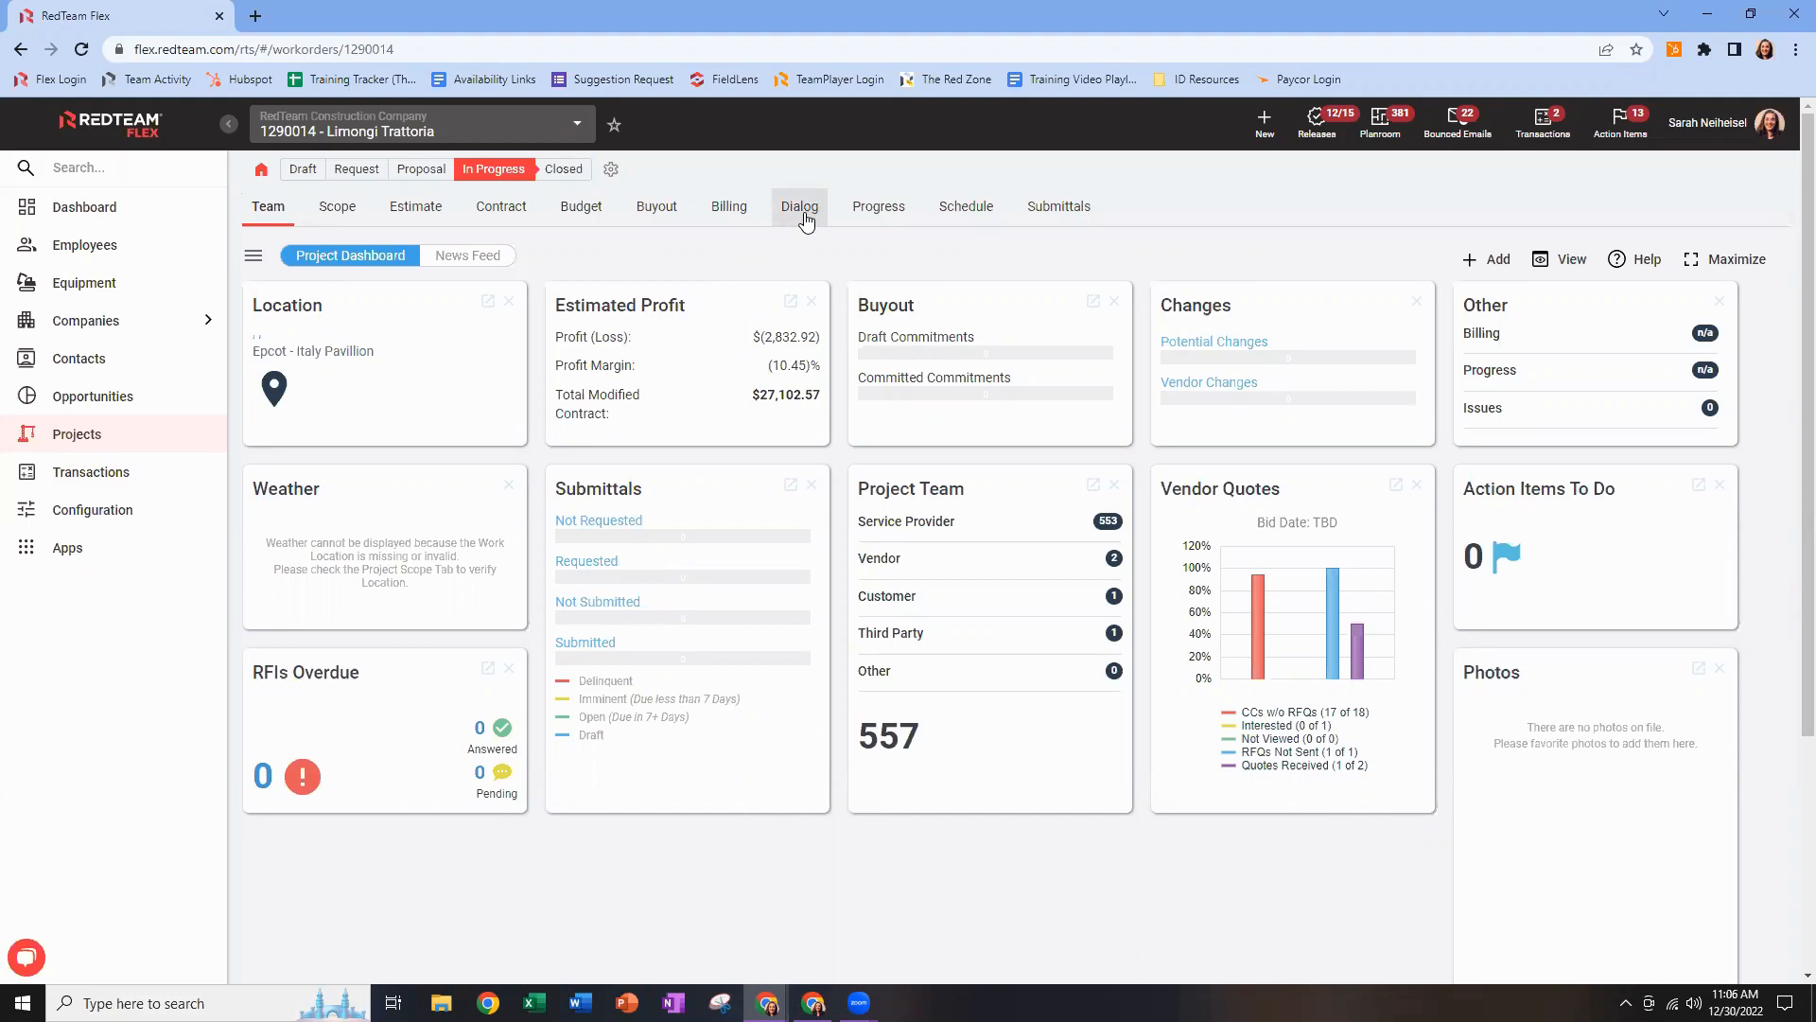
# Open the project's Dialog correspondence and check which related pages it offers.
pyautogui.click(803, 208)
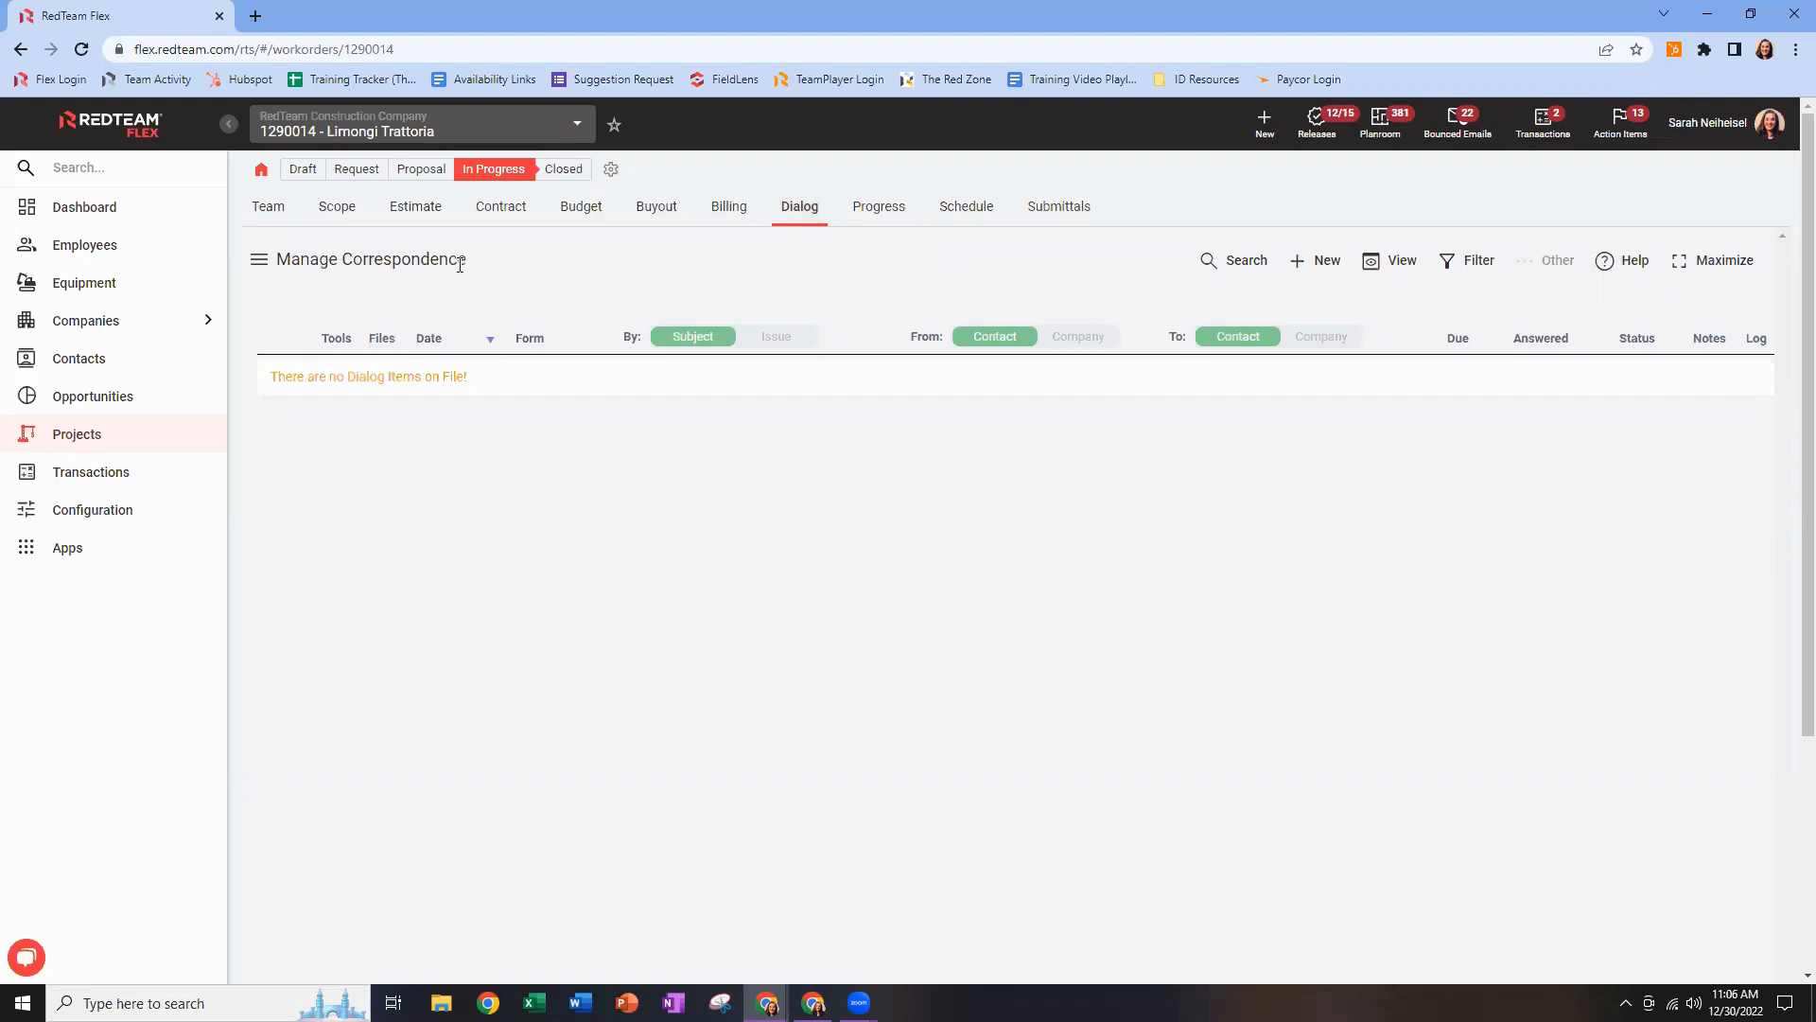
pyautogui.click(261, 273)
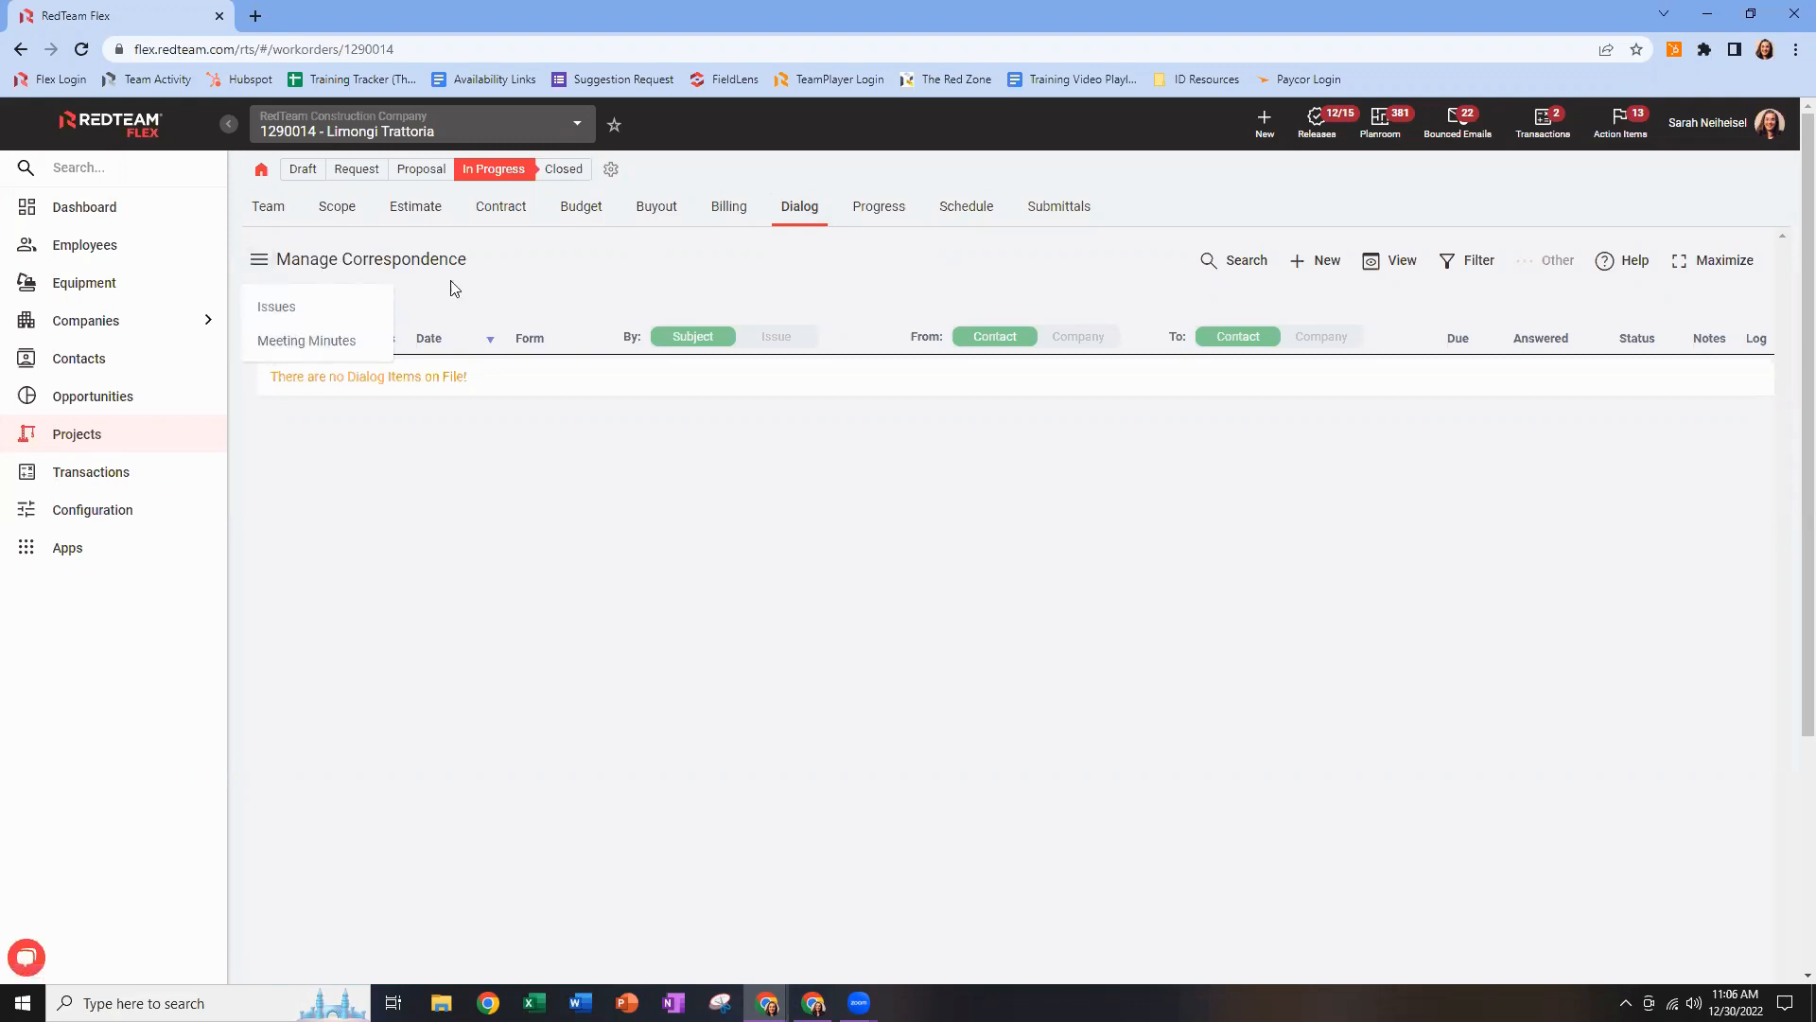
pyautogui.click(492, 296)
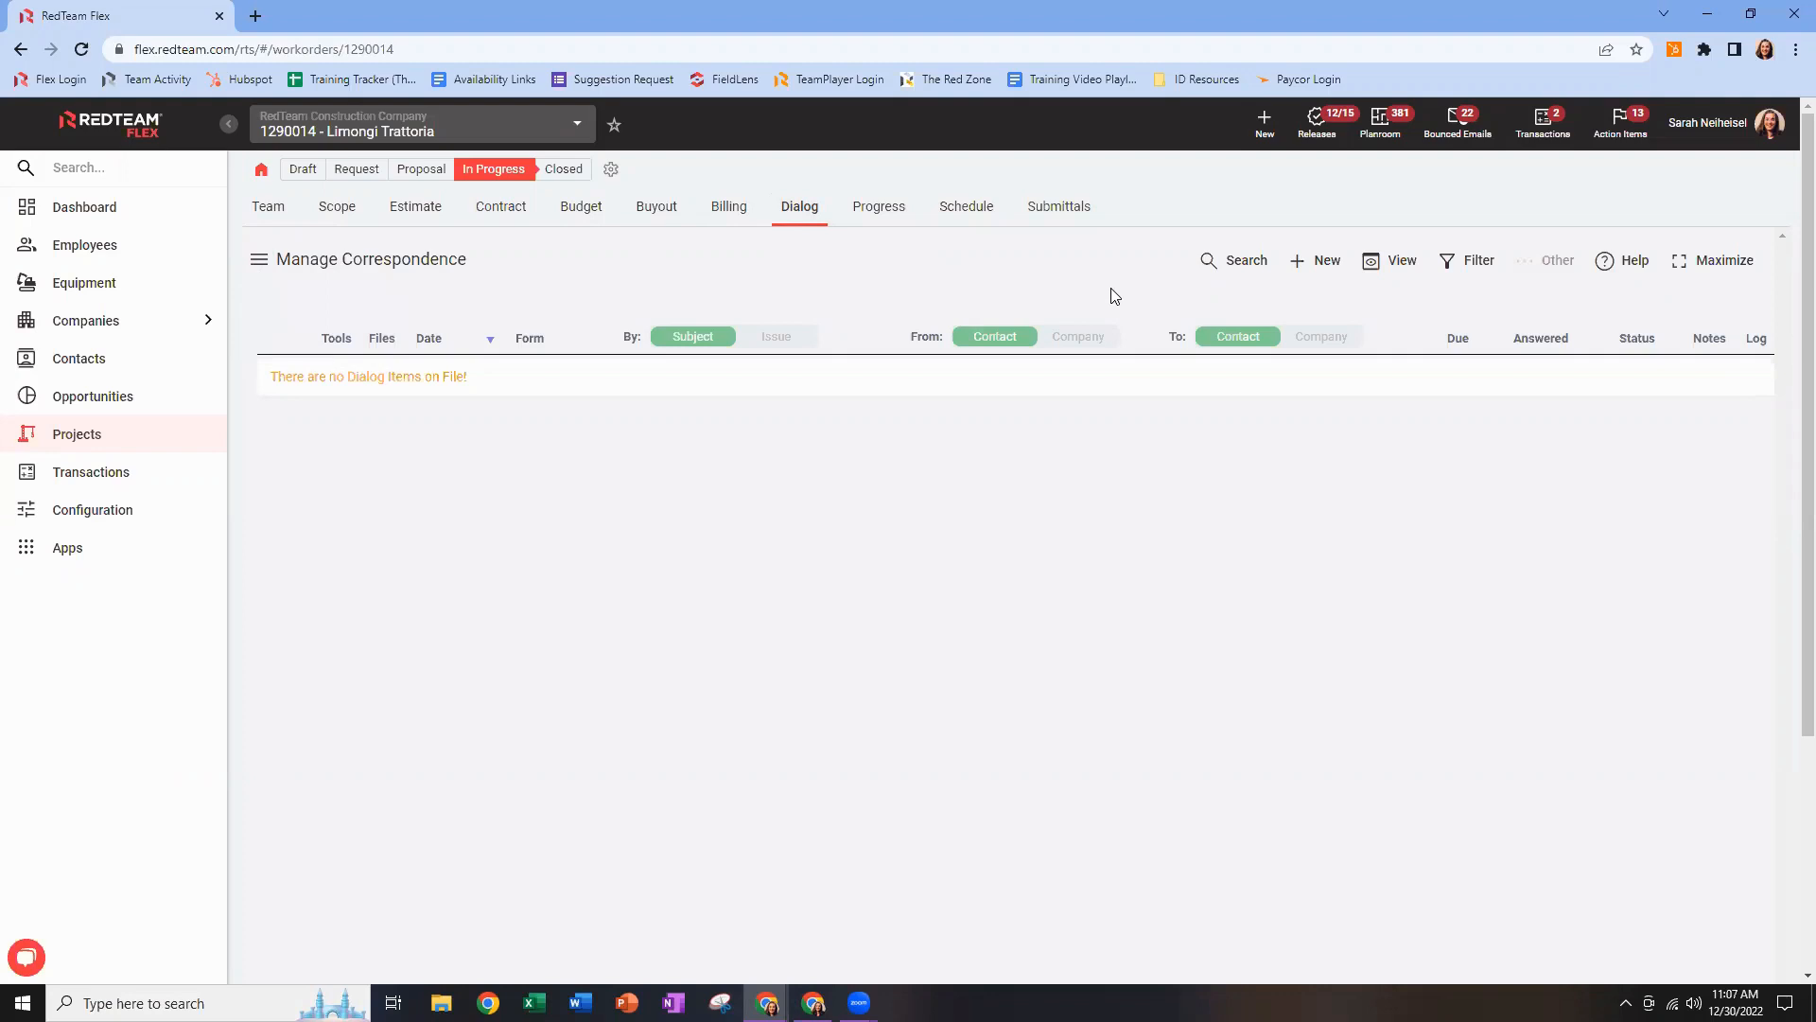
# Start a new correspondence document with the Request For Information (RFI) template from the RFIs folder.
pyautogui.click(1301, 268)
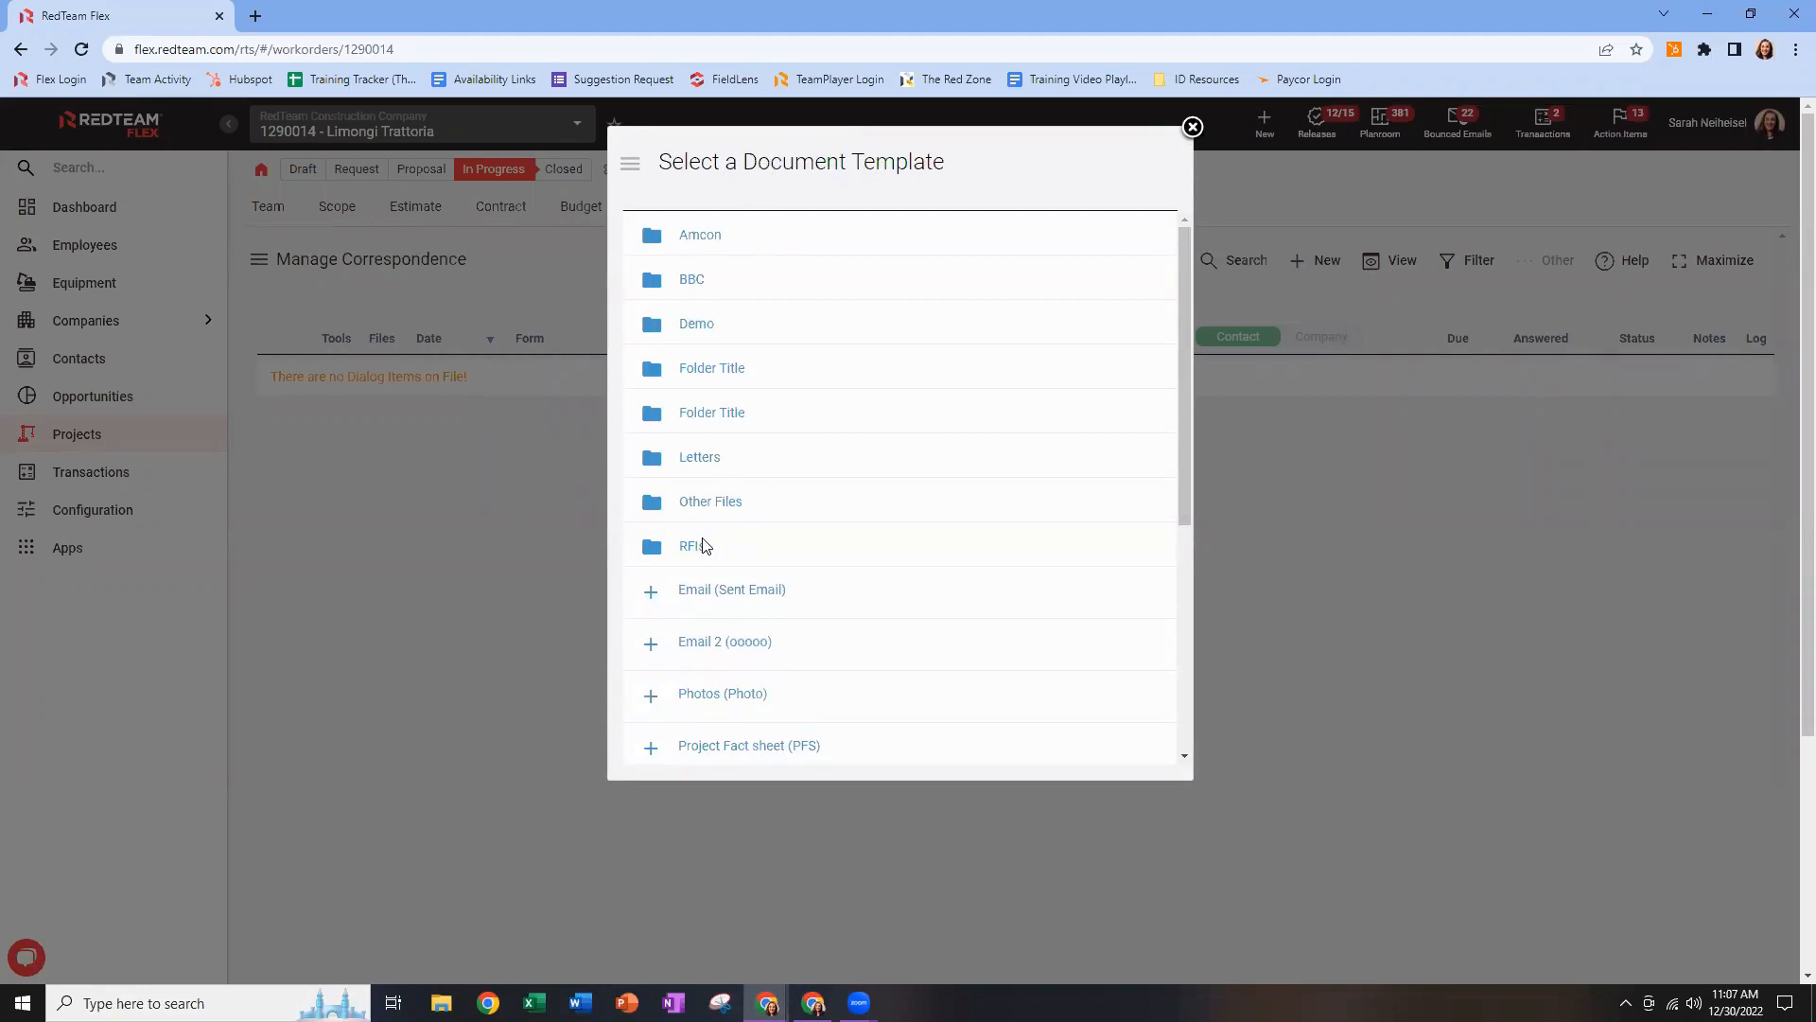
pyautogui.scroll(-3, 817, 670)
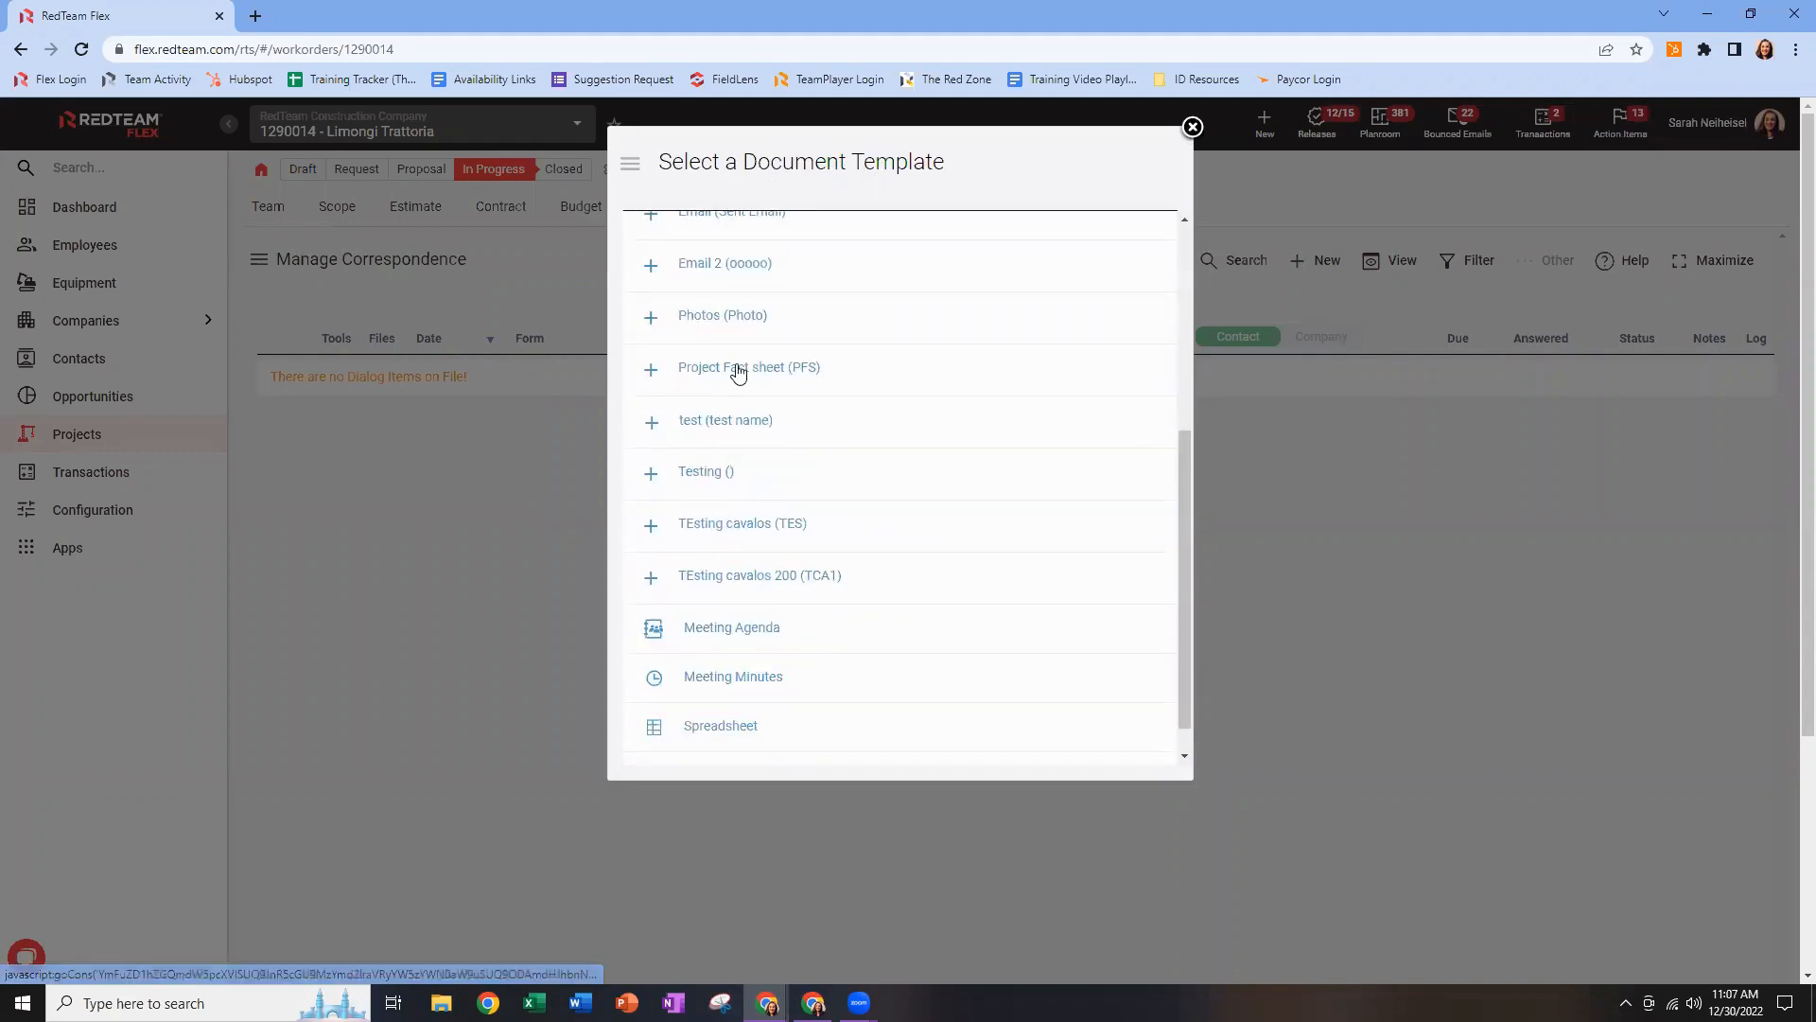
pyautogui.scroll(3, 843, 609)
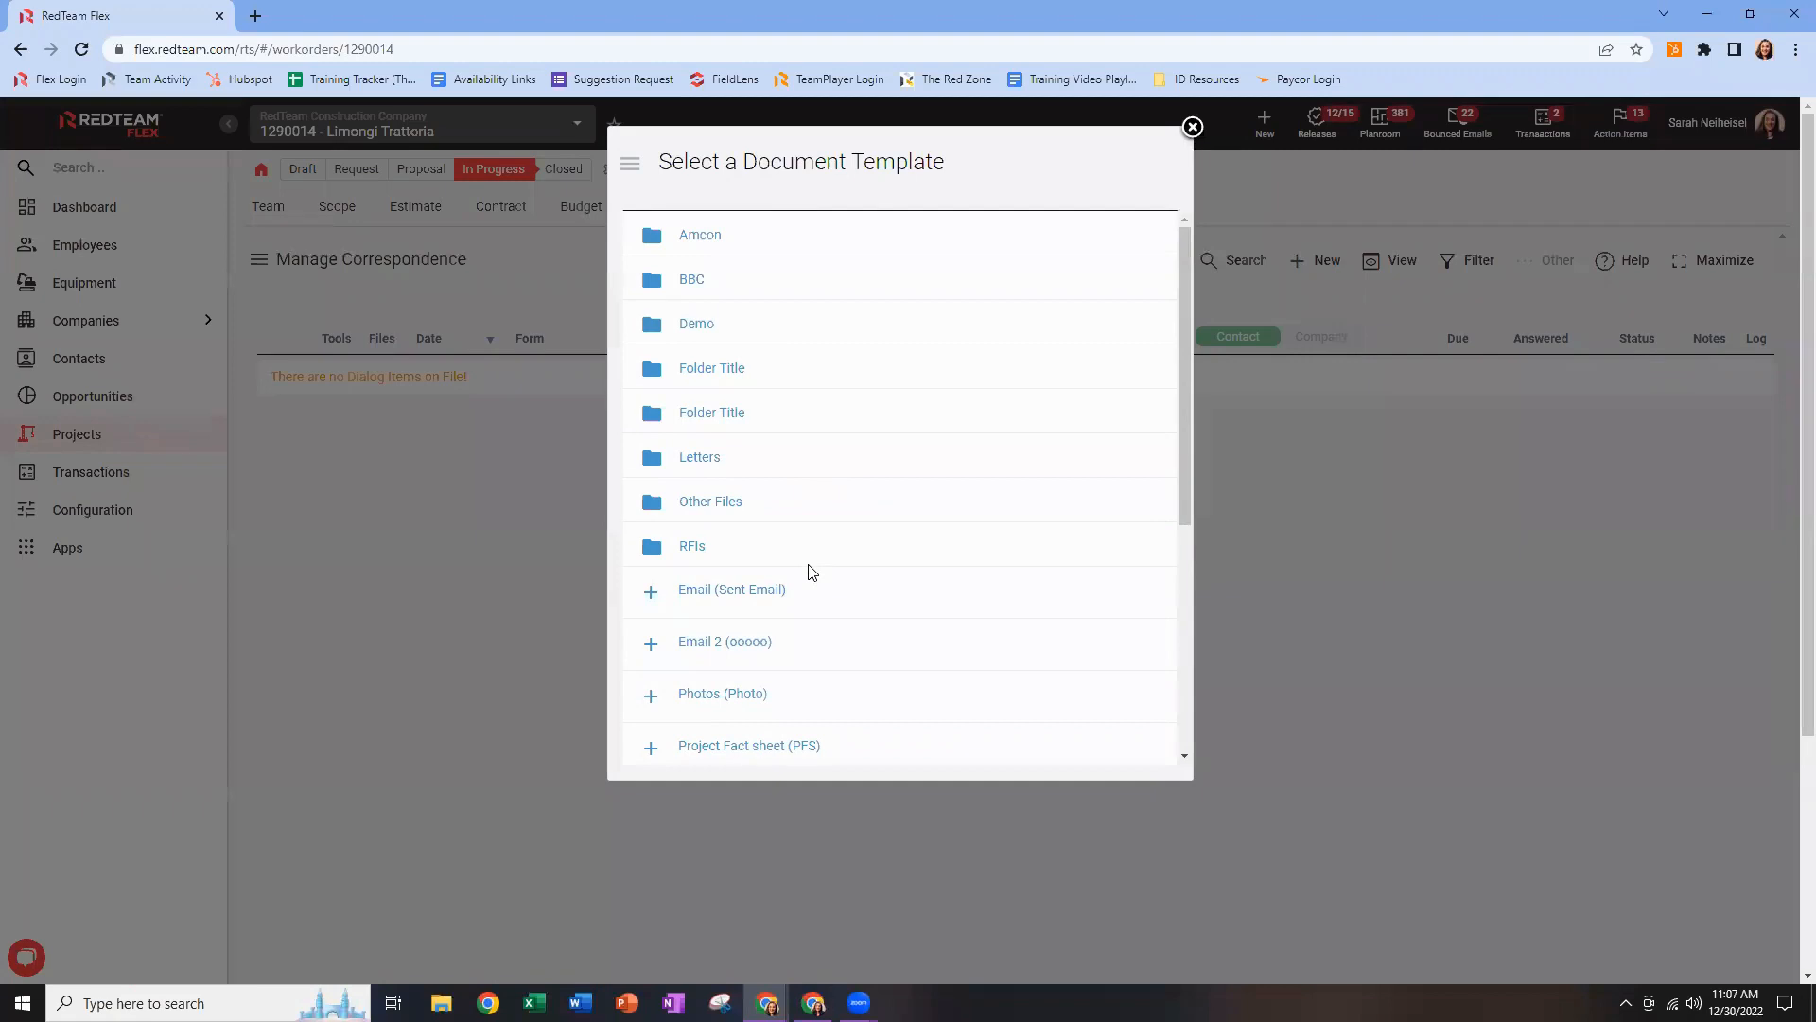
pyautogui.scroll(-1, 811, 572)
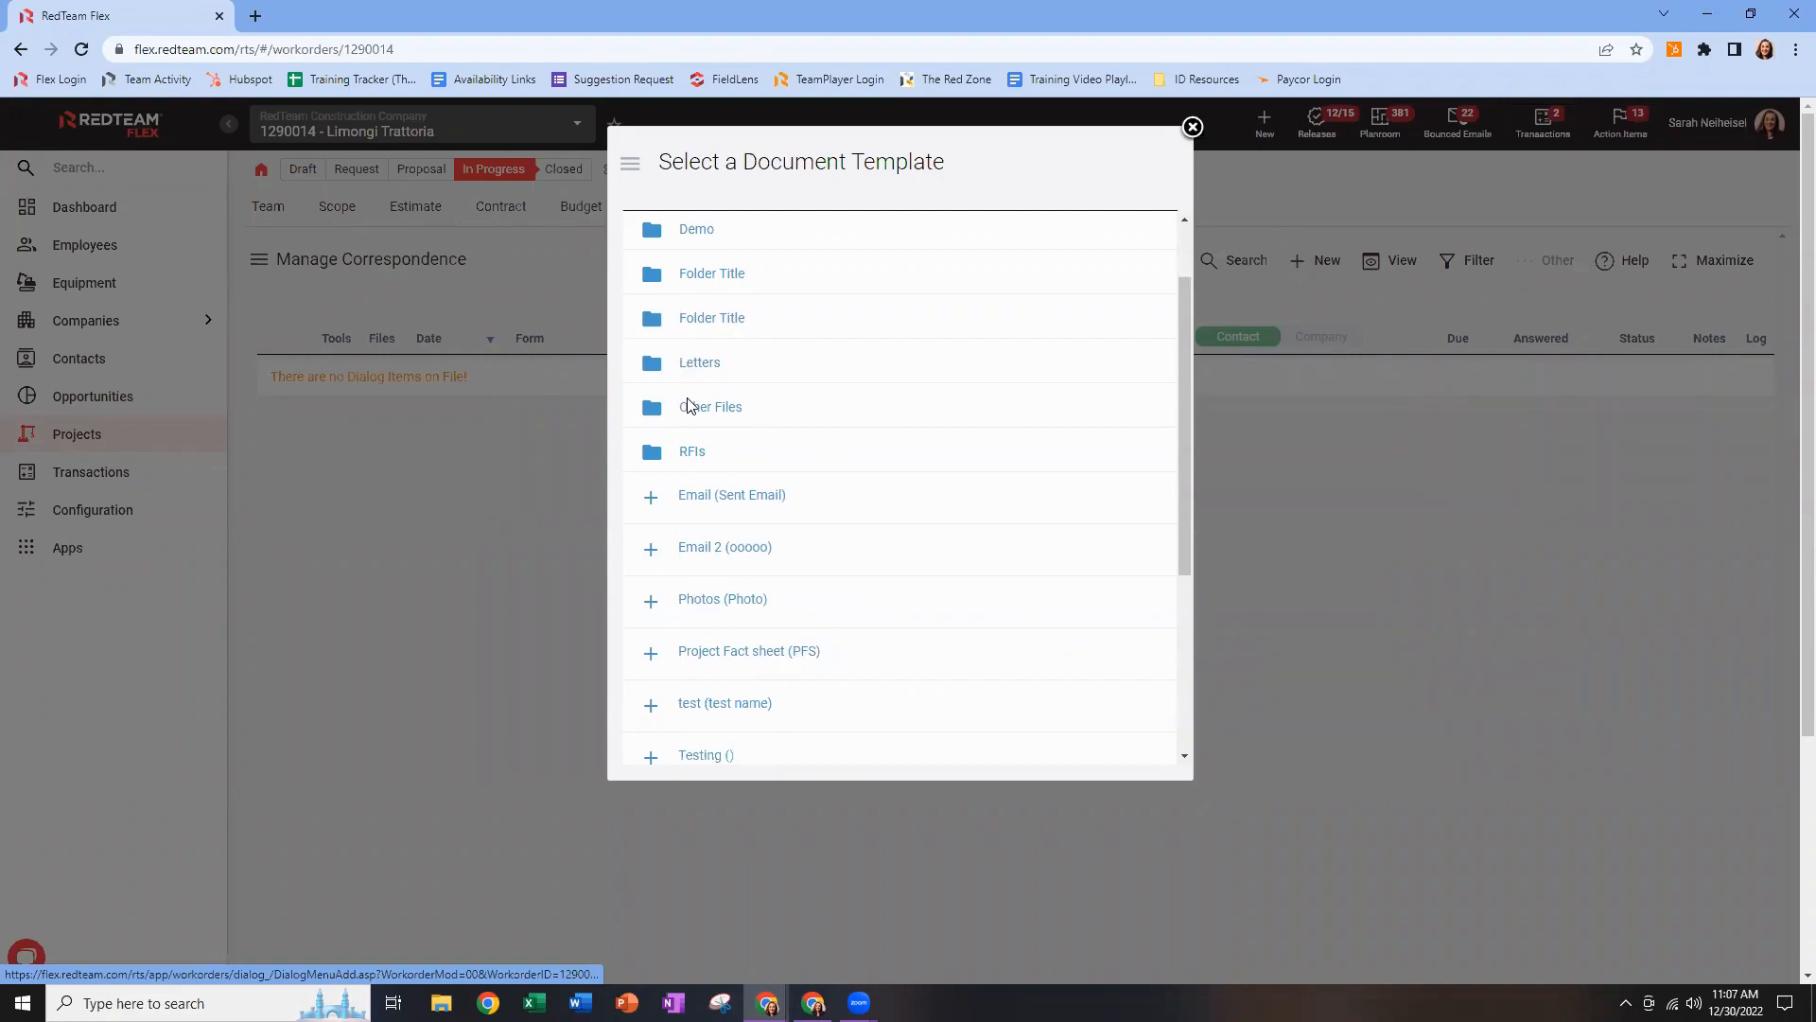
pyautogui.click(687, 456)
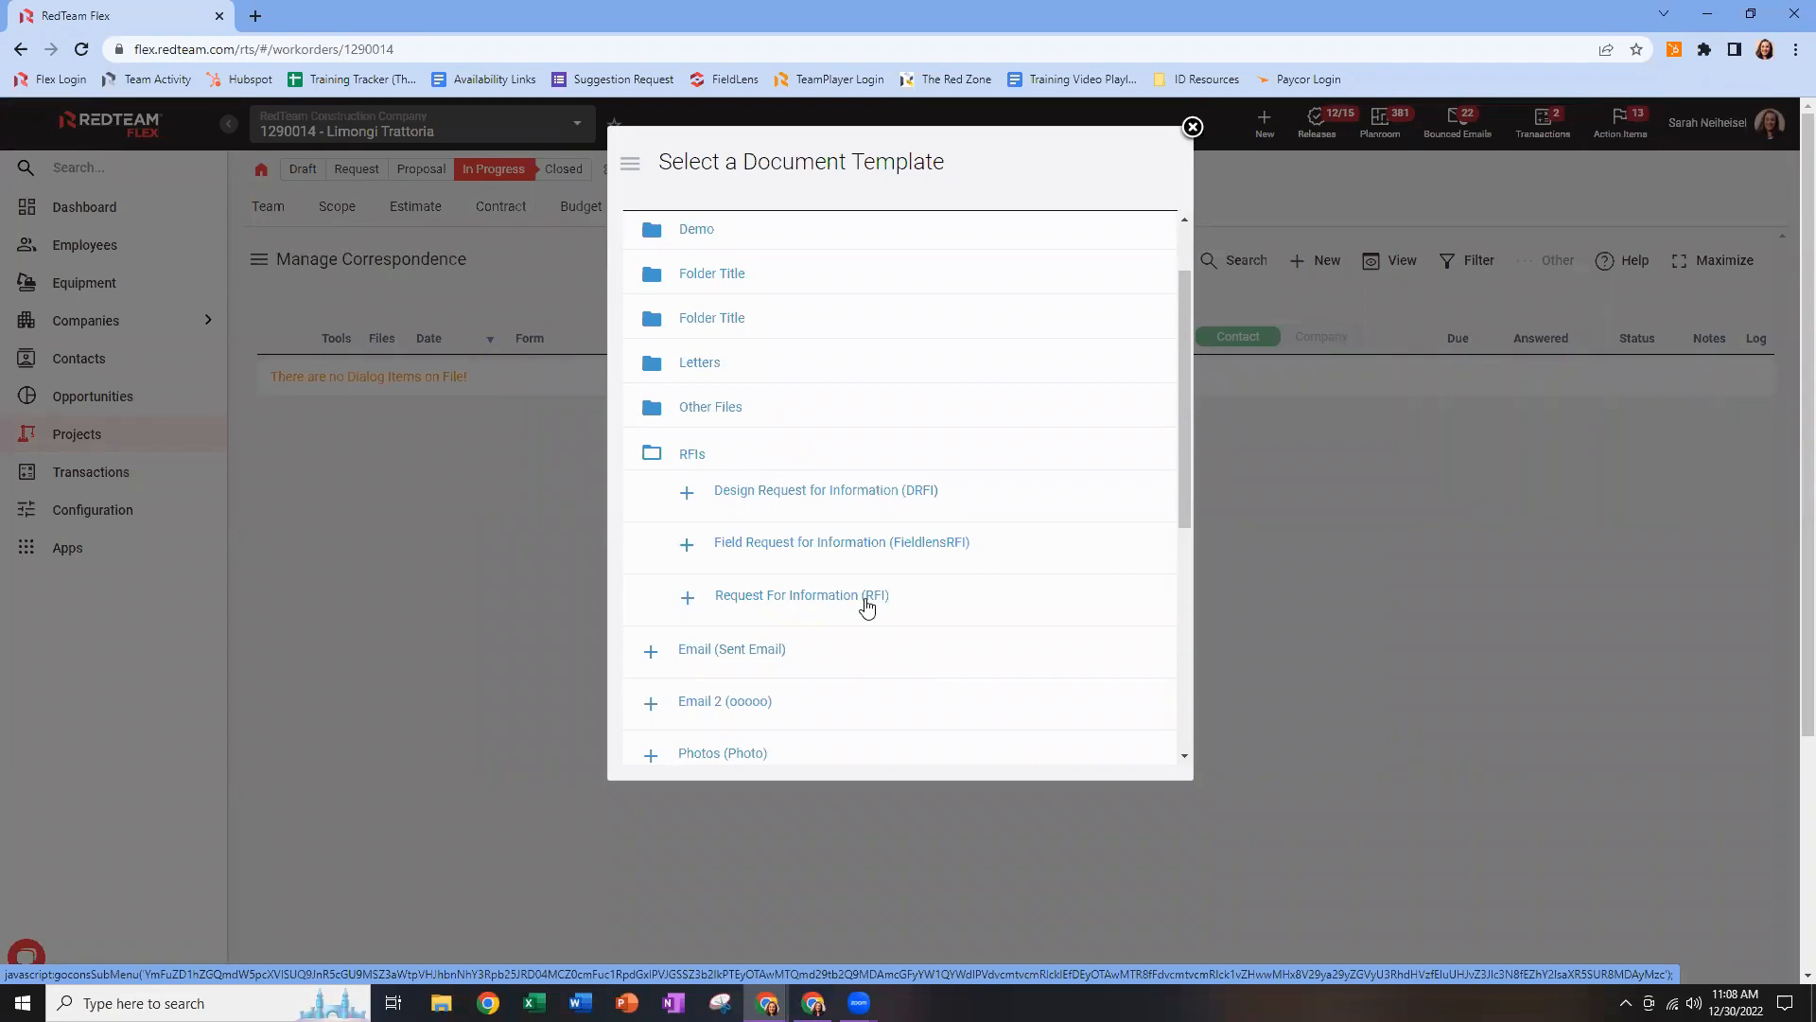
pyautogui.click(791, 606)
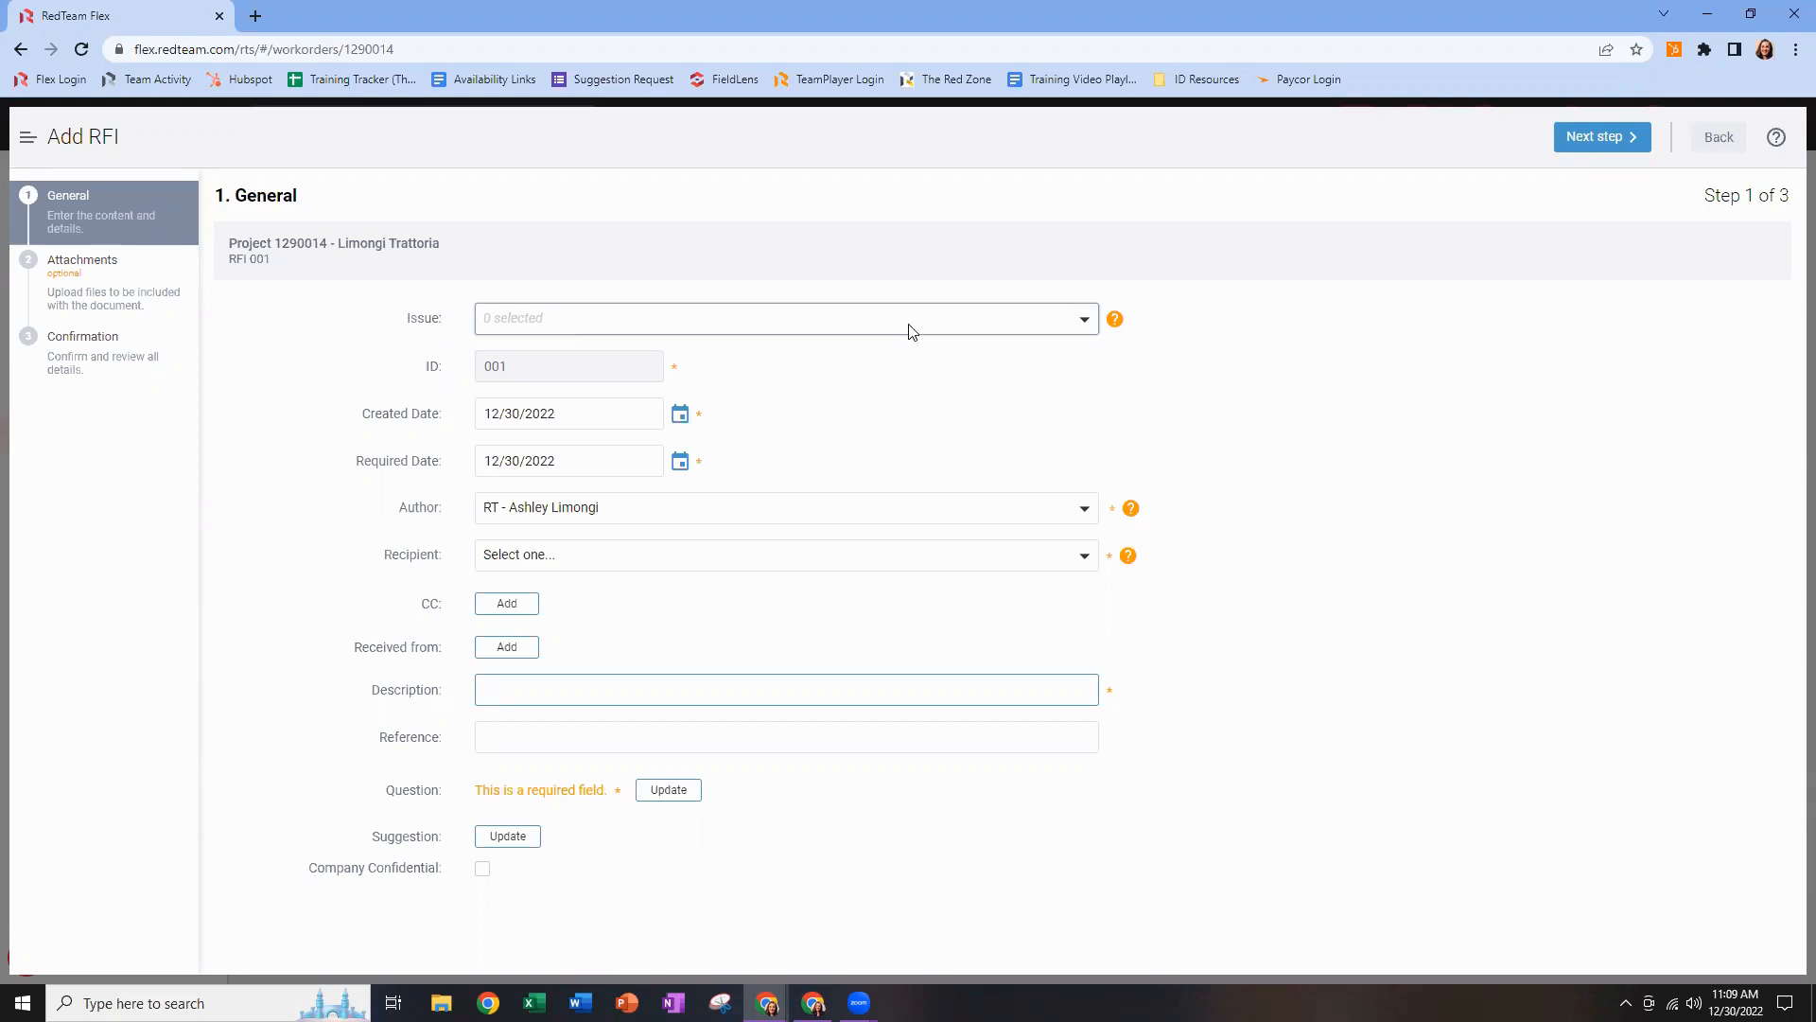
# Start a new issue for the RFI, review the default issues, and enter Kitchen as its subject.
pyautogui.click(1086, 325)
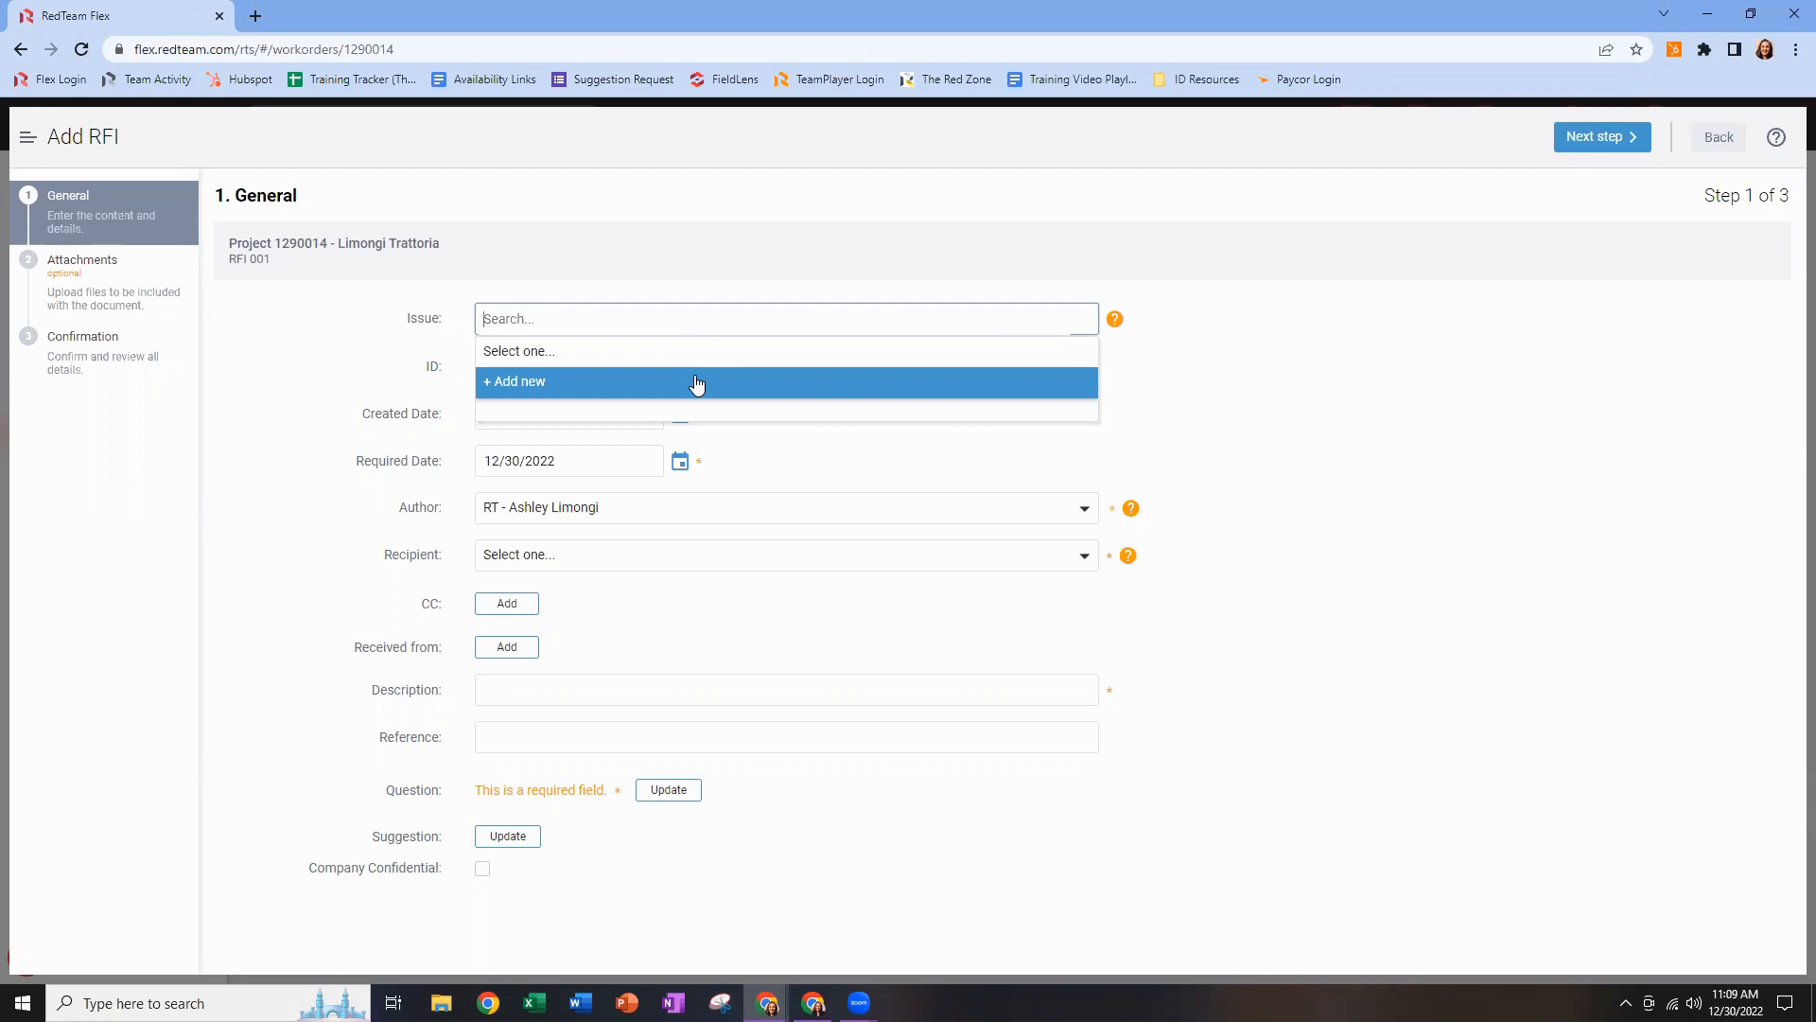
pyautogui.click(547, 383)
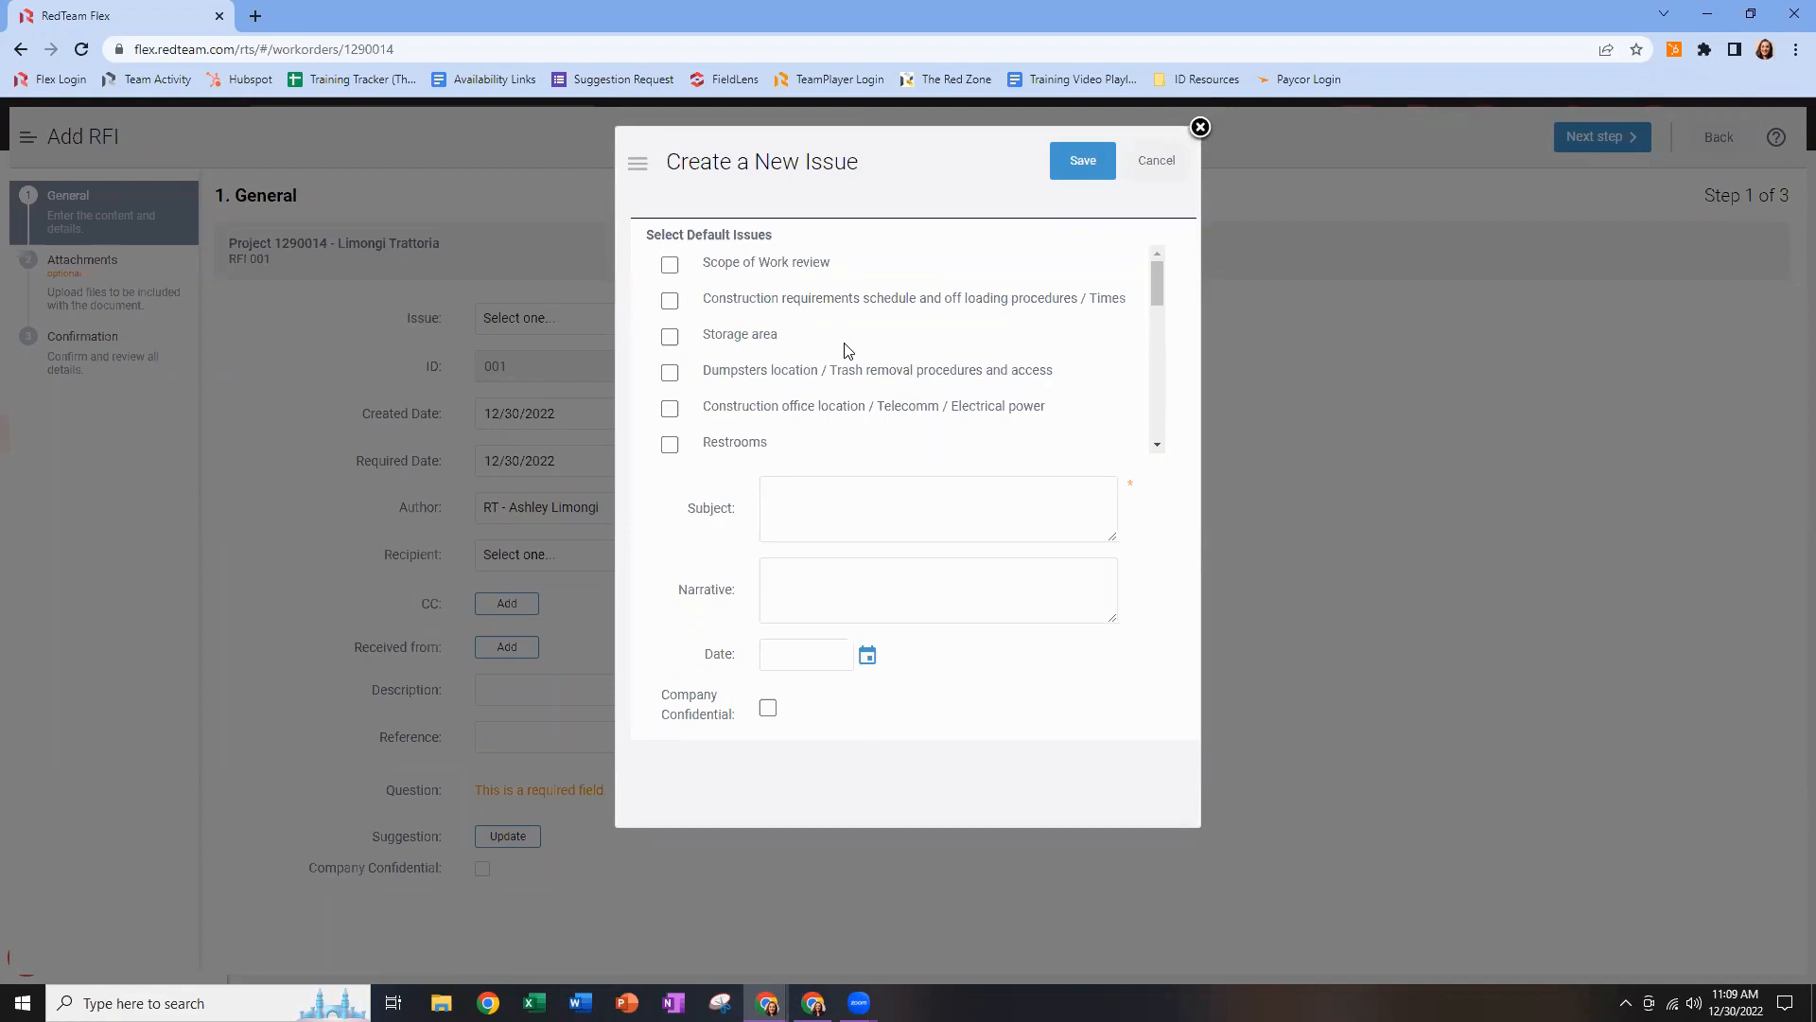
pyautogui.scroll(-1, 848, 351)
pyautogui.scroll(-2, 847, 351)
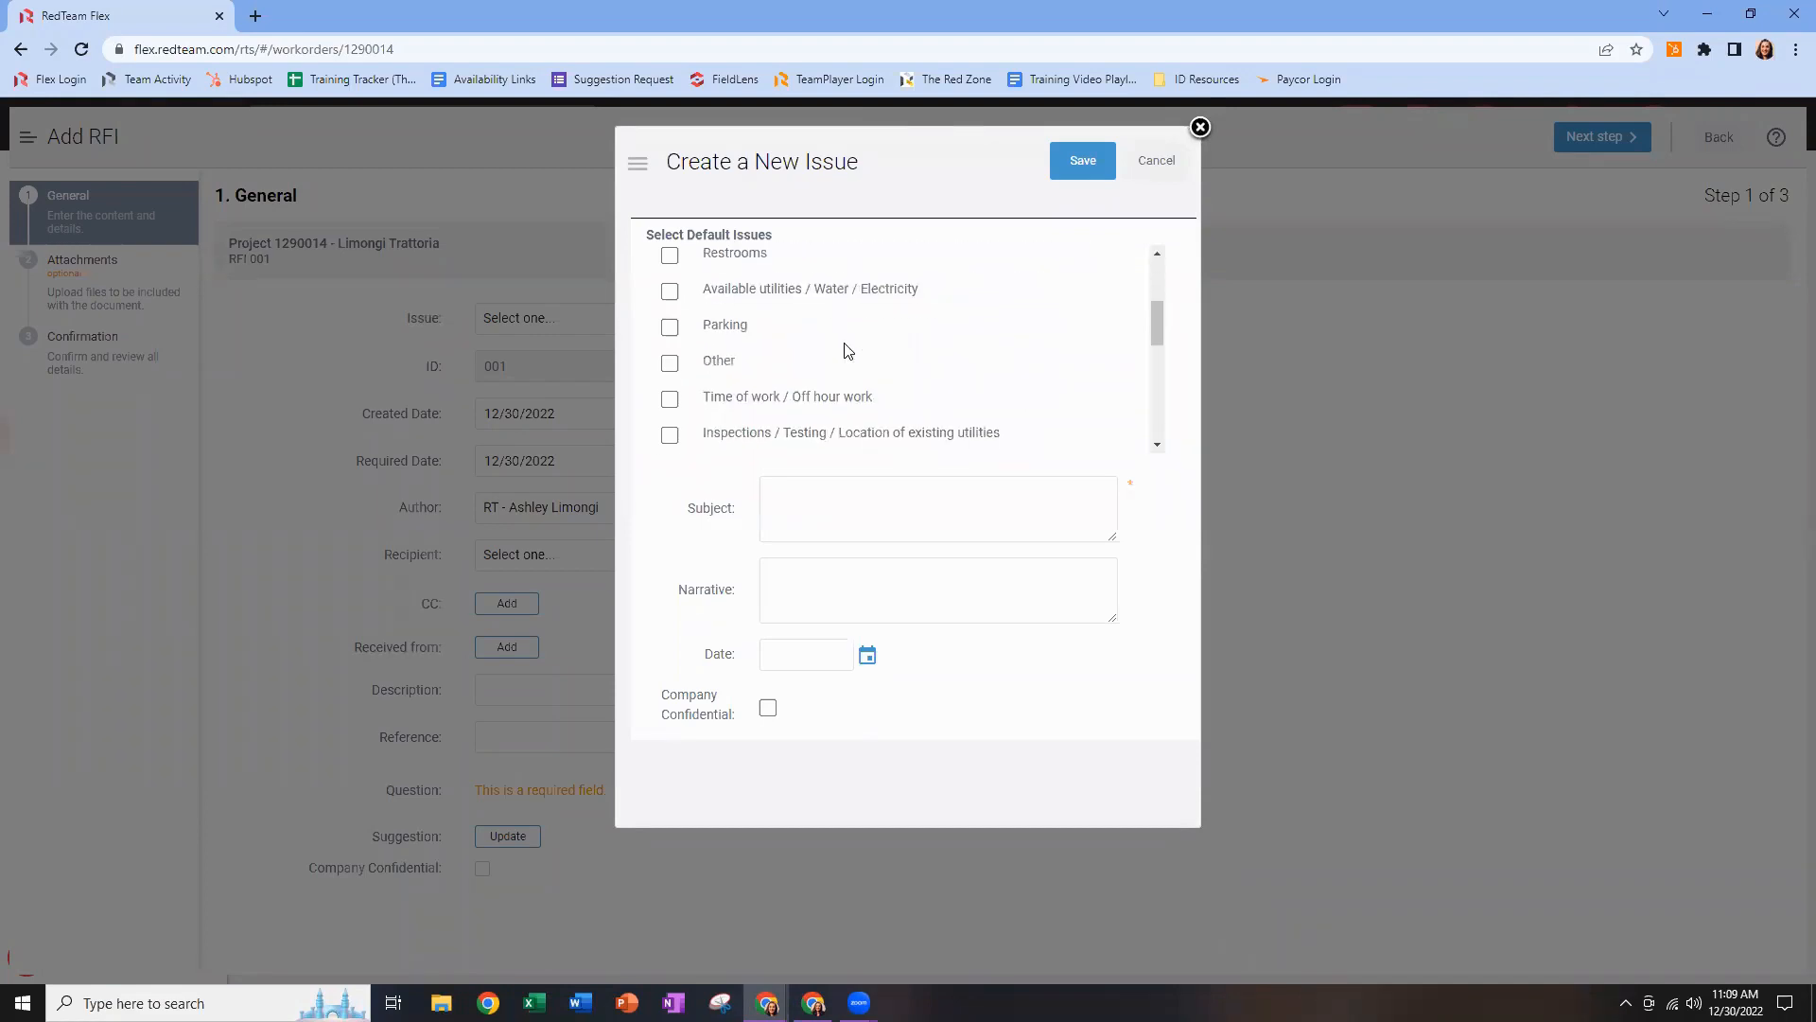
pyautogui.scroll(2, 846, 342)
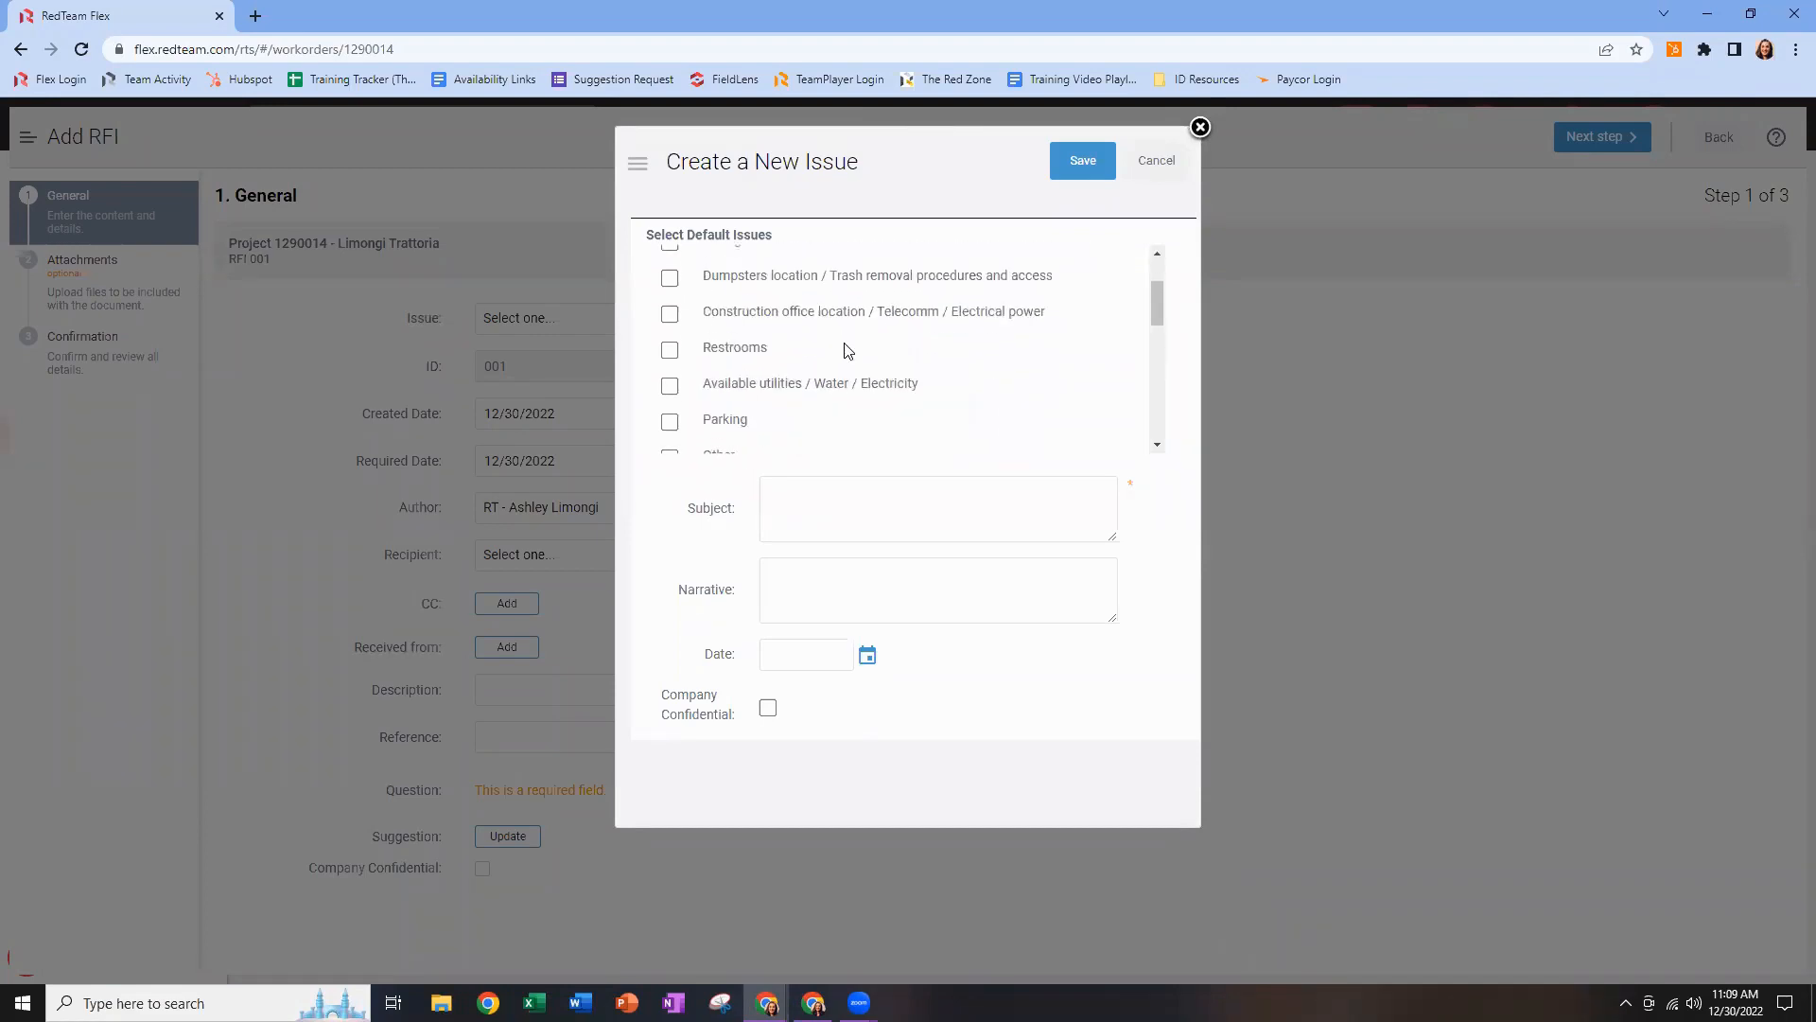
pyautogui.scroll(1, 846, 346)
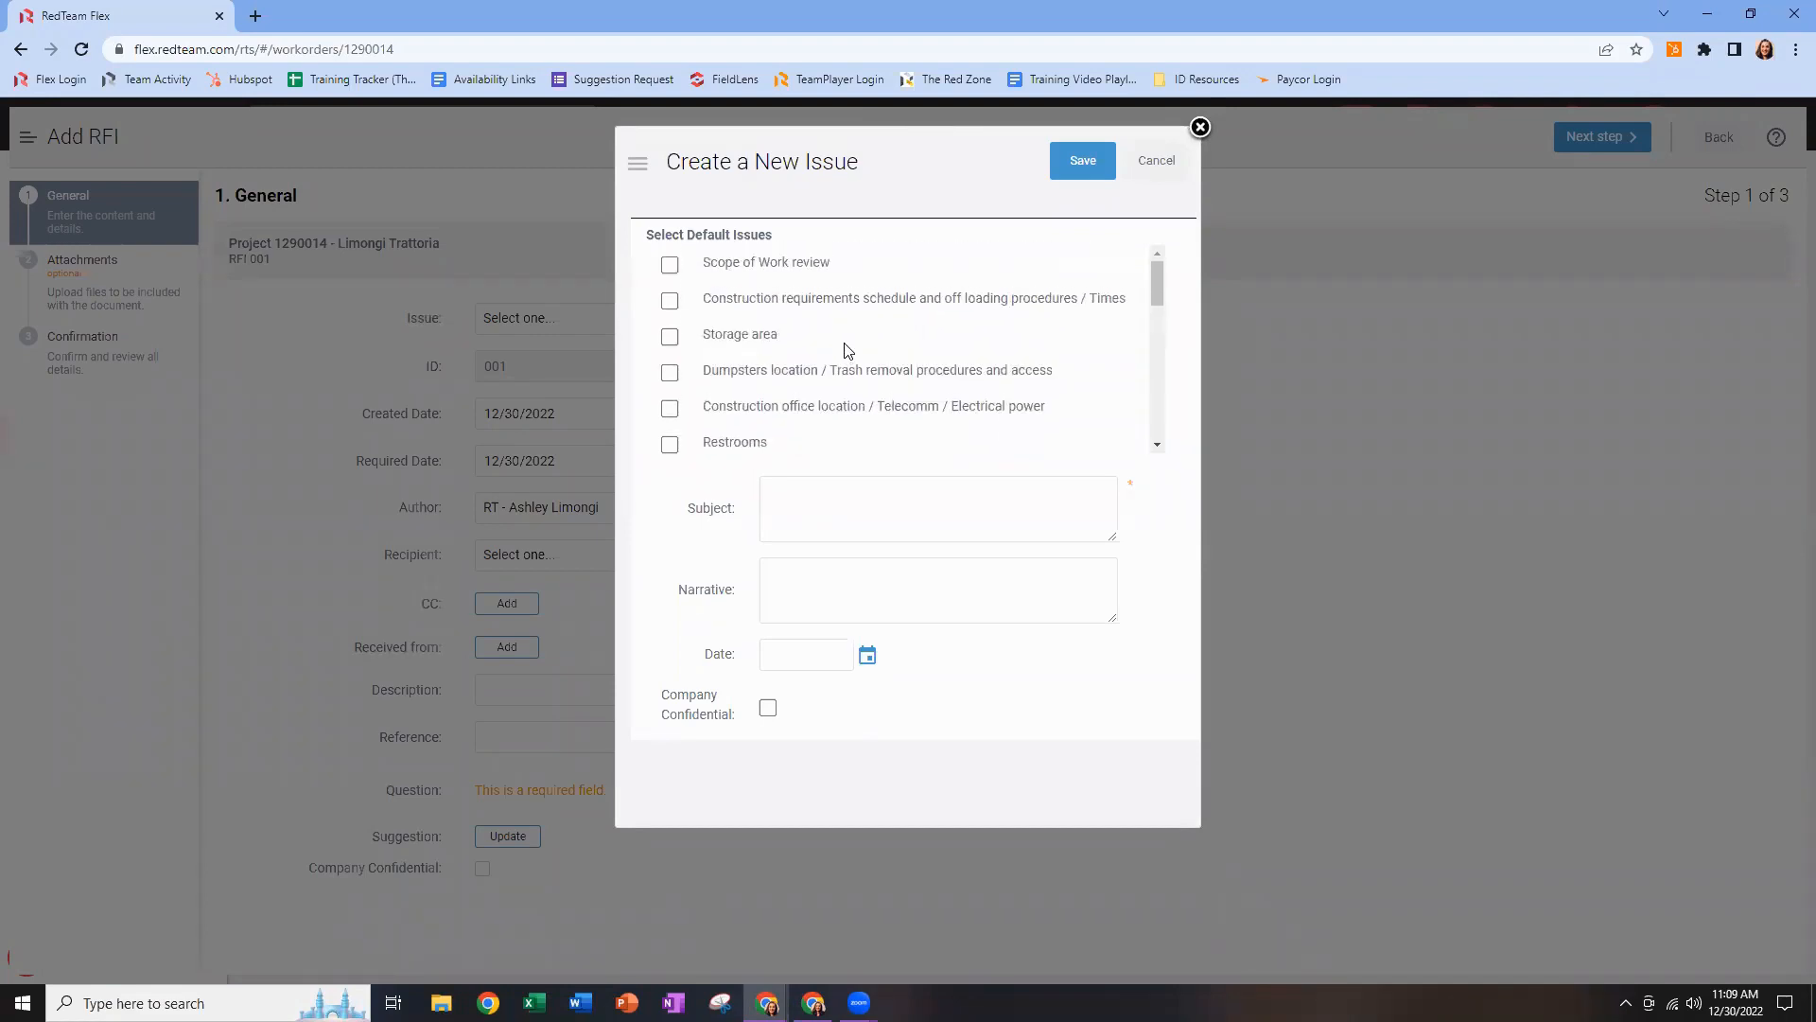
pyautogui.click(823, 507)
pyautogui.write('Kitchen Tile')
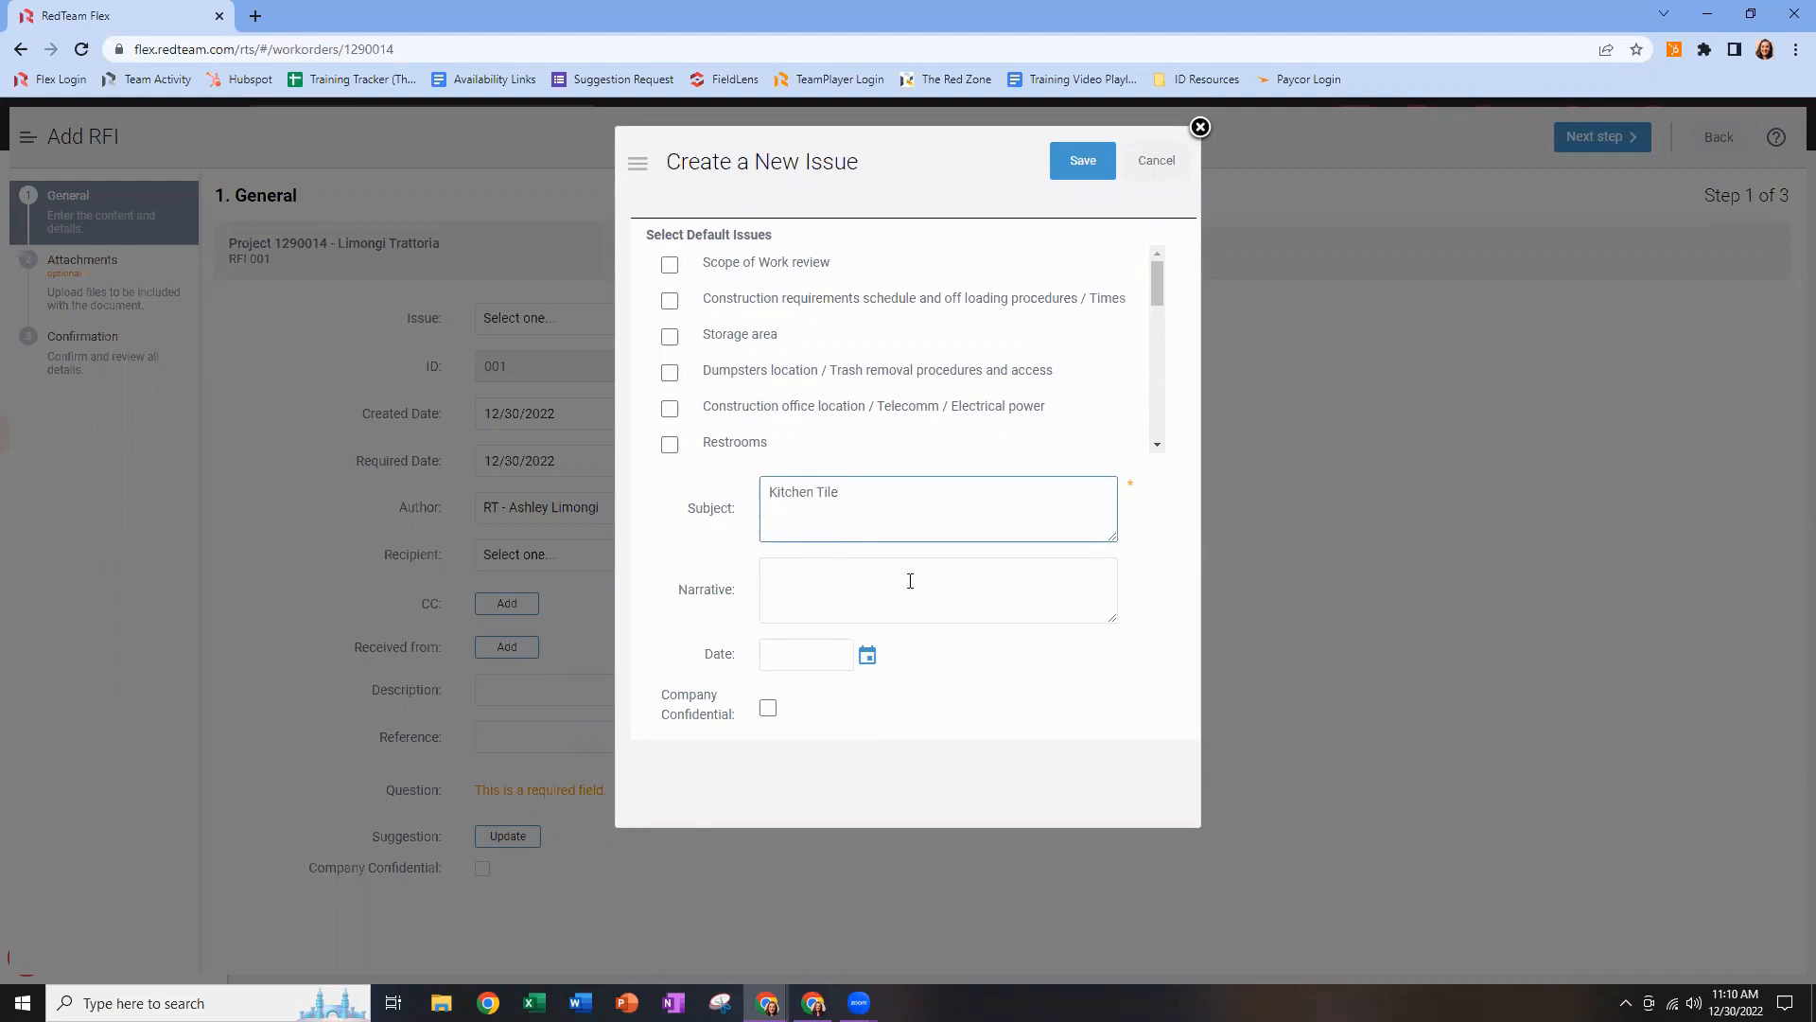
pyautogui.press('BackSpace')
pyautogui.press('BackSpace')
pyautogui.press('BackSpace')
pyautogui.press('BackSpace')
pyautogui.press('BackSpace')
# Set the new issue's date to 12/30/2022, save it, and return to the RFI form.
pyautogui.click(867, 660)
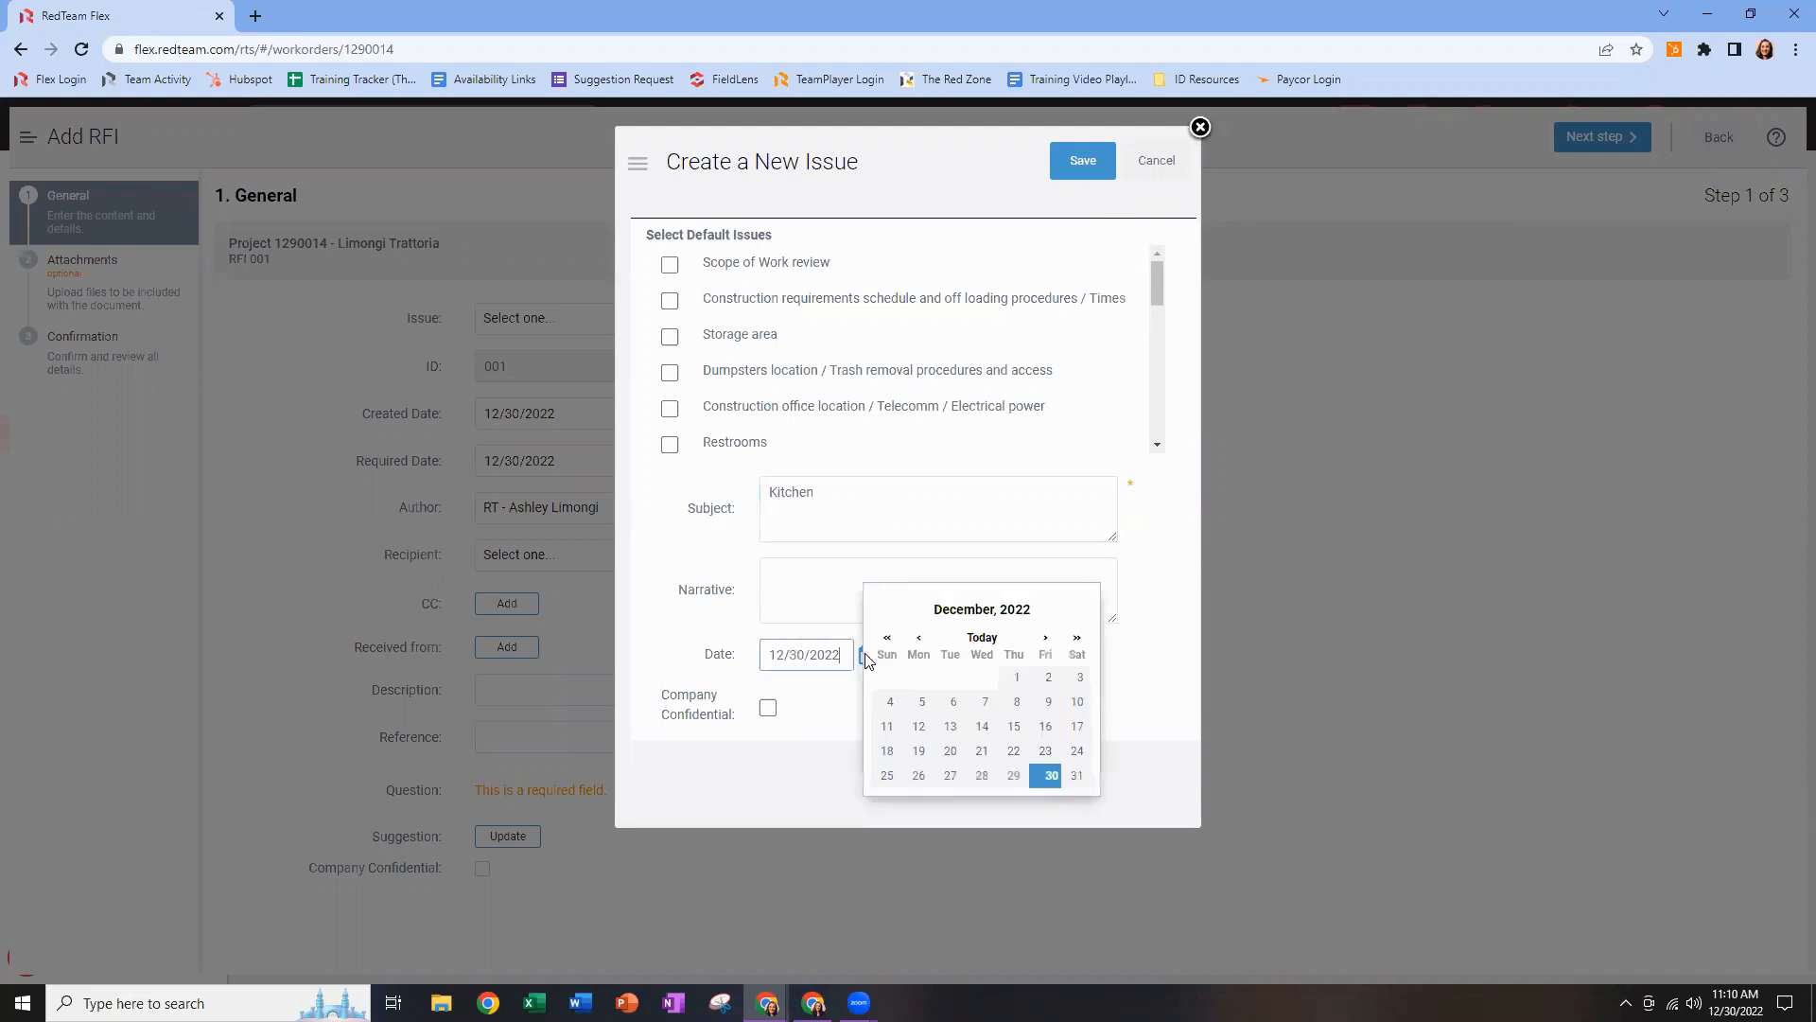
pyautogui.click(1048, 776)
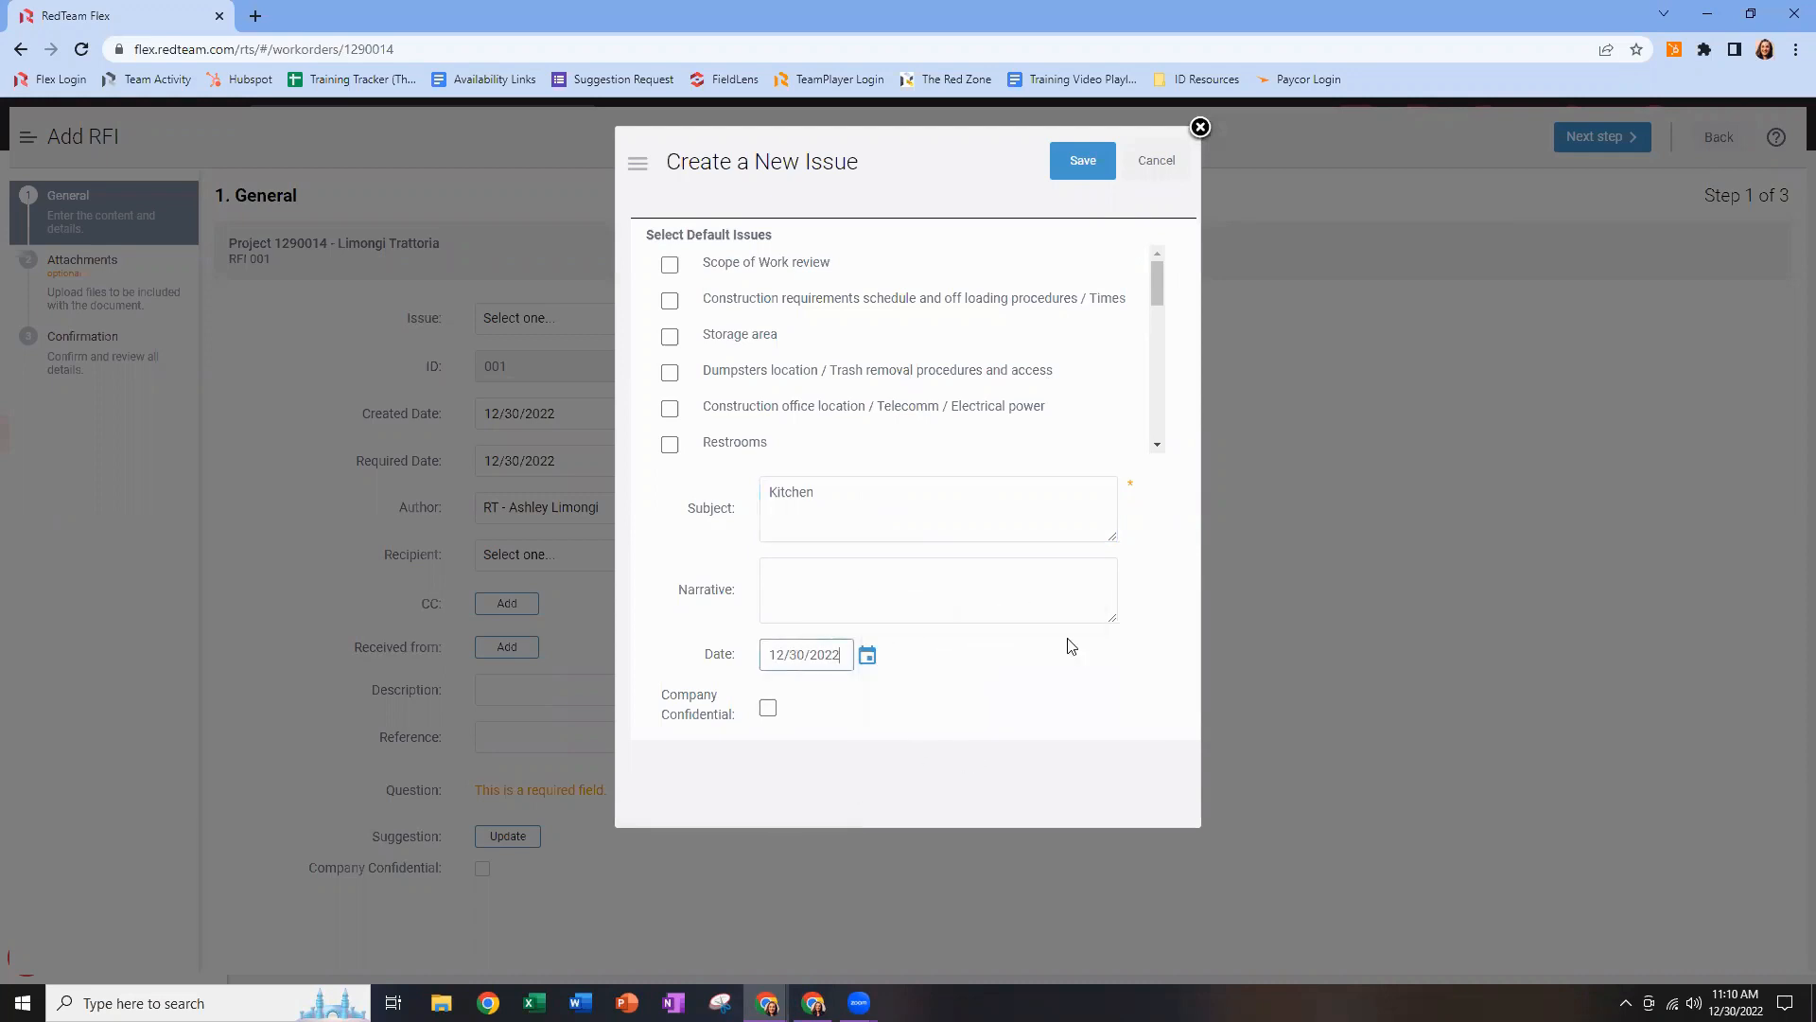
pyautogui.click(1086, 167)
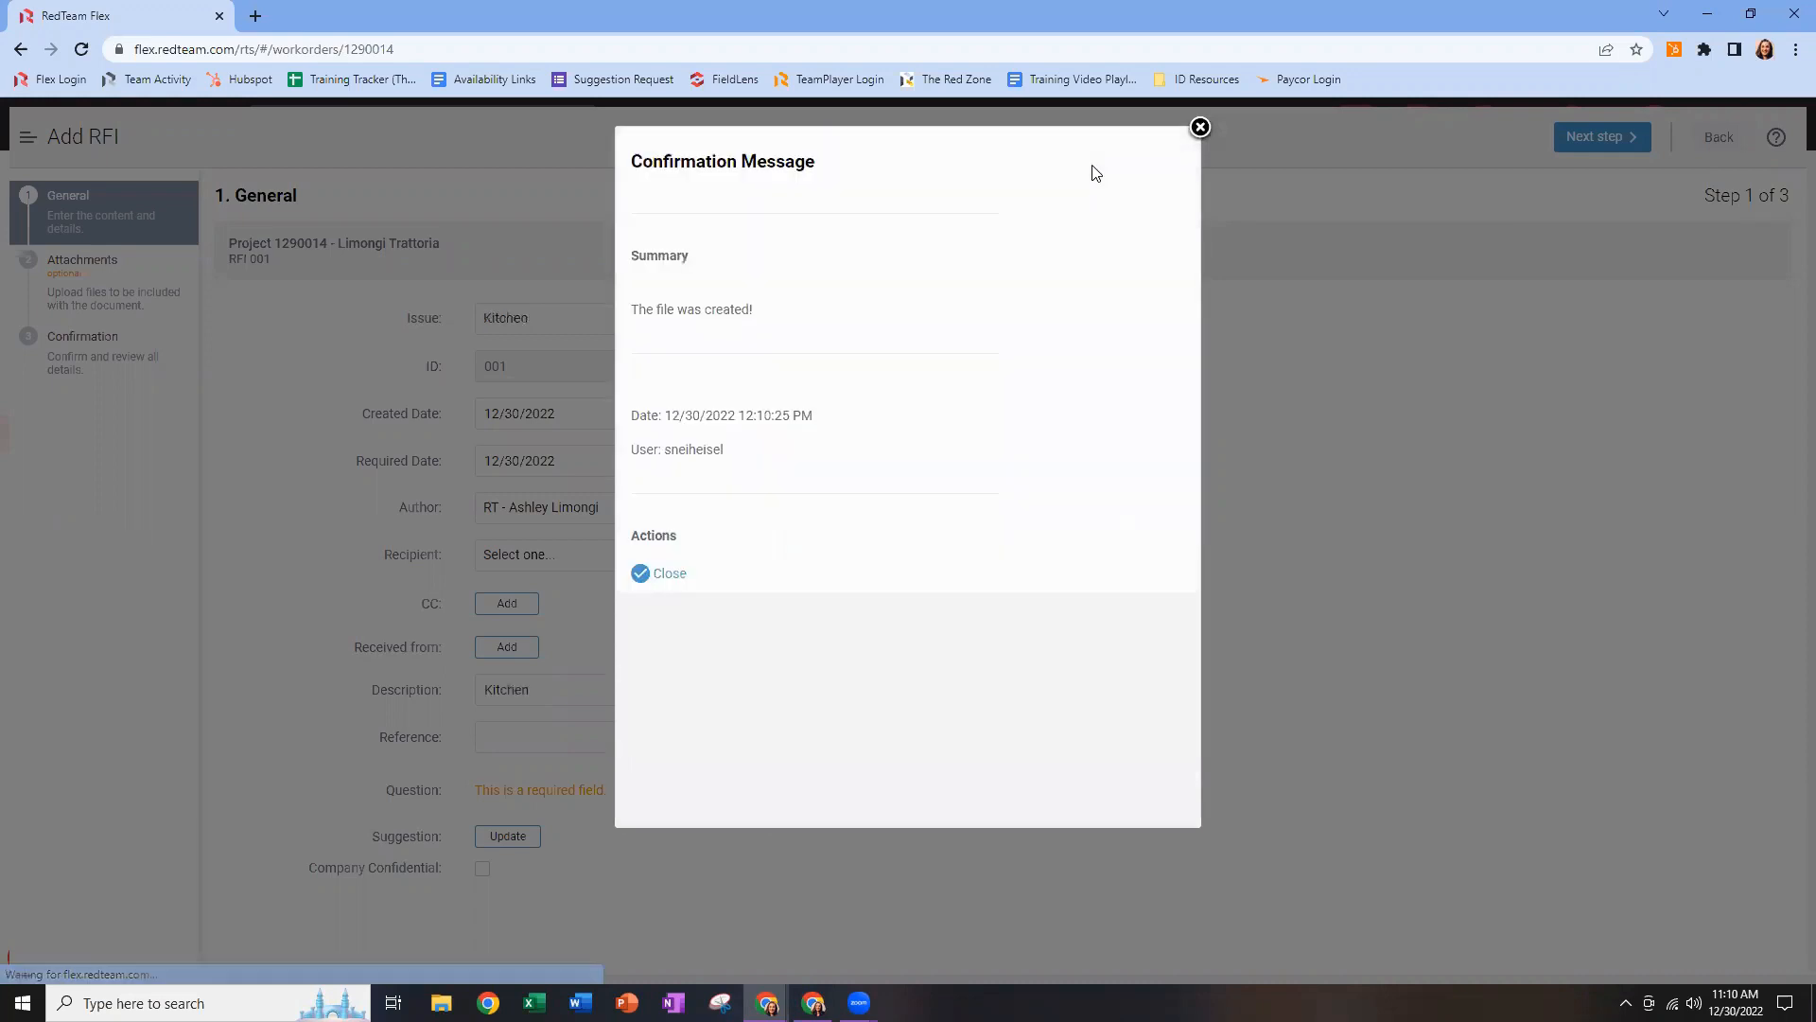
pyautogui.click(674, 576)
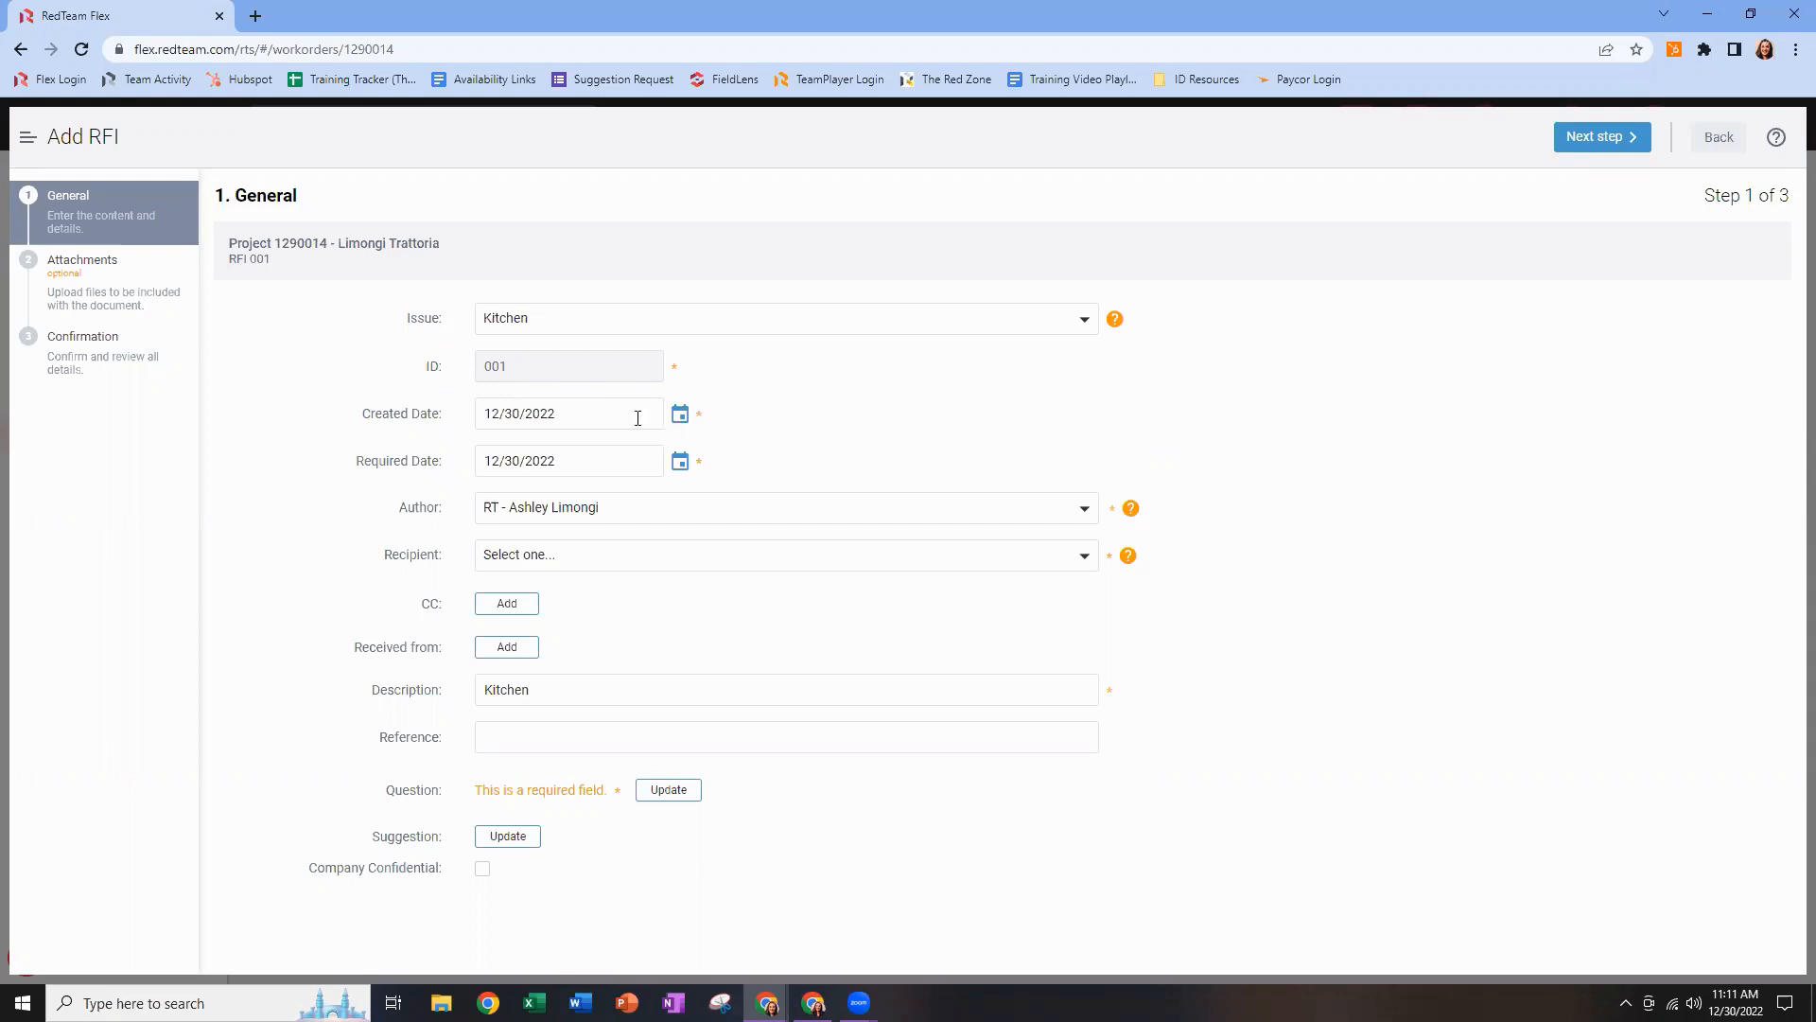
# Set the RFI's required date to 01/06/2023.
pyautogui.click(681, 466)
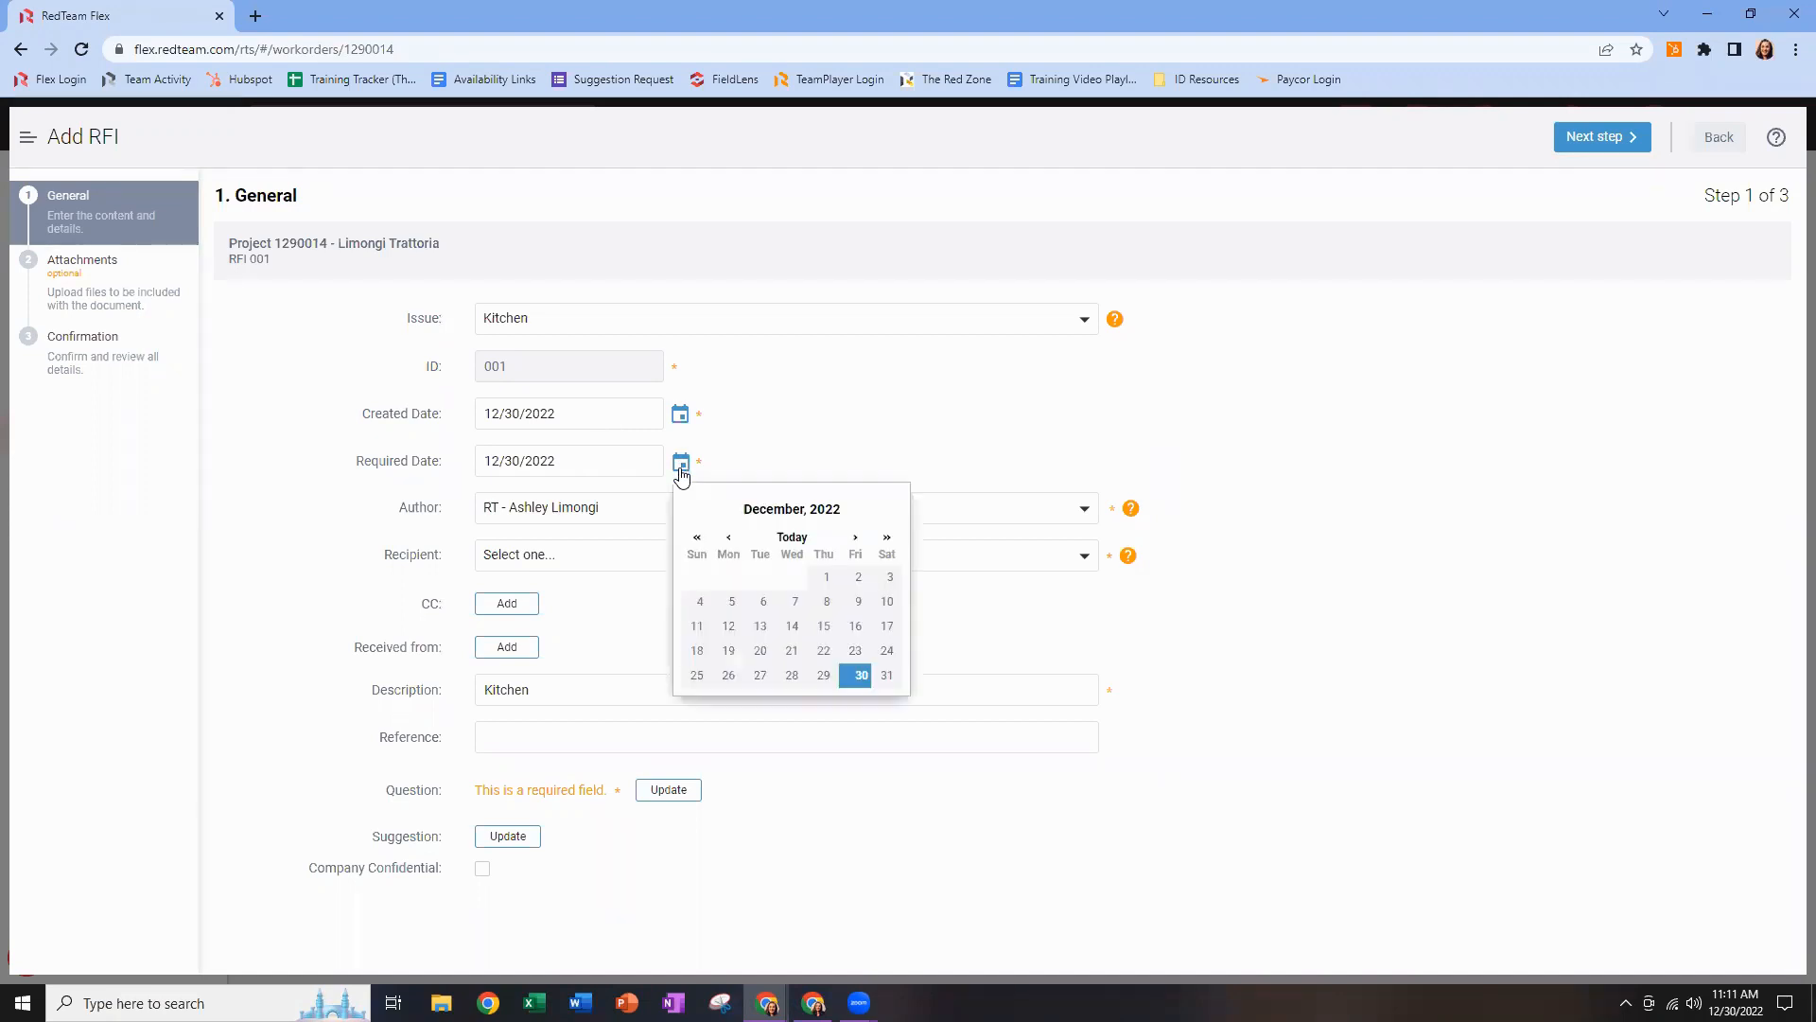
pyautogui.click(856, 539)
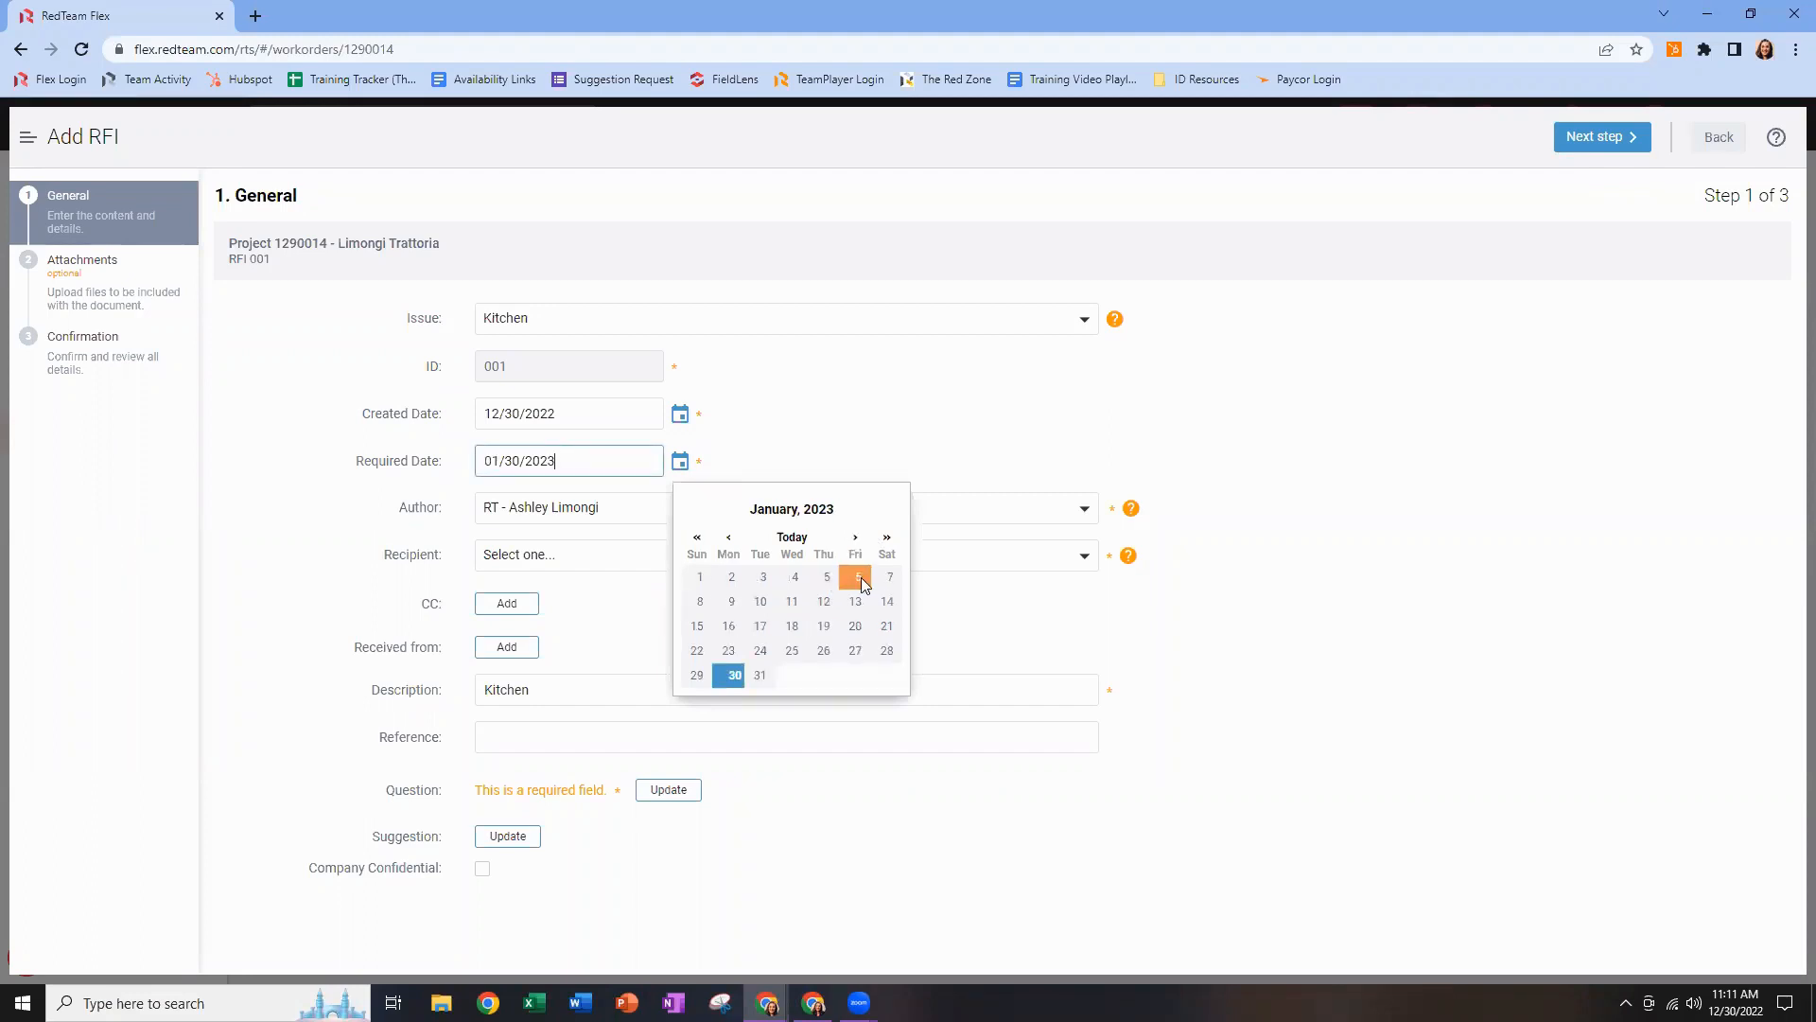
pyautogui.click(857, 579)
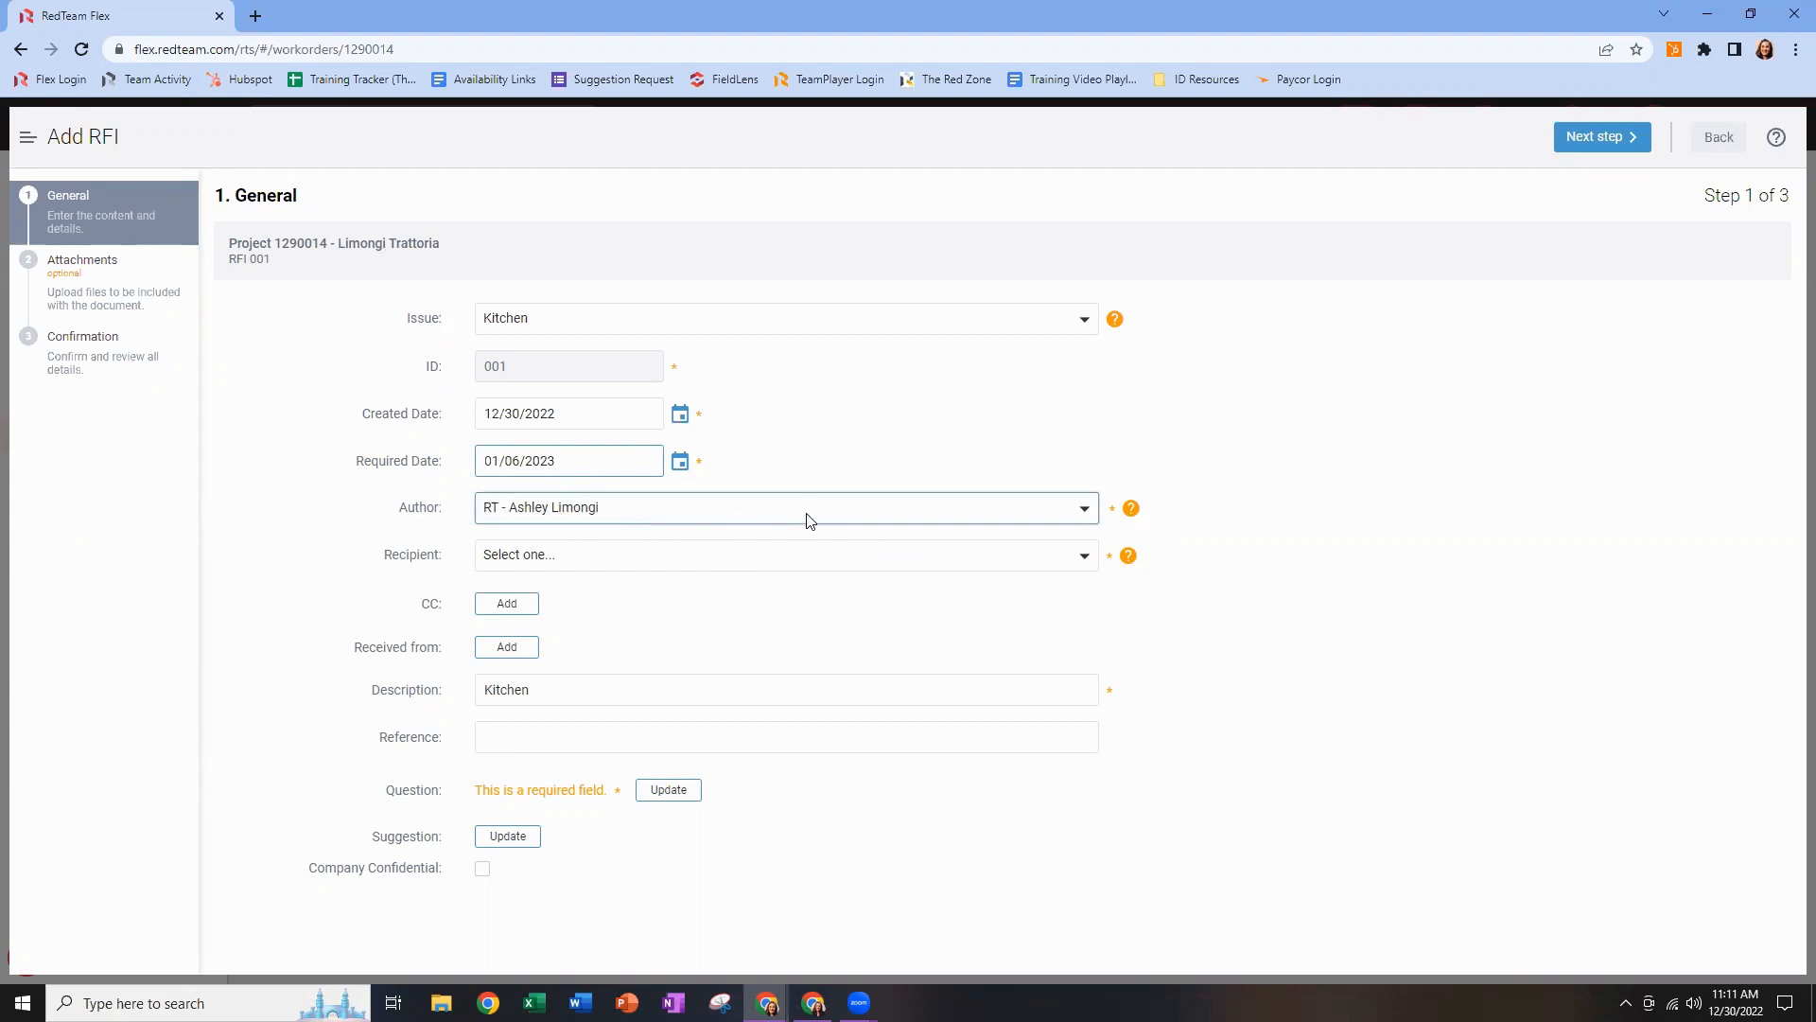
# View the author choices without changing them, and choose the 10000 Volt team member as the RFI's recipient.
pyautogui.click(1084, 511)
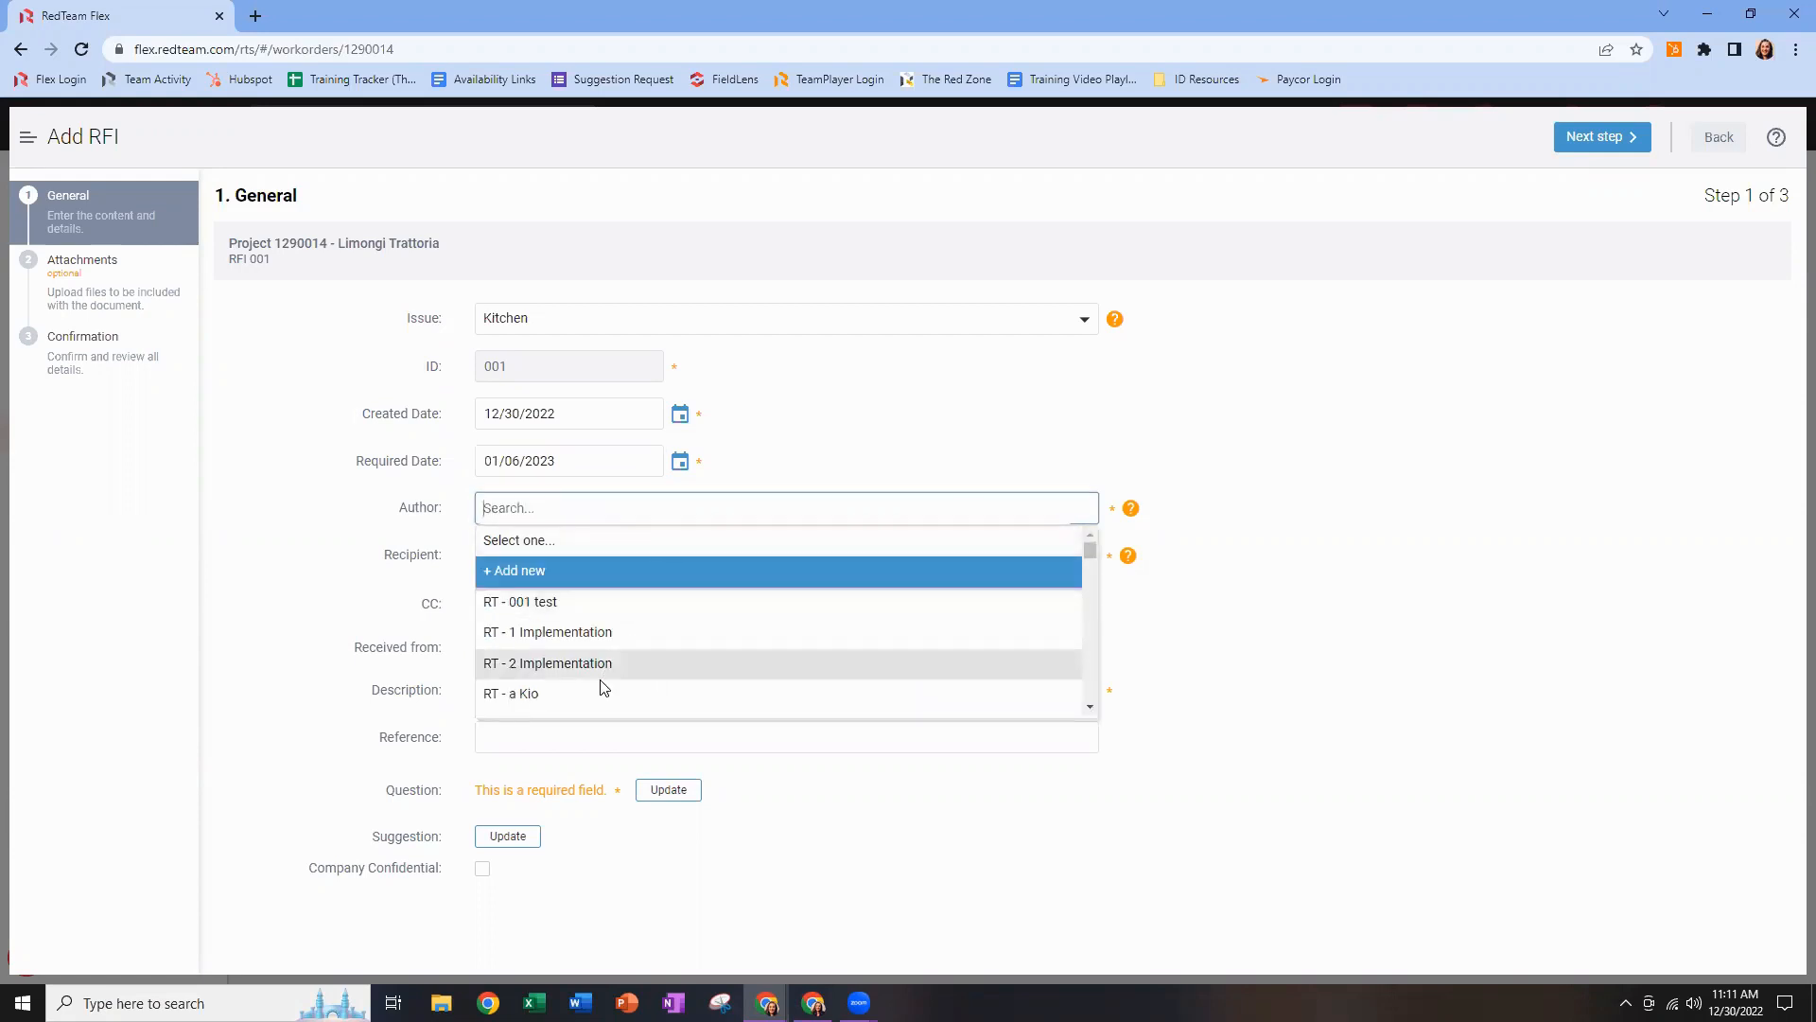
pyautogui.click(1196, 505)
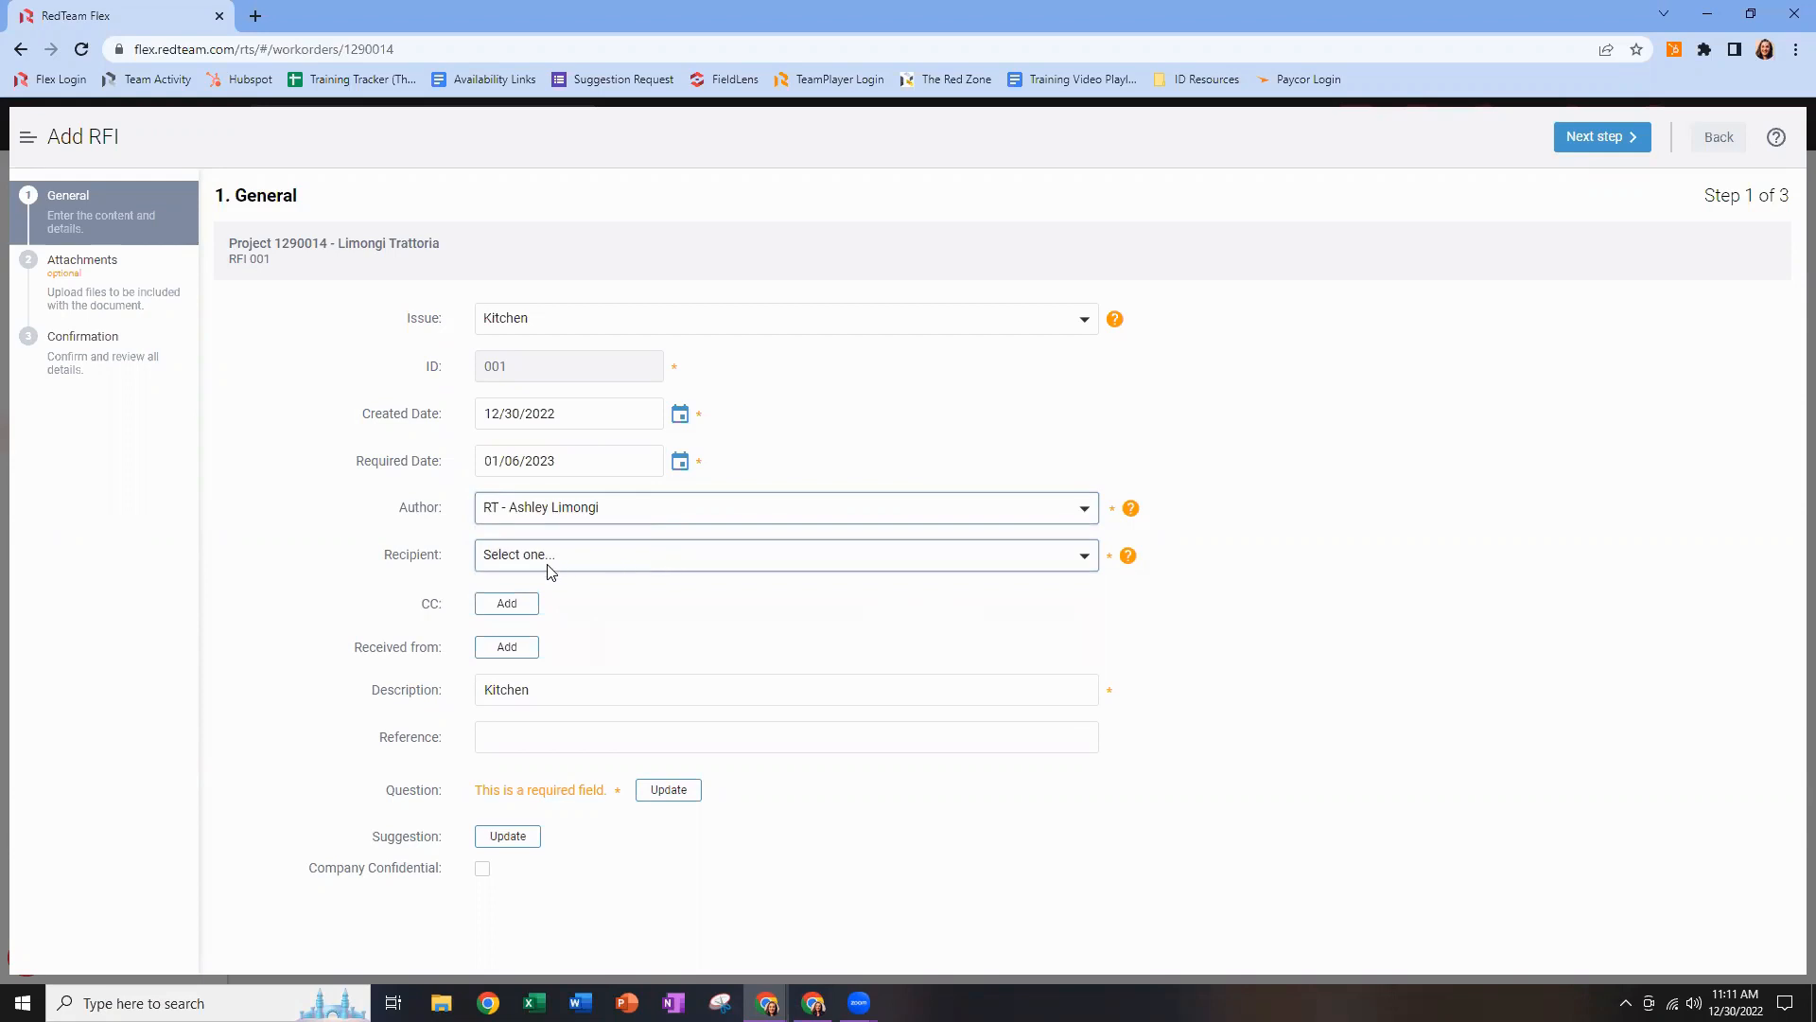
pyautogui.click(1084, 565)
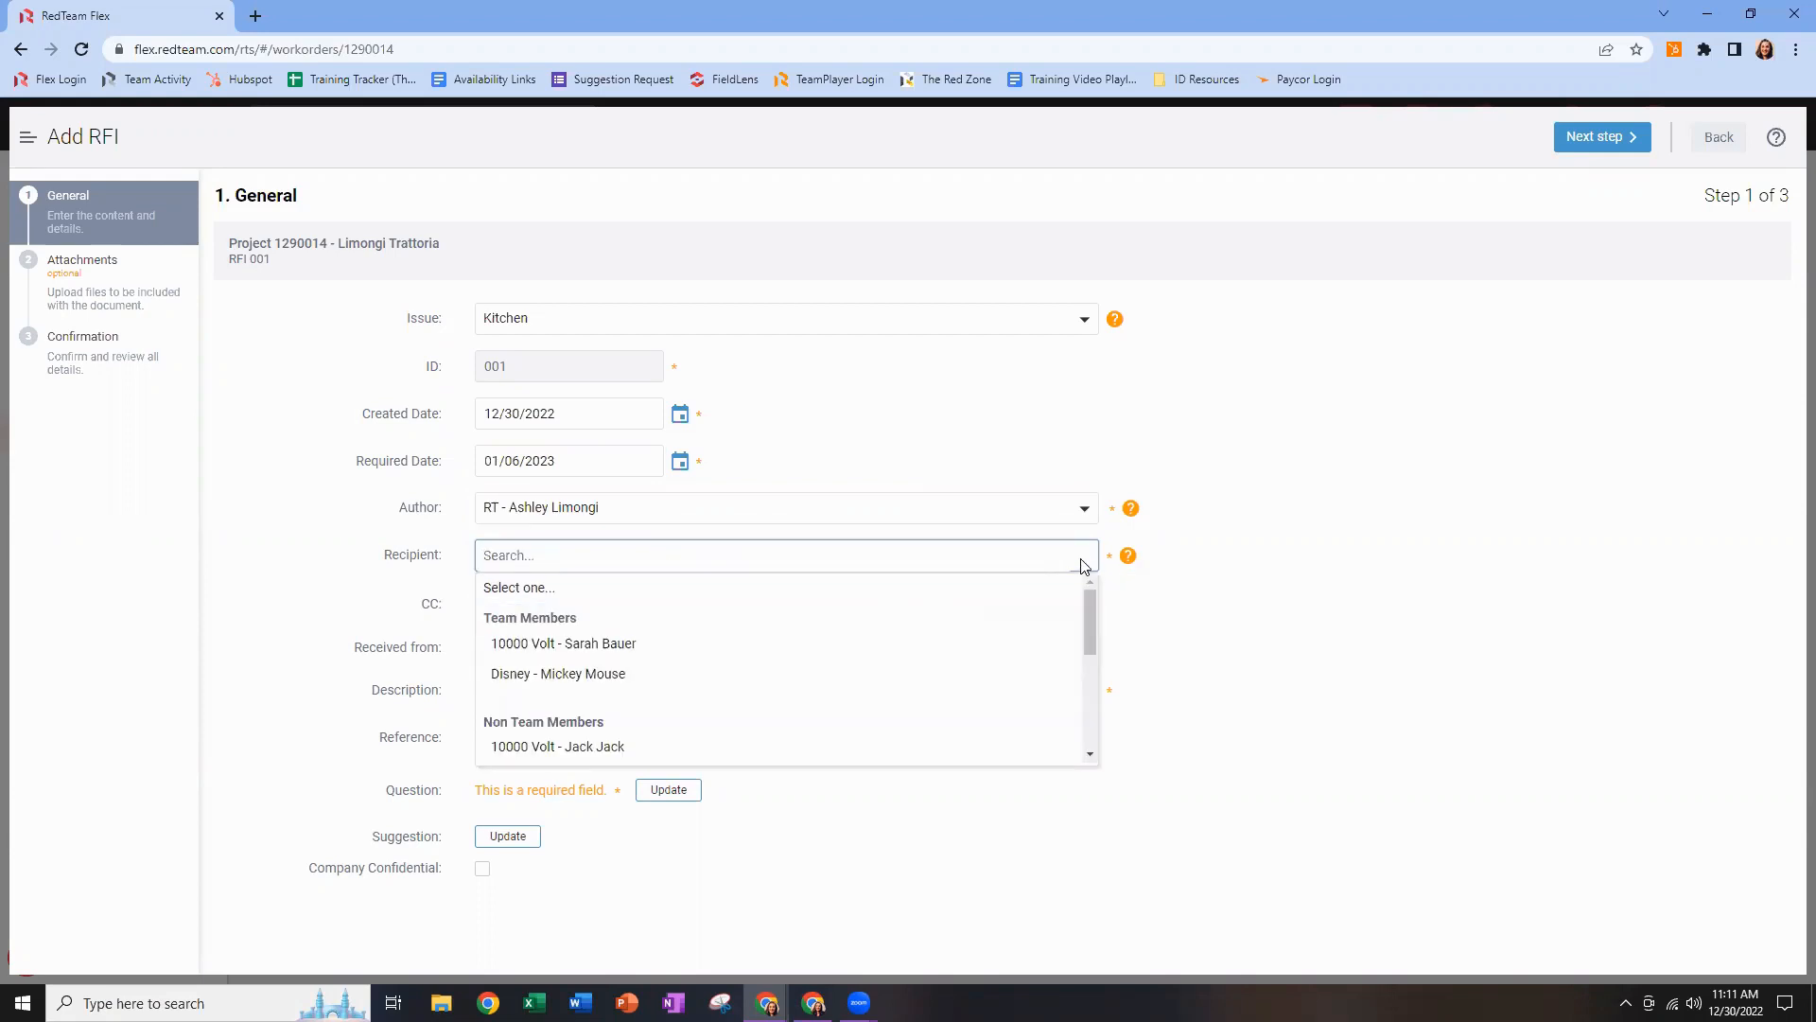
pyautogui.scroll(-3, 864, 649)
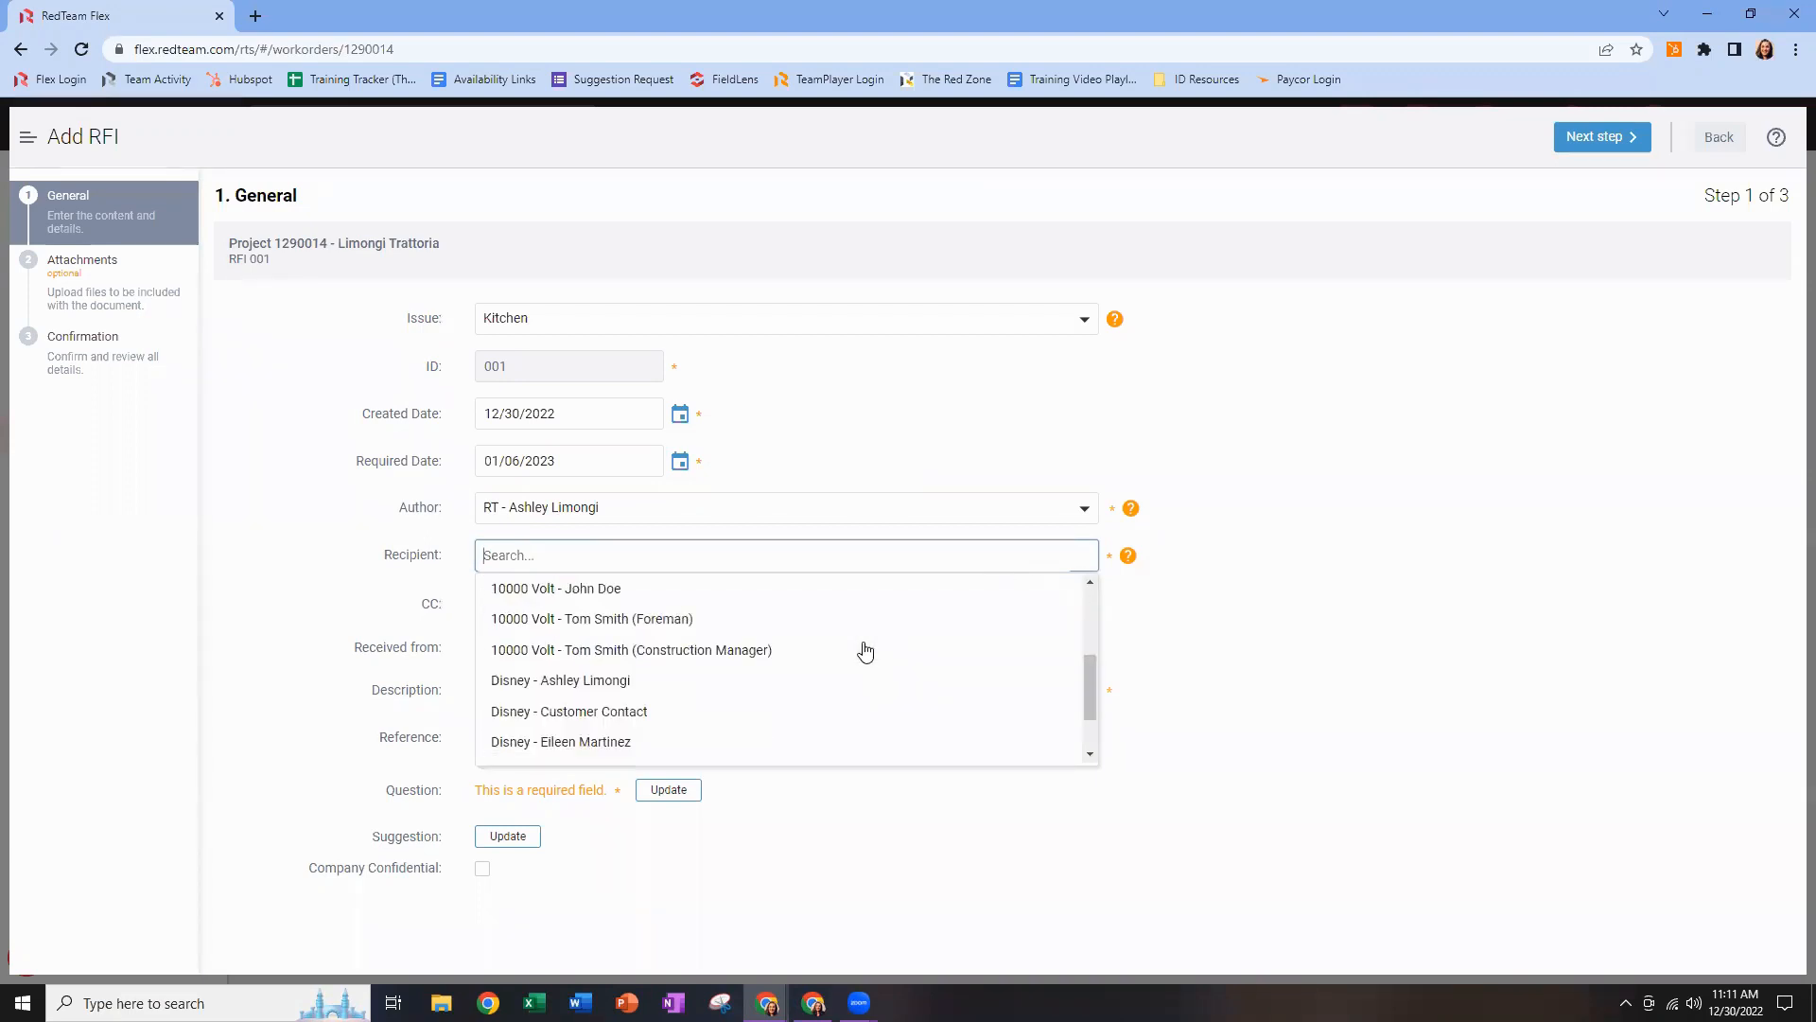
pyautogui.scroll(-2, 698, 672)
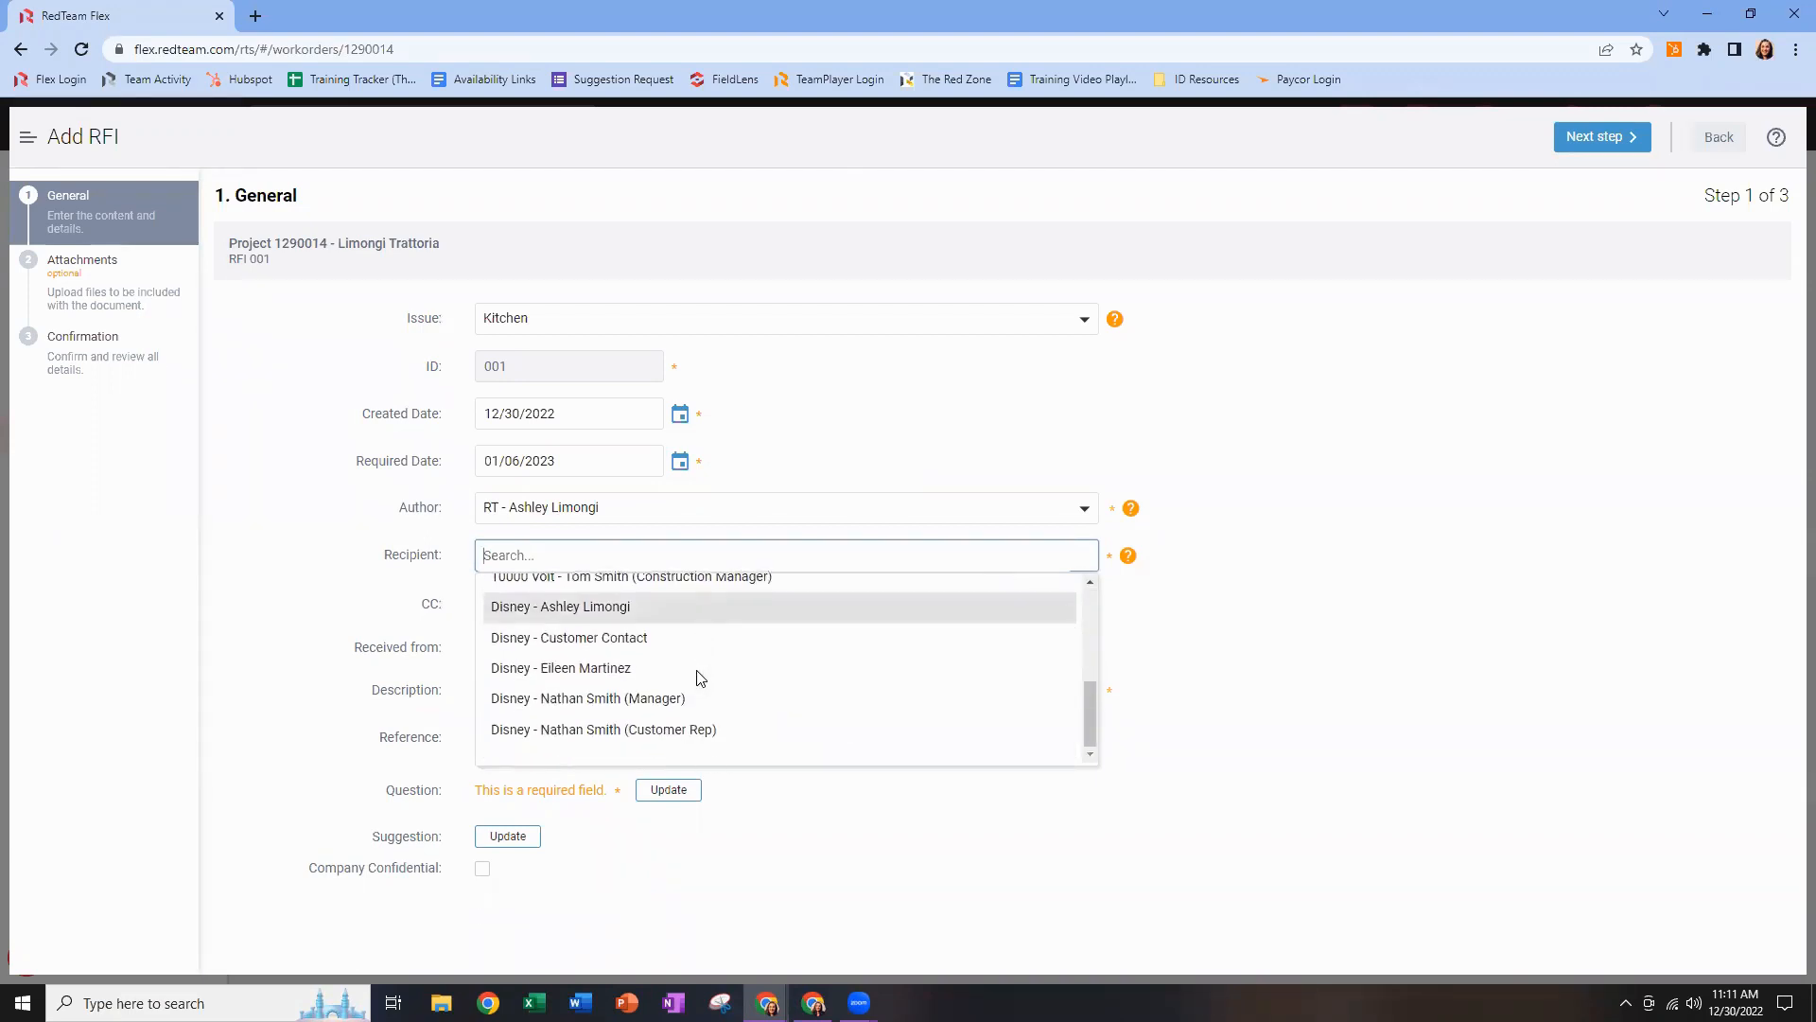
pyautogui.scroll(5, 711, 705)
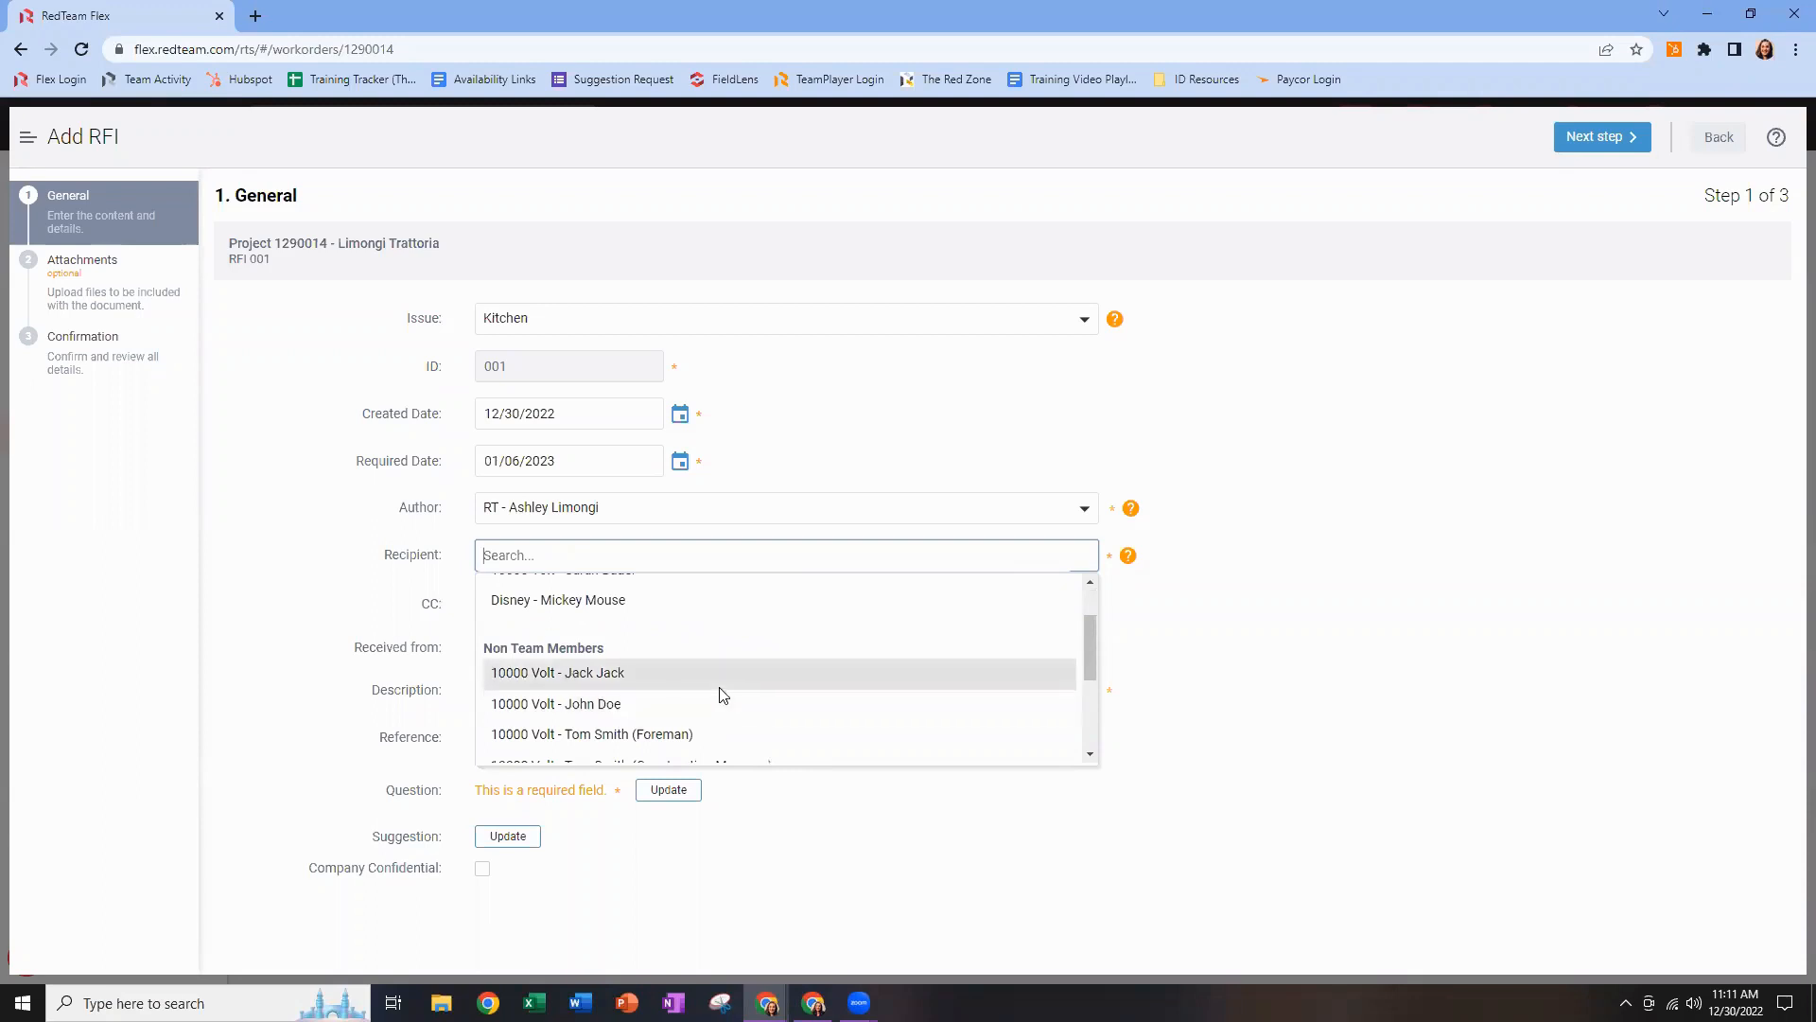
pyautogui.click(617, 647)
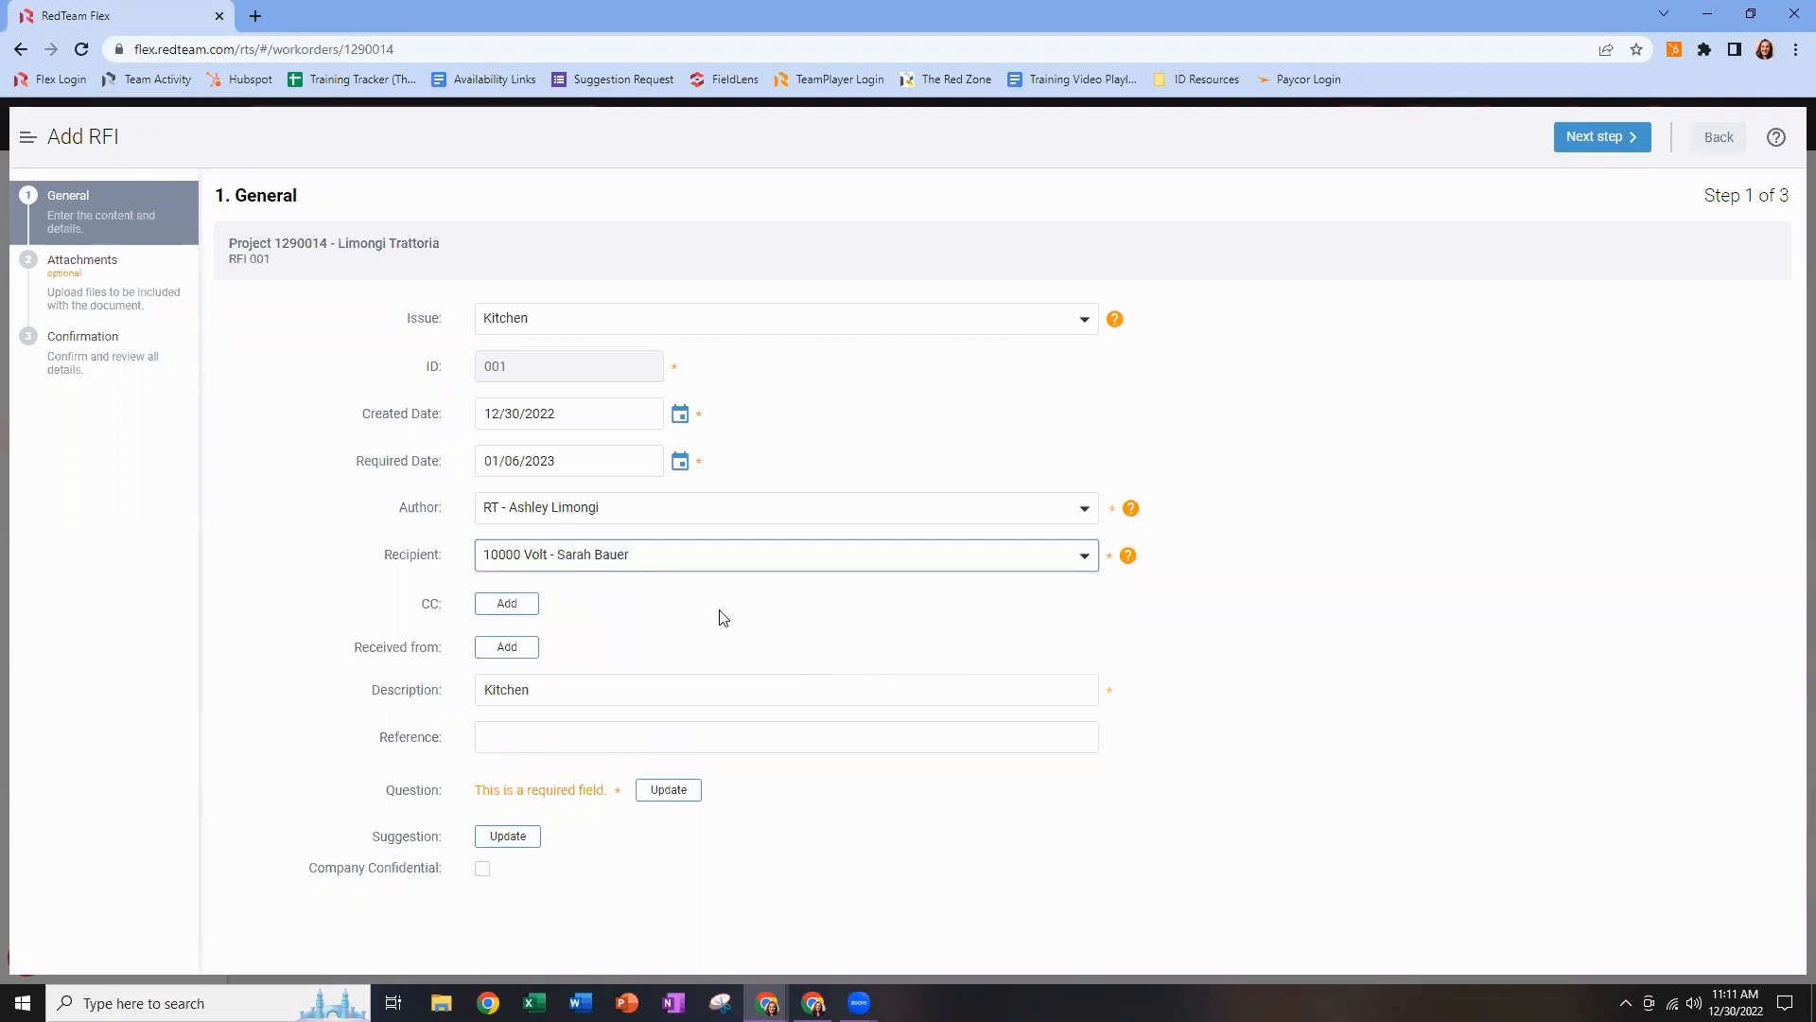
# View the contact group options for the RFI's CC list and go back without adding anyone.
pyautogui.click(510, 608)
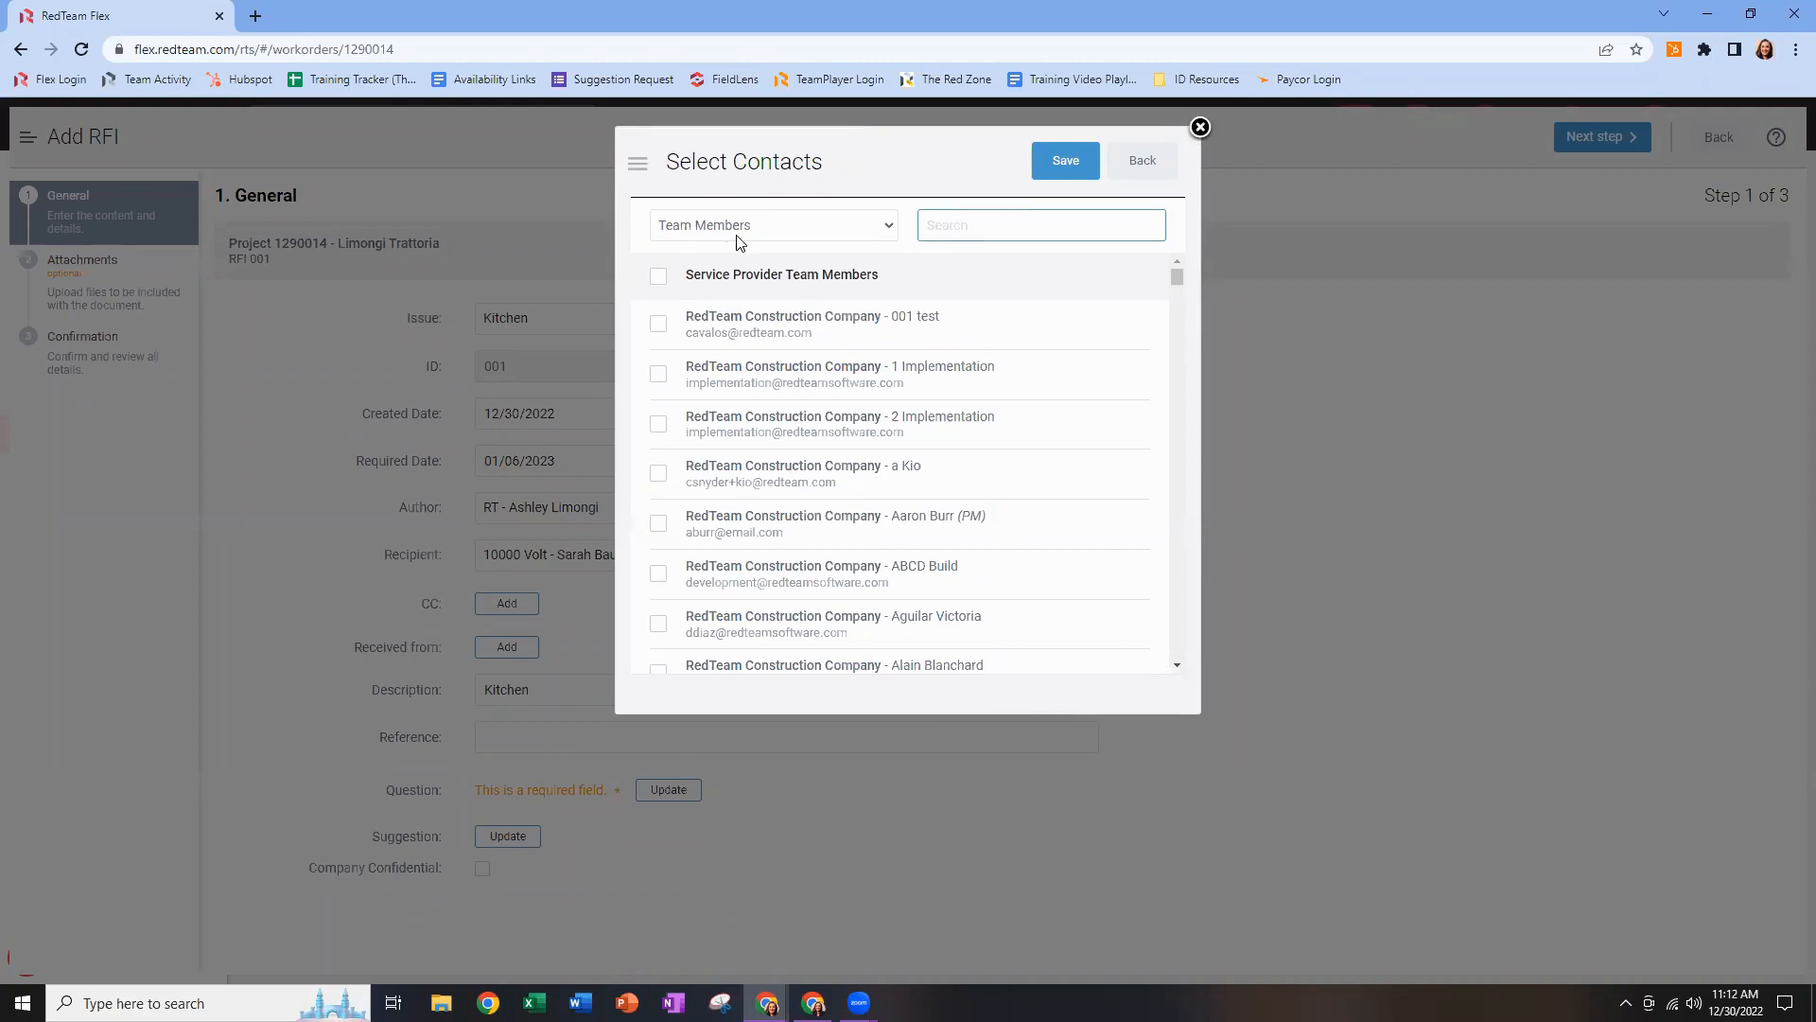
pyautogui.click(884, 238)
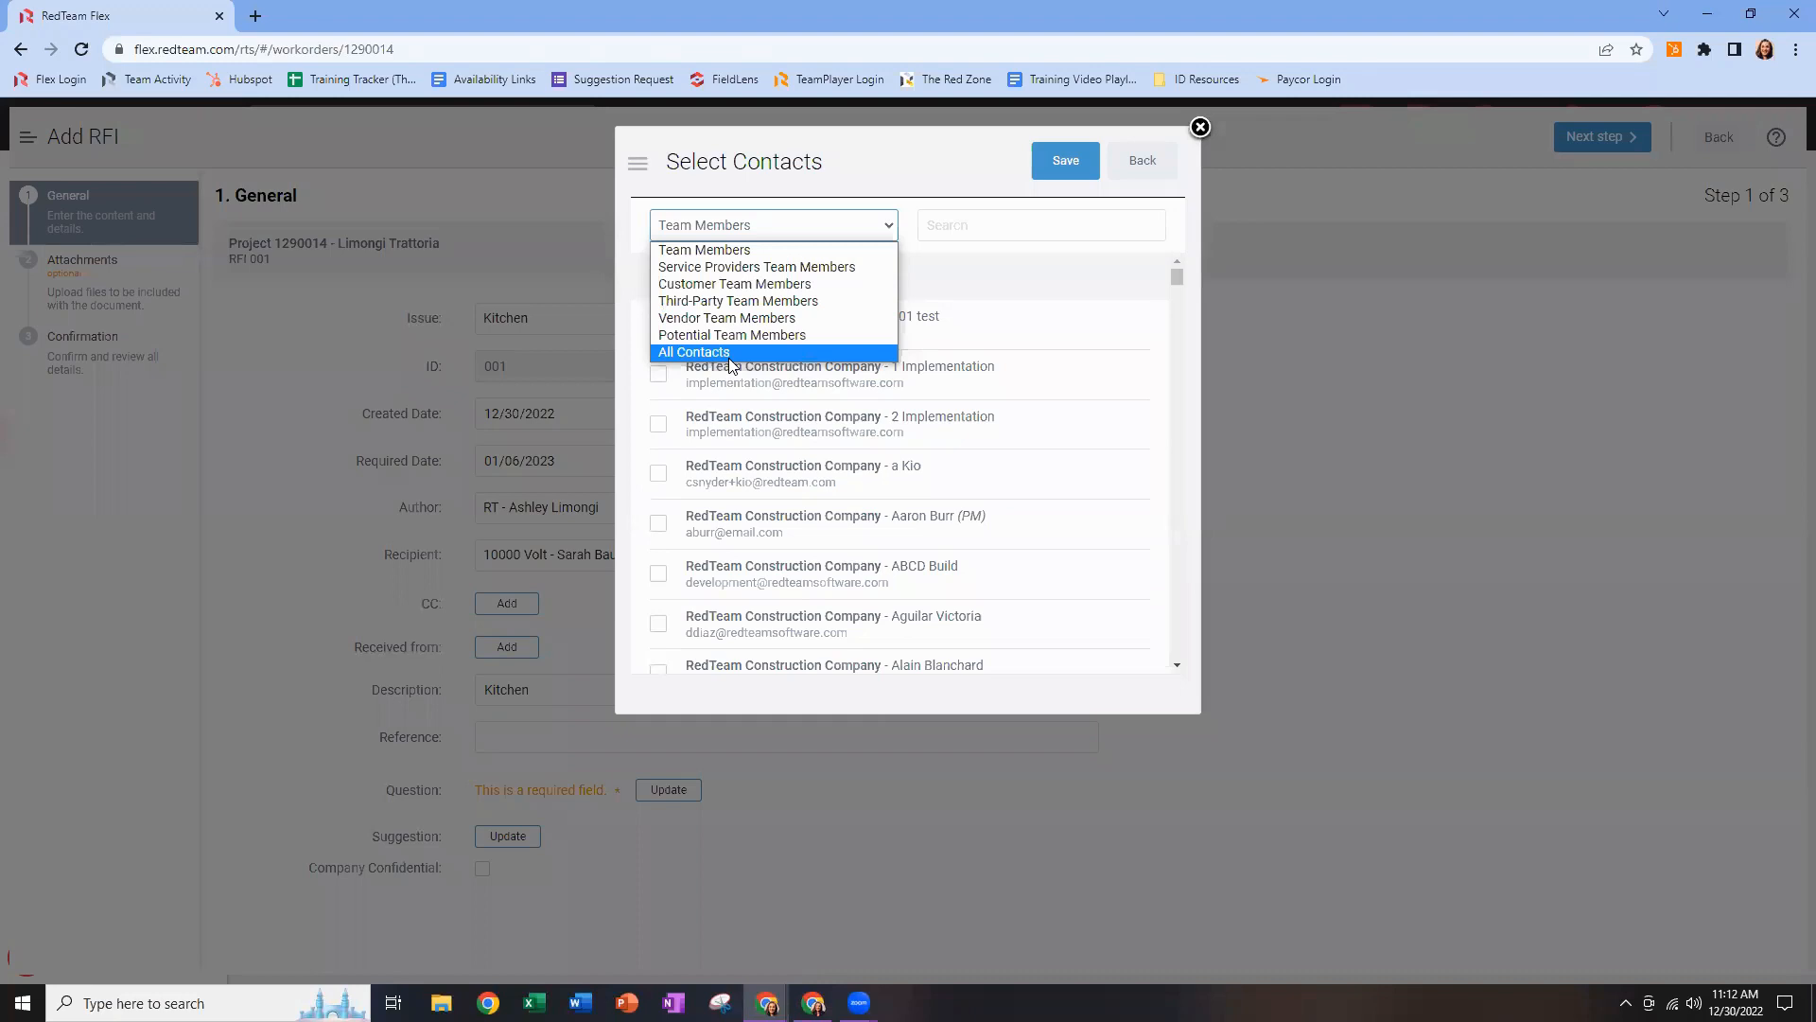
pyautogui.click(978, 254)
pyautogui.click(1143, 163)
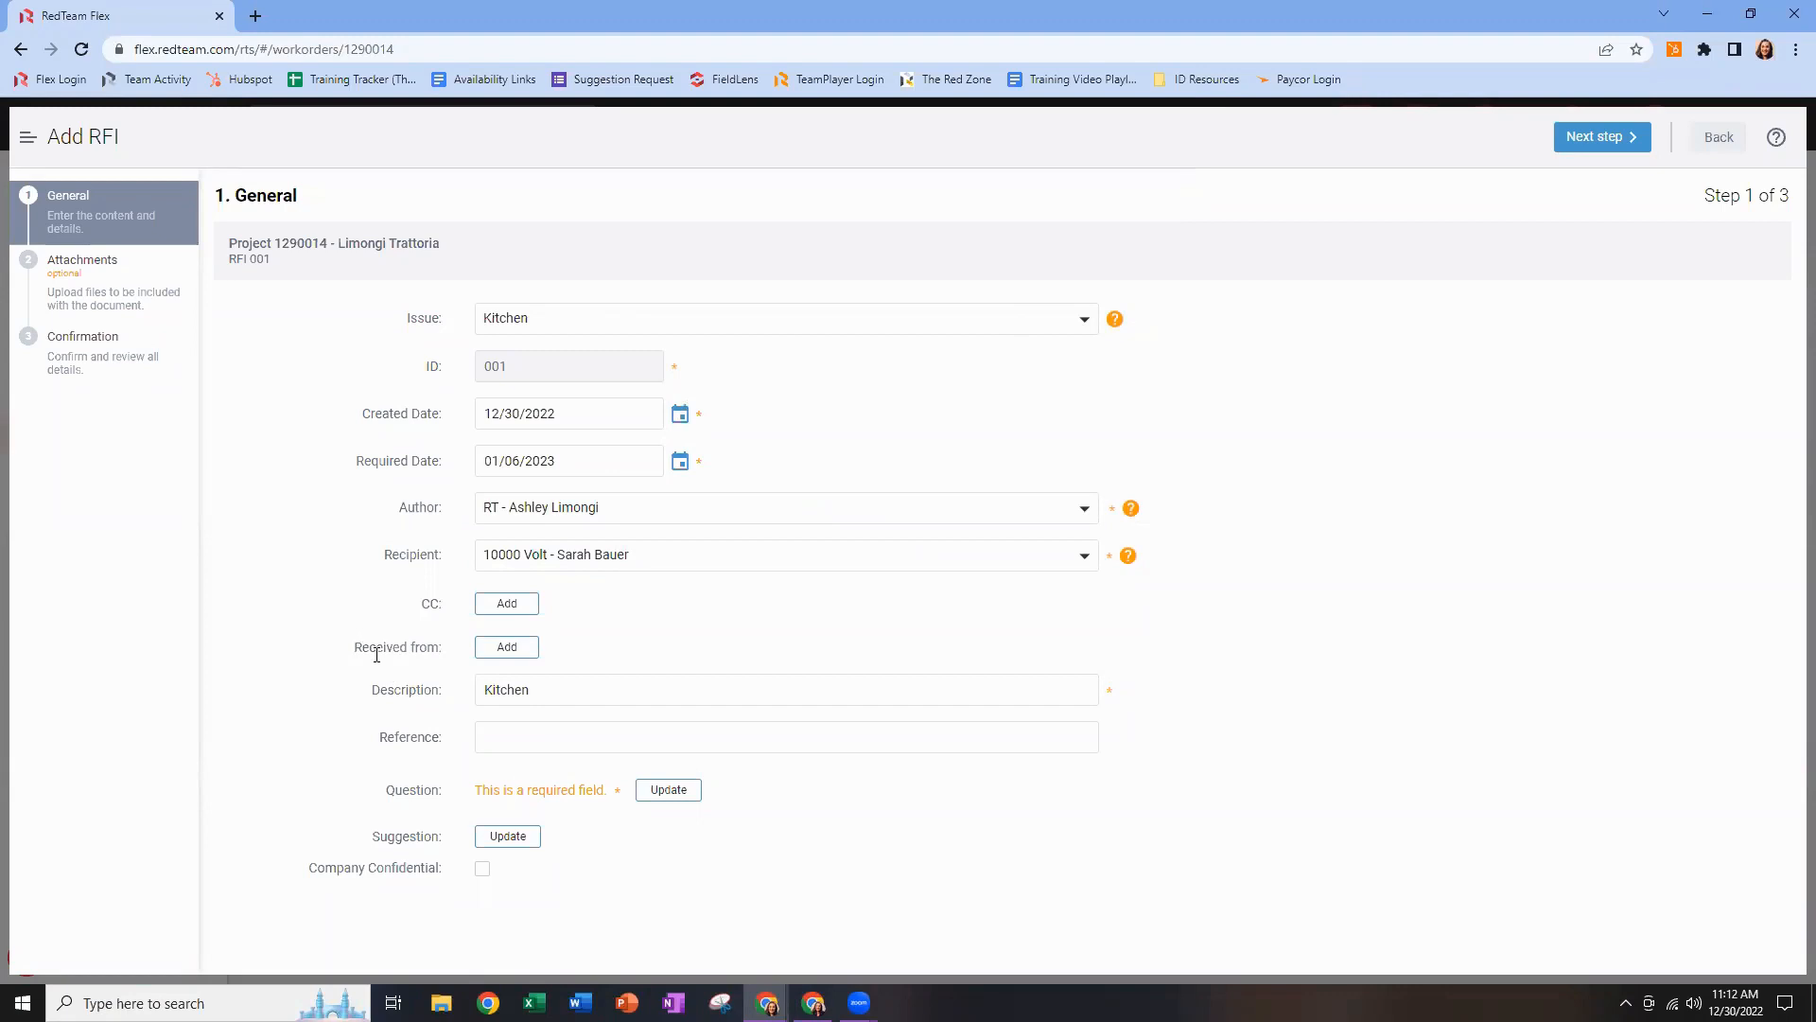
# View the contact selection for the Received from field and go back without choosing a contact.
pyautogui.moveTo(356, 654); pyautogui.dragTo(455, 659)
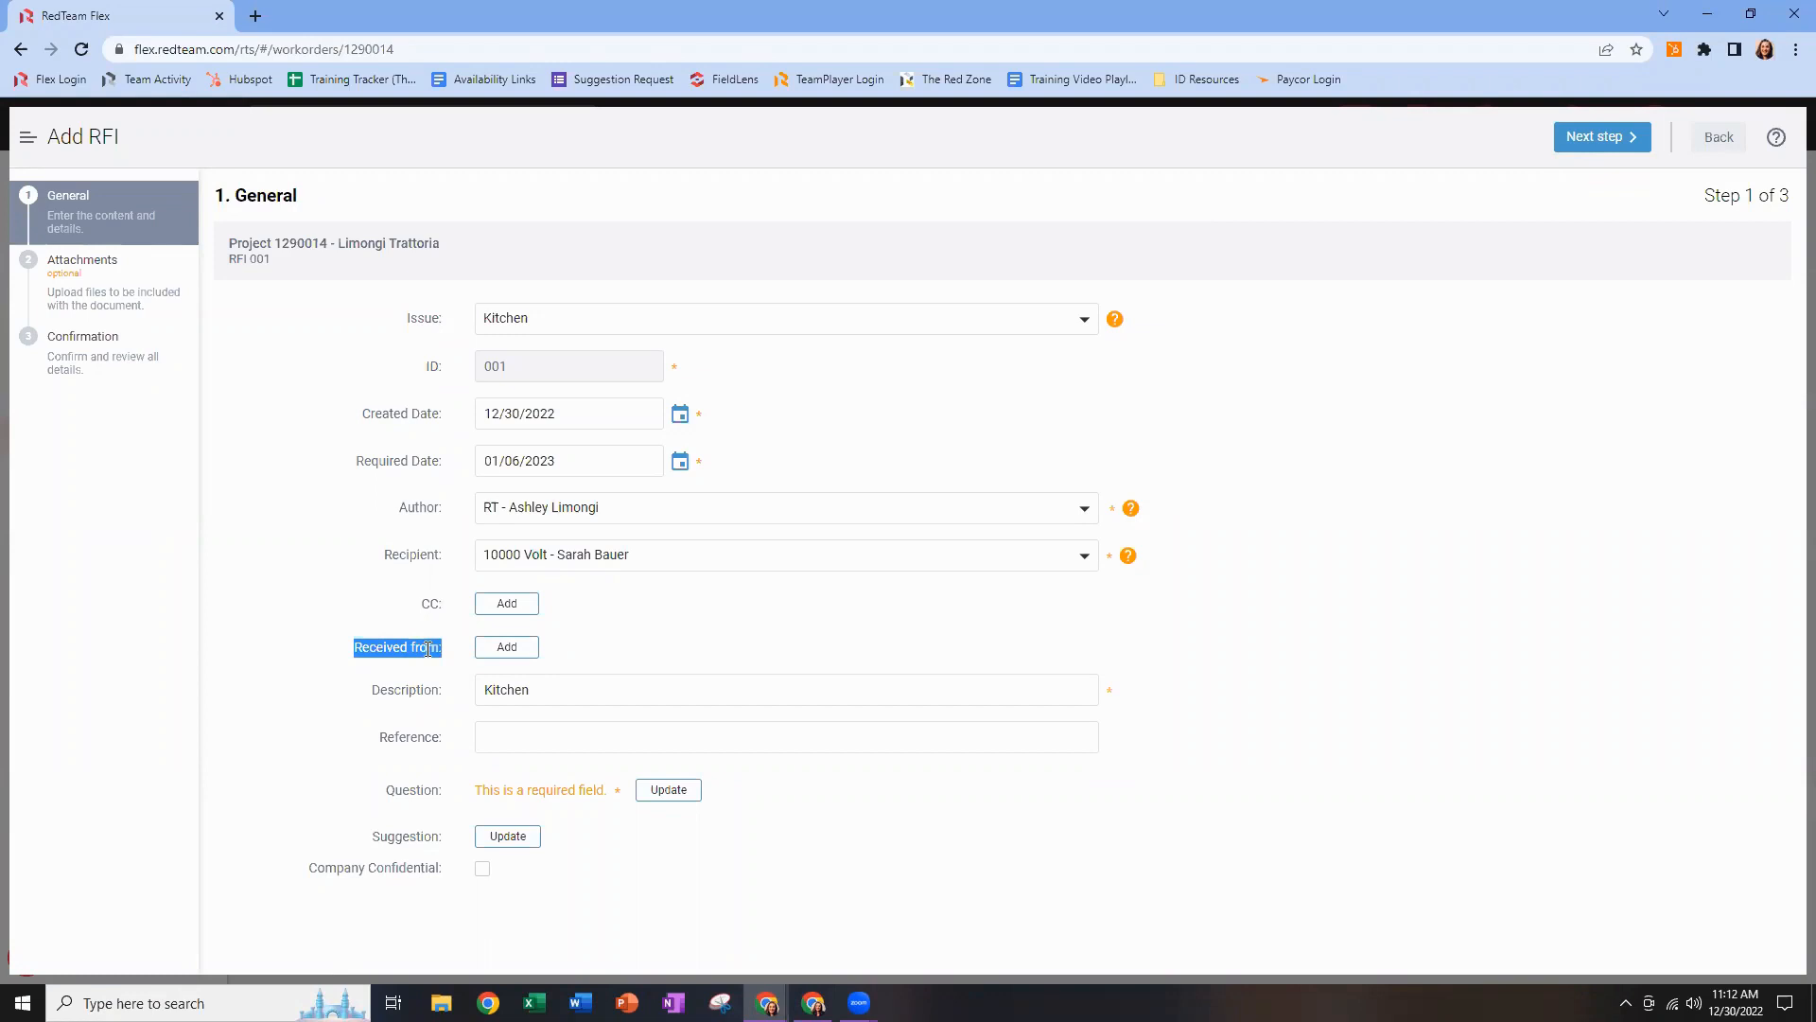
pyautogui.click(535, 657)
pyautogui.click(1150, 166)
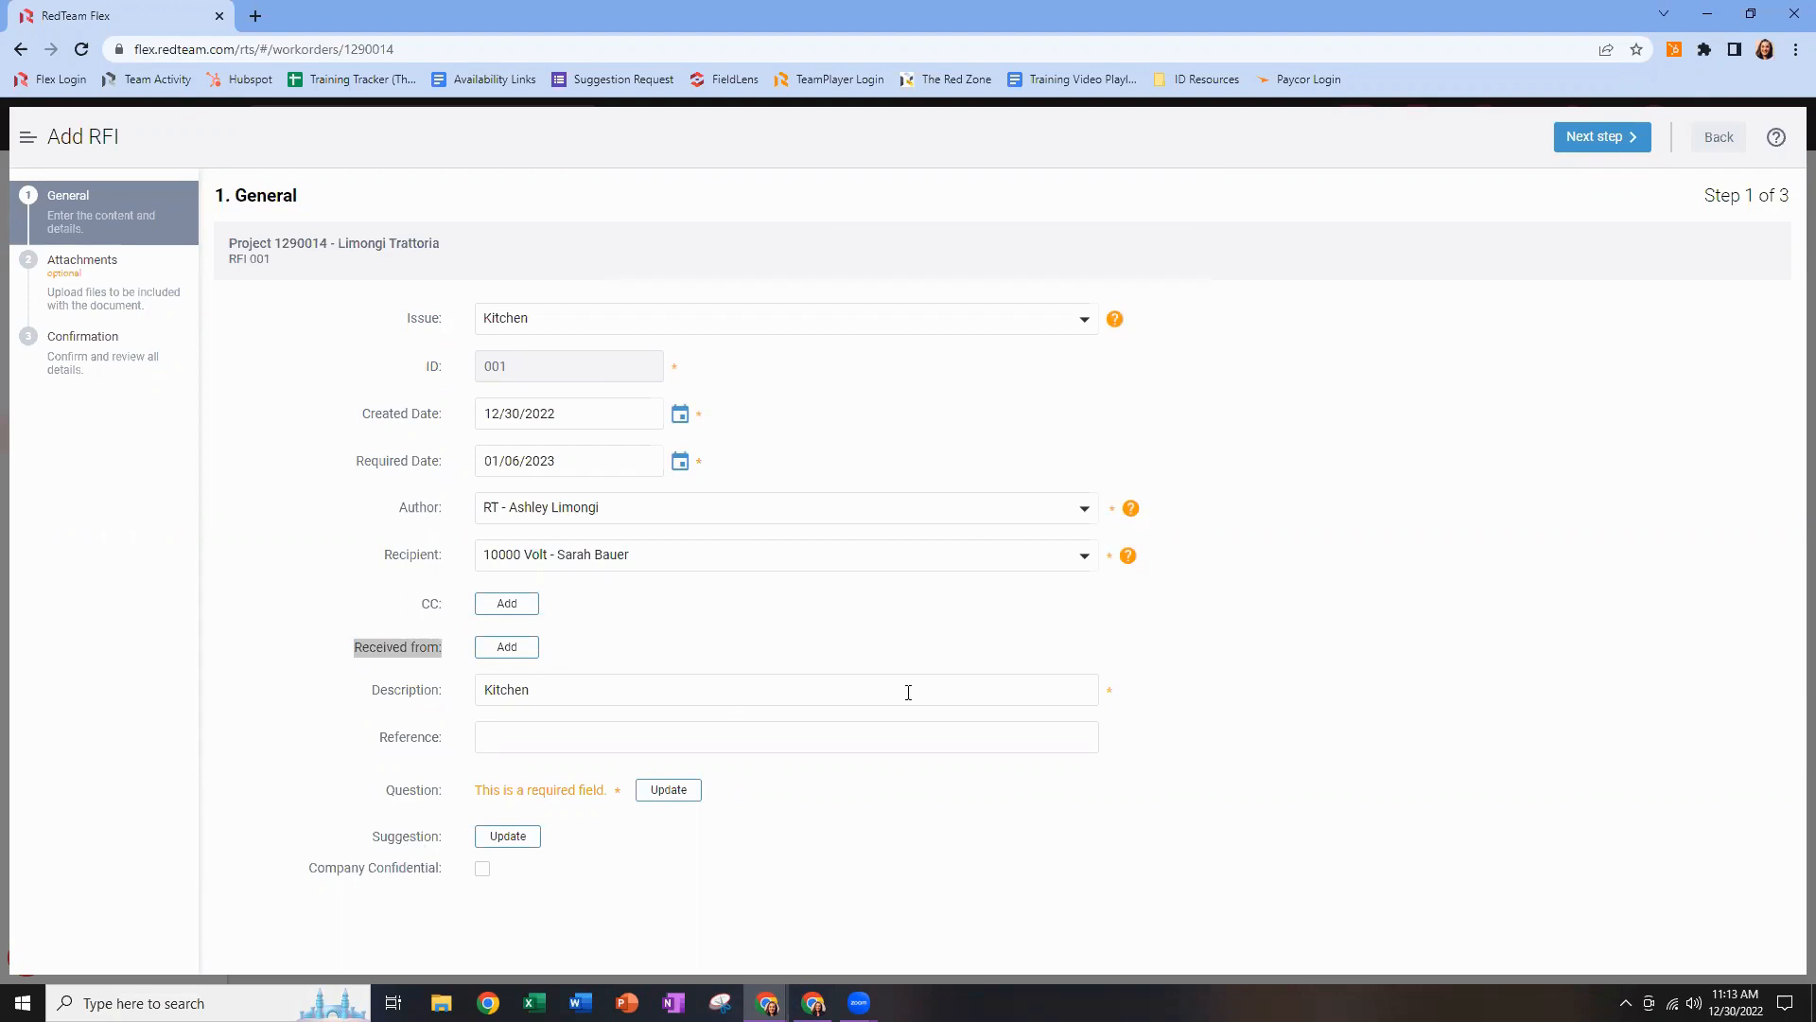
# Complete the RFI's description as "Kitchen Tile Information" and set its reference to "Please see attached photos".
pyautogui.click(554, 693)
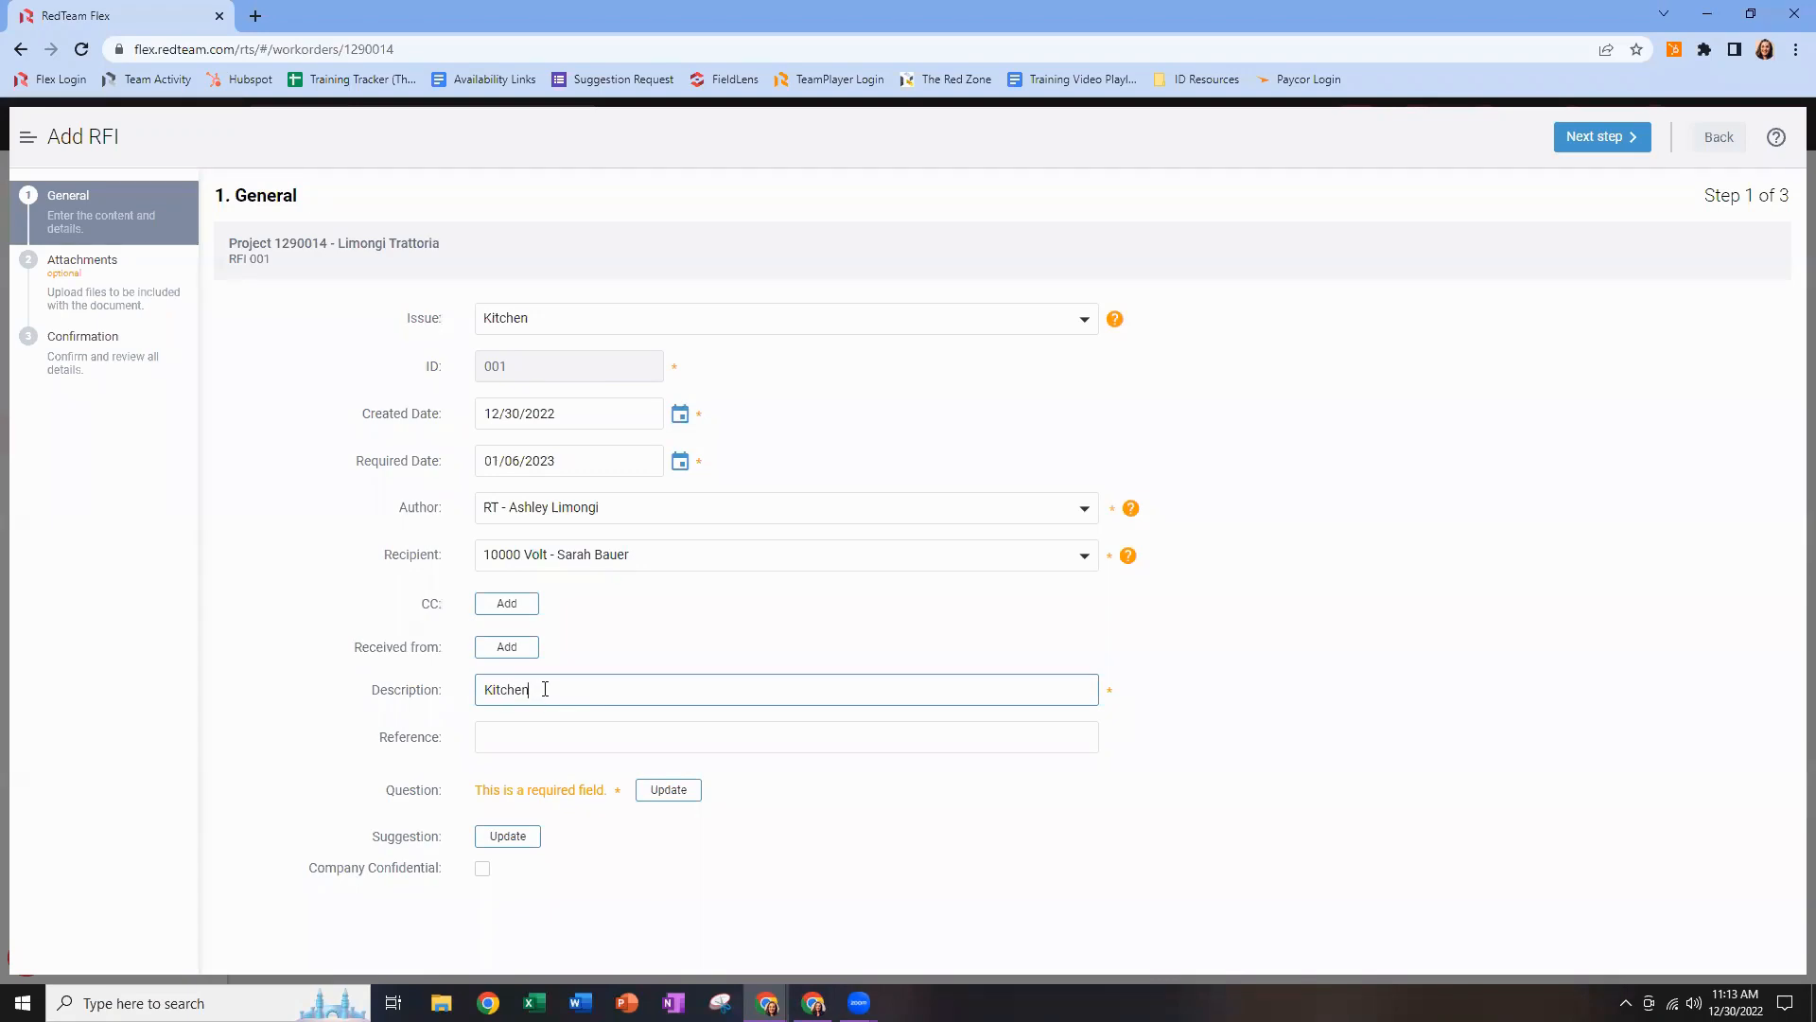
pyautogui.write('Tile Information')
pyautogui.click(548, 742)
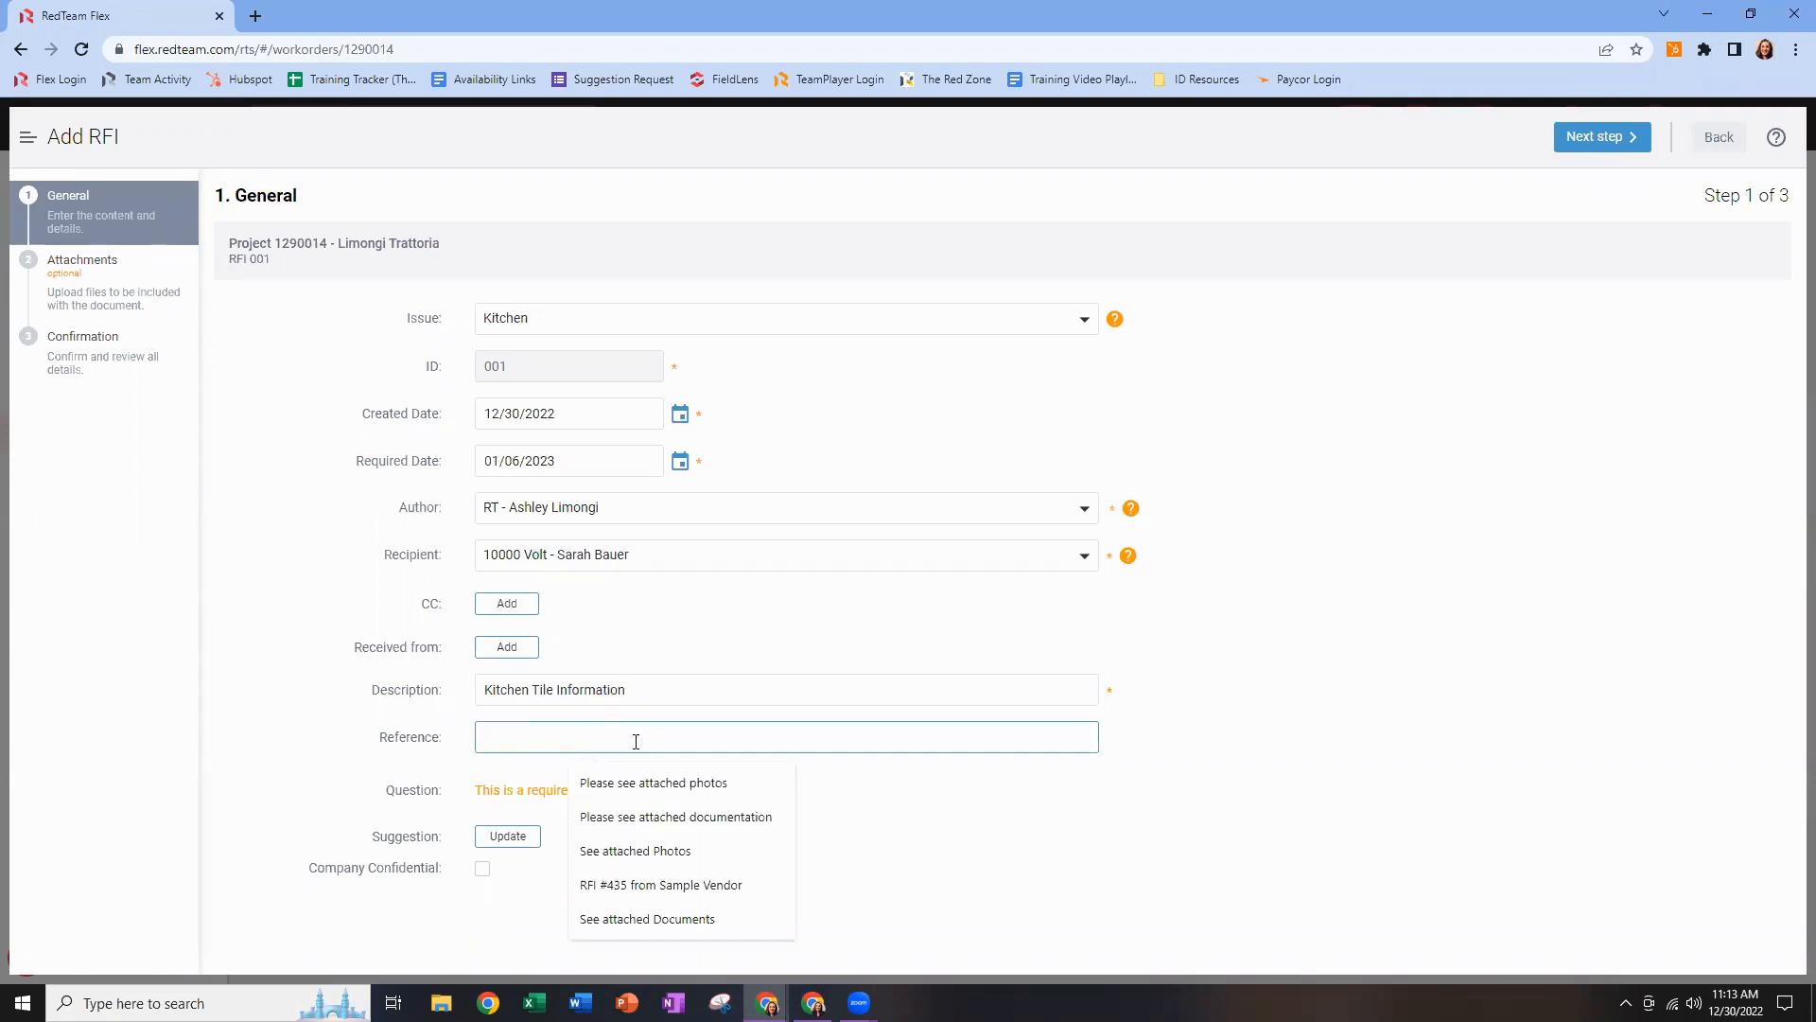
pyautogui.click(657, 783)
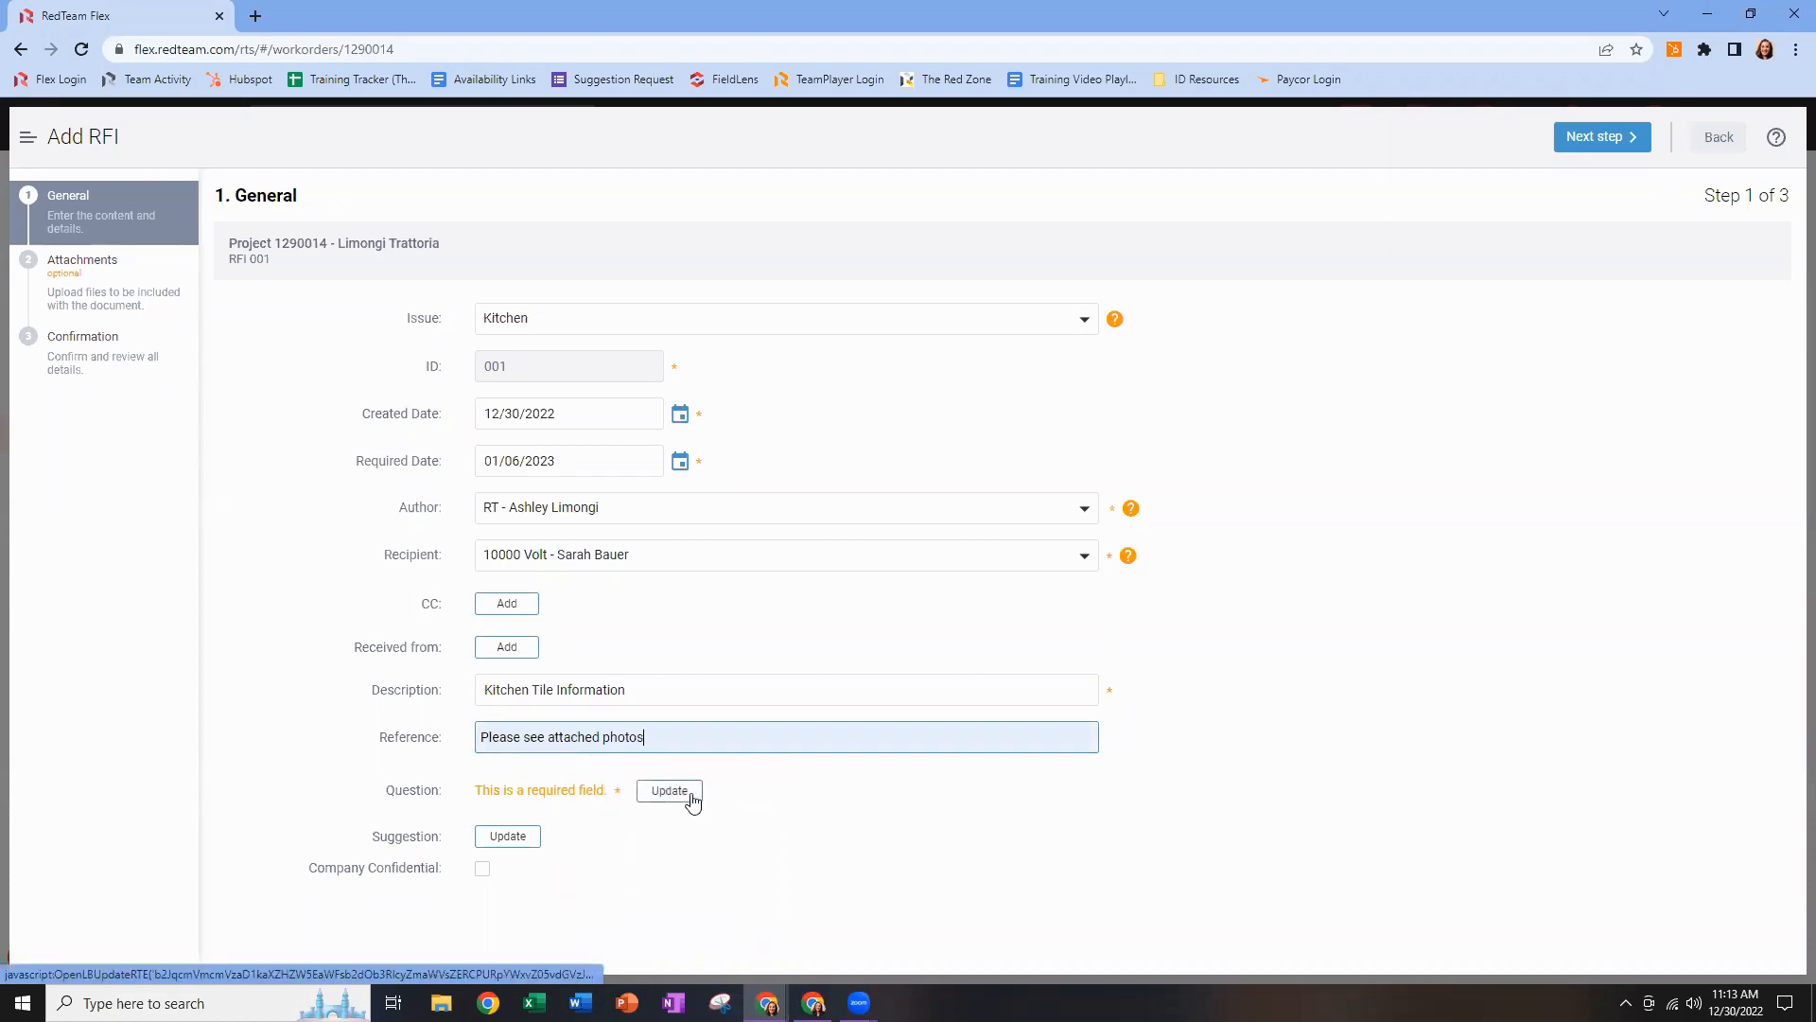
# Add and save the RFI question "Please clarify desired tile pattern from the attached photos.".
pyautogui.click(691, 792)
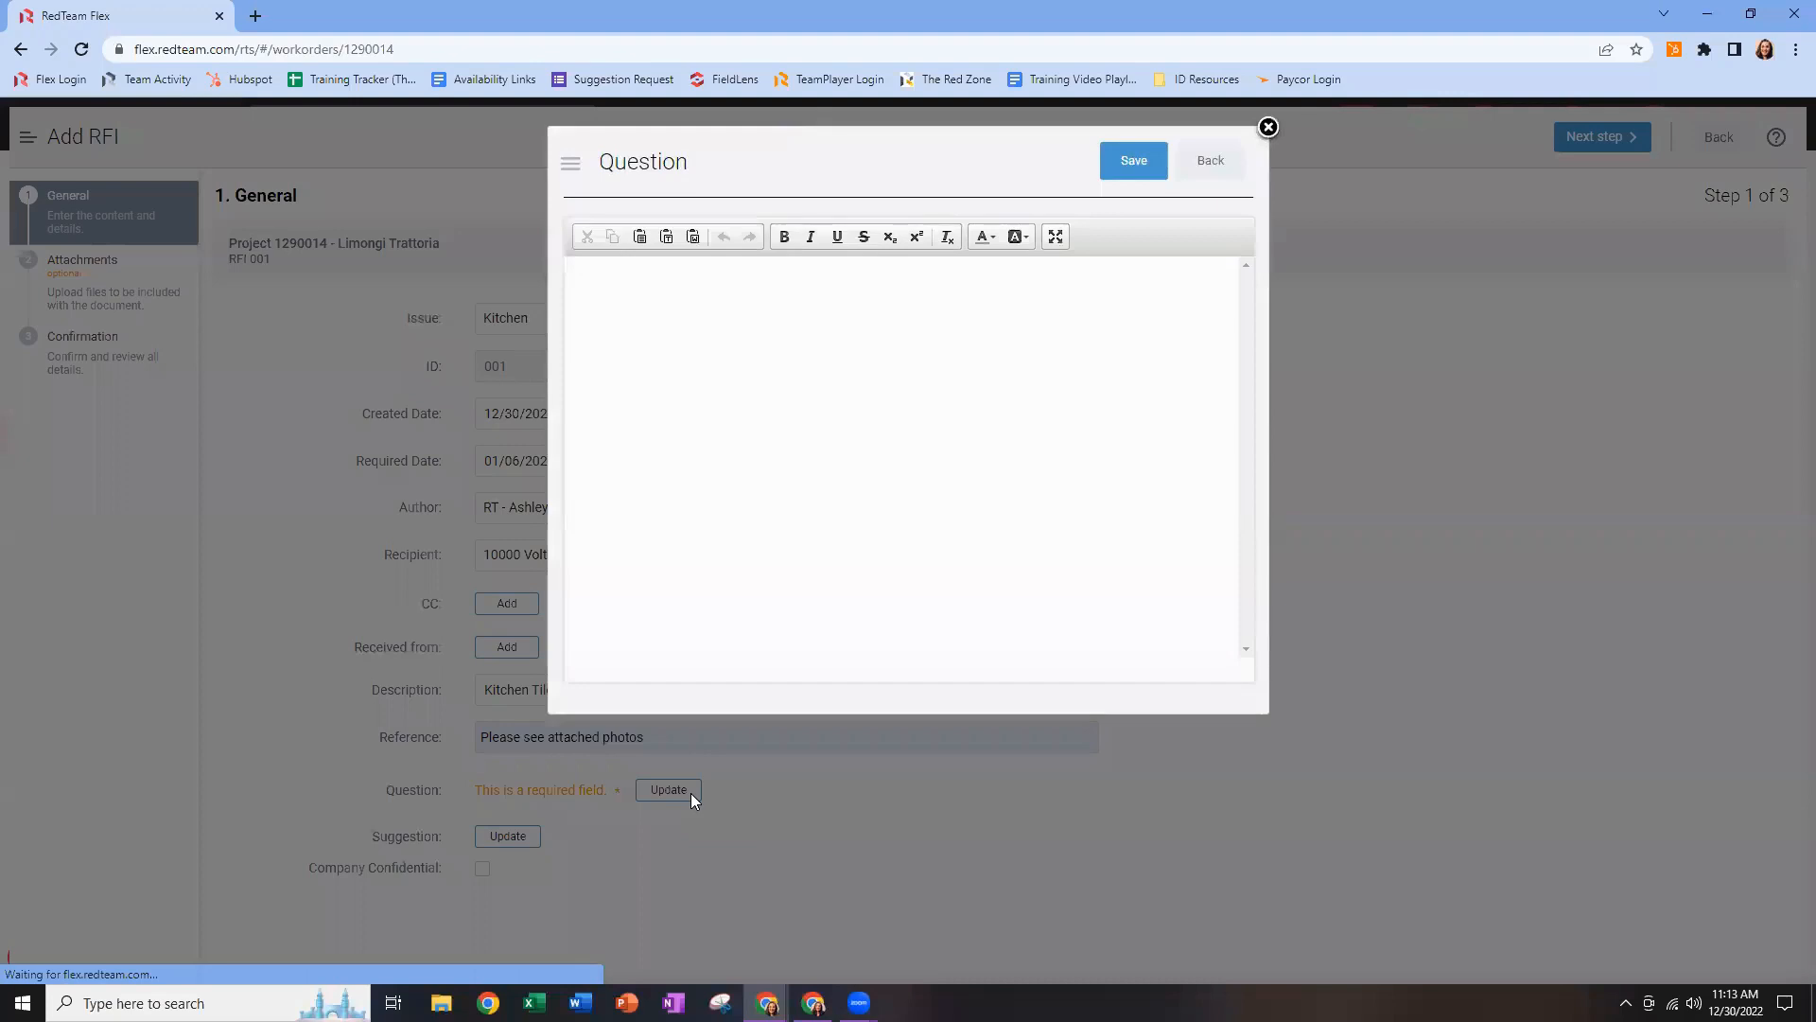
pyautogui.click(695, 401)
pyautogui.write('Please clarify desired til')
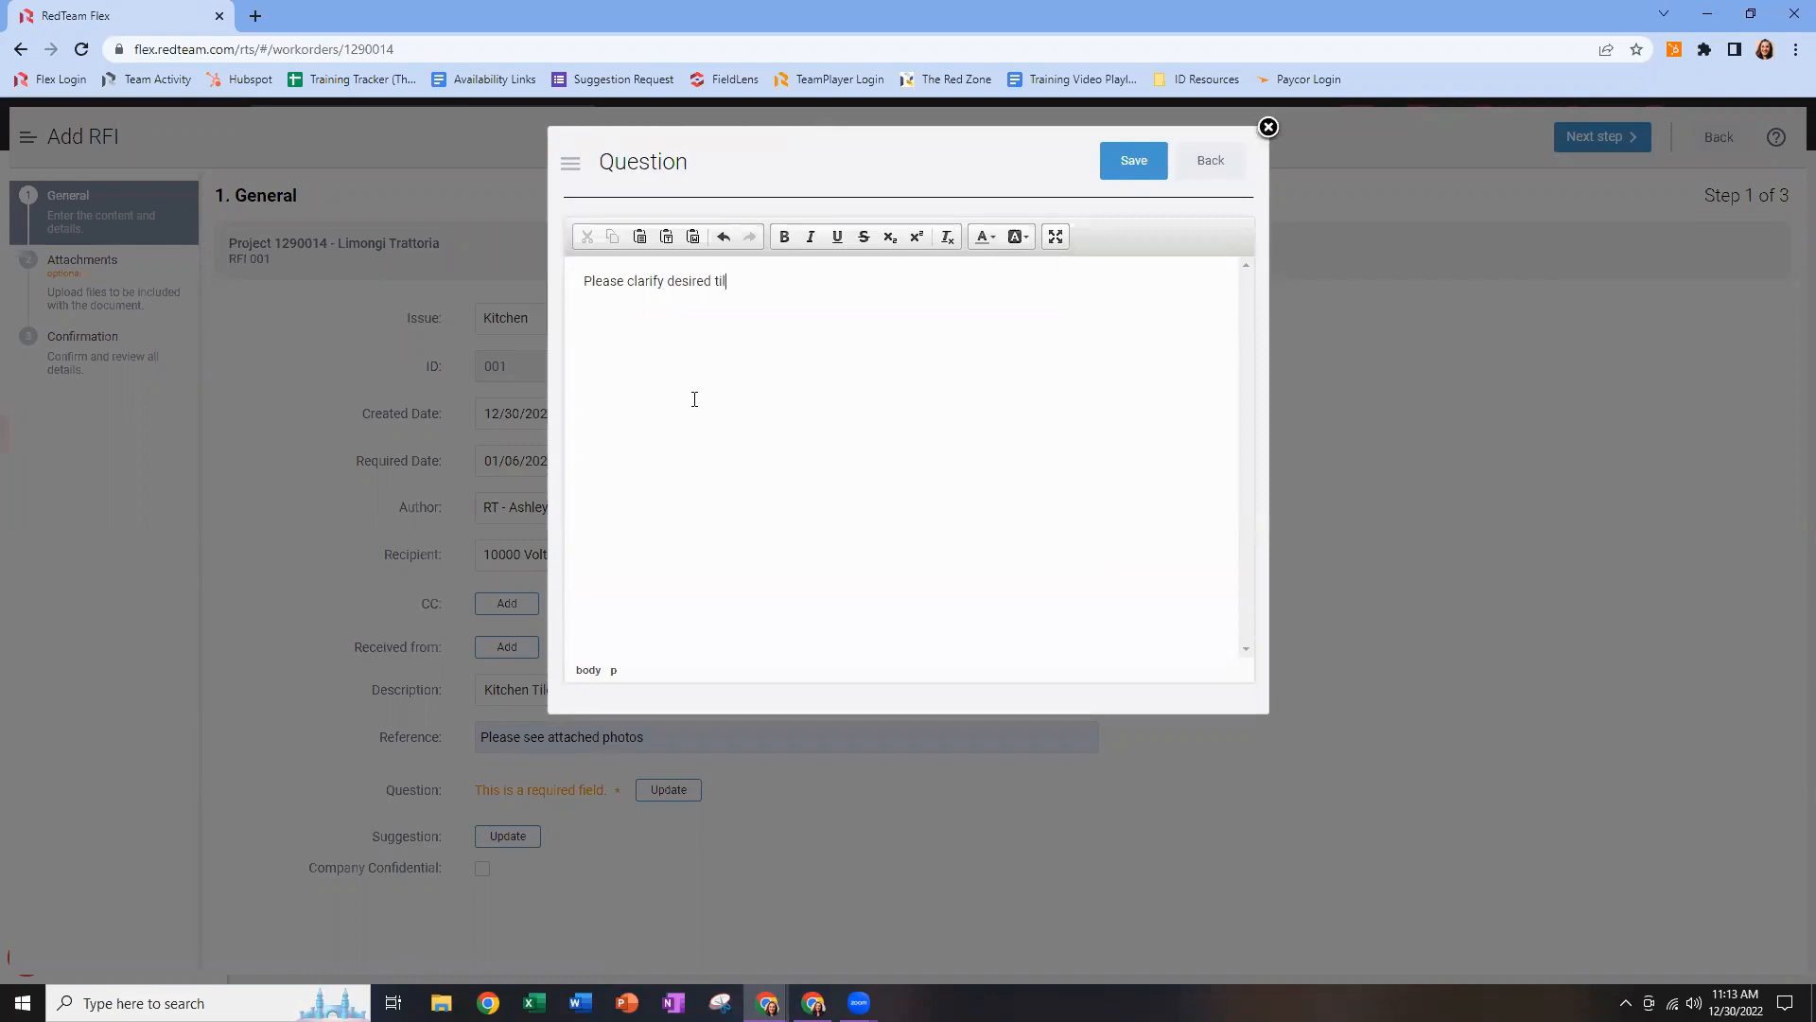
pyautogui.write('e pattern from the attached photos.')
pyautogui.click(1150, 173)
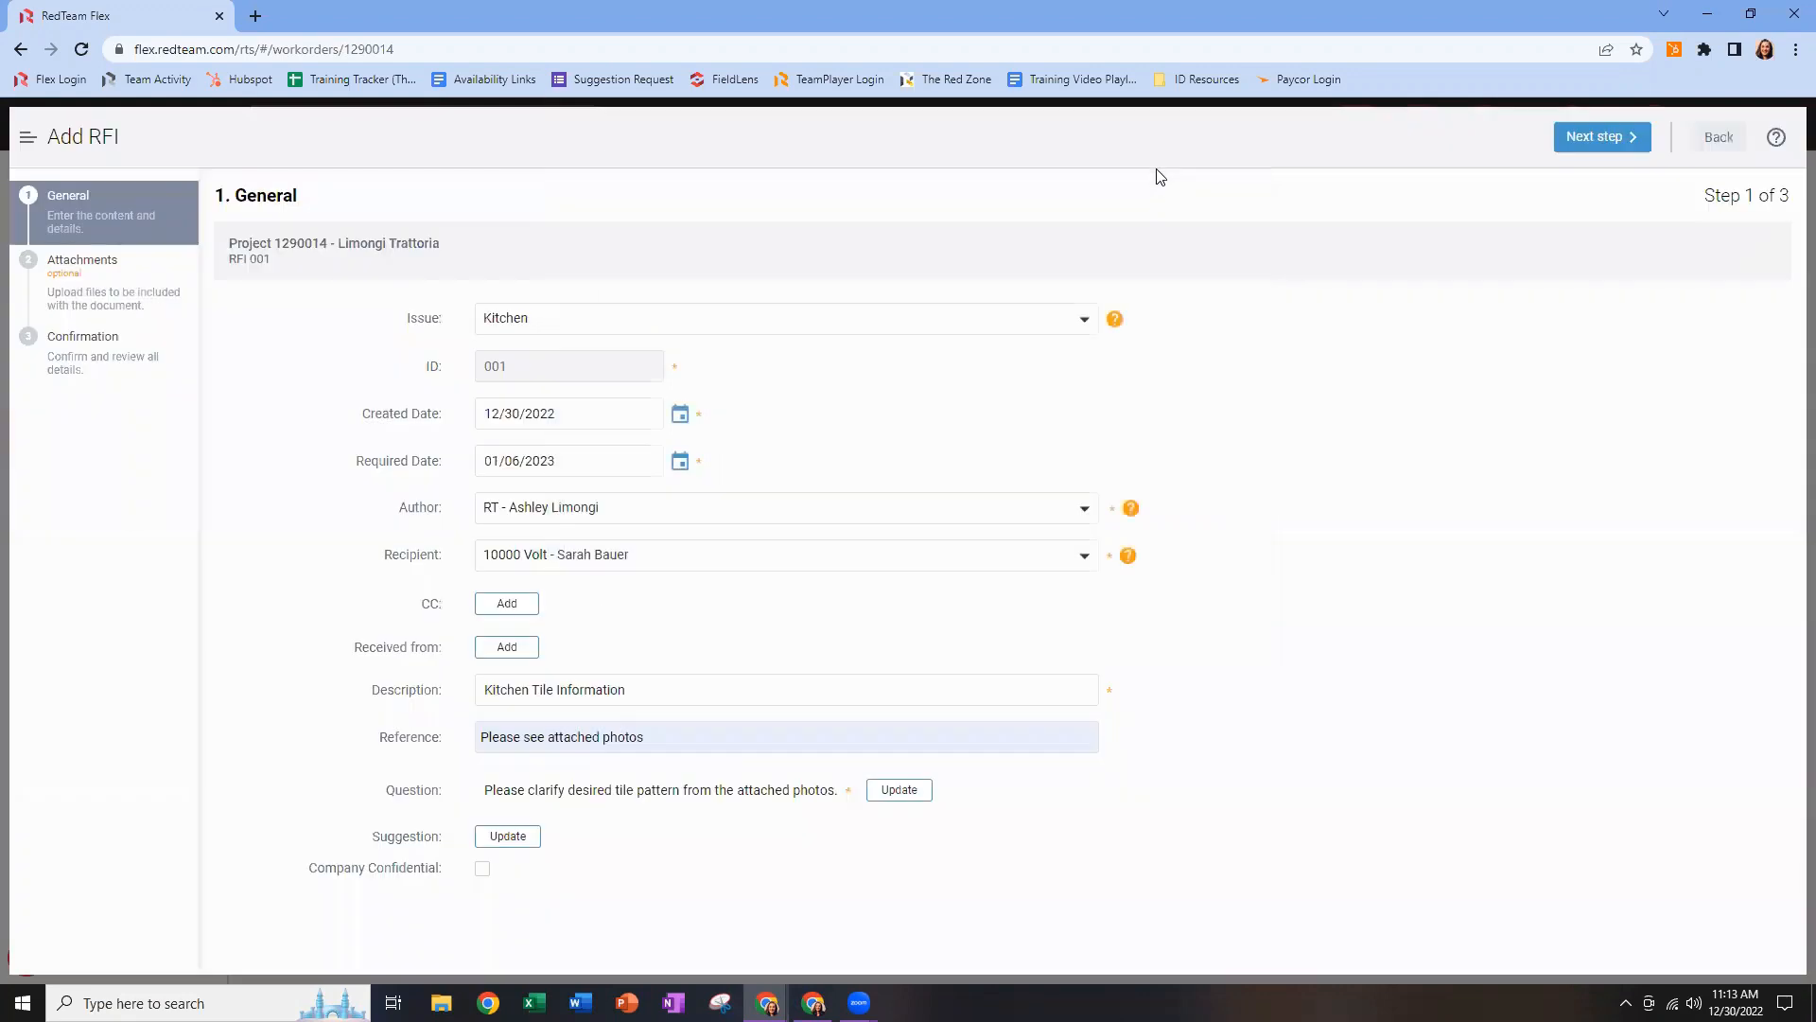
# Add and save the RFI suggestion "Pattern 1 has the best wear life.".
pyautogui.click(511, 848)
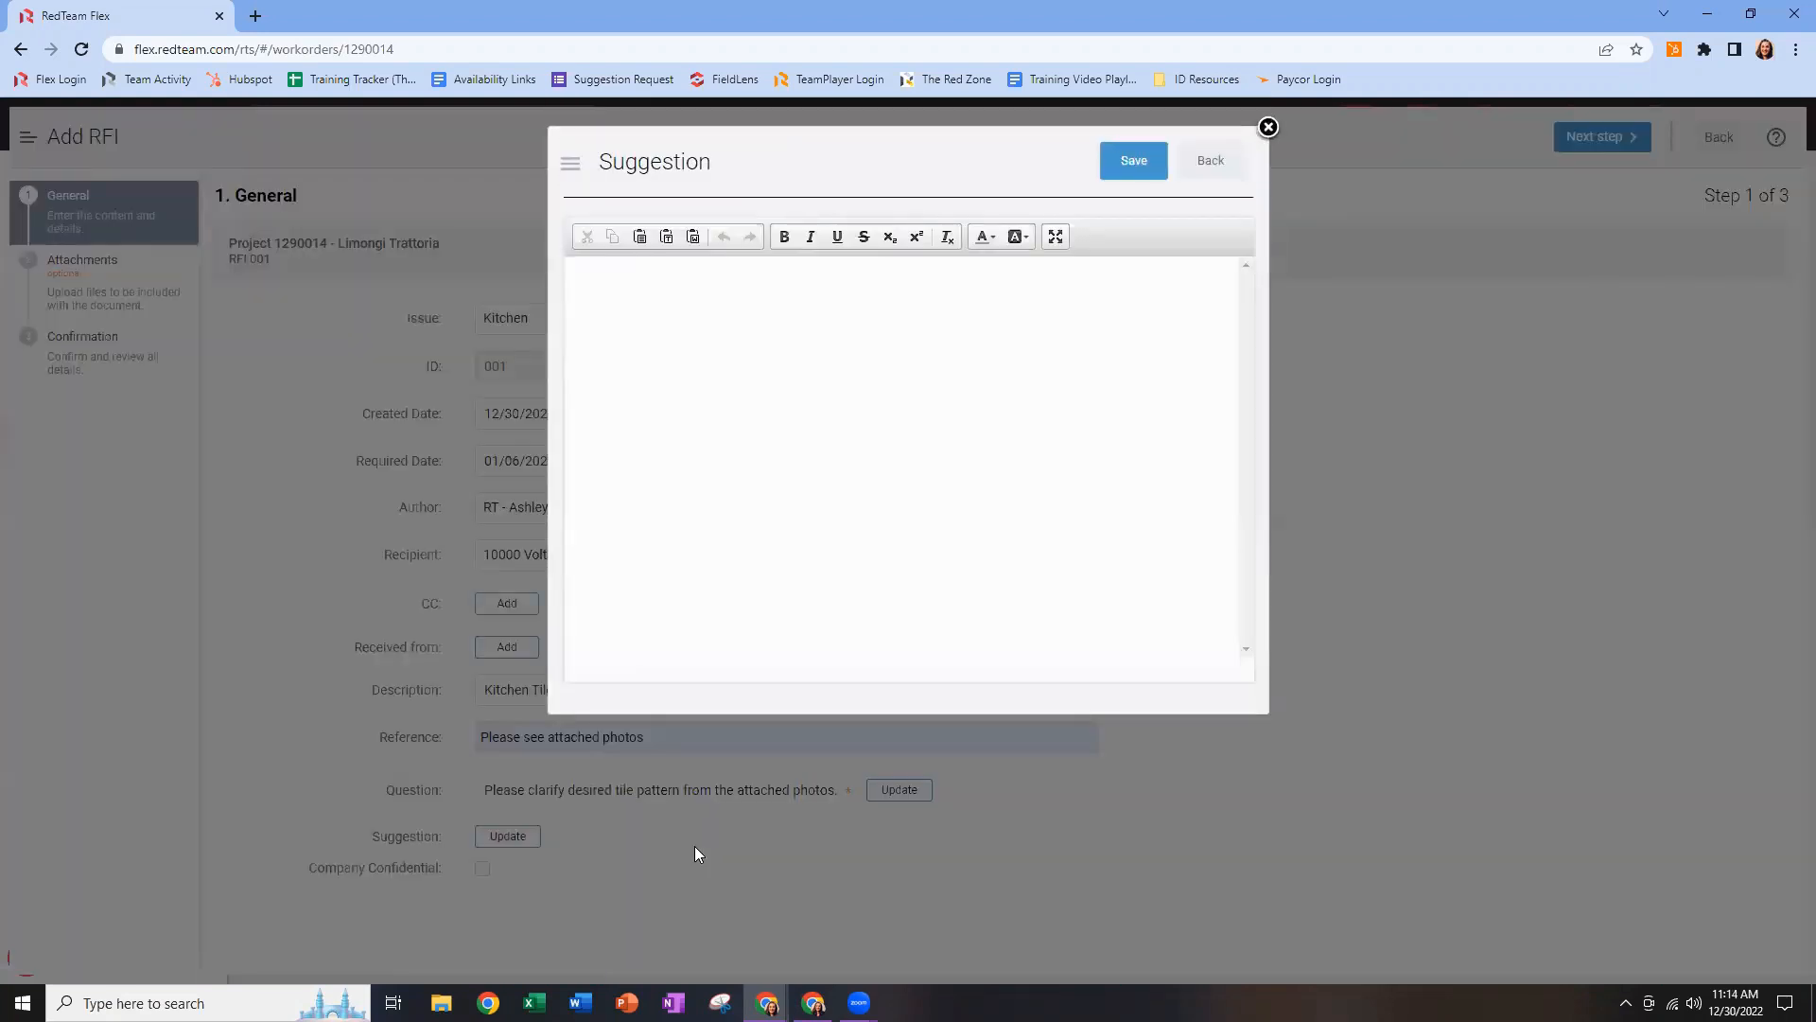
pyautogui.click(702, 575)
pyautogui.write('Pattern 1 has the best wear life.')
pyautogui.click(1139, 172)
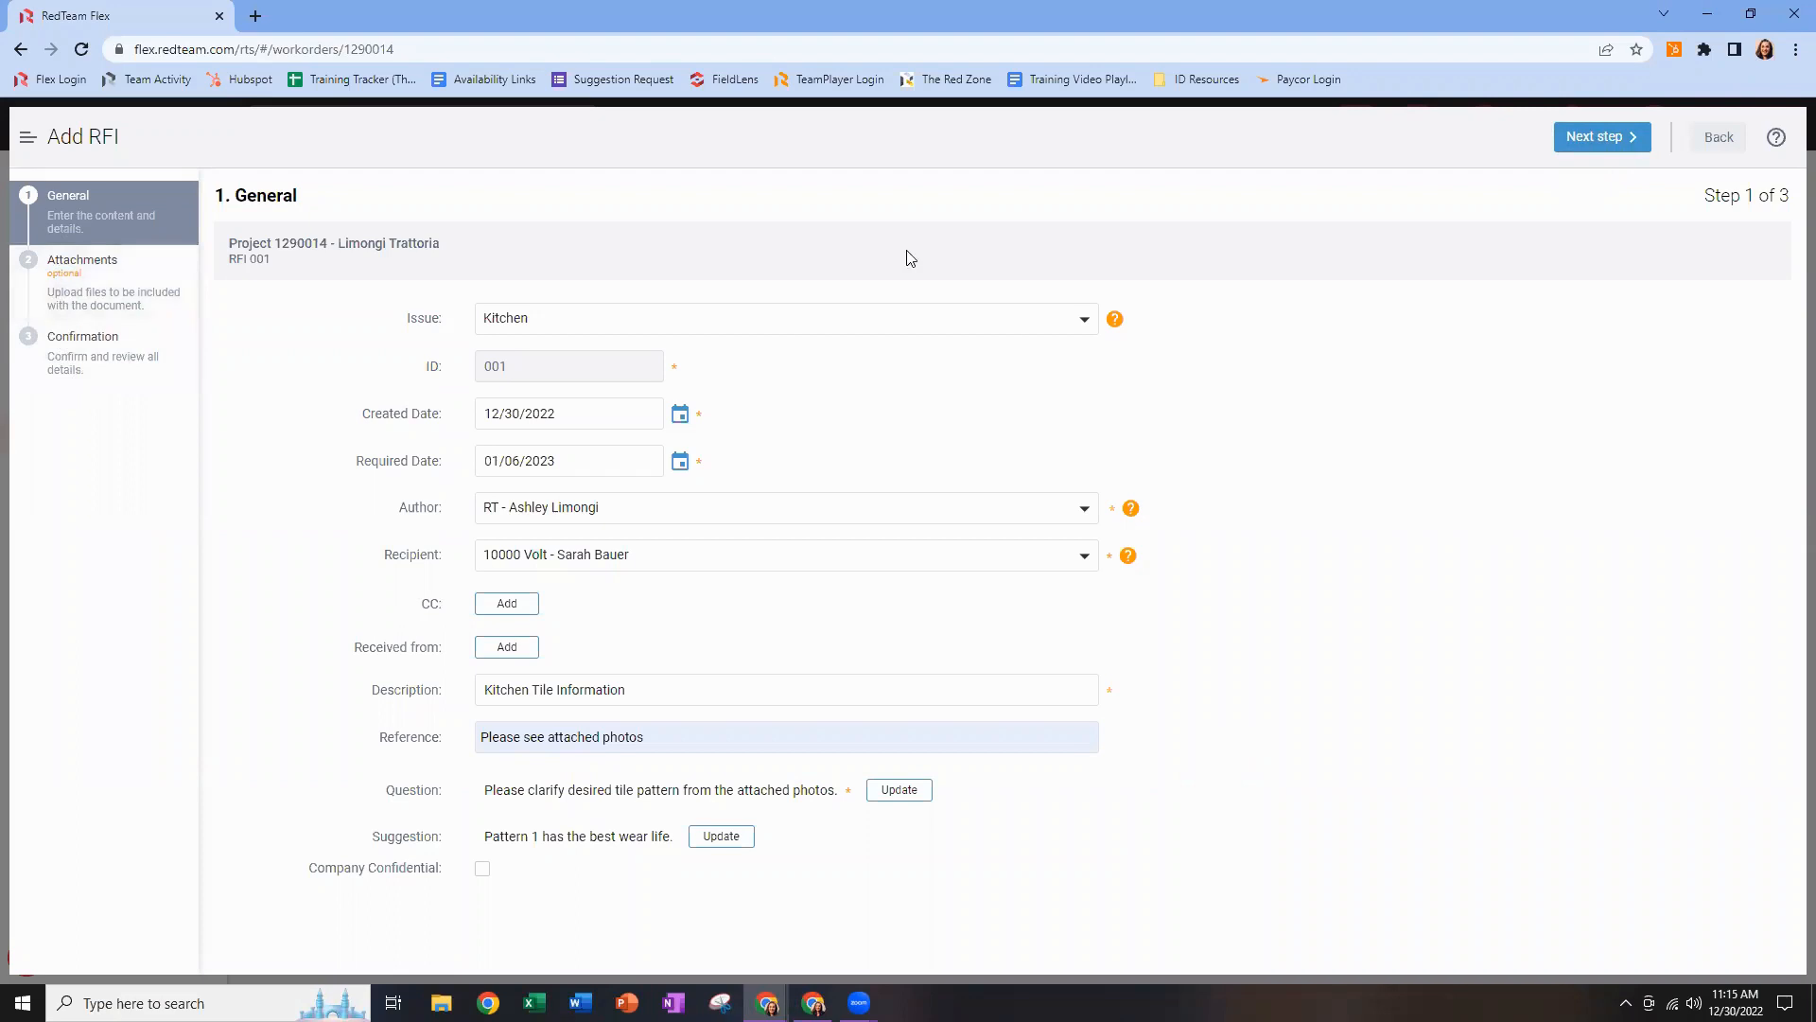
# Proceed to the attachments and link the existing A- 2.0 - Test PDF from the project's Plans & Specifications folder.
pyautogui.click(1634, 140)
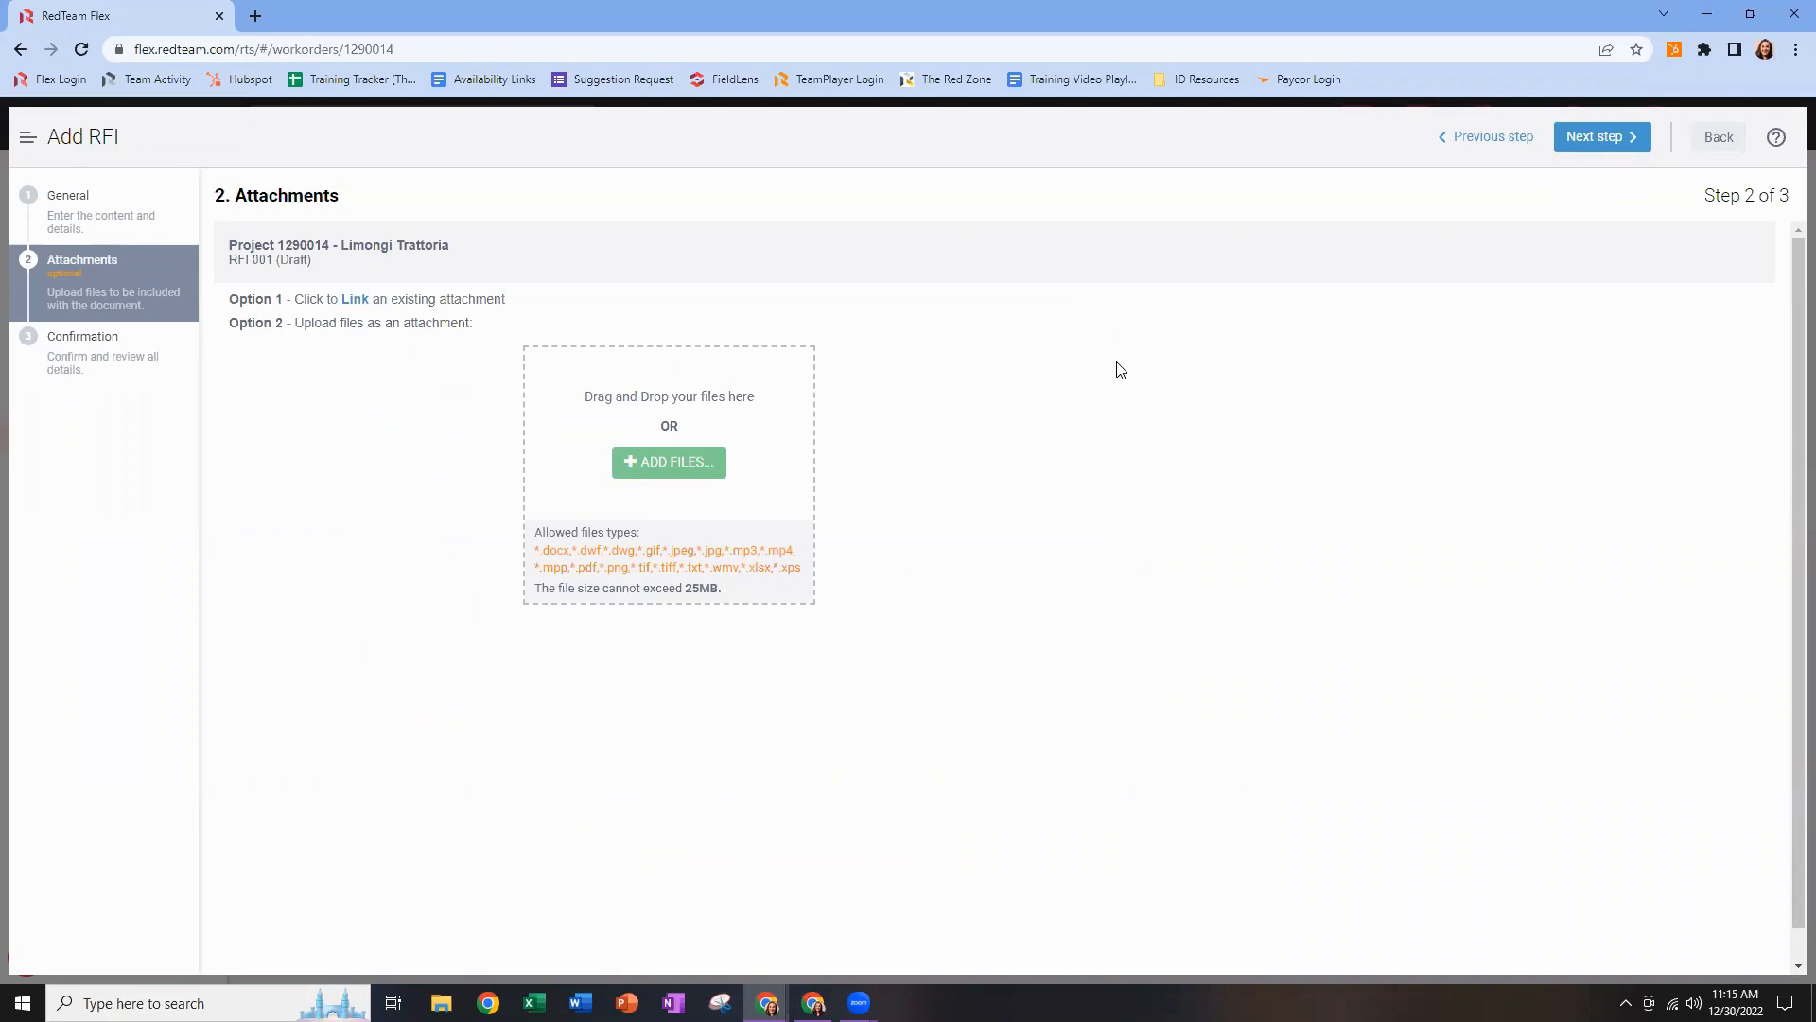
pyautogui.click(355, 301)
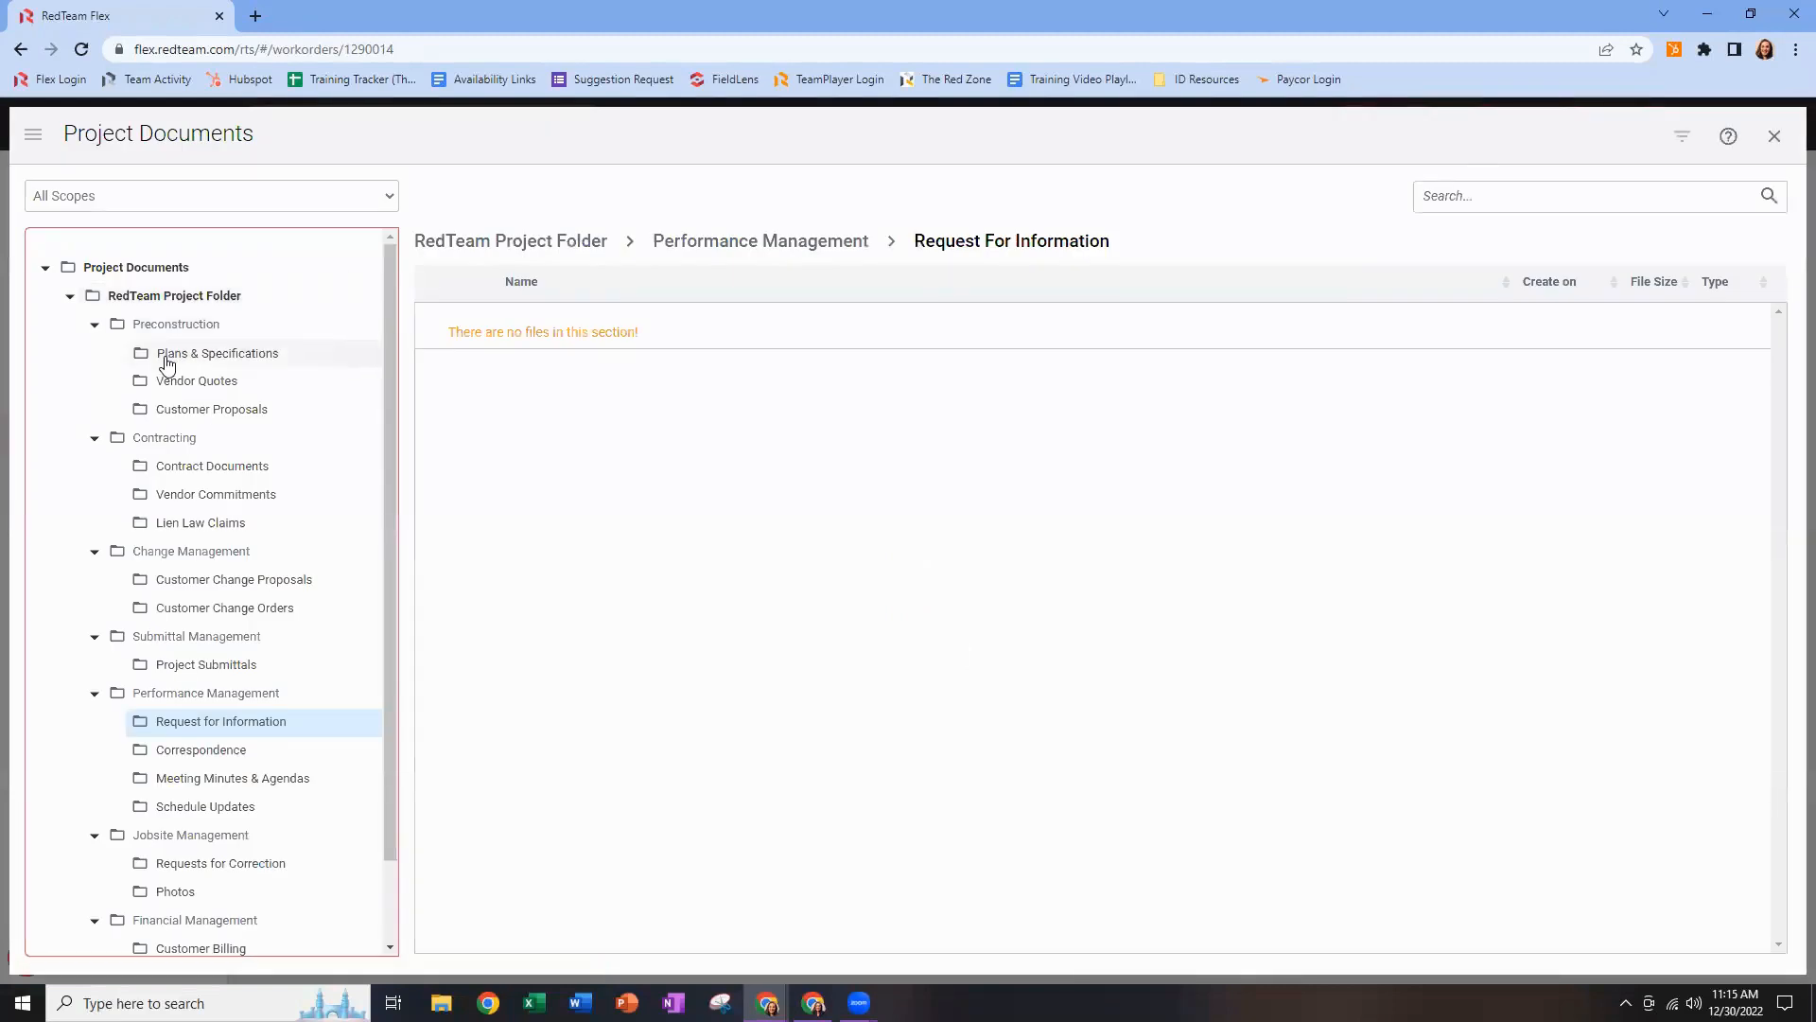
pyautogui.click(168, 362)
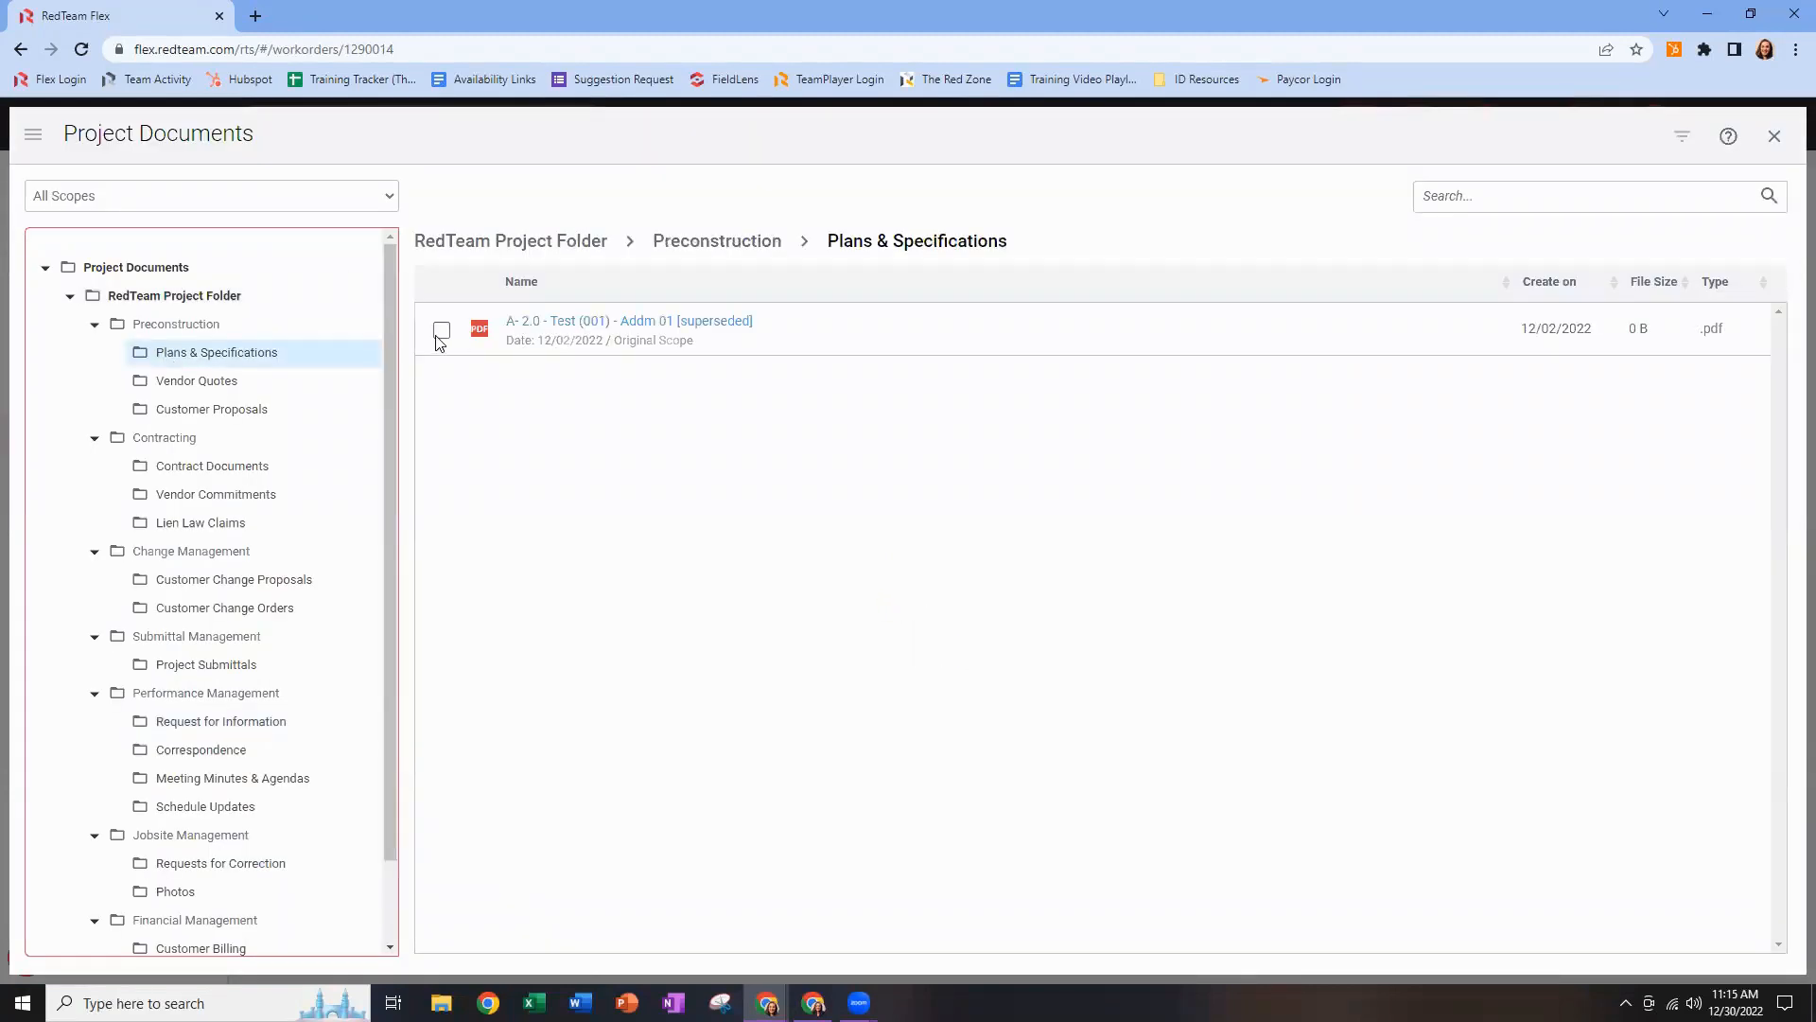
pyautogui.click(442, 331)
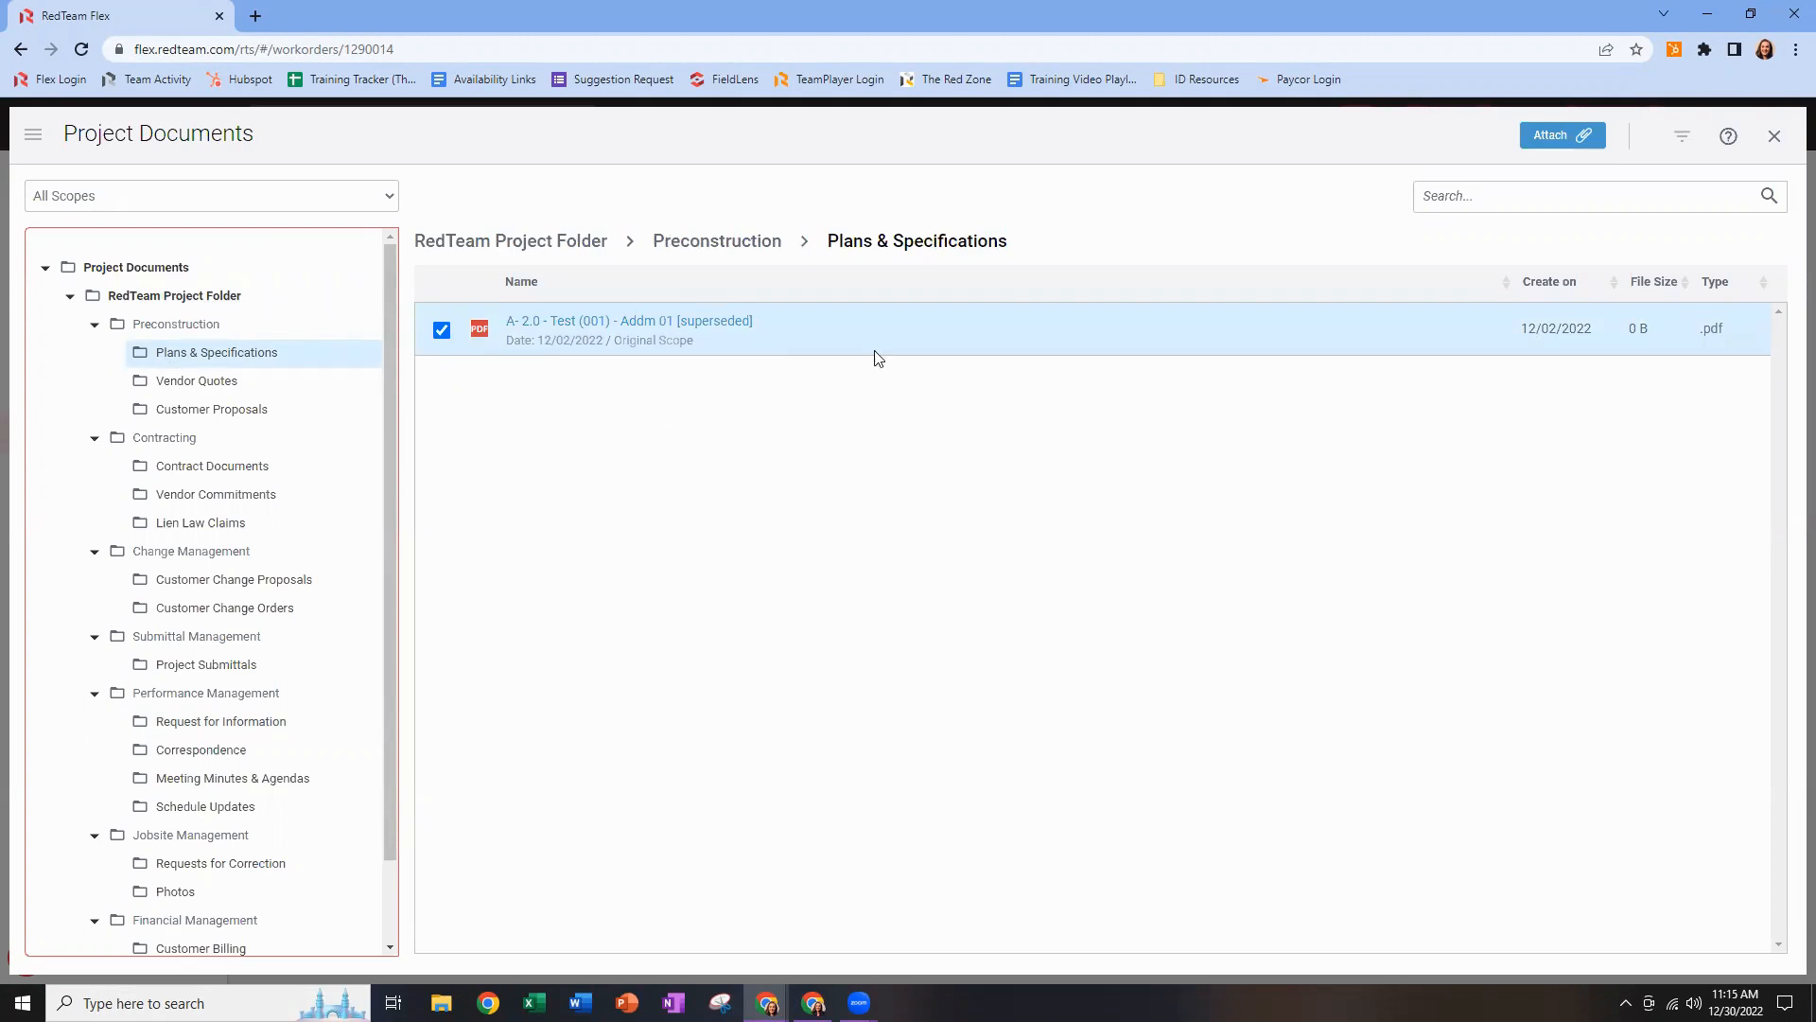
pyautogui.click(1553, 140)
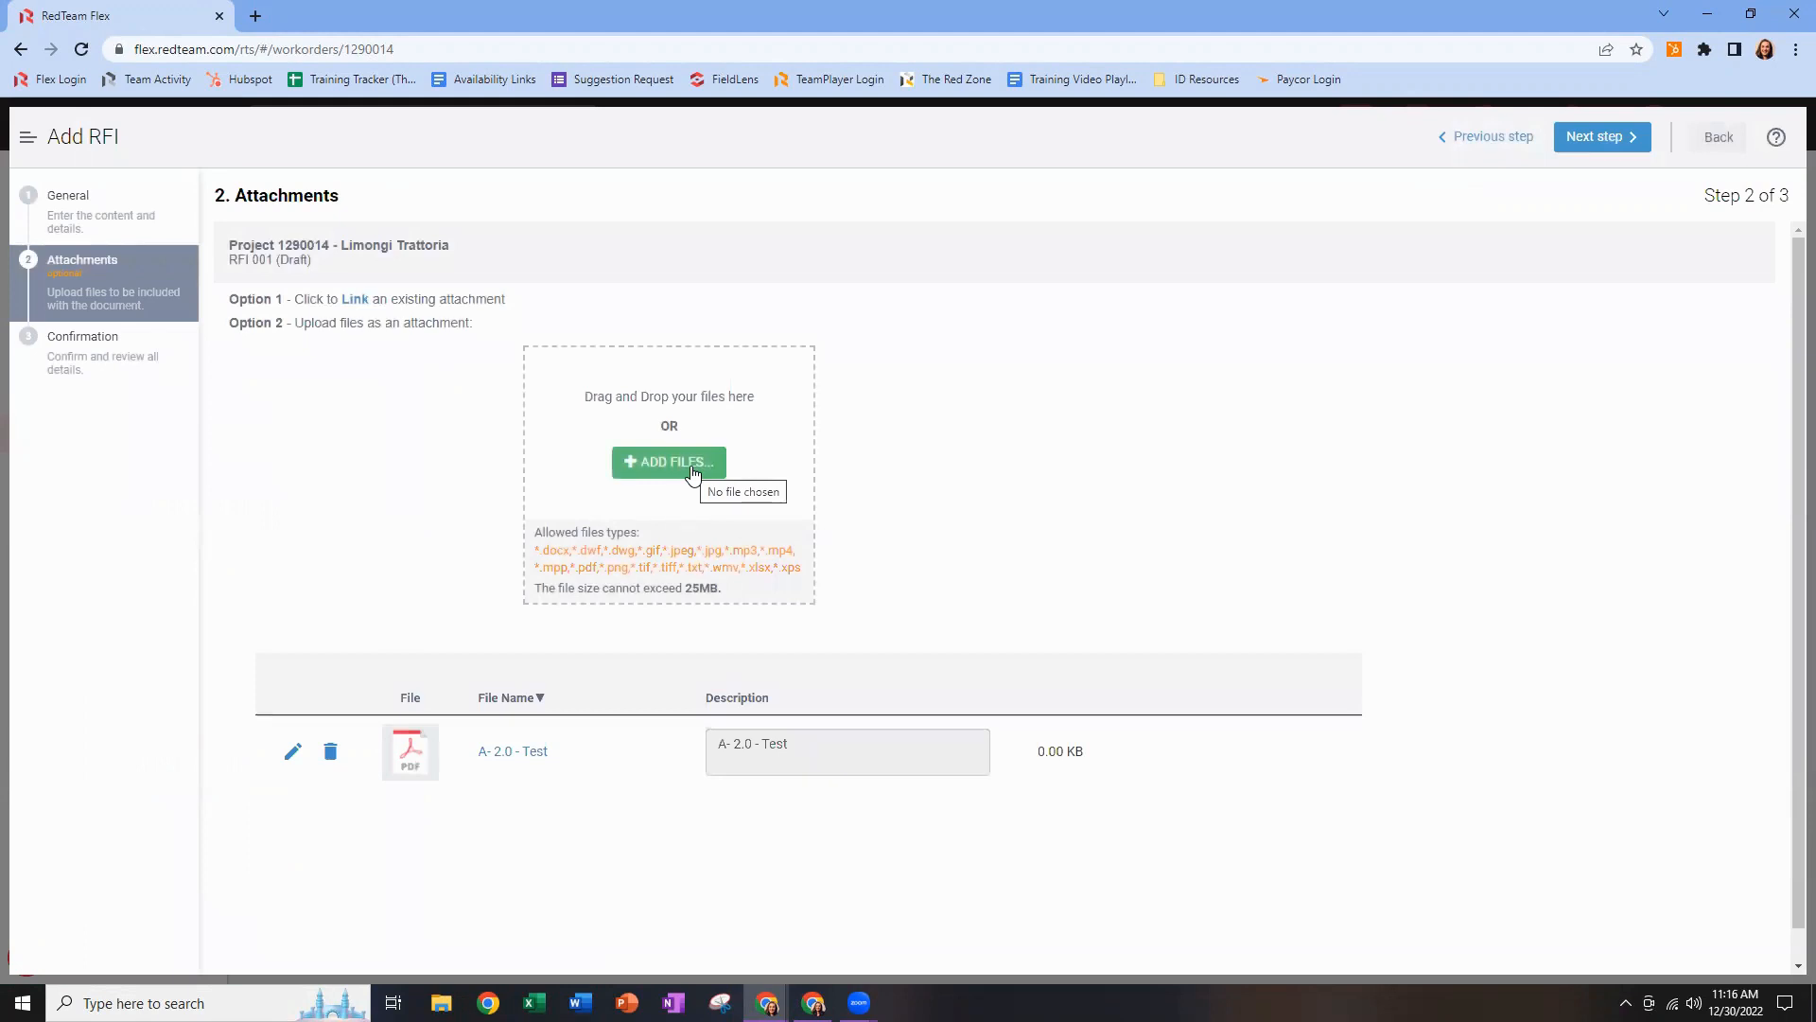
# Add the Upgraded Tile 1 and Upgraded Tile 2 photos from the Sample Photos folder as RFI attachments.
pyautogui.click(694, 470)
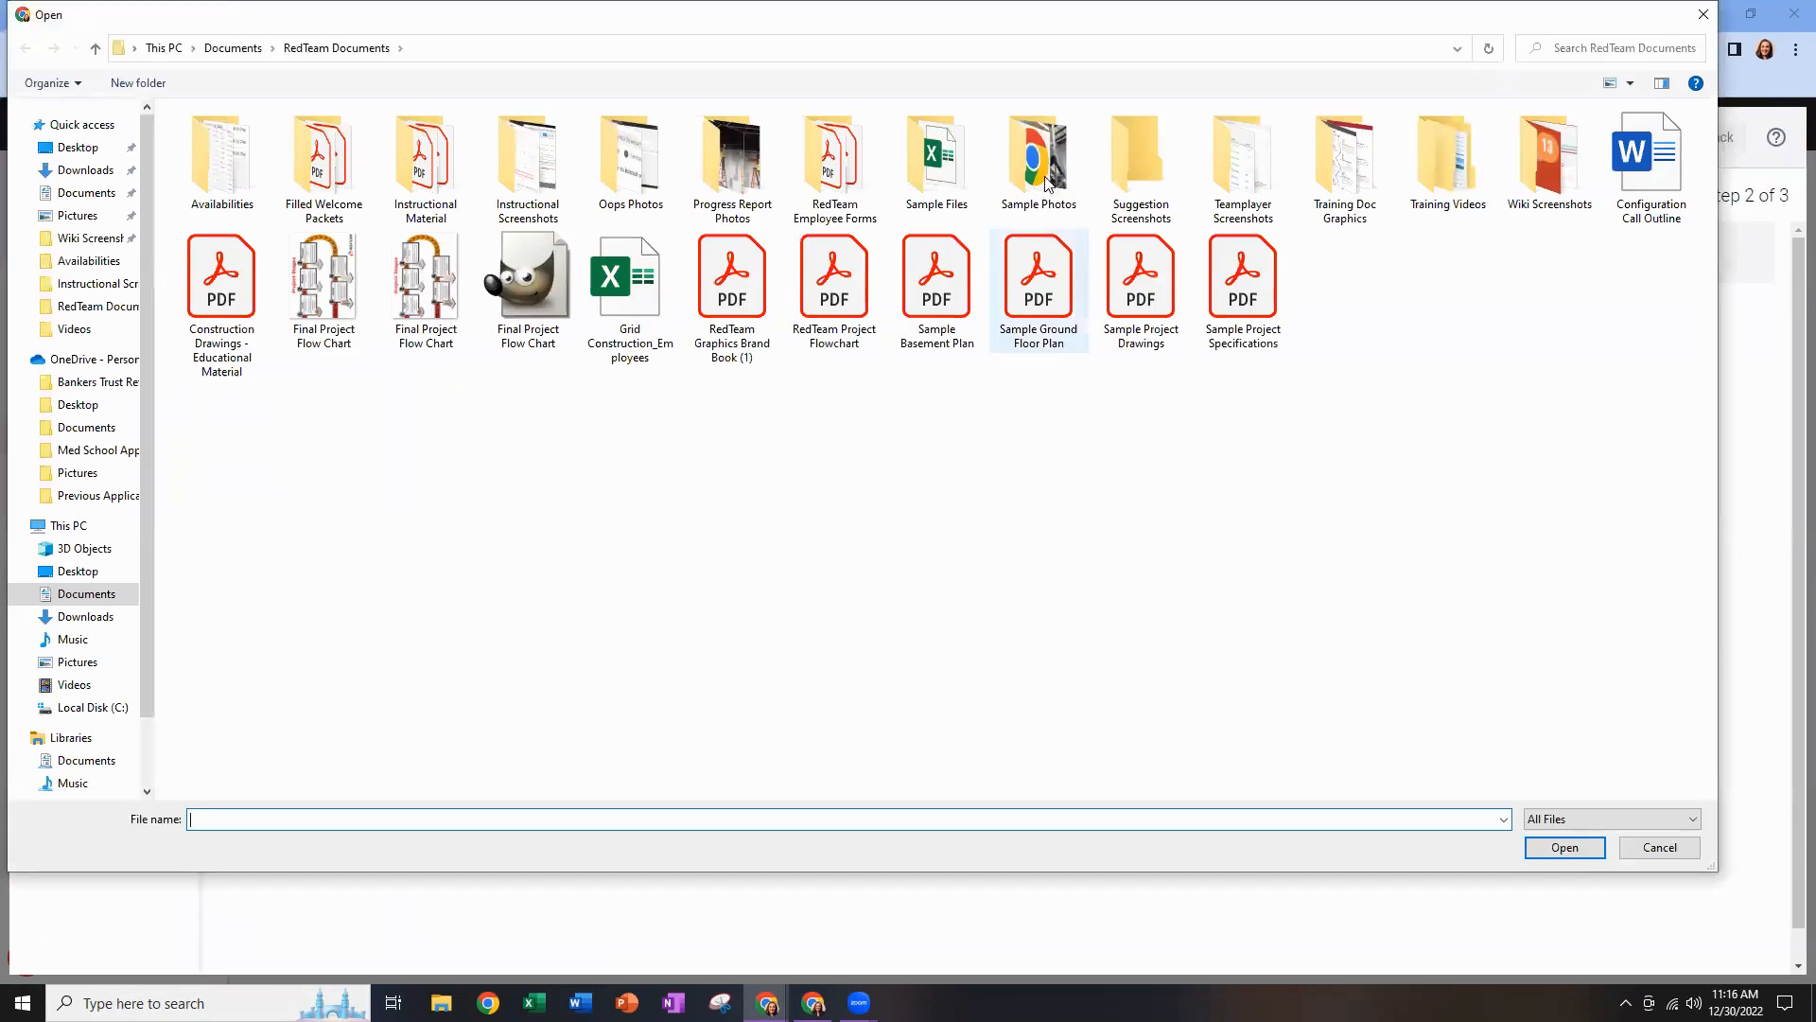
pyautogui.doubleClick(1046, 172)
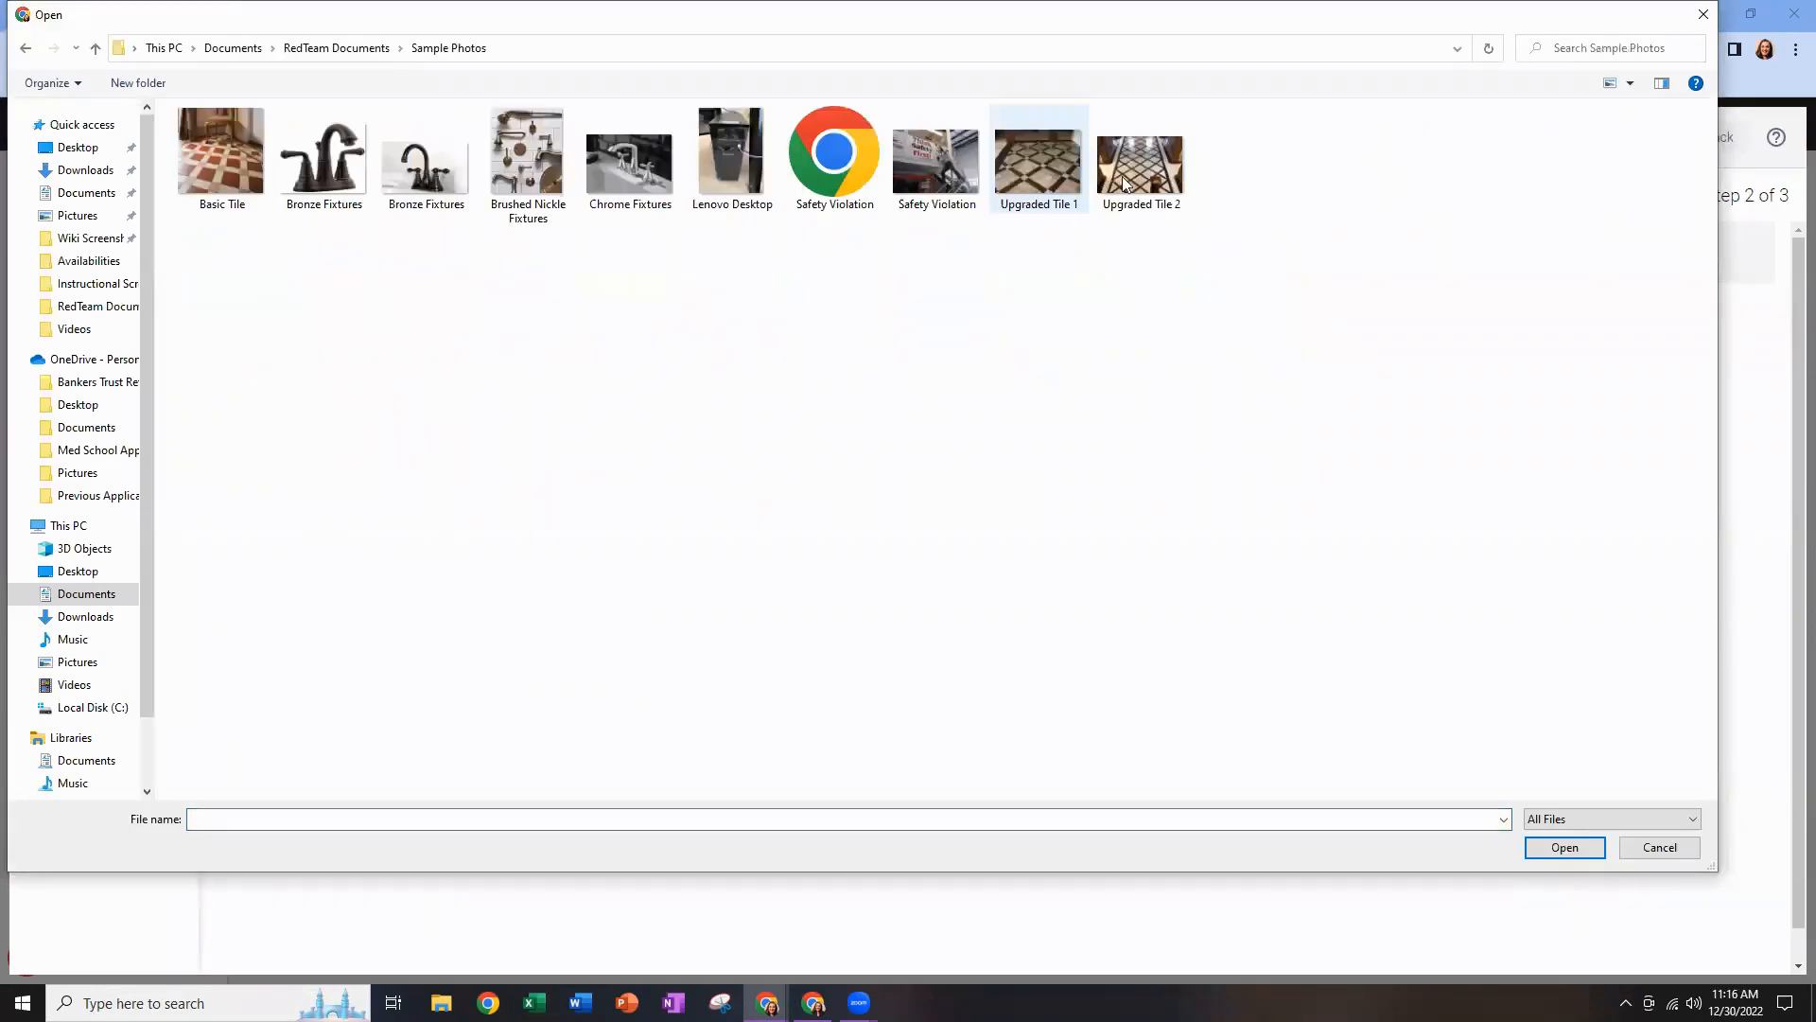
pyautogui.click(1072, 192)
pyautogui.keyDown('ctrl'); pyautogui.click(1149, 189); pyautogui.keyUp('ctrl')
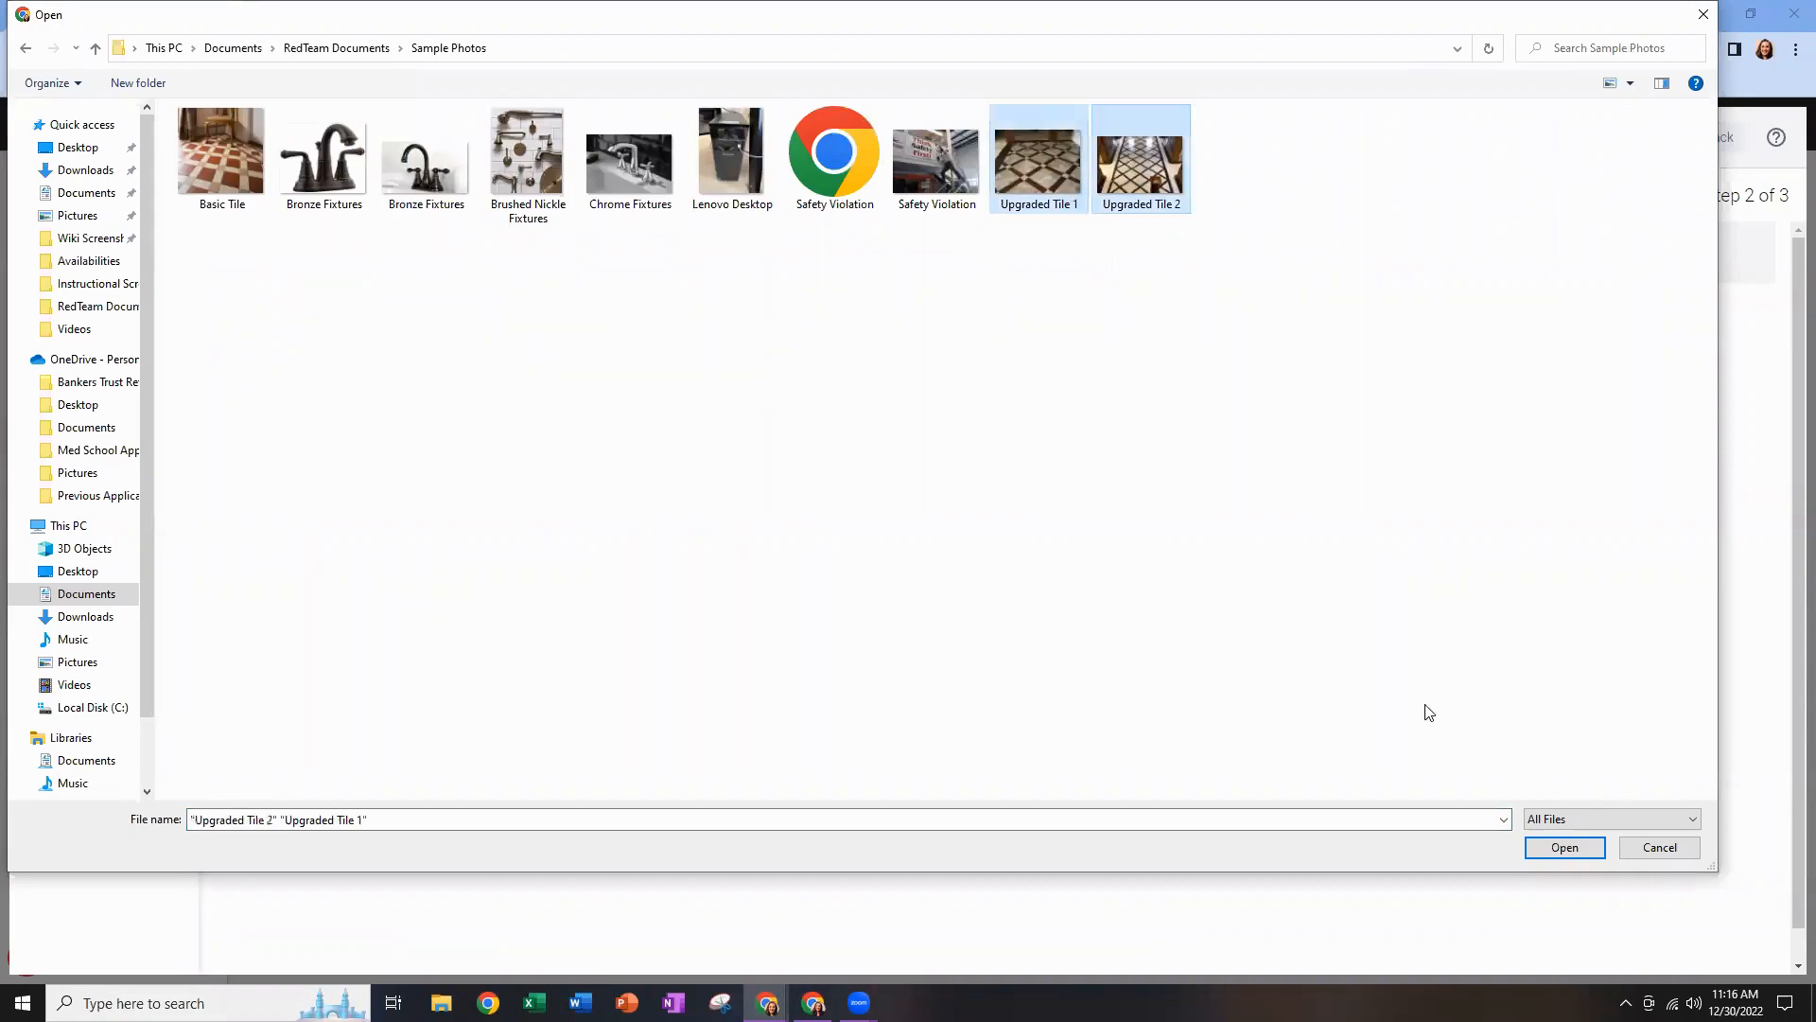
pyautogui.click(1565, 847)
# Describe Upgraded Tile 2.jpg as "Tile Pattern 1" and Upgraded Tile 1.jpg as "Tile Pattern 2", and upload both photos.
pyautogui.scroll(-1, 917, 571)
pyautogui.moveTo(835, 709); pyautogui.dragTo(677, 712)
pyautogui.write('T')
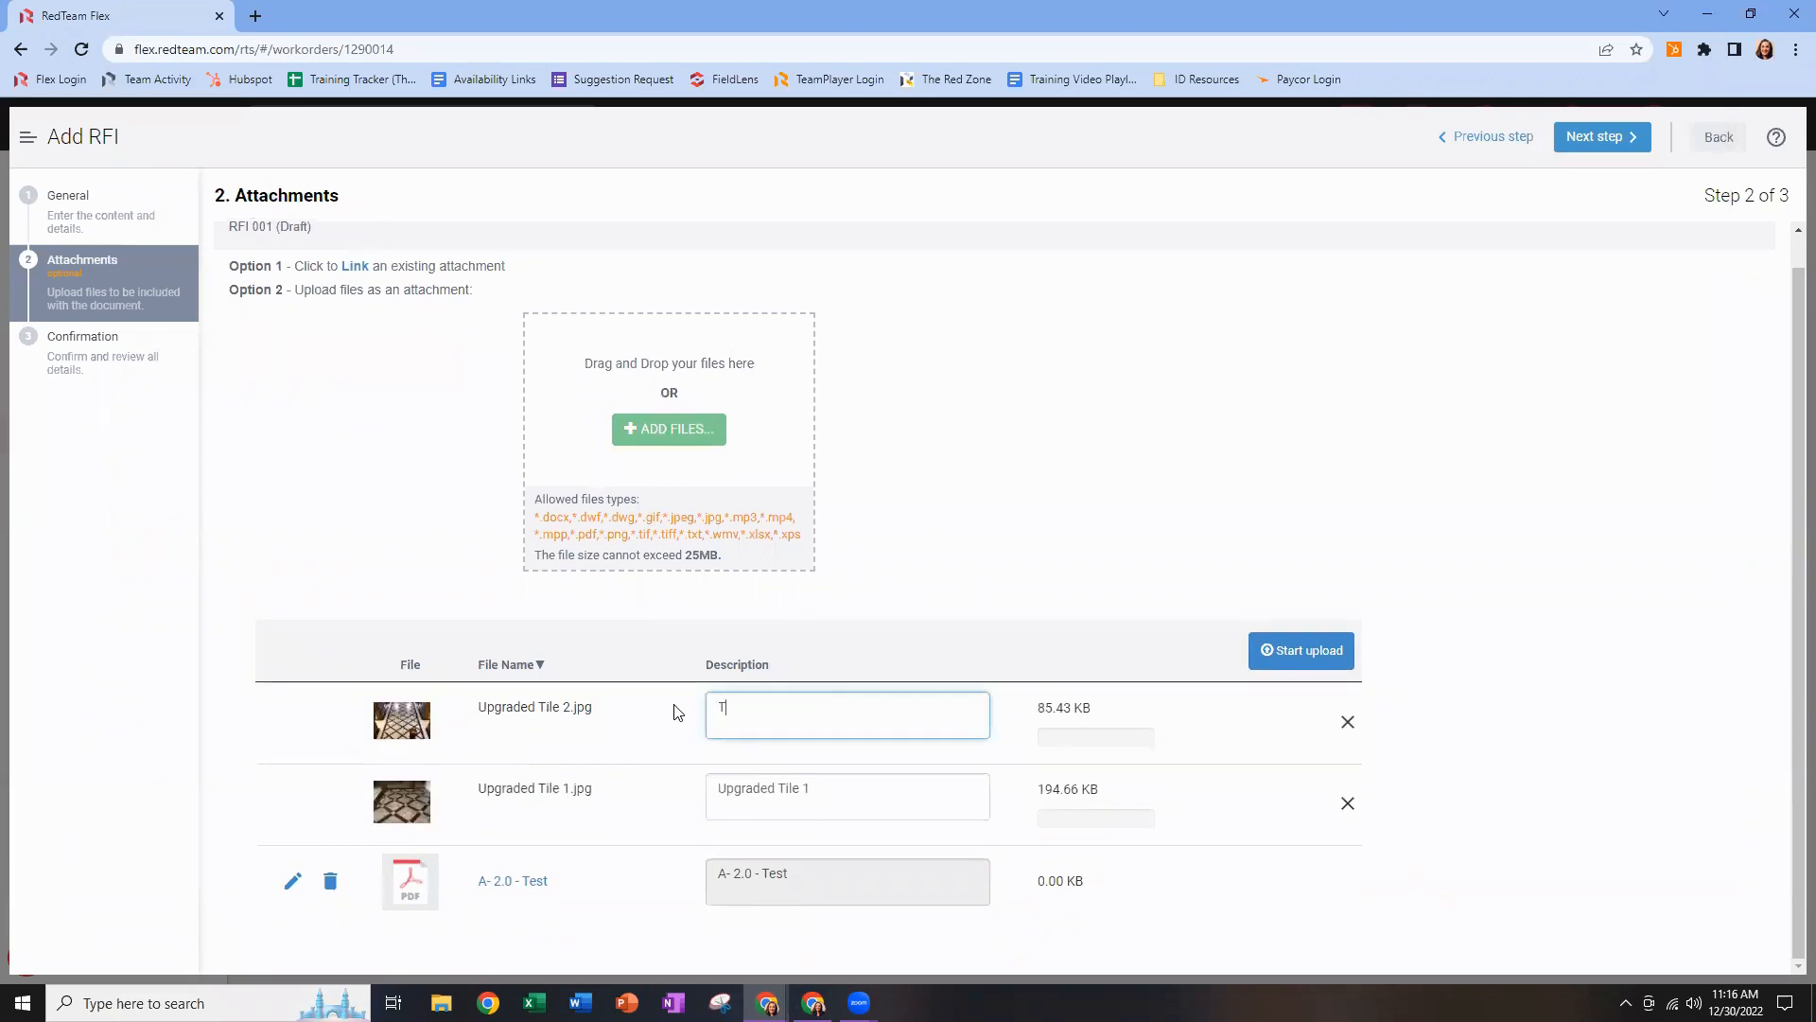
pyautogui.write('ile Pattern 1')
pyautogui.moveTo(811, 790); pyautogui.dragTo(665, 795)
pyautogui.hotkey('ctrl', 'a')
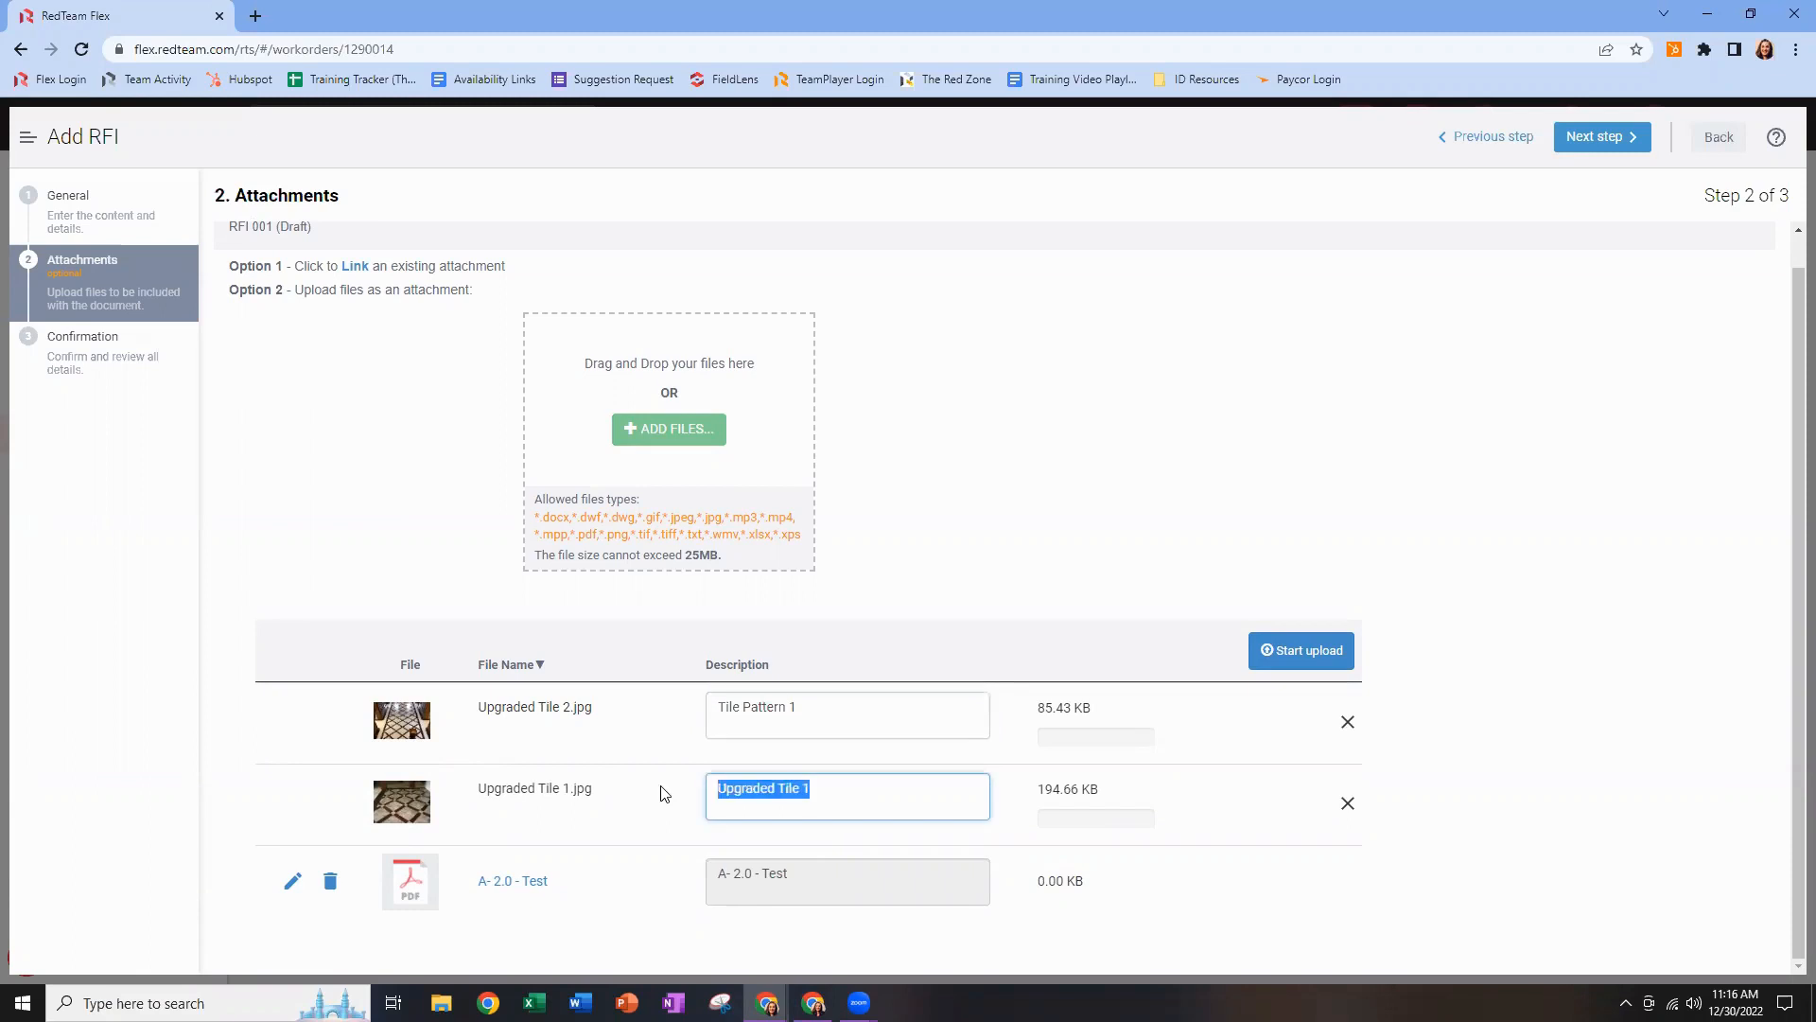
pyautogui.write('Tile Pattern 2')
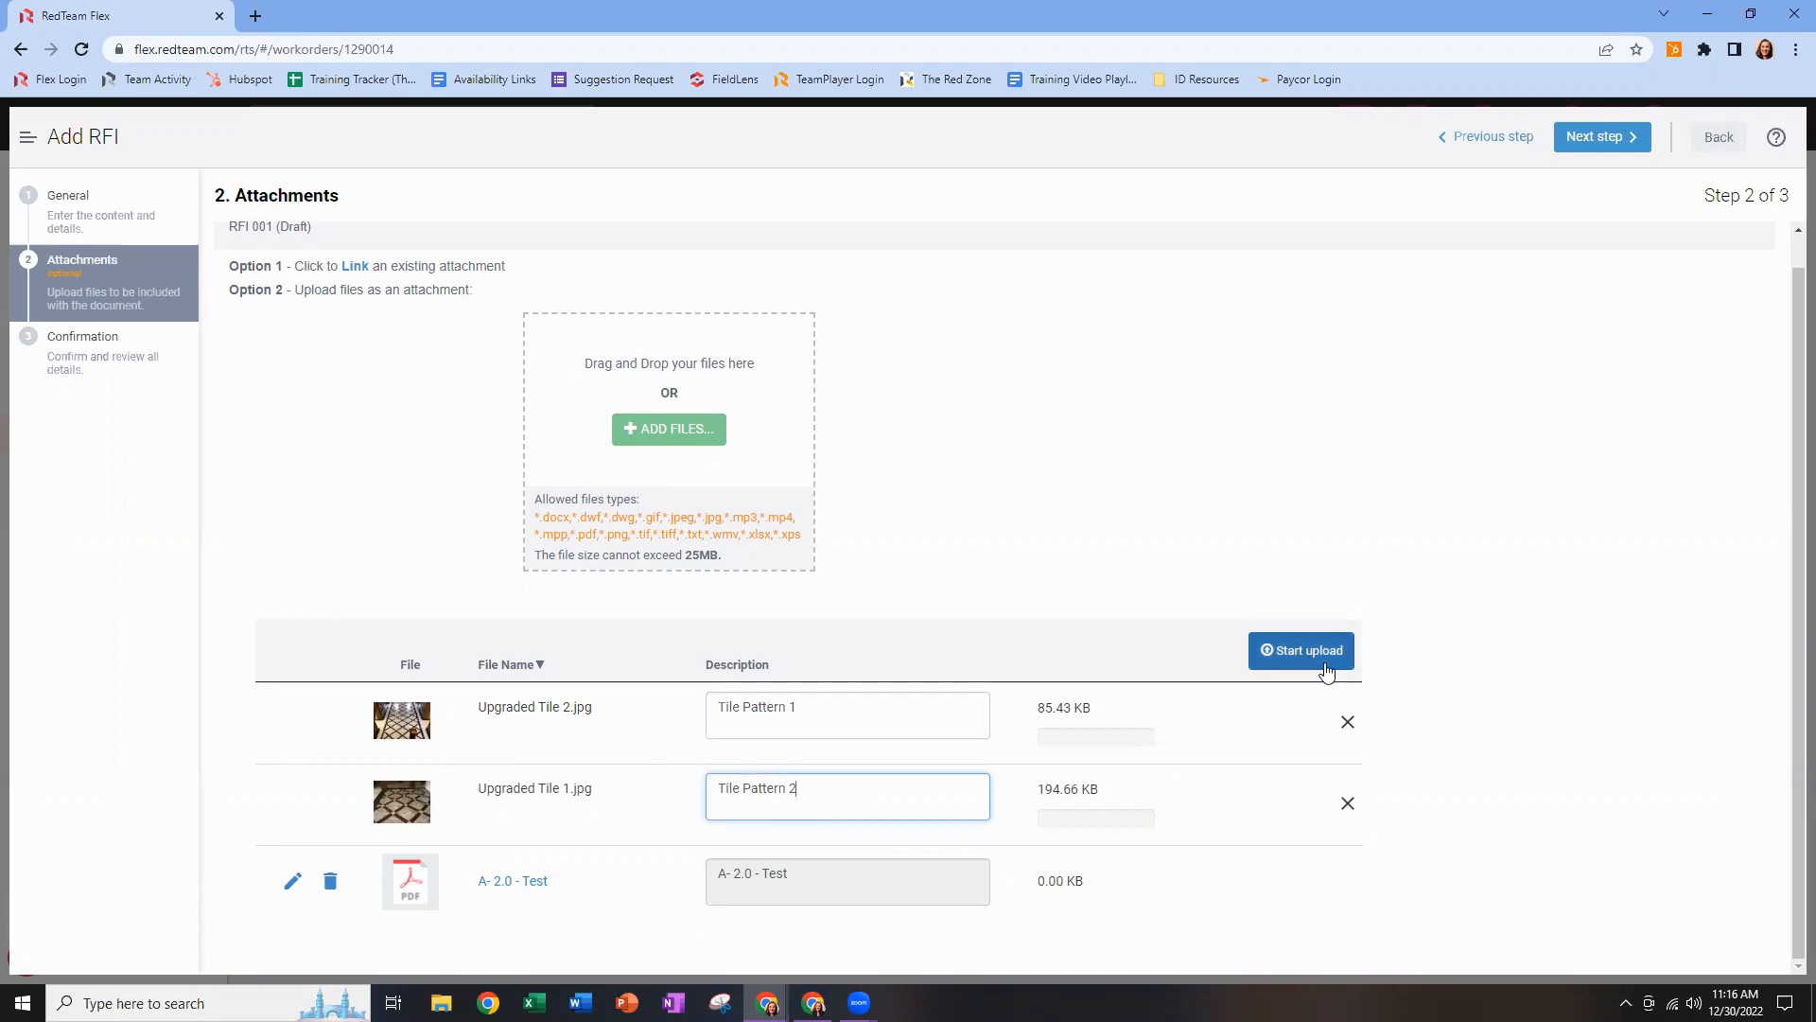
pyautogui.click(1324, 667)
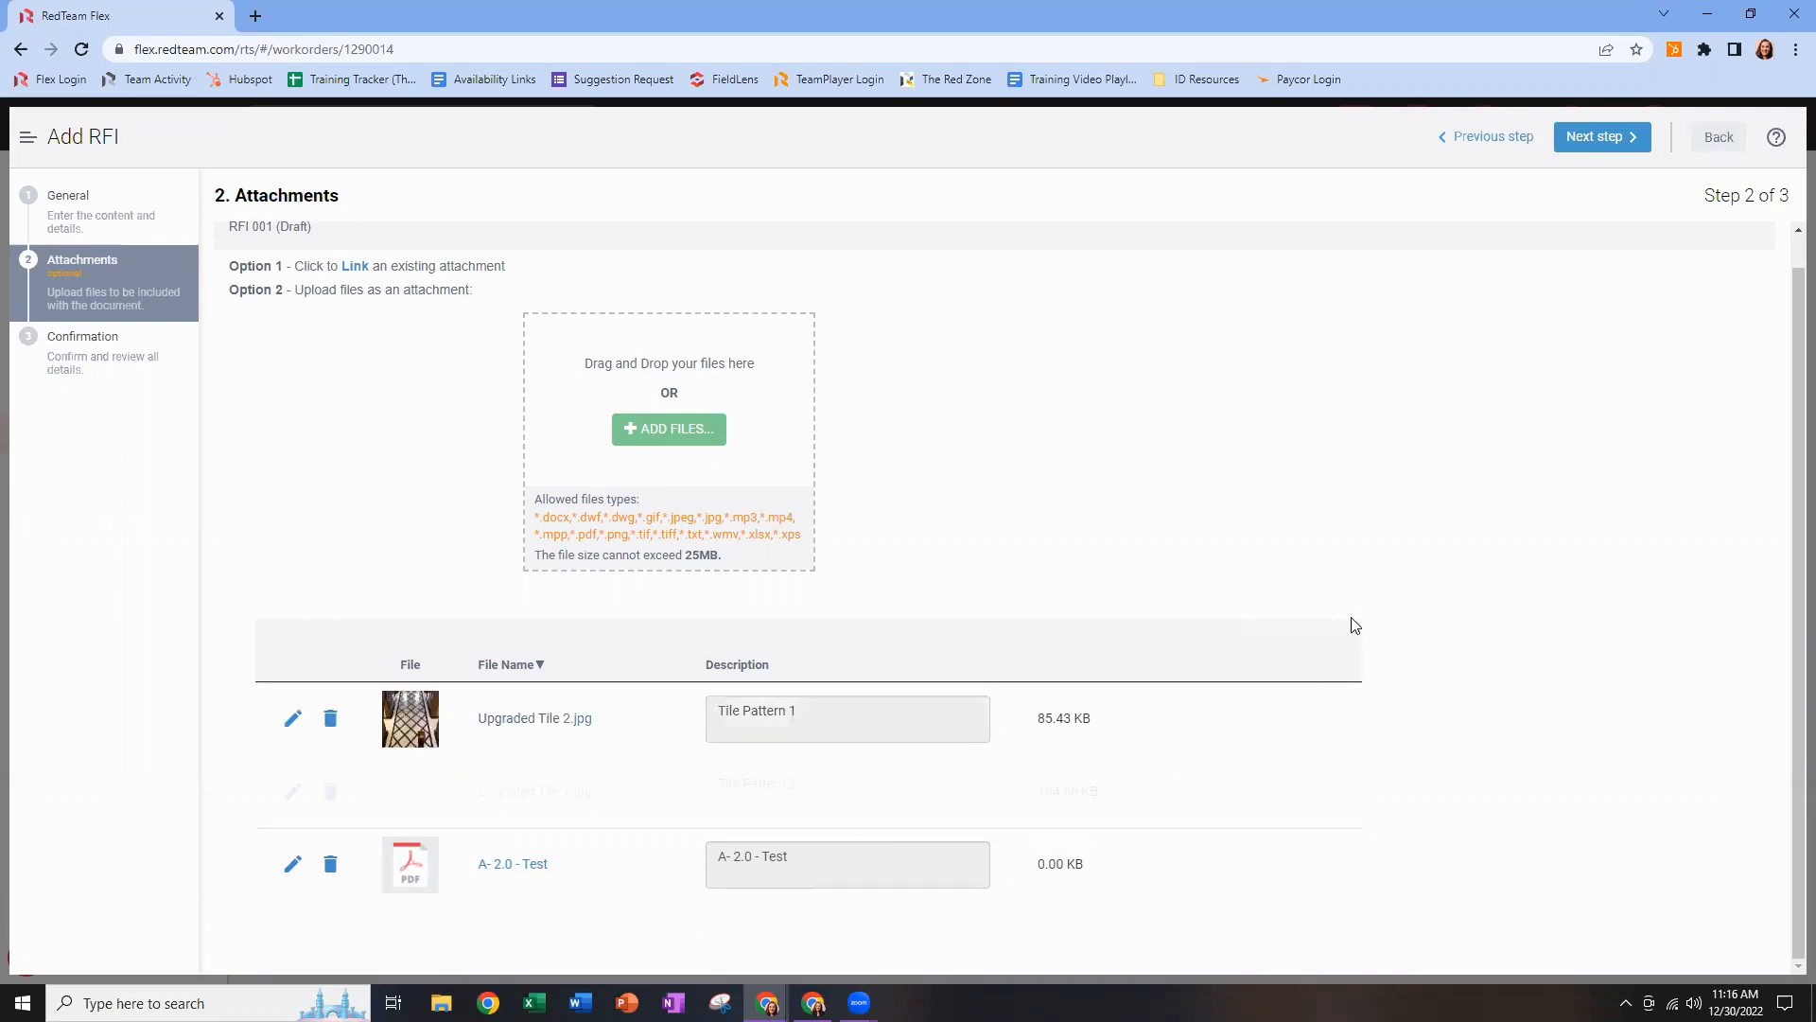
# Proceed to the RFI's confirmation and open its draft document to review the header details, attachments, question and suggestion.
pyautogui.click(1598, 139)
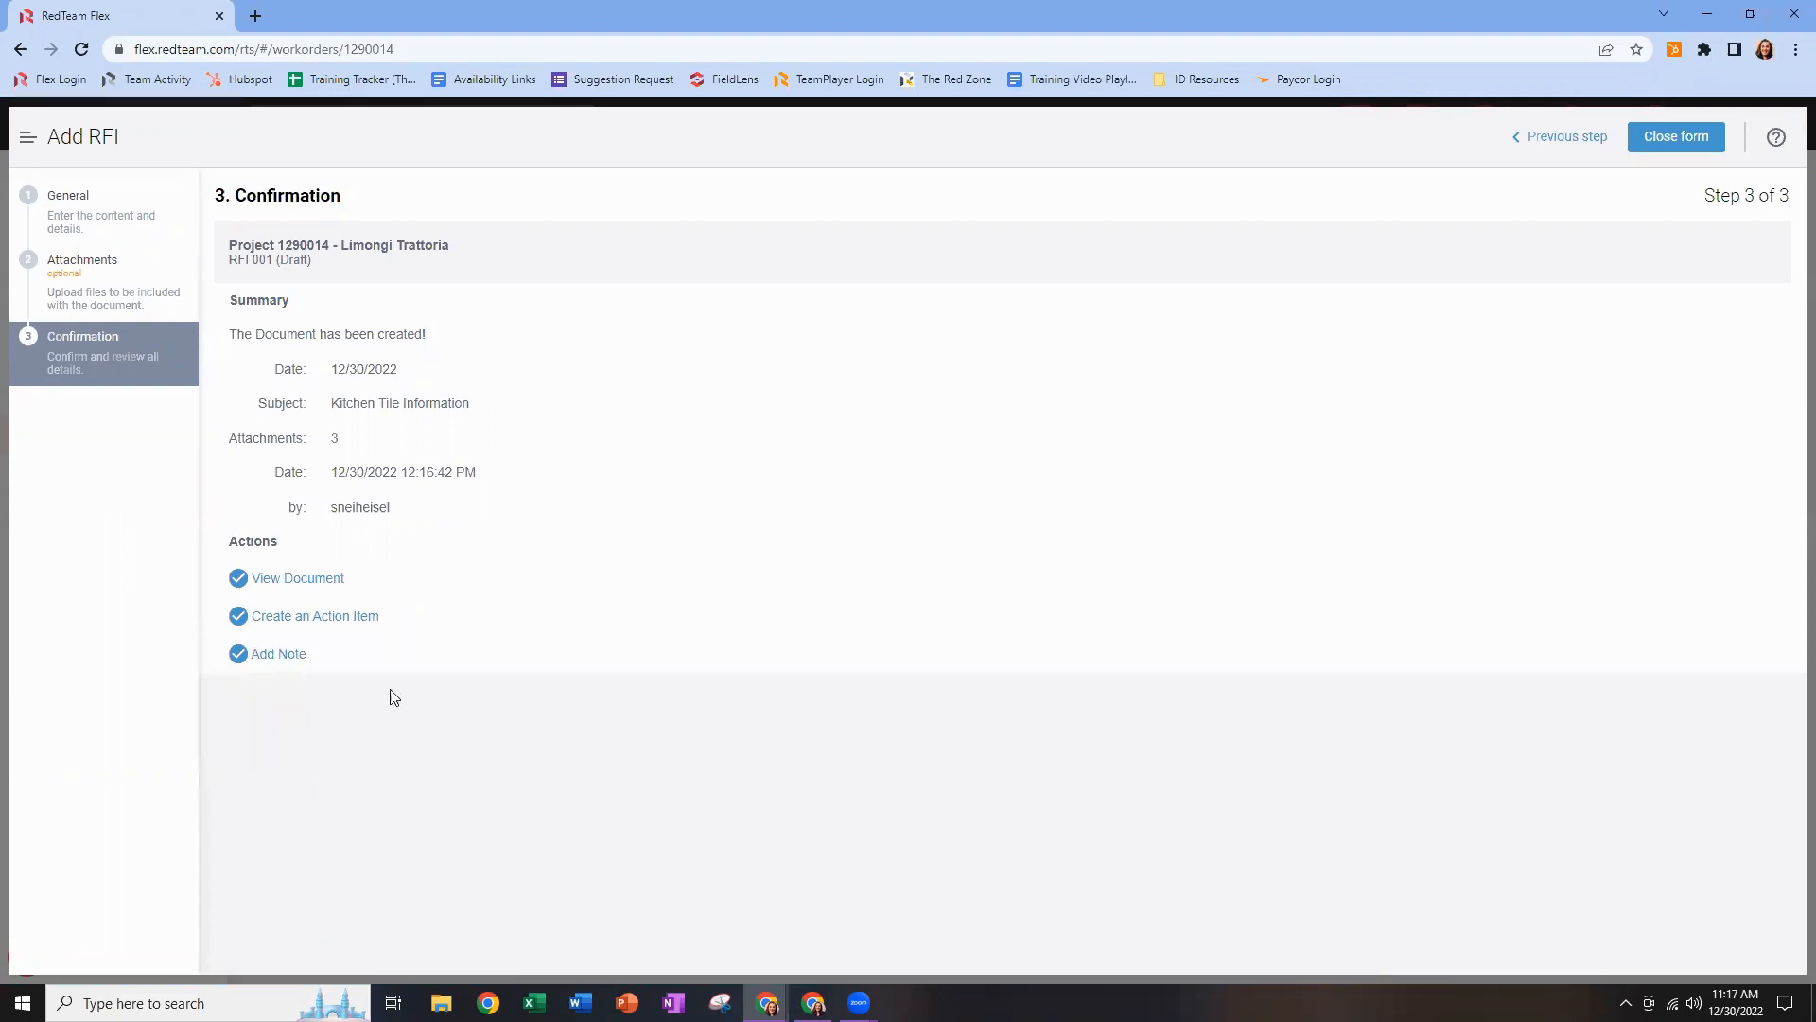
pyautogui.click(319, 589)
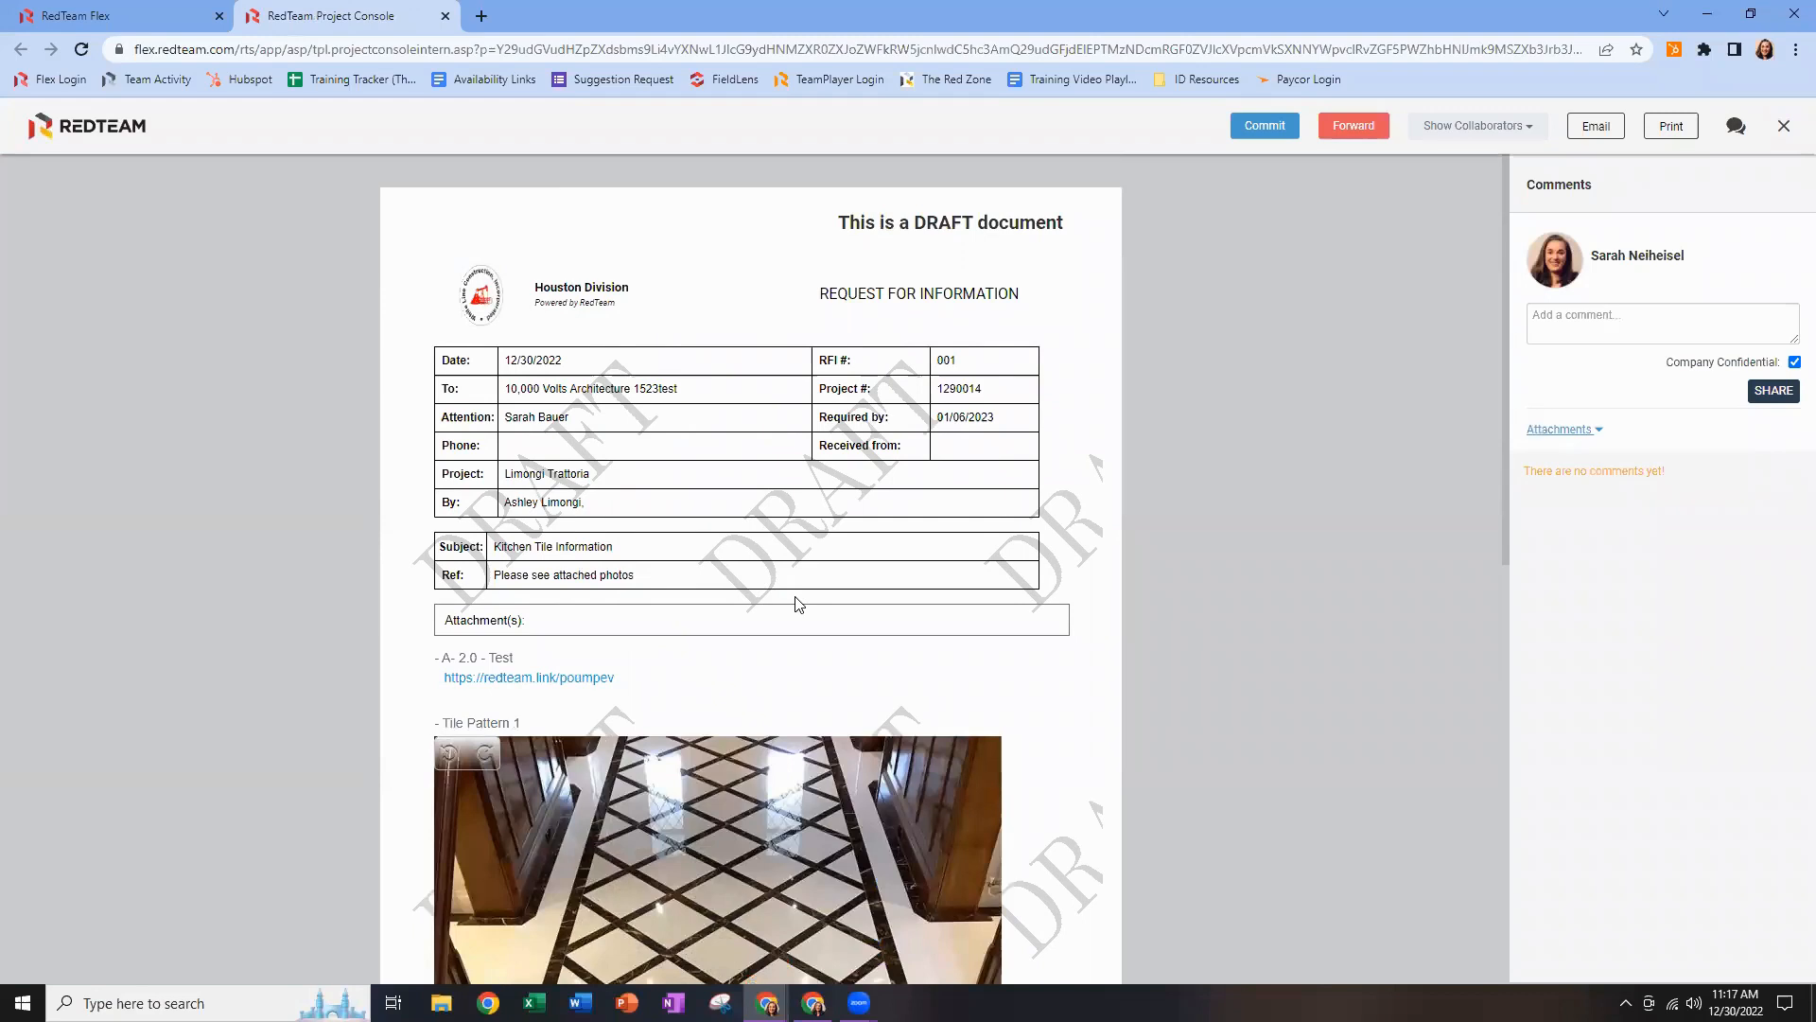
pyautogui.scroll(-1, 797, 603)
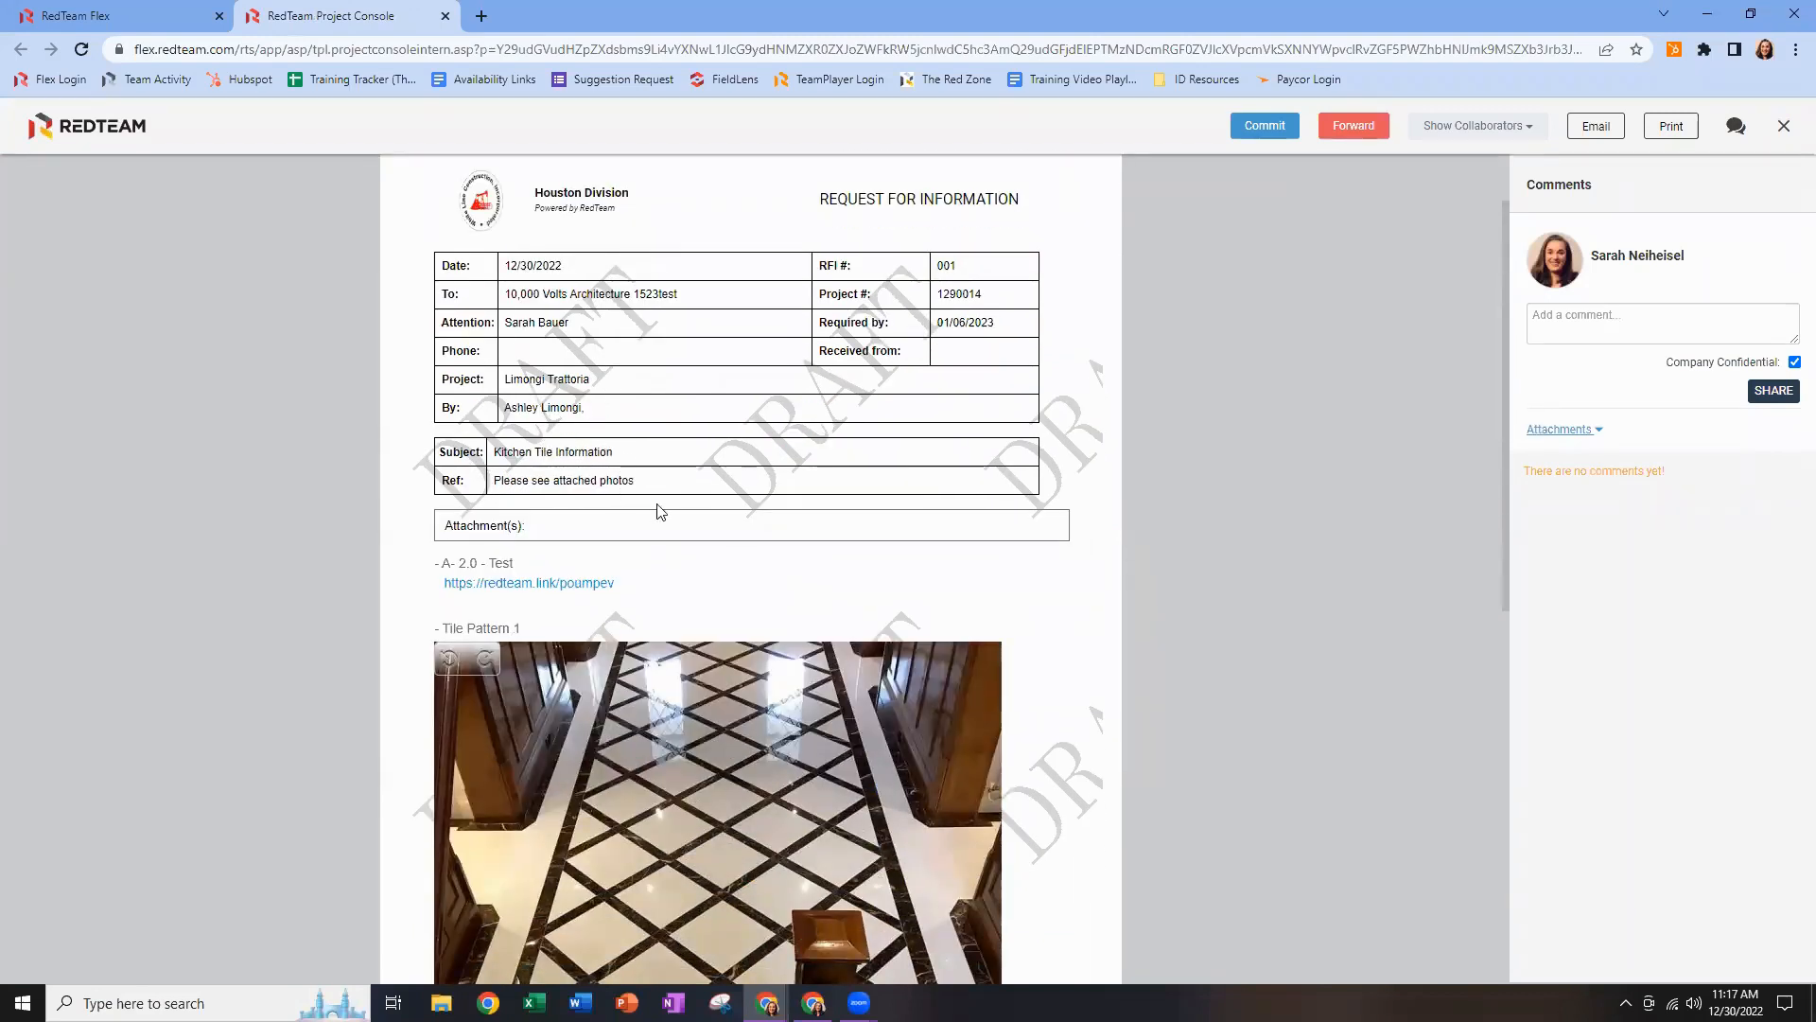
pyautogui.scroll(-1, 657, 538)
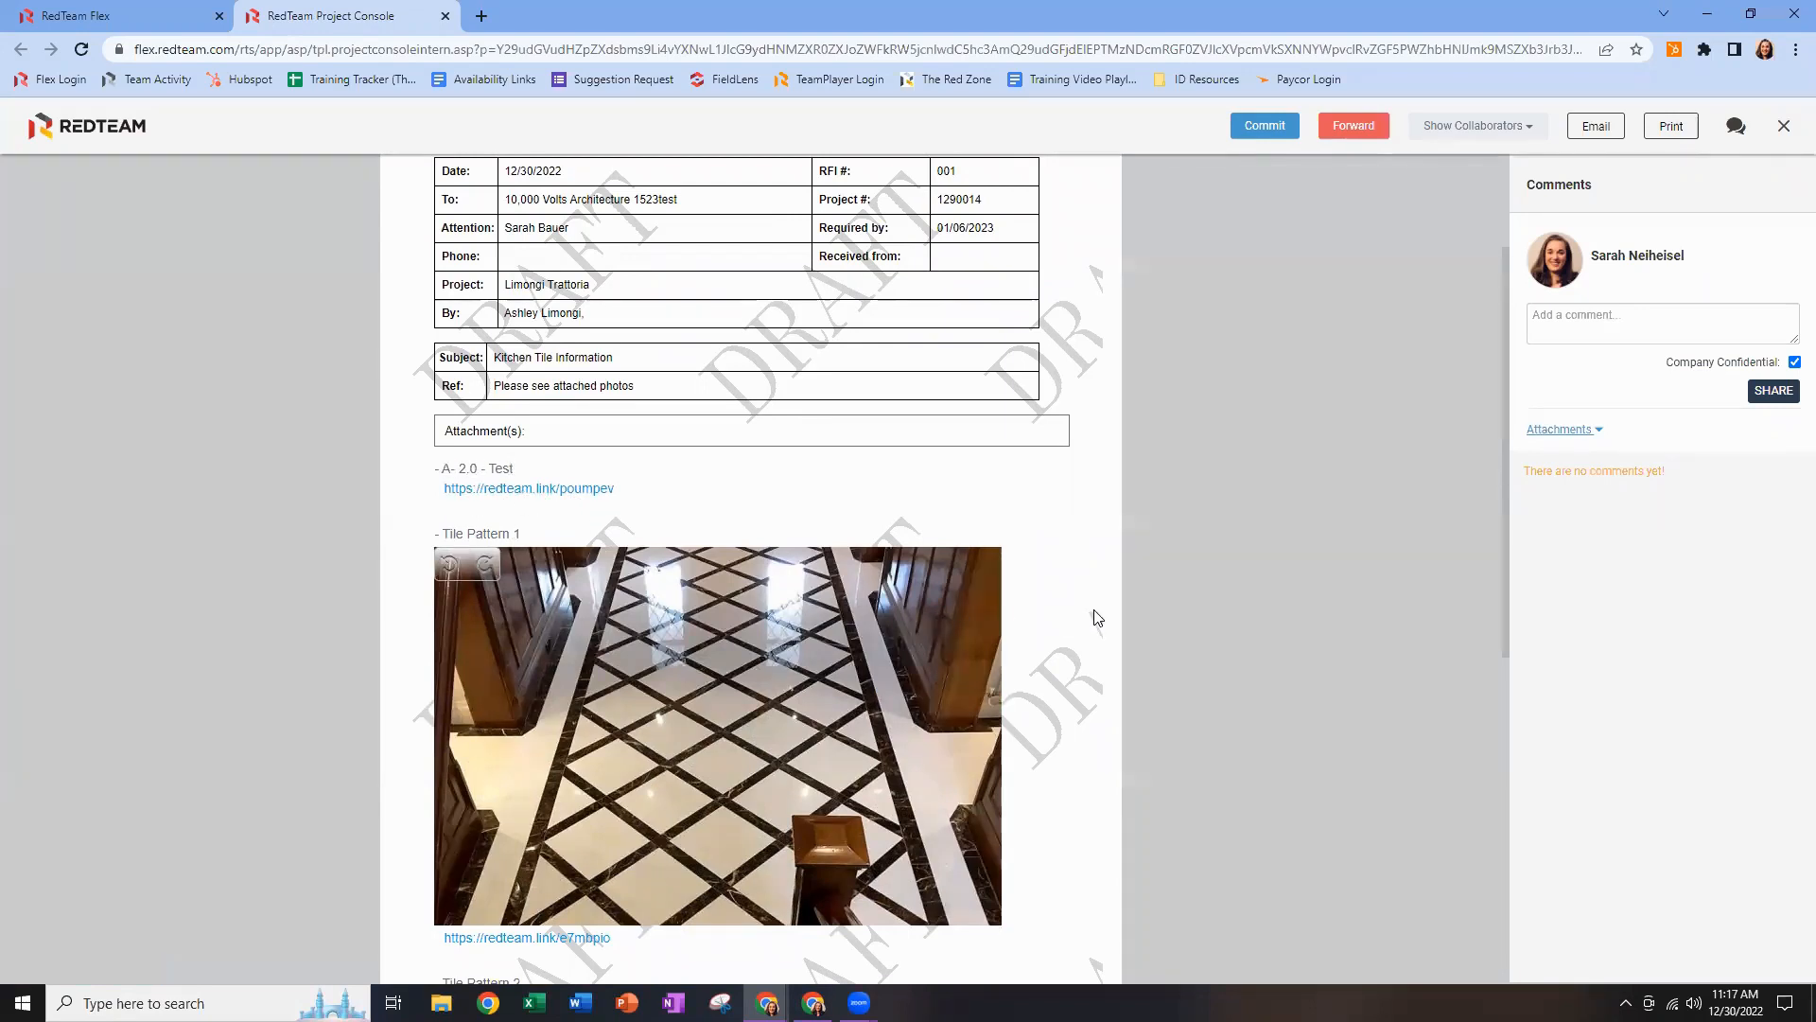
pyautogui.scroll(-2, 1069, 617)
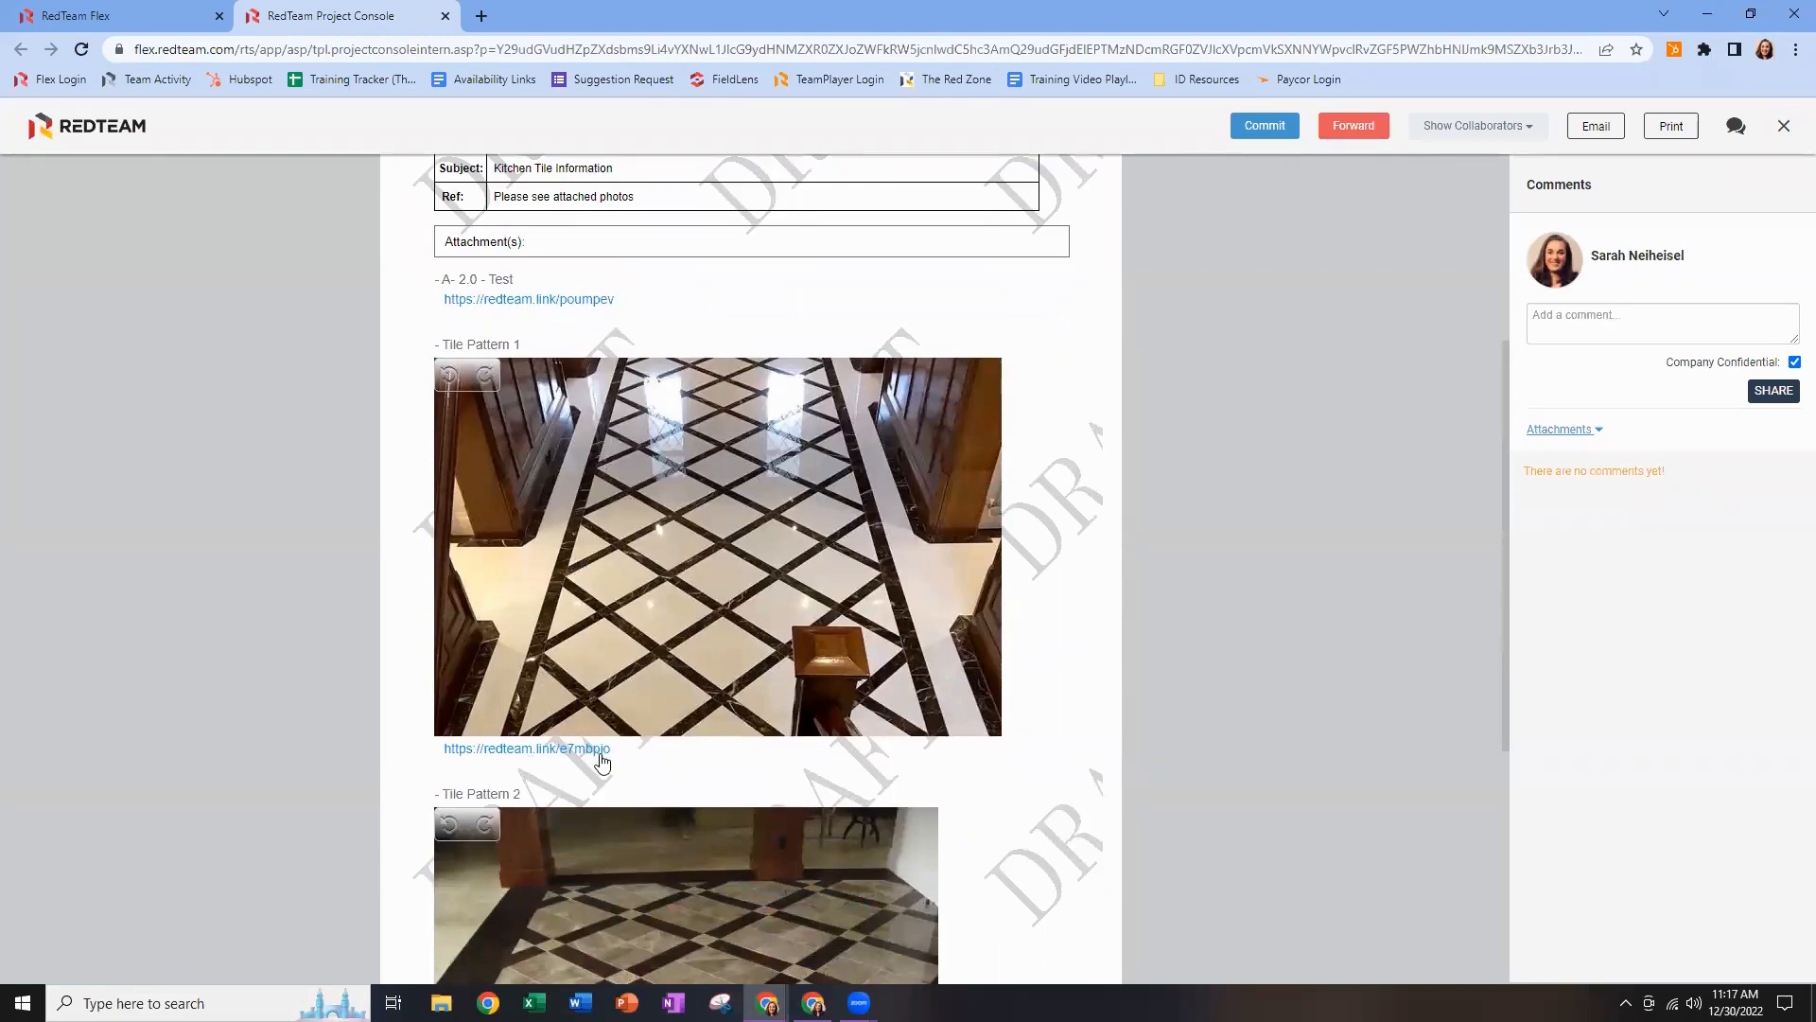
pyautogui.scroll(-2, 1010, 786)
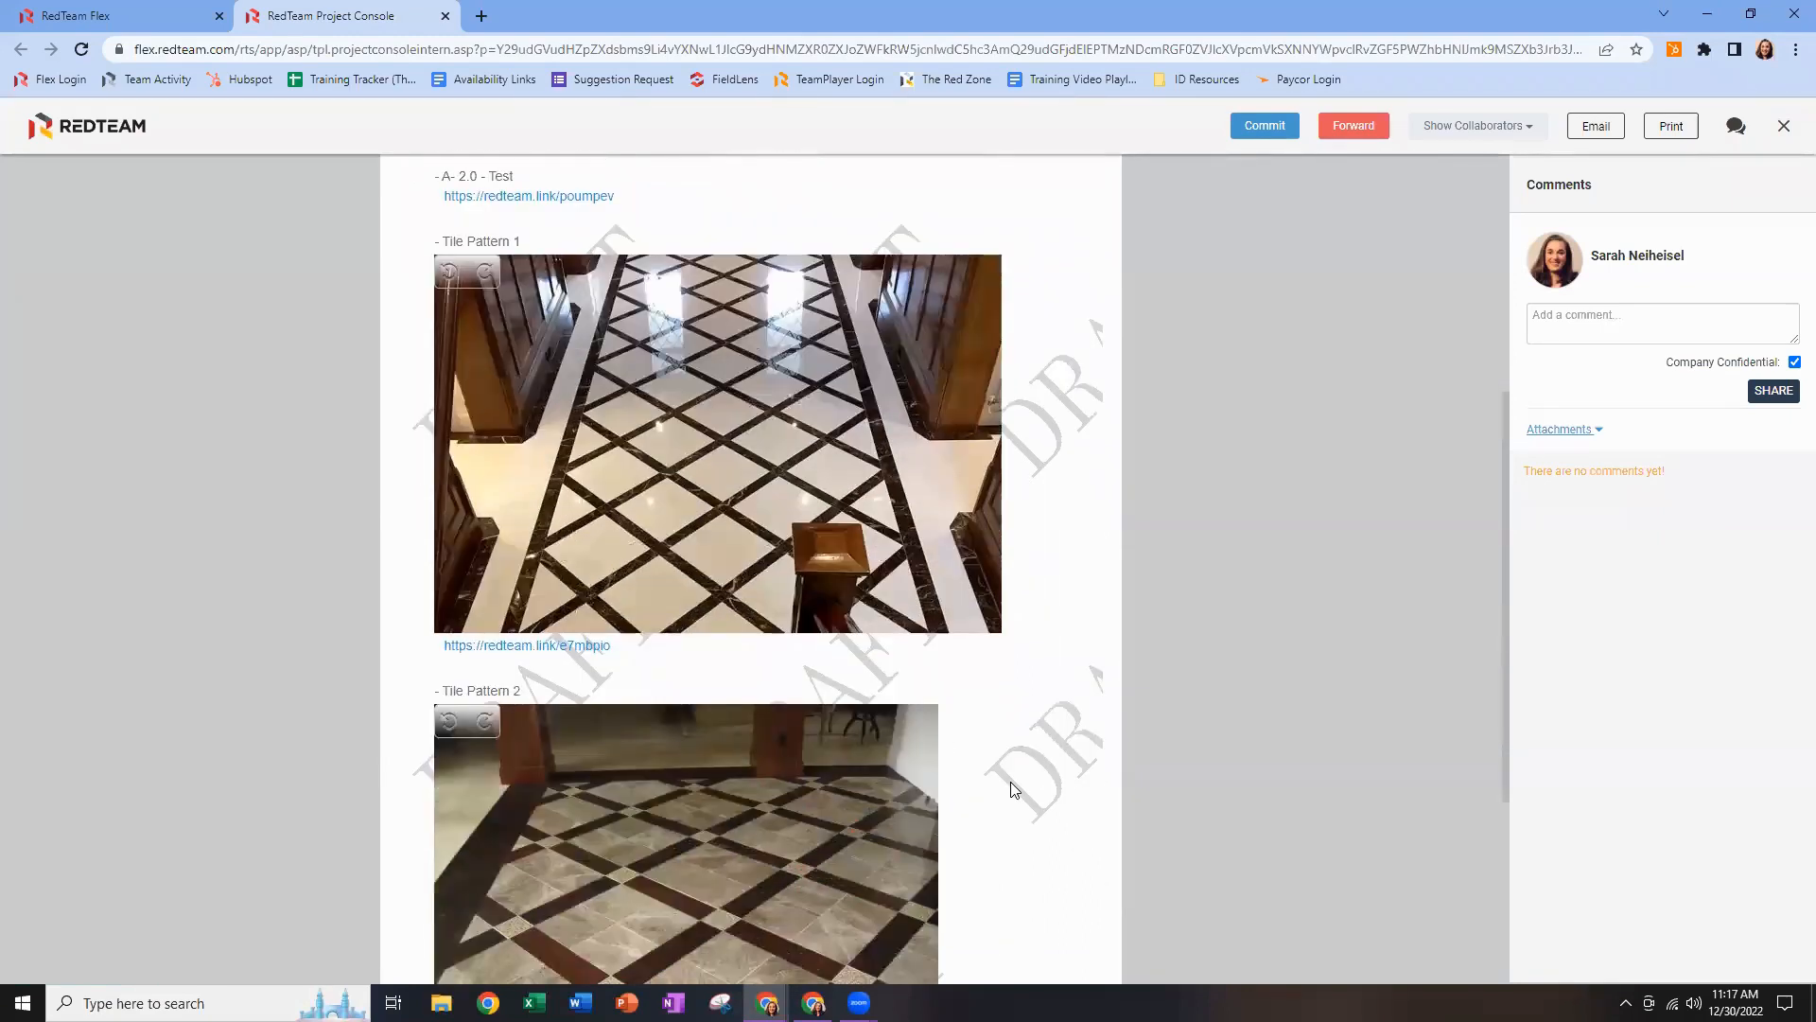
pyautogui.scroll(-3, 1014, 790)
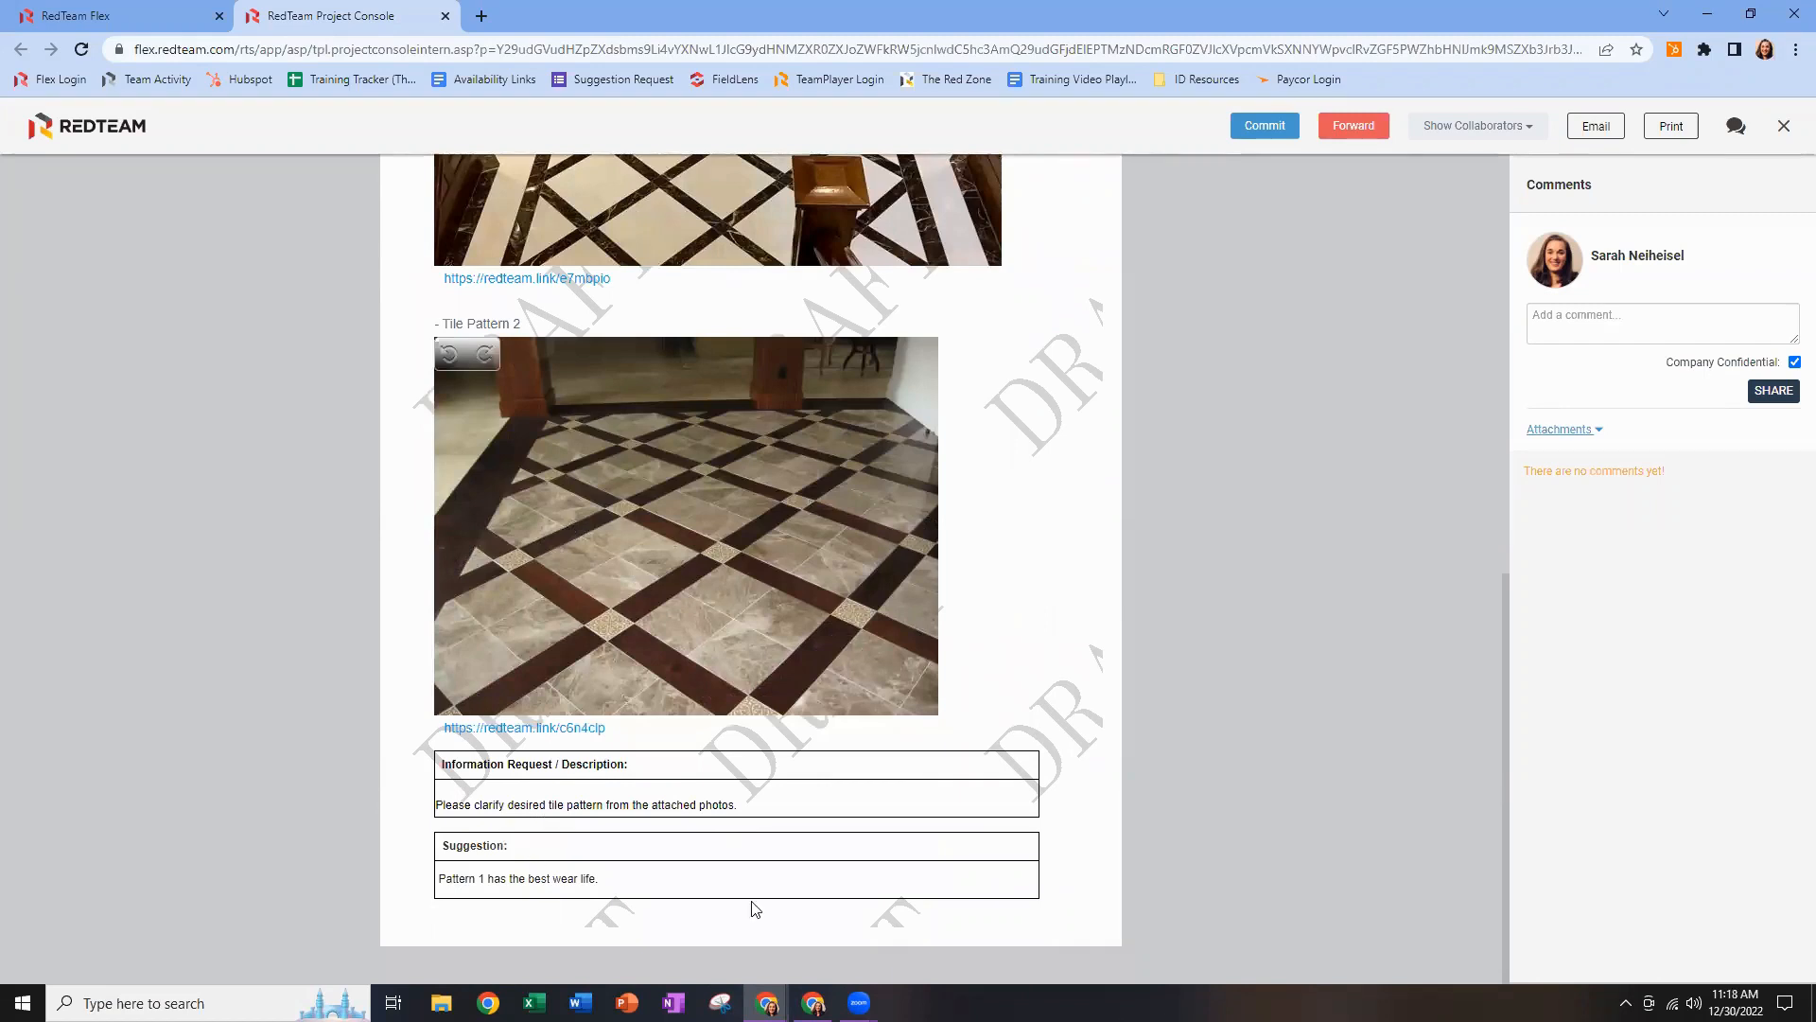
pyautogui.scroll(2, 1075, 771)
pyautogui.scroll(9, 1076, 768)
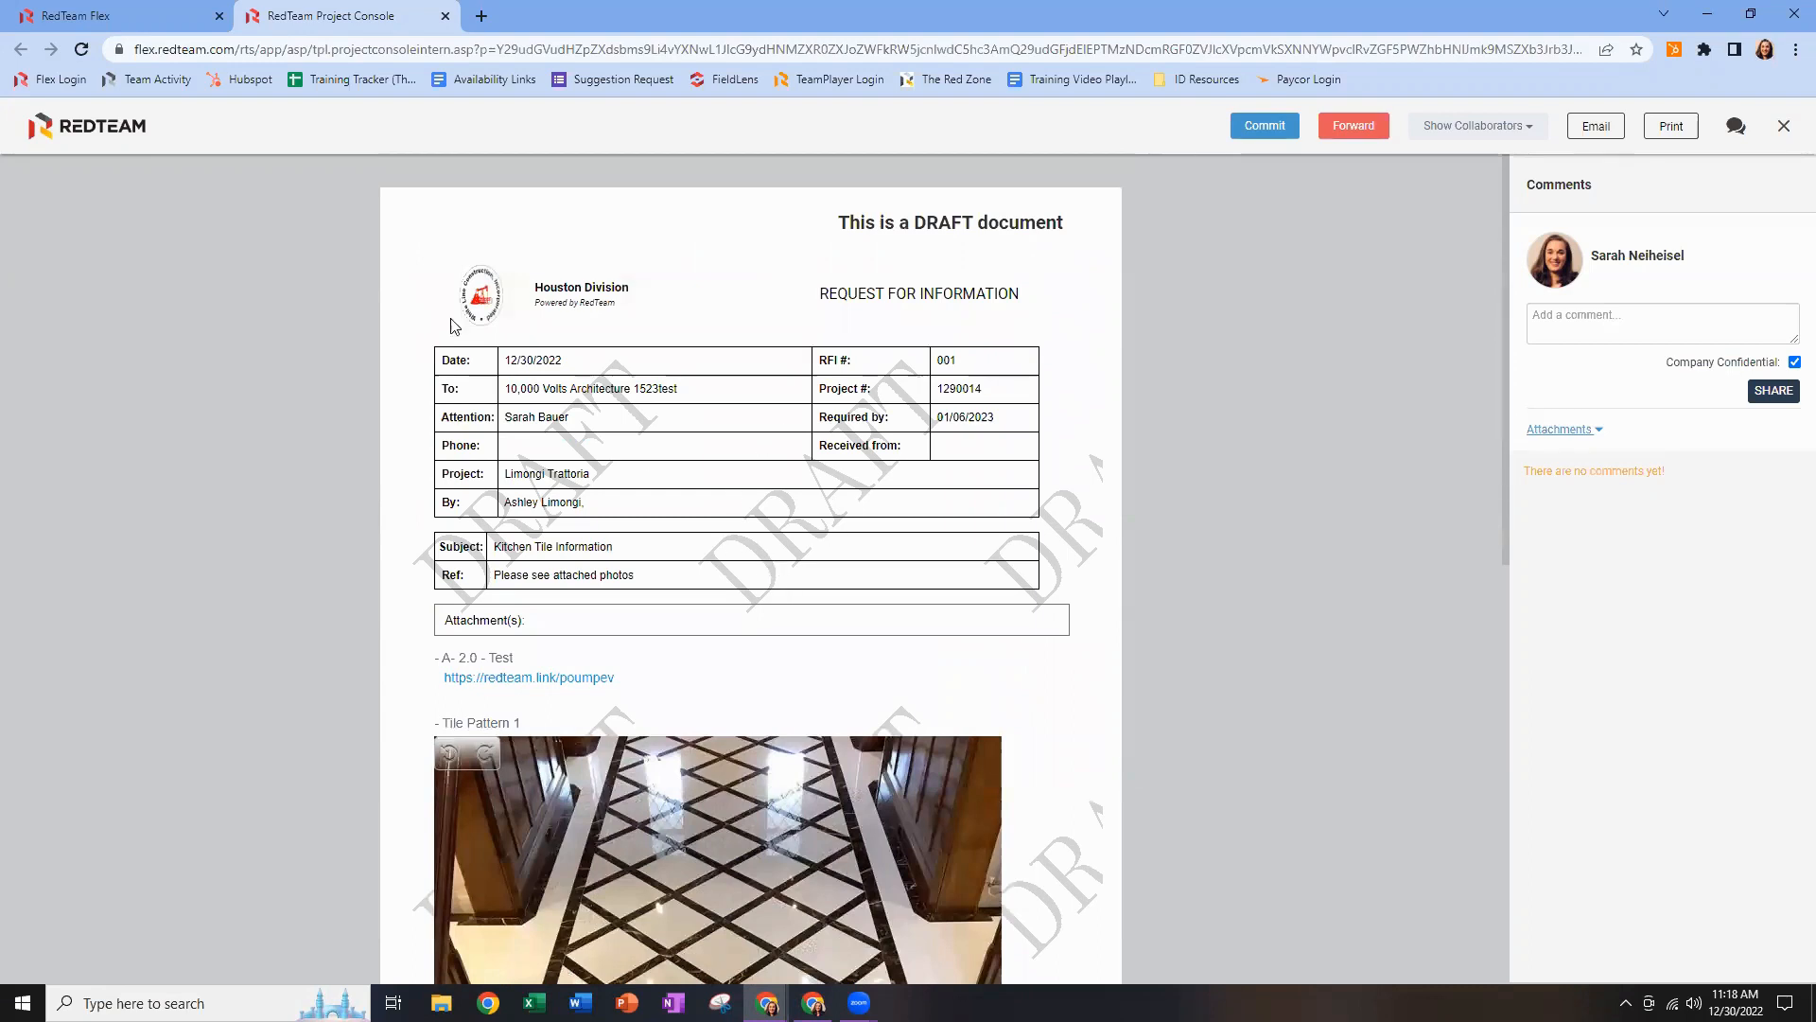
# Check the RFI's entry in the project's correspondence list and view the actions available for it without choosing one.
pyautogui.click(148, 26)
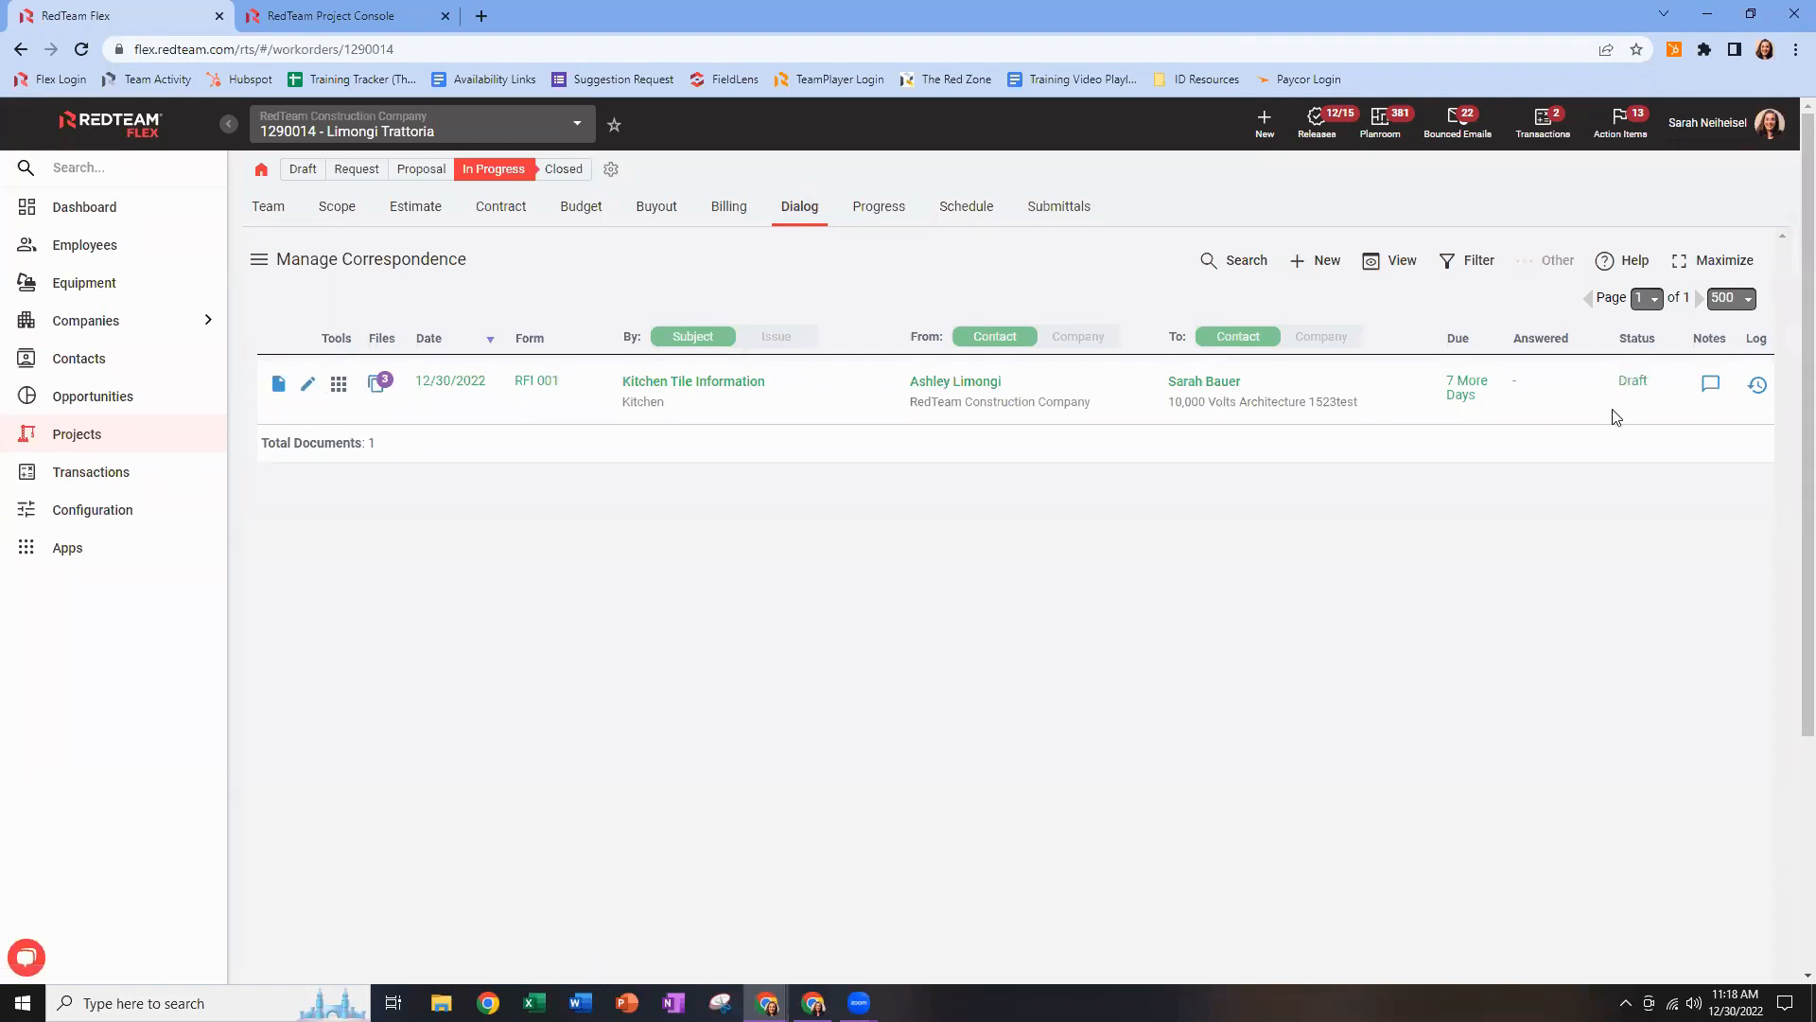
pyautogui.click(339, 389)
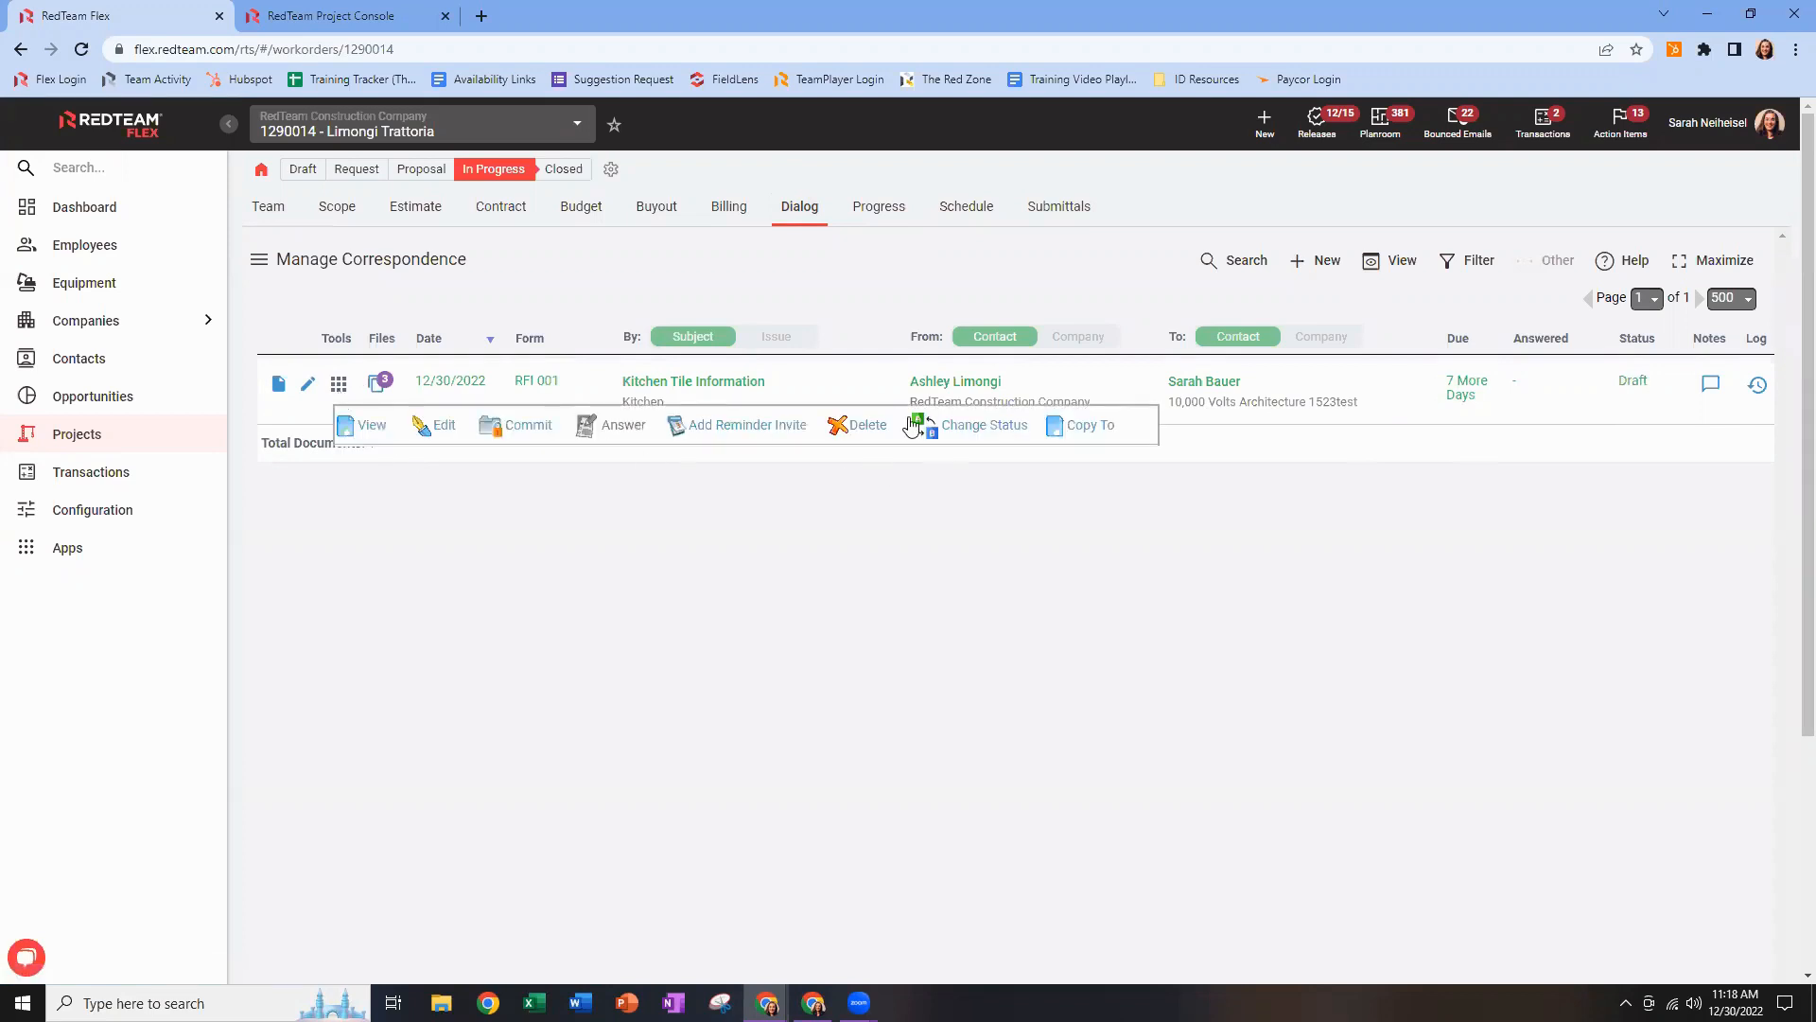
pyautogui.click(826, 515)
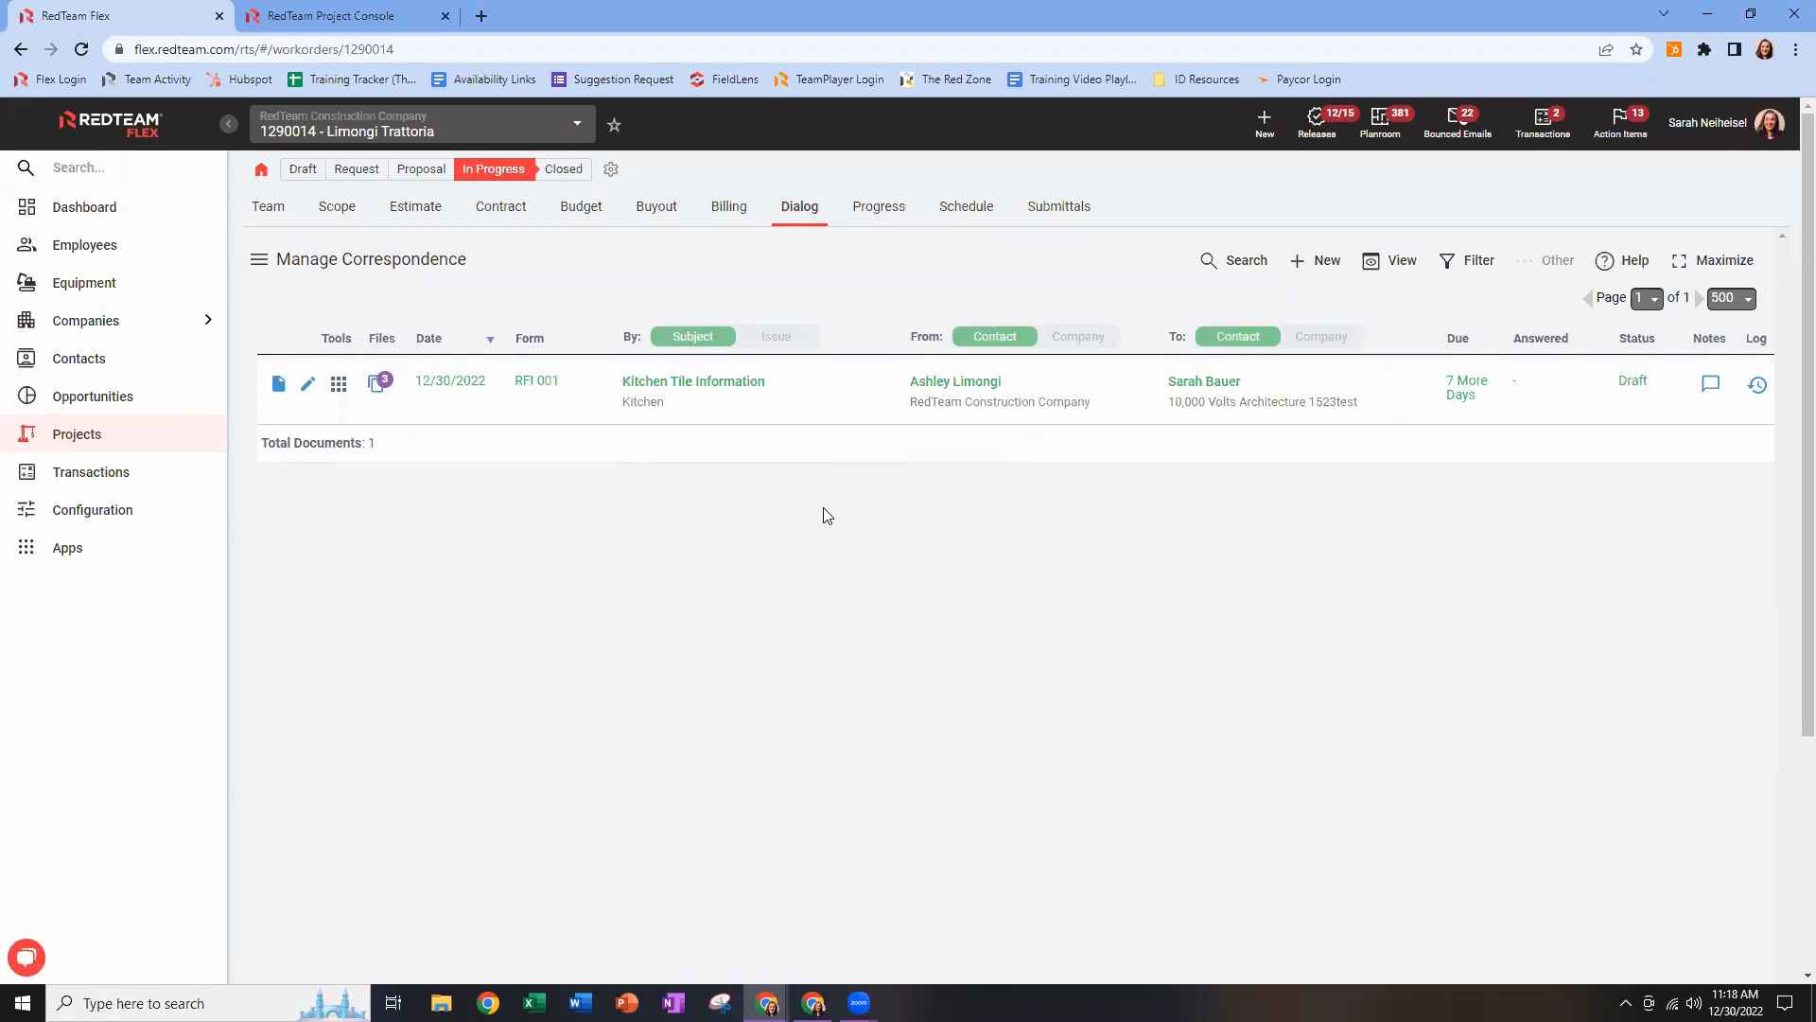
# Return to the draft RFI document and commit it, accepting the confirmation.
pyautogui.click(324, 19)
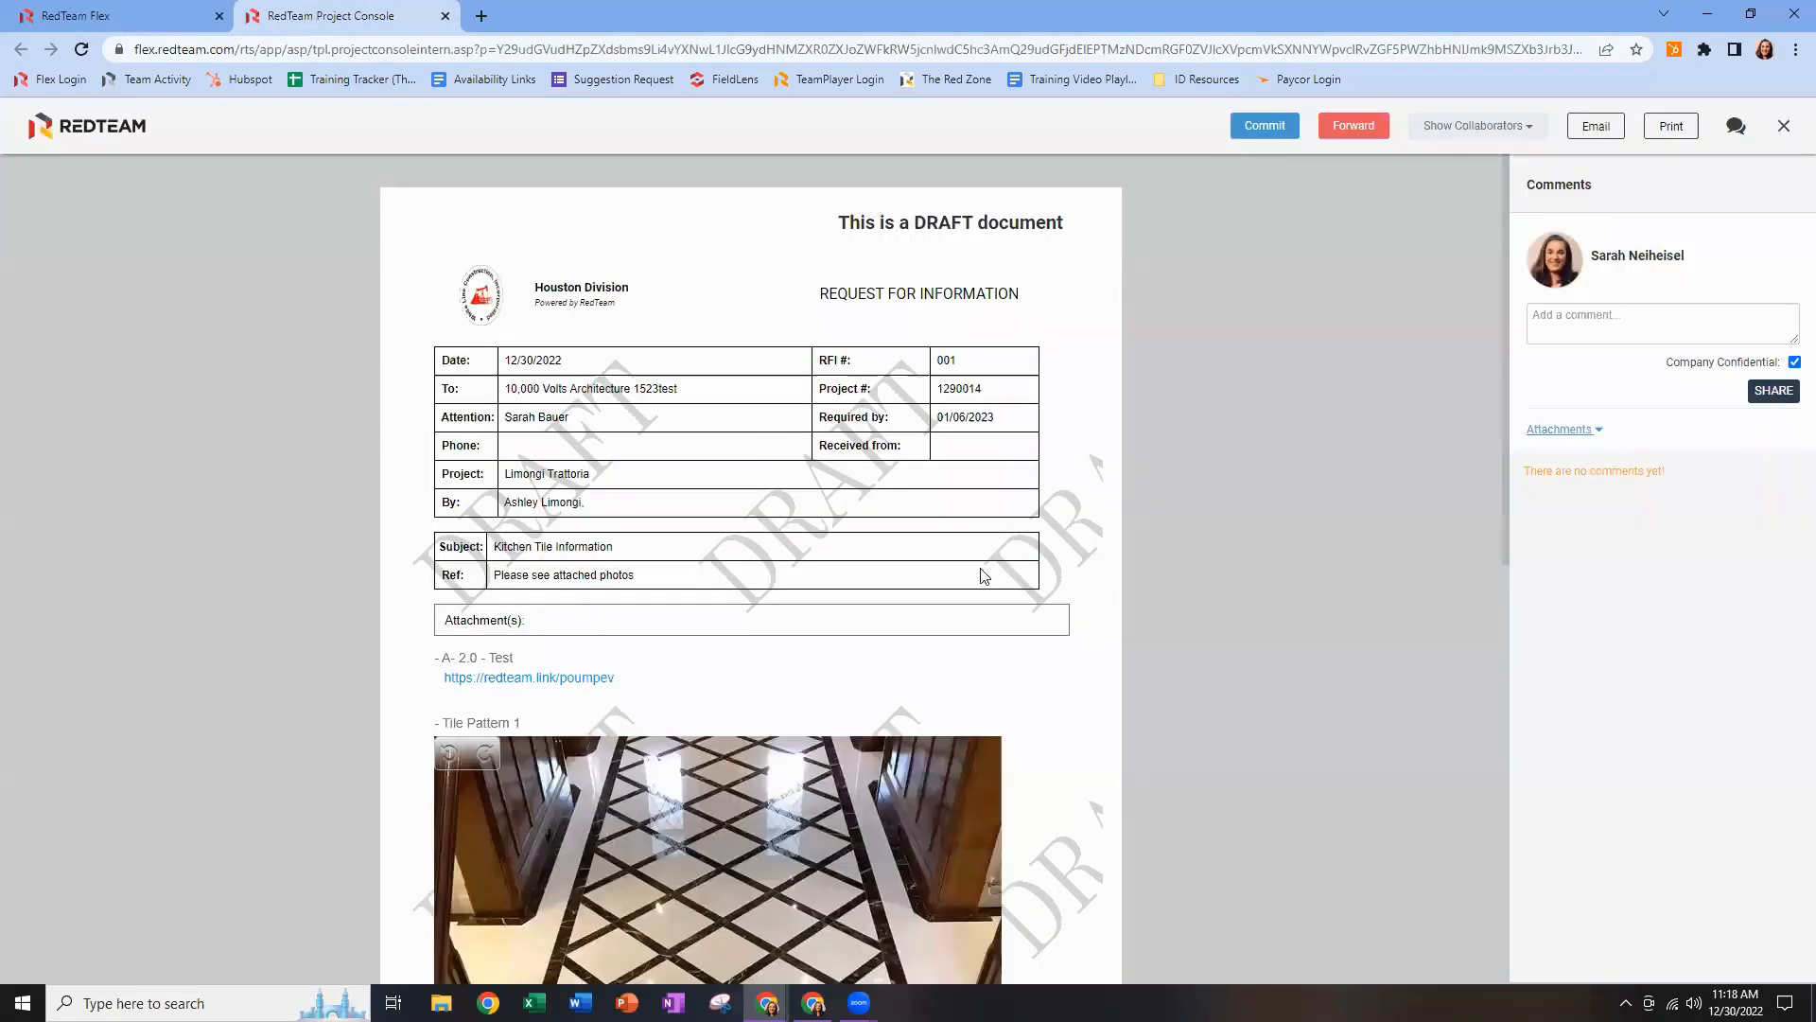
pyautogui.click(1276, 140)
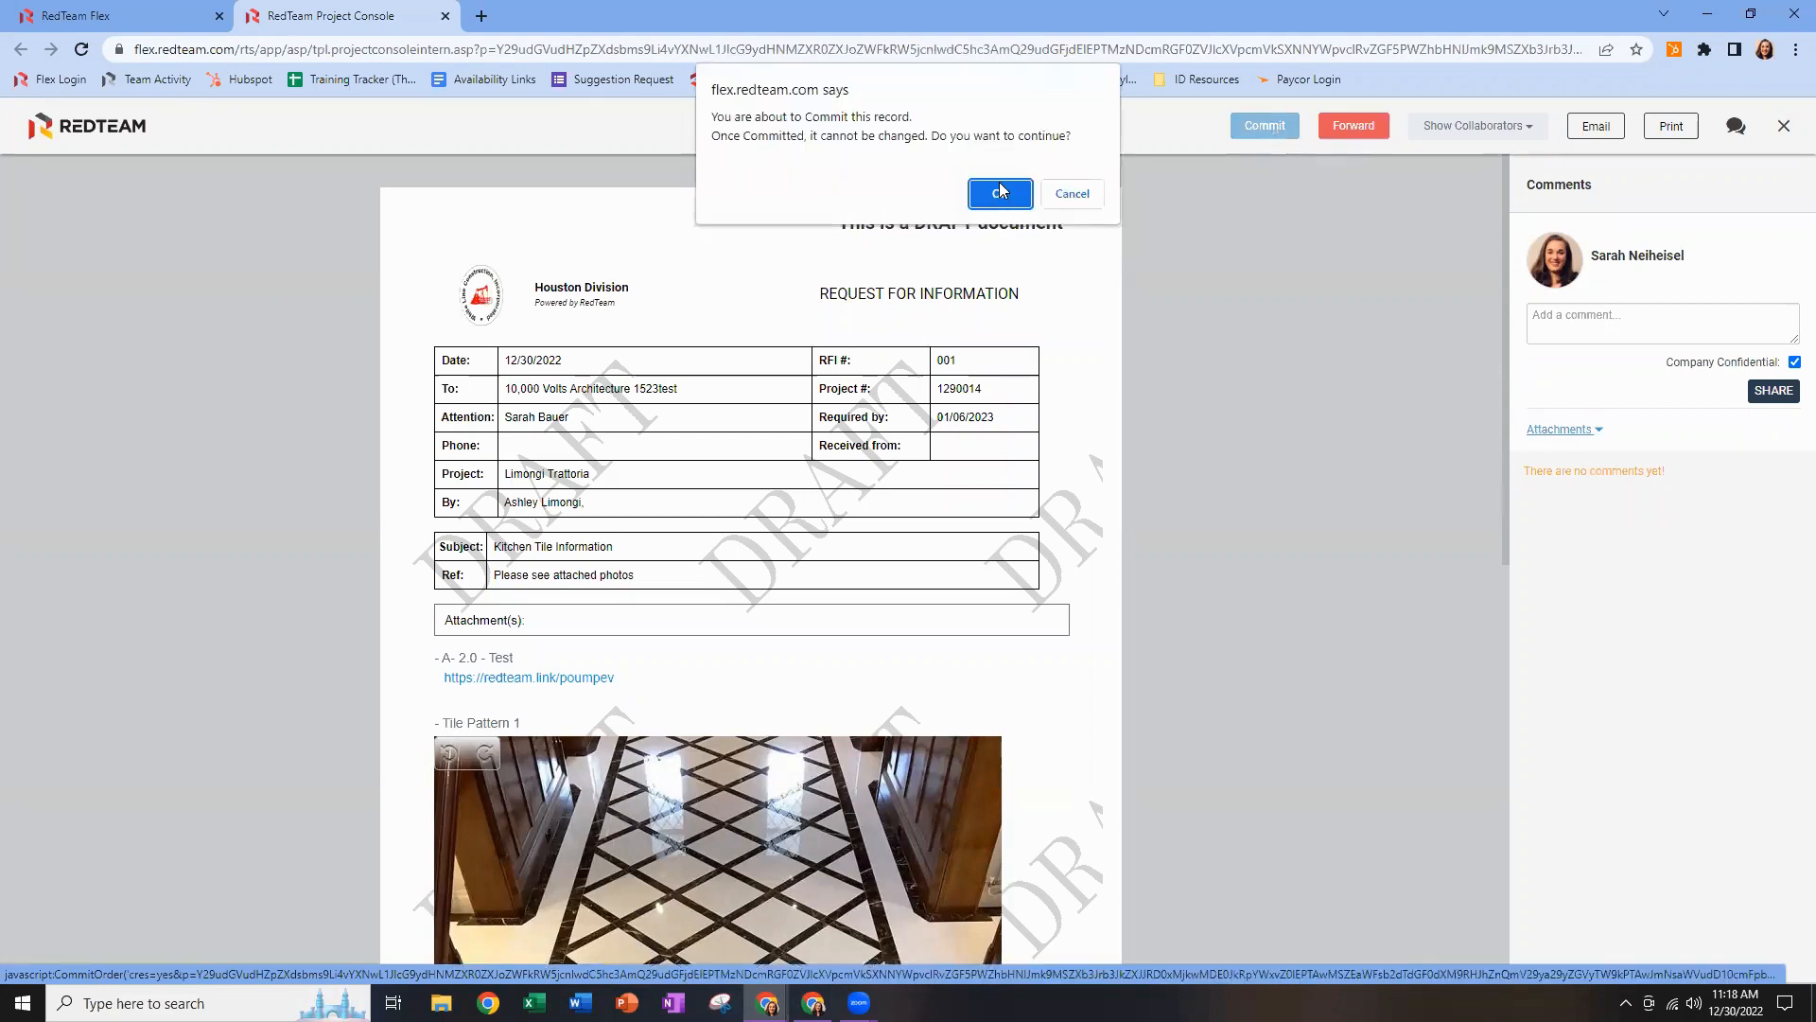
pyautogui.click(1005, 197)
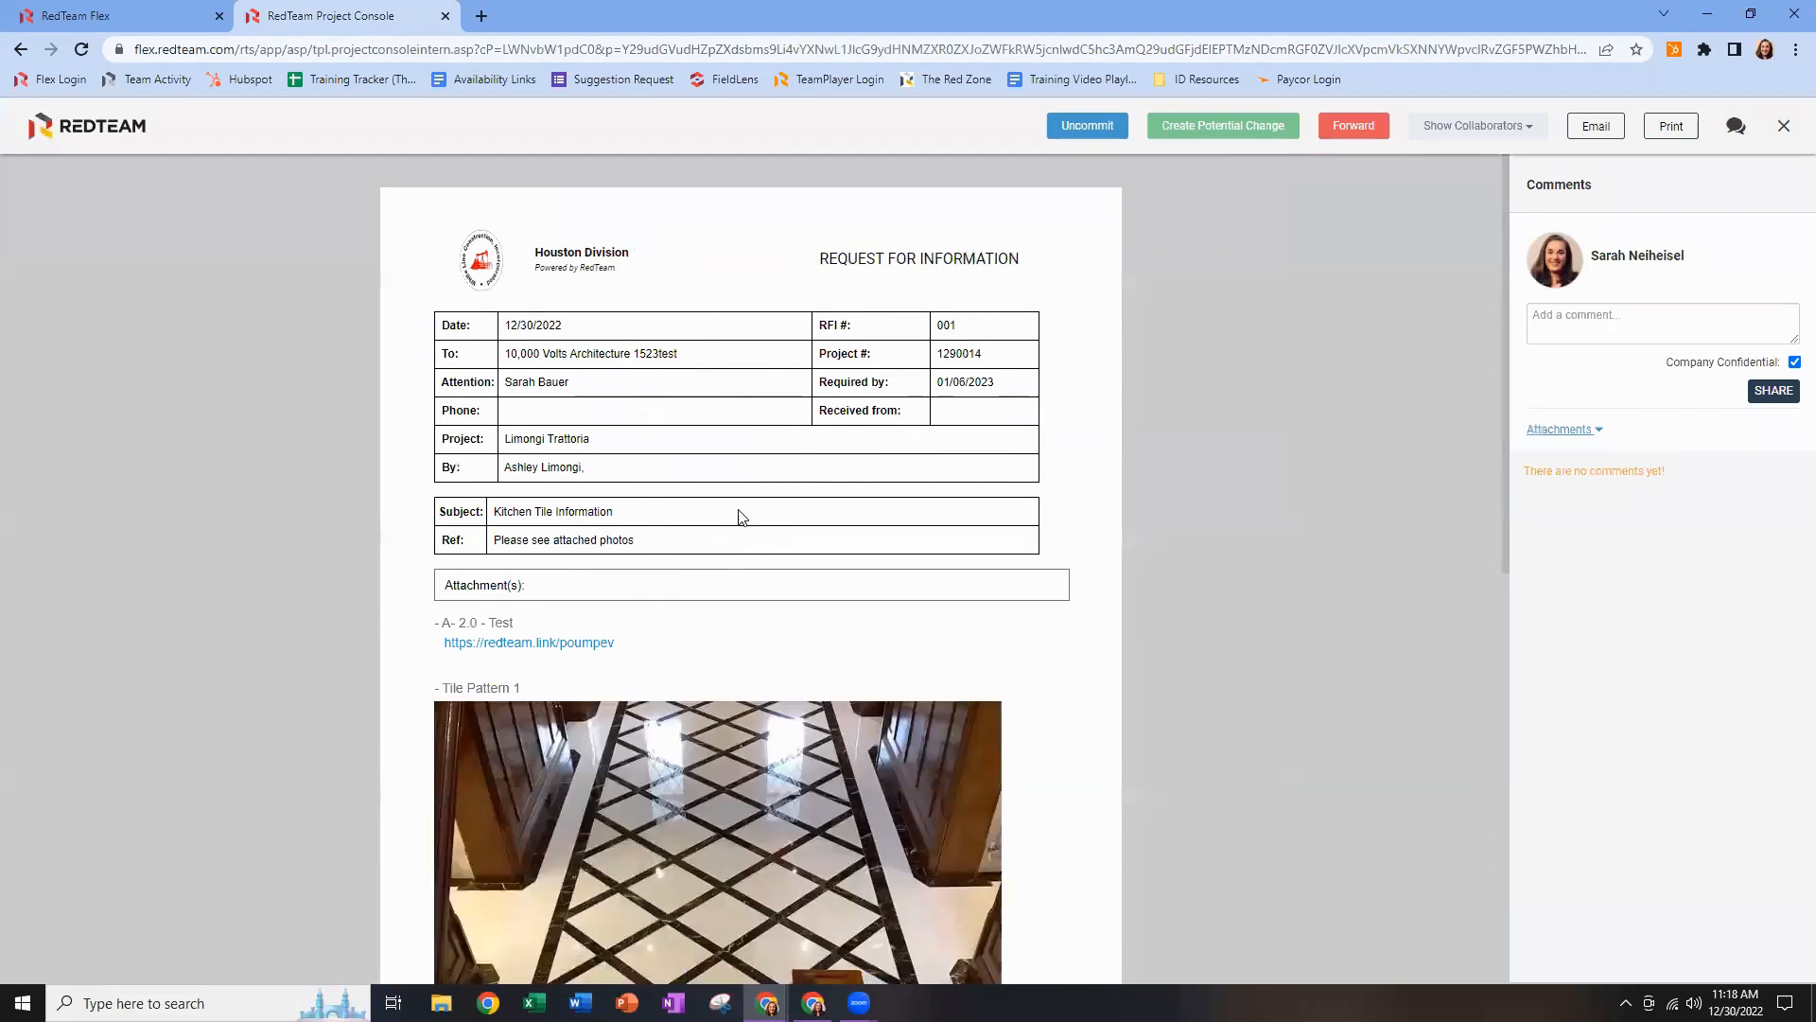
# Open the committed RFI's email form, examine its recipients and copy options including an external Cc field, and close it without sending.
pyautogui.click(1593, 133)
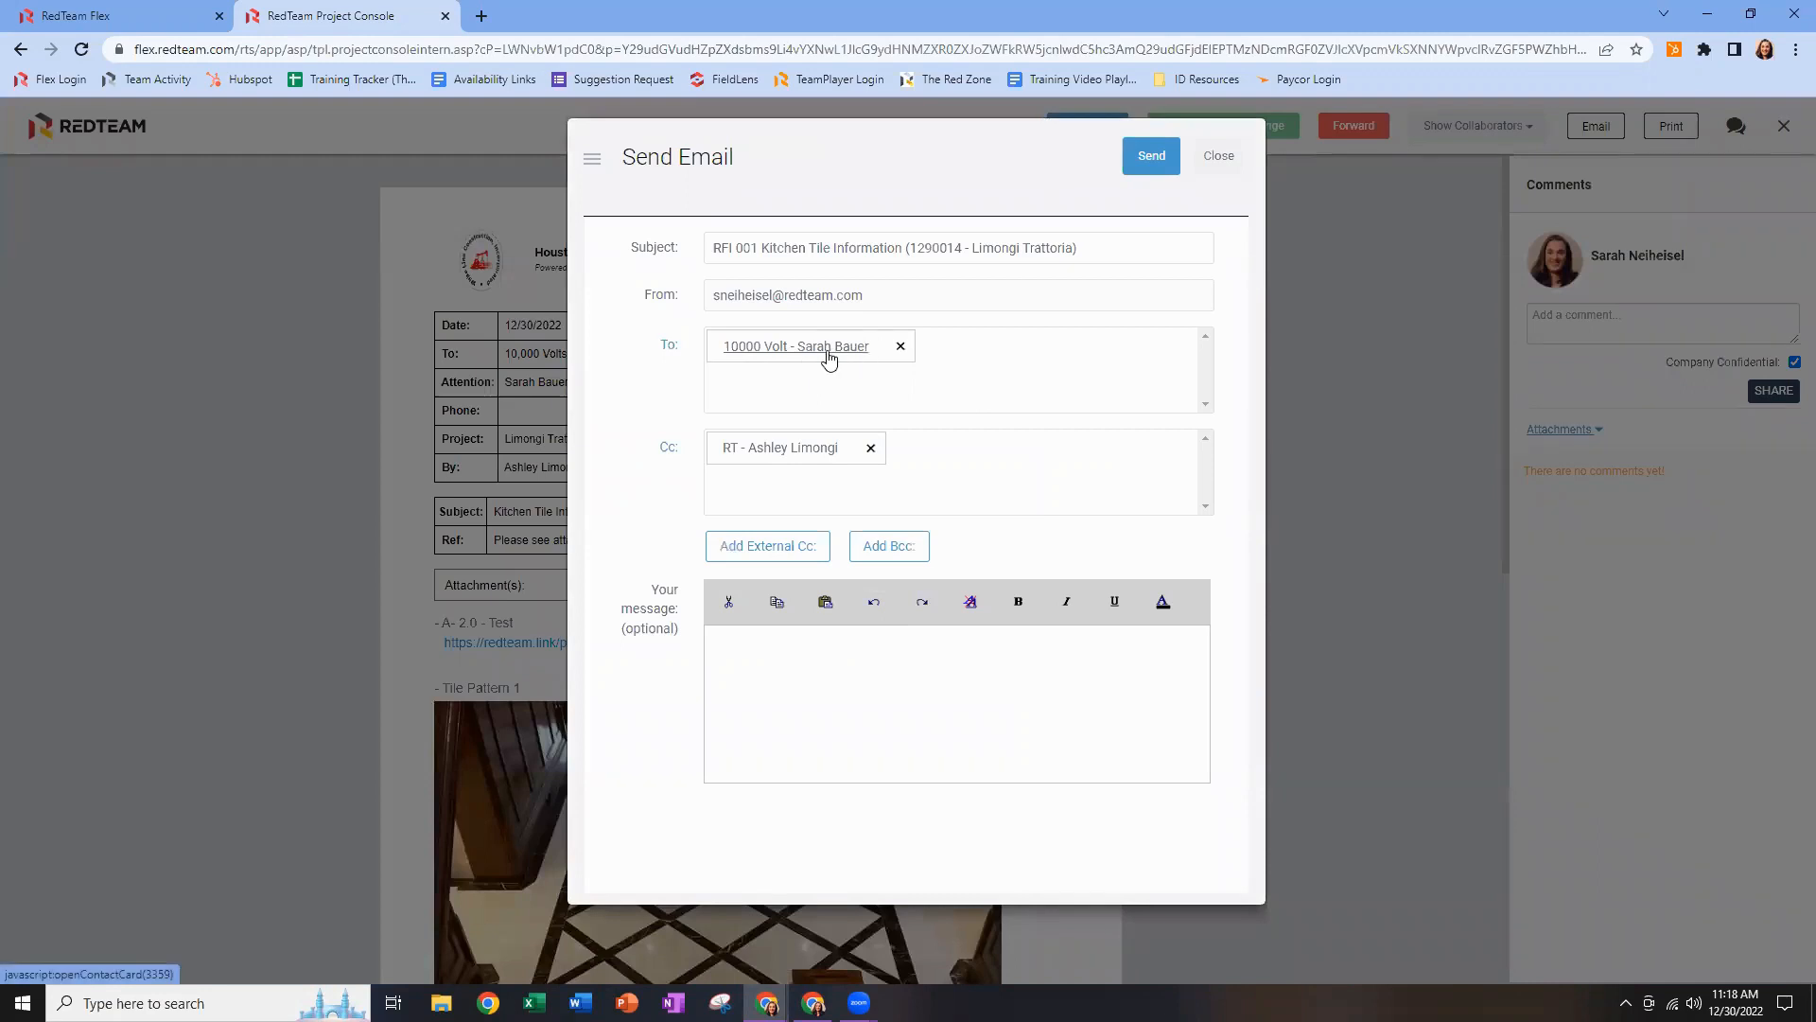
pyautogui.moveTo(819, 357)
pyautogui.moveTo(762, 461)
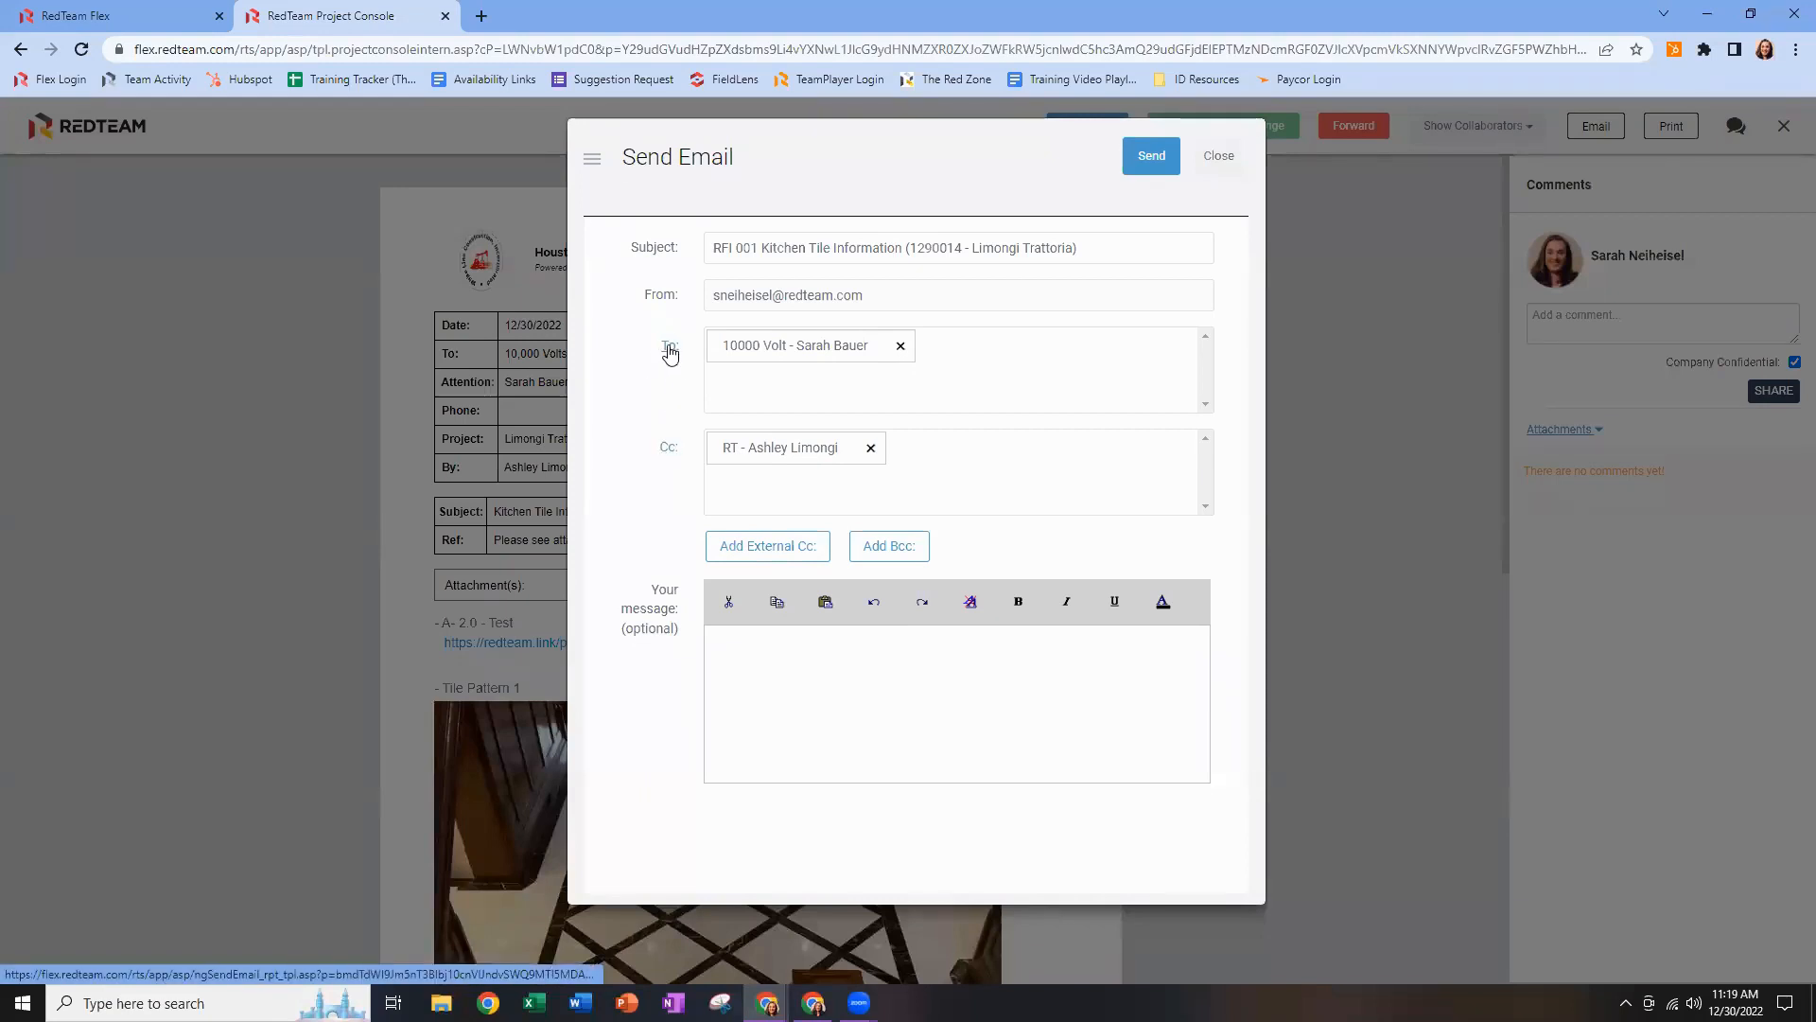
pyautogui.click(752, 560)
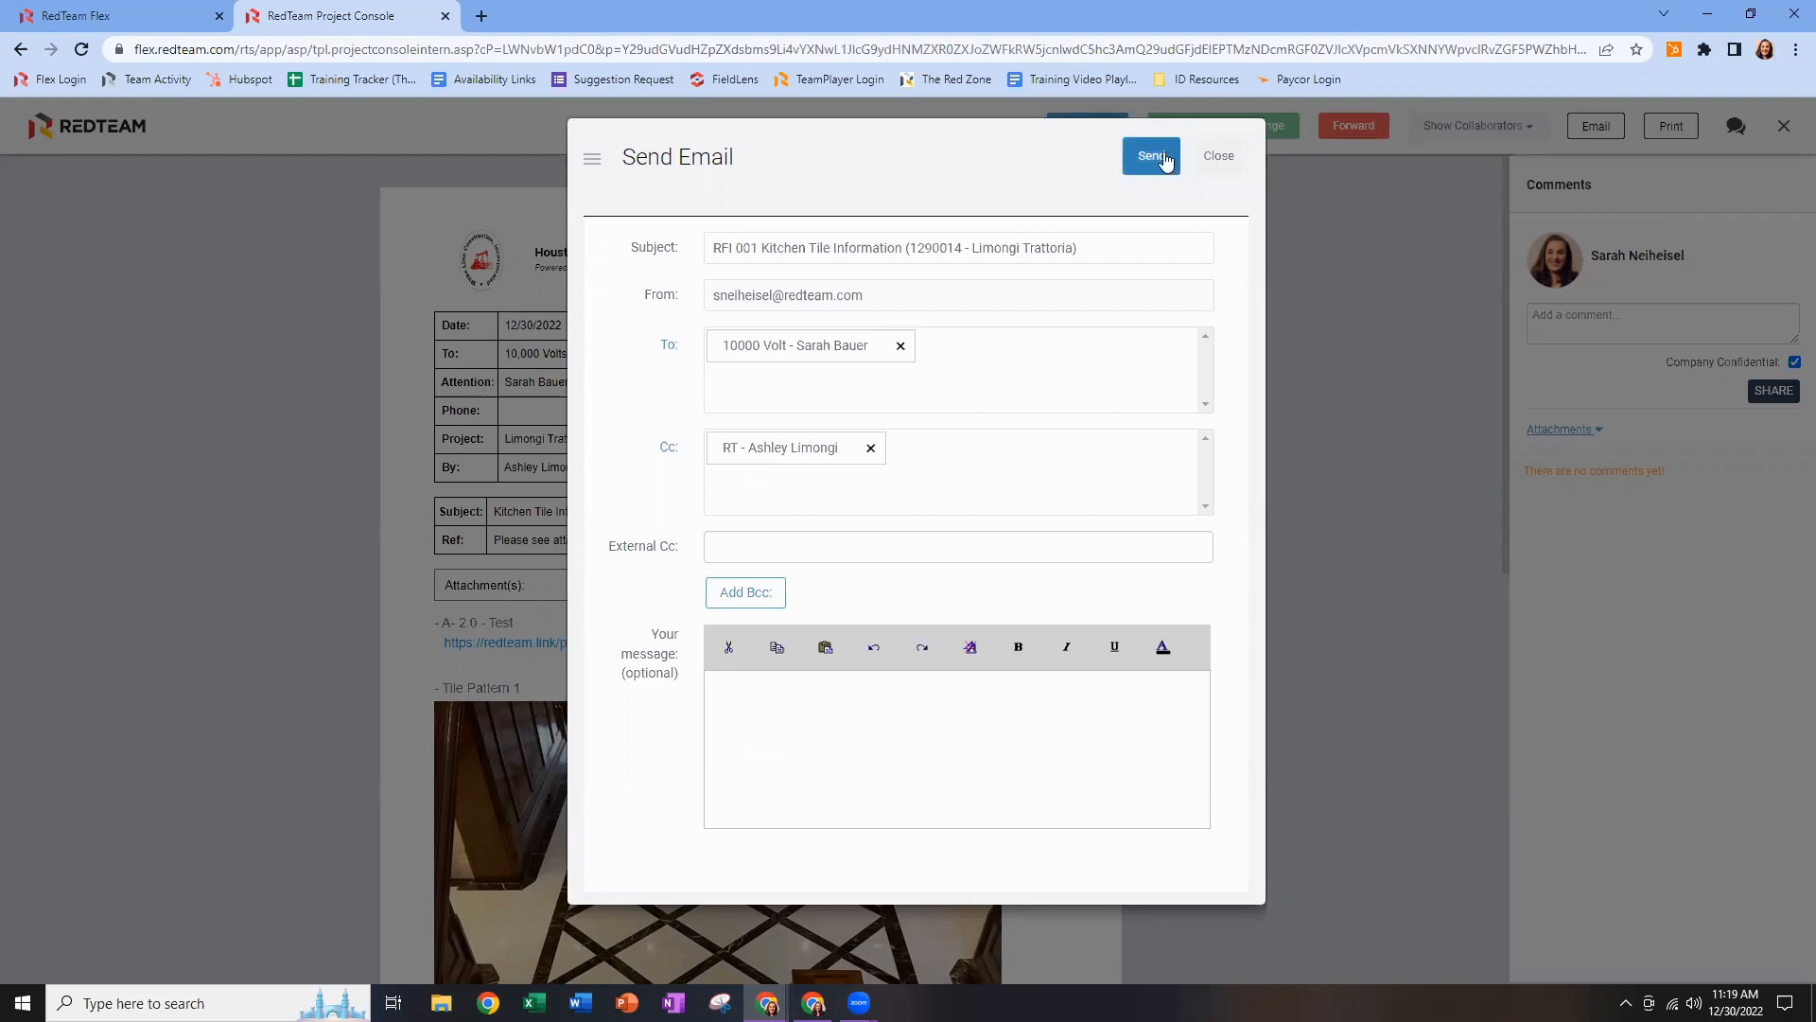
pyautogui.click(1214, 170)
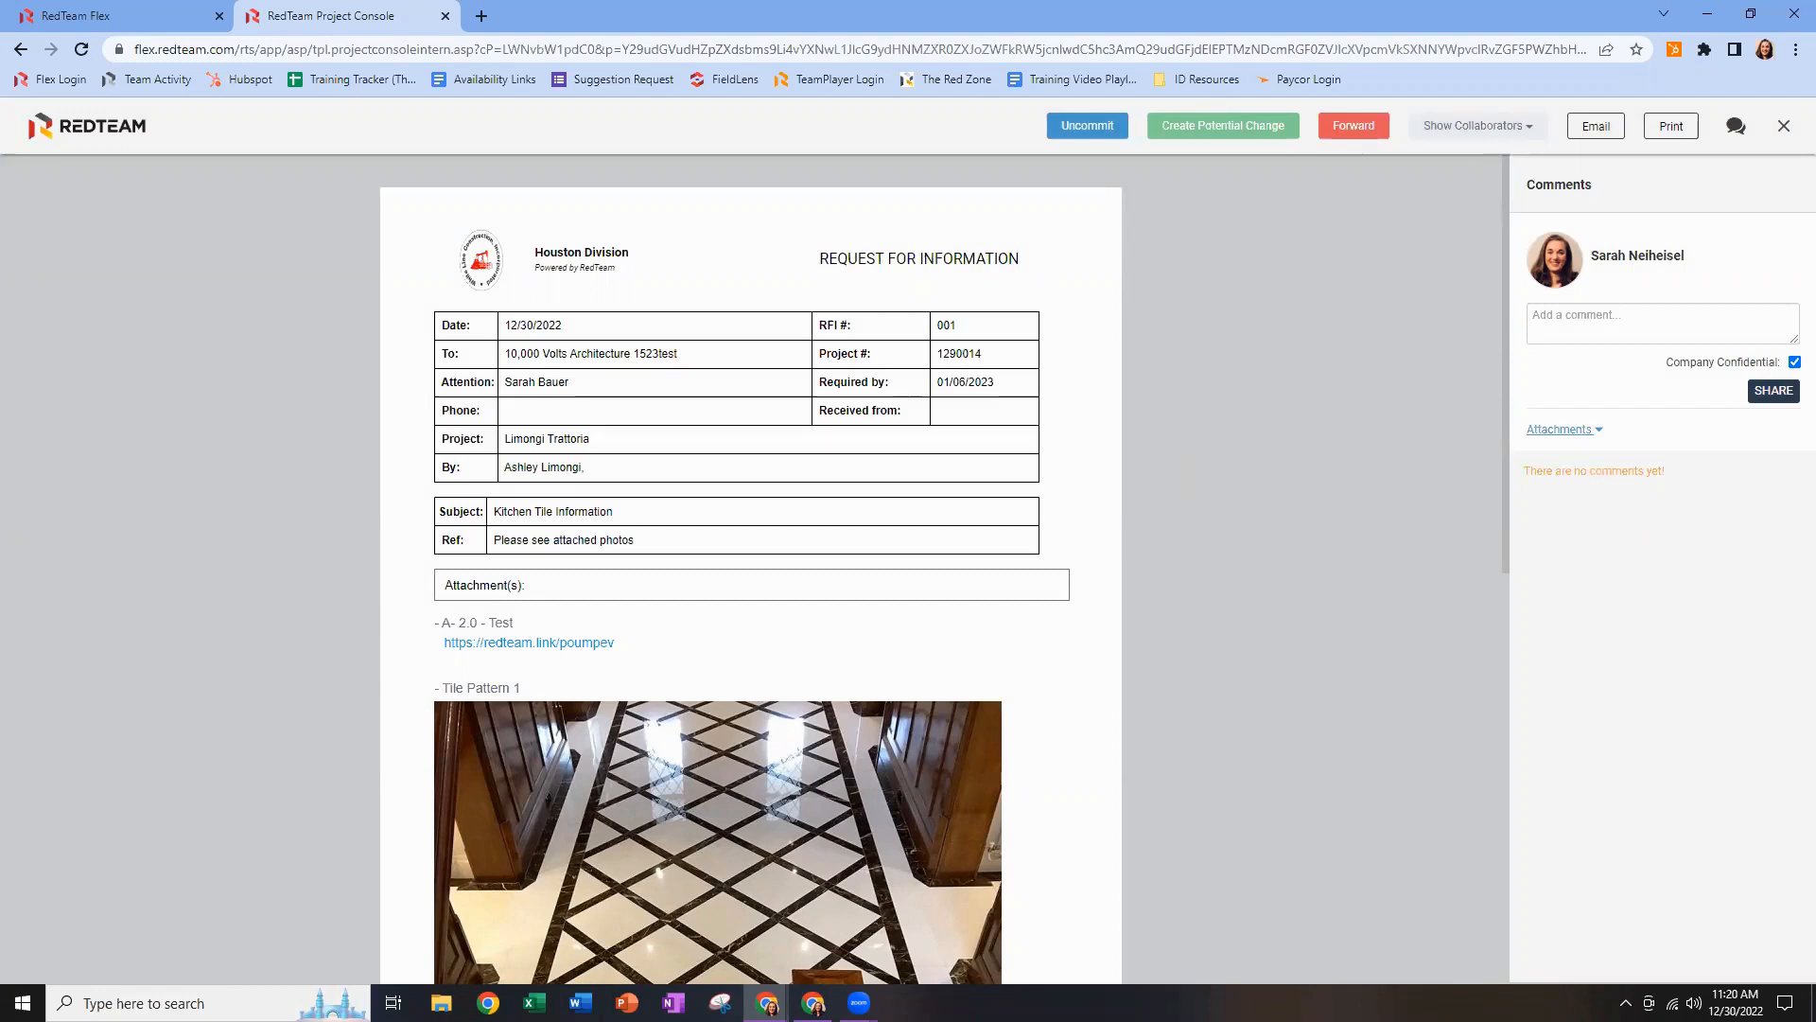
# Switch to Gmail and open the RFI 006 Restrooms Fixture Selection email to examine the recipient's message, RFI details and response links.
pyautogui.moveTo(814, 1003)
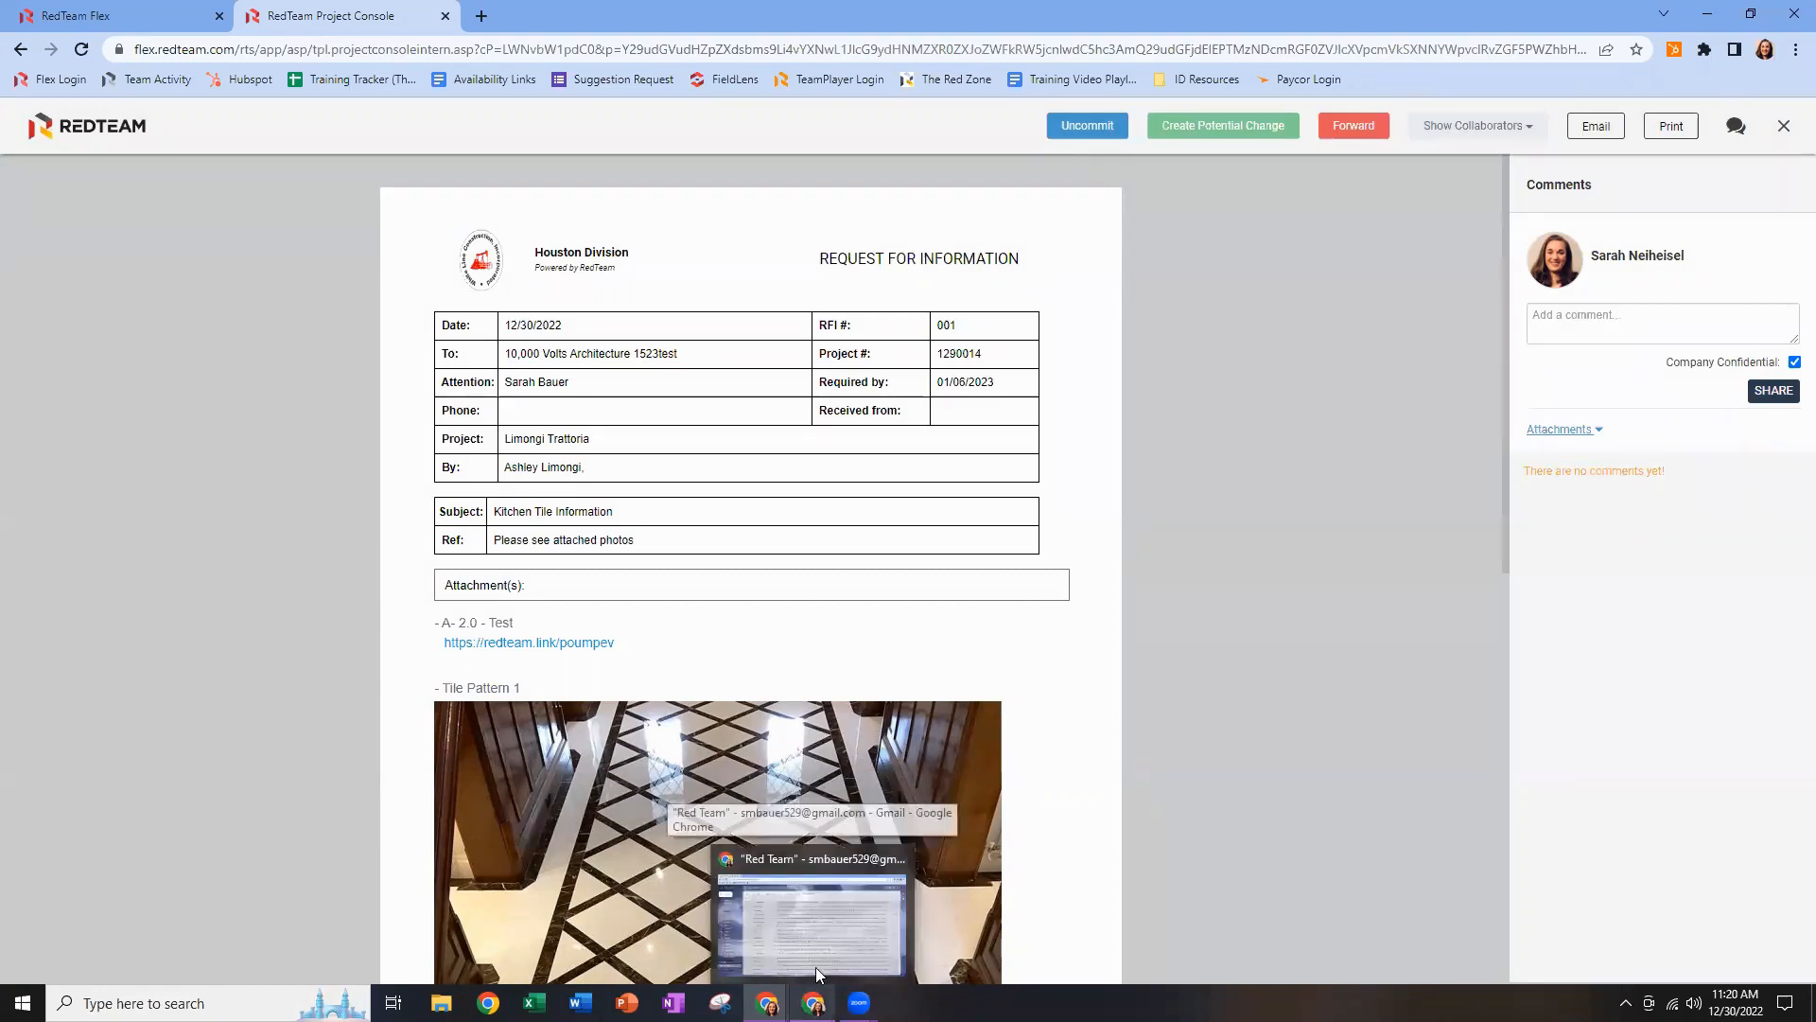
pyautogui.click(814, 1003)
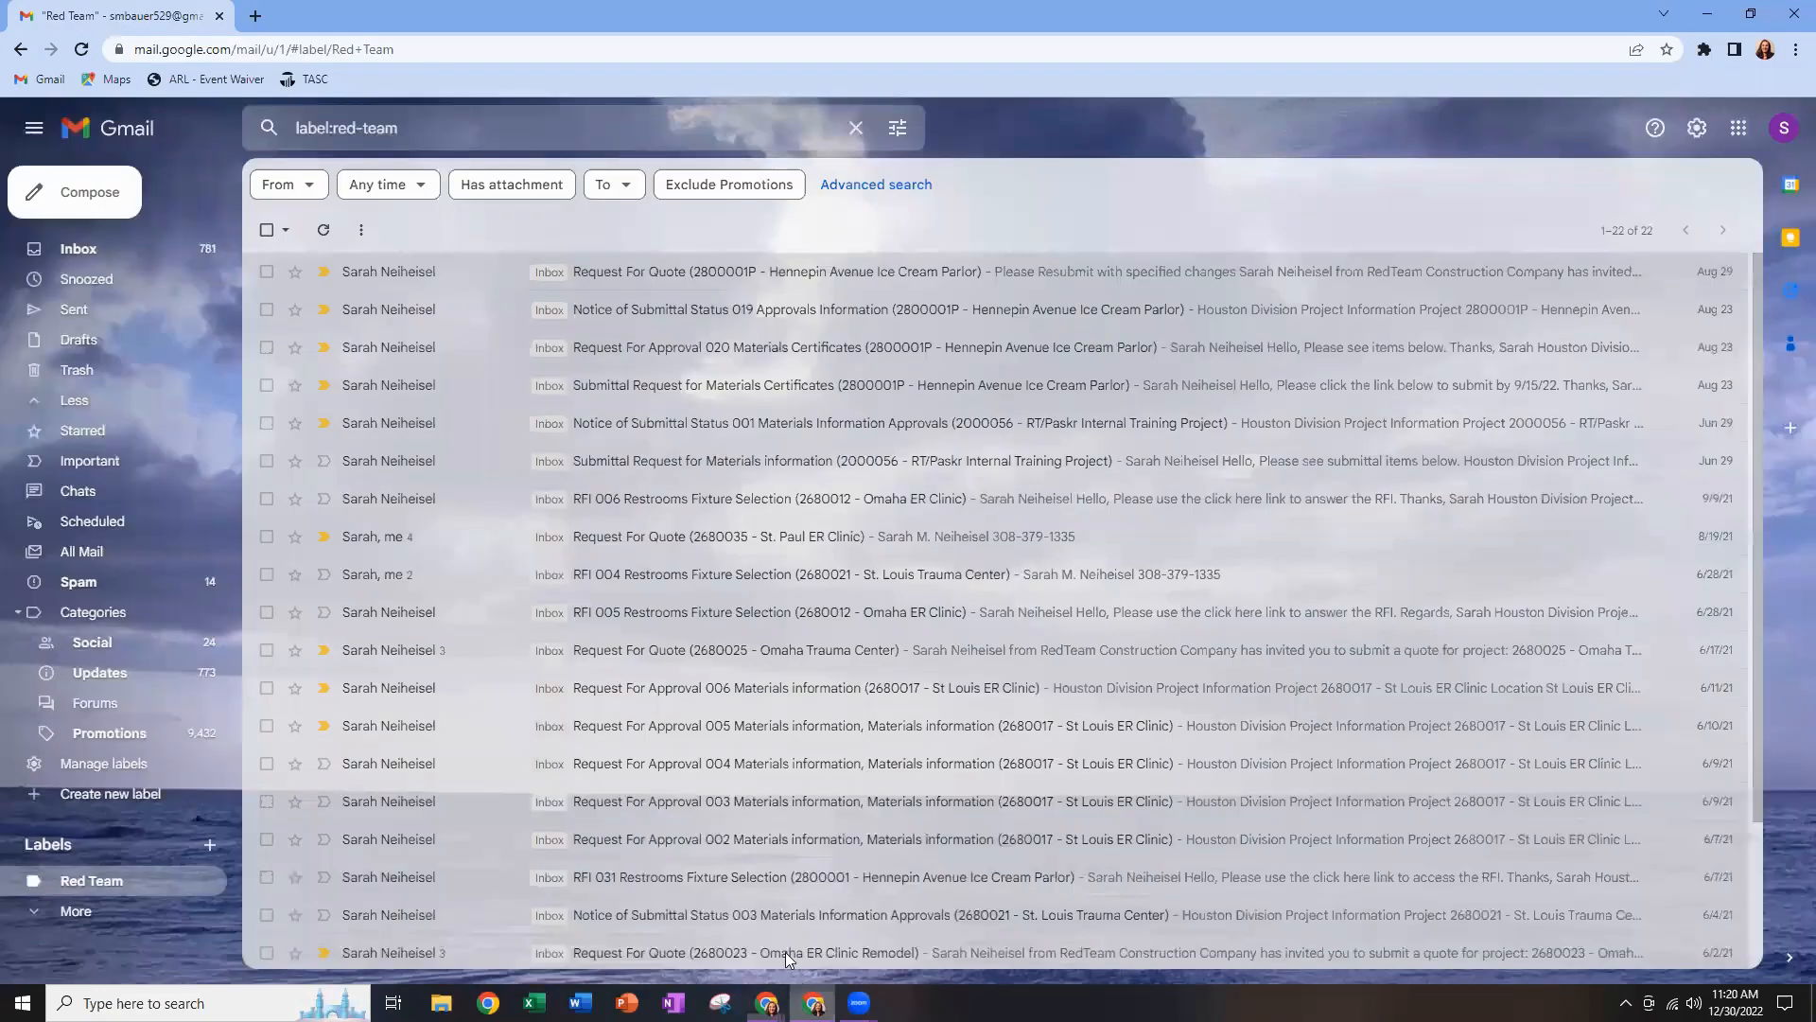
pyautogui.click(634, 505)
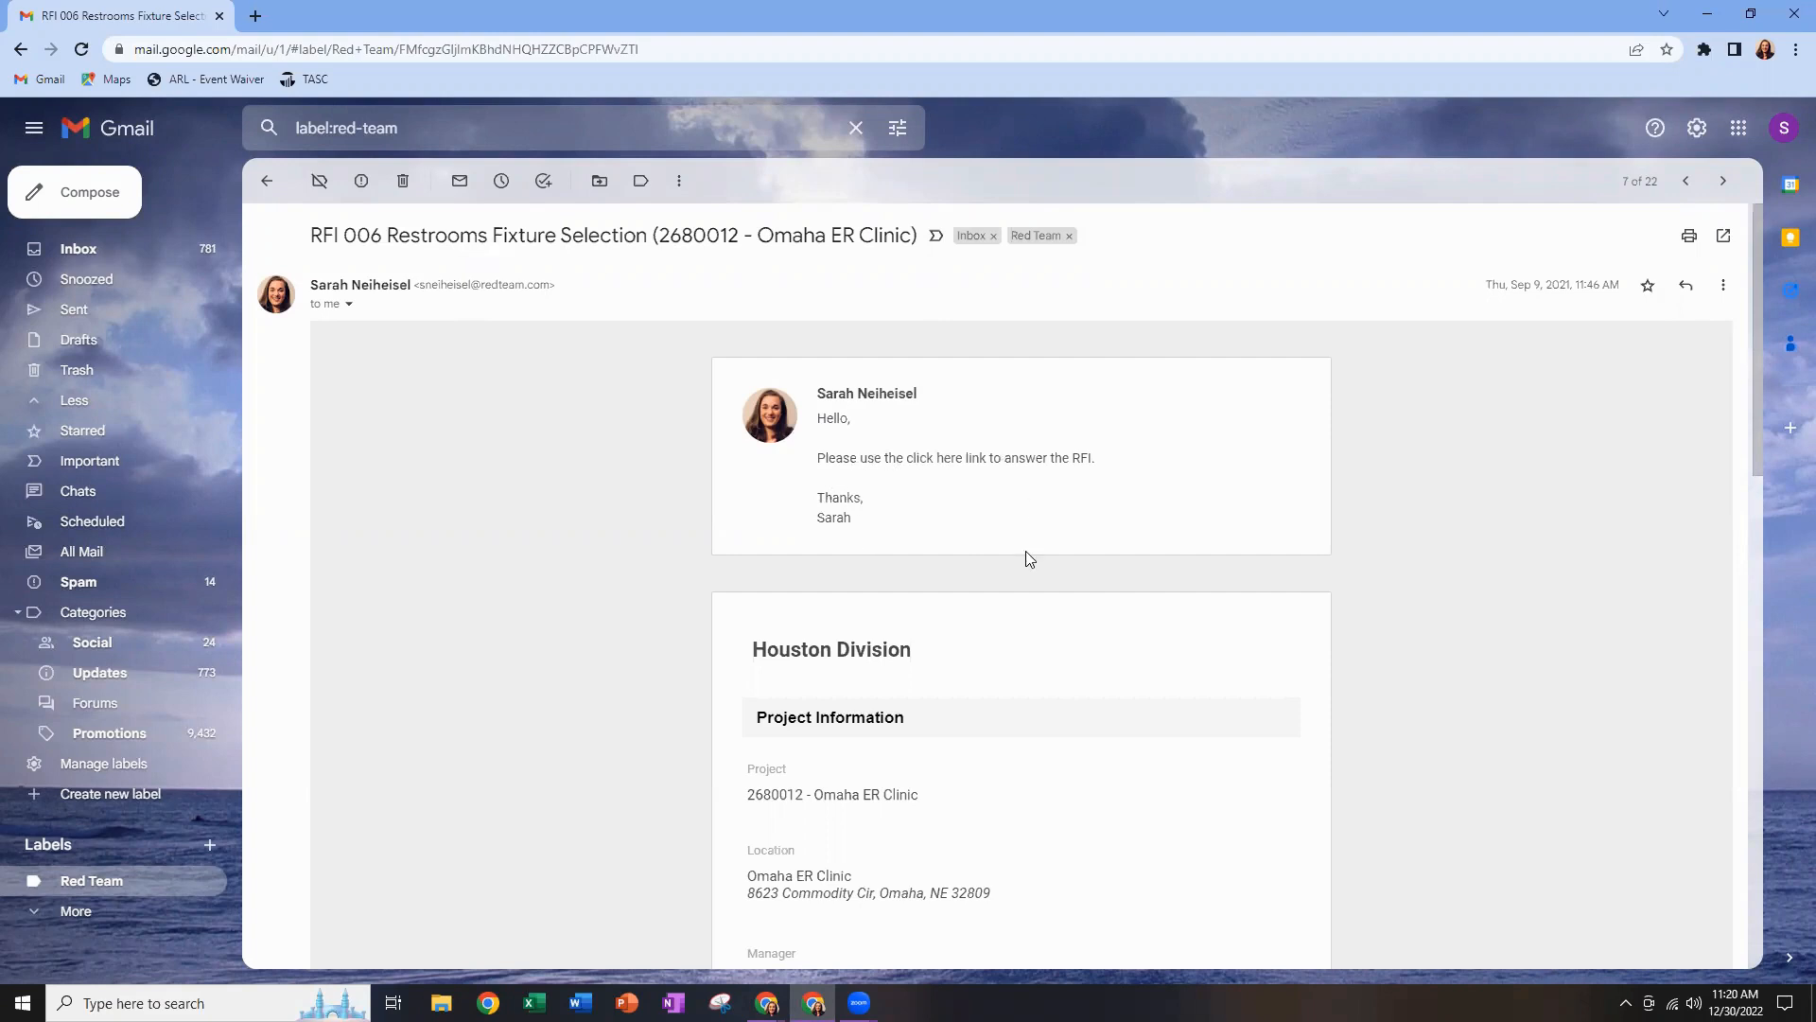
pyautogui.scroll(-4, 1026, 552)
pyautogui.scroll(-4, 1026, 556)
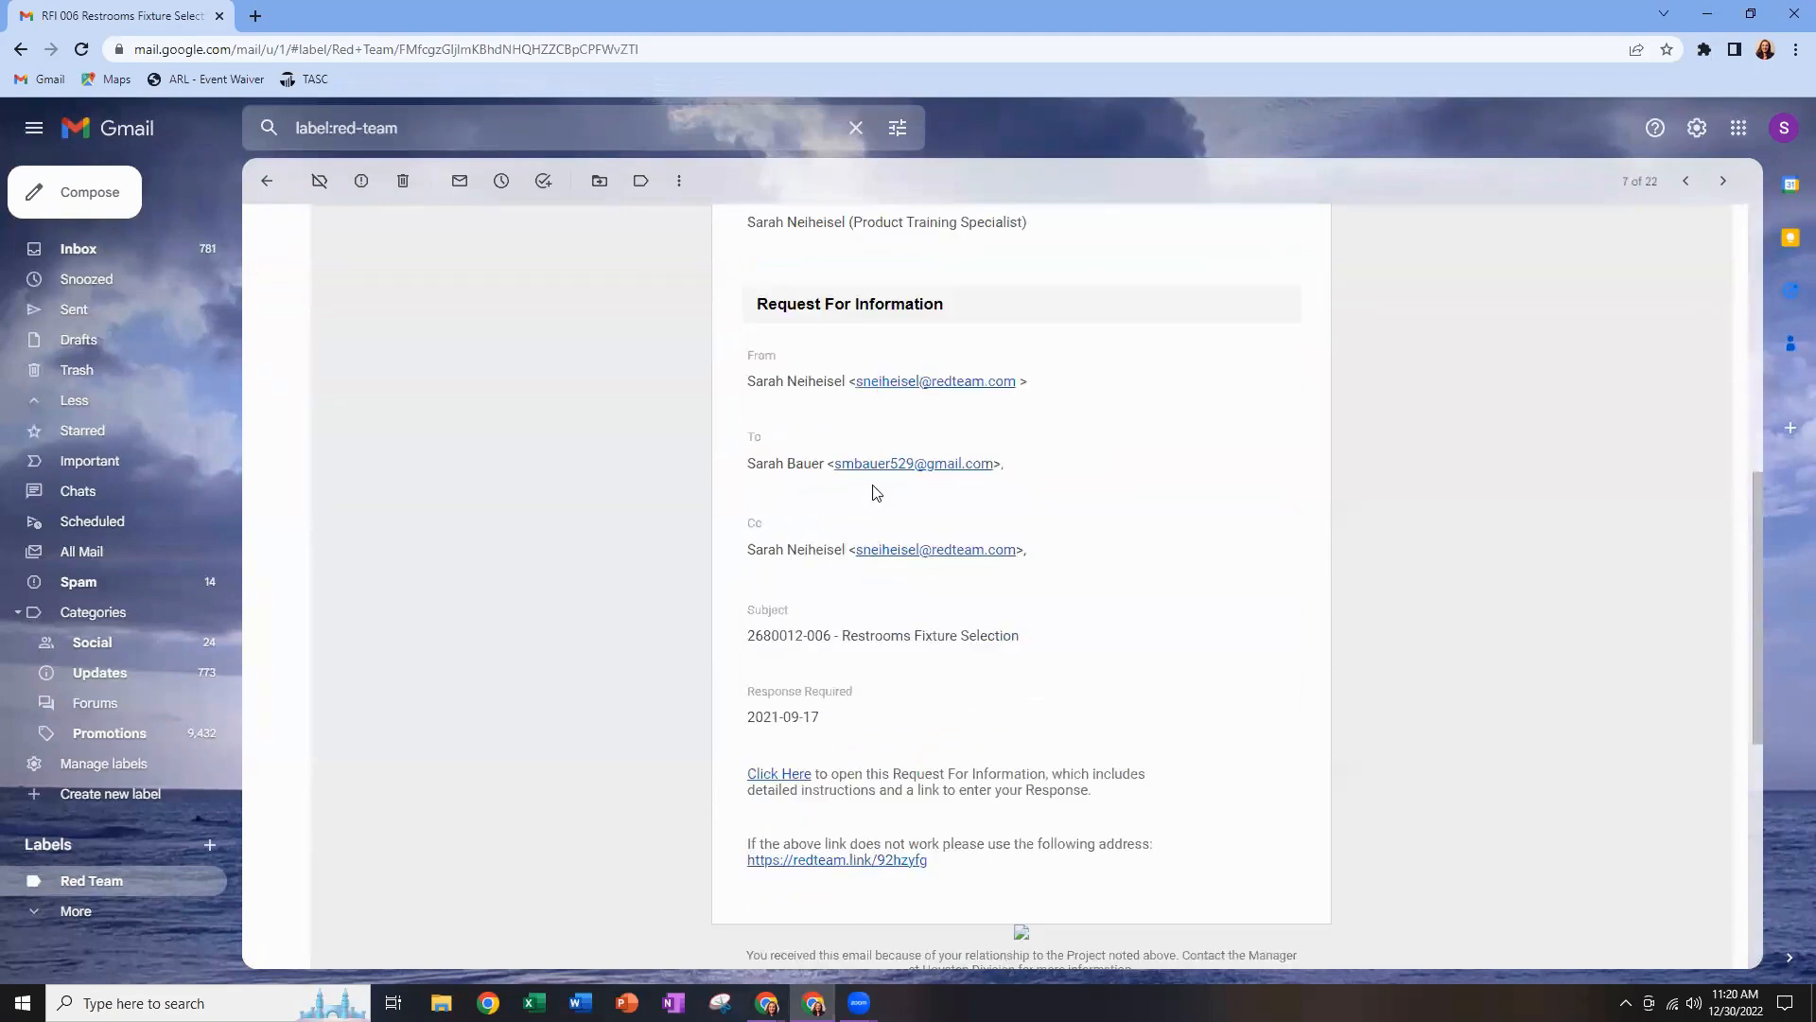
pyautogui.scroll(-1, 950, 697)
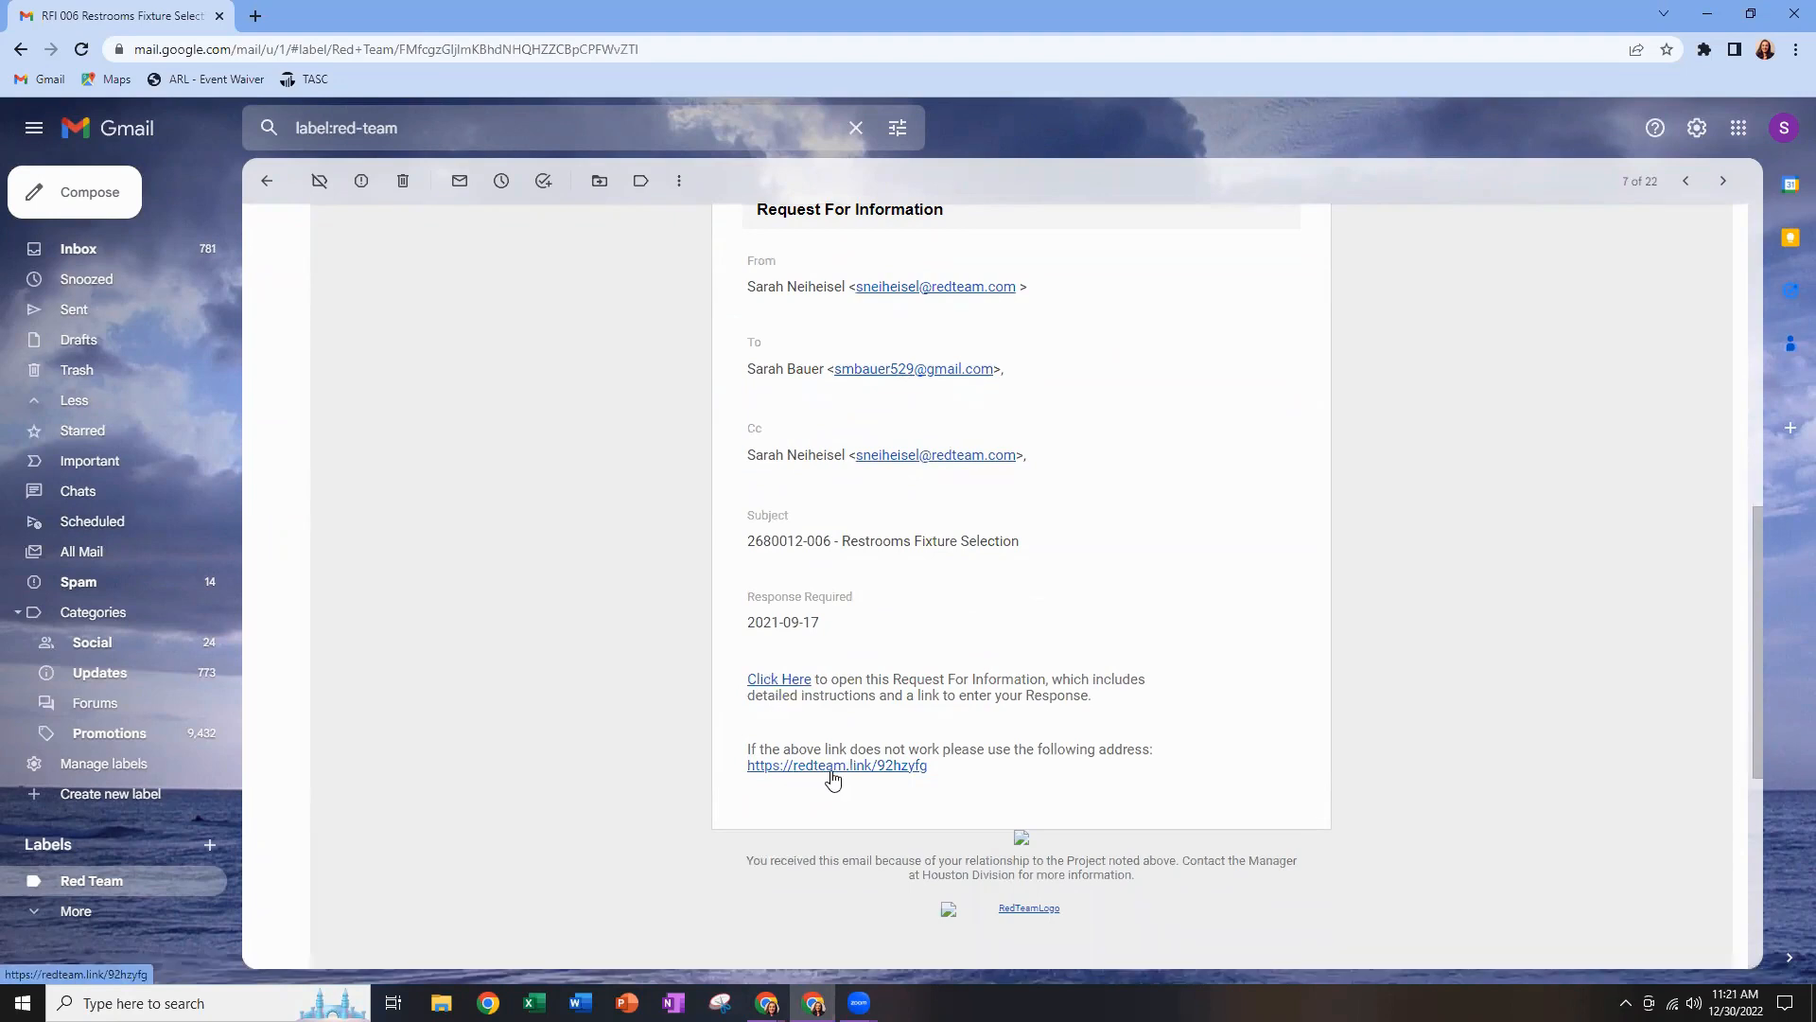
# Return to the Kitchen Tile Information RFI document and review its photos, question, suggestion, collaborators, comment field and comment attachment options.
pyautogui.moveTo(813, 1002)
pyautogui.click(832, 938)
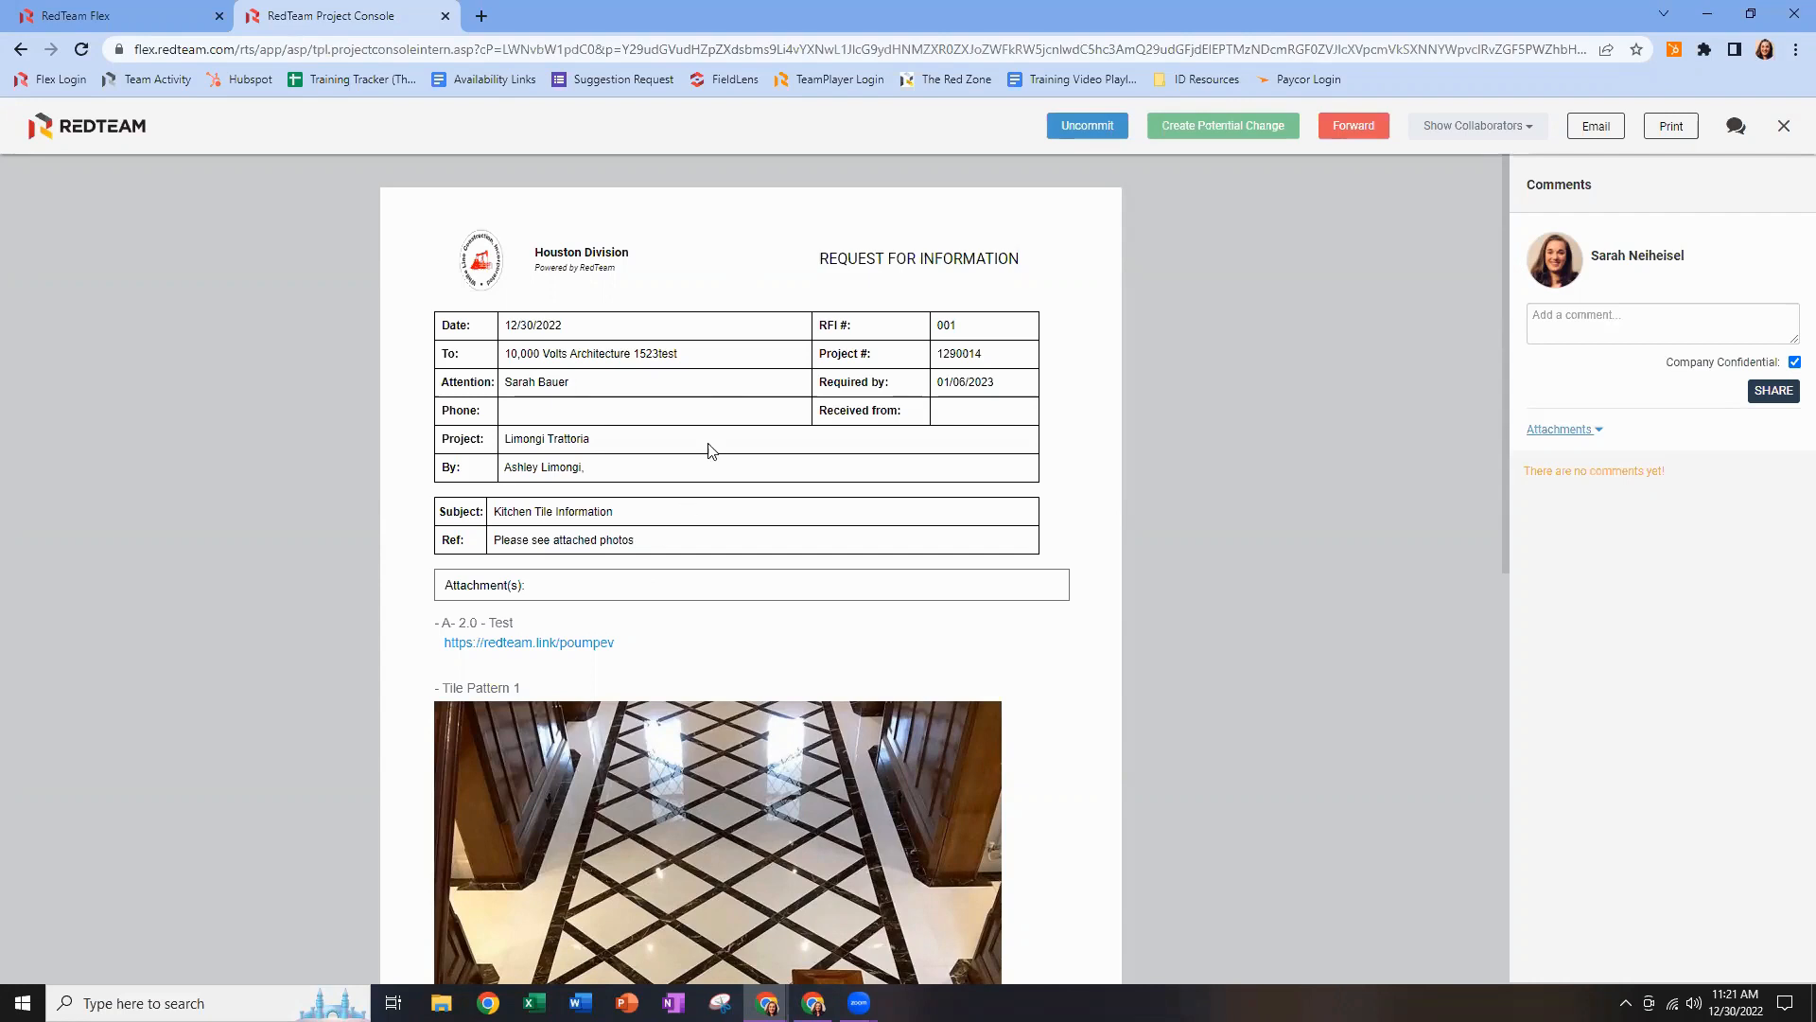
pyautogui.scroll(-3, 713, 408)
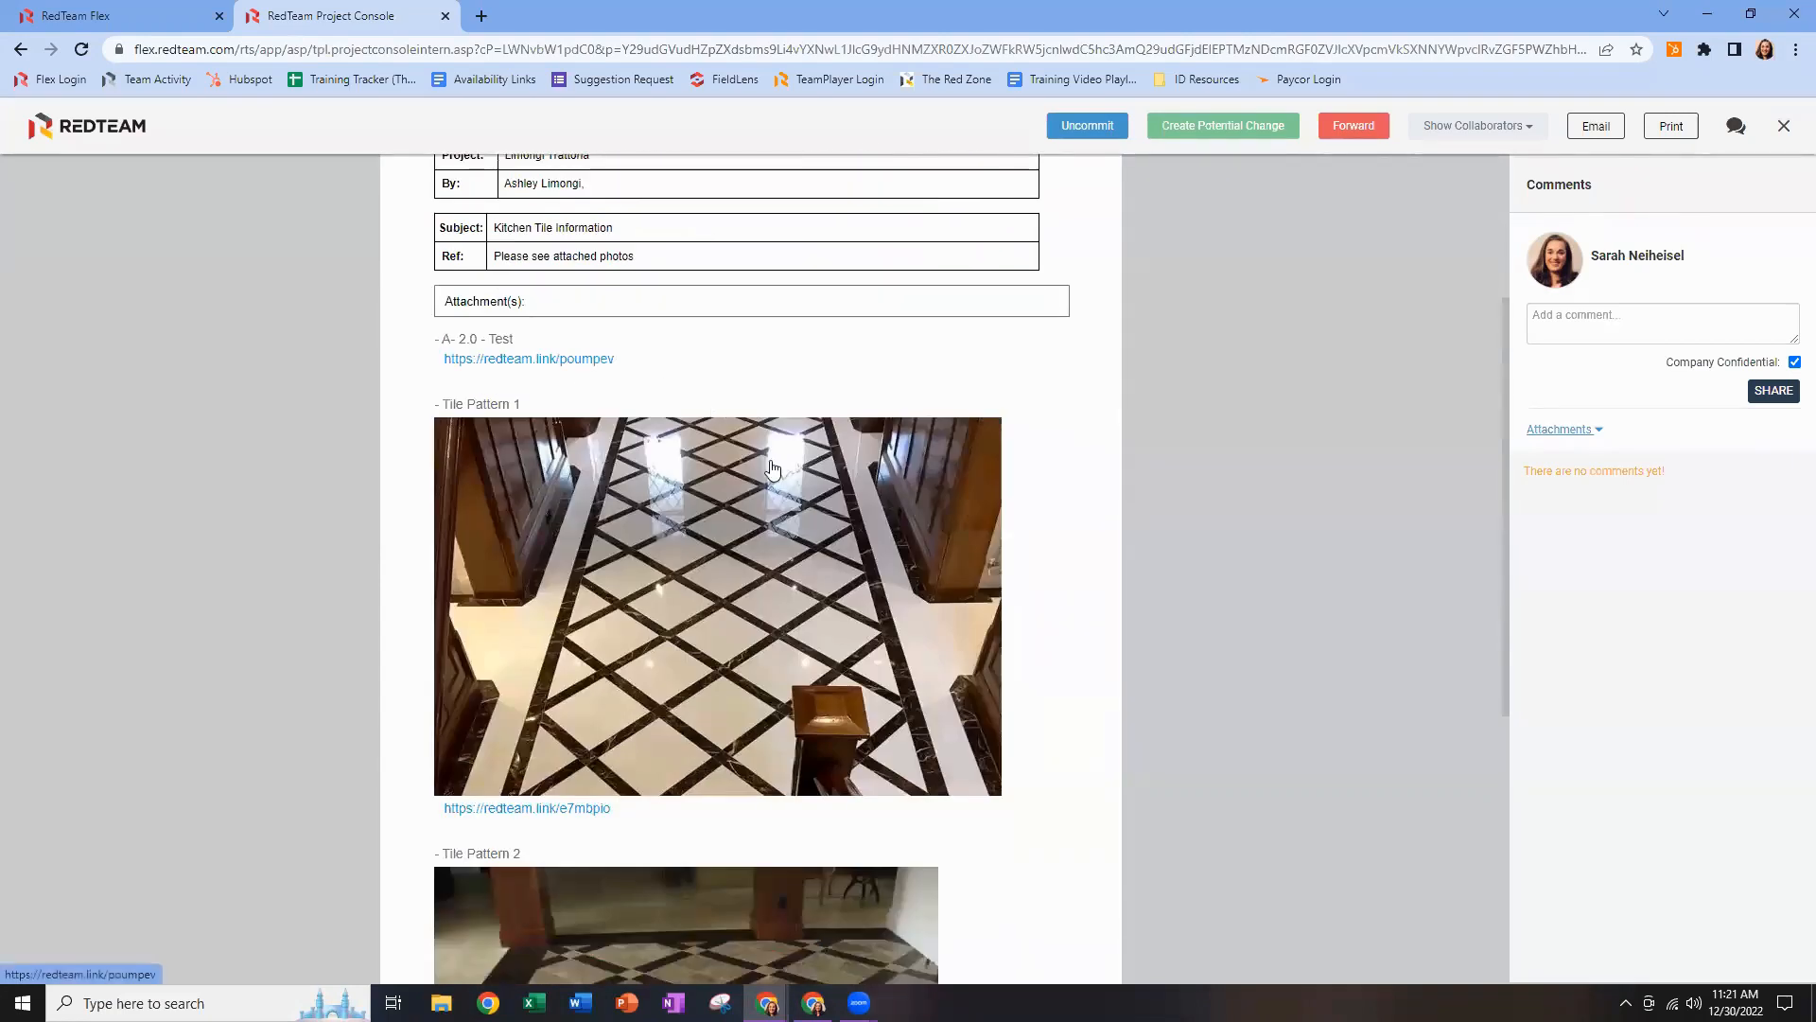
pyautogui.scroll(-5, 1040, 691)
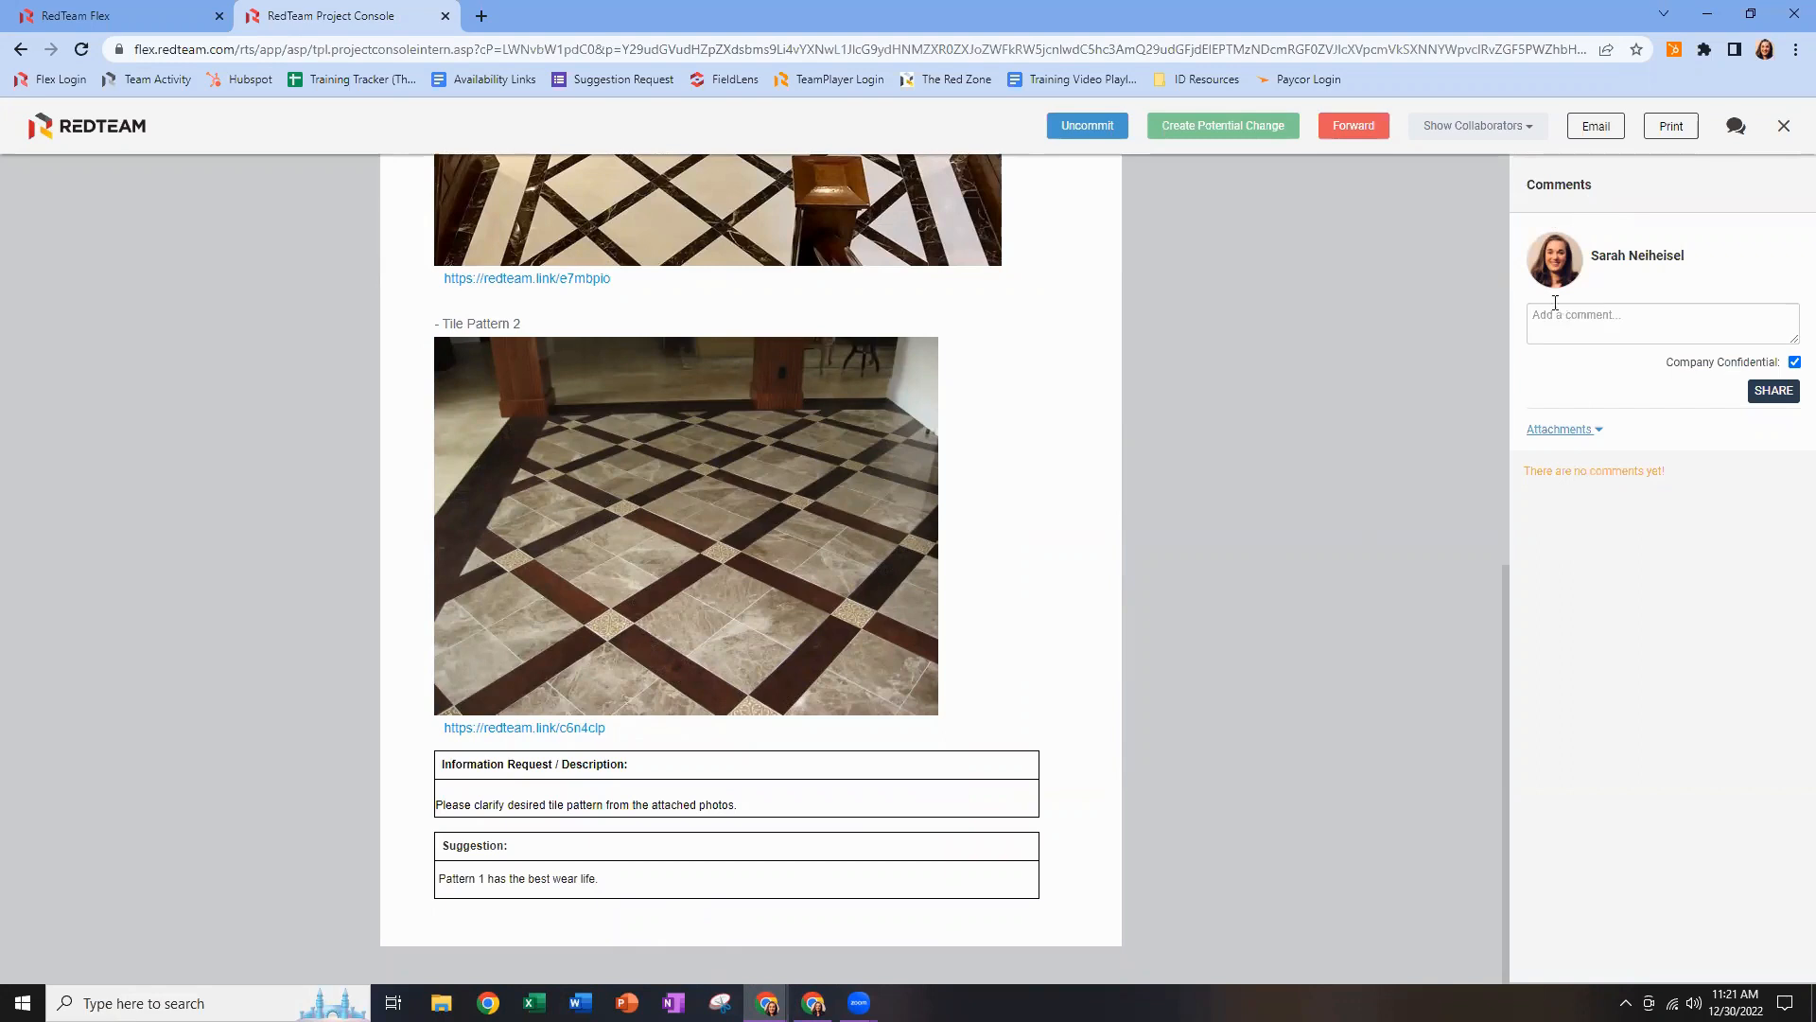
pyautogui.click(1509, 132)
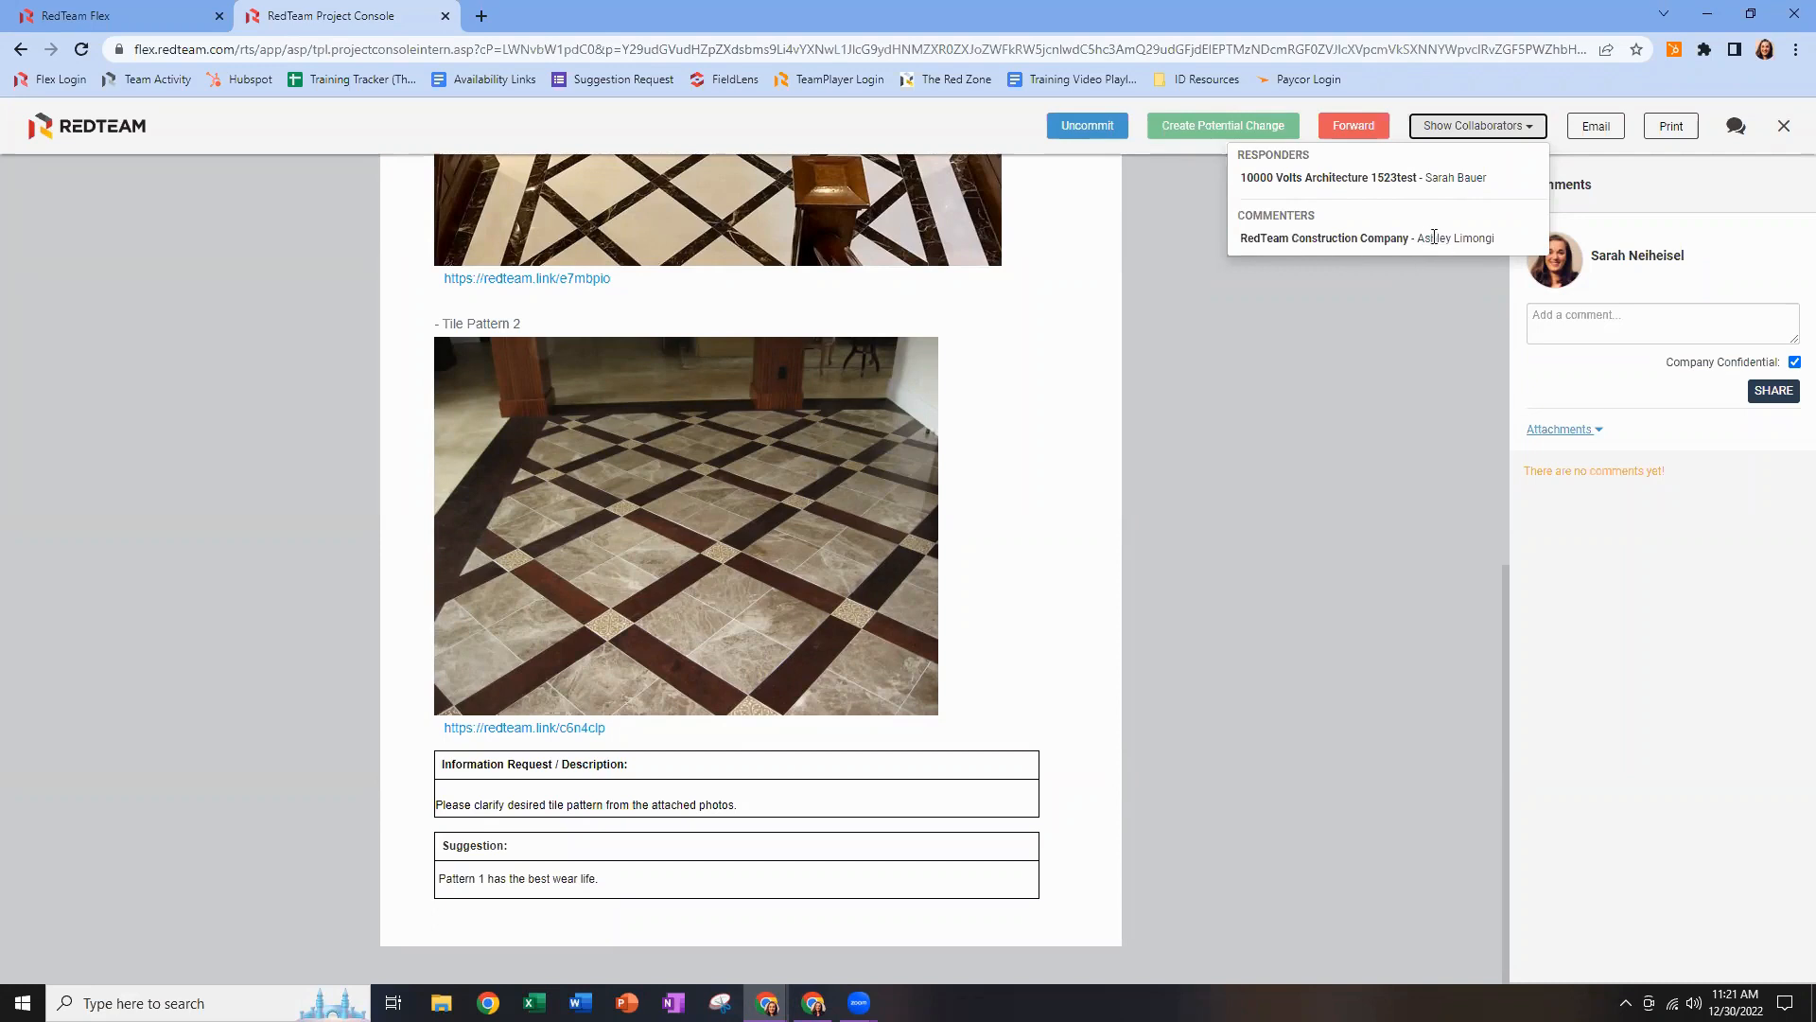
pyautogui.click(1583, 327)
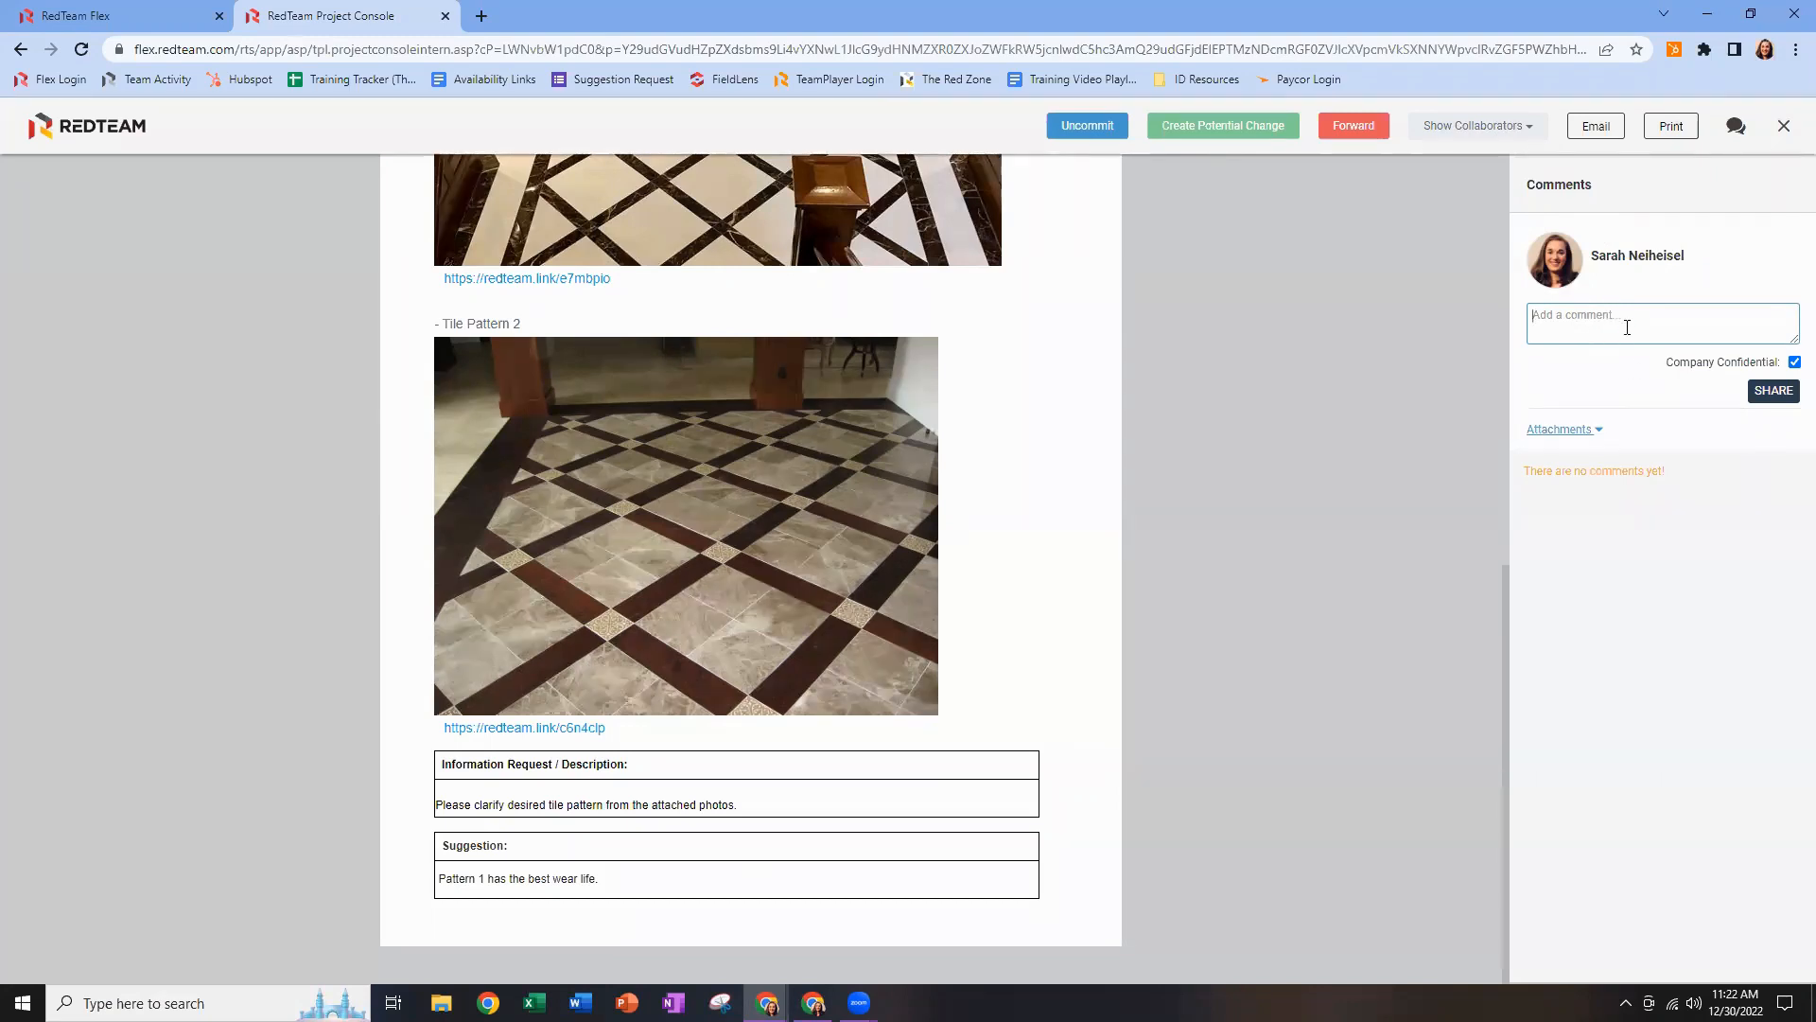
pyautogui.click(1595, 432)
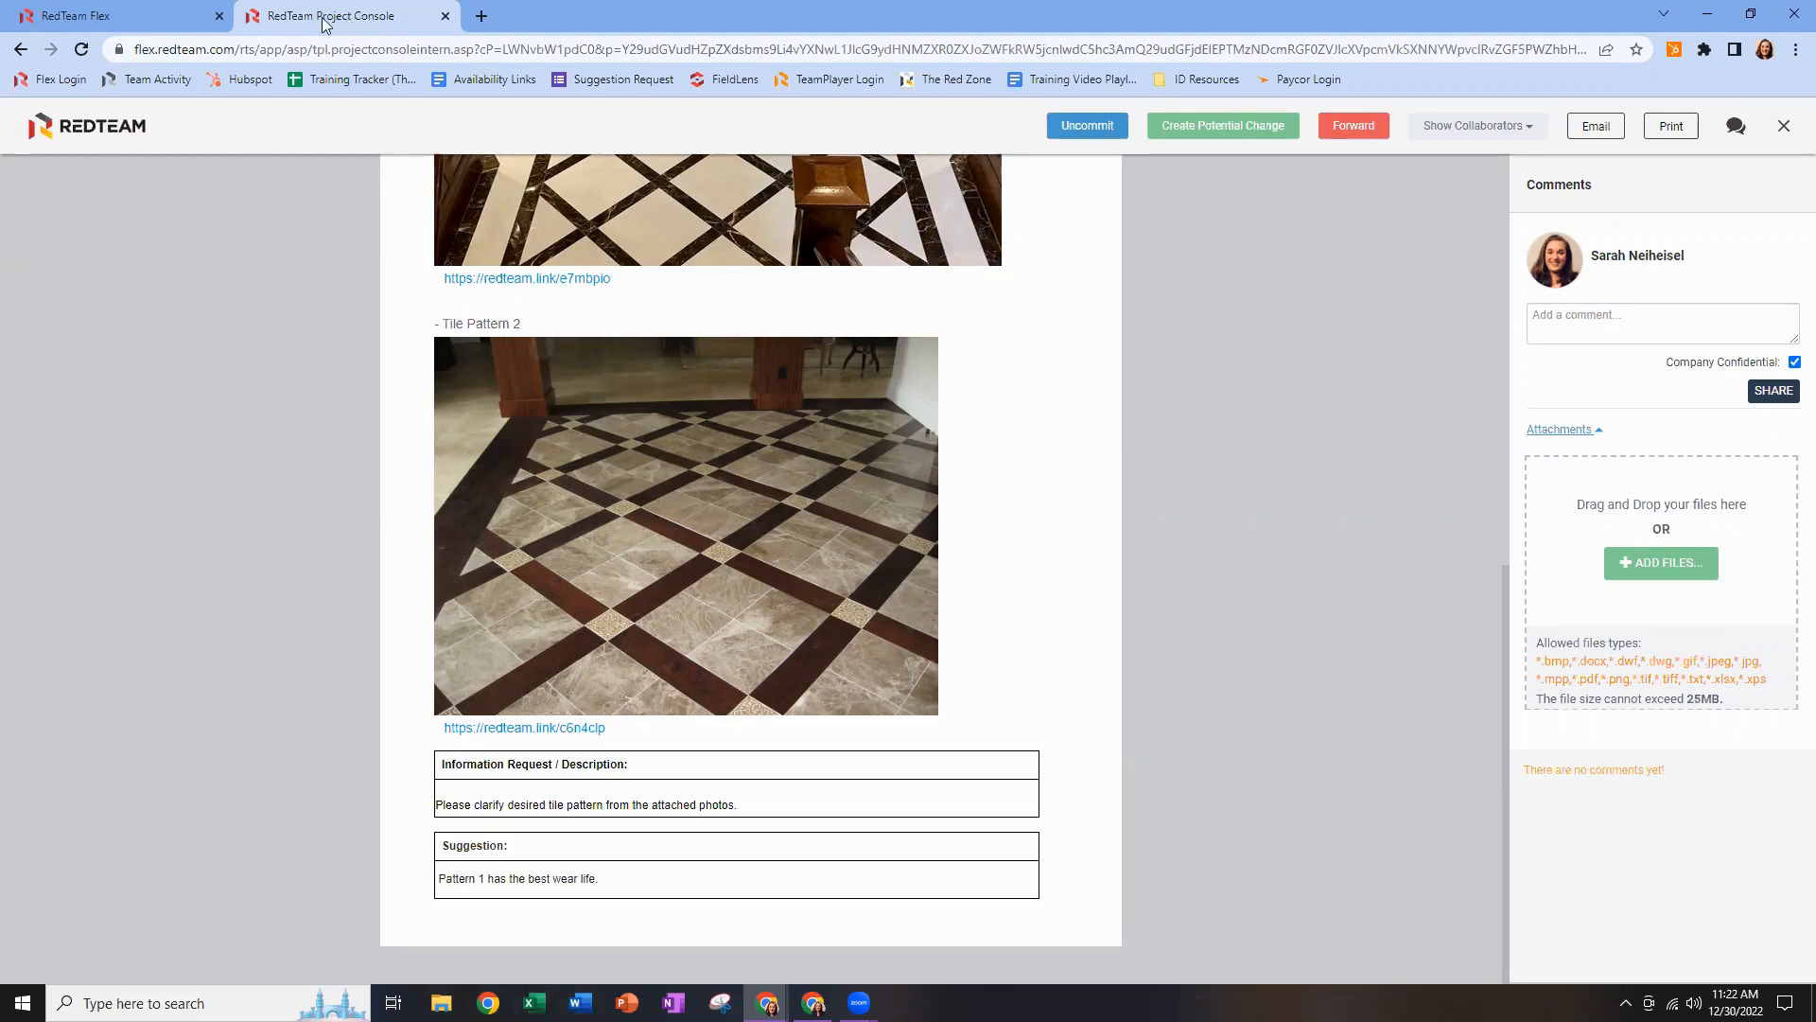
# Start answering the RFI from the project's correspondence list, with the 10000 Volt contact as responder and 12/30/2022 as the returned date.
pyautogui.click(185, 23)
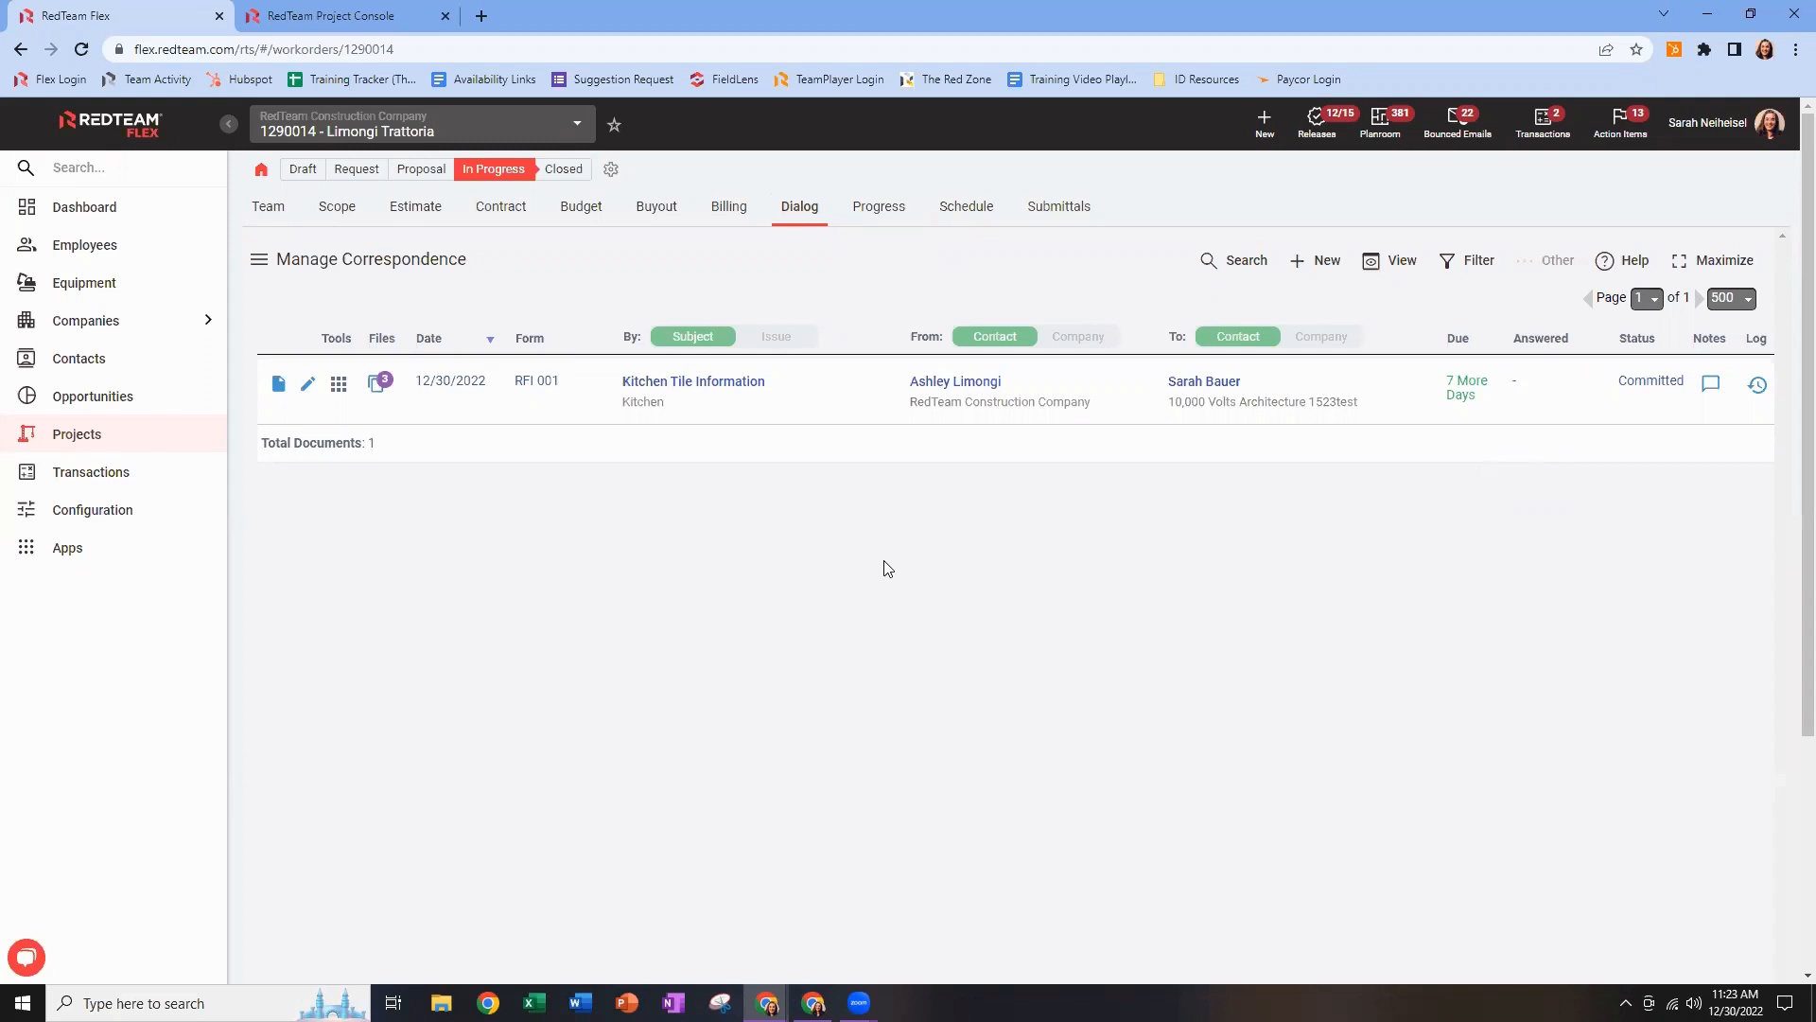
pyautogui.click(339, 398)
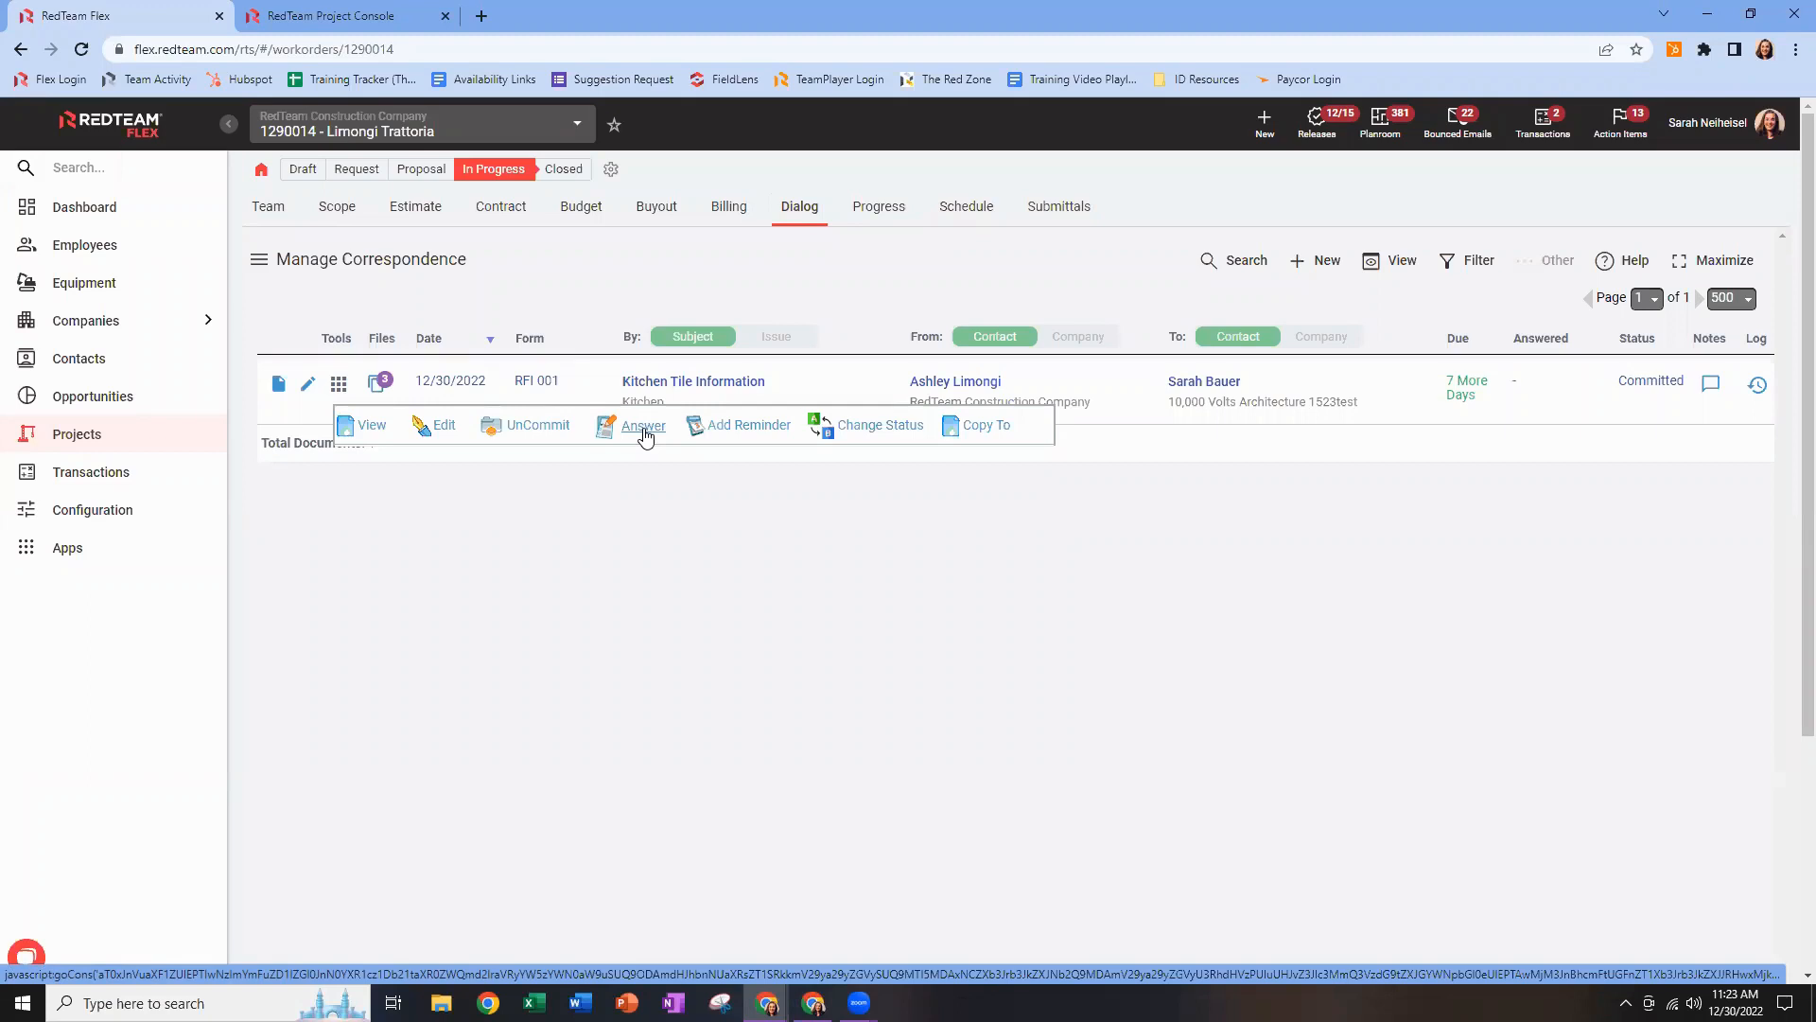
pyautogui.click(643, 427)
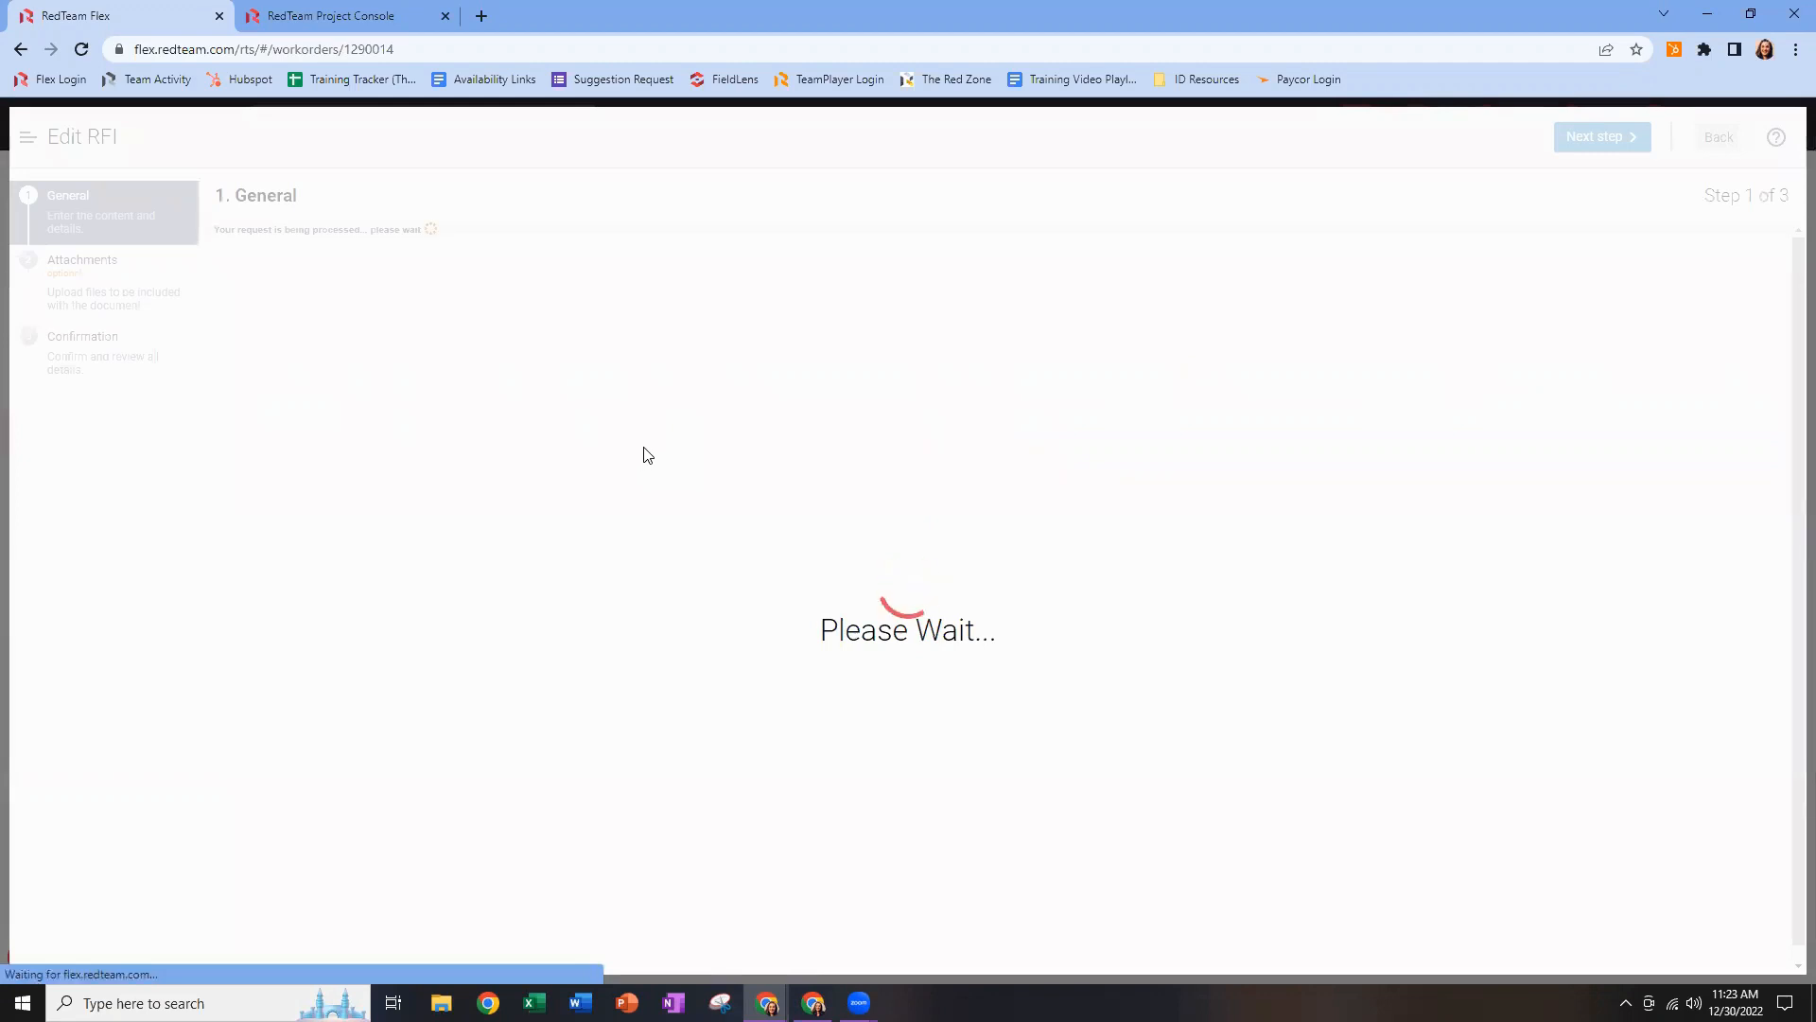
pyautogui.scroll(-7, 730, 523)
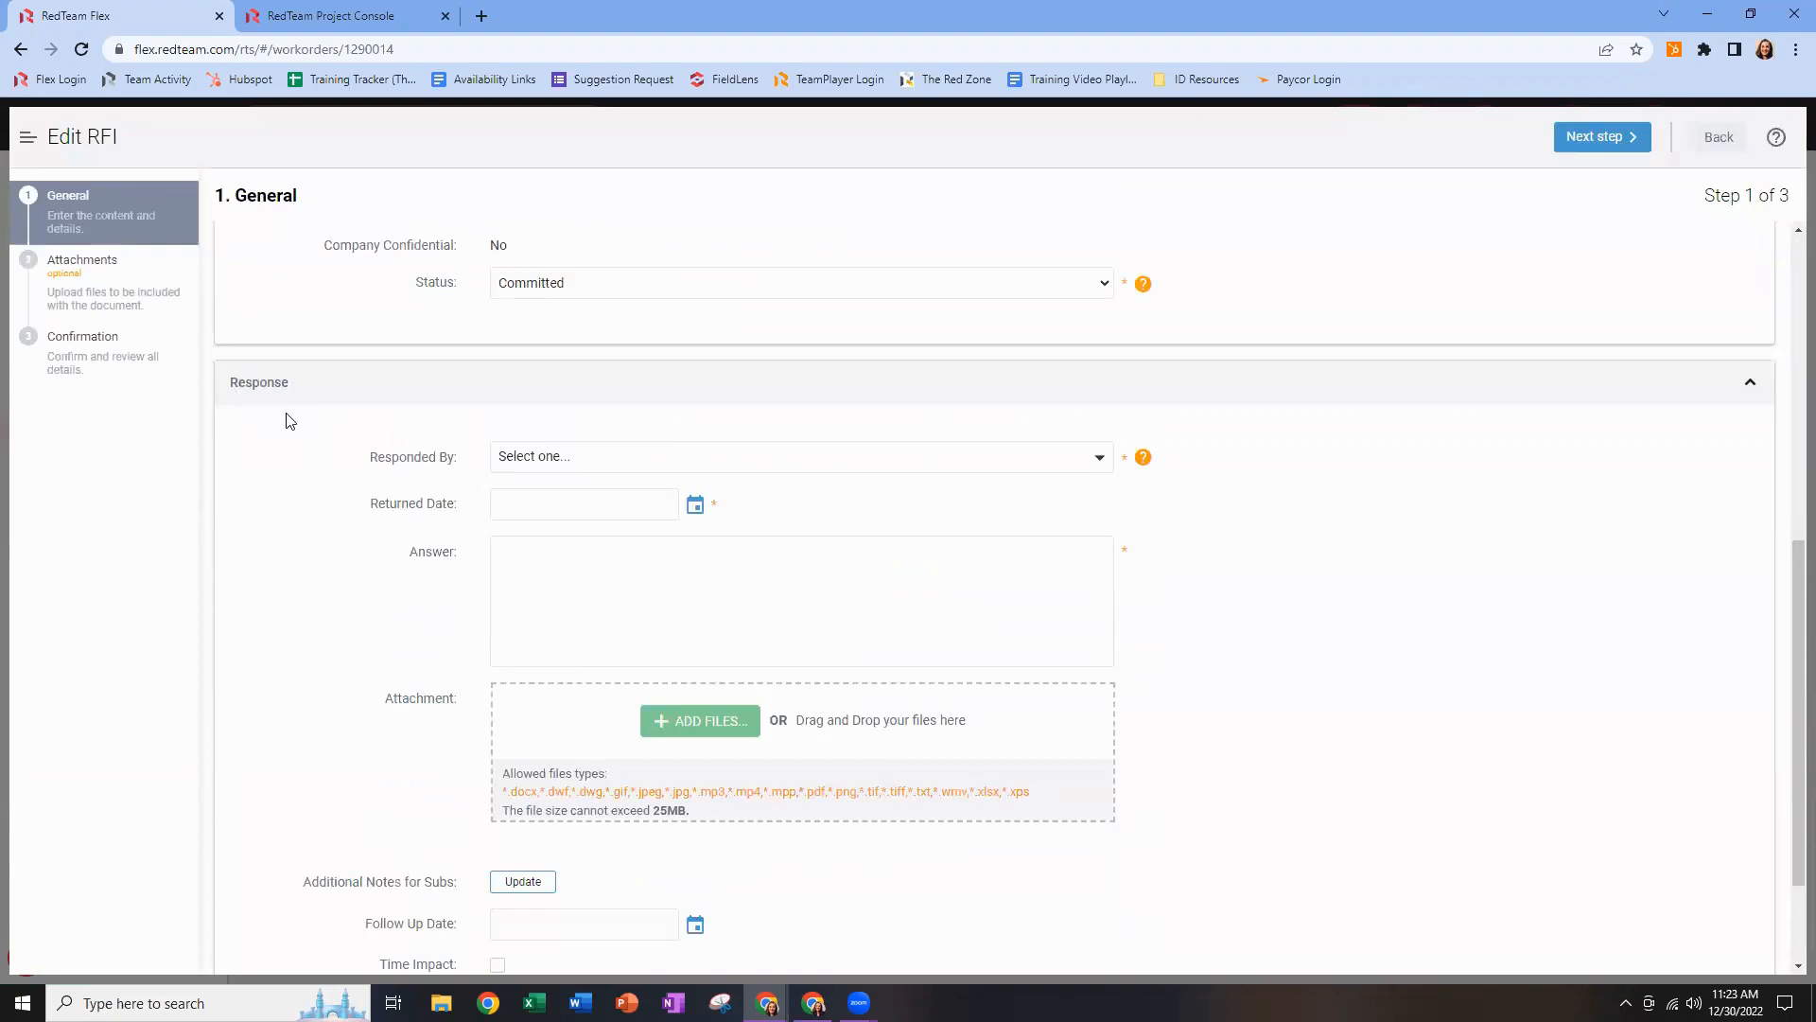
pyautogui.click(1108, 459)
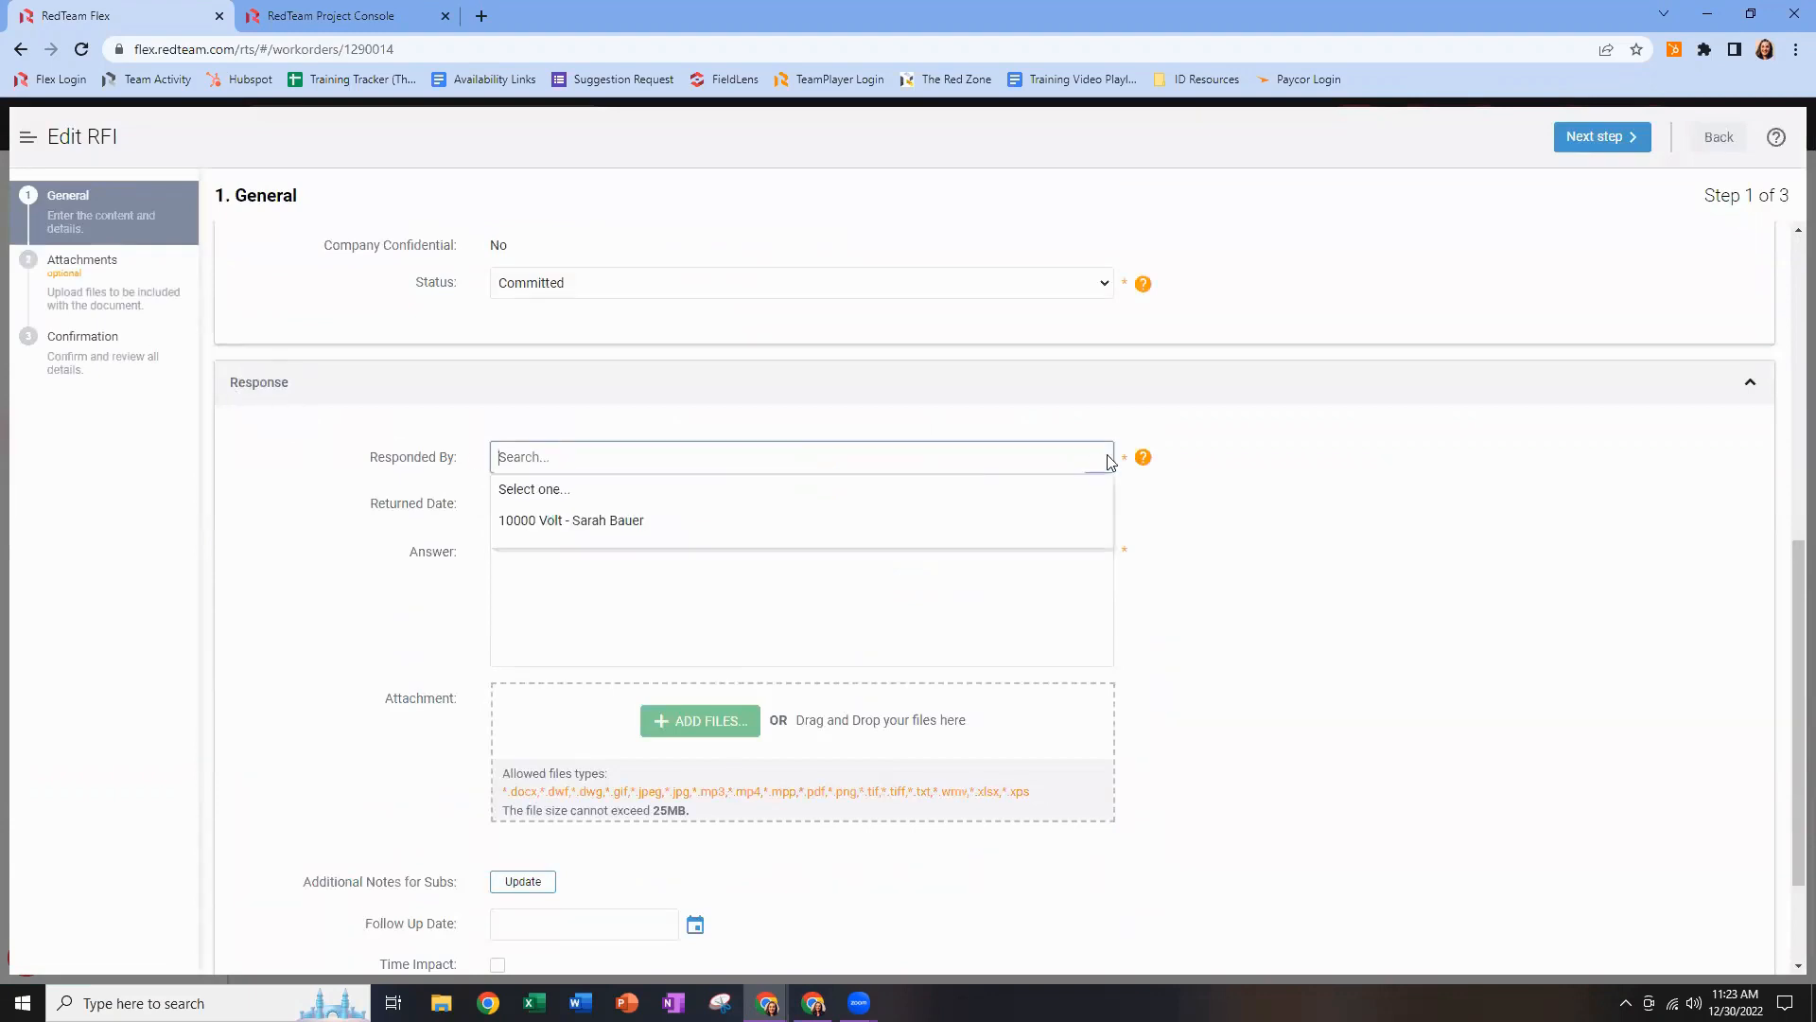
pyautogui.click(651, 524)
pyautogui.click(694, 508)
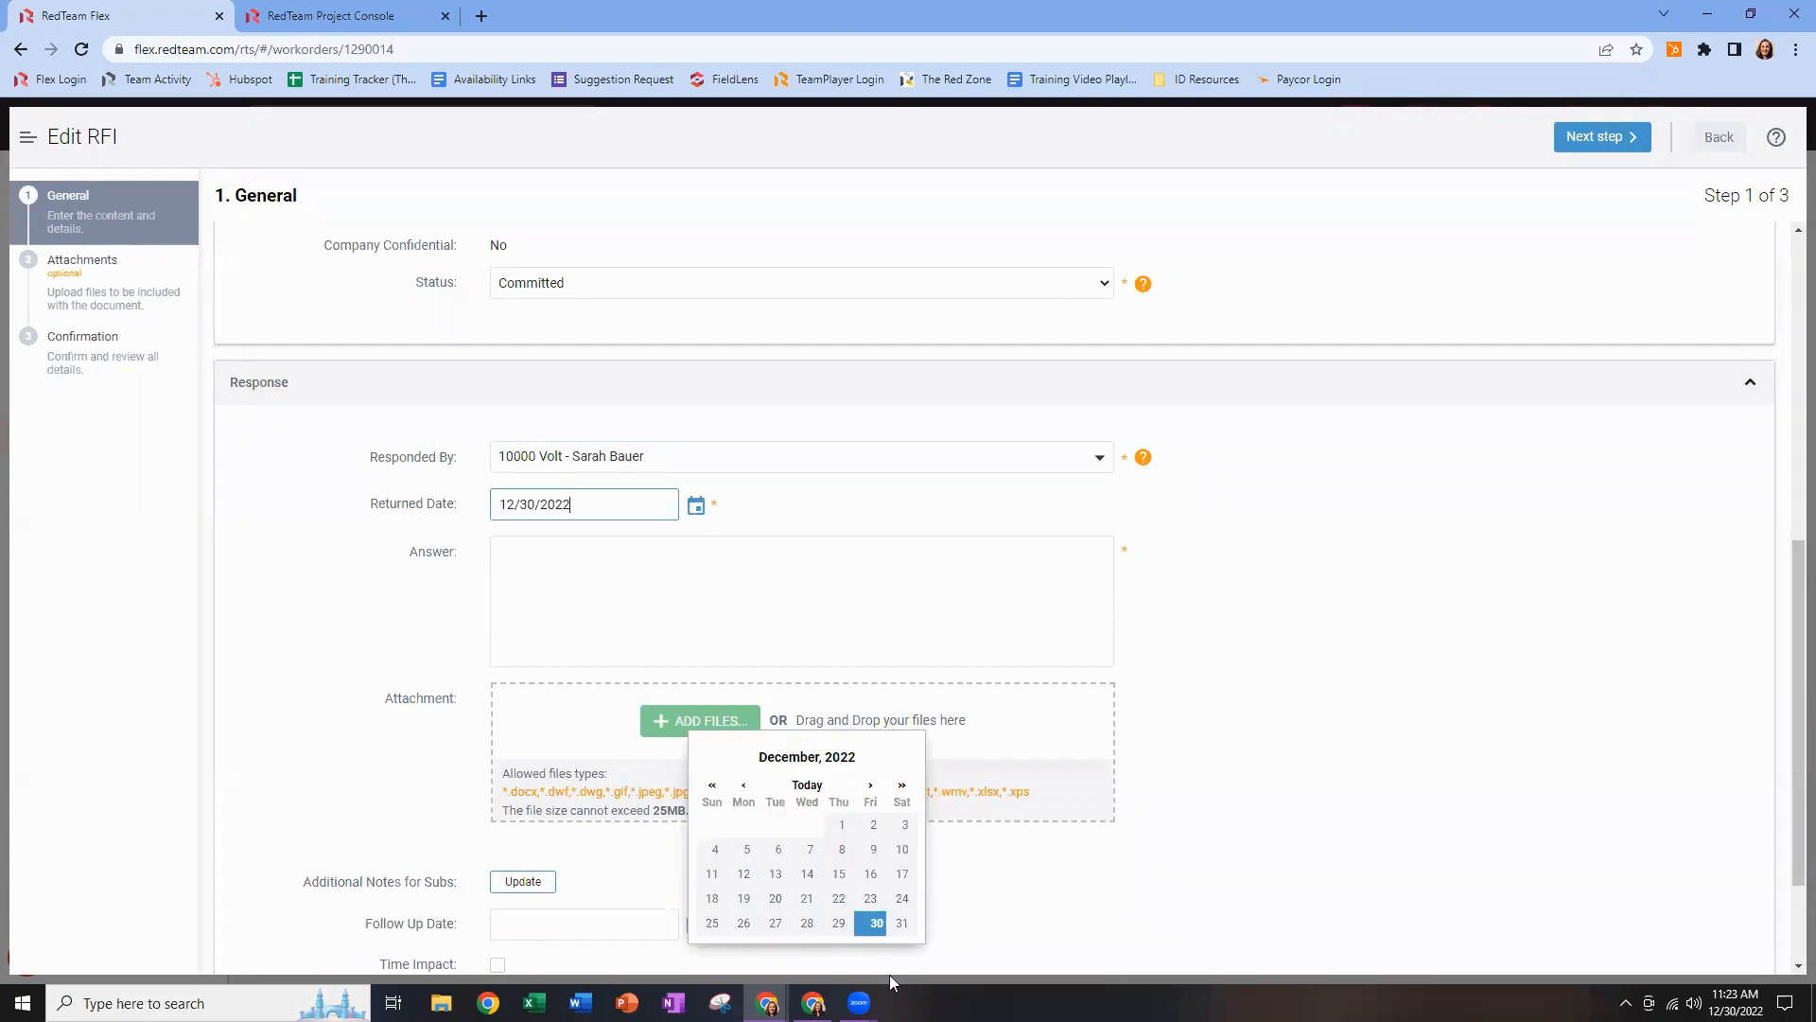
pyautogui.click(871, 921)
# Enter "They would prefer tile pattern 1" as the RFI's answer and check the remaining response fields, leaving them unset.
pyautogui.click(658, 604)
pyautogui.write('They would pre')
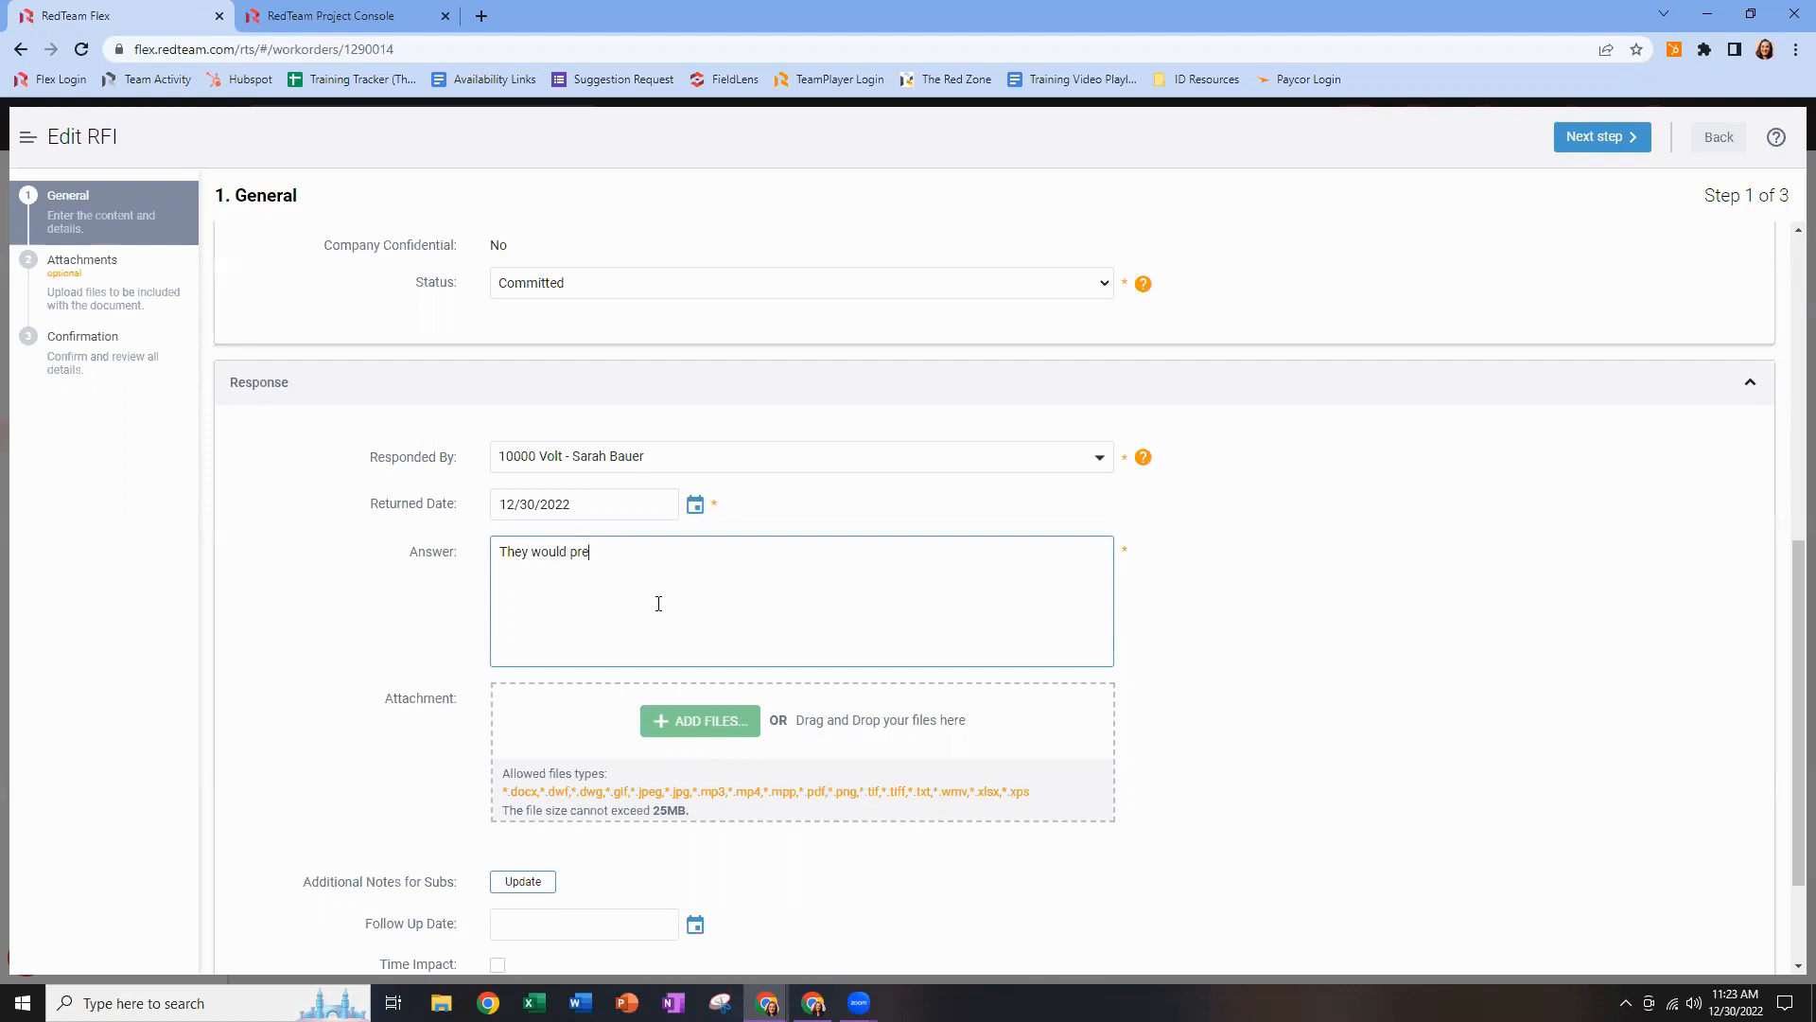
pyautogui.write('fer tile pattern 1')
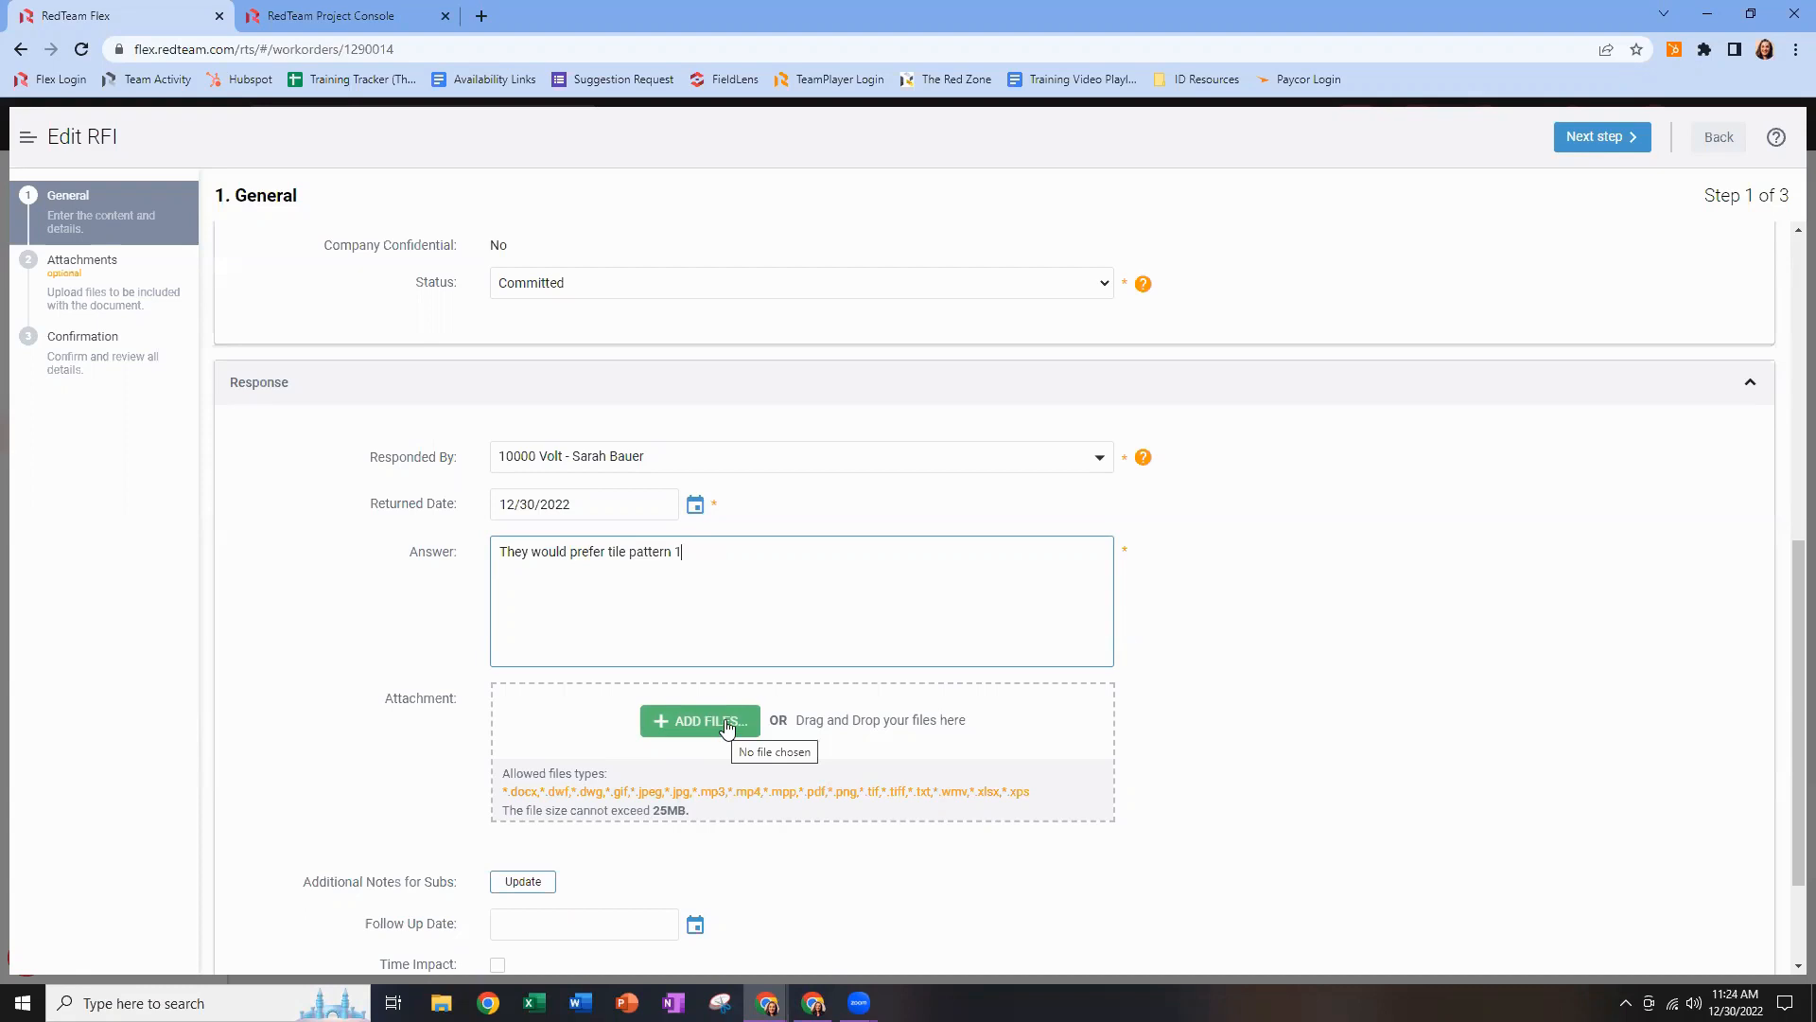
pyautogui.scroll(-2, 700, 785)
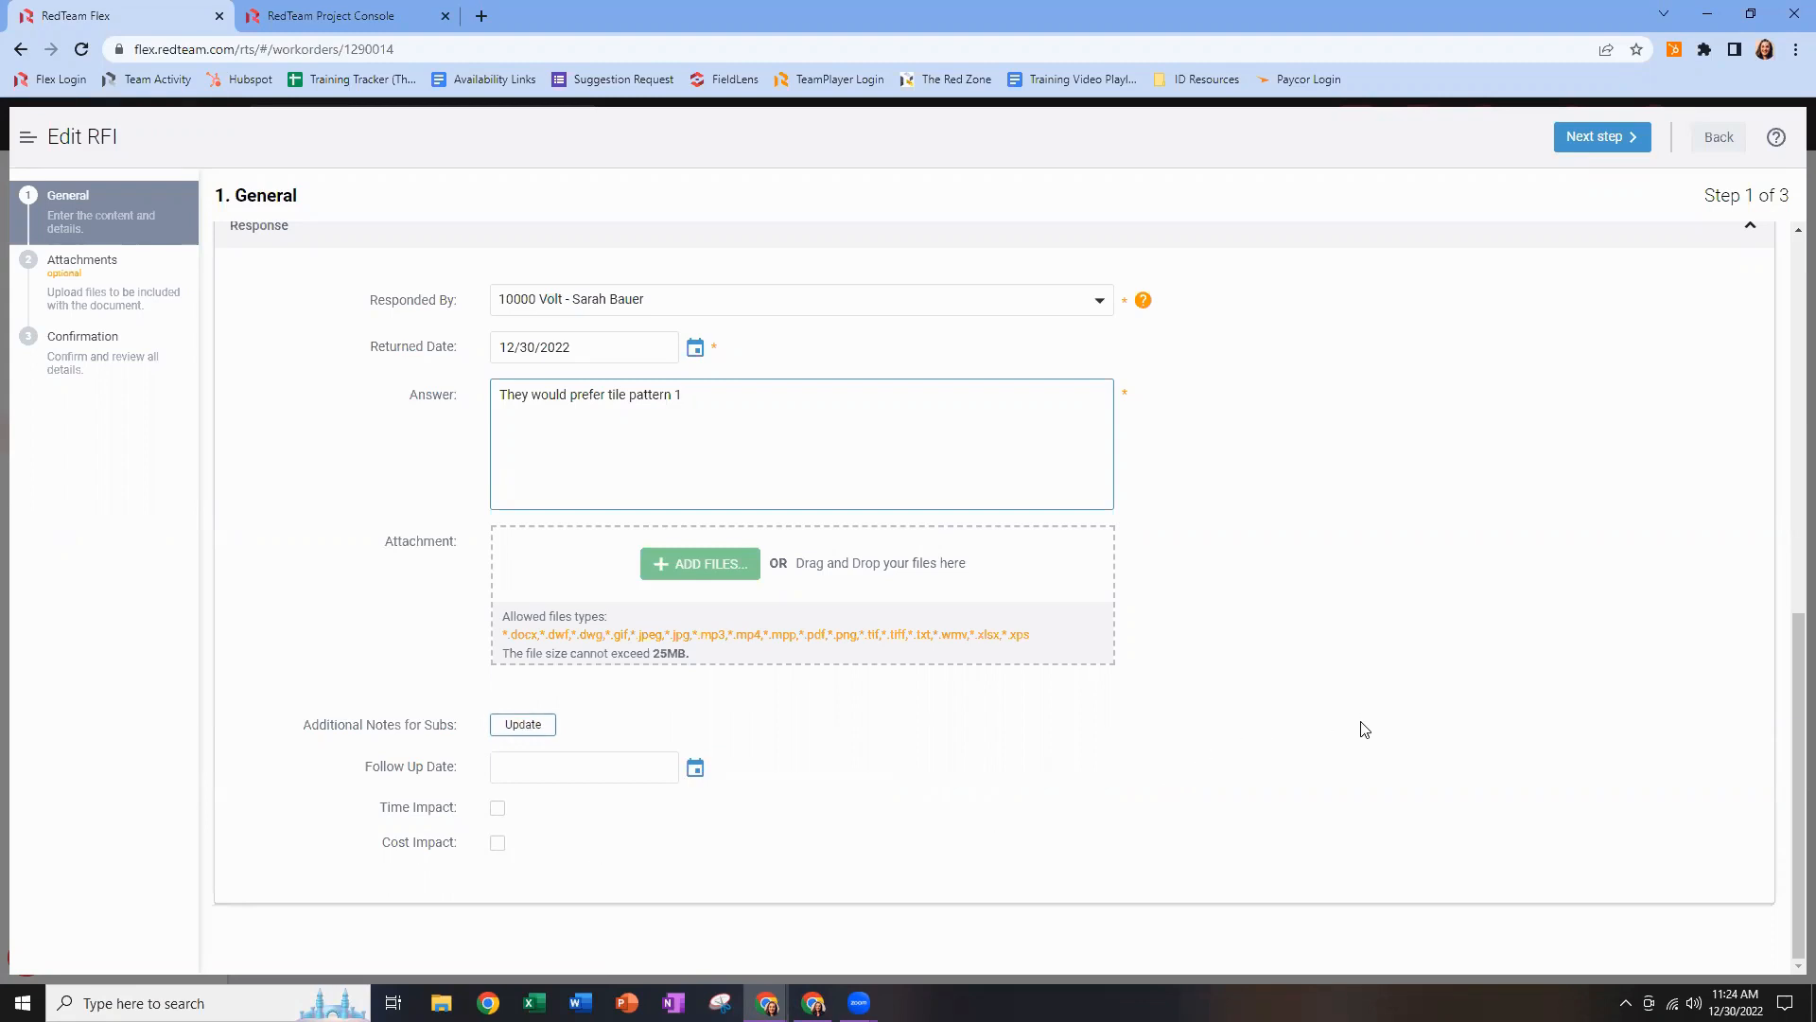
pyautogui.scroll(1, 1365, 731)
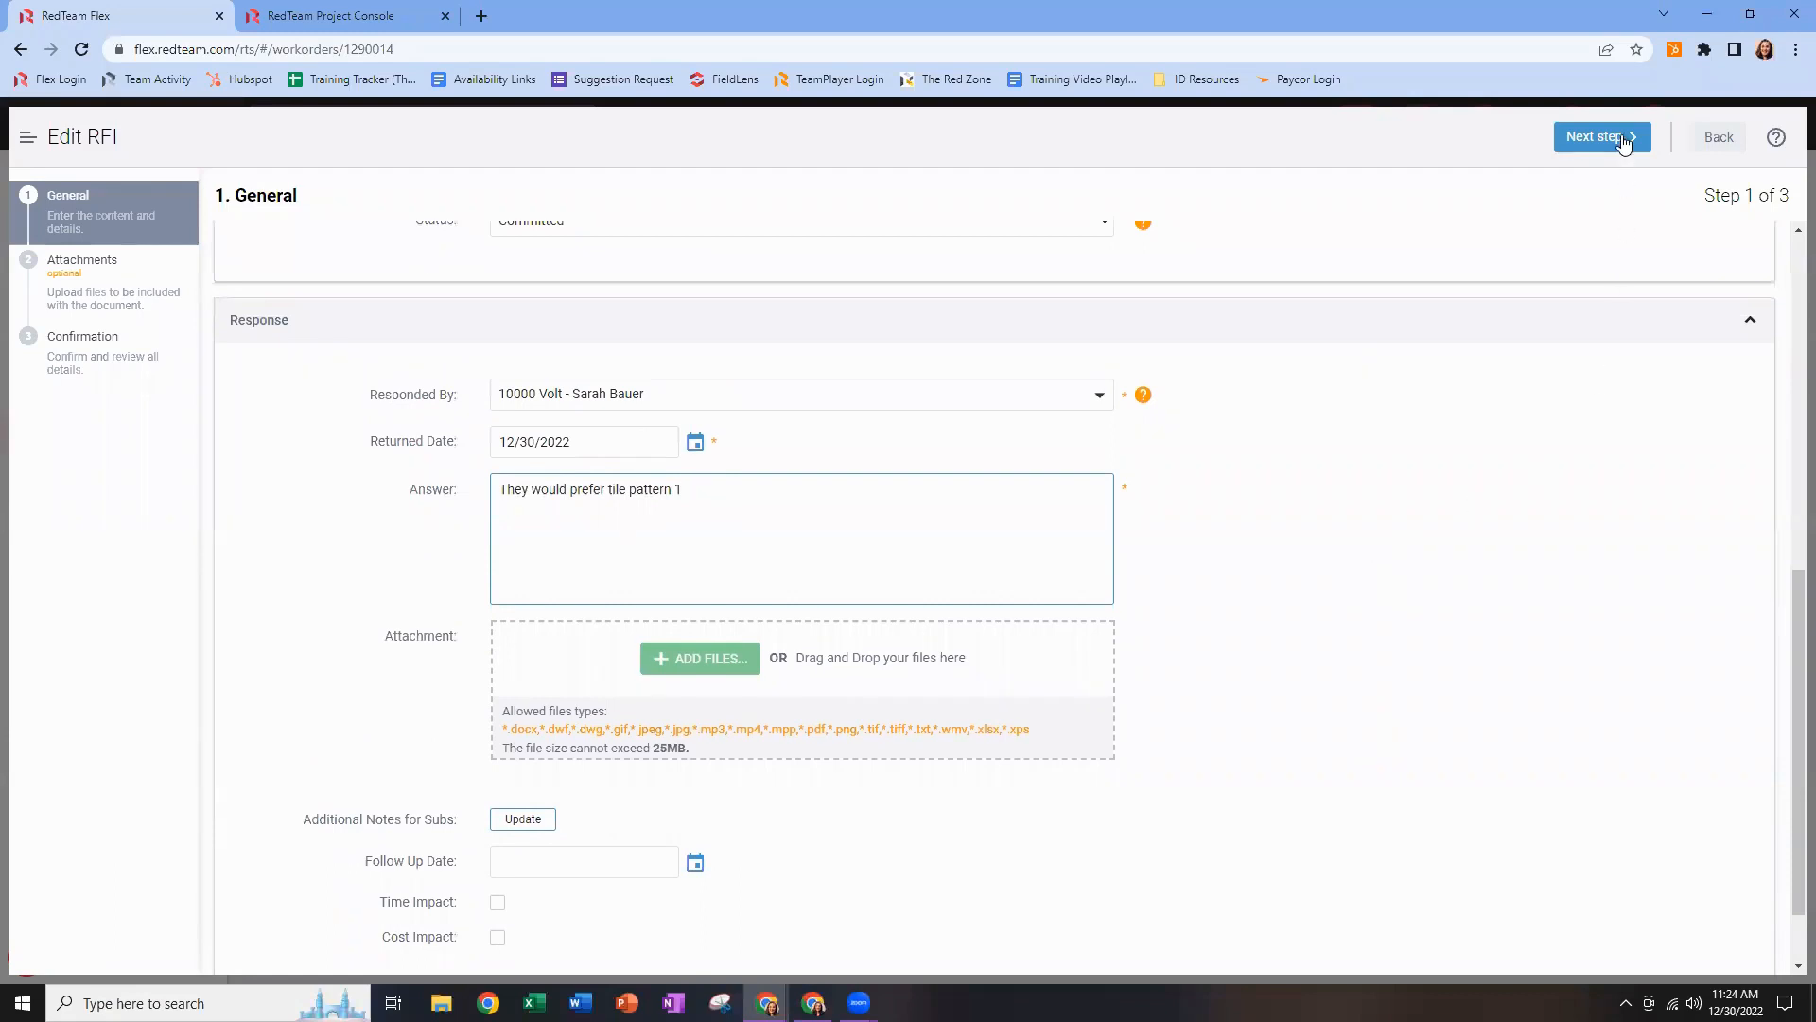
# Save the RFI response without notifying the collaborators, proceed to the attachments and return to the correspondence list.
pyautogui.click(1622, 149)
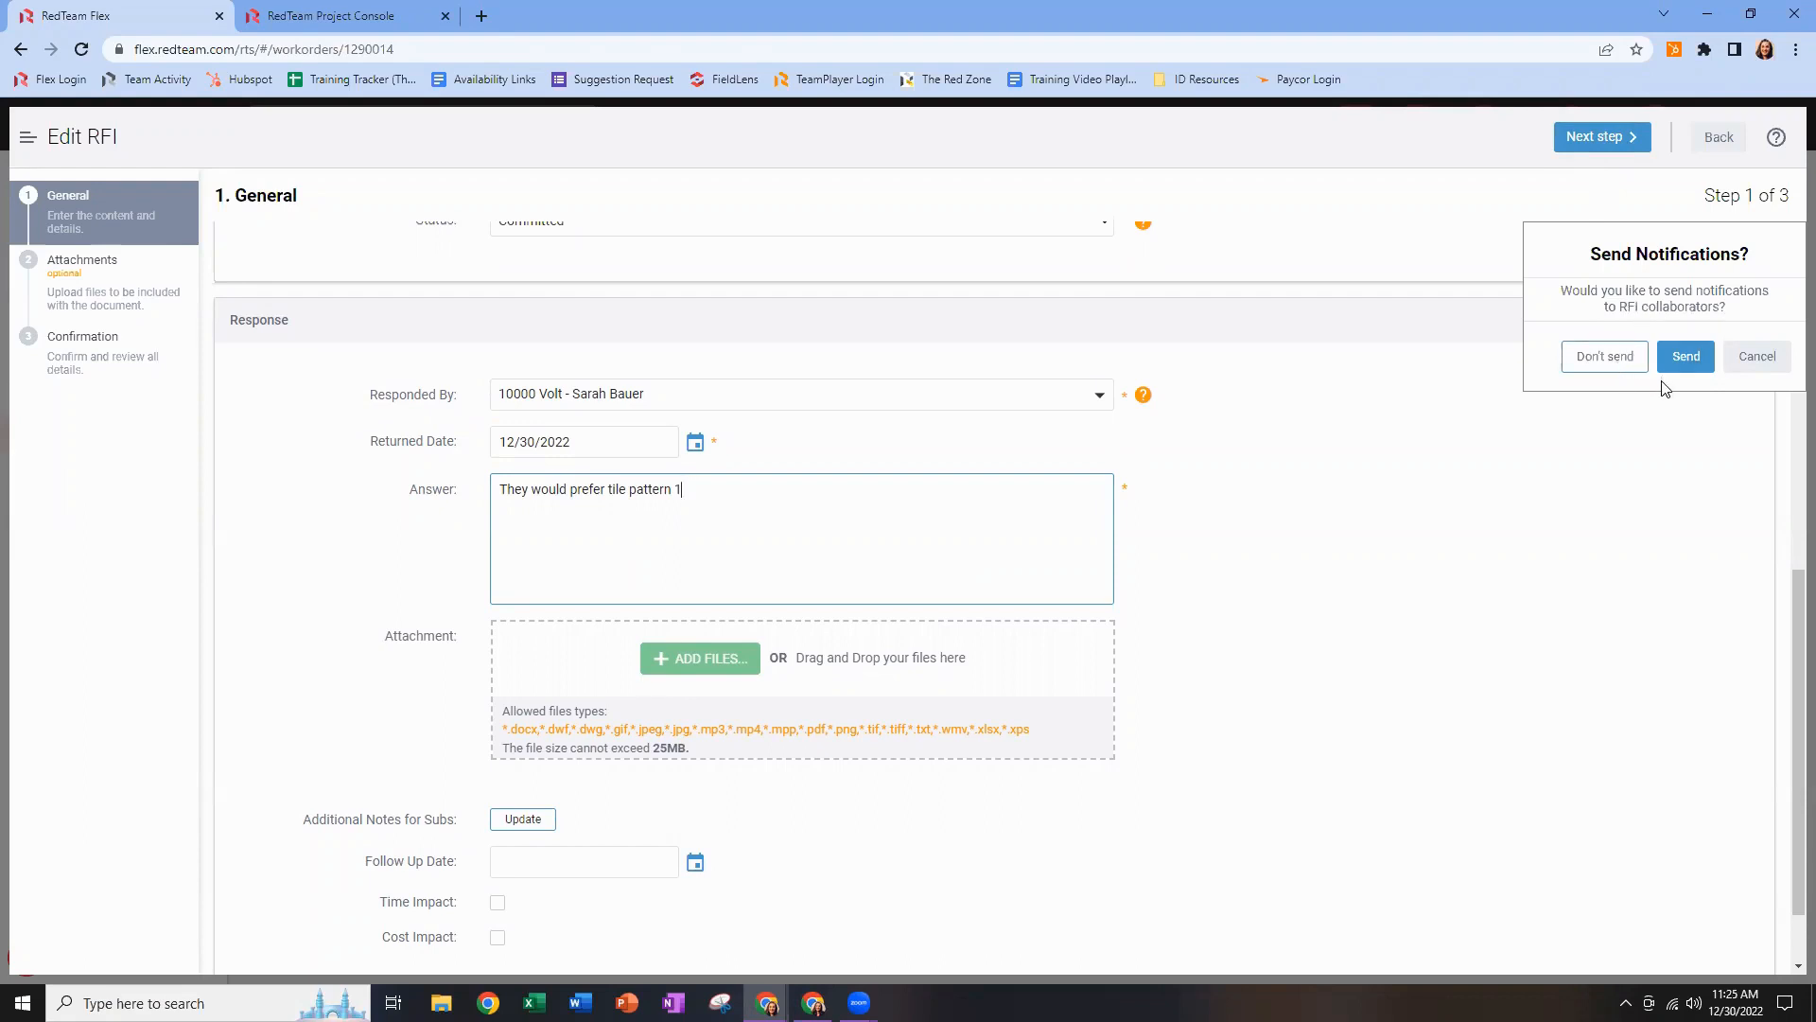
pyautogui.click(1616, 364)
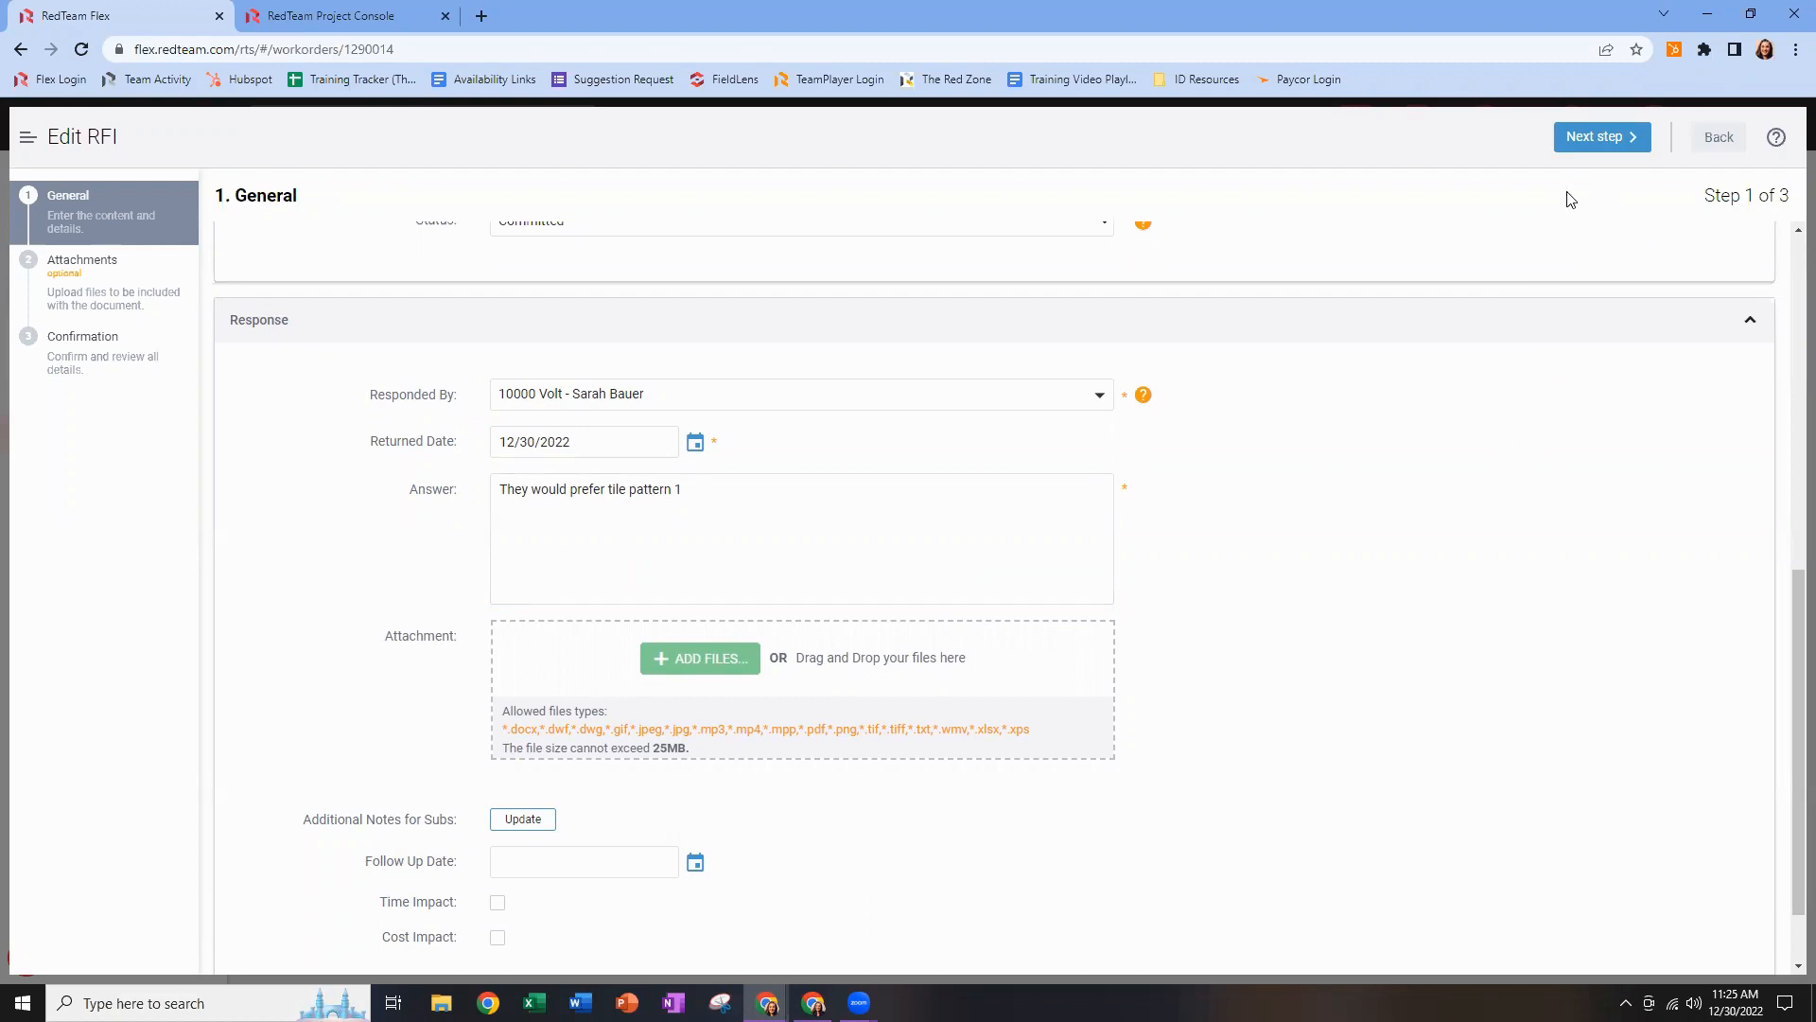
pyautogui.click(1587, 140)
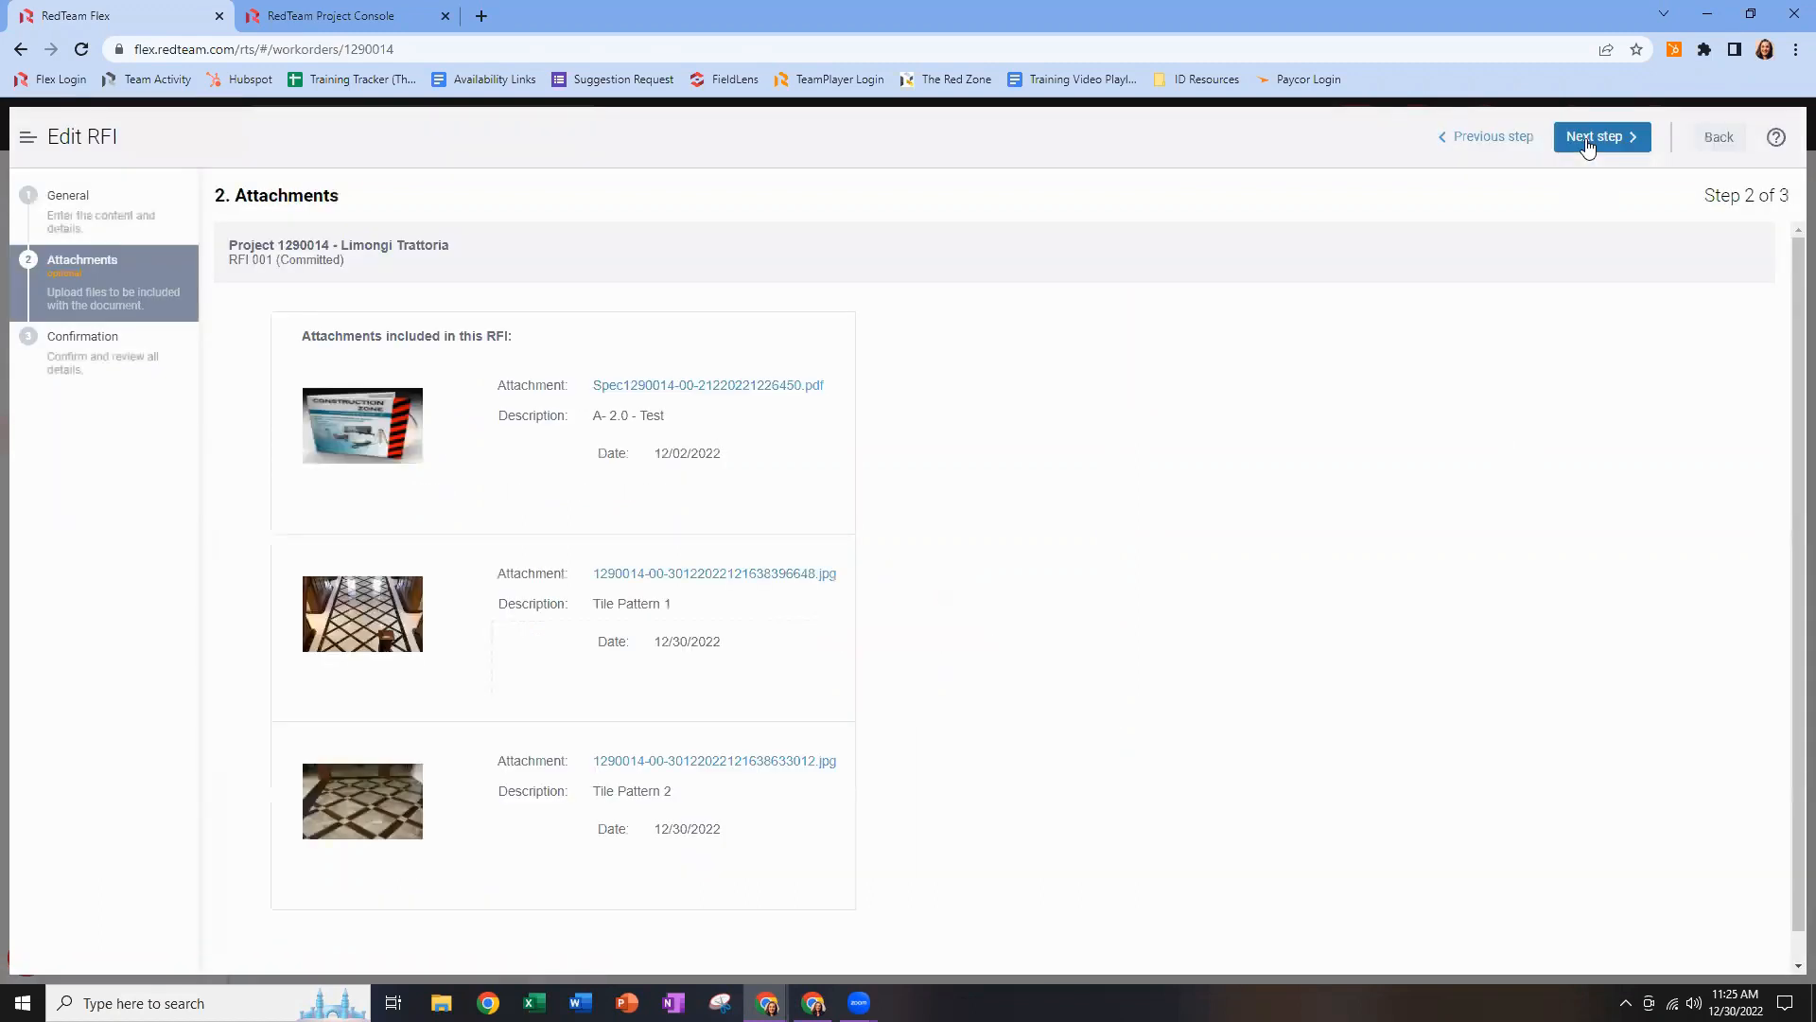
pyautogui.click(1731, 140)
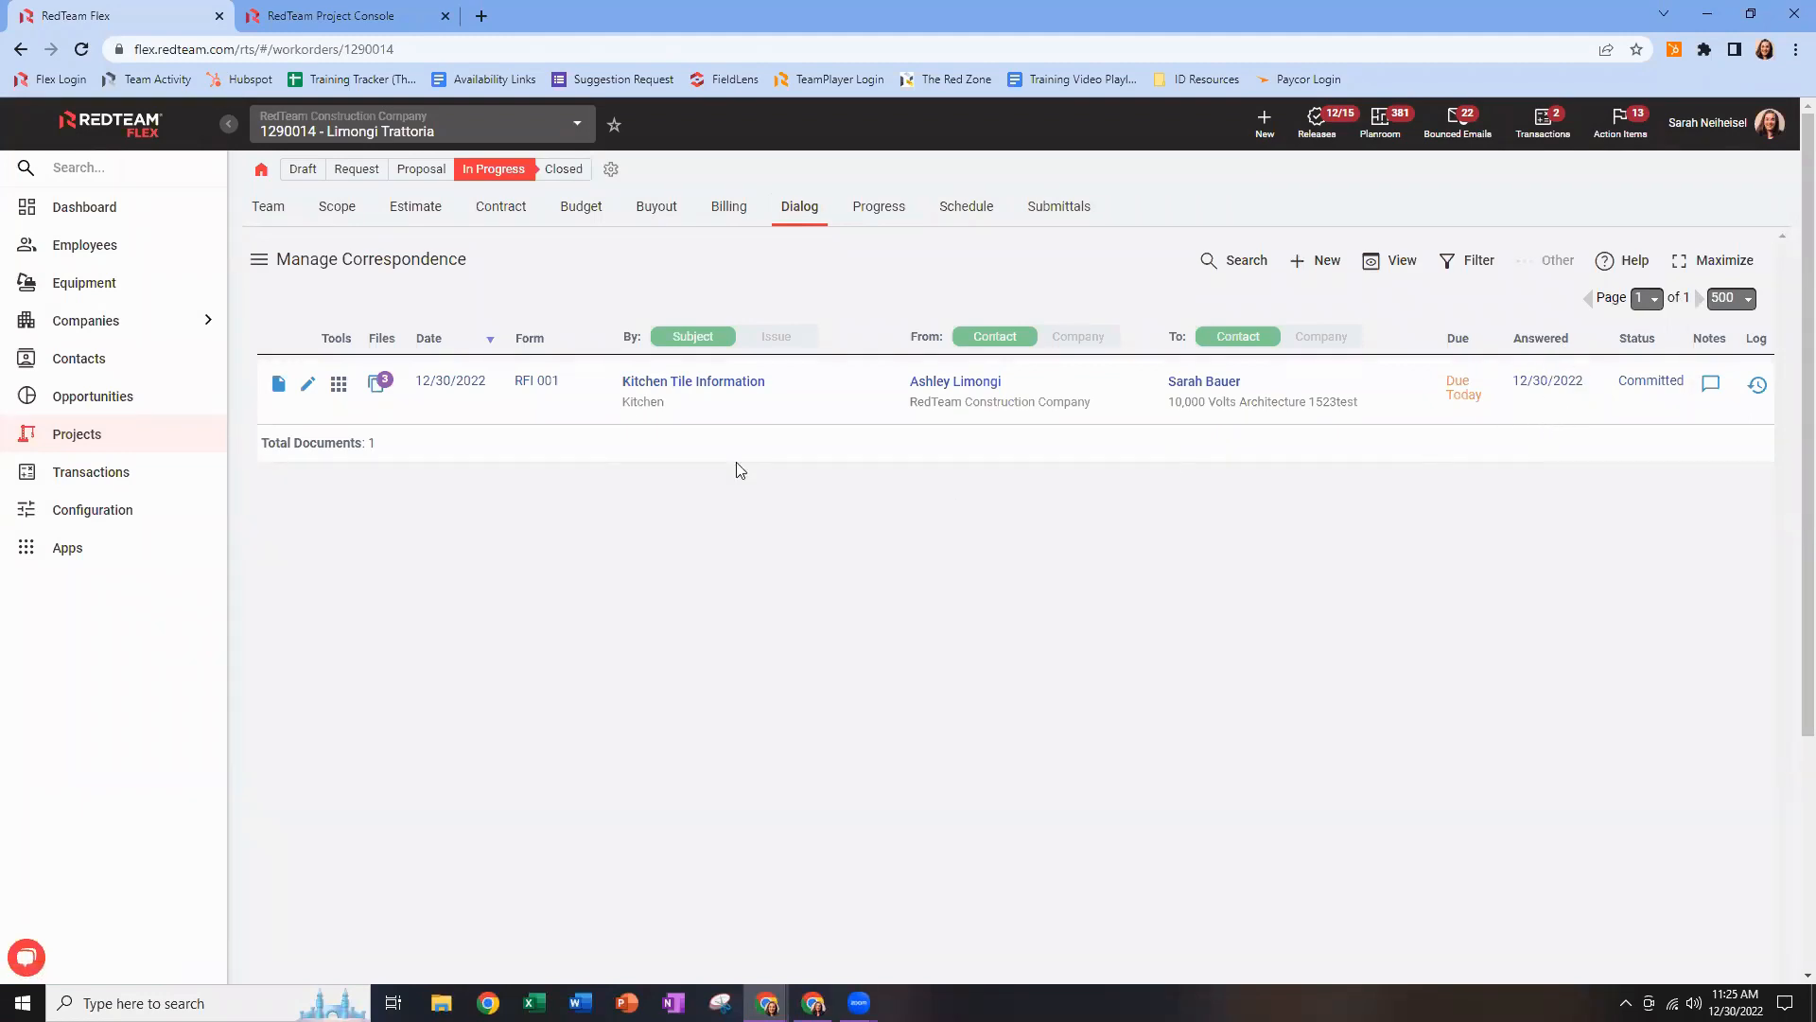
# Open the answered RFI's document and review the response section and the logged answer comment.
pyautogui.click(280, 388)
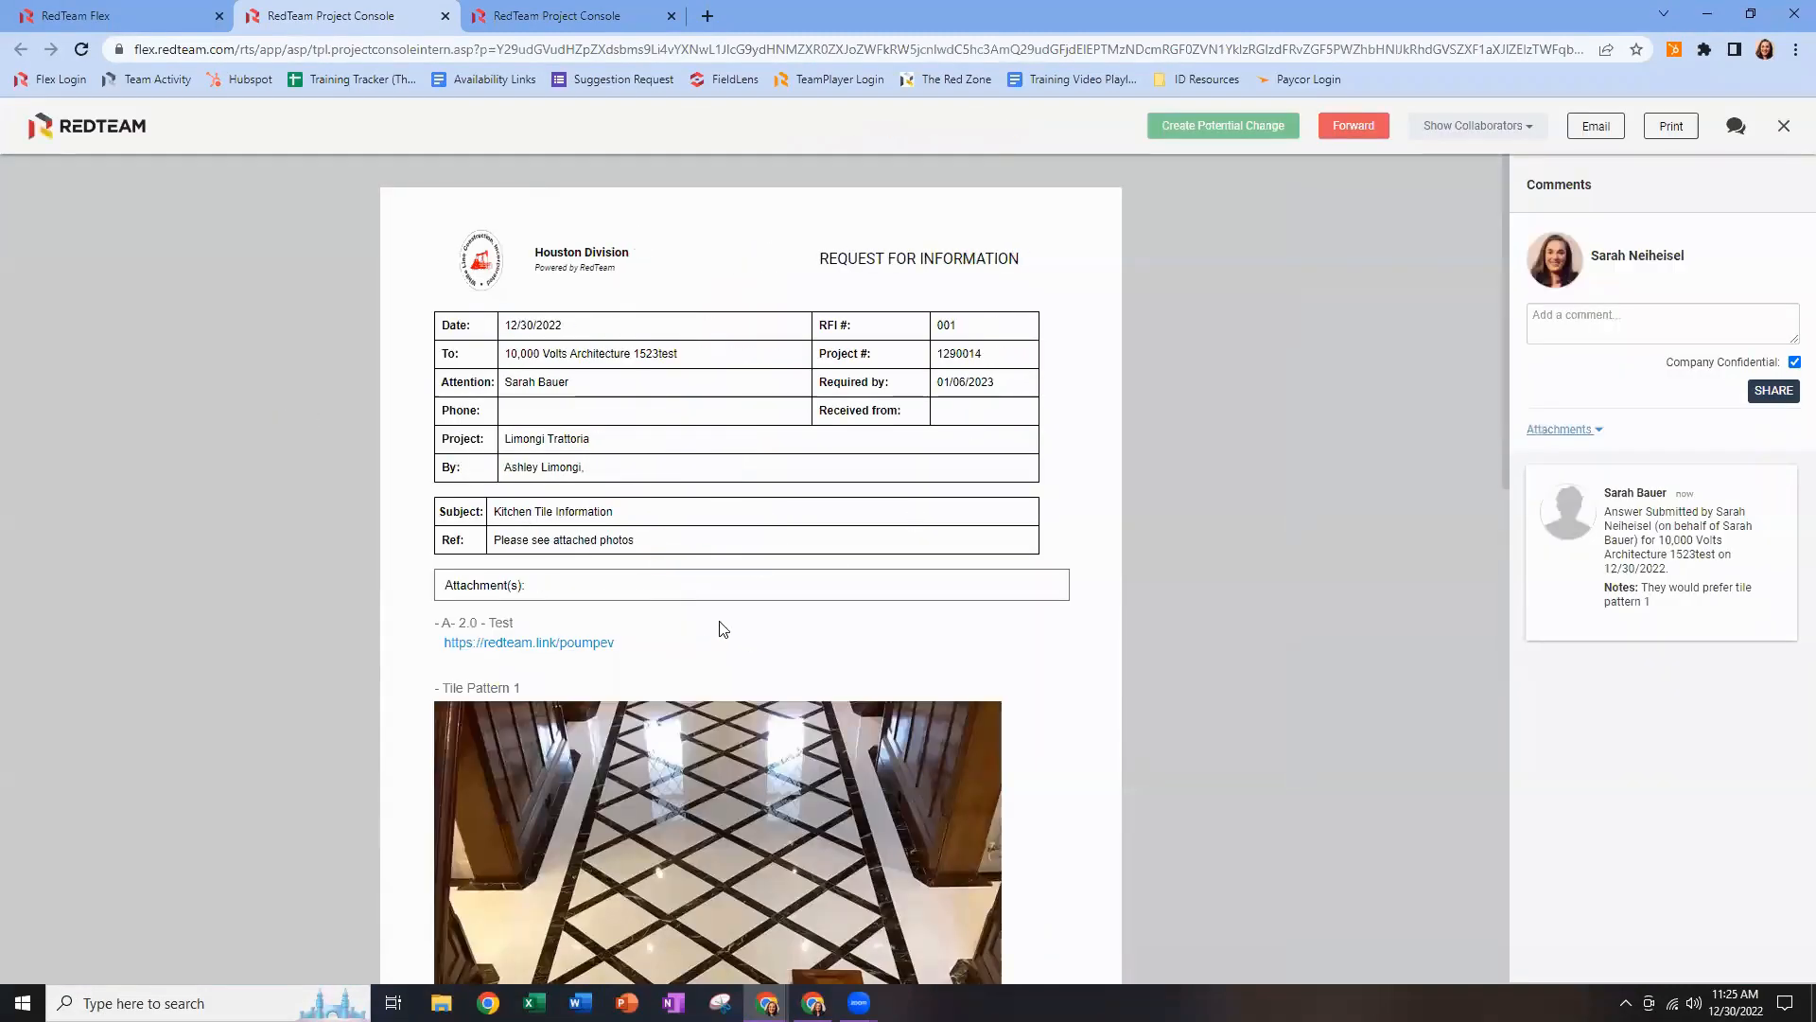
pyautogui.scroll(-5, 725, 625)
pyautogui.scroll(-8, 725, 624)
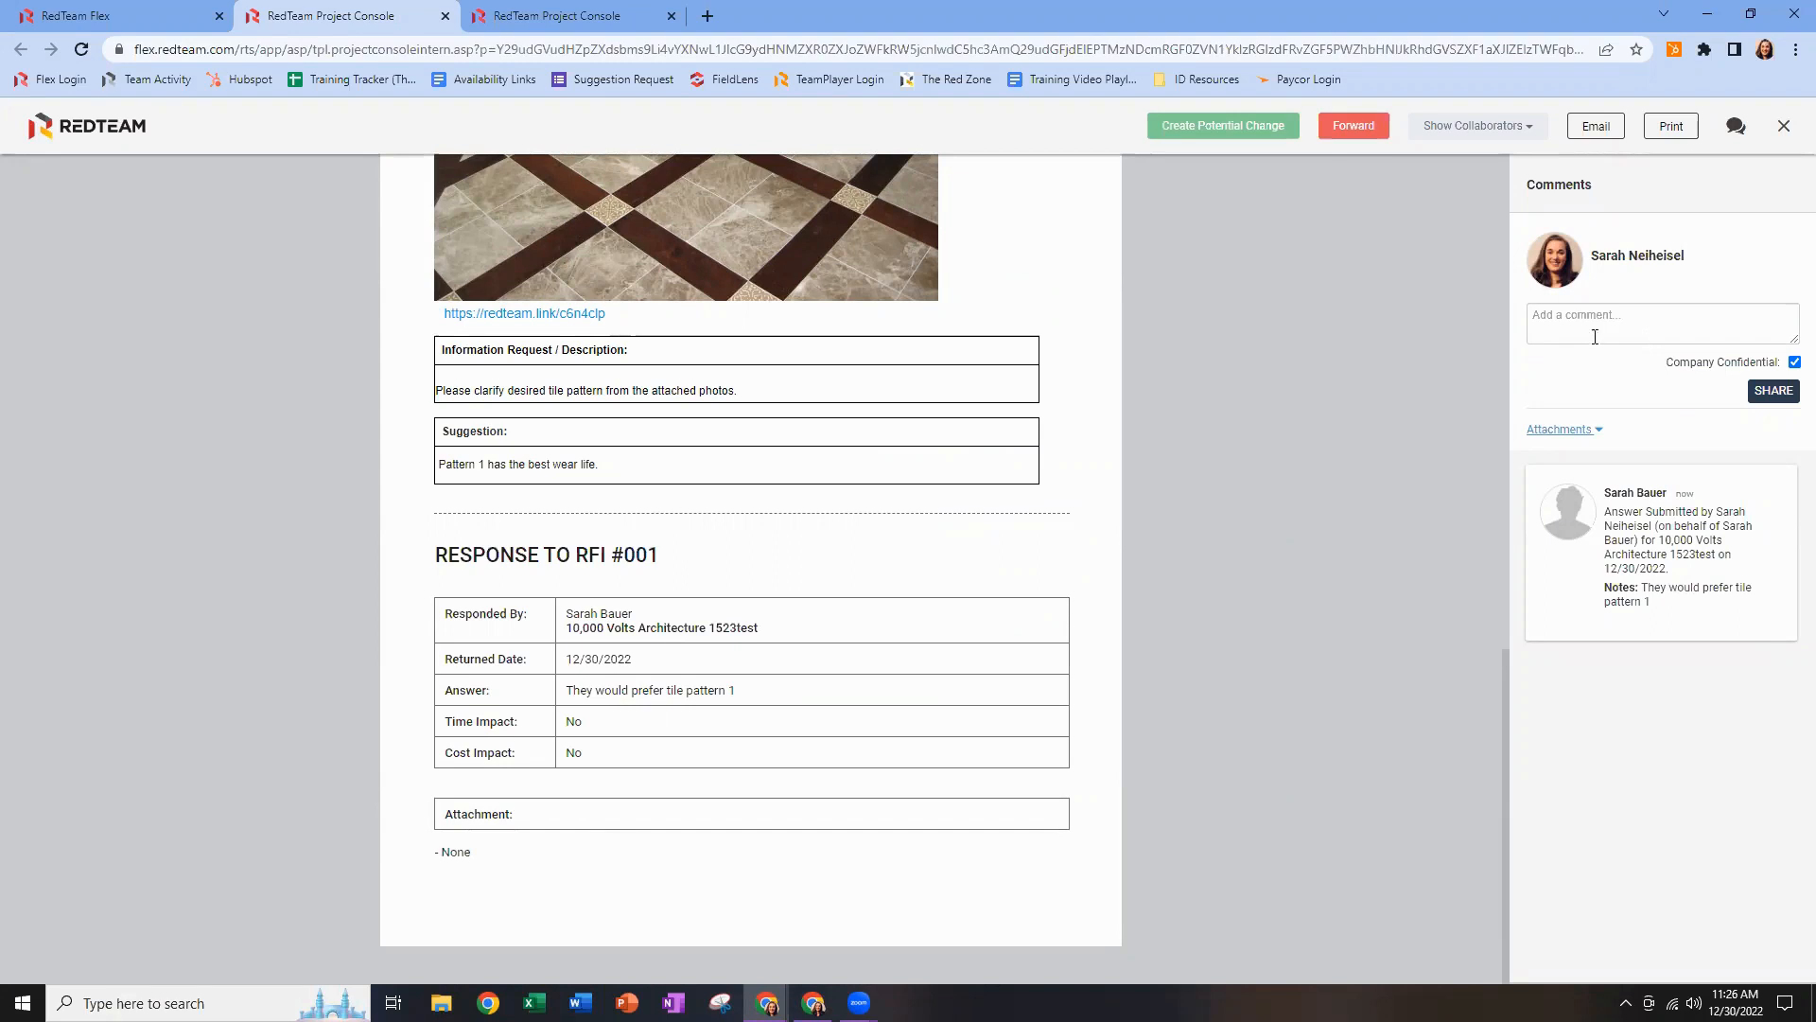
# Return to the project's correspondence list and close the Kitchen Tile Information RFI without adding notes.
pyautogui.click(133, 13)
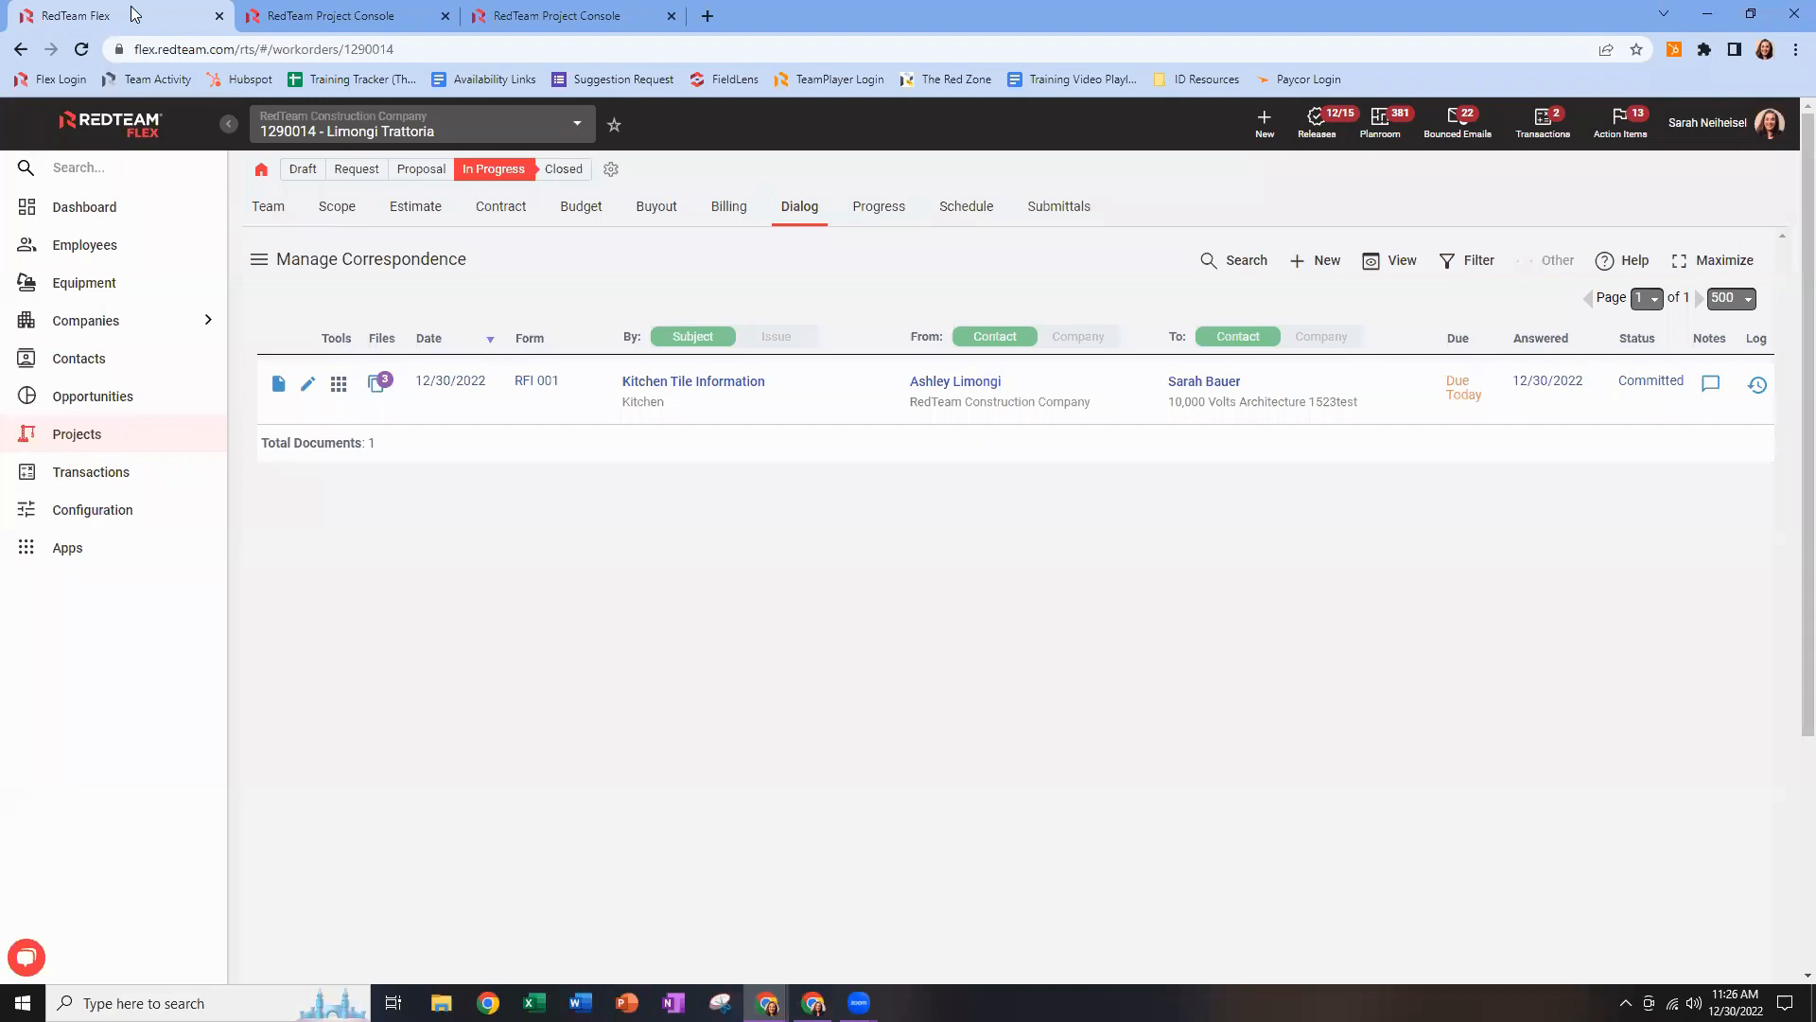
pyautogui.click(339, 385)
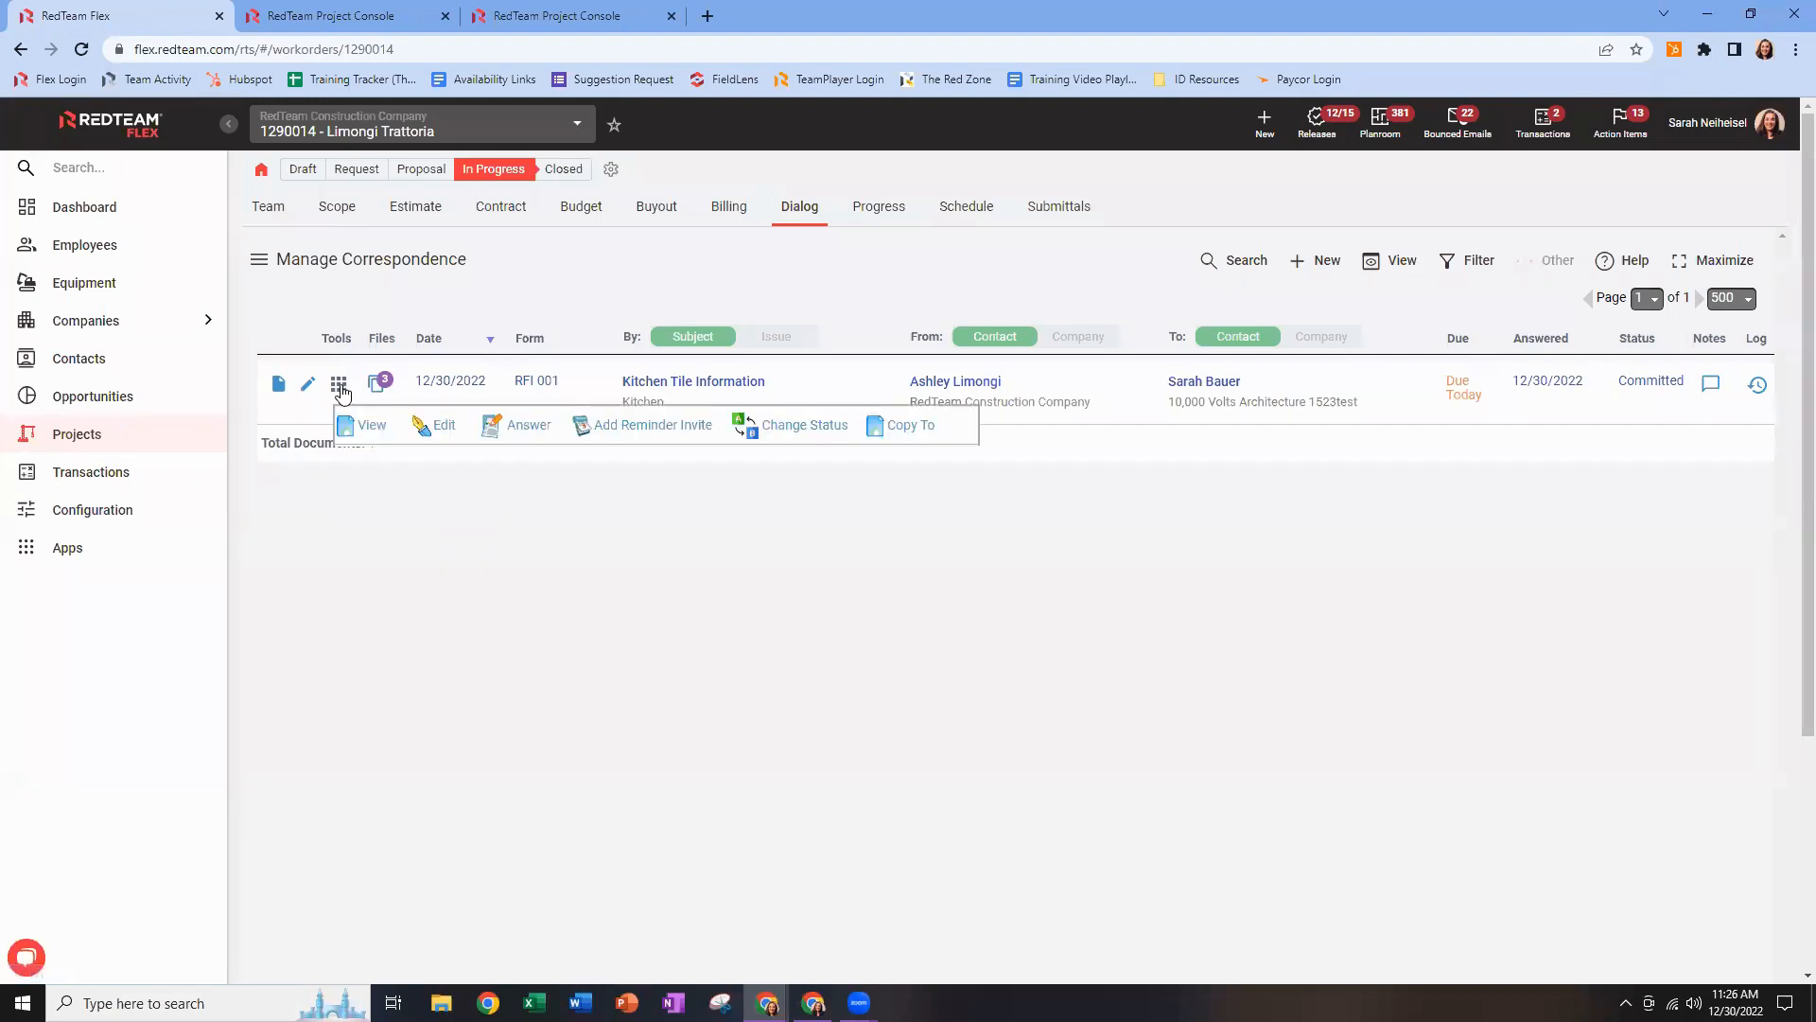
pyautogui.click(801, 428)
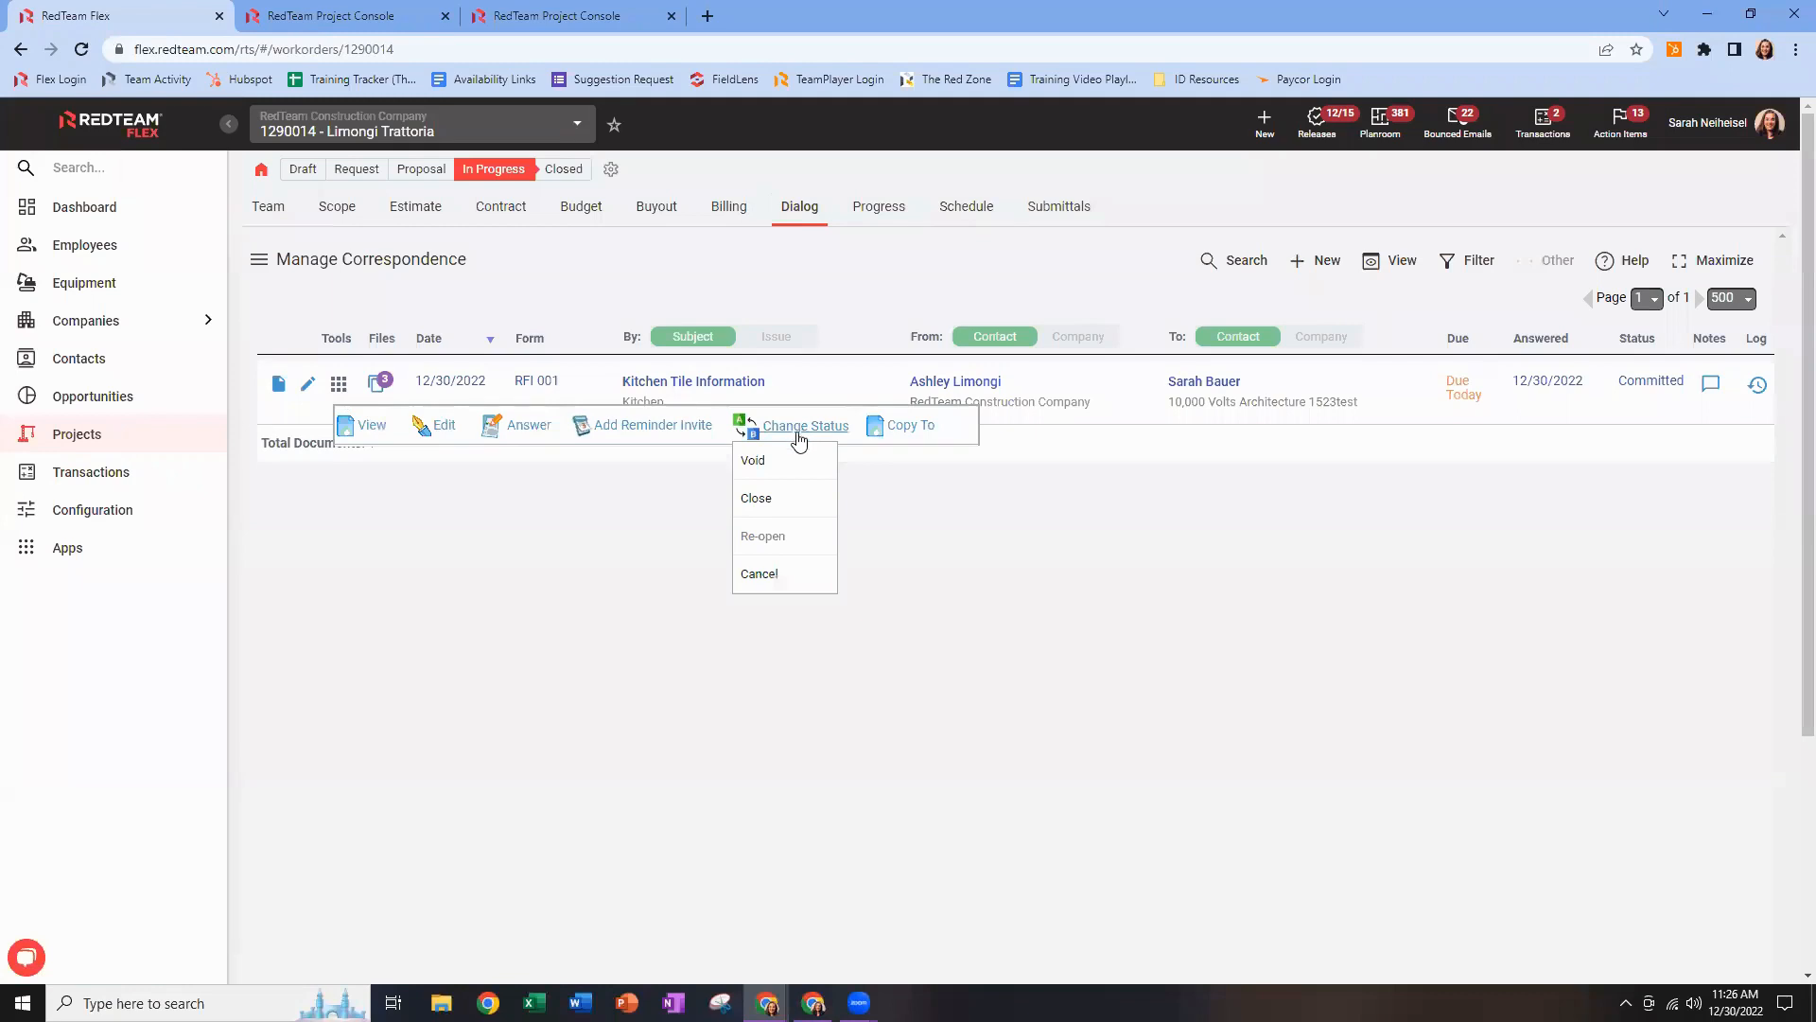
pyautogui.click(755, 502)
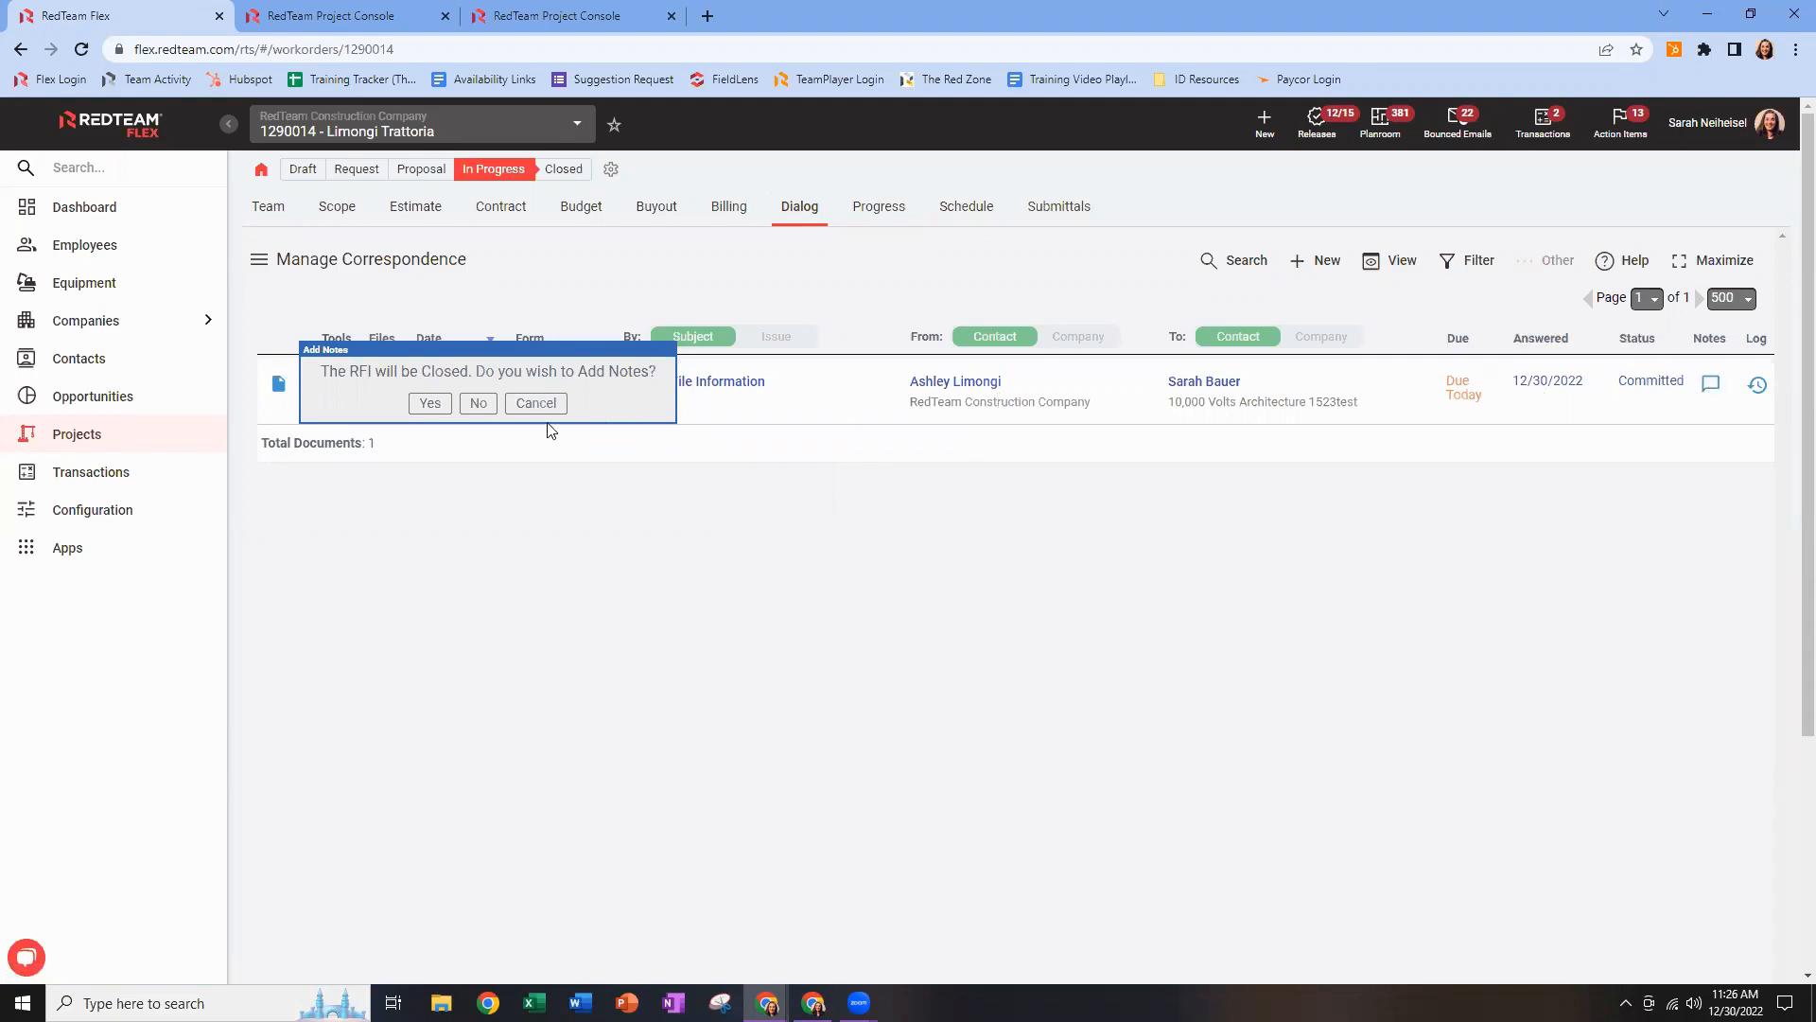
pyautogui.click(478, 403)
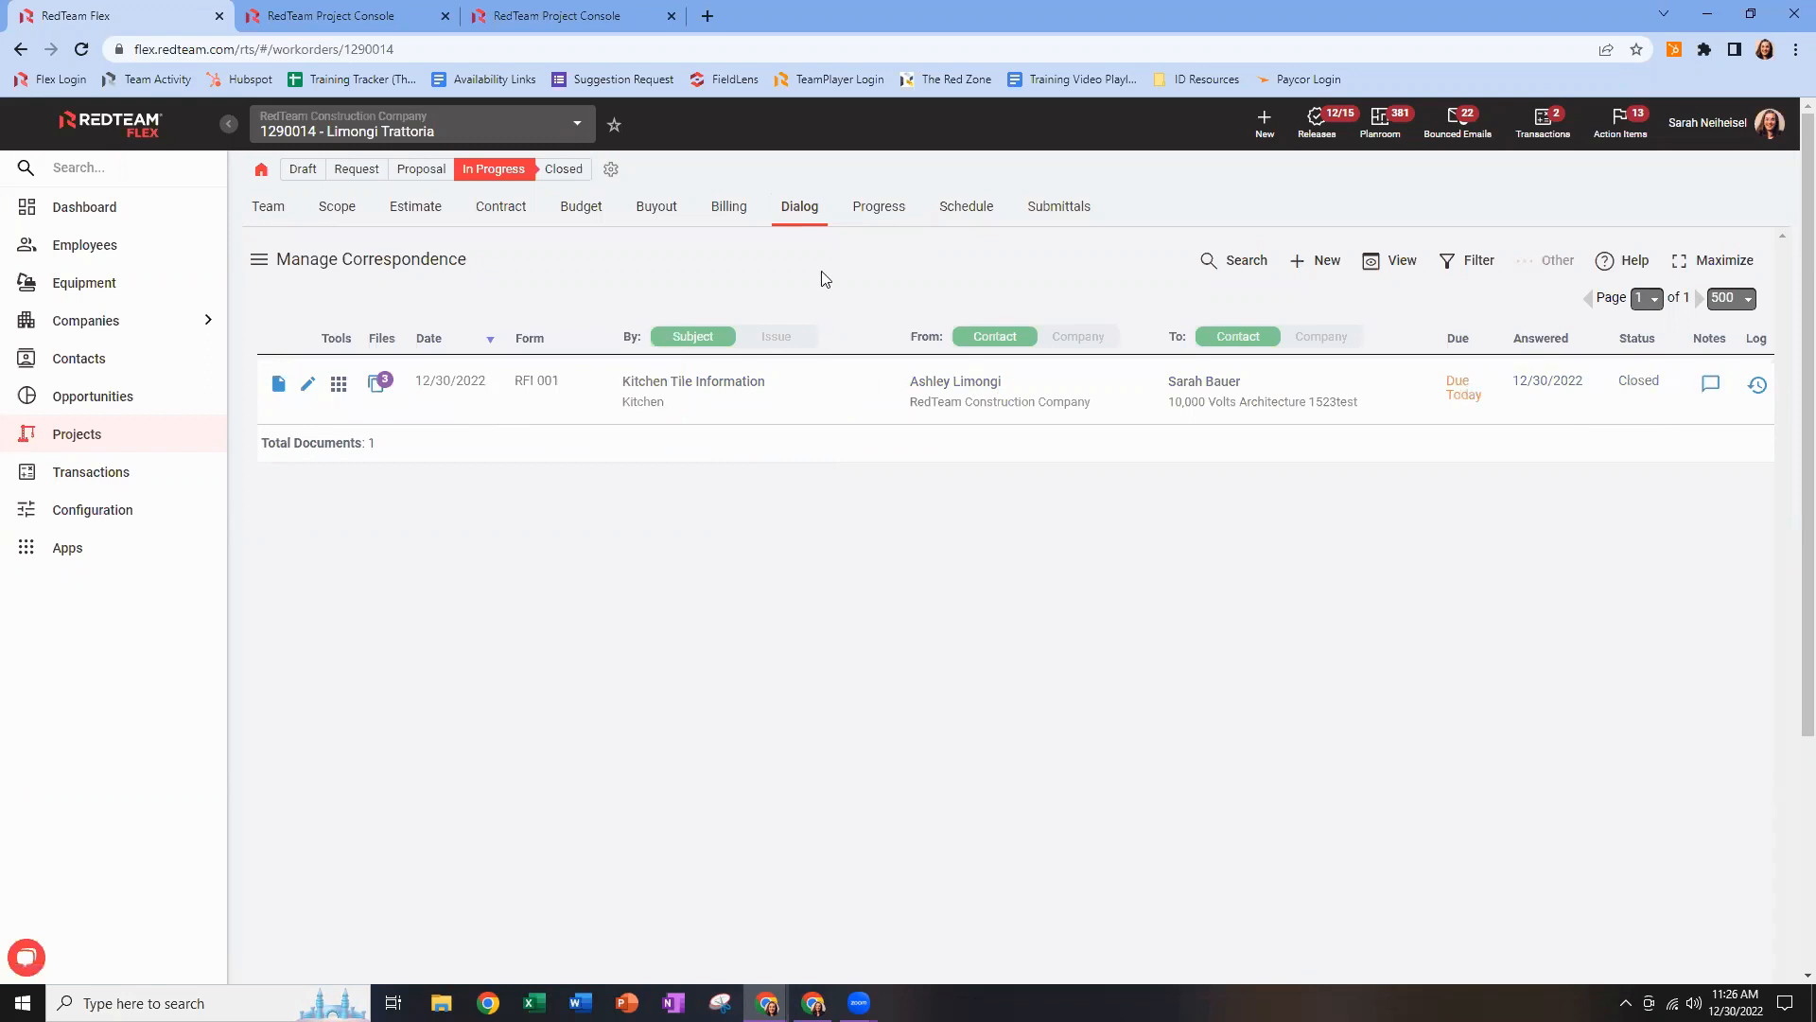
# Reload the correspondence list, dismiss the notice, and filter the list to the Closed status only, hiding the filter options.
pyautogui.click(811, 220)
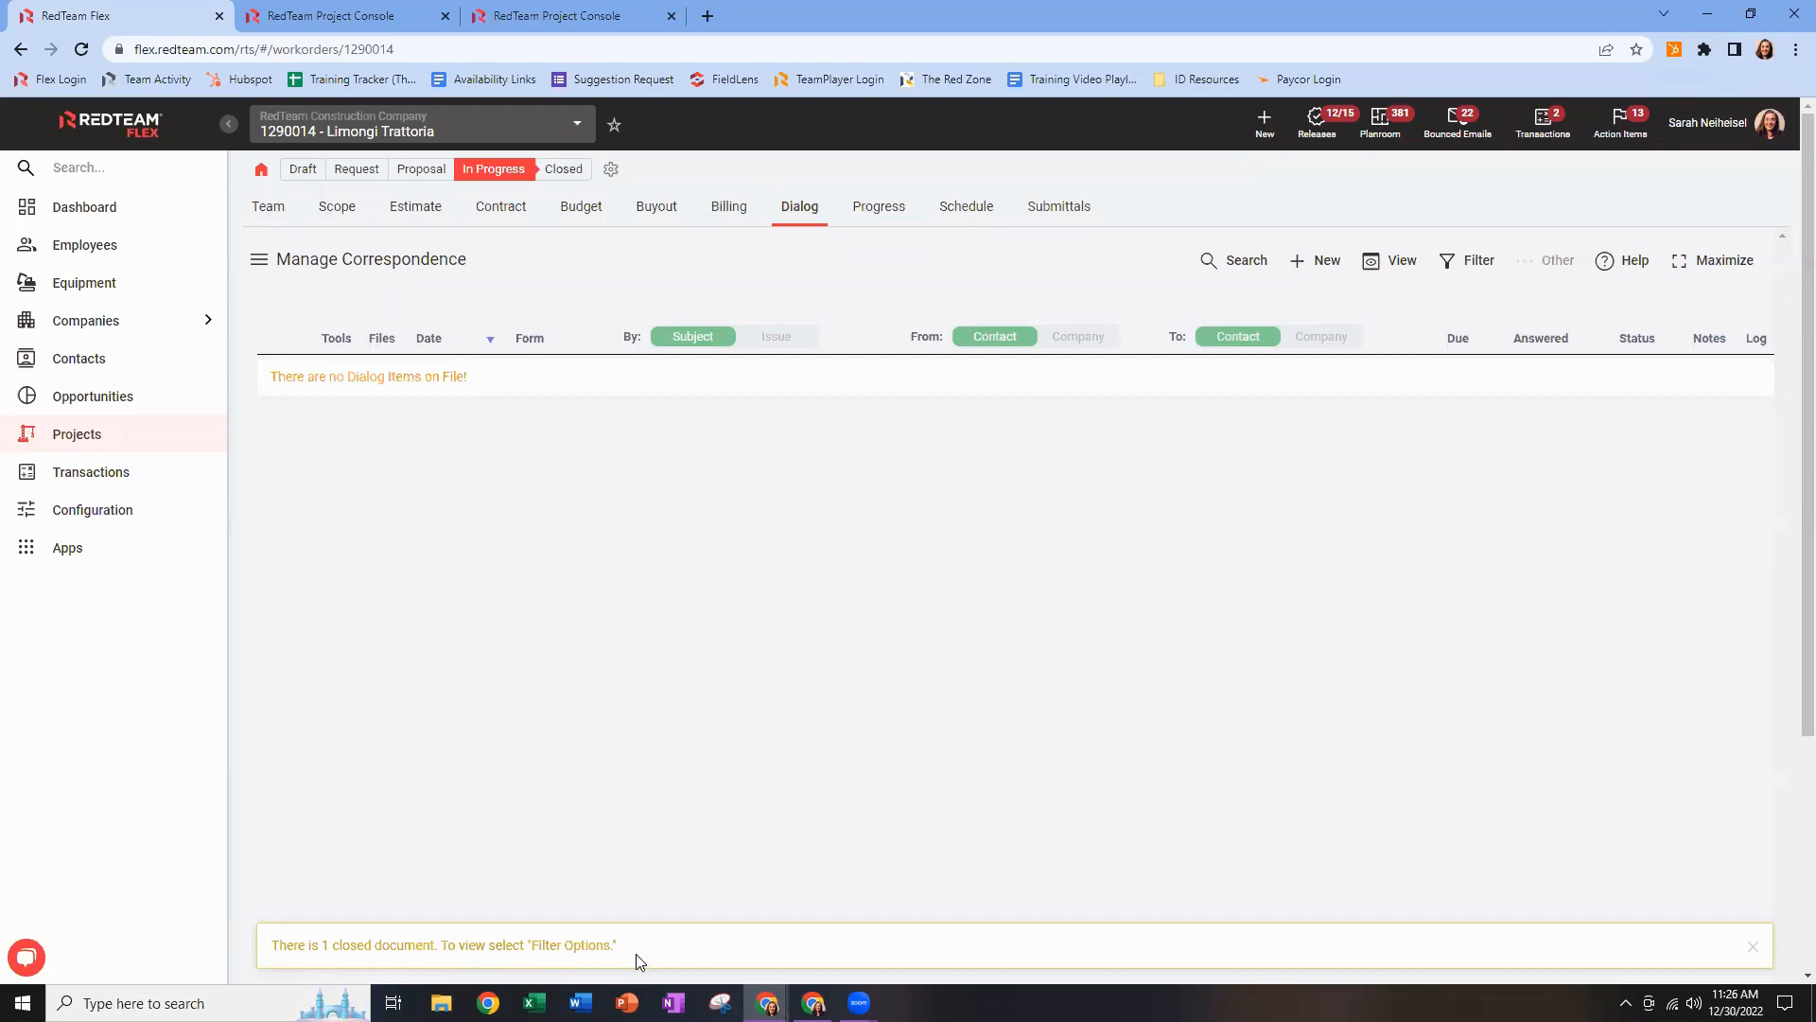
pyautogui.click(1753, 947)
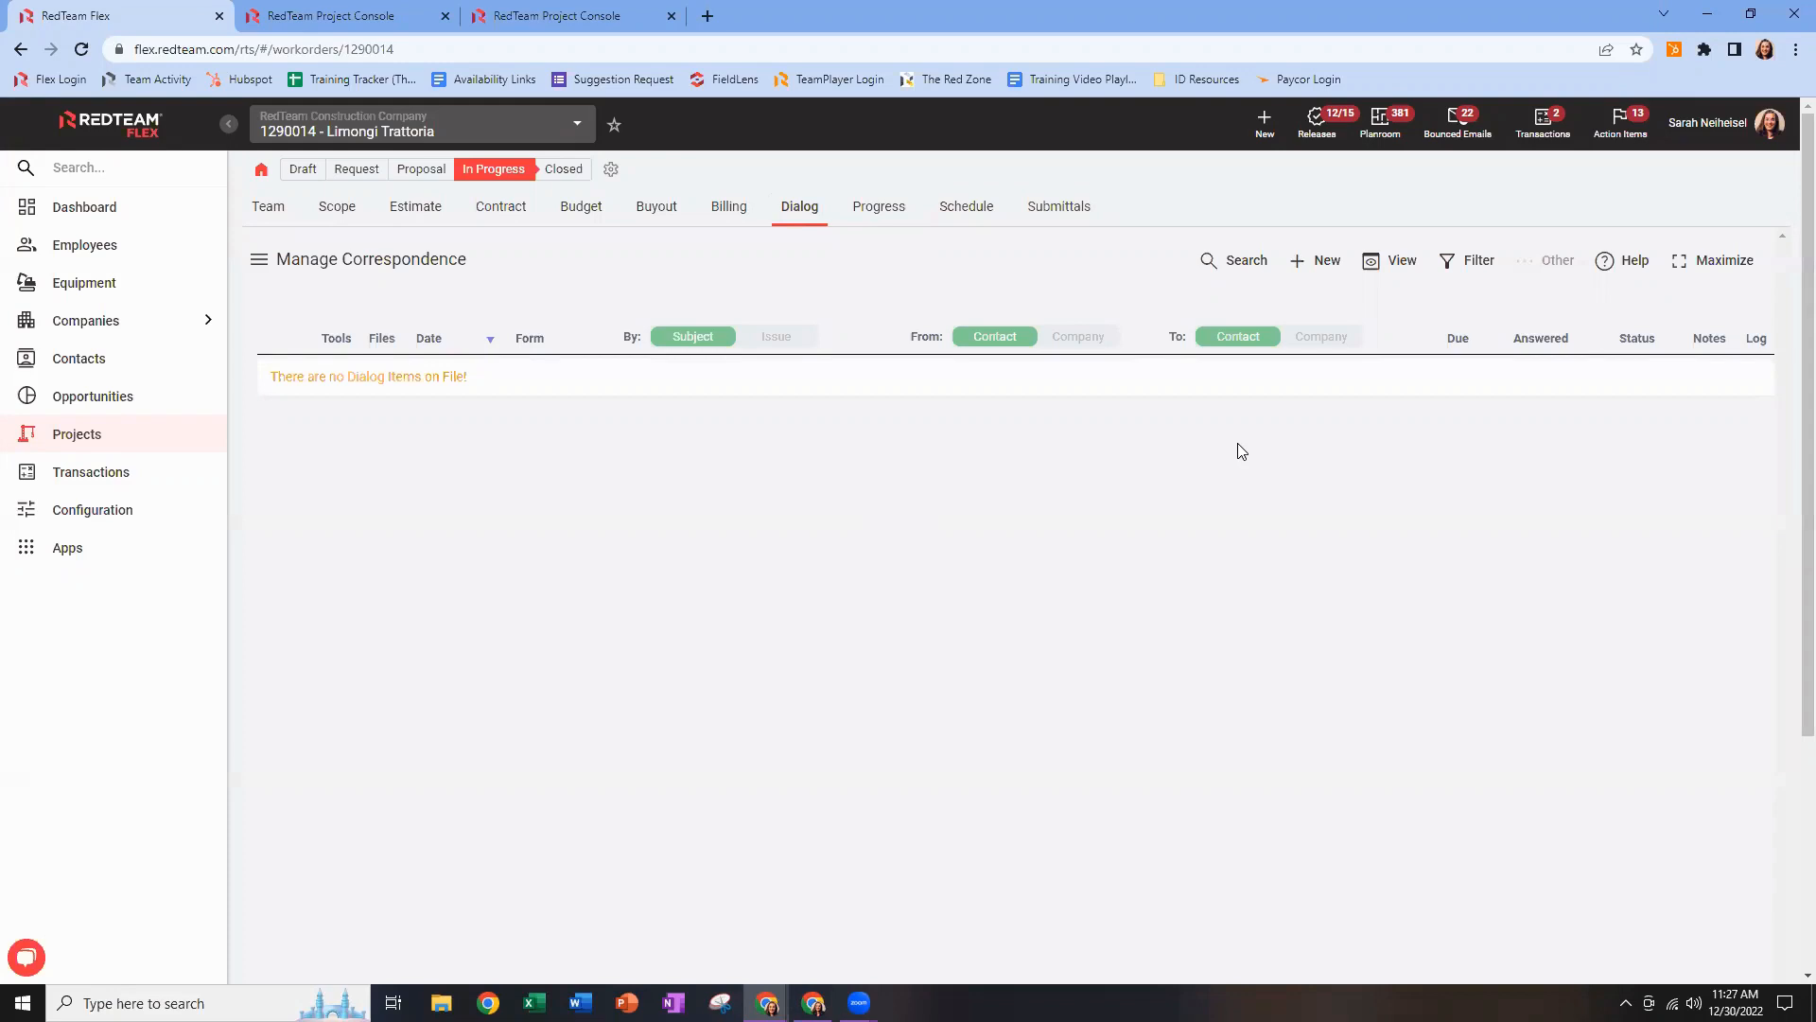
pyautogui.click(1450, 269)
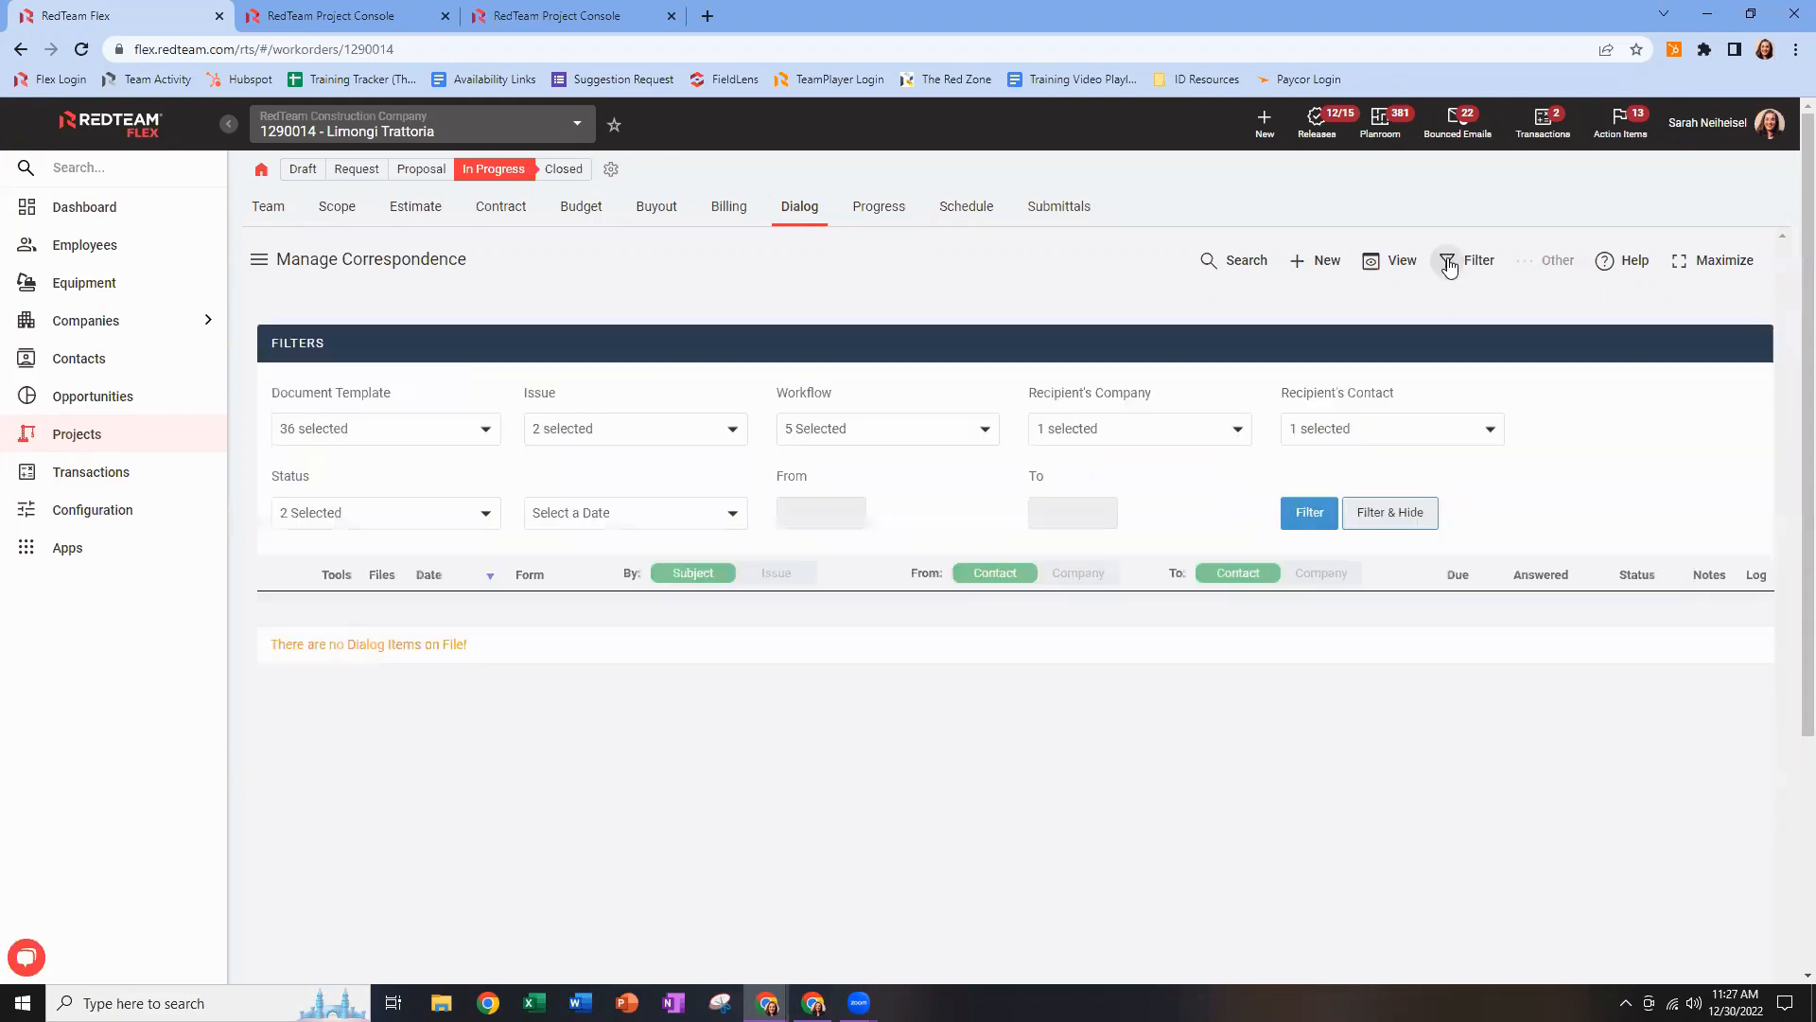
pyautogui.click(484, 514)
pyautogui.click(286, 616)
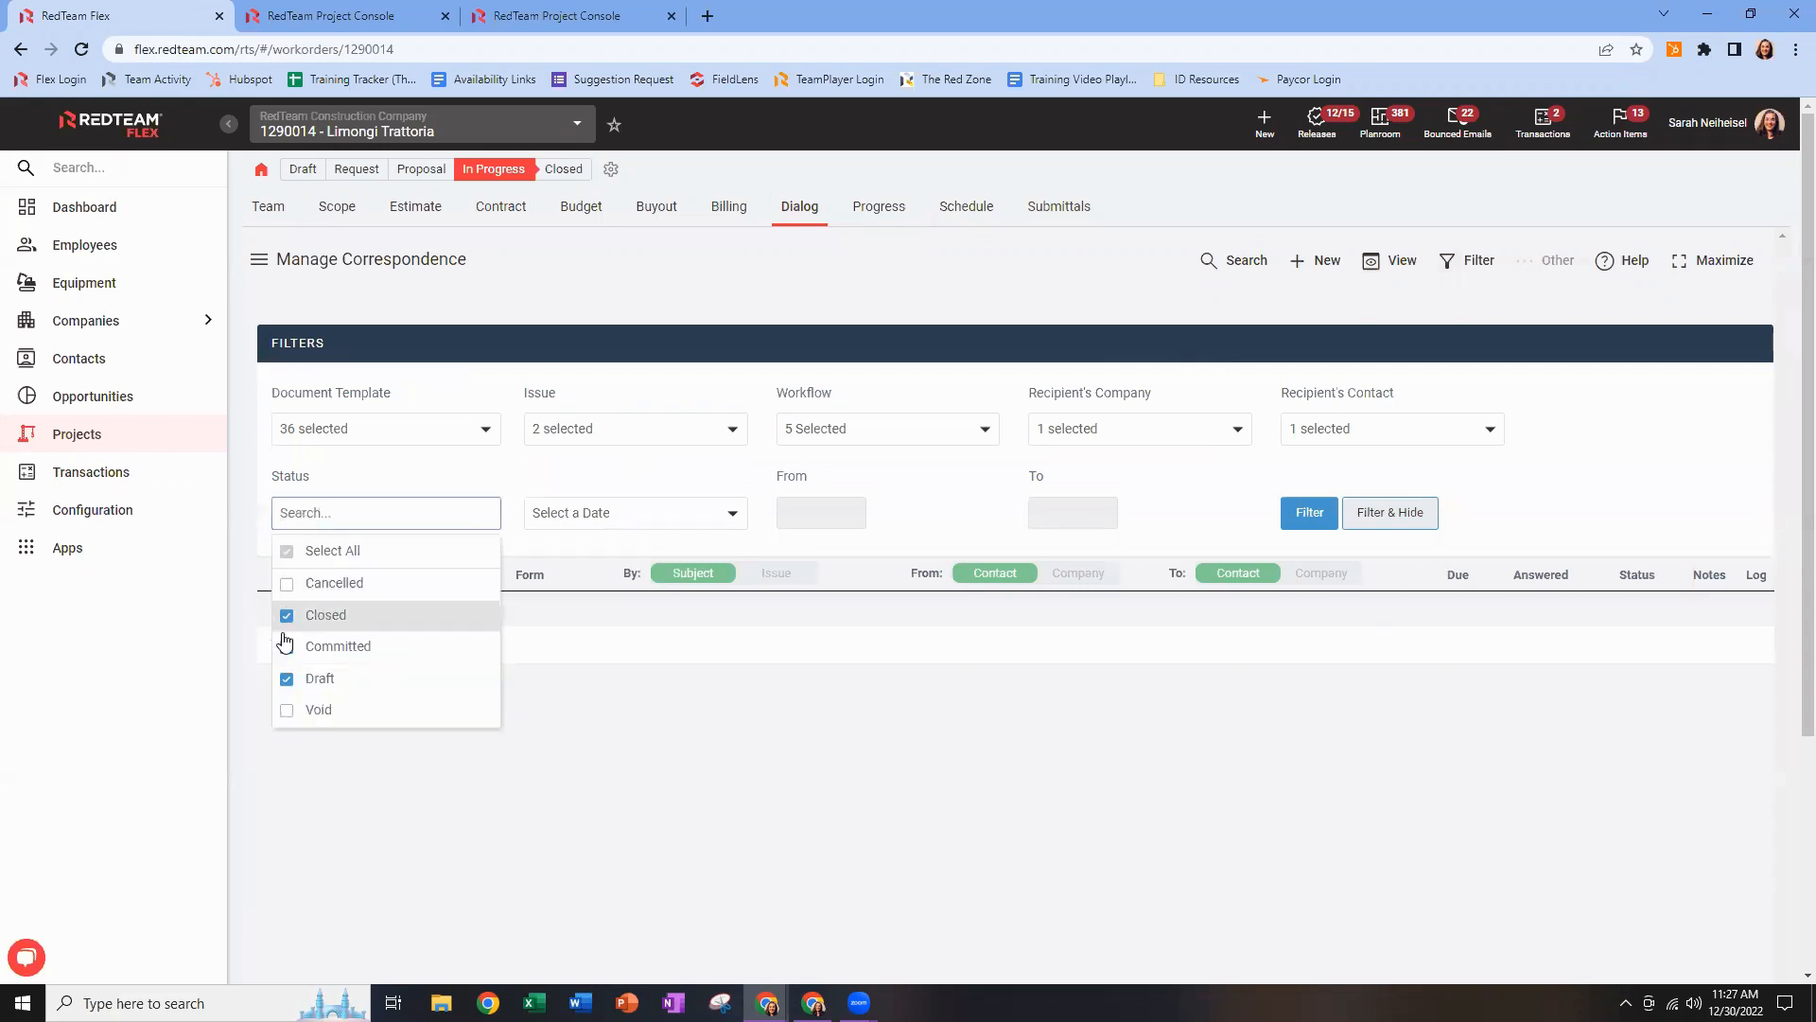
pyautogui.click(286, 647)
pyautogui.click(286, 679)
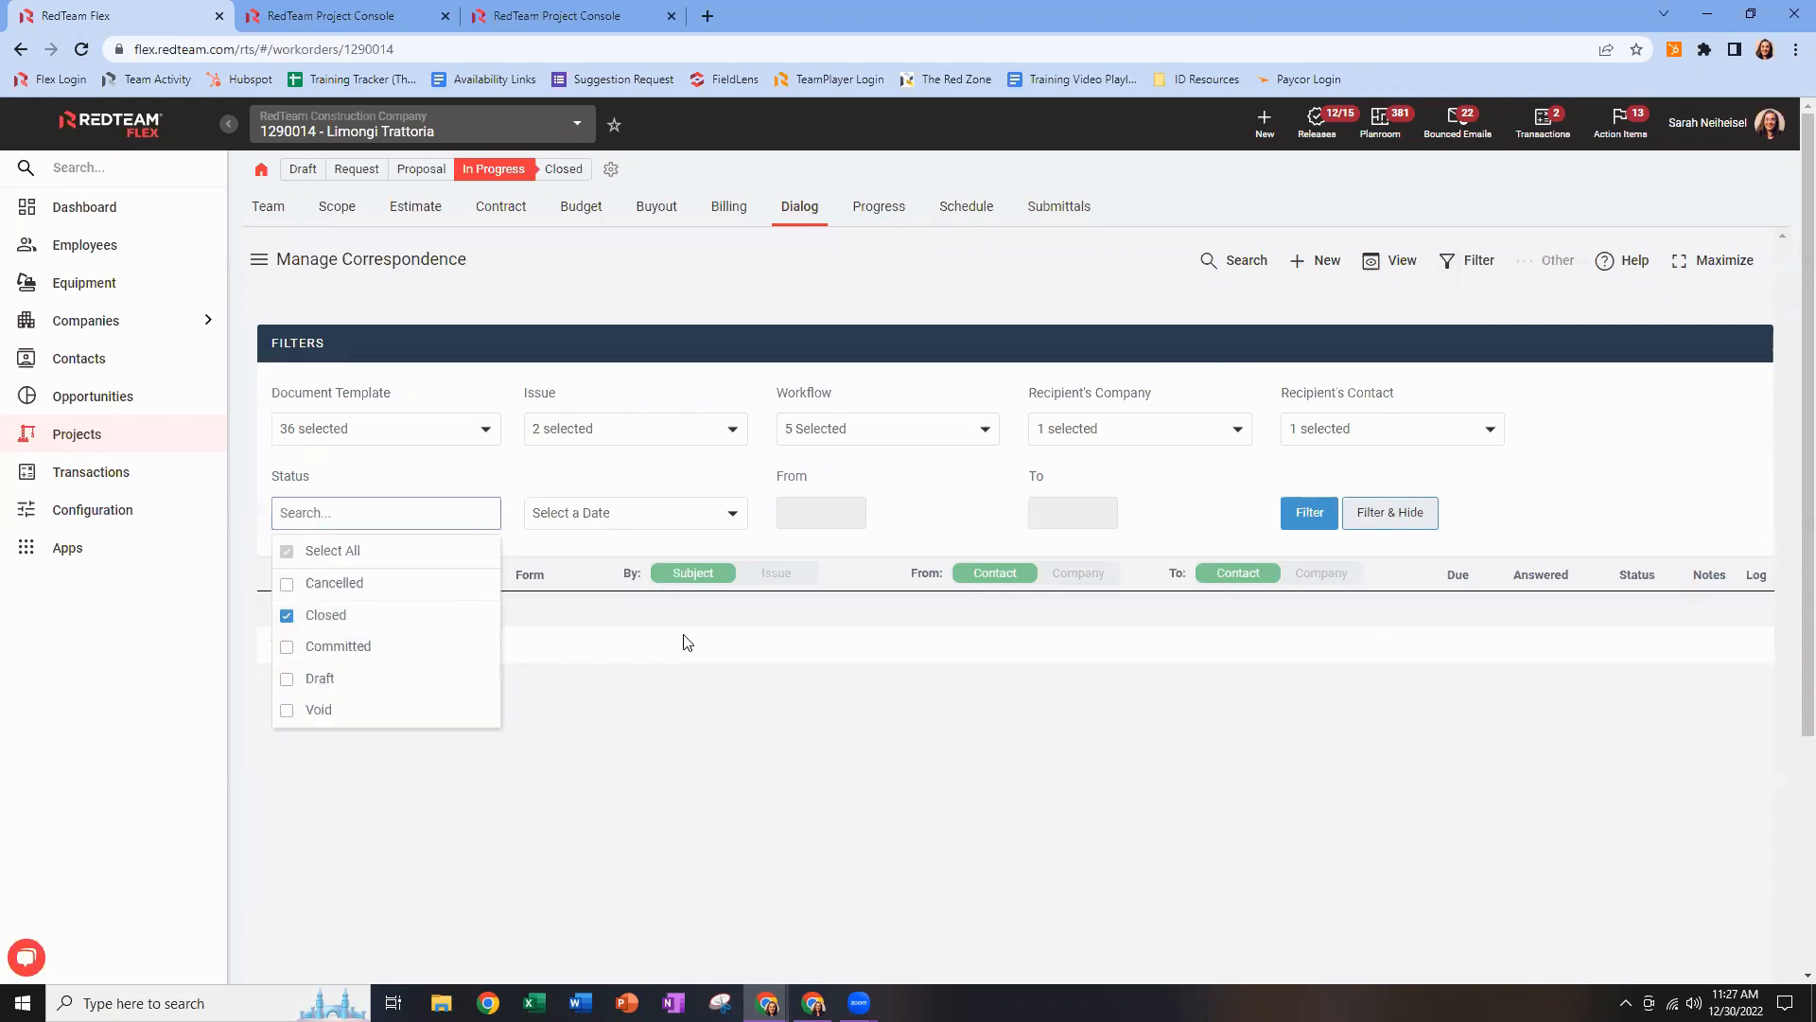
pyautogui.click(716, 636)
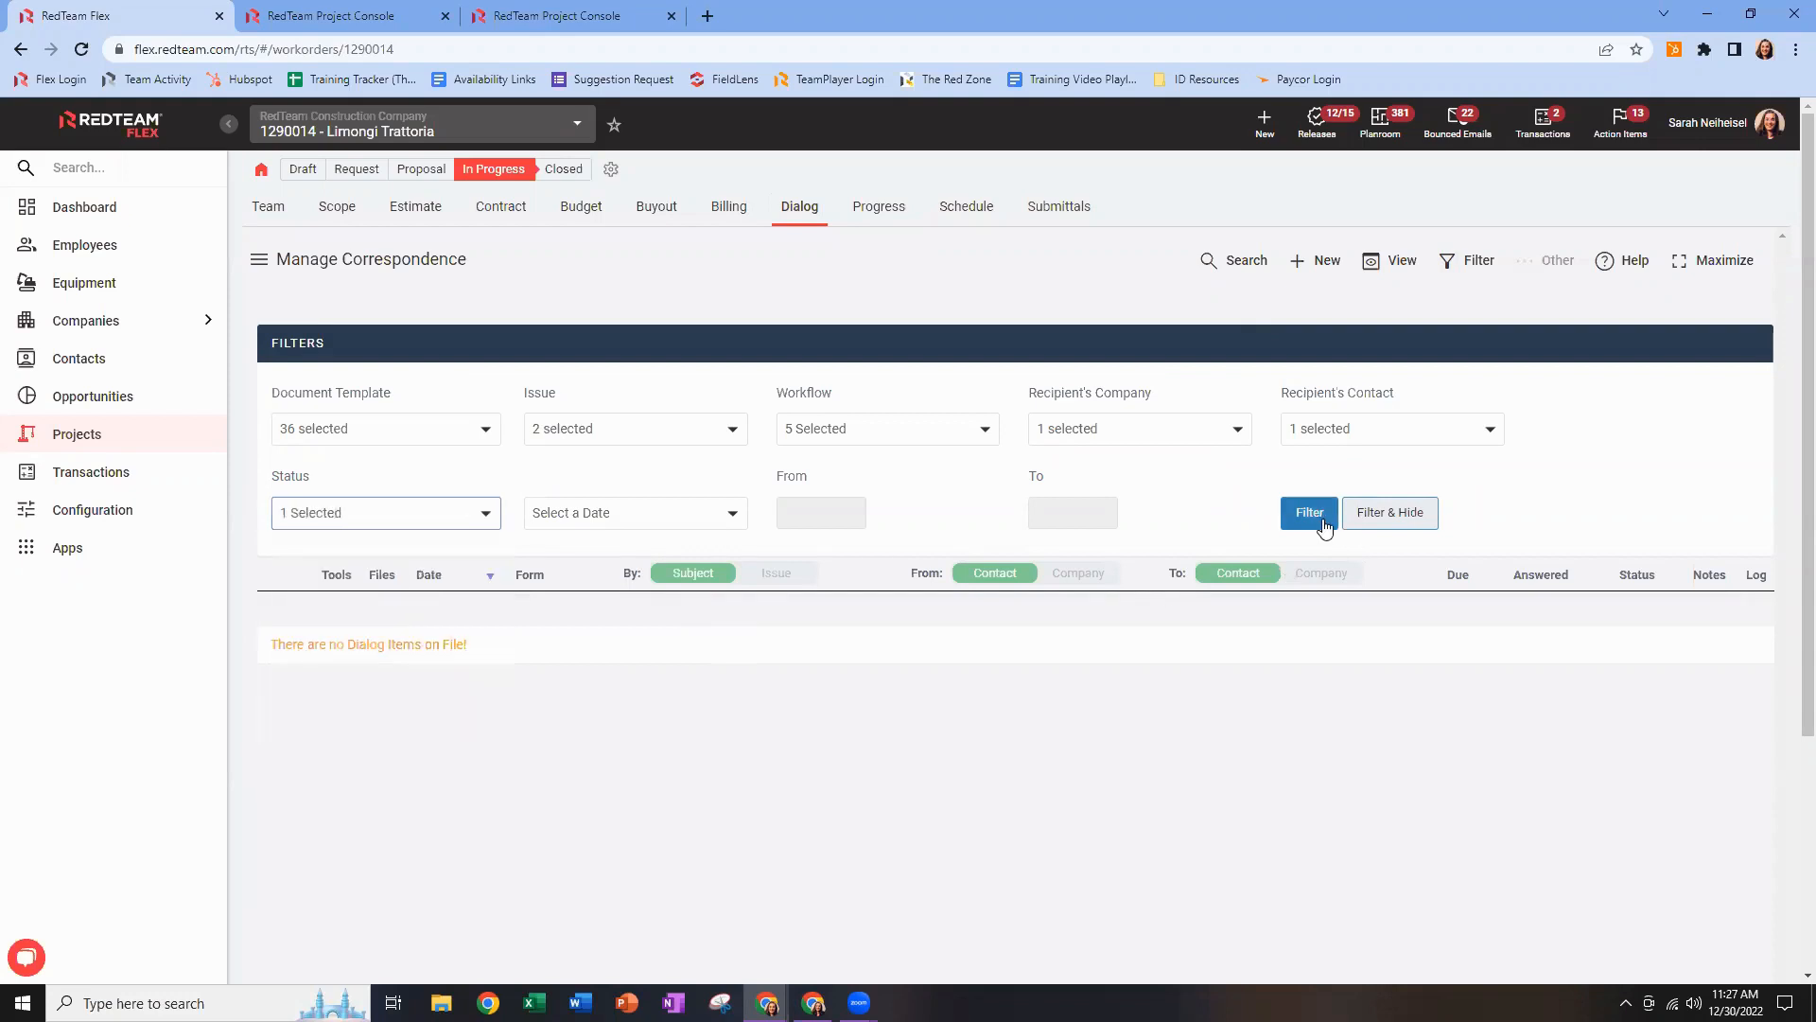
pyautogui.click(1323, 523)
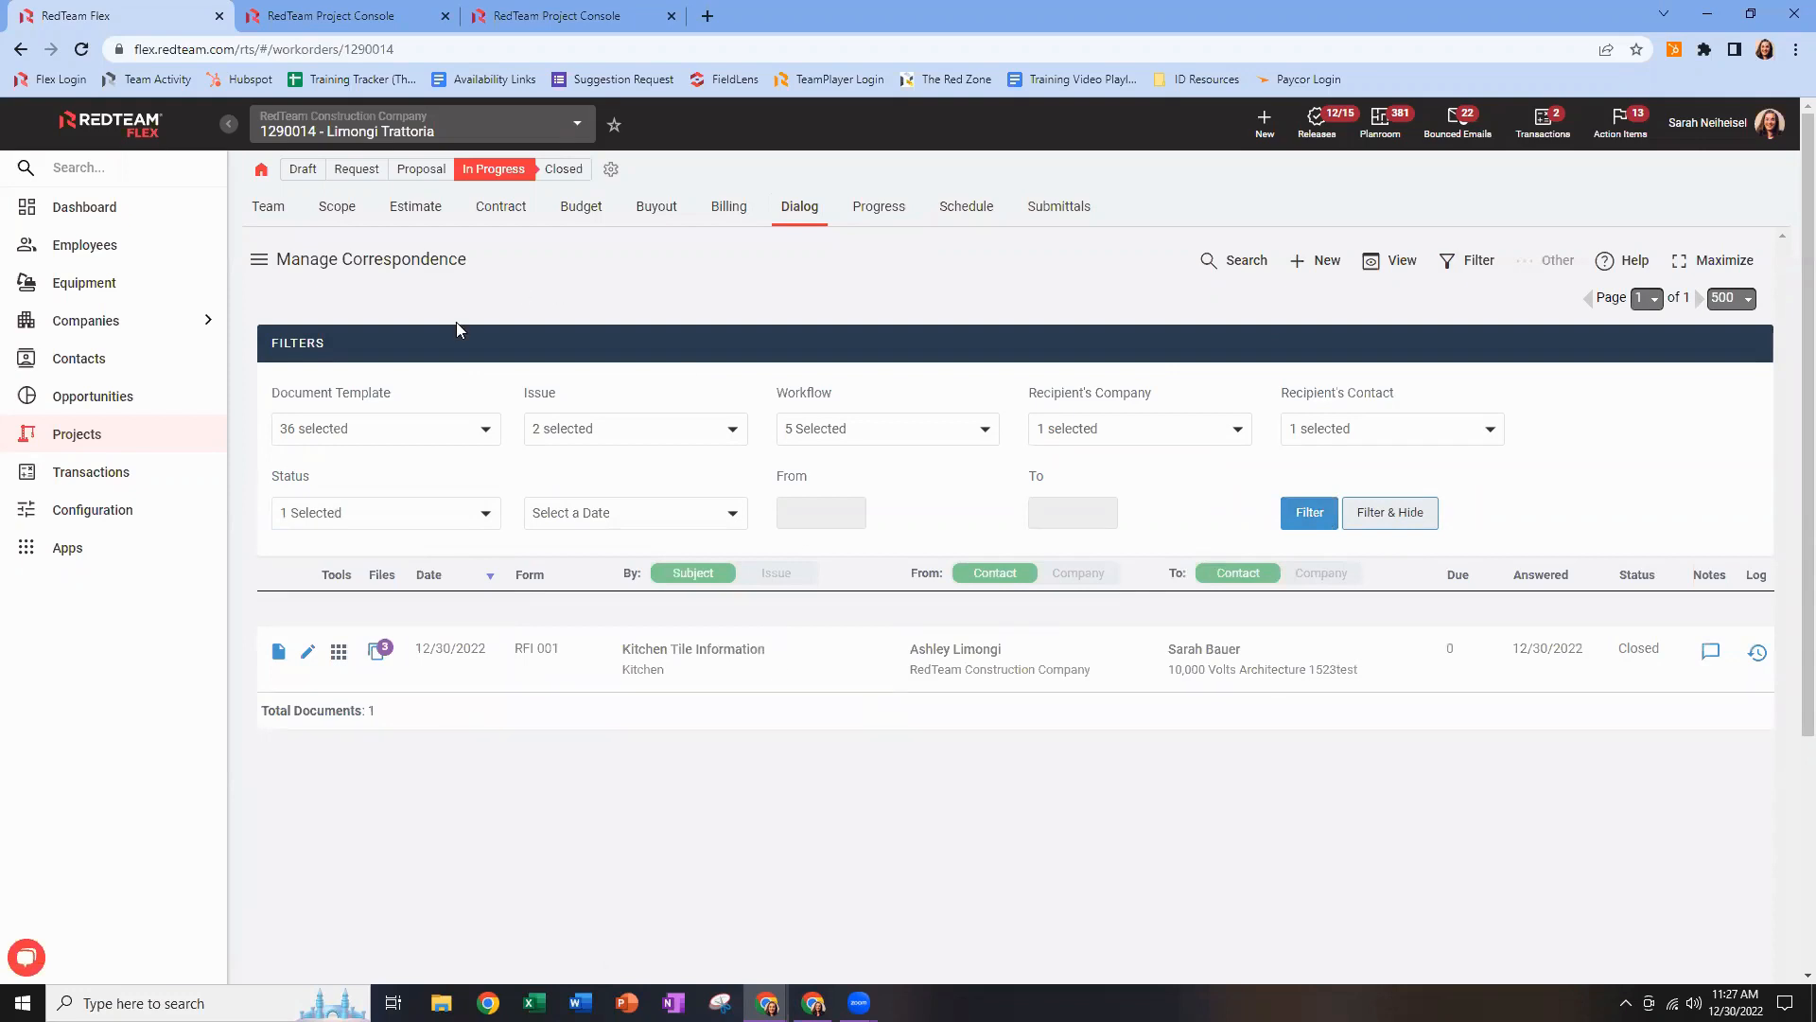
pyautogui.click(1409, 526)
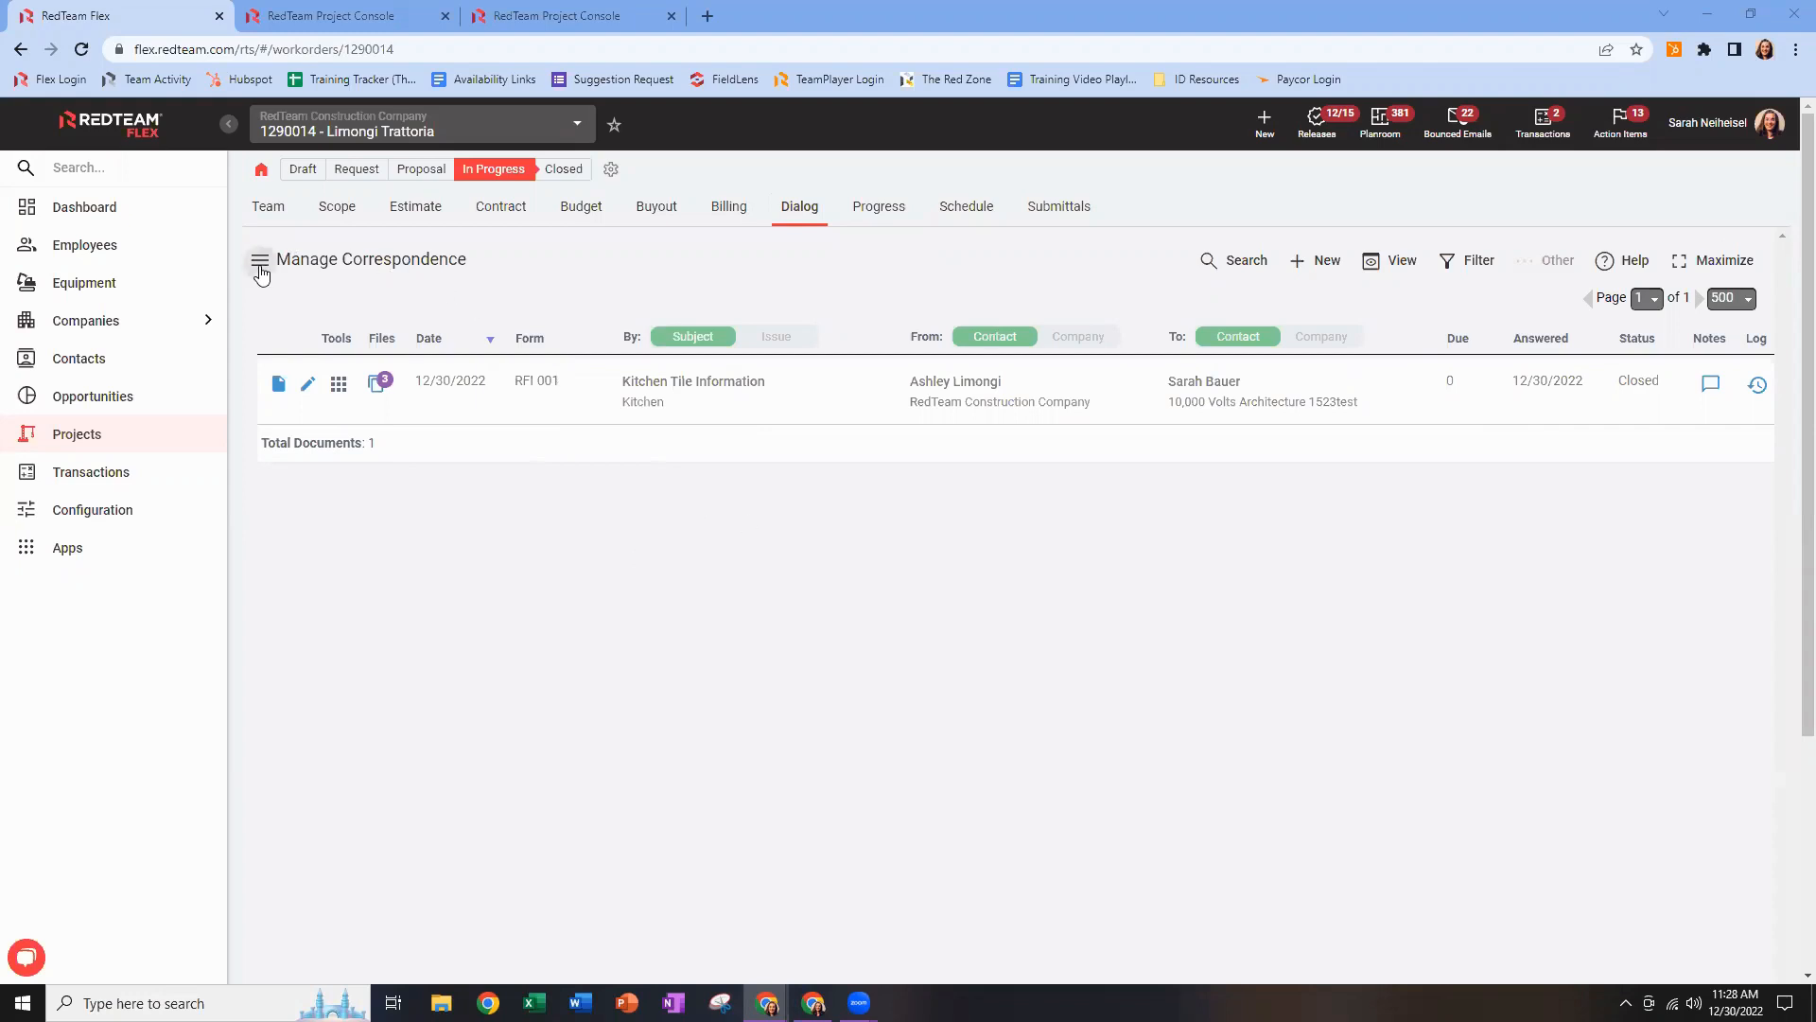
# Check the project's overview menu for the email address that saves messages to the Dialog.
pyautogui.click(261, 171)
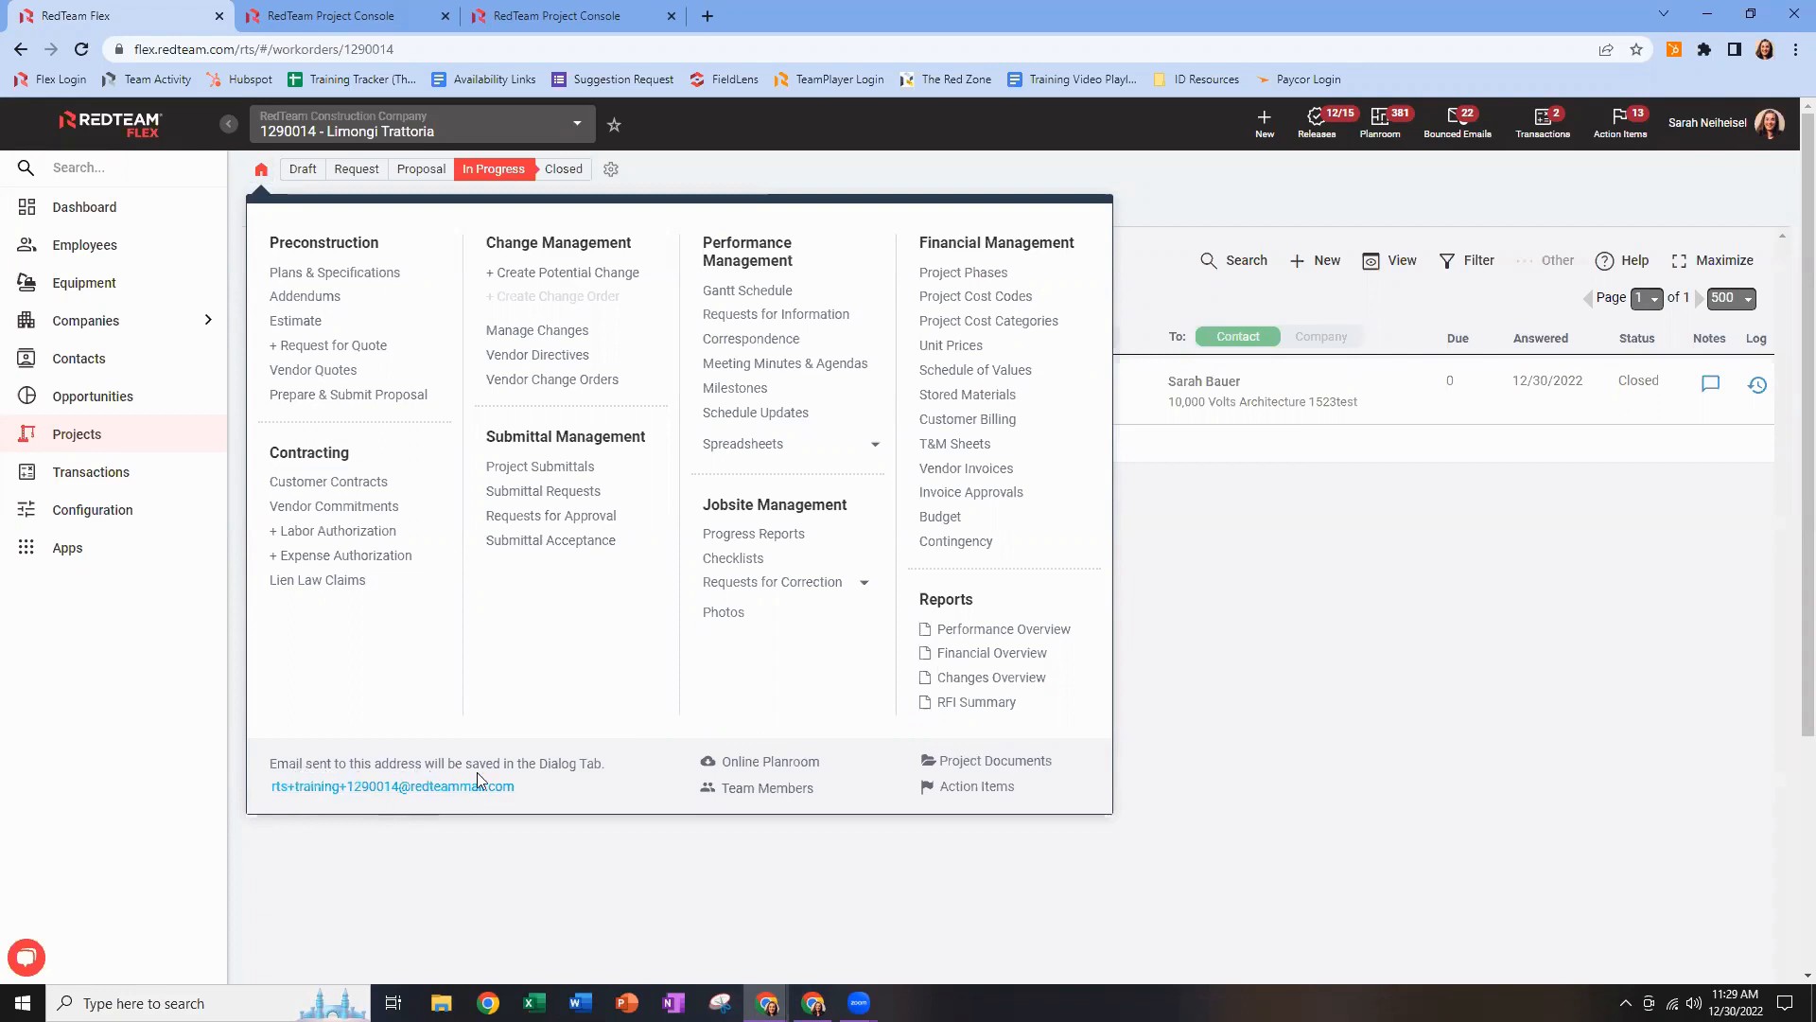
pyautogui.click(1277, 688)
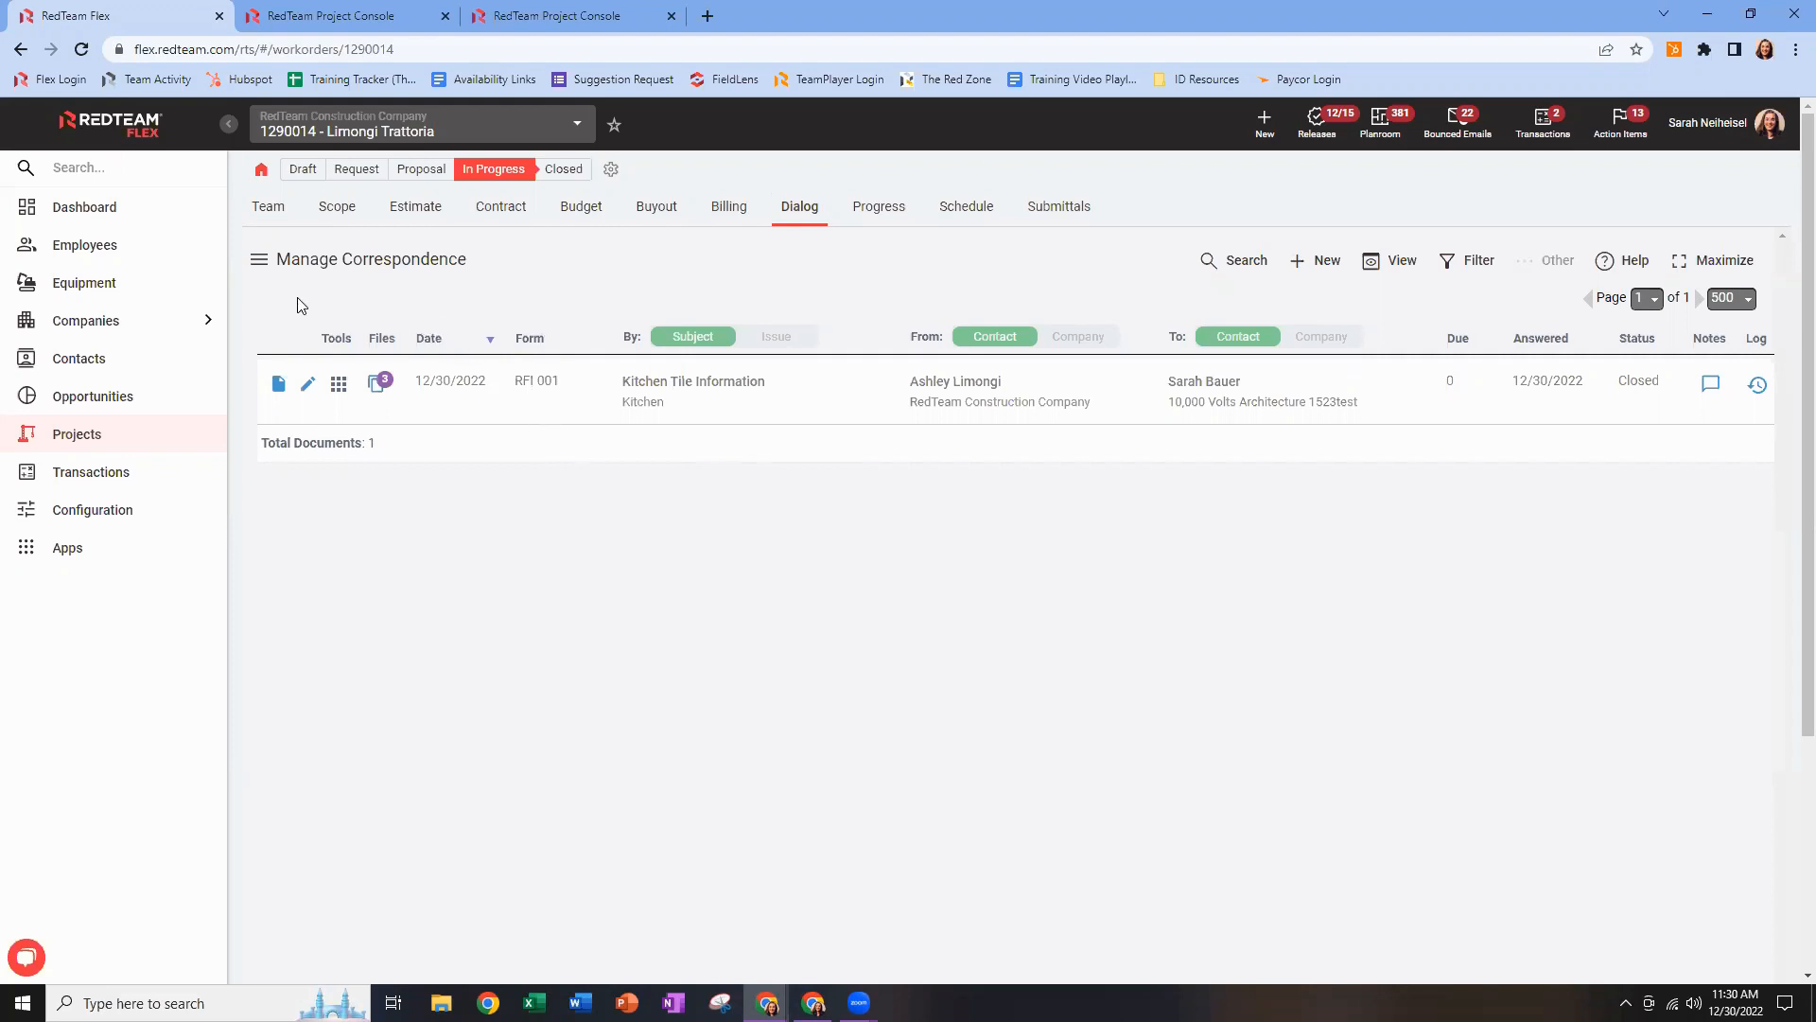
# Switch from the project's correspondence to its meeting minutes and start a new meeting agenda.
pyautogui.click(263, 268)
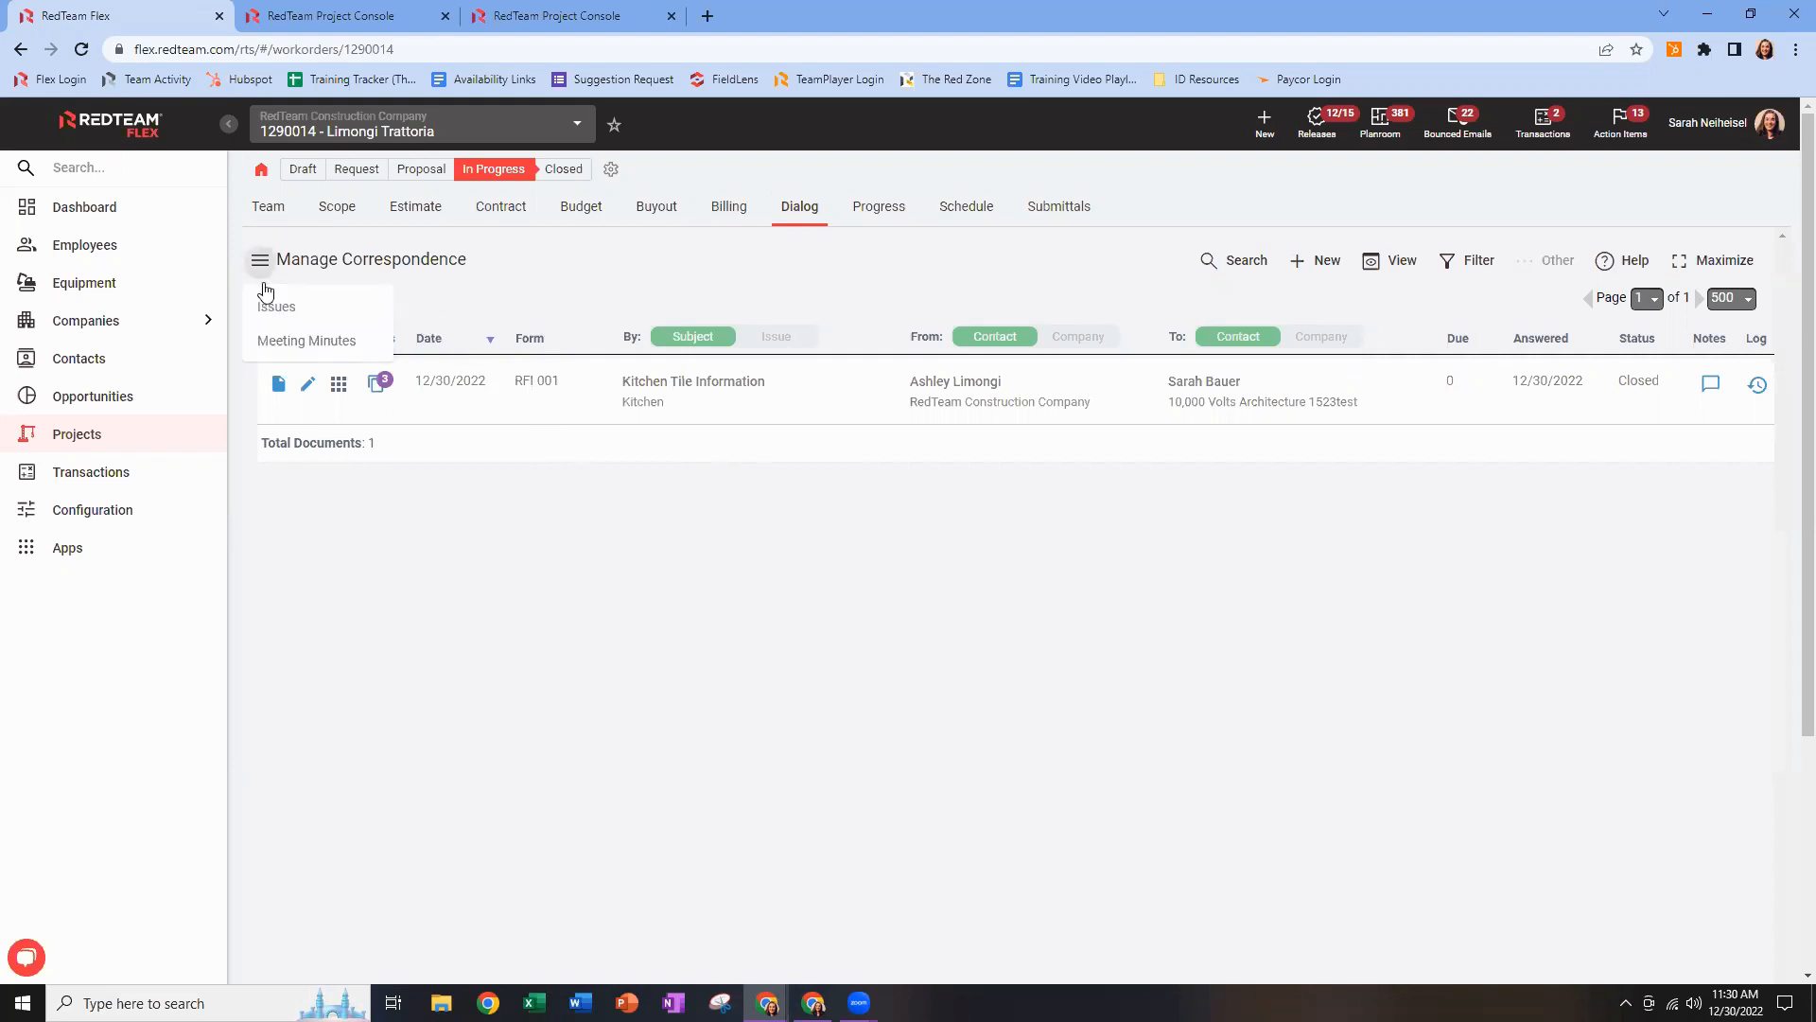
pyautogui.click(329, 354)
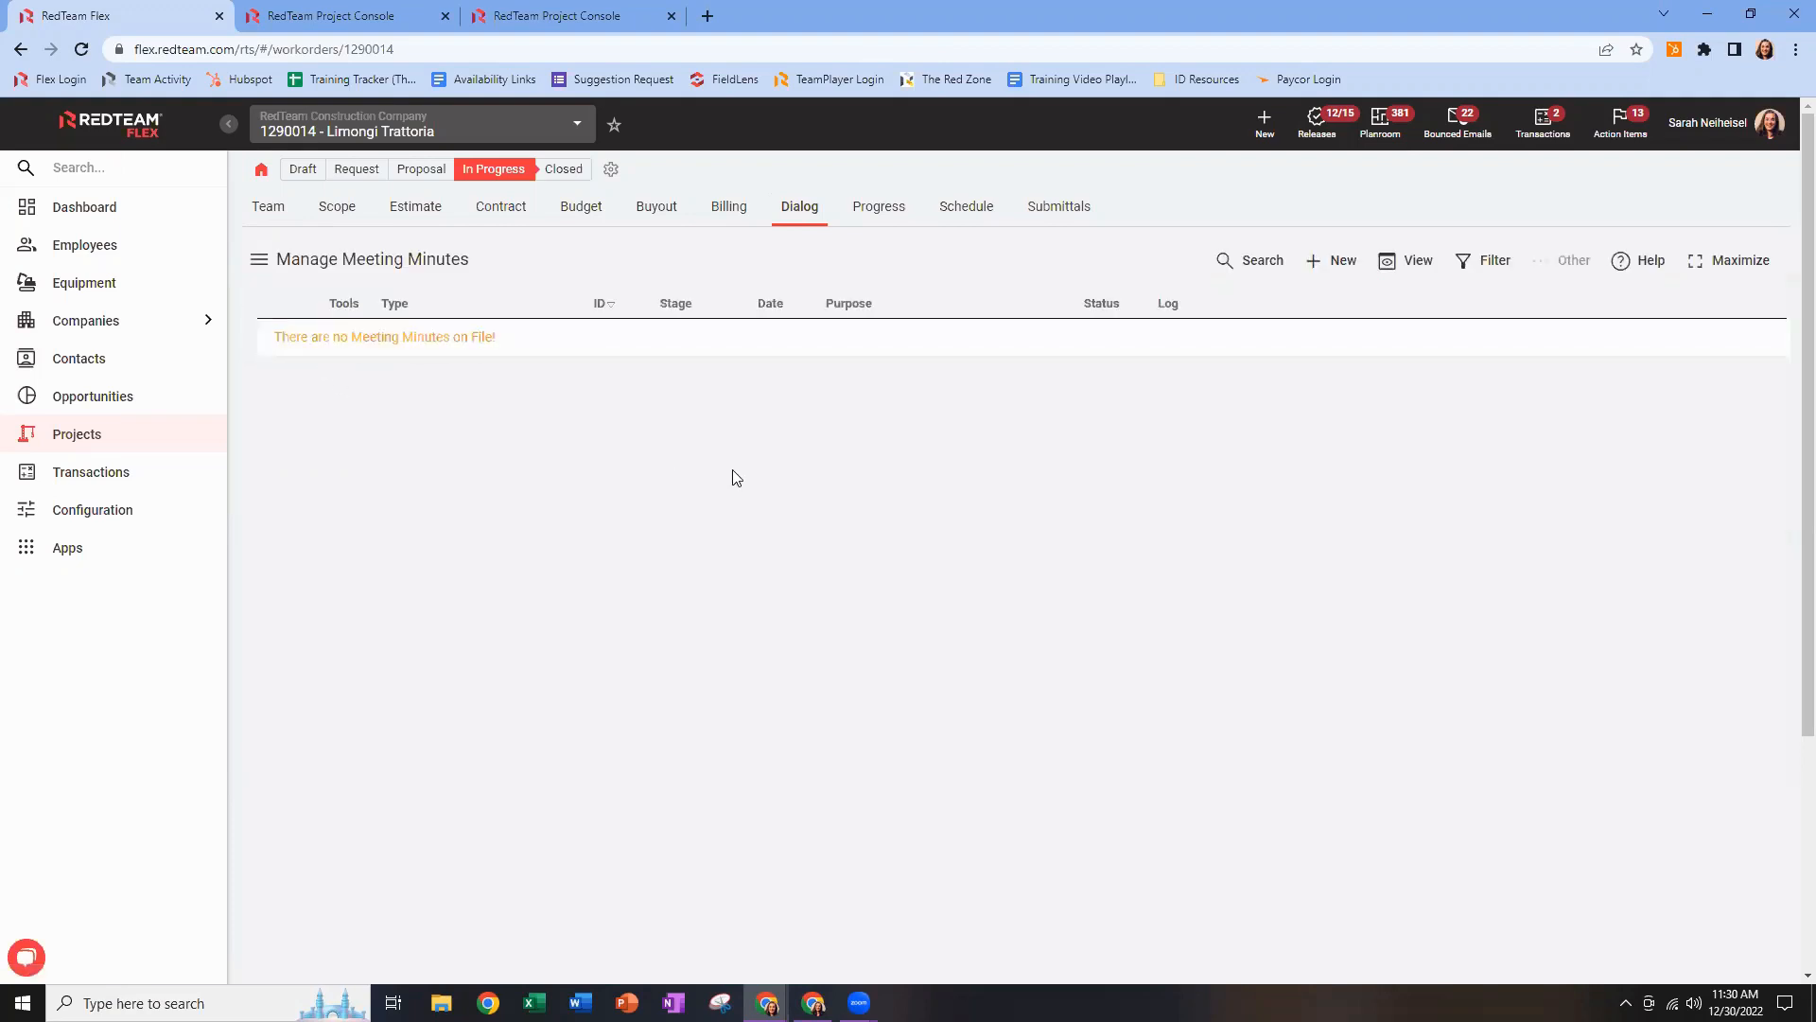
pyautogui.click(1314, 272)
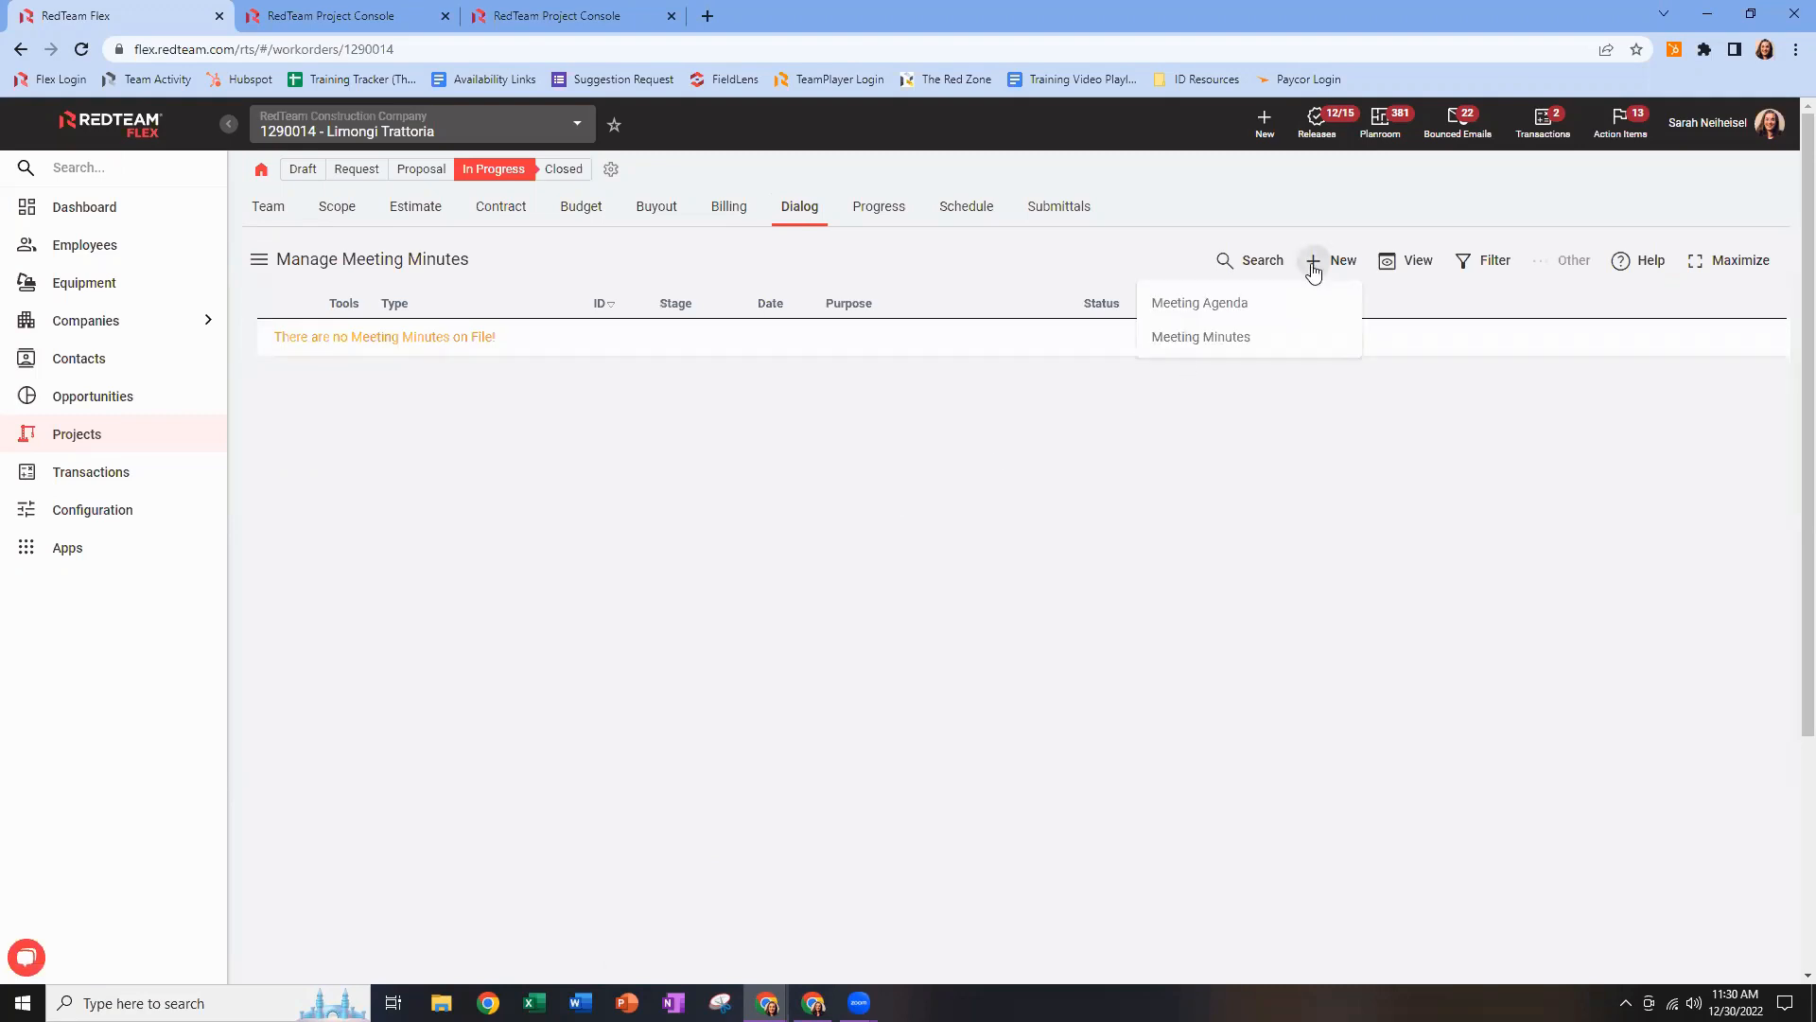
pyautogui.click(1258, 317)
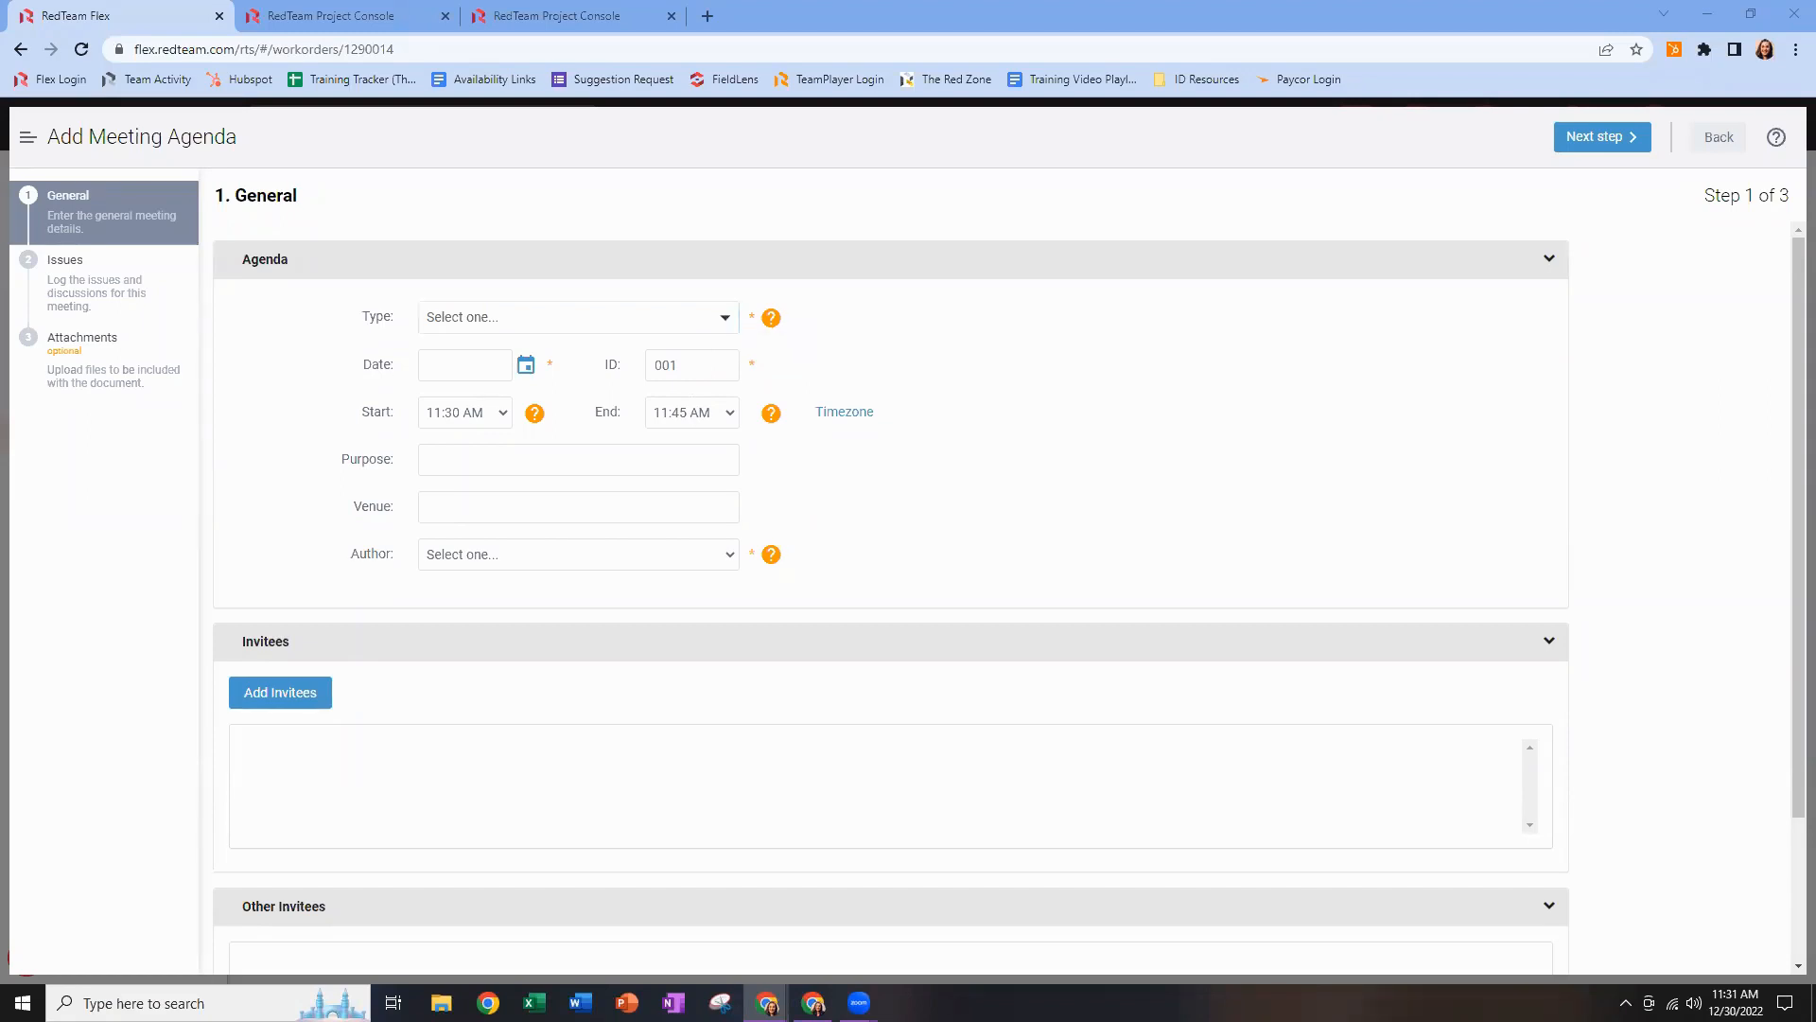
# Set the meeting agenda's type to Safety and its date to 01/03/2023.
pyautogui.click(654, 322)
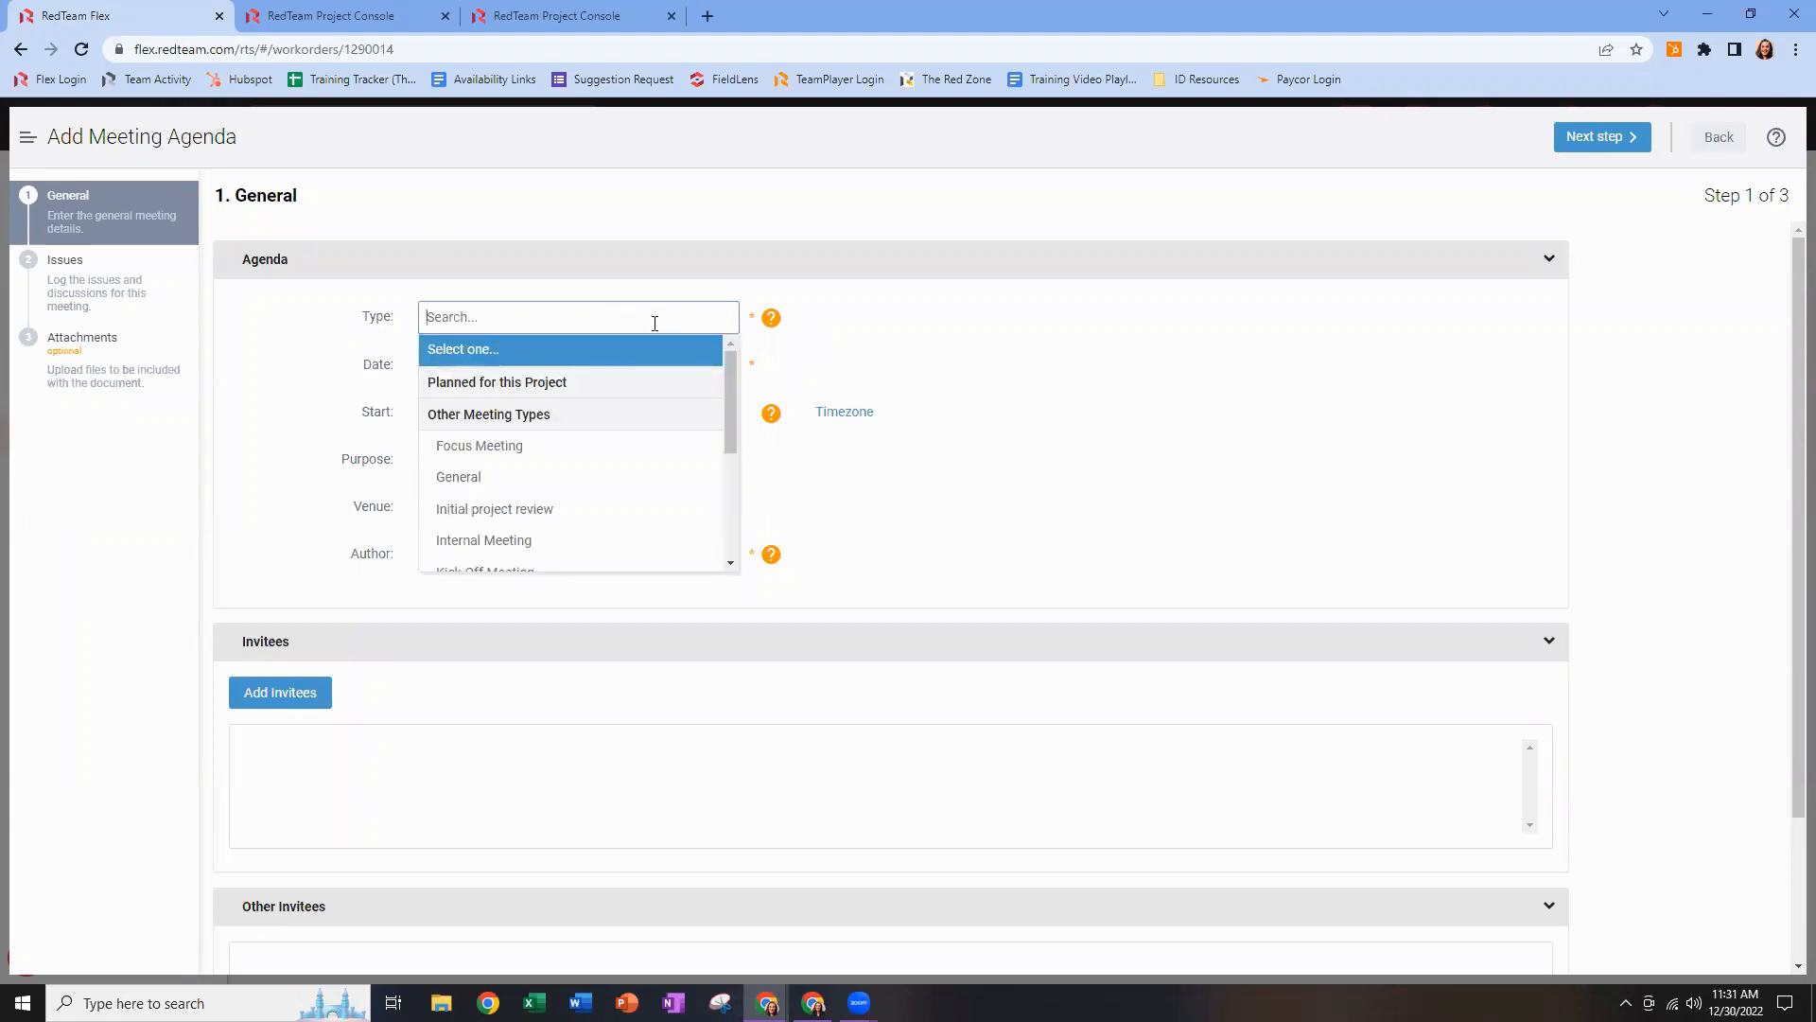
pyautogui.scroll(-1, 602, 473)
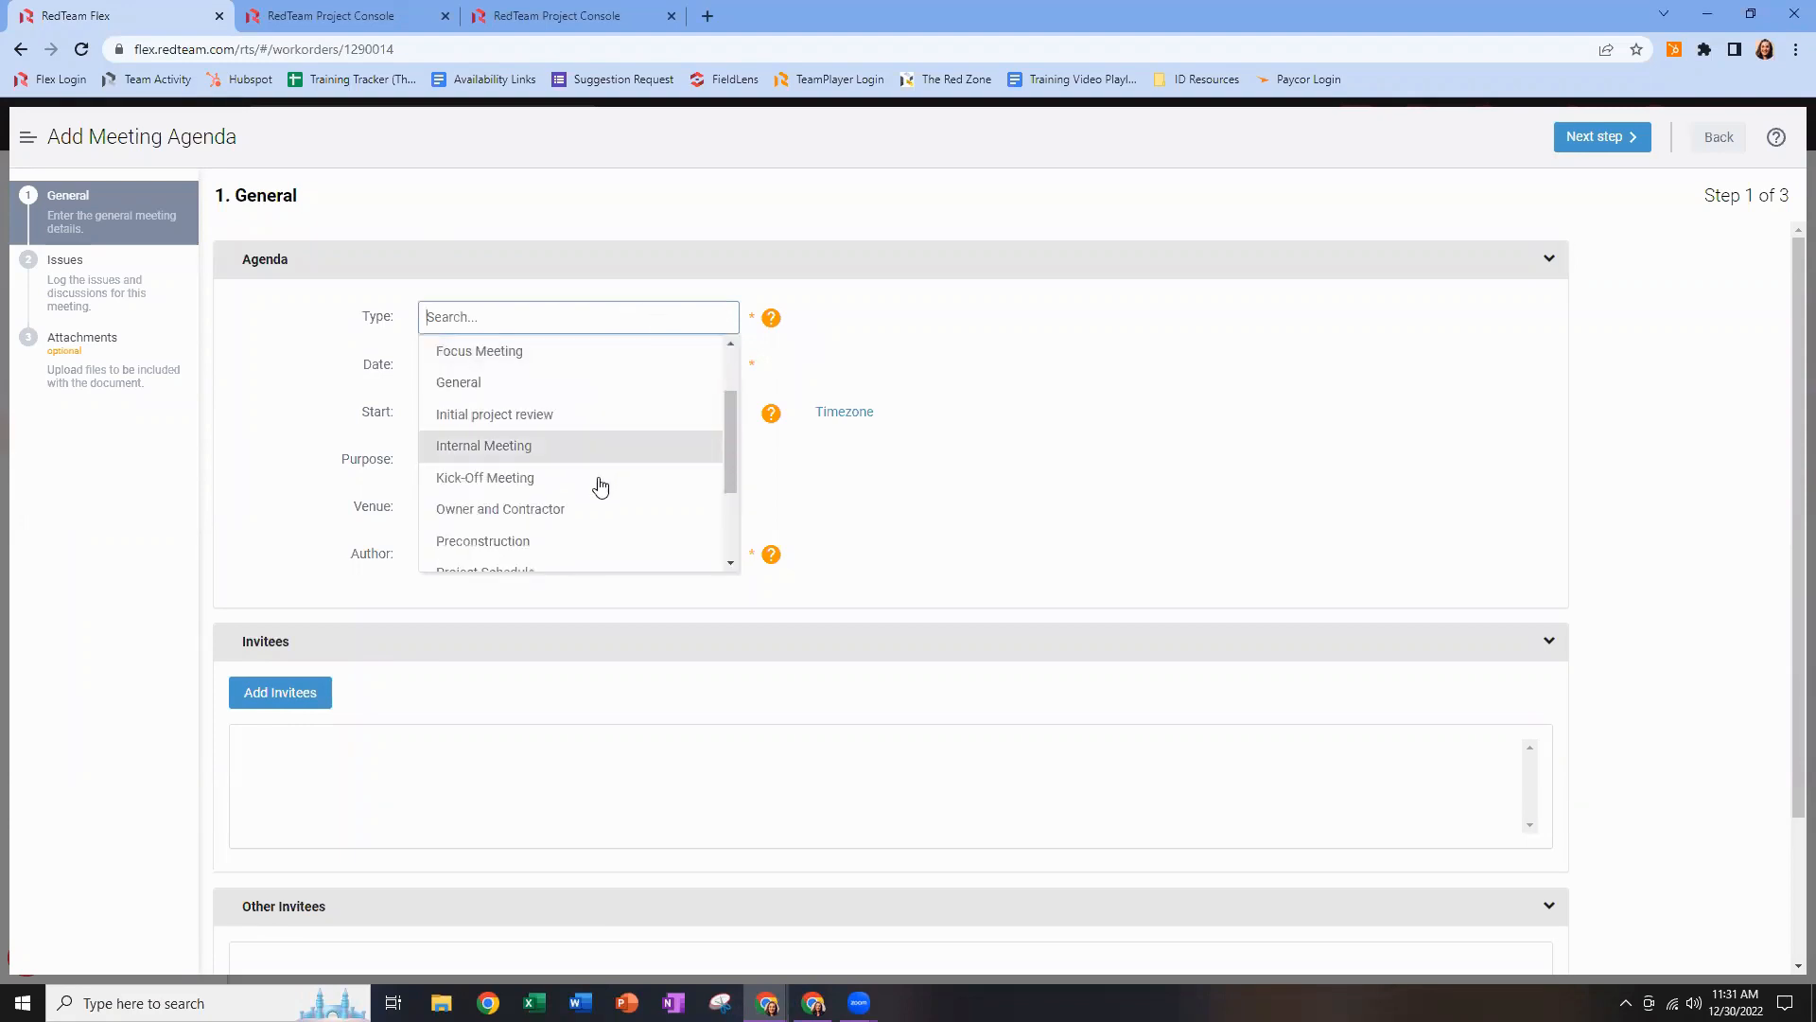
pyautogui.scroll(-2, 596, 539)
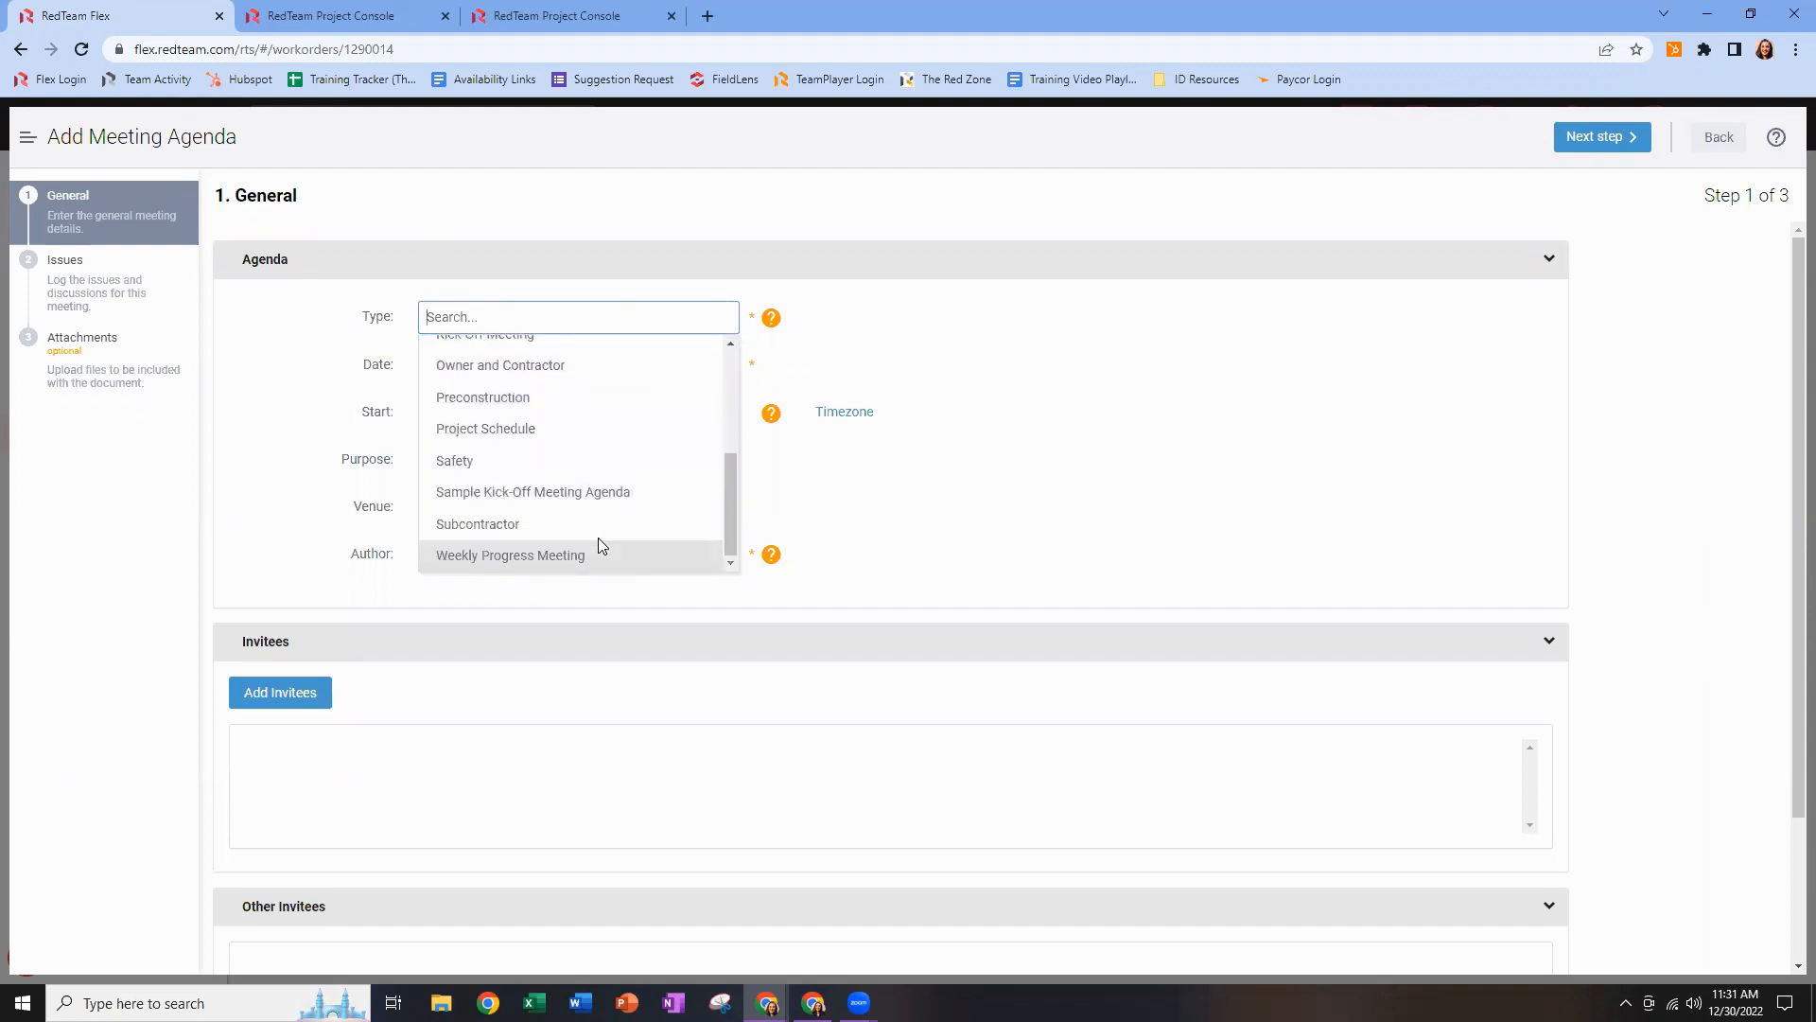
pyautogui.scroll(3, 596, 539)
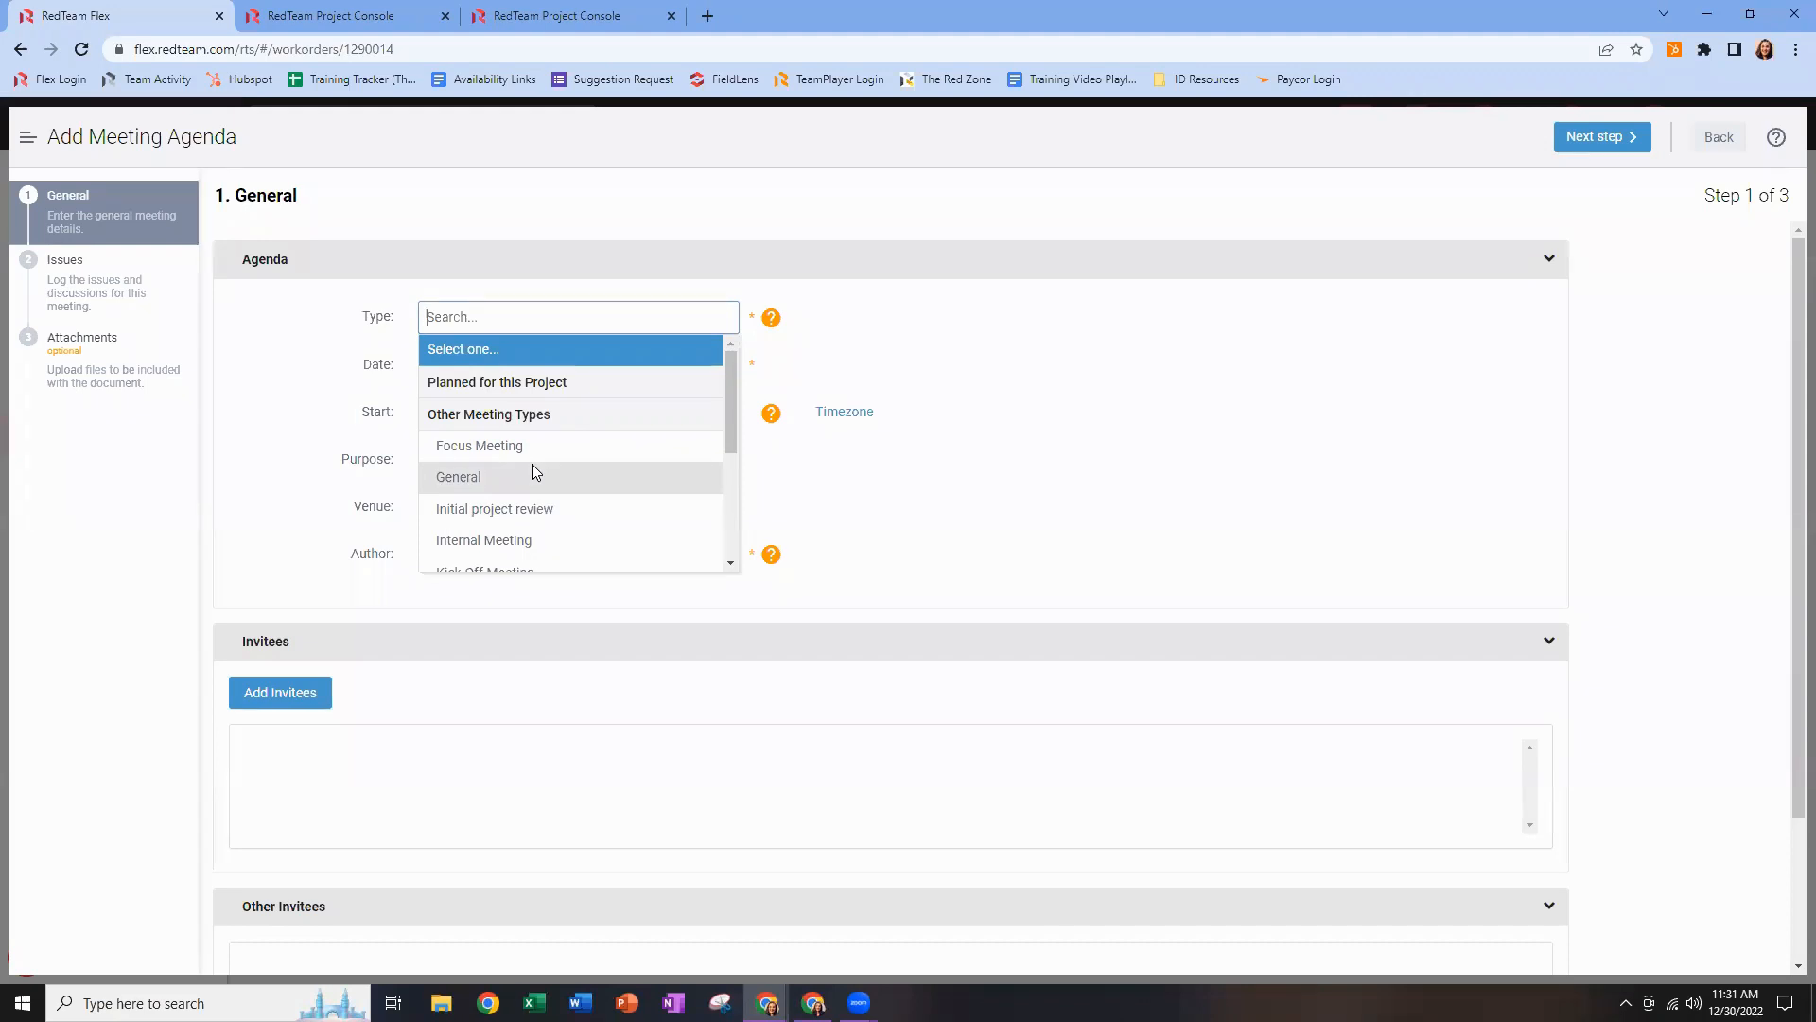
pyautogui.scroll(-1, 531, 463)
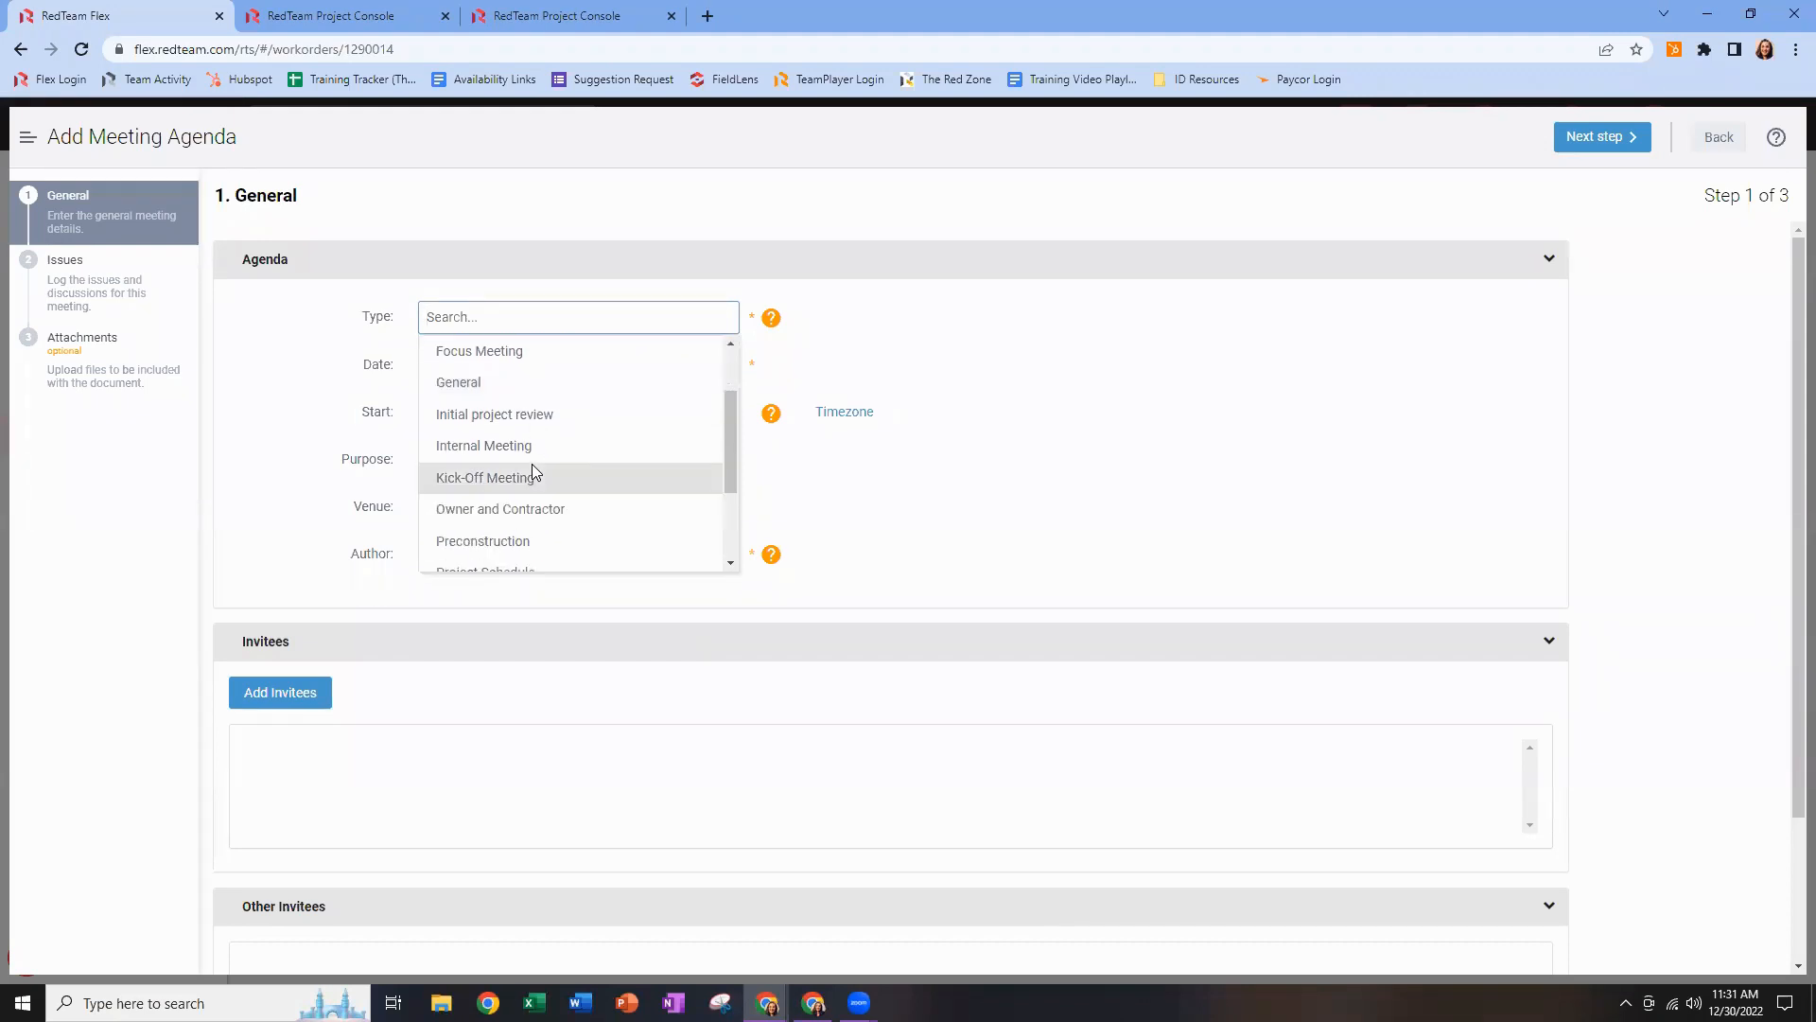
pyautogui.scroll(-1, 525, 478)
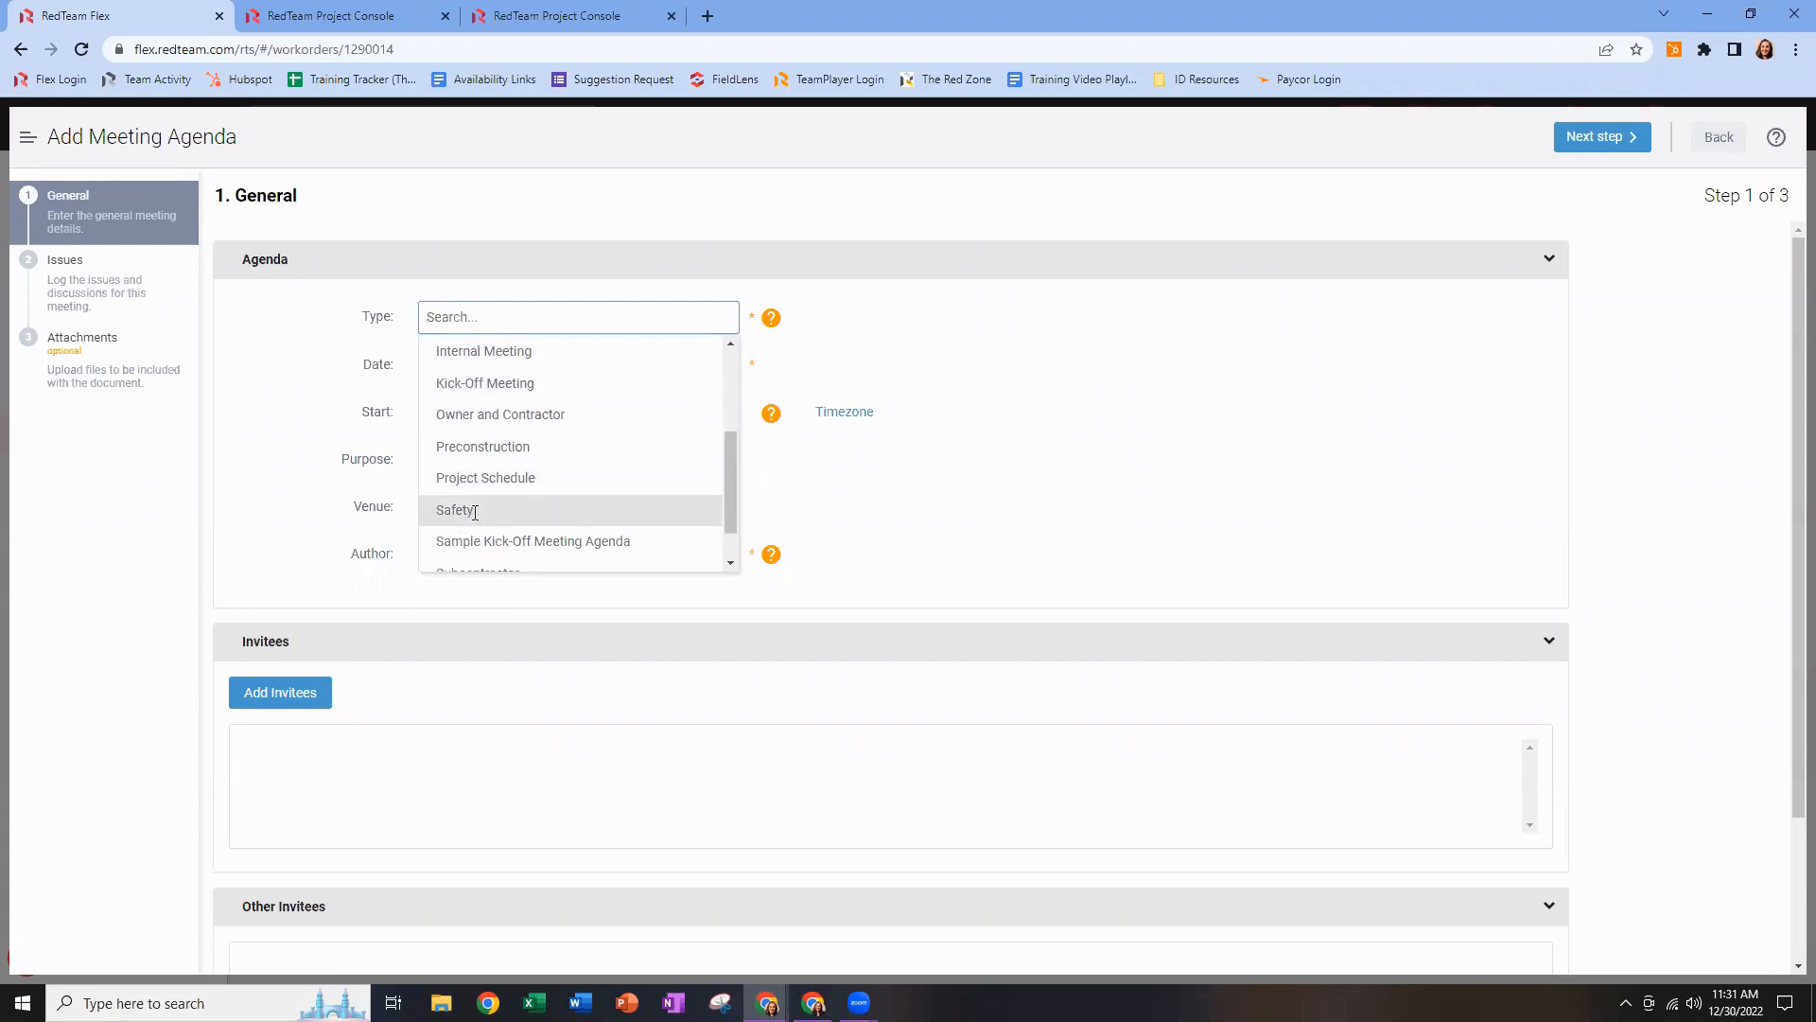
pyautogui.click(484, 509)
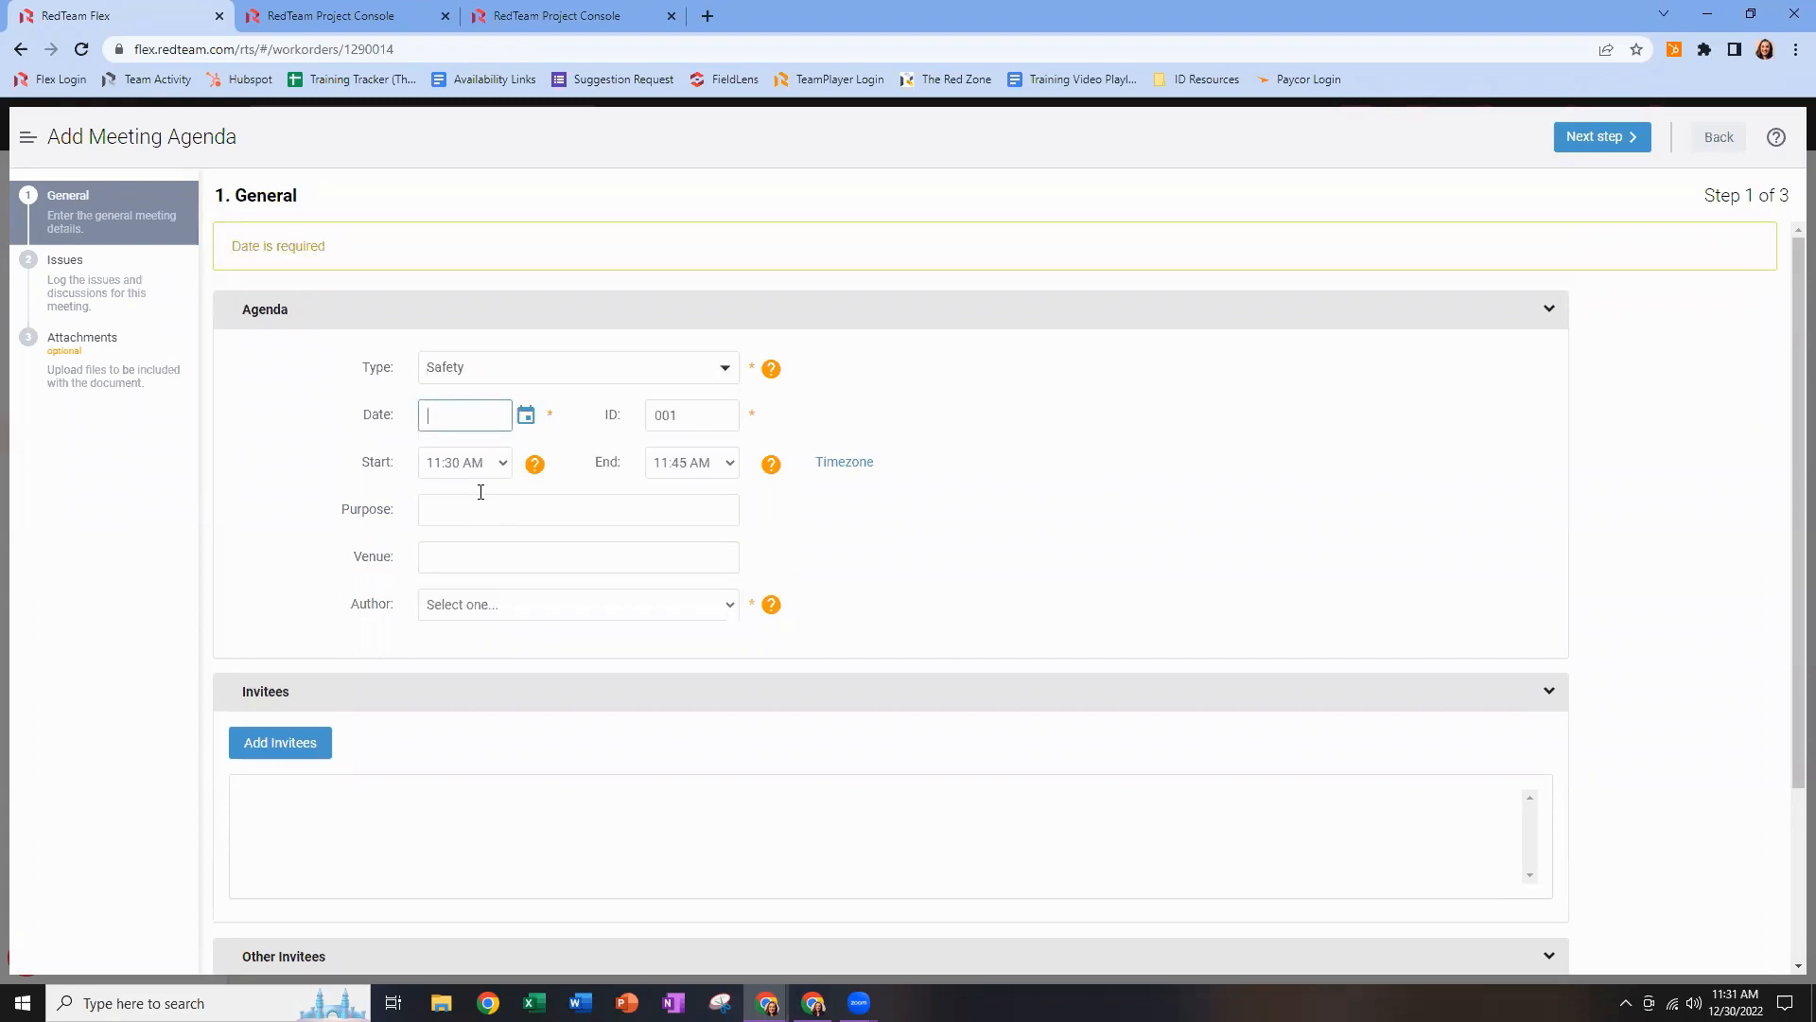
pyautogui.click(527, 417)
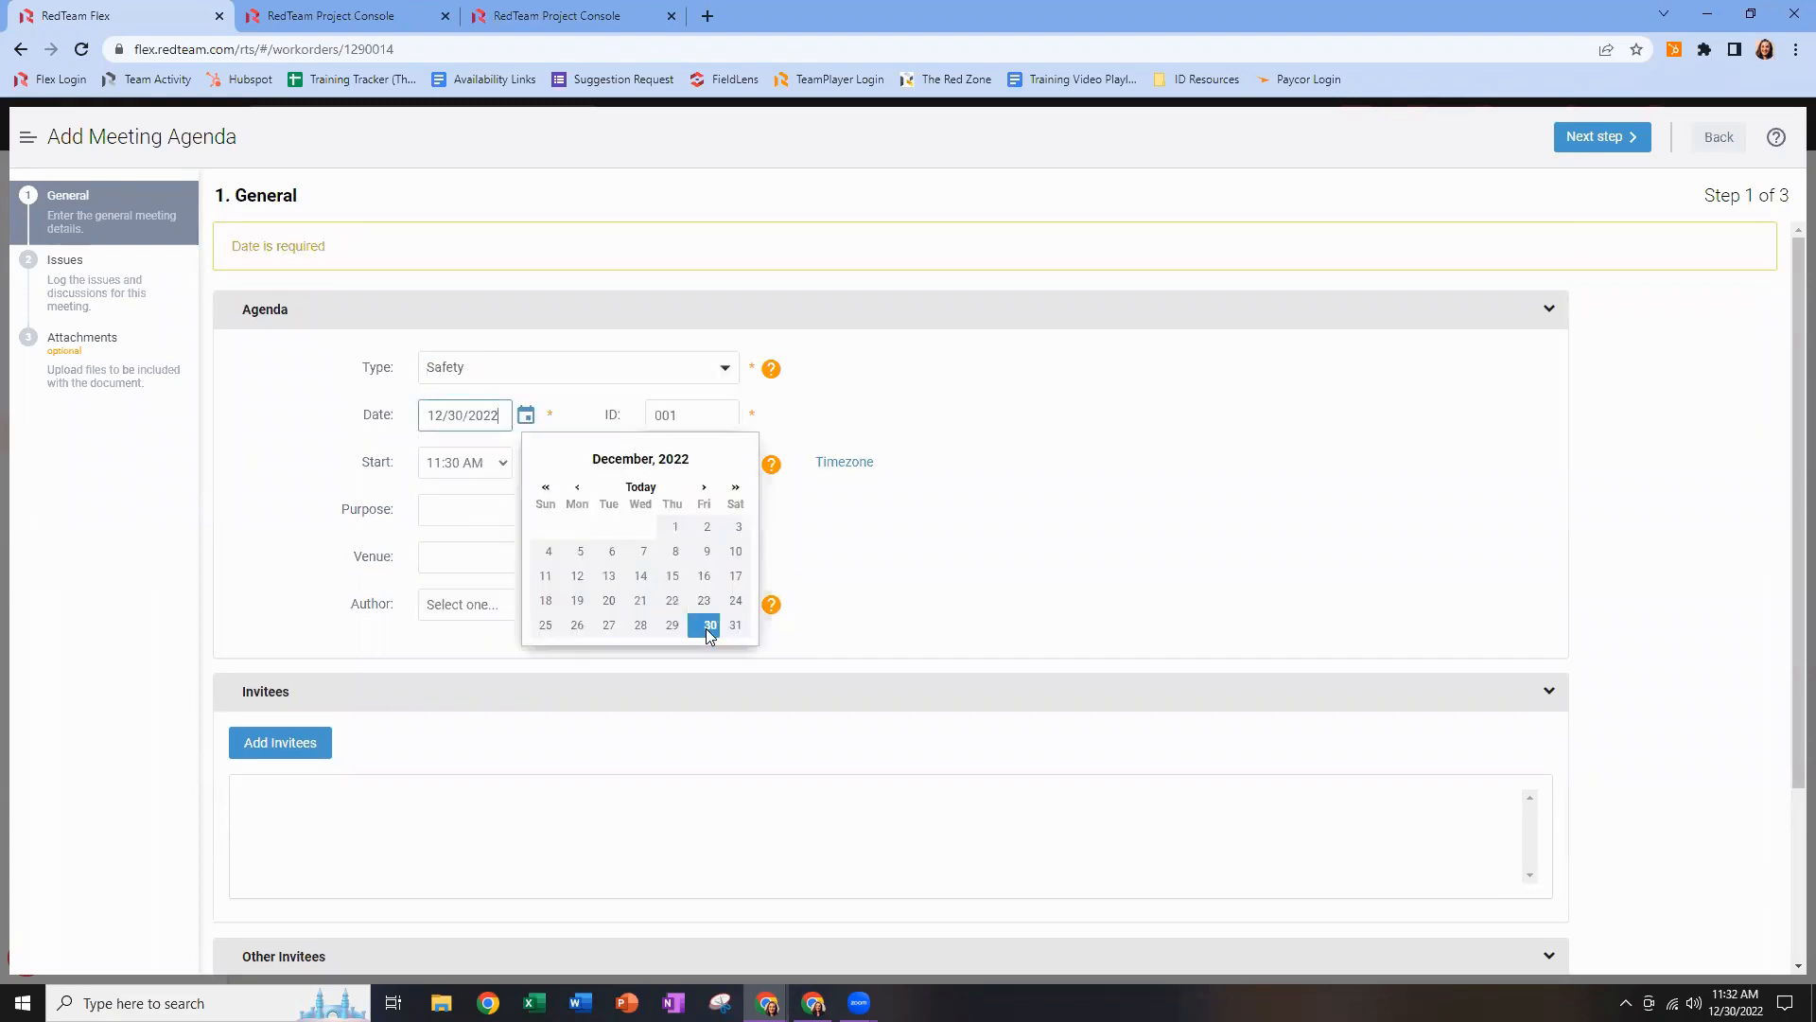
pyautogui.click(704, 490)
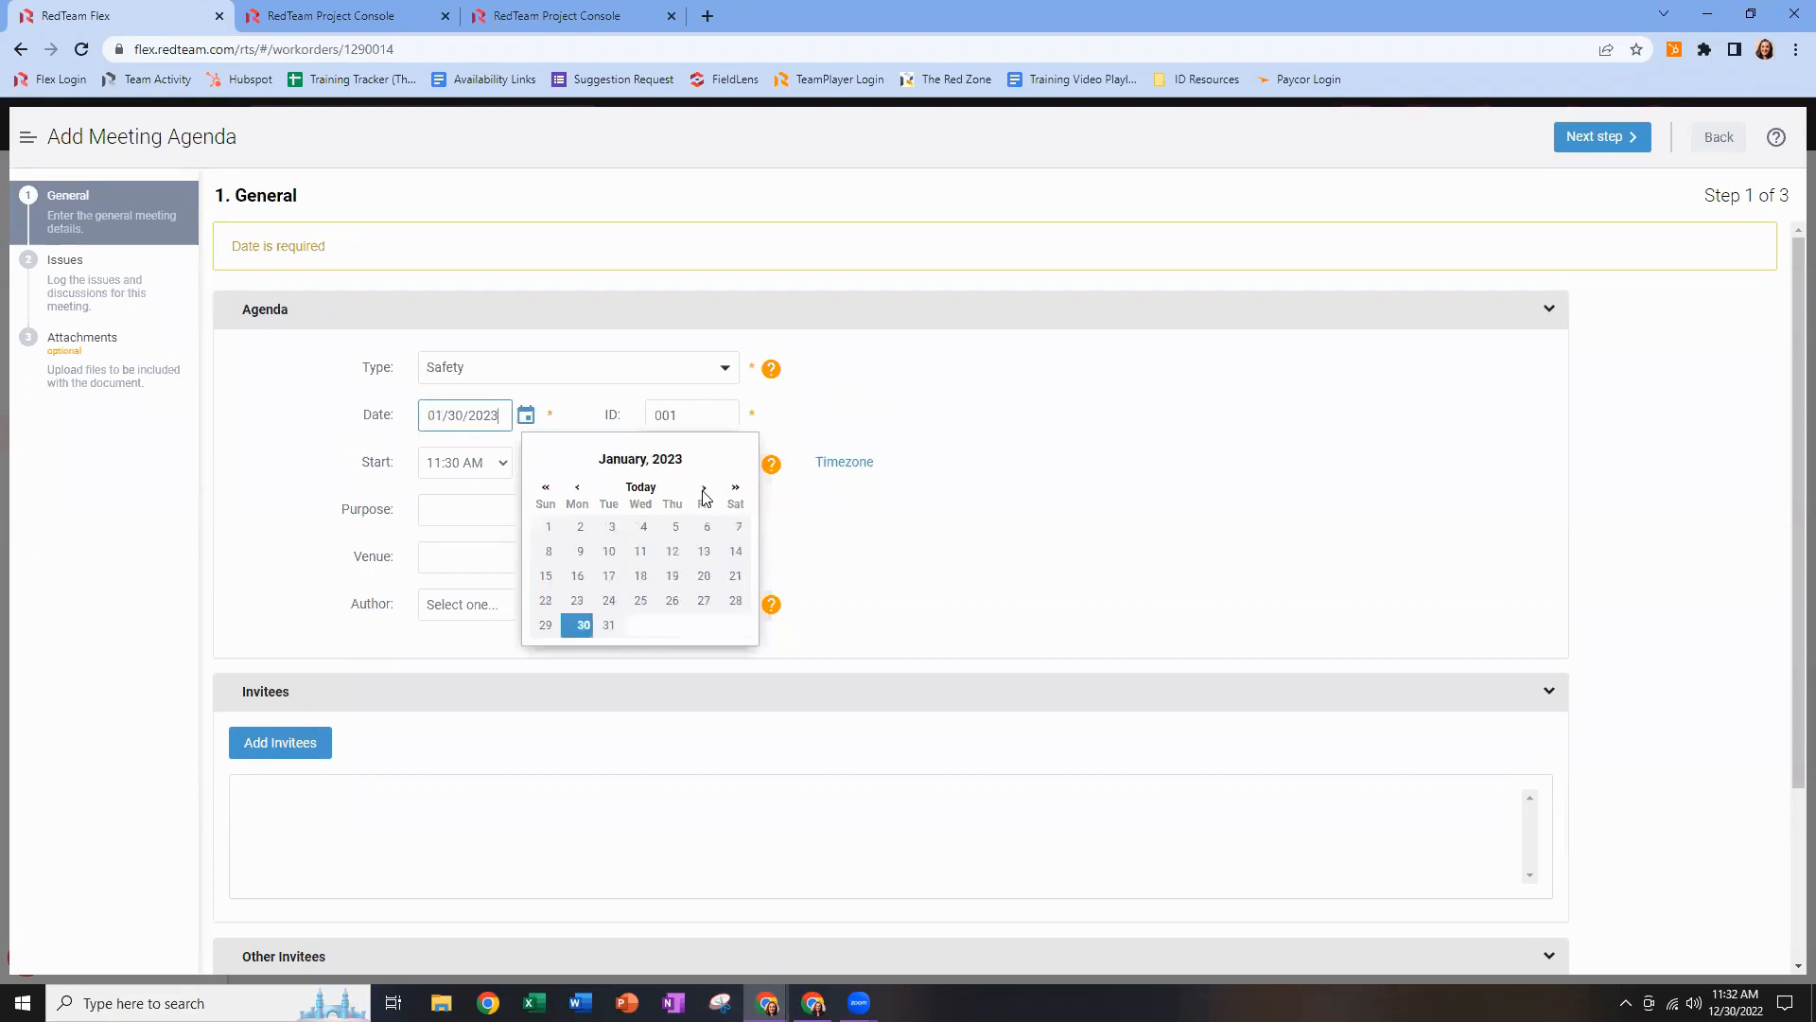
pyautogui.click(603, 528)
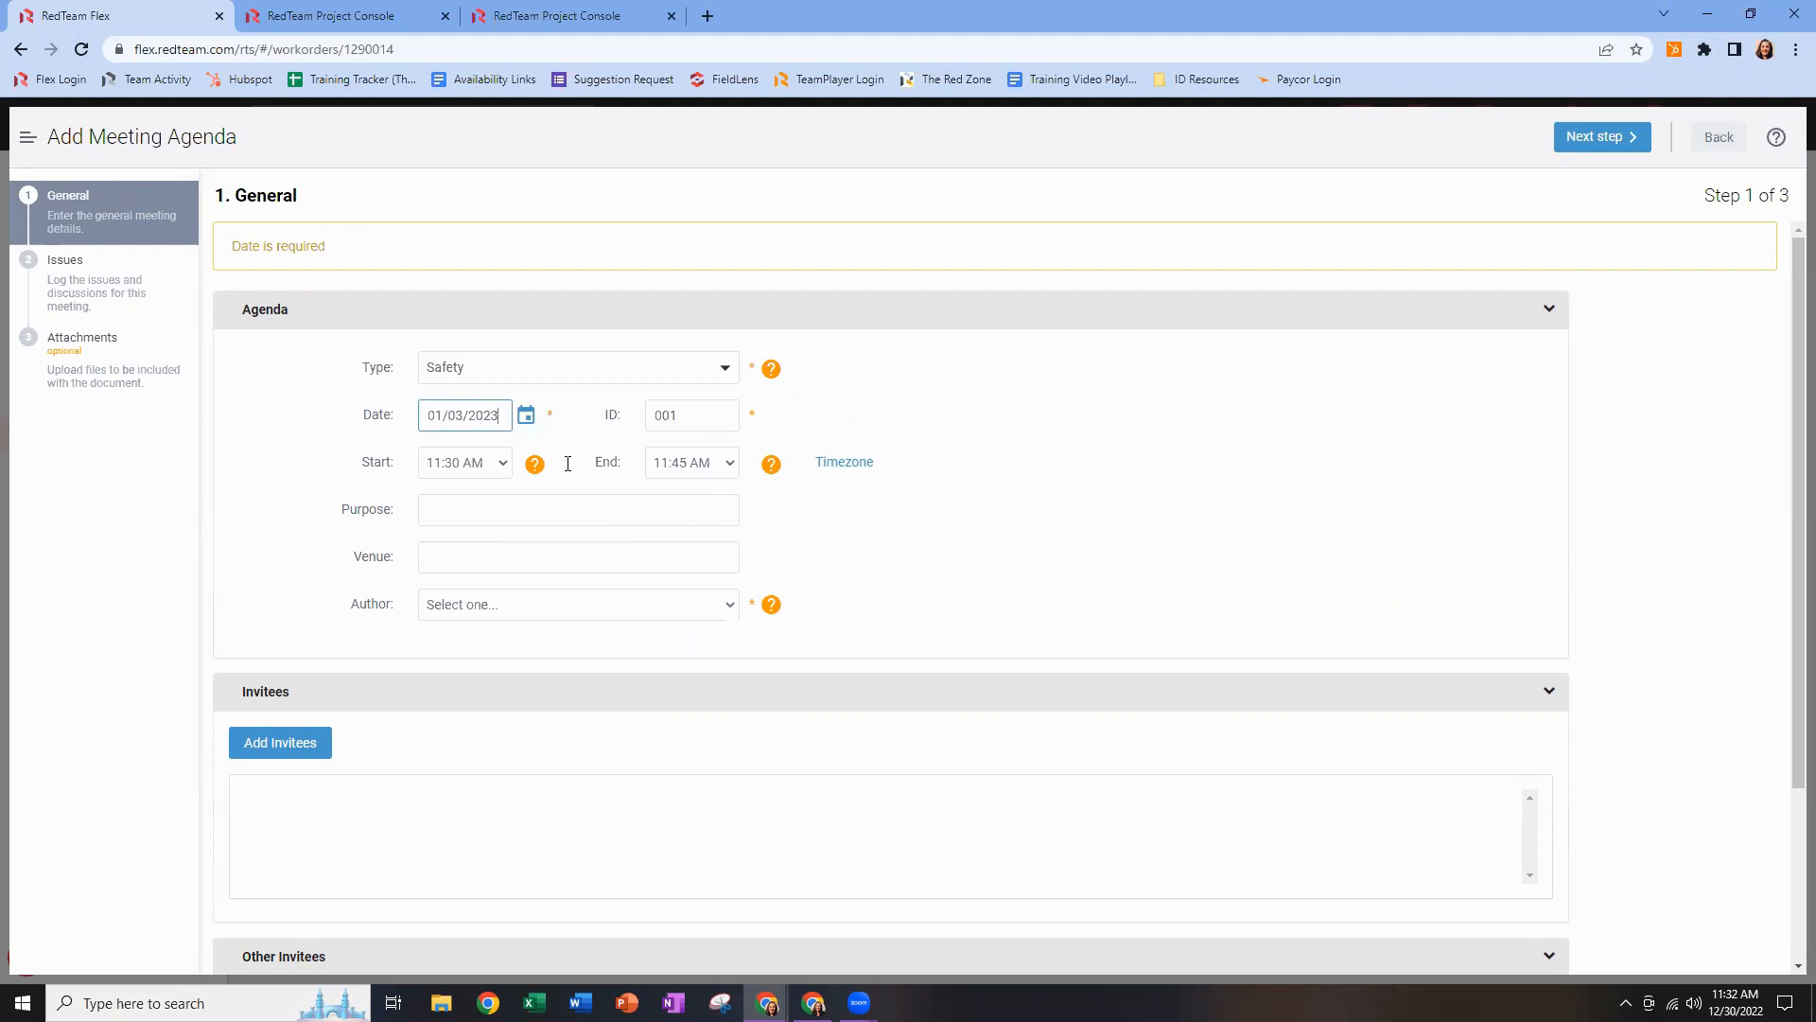
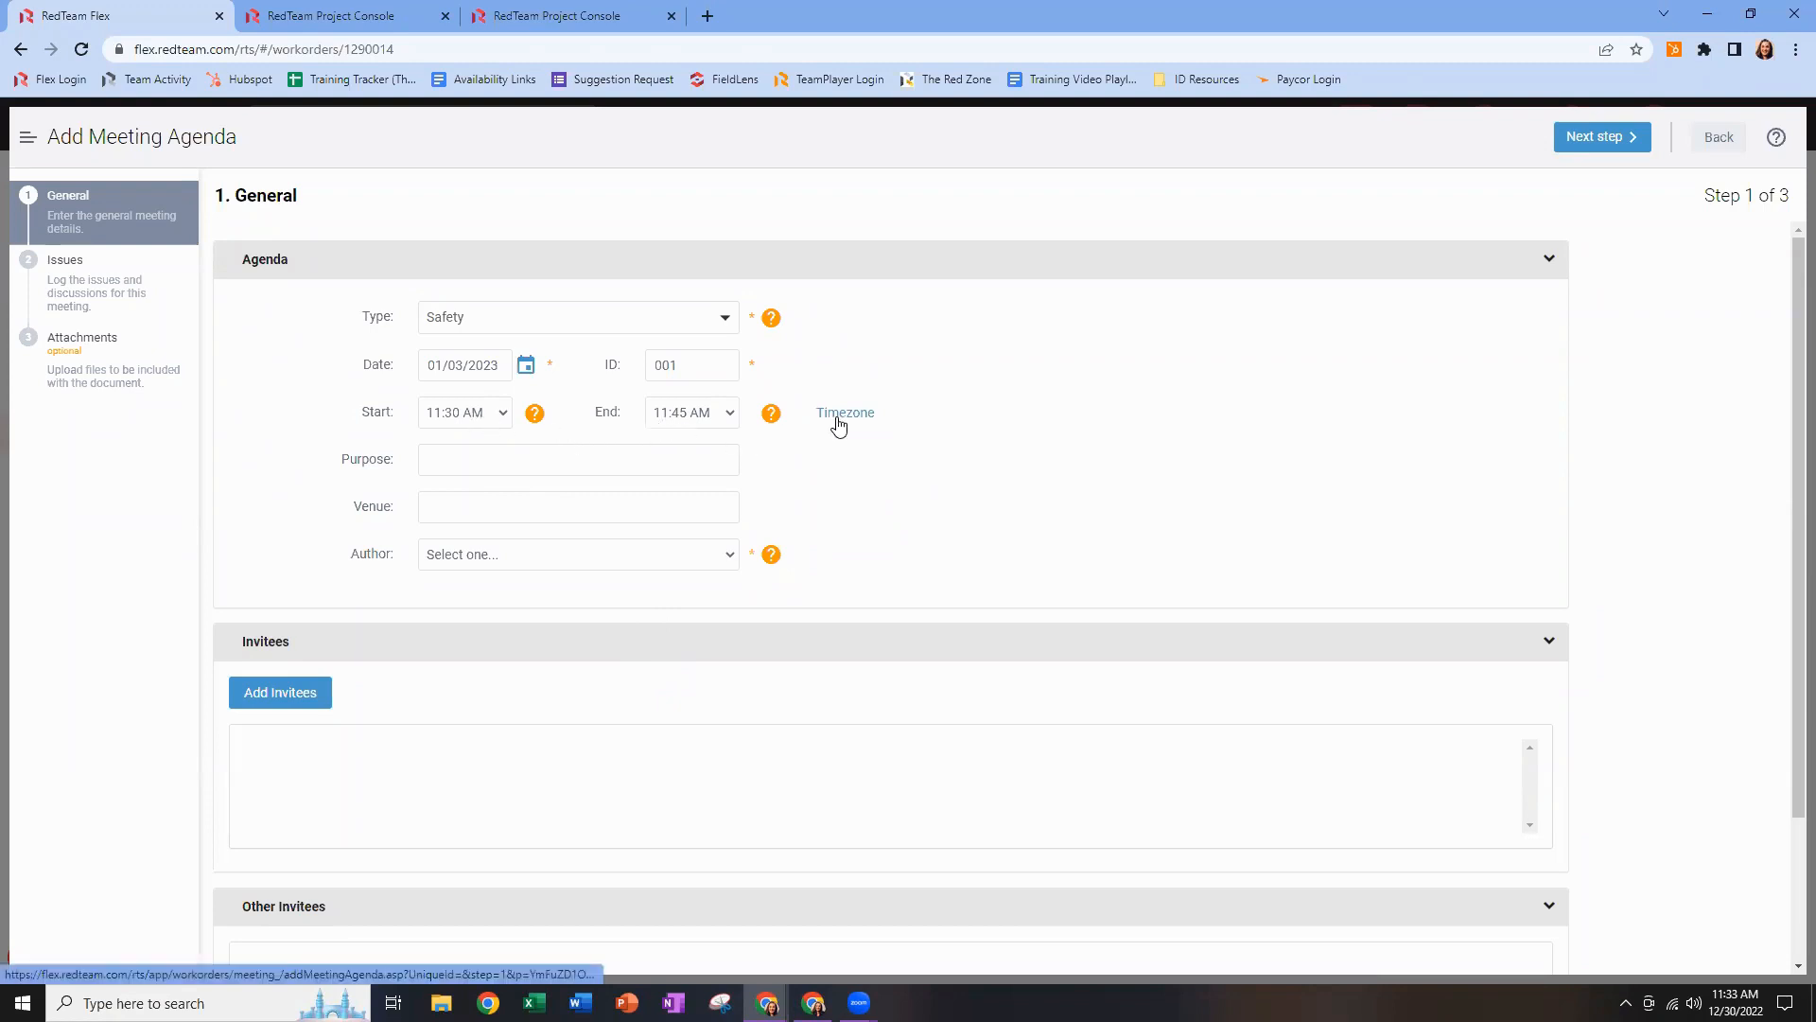
# Set the agenda's purpose to "Week 1 Safety Meeting" and its venue to Conference Room B.
pyautogui.click(702, 461)
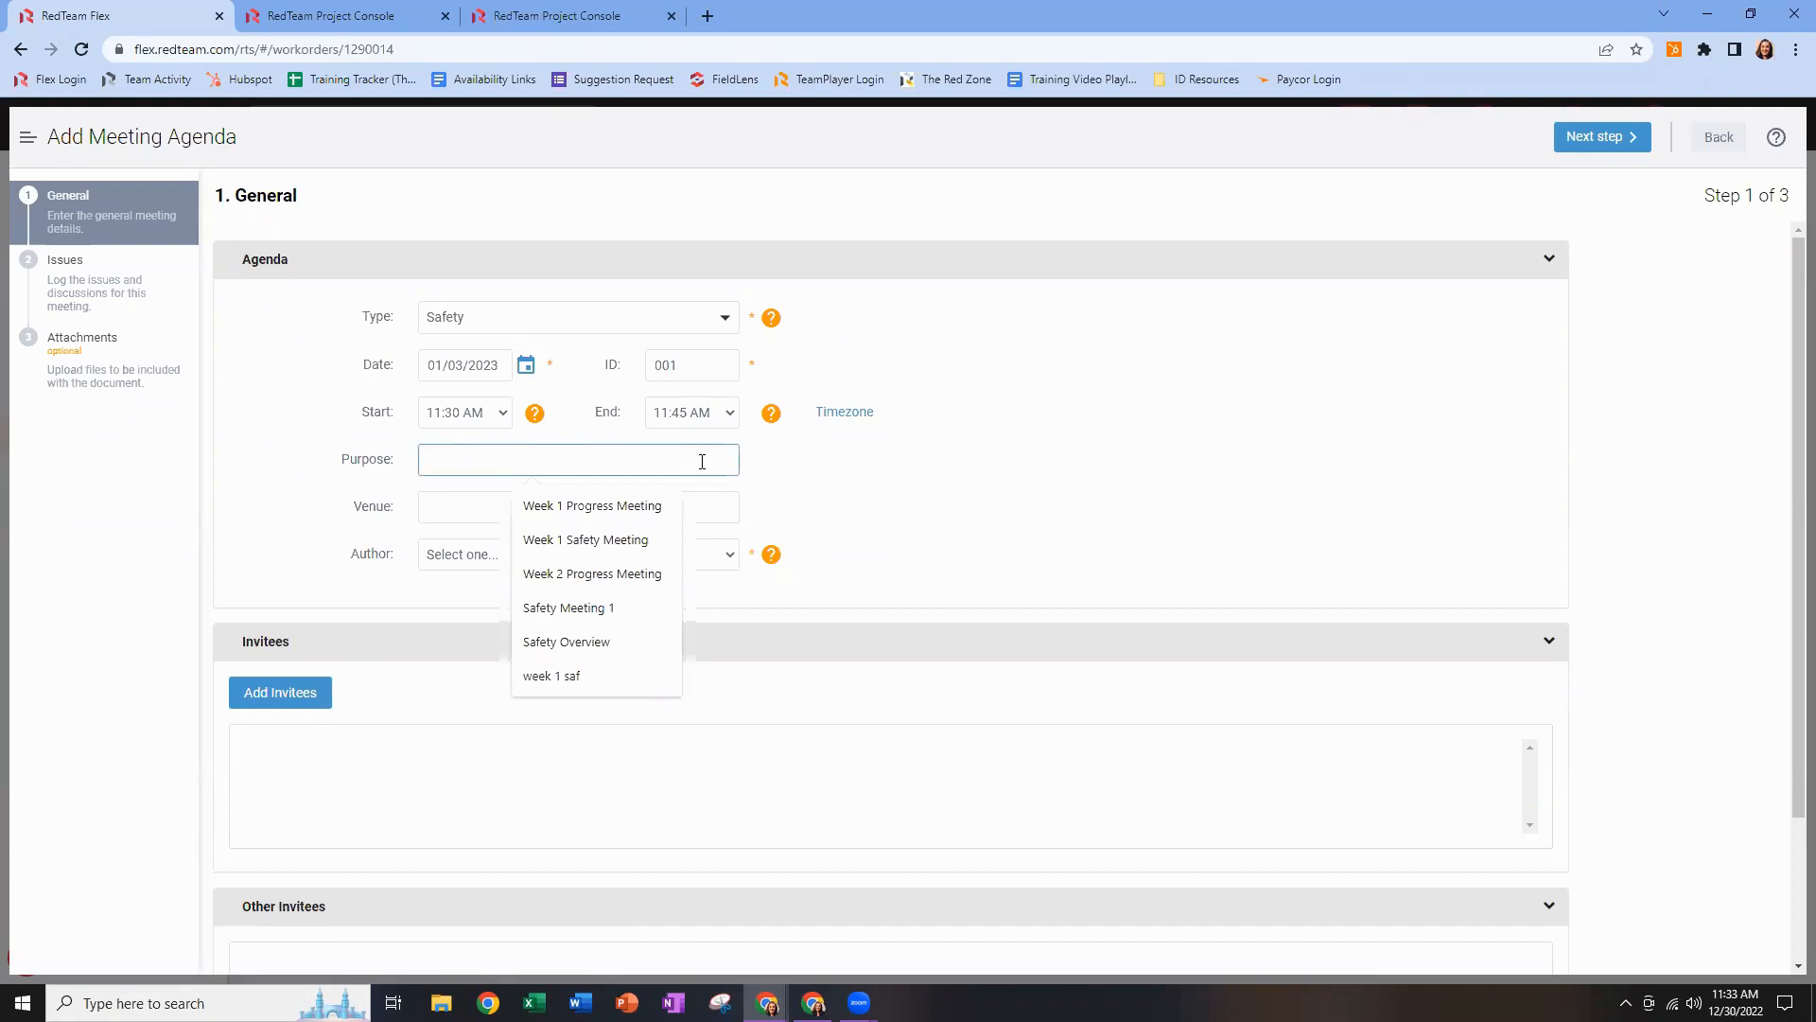
pyautogui.write('Week 1 Safety Meeting')
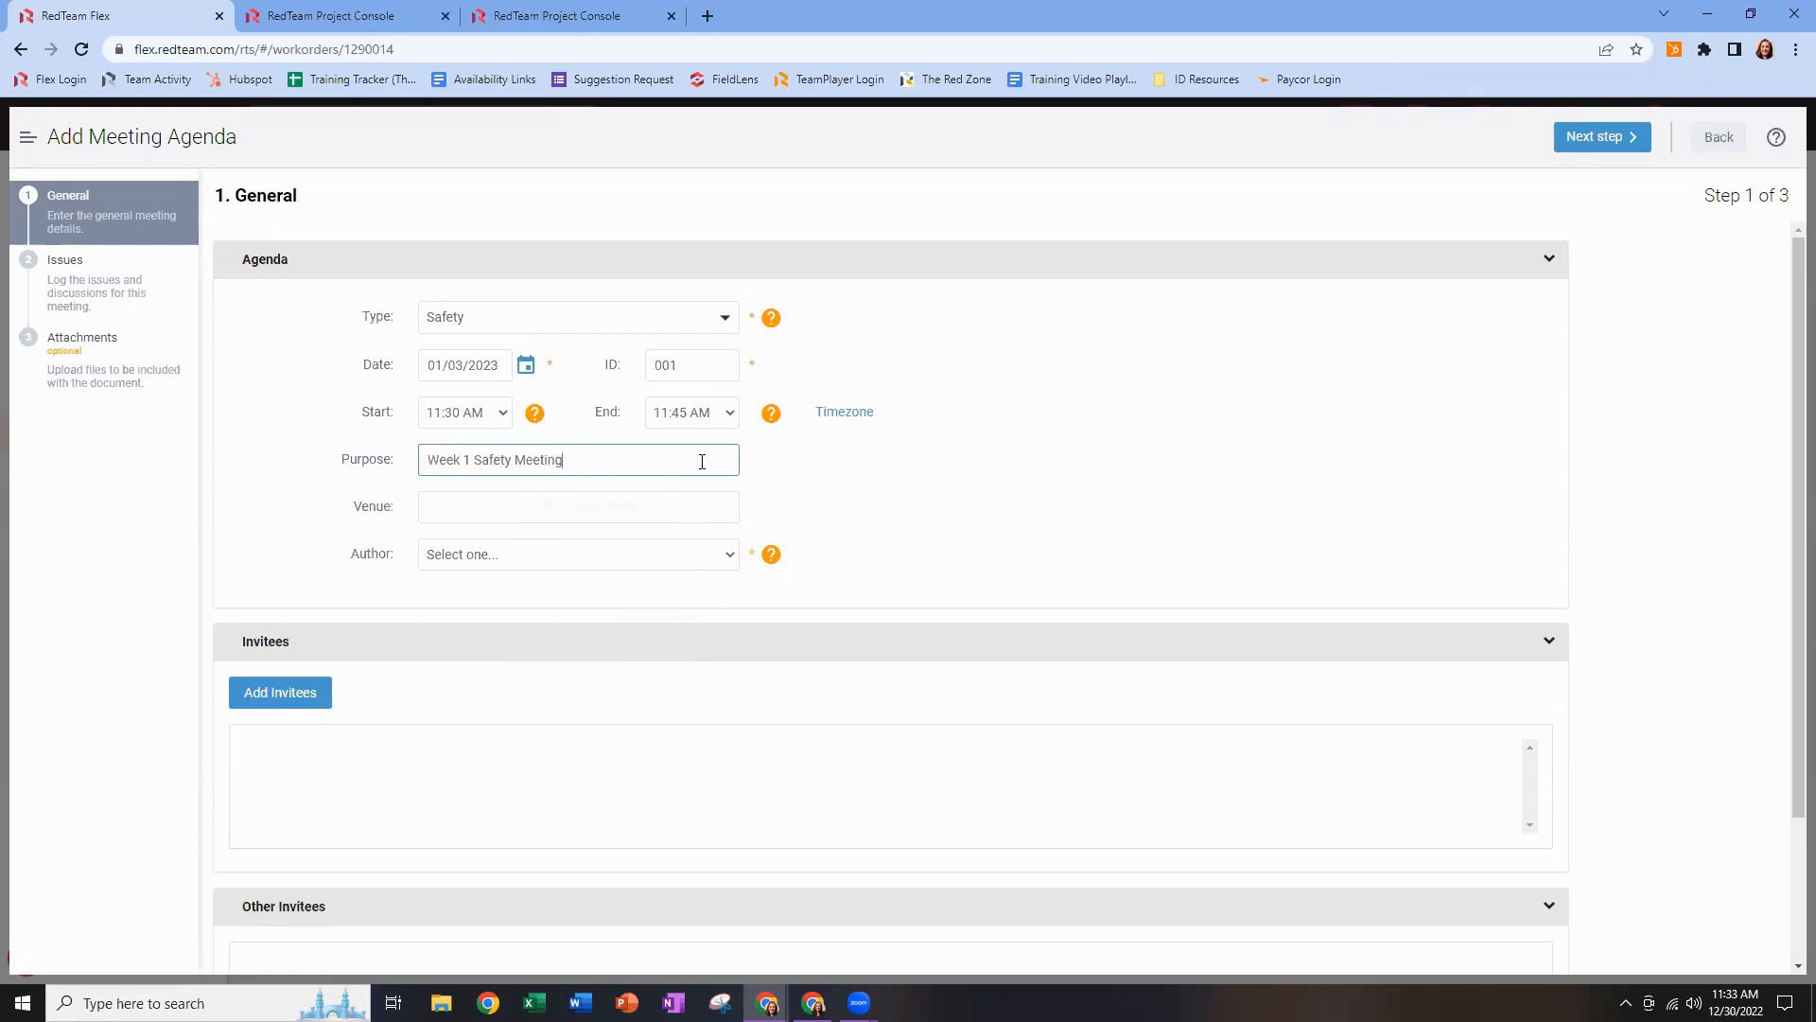
pyautogui.click(465, 512)
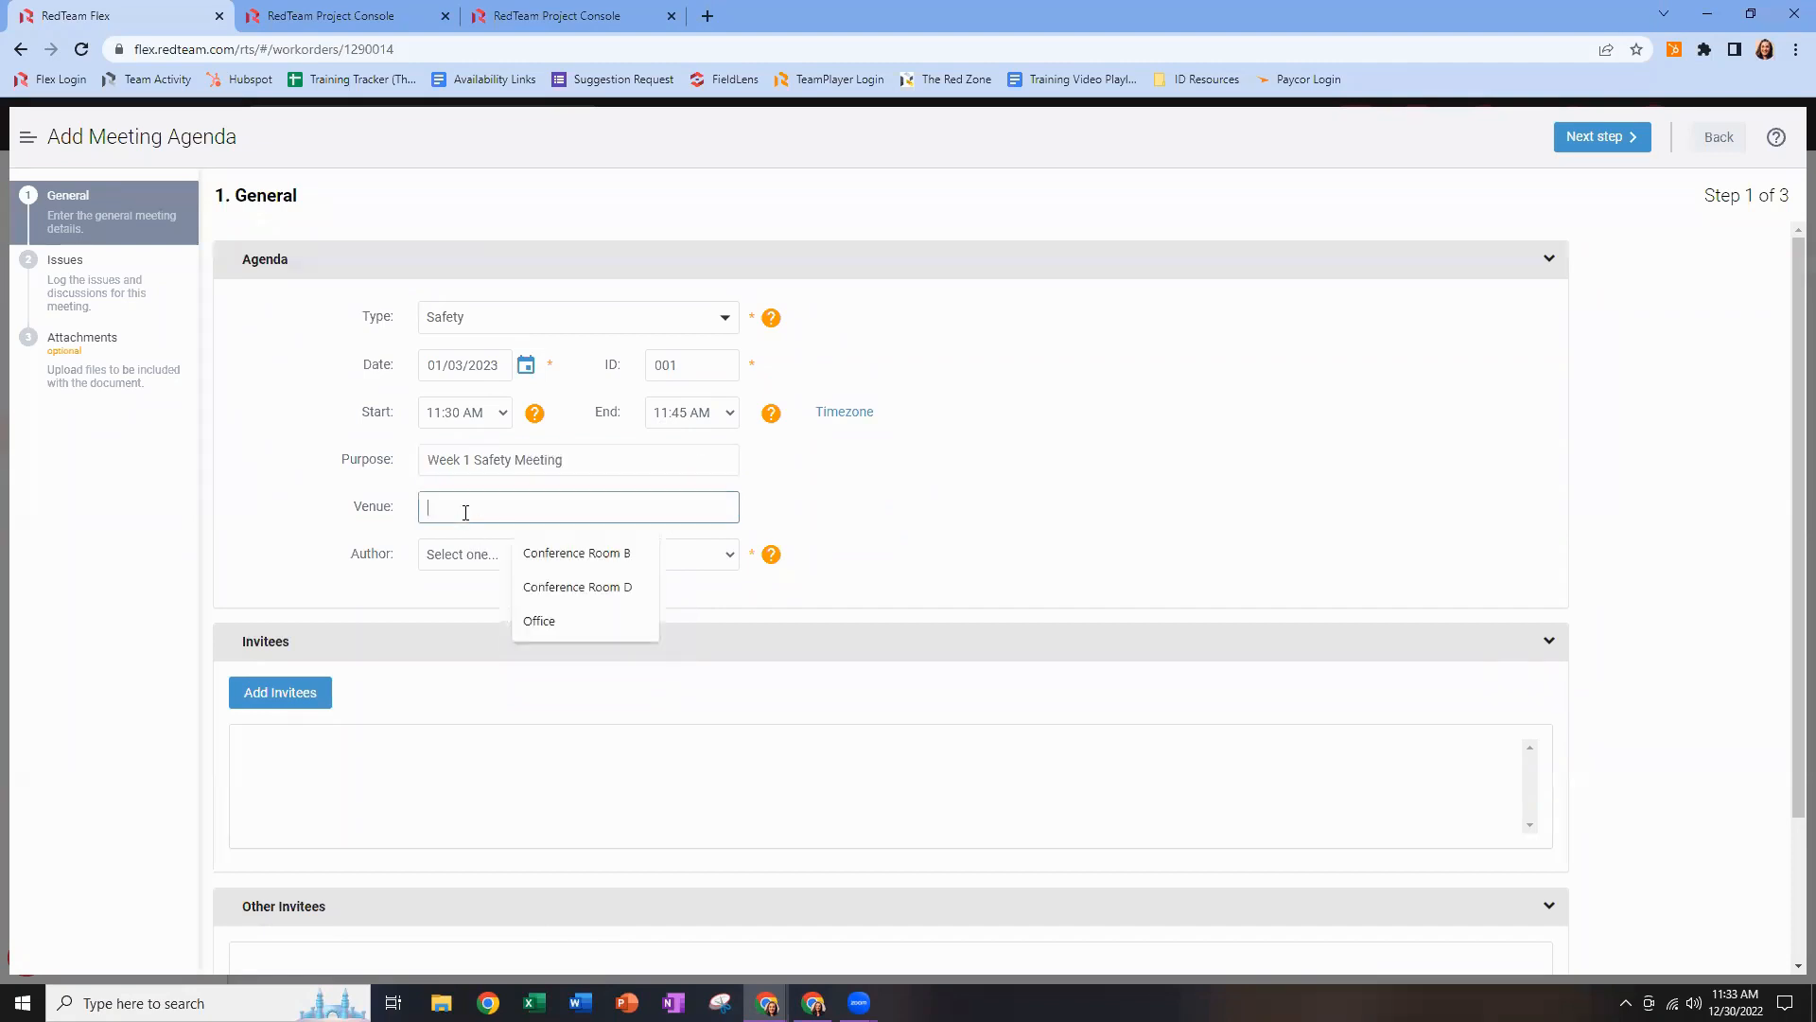
pyautogui.click(537, 558)
# Choose the contact listed as Product Training Specialist as the agenda's author.
pyautogui.click(723, 560)
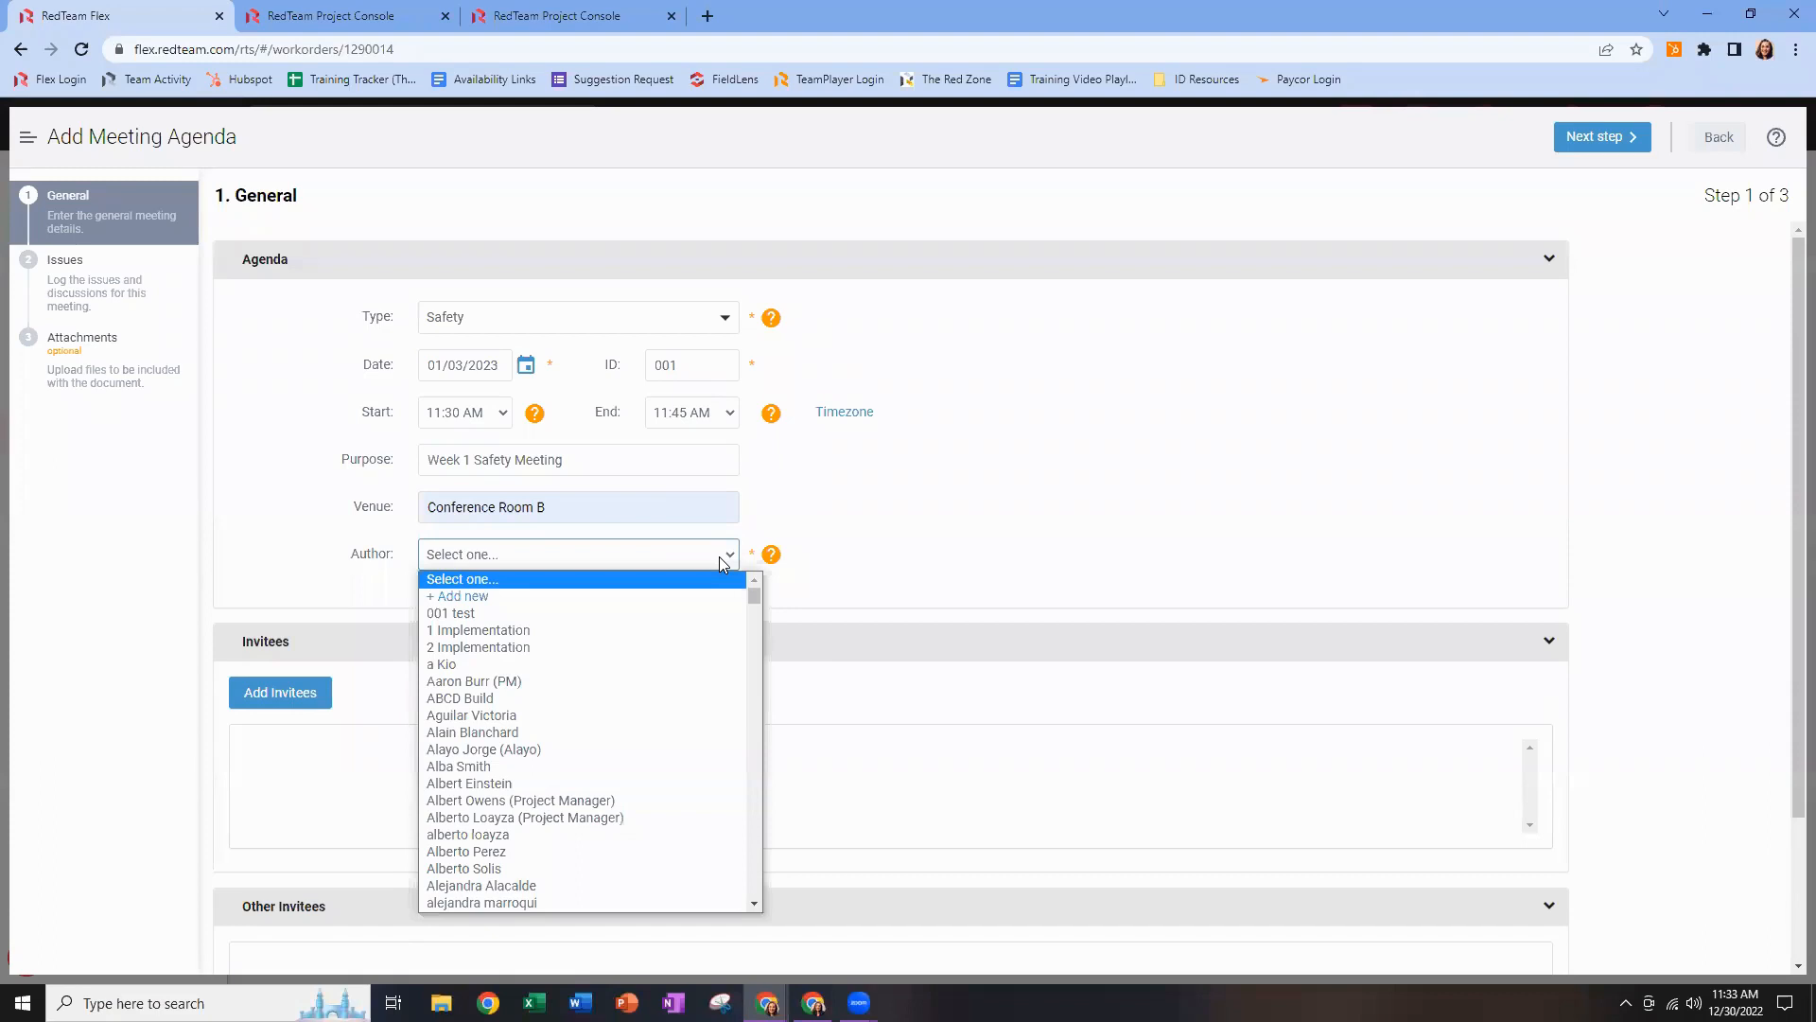
pyautogui.write('sarah')
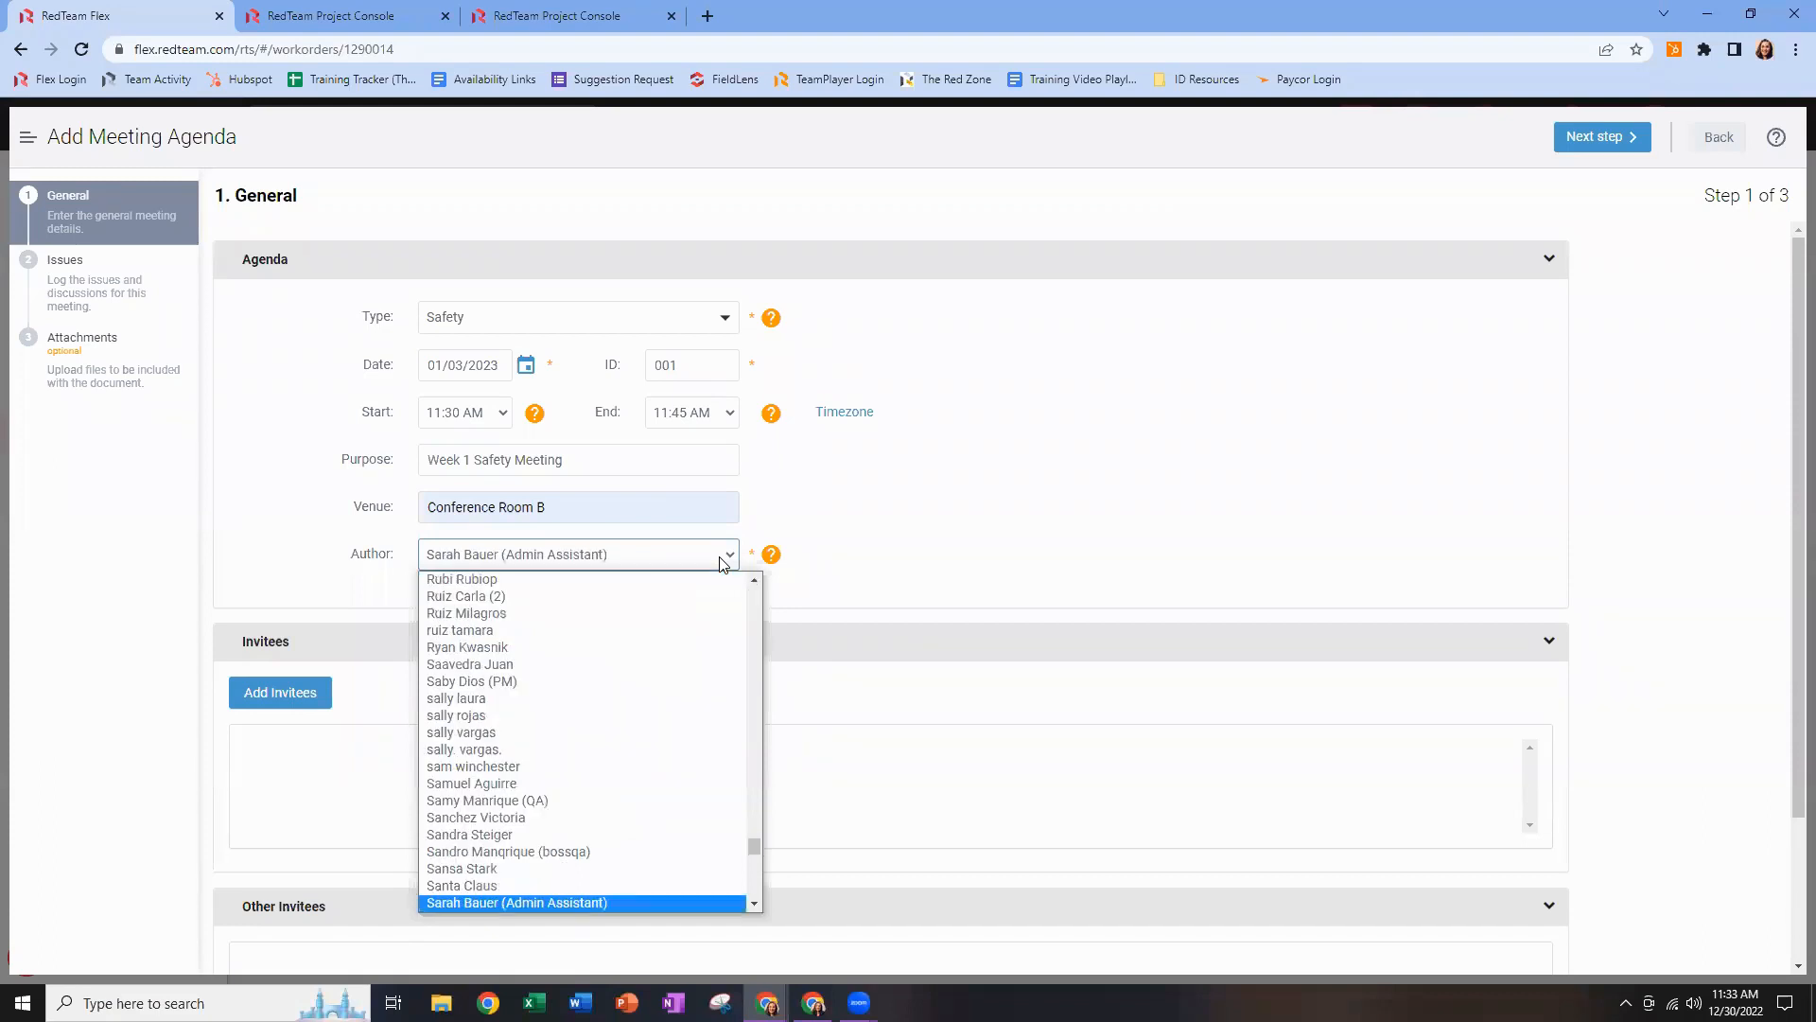
pyautogui.click(553, 903)
pyautogui.scroll(-1, 541, 606)
pyautogui.click(709, 458)
pyautogui.scroll(-5, 564, 804)
pyautogui.scroll(3, 558, 745)
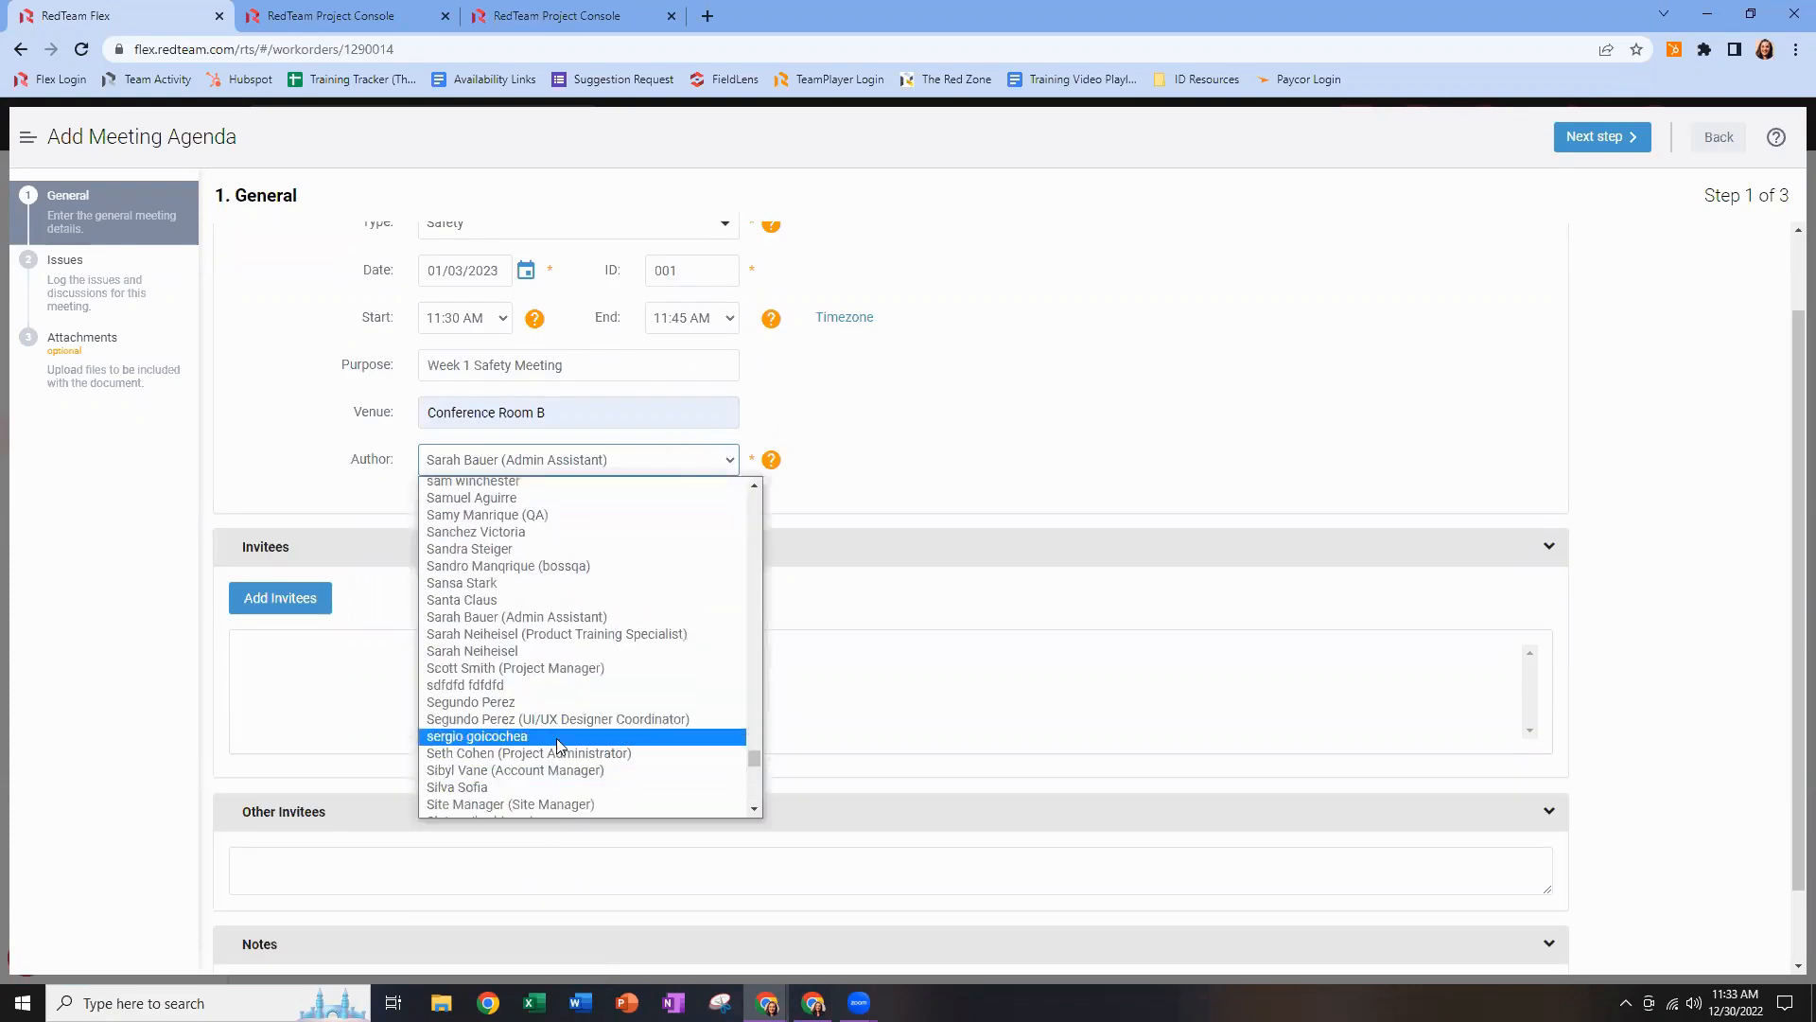
pyautogui.click(568, 634)
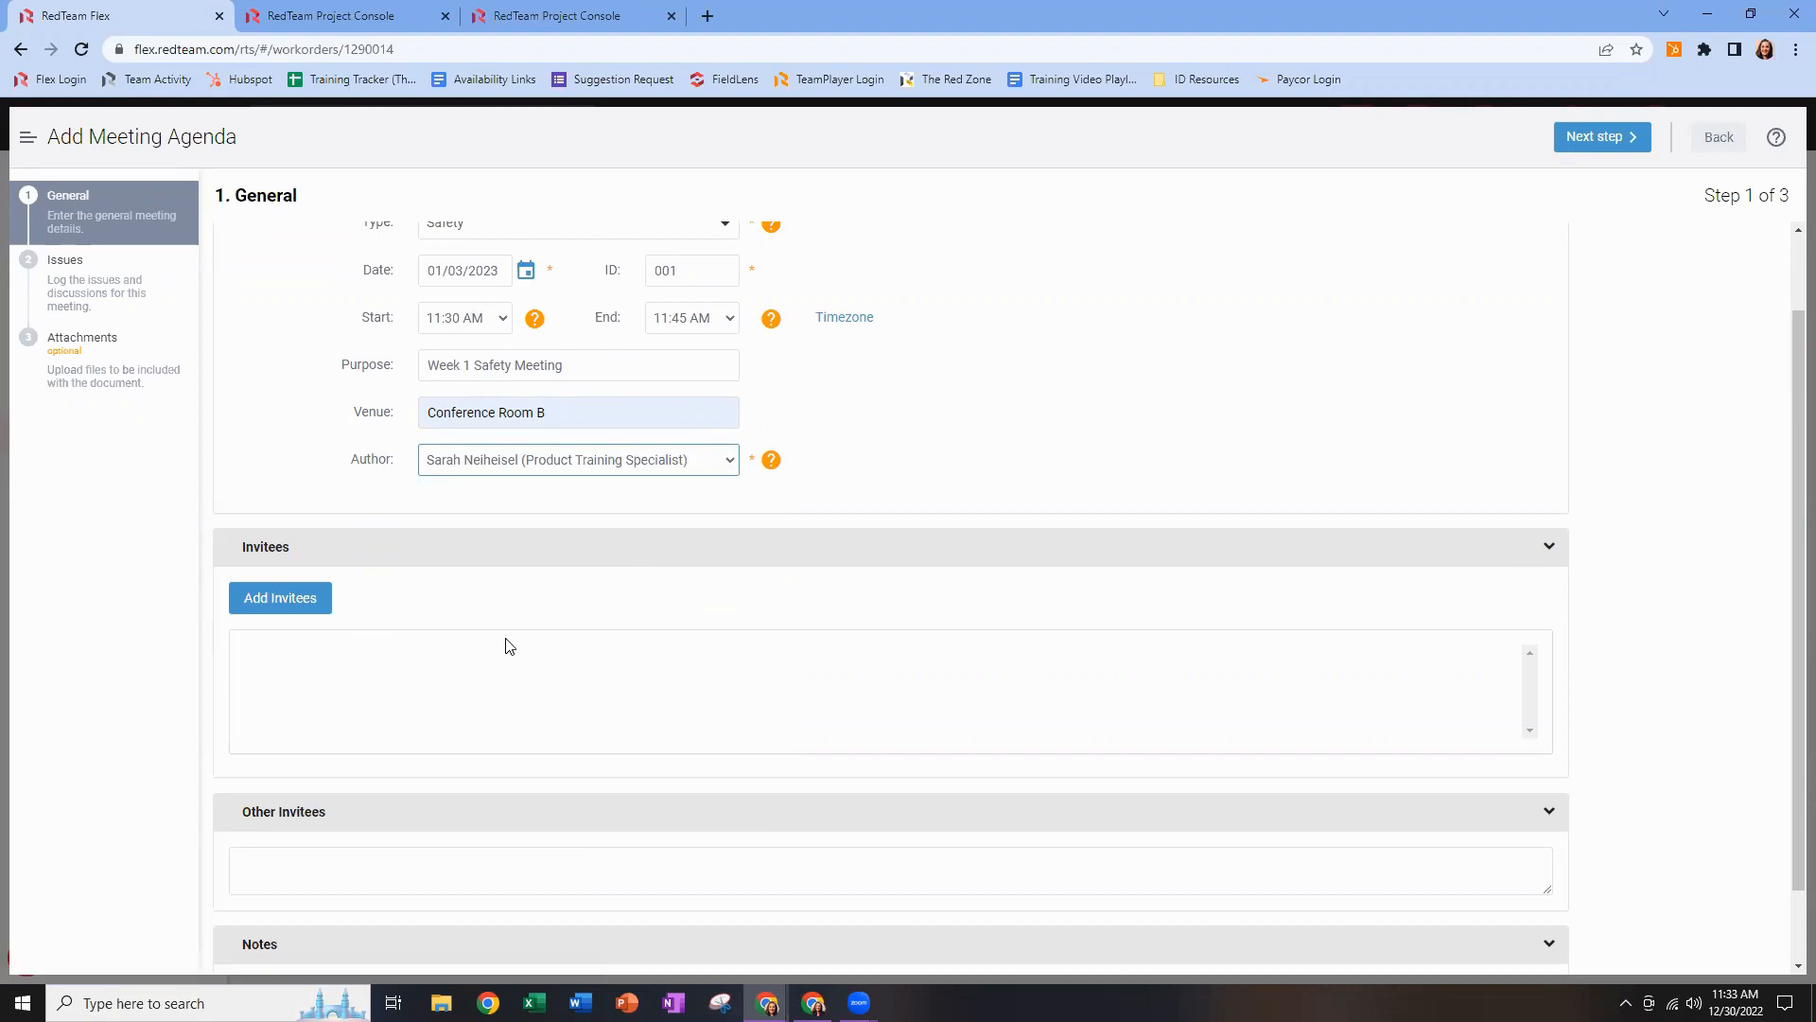
# Invite four consecutive contacts from the Service Providers Team Members group: ABCD Build, the one before it and the two after it.
pyautogui.click(289, 600)
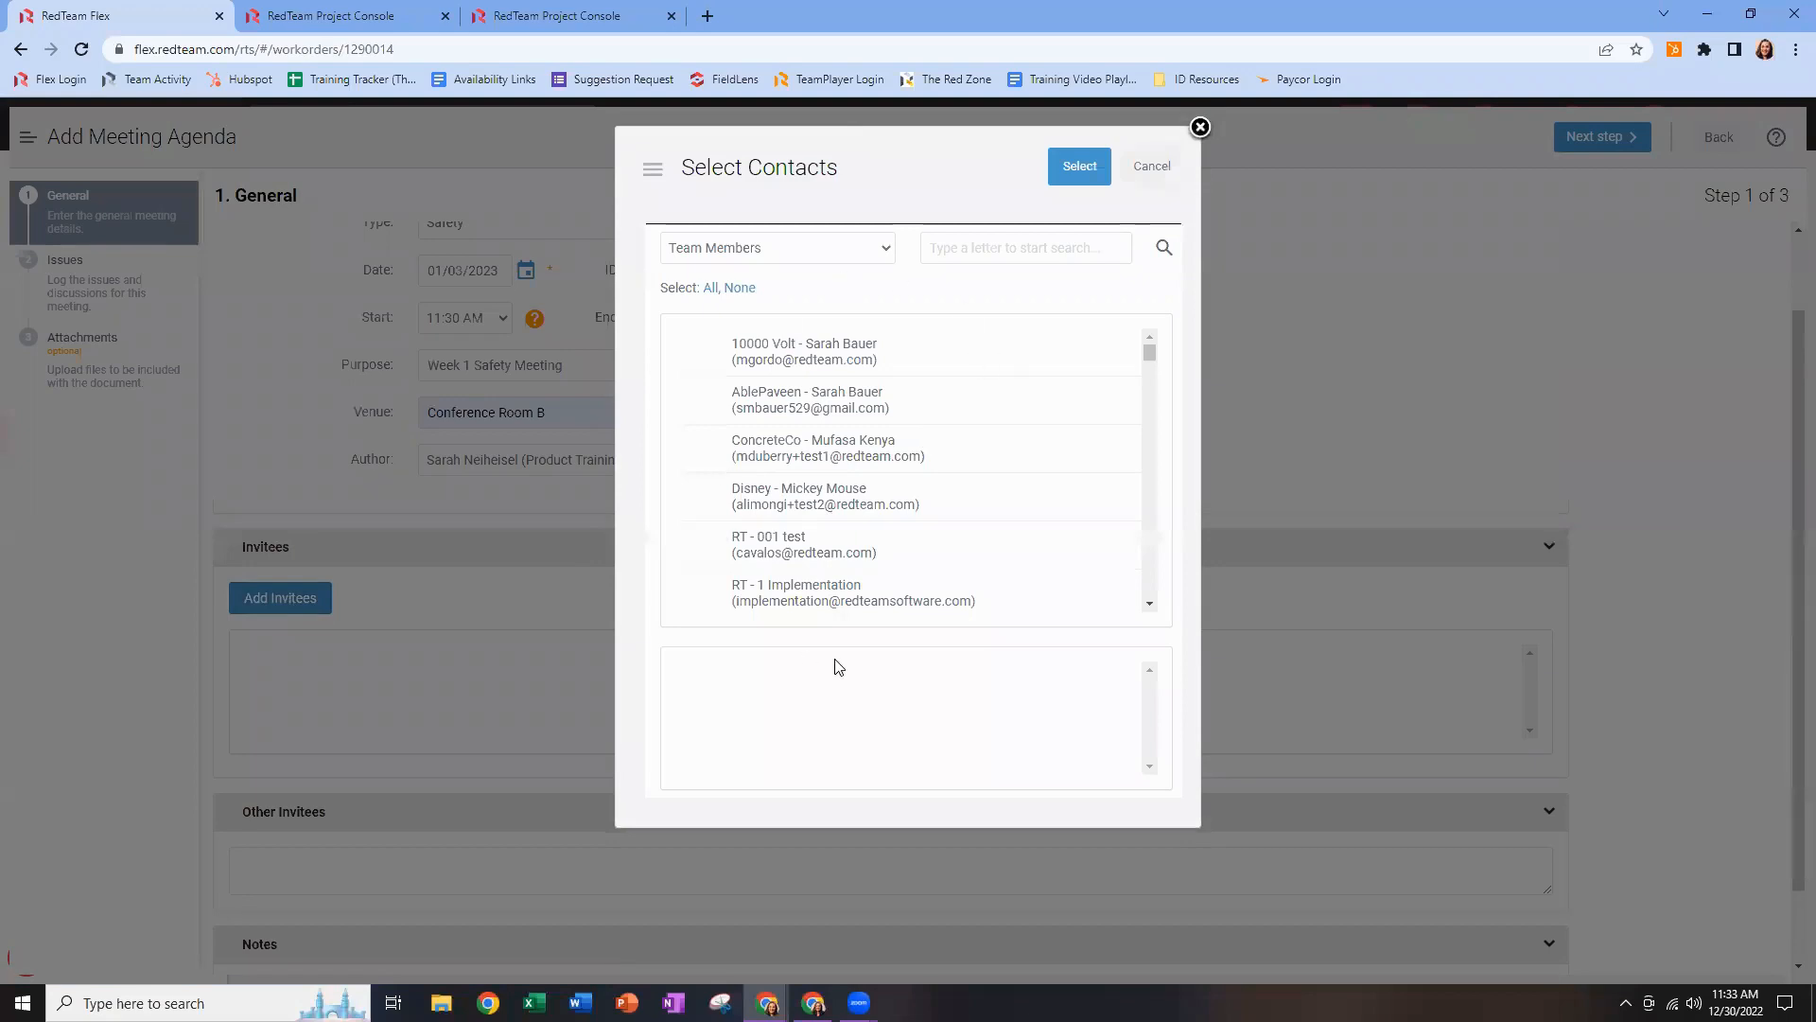
pyautogui.click(838, 246)
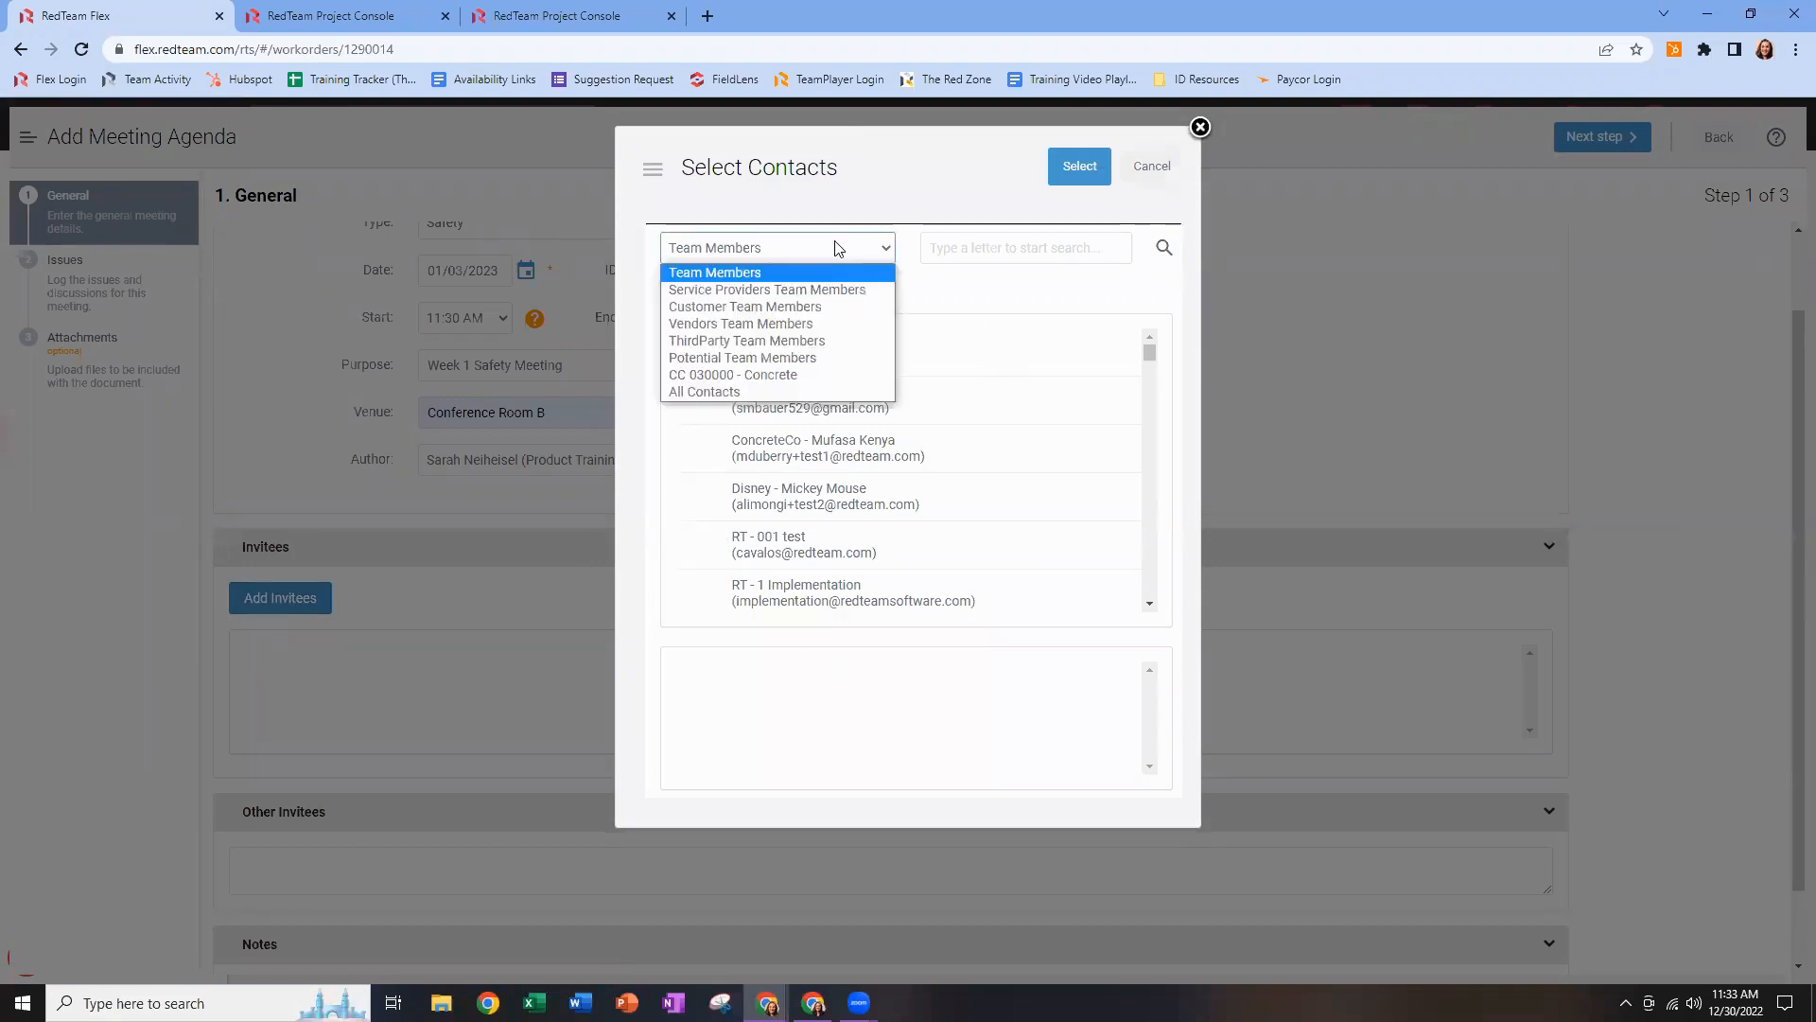
pyautogui.click(833, 289)
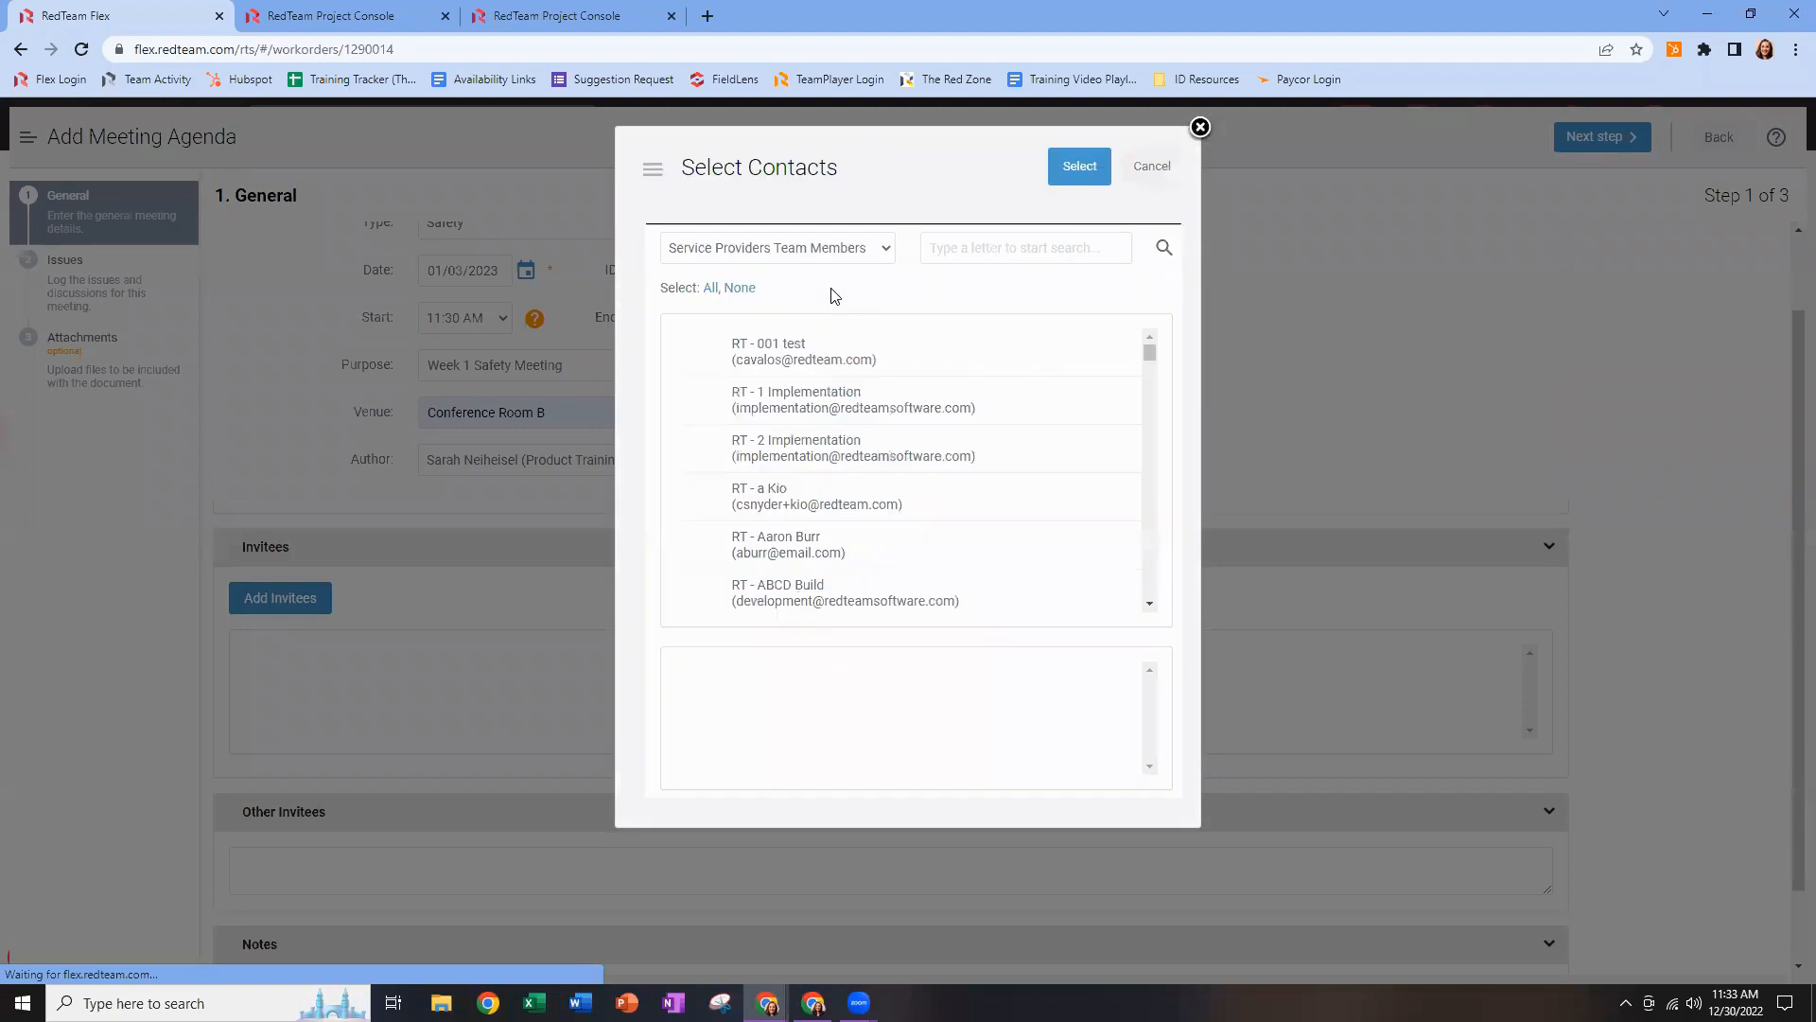
pyautogui.scroll(-2, 810, 519)
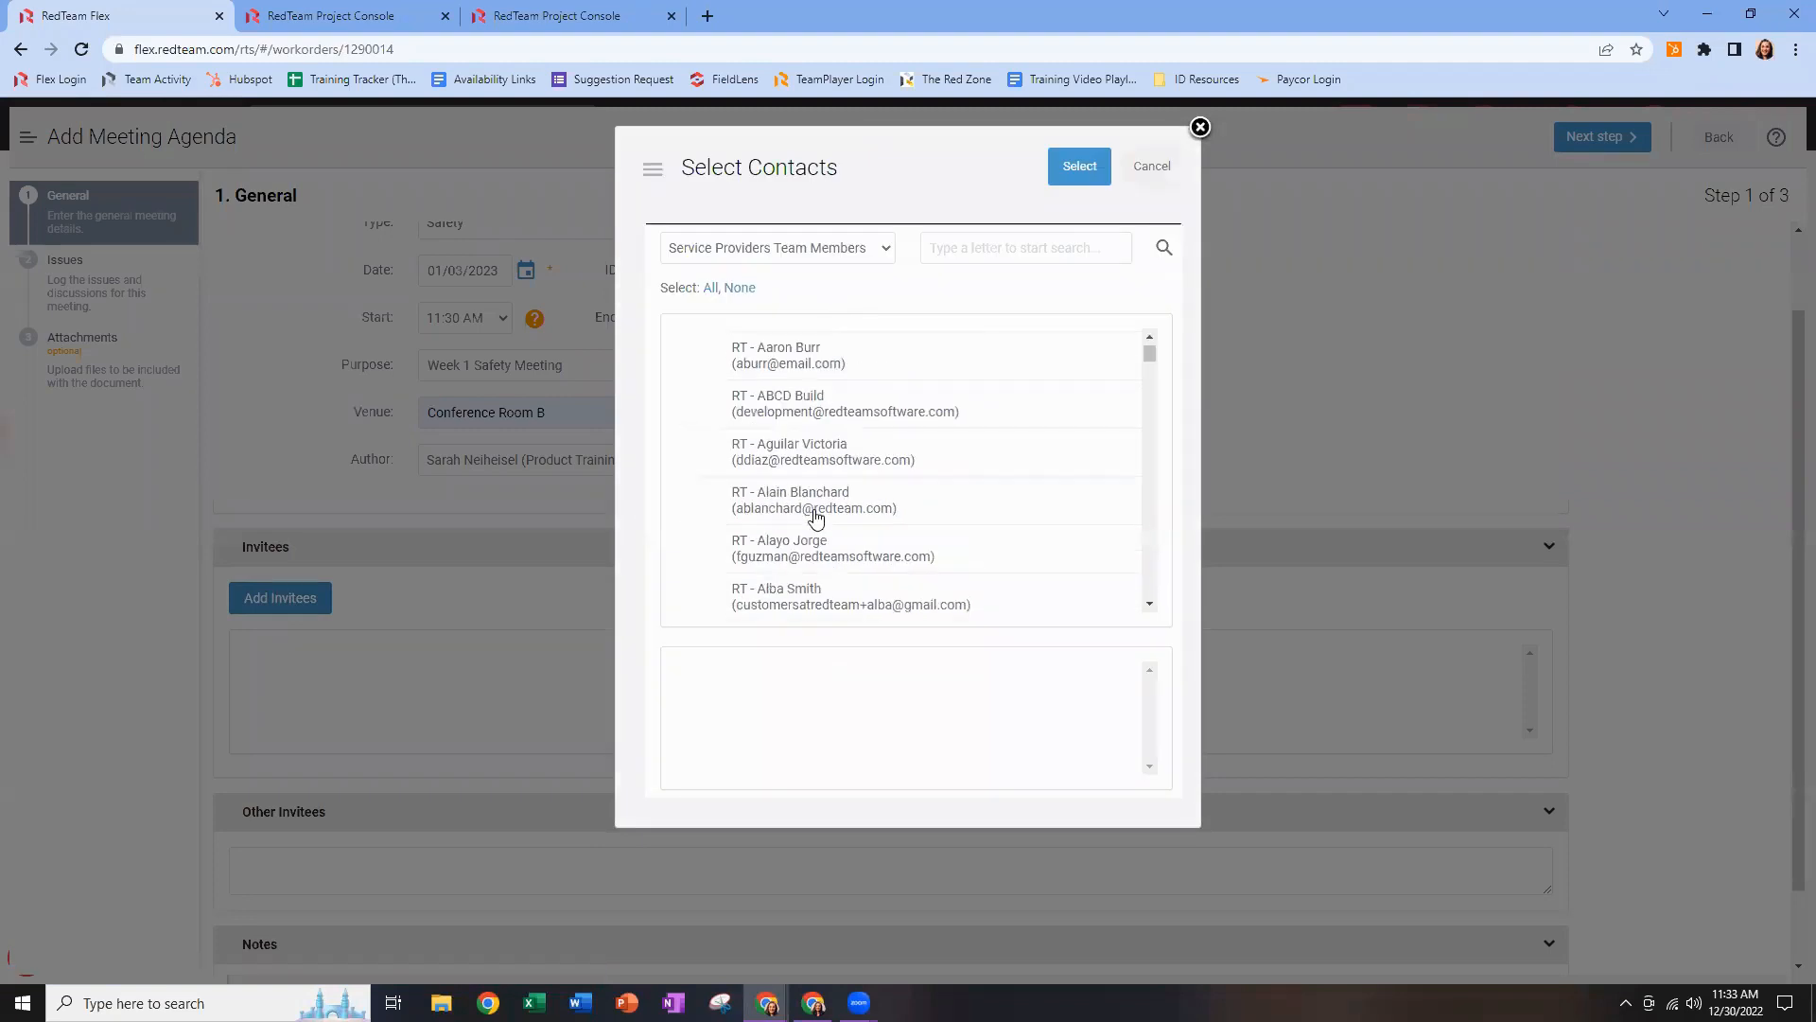
pyautogui.click(819, 366)
pyautogui.click(839, 402)
pyautogui.click(848, 457)
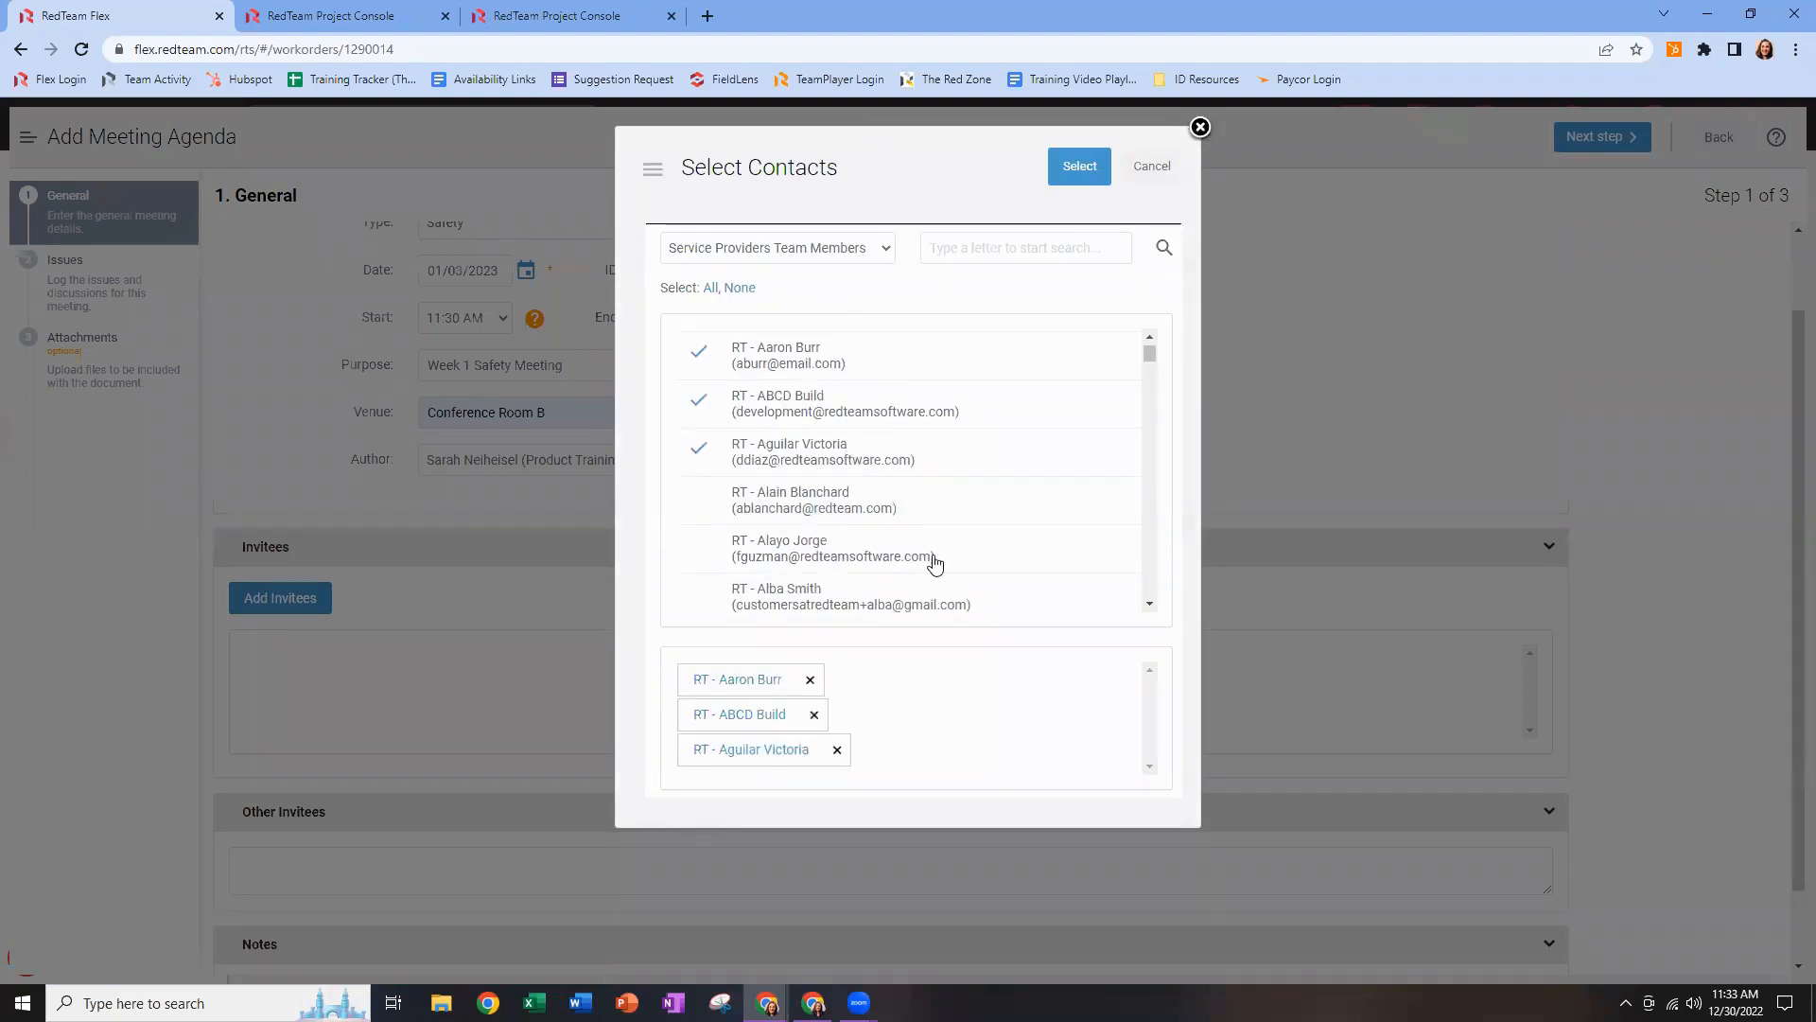
pyautogui.click(862, 508)
pyautogui.scroll(2, 1016, 552)
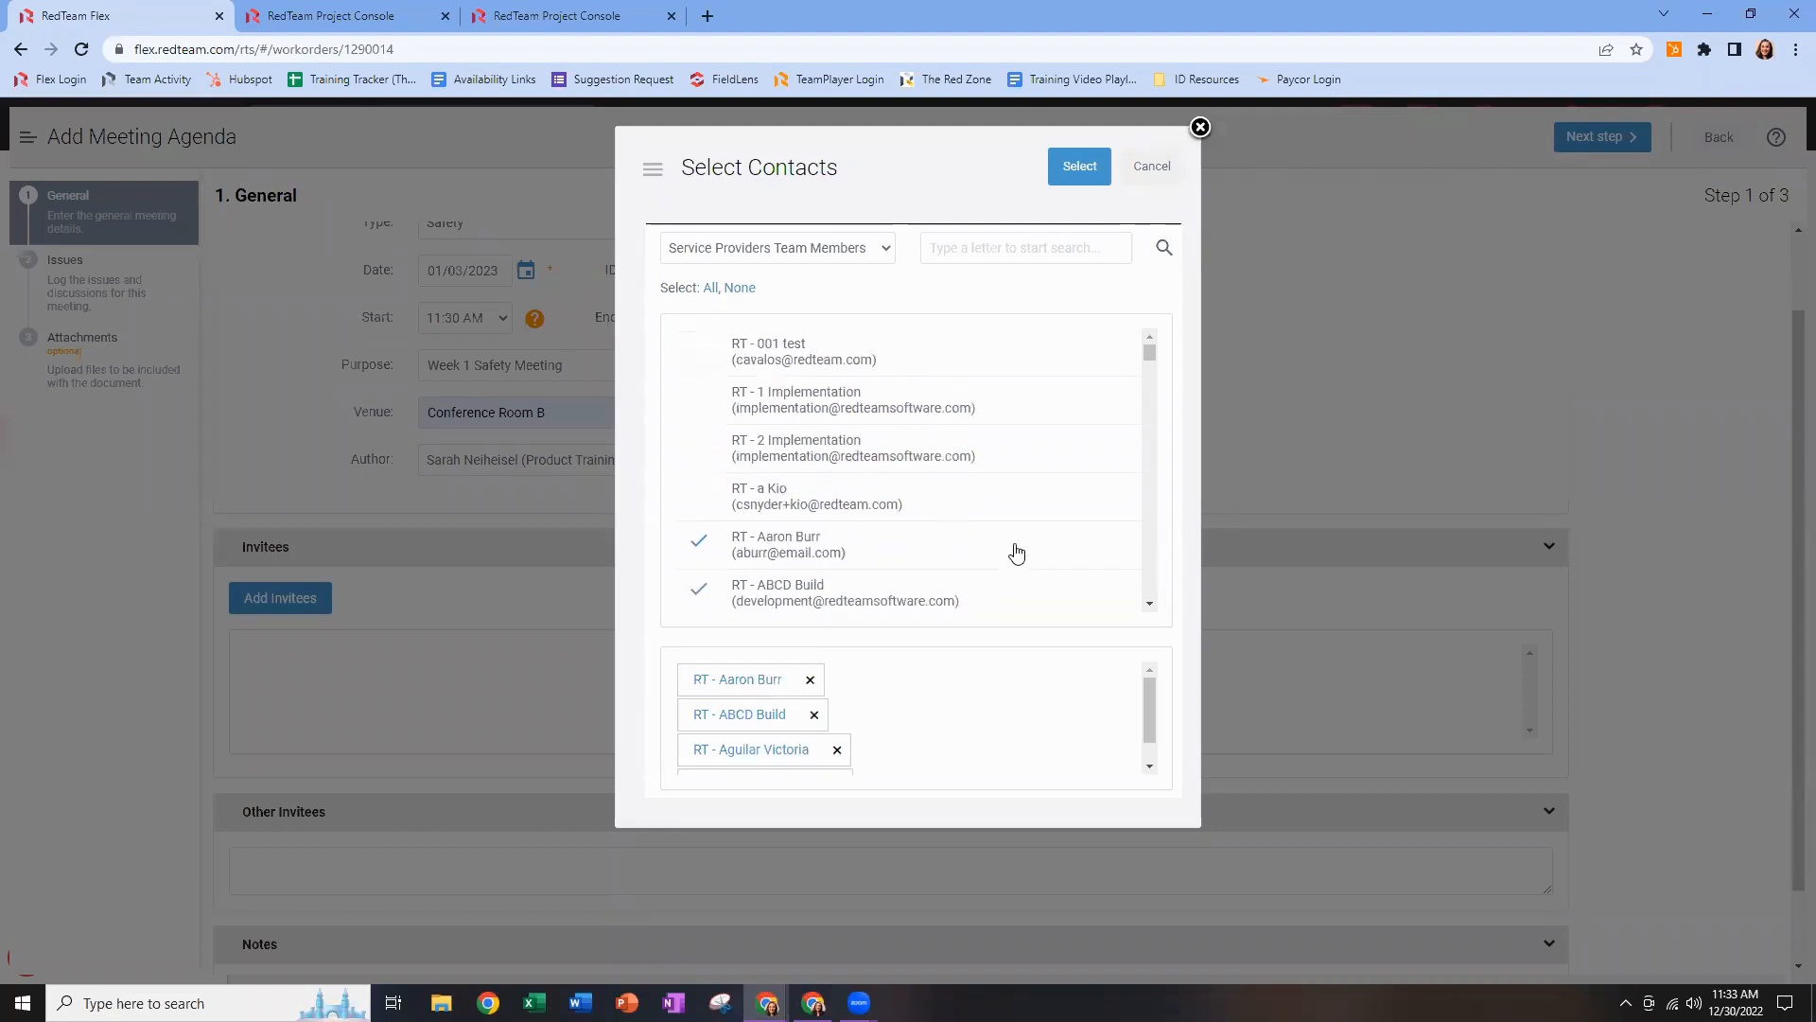
pyautogui.click(1079, 168)
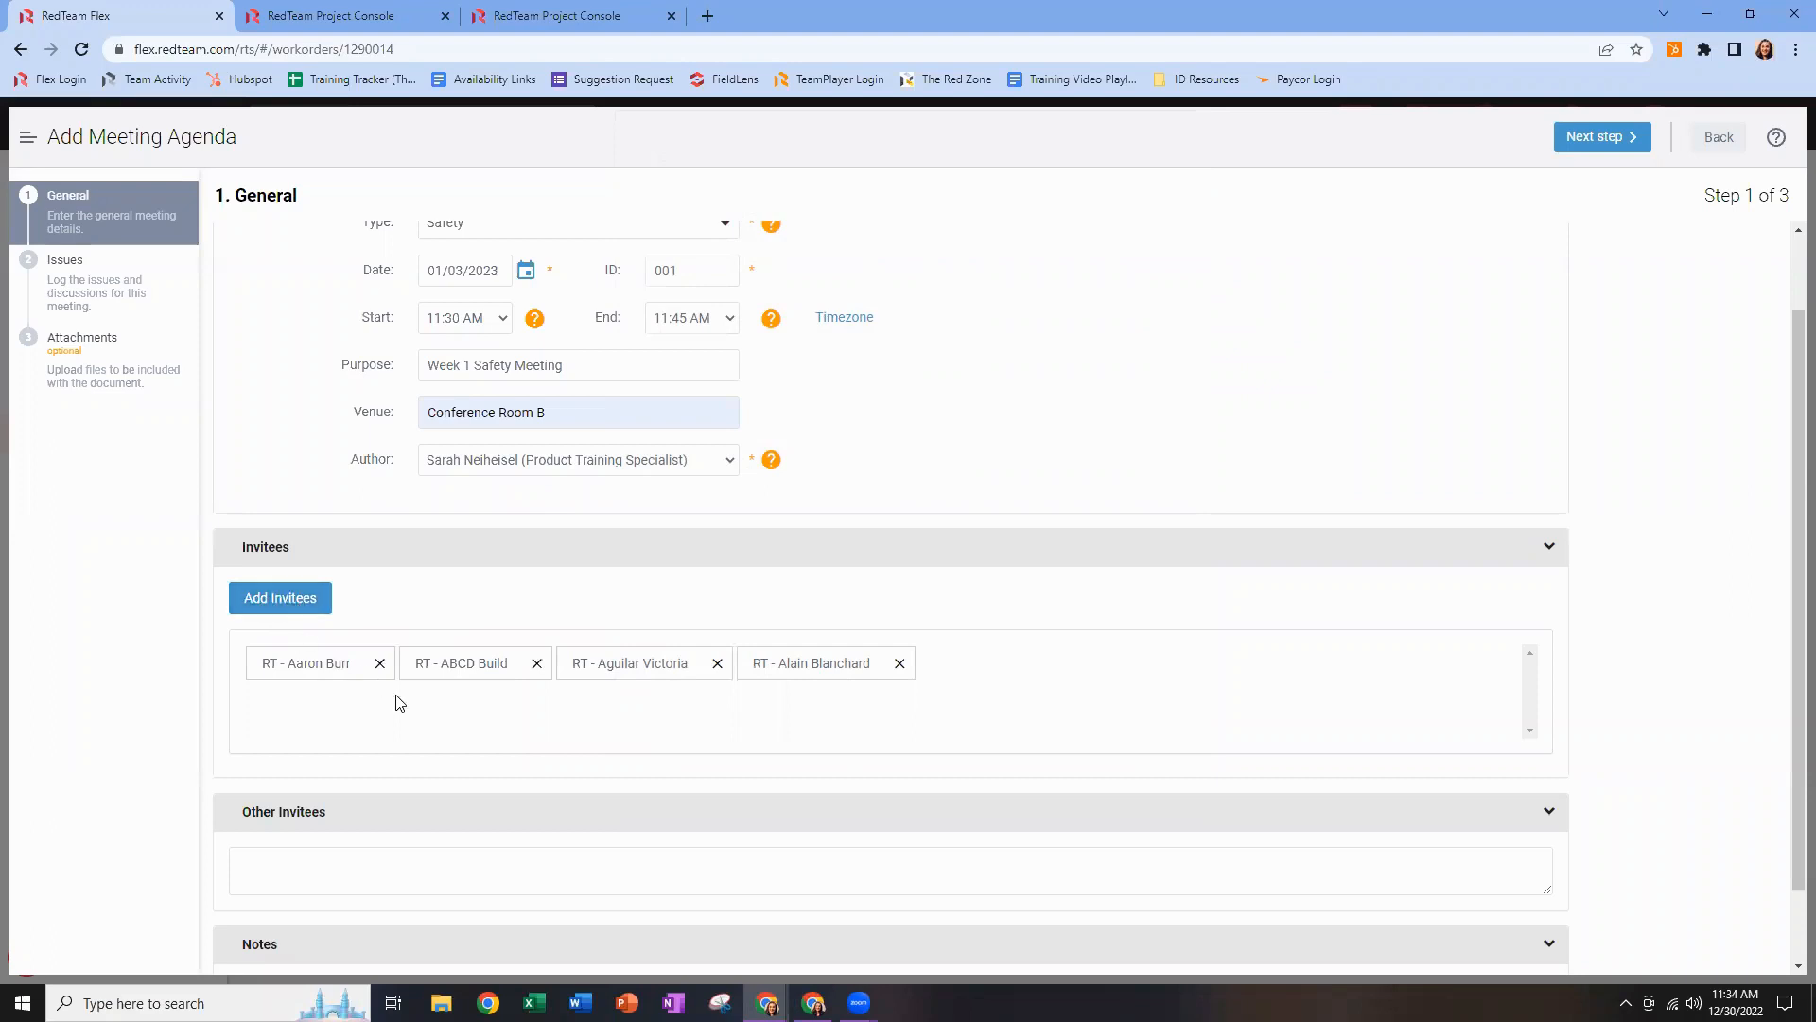
# Enter "General Overview Notes" as the agenda's notes and enlarge the notes box downward.
pyautogui.scroll(-1, 275, 702)
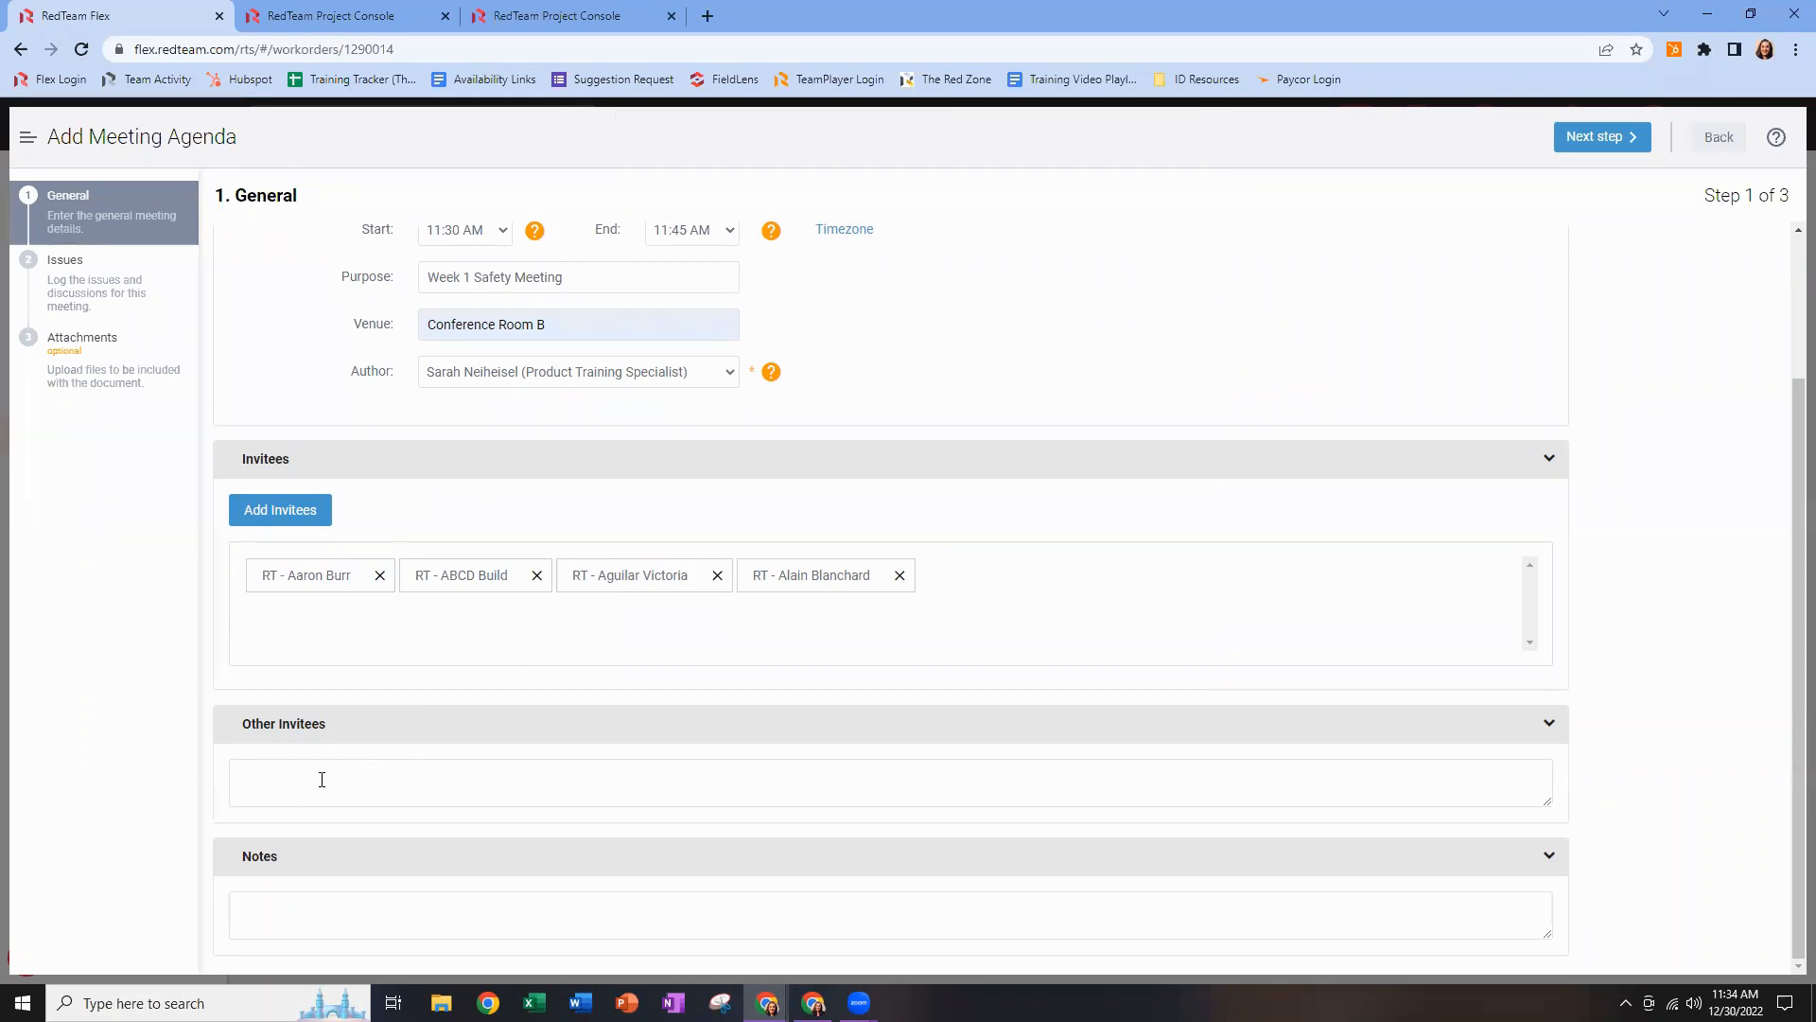
pyautogui.click(290, 914)
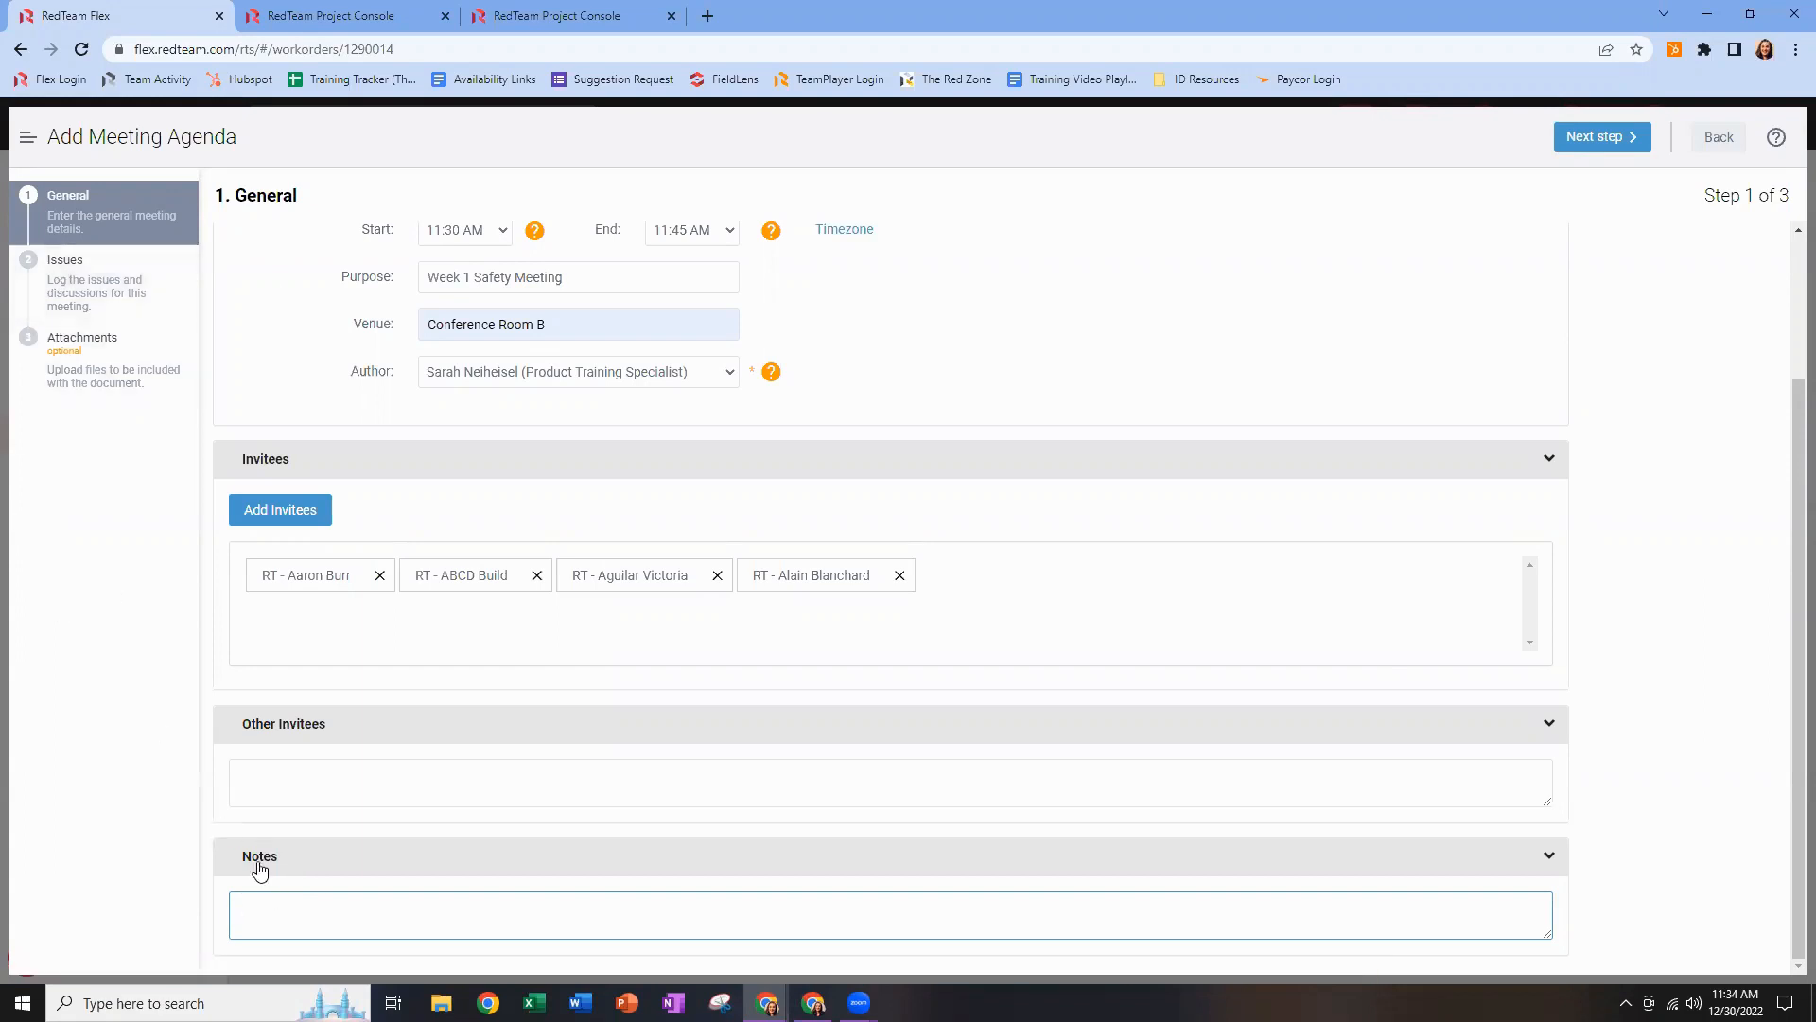
pyautogui.write('General ')
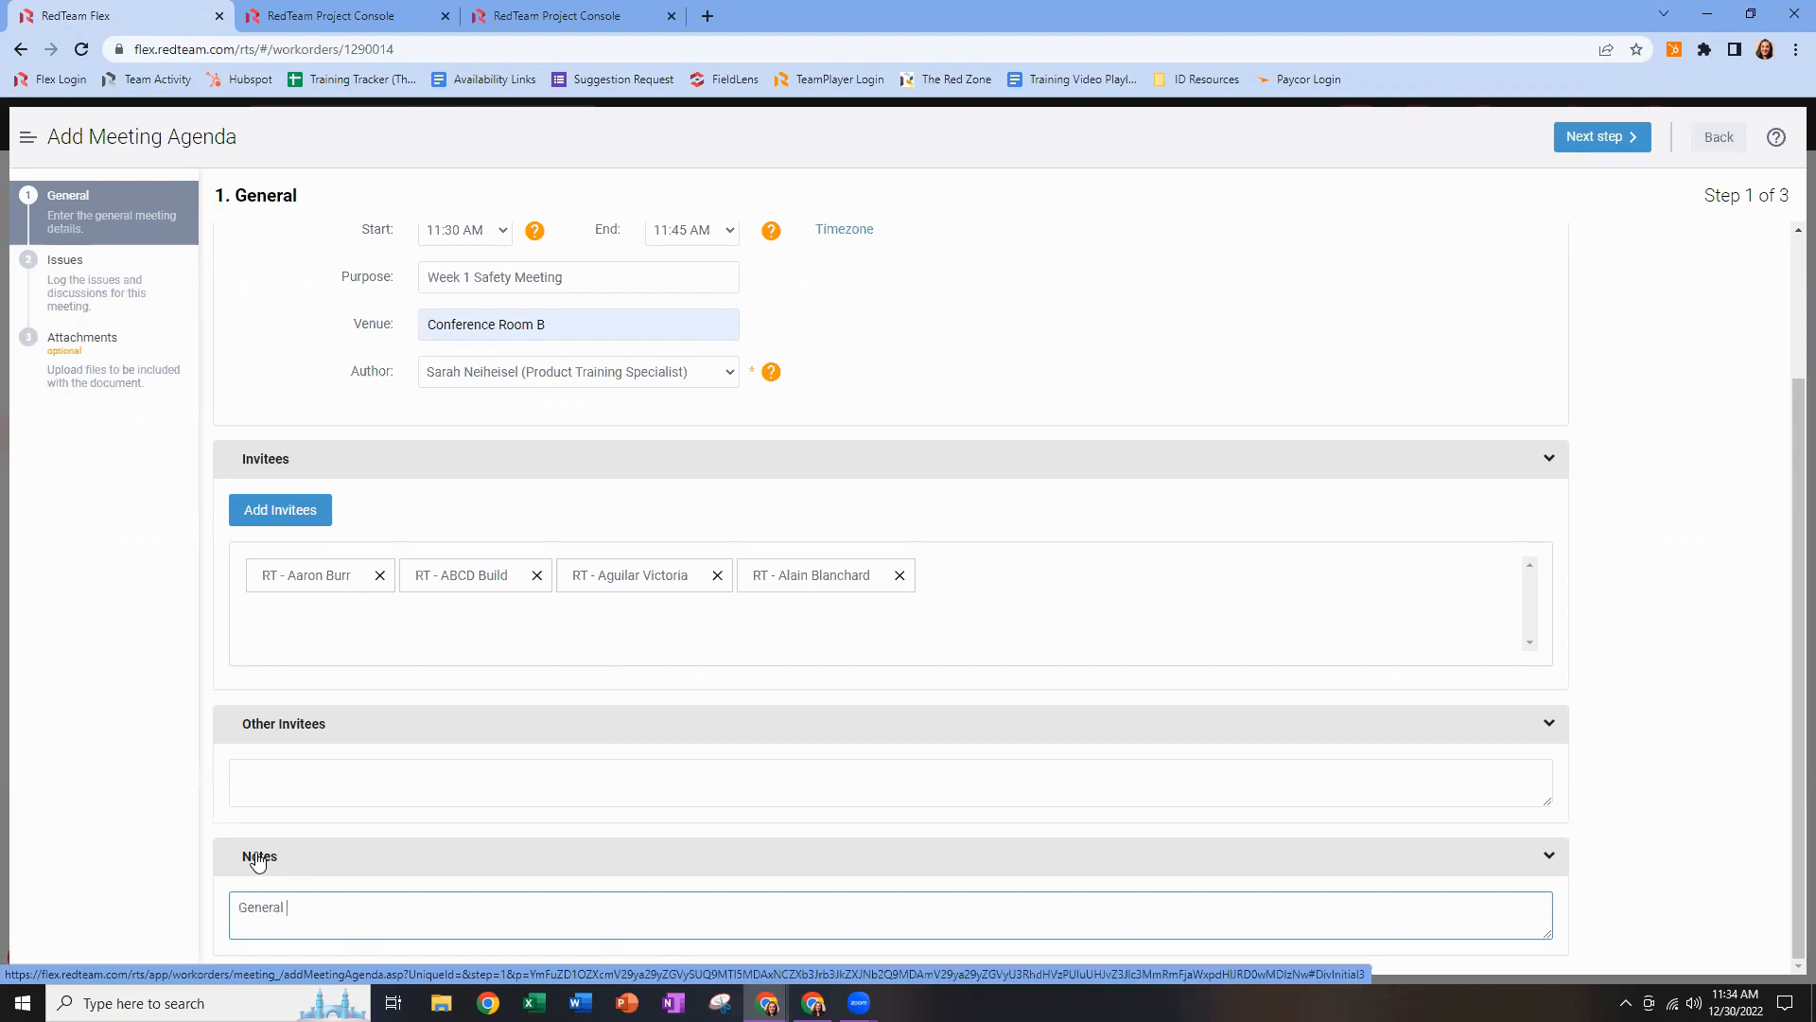
pyautogui.write('Overview Notes')
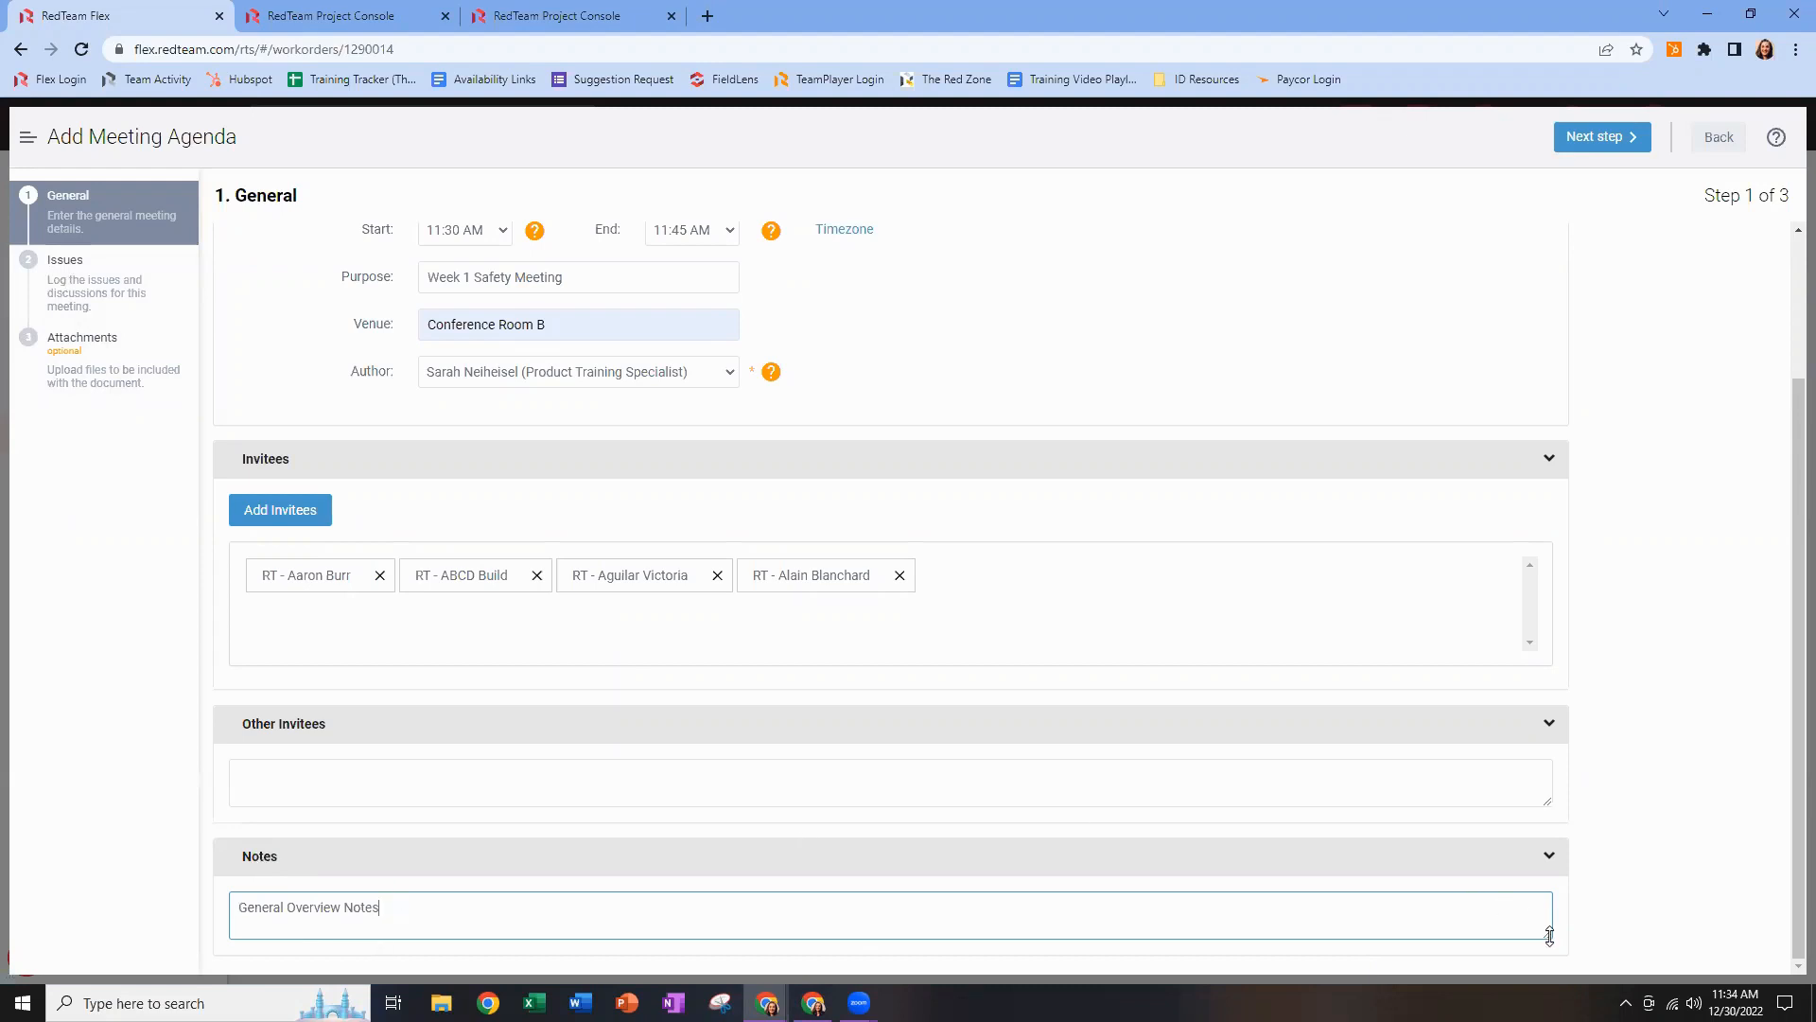
pyautogui.moveTo(1549, 935); pyautogui.dragTo(1548, 1018)
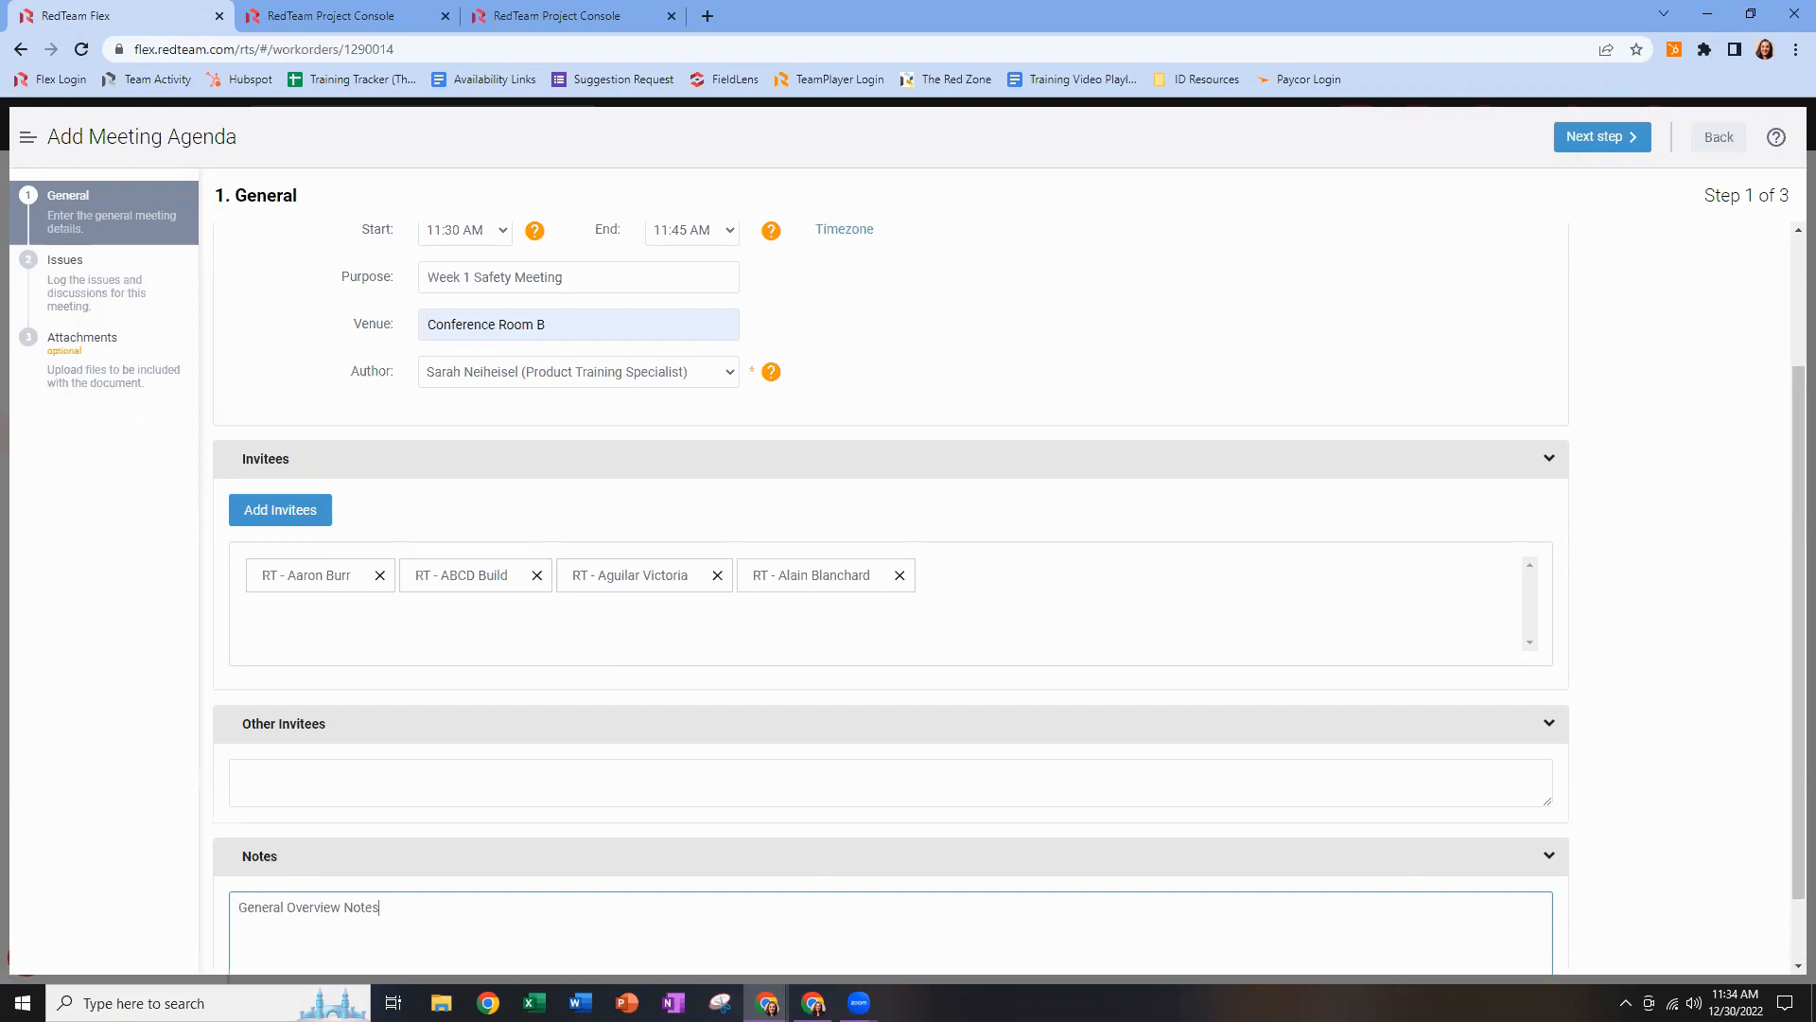
pyautogui.scroll(-1, 1095, 815)
pyautogui.moveTo(1549, 936); pyautogui.dragTo(1542, 988)
pyautogui.scroll(-1, 1407, 791)
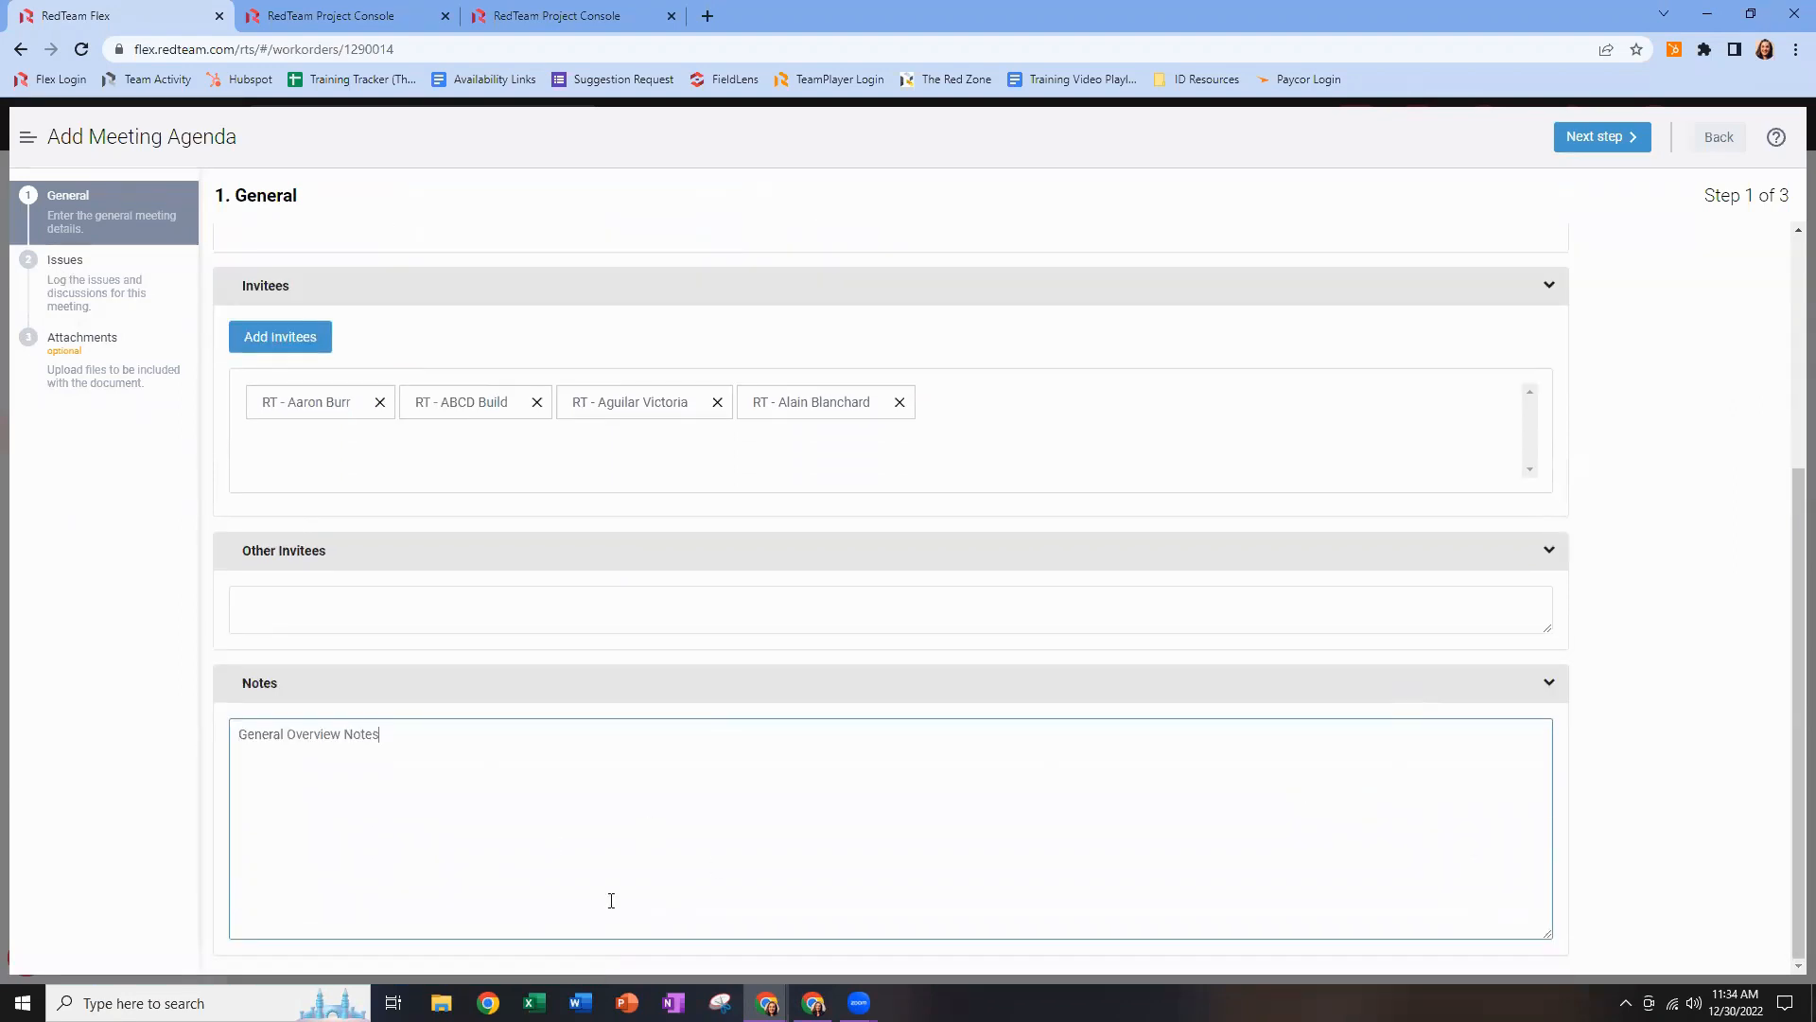
# Continue to the agenda's issues and add the existing Kitchen issue.
pyautogui.click(1620, 147)
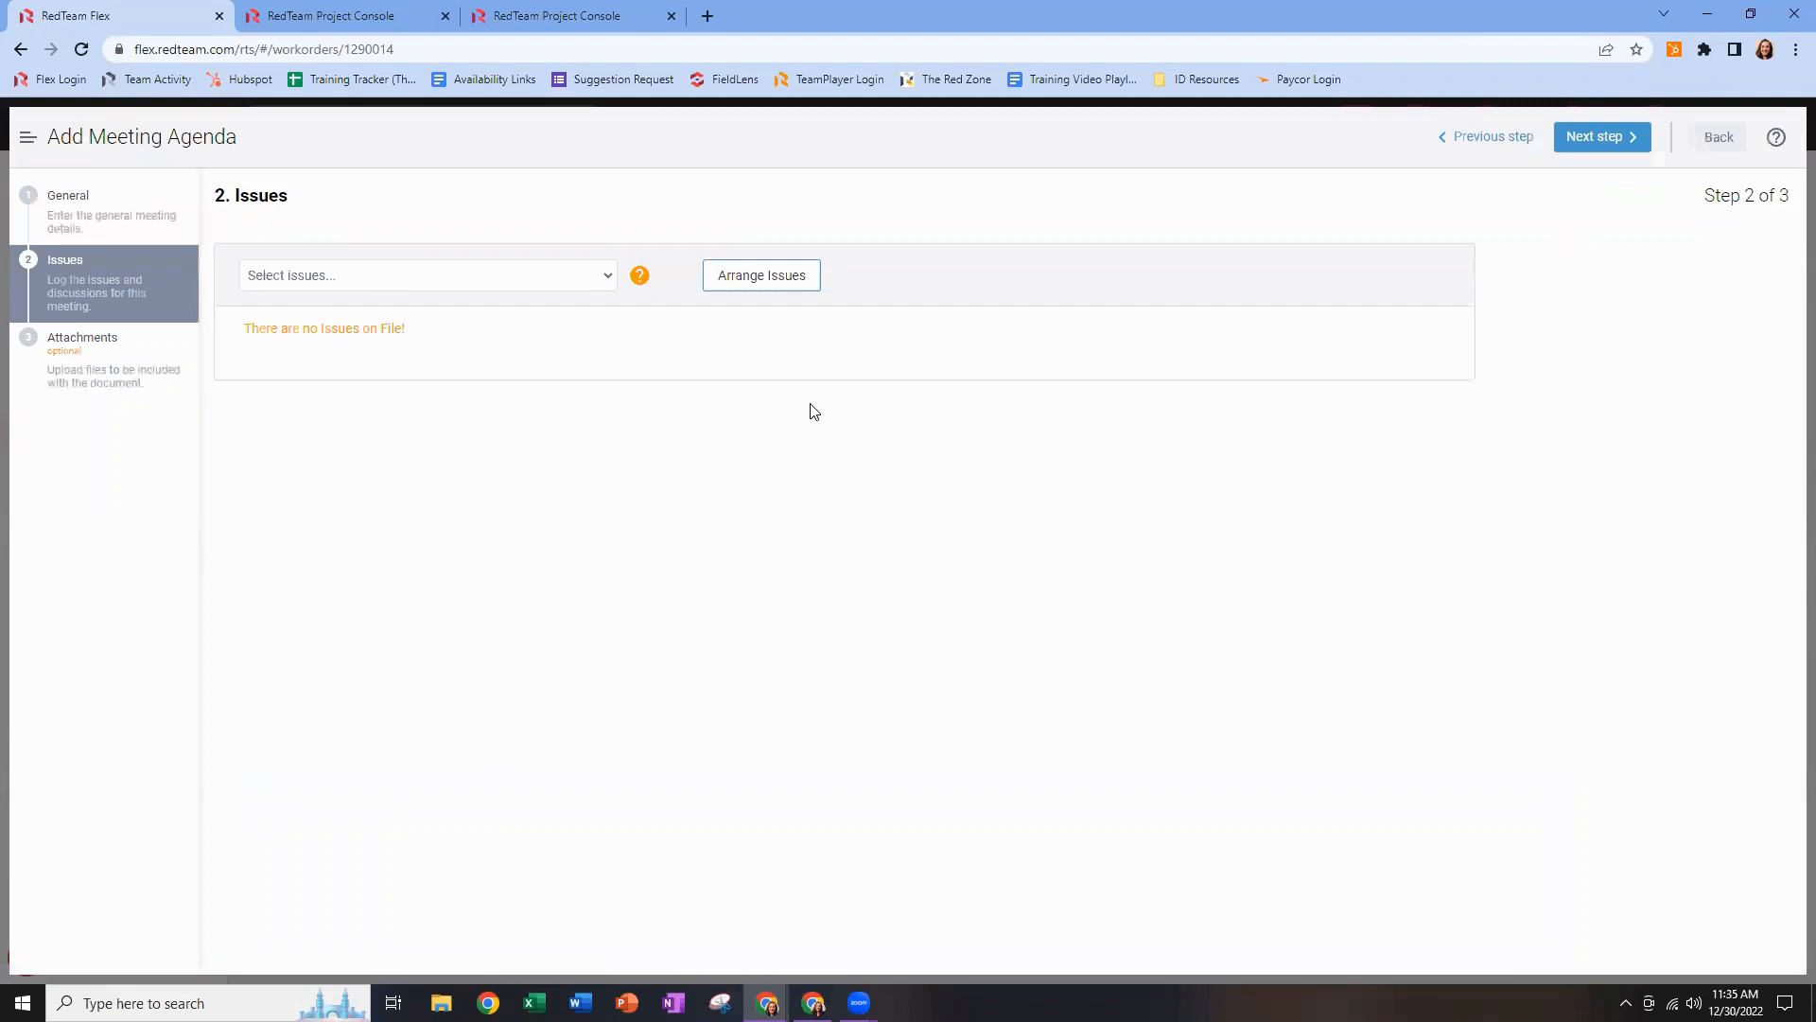
pyautogui.moveTo(290, 196); pyautogui.dragTo(230, 197)
pyautogui.click(421, 340)
pyautogui.click(606, 276)
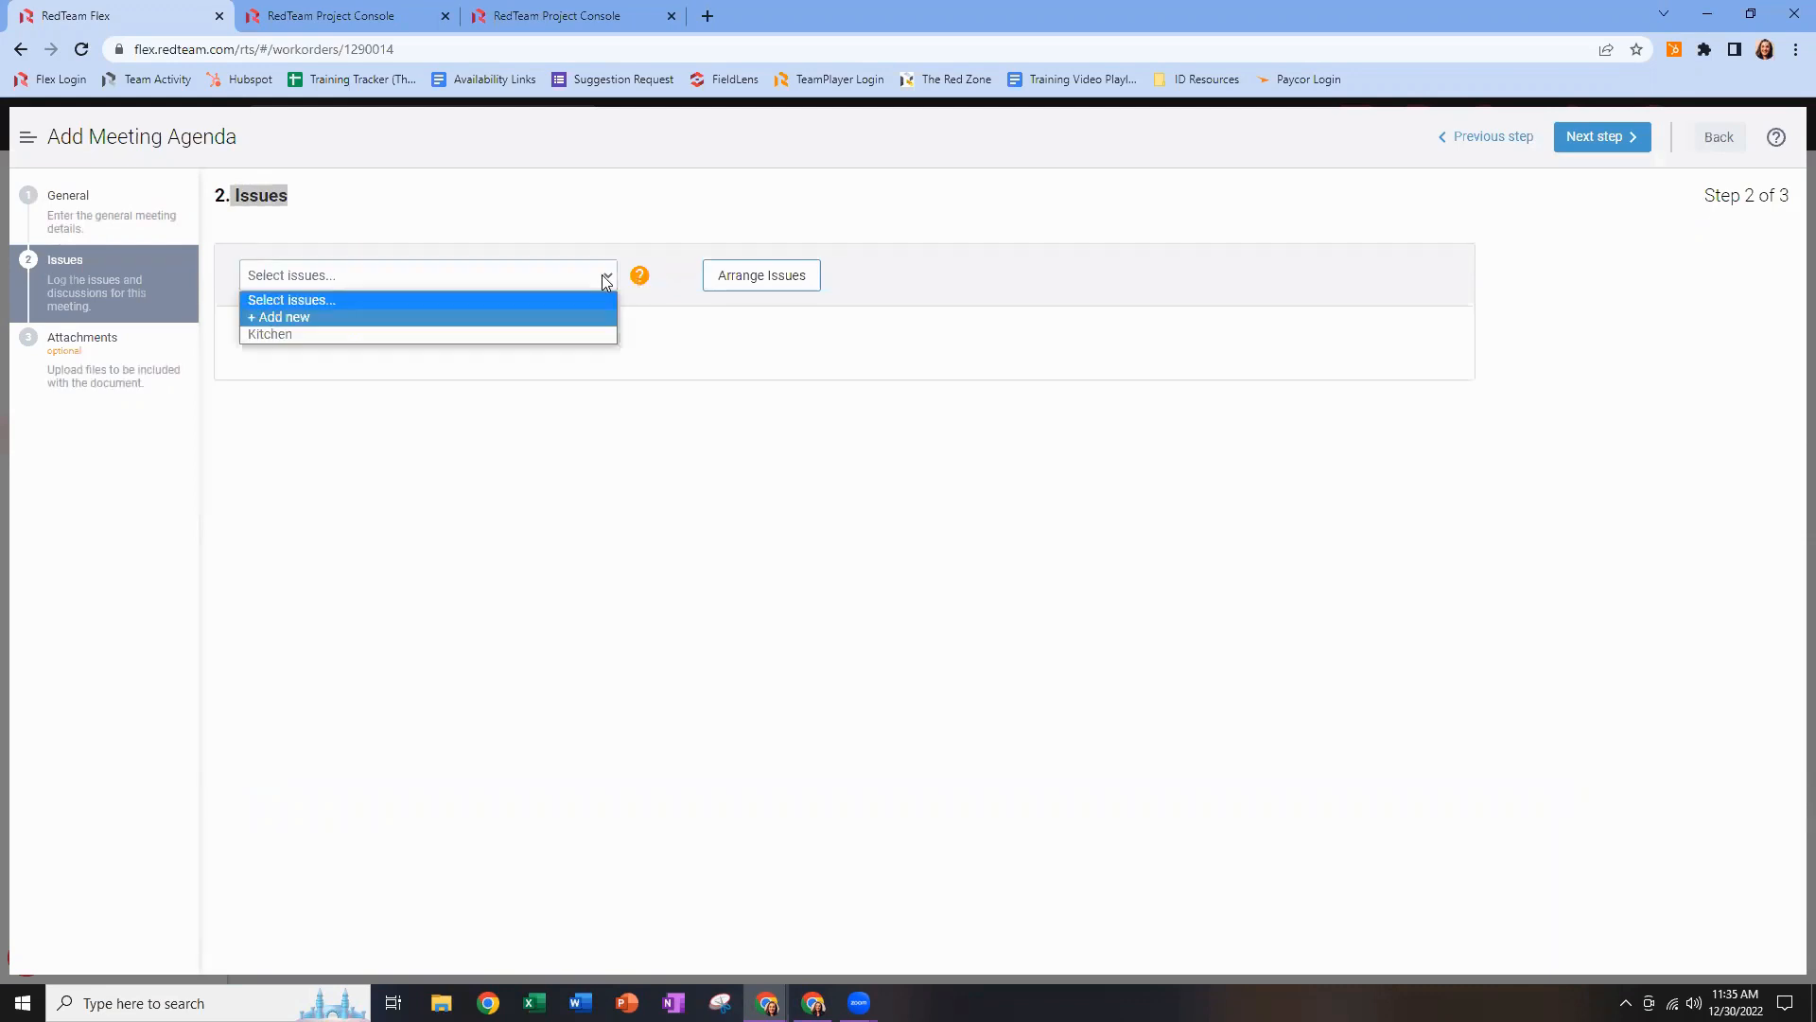
pyautogui.click(293, 336)
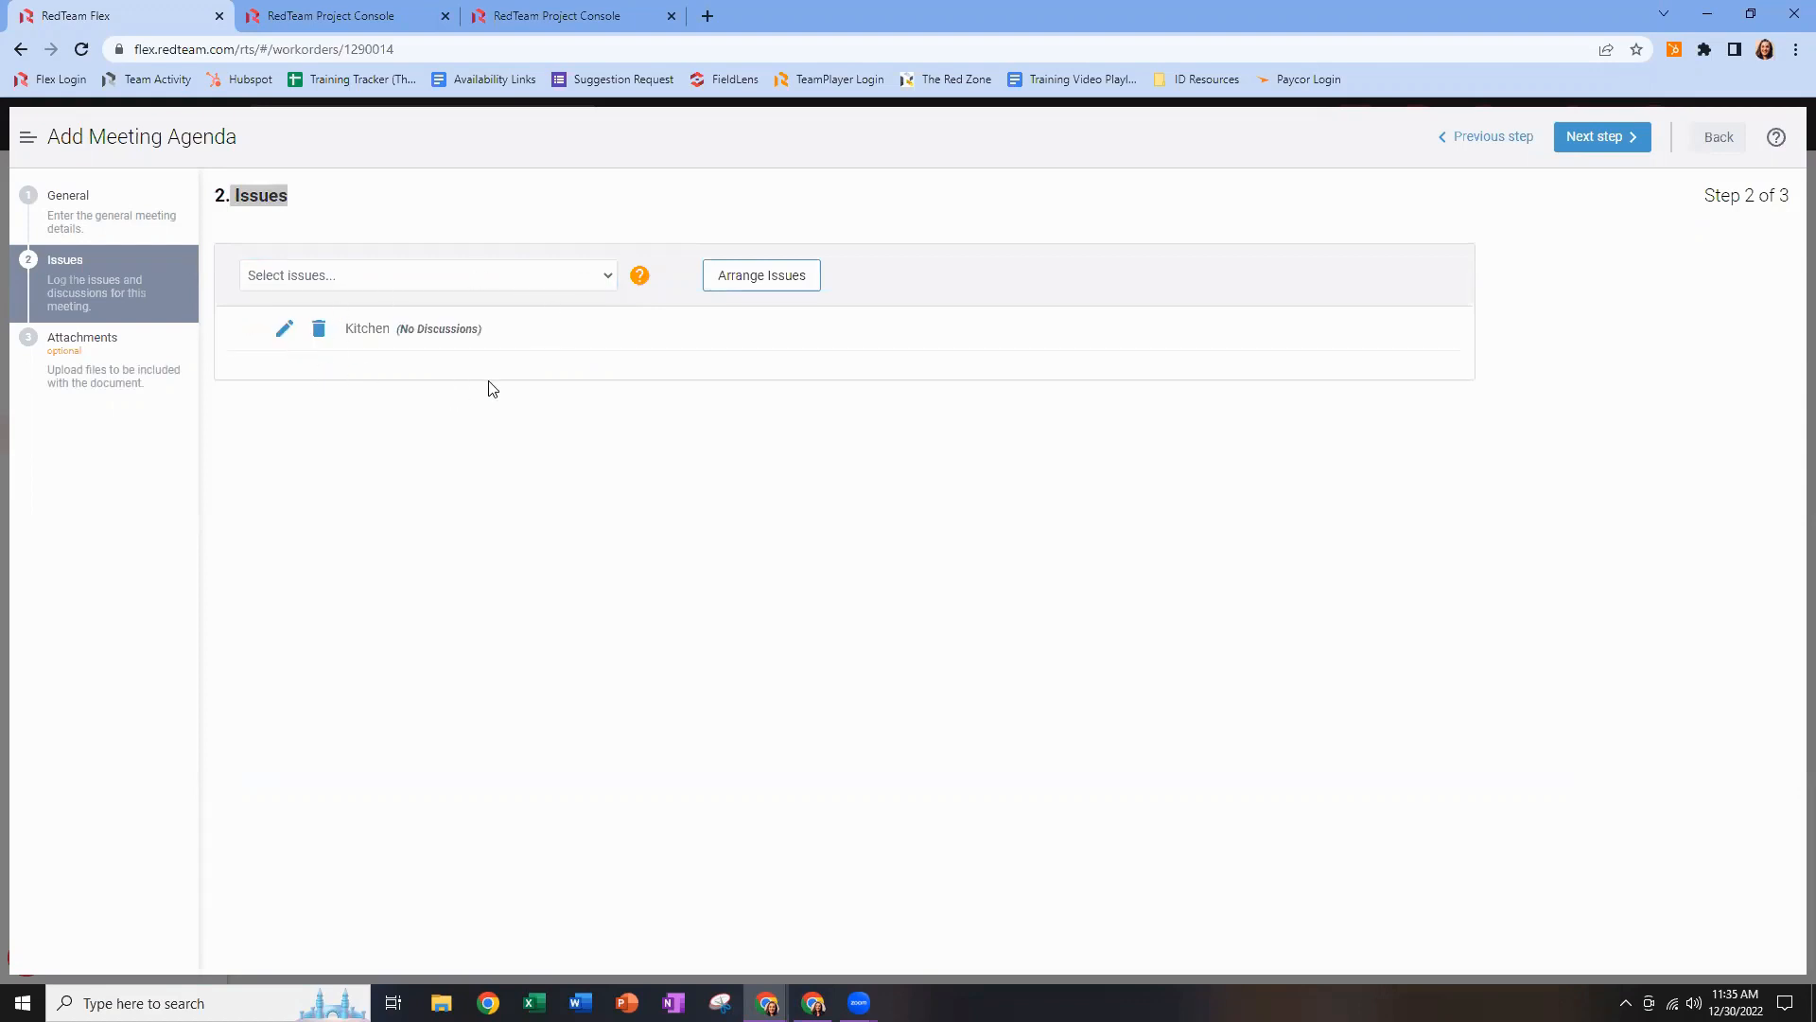
# Add a new issue with the subject "Safety Walkthroughs" and the narrative "Review all near misses and safety violations for the past week".
pyautogui.click(608, 283)
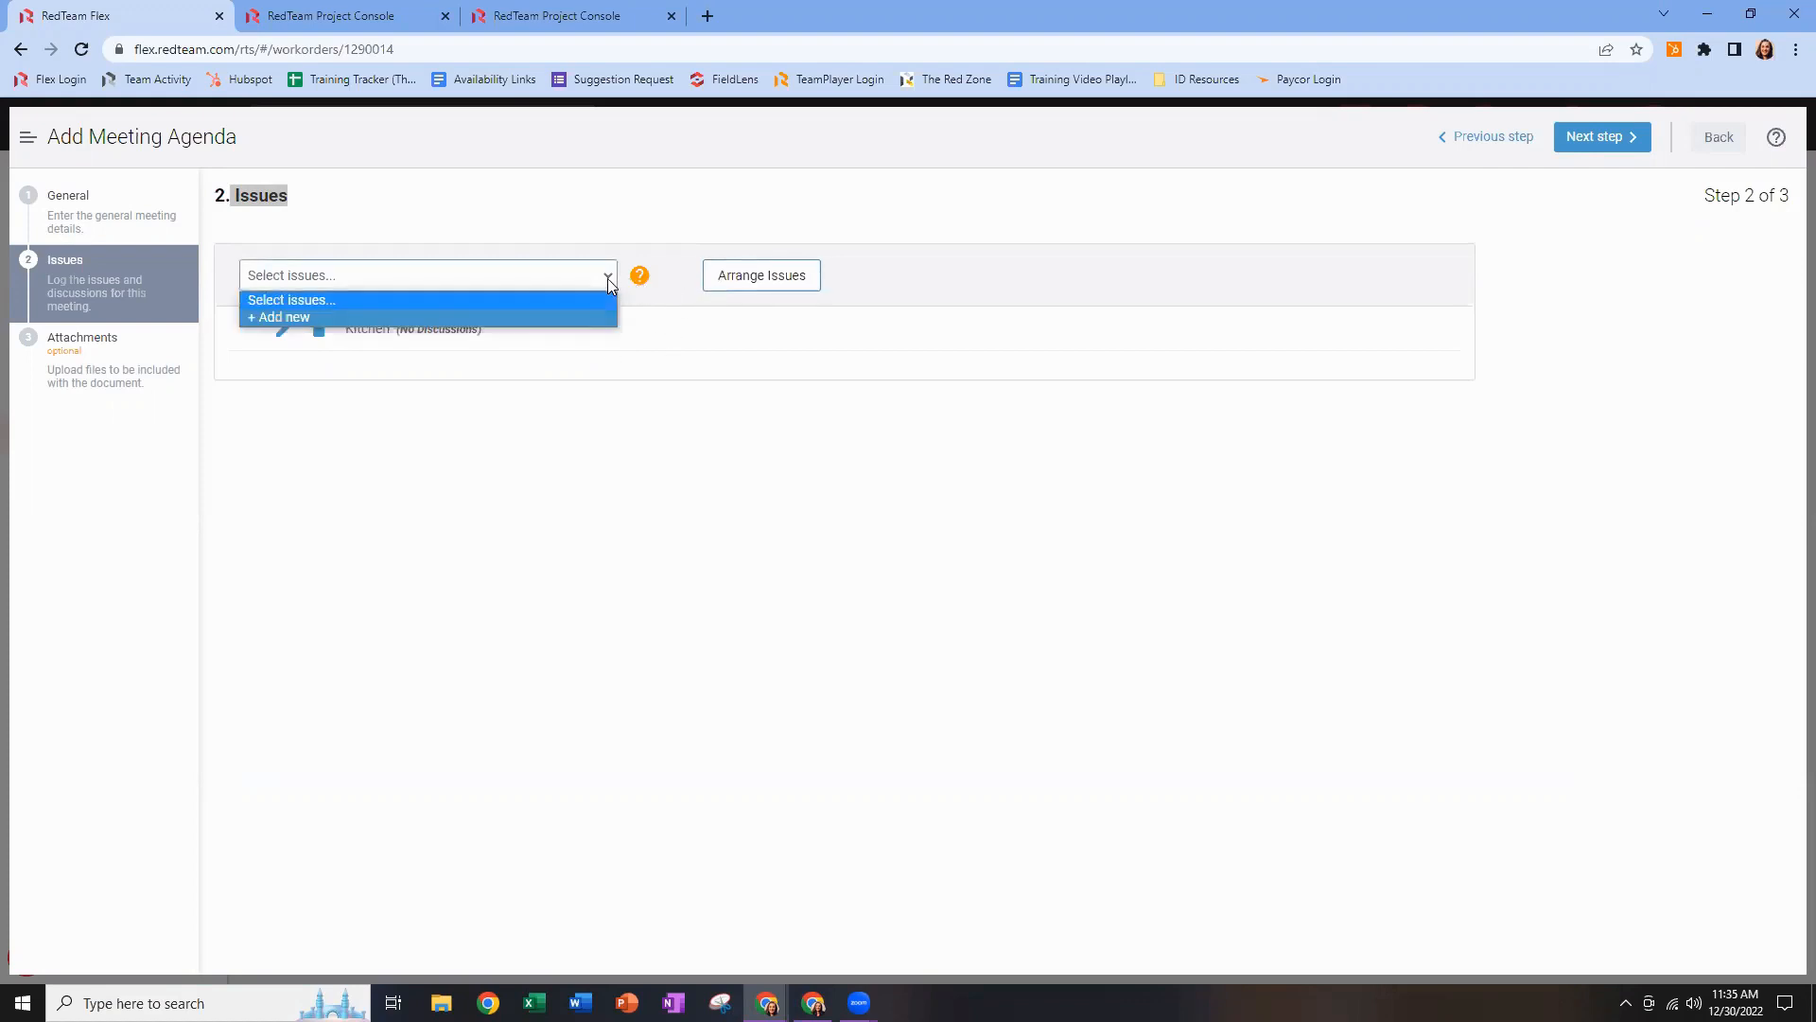
pyautogui.click(288, 319)
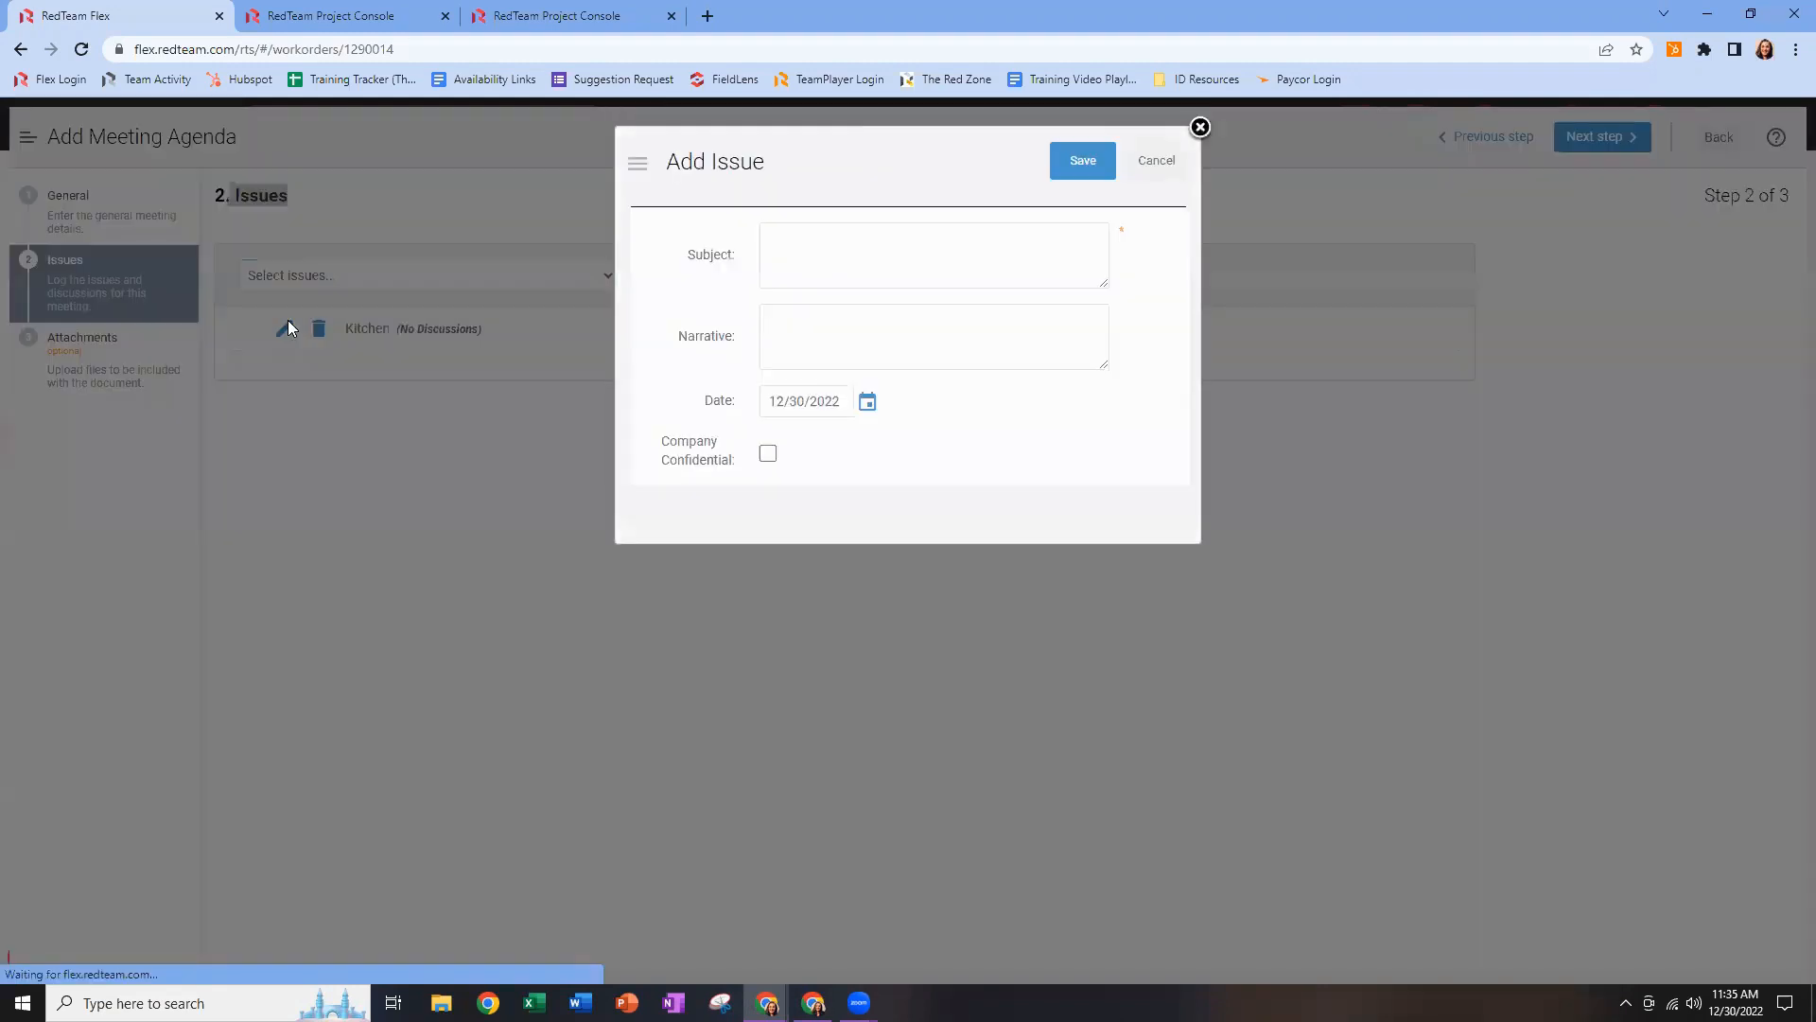
pyautogui.click(866, 244)
pyautogui.write('Saftey Walk')
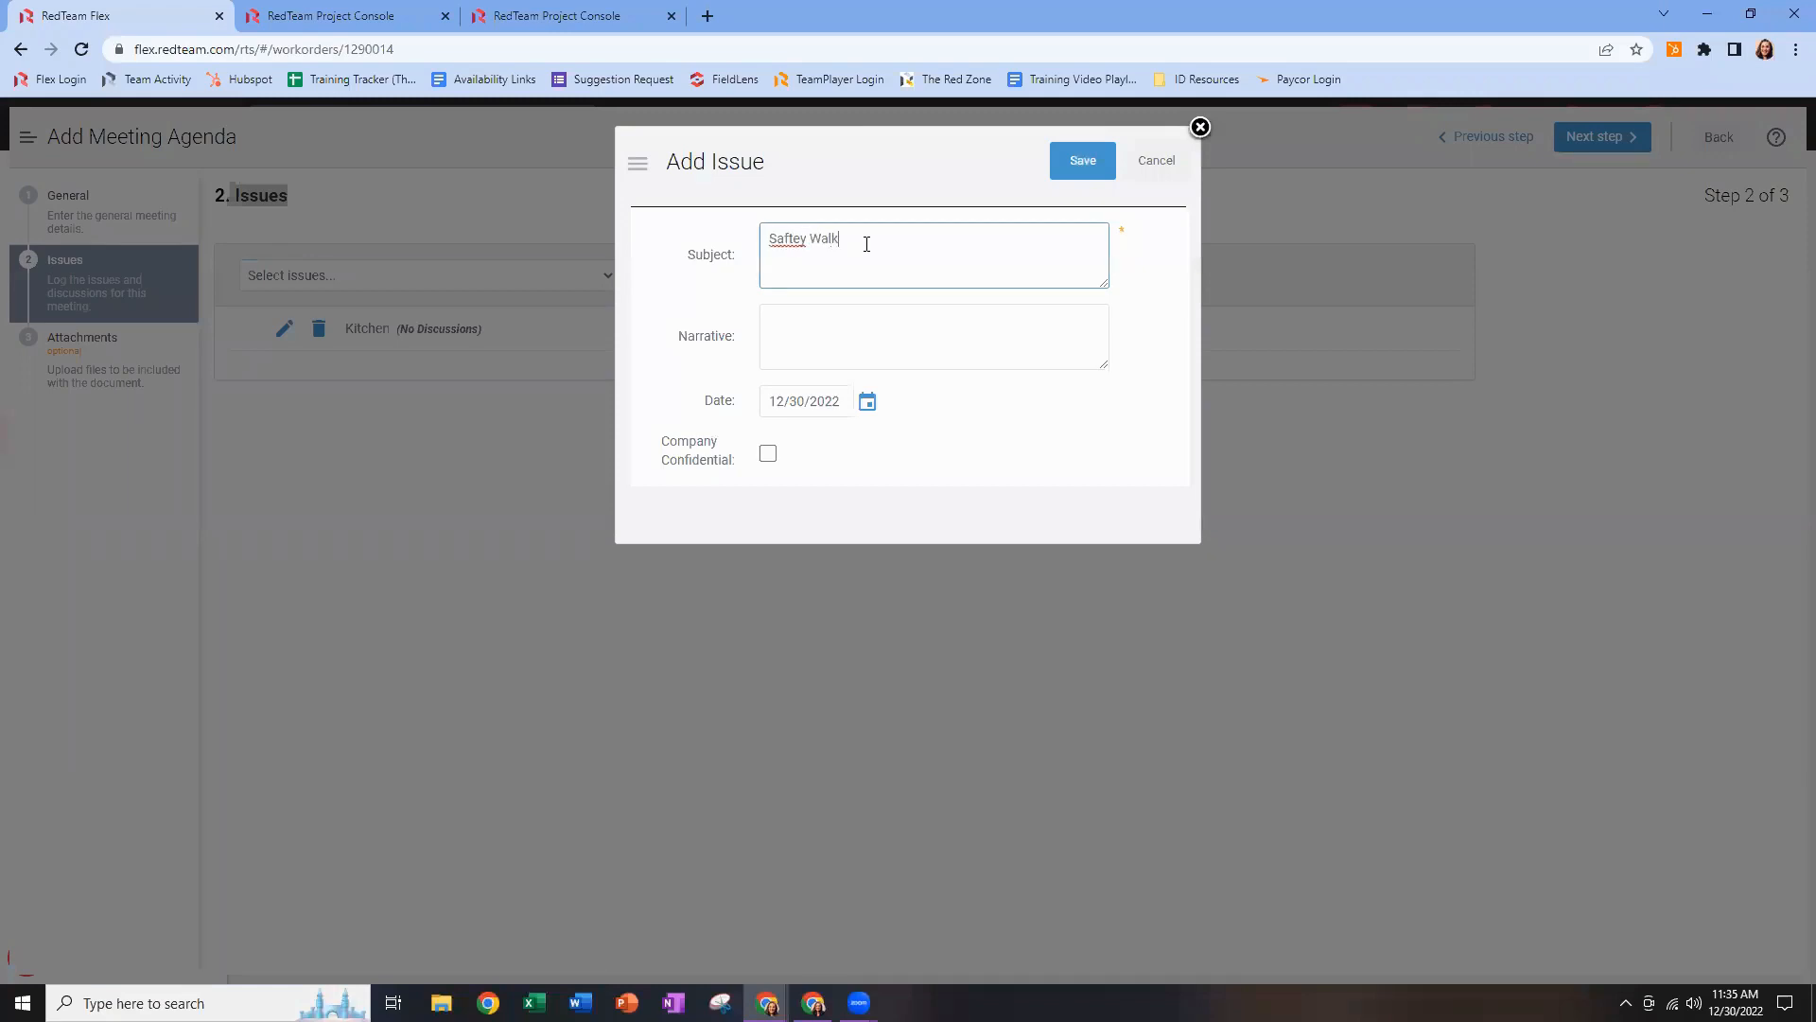
pyautogui.write('throughs')
pyautogui.rightClick(794, 241)
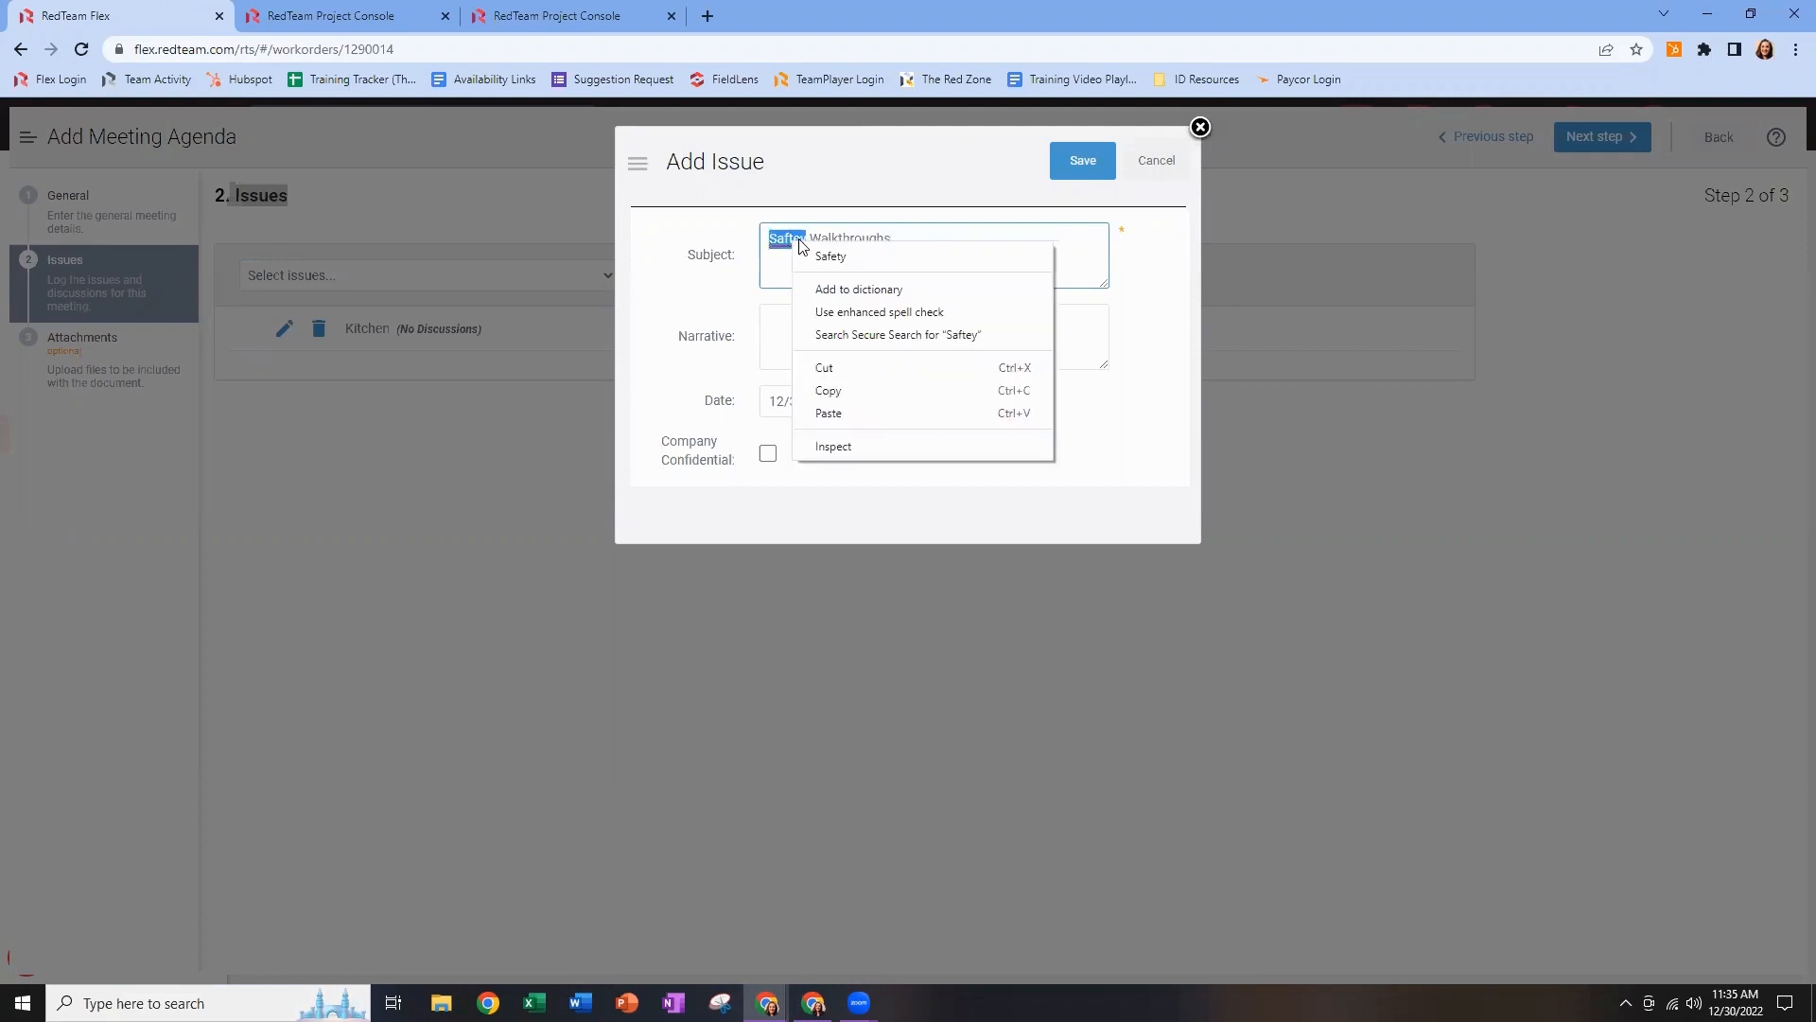
pyautogui.click(827, 261)
pyautogui.click(812, 342)
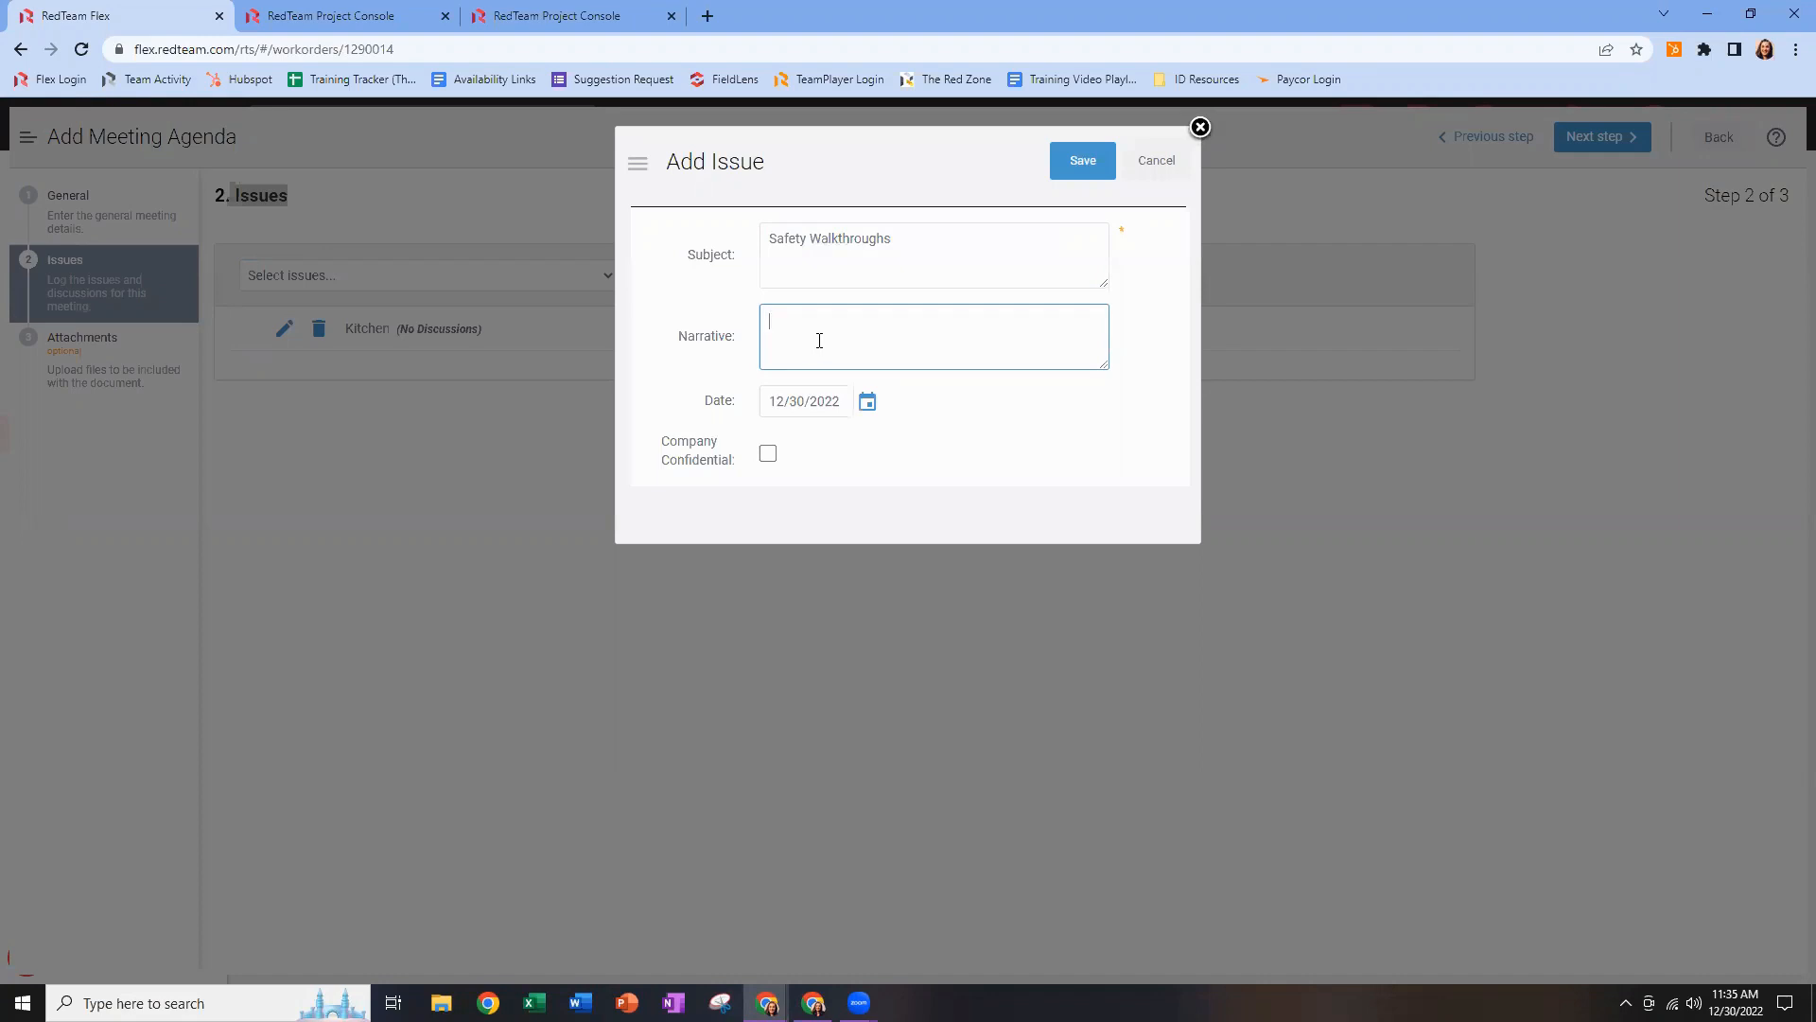
pyautogui.write('Review all near misses and safety violati')
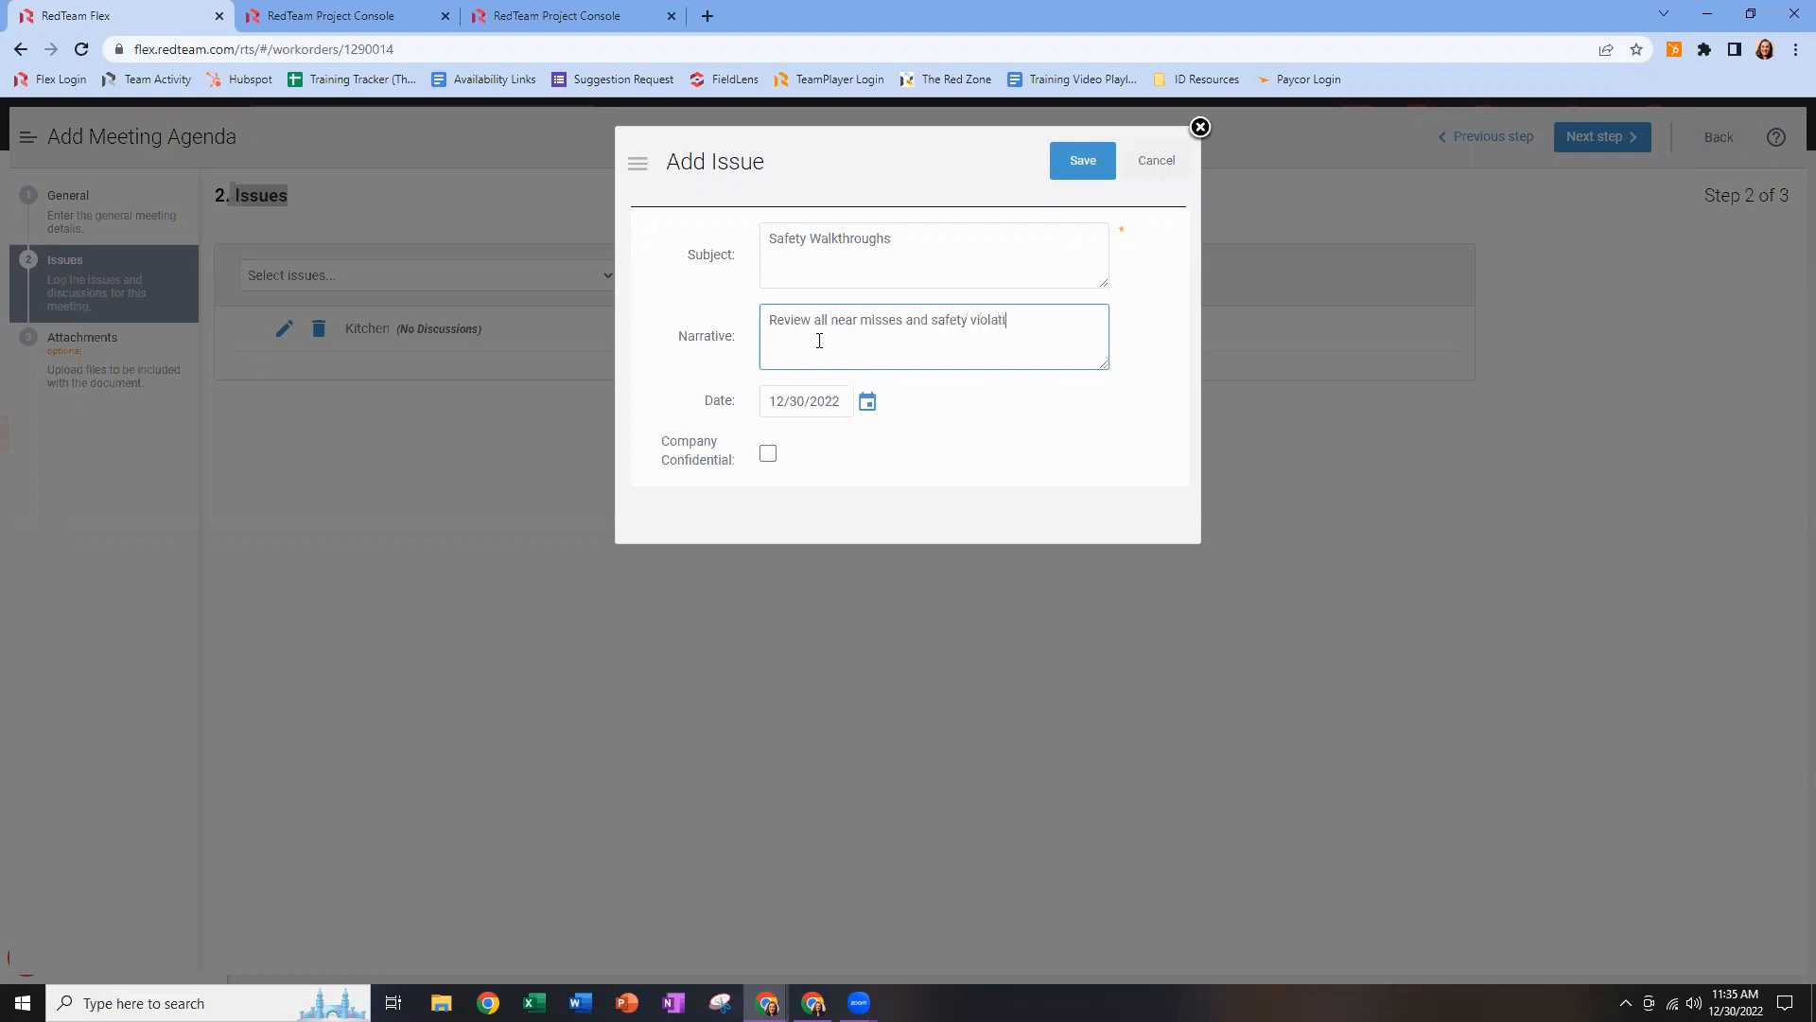
pyautogui.write('ons for the past week')
pyautogui.click(1081, 163)
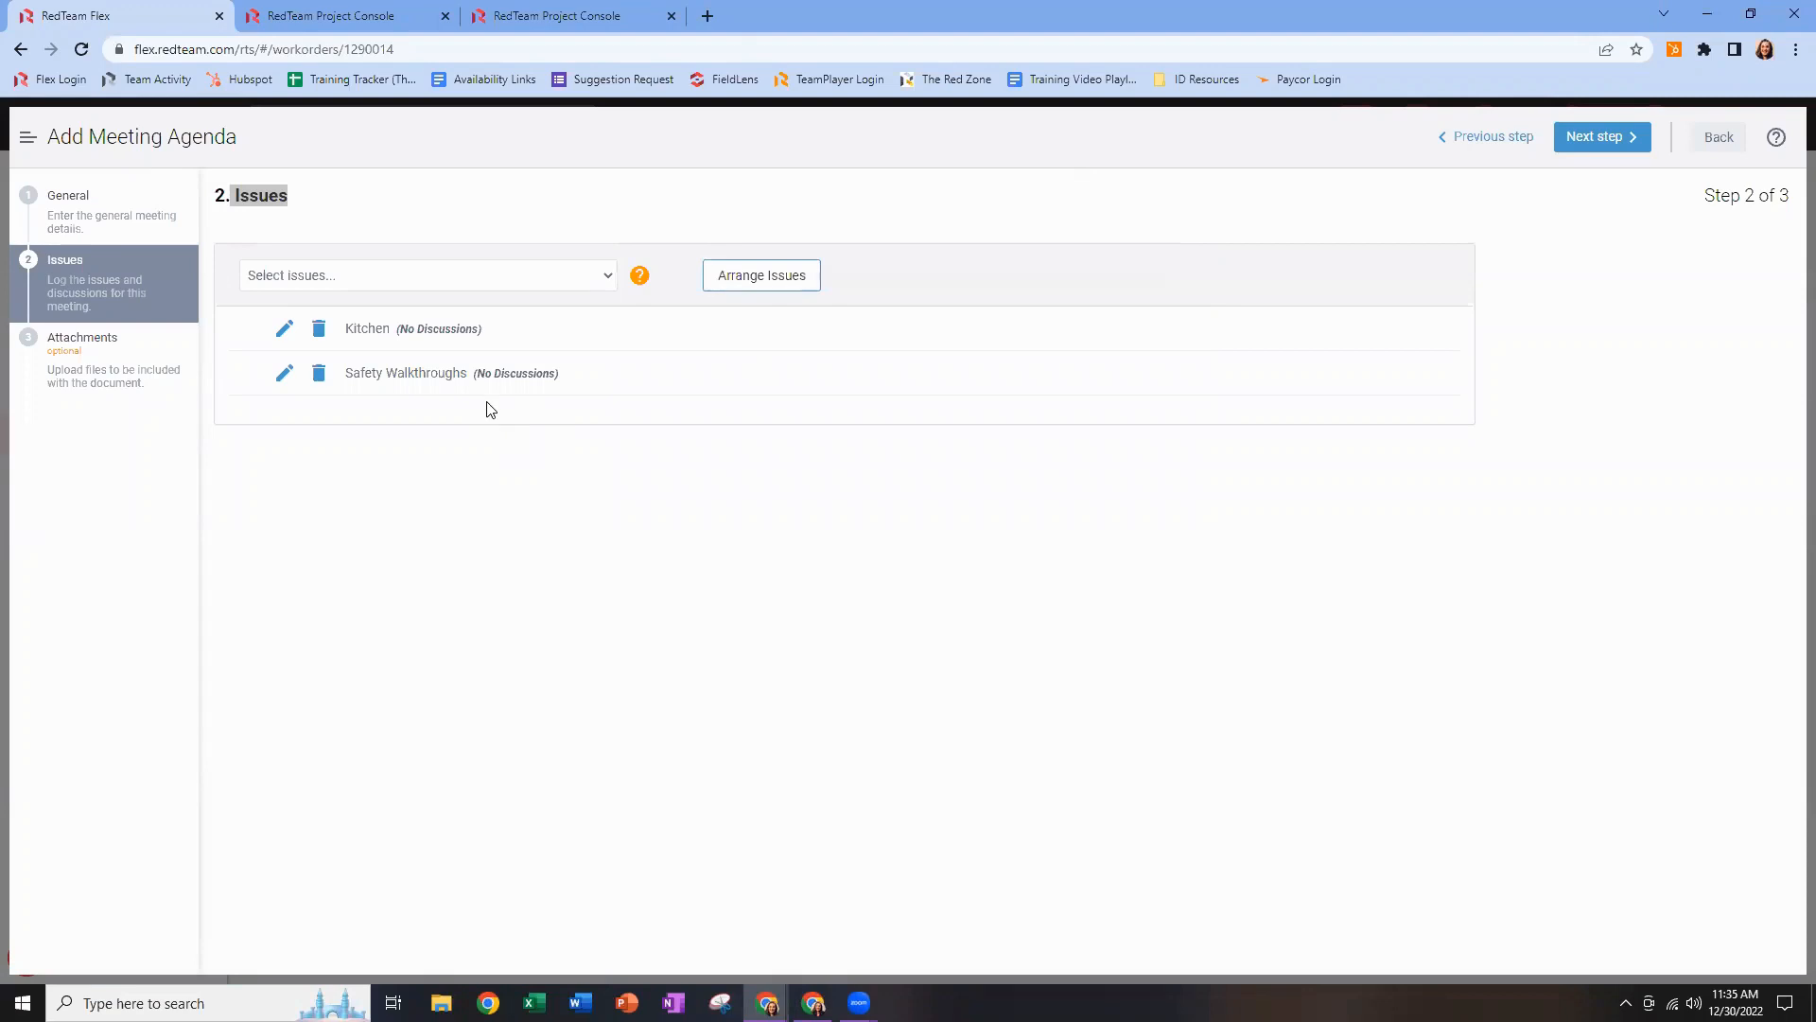
# Arrange the issues so Safety Walkthroughs comes before Kitchen, and finish the agenda without adding attachments.
pyautogui.click(754, 279)
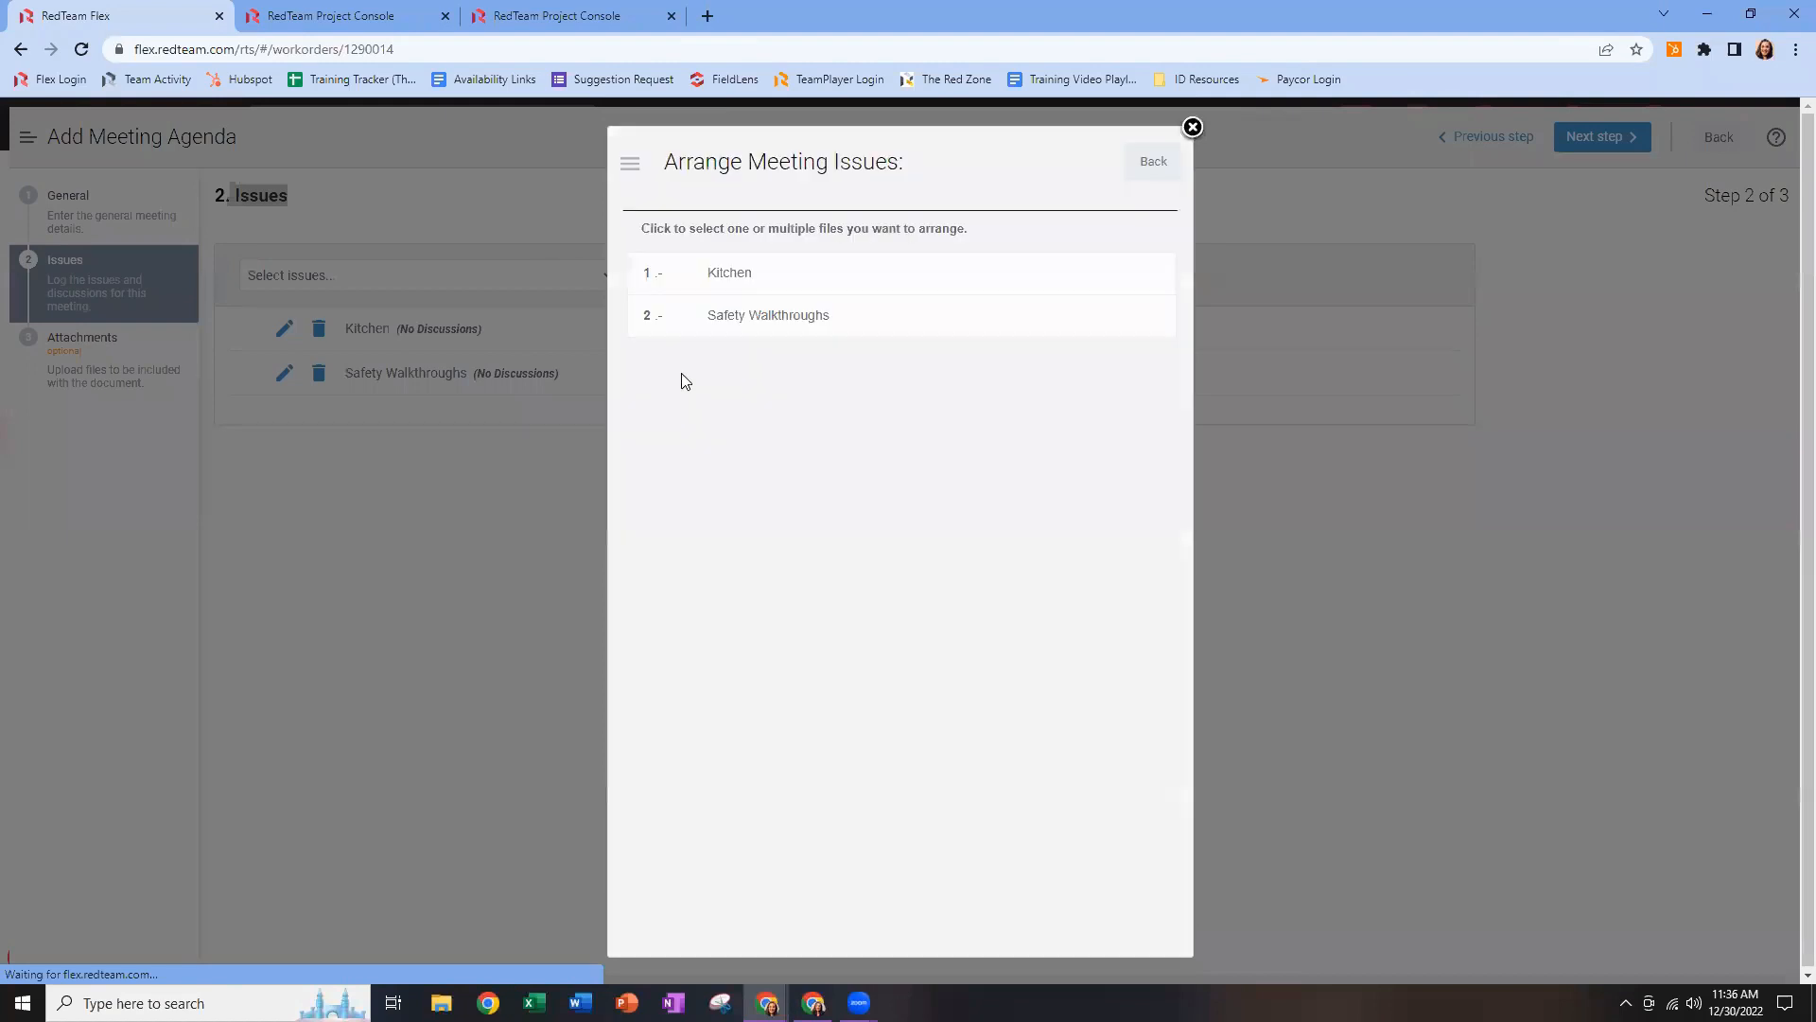
pyautogui.moveTo(729, 313); pyautogui.dragTo(754, 256)
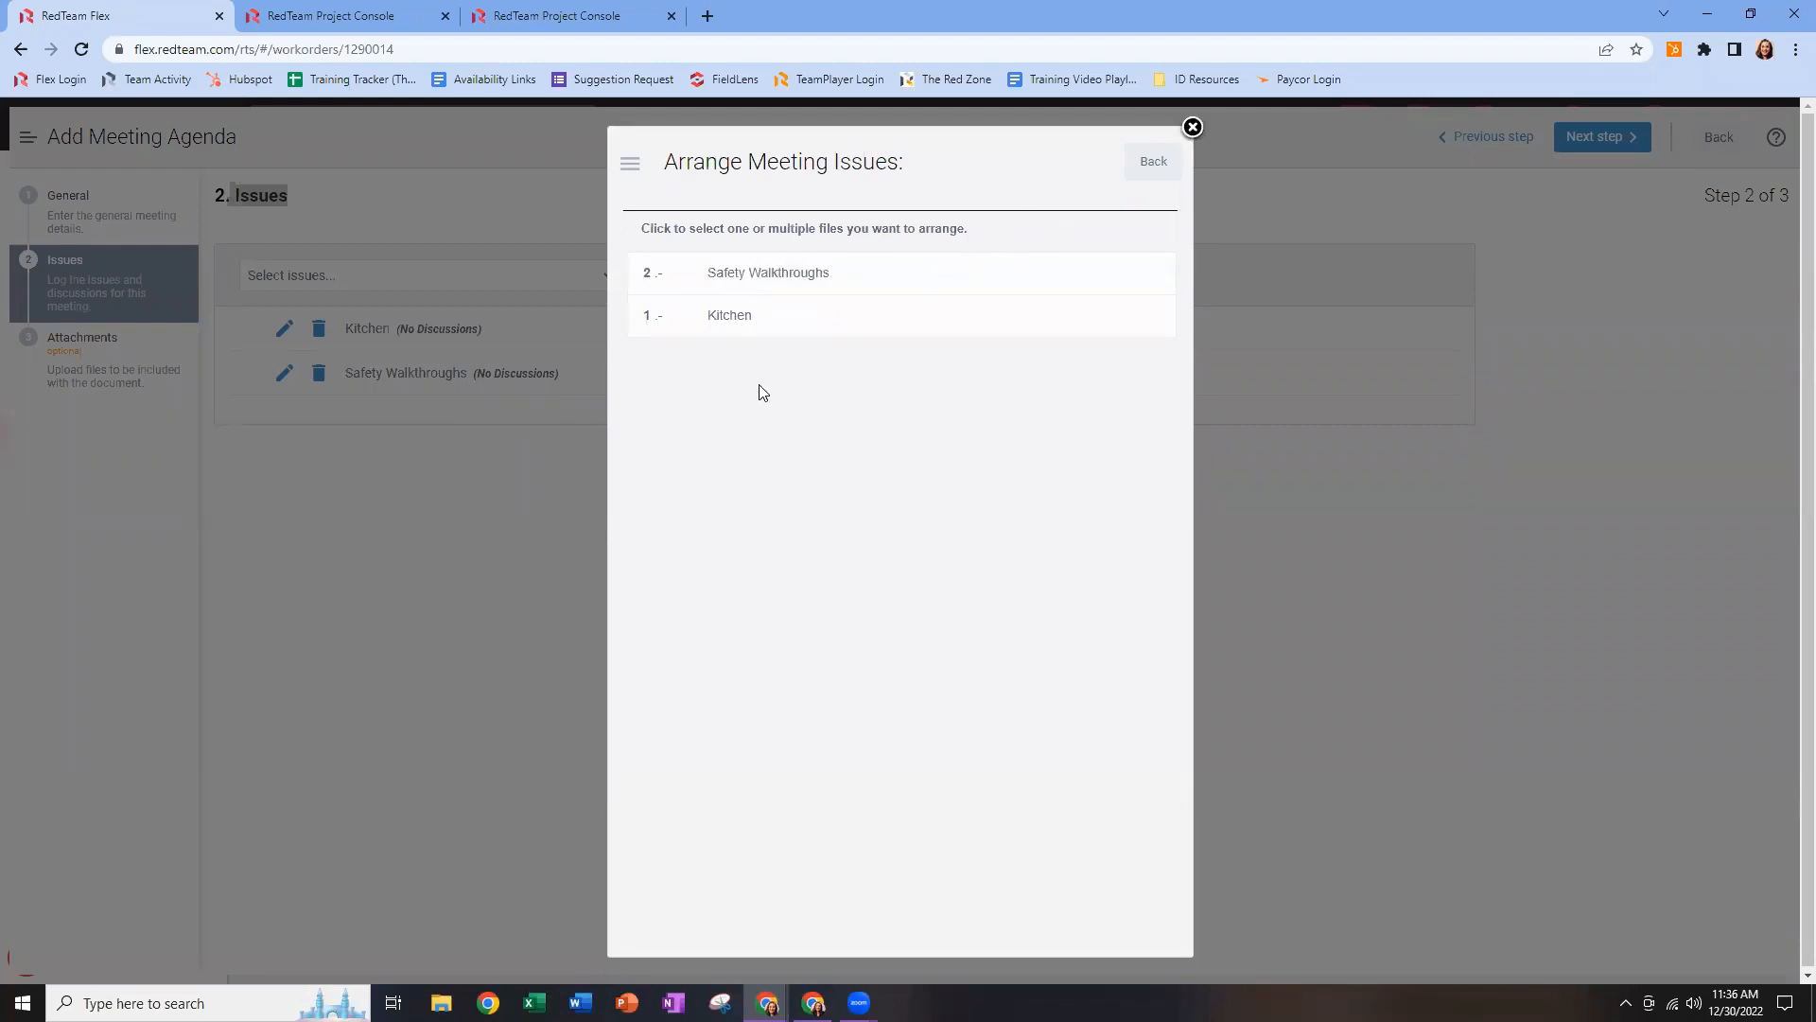
pyautogui.click(1167, 171)
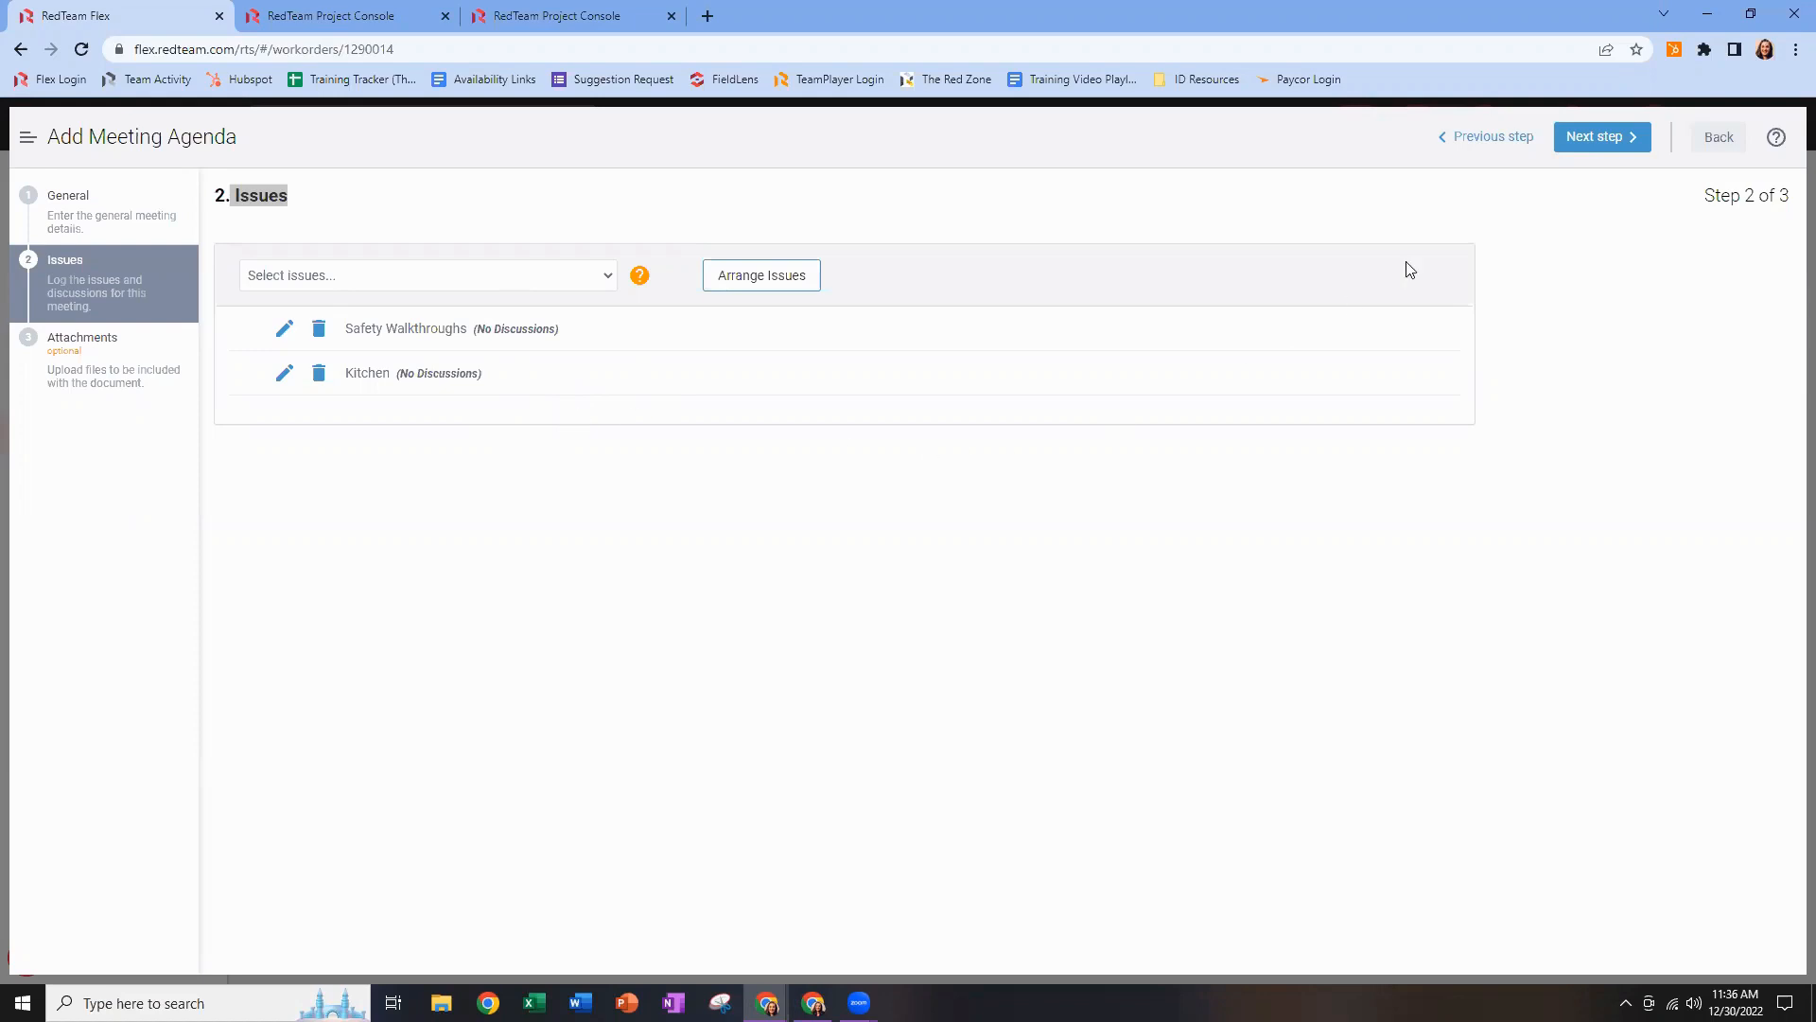
pyautogui.click(1613, 149)
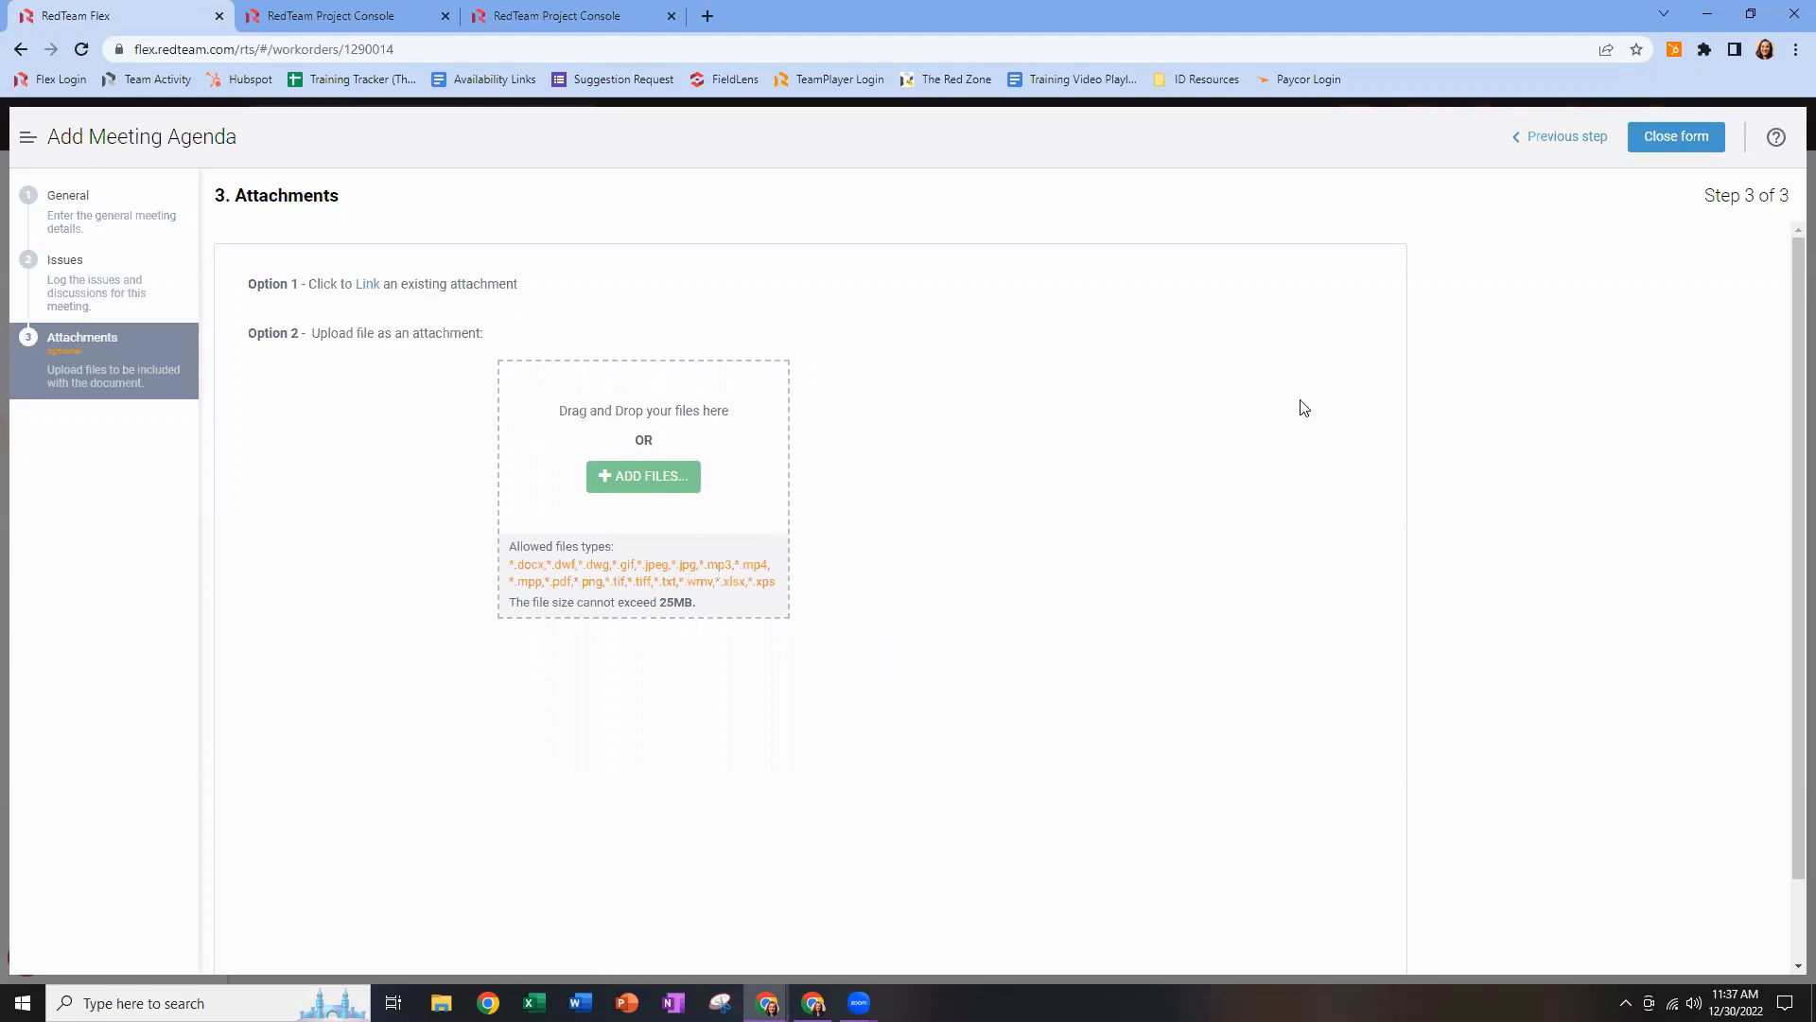
pyautogui.click(1700, 140)
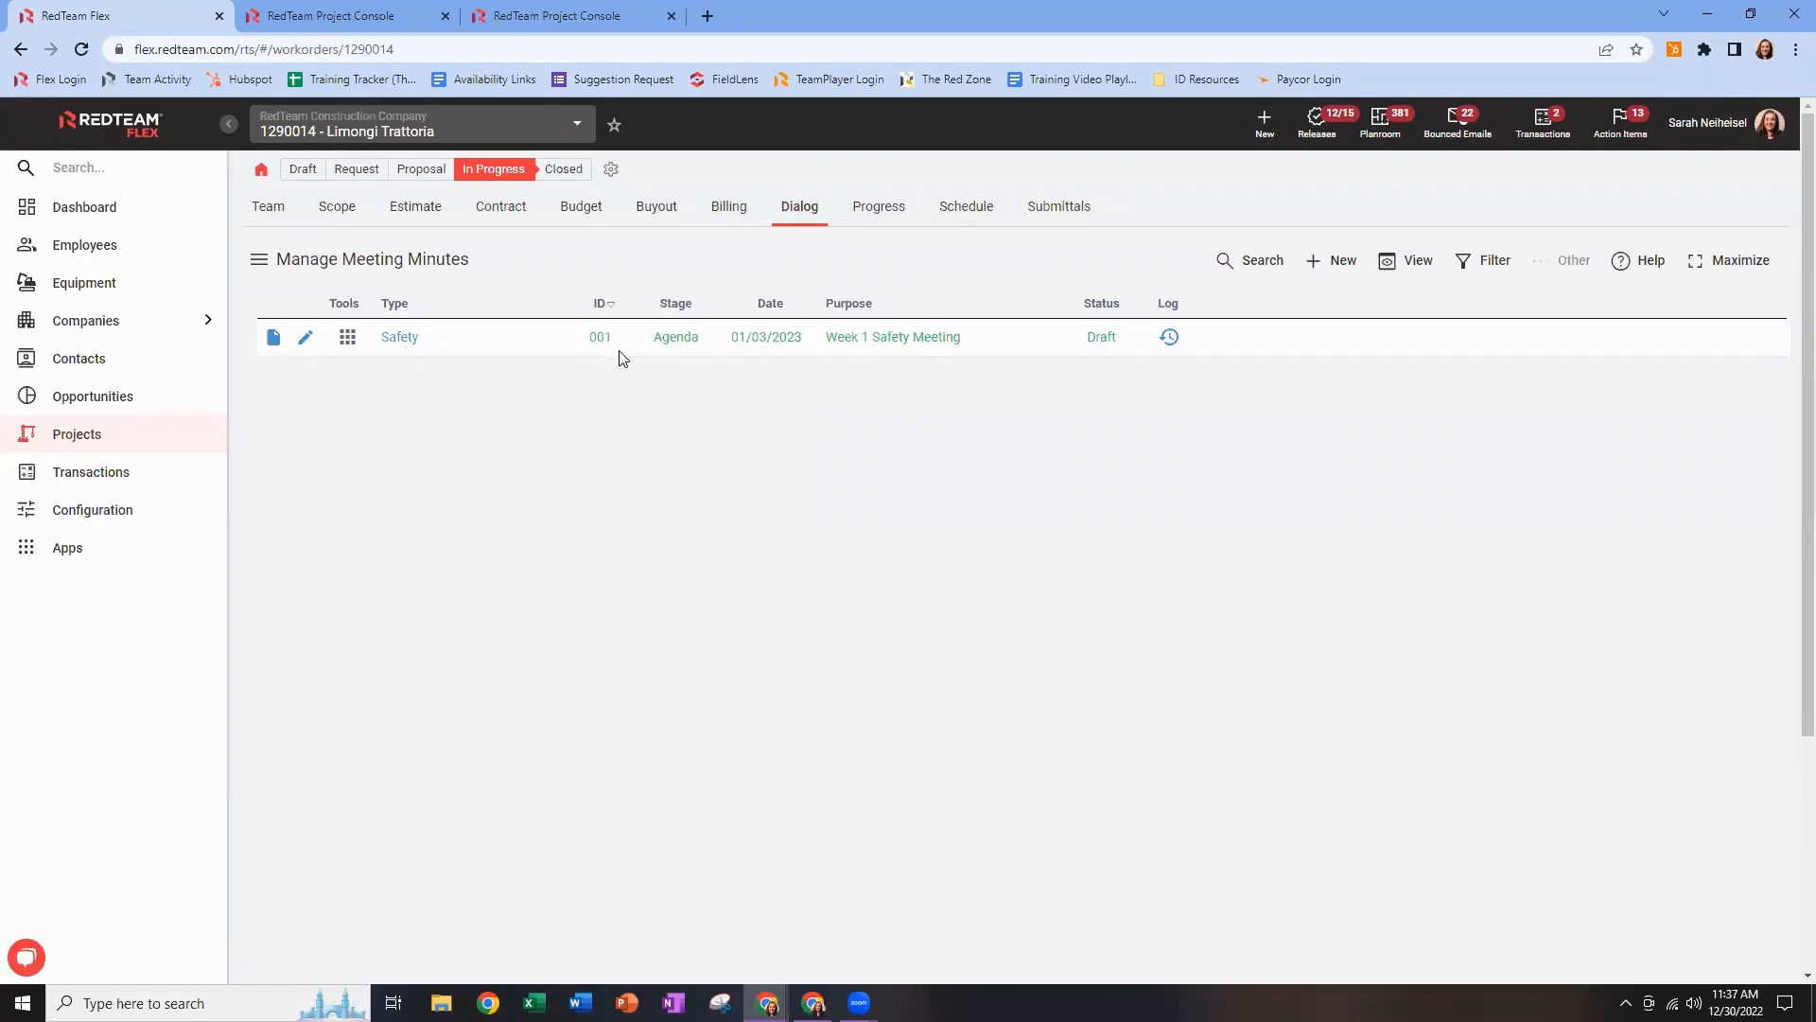
# Open the Week 1 Safety Meeting agenda and review its general information, invitees, notes and issues.
pyautogui.moveTo(653, 338); pyautogui.dragTo(705, 342)
pyautogui.click(274, 338)
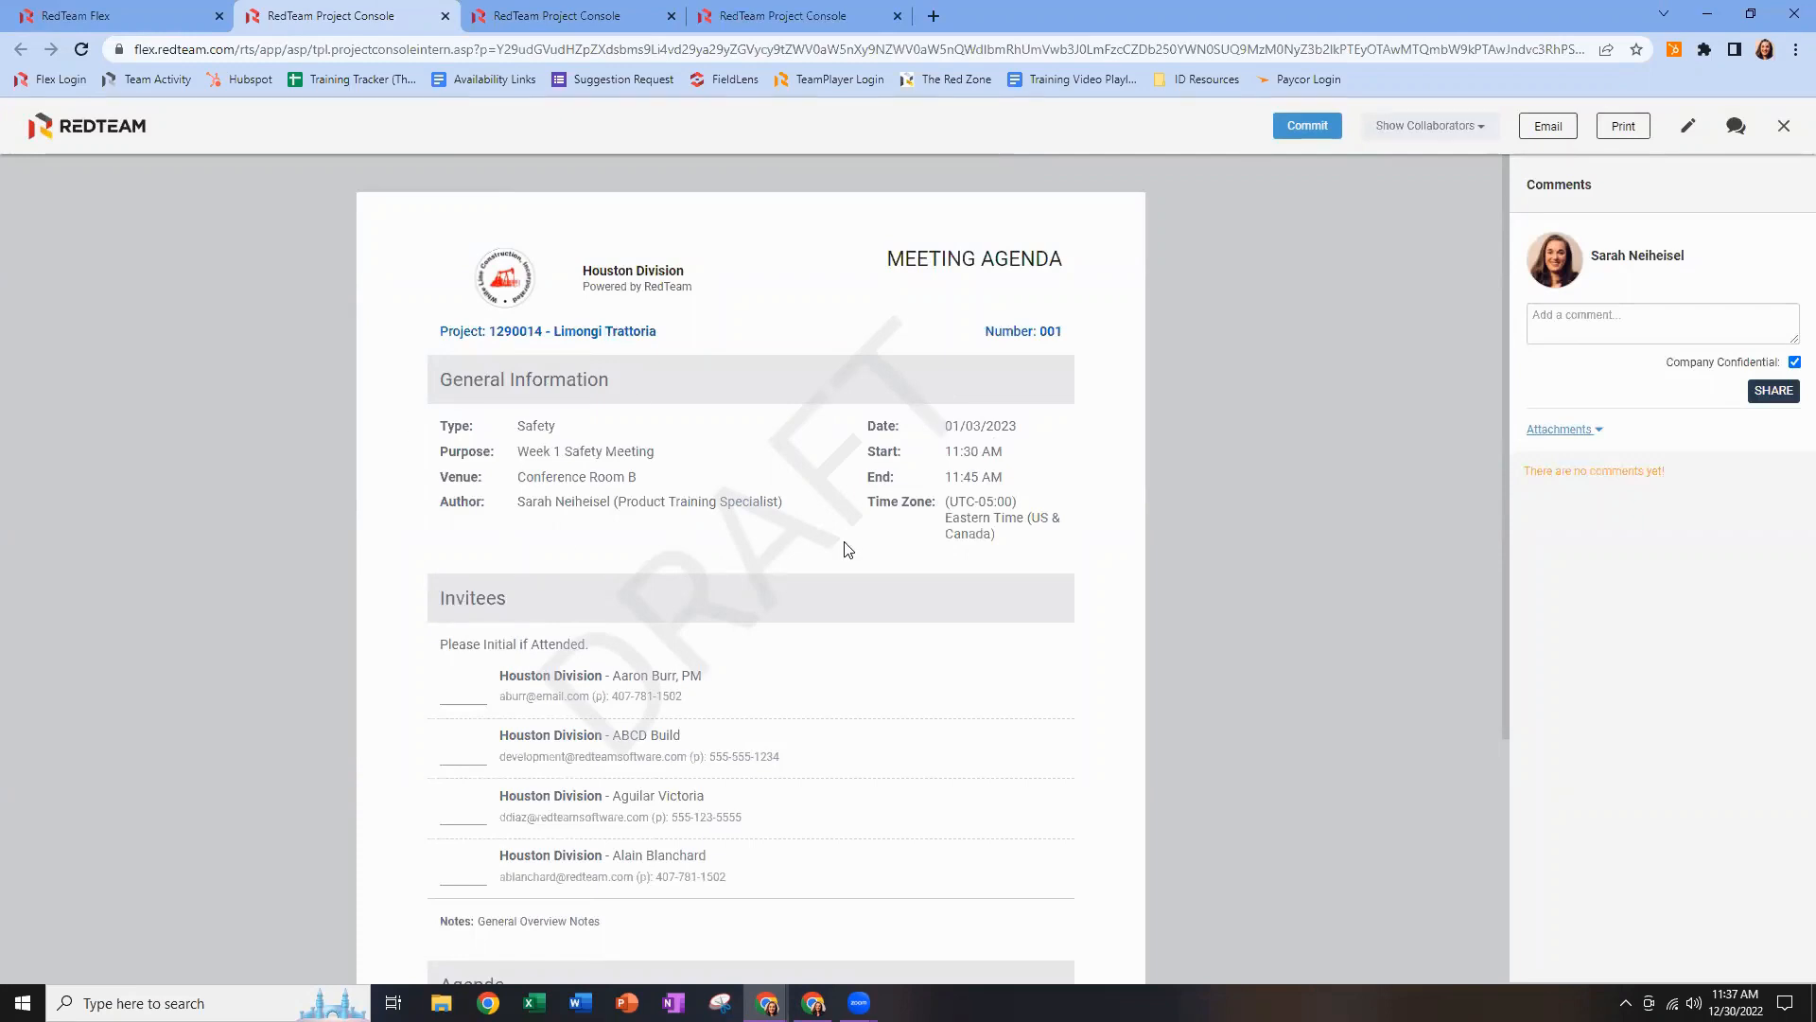
pyautogui.scroll(-2, 782, 579)
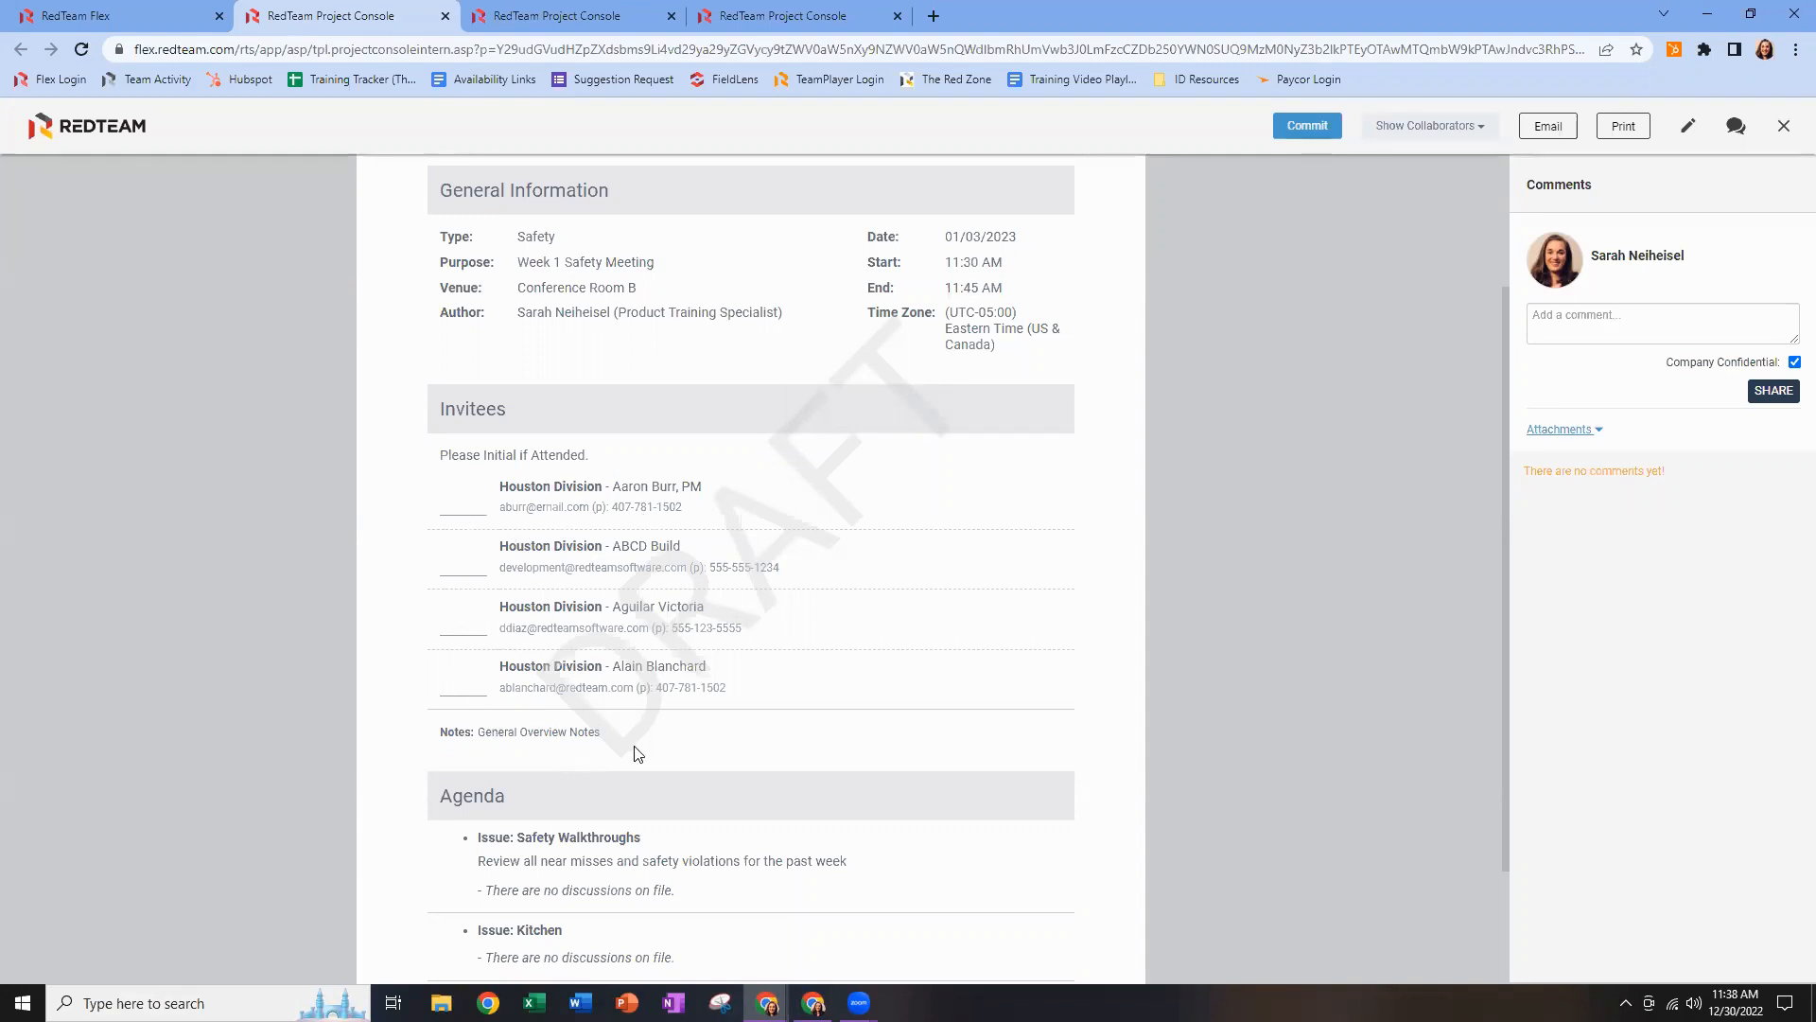
pyautogui.moveTo(622, 734); pyautogui.dragTo(435, 733)
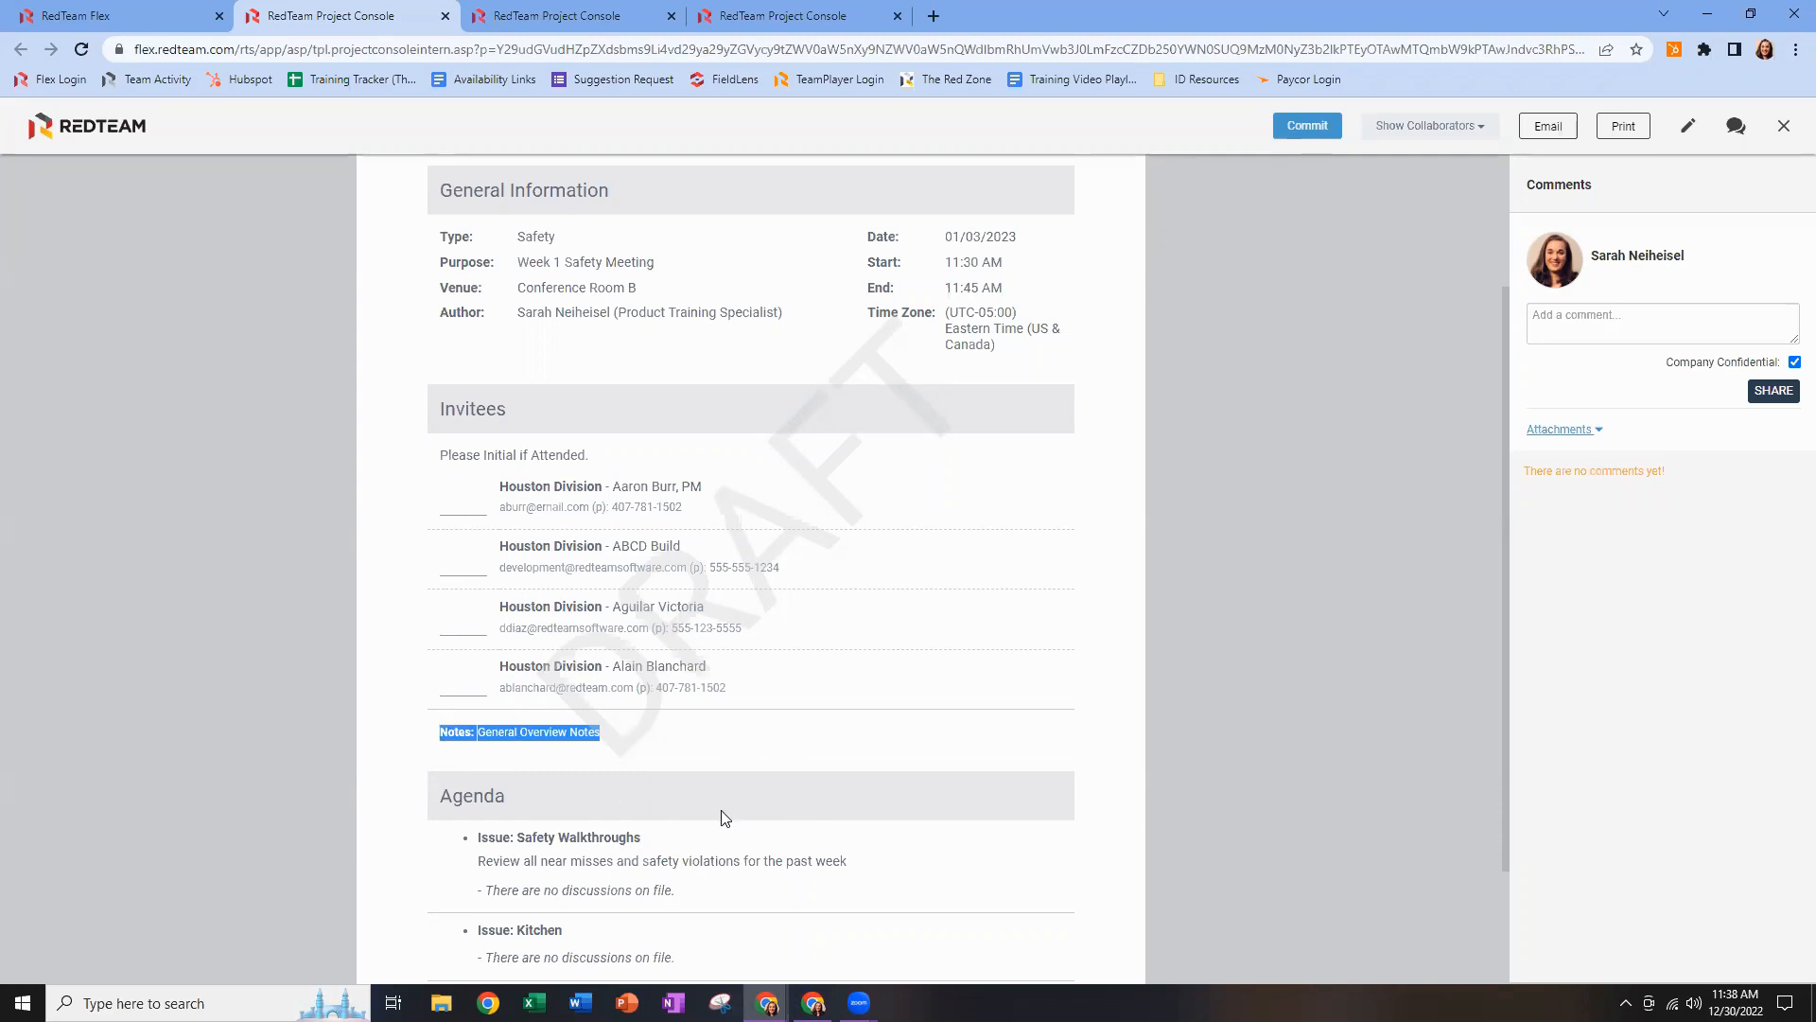
pyautogui.scroll(-2, 724, 817)
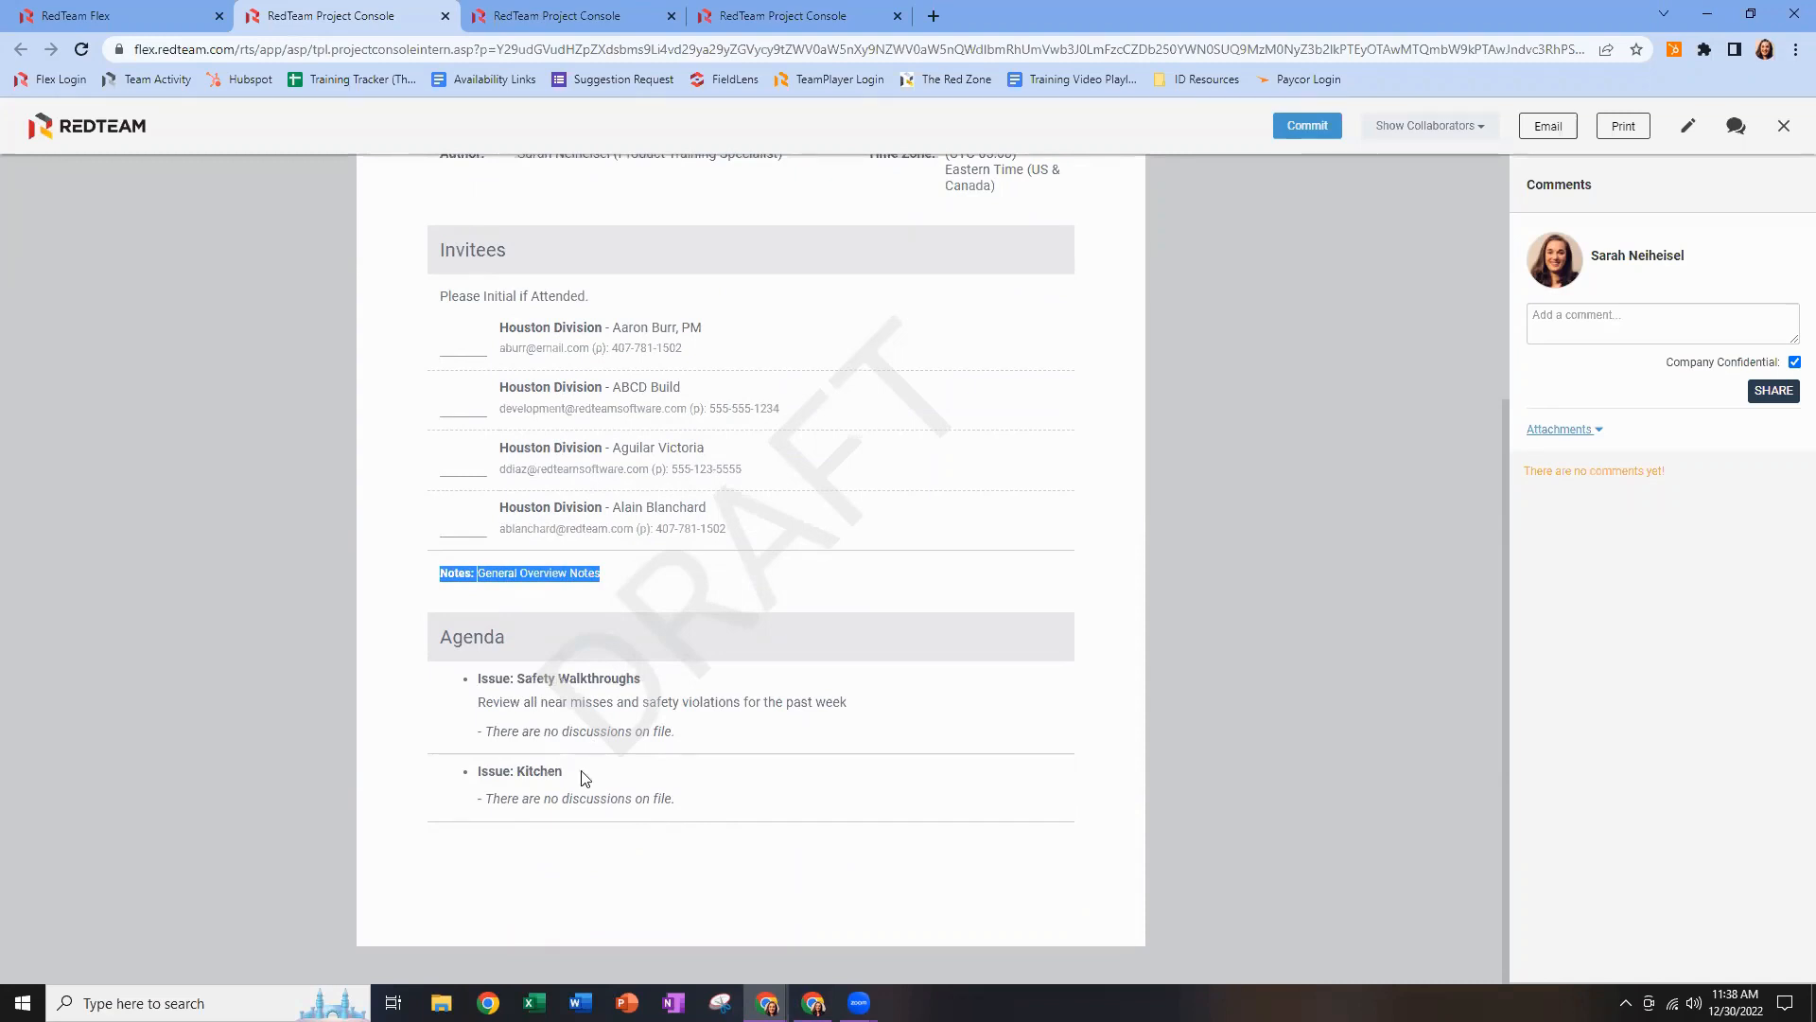
pyautogui.moveTo(478, 702); pyautogui.dragTo(855, 717)
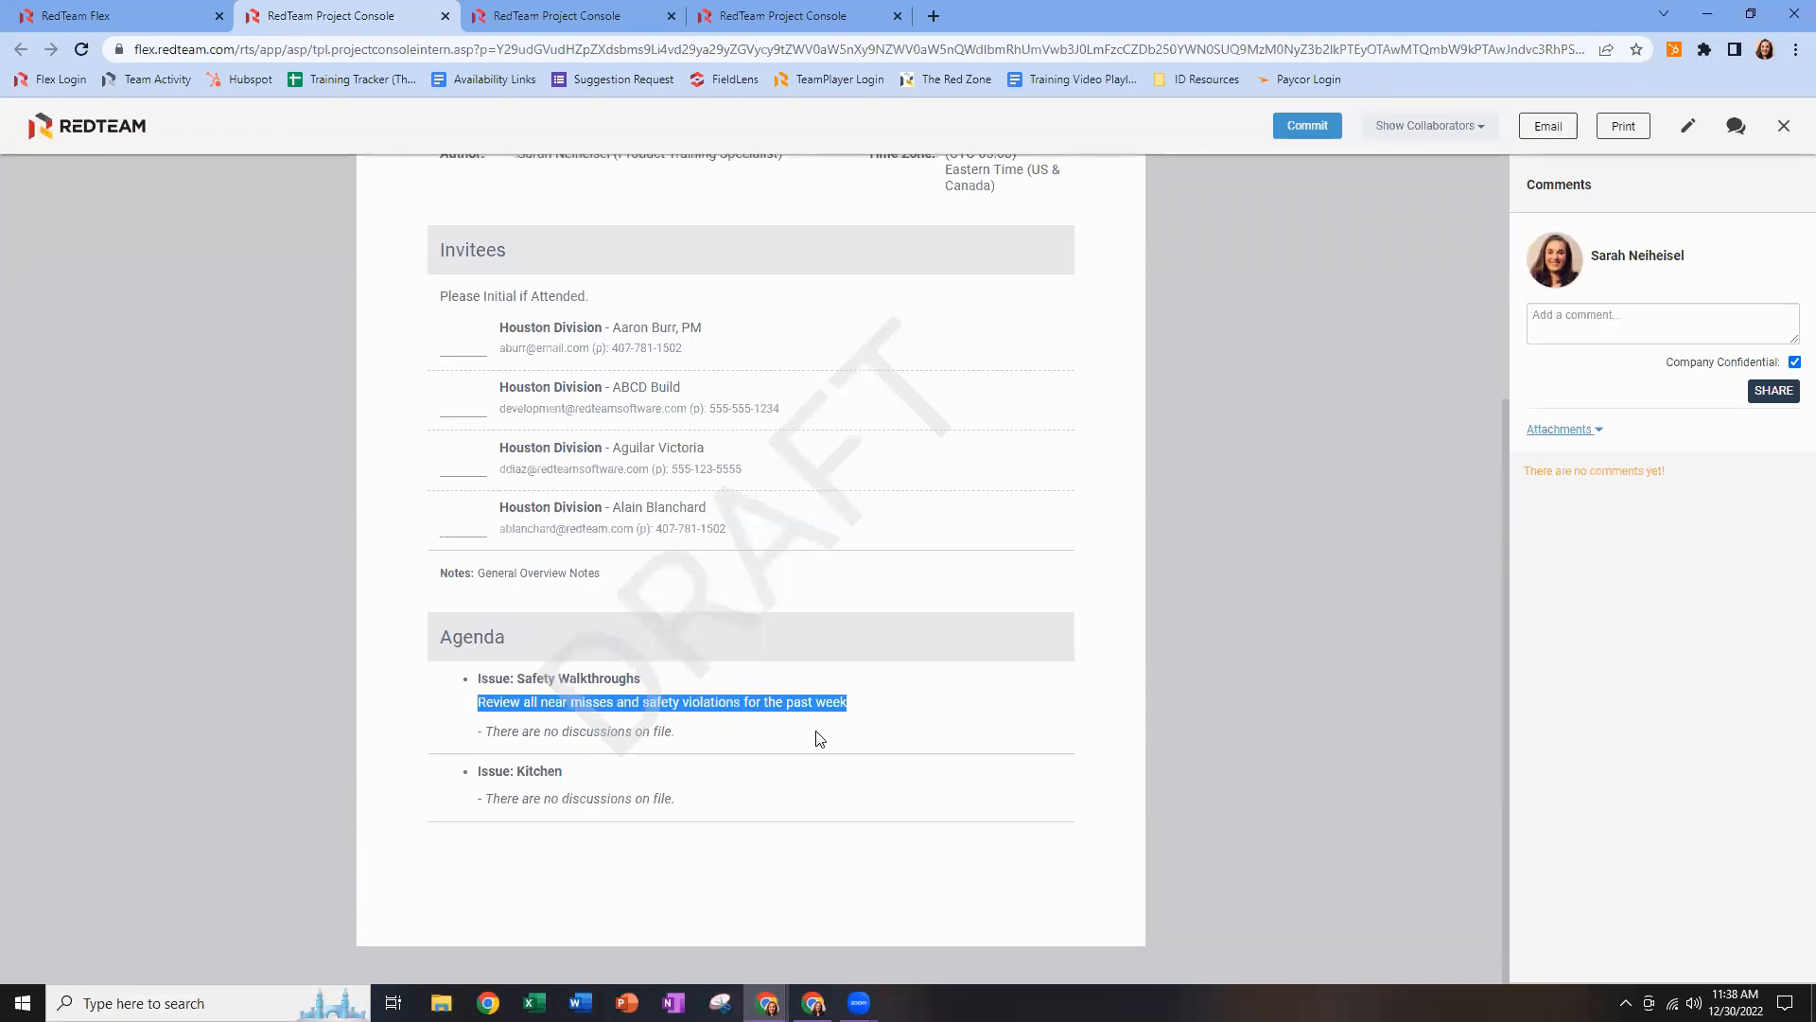
pyautogui.click(738, 739)
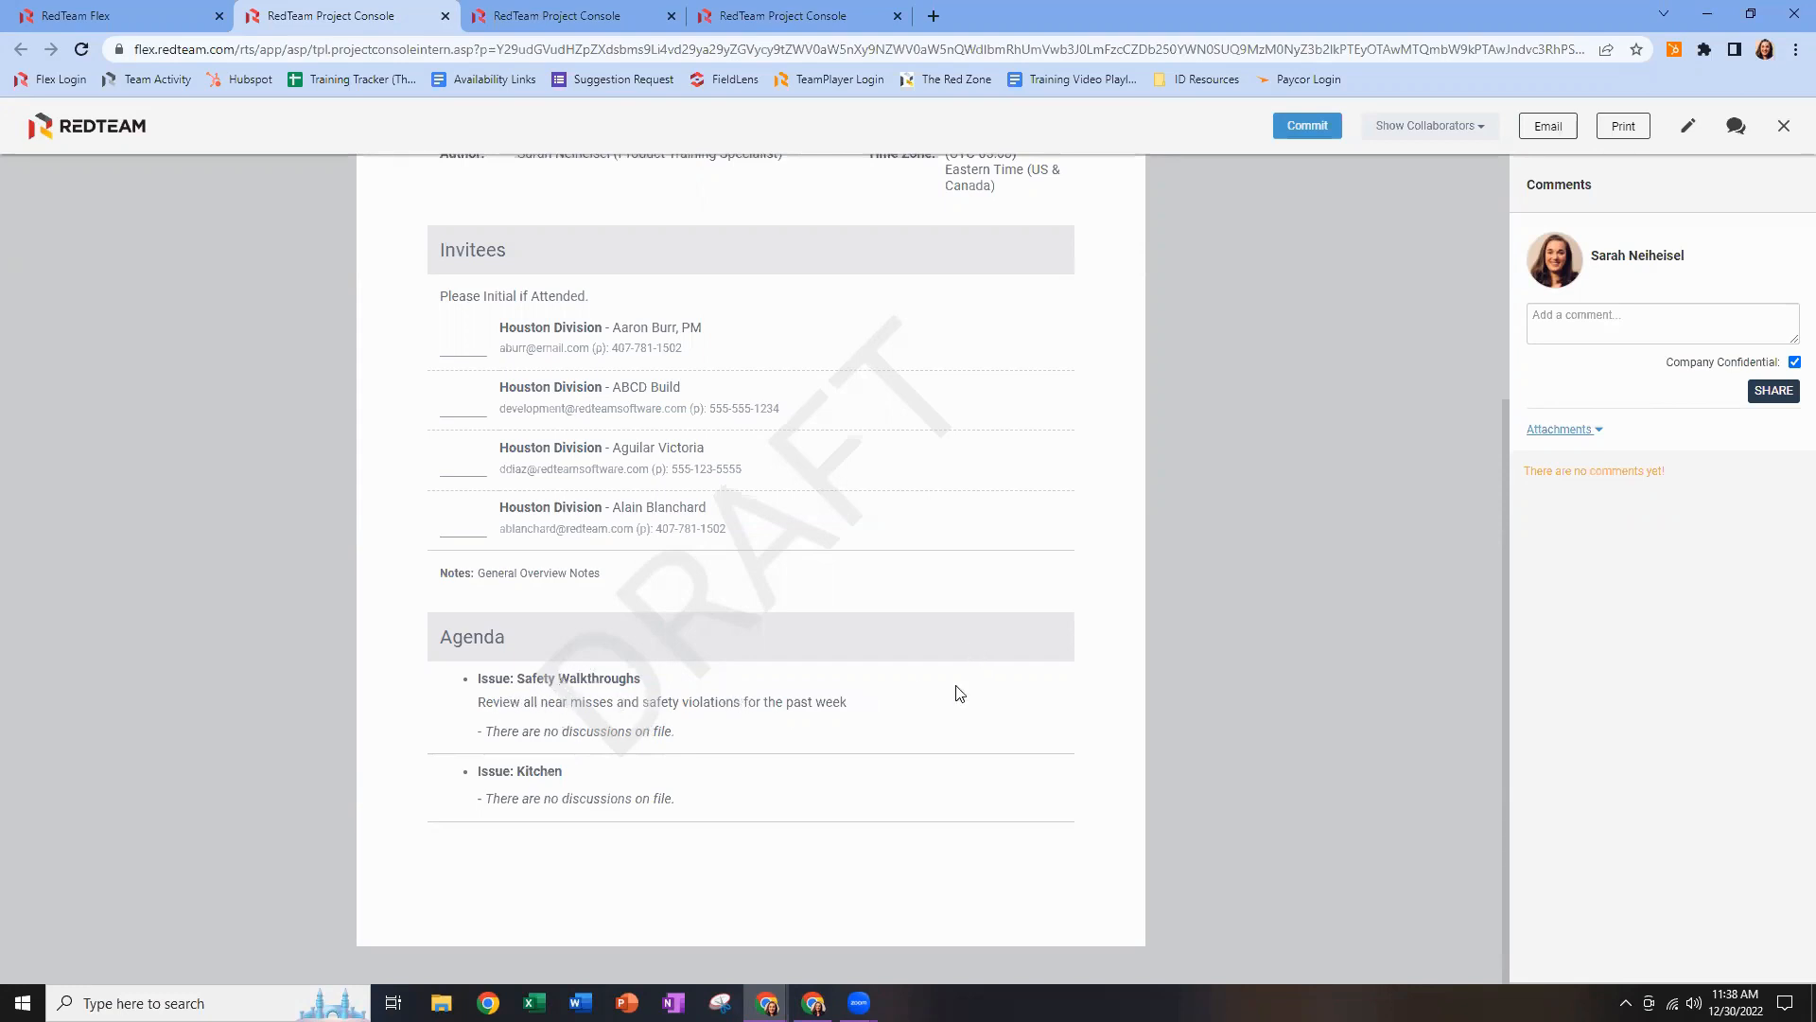
pyautogui.scroll(4, 977, 633)
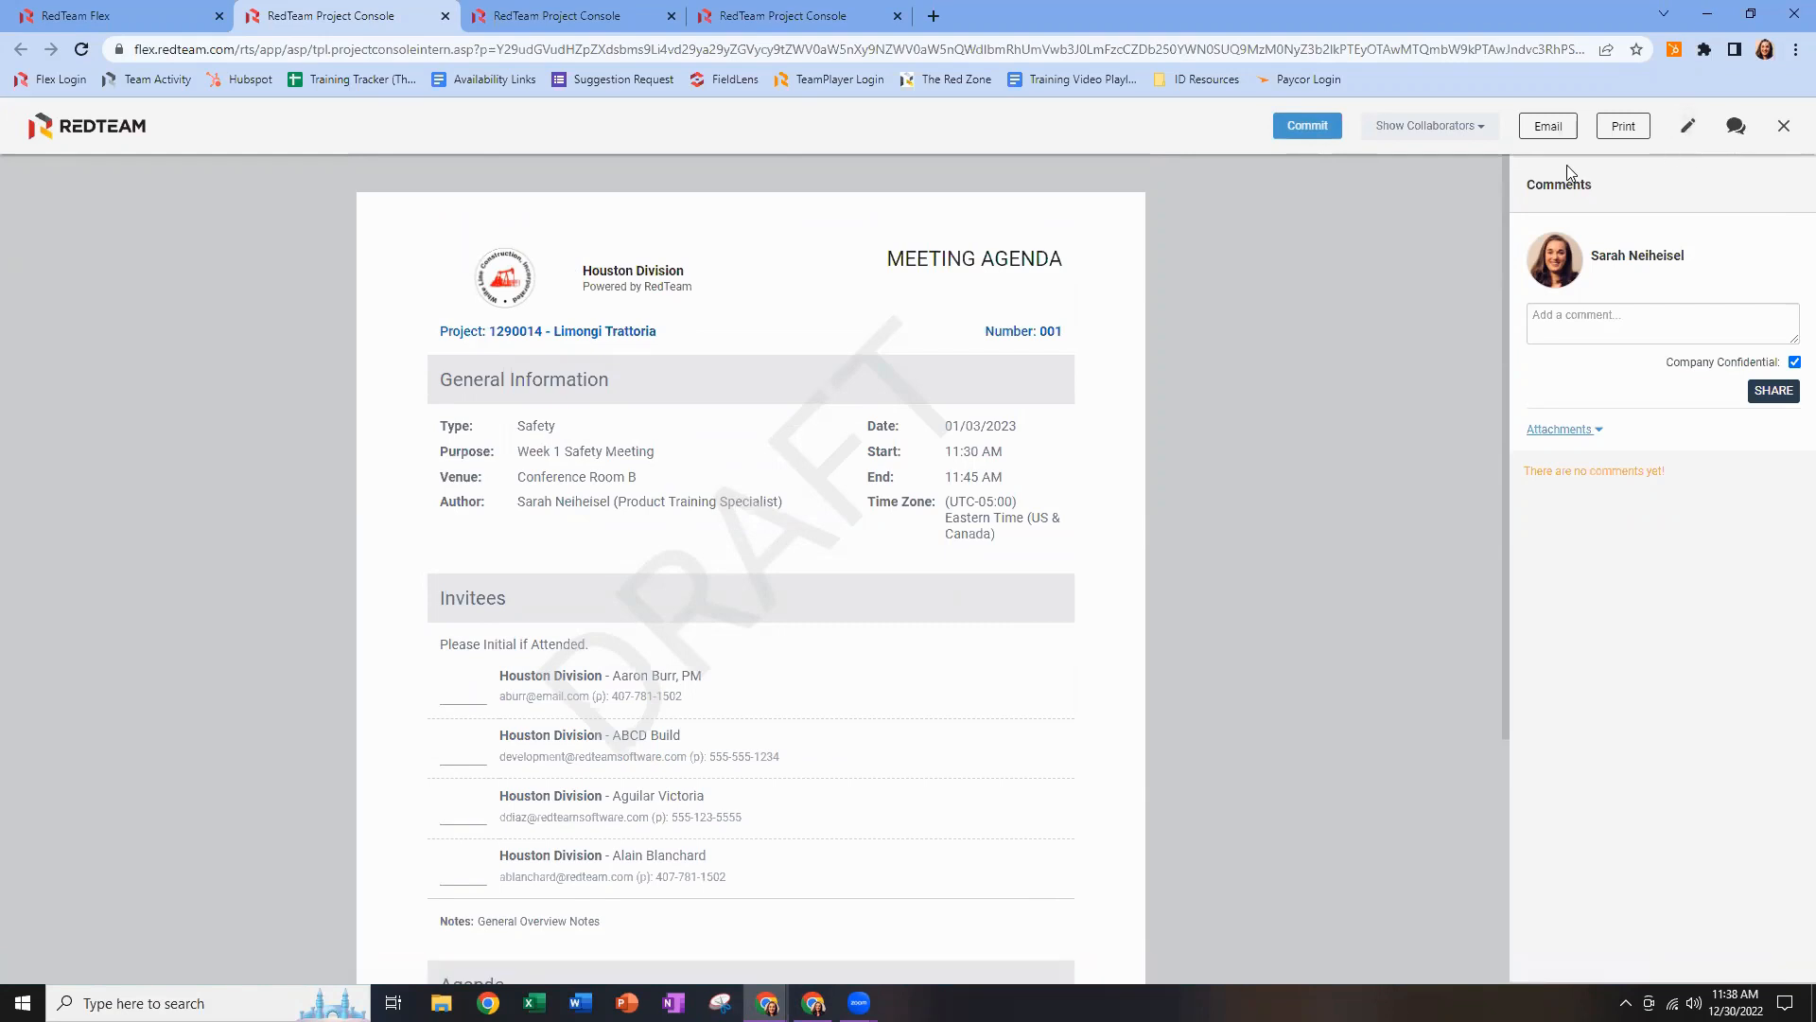
# Commit the meeting agenda without sending invitations to guests, and return to the project's meeting minutes list.
pyautogui.click(1306, 130)
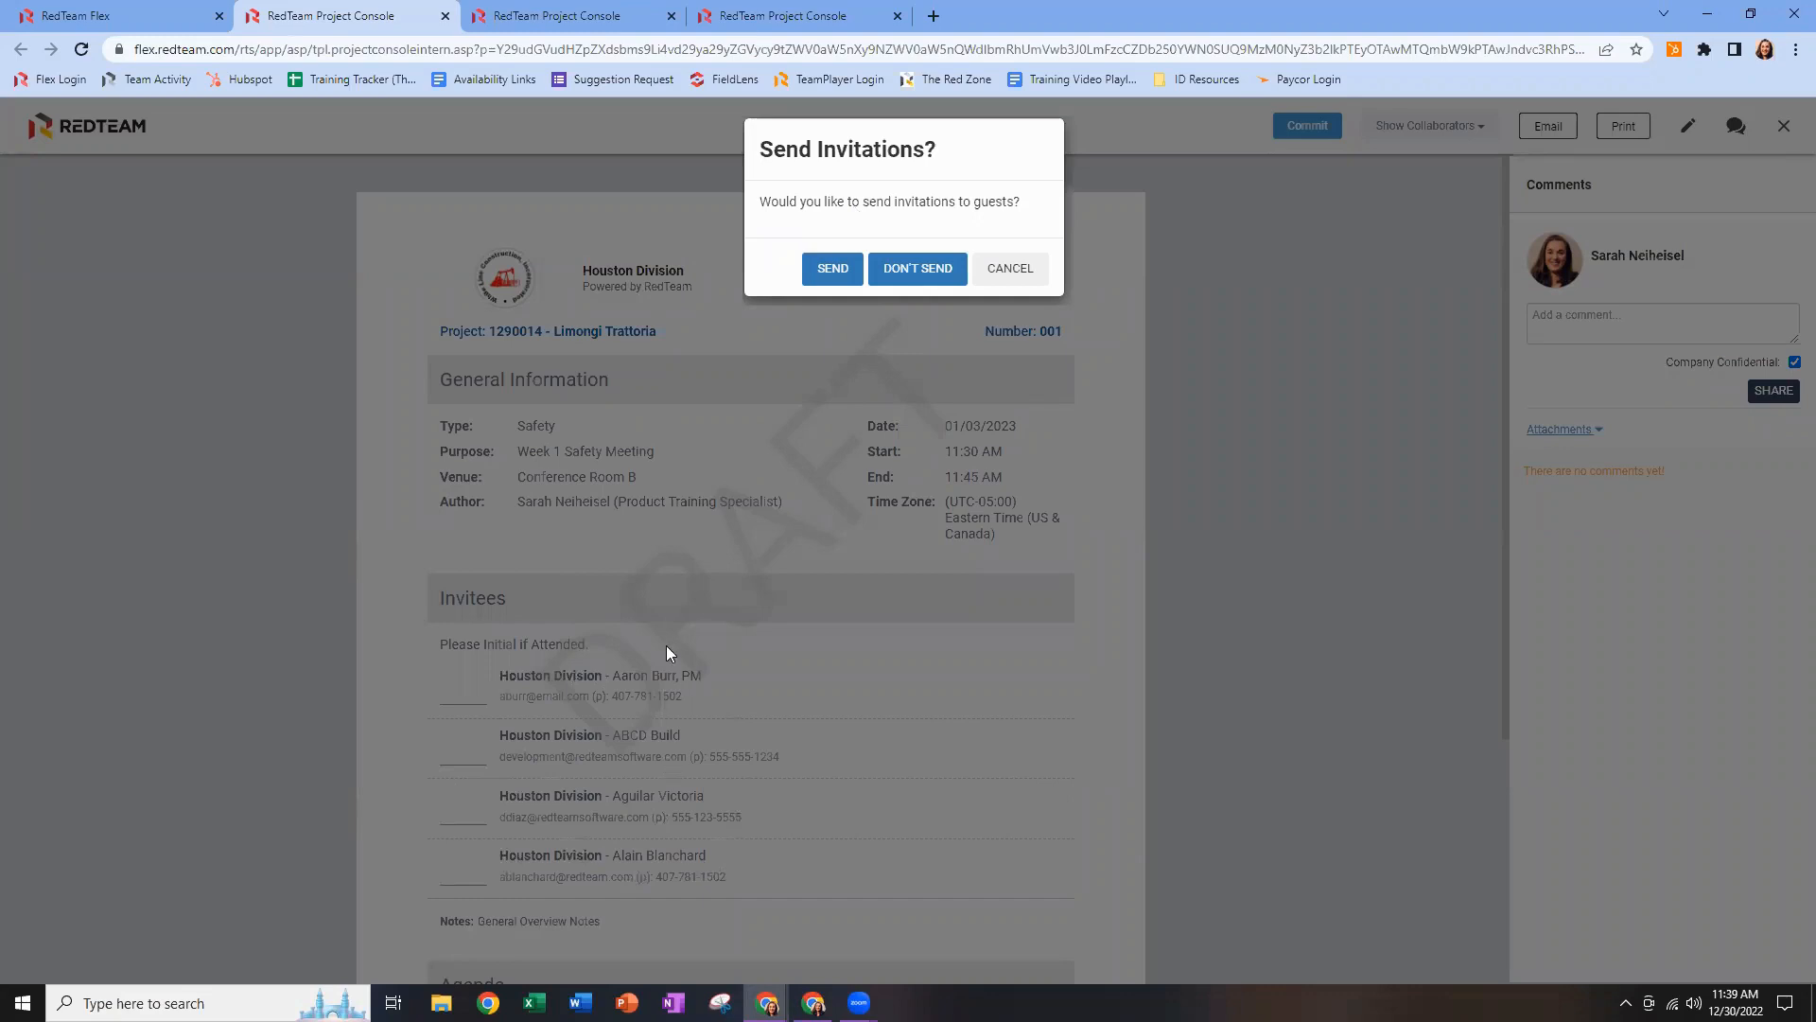
pyautogui.click(922, 272)
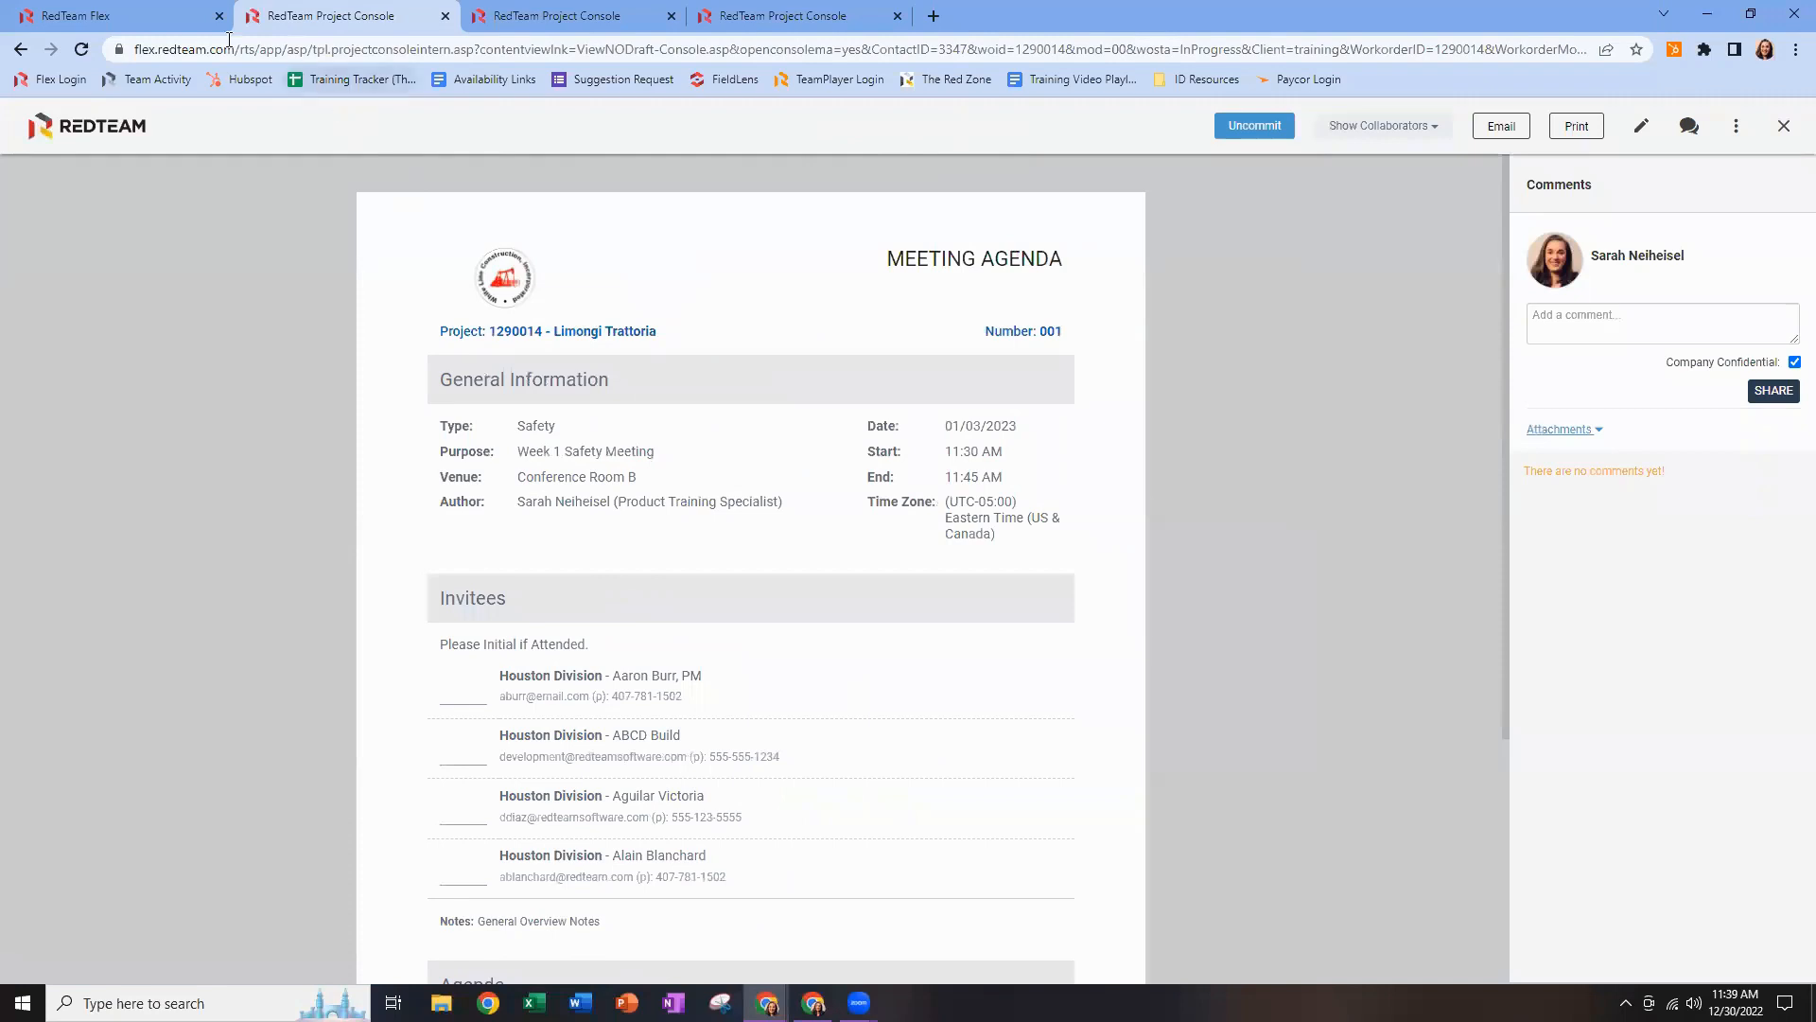
pyautogui.click(157, 17)
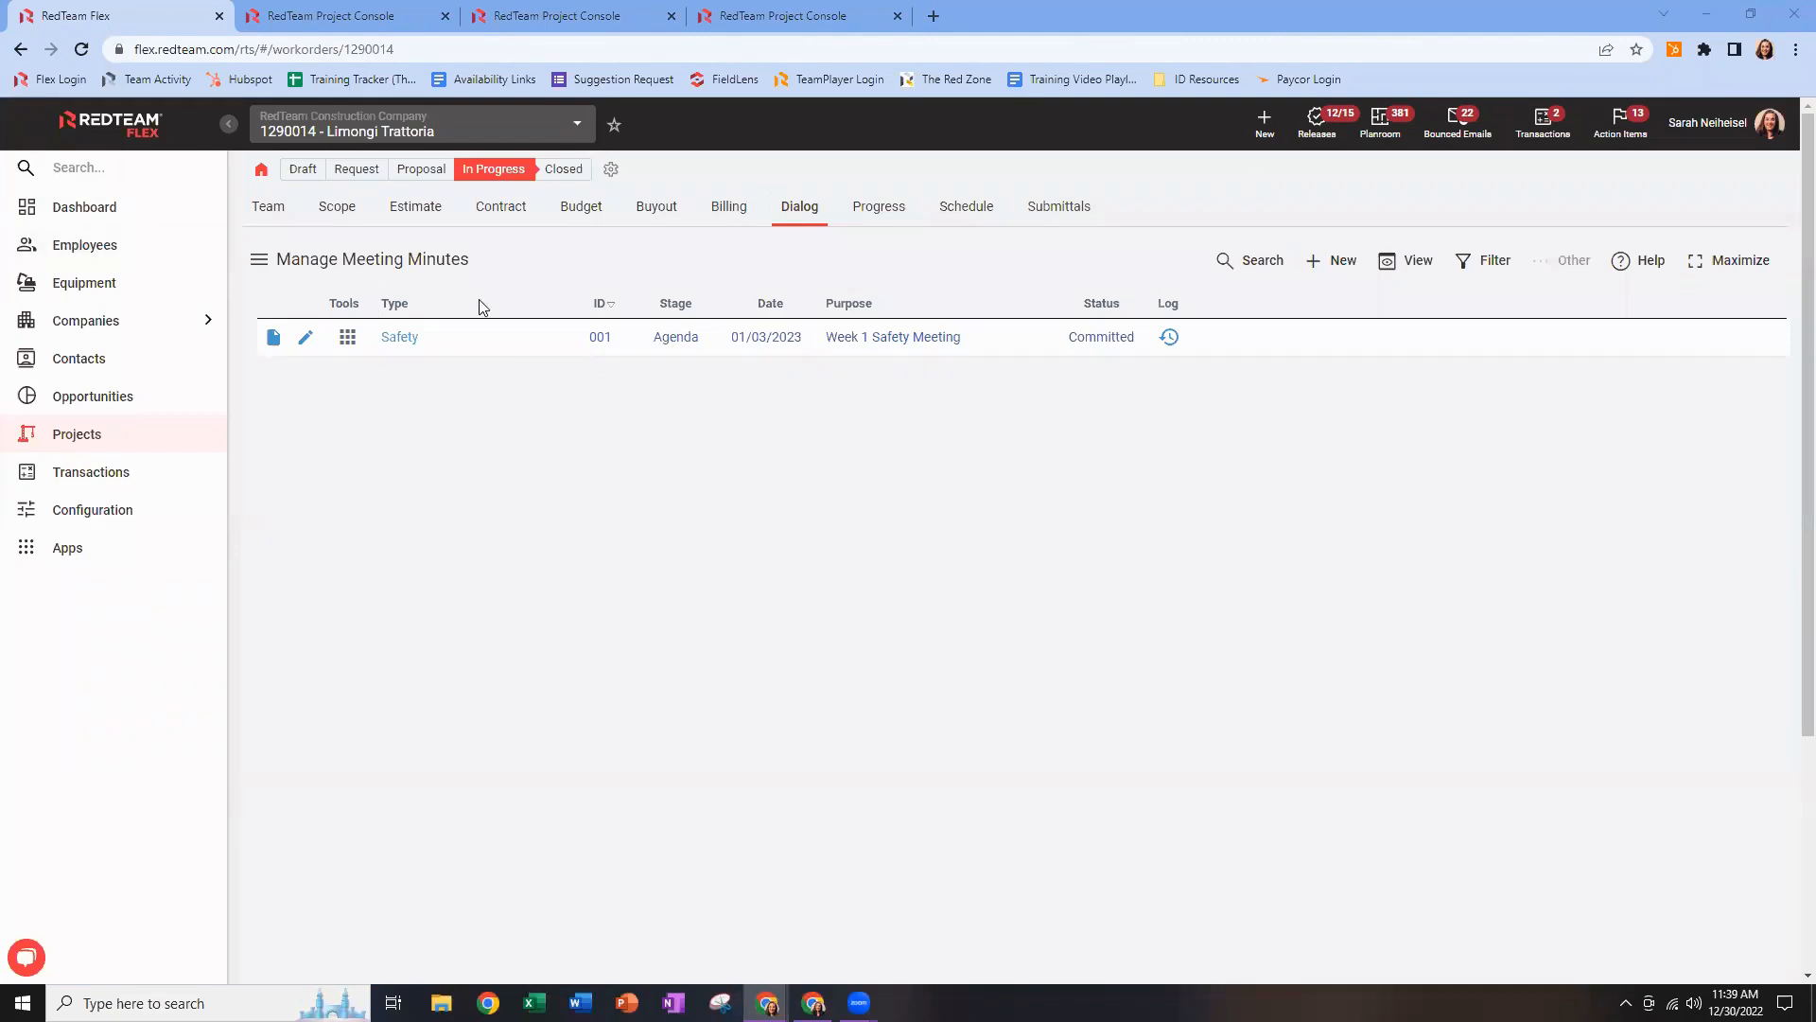
pyautogui.click(348, 341)
pyautogui.click(348, 341)
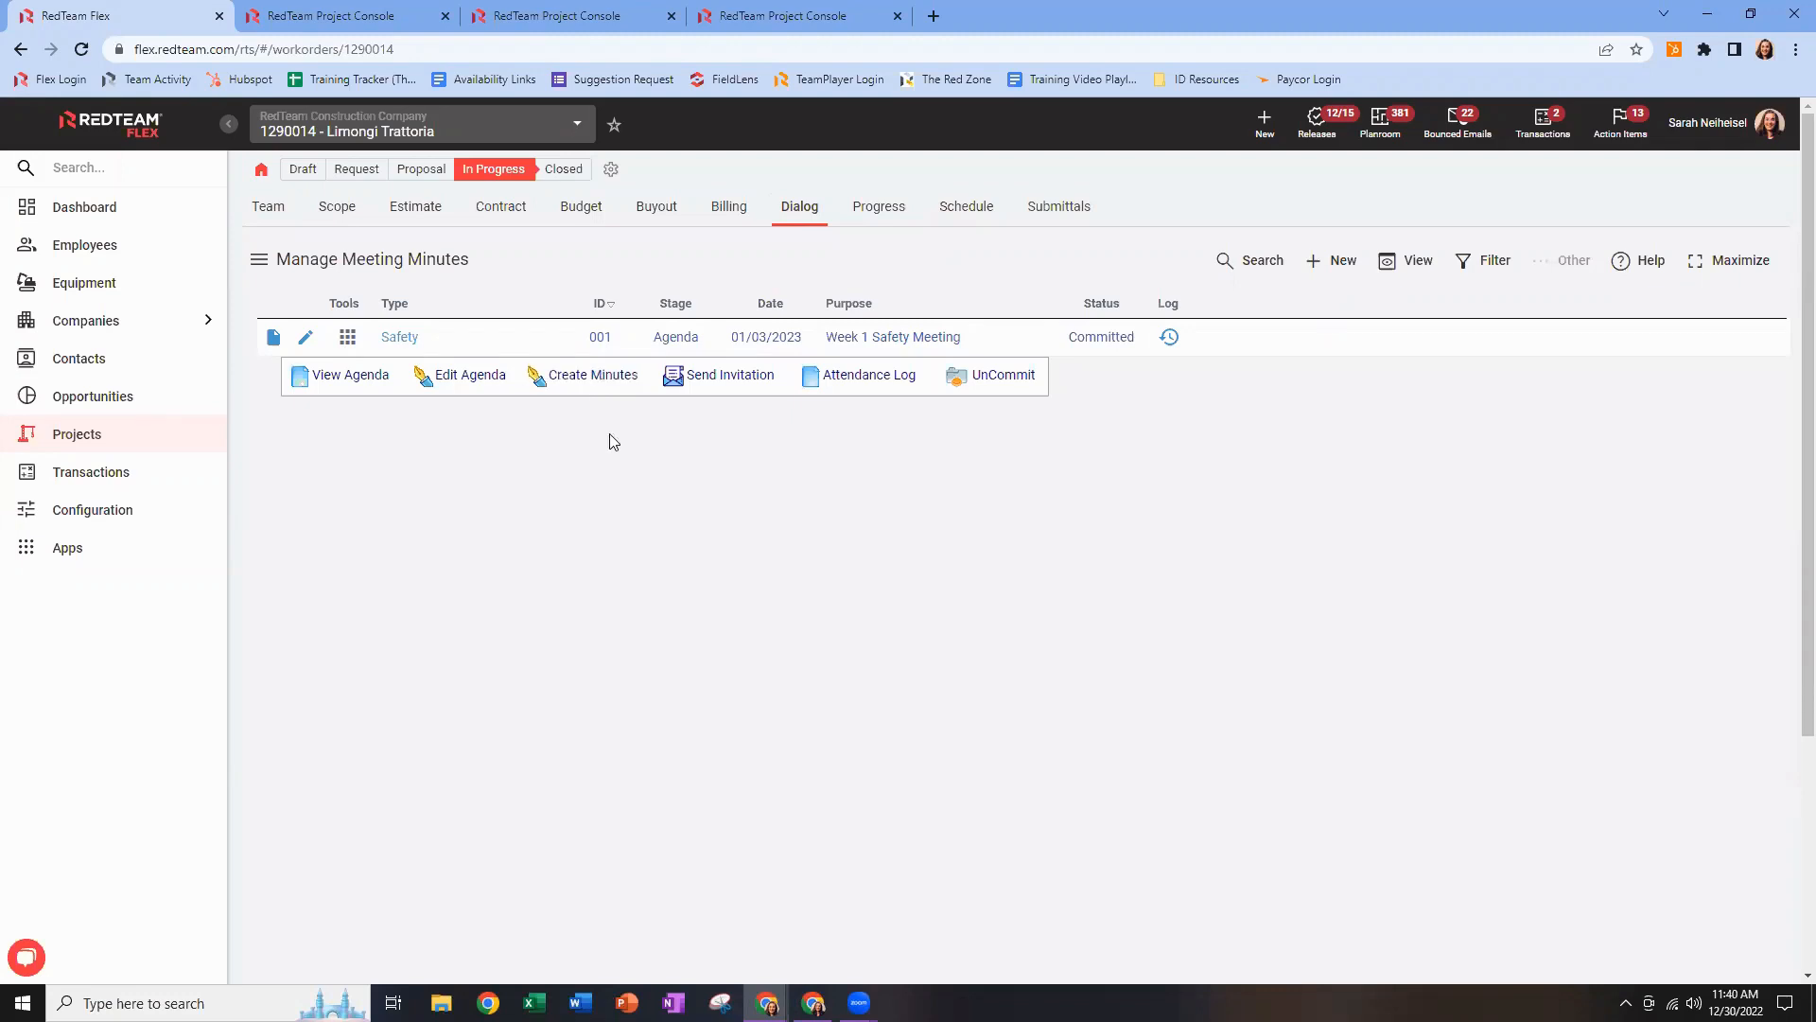
pyautogui.click(1183, 423)
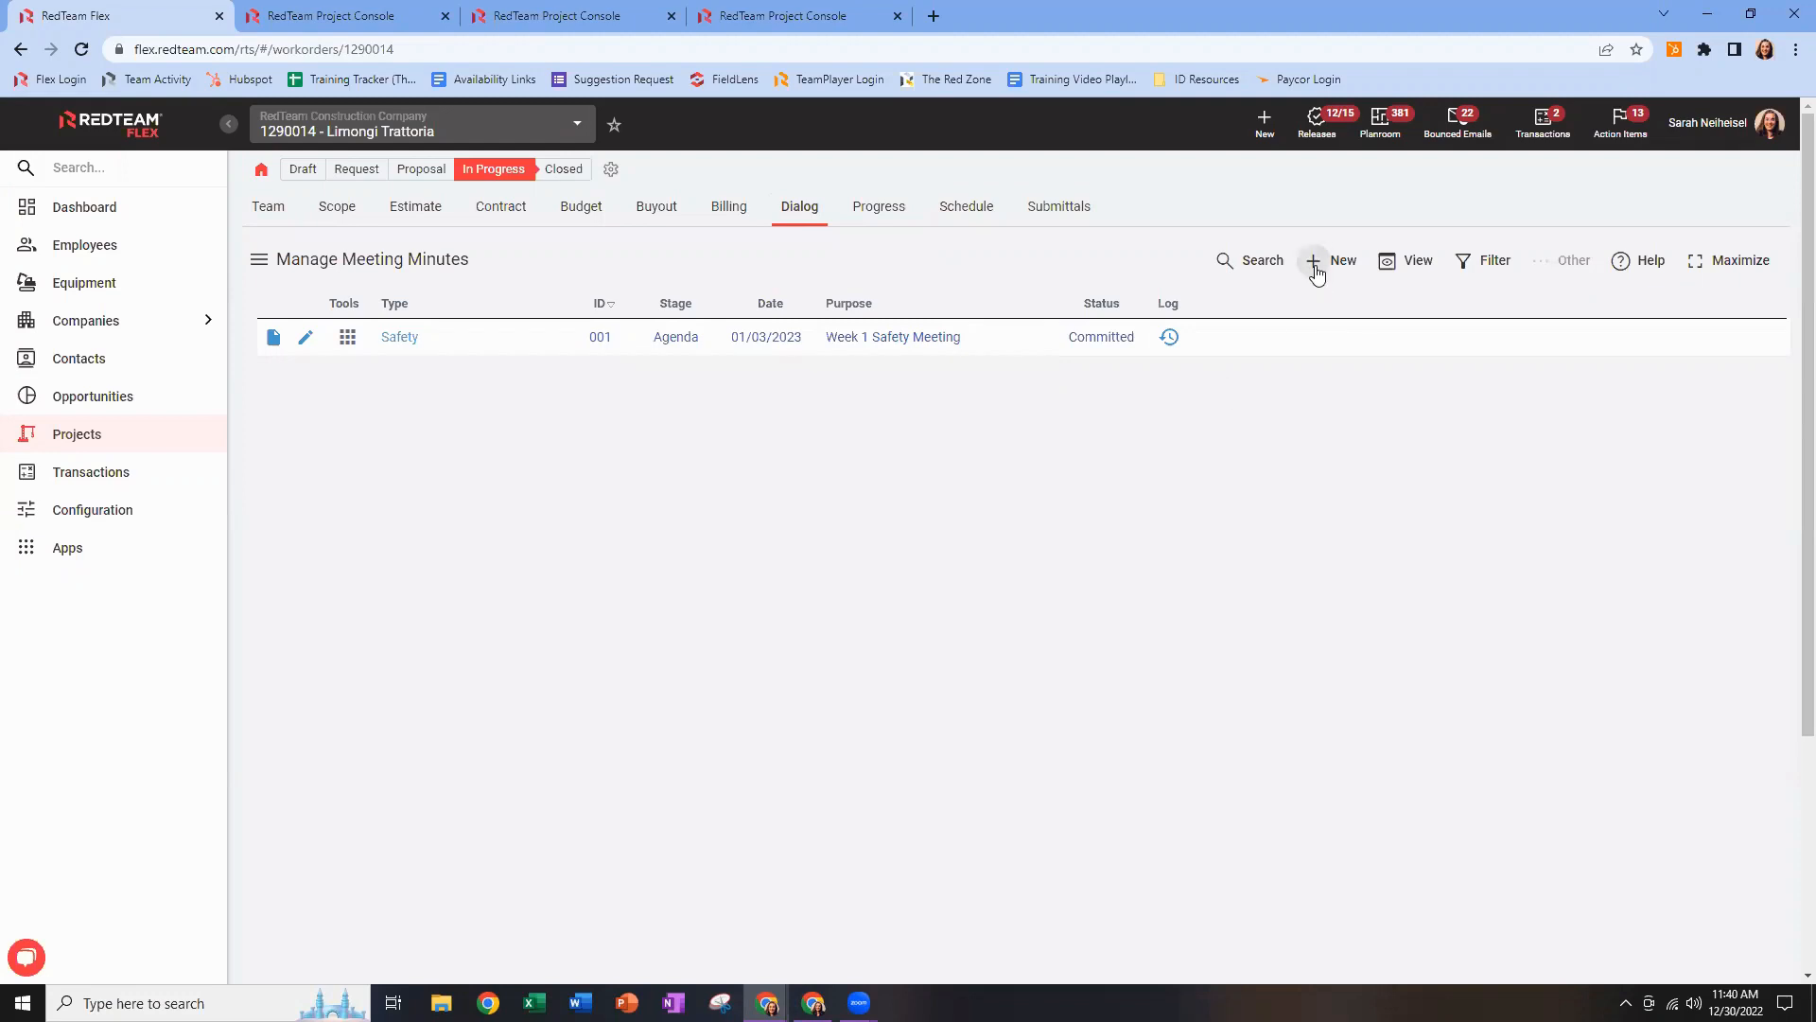
pyautogui.click(1315, 270)
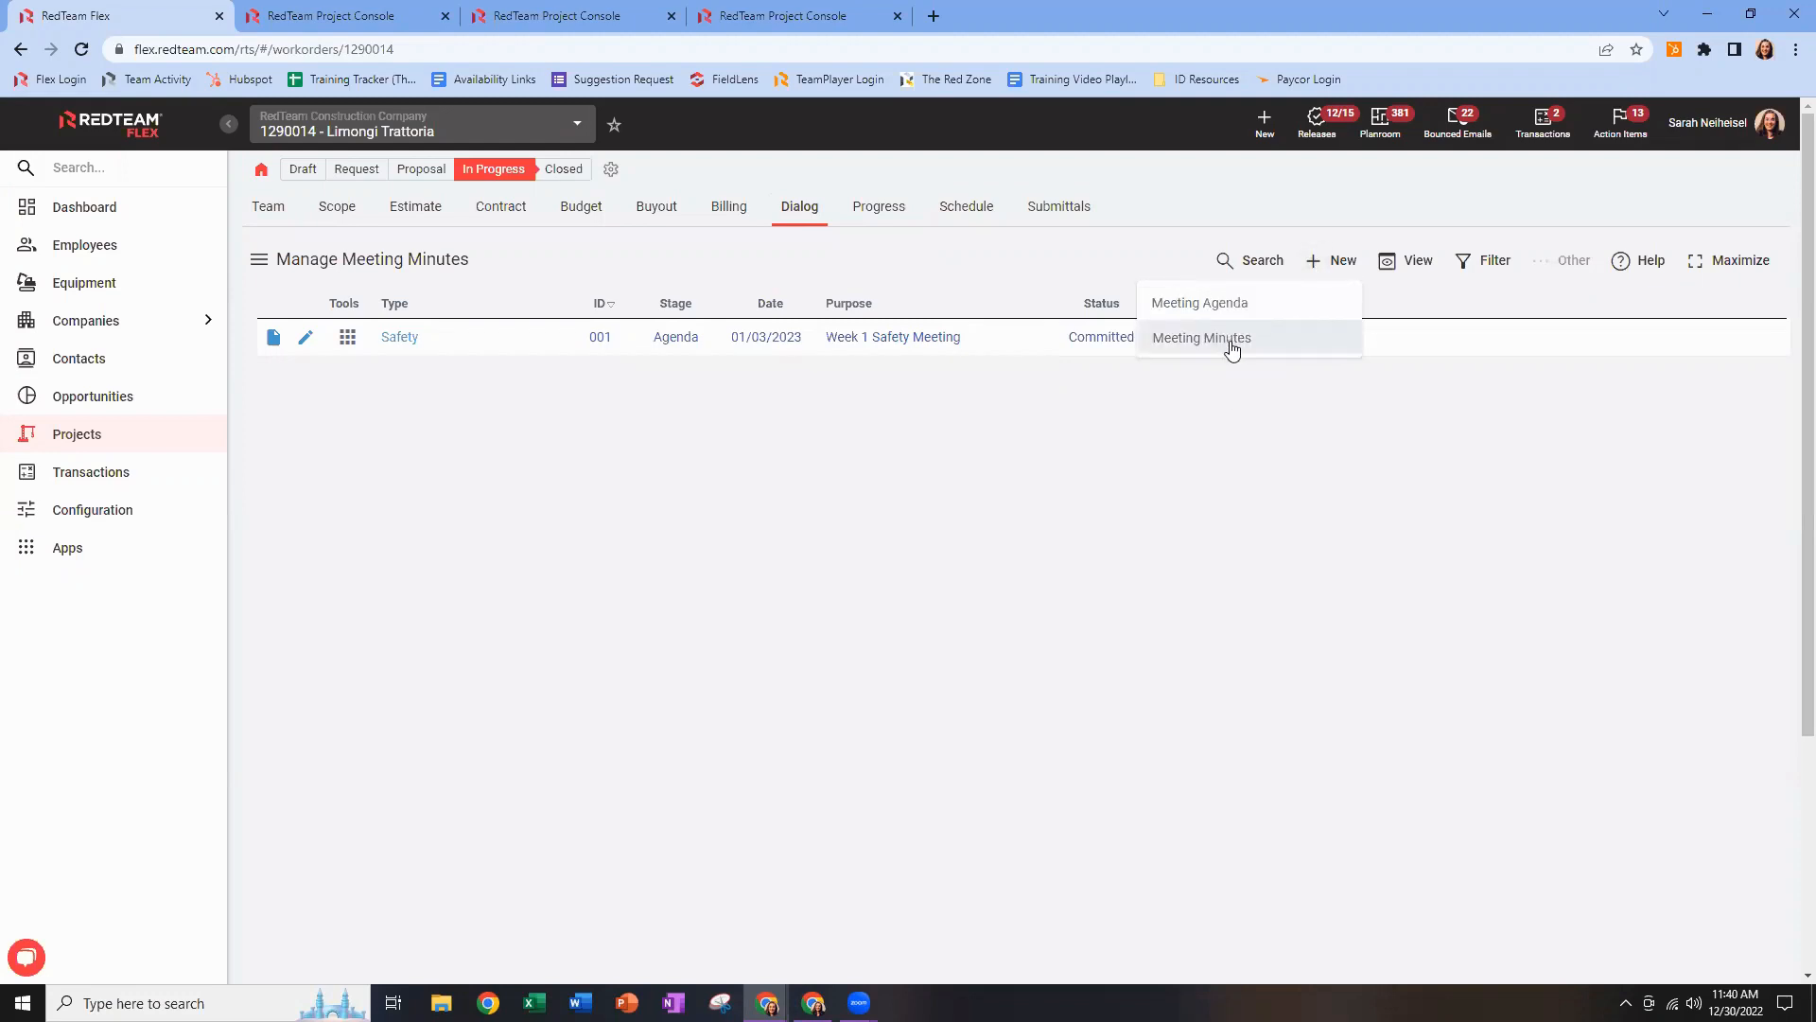
pyautogui.click(1009, 413)
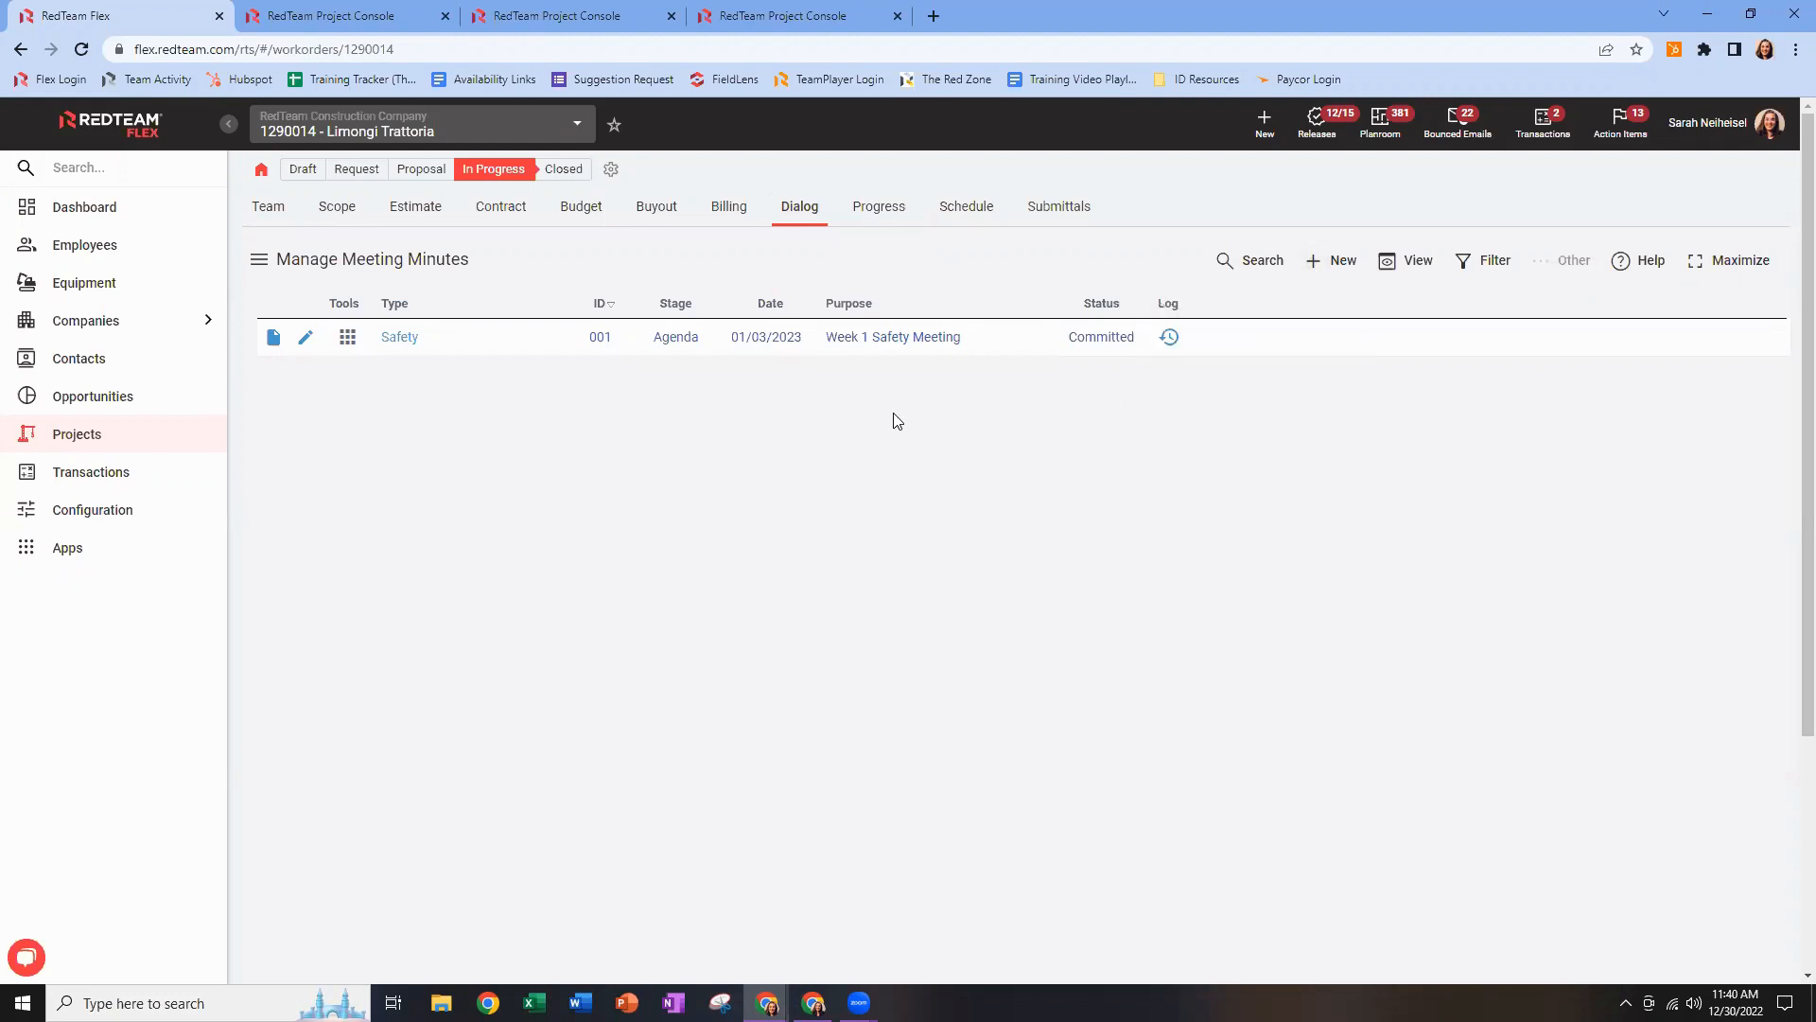
# Create minutes from the Week 1 Safety Meeting agenda, marking the first listed participant as not present before continuing to the issues.
pyautogui.click(348, 343)
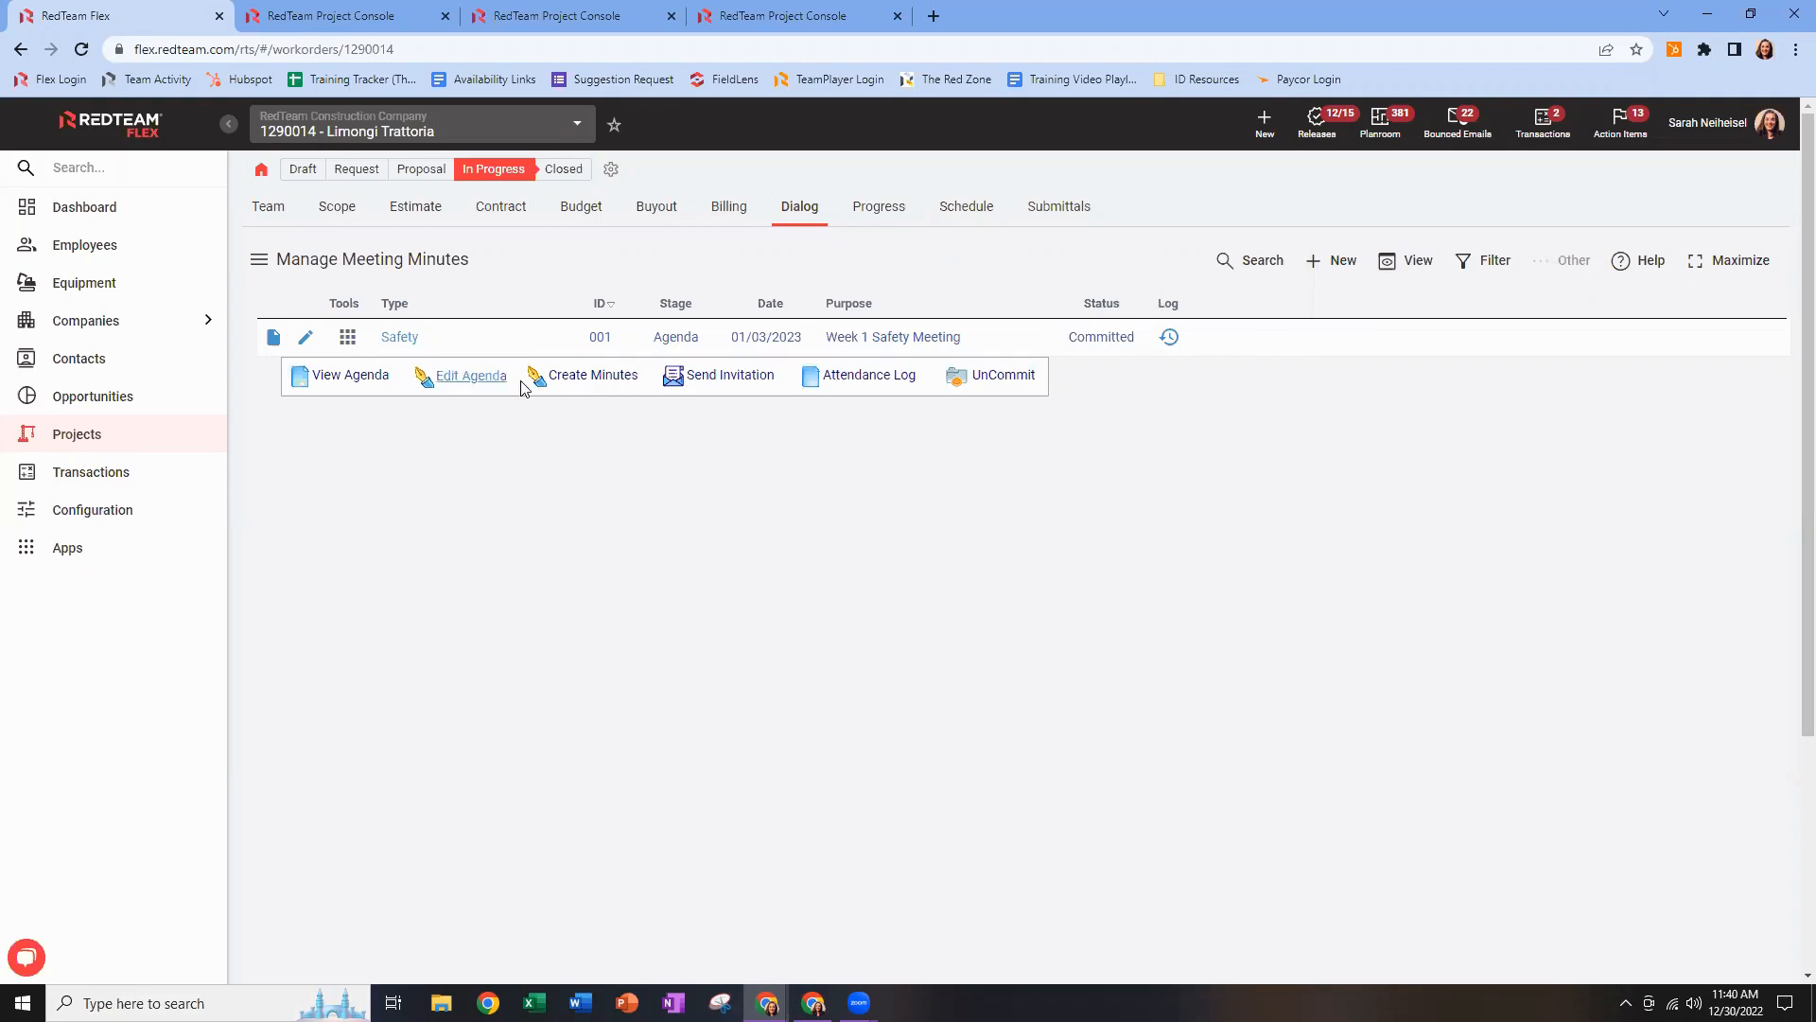
pyautogui.click(583, 381)
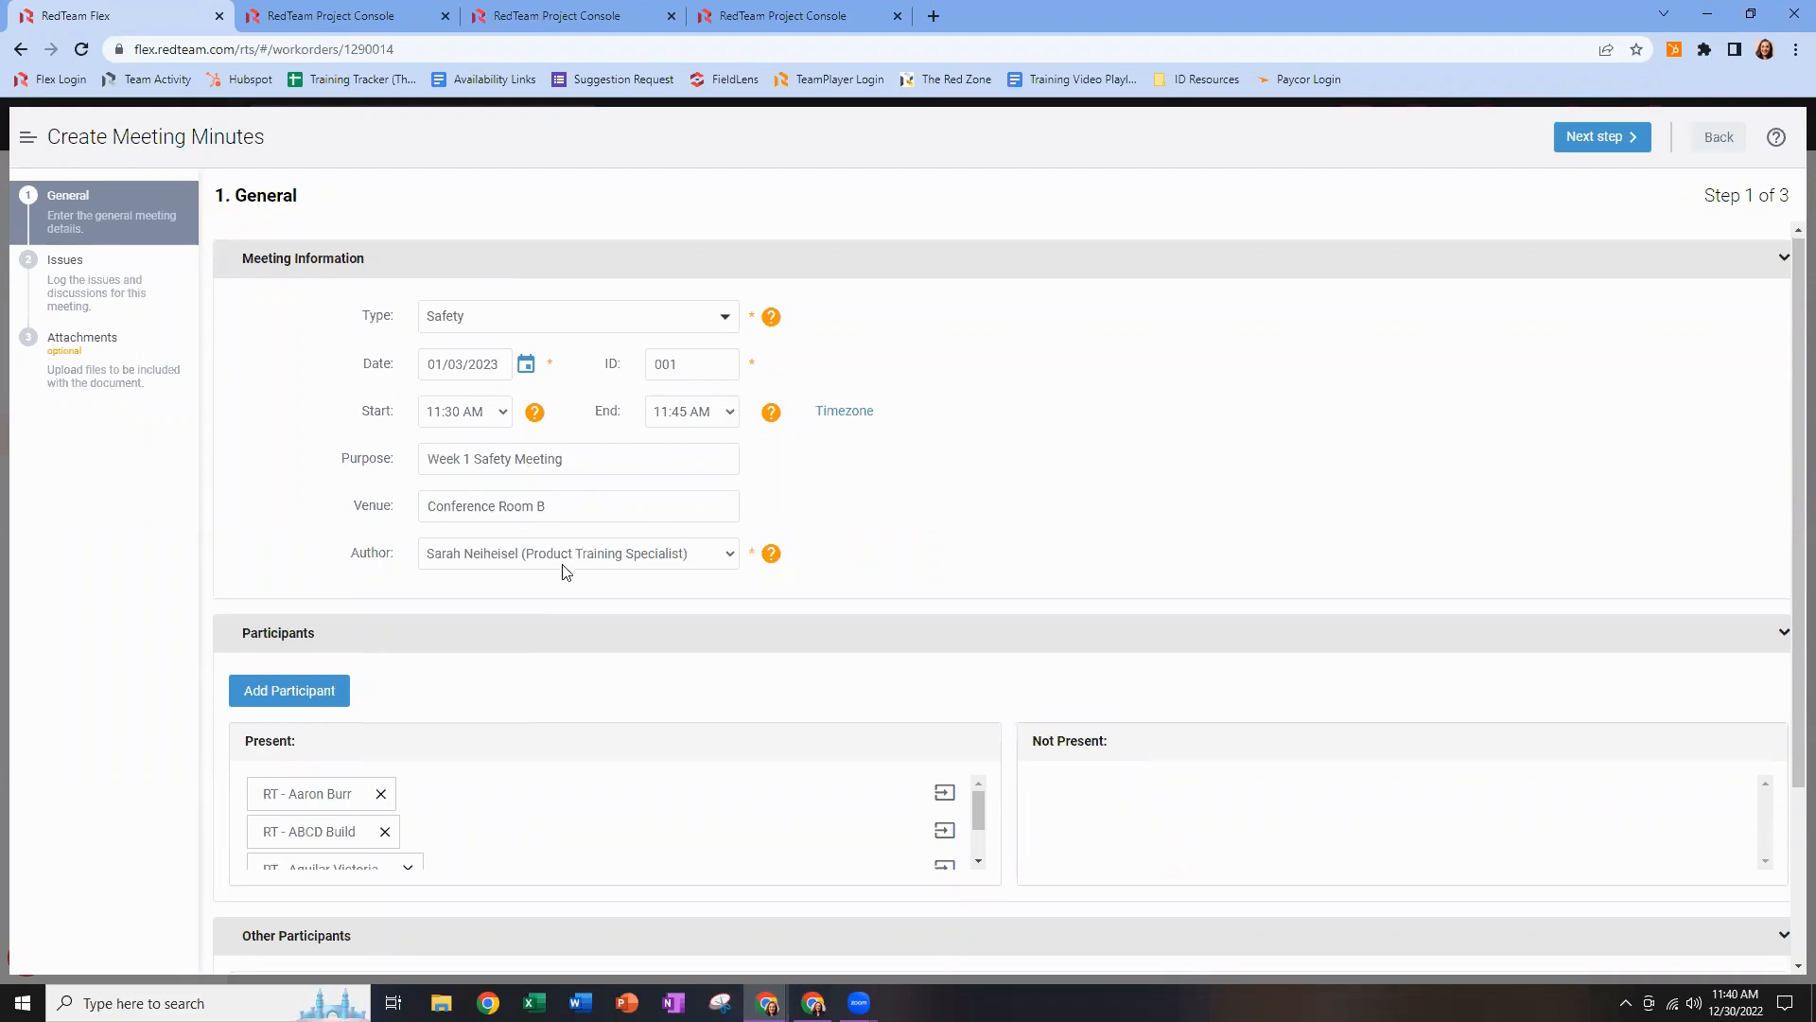
pyautogui.scroll(-2, 564, 571)
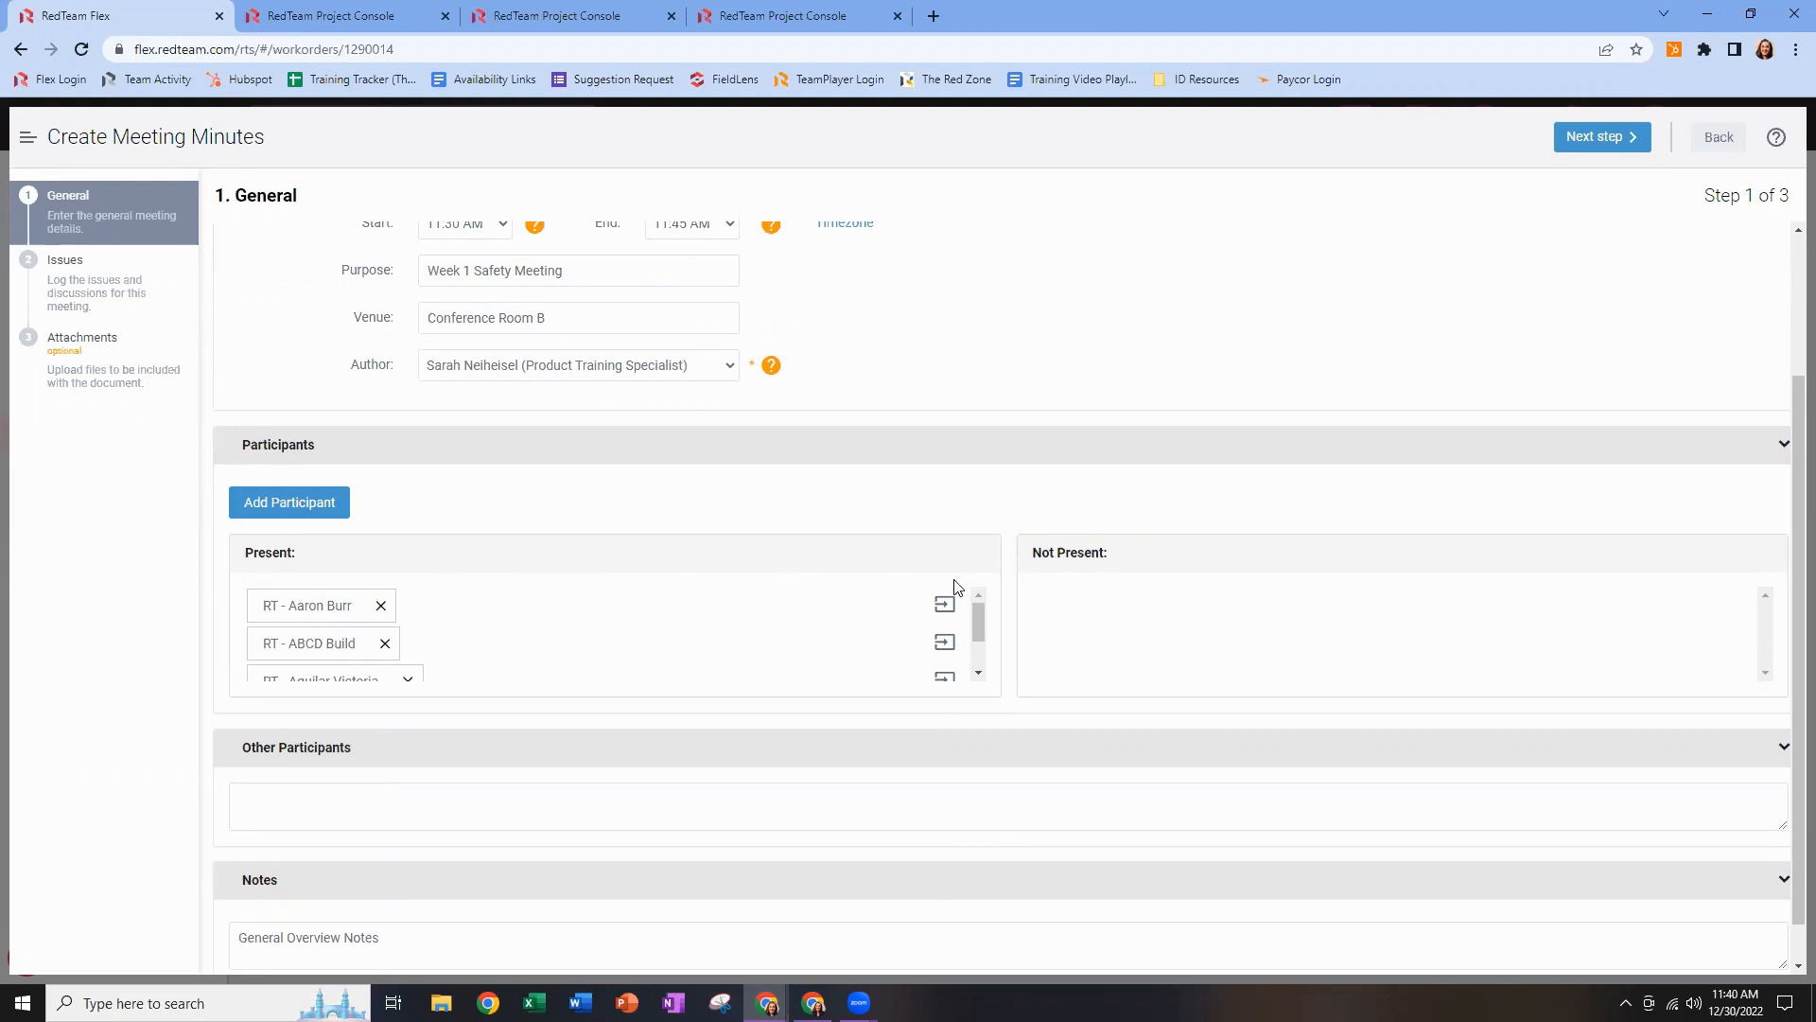
pyautogui.click(945, 605)
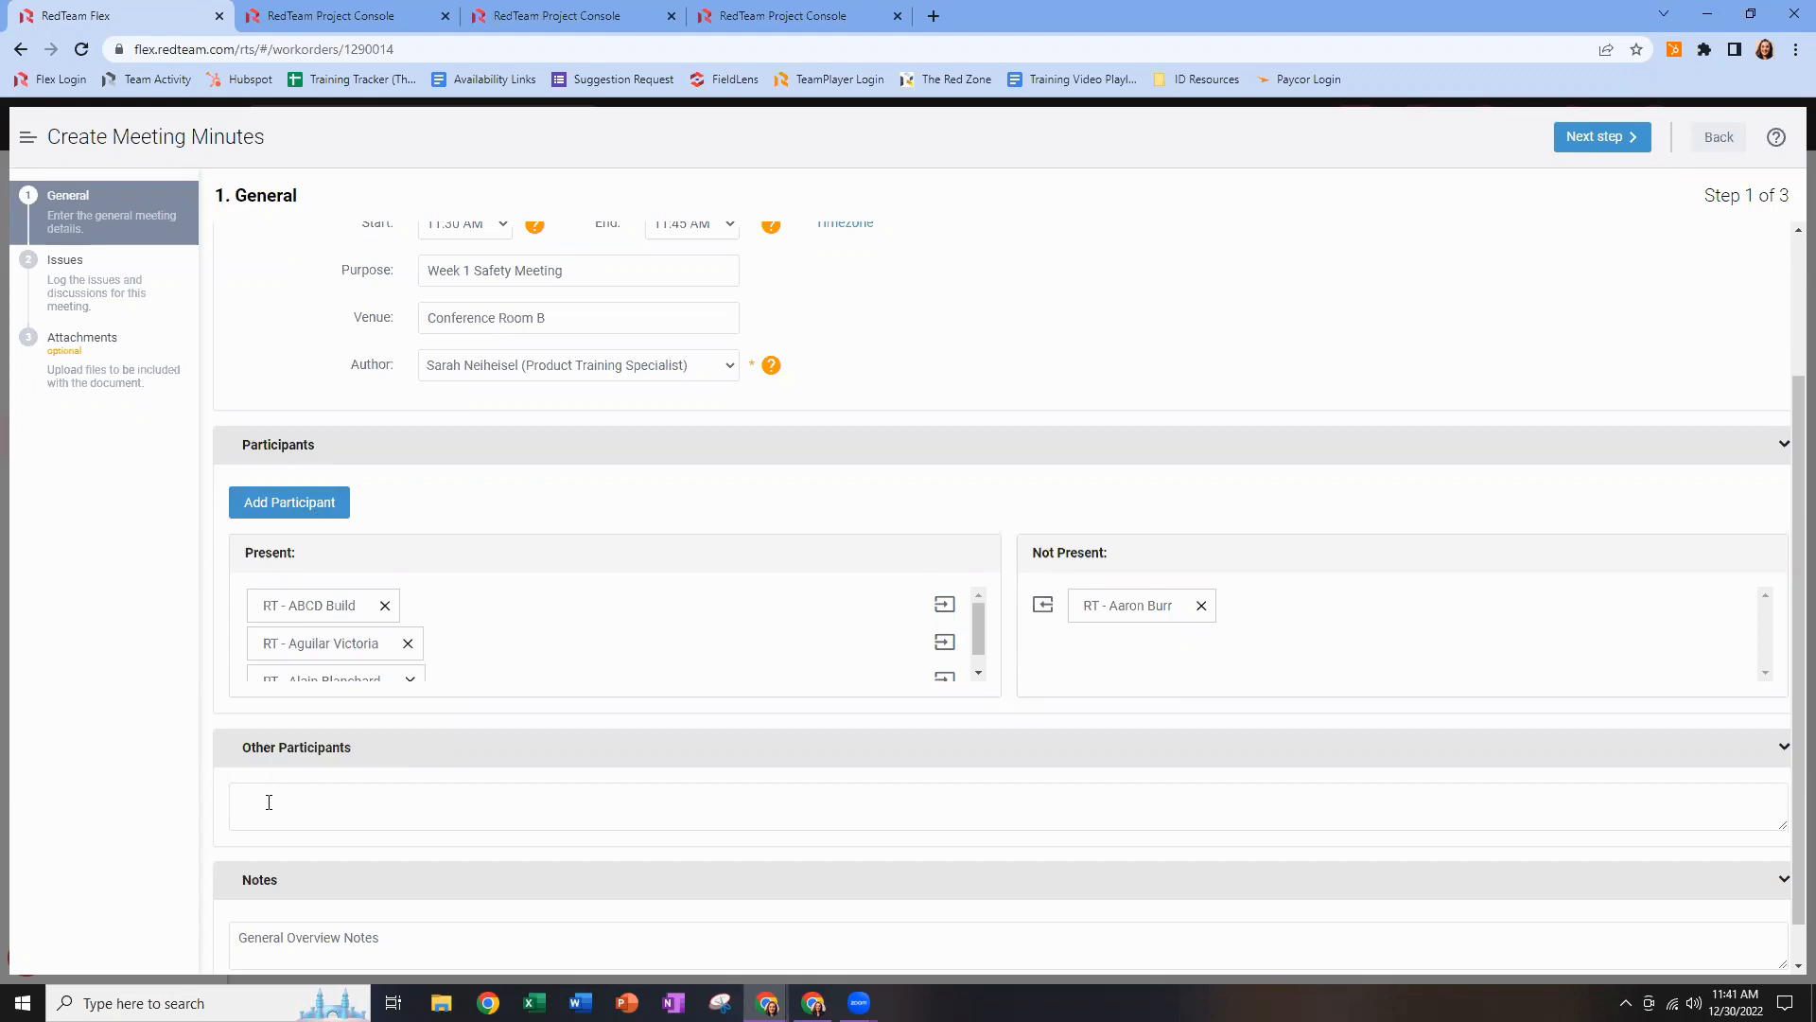
pyautogui.scroll(-1, 260, 851)
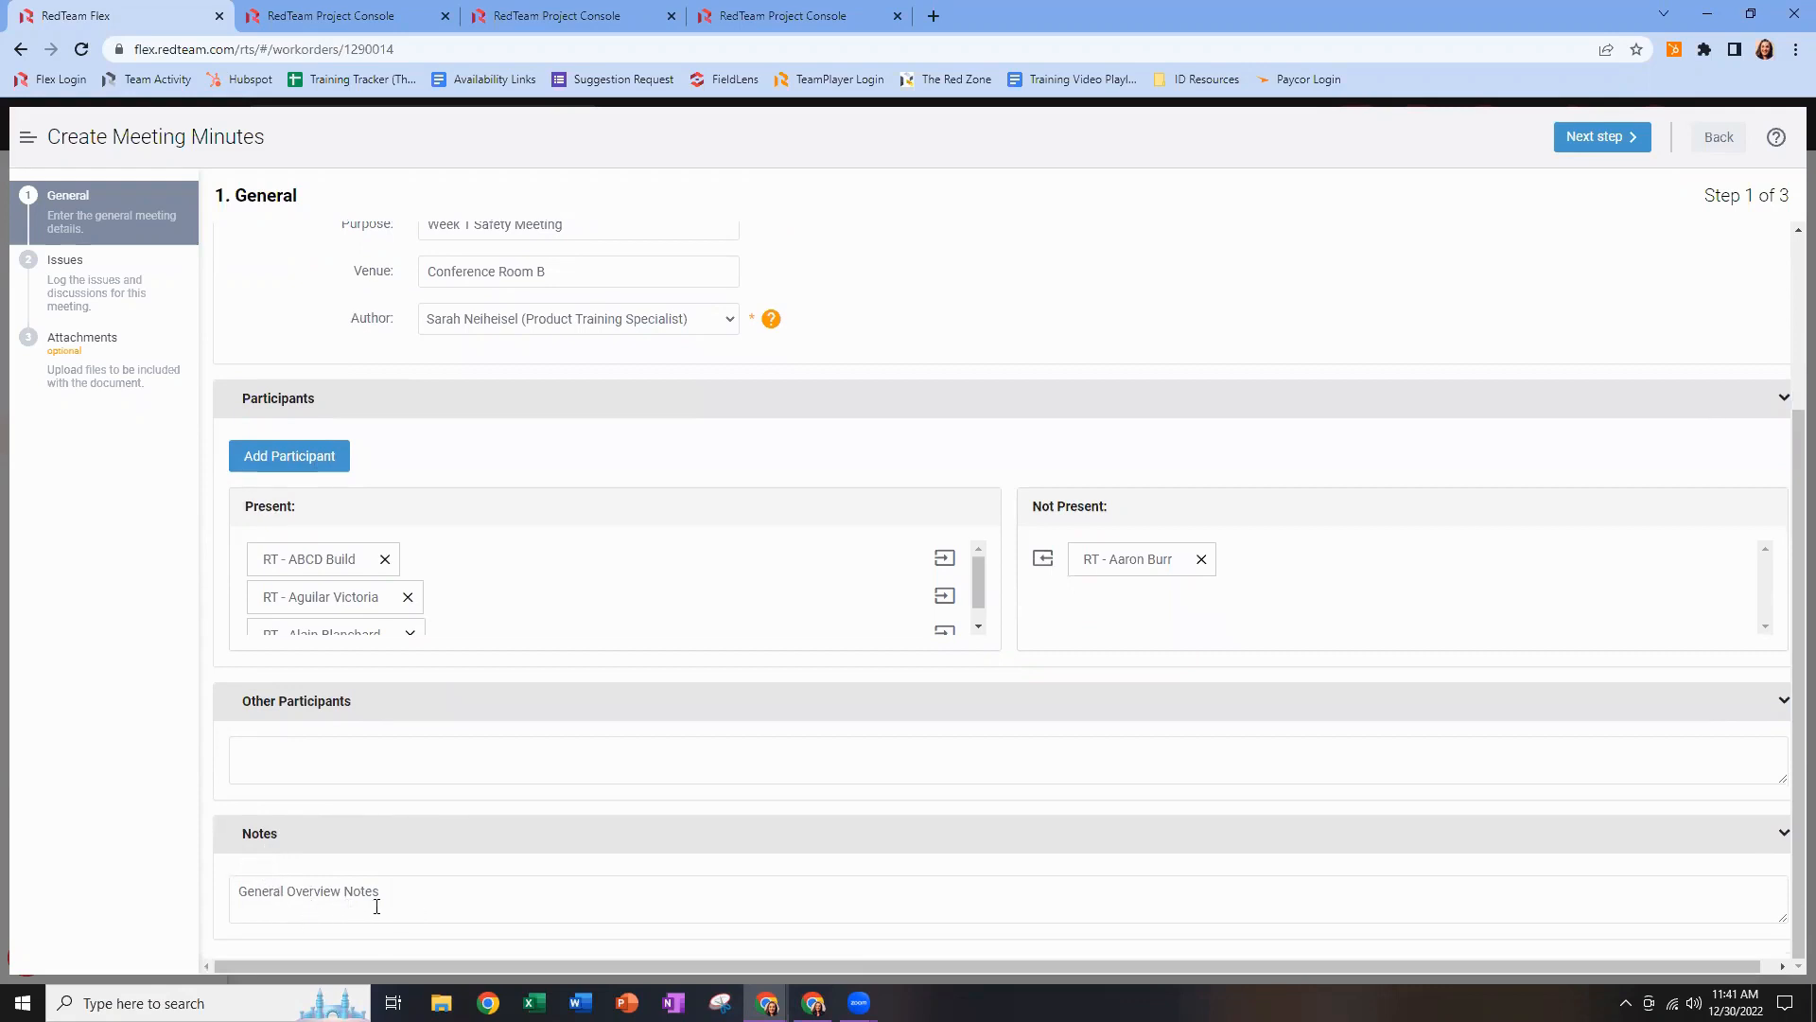
pyautogui.click(1599, 144)
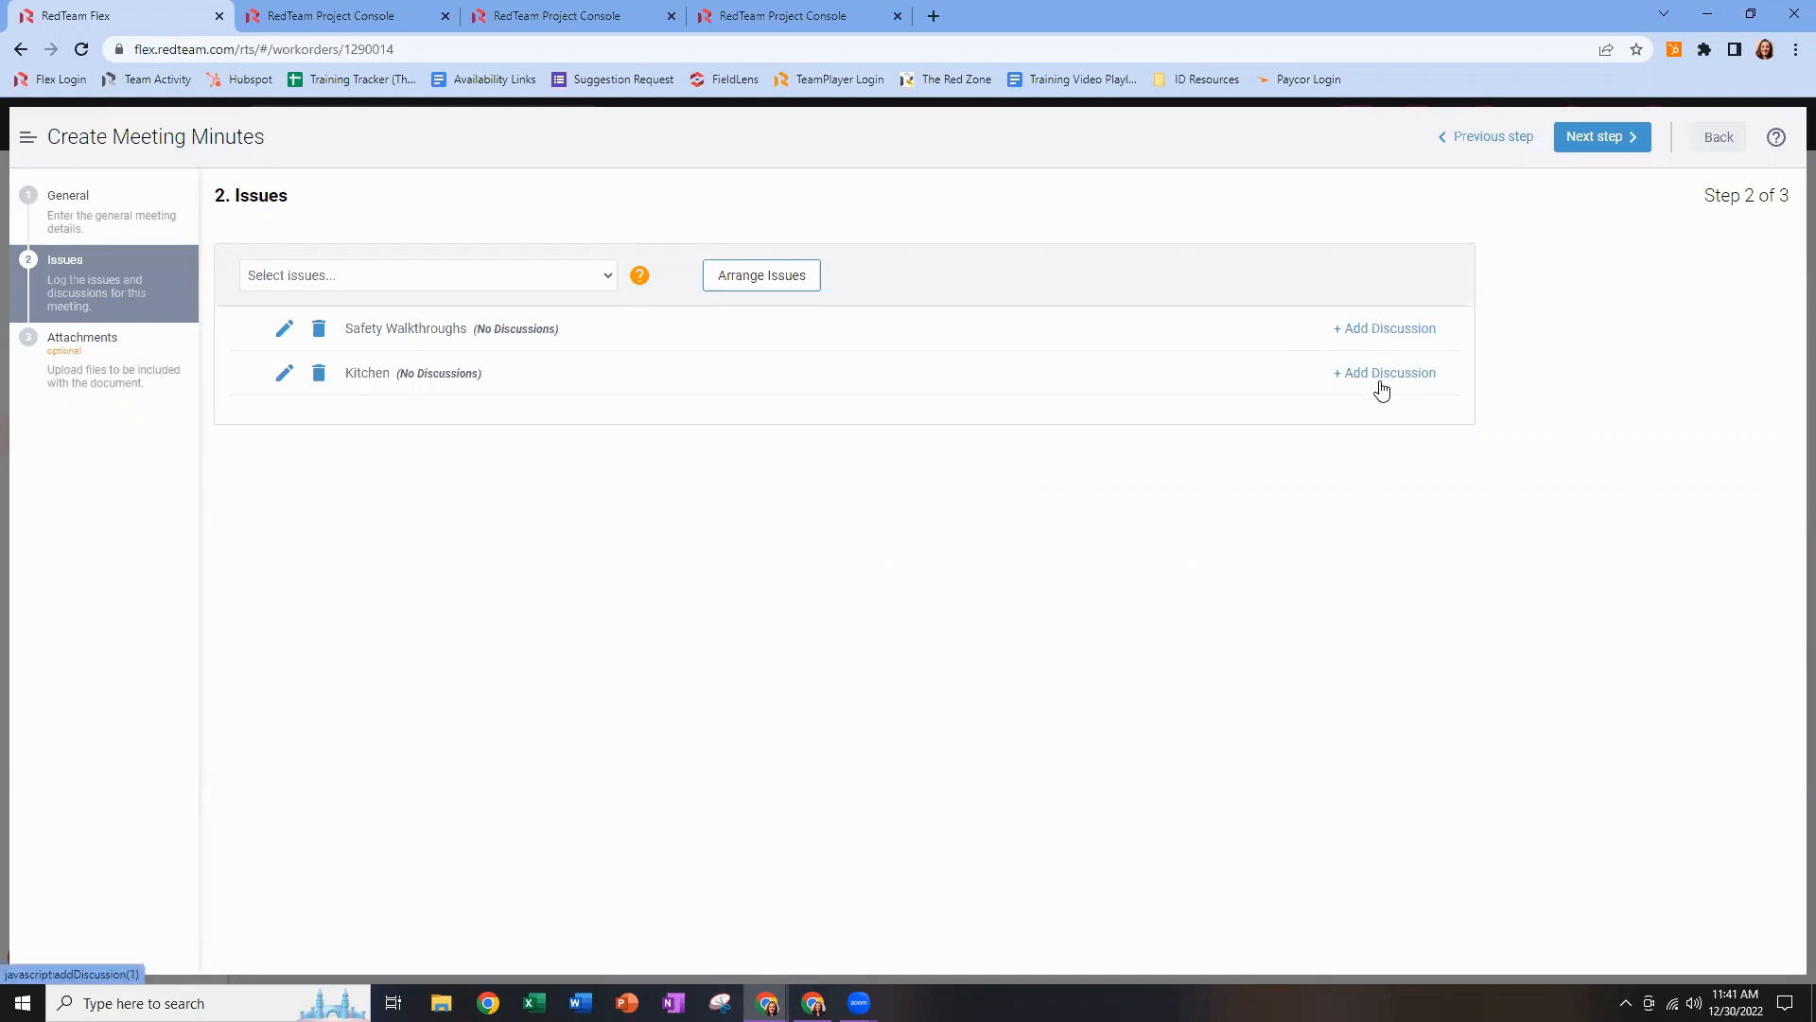
pyautogui.click(606, 276)
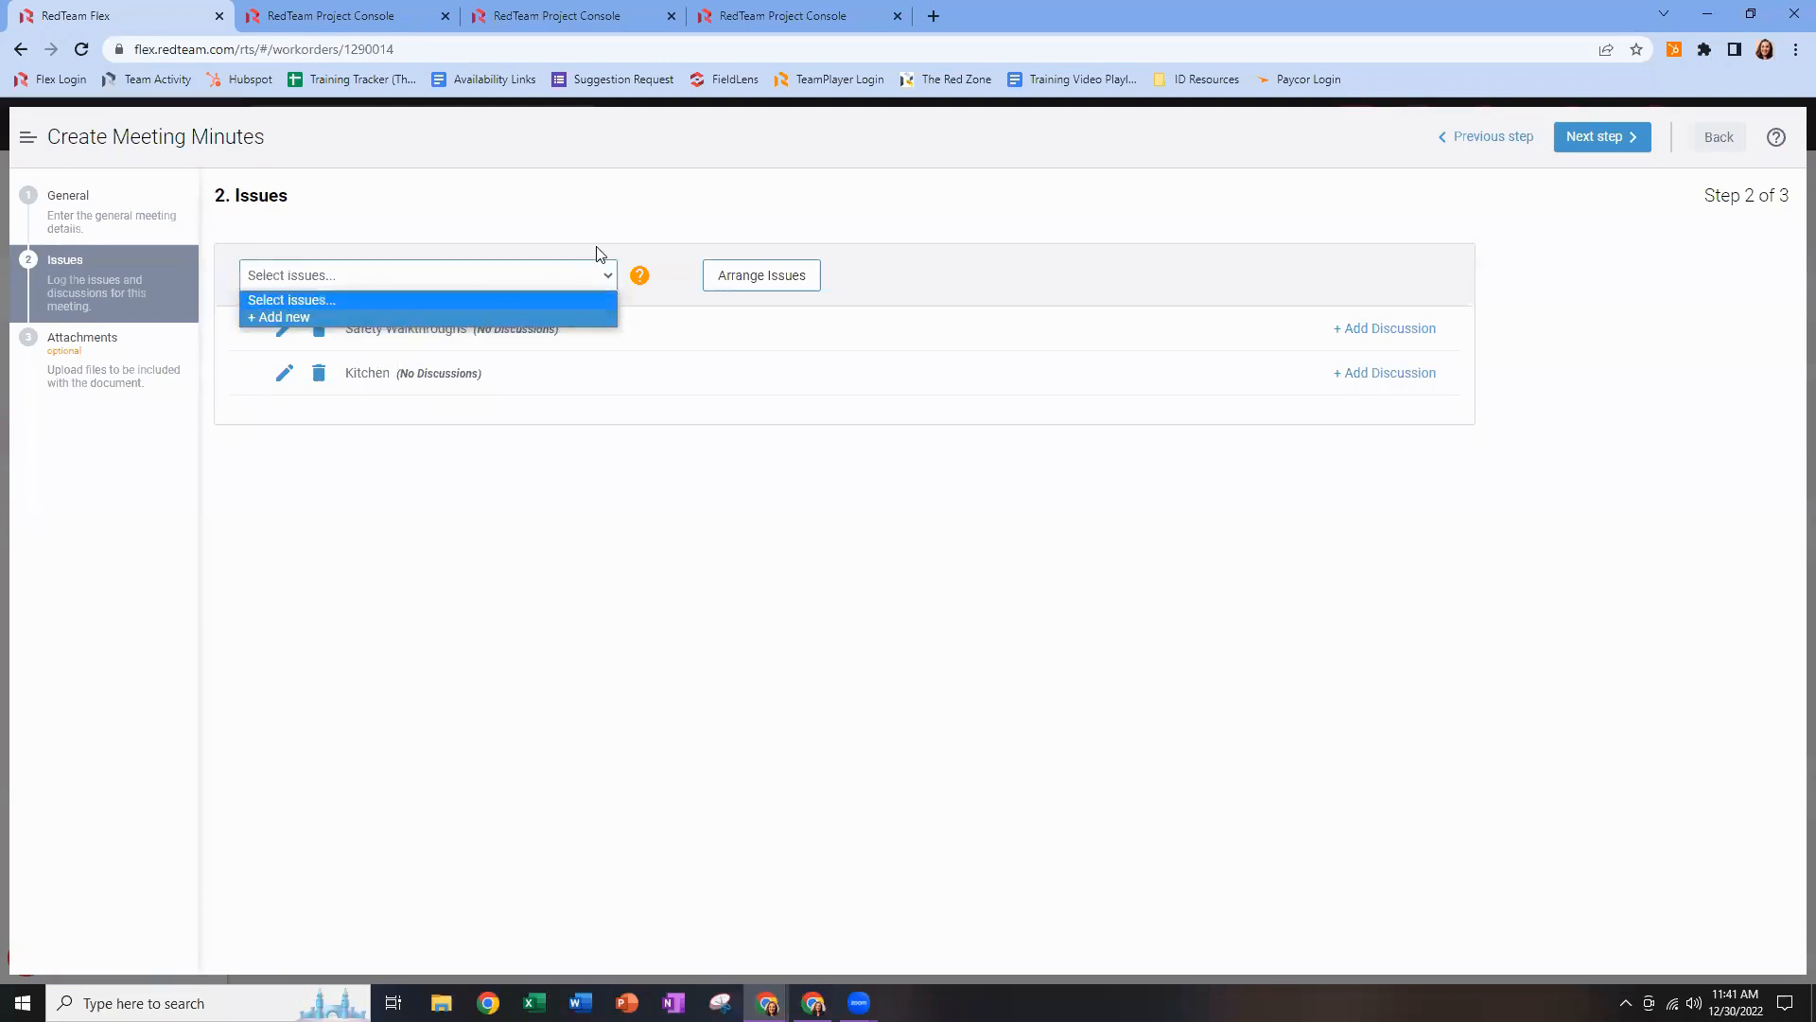
pyautogui.click(621, 244)
pyautogui.click(617, 238)
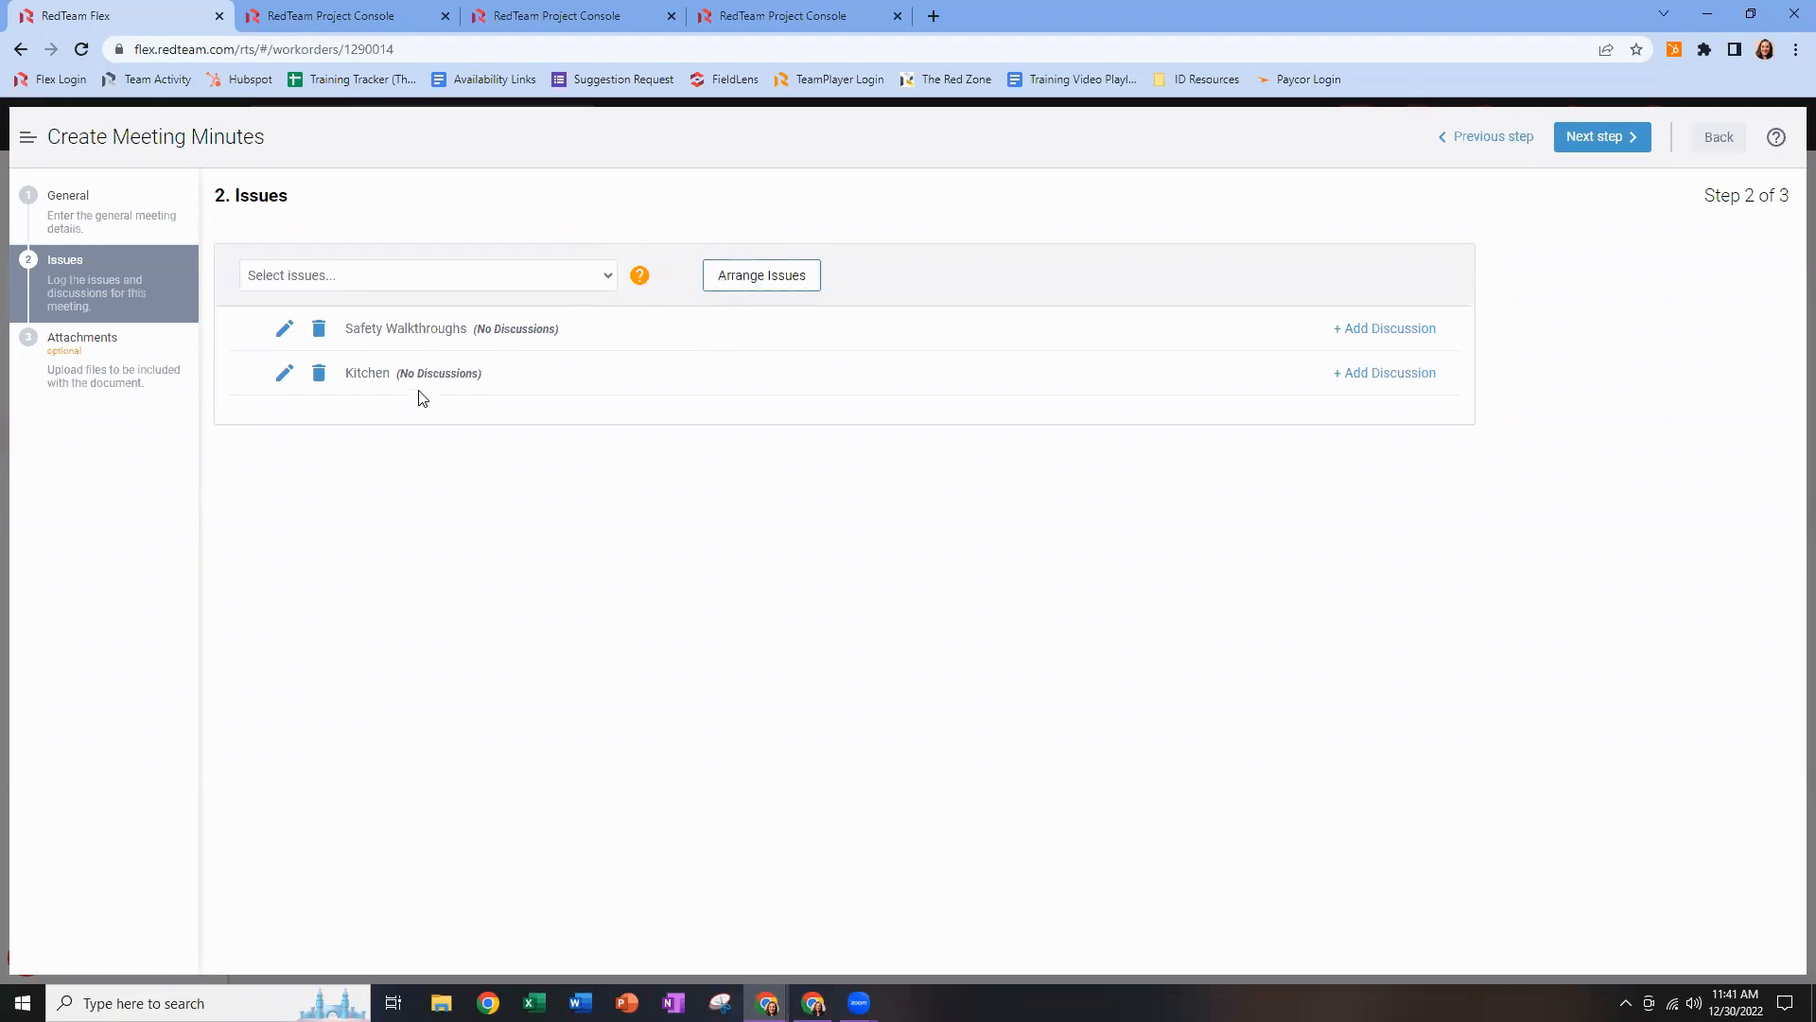
# Add a discussion to the Safety Walkthroughs issue with the subject "Electrical Exposure" and the narrative "Exposed wires found in the restrooms".
pyautogui.click(1401, 330)
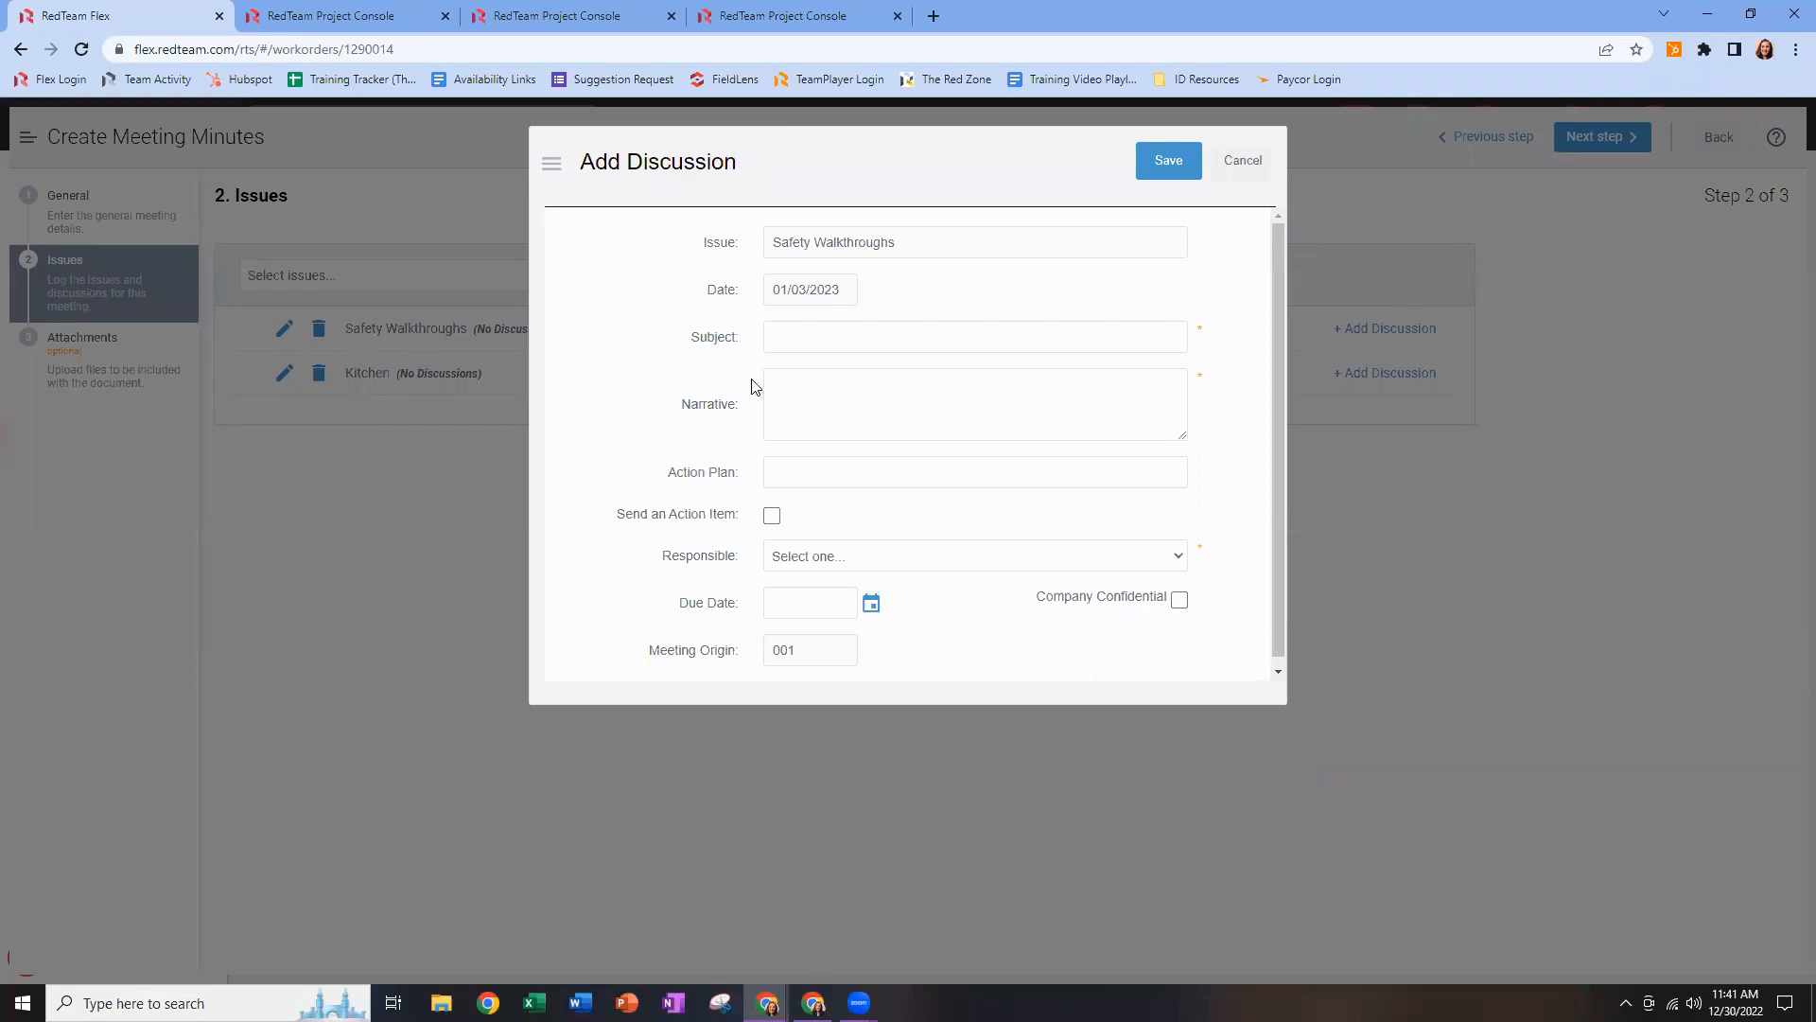
pyautogui.click(997, 338)
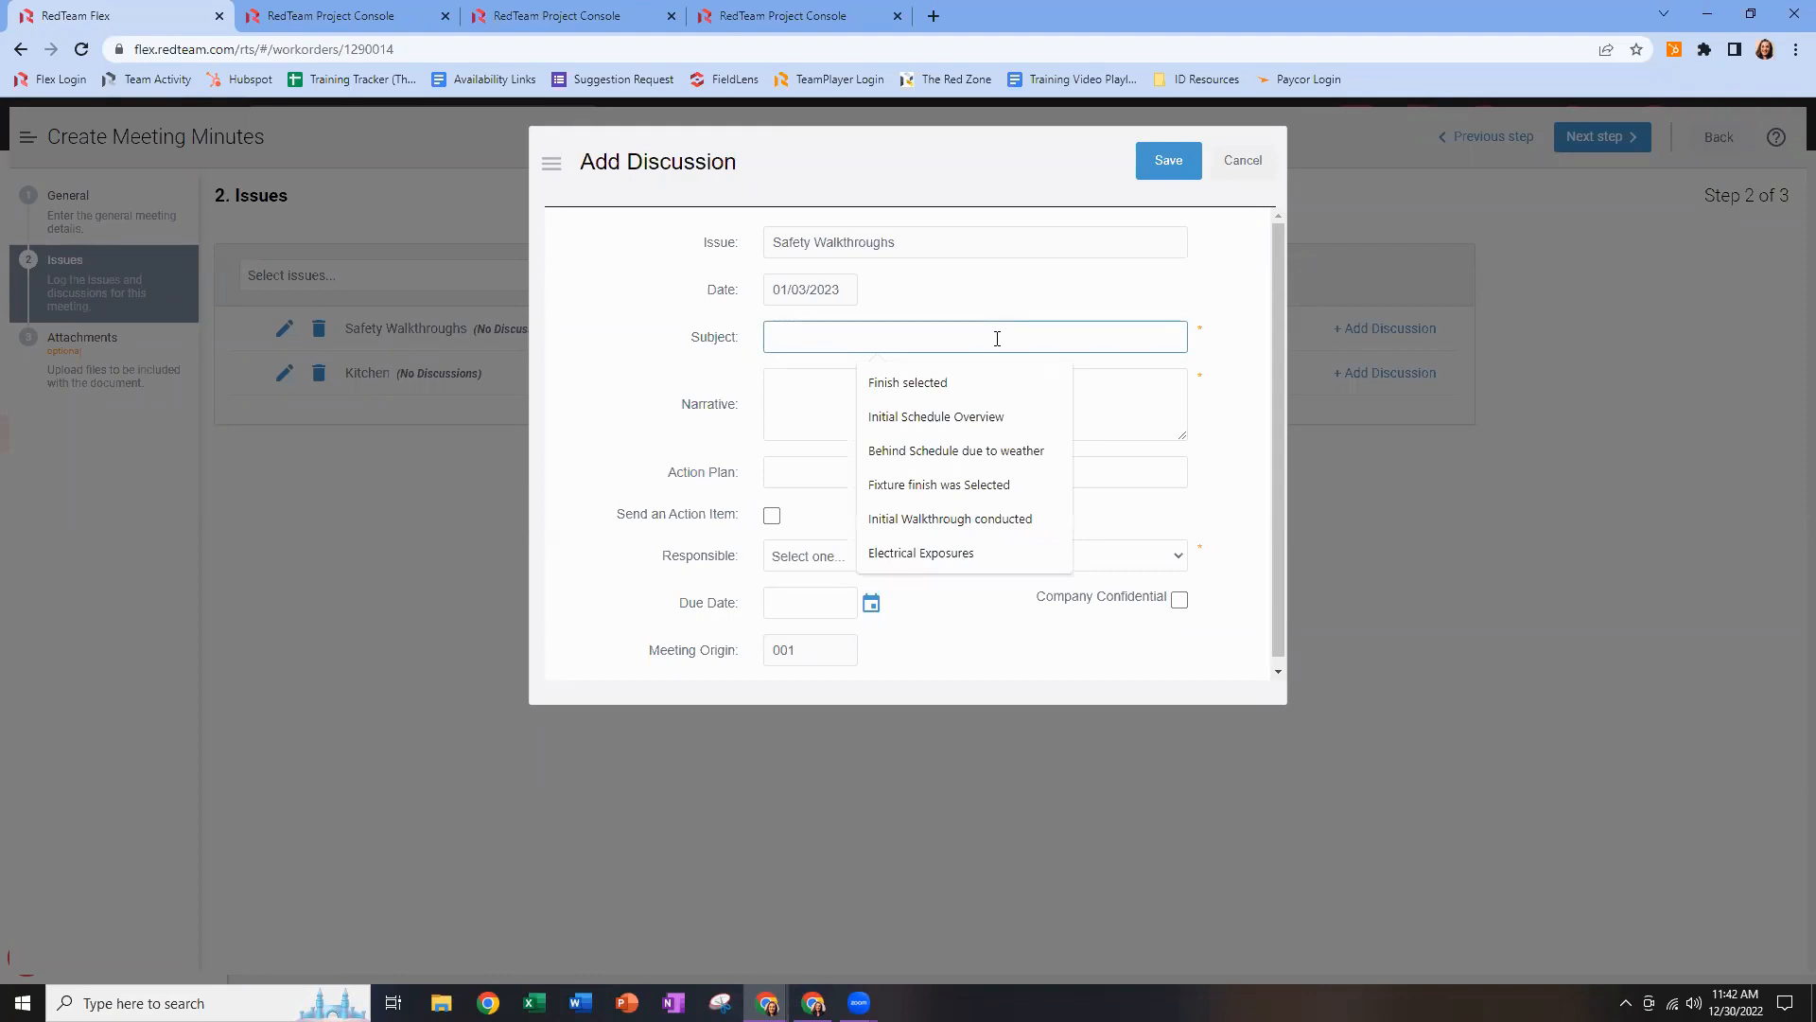
pyautogui.write('E')
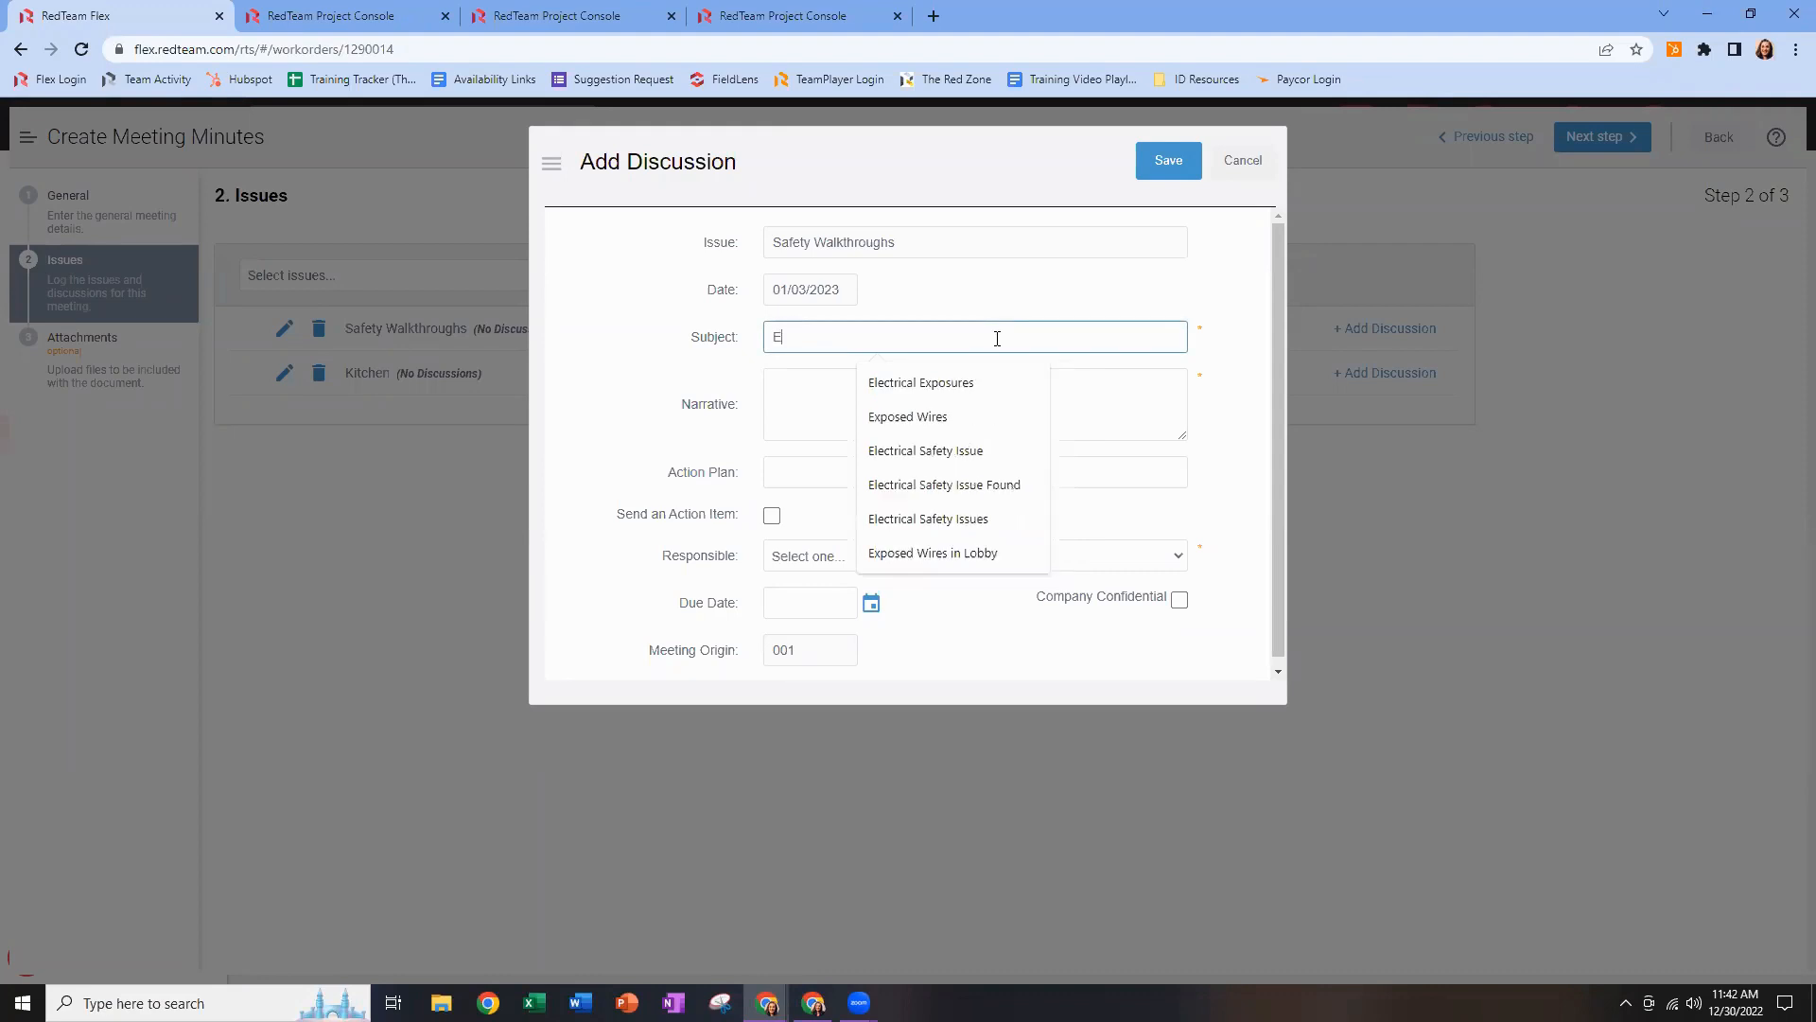
pyautogui.write('lectrical Exposures')
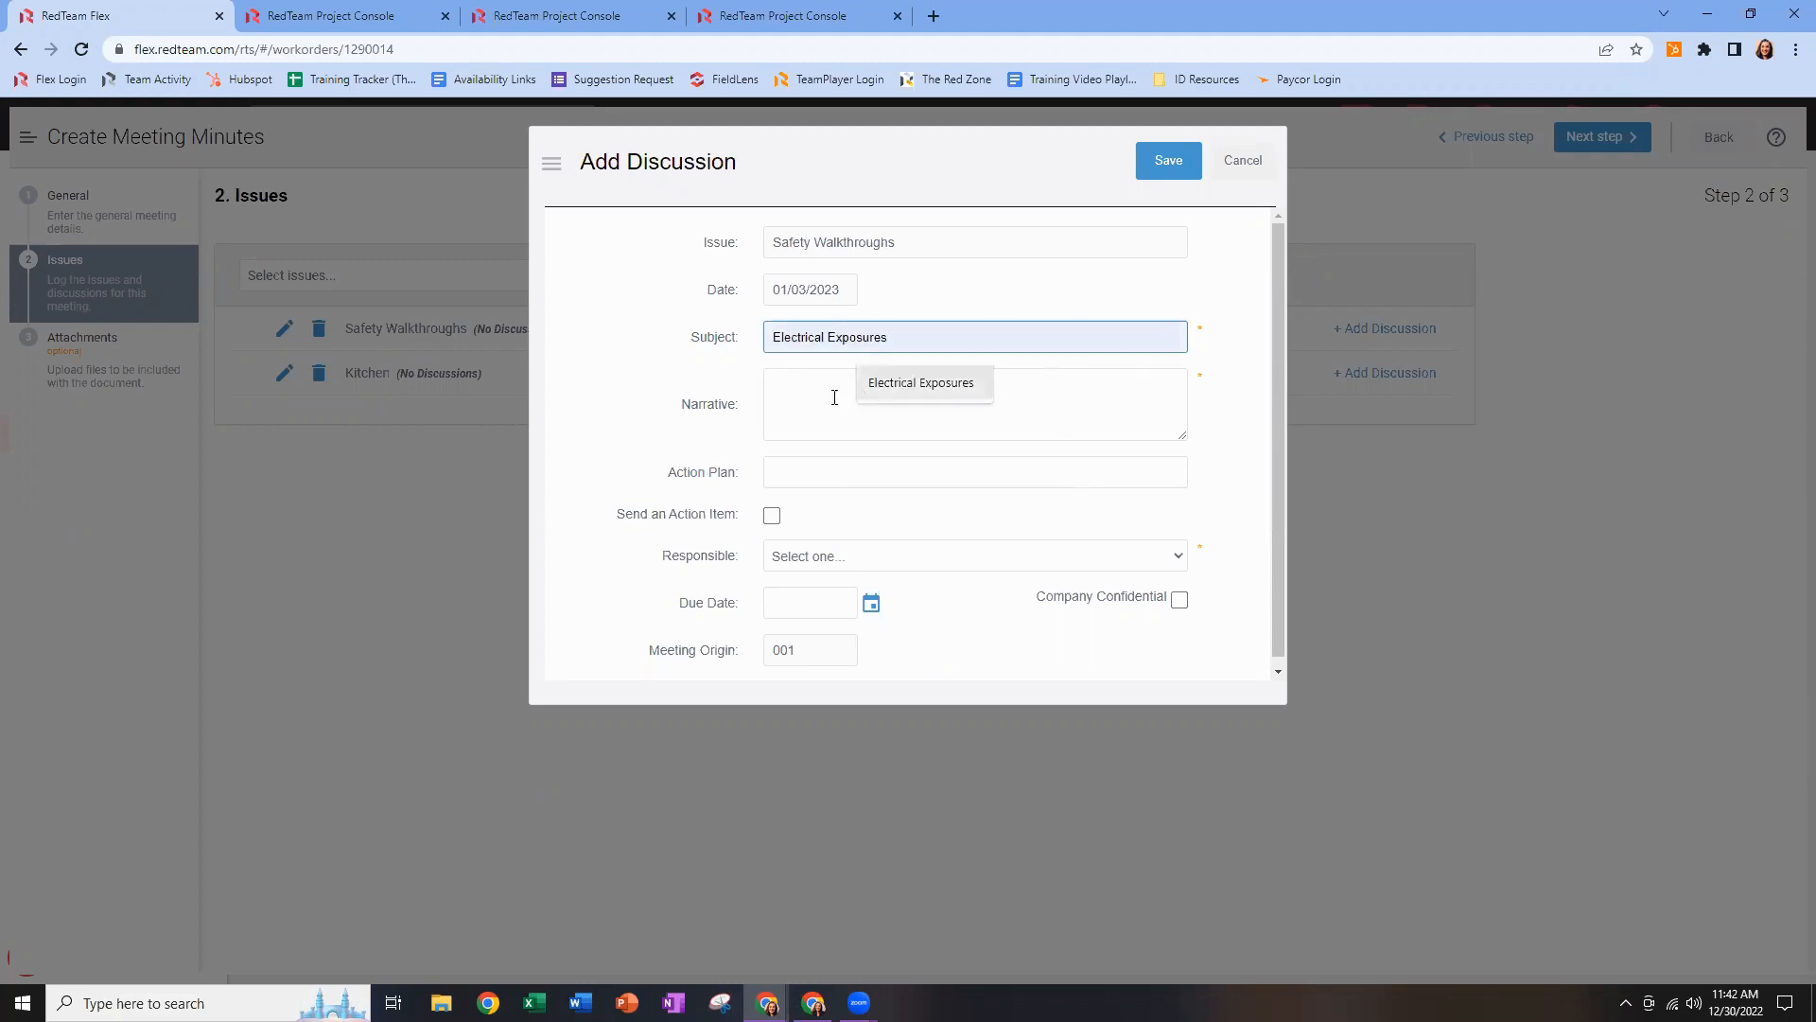
pyautogui.click(818, 402)
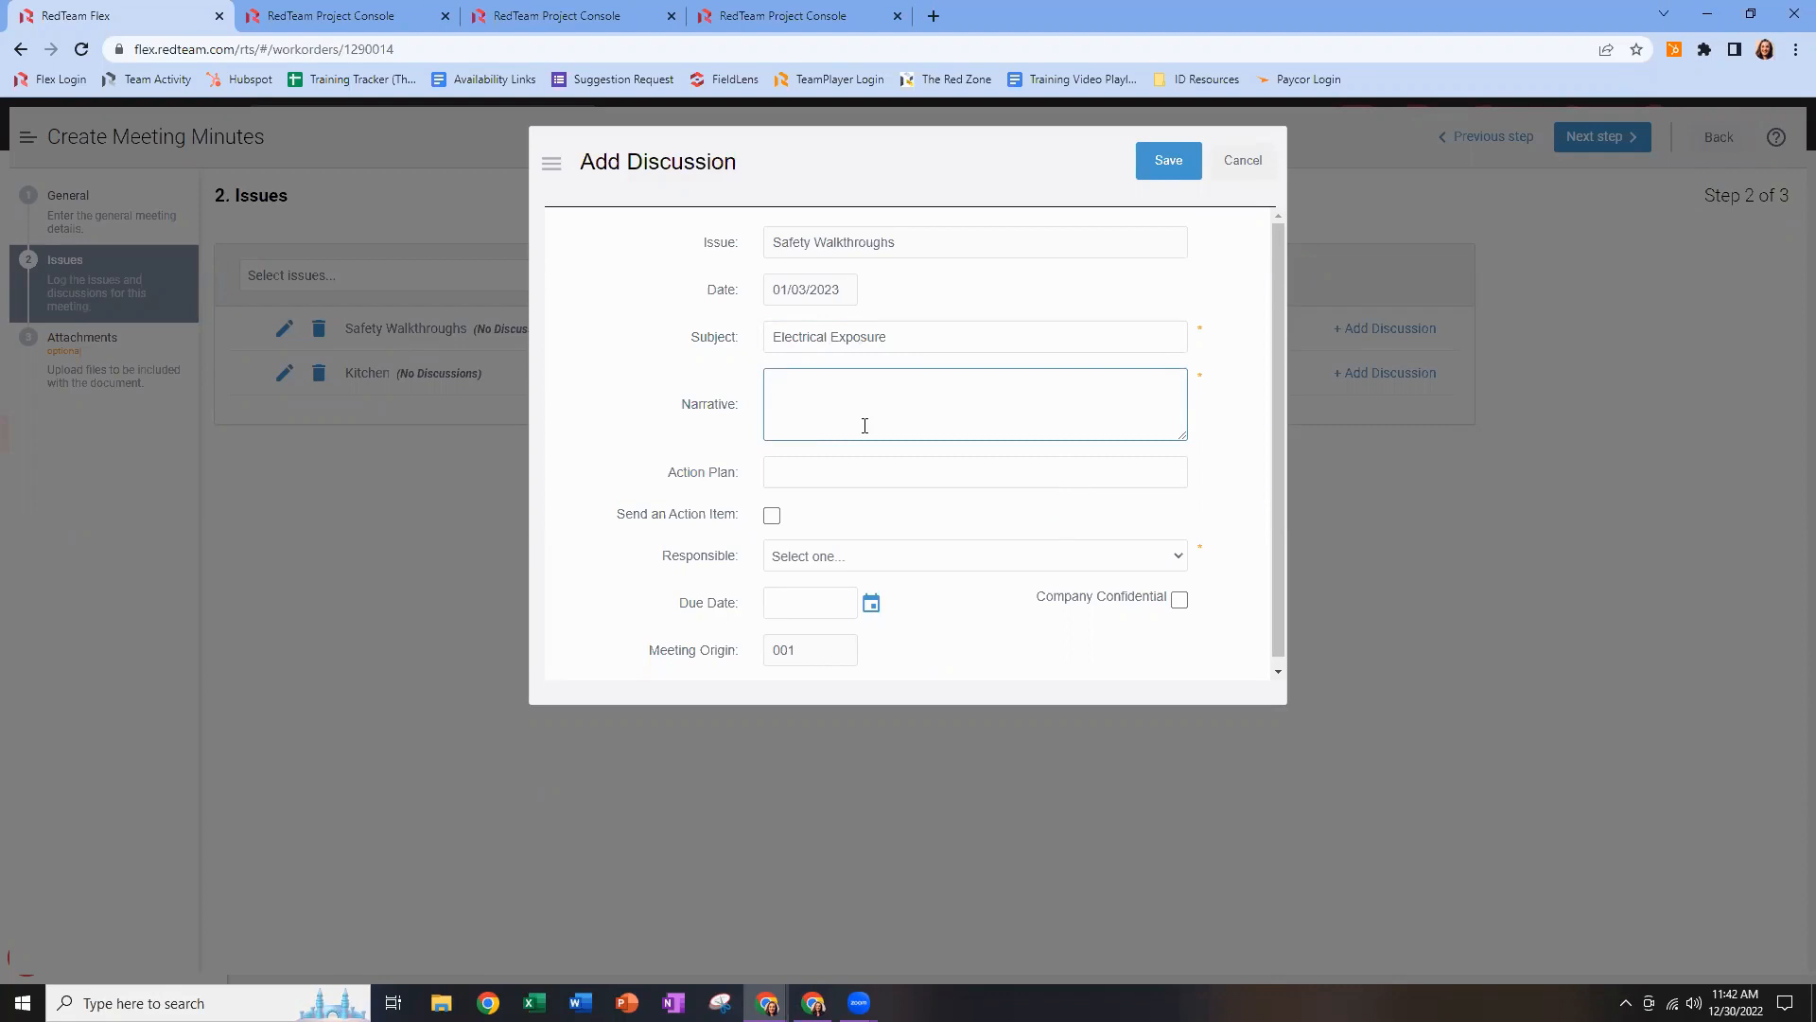
pyautogui.write('Exposed wires found in the restrooms')
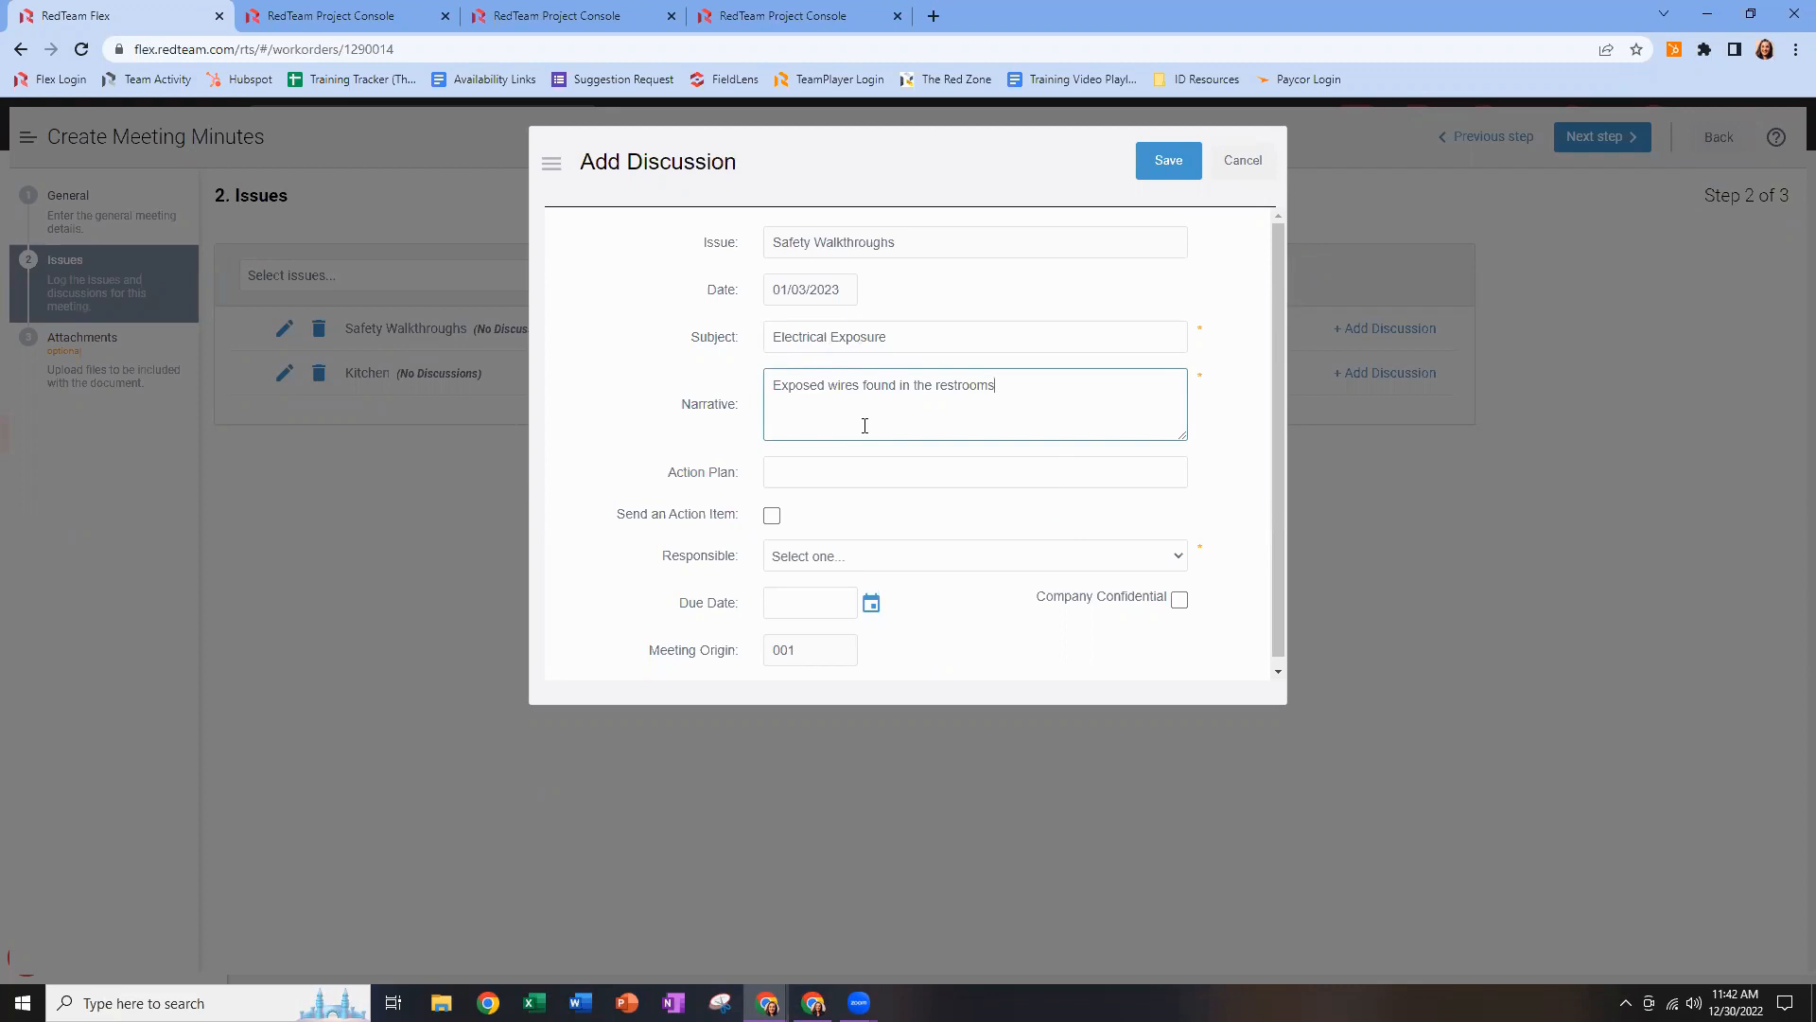
# Enter "Electrician will correct by end of day" as the discussion's action plan.
pyautogui.click(854, 477)
pyautogui.write('E')
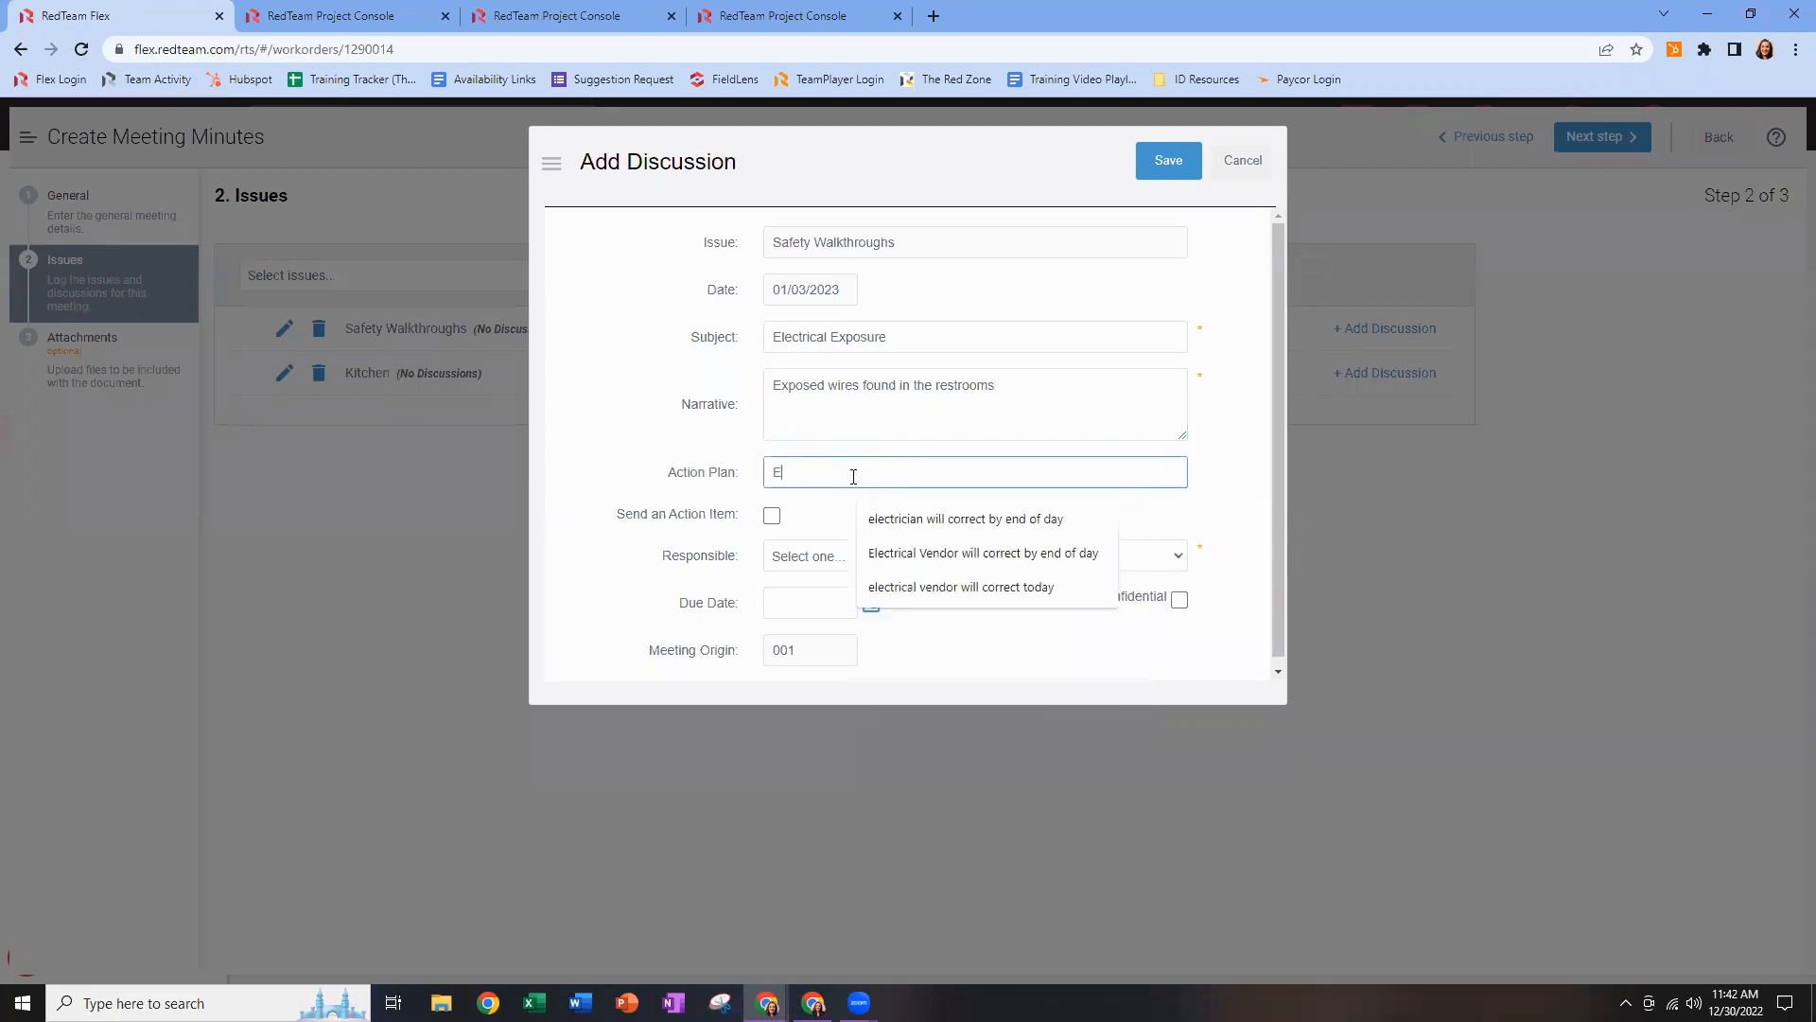
pyautogui.write('lectrician will correct by end of day')
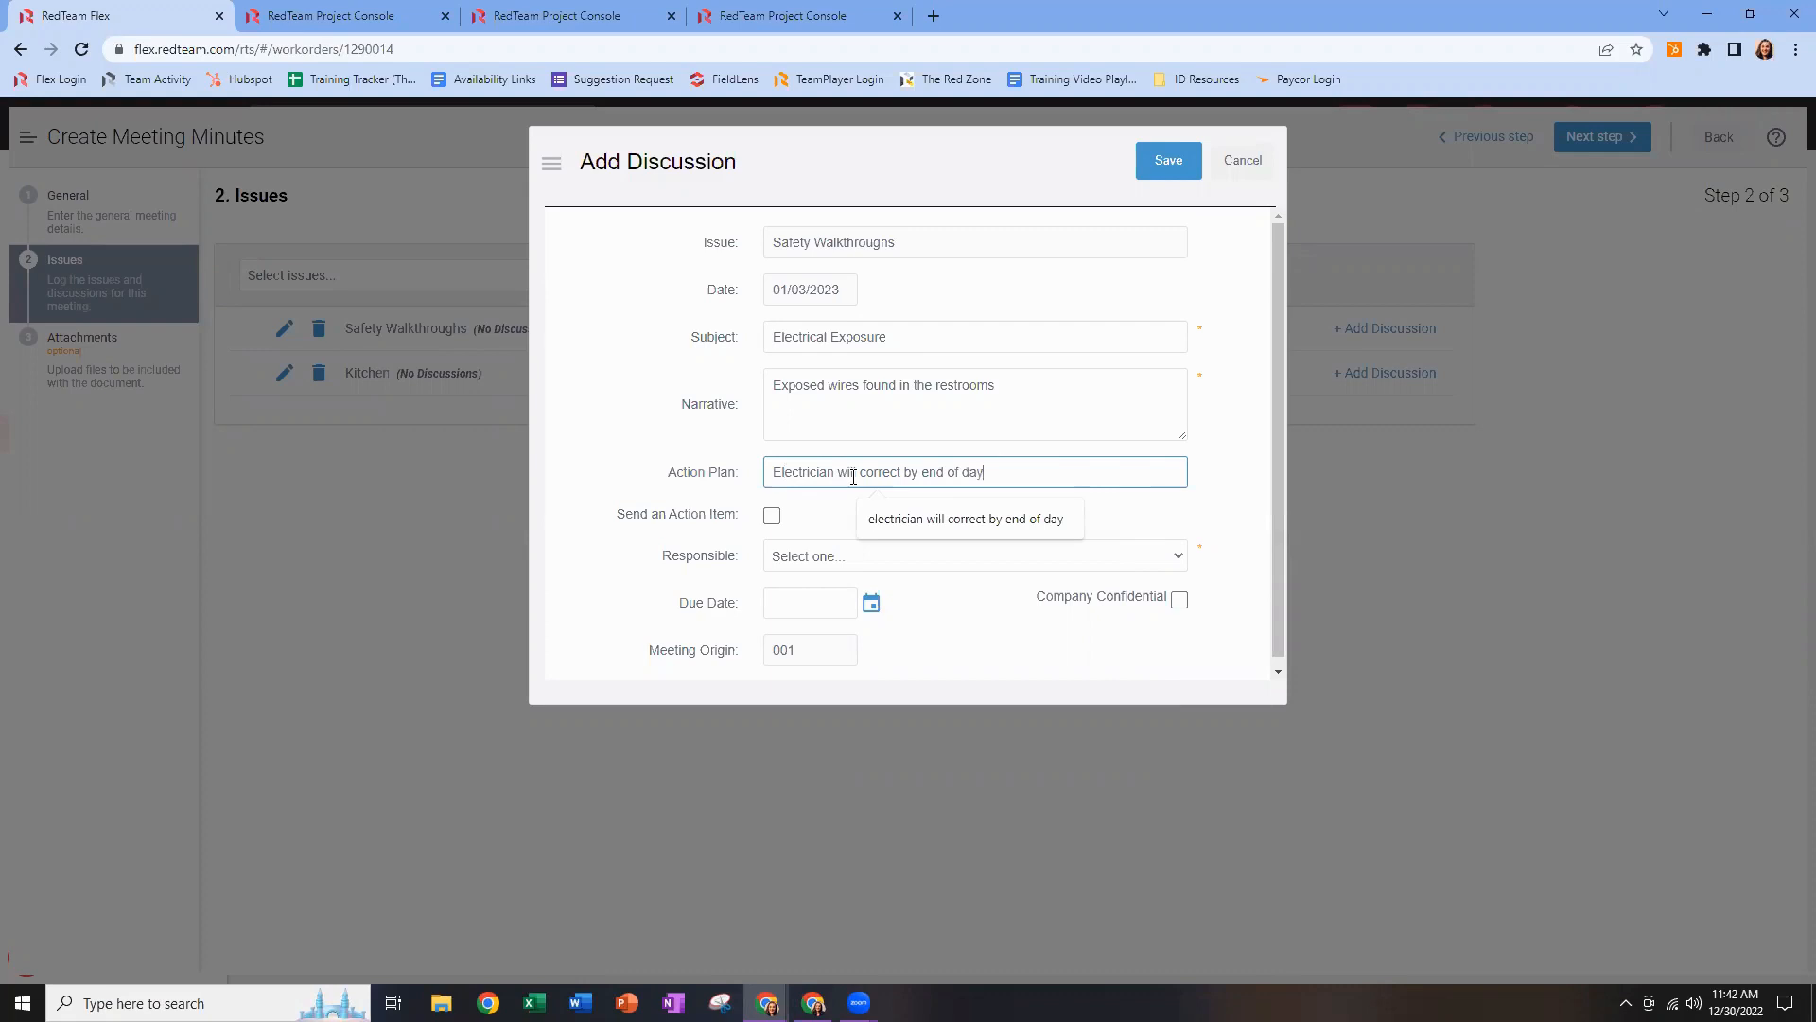
pyautogui.click(1217, 479)
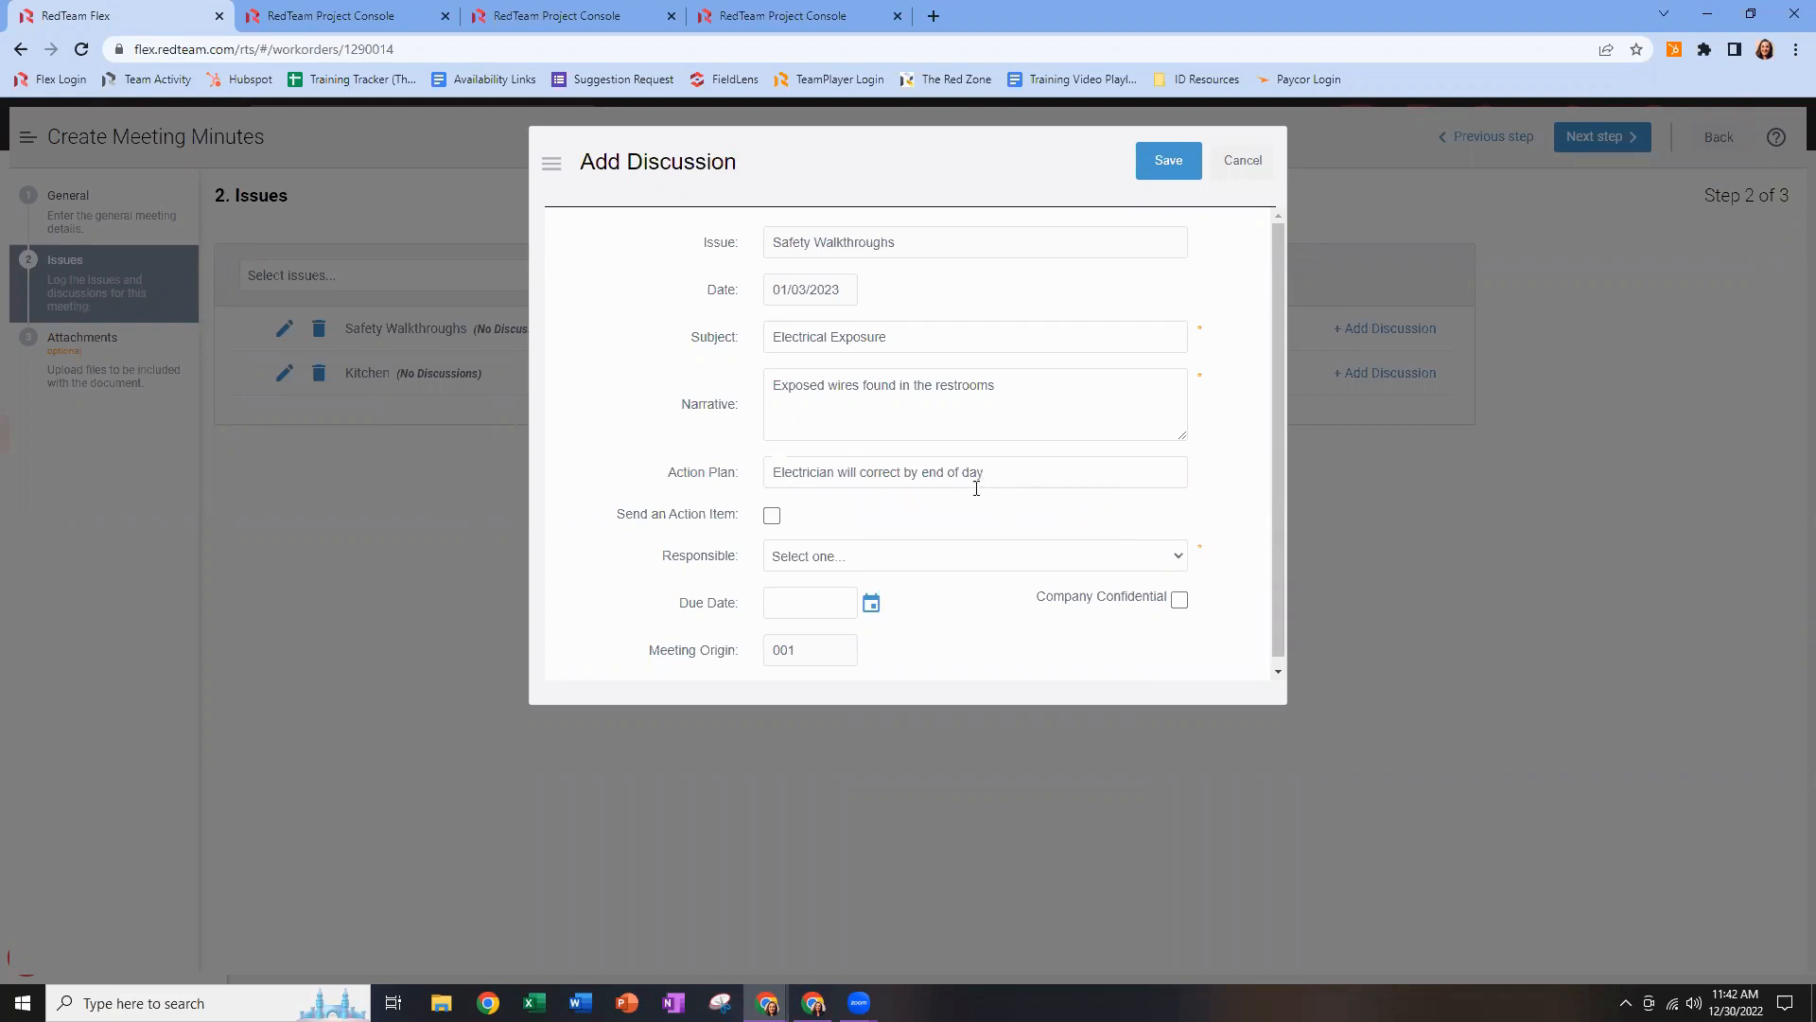
# Make the fourth listed RedTeam Construction Company attendee responsible for the discussion, without an action item, and set the due date to 12/30/2022.
pyautogui.click(1136, 566)
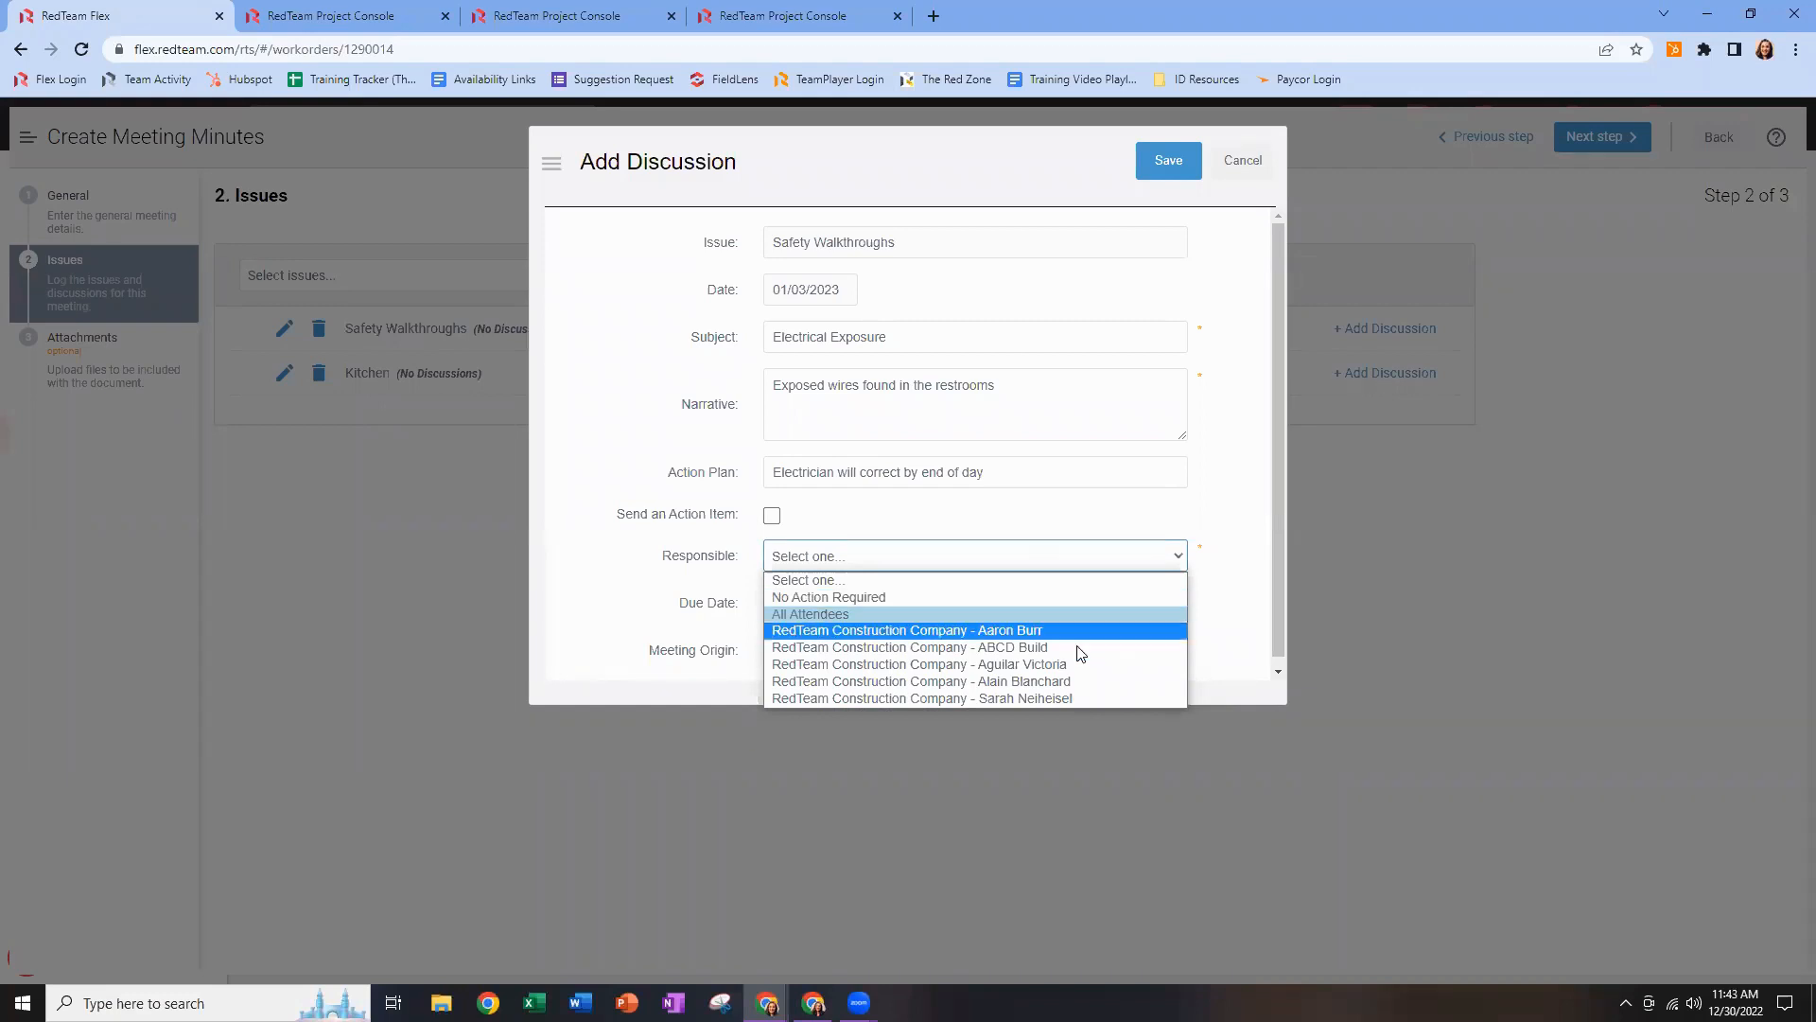
pyautogui.click(1060, 682)
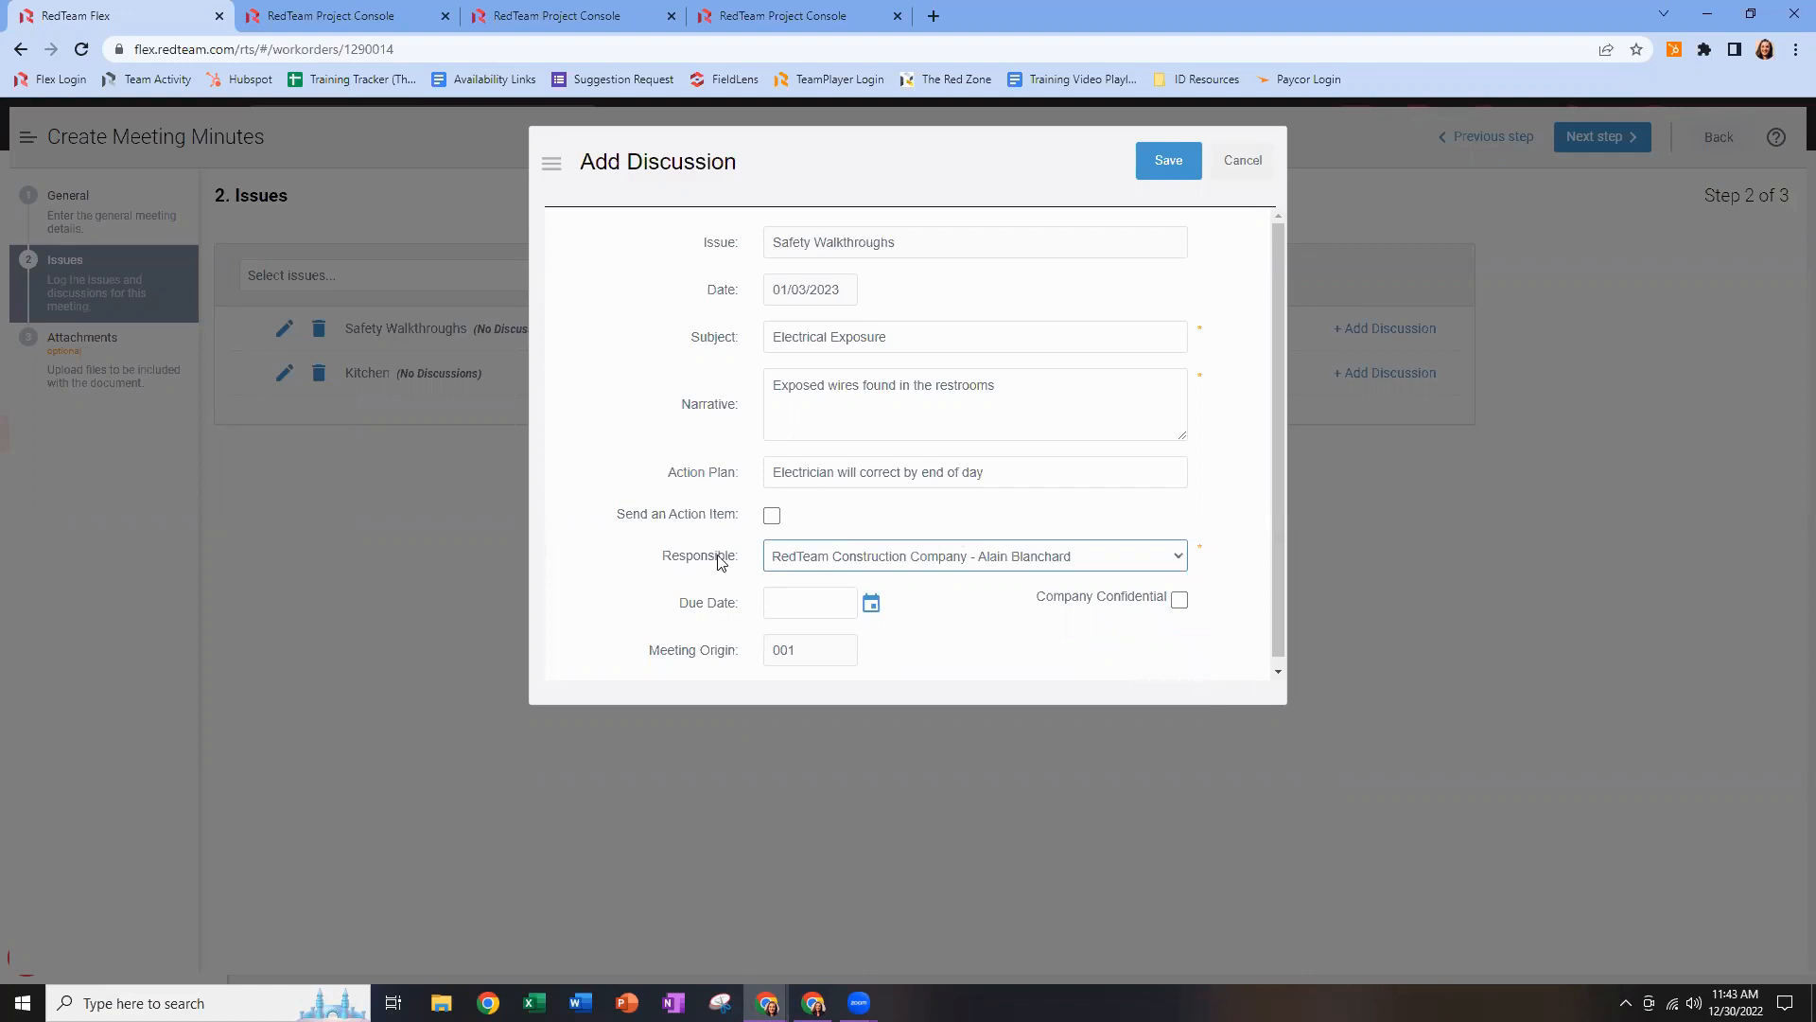
pyautogui.click(773, 517)
pyautogui.click(776, 520)
pyautogui.click(871, 608)
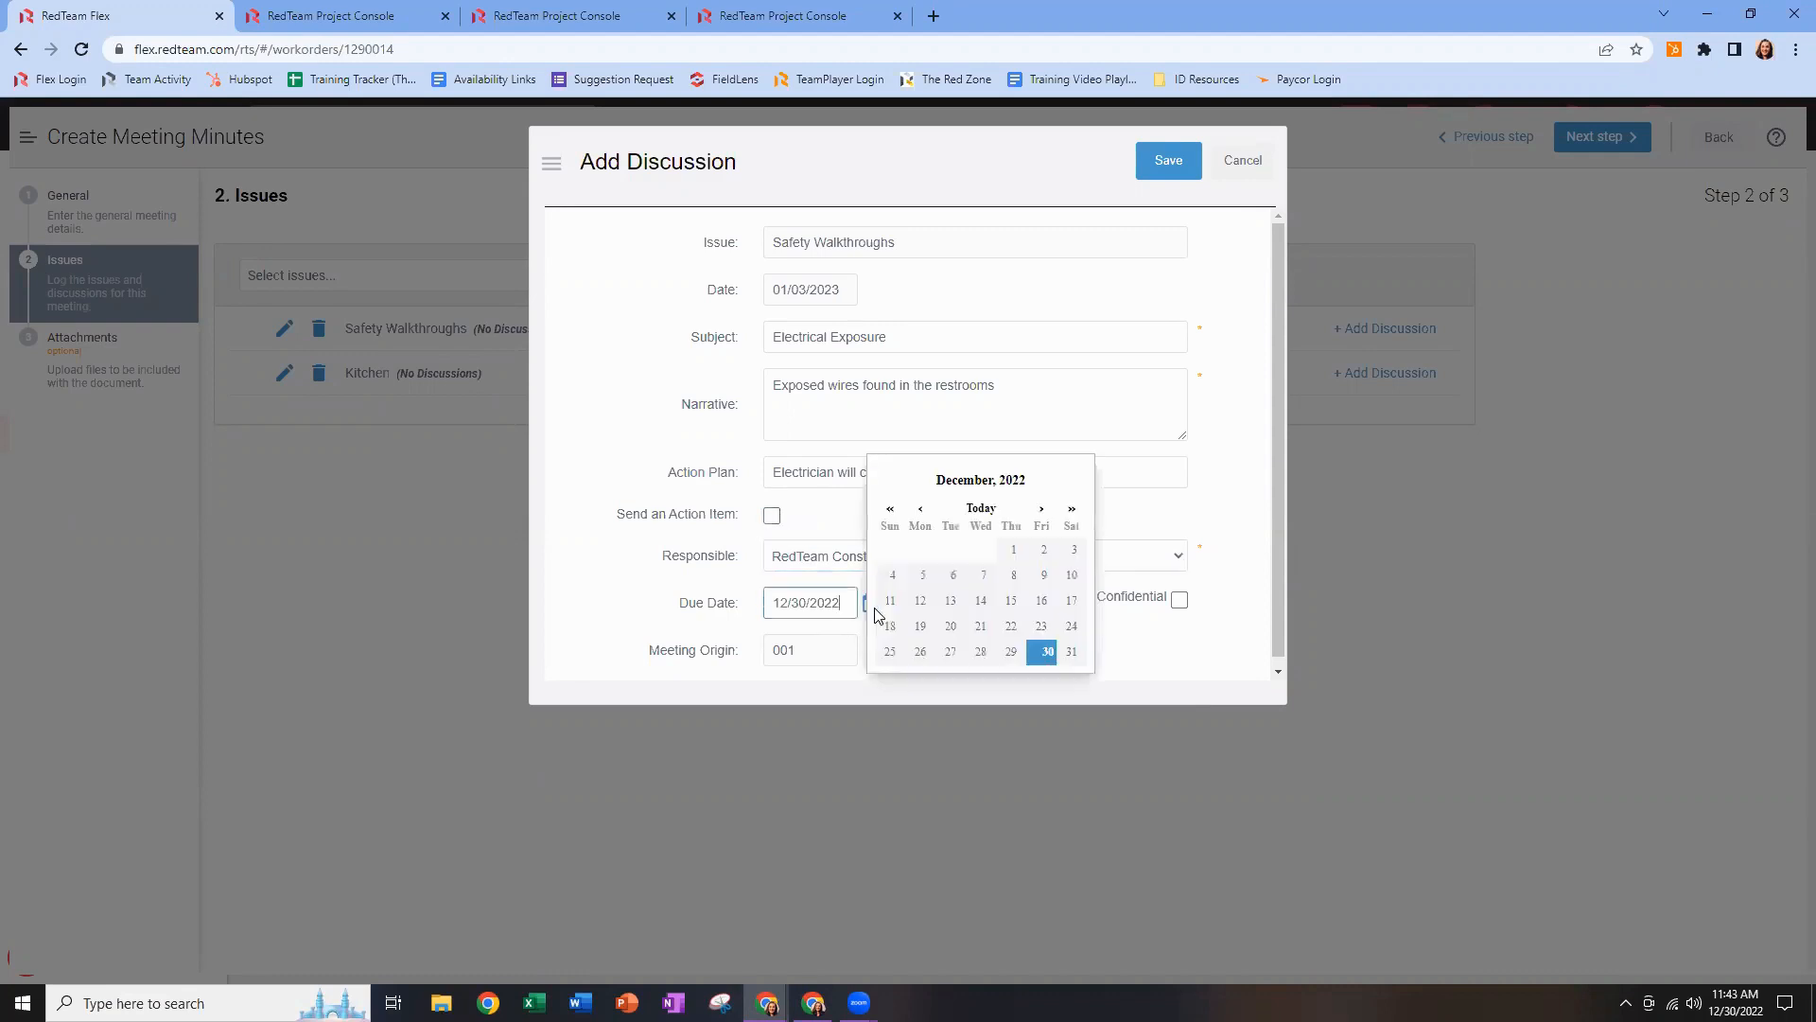
pyautogui.click(1047, 657)
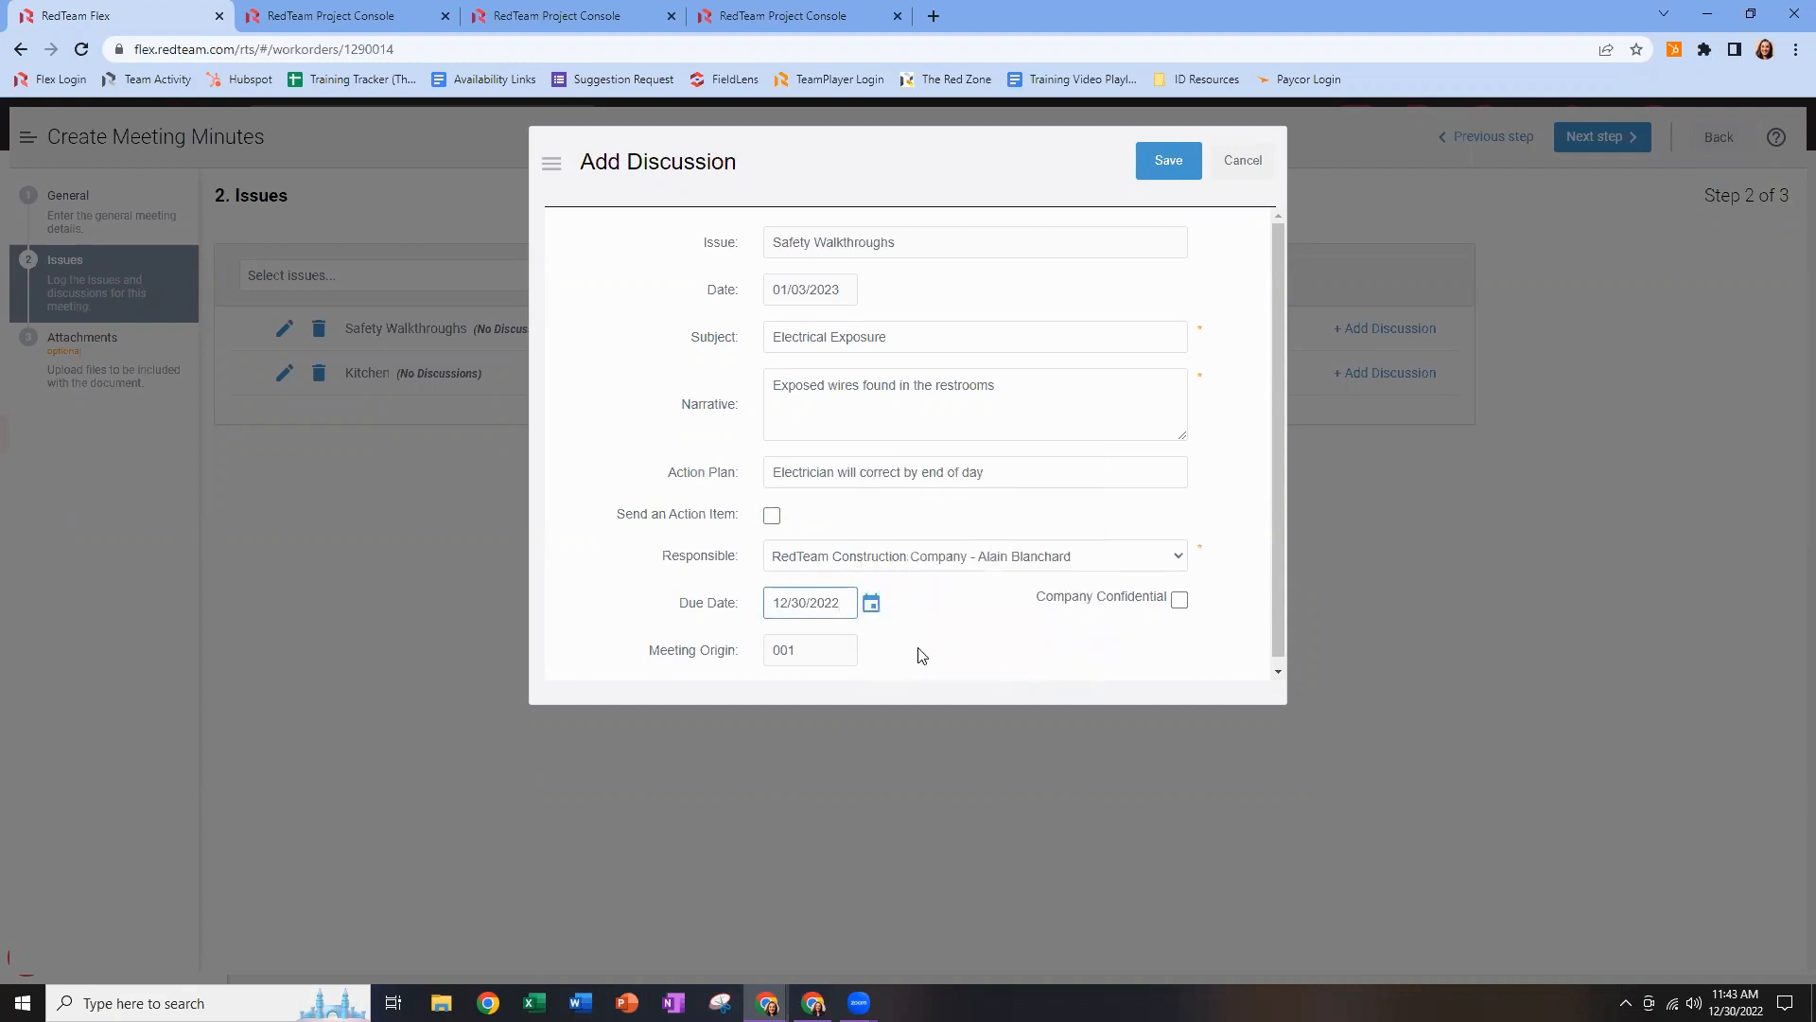
# Save the Electrical Exposure discussion, expand it under Safety Walkthroughs for review, and finish the minutes form without attachments.
pyautogui.click(1163, 164)
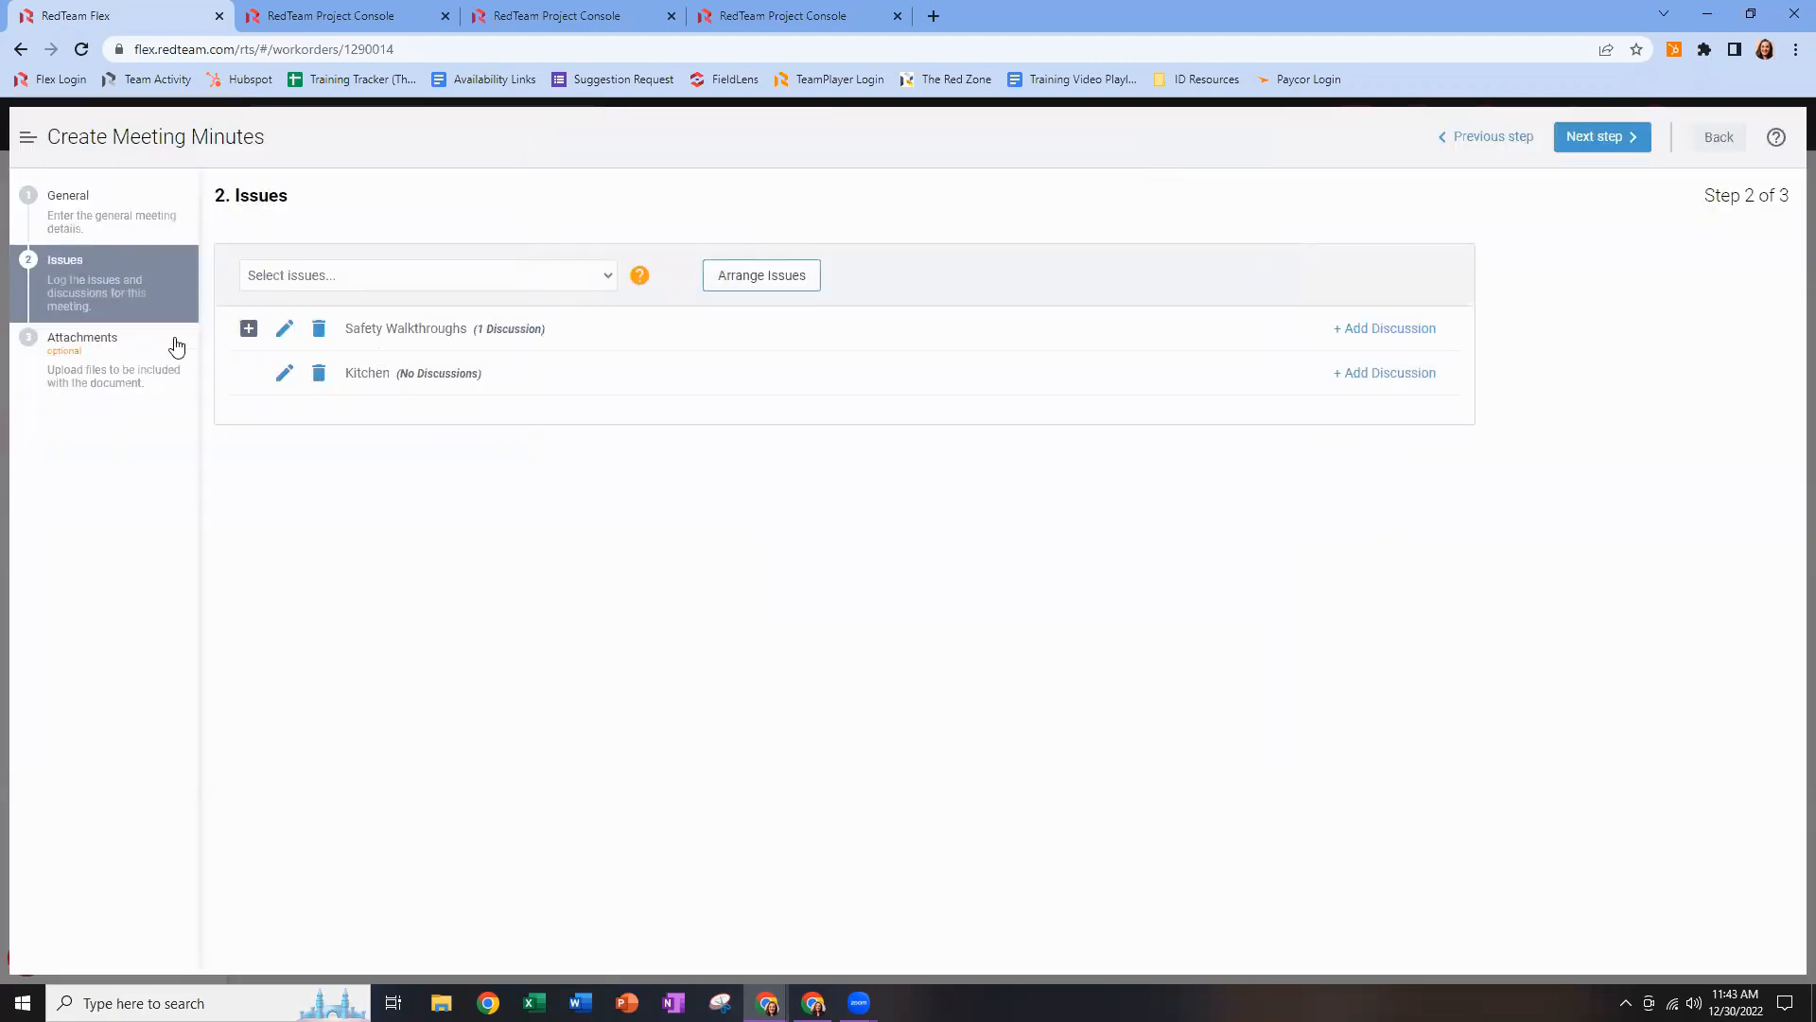
pyautogui.click(246, 333)
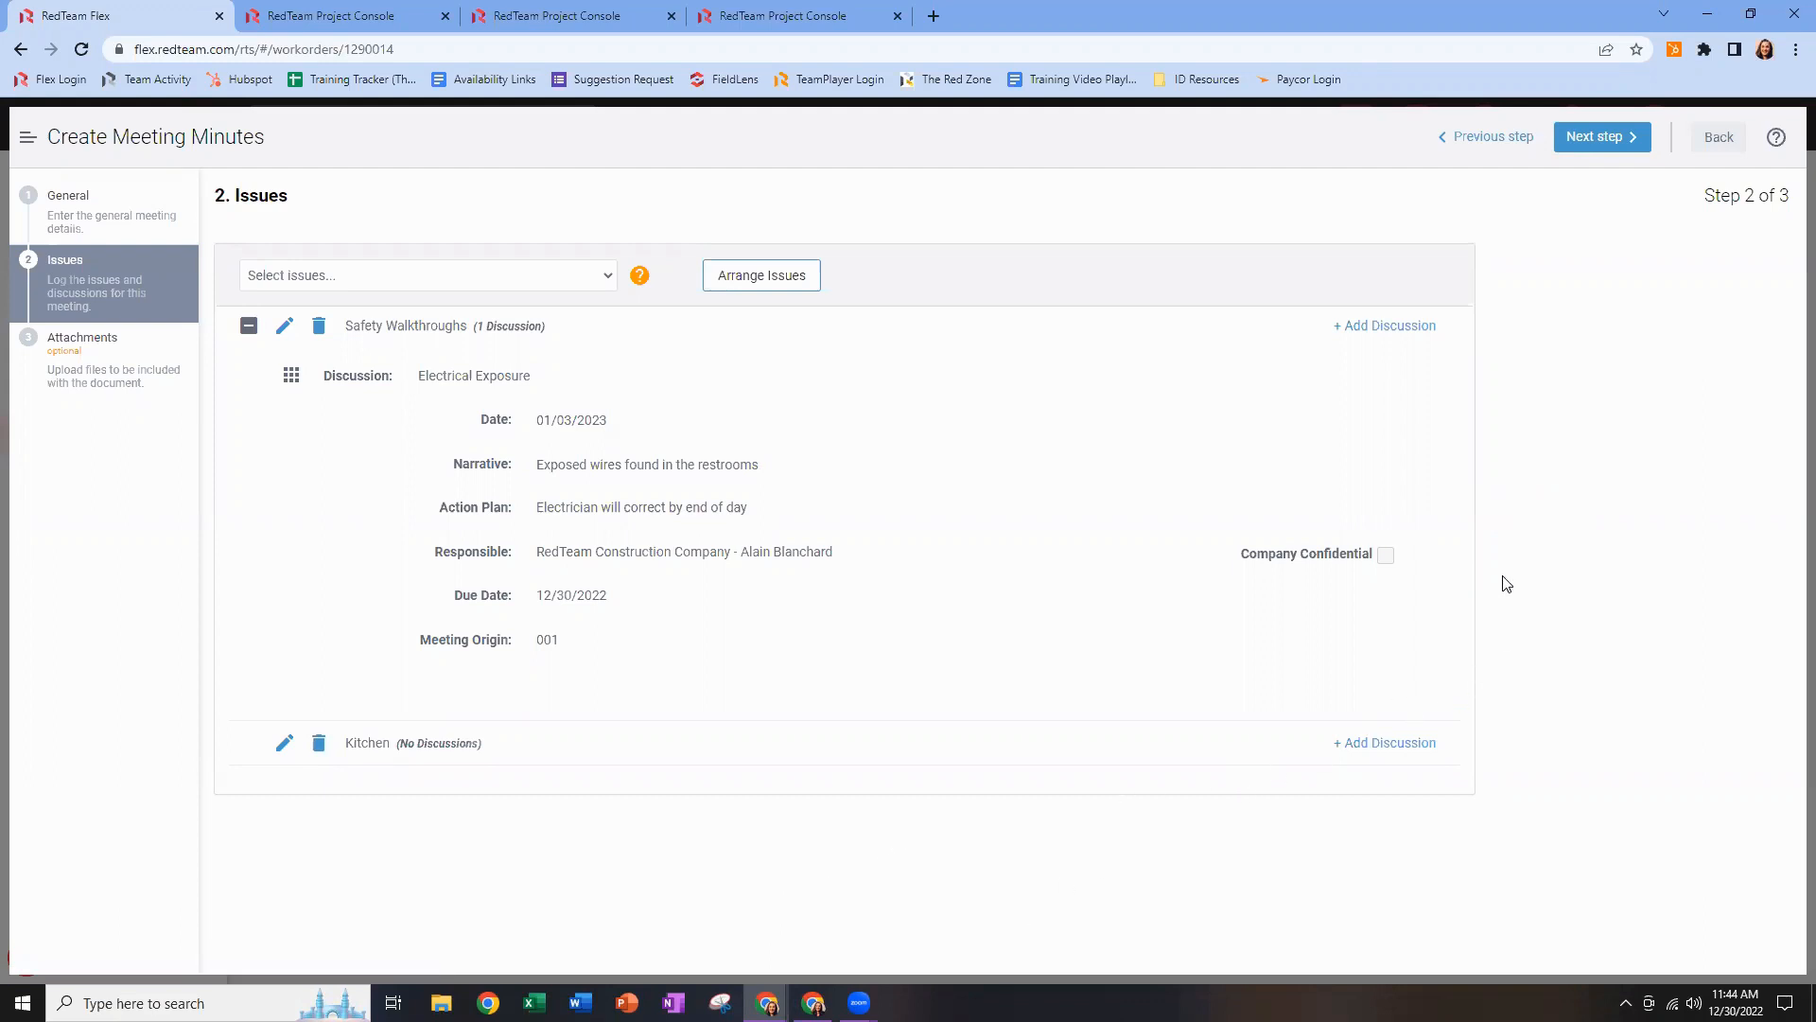
pyautogui.click(1605, 138)
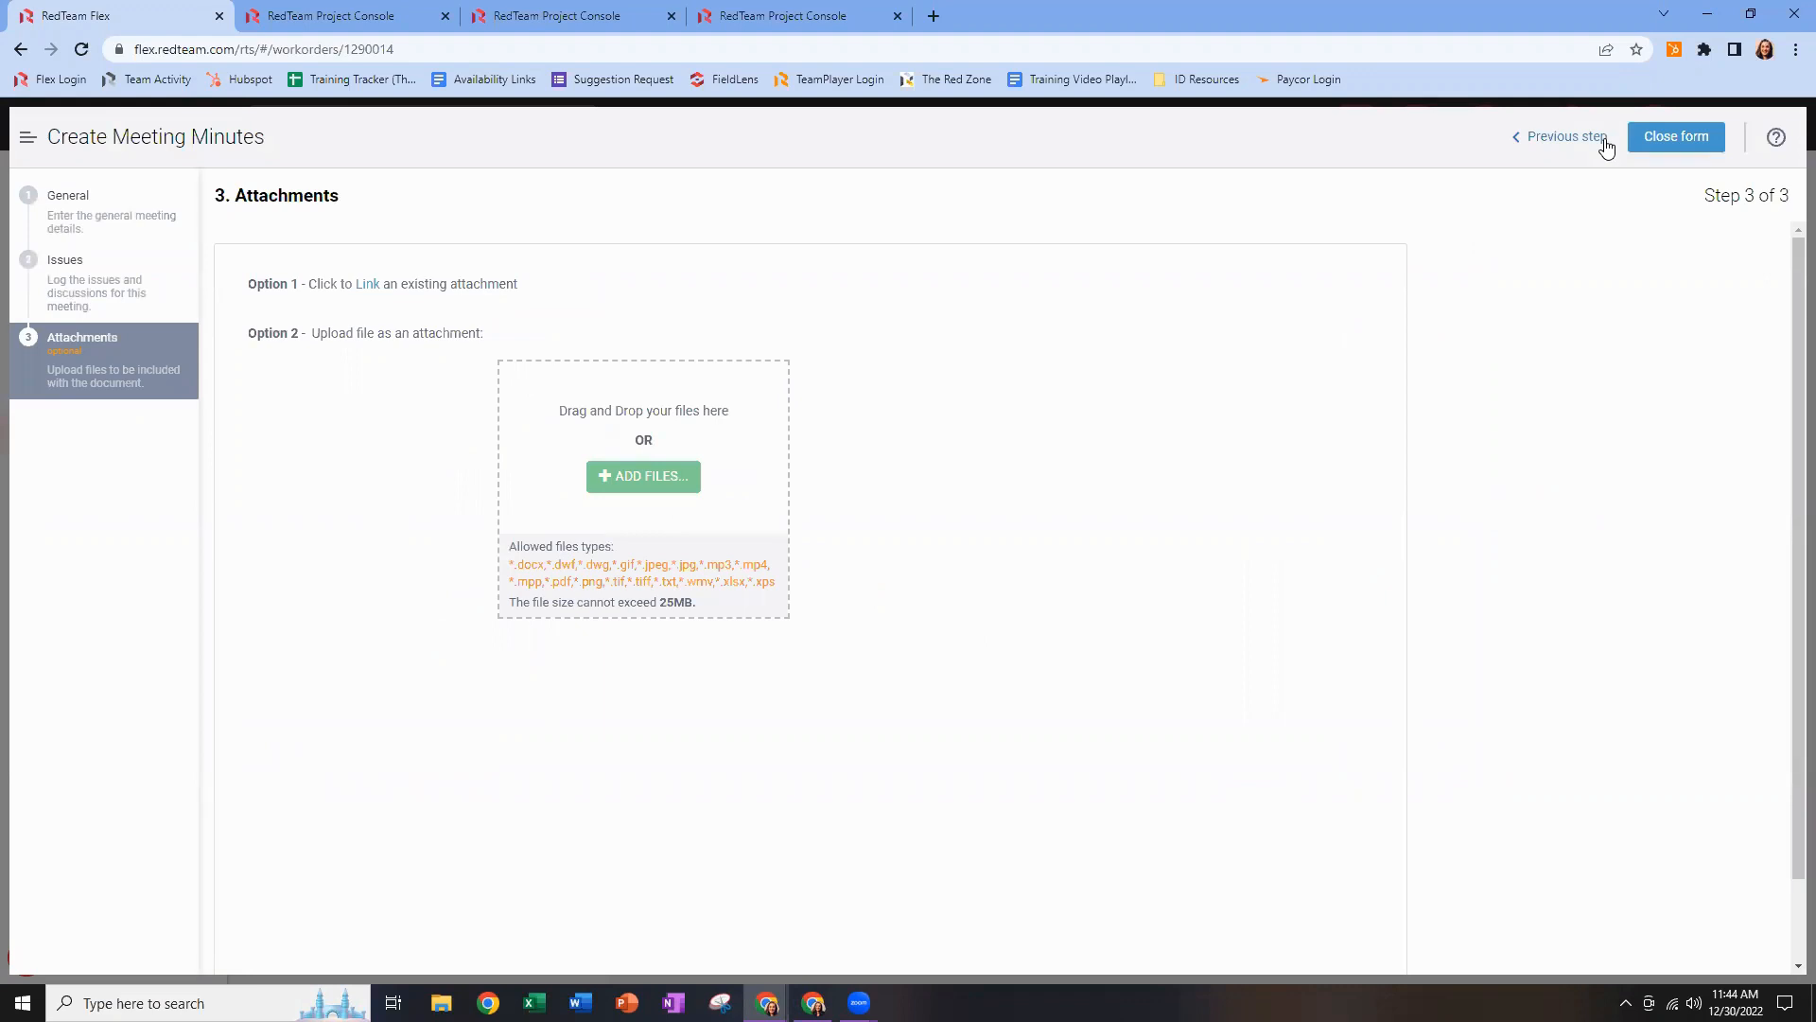
pyautogui.click(1693, 144)
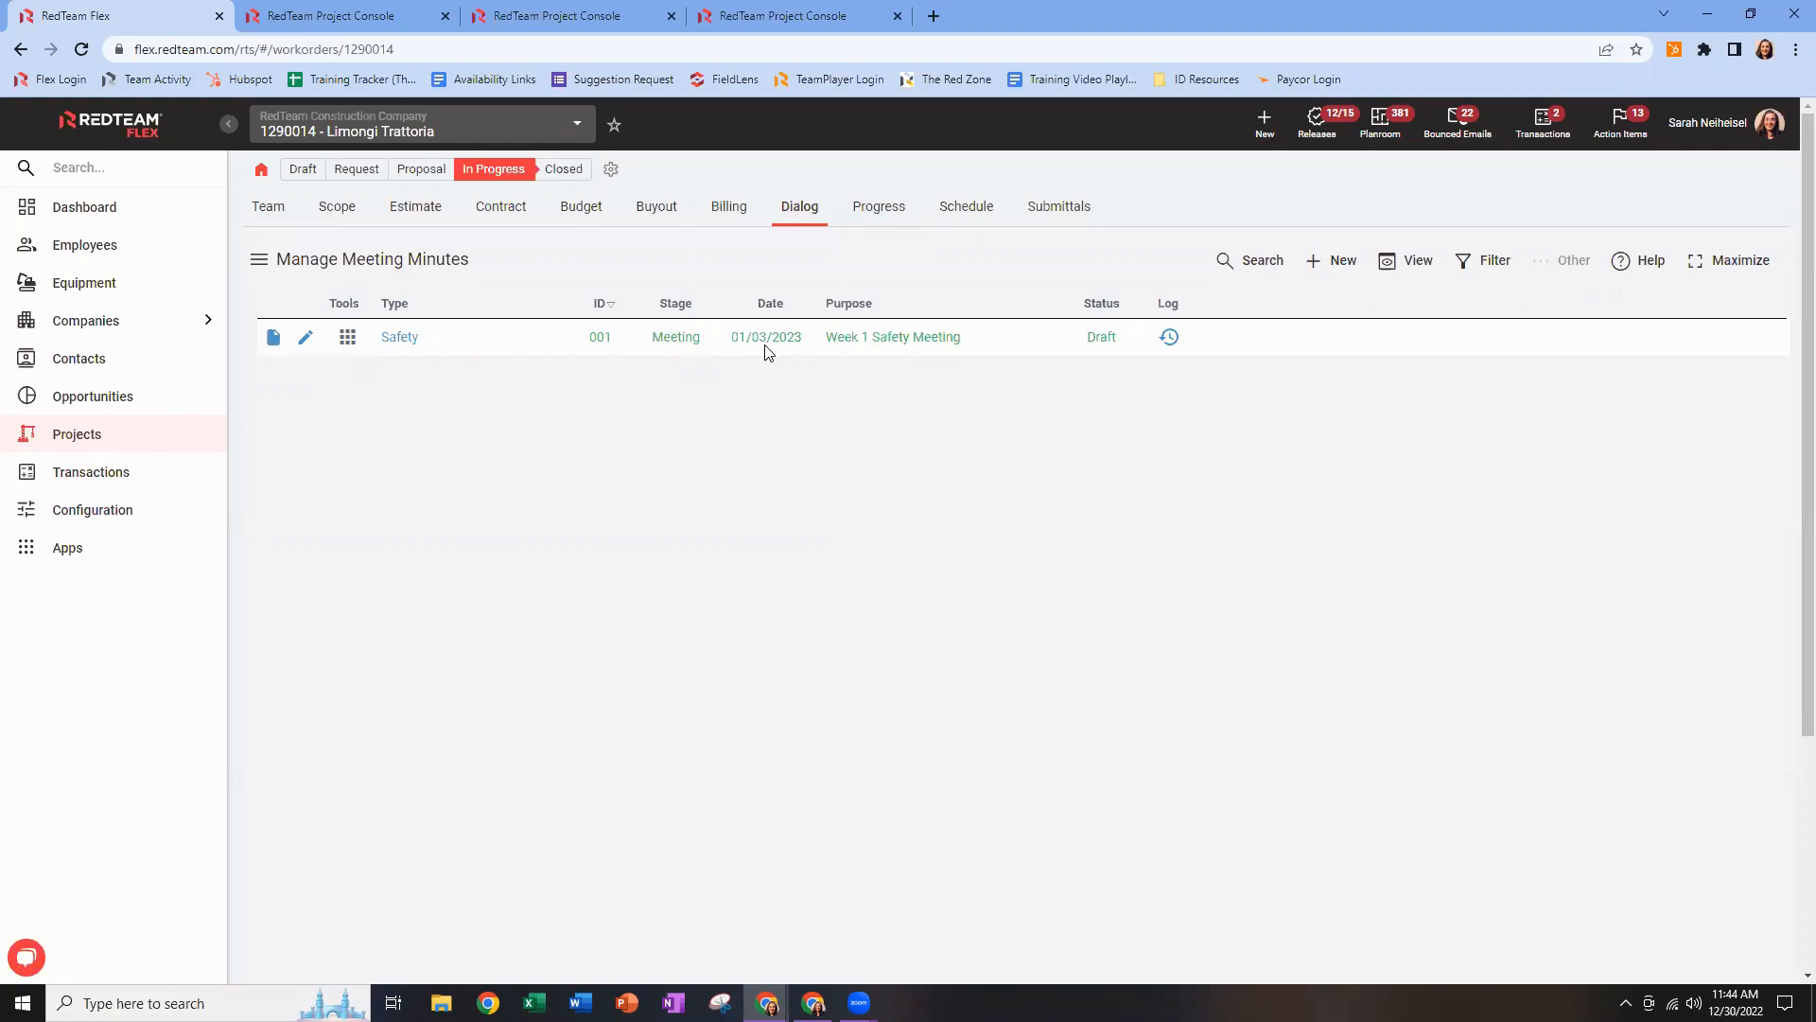
# Open the draft Week 1 Safety Meeting minutes and review the general information, attendance and agenda discussions.
pyautogui.click(348, 340)
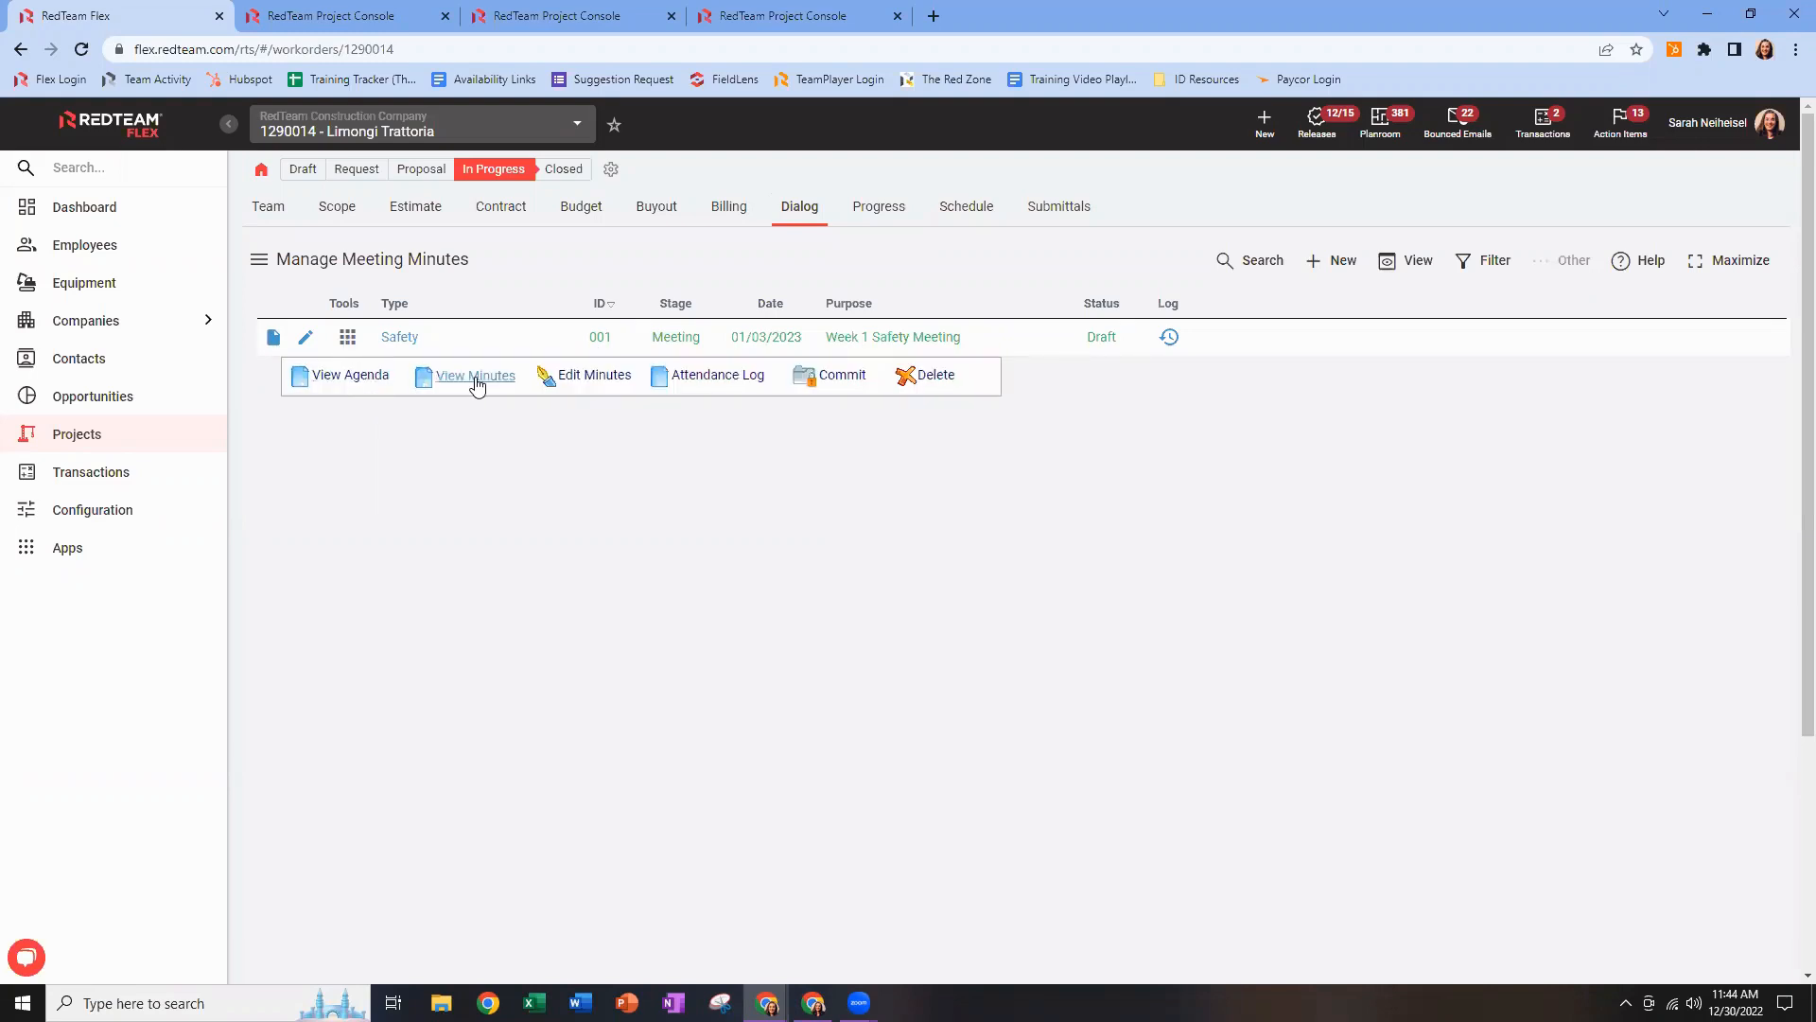
pyautogui.click(273, 339)
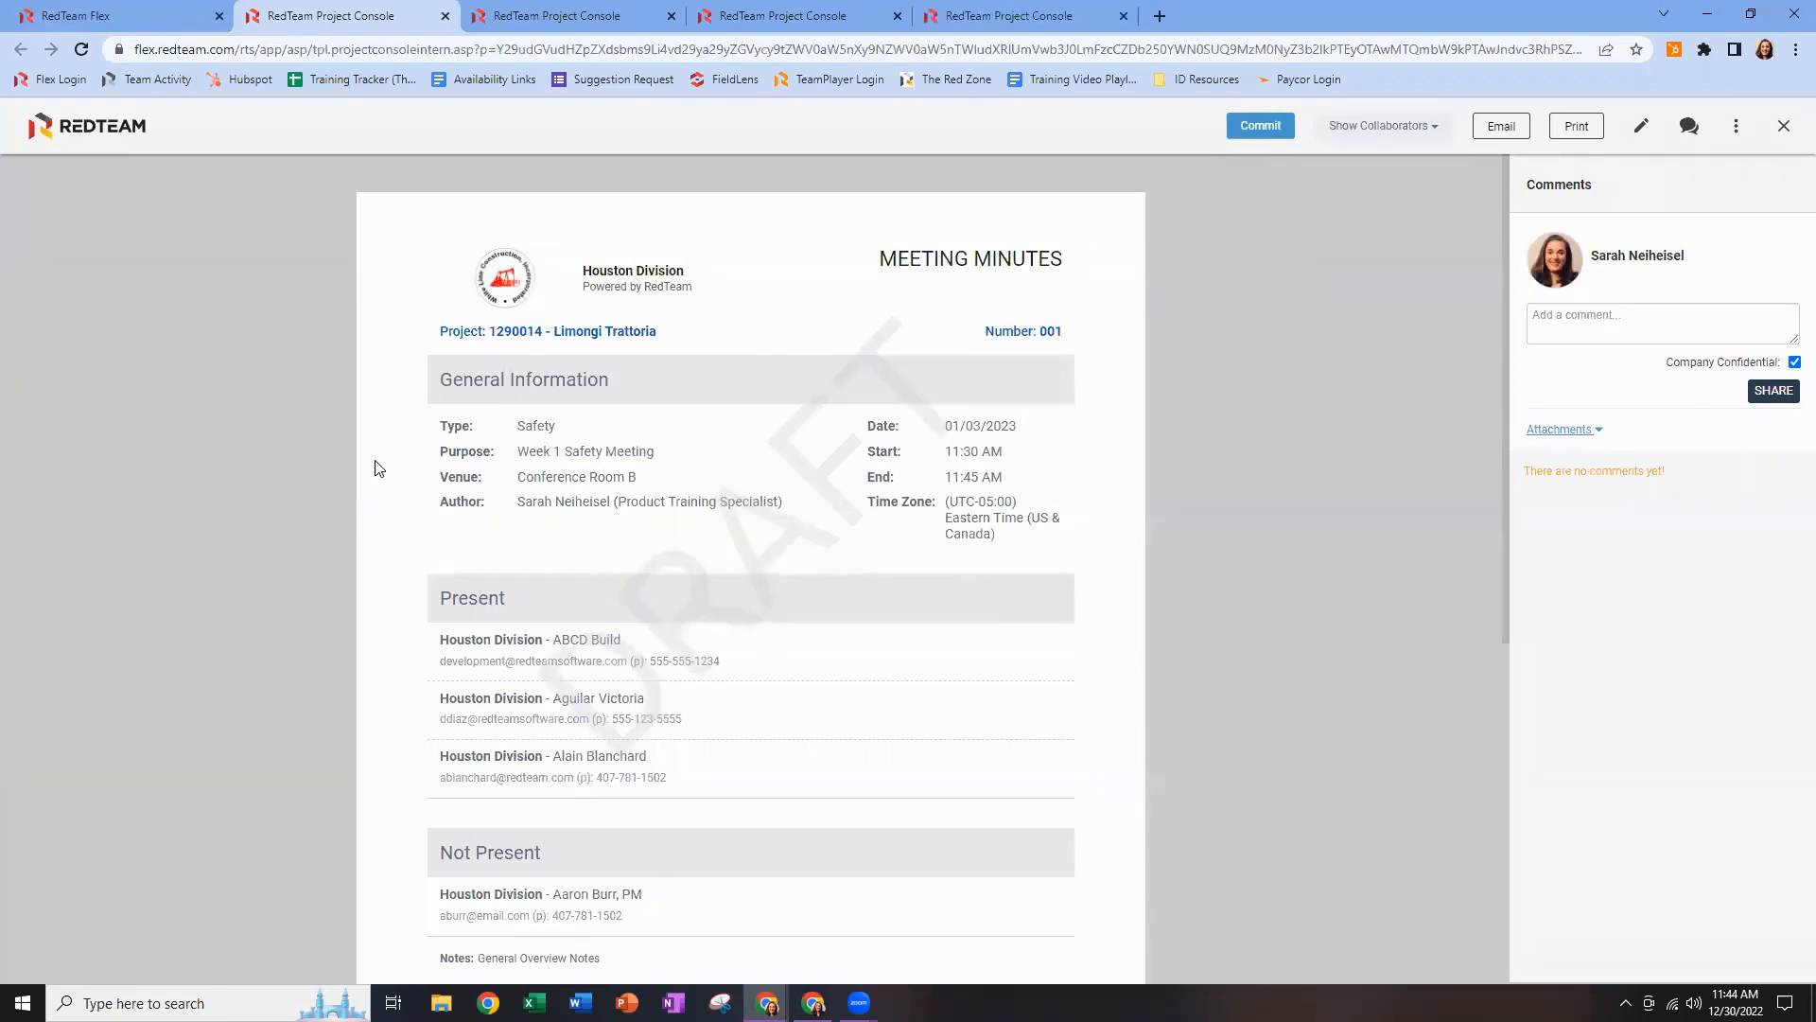
pyautogui.scroll(-2, 379, 467)
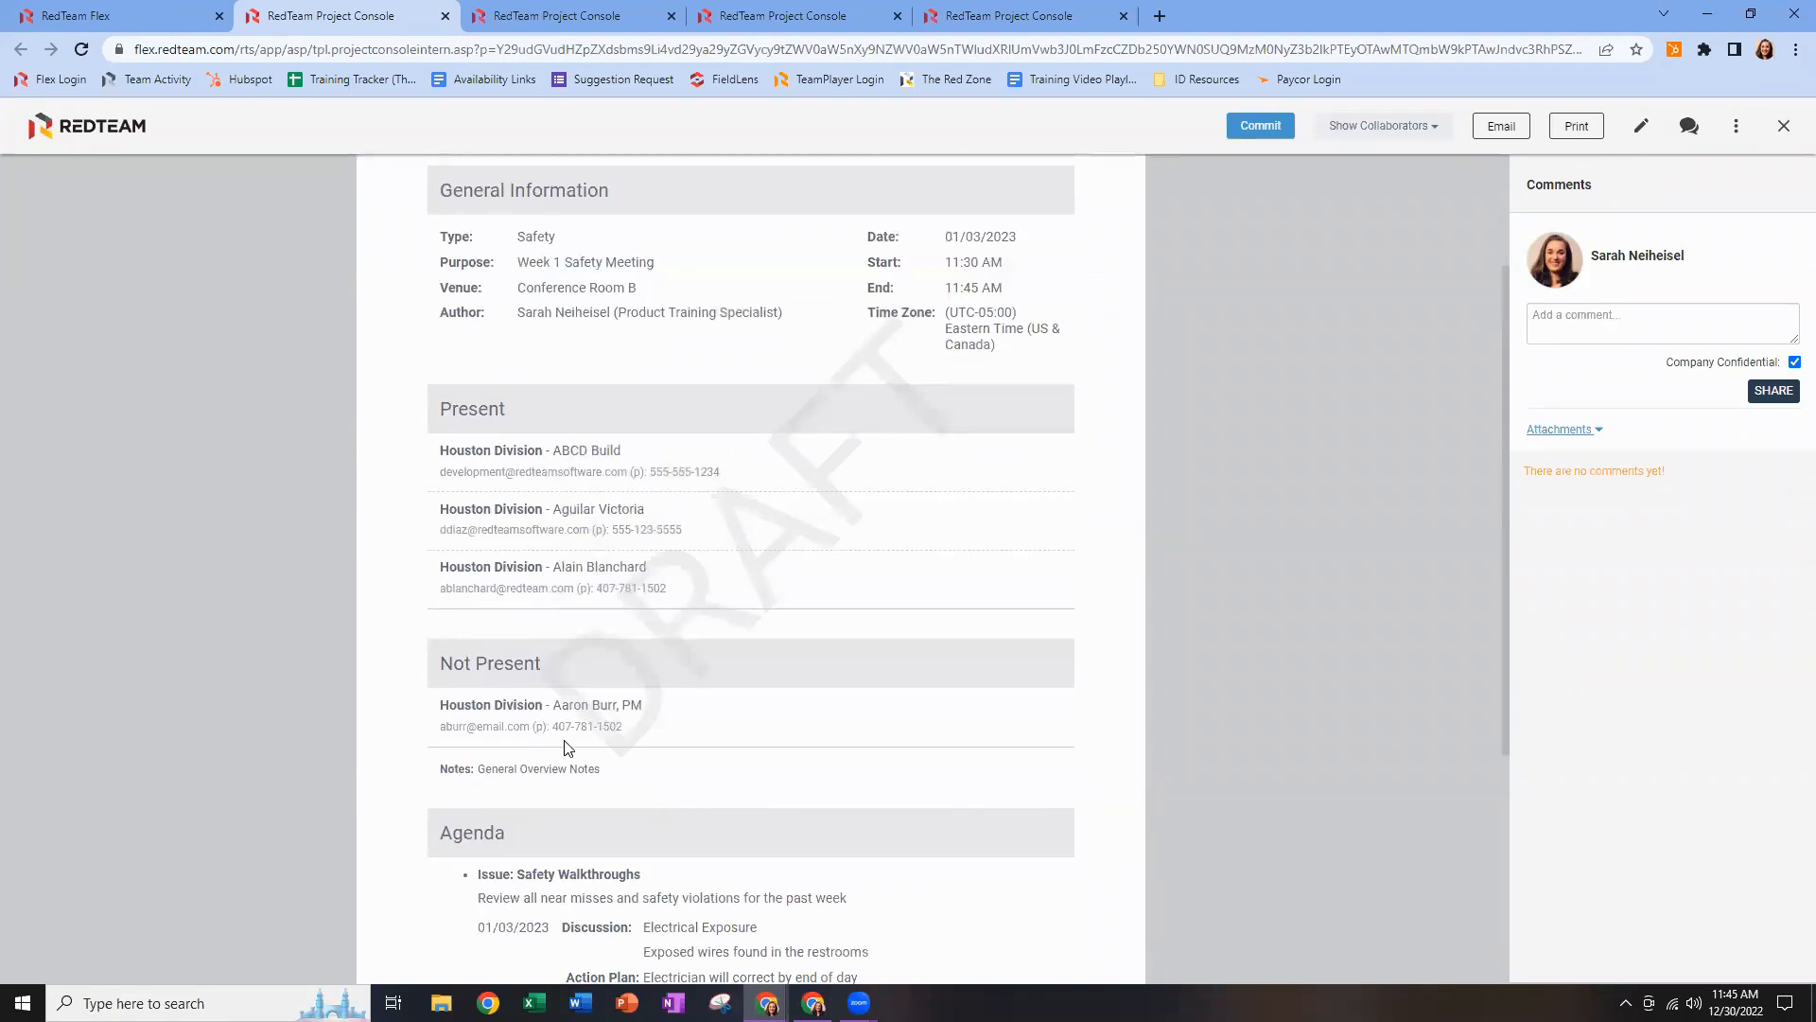
pyautogui.scroll(-1, 744, 693)
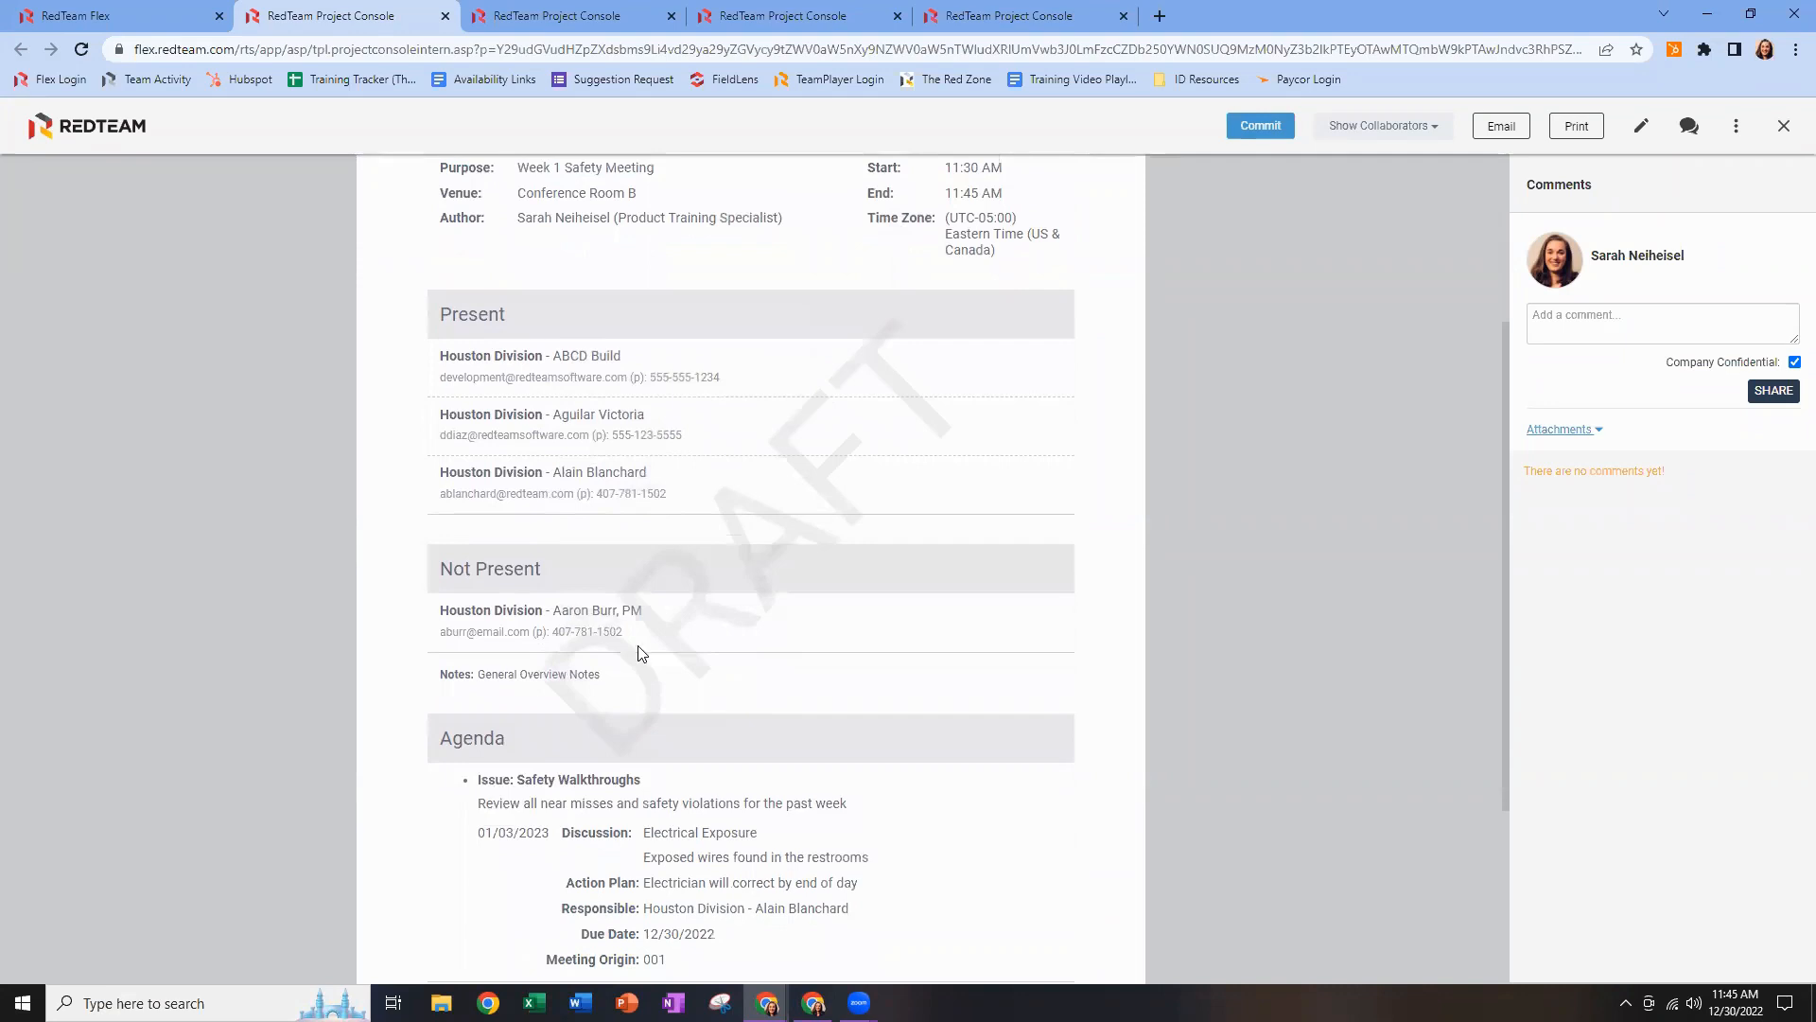
pyautogui.scroll(-2, 732, 681)
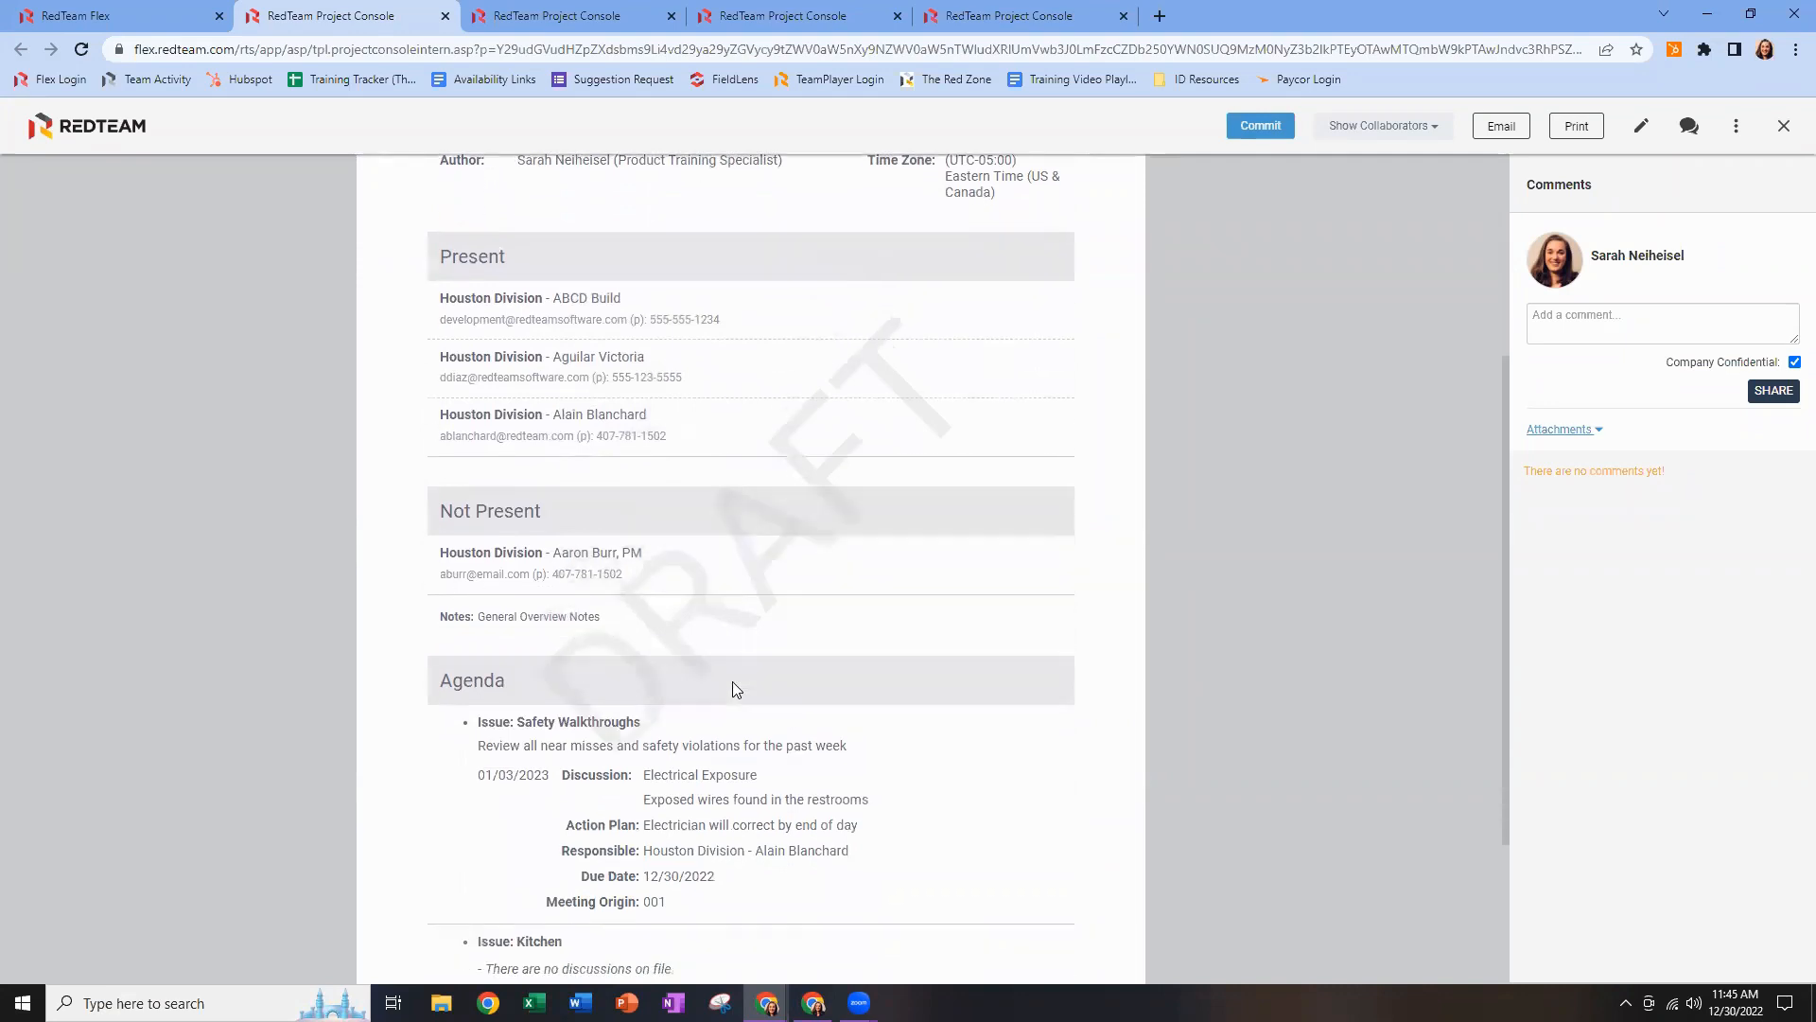
pyautogui.scroll(-1, 734, 672)
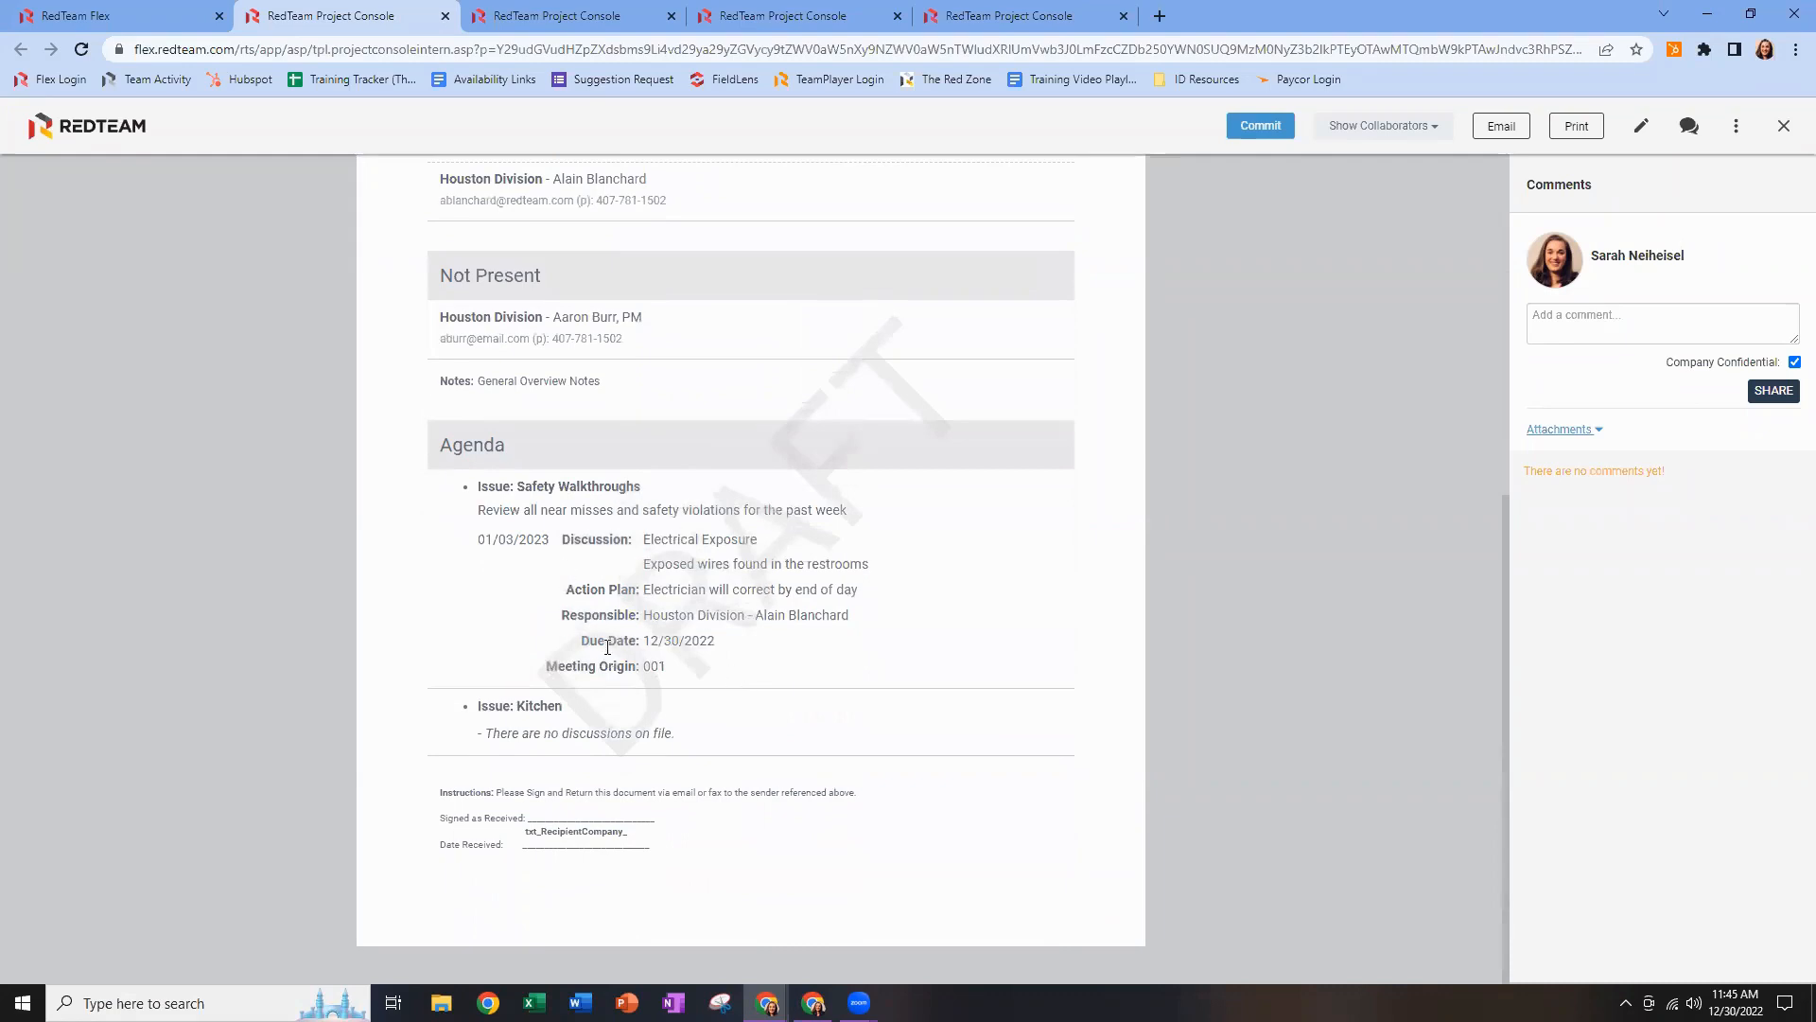
pyautogui.tripleClick(539, 538)
pyautogui.click(975, 612)
pyautogui.scroll(1, 1031, 629)
pyautogui.scroll(6, 1031, 629)
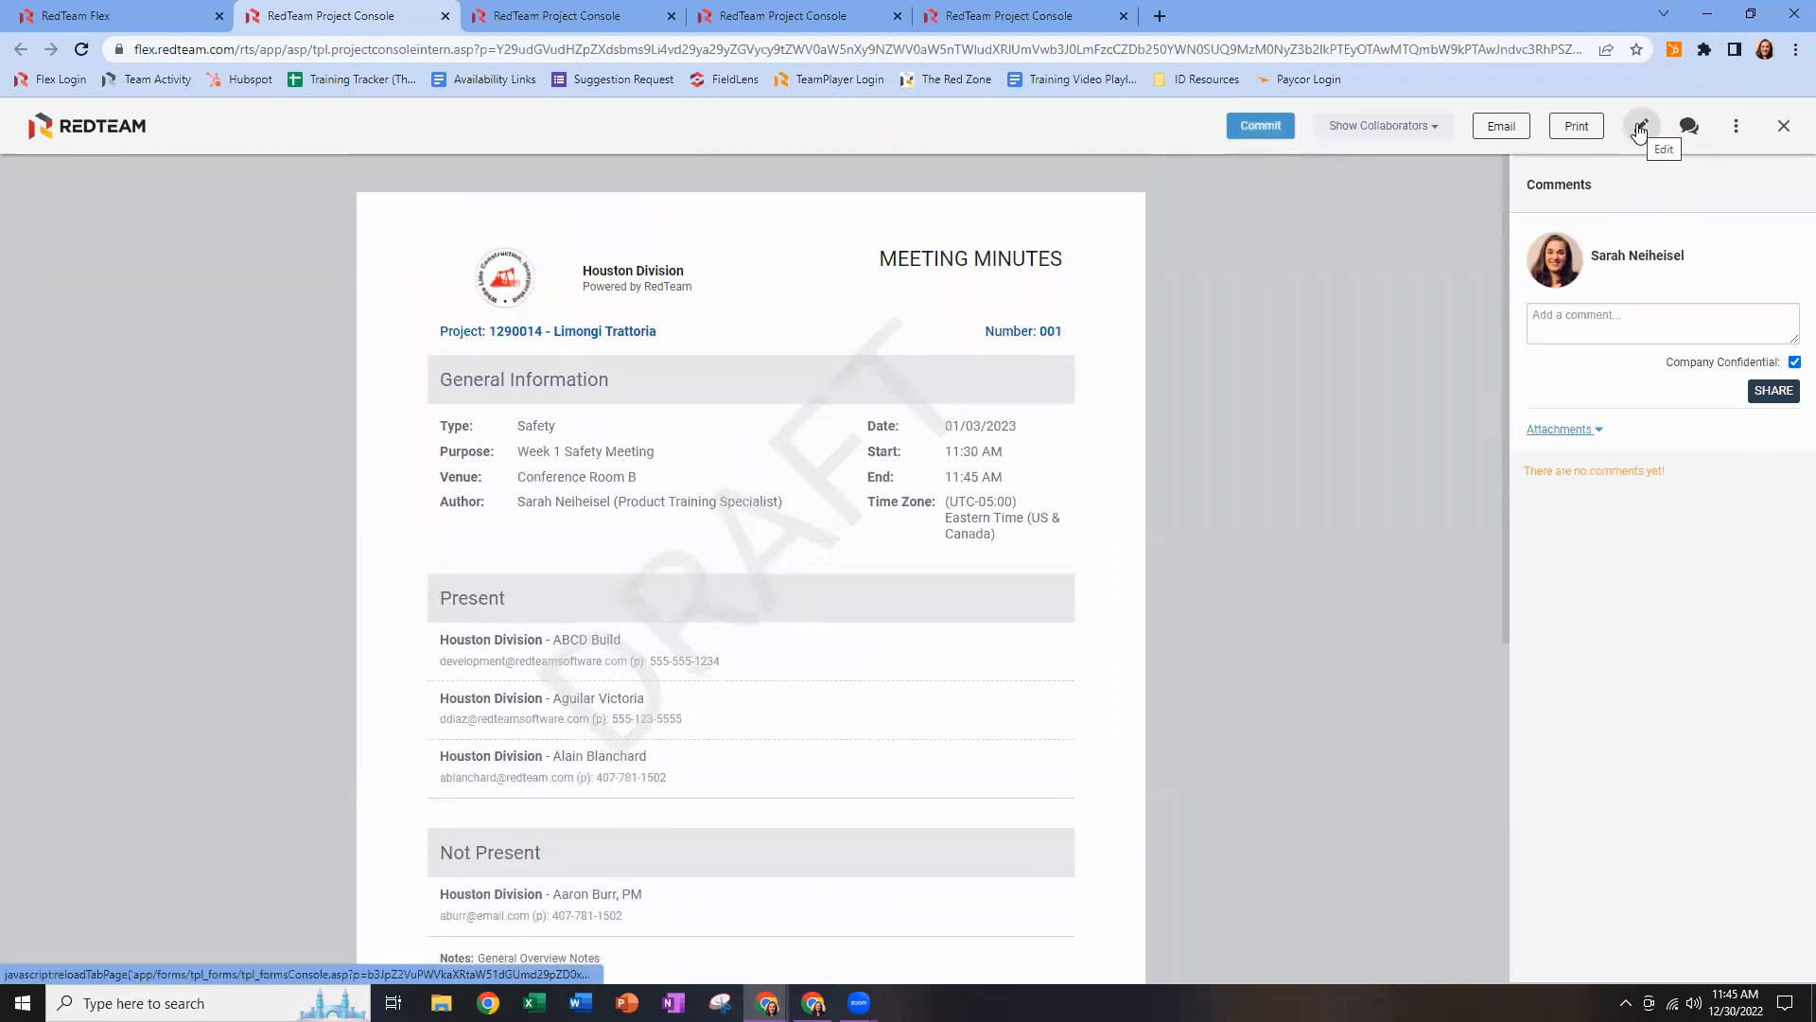
# Commit the Week 1 Safety Meeting minutes.
pyautogui.click(1261, 125)
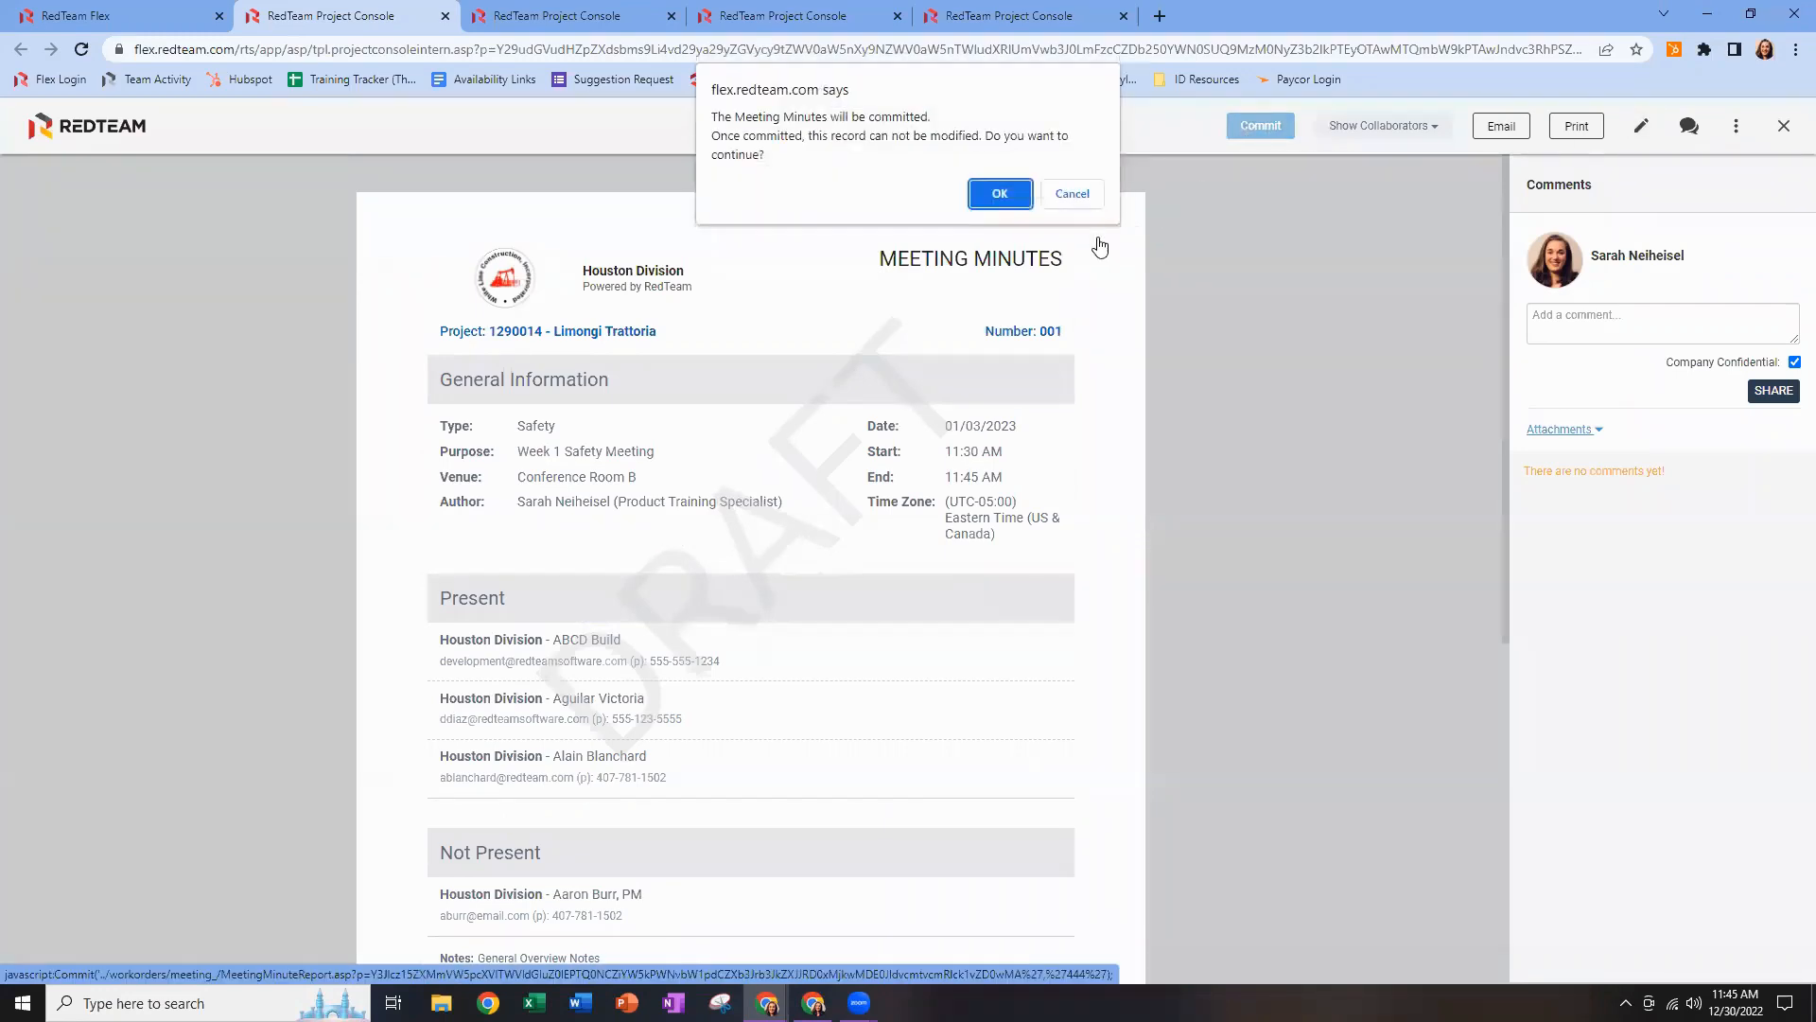
pyautogui.click(1012, 201)
pyautogui.click(1013, 198)
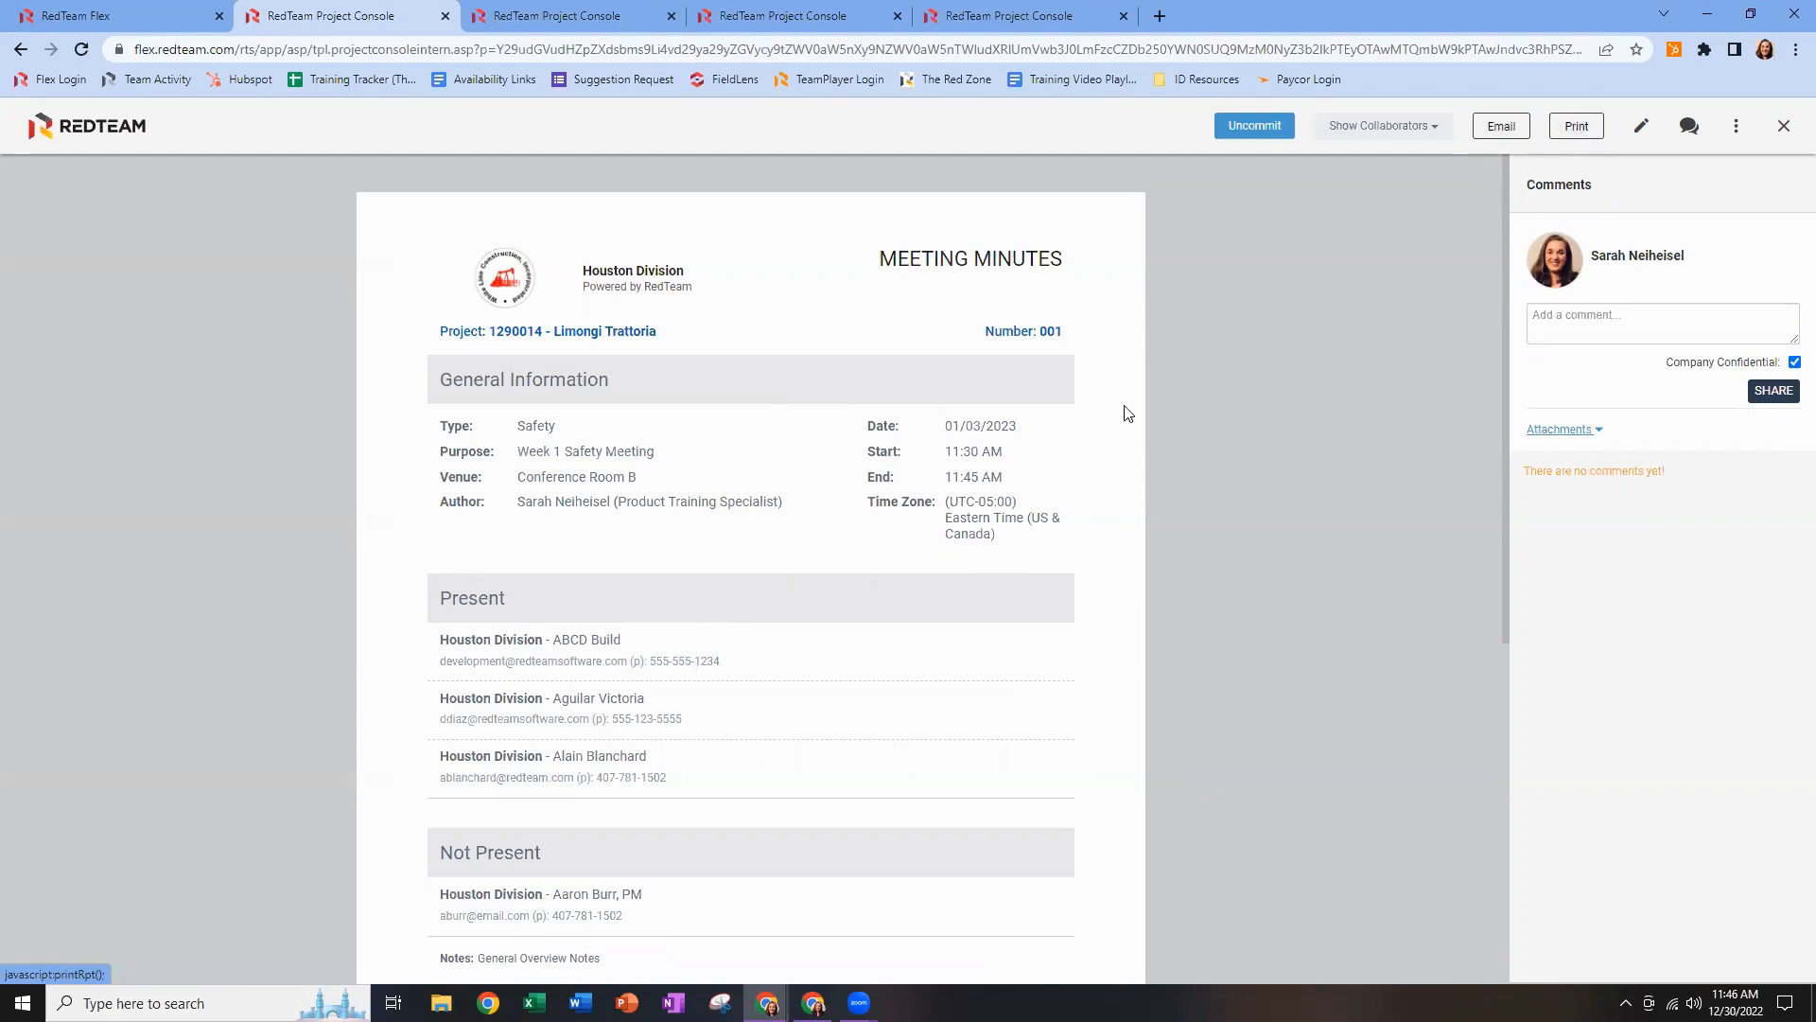
# In the project's issues list, expand all issues and close the Electrical Exposure discussion with the date 12/30/2022.
pyautogui.click(190, 24)
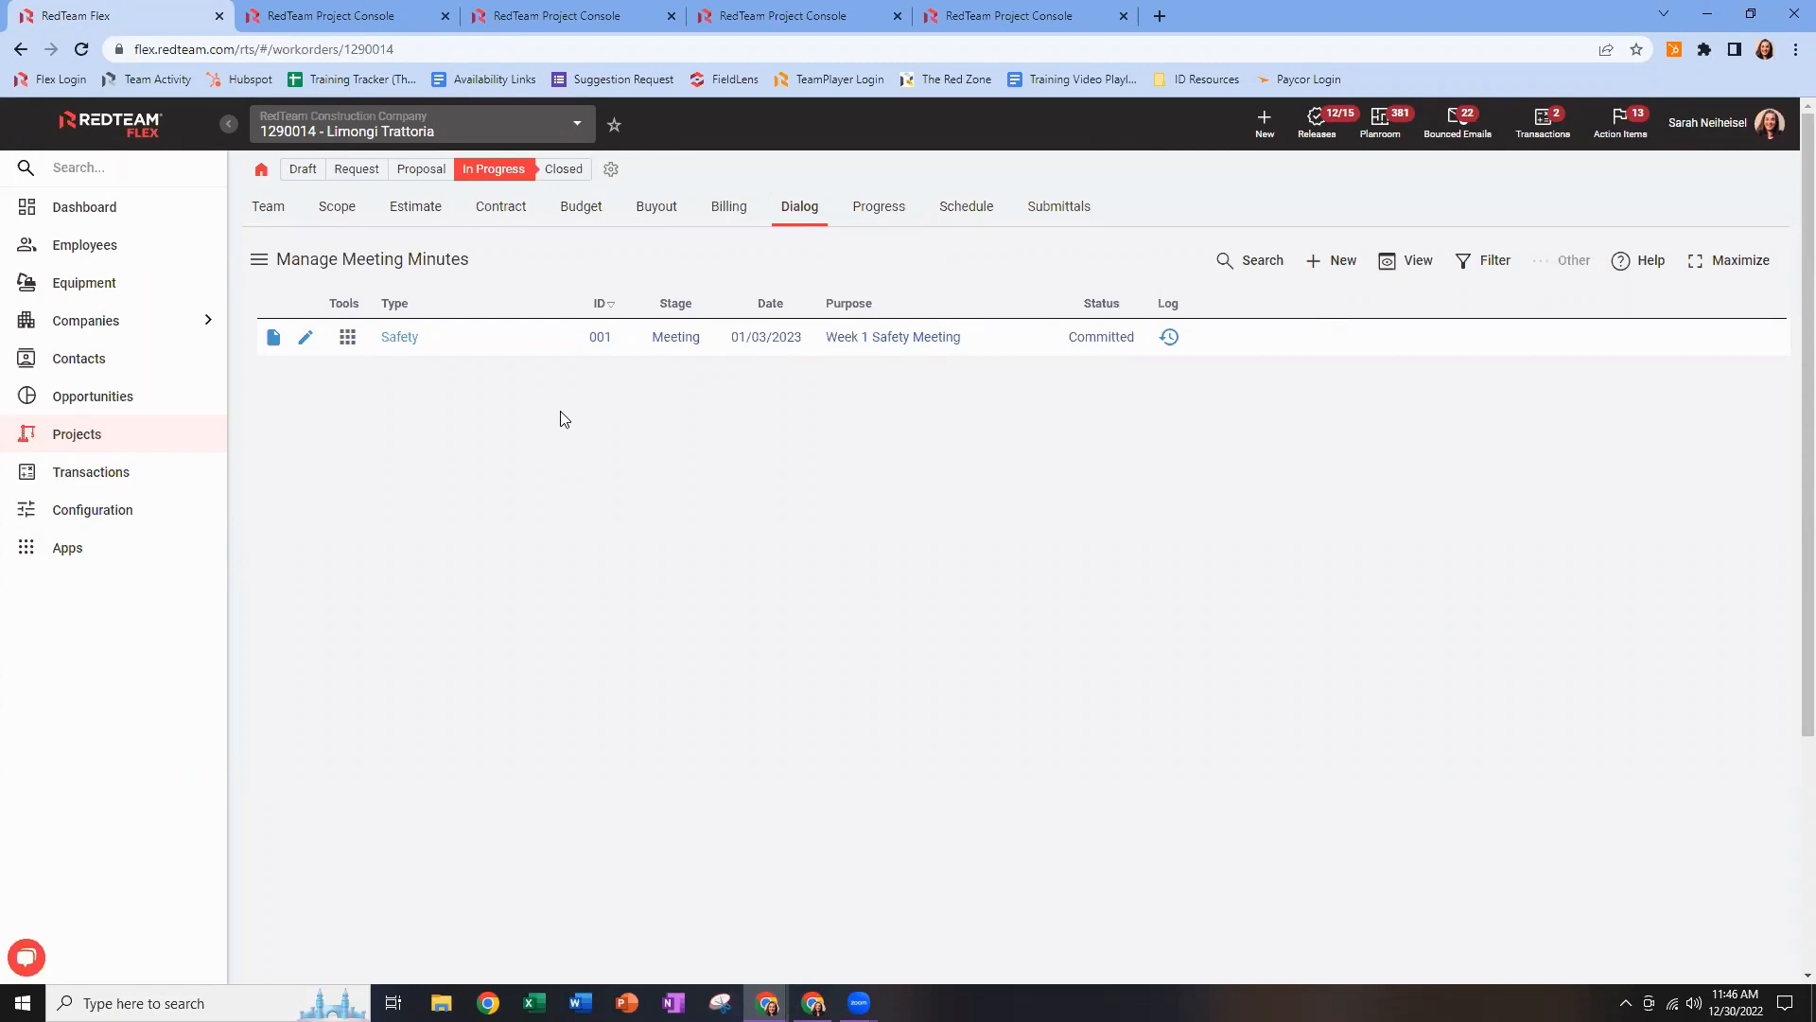
pyautogui.click(261, 264)
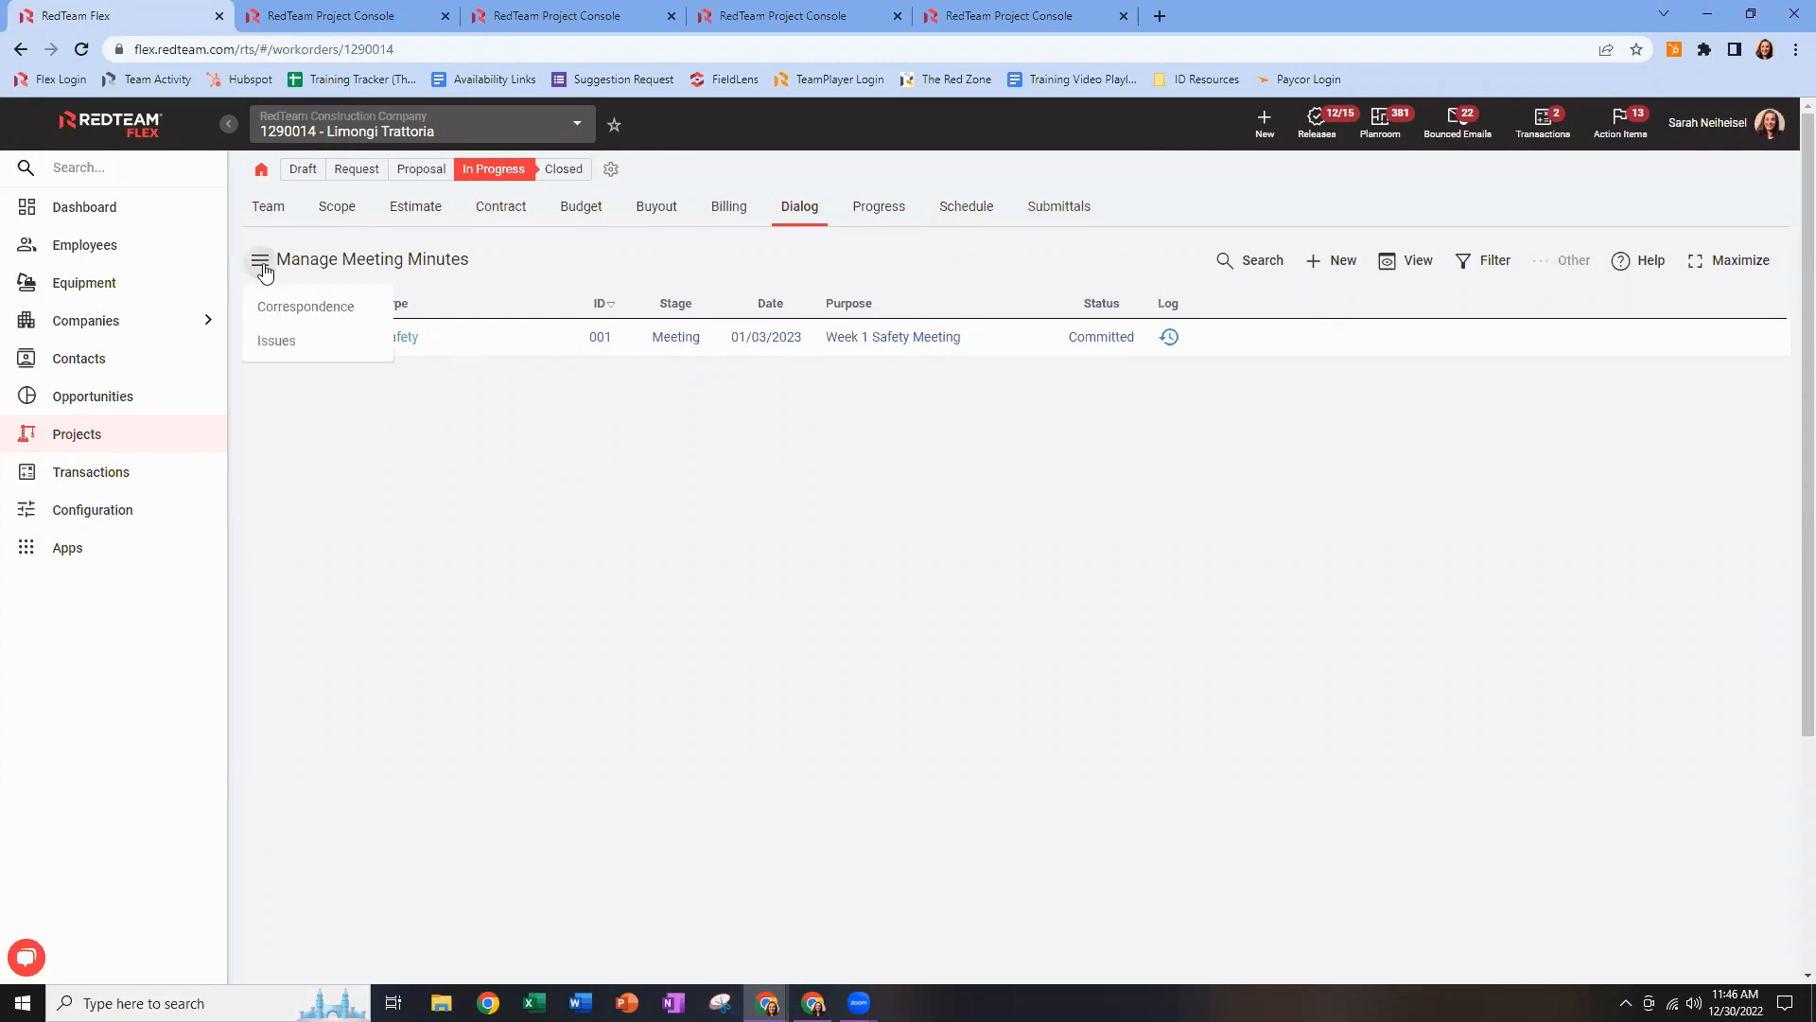
pyautogui.click(278, 346)
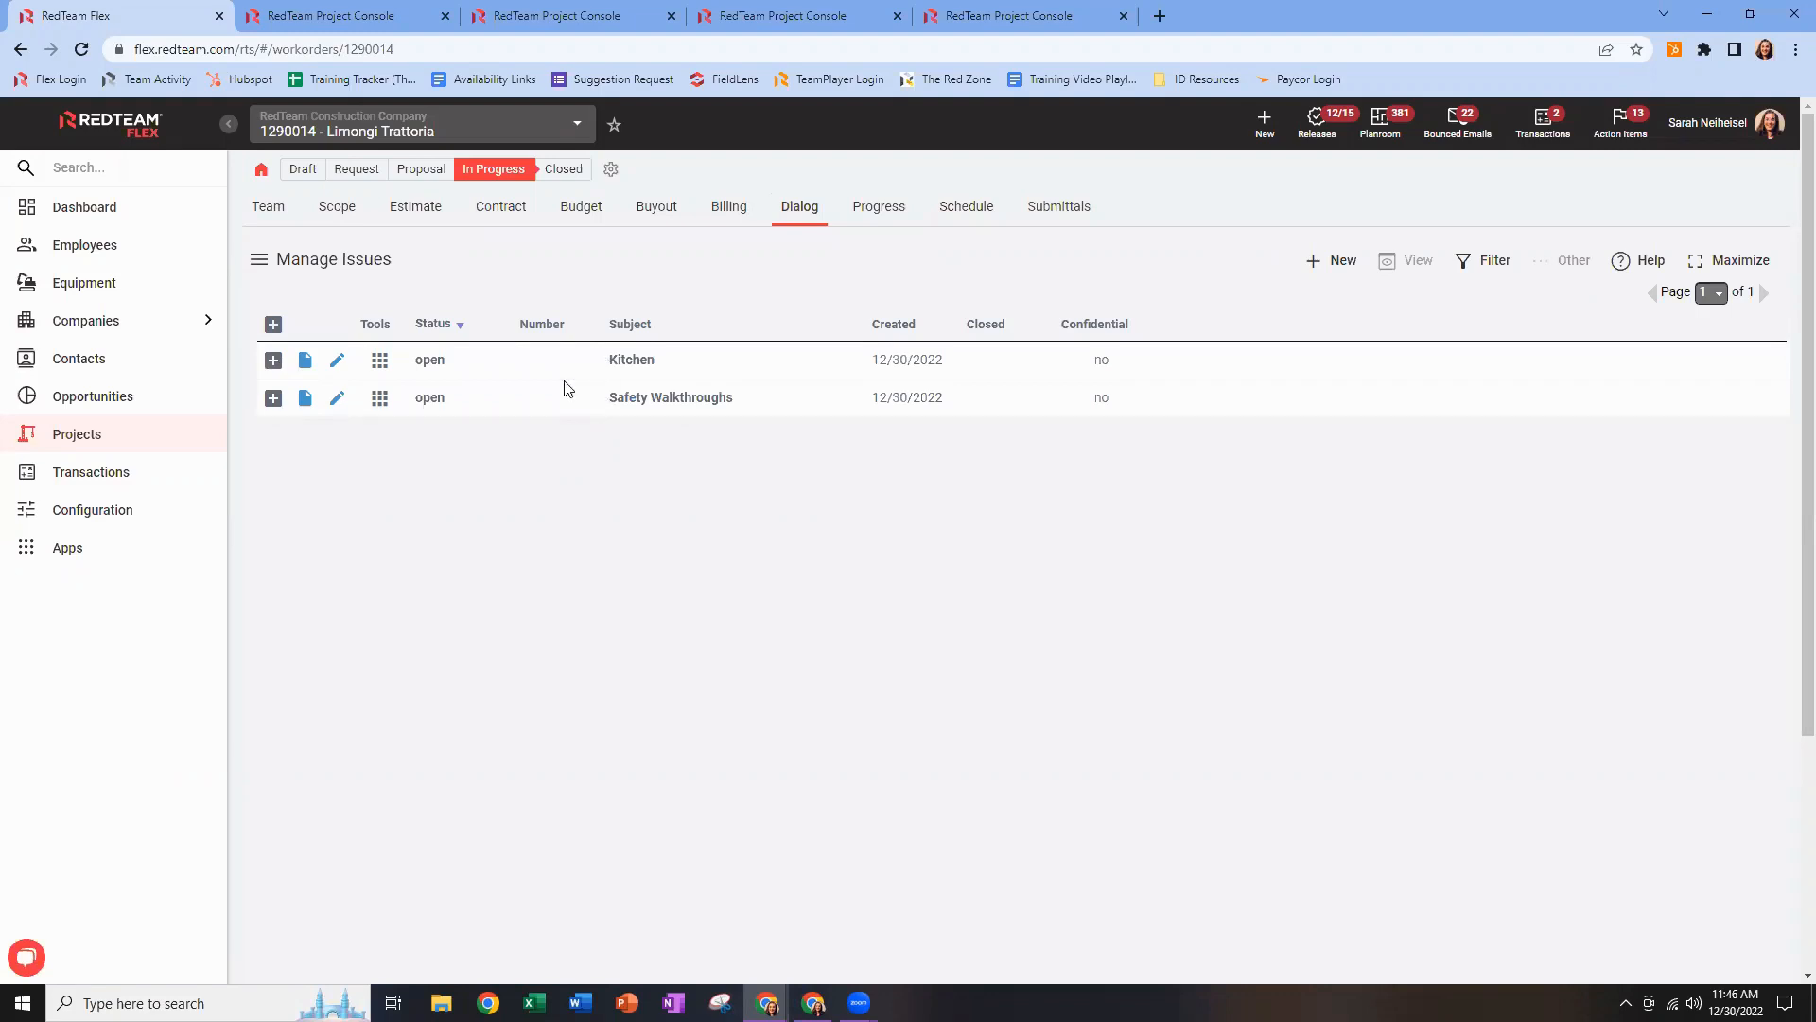
pyautogui.click(273, 325)
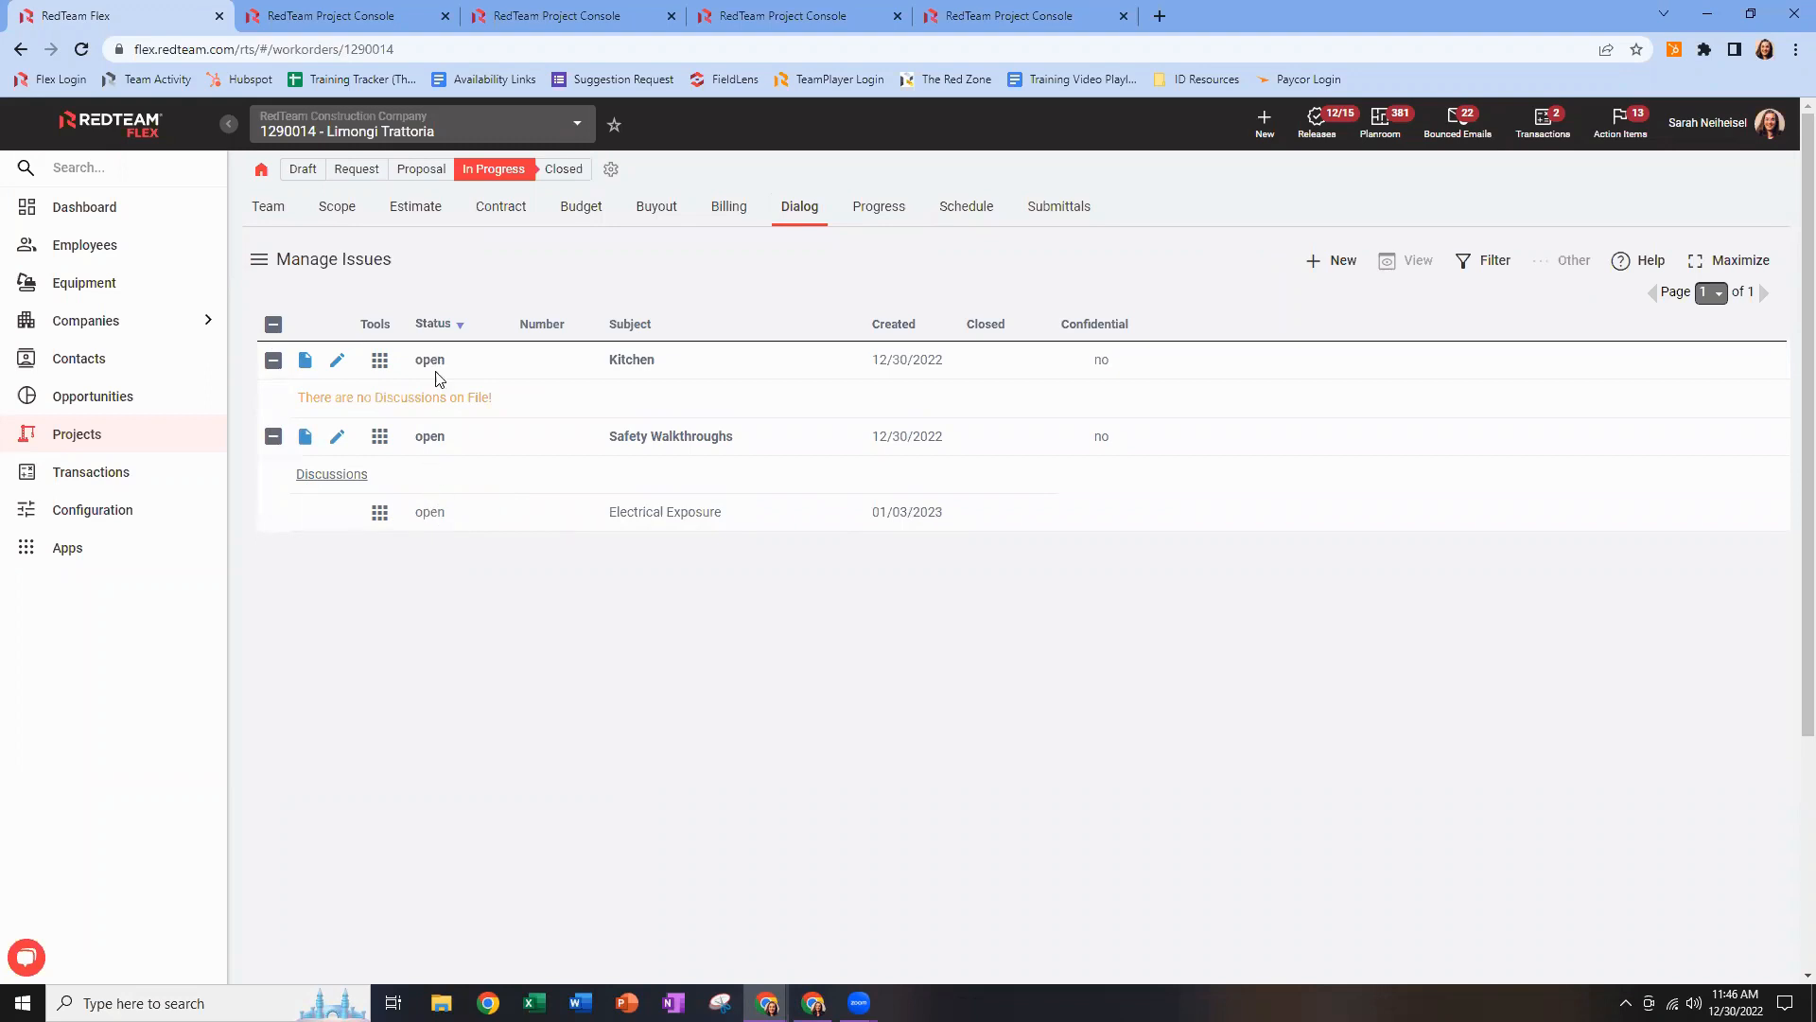
pyautogui.click(380, 519)
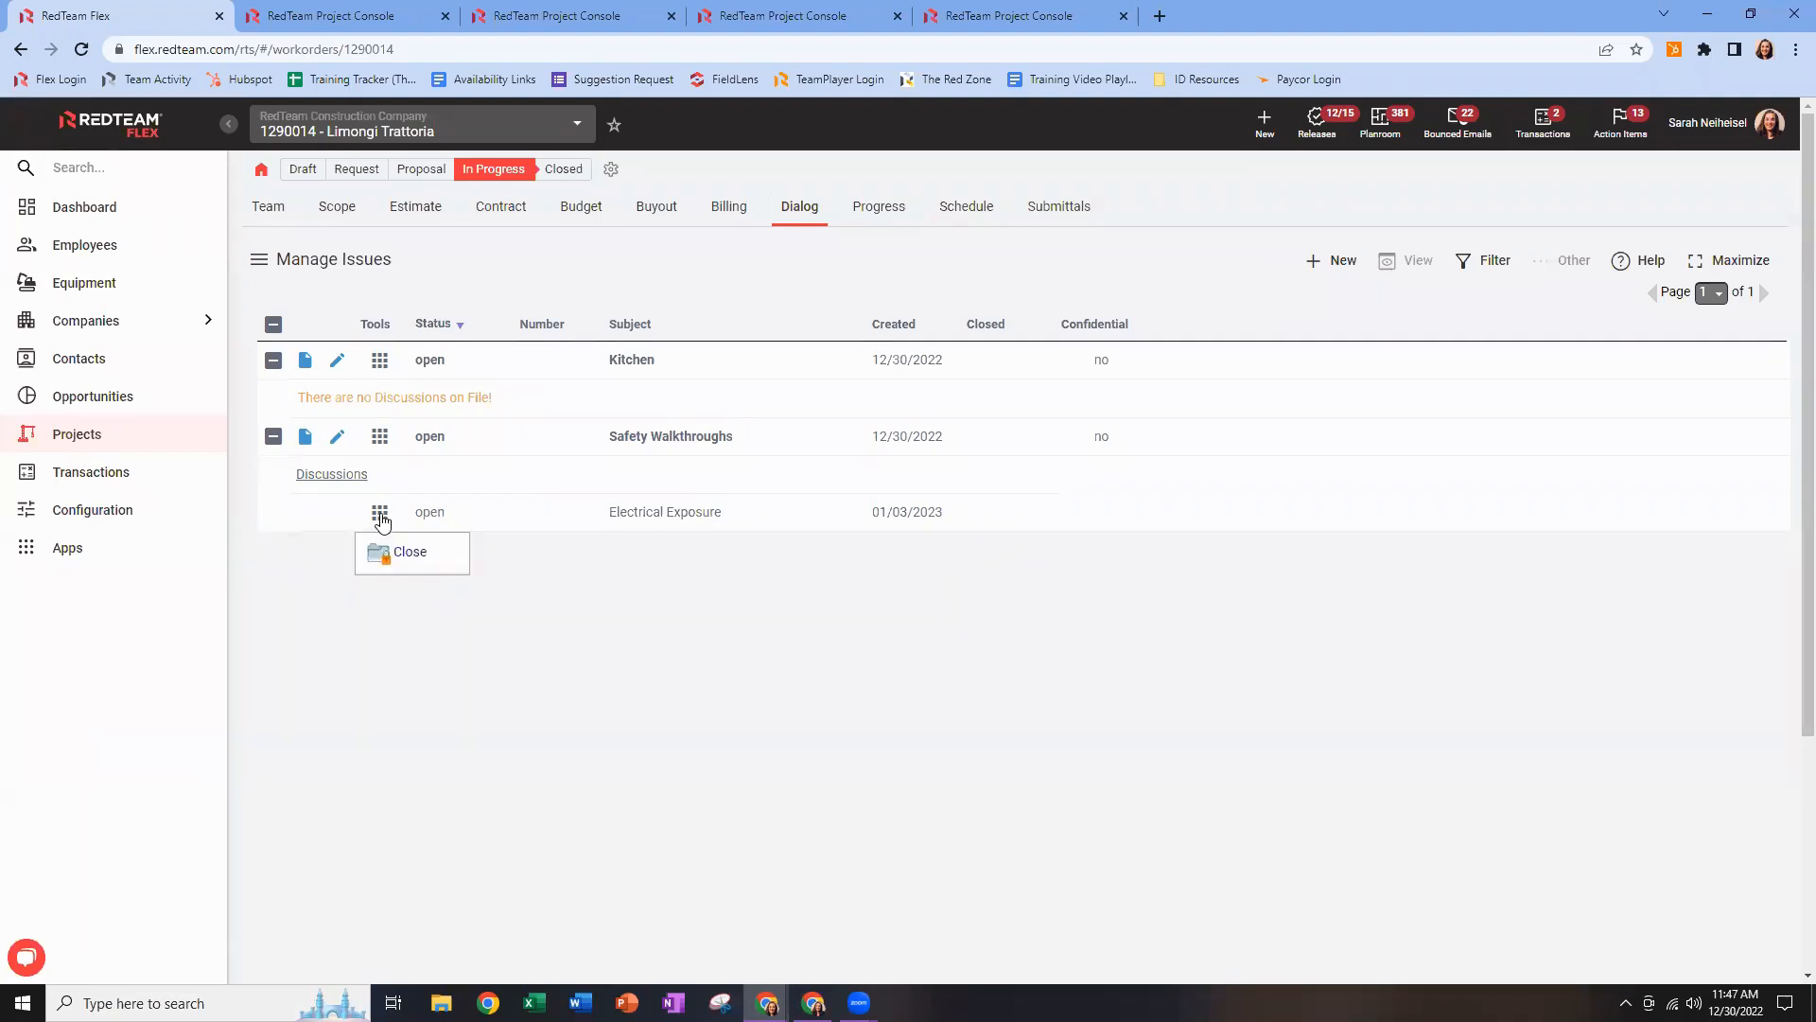
pyautogui.click(391, 557)
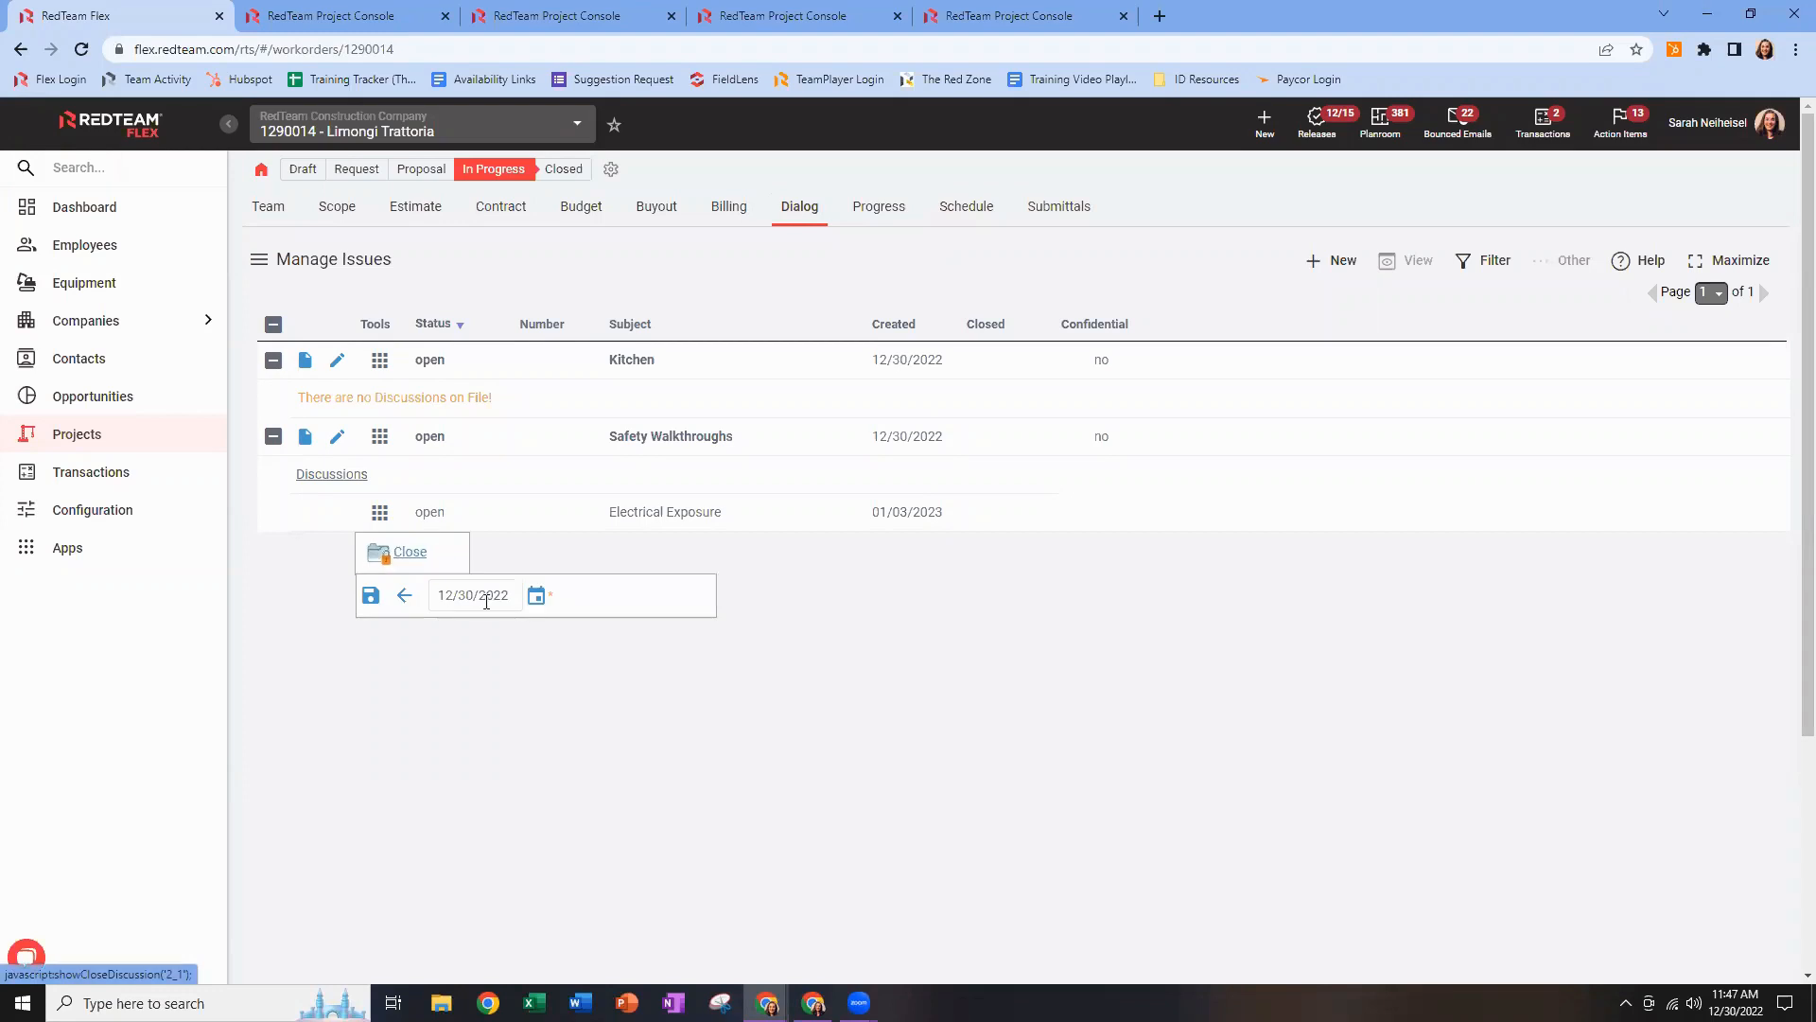
pyautogui.click(370, 596)
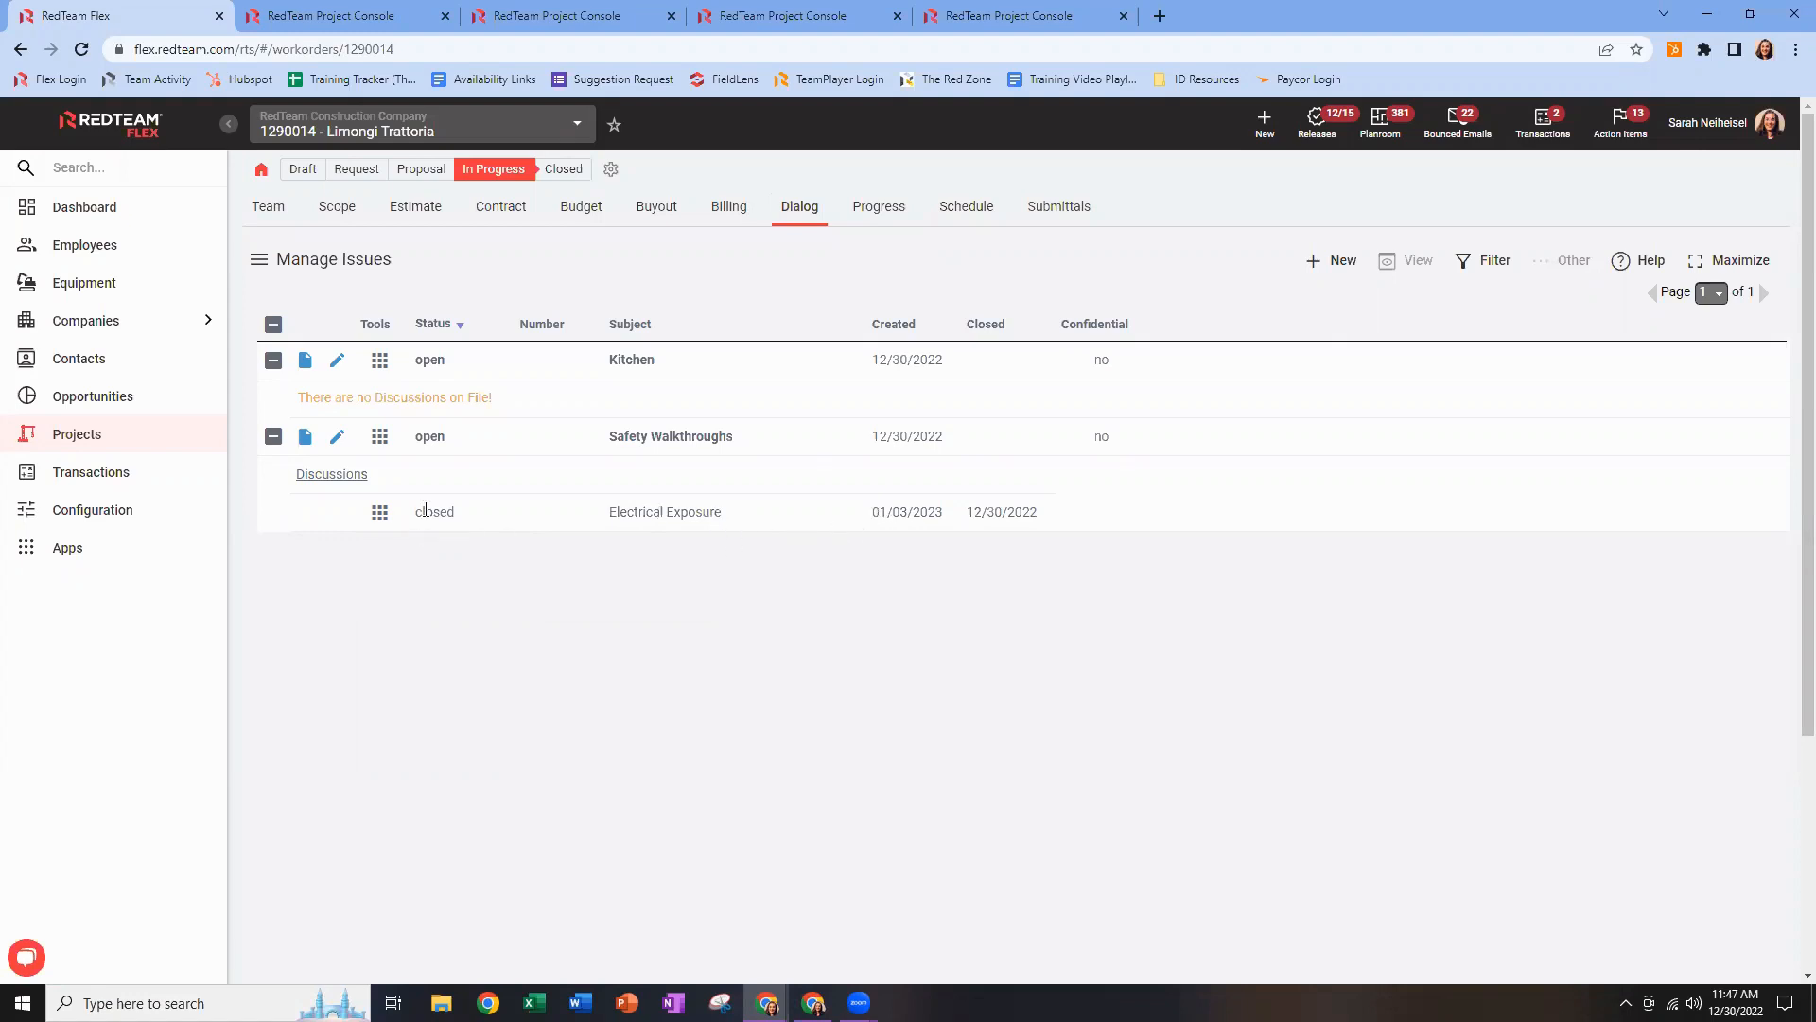
# View the issue reports for Safety Walkthroughs and Kitchen, checking their discussion details and related documents.
pyautogui.click(306, 438)
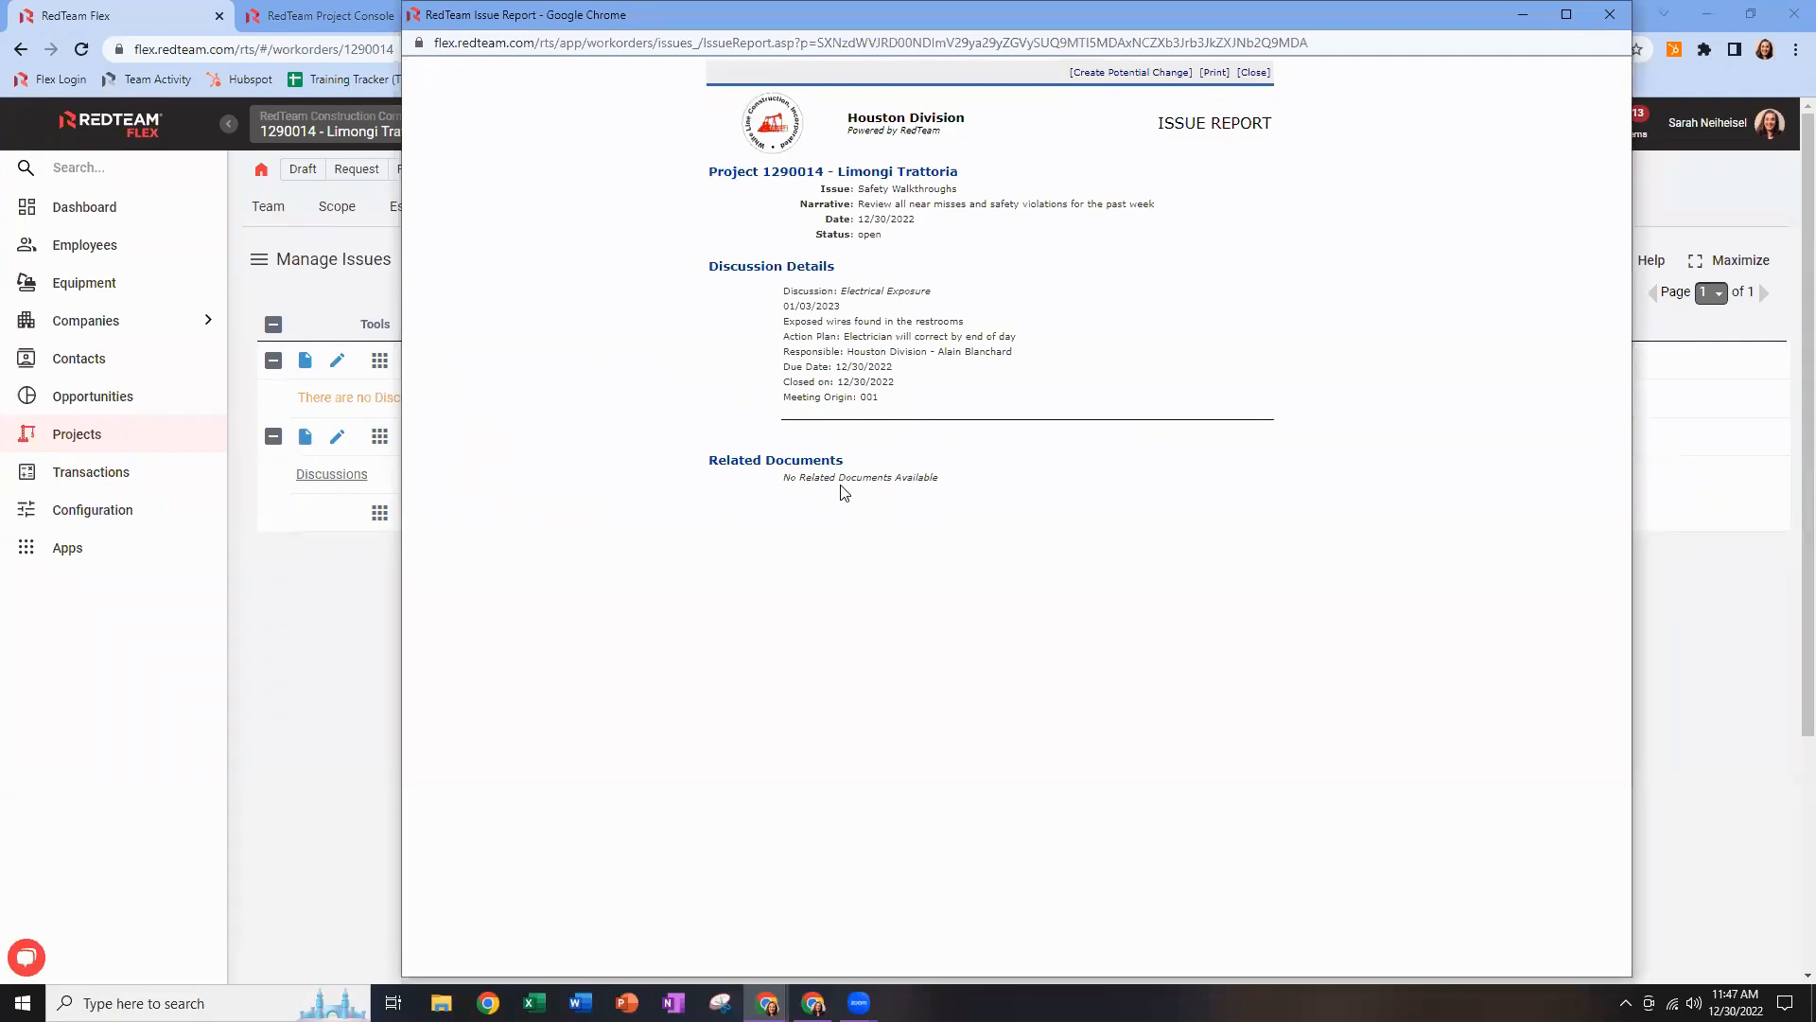
pyautogui.click(1609, 14)
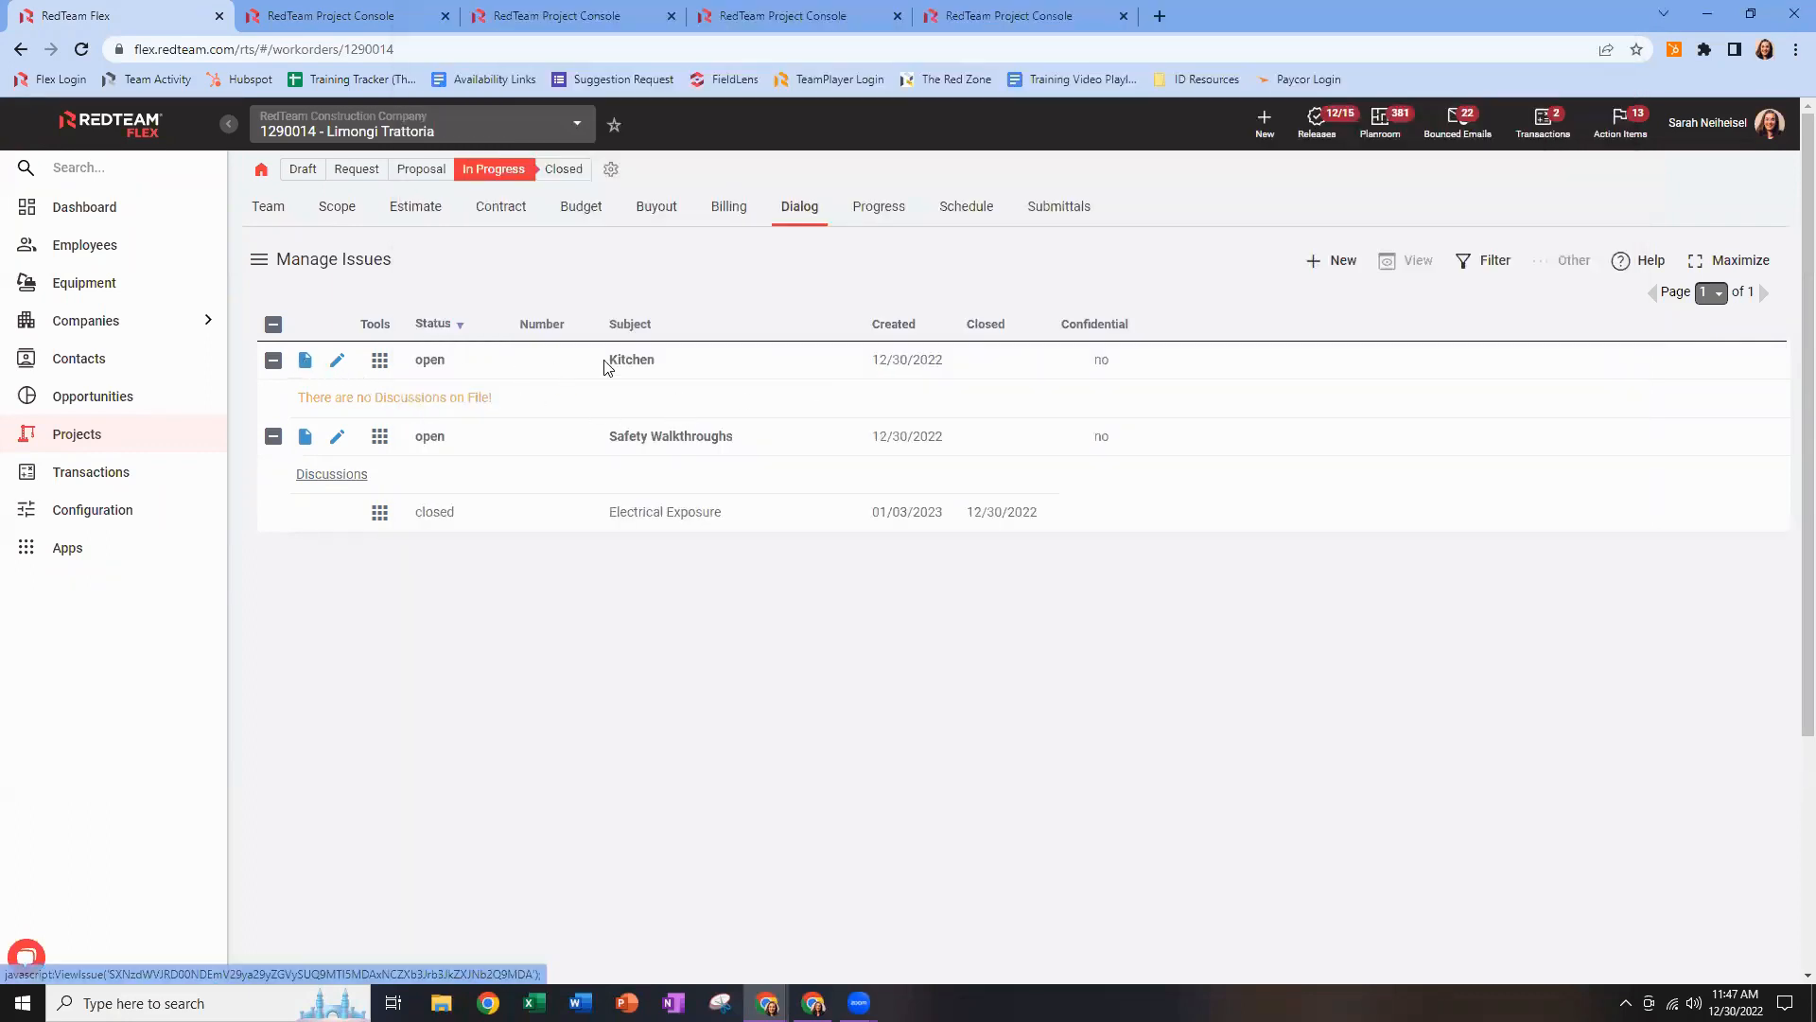
pyautogui.click(304, 361)
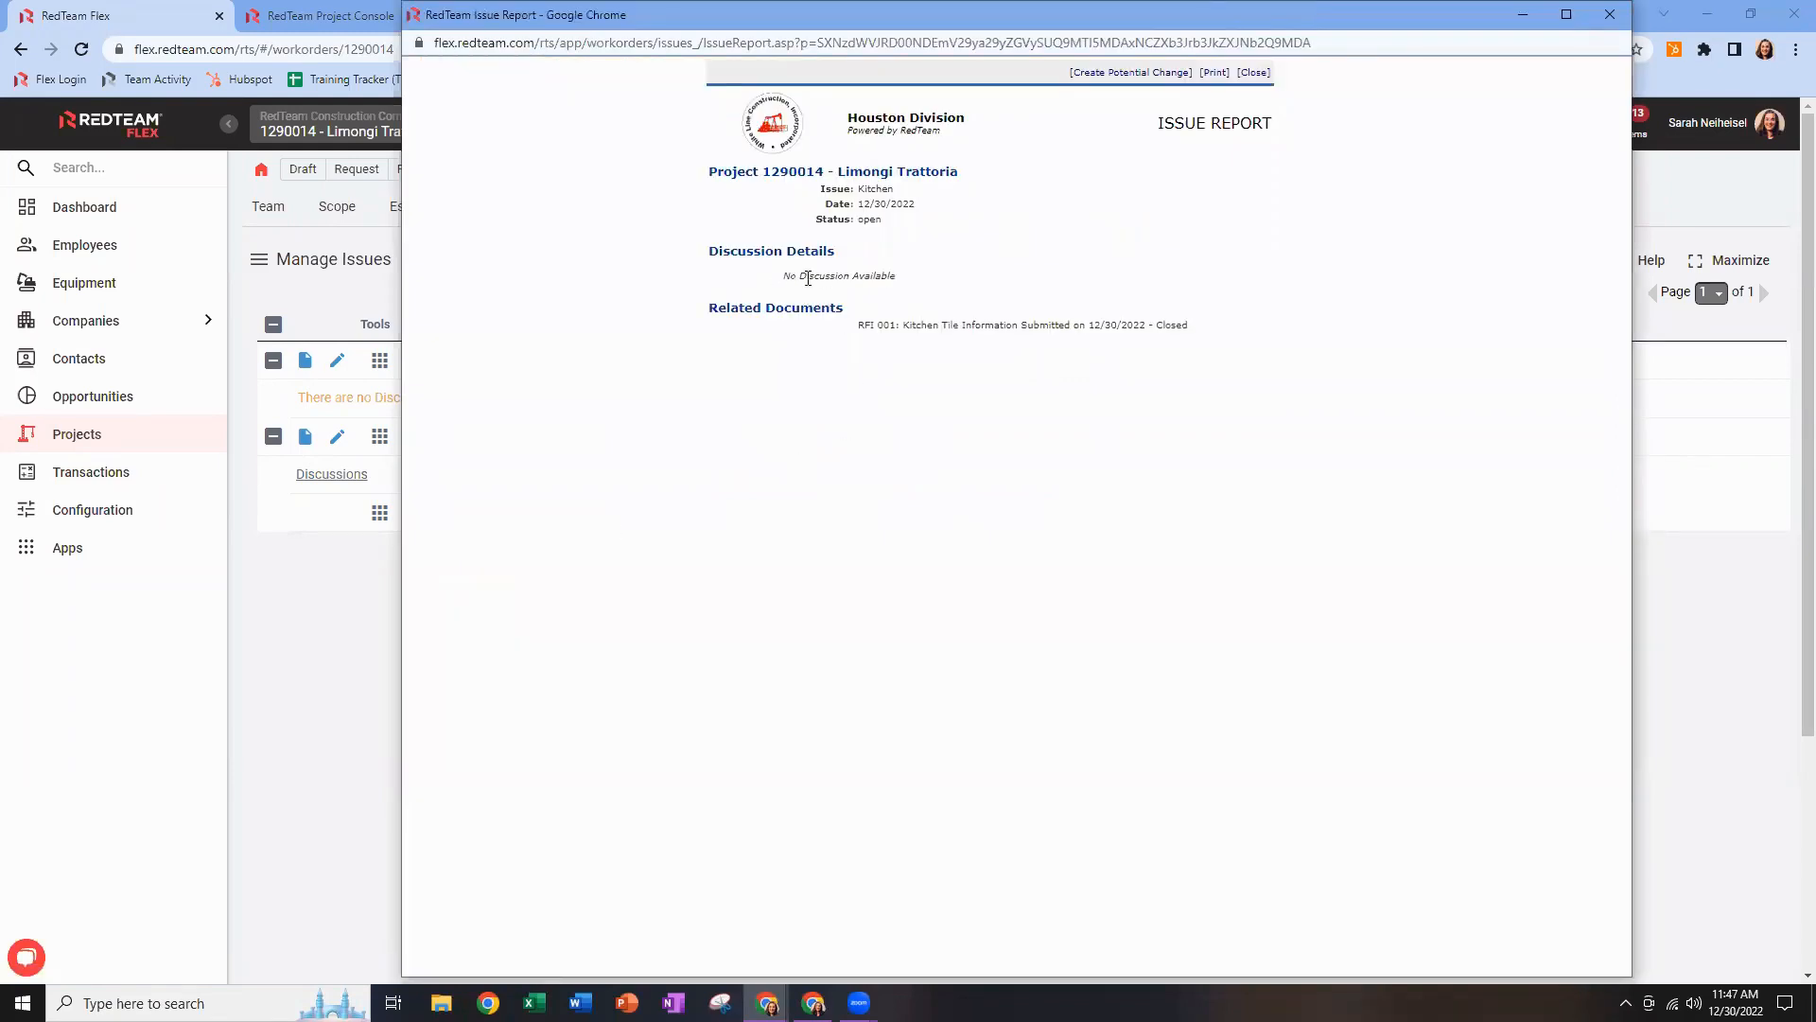
pyautogui.moveTo(856, 326); pyautogui.dragTo(1230, 338)
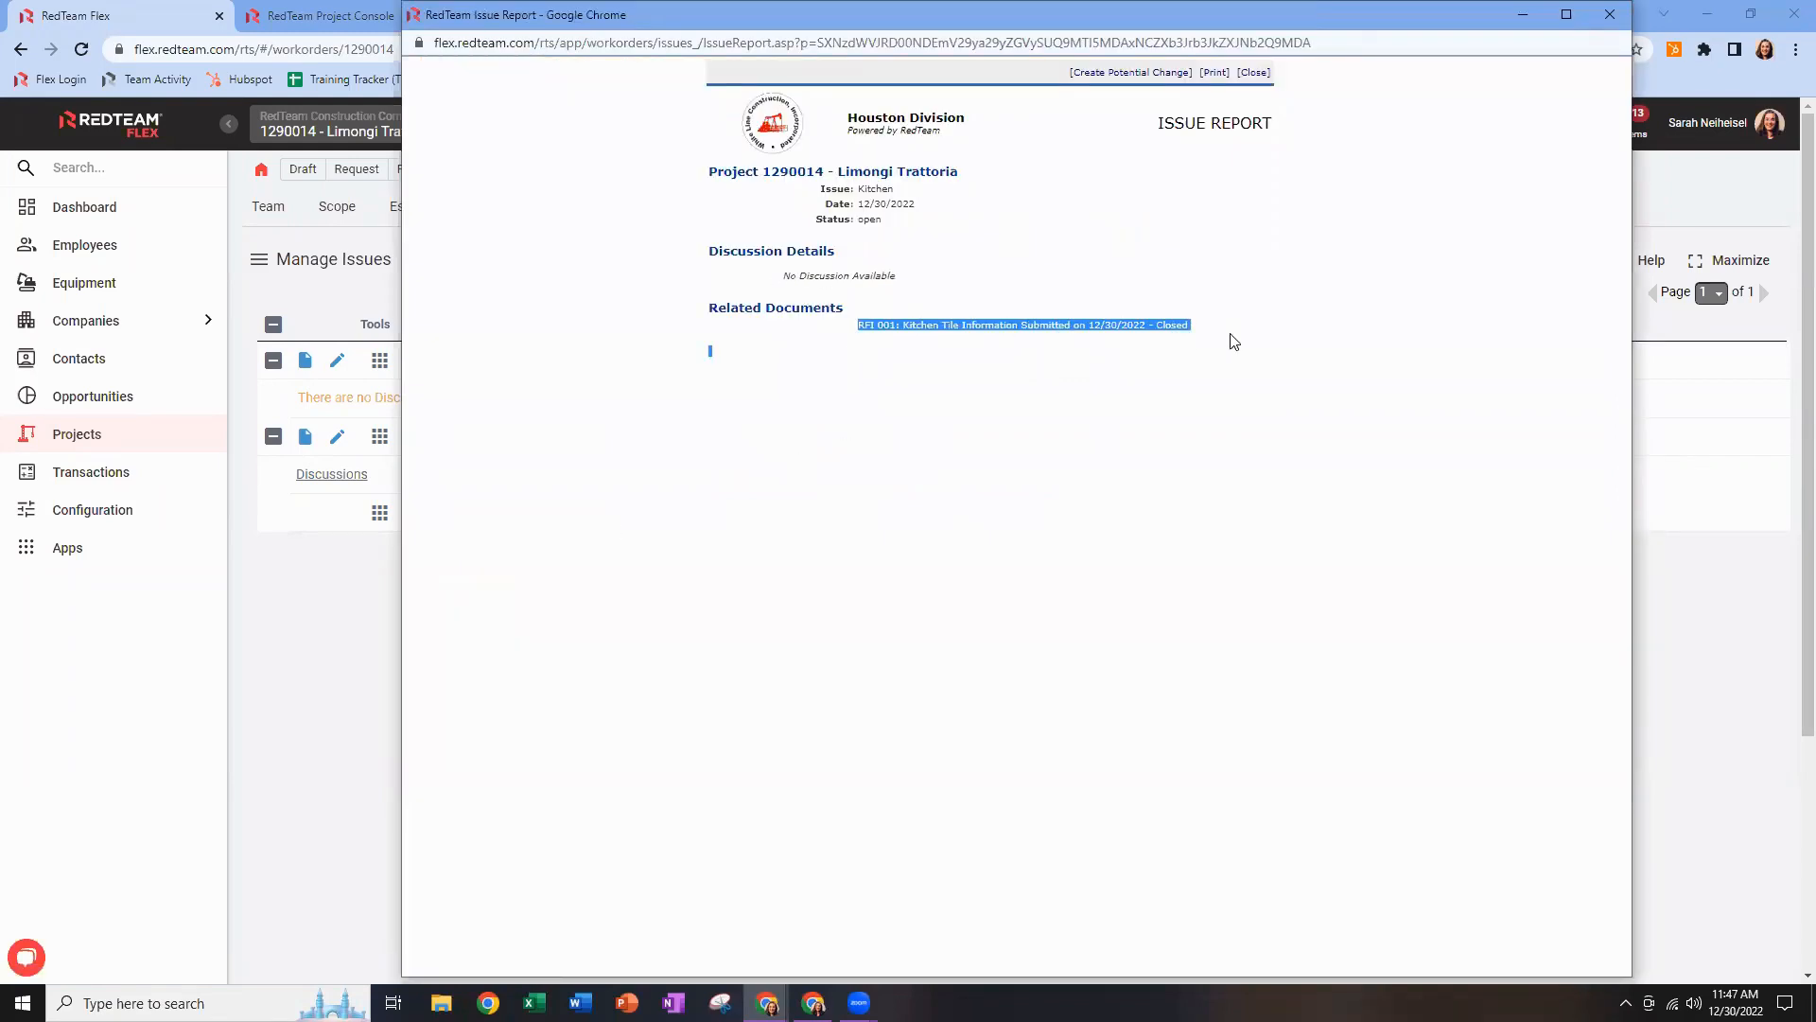
pyautogui.click(1207, 539)
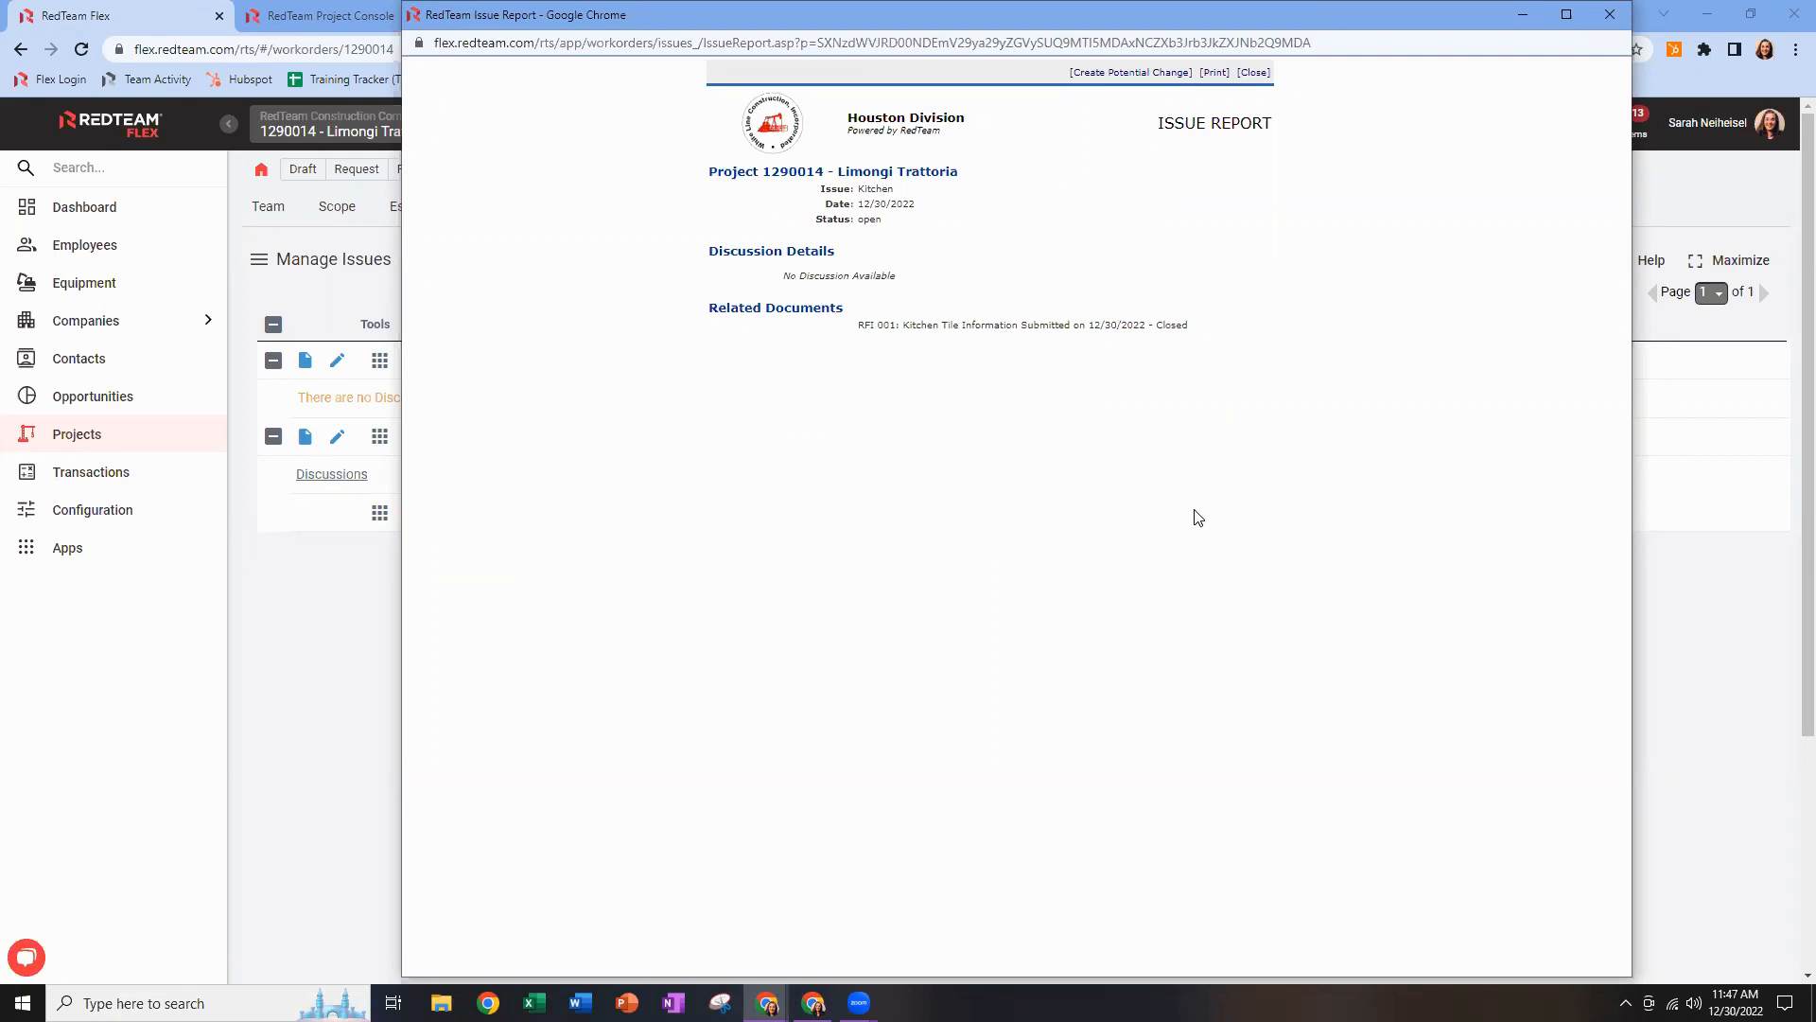
pyautogui.click(1609, 15)
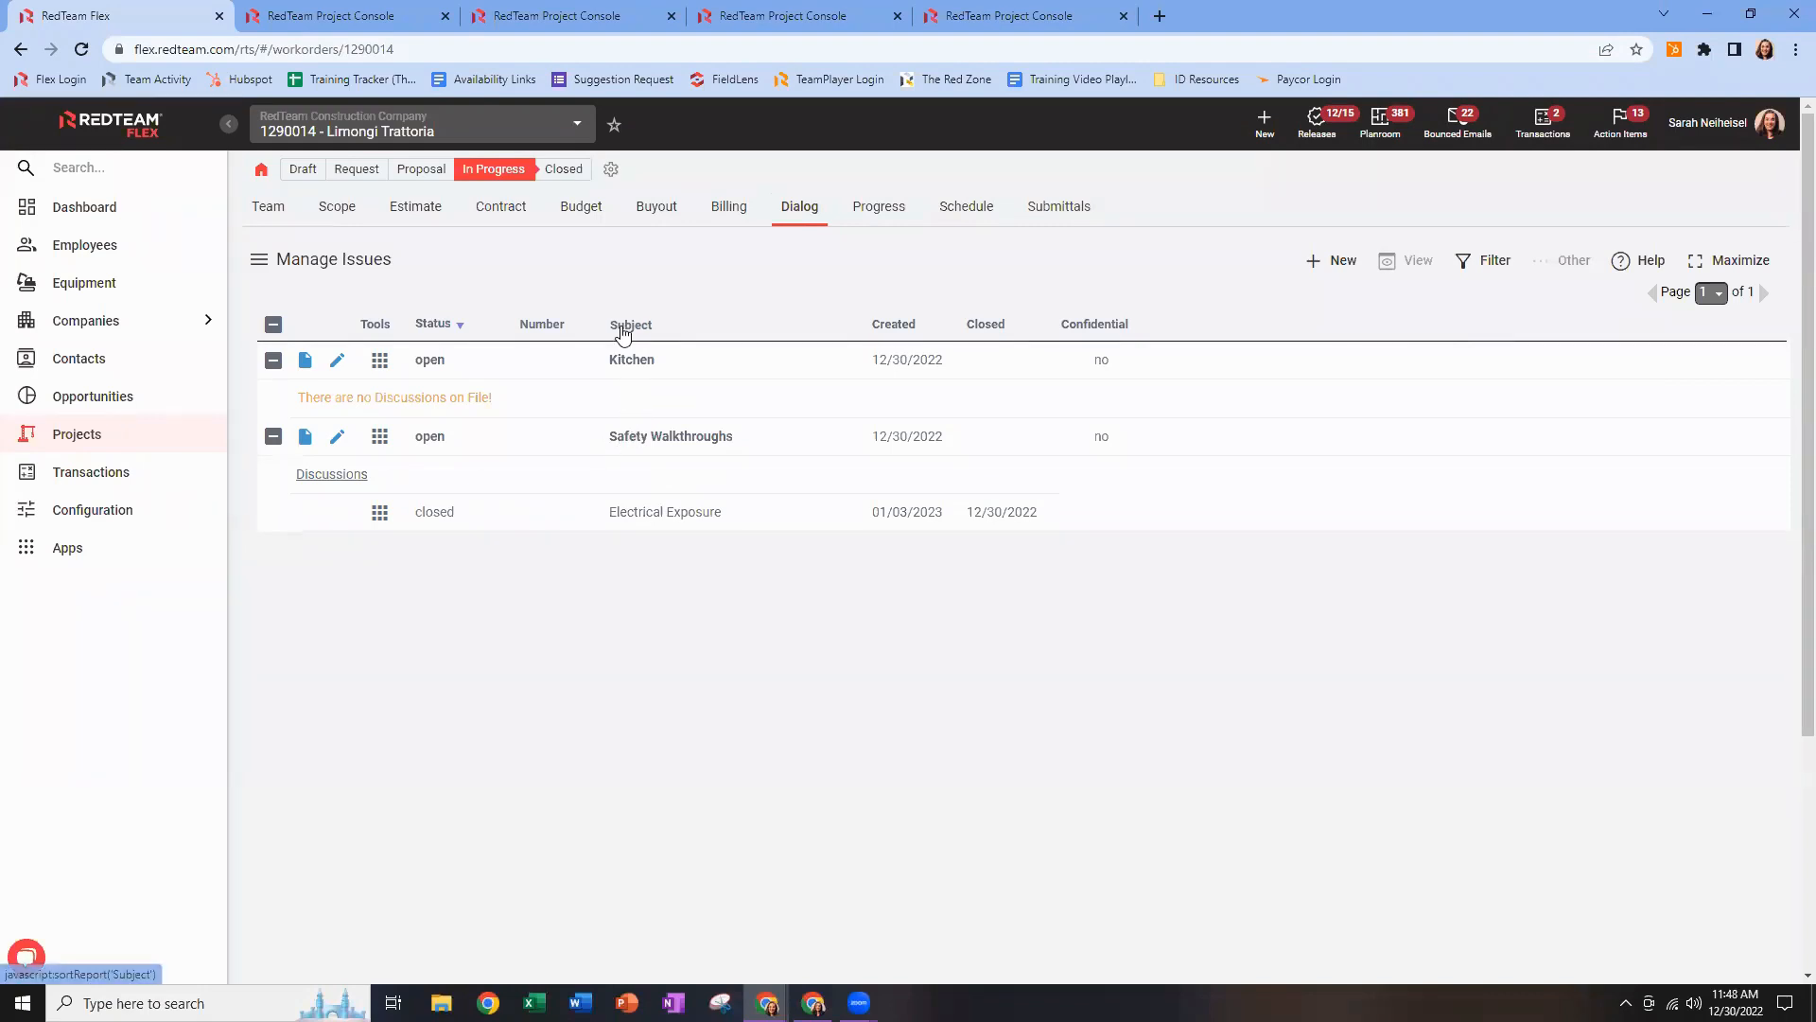
# Open the project's Submittals workflow and examine its stages from Just Created through Cancelled.
pyautogui.click(1088, 207)
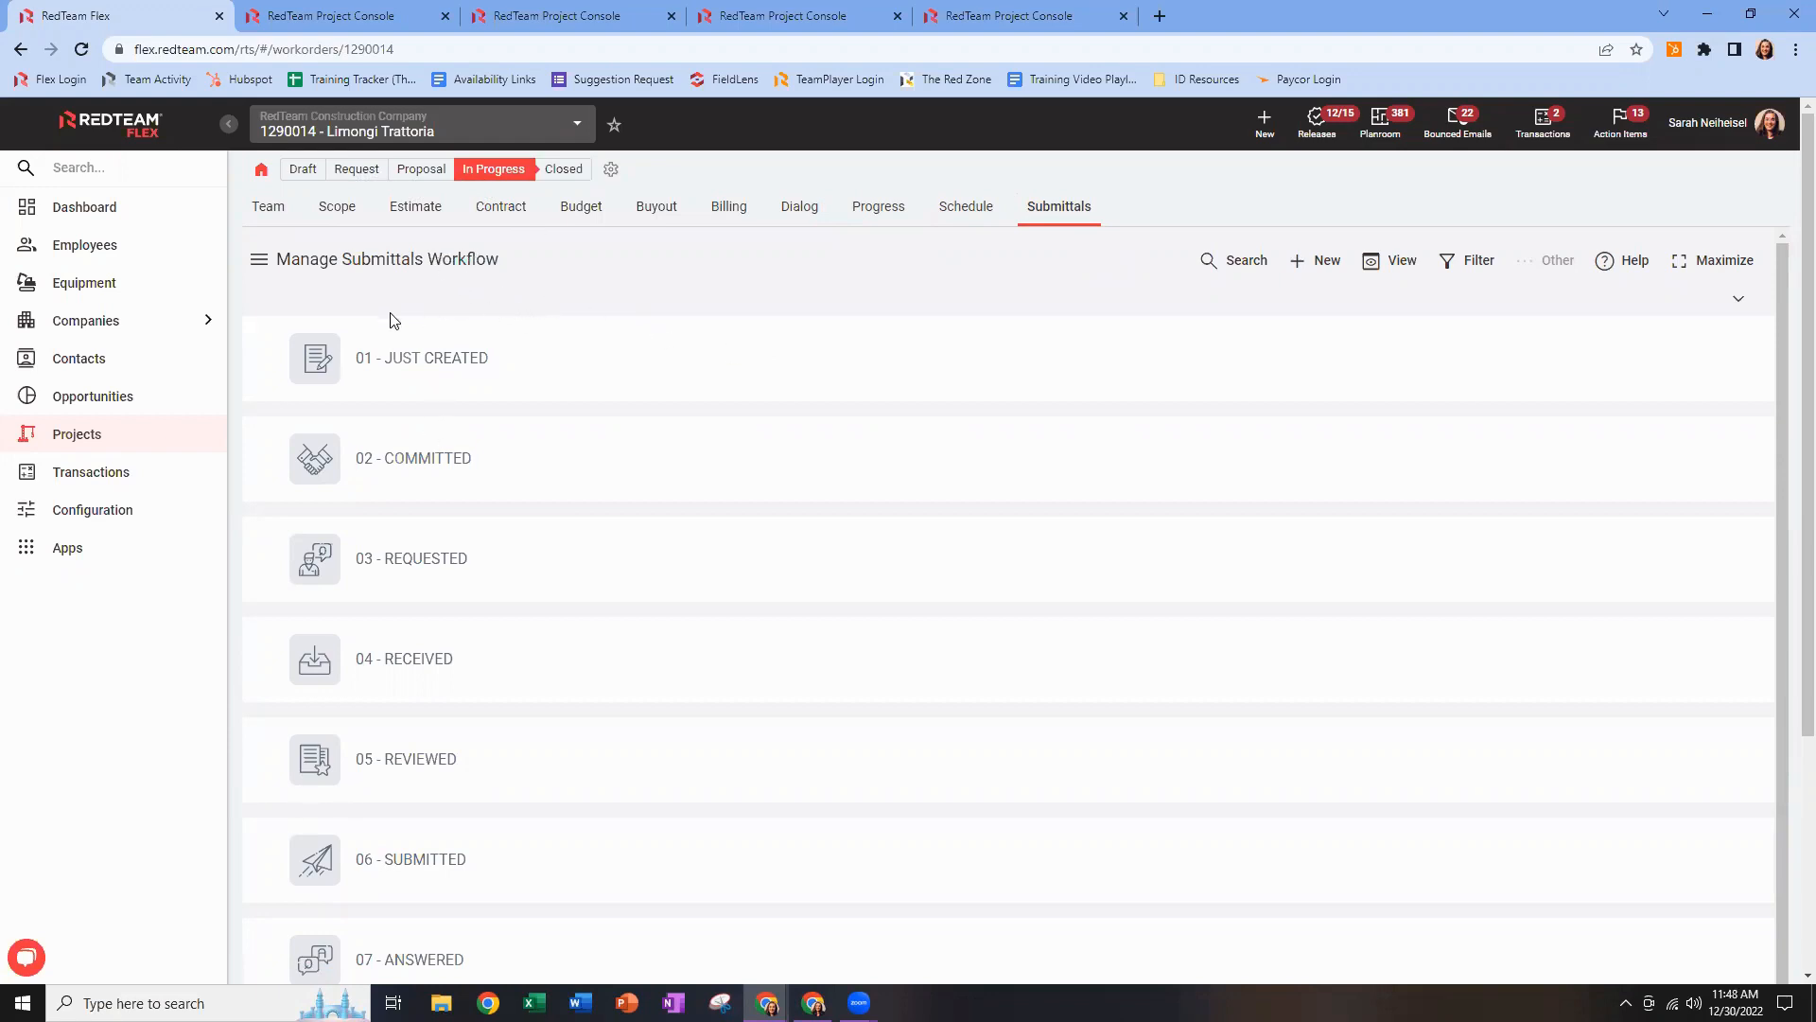
pyautogui.click(258, 259)
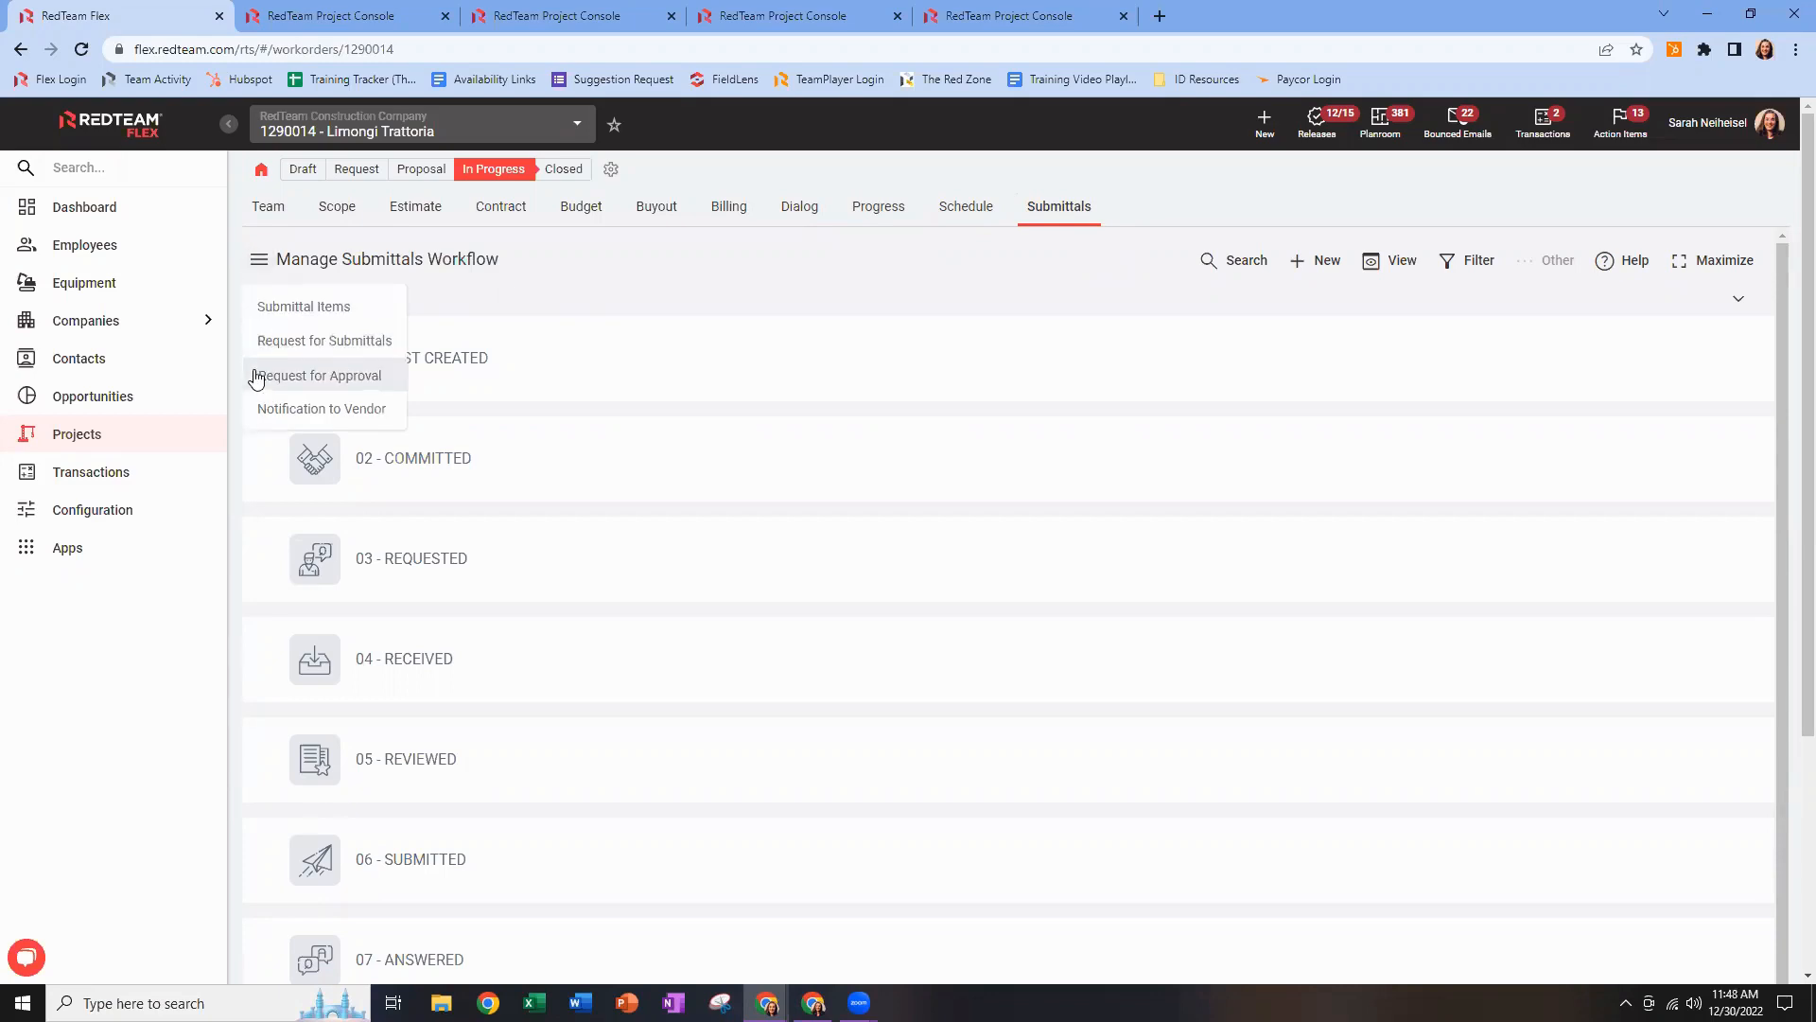
pyautogui.click(497, 264)
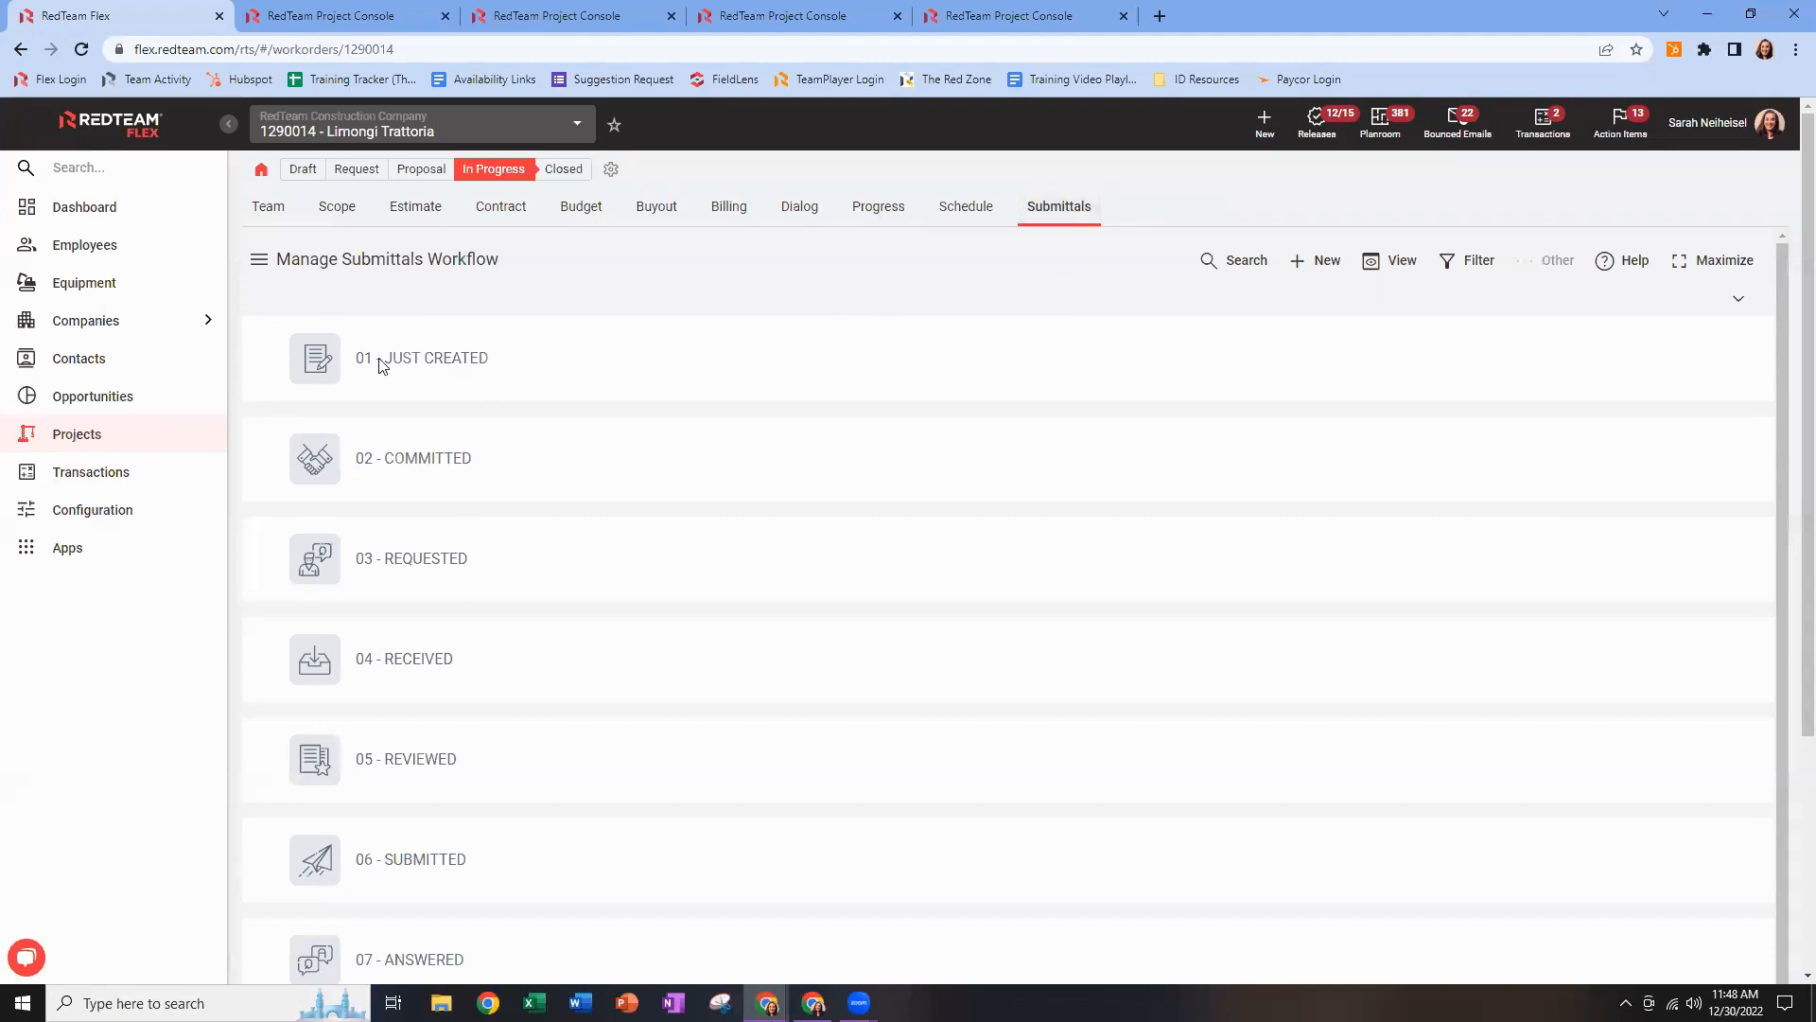
pyautogui.scroll(-3, 487, 543)
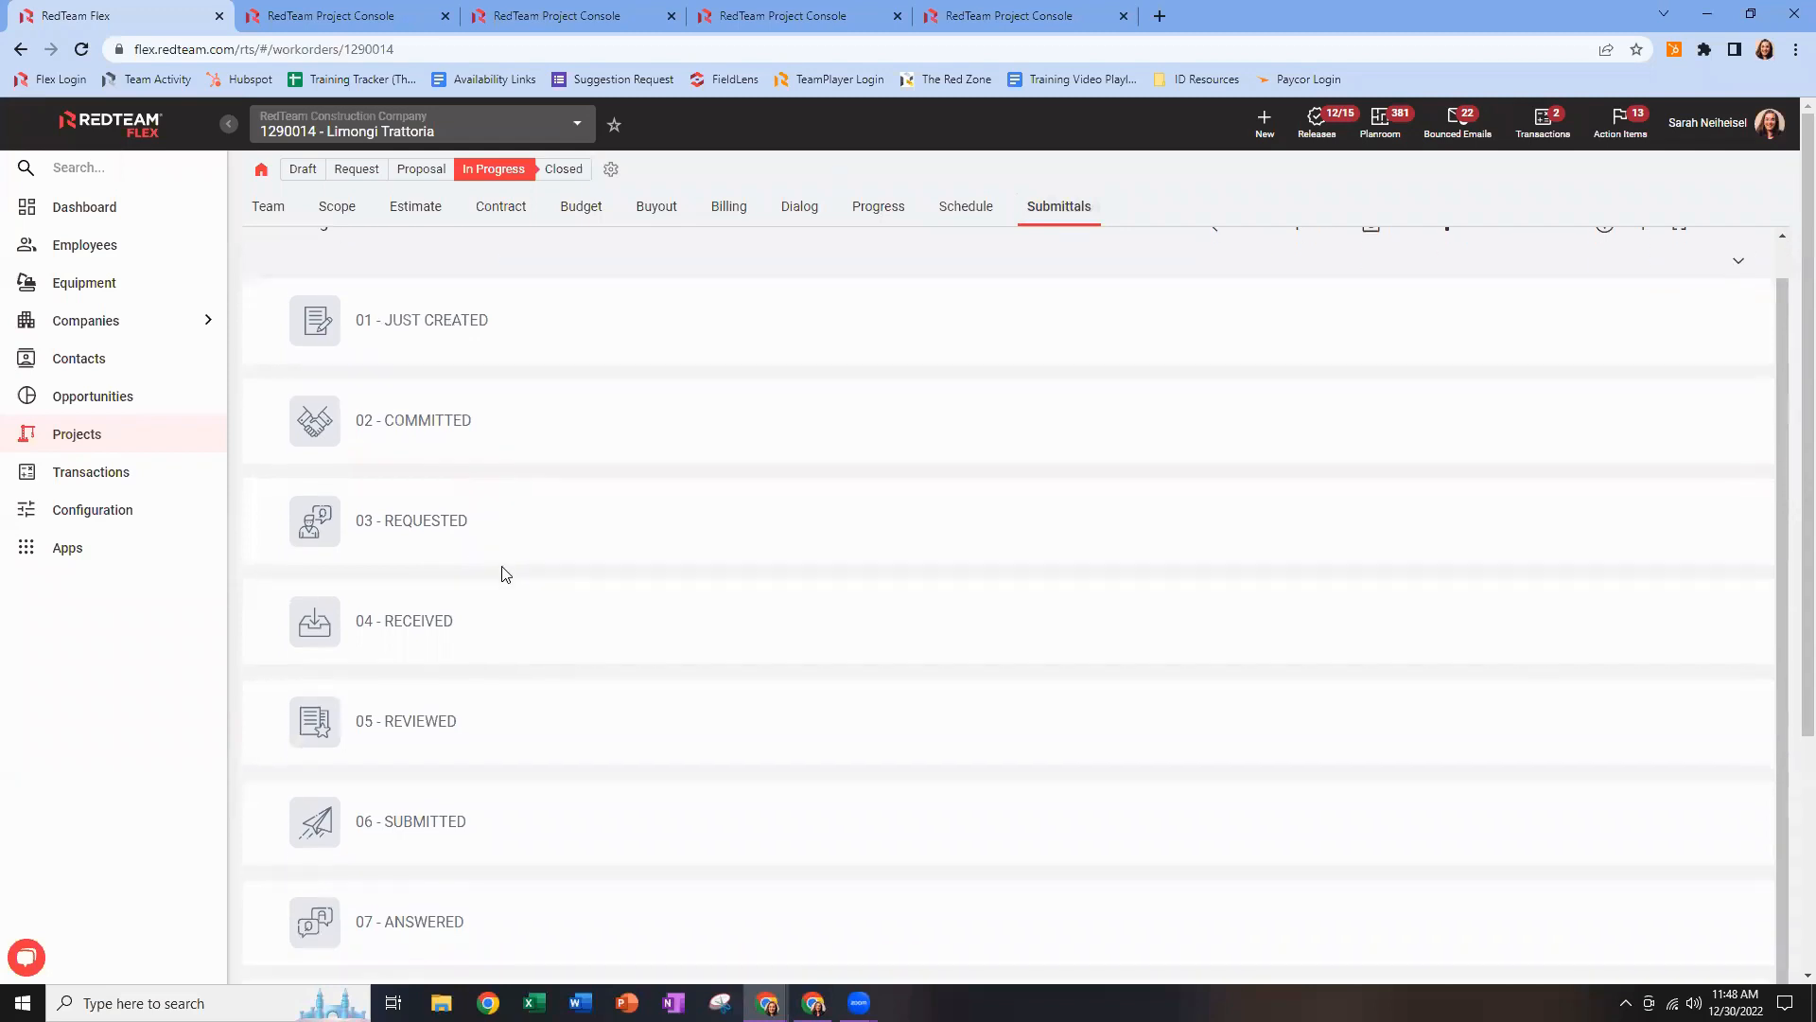
pyautogui.scroll(-2, 473, 662)
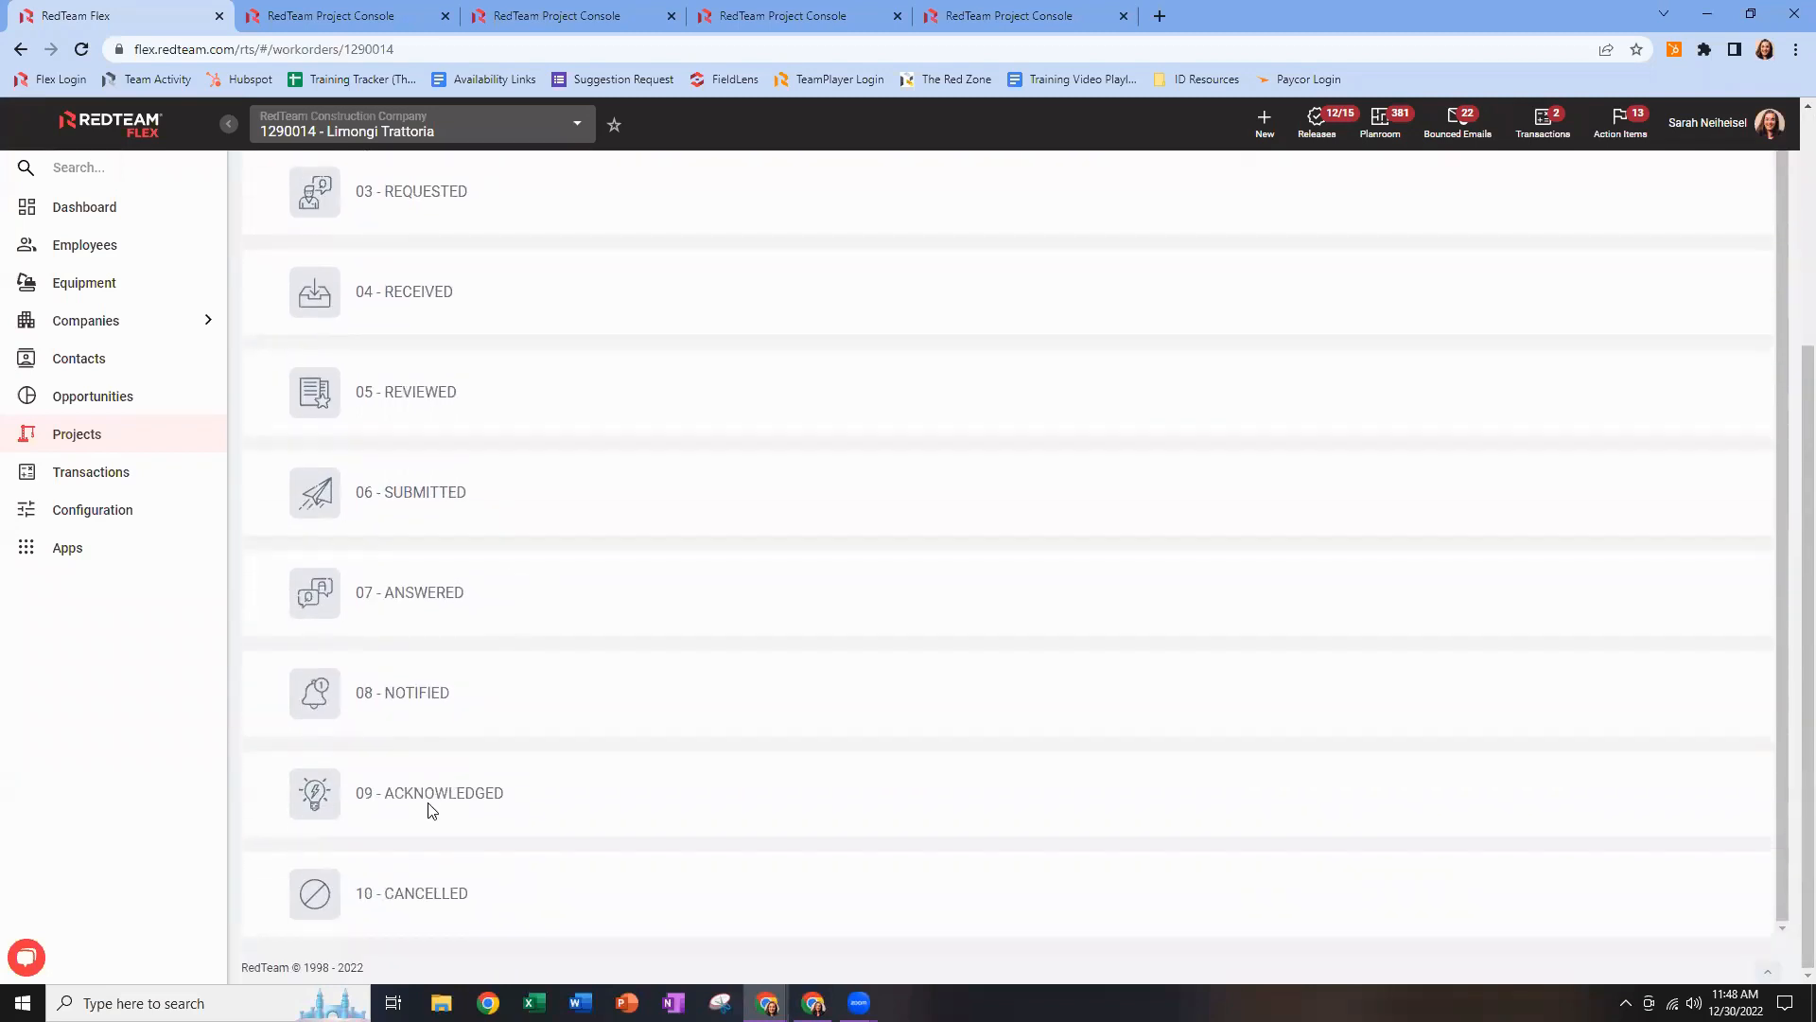
pyautogui.scroll(1, 469, 764)
pyautogui.scroll(2, 562, 525)
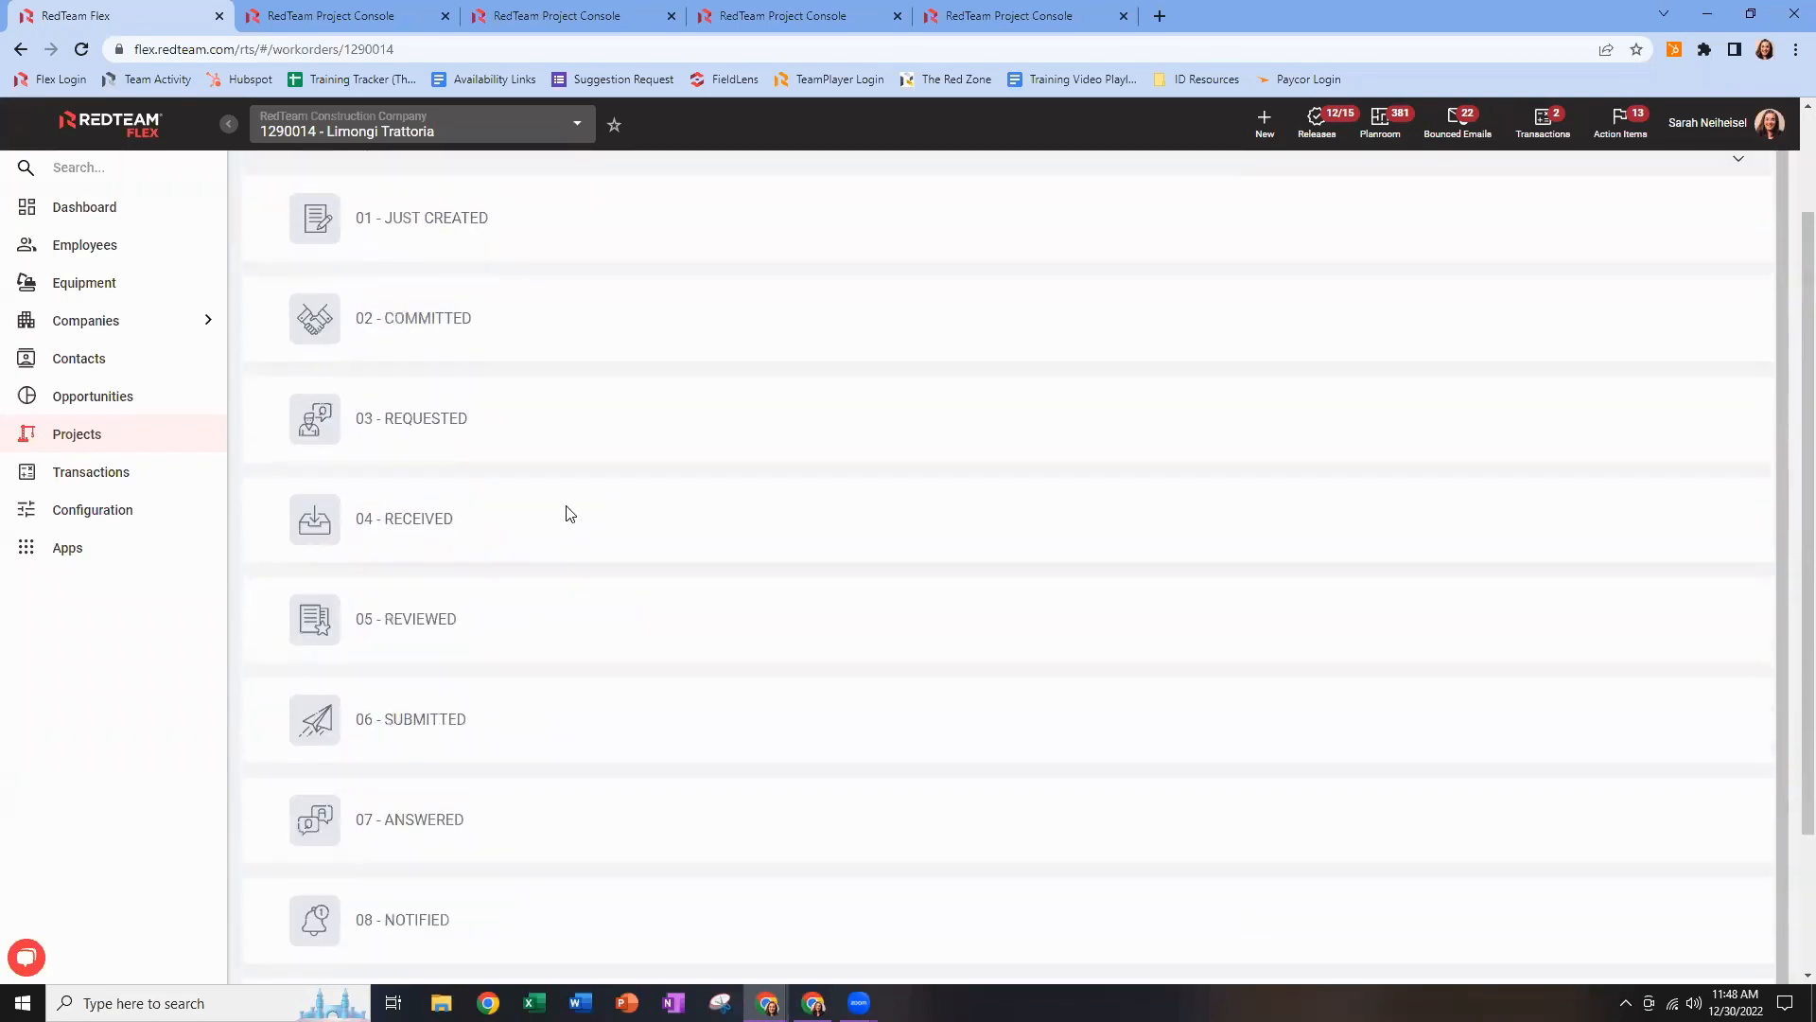
pyautogui.scroll(1, 580, 491)
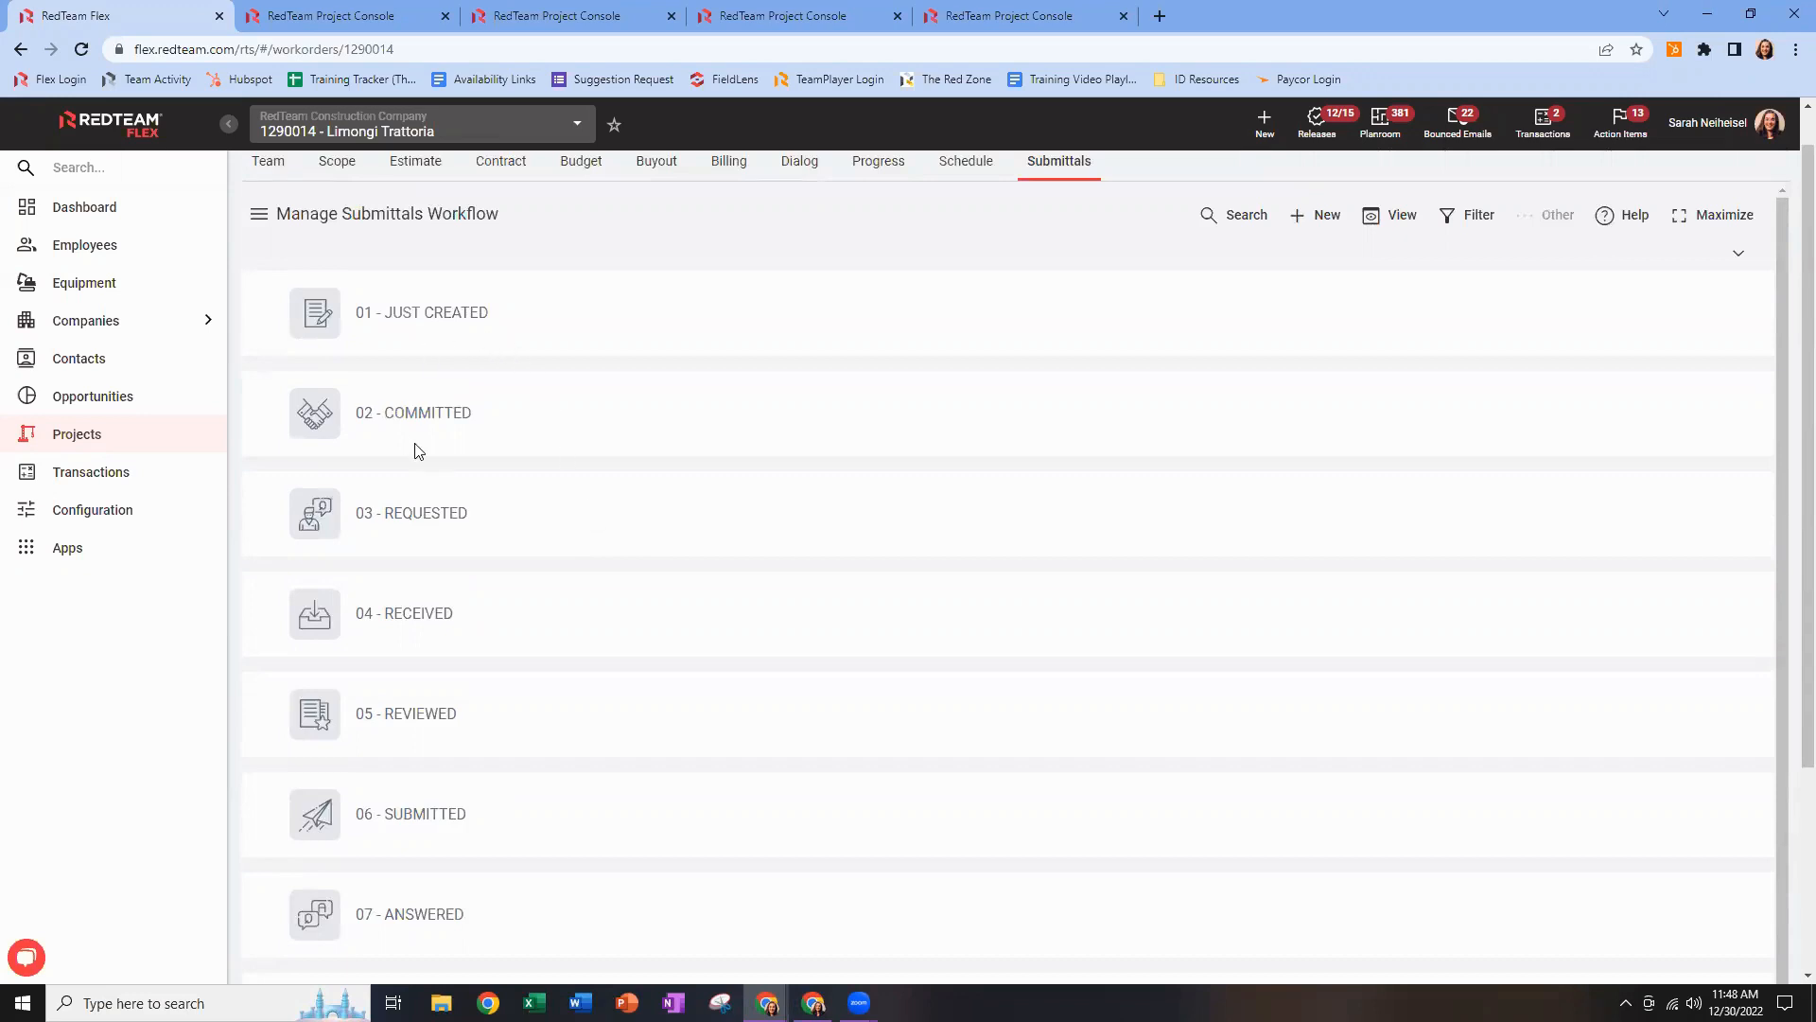
pyautogui.moveTo(356, 514); pyautogui.dragTo(484, 525)
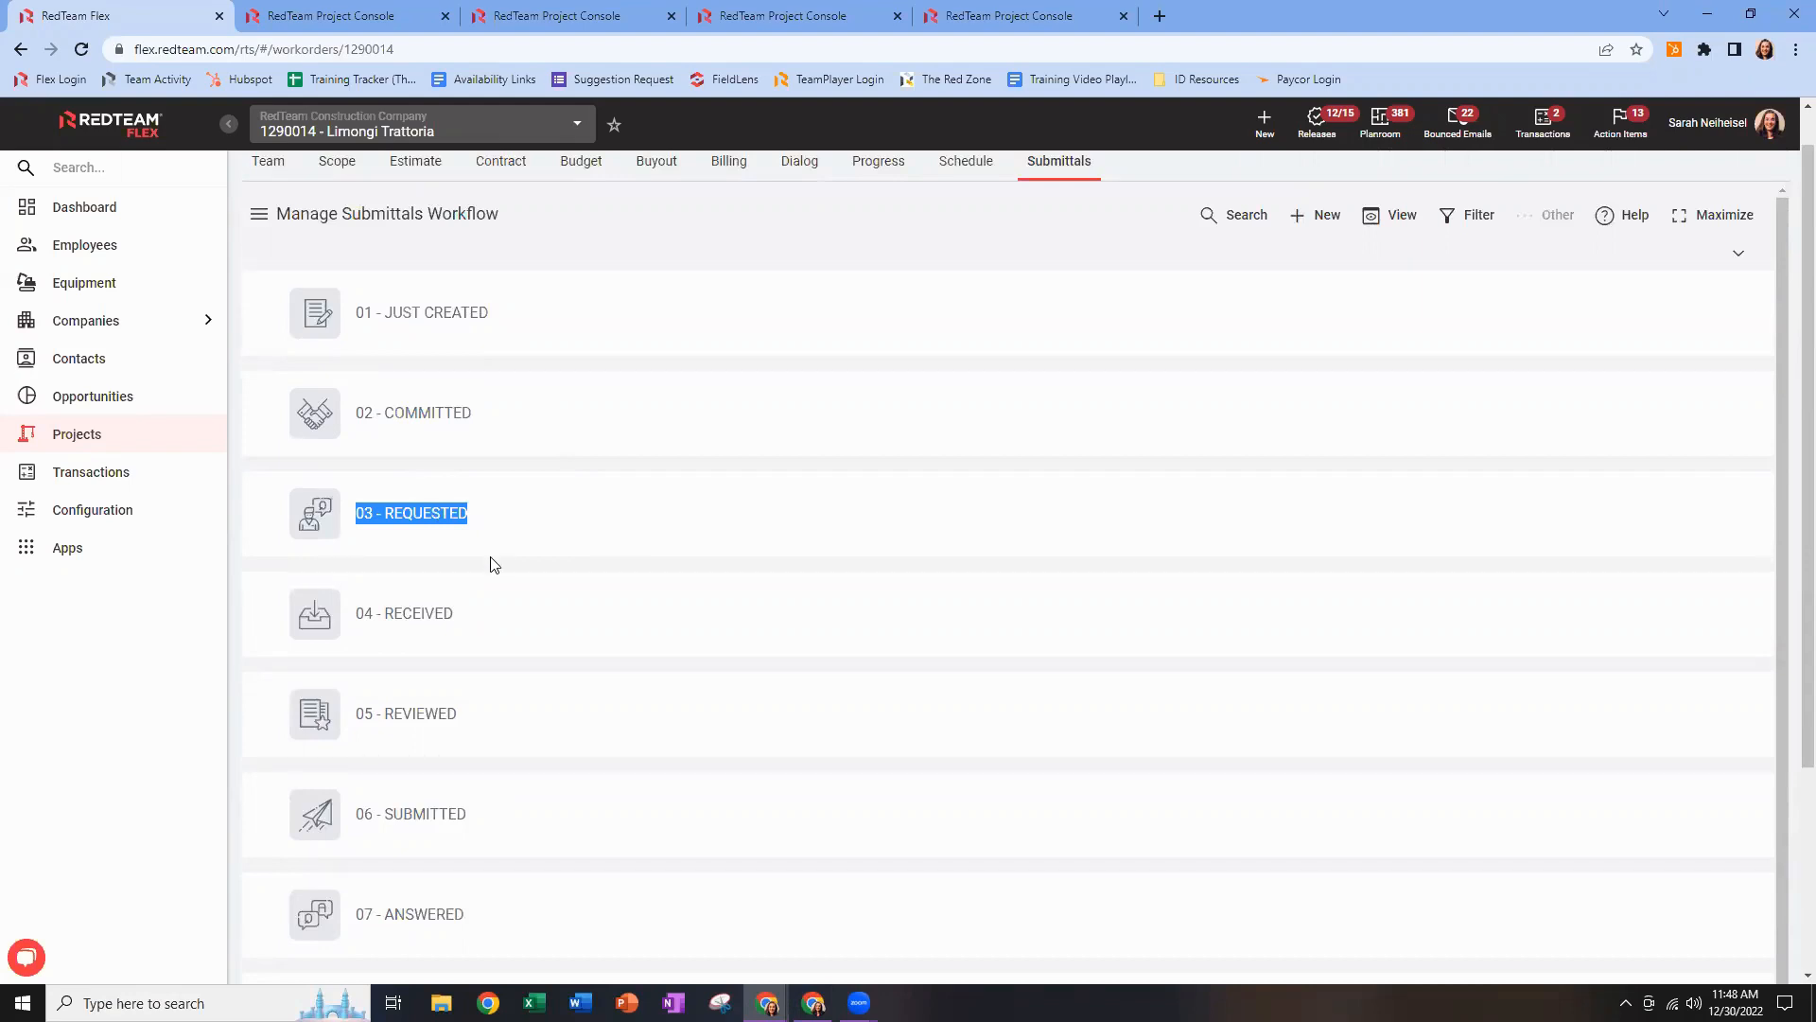
pyautogui.scroll(-1, 492, 568)
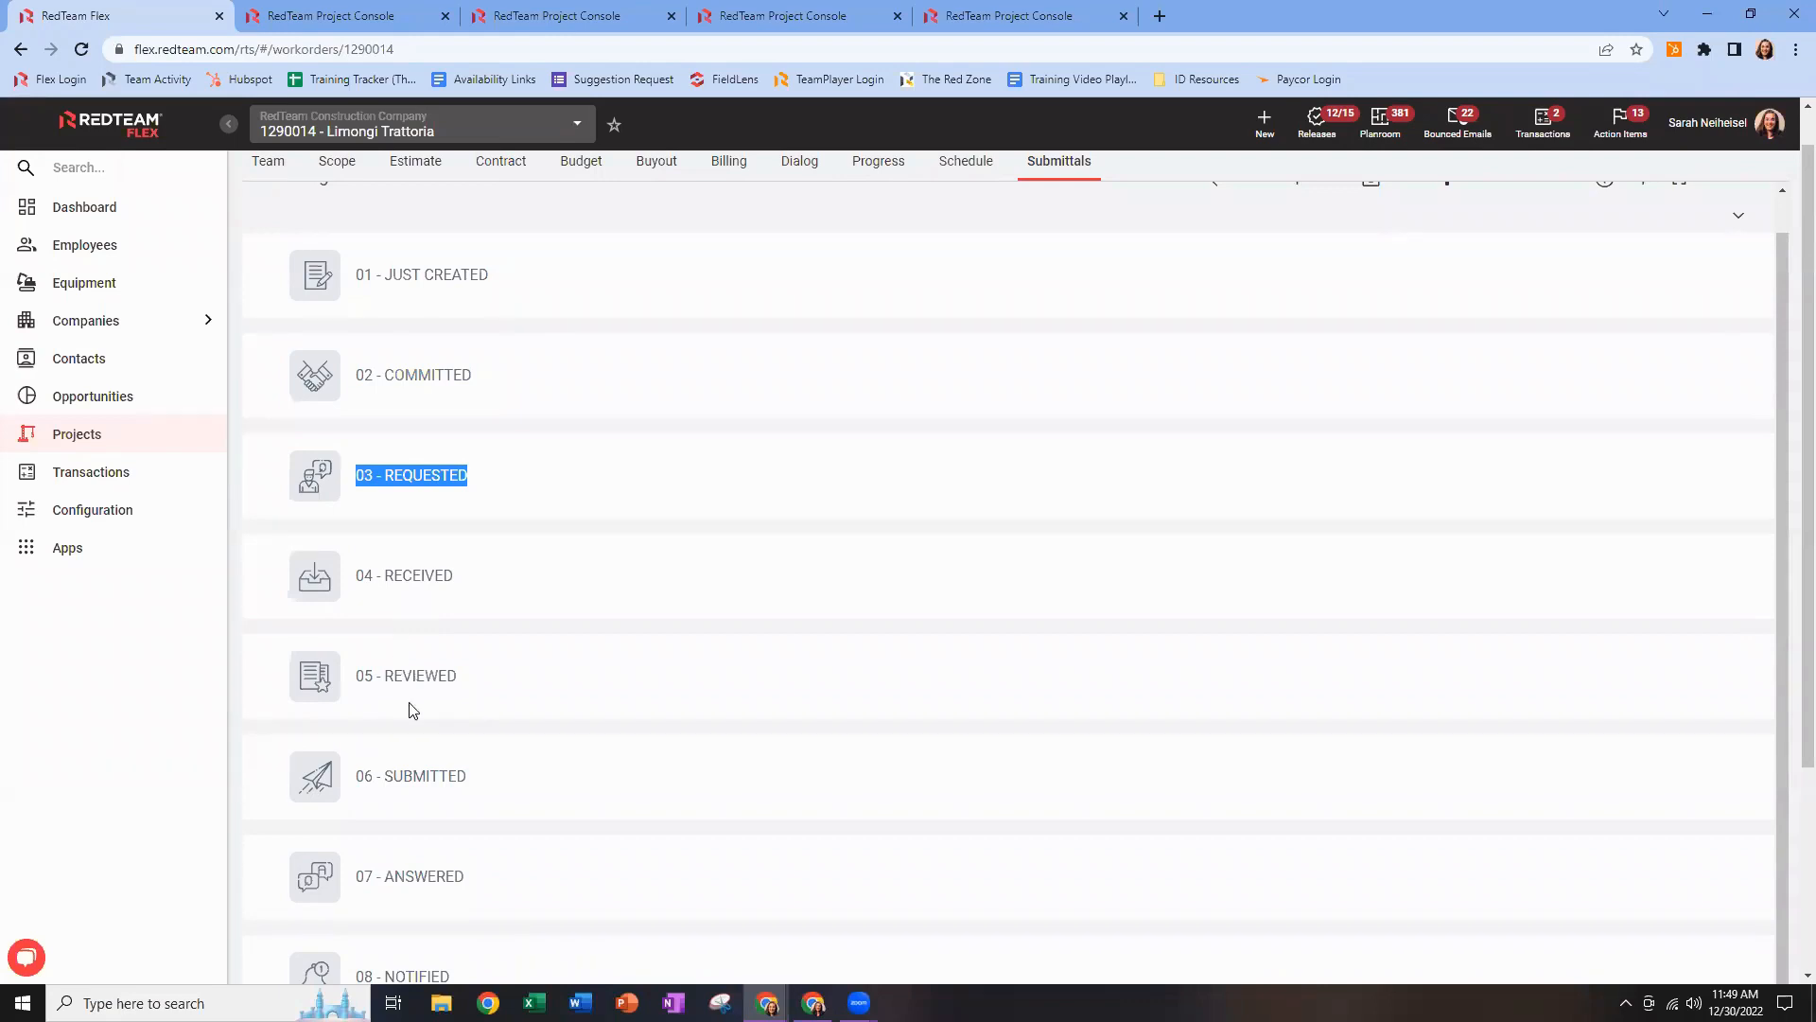
# Review the later stages of the submittals workflow, from Submitted through Notified and Acknowledged to Cancelled.
pyautogui.moveTo(358, 785); pyautogui.dragTo(470, 791)
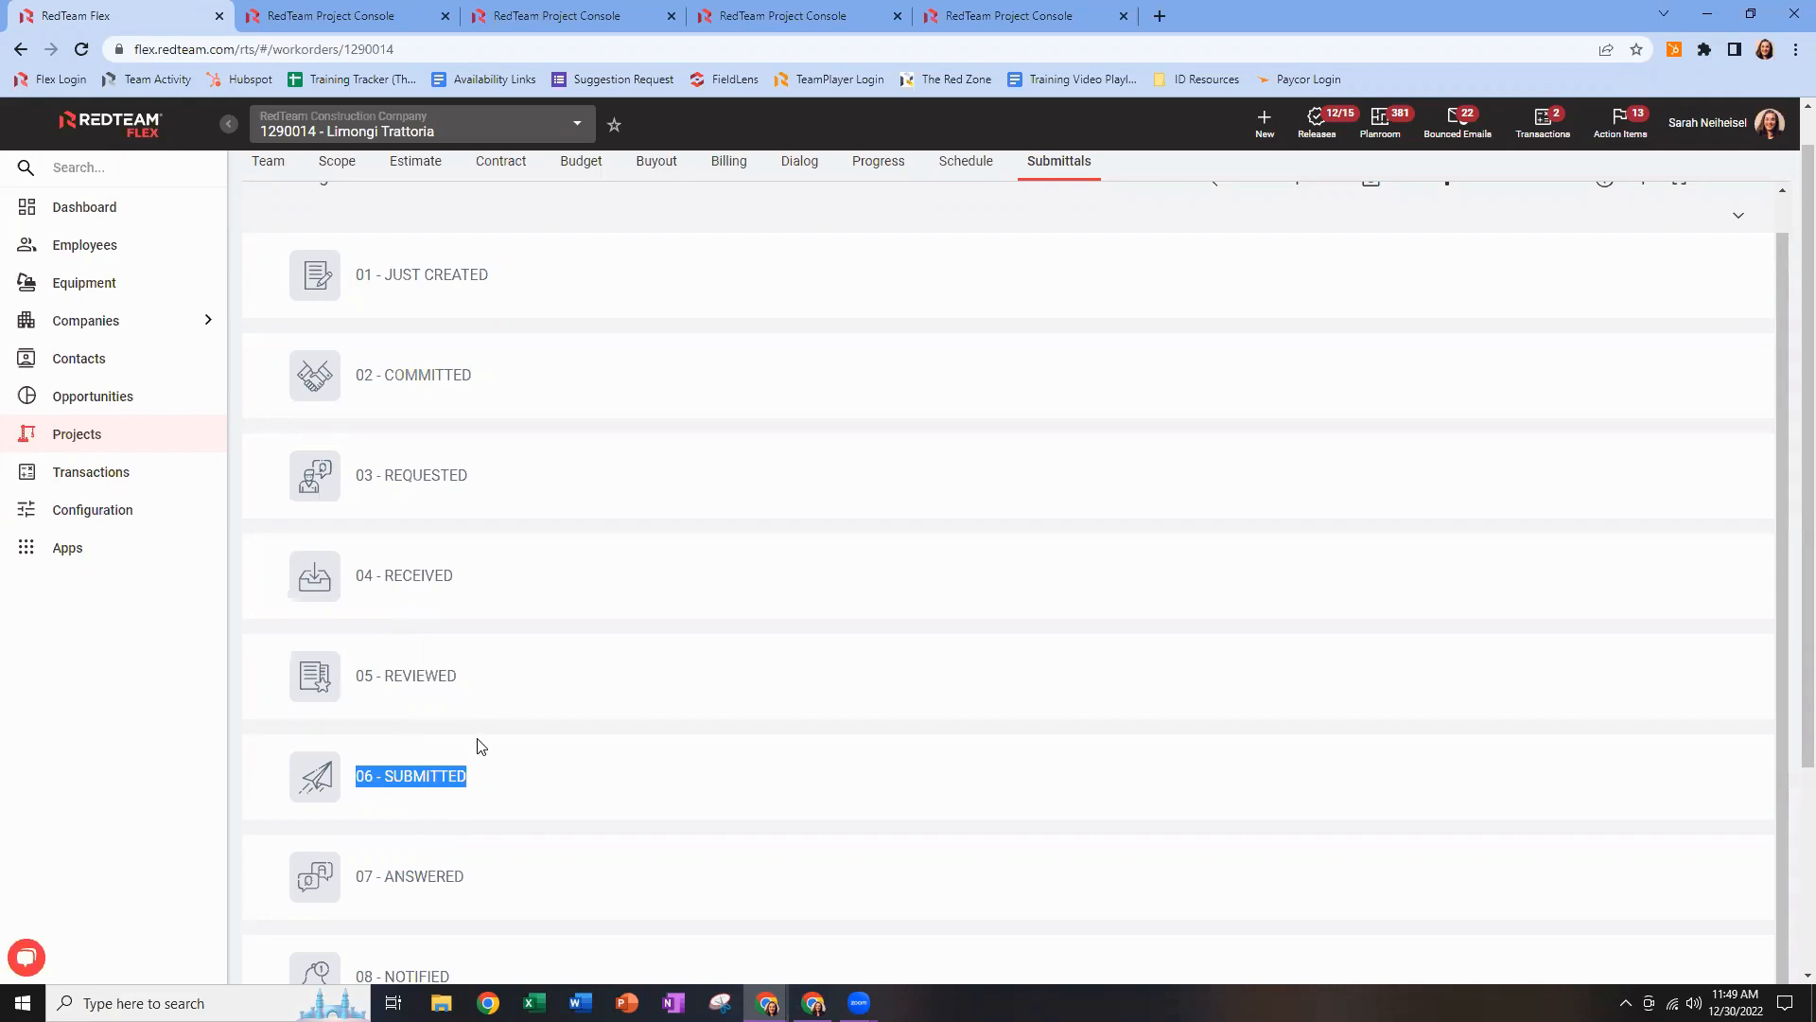
pyautogui.scroll(-1, 483, 747)
pyautogui.scroll(-1, 484, 746)
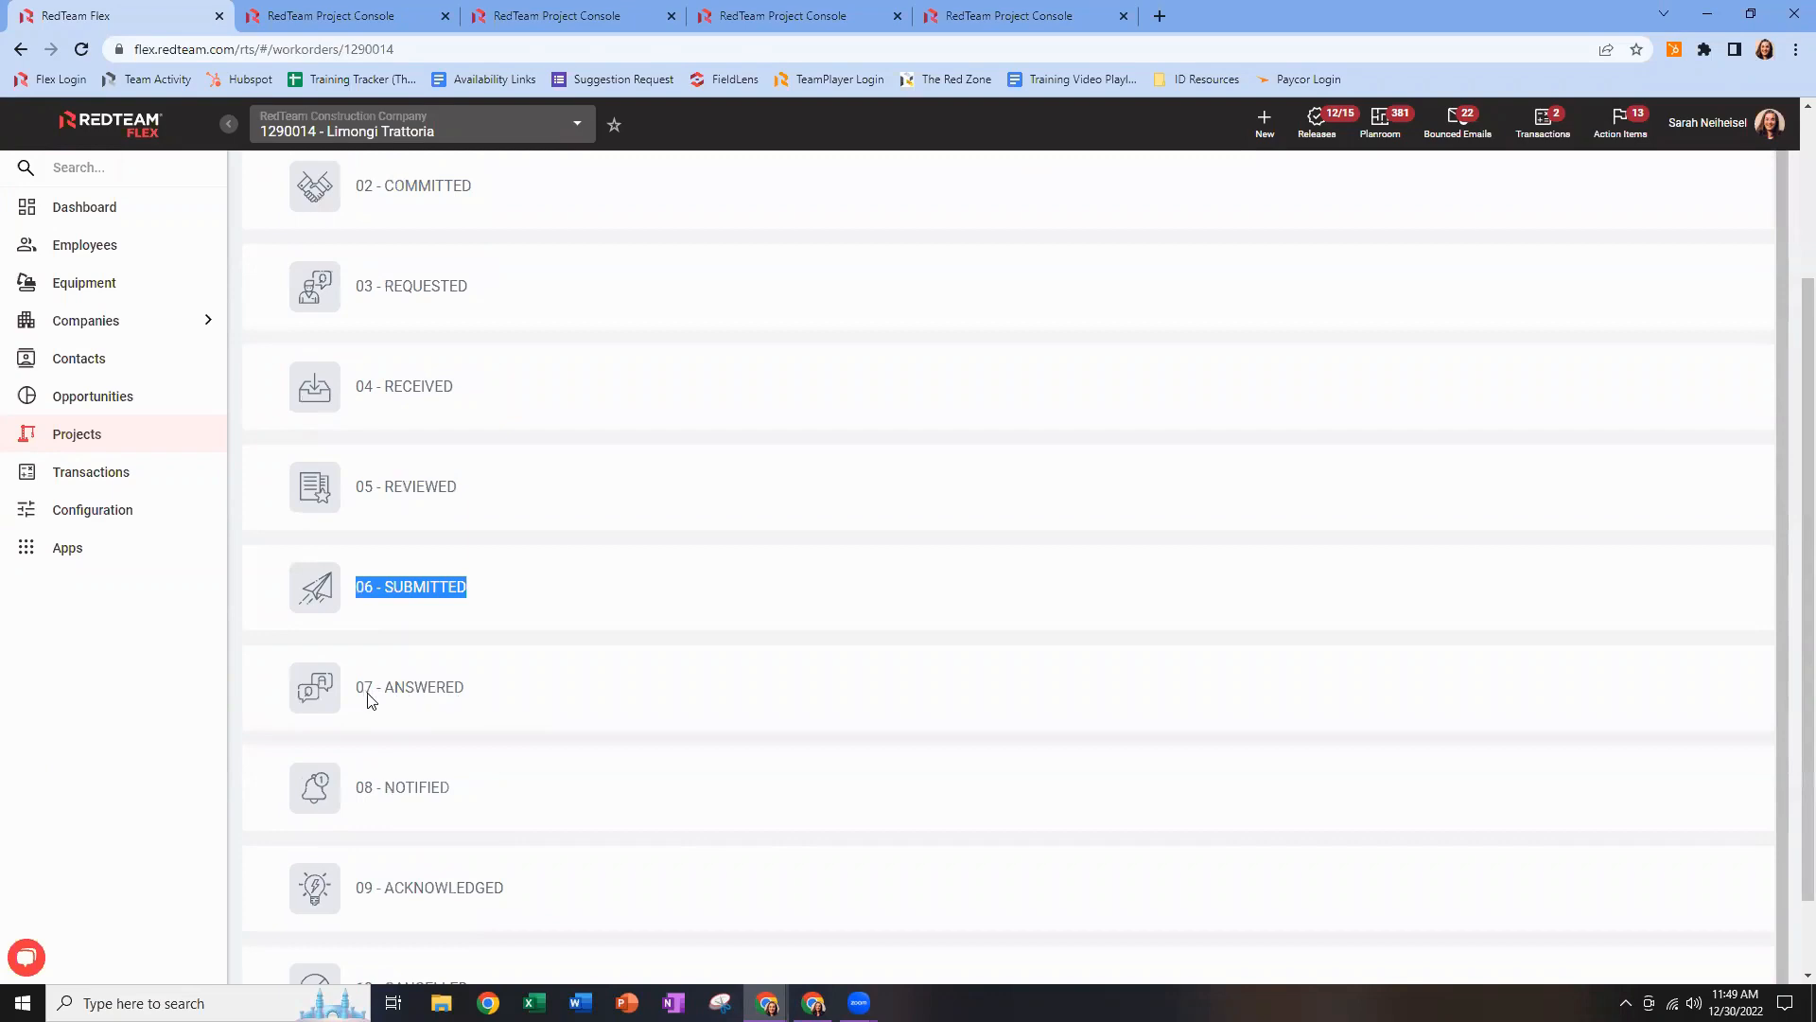
pyautogui.moveTo(353, 800); pyautogui.dragTo(467, 800)
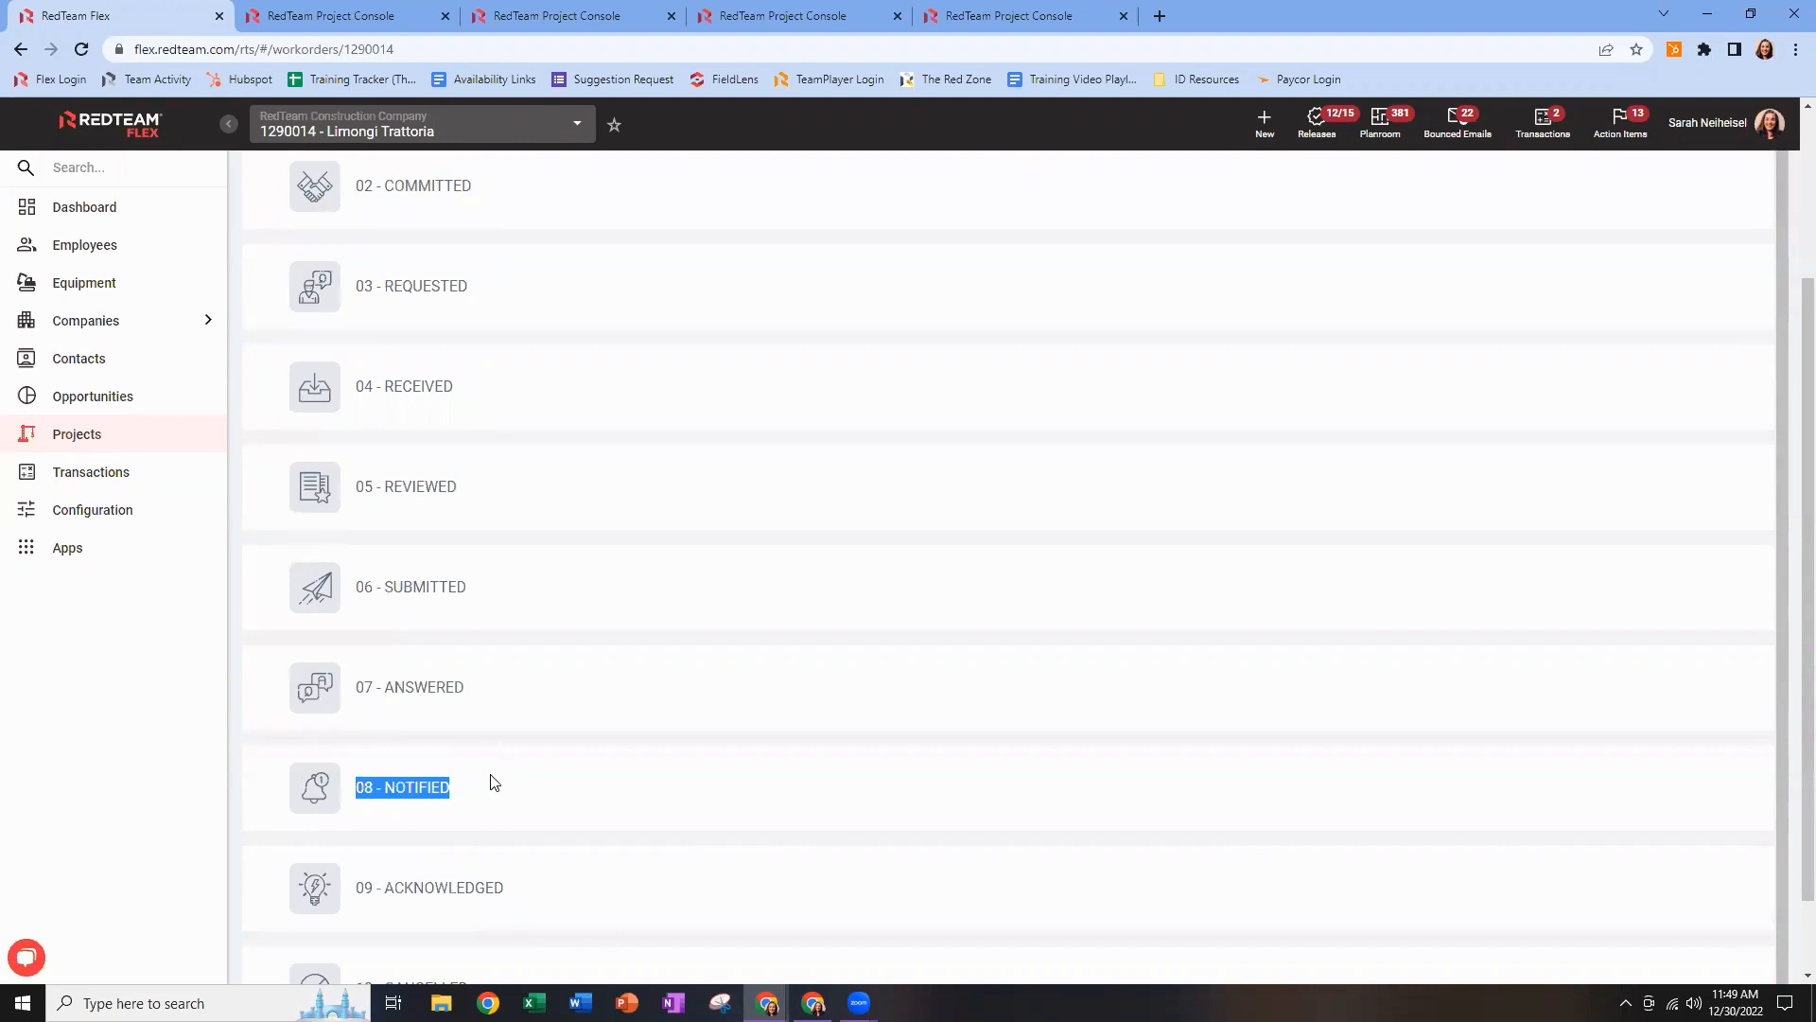
pyautogui.moveTo(374, 897); pyautogui.dragTo(492, 900)
pyautogui.click(598, 887)
pyautogui.scroll(-1, 598, 887)
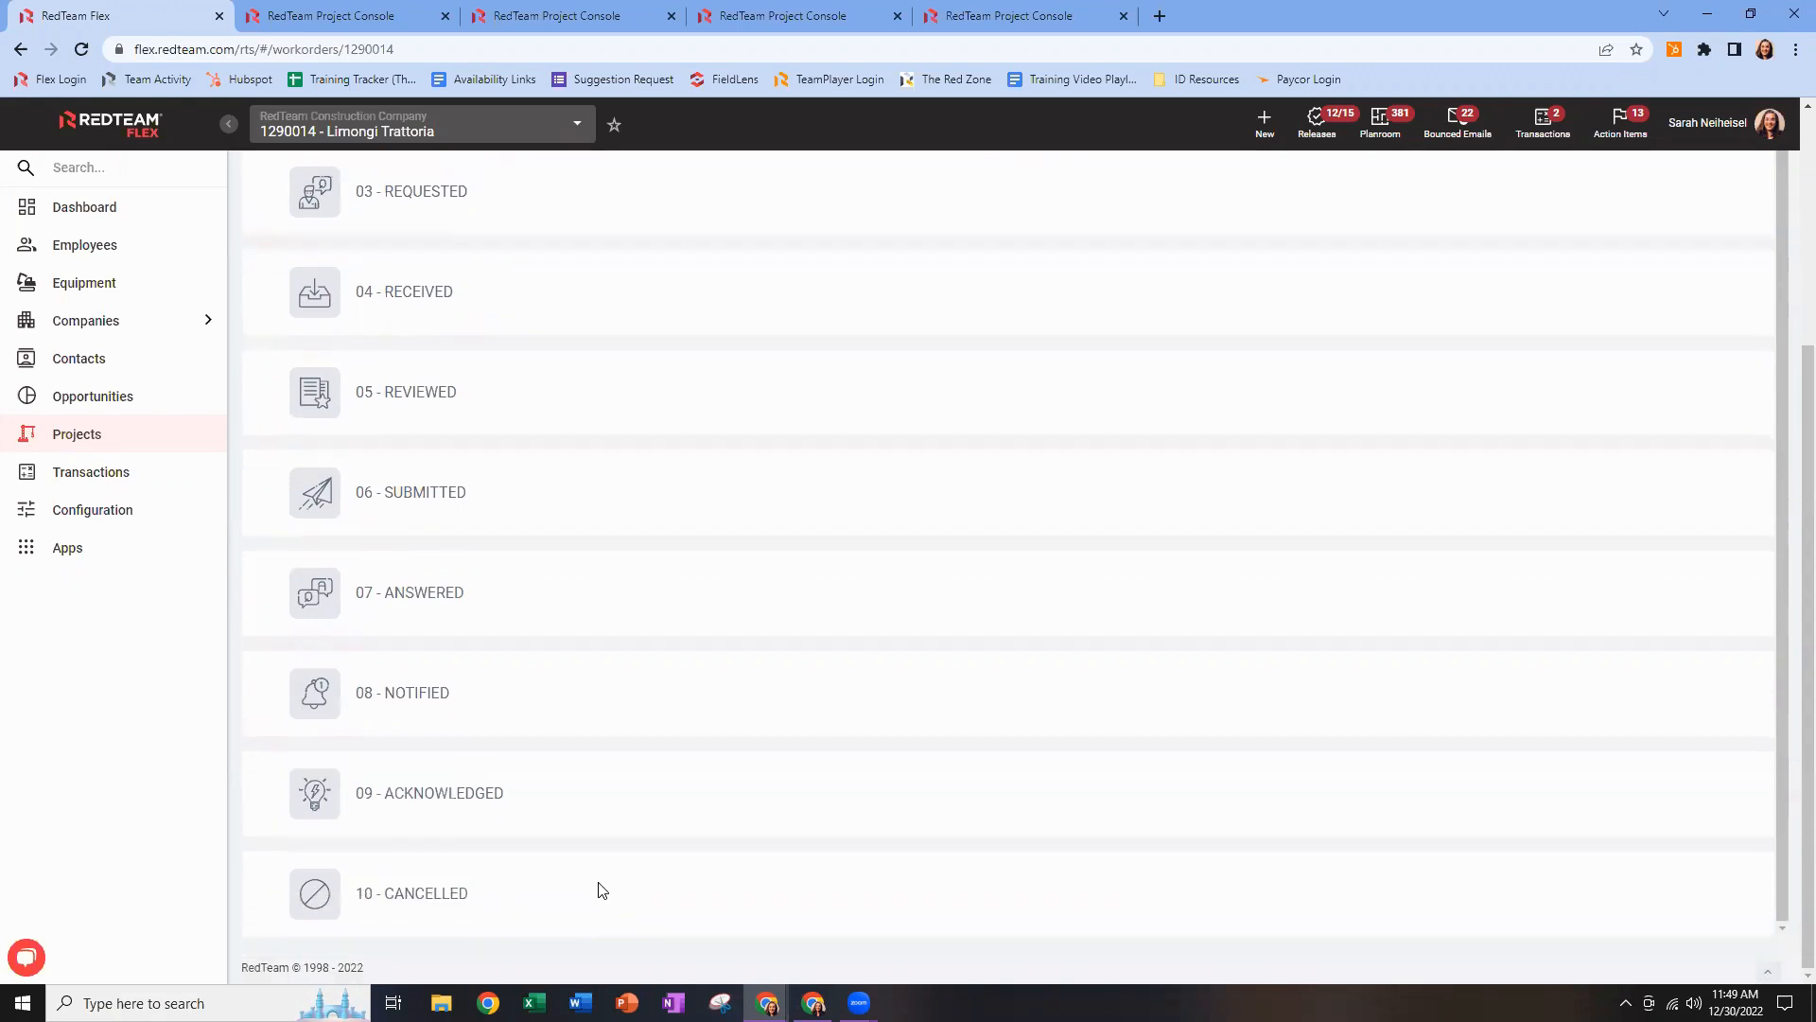
pyautogui.scroll(3, 596, 884)
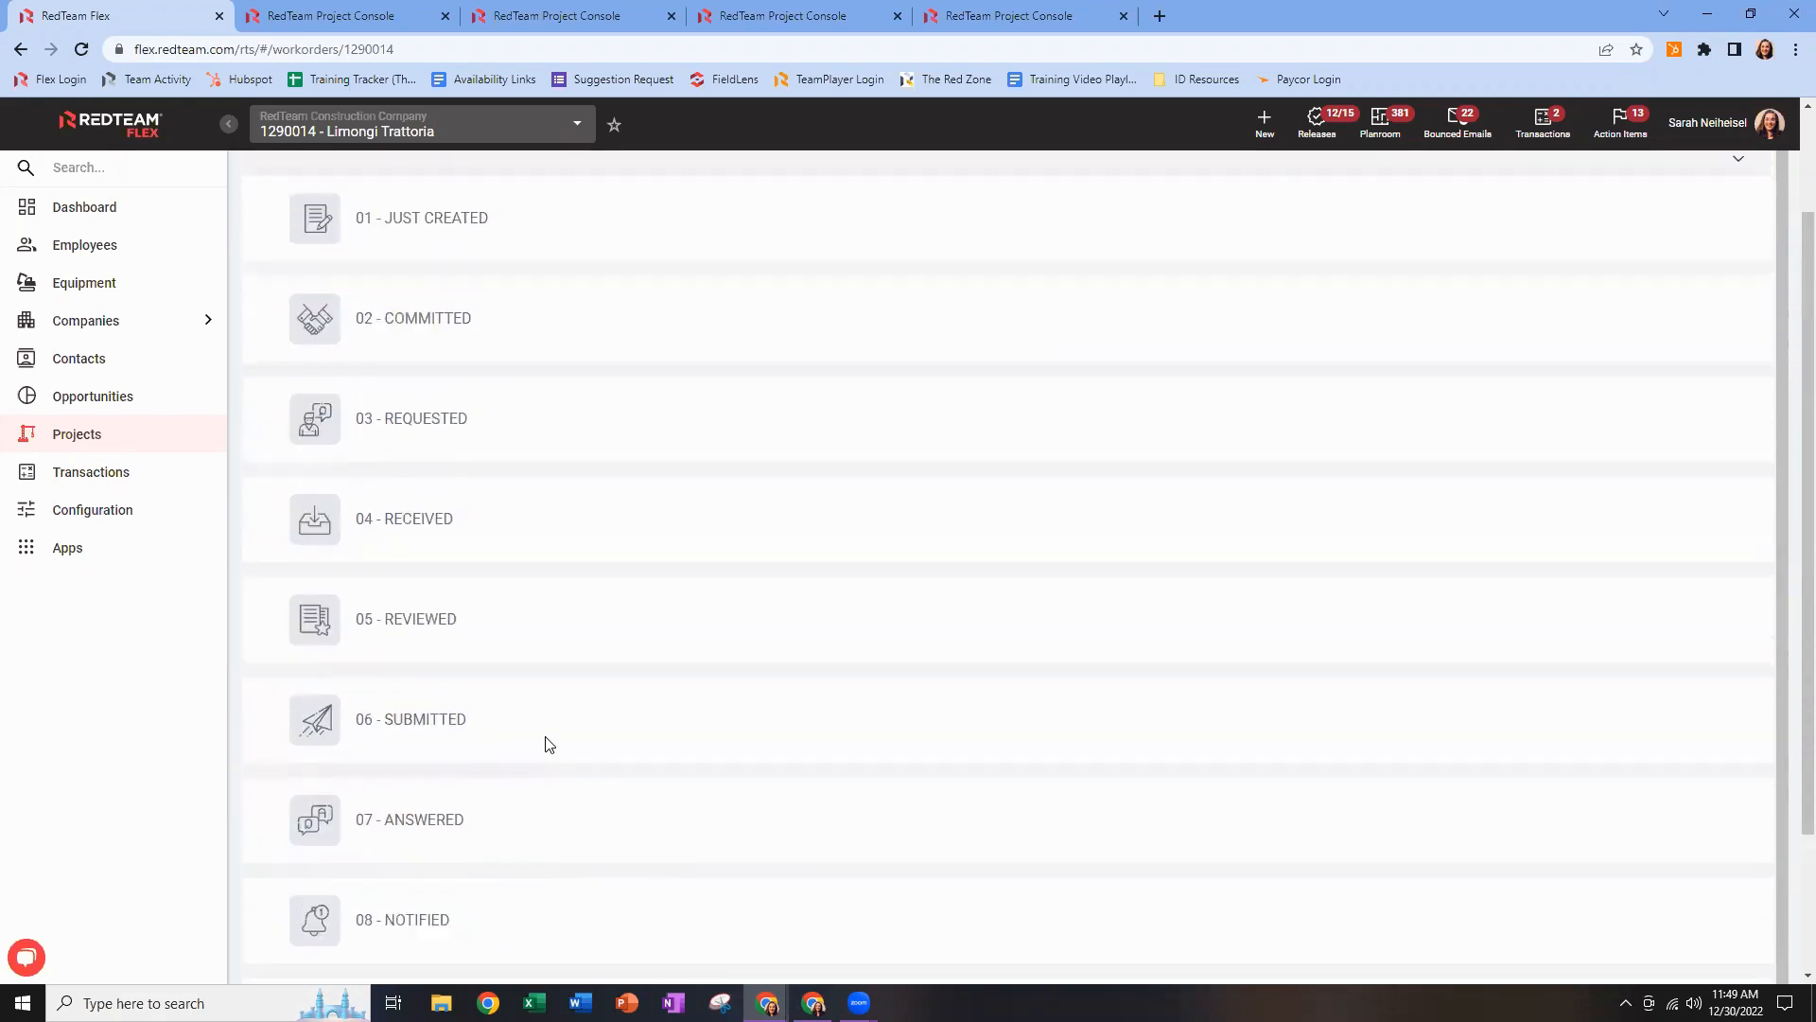
pyautogui.scroll(2, 546, 728)
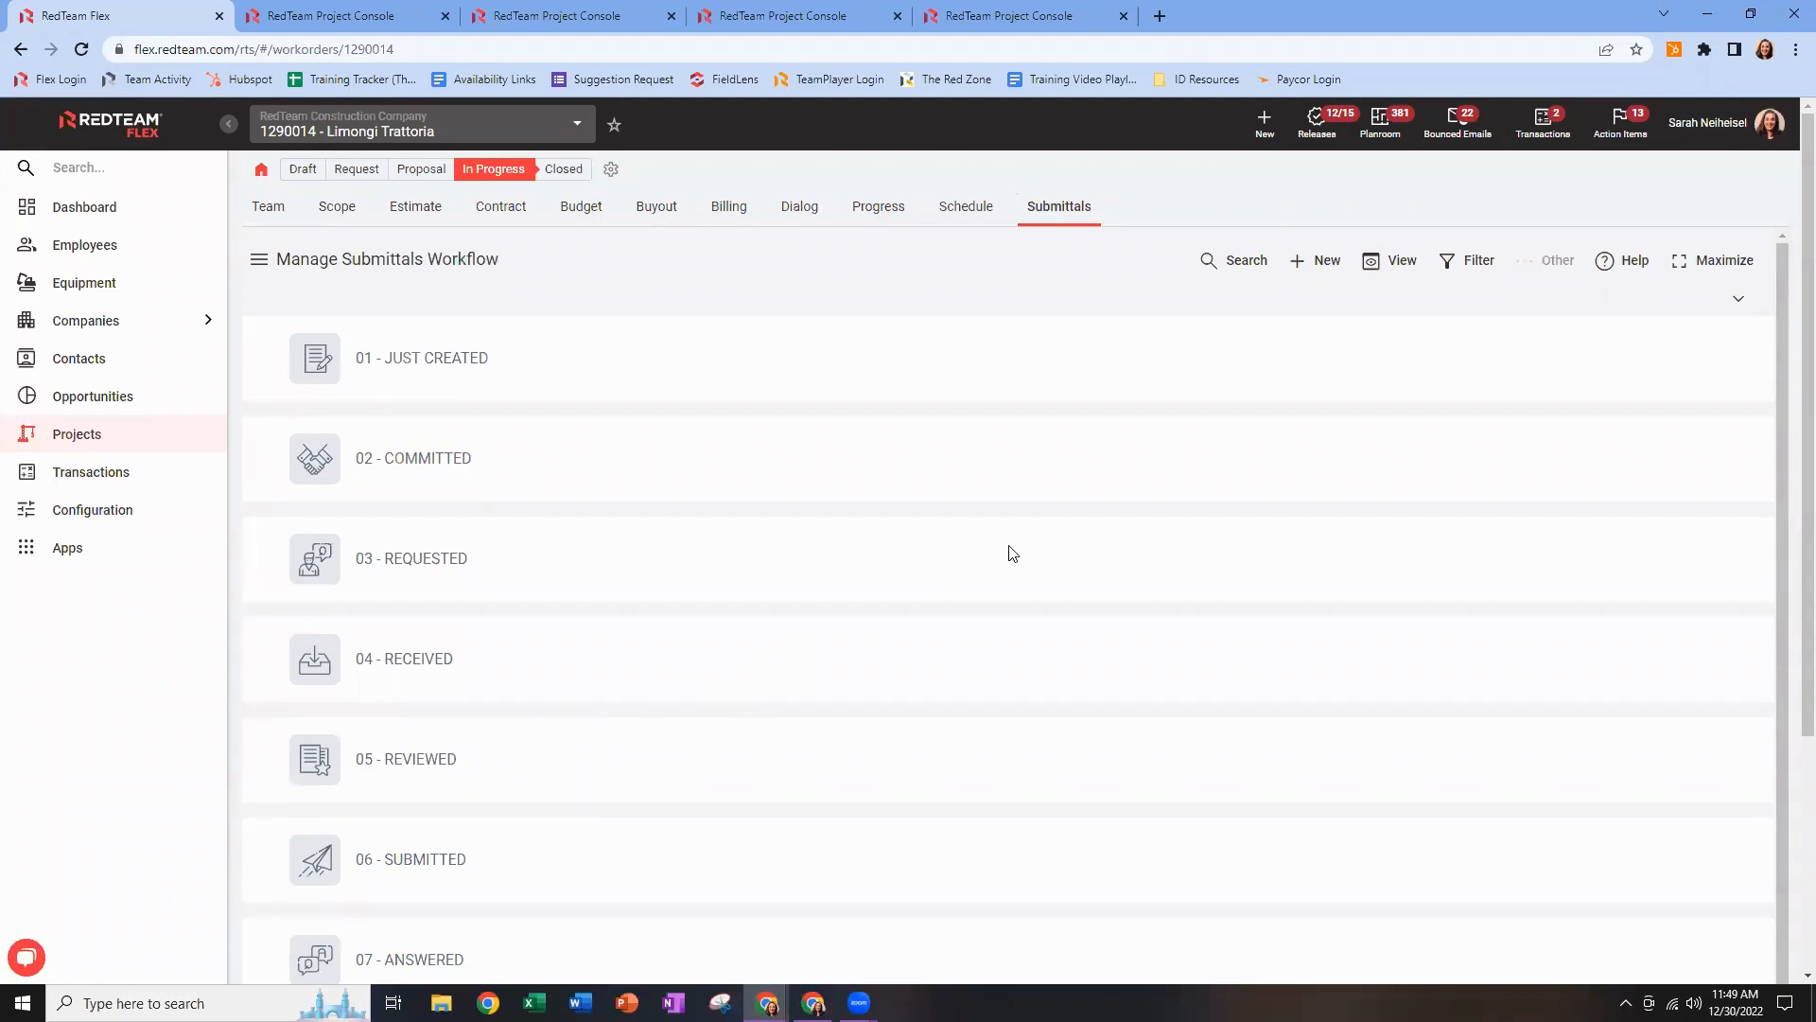
# Start a new submittal item with the reference Example Section and the subject Materials information.
pyautogui.click(1299, 270)
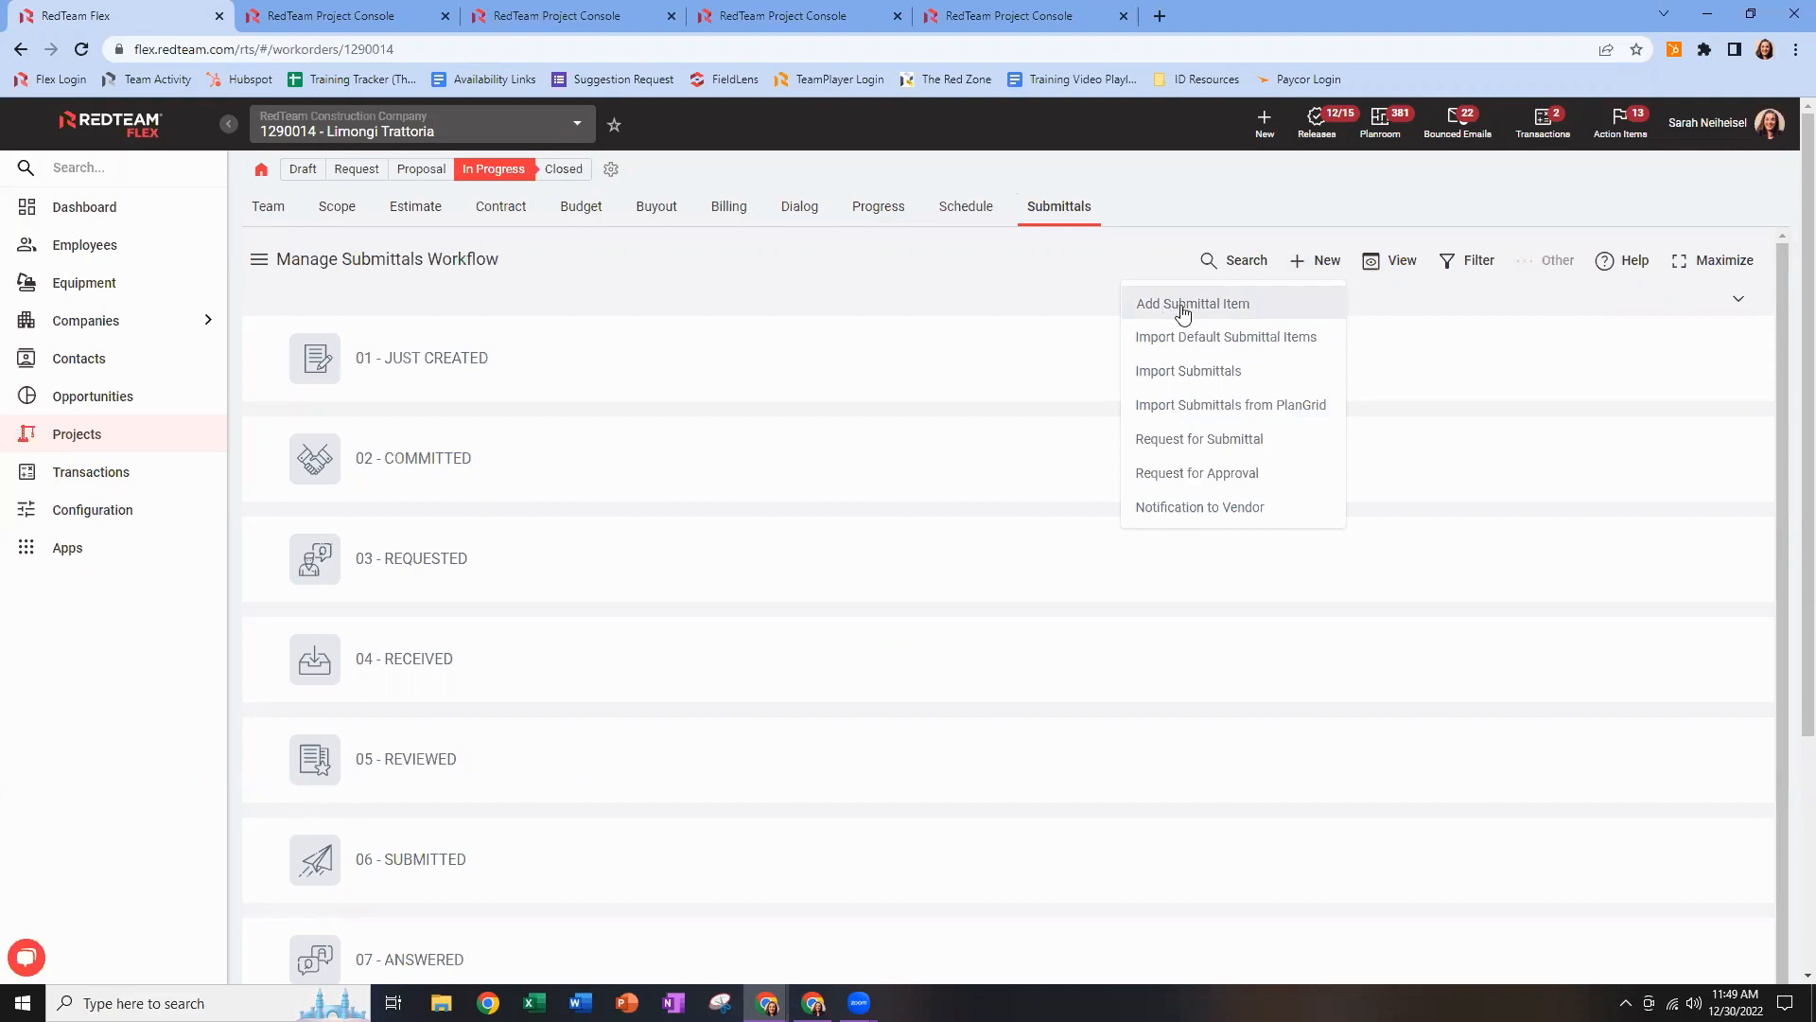
pyautogui.click(1277, 304)
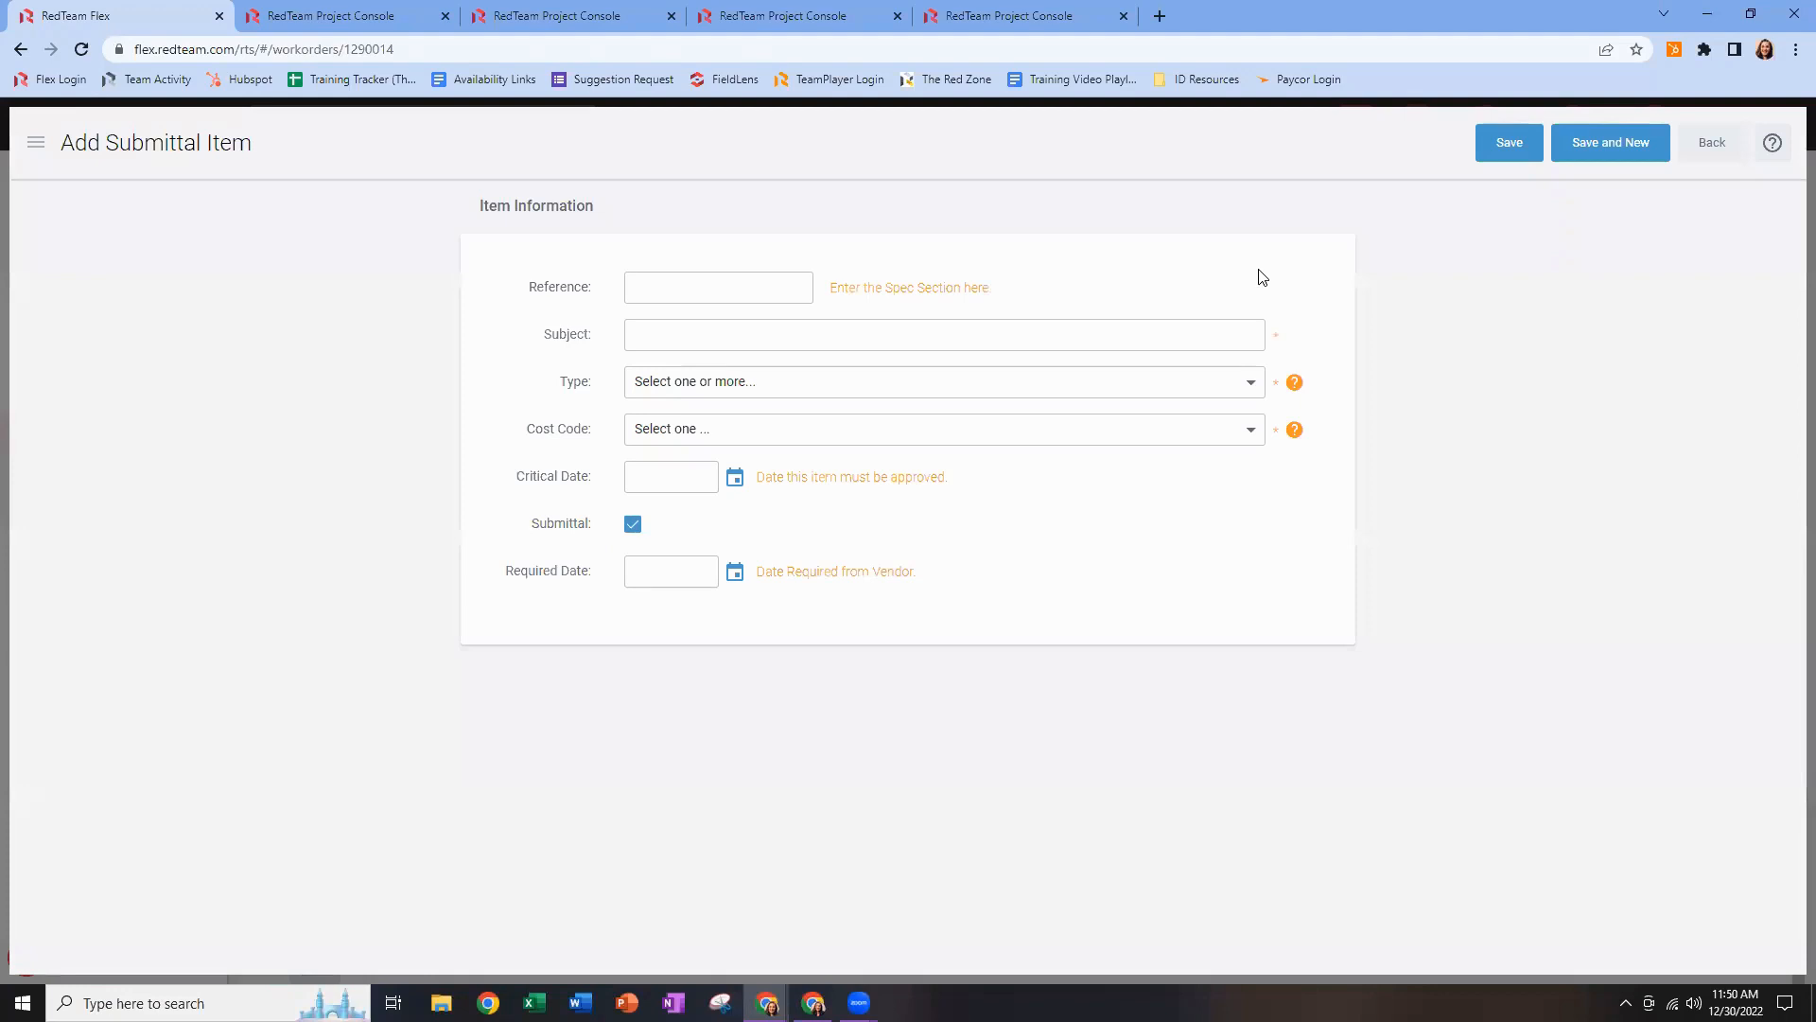
pyautogui.click(759, 289)
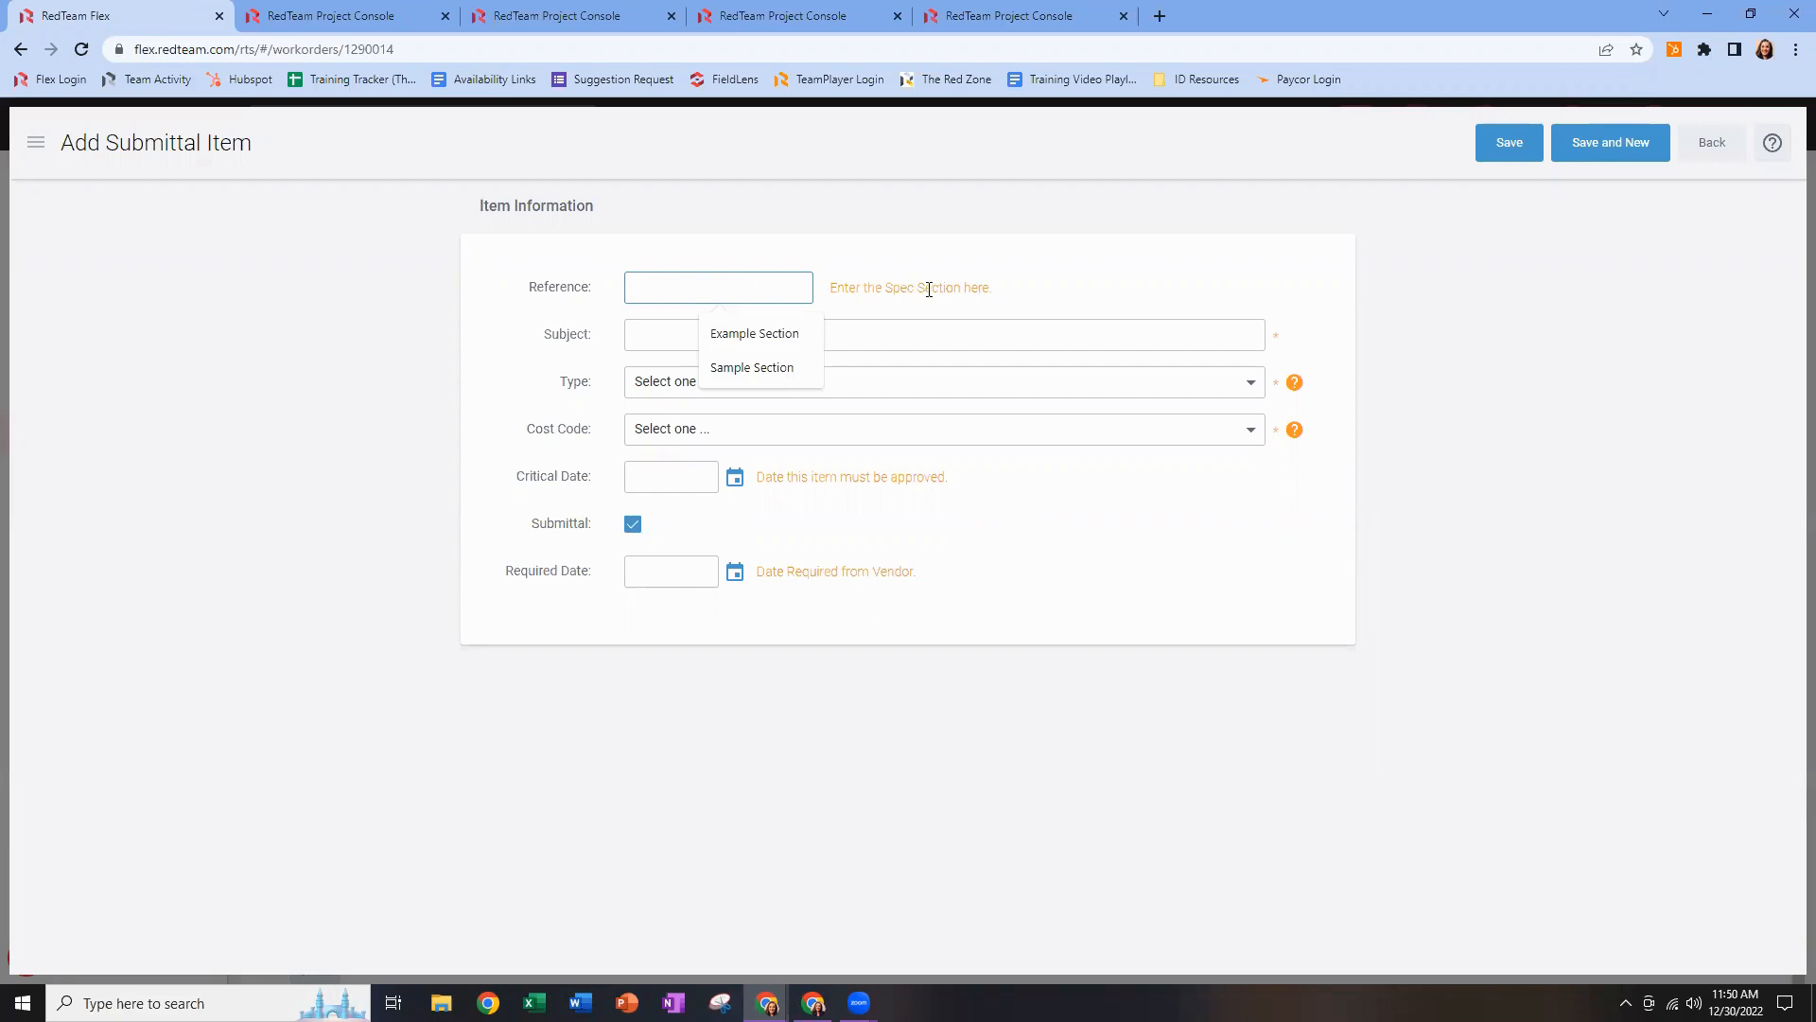
pyautogui.click(783, 334)
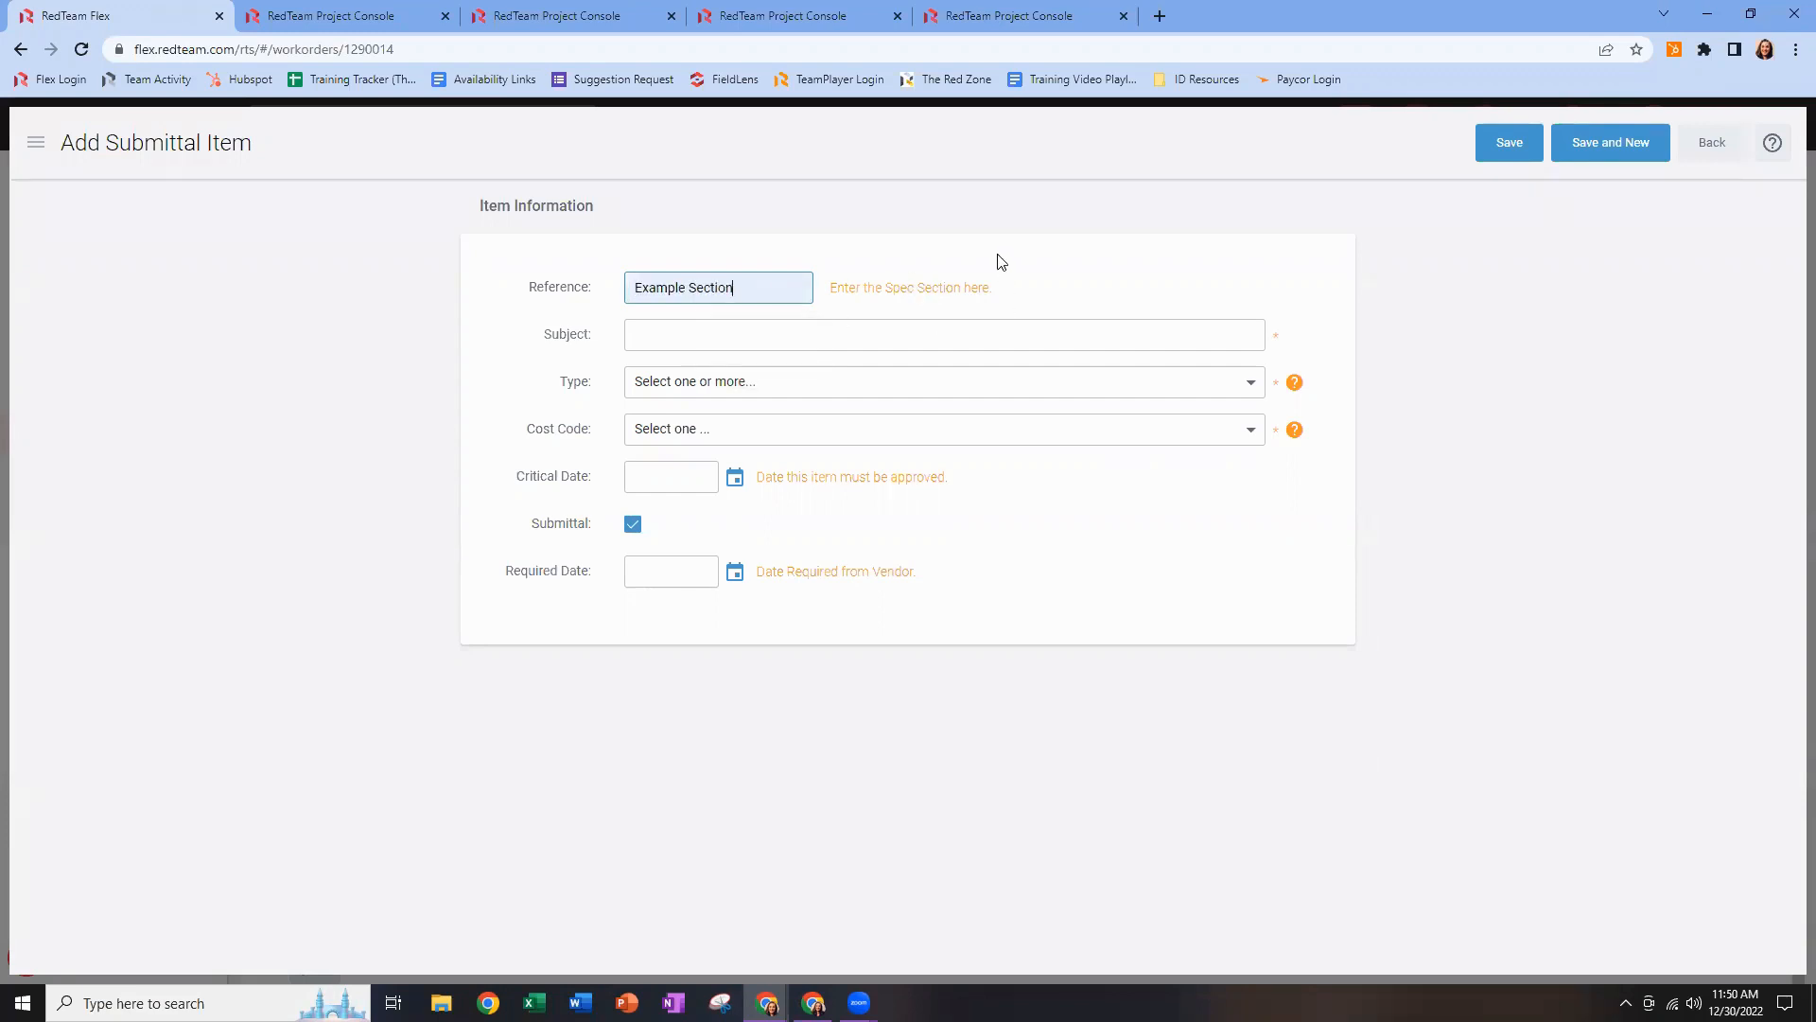
pyautogui.click(957, 335)
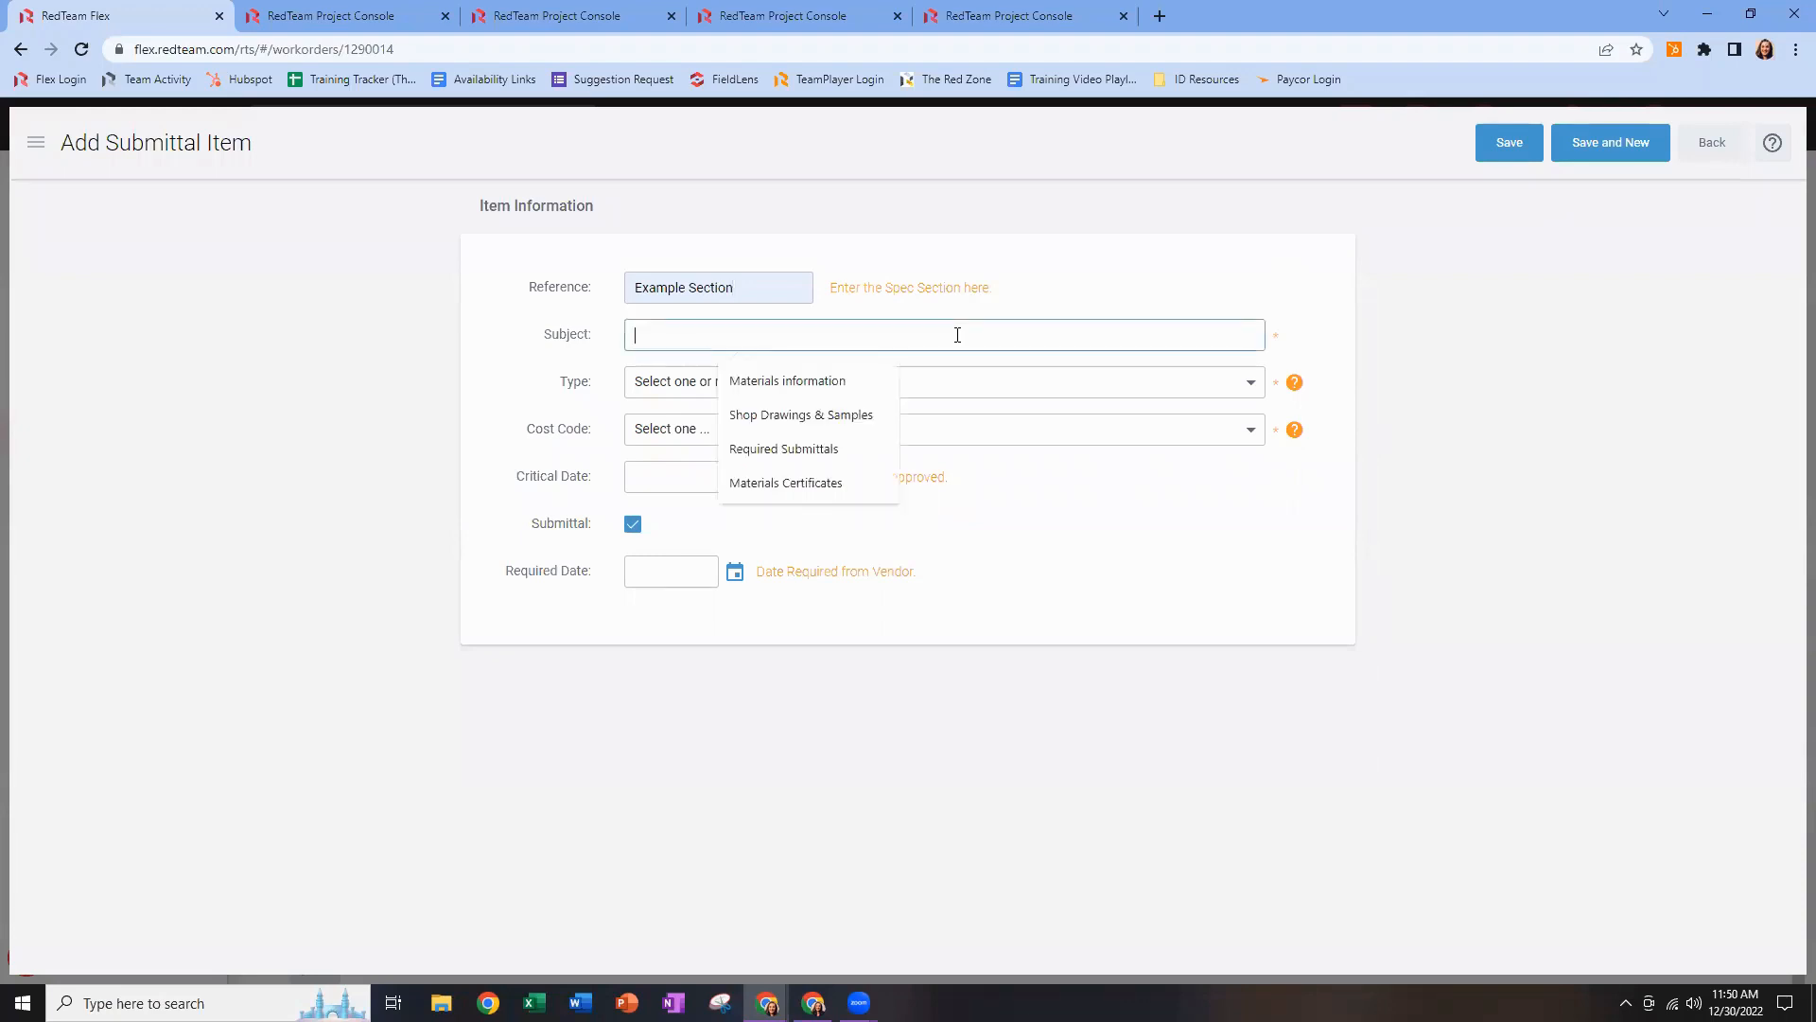
pyautogui.click(787, 383)
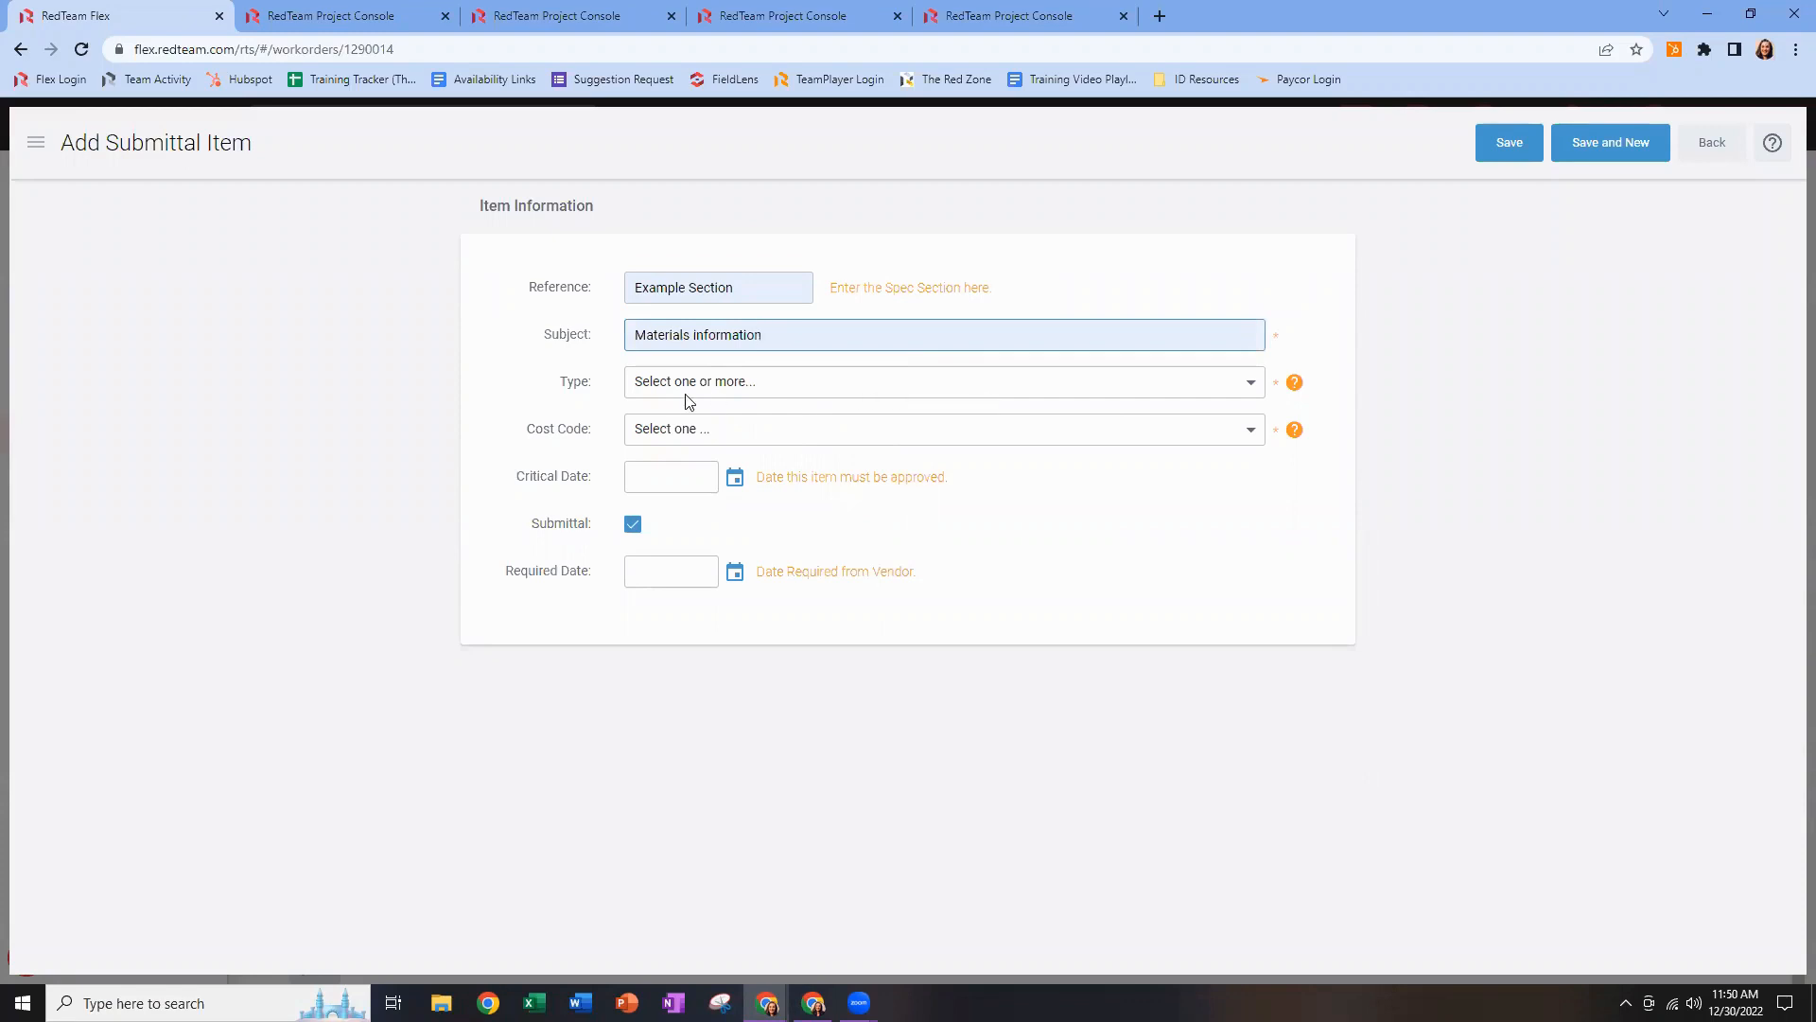
# Assign the types Material Certificates and Mix Design to the new submittal item.
pyautogui.click(1250, 383)
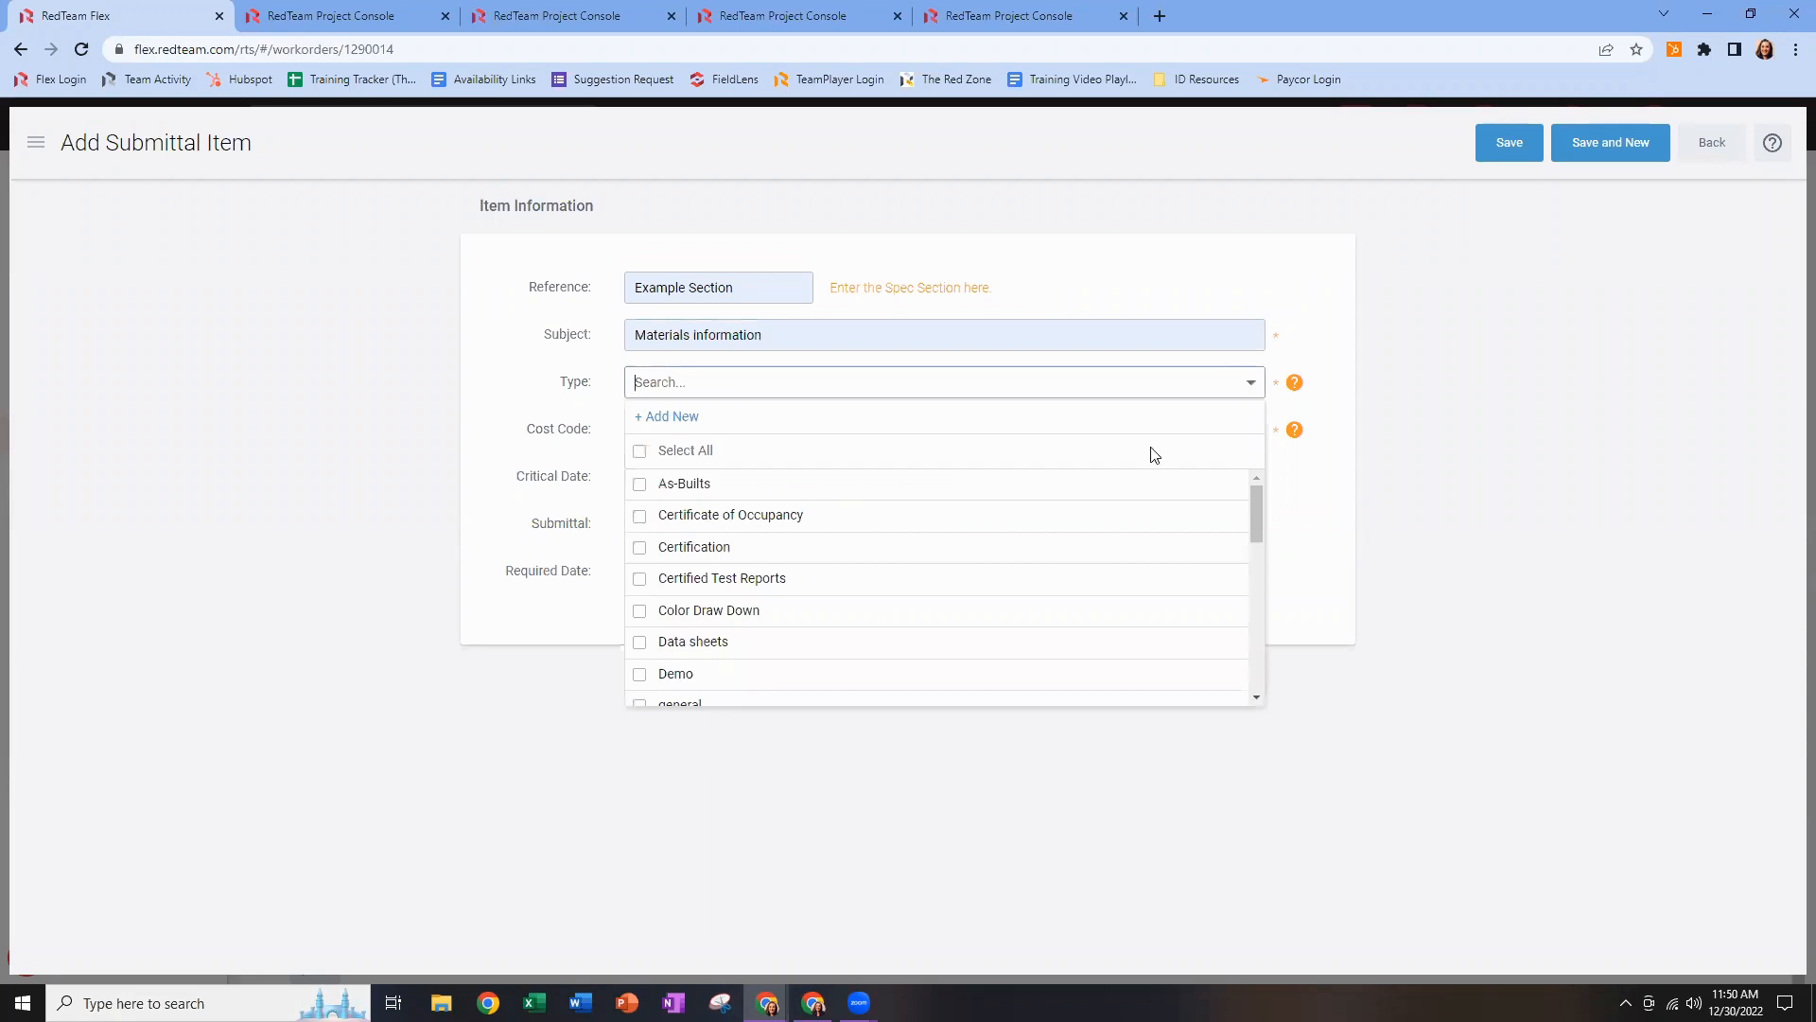
pyautogui.scroll(-4, 799, 568)
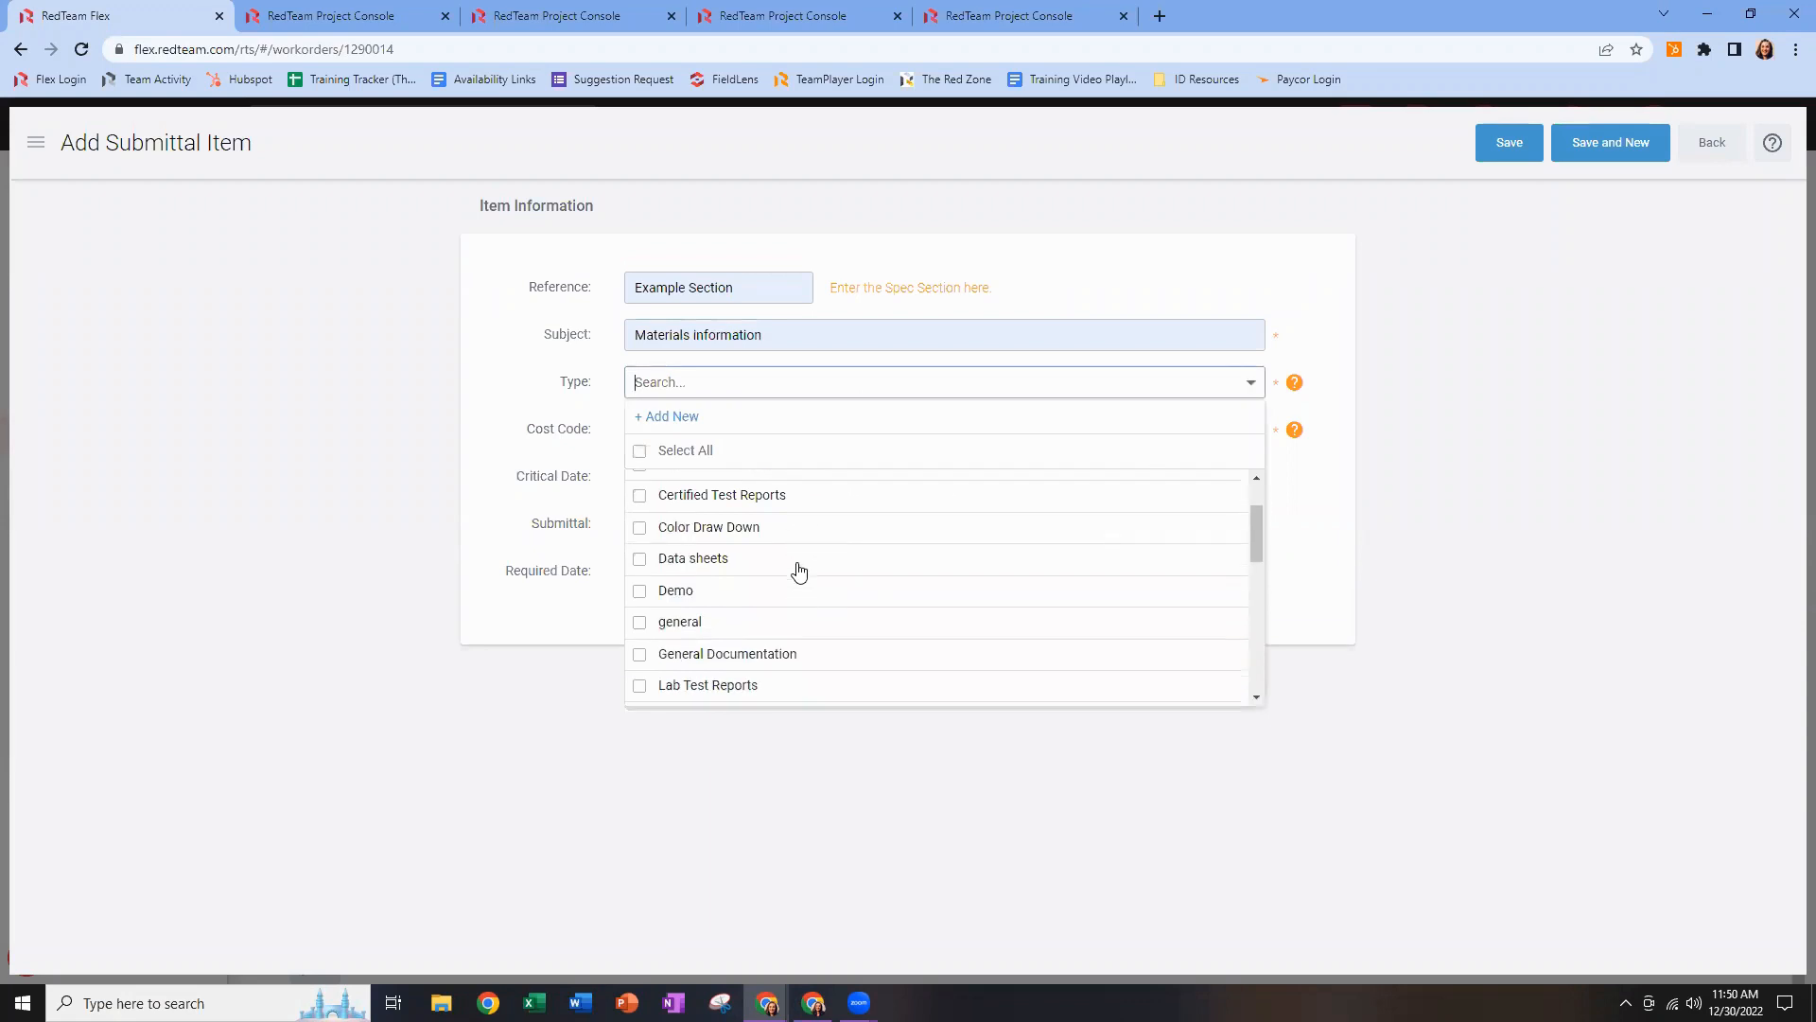
pyautogui.scroll(-3, 803, 588)
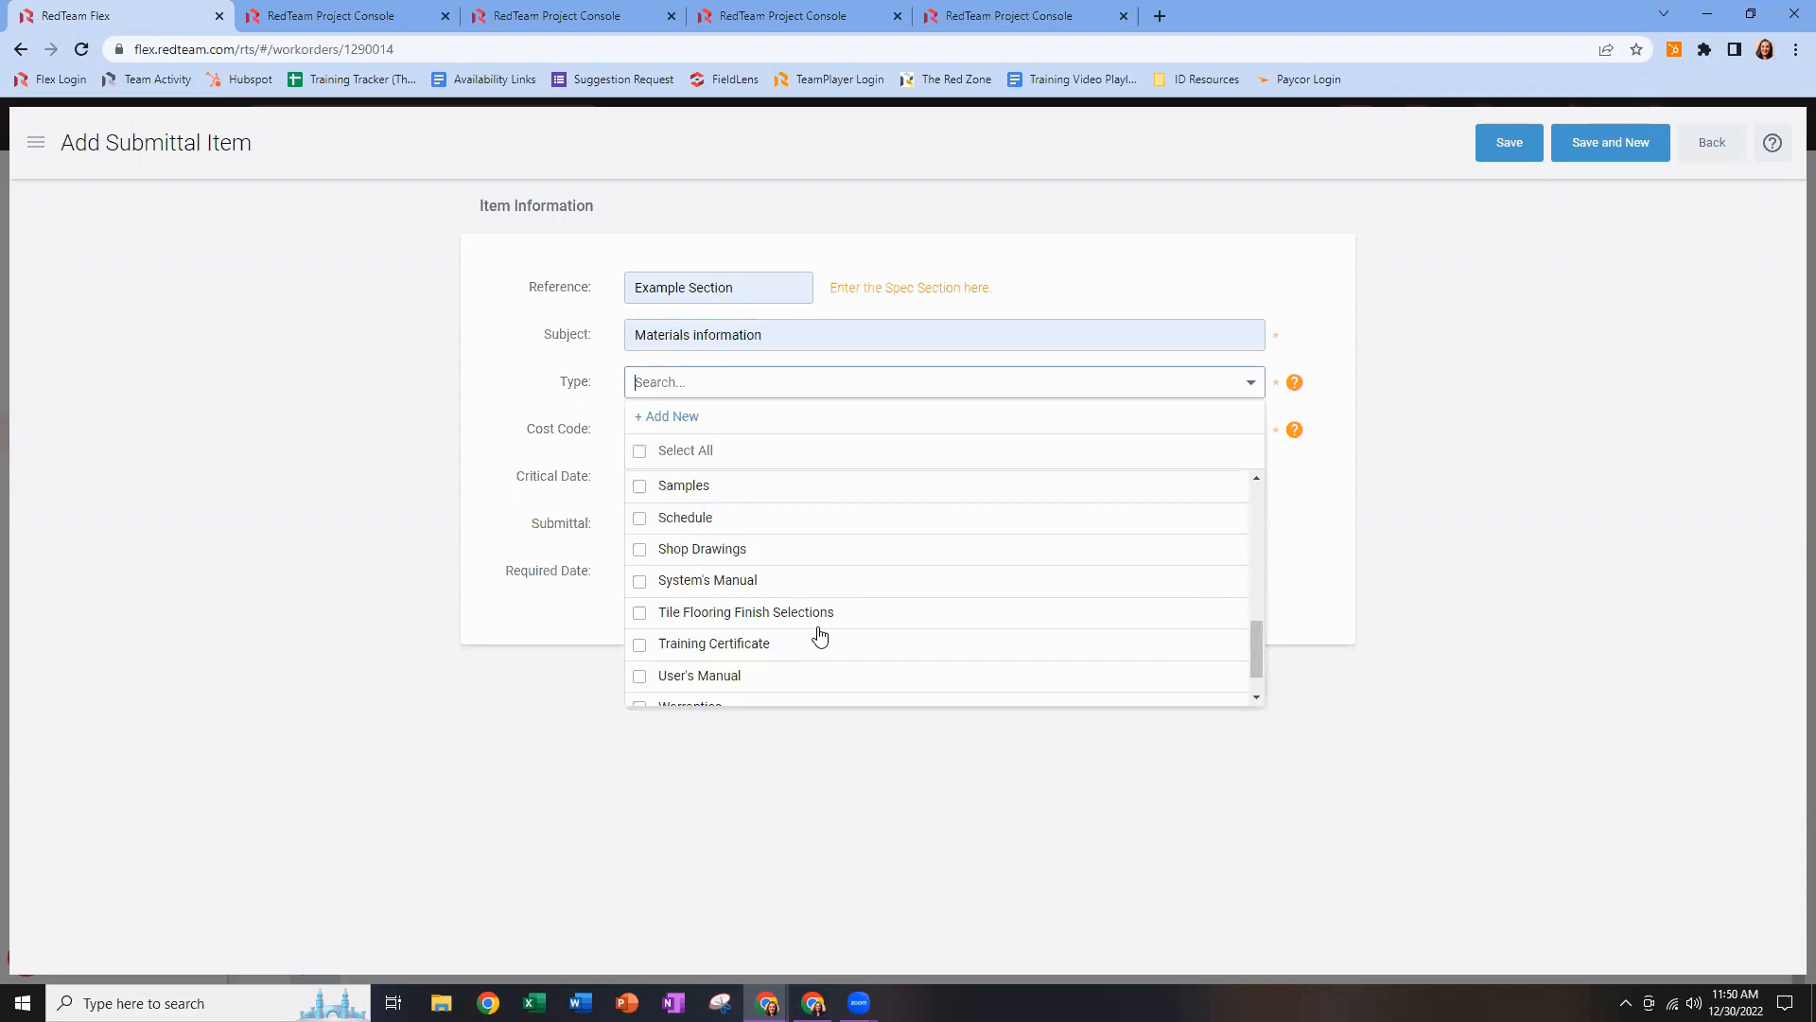
pyautogui.scroll(3, 819, 641)
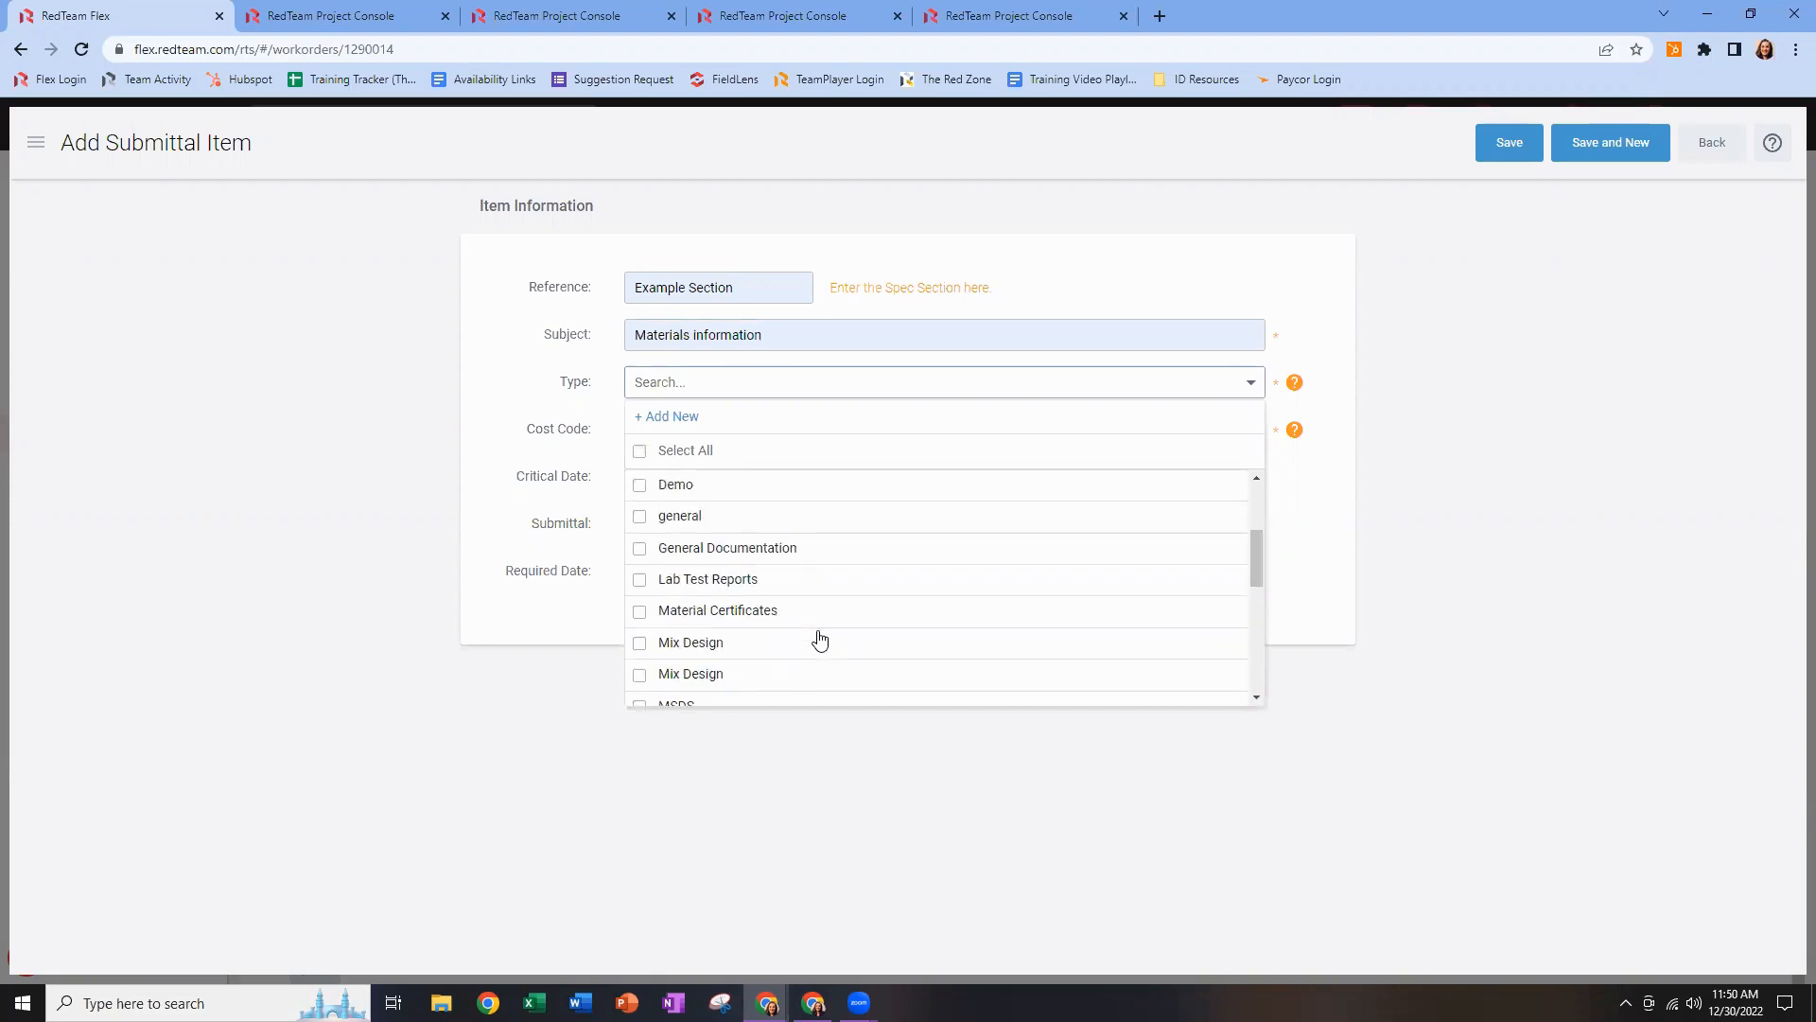
pyautogui.scroll(2, 819, 640)
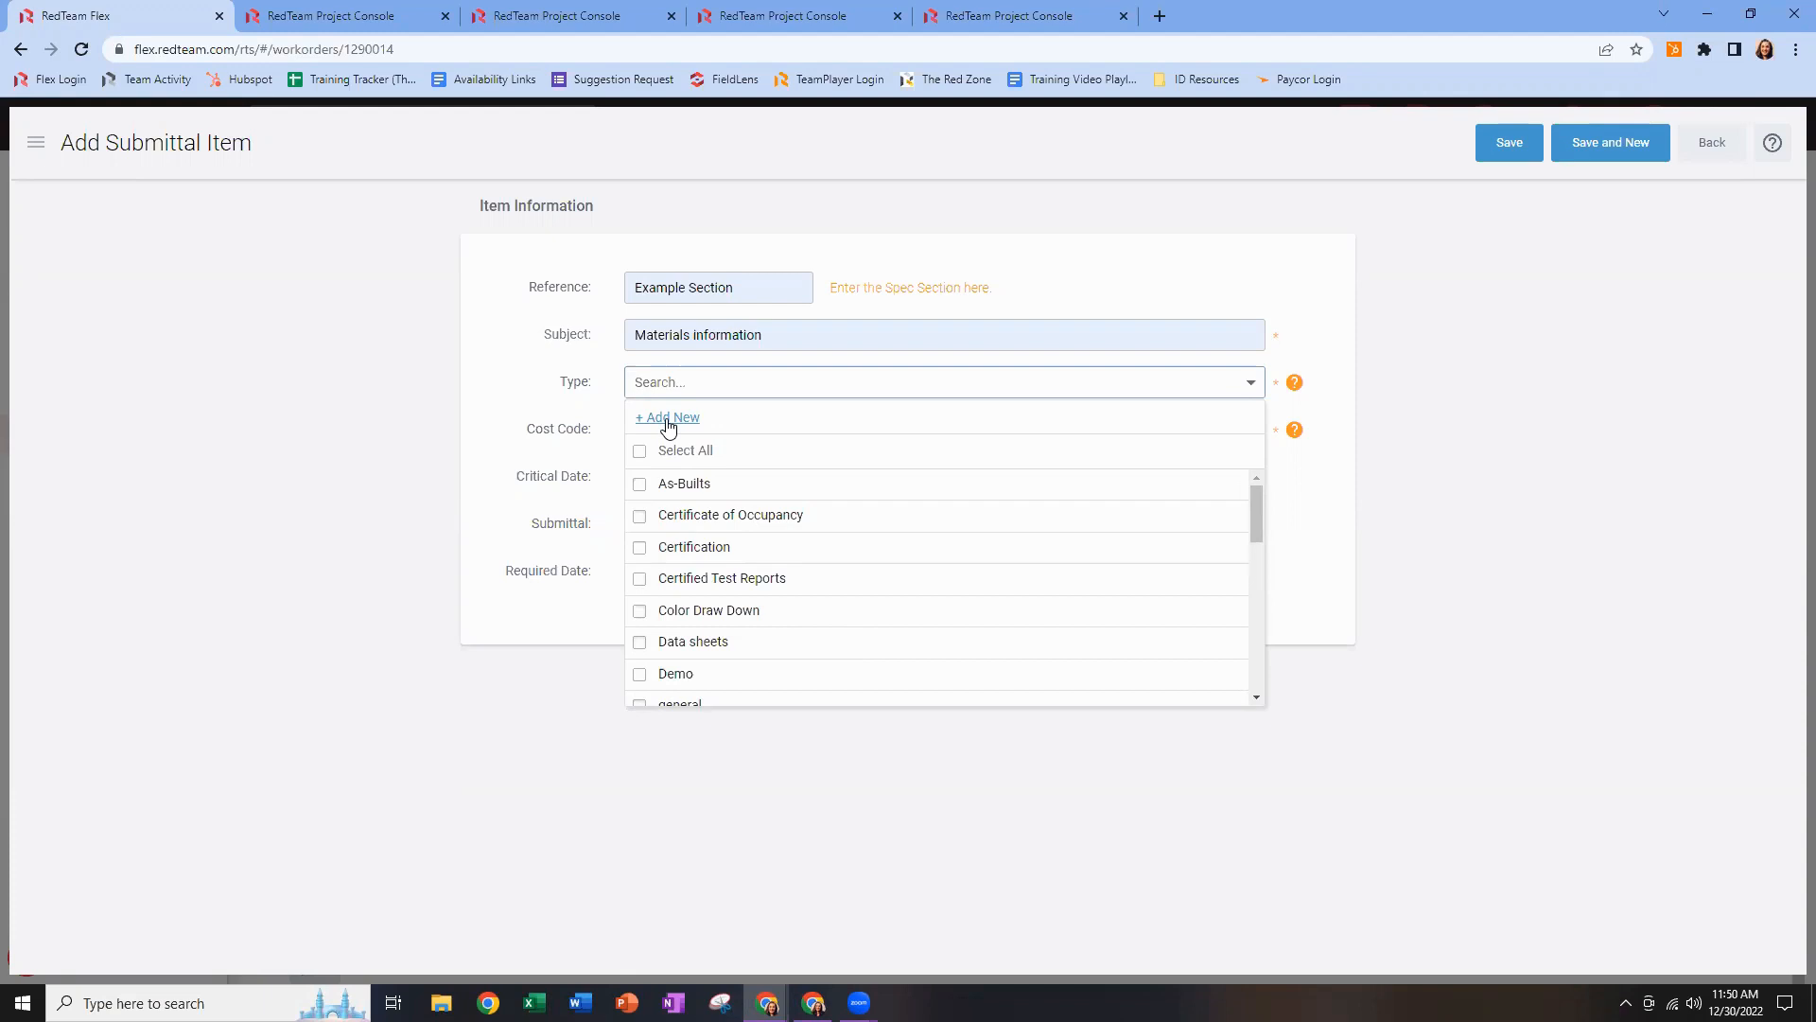
pyautogui.scroll(-5, 743, 580)
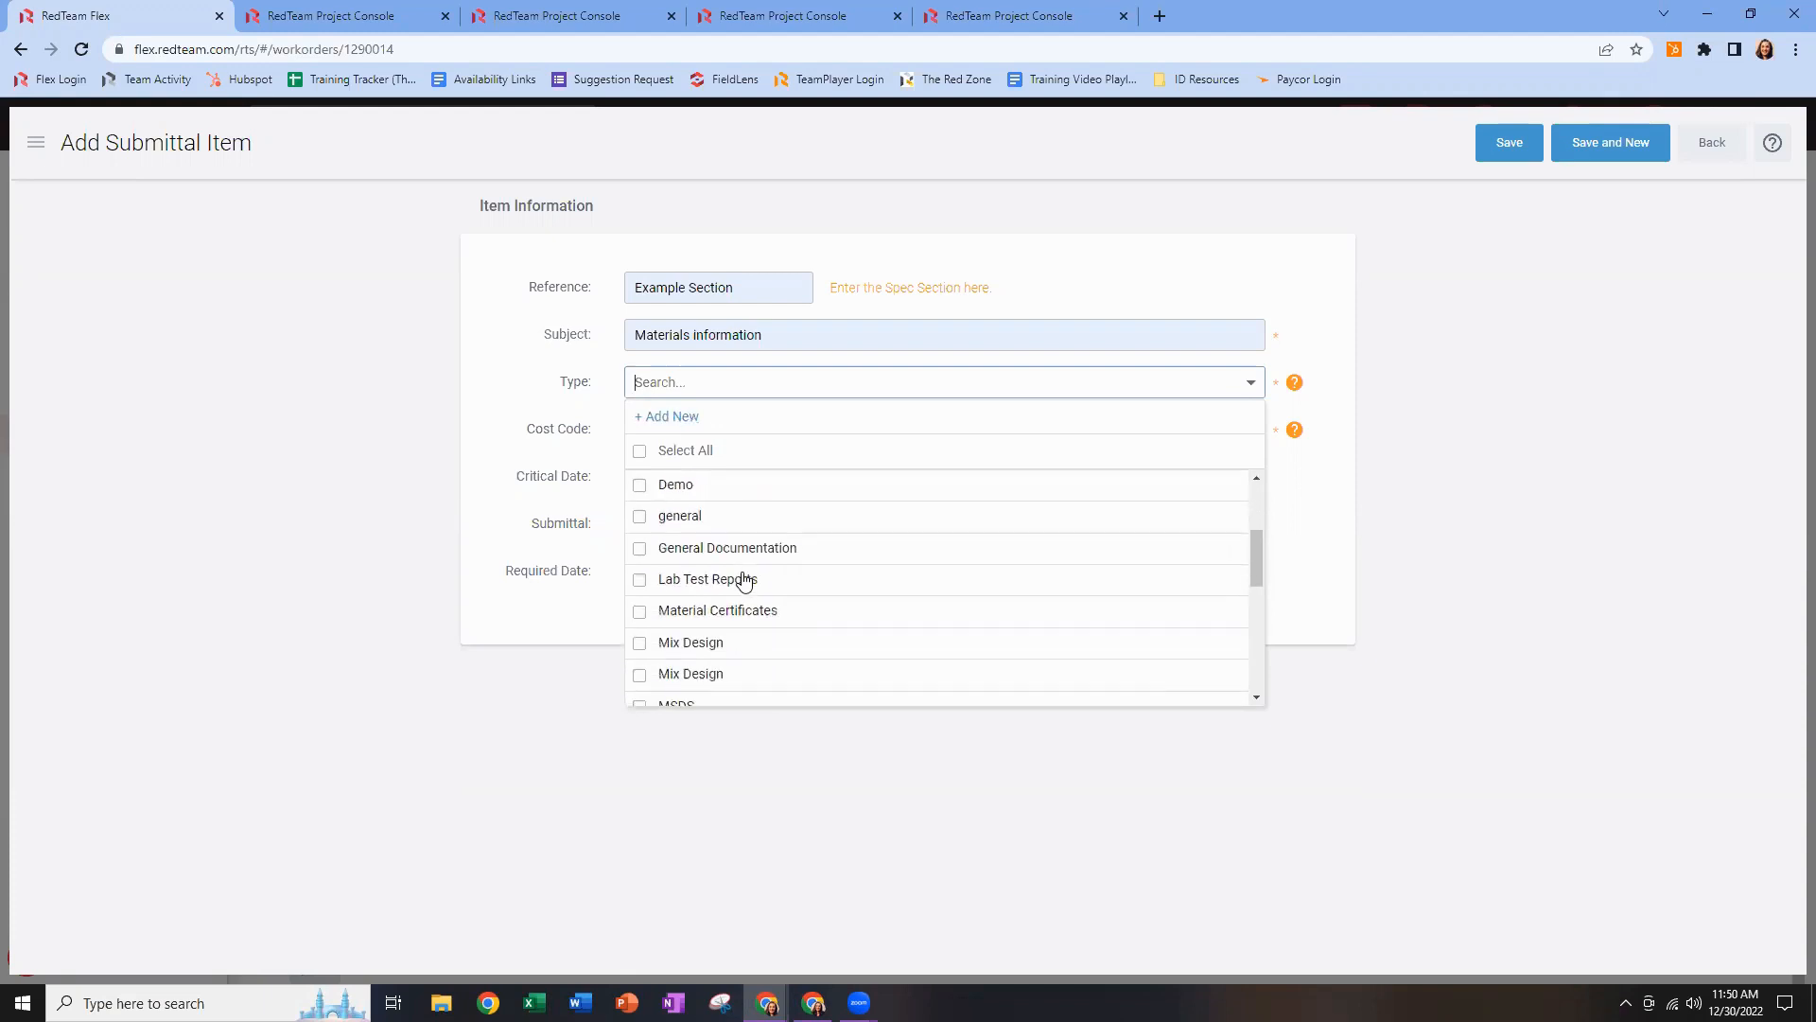
pyautogui.click(639, 613)
pyautogui.click(639, 647)
pyautogui.click(1320, 559)
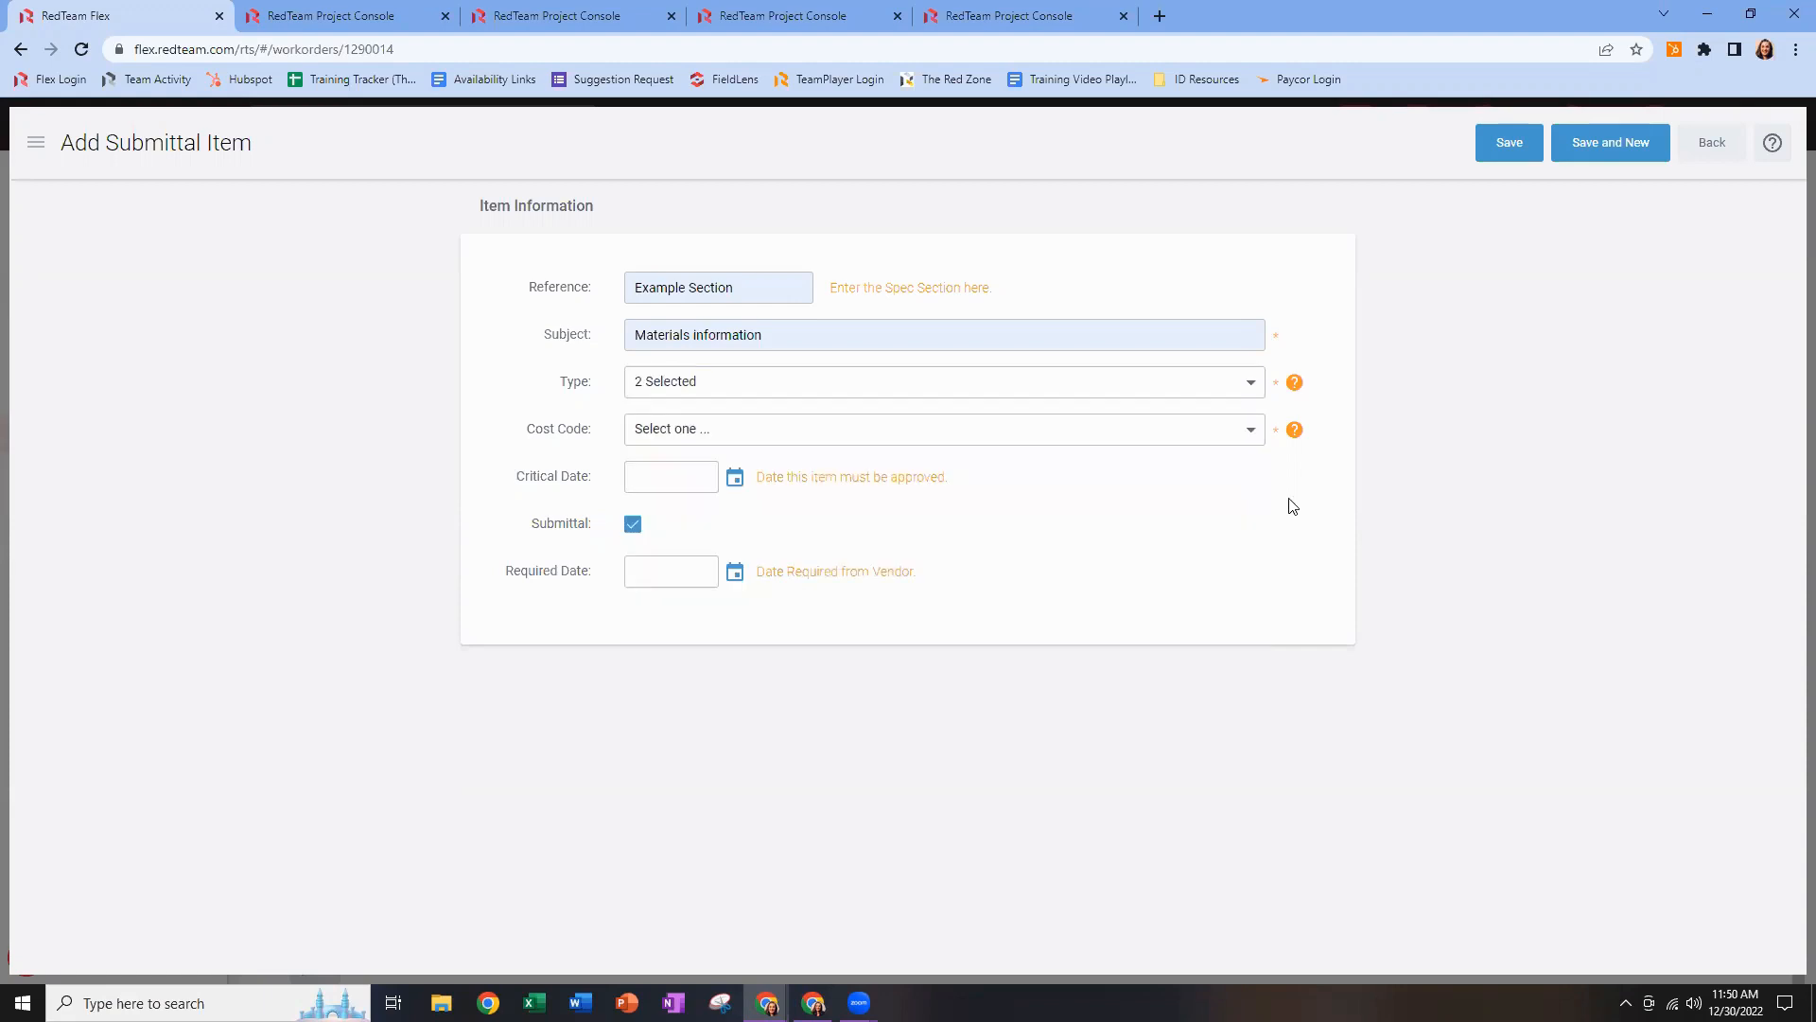
# Set the submittal item's cost code to 030000 - Concrete.
pyautogui.click(1255, 435)
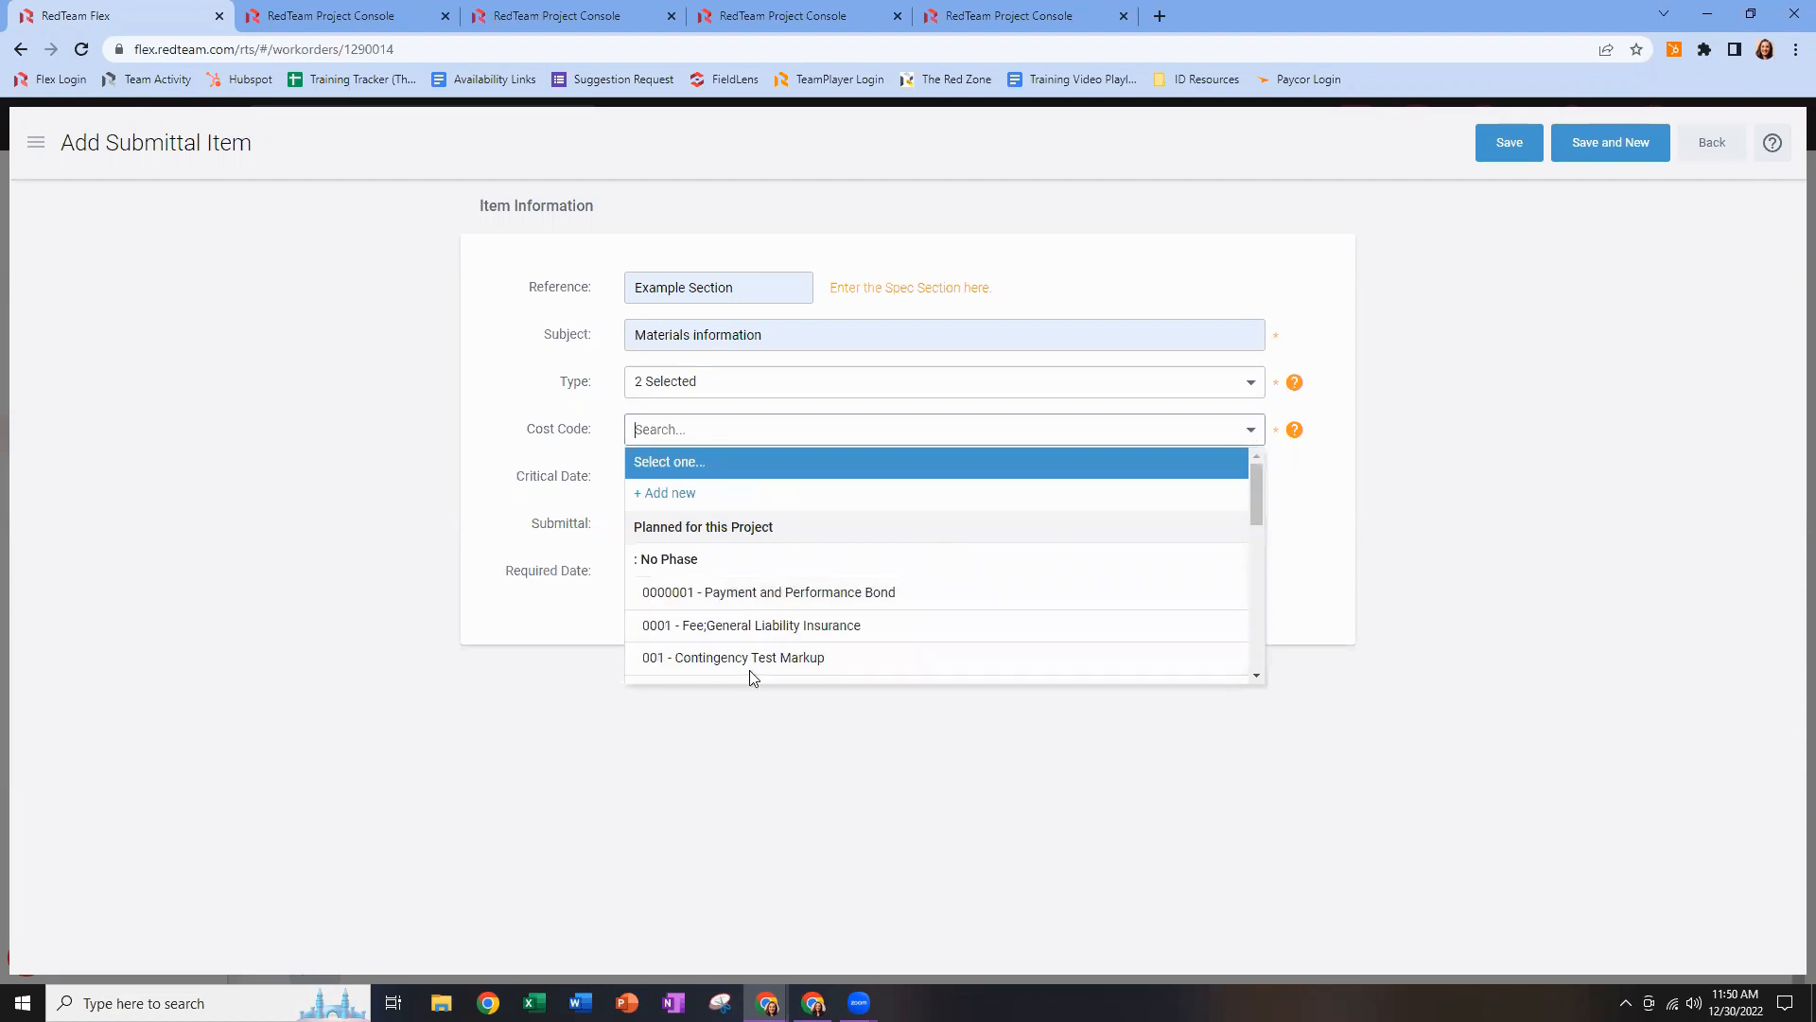
pyautogui.scroll(-1, 756, 653)
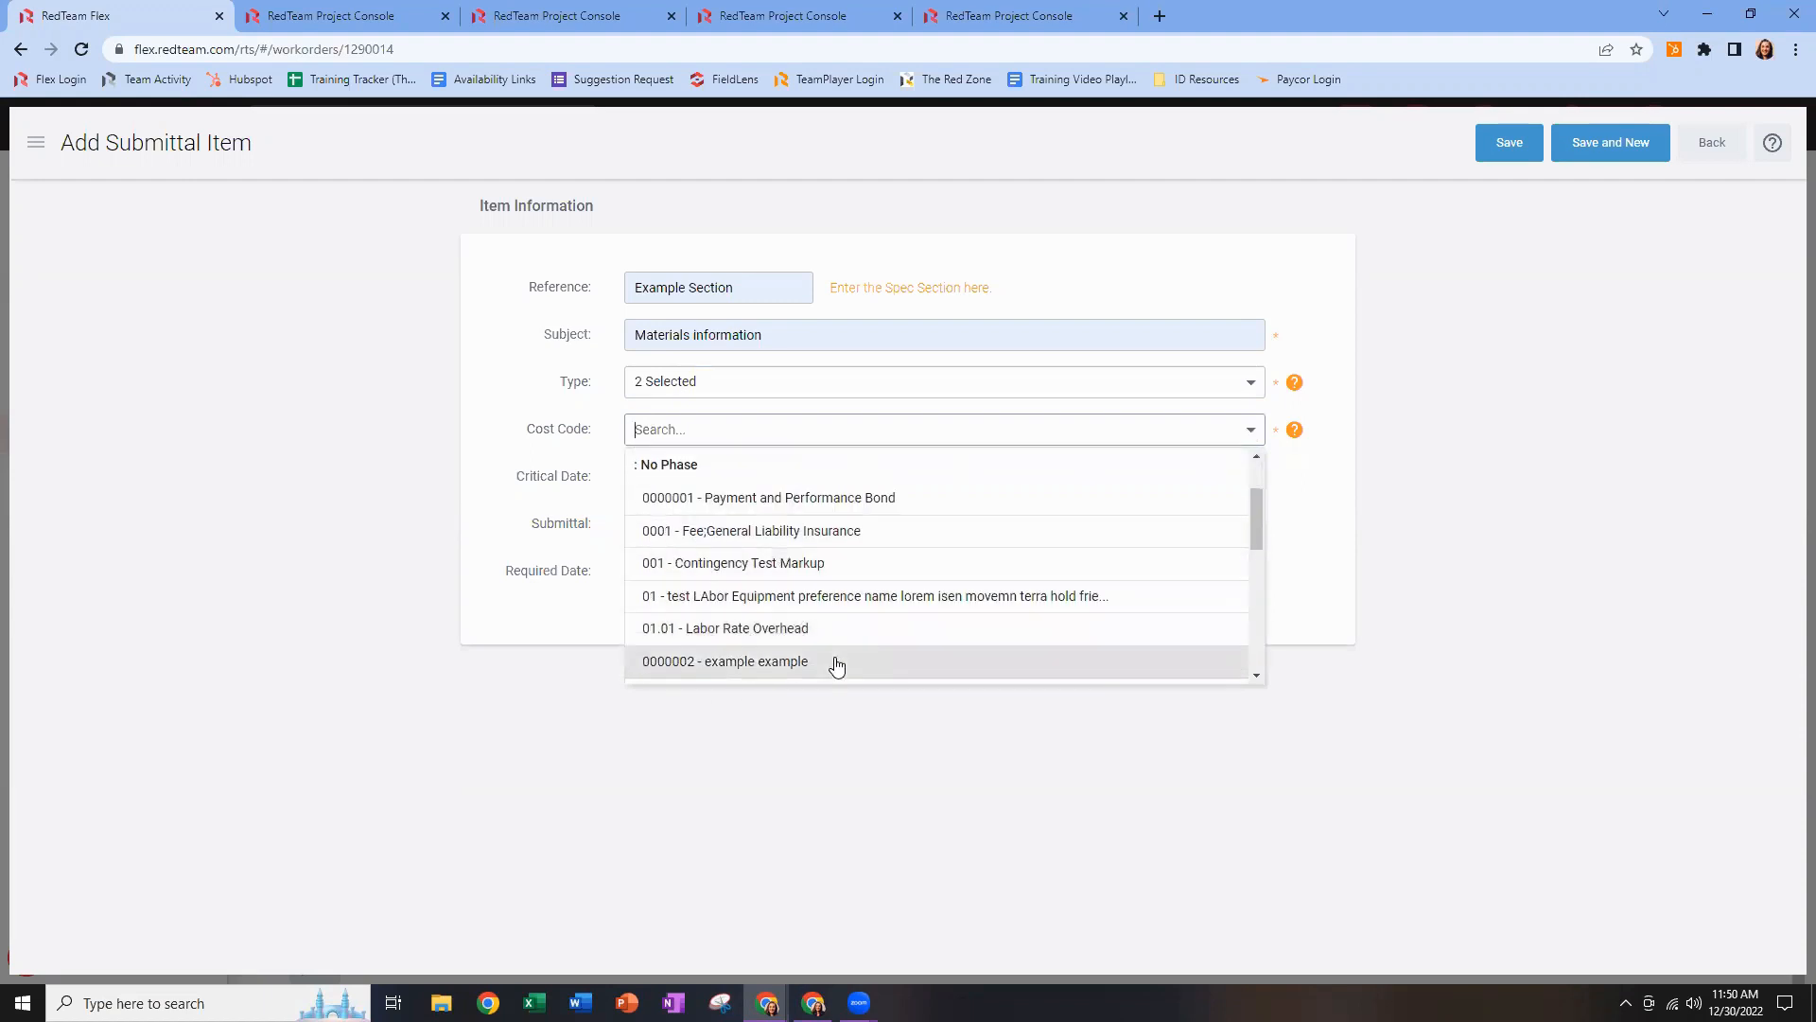
pyautogui.scroll(-1, 837, 667)
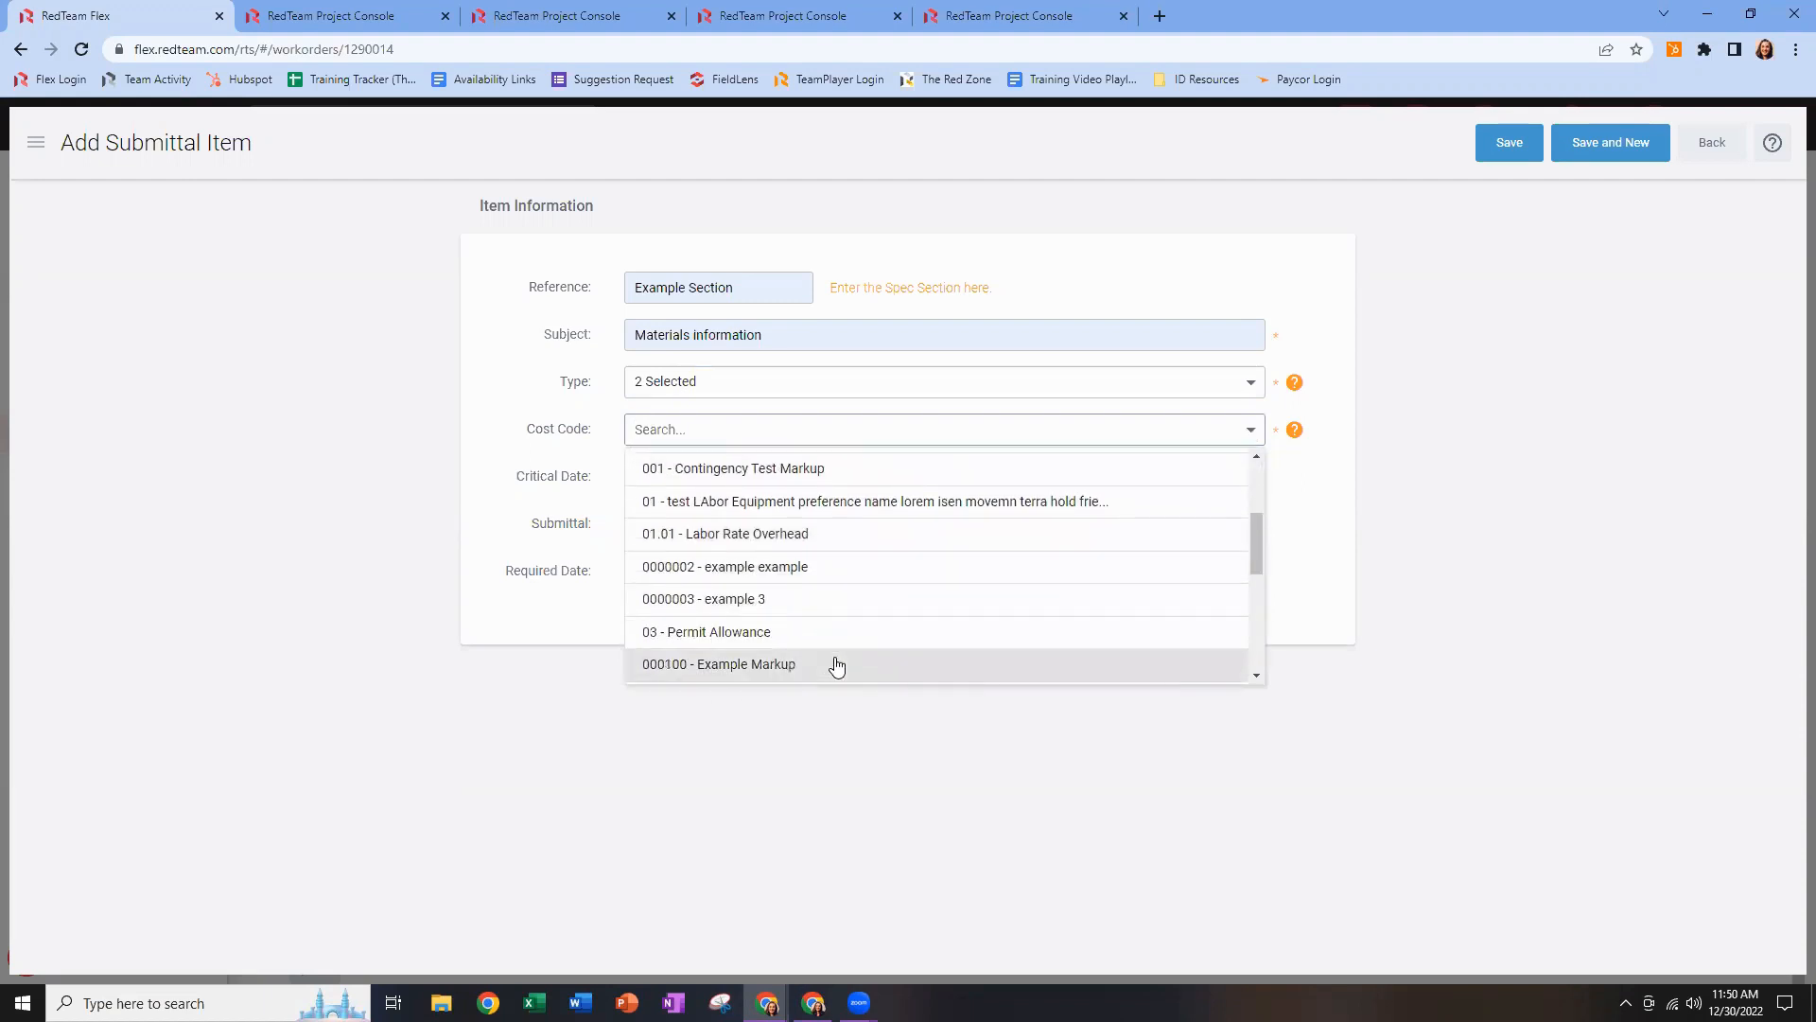
pyautogui.scroll(-1, 837, 667)
pyautogui.scroll(-1, 837, 665)
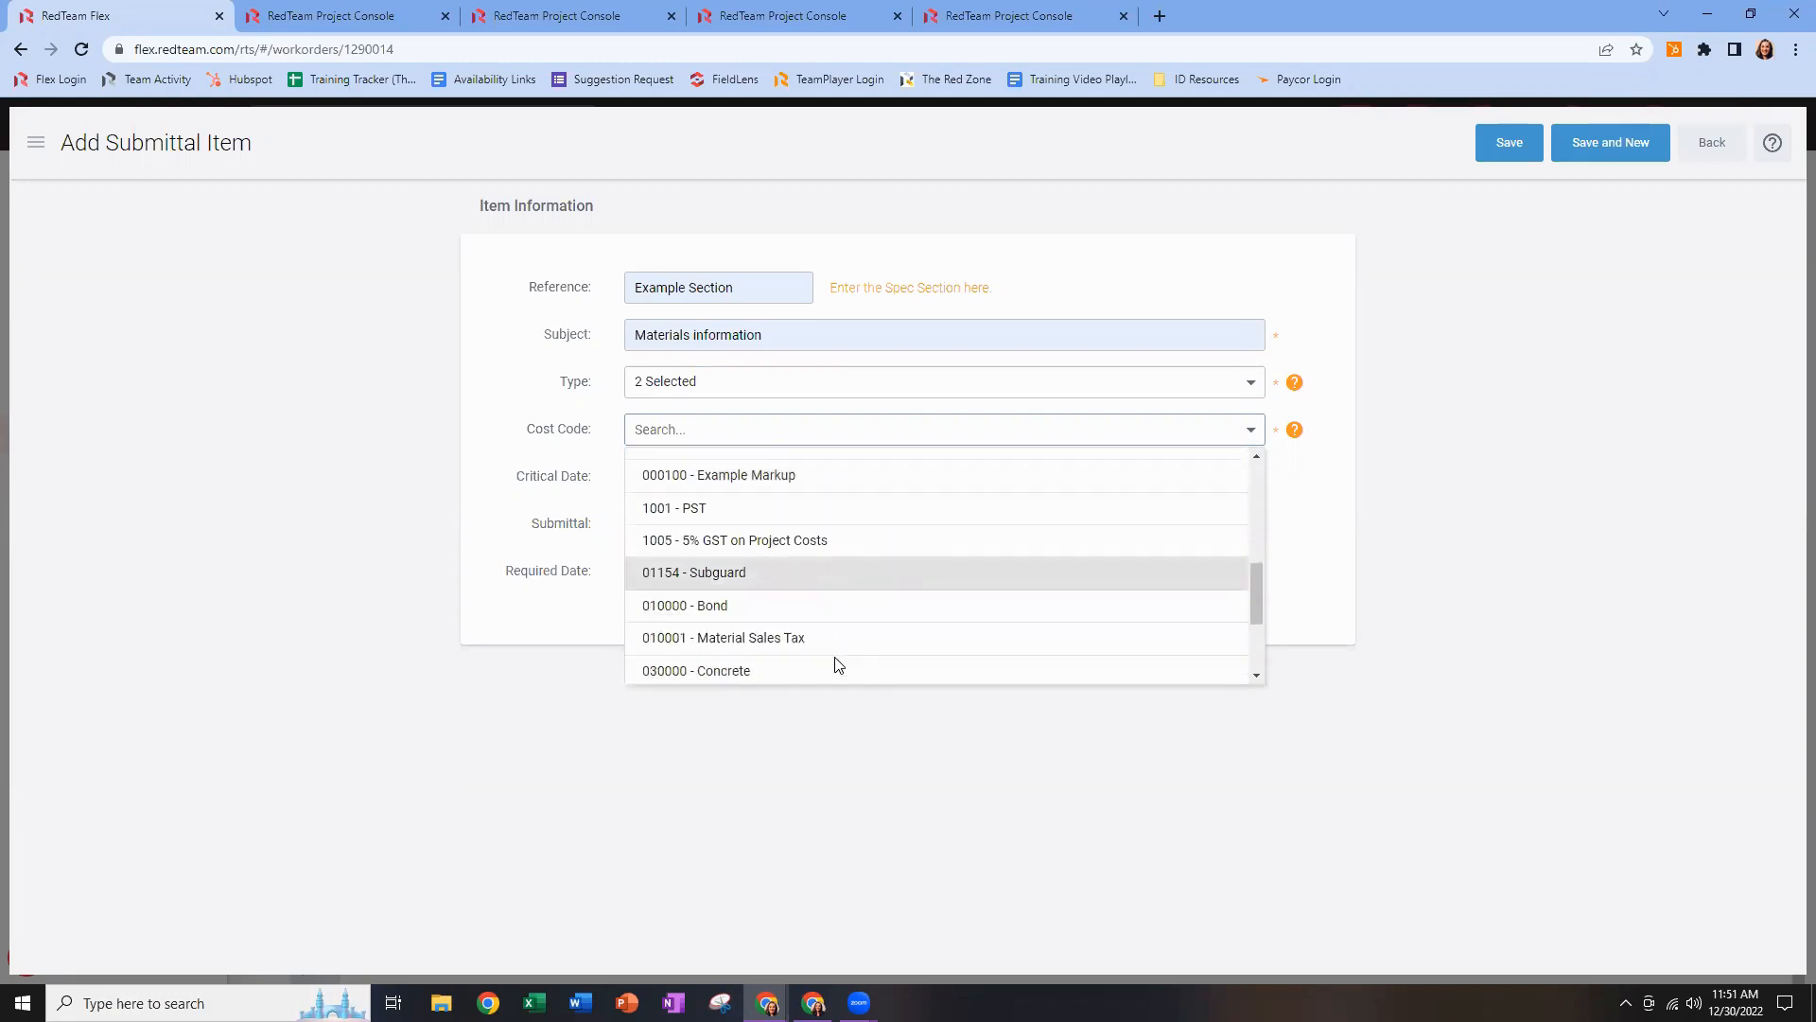
pyautogui.scroll(-1, 834, 664)
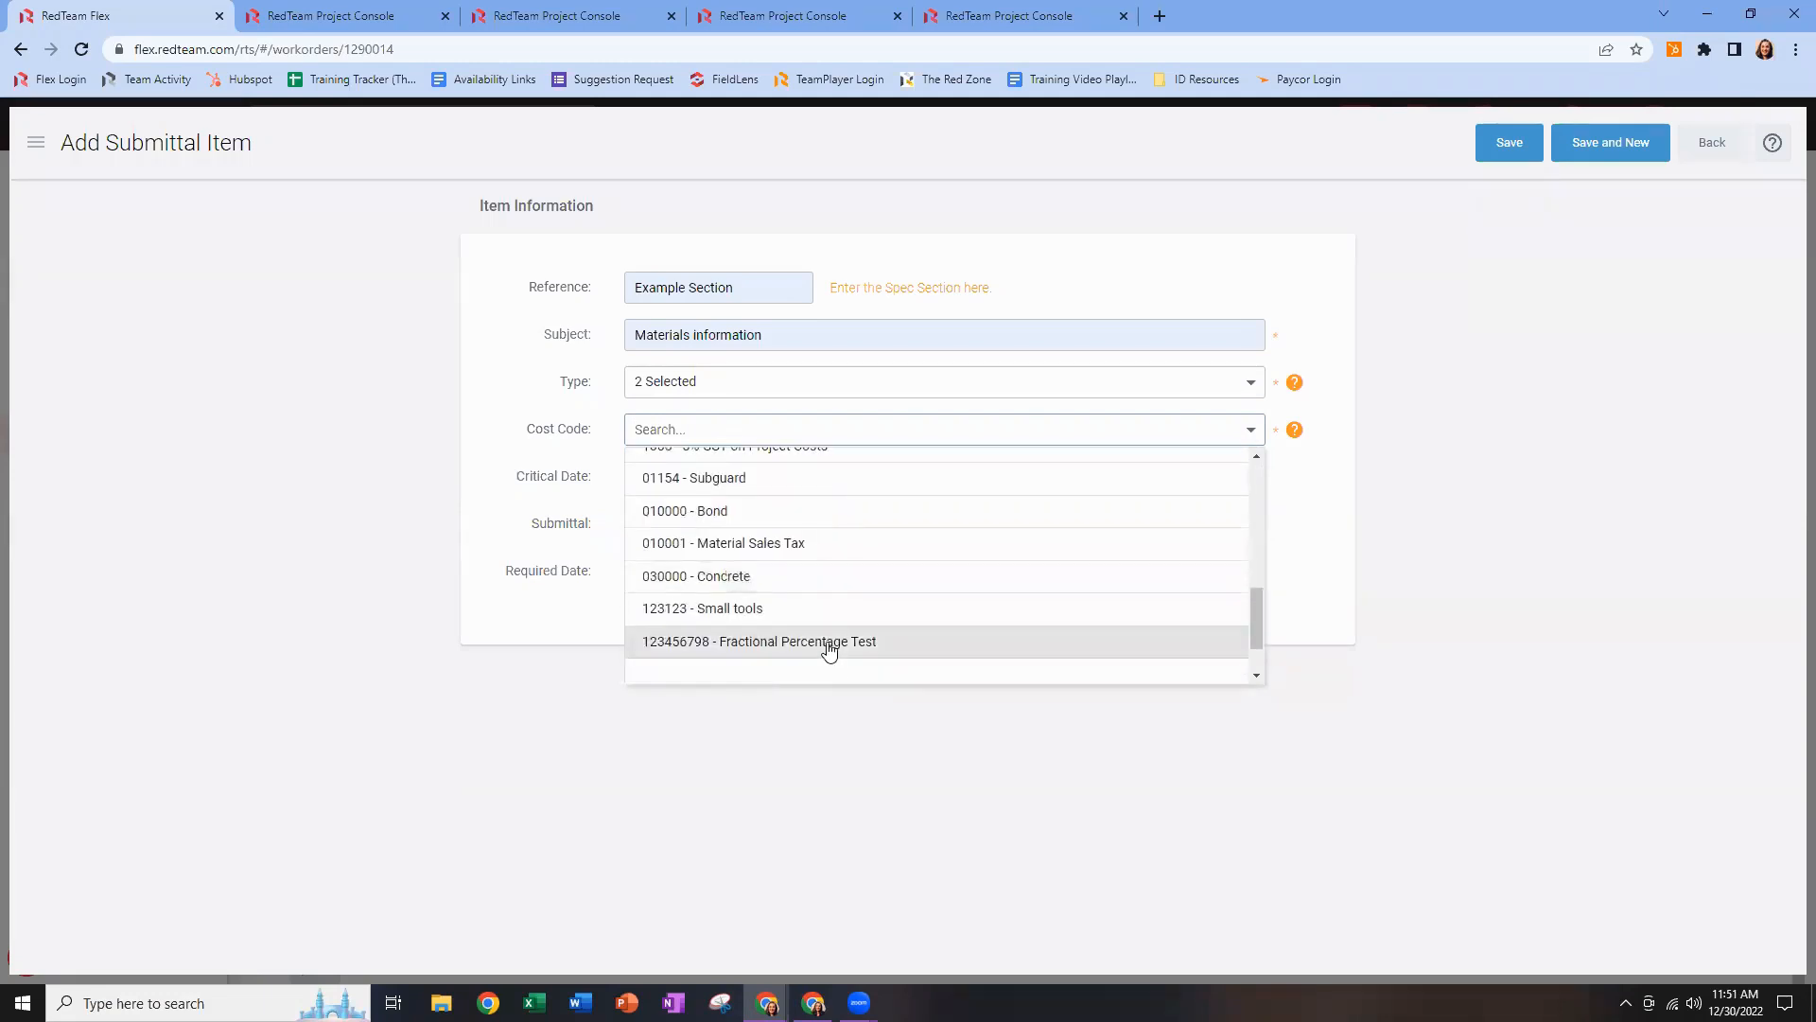
pyautogui.click(746, 584)
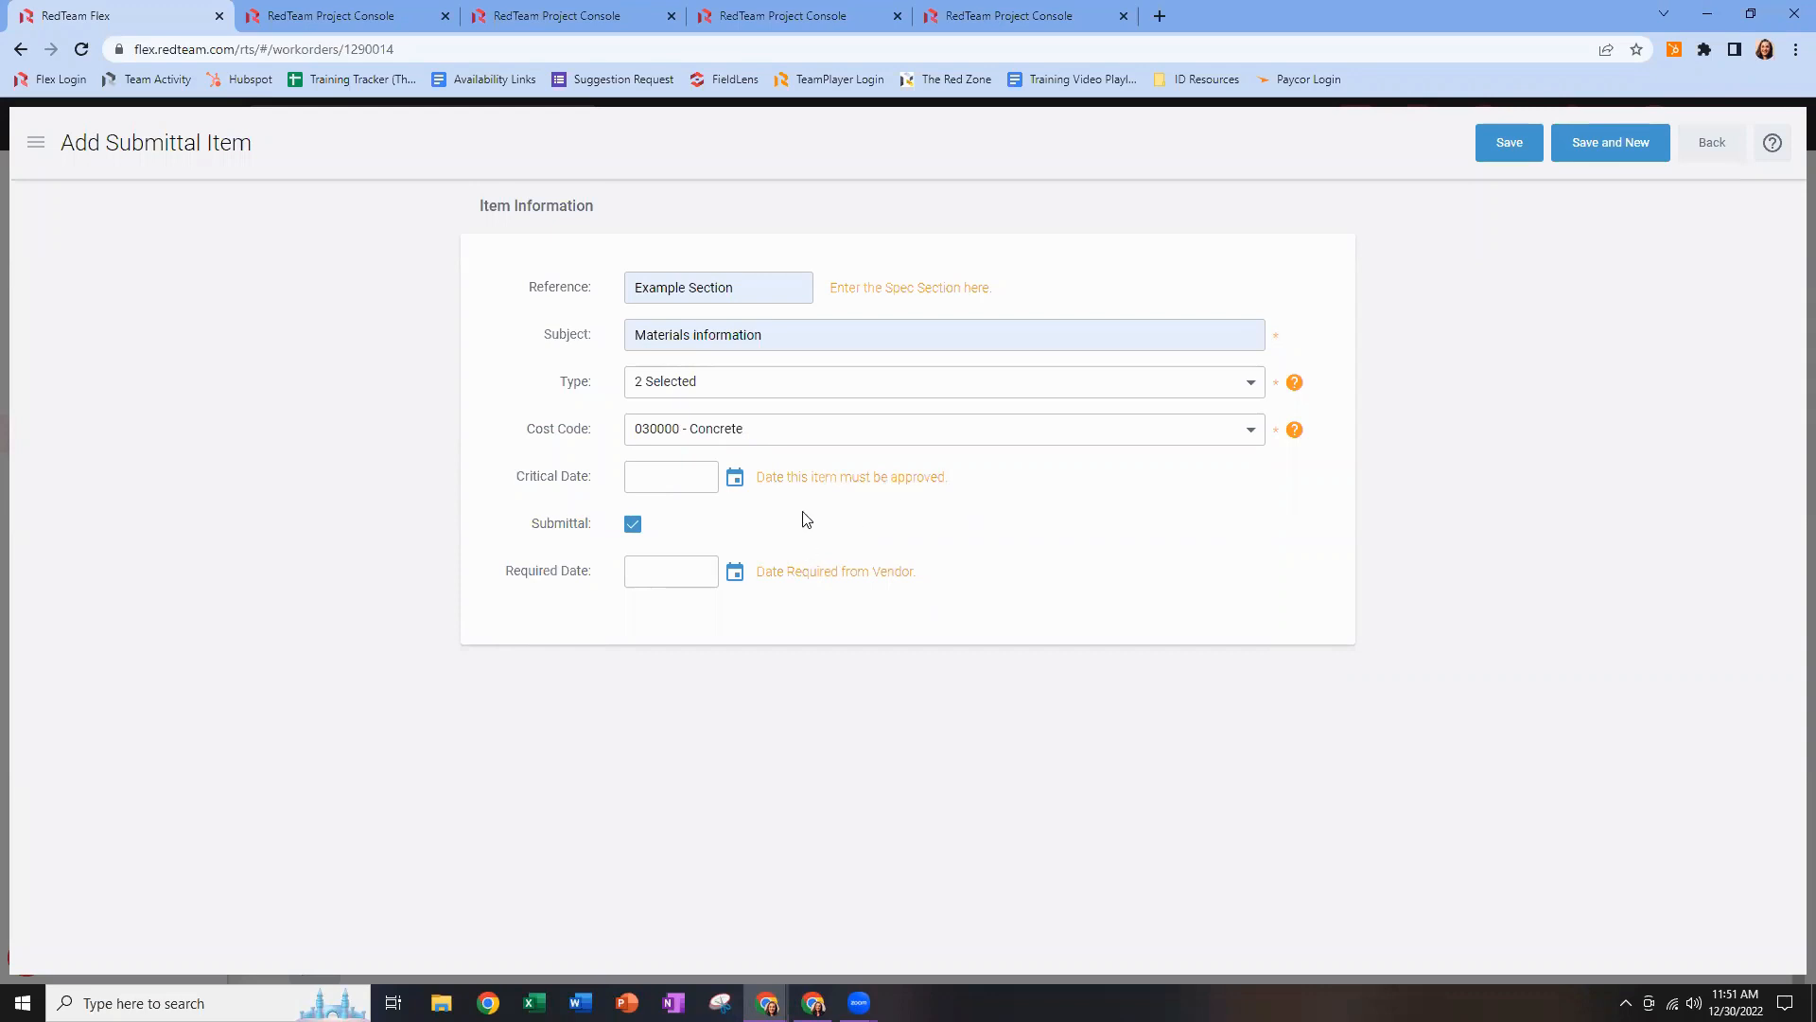
# Set the submittal item's critical date to 01/31/2023.
pyautogui.click(737, 481)
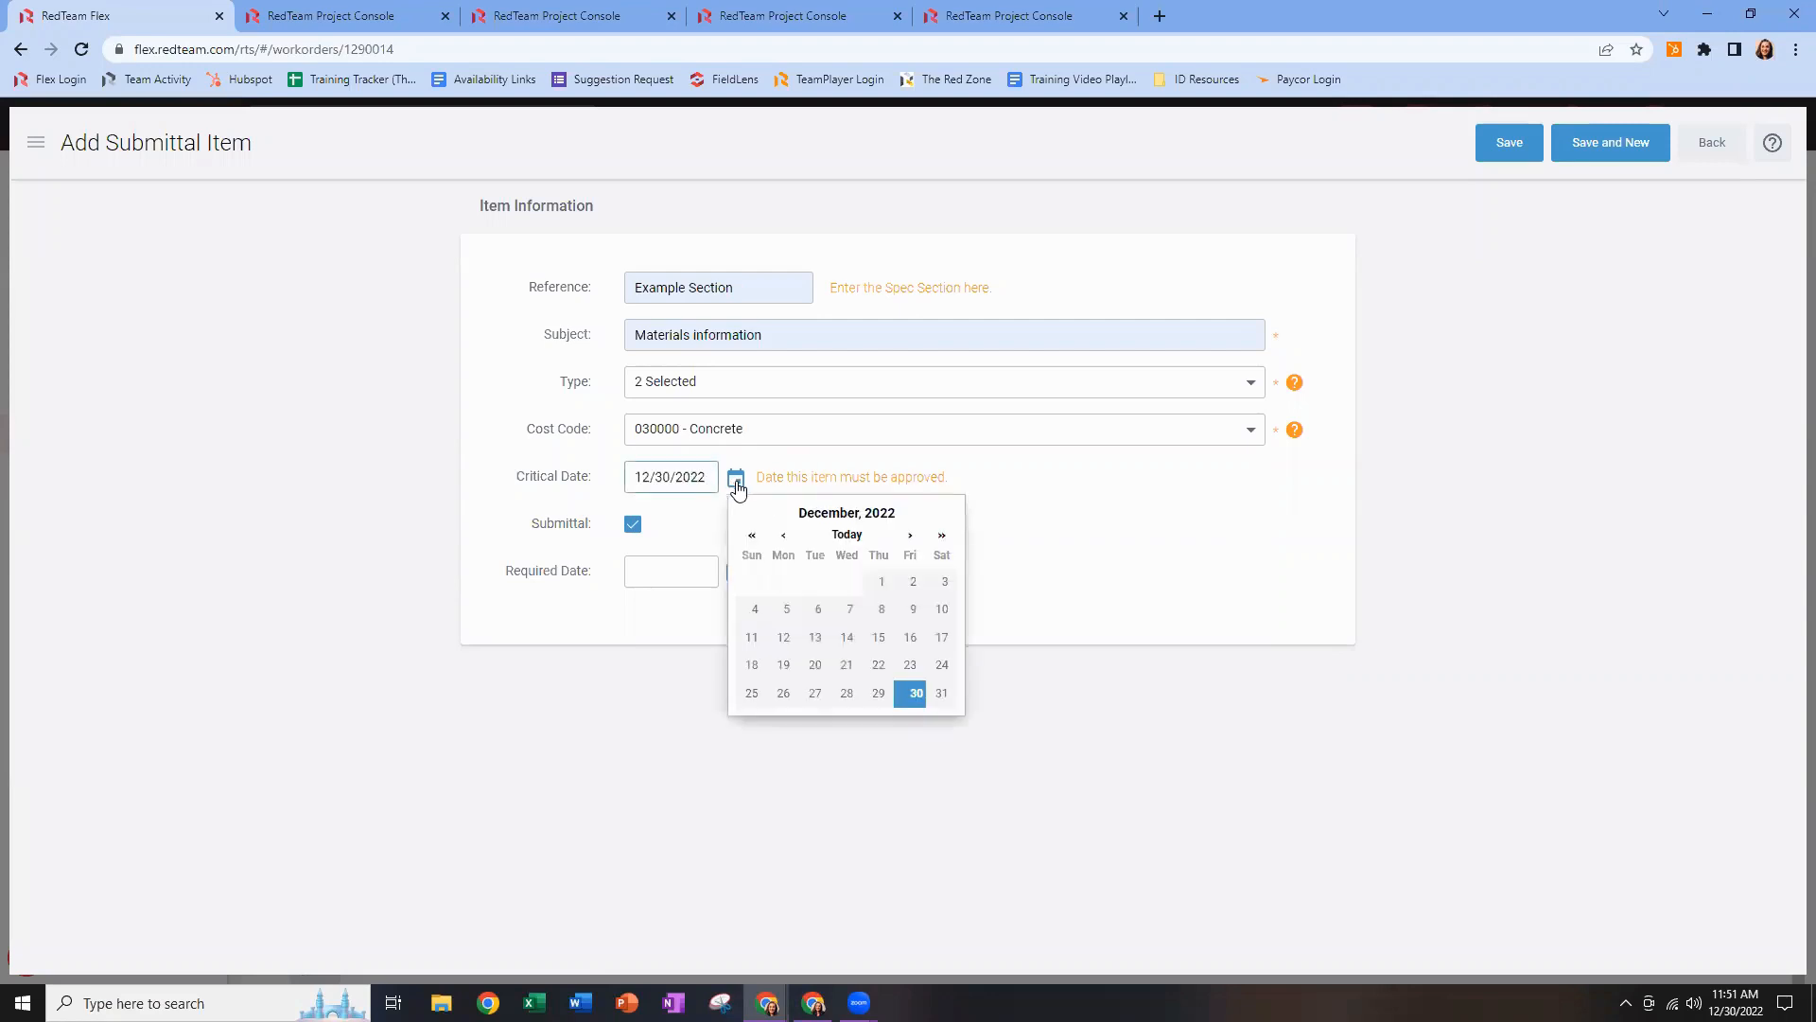
pyautogui.click(911, 537)
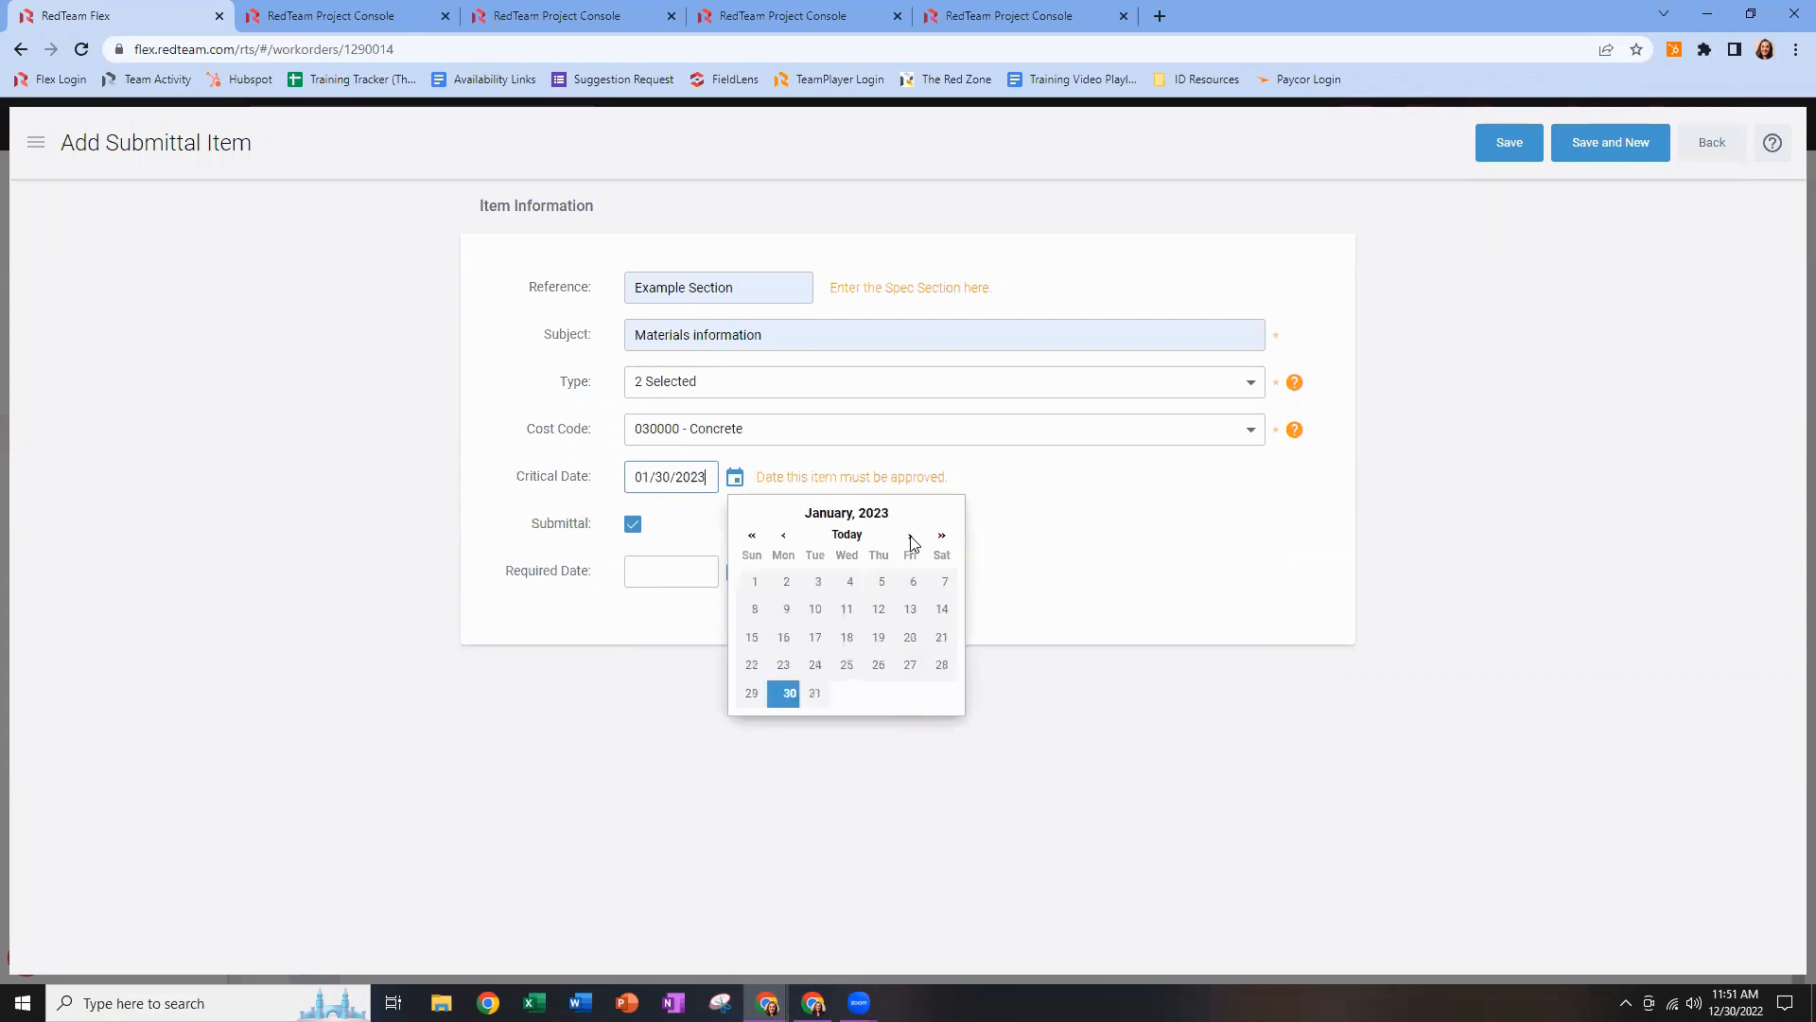
pyautogui.click(815, 695)
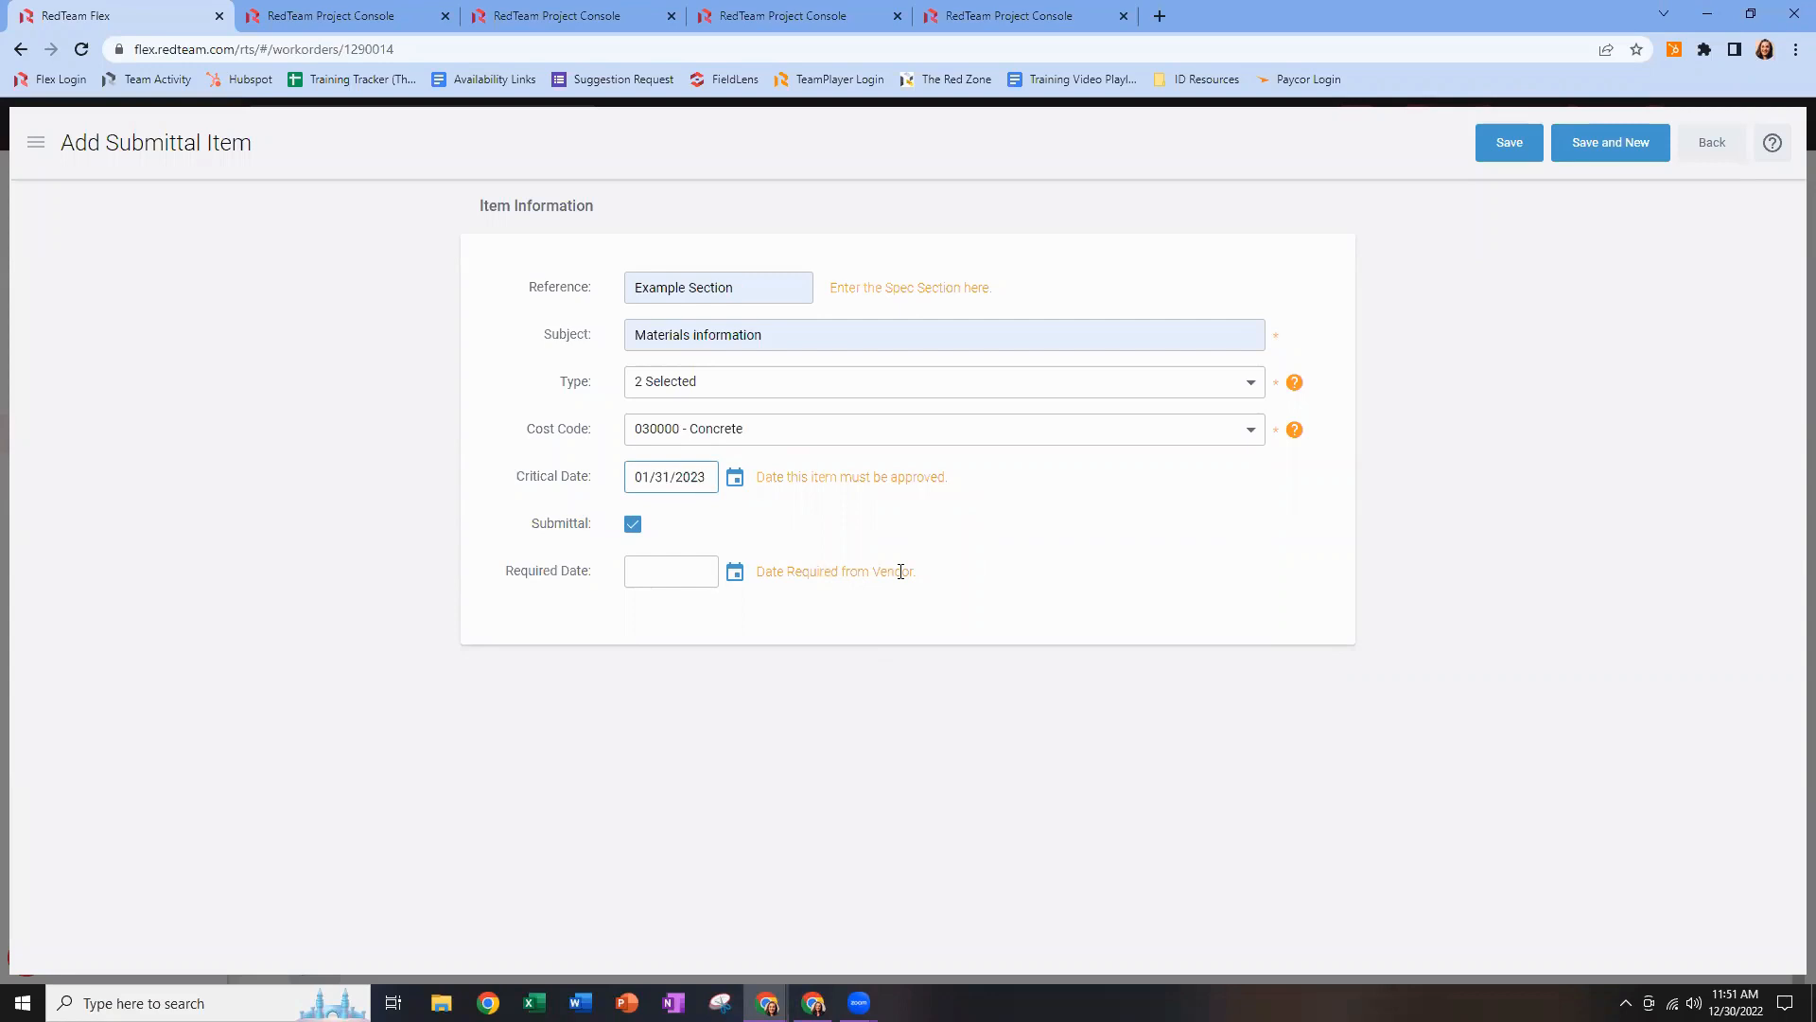
# Set the date required from the vendor to 01/13/2023 and save the submittal item.
pyautogui.click(736, 578)
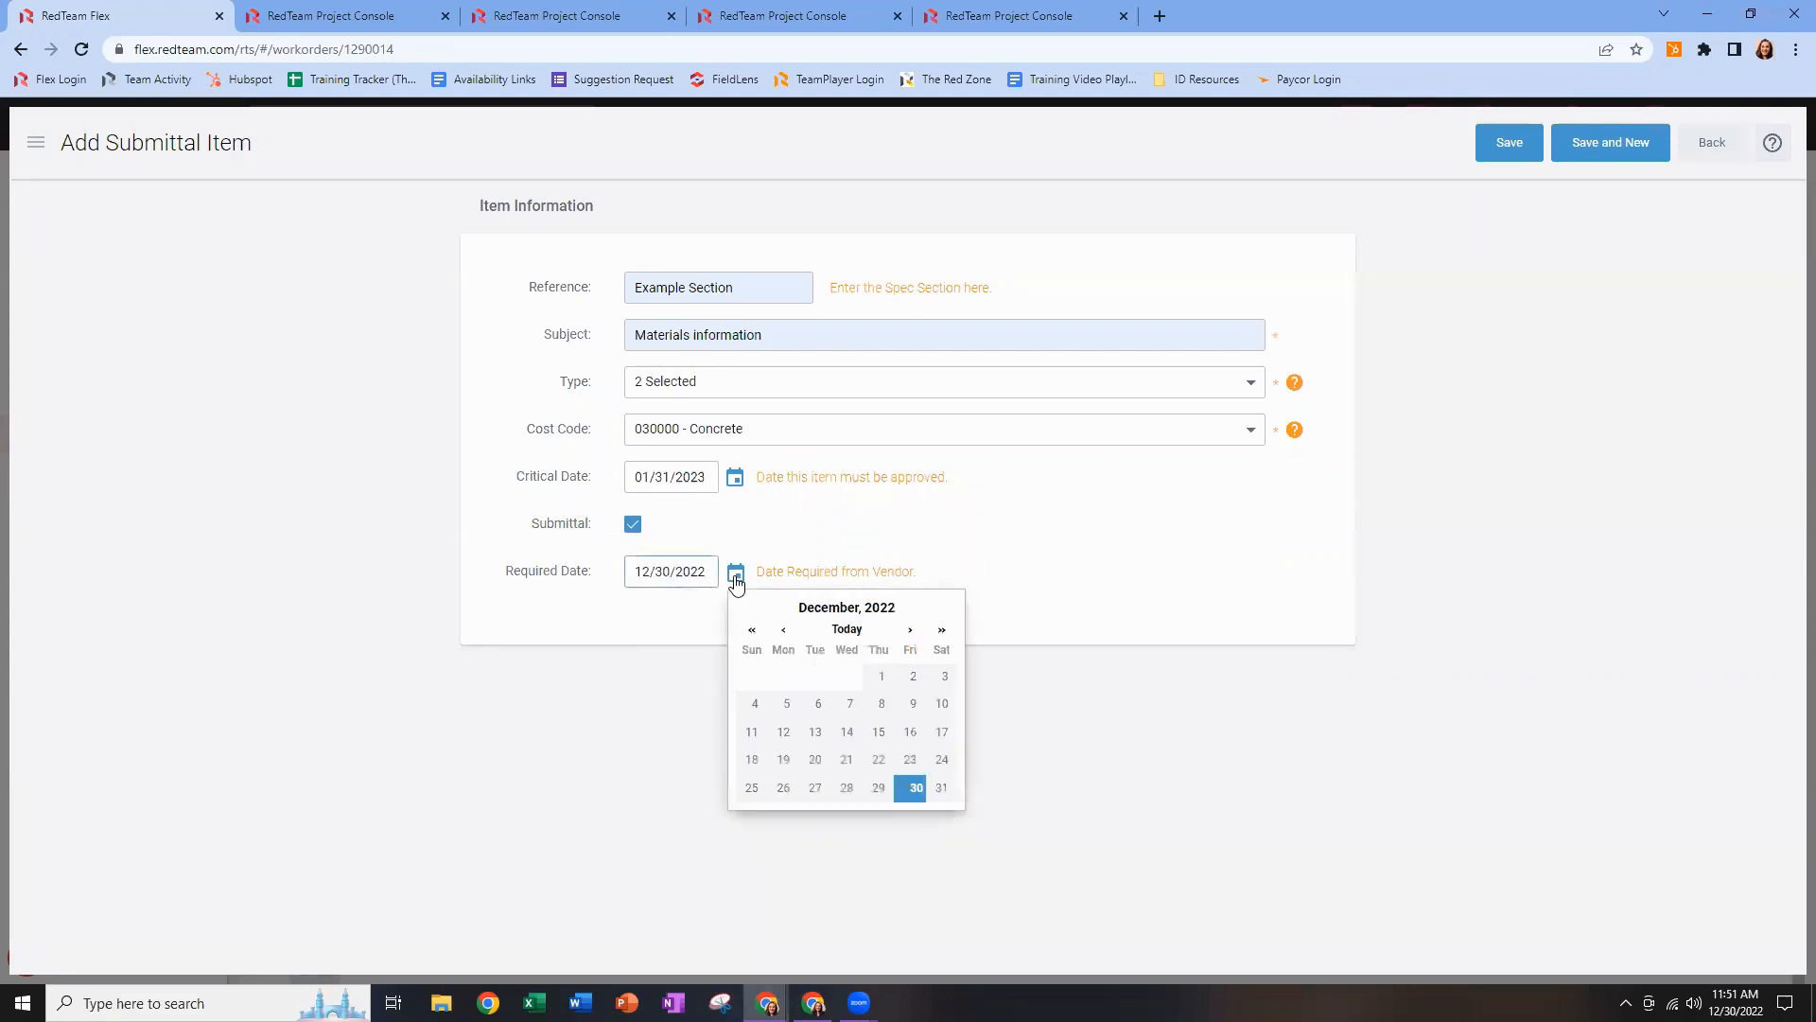
pyautogui.click(910, 630)
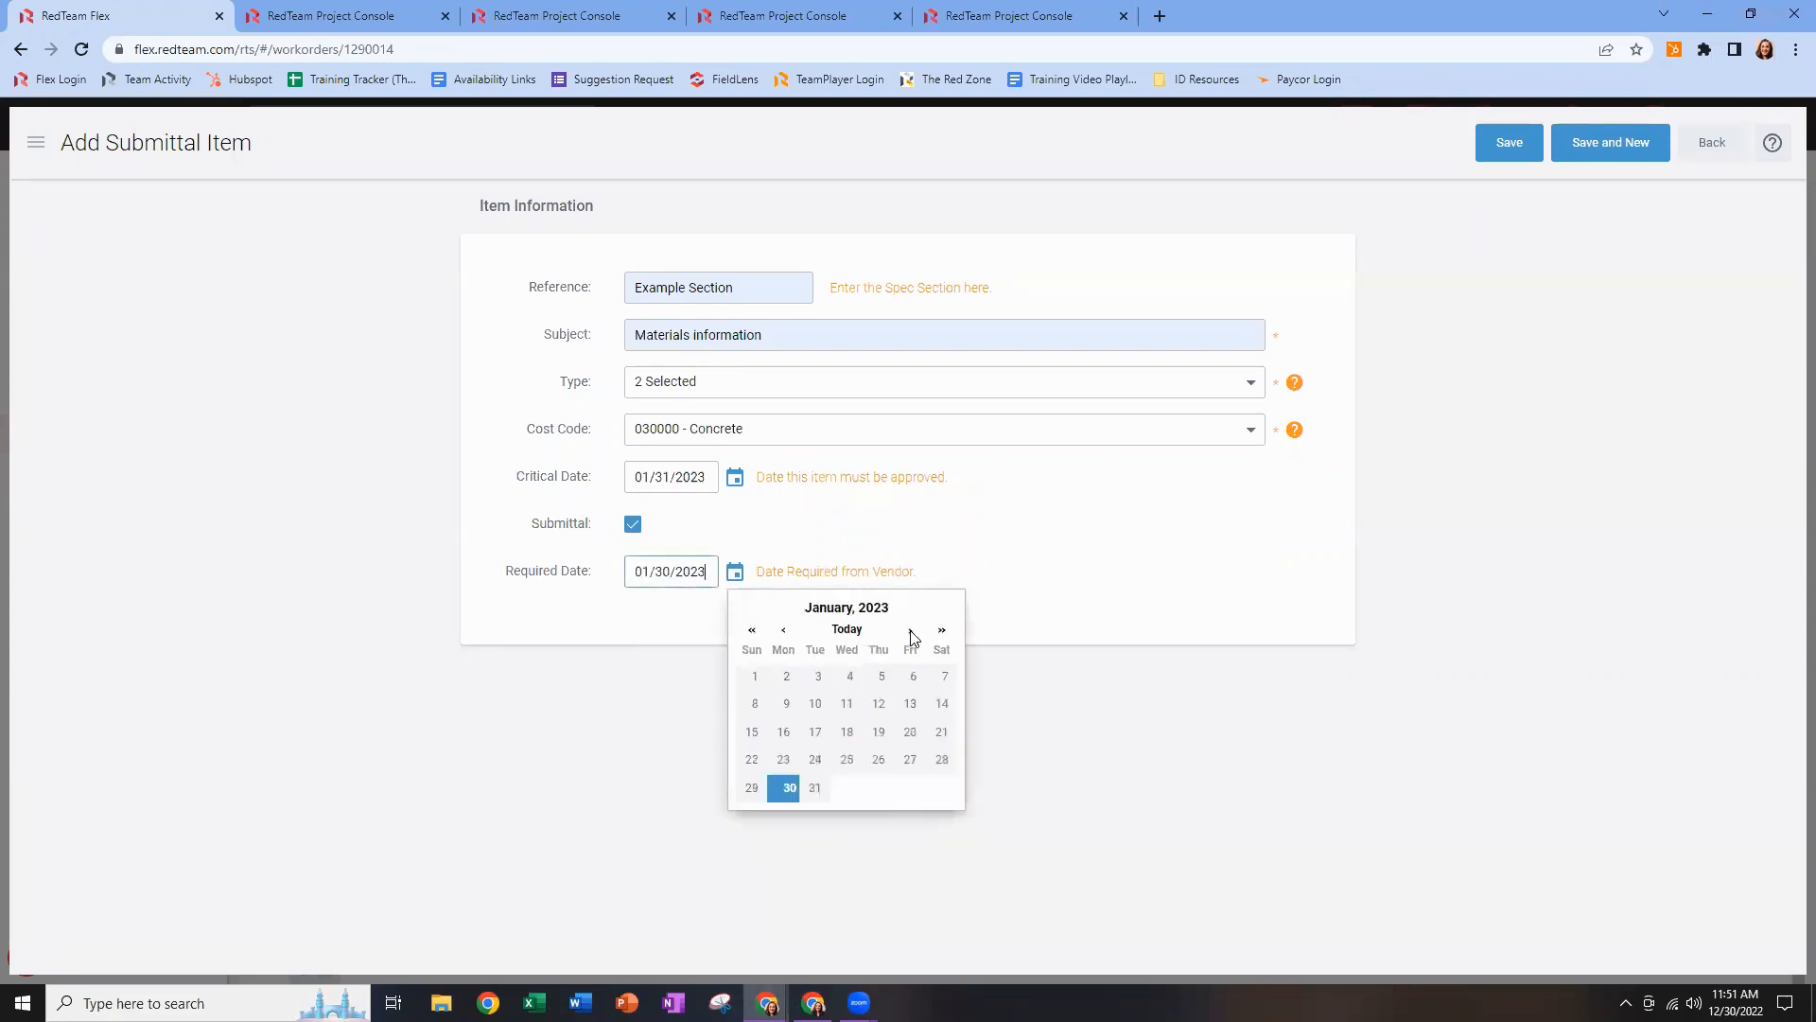
pyautogui.click(911, 706)
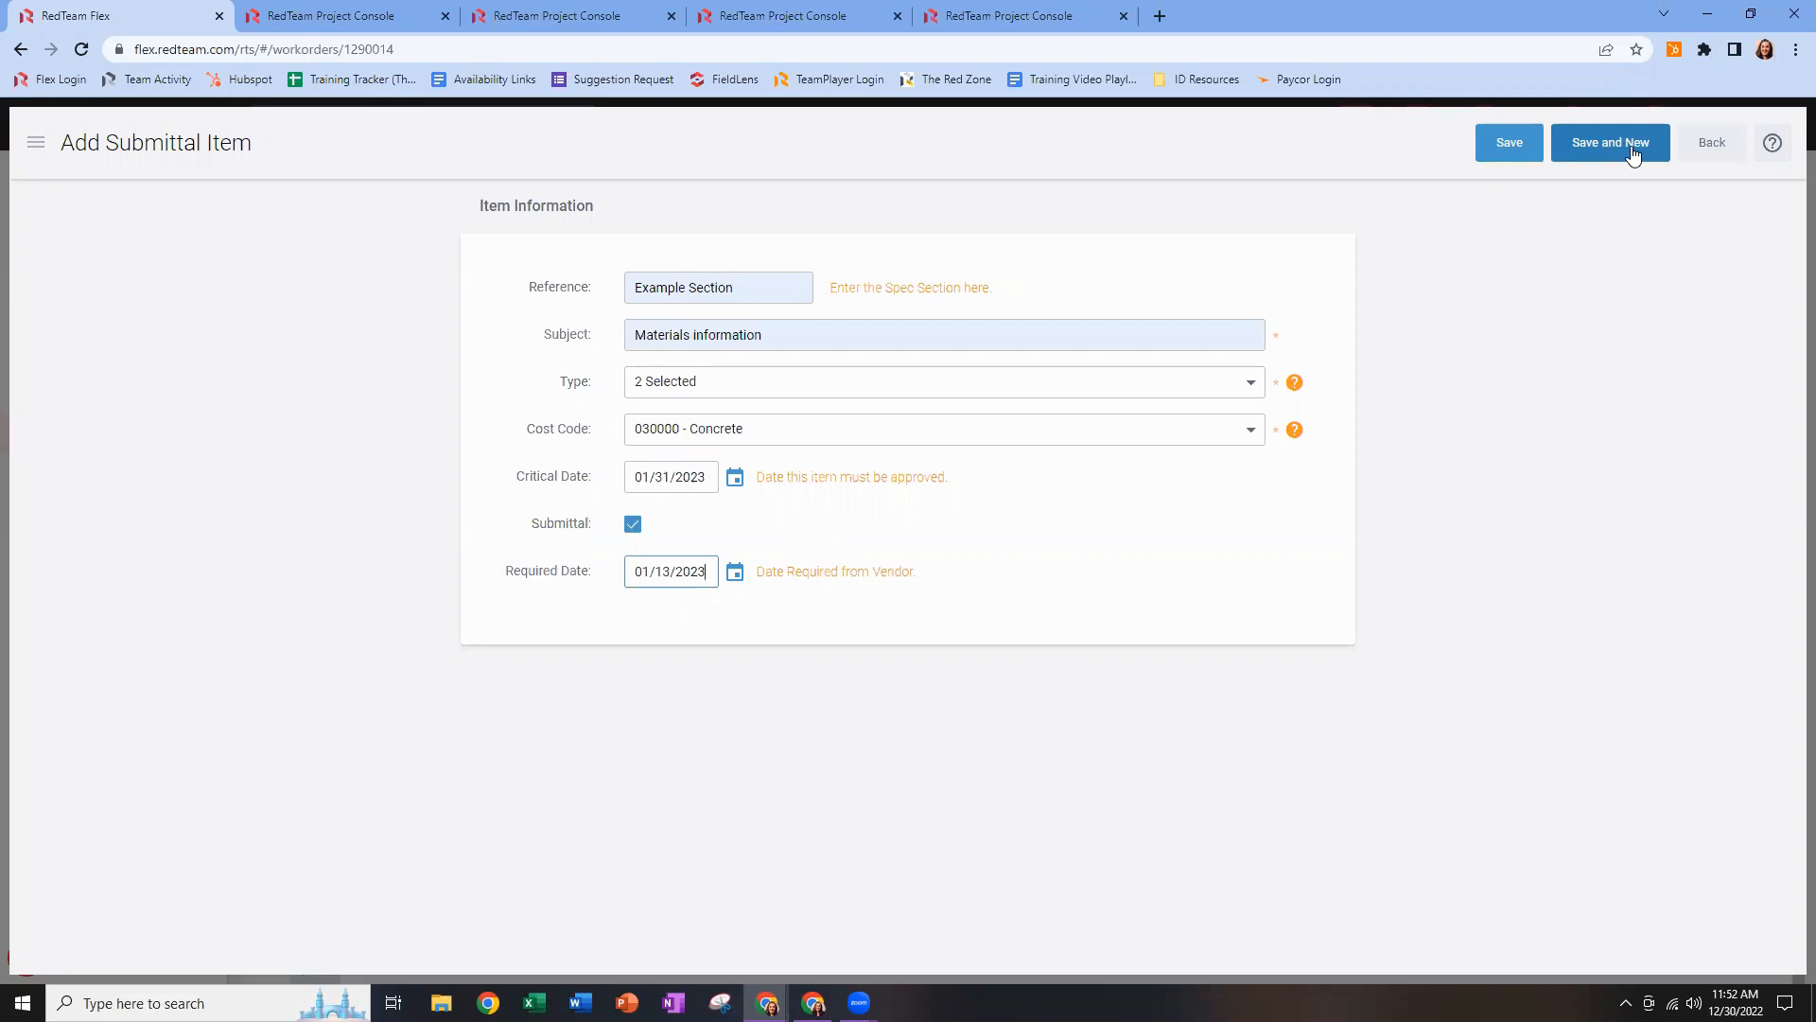
pyautogui.click(1510, 157)
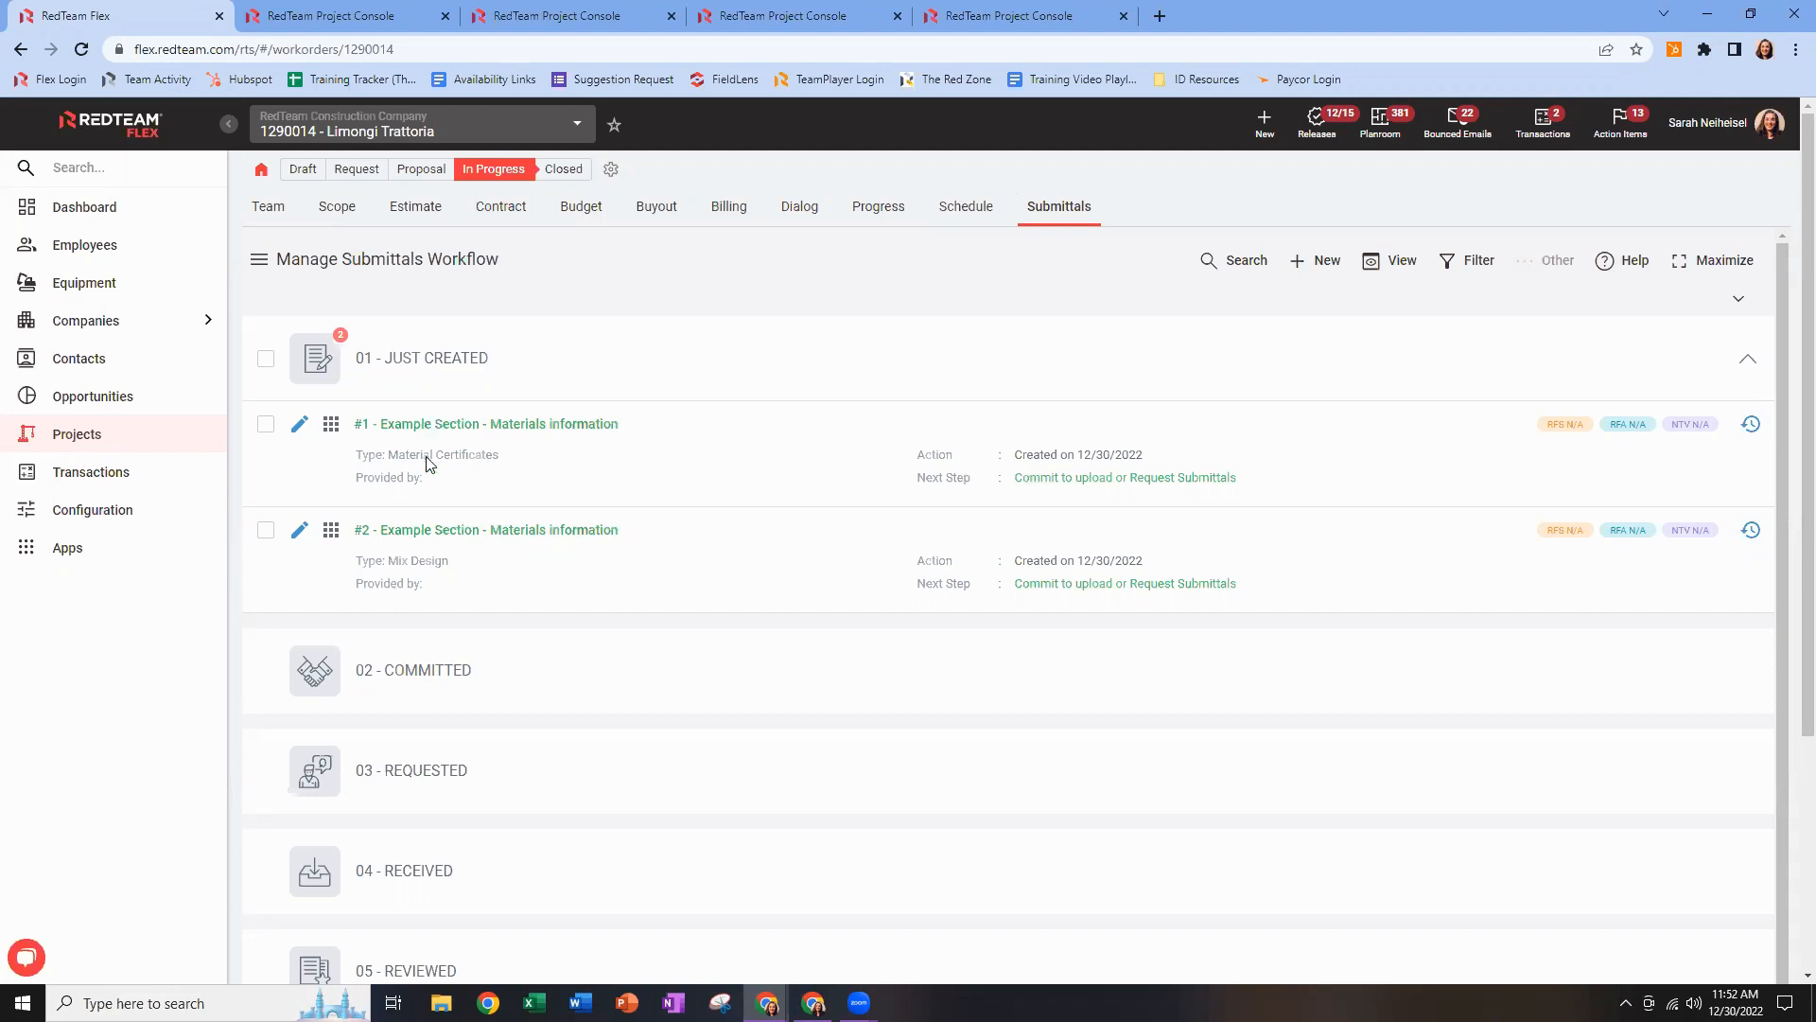
# Commit both Example Section - Materials information items from the Just Created stage.
pyautogui.click(266, 424)
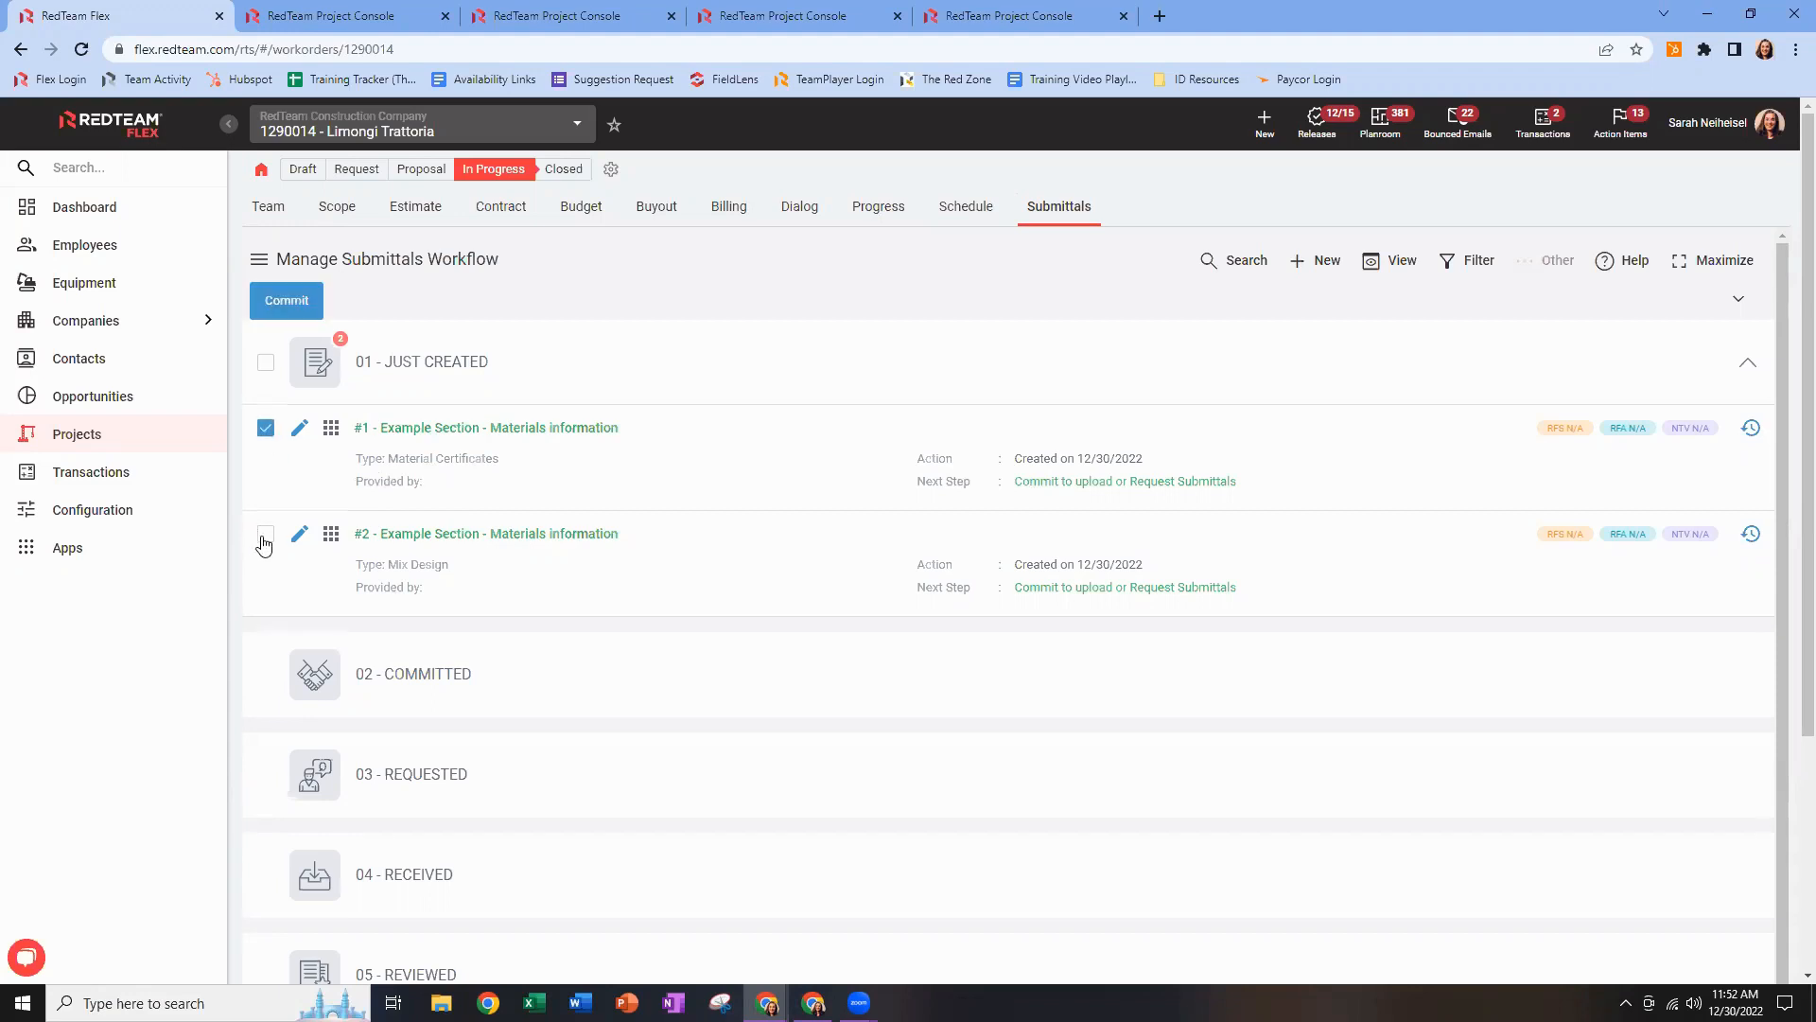
pyautogui.click(263, 535)
pyautogui.click(286, 299)
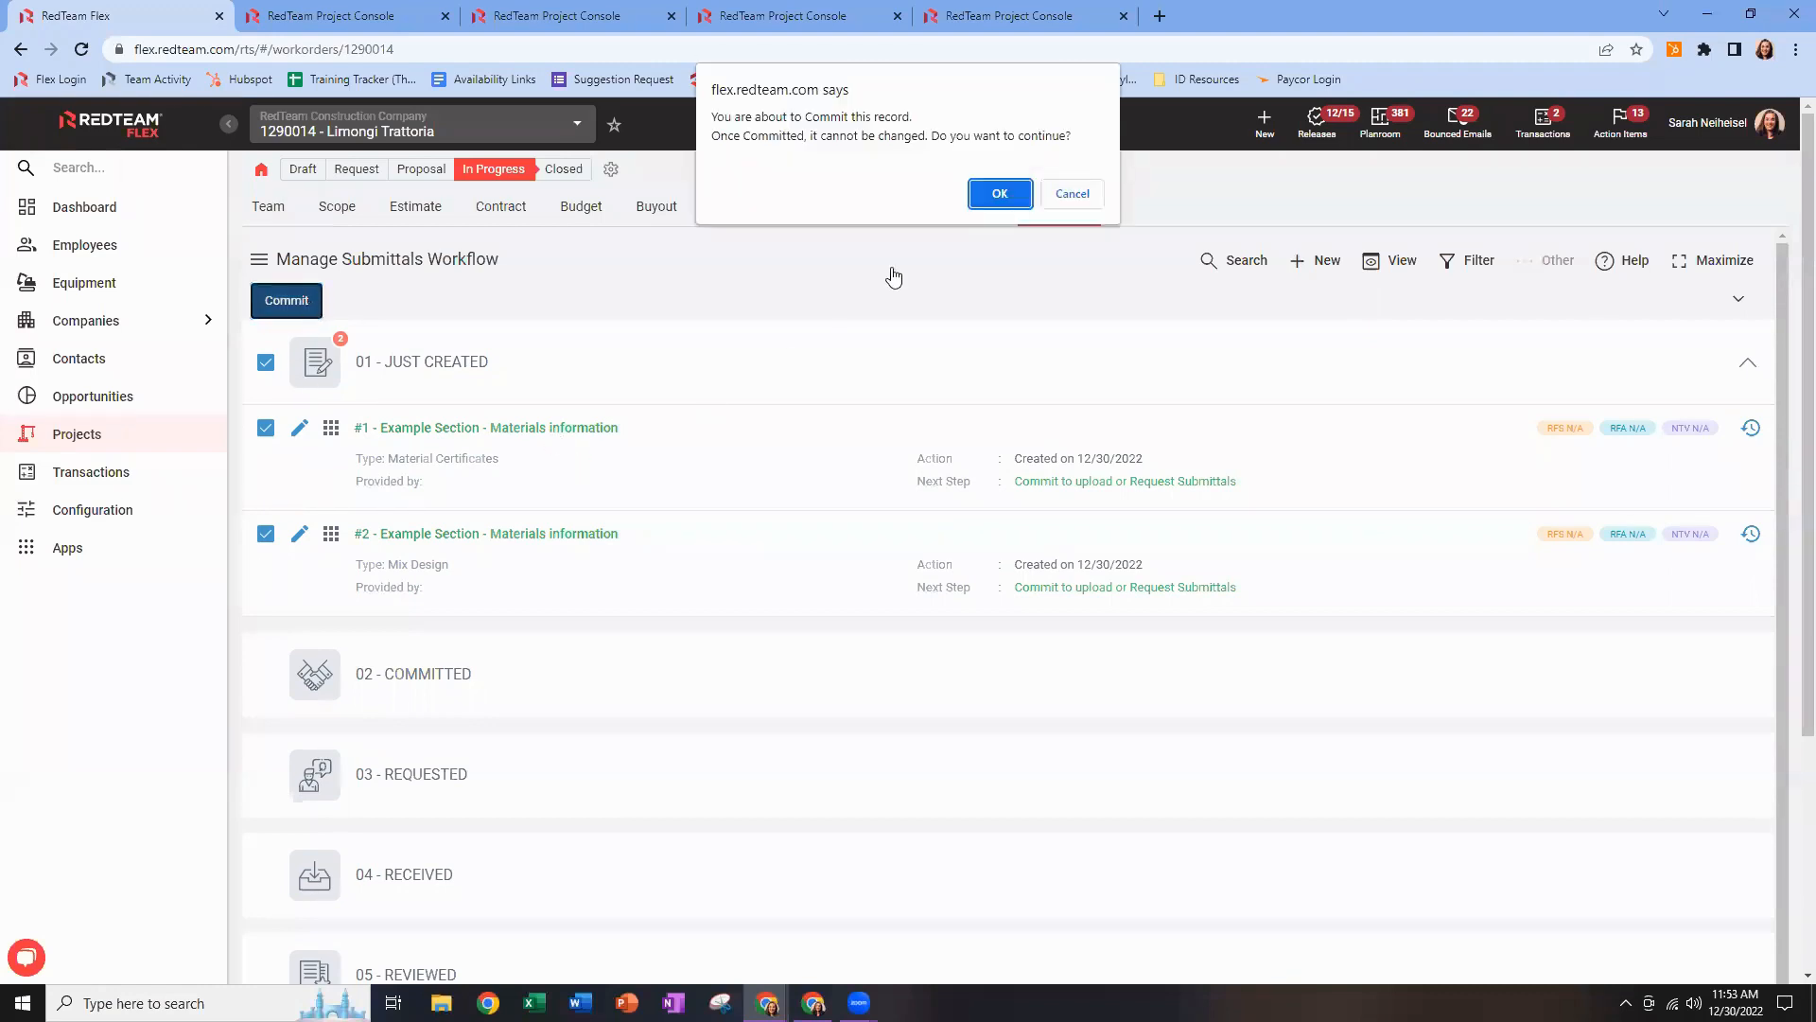
pyautogui.click(998, 193)
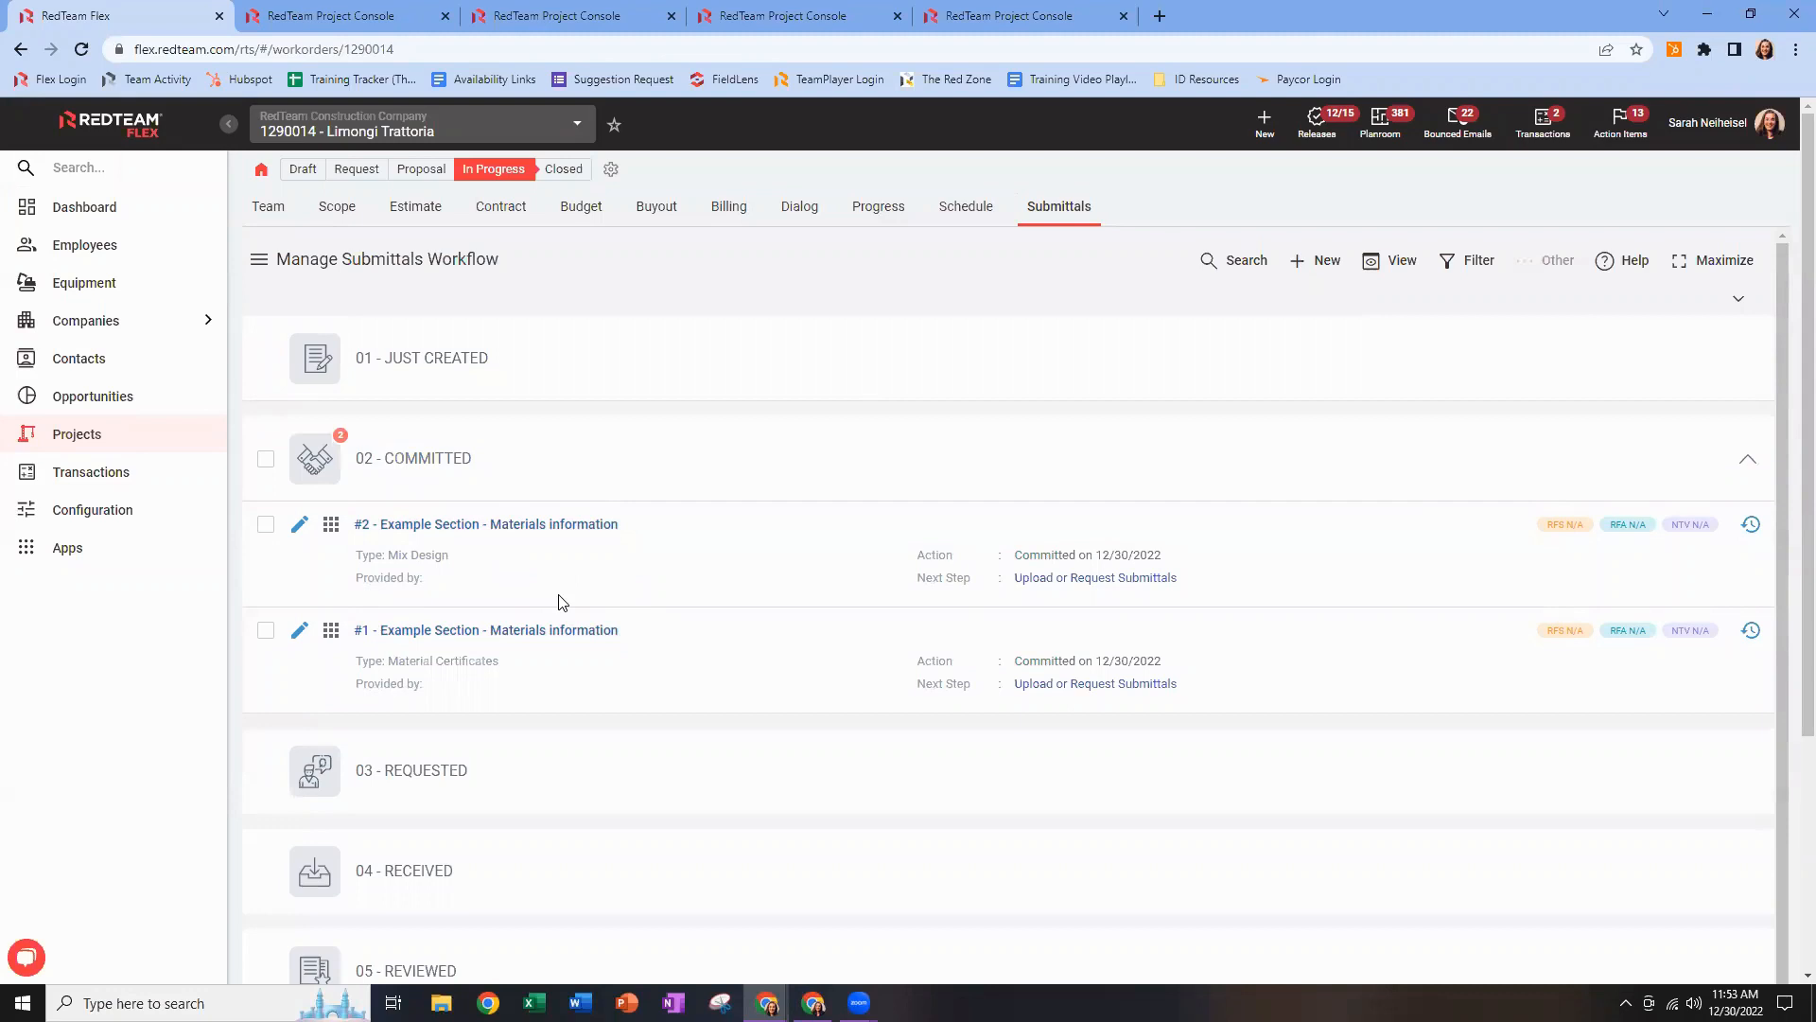
# Examine the Committed stage's two submittal items, including their available actions, types and next steps.
pyautogui.click(331, 524)
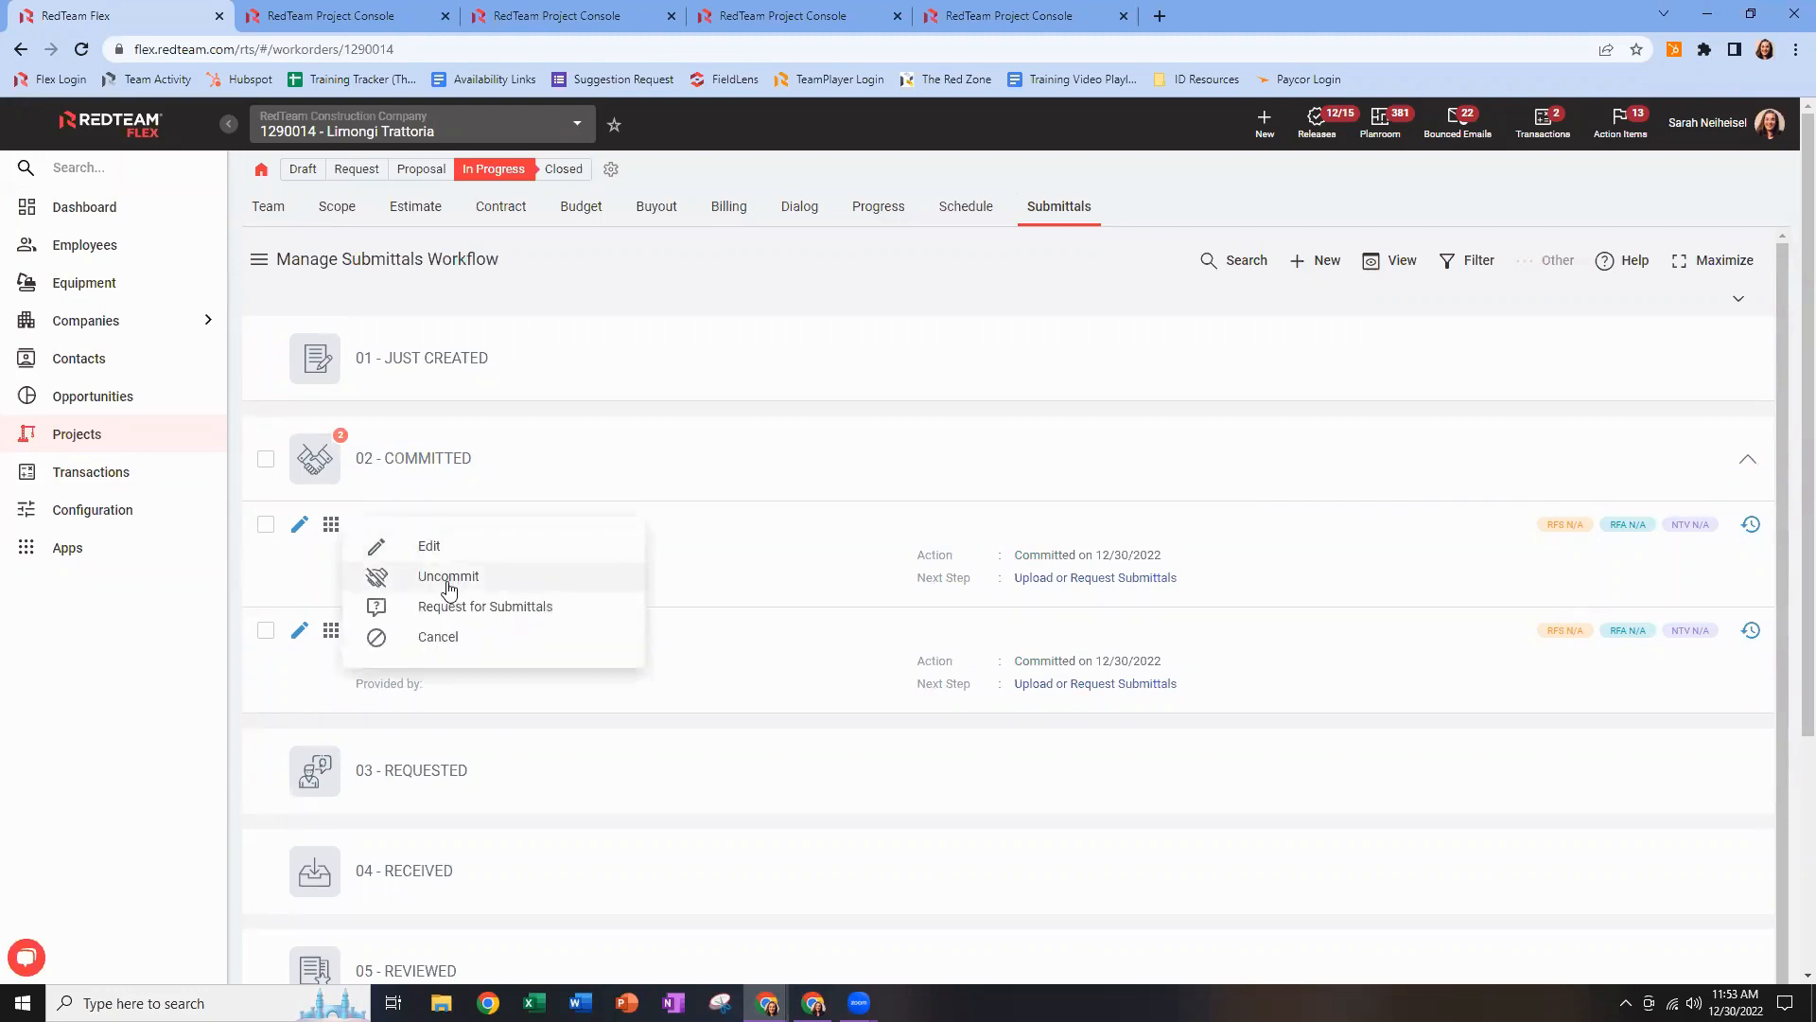
pyautogui.click(565, 455)
pyautogui.click(535, 459)
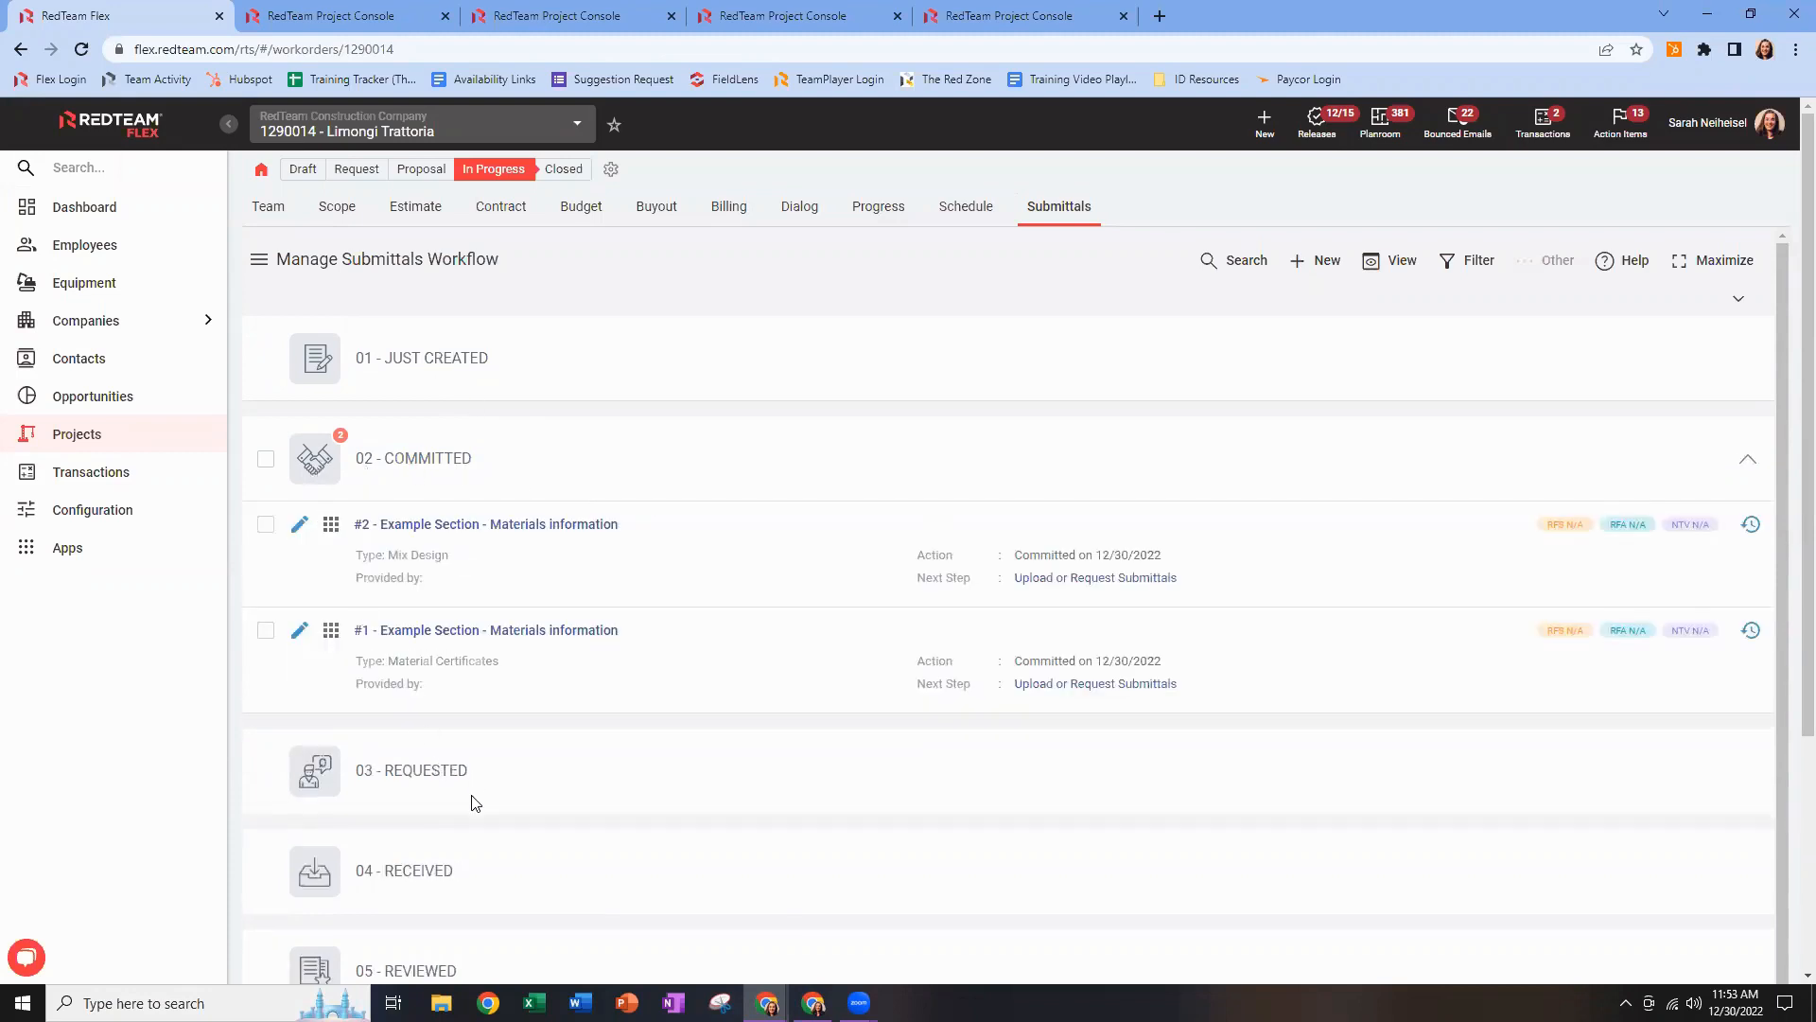
pyautogui.click(1749, 467)
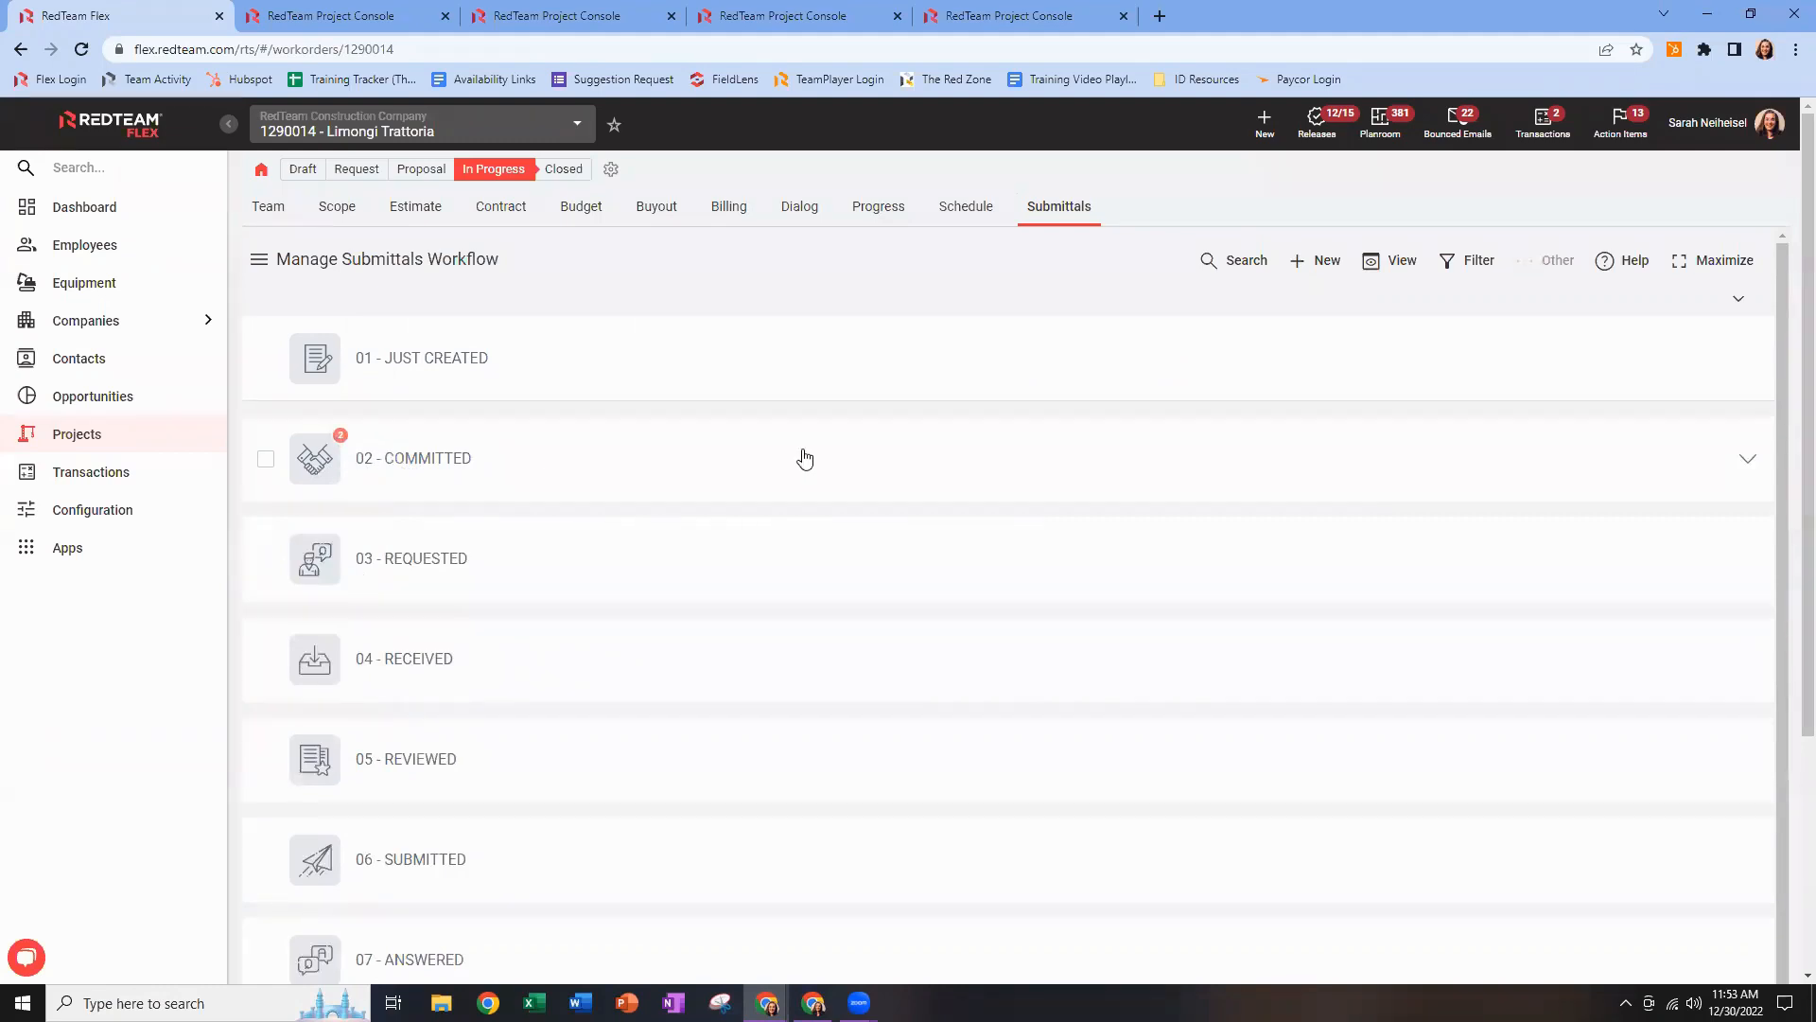
pyautogui.click(1738, 462)
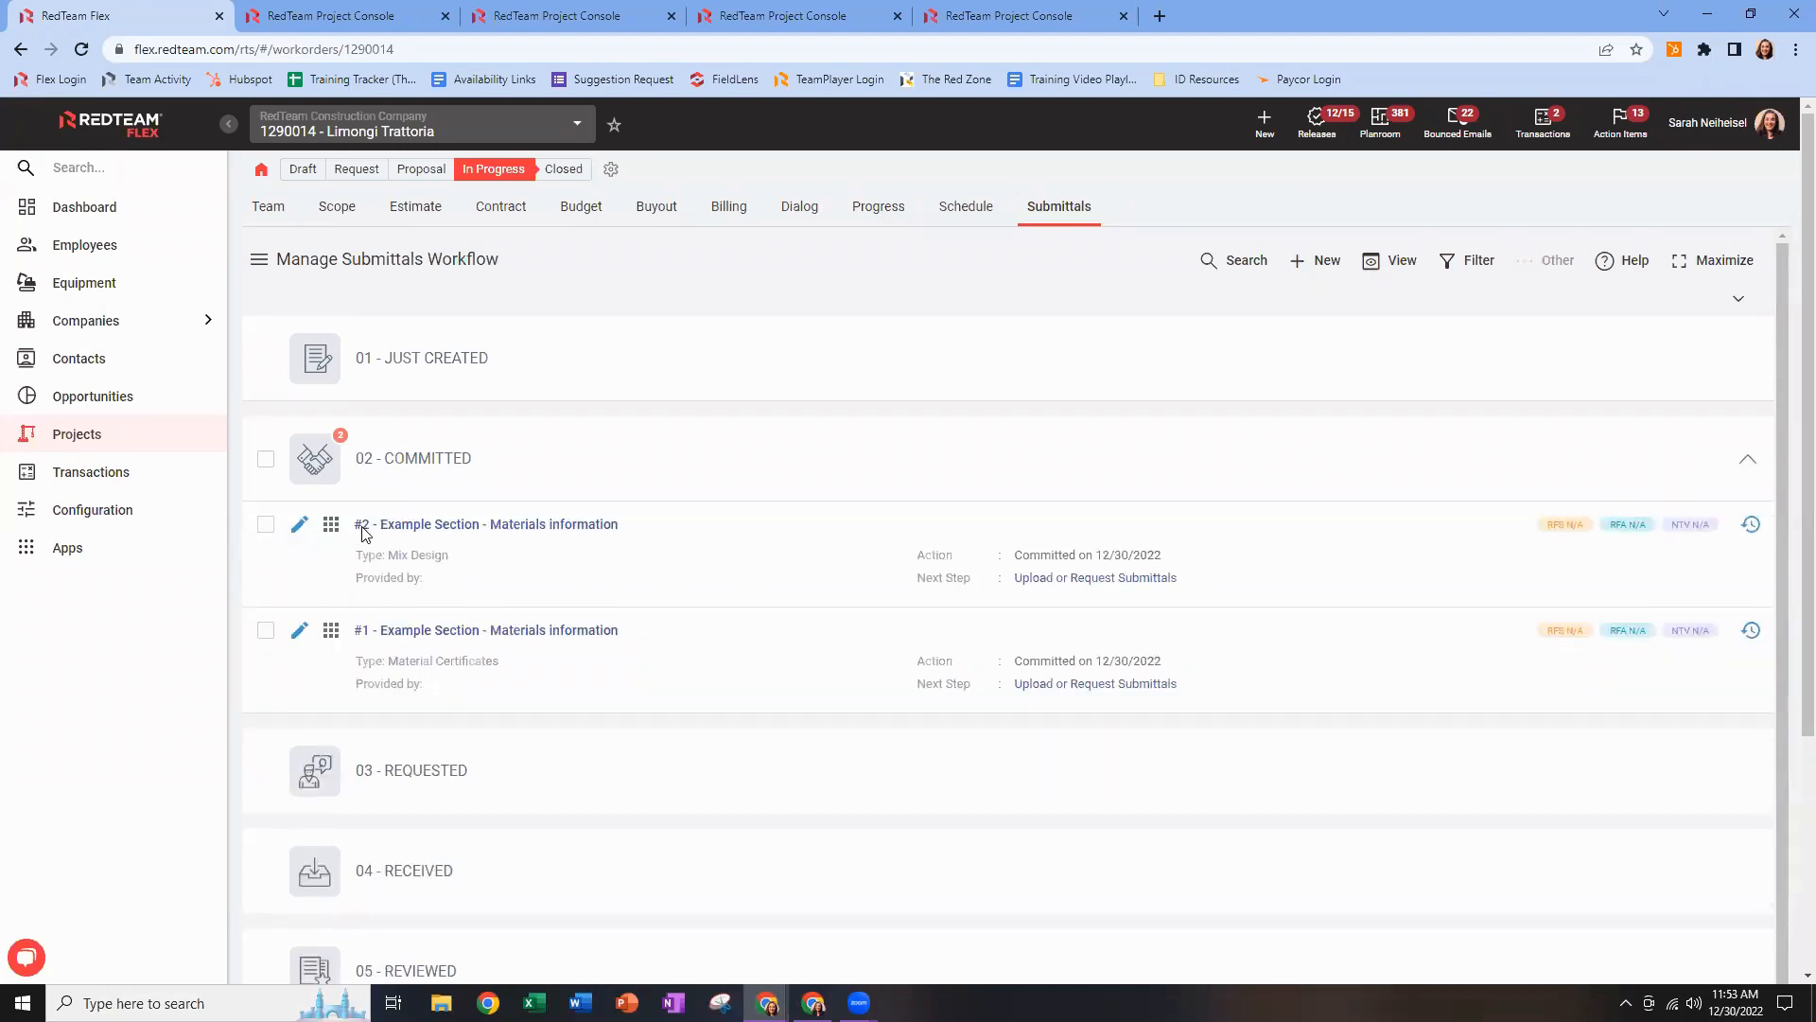
pyautogui.moveTo(355, 661); pyautogui.dragTo(504, 667)
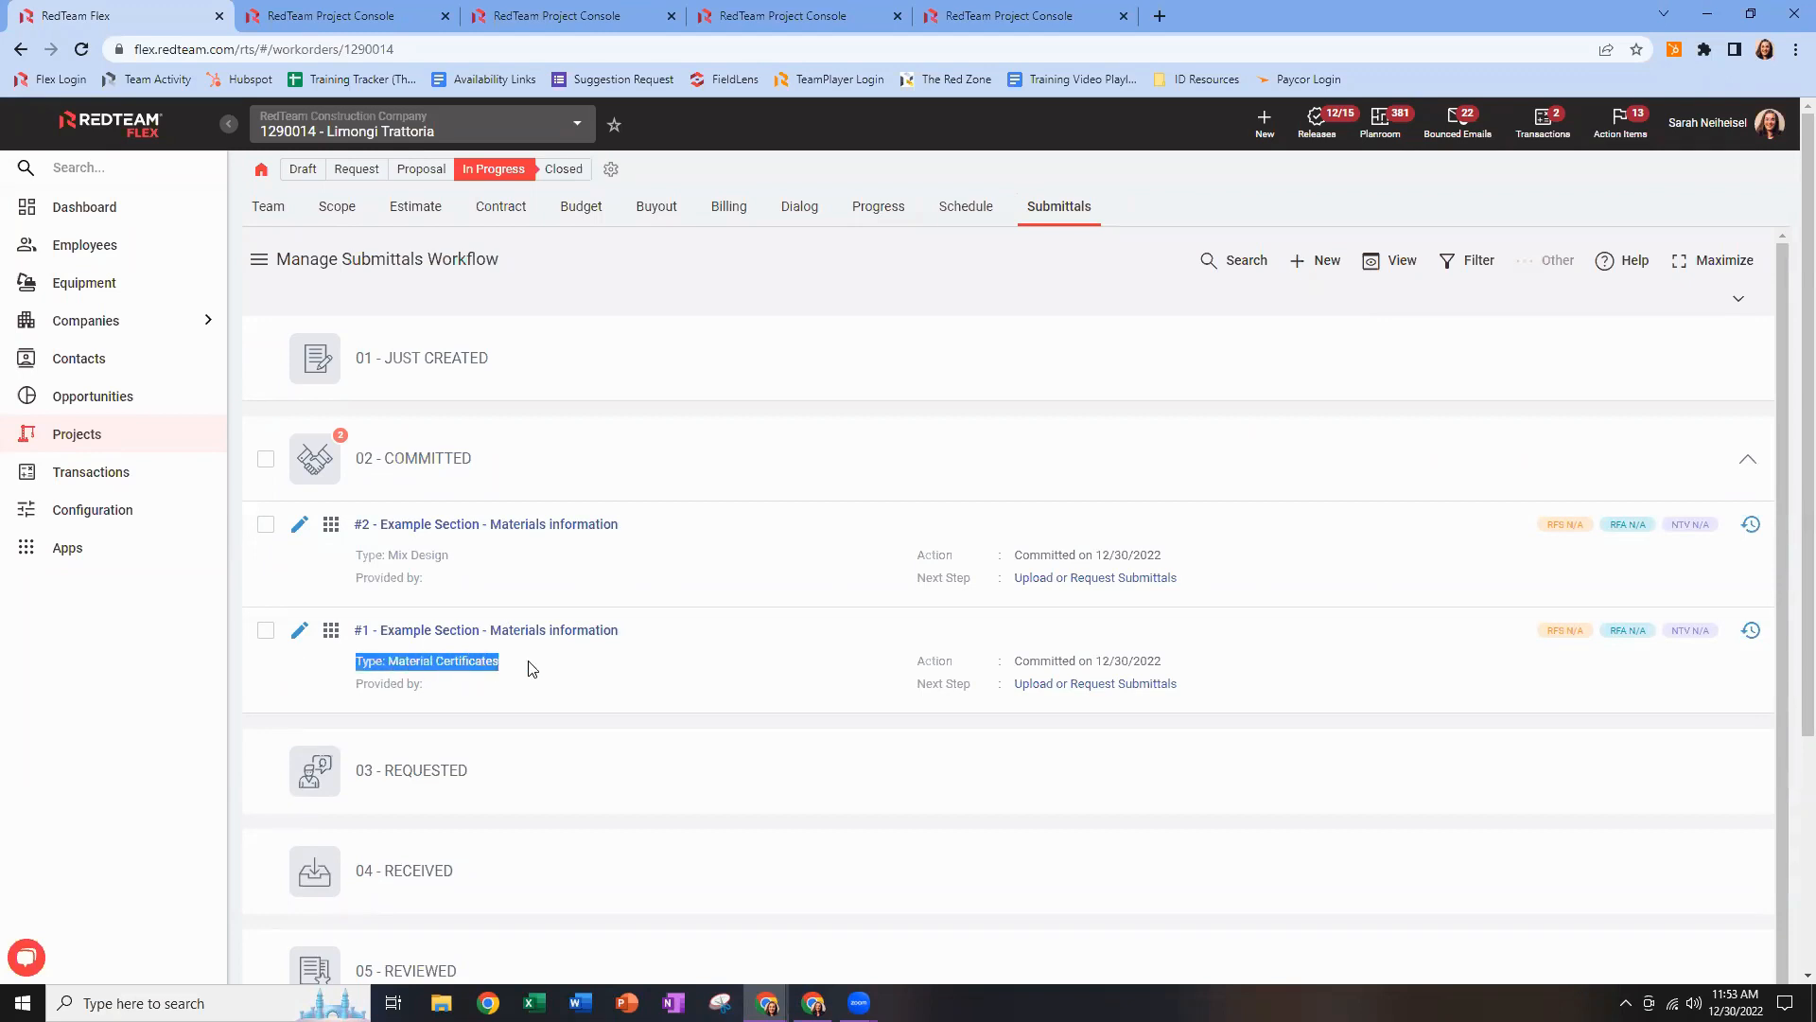
pyautogui.moveTo(357, 556); pyautogui.dragTo(460, 571)
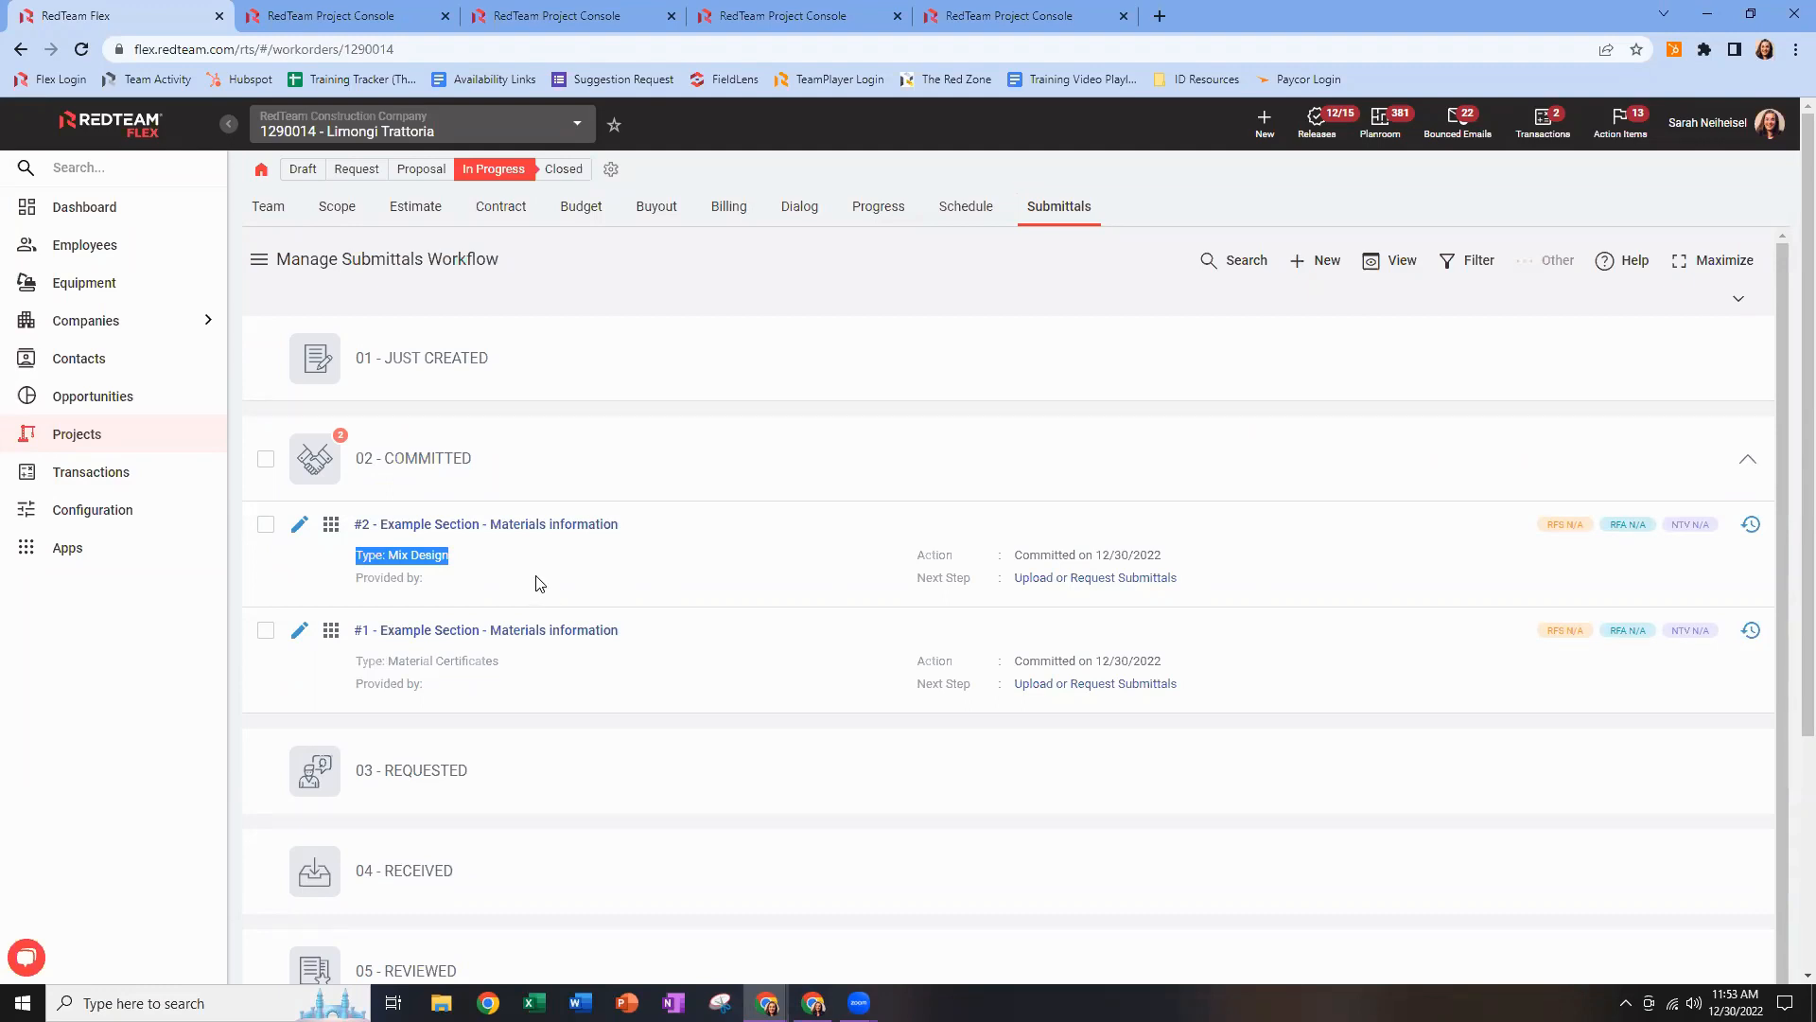
pyautogui.click(623, 589)
pyautogui.tripleClick(927, 584)
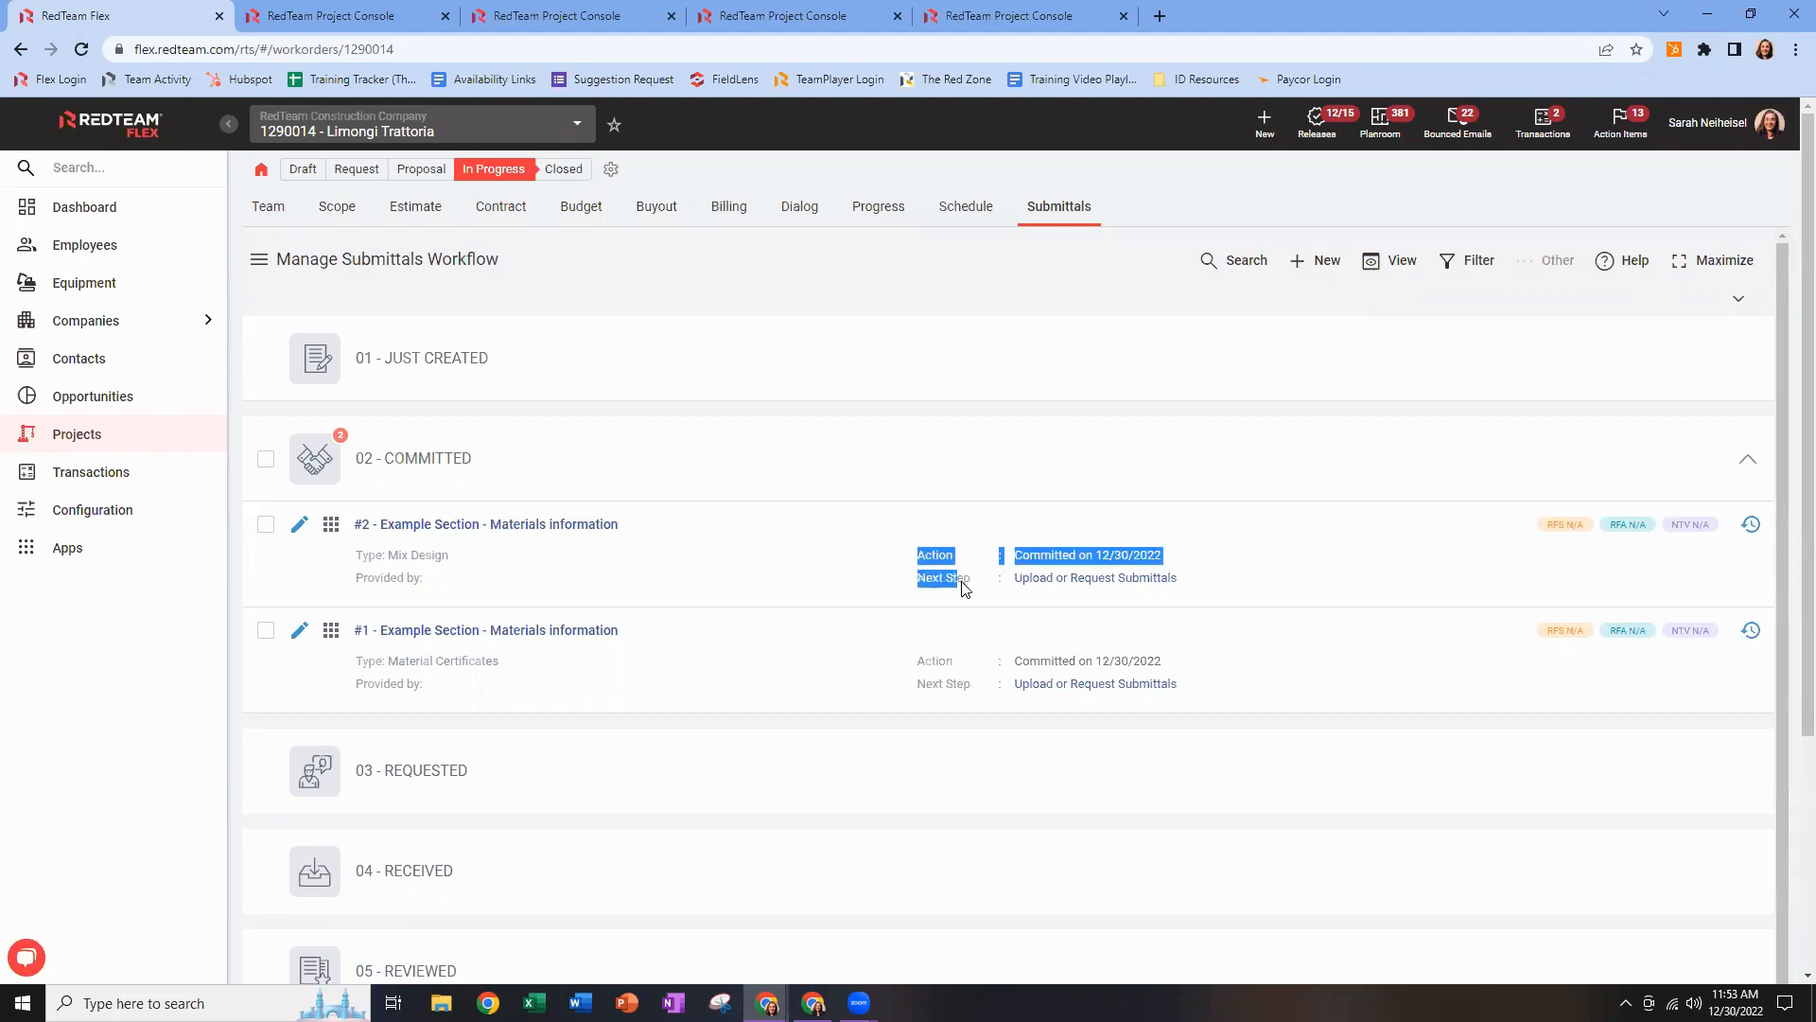
pyautogui.click(944, 590)
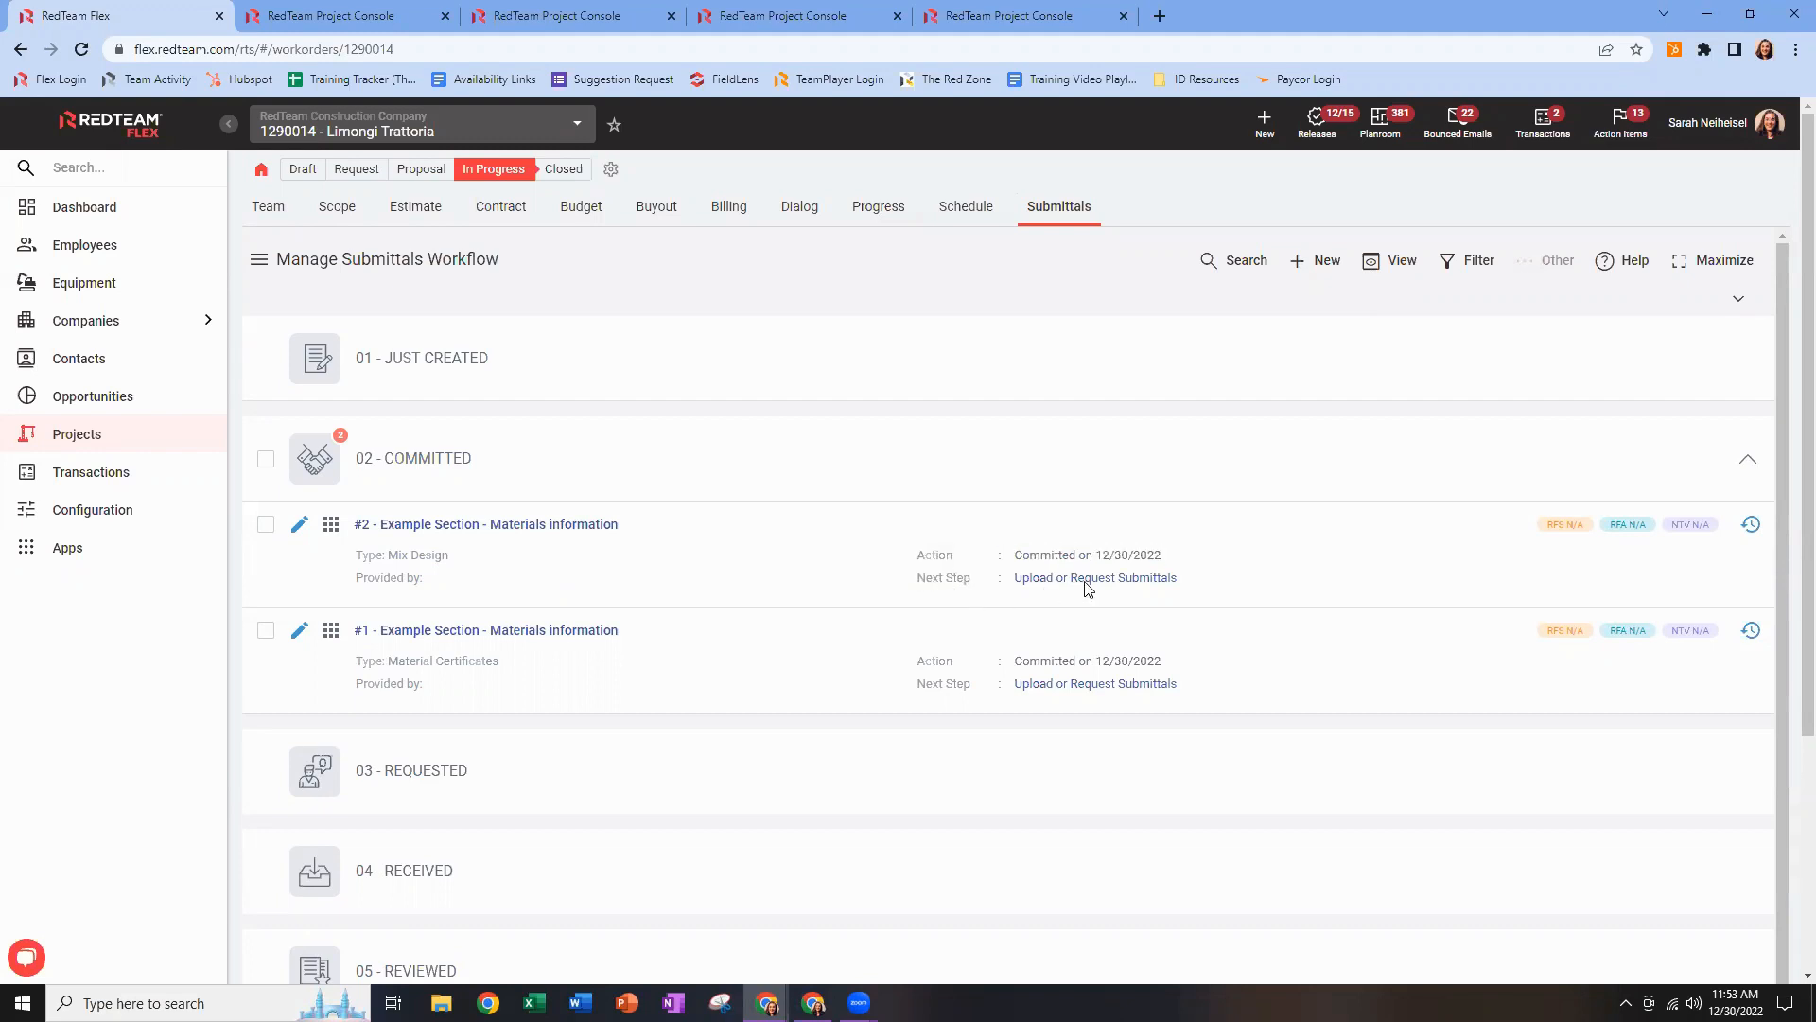
pyautogui.click(331, 527)
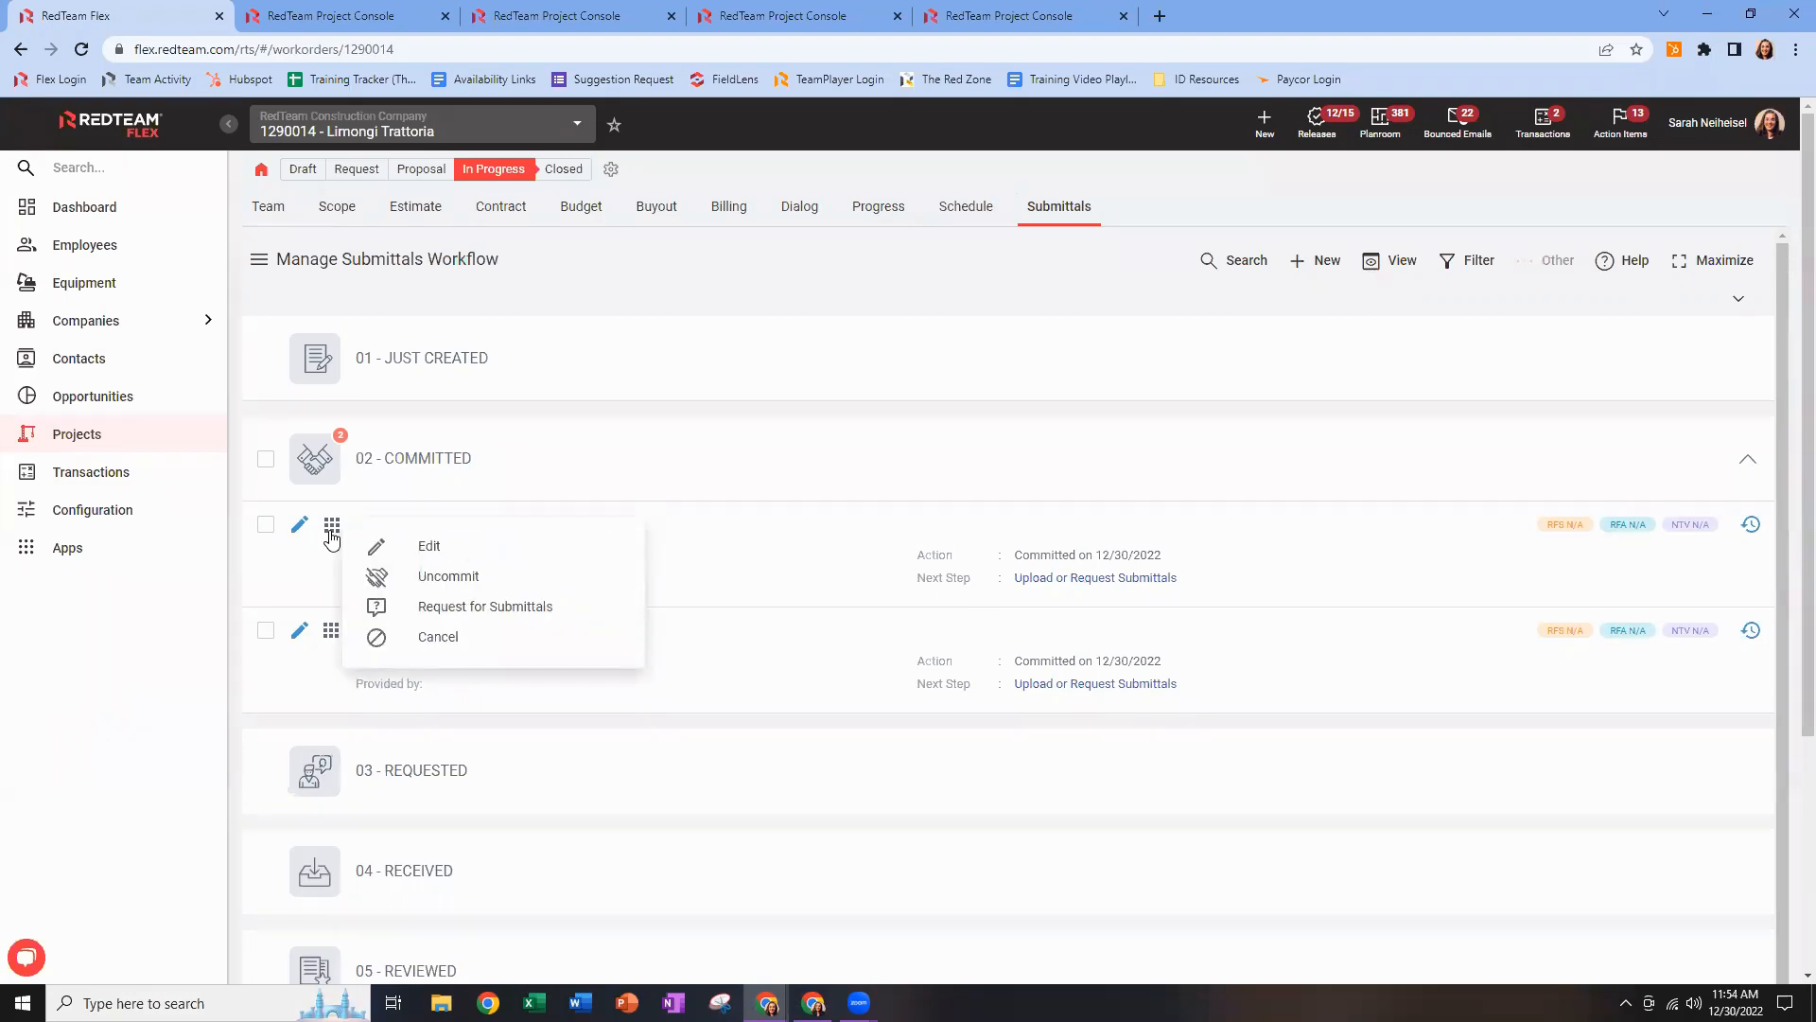
pyautogui.click(849, 575)
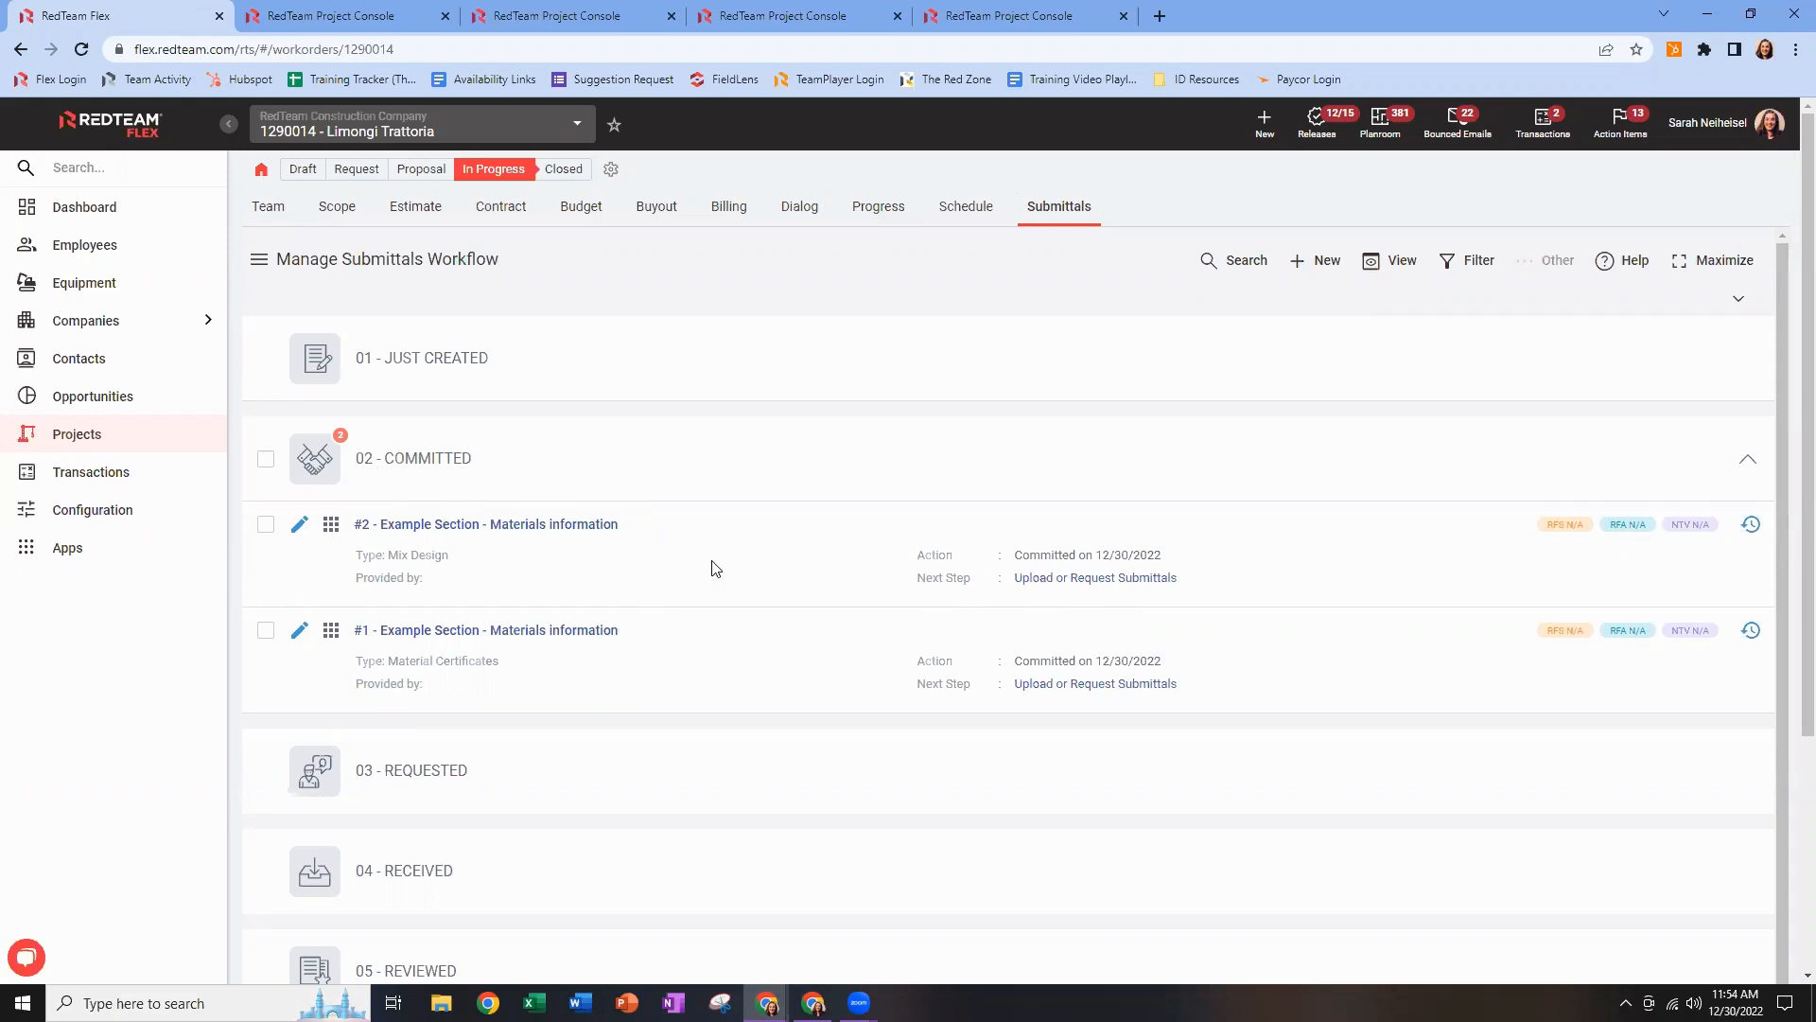
# Examine the Request, Receive and Review sections and the workflow stages of committed submittal item #2, then return to the submittals workflow.
pyautogui.click(299, 526)
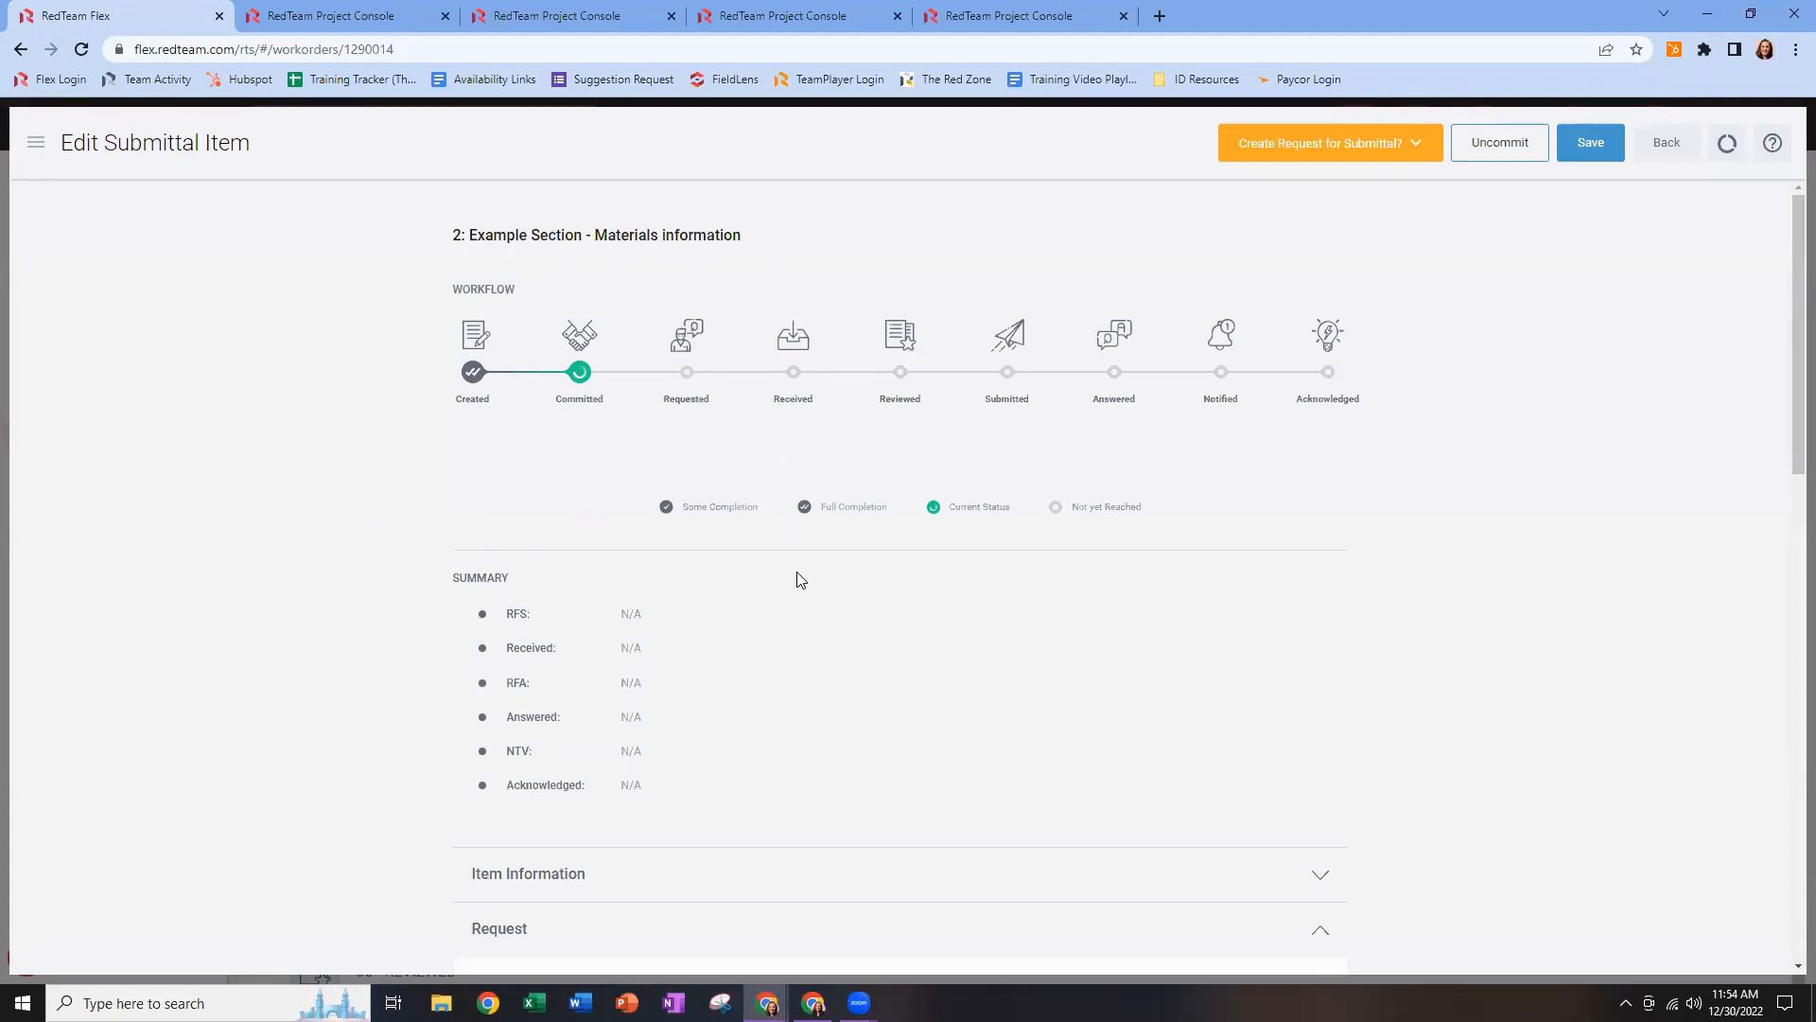
pyautogui.scroll(-6, 799, 580)
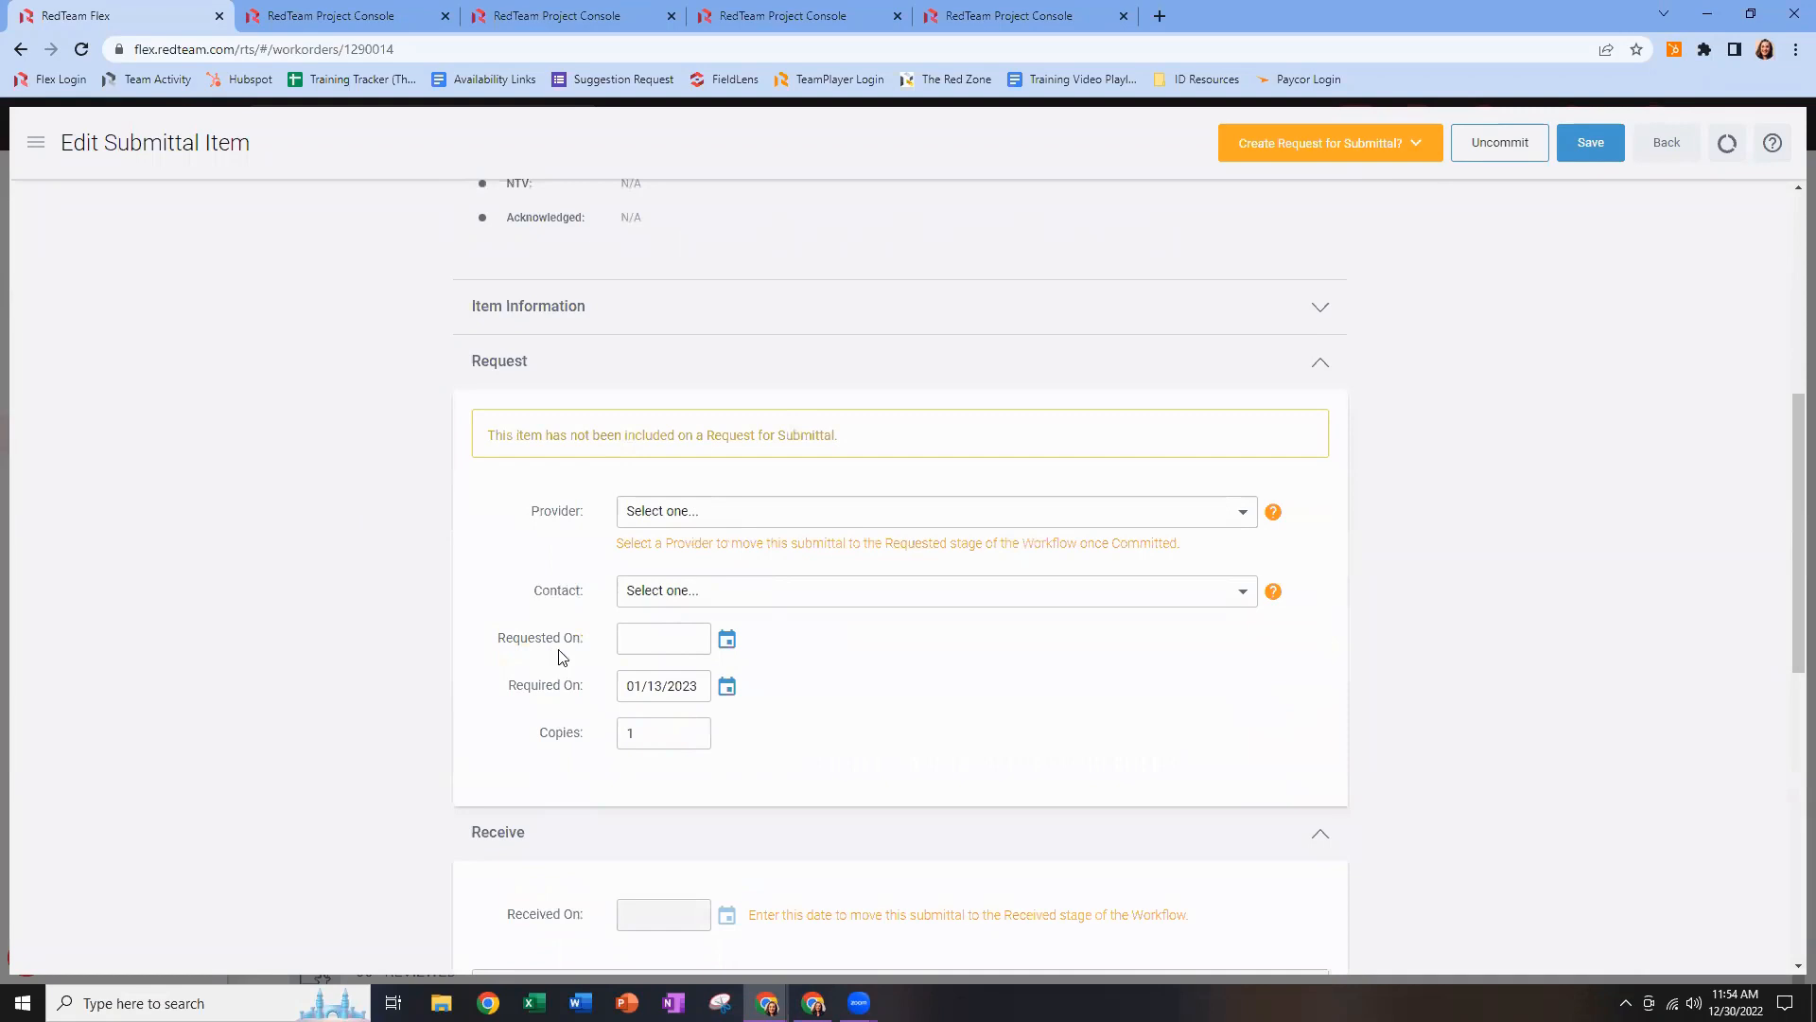
pyautogui.scroll(-2, 581, 735)
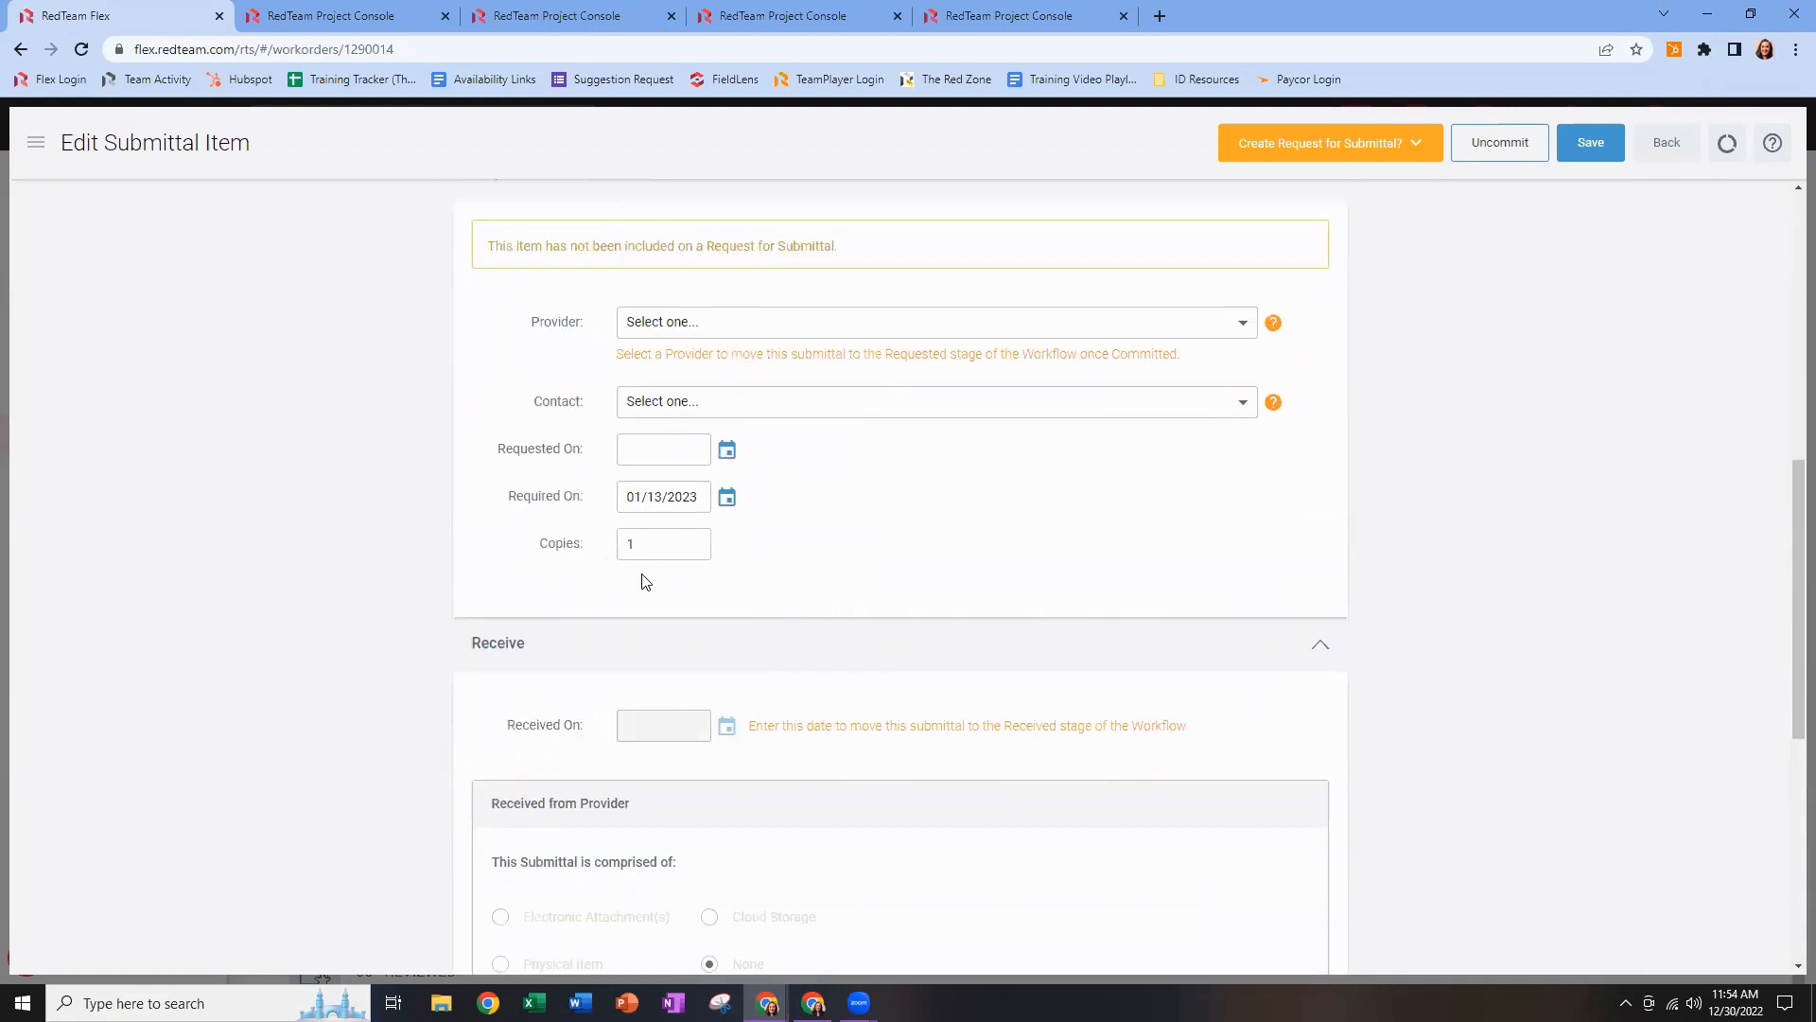
pyautogui.scroll(-3, 642, 580)
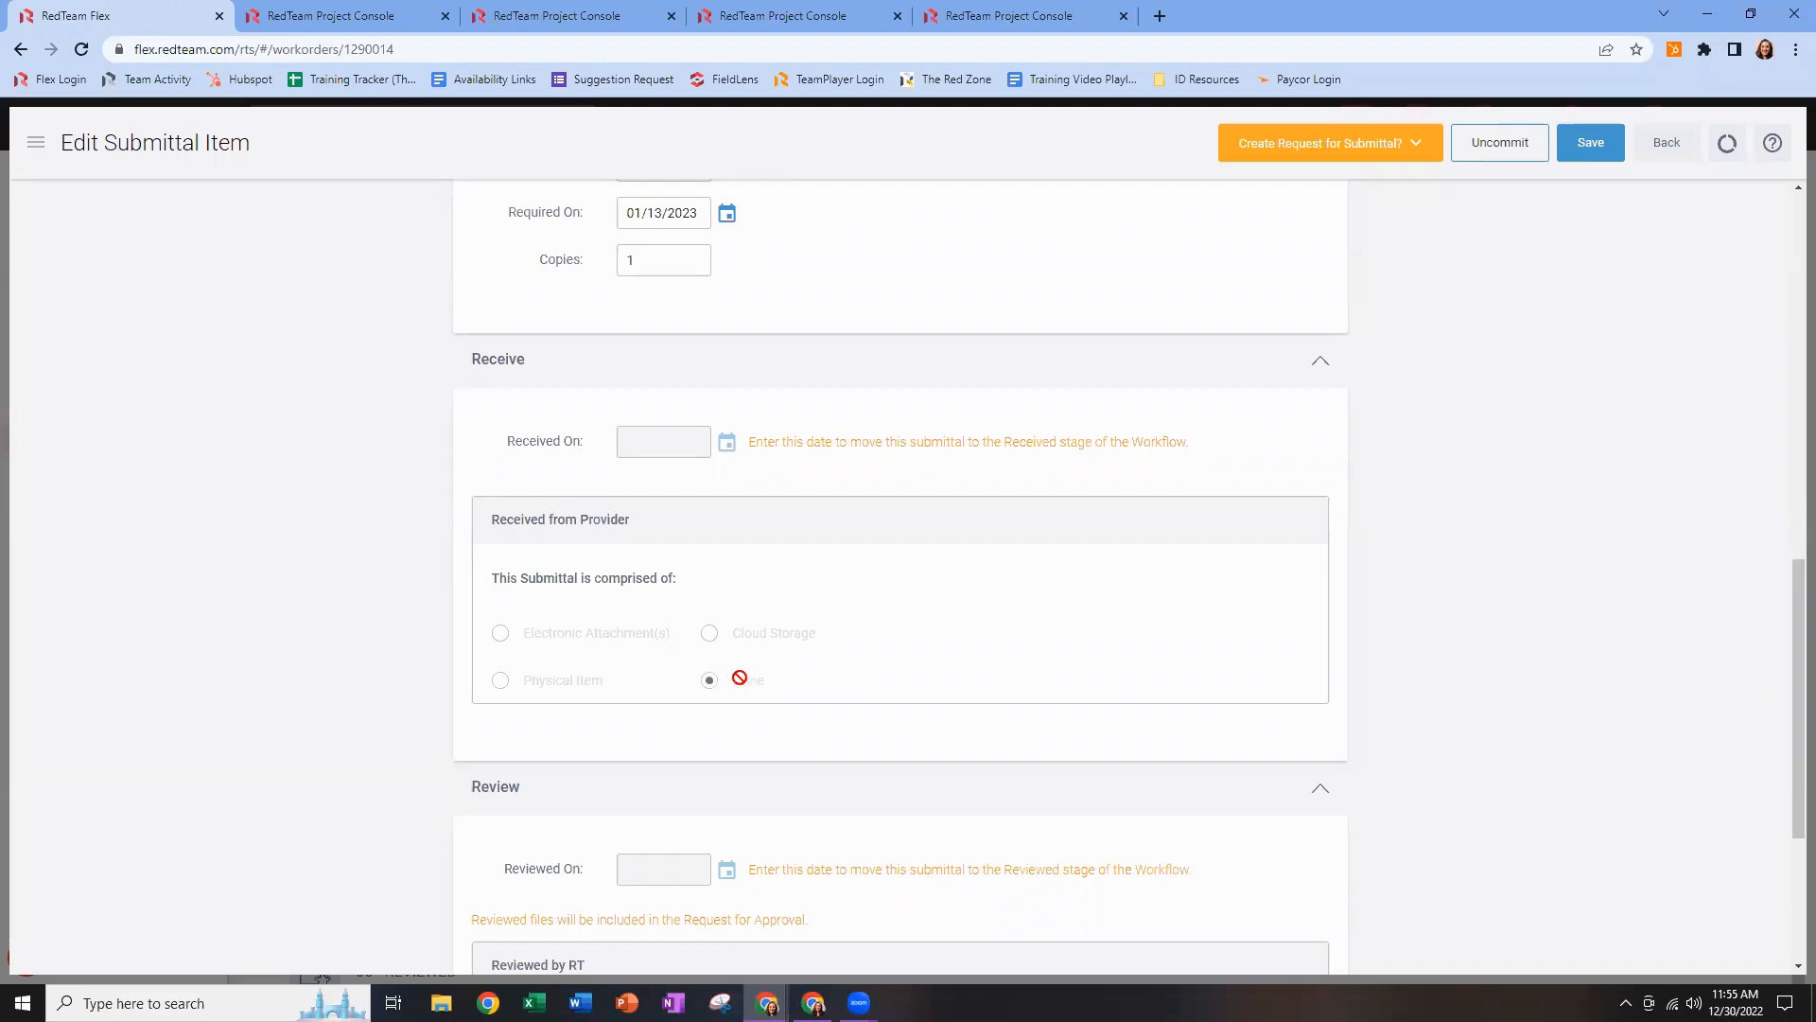
pyautogui.scroll(-4, 750, 677)
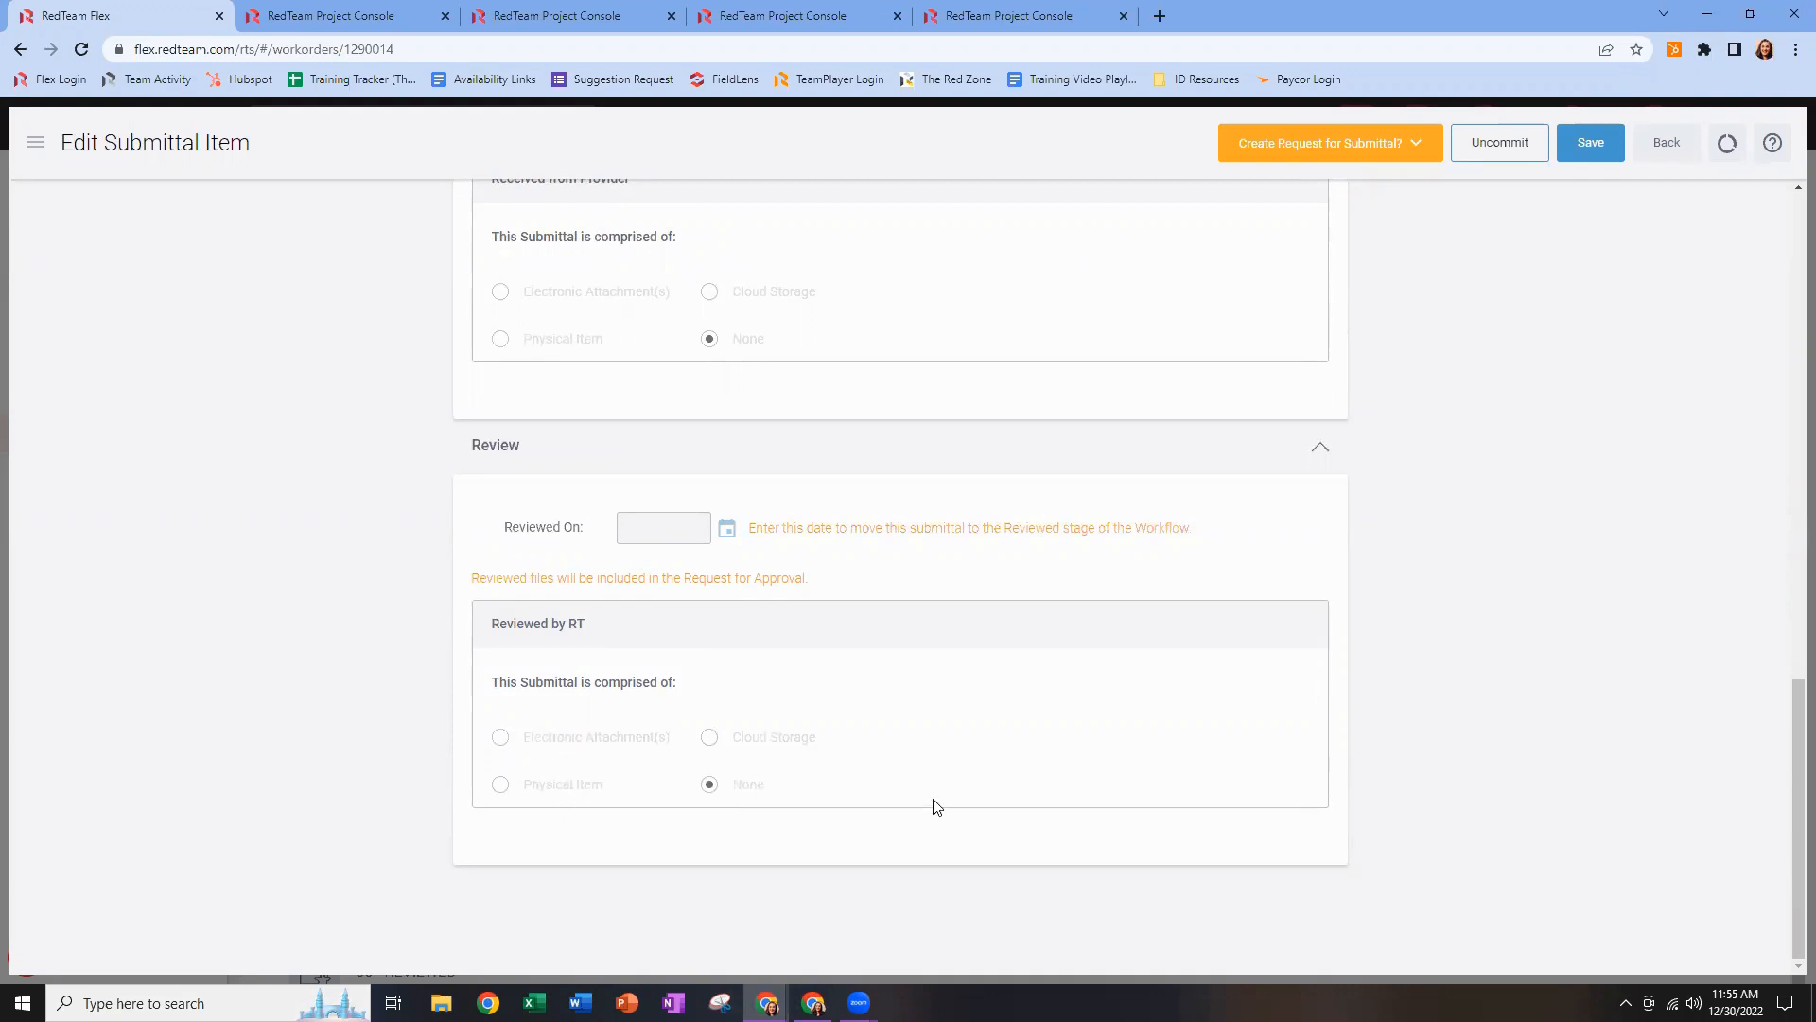
pyautogui.scroll(15, 1083, 719)
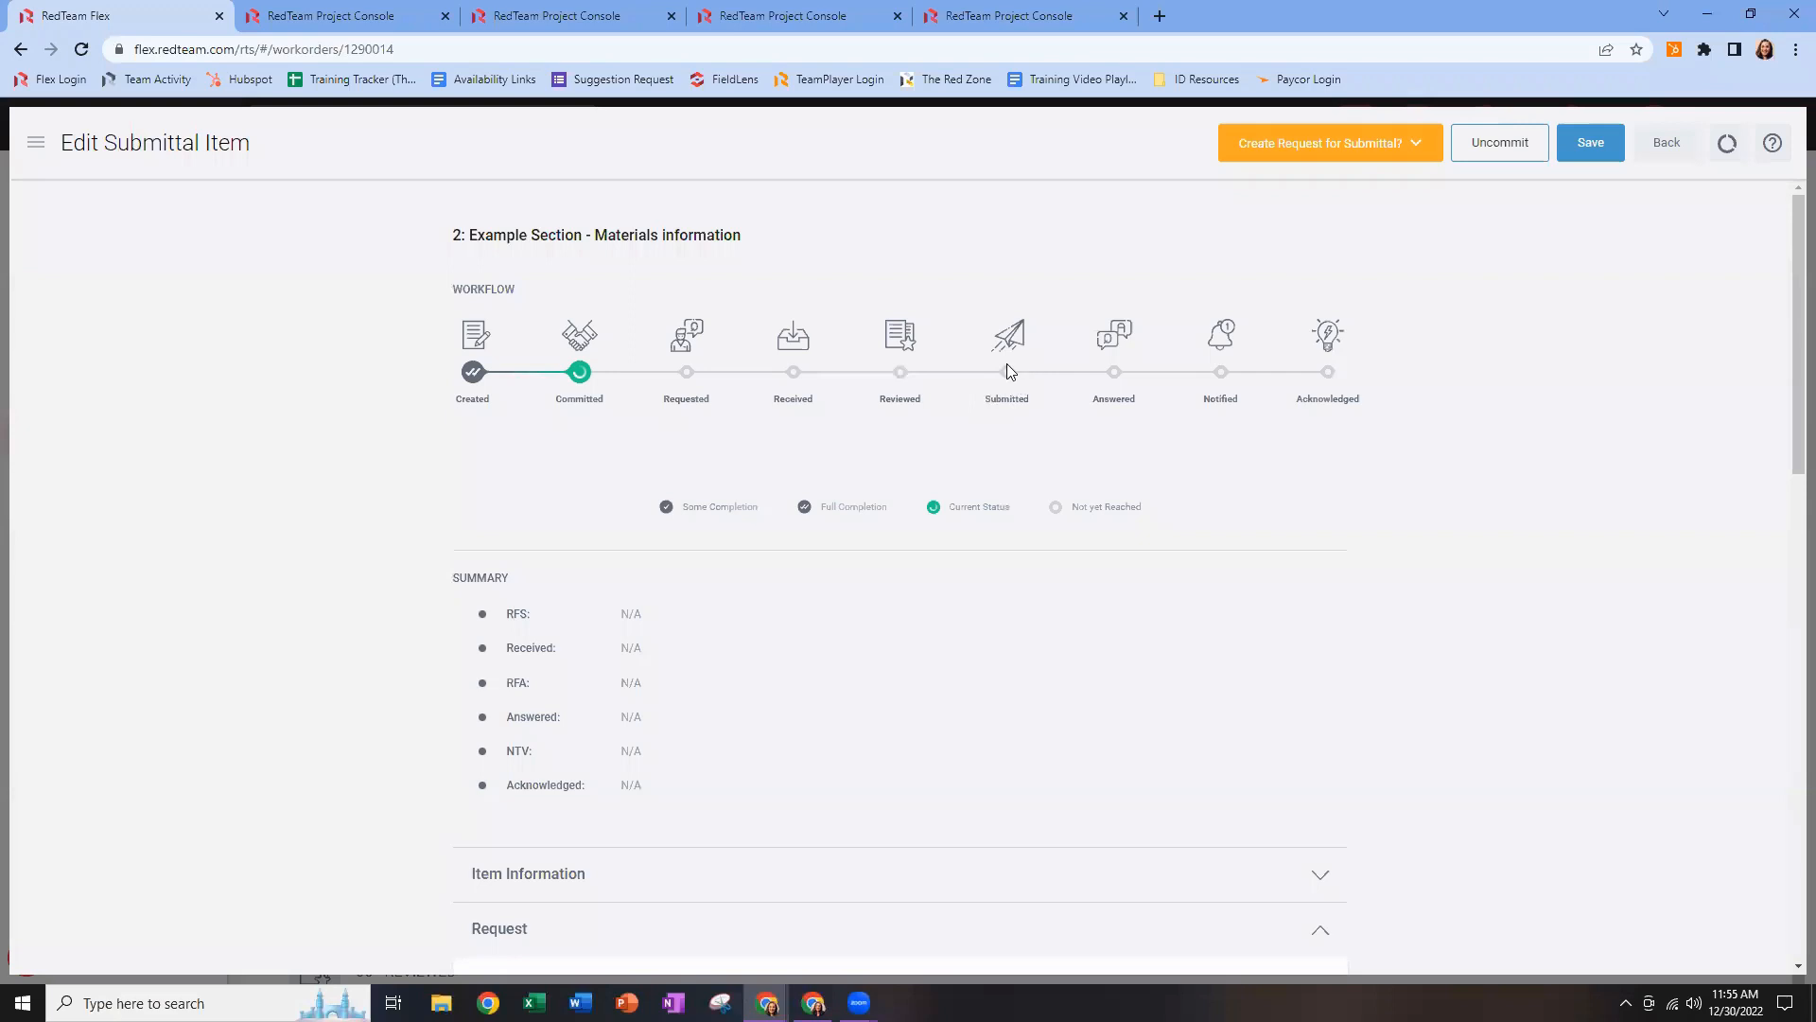
pyautogui.click(1684, 155)
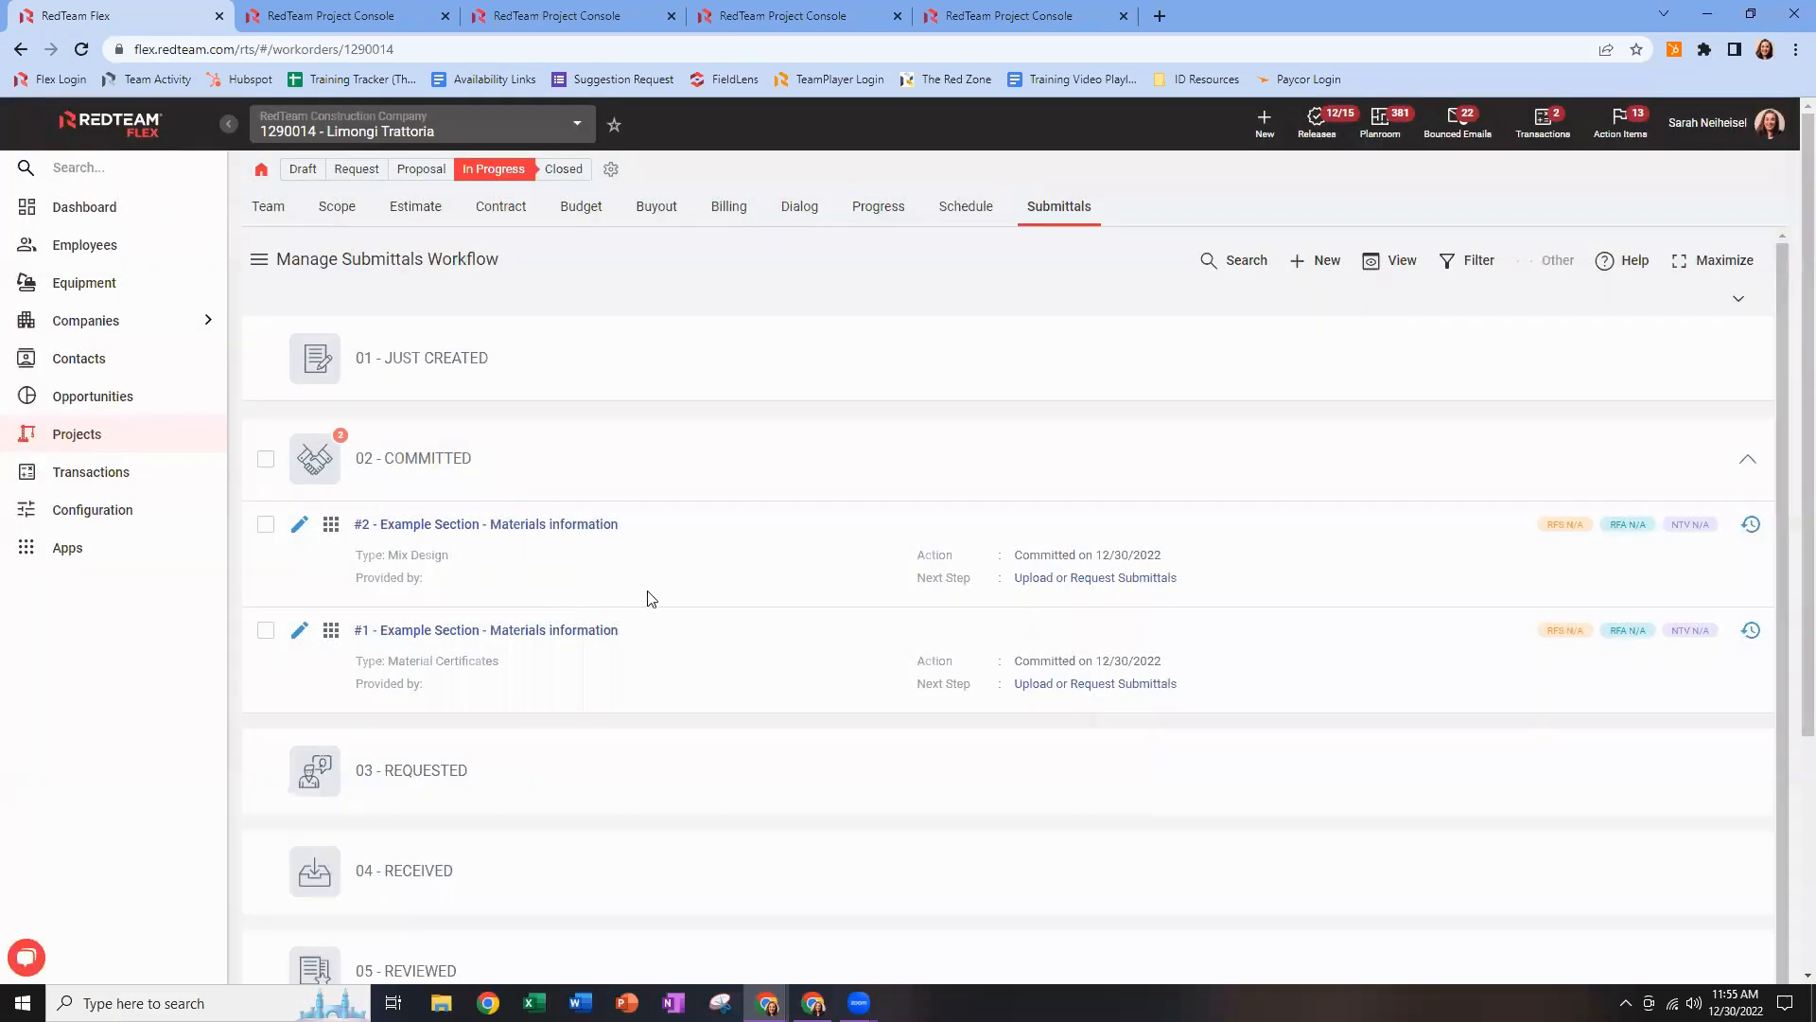
# Start a Request for Submittals covering both committed Example Section - Materials information items.
pyautogui.click(267, 532)
pyautogui.click(264, 633)
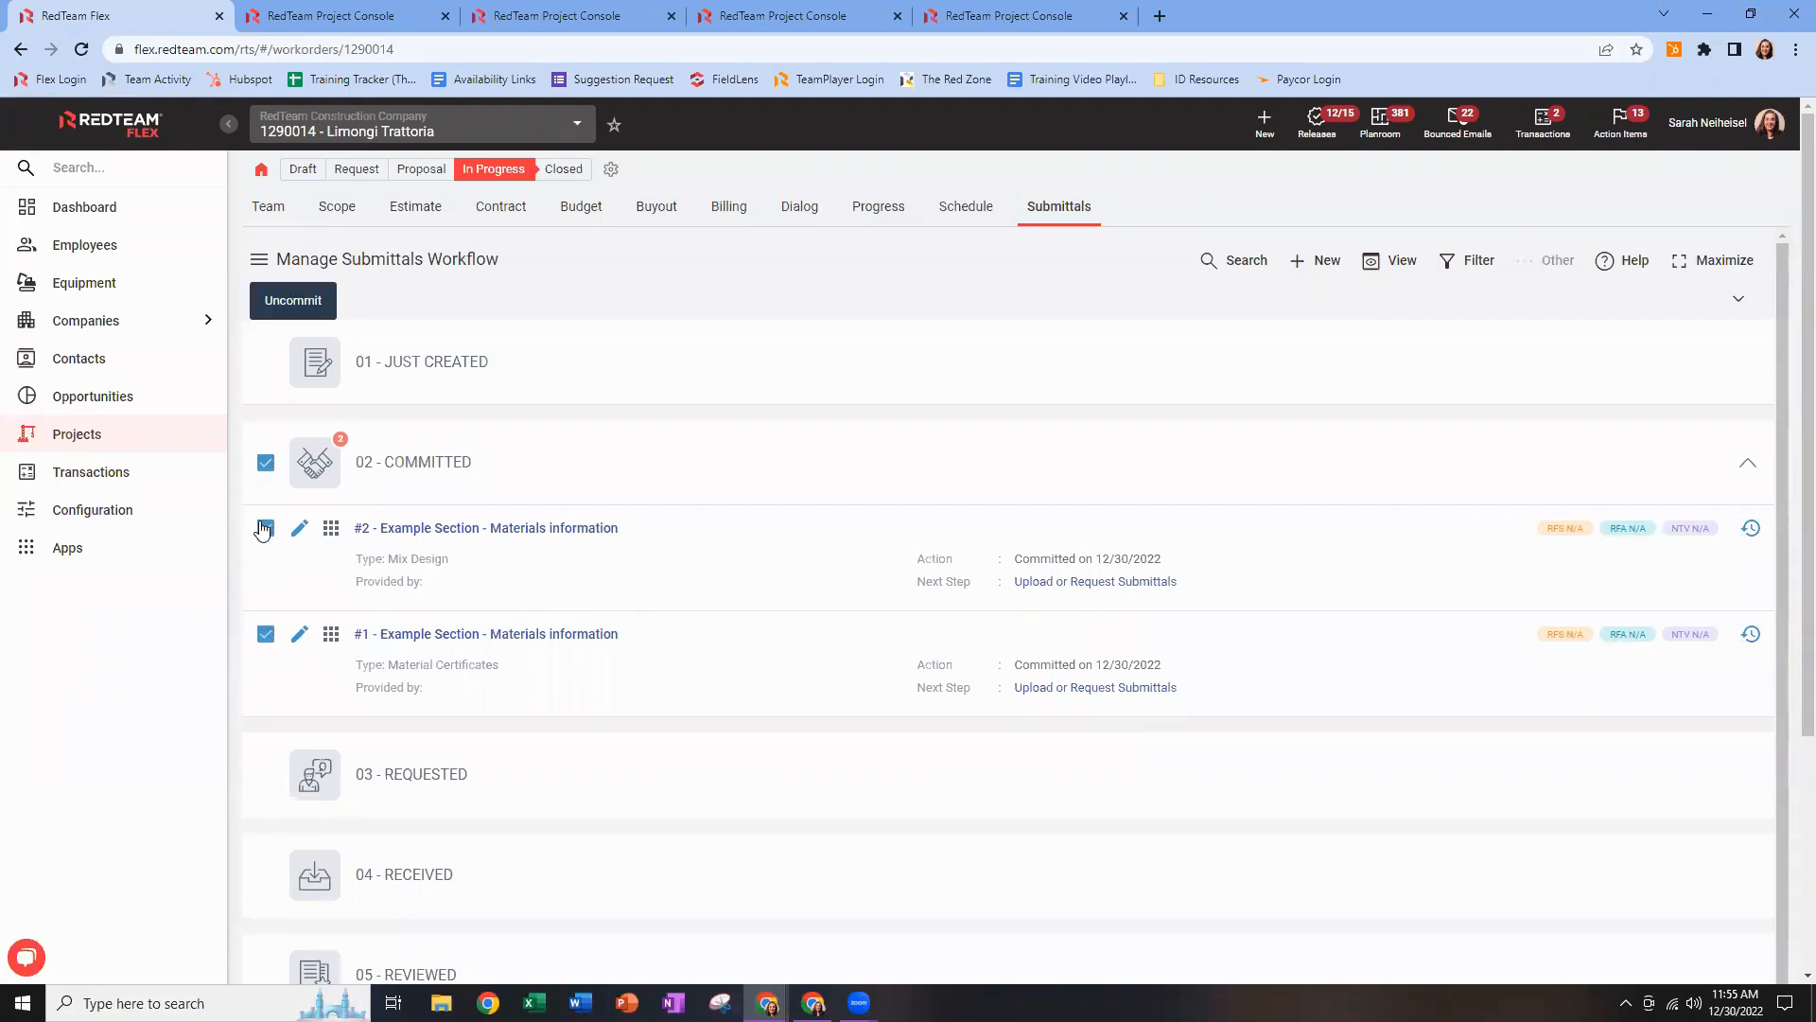
pyautogui.click(332, 537)
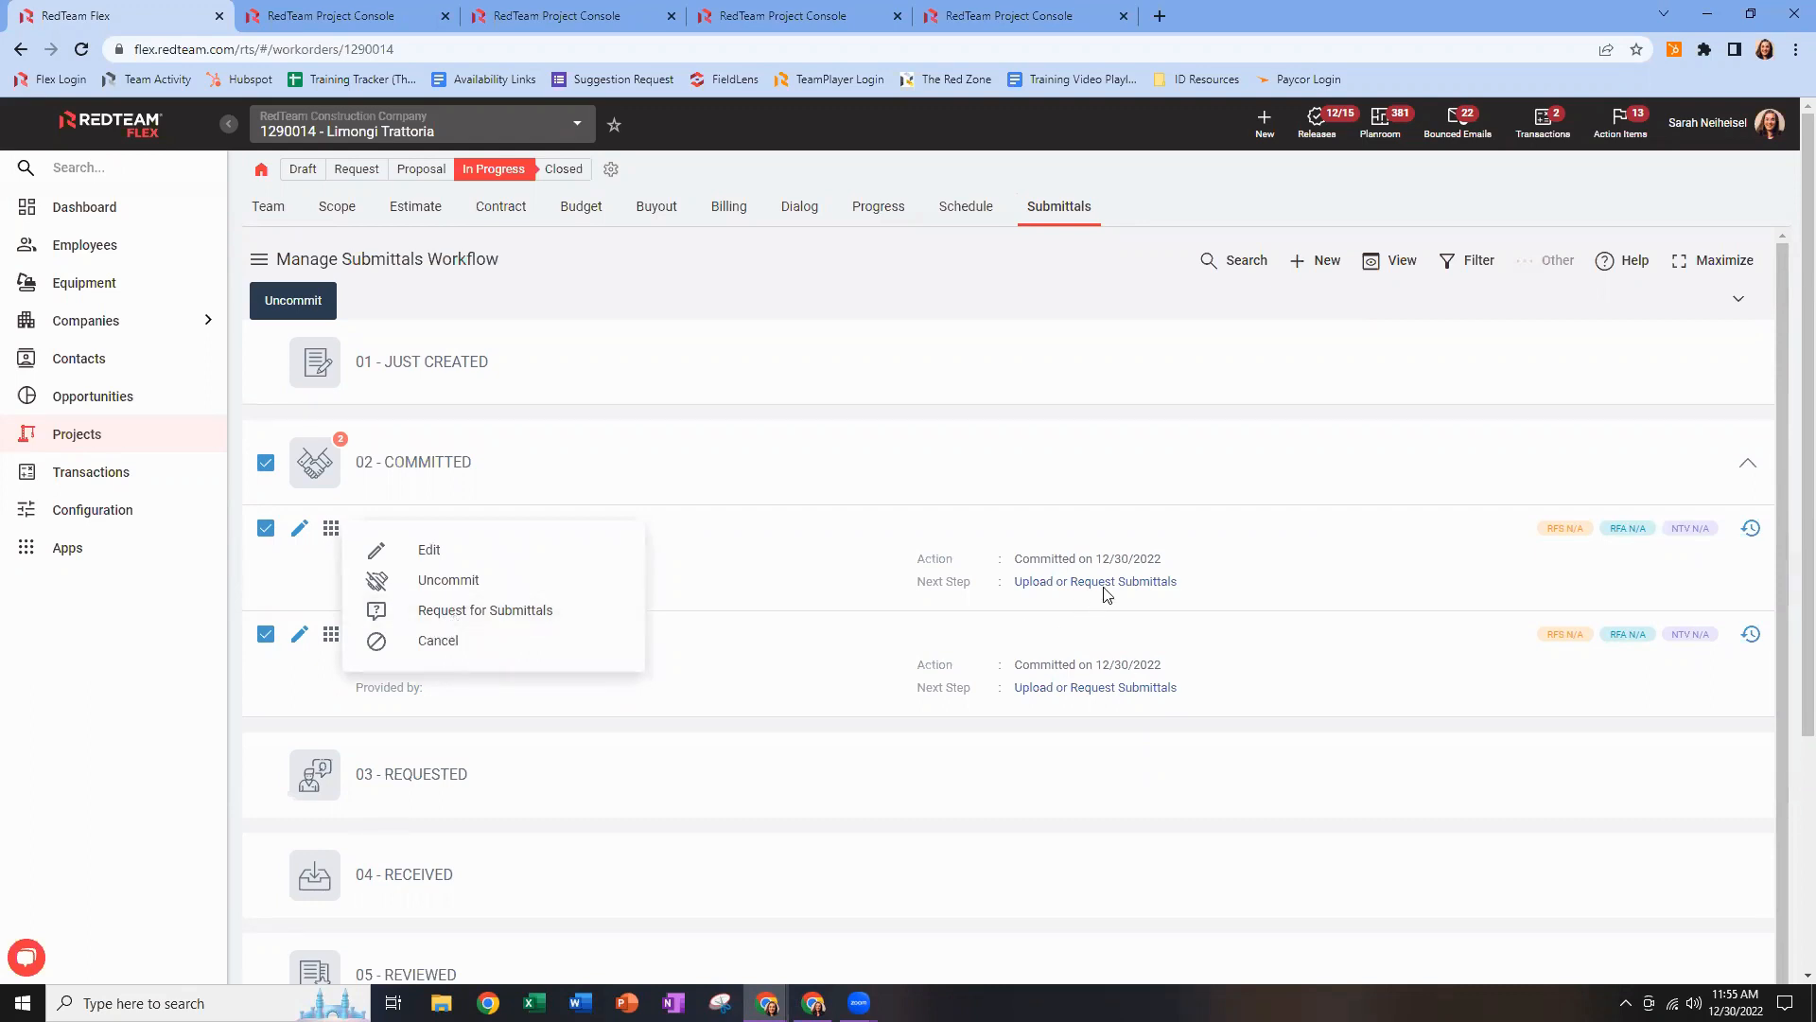
pyautogui.click(539, 615)
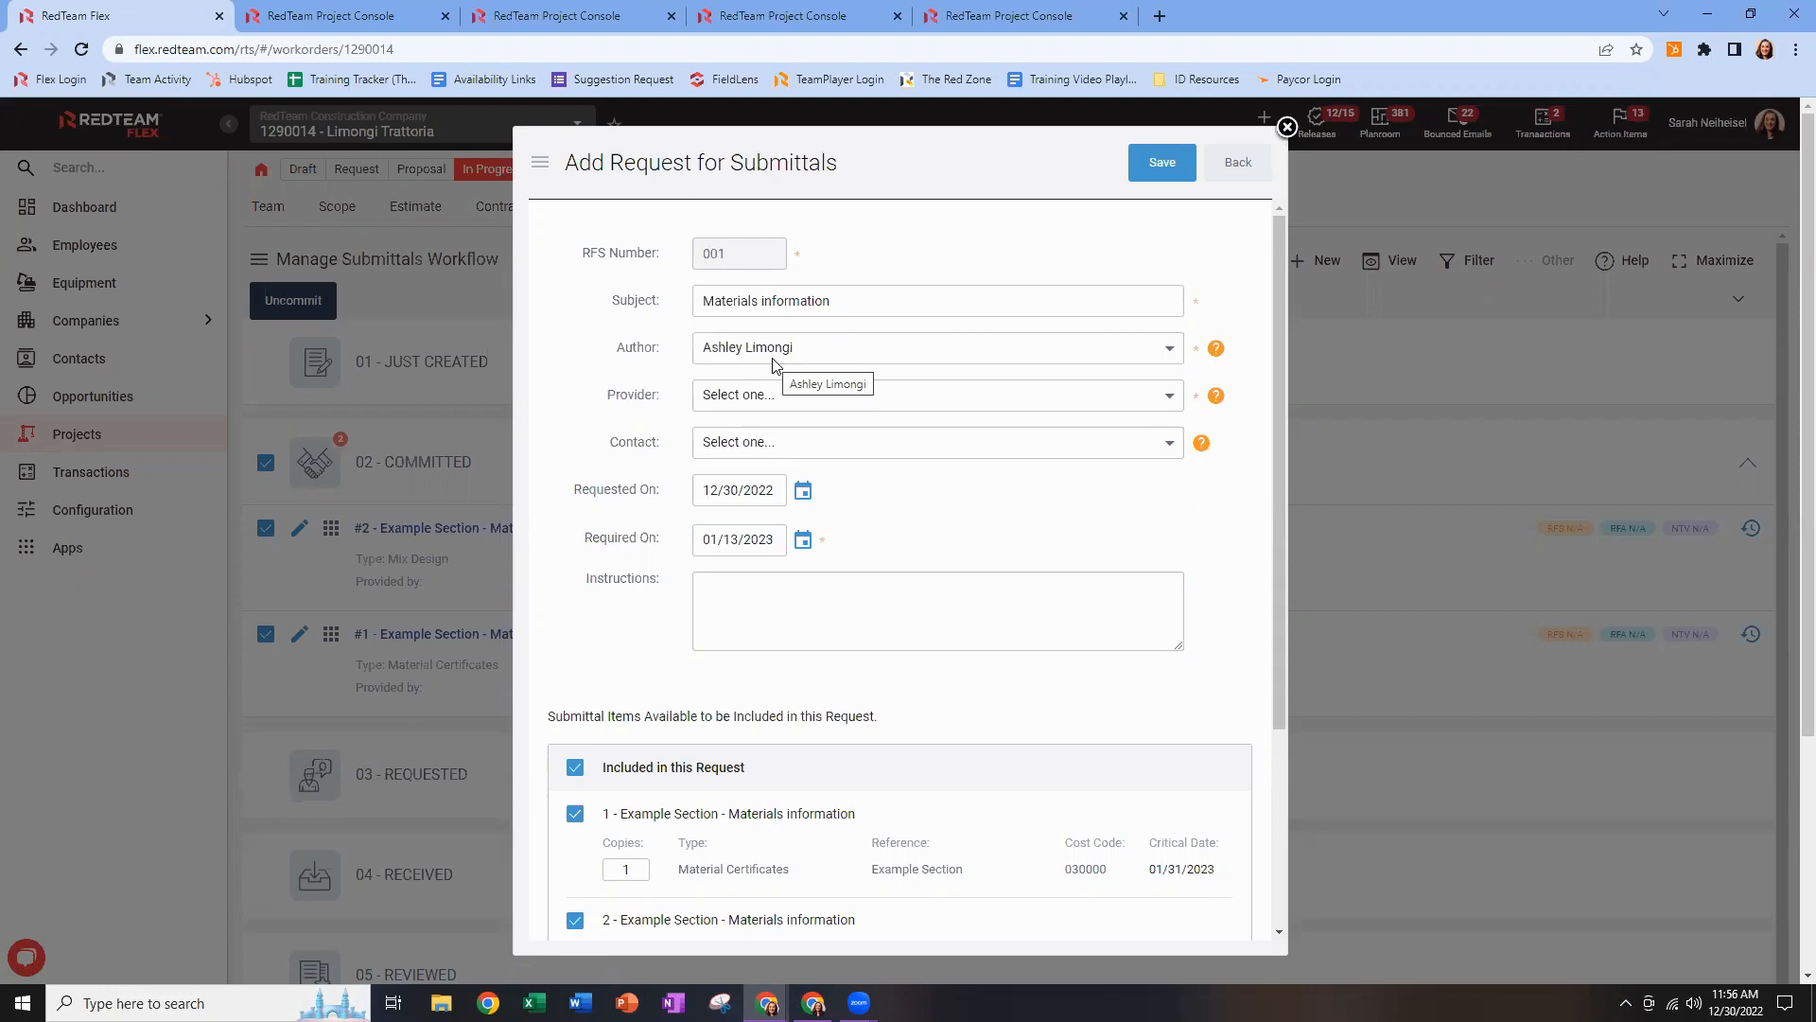
# Set the request's provider to Able Pavement and concrete, check the included submittal items and save the request.
pyautogui.click(818, 400)
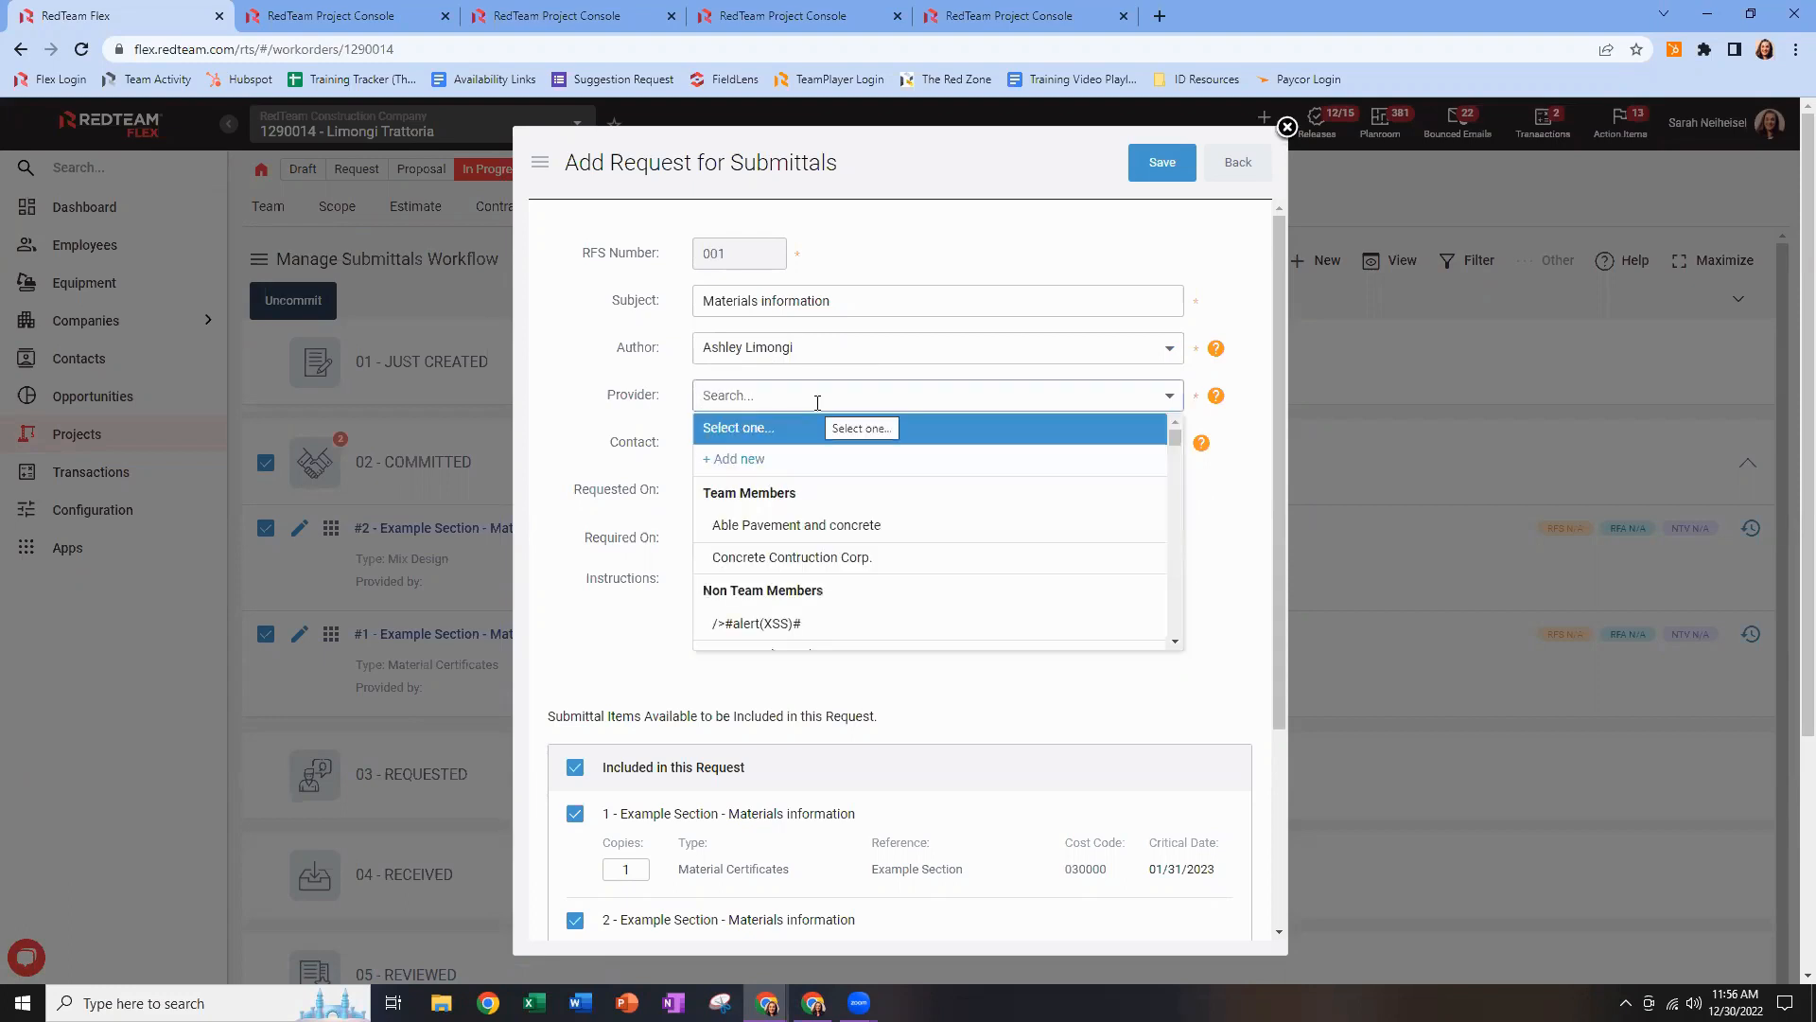
pyautogui.click(816, 526)
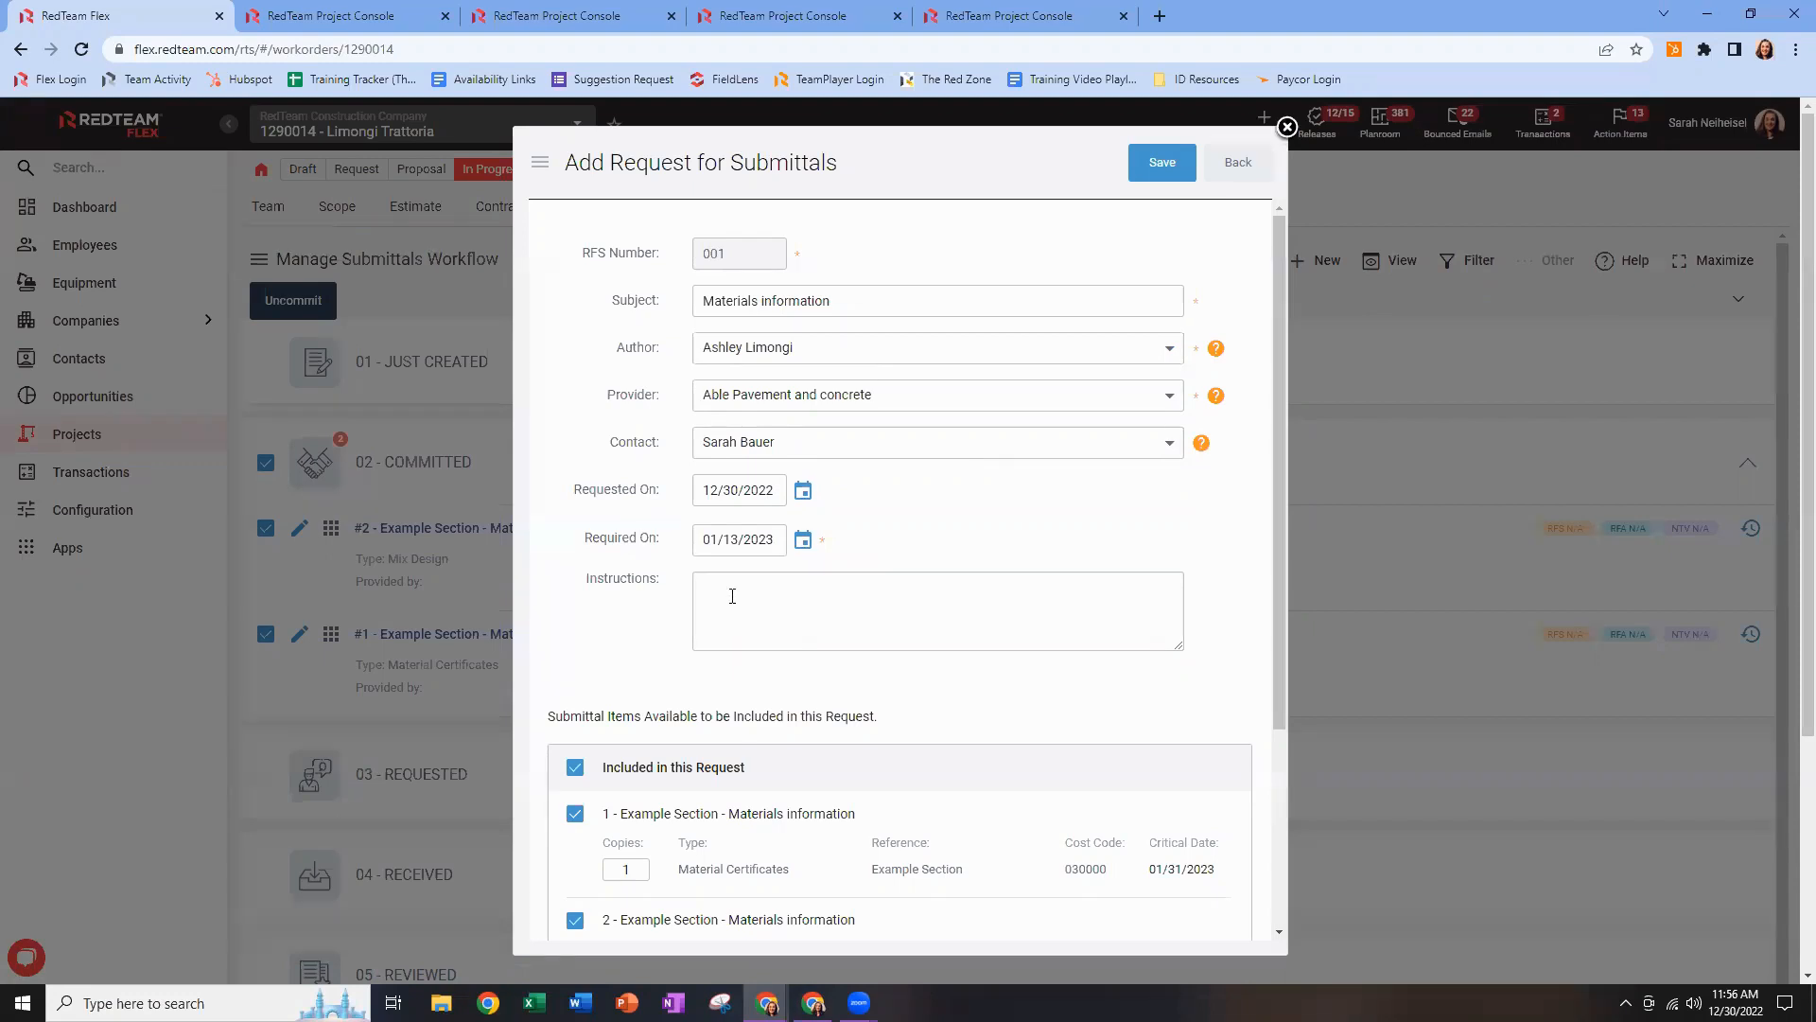
pyautogui.scroll(-1, 757, 567)
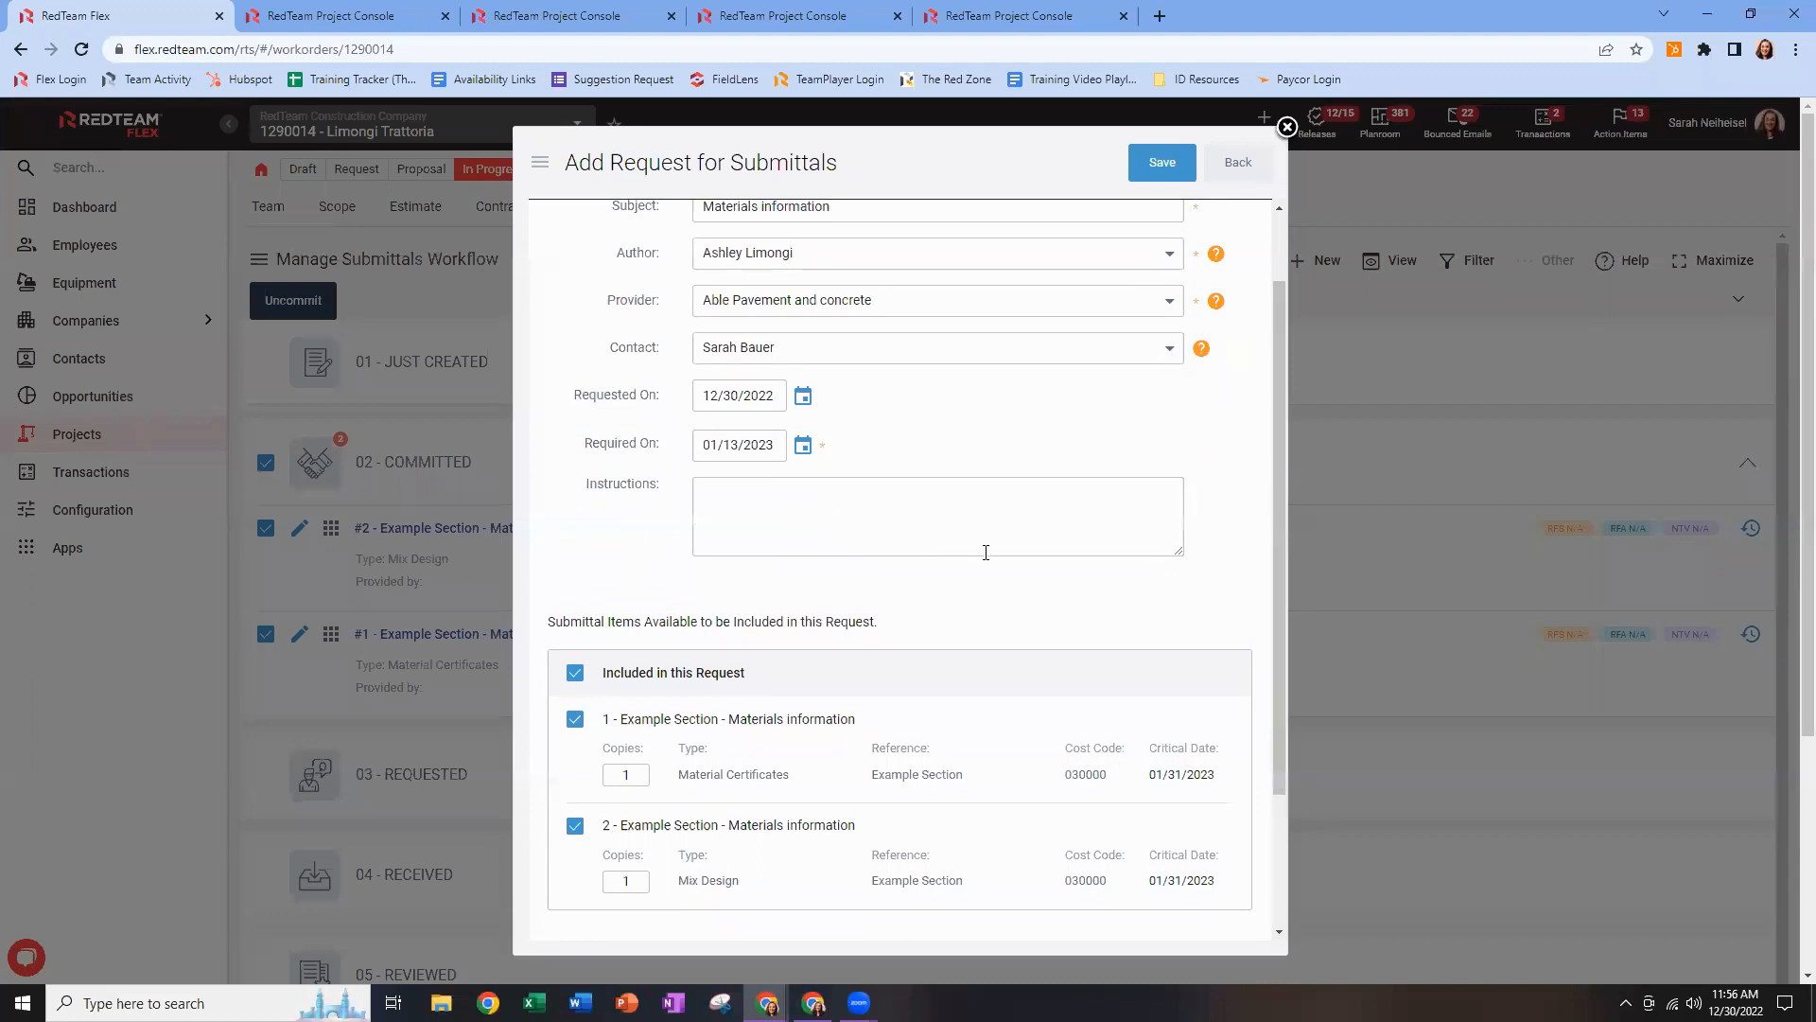
pyautogui.scroll(-2, 986, 553)
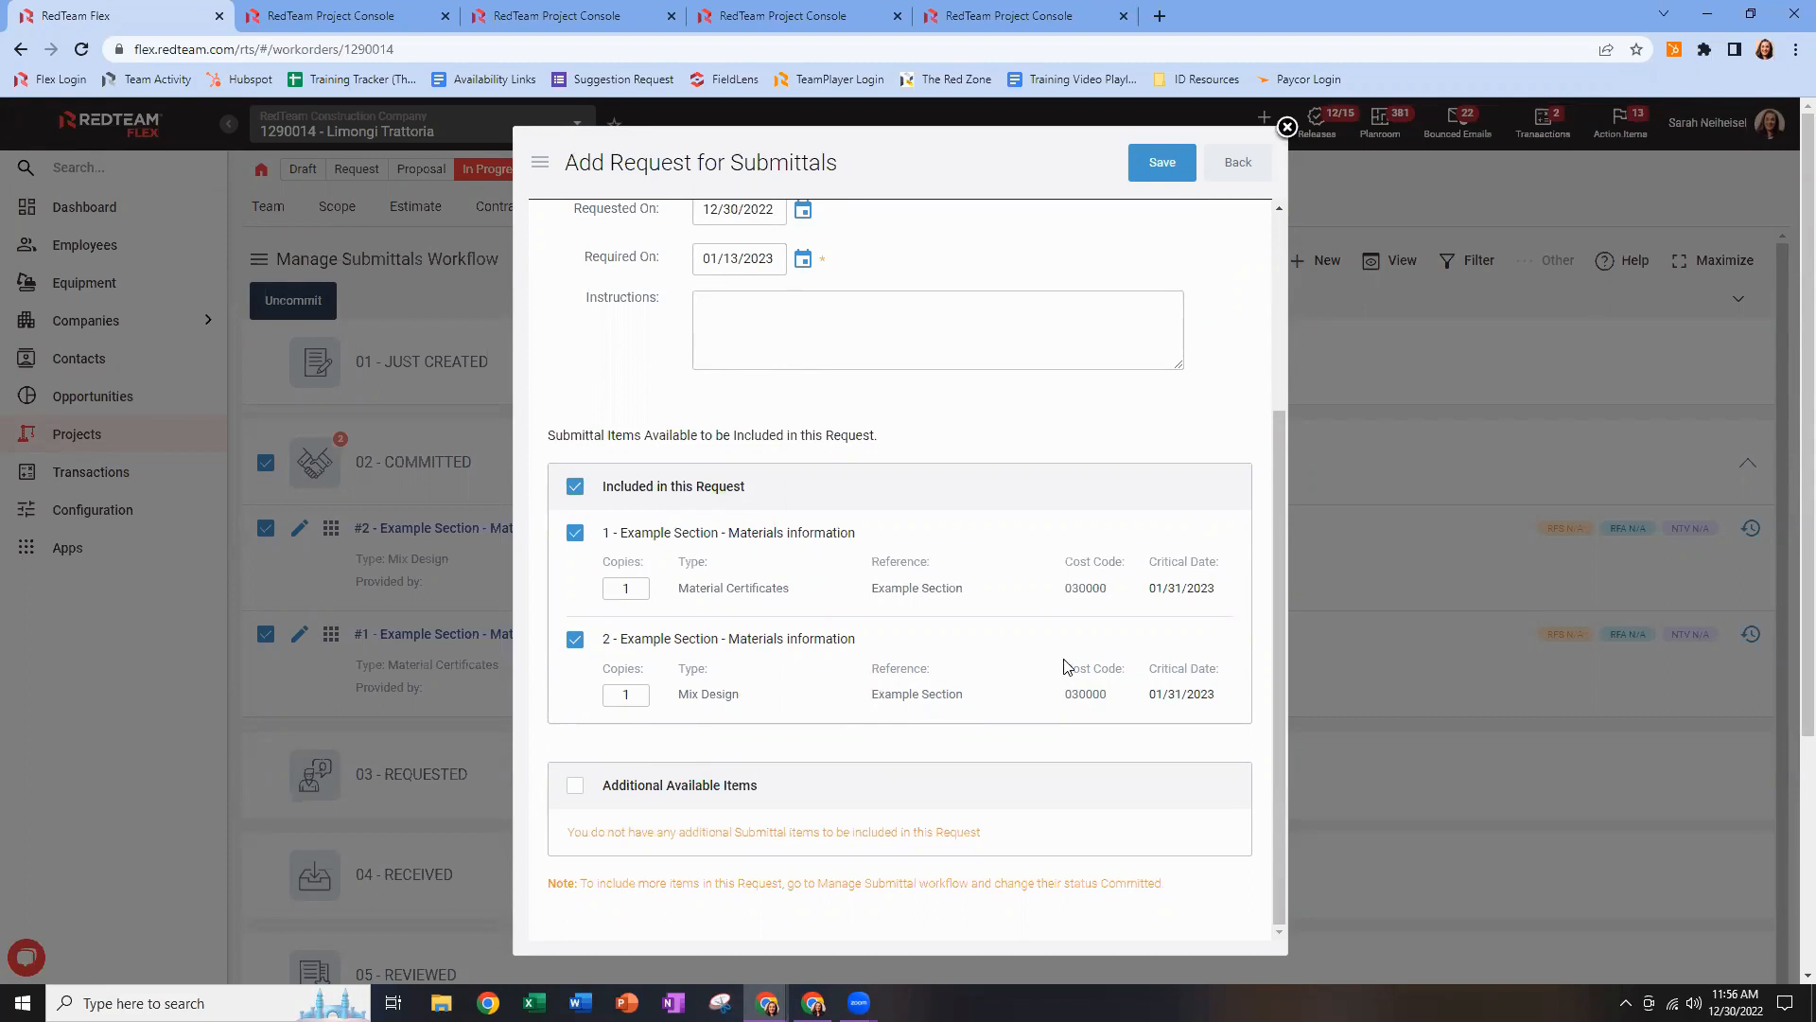
pyautogui.scroll(3, 1069, 667)
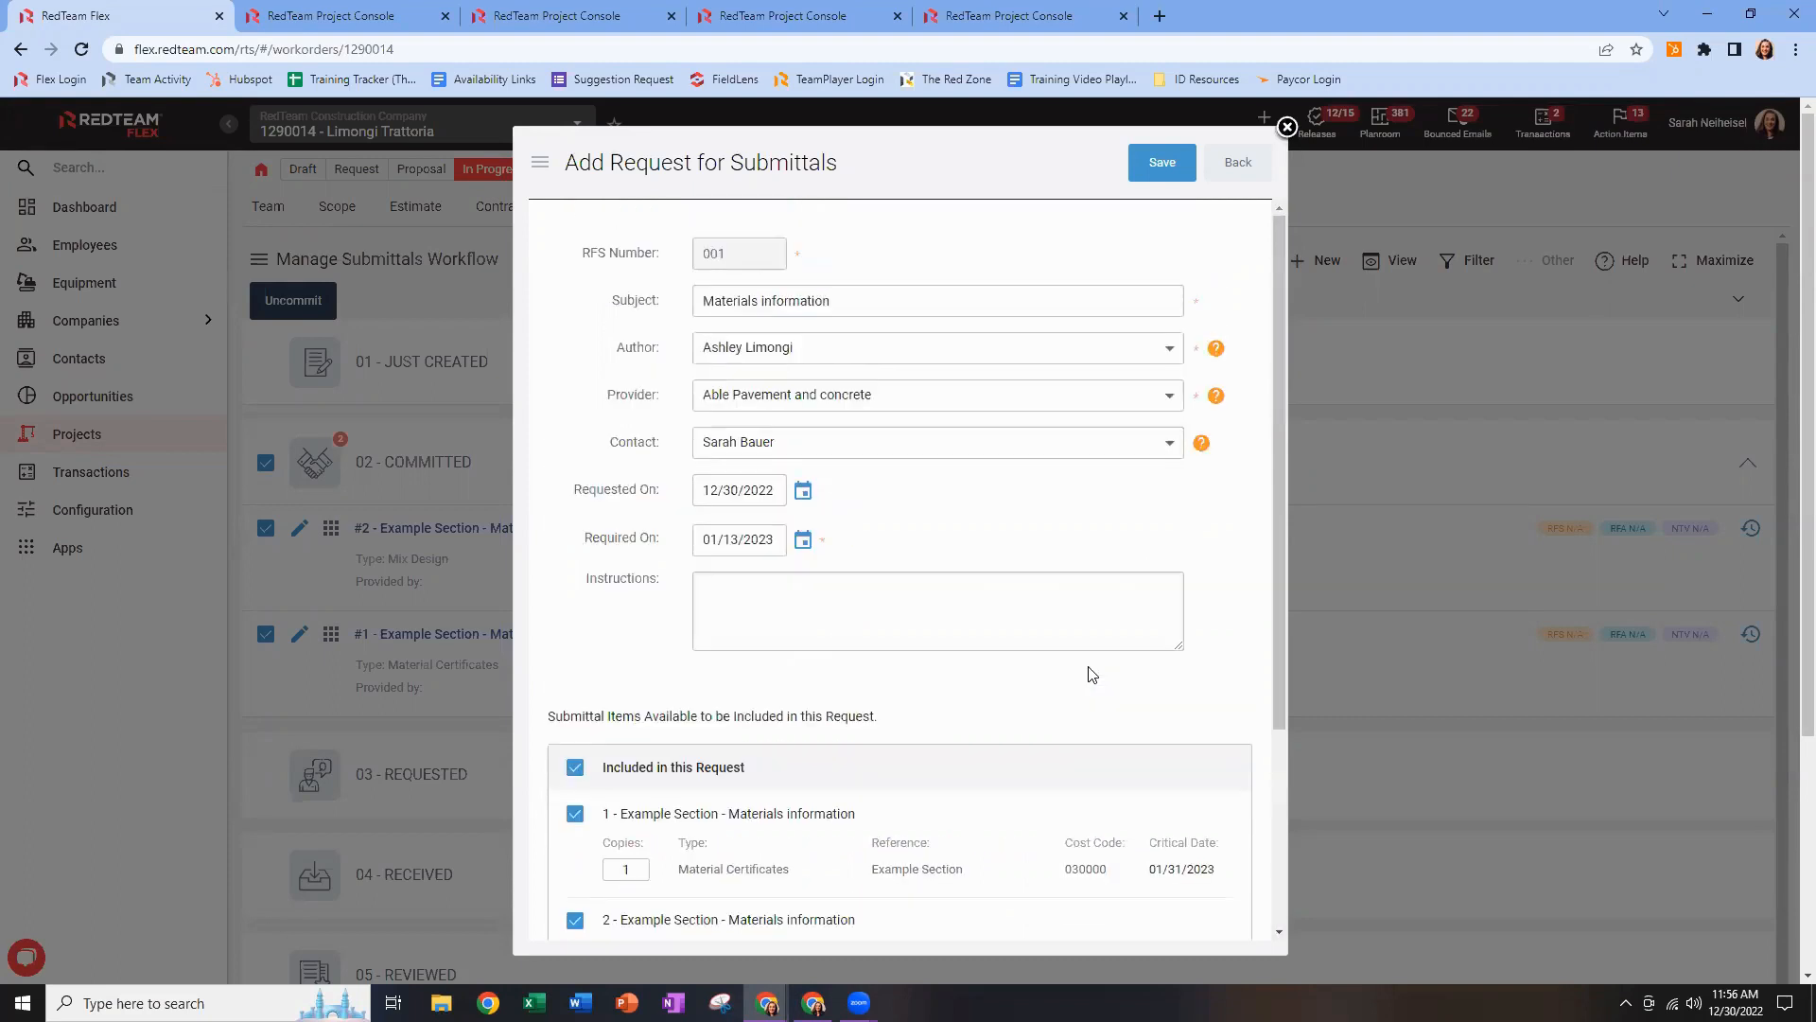
pyautogui.click(1163, 166)
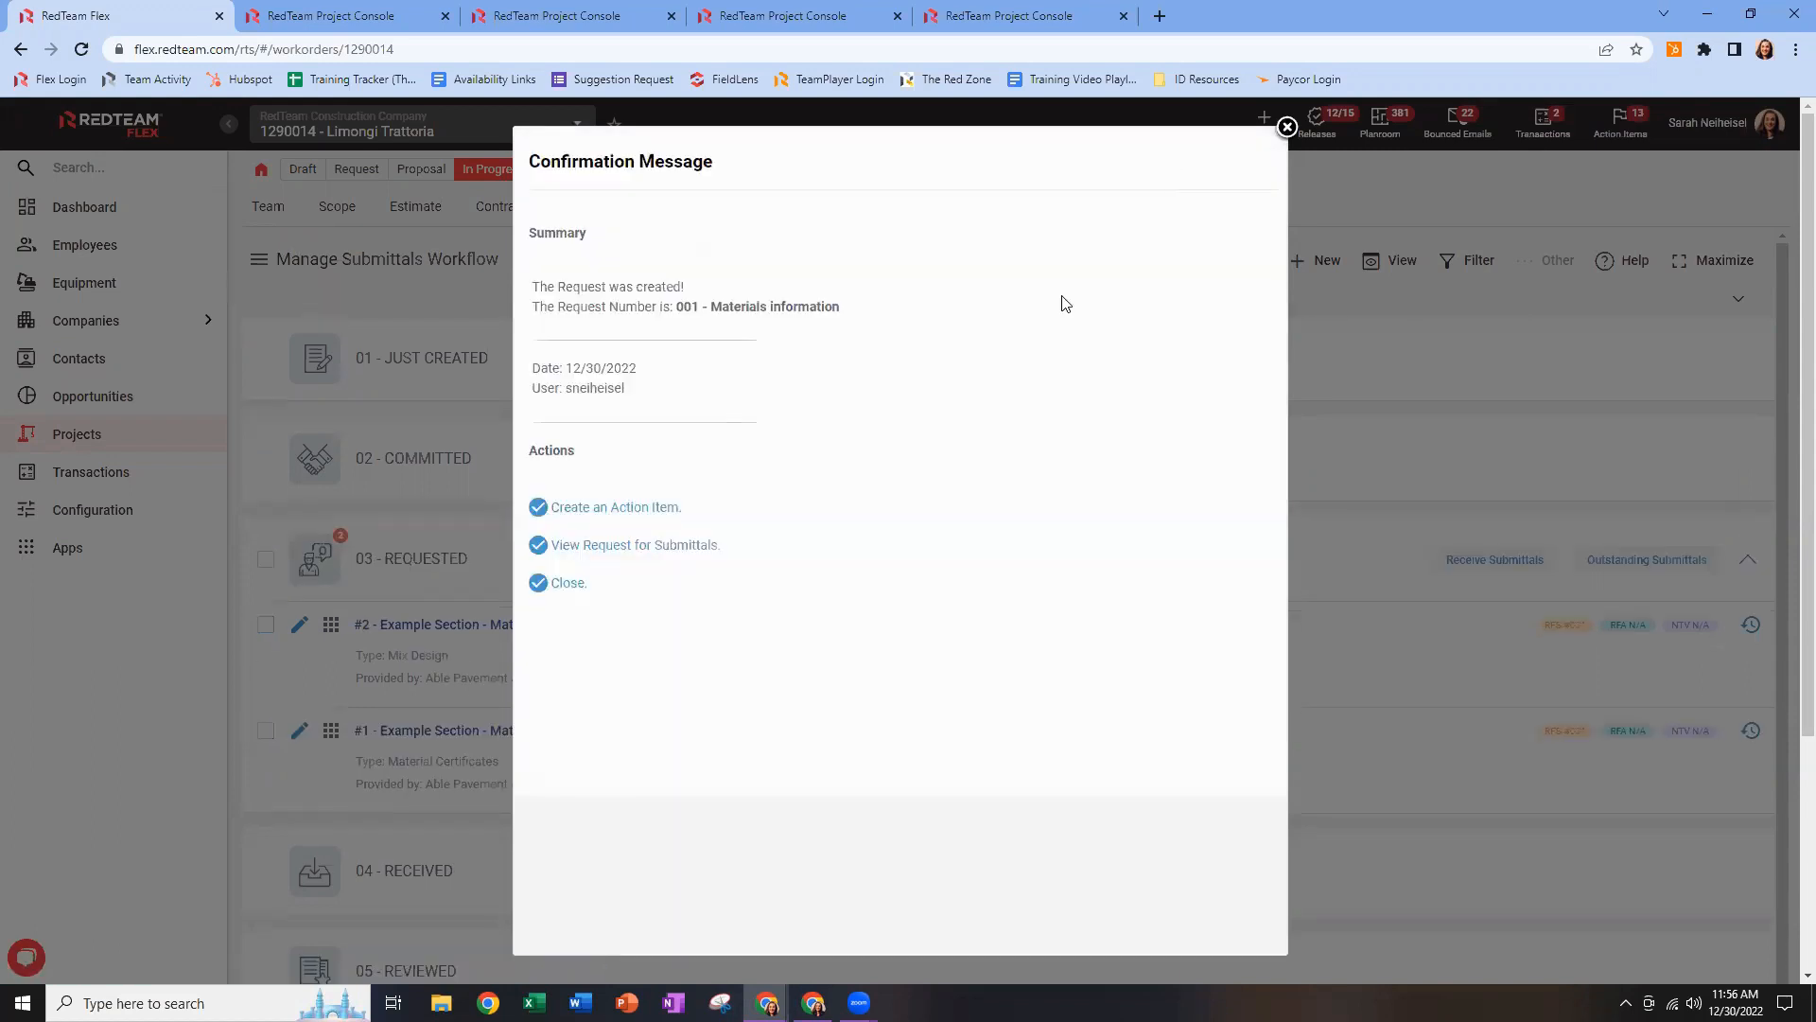
# View the new Request for Submittals document, check its instructions and request details, and commit it.
pyautogui.click(694, 547)
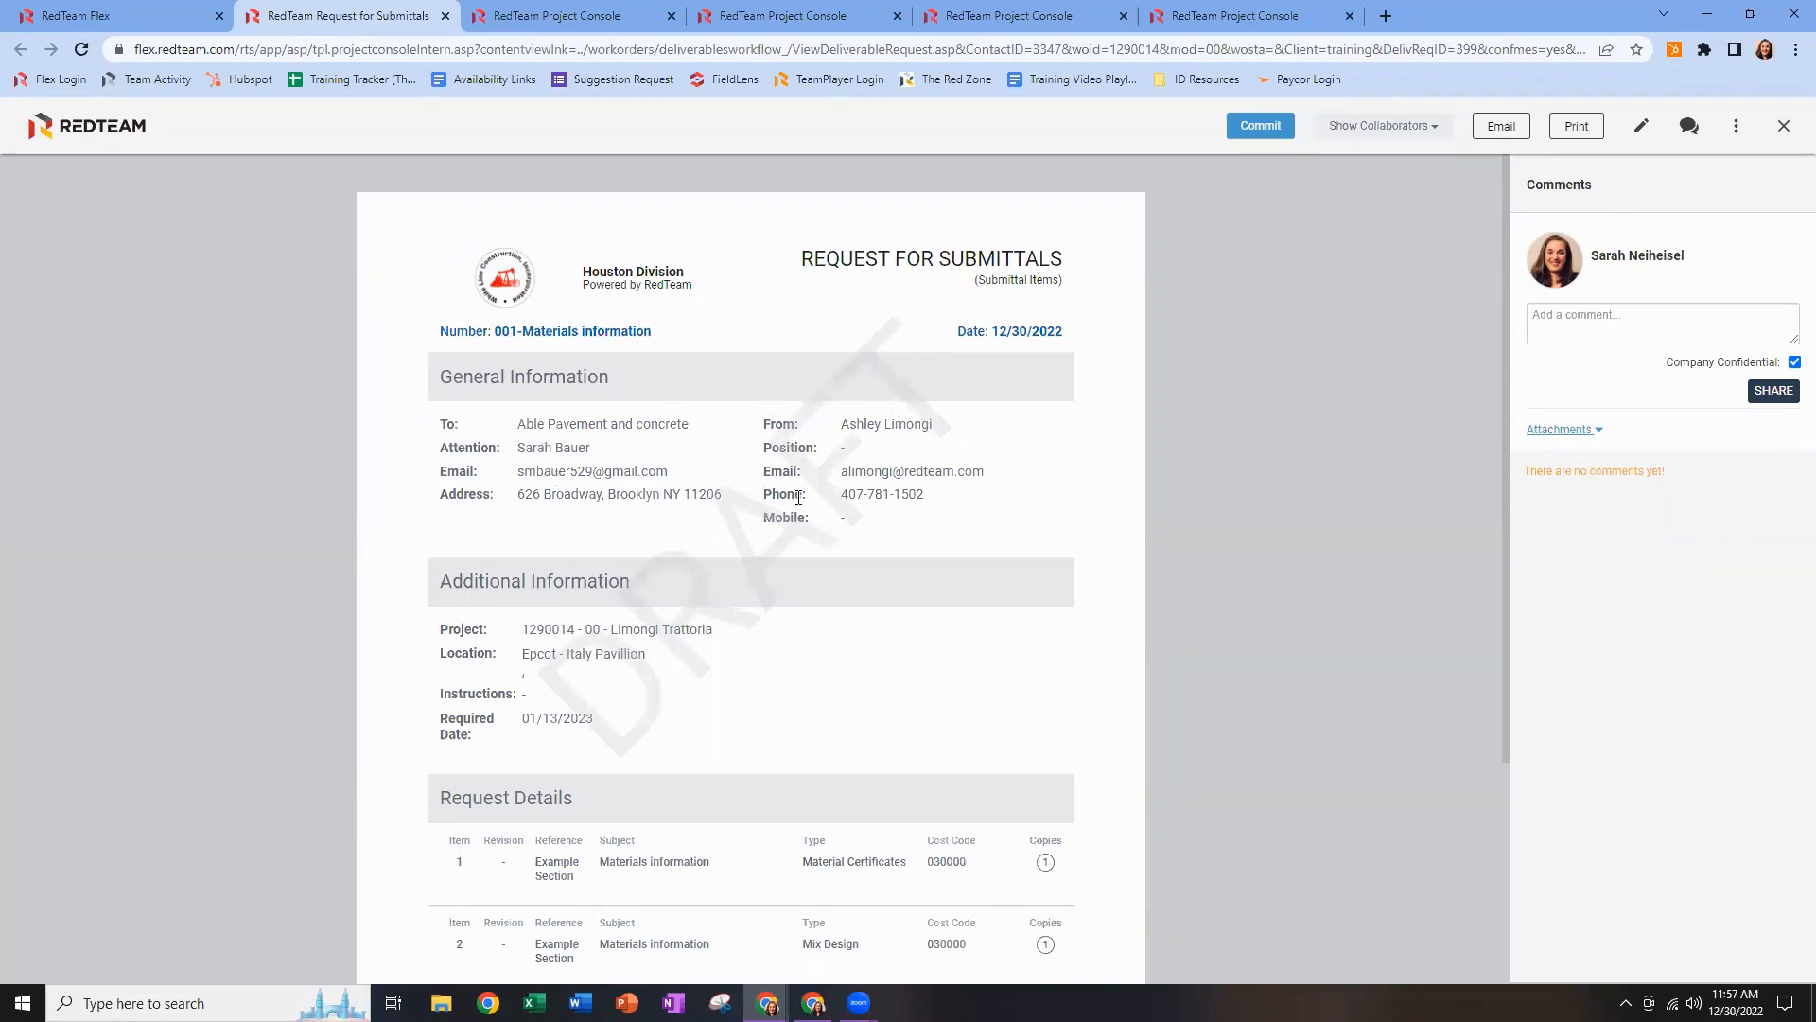
pyautogui.scroll(-1, 662, 577)
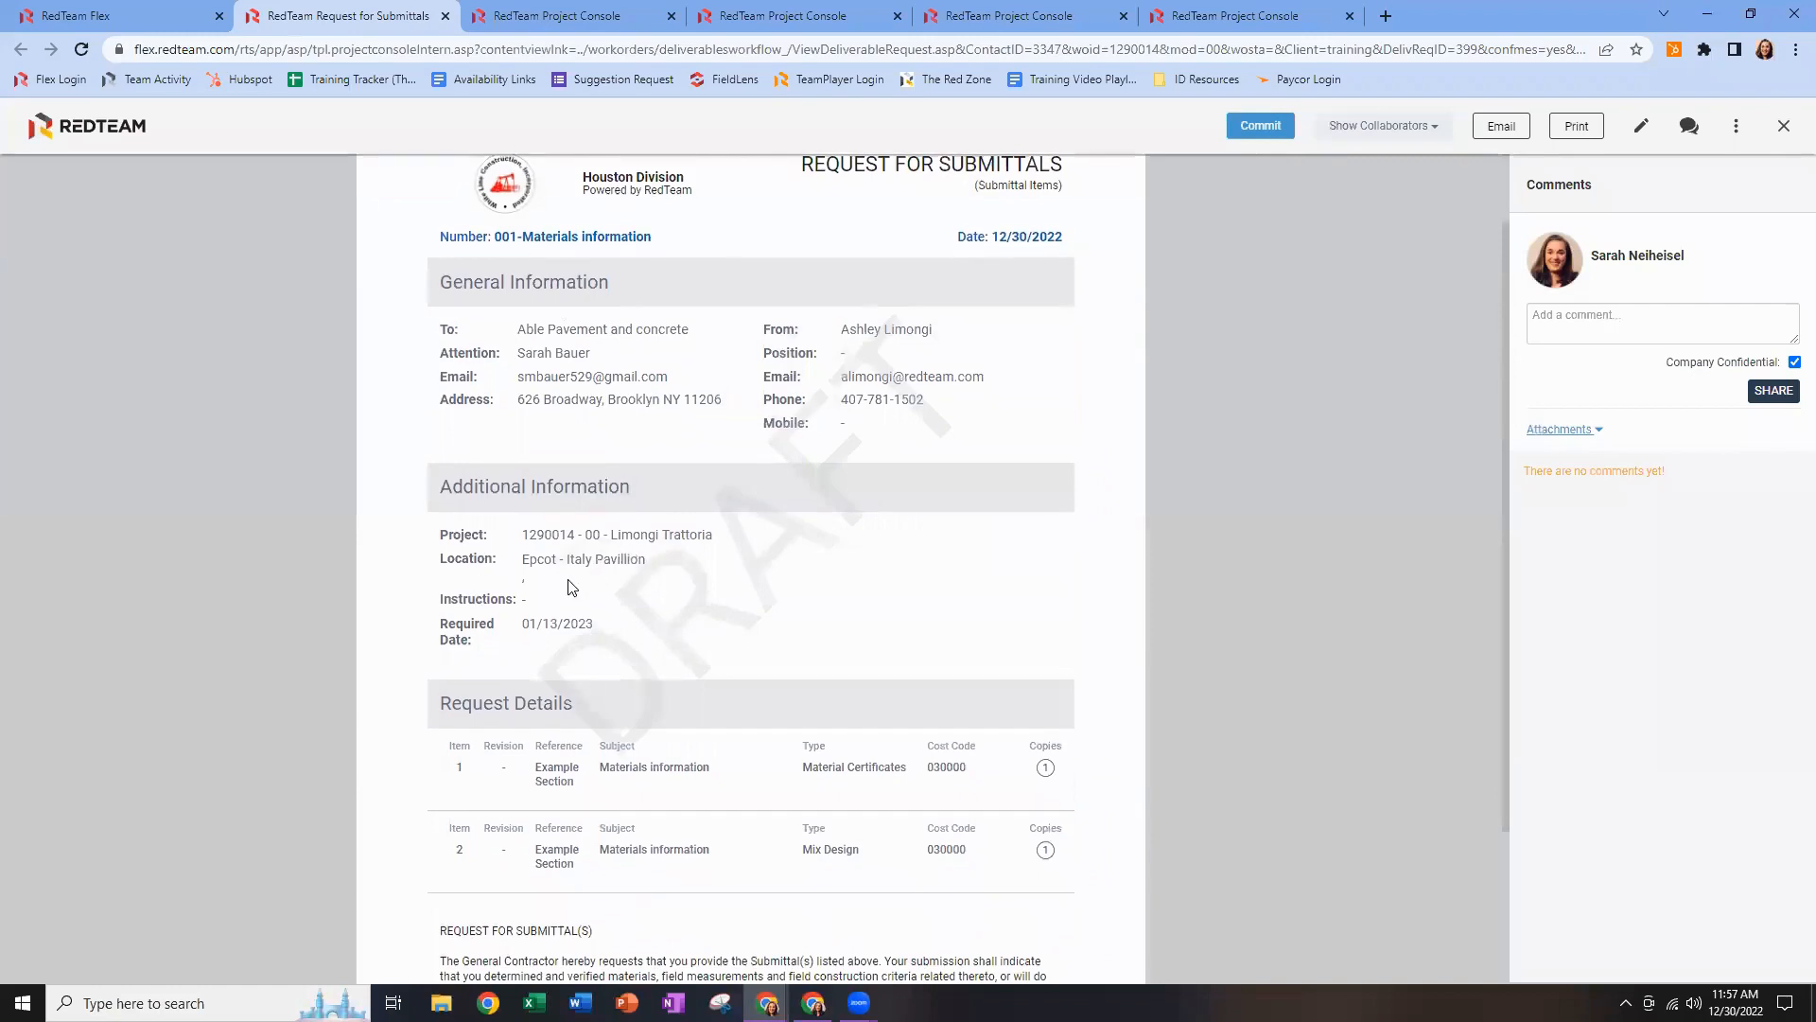
pyautogui.moveTo(532, 604); pyautogui.dragTo(468, 619)
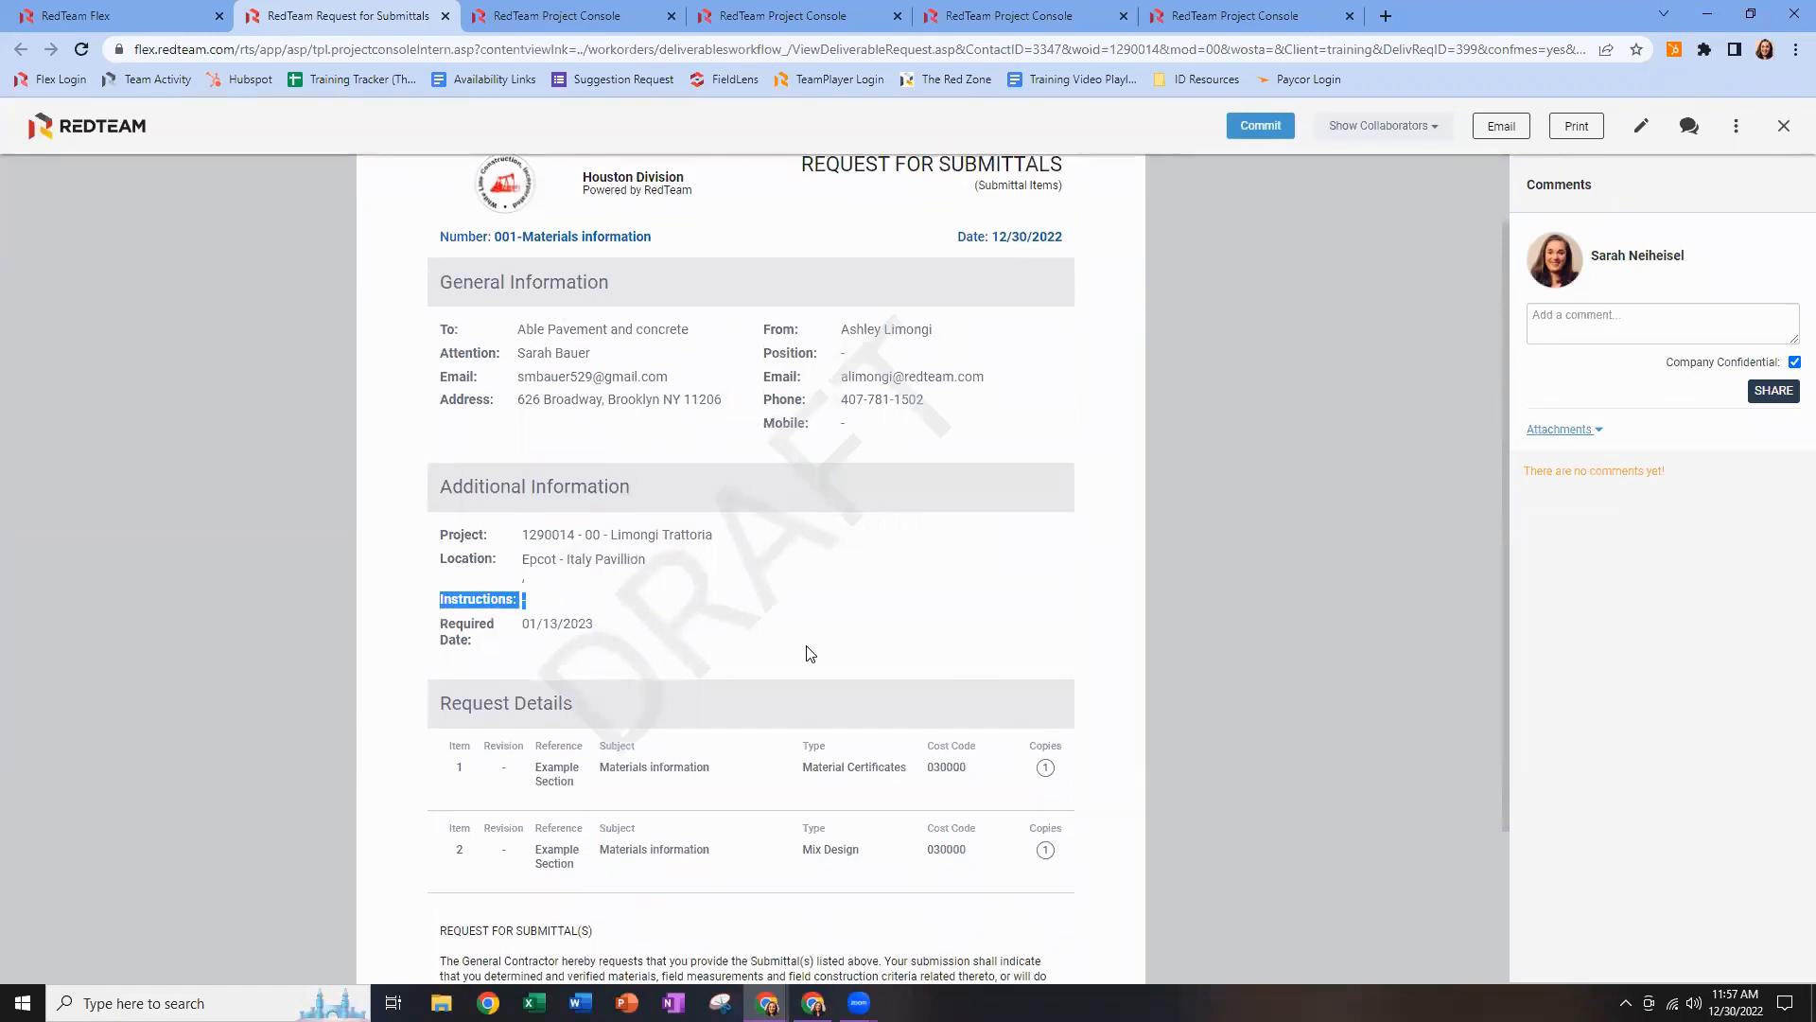
pyautogui.scroll(-3, 776, 624)
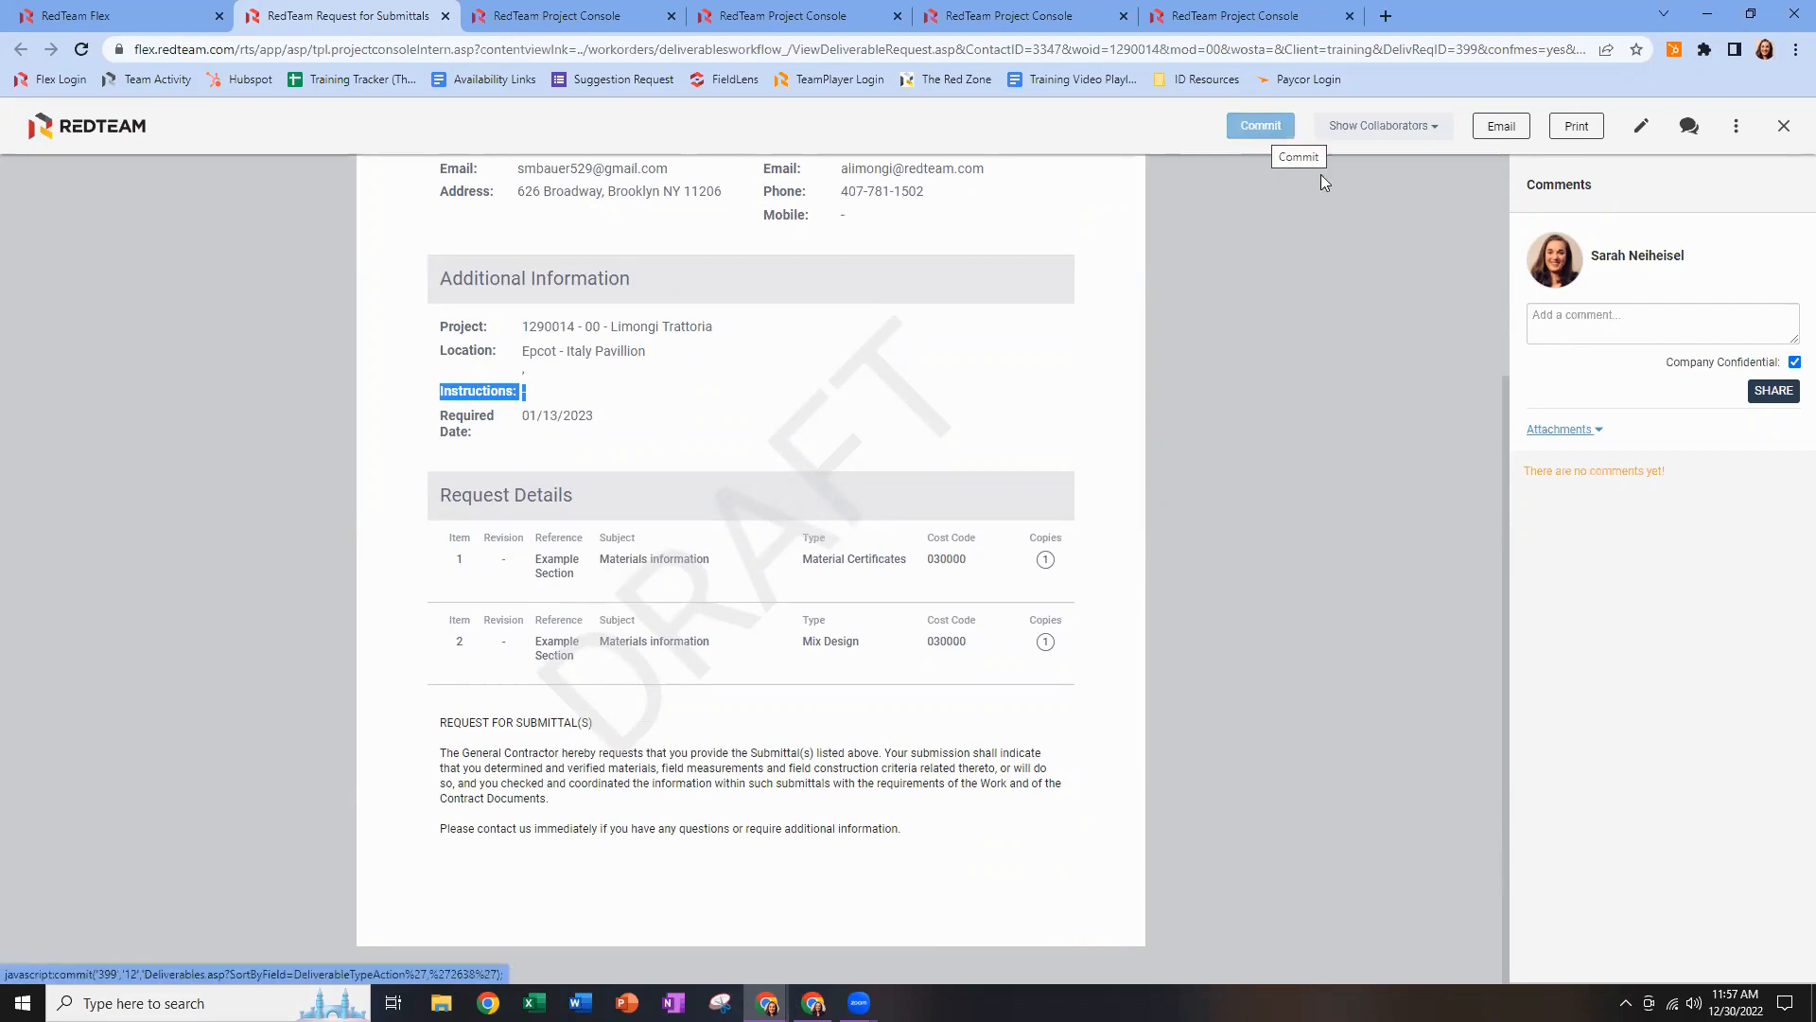
pyautogui.click(1254, 133)
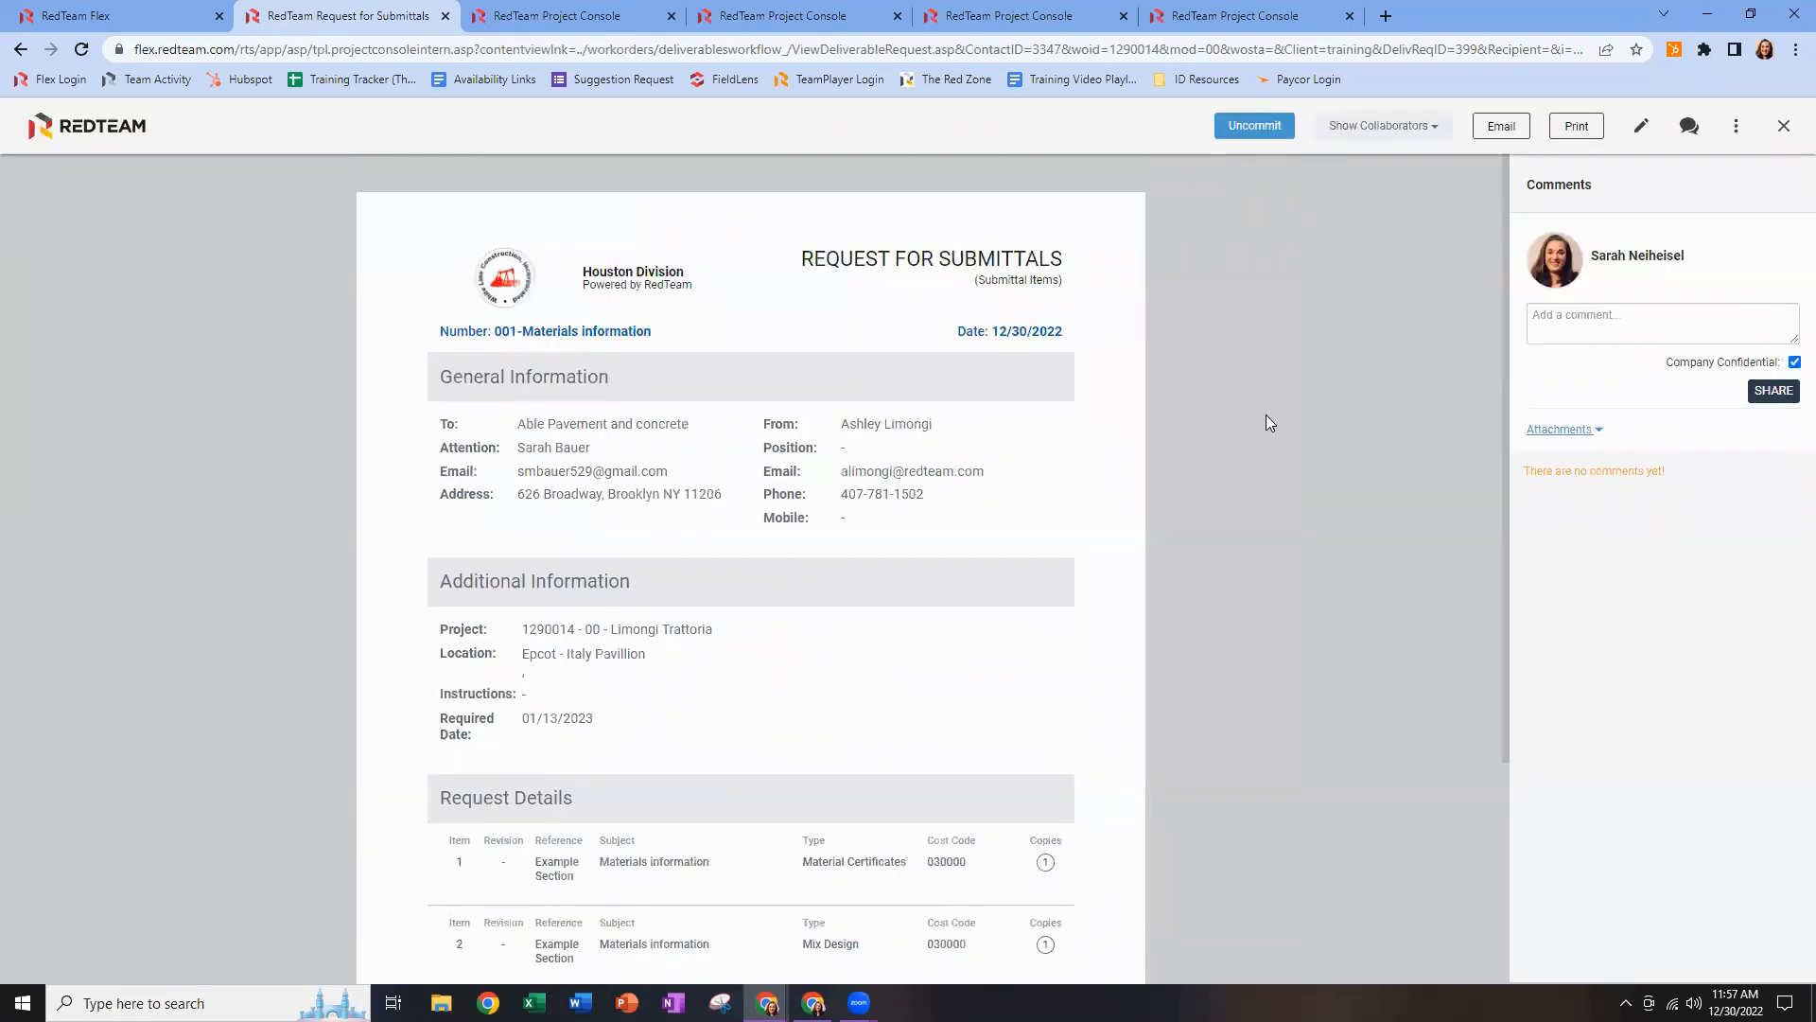
# Email the committed request to the provider's contact with the message "Please use the link below to submit your items asap.".
pyautogui.click(1504, 127)
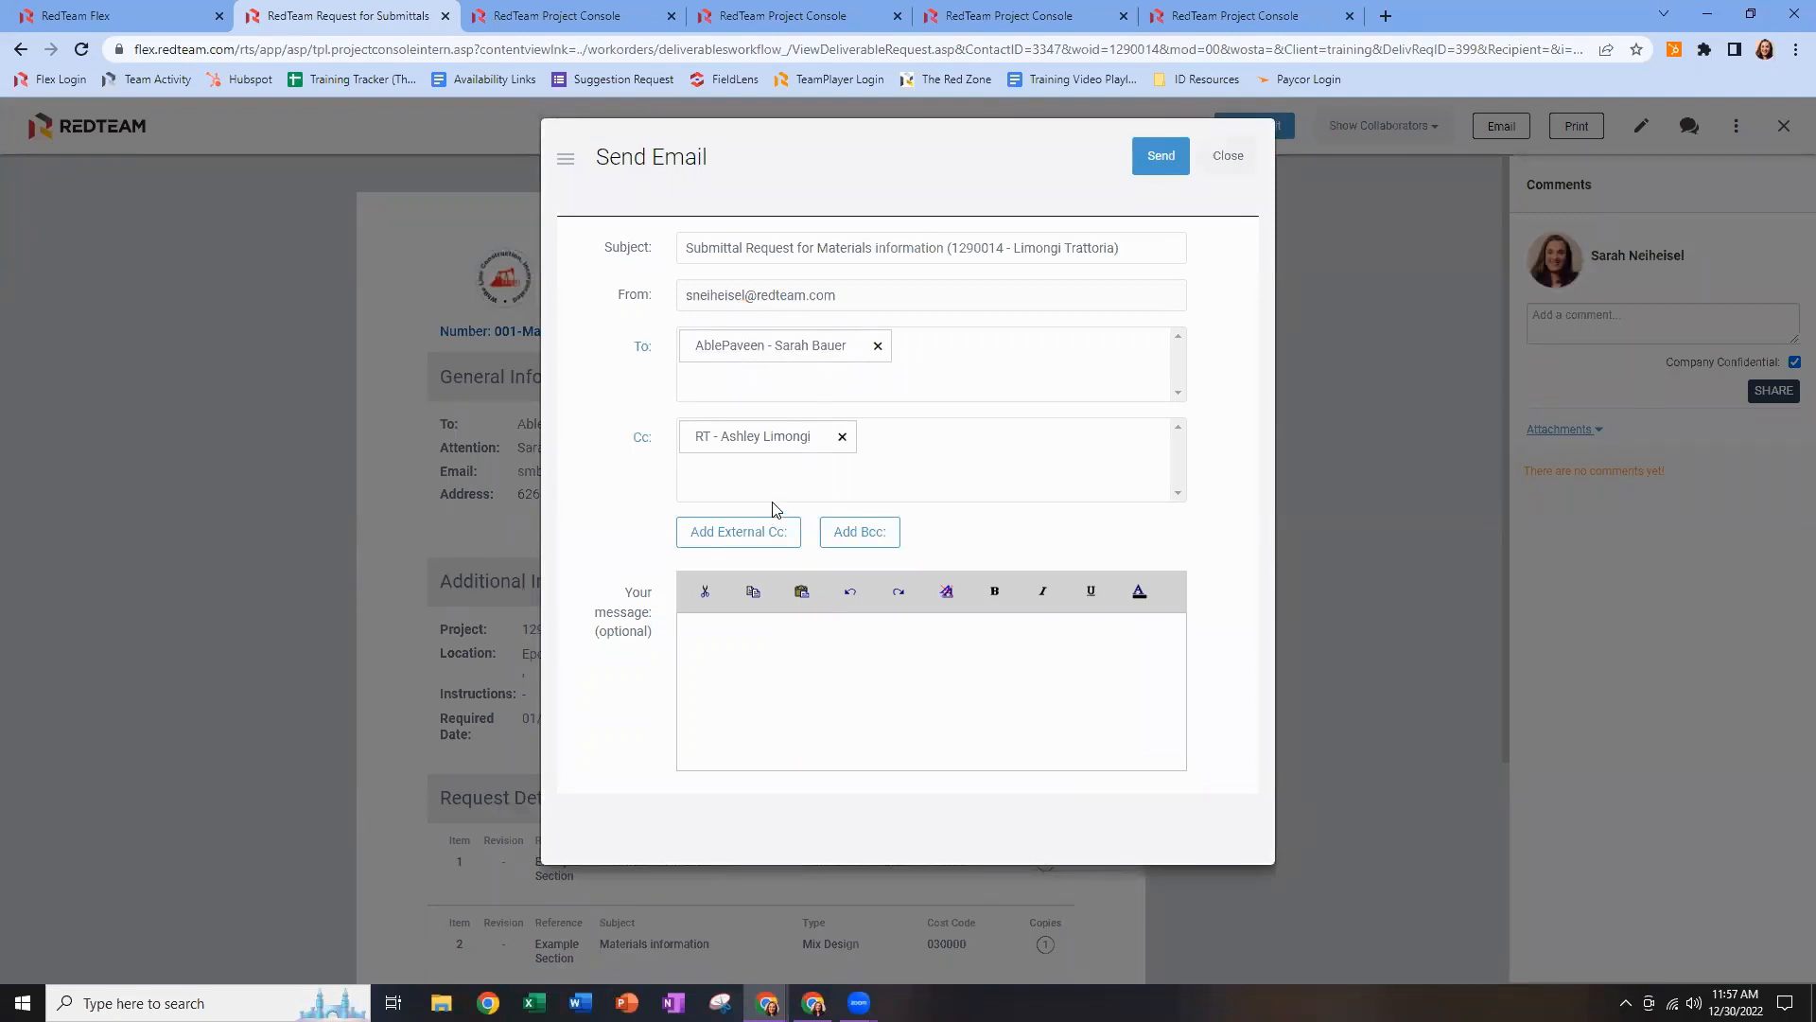
pyautogui.click(723, 649)
pyautogui.write('Please use the link below to submit your items asap.')
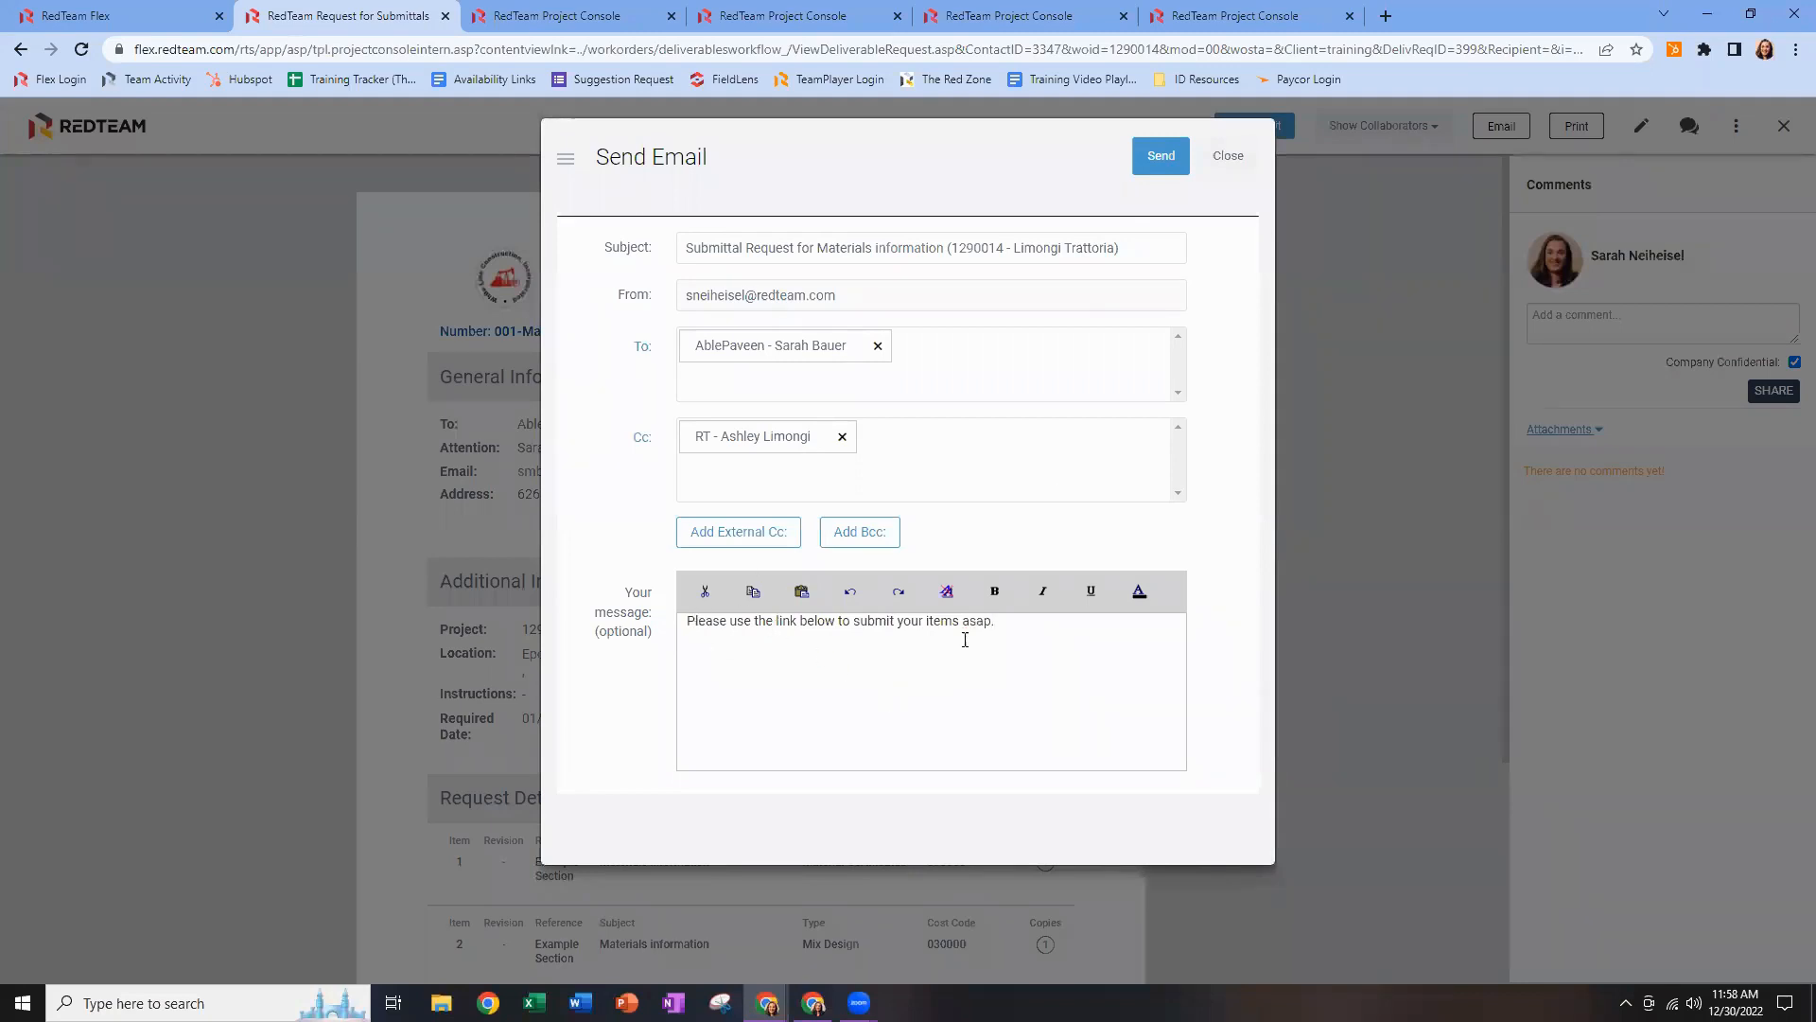
pyautogui.click(1162, 157)
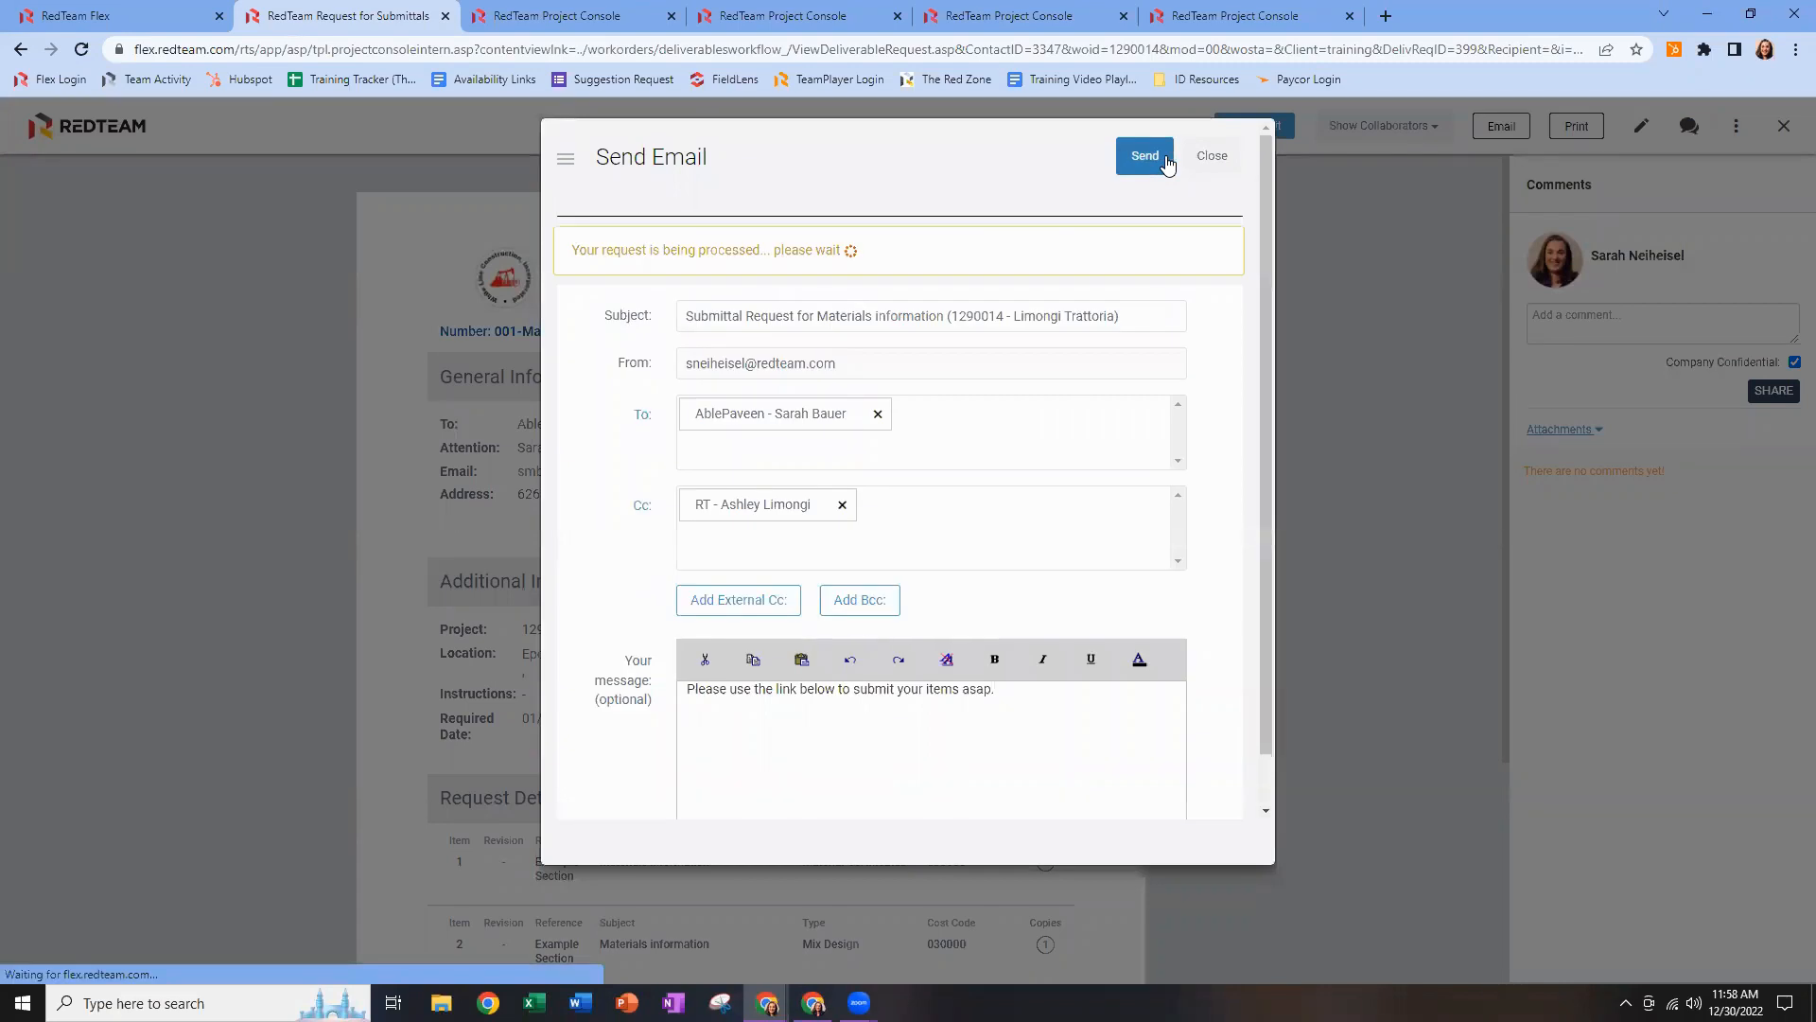
pyautogui.click(597, 642)
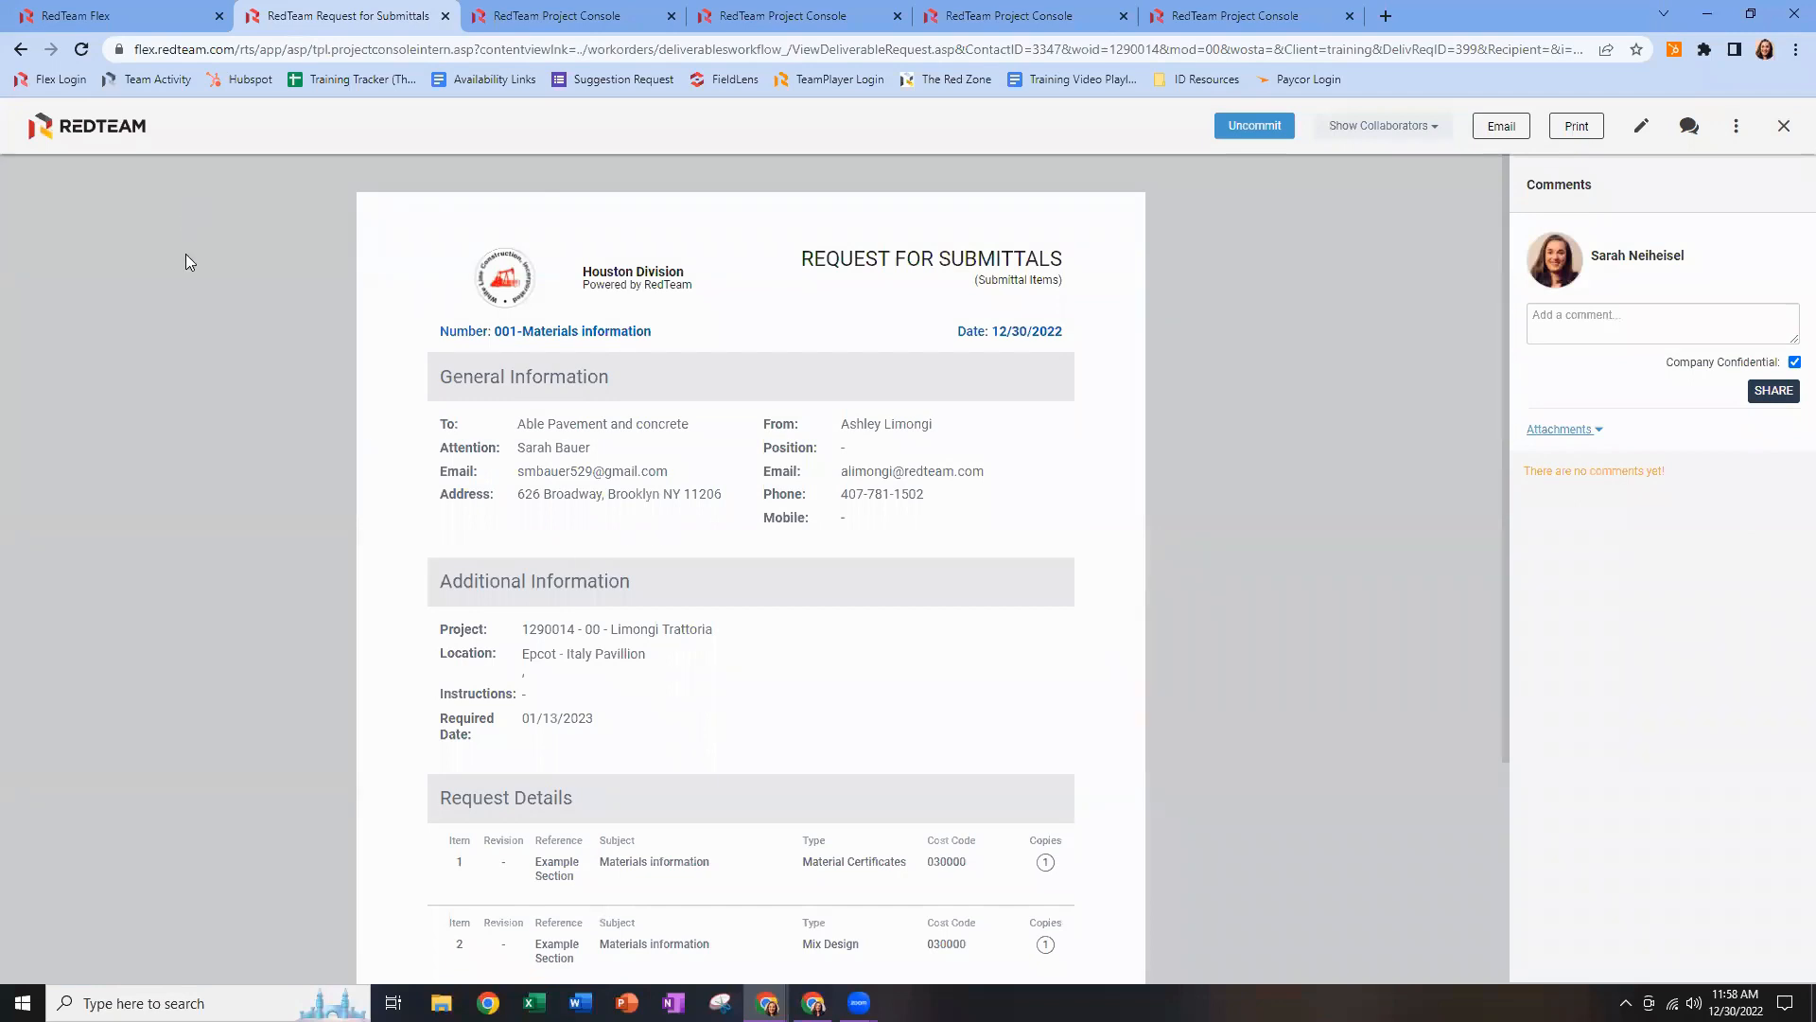
# Return to the project's submittals workflow, refresh it and check both items' next steps in the Requested stage.
pyautogui.click(168, 17)
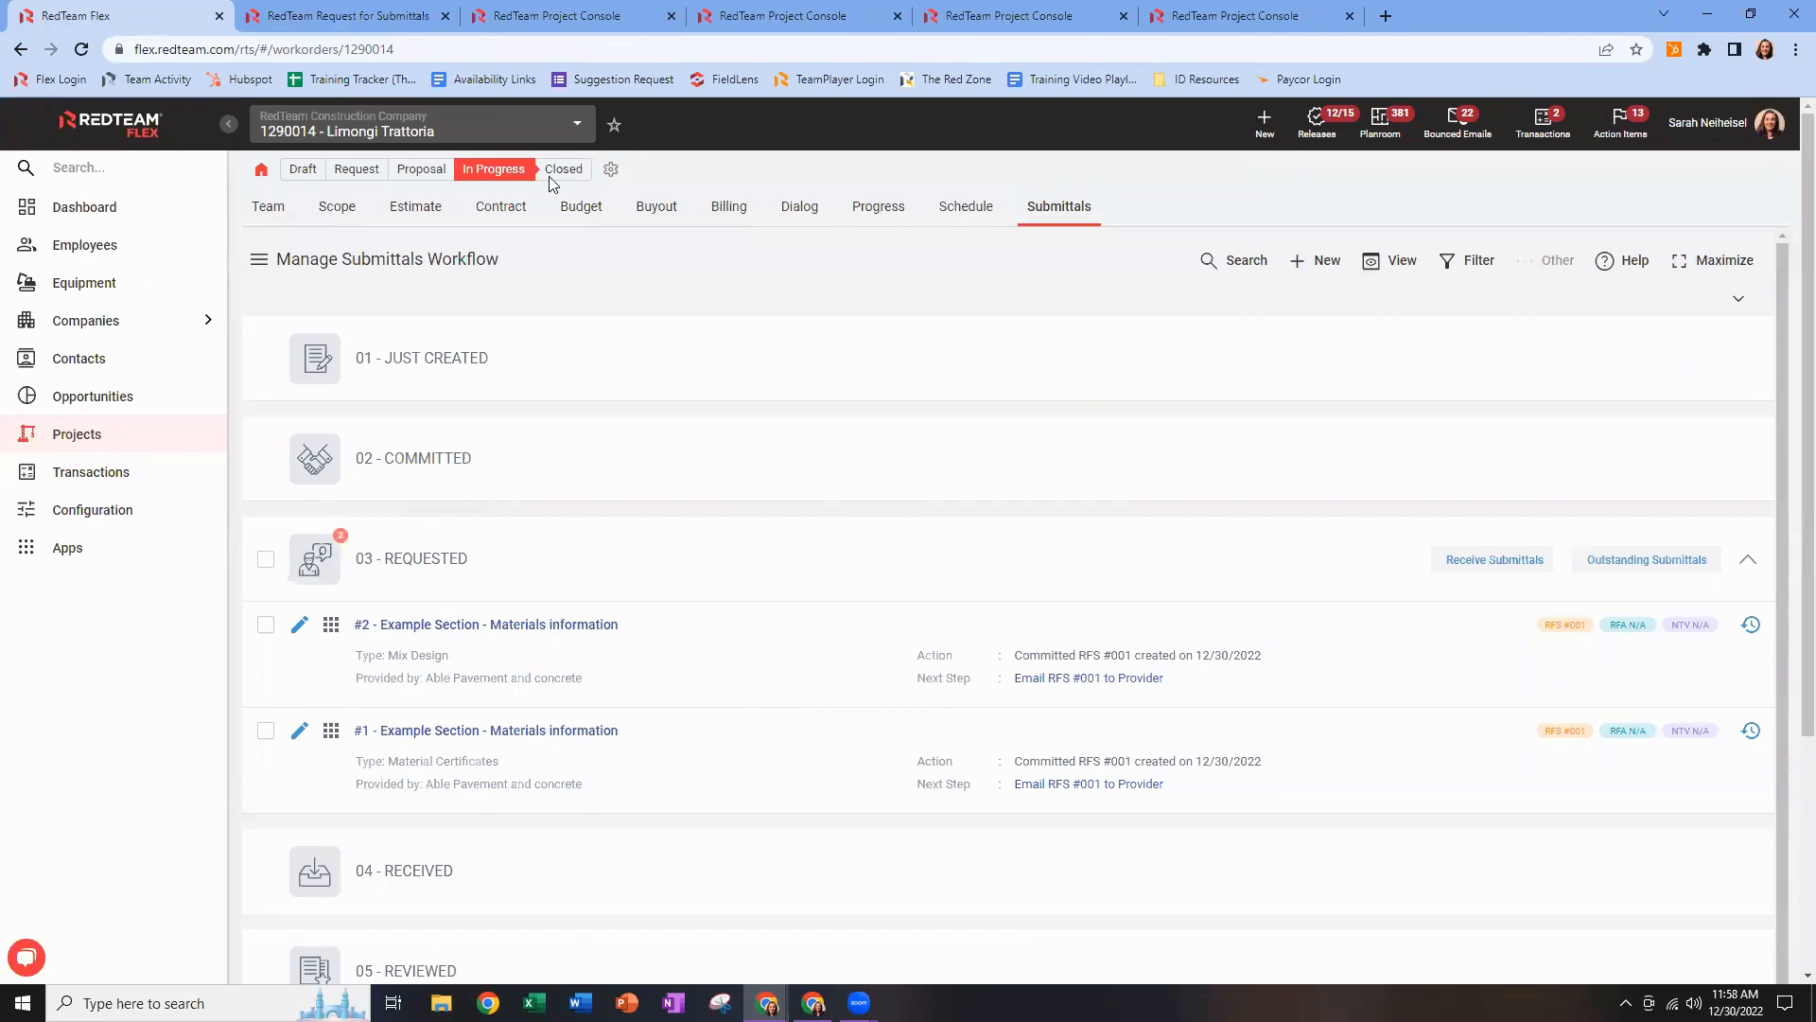
pyautogui.click(1071, 223)
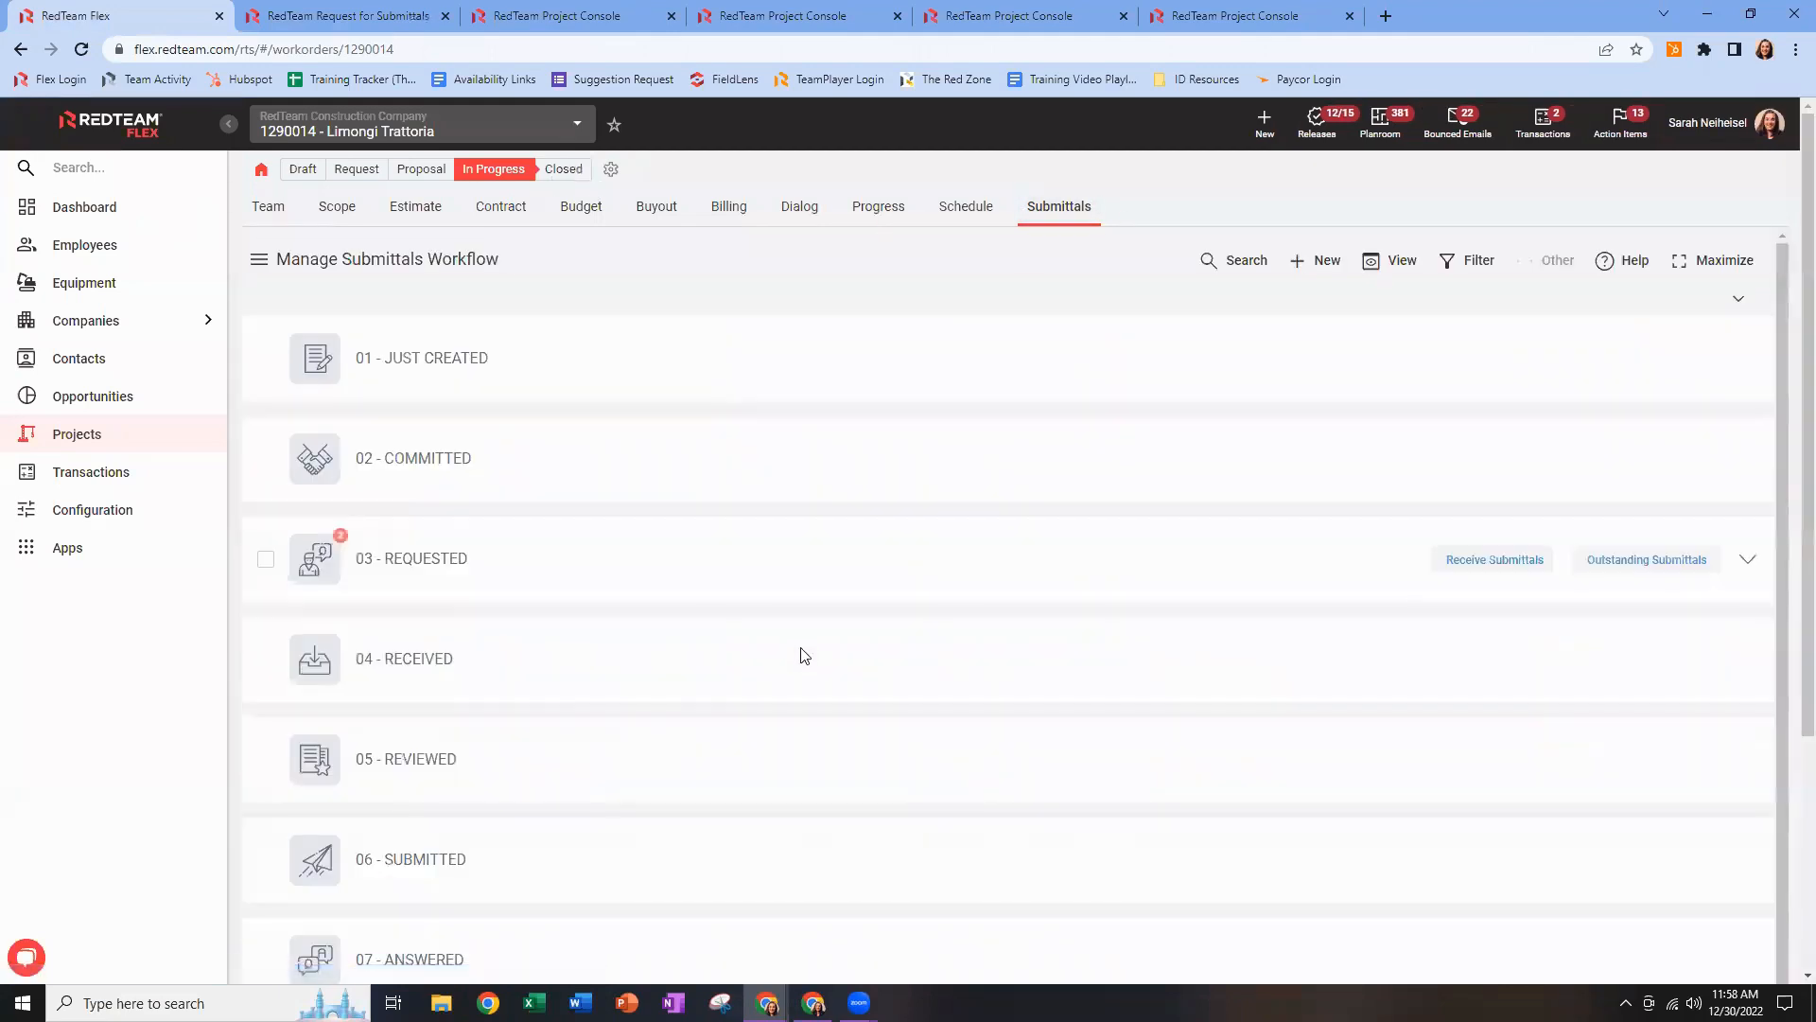
pyautogui.click(1749, 563)
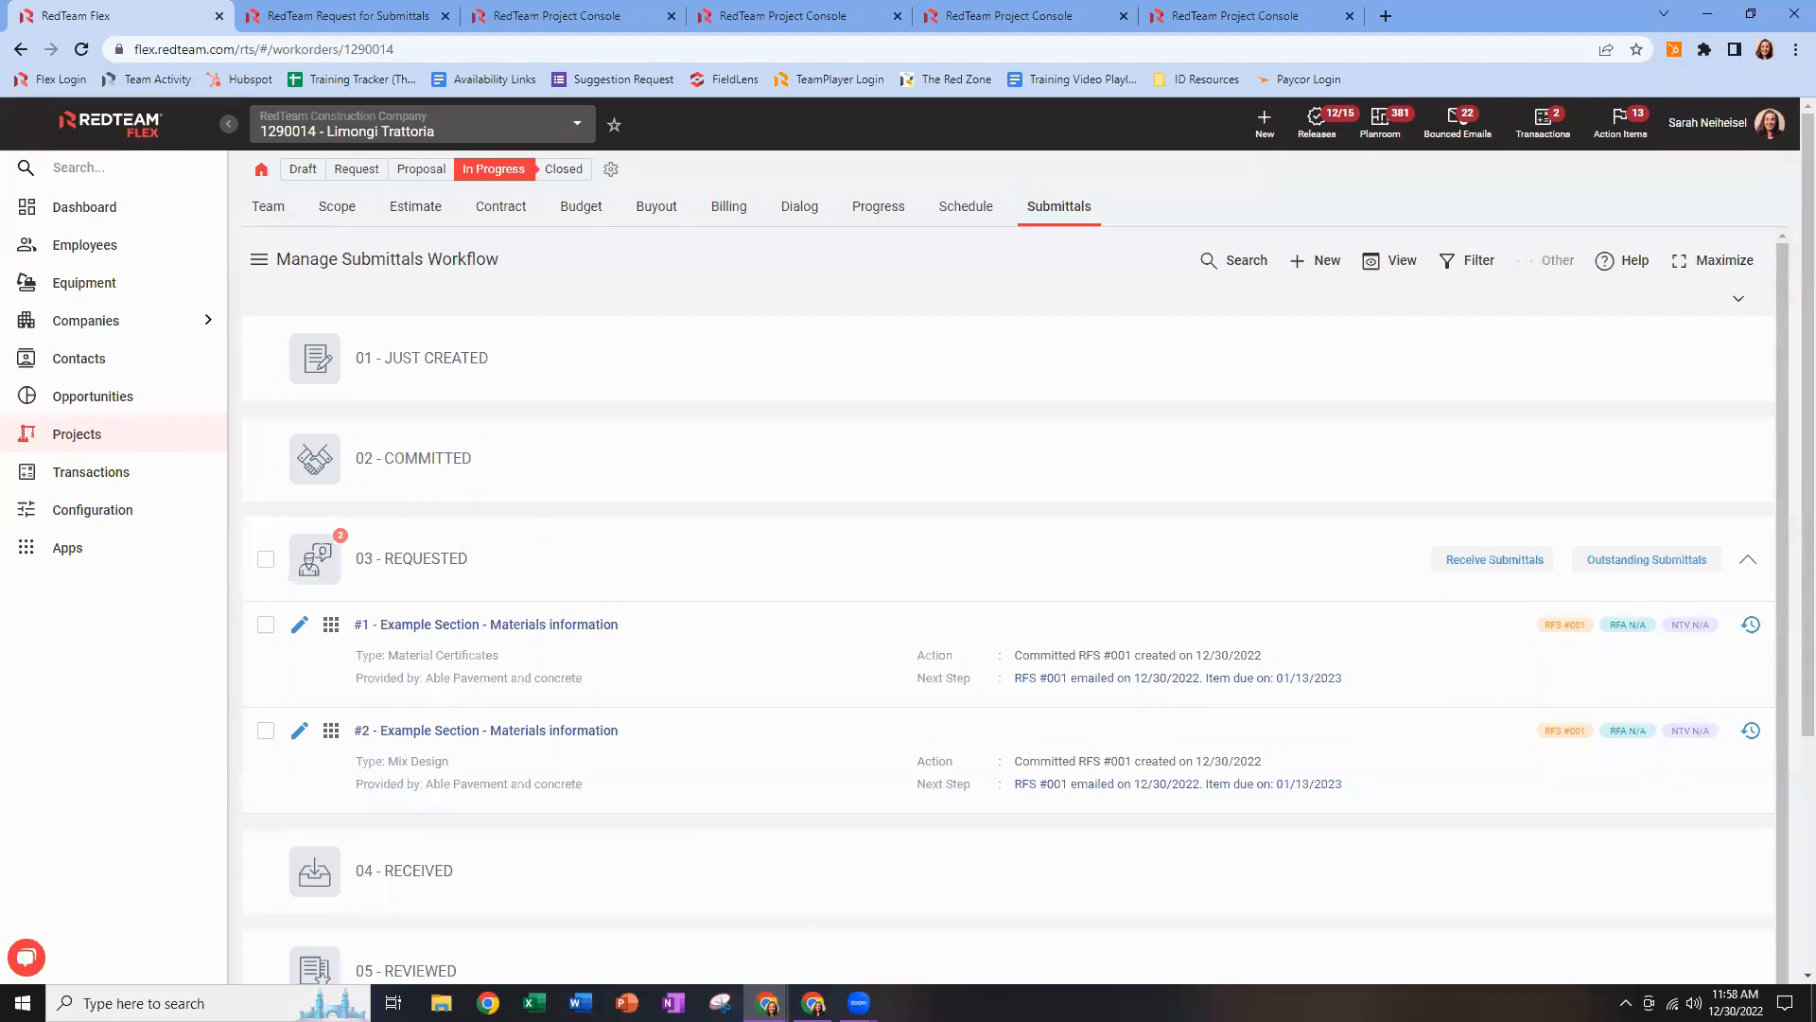
# Switch to Gmail and open the new "Submittal Request for Materials information (1290014 - Limongi Trattoria)" email under the Red Team label.
pyautogui.click(815, 908)
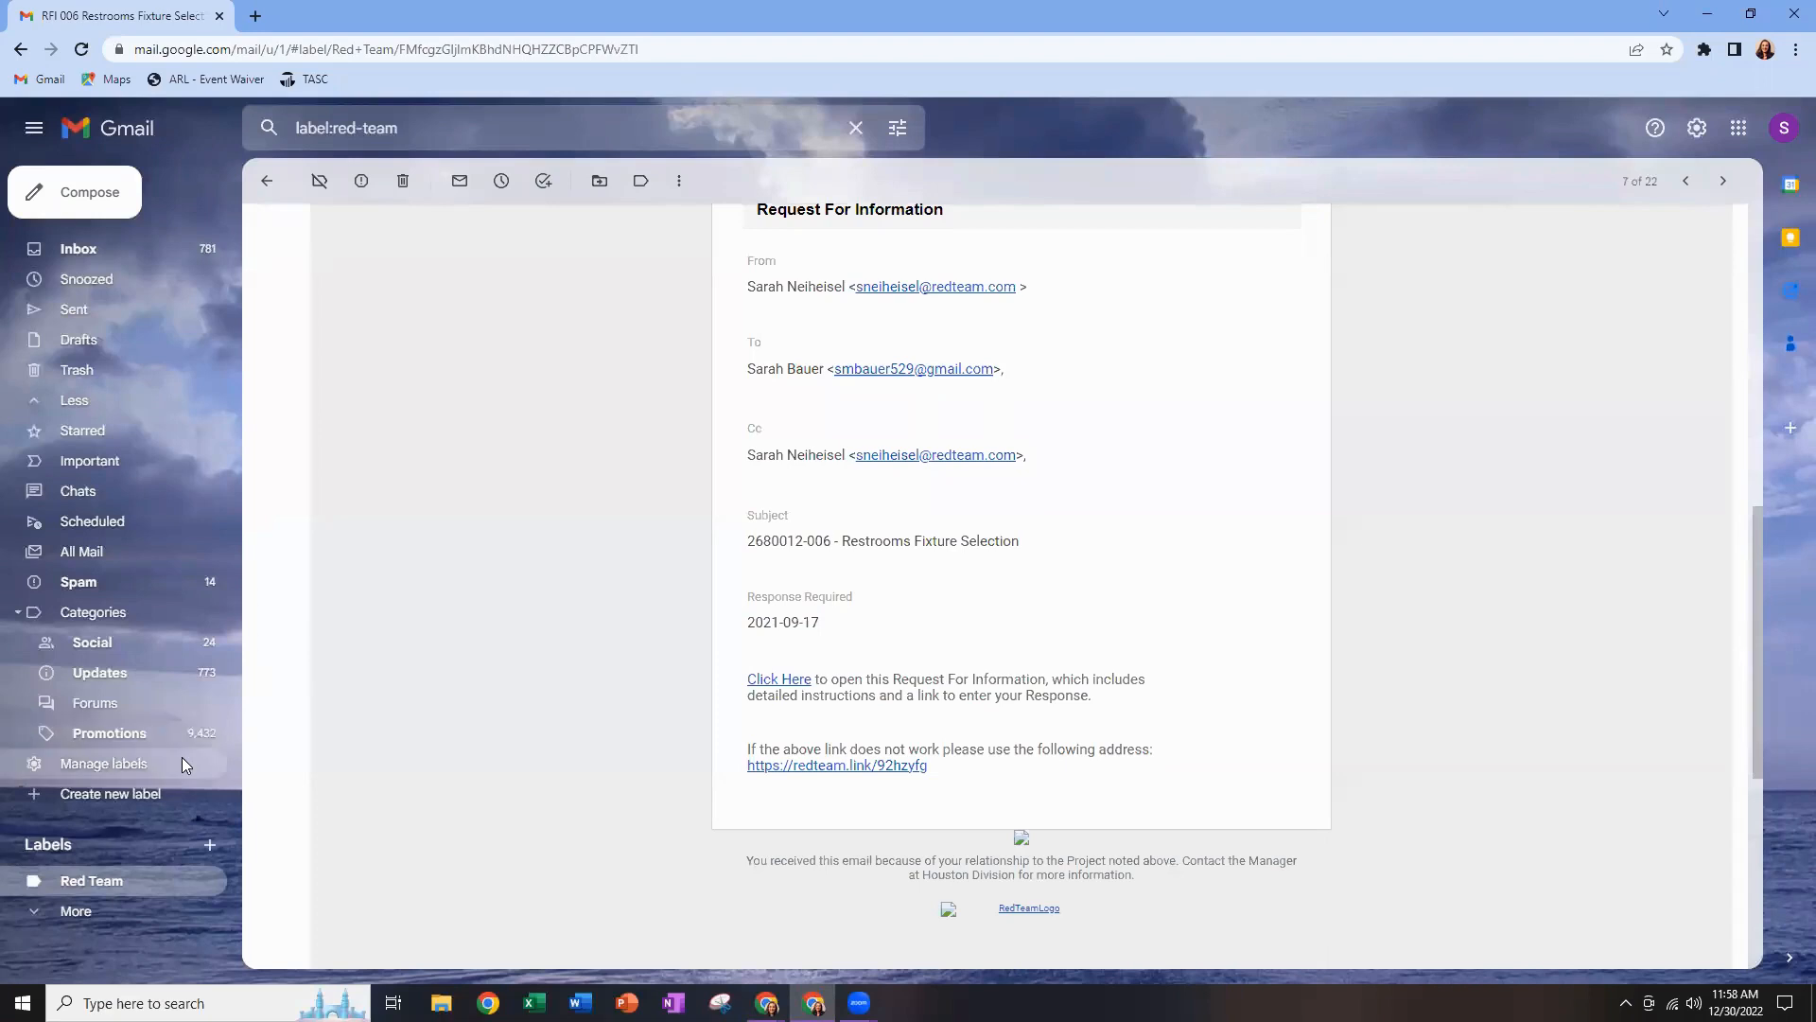
pyautogui.click(268, 185)
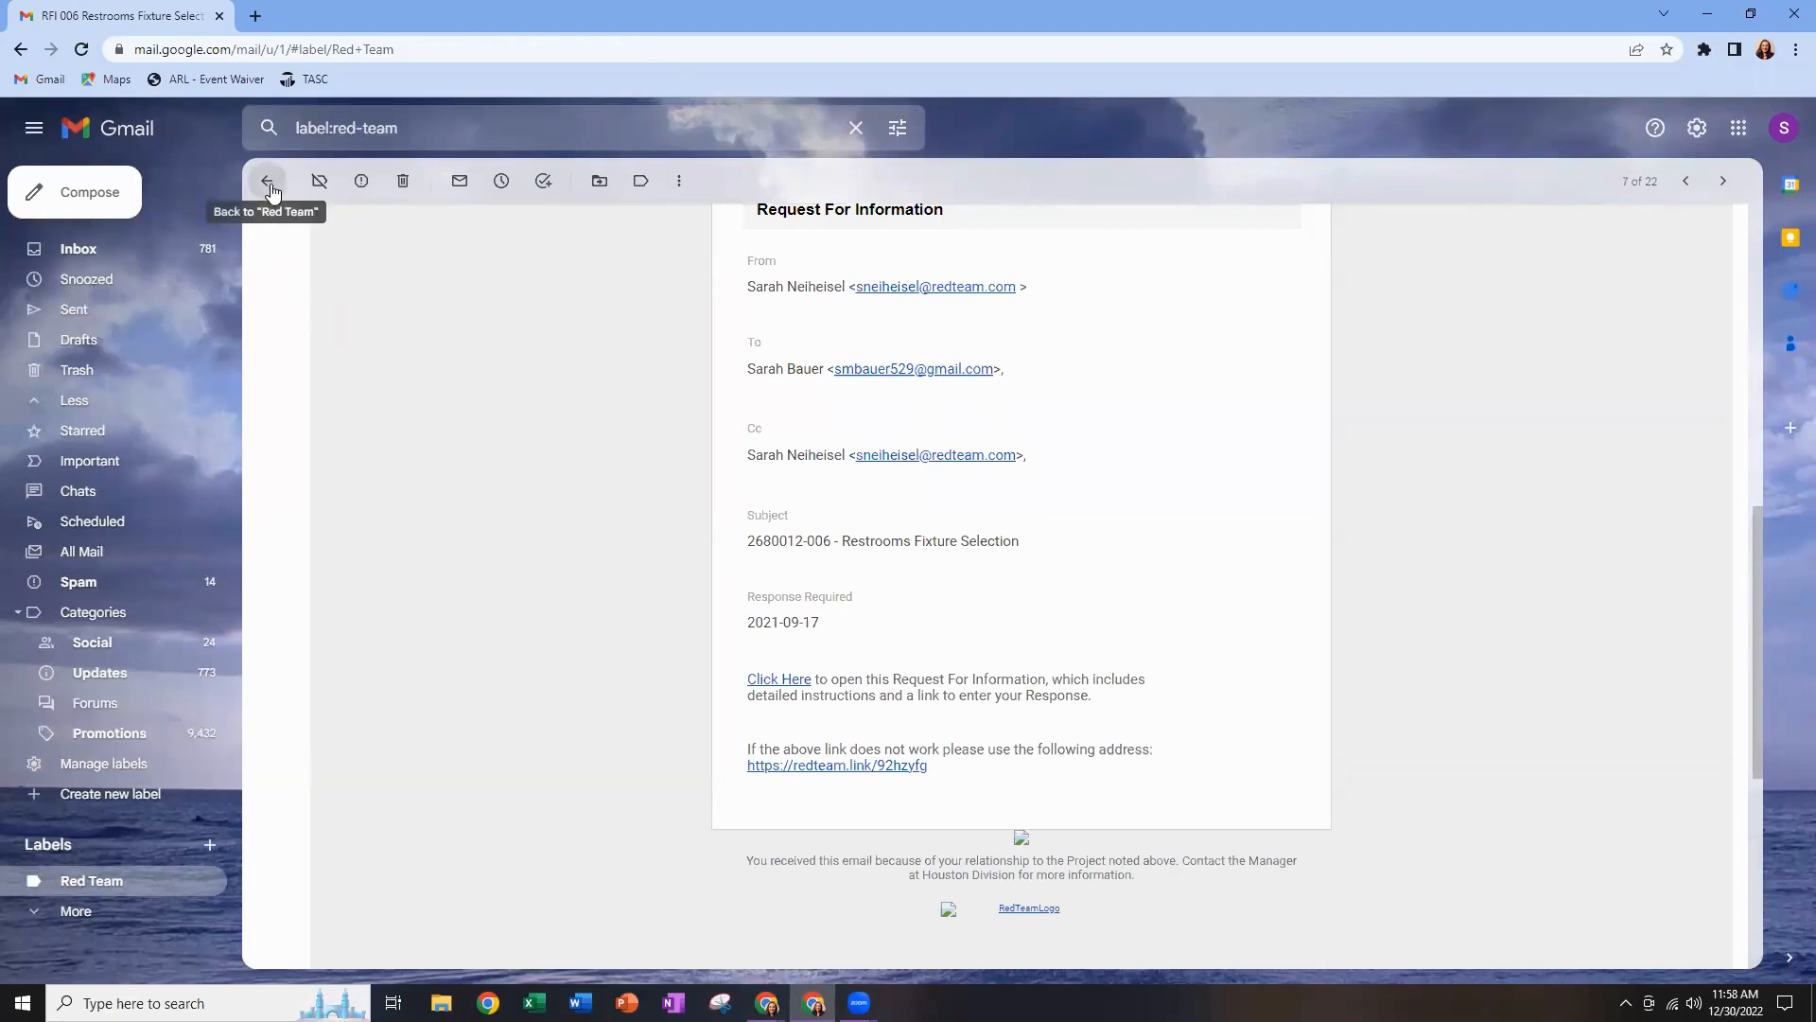
pyautogui.click(324, 230)
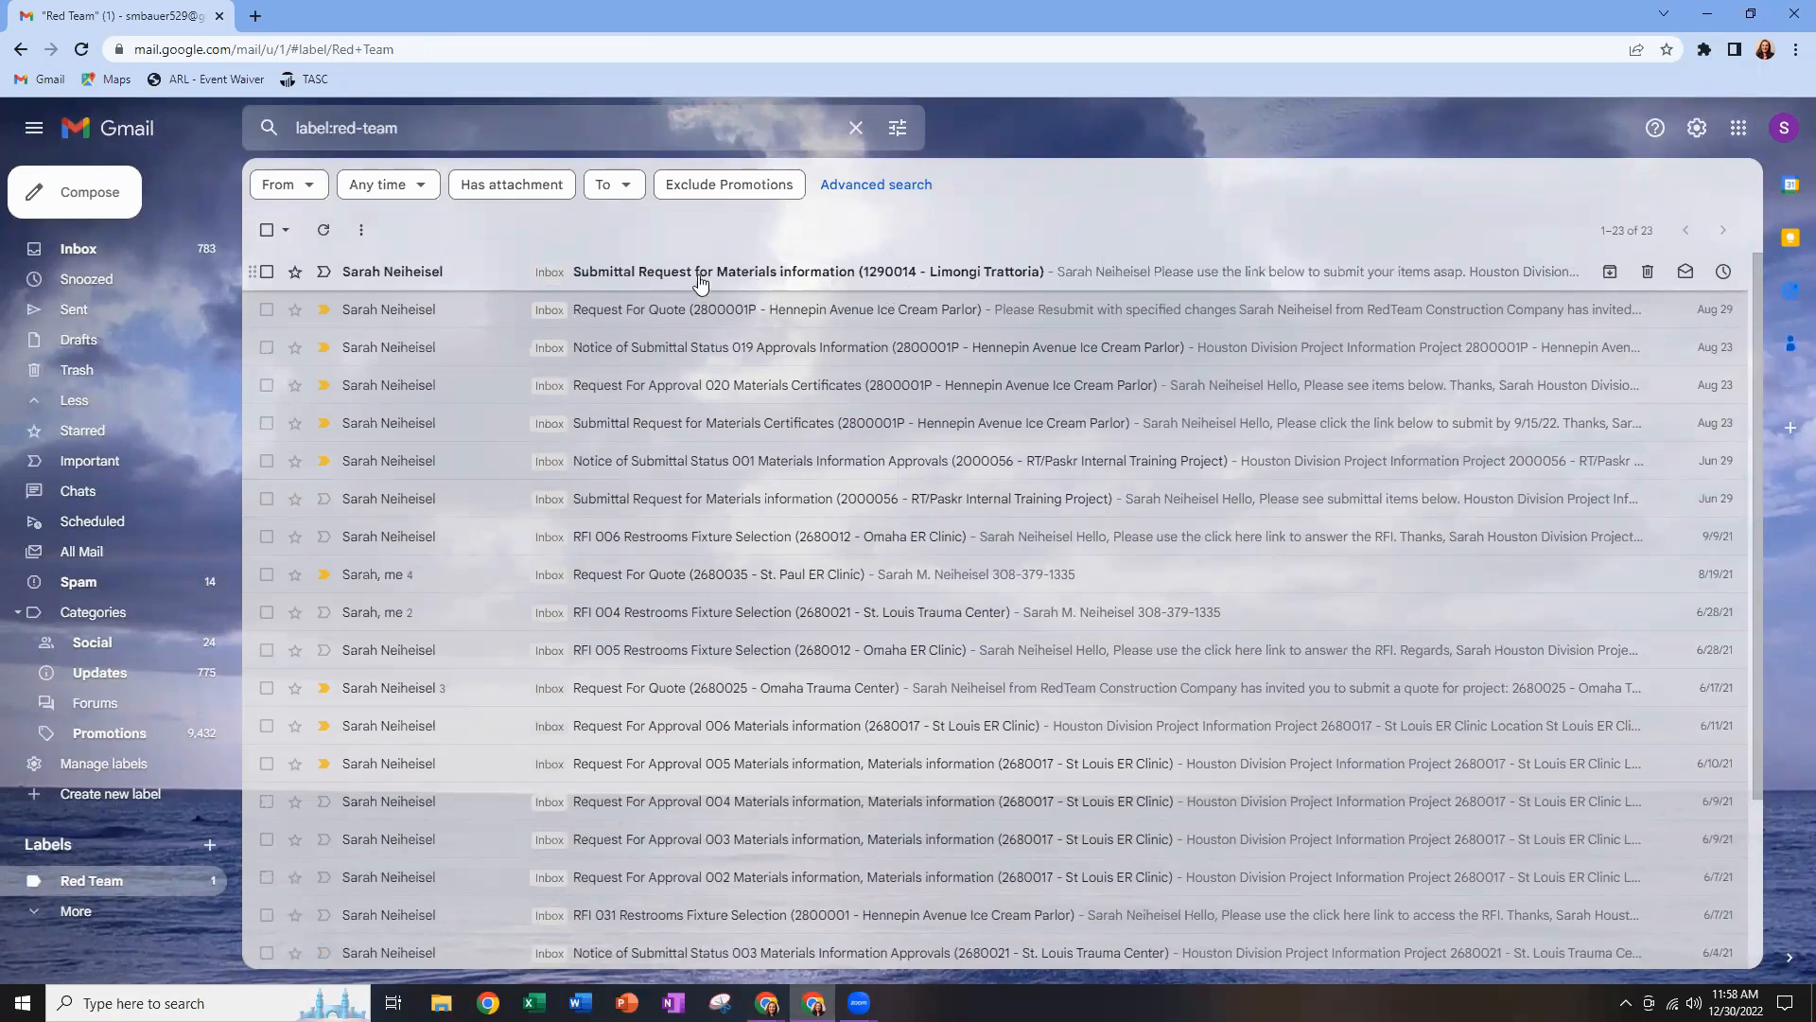
pyautogui.click(463, 279)
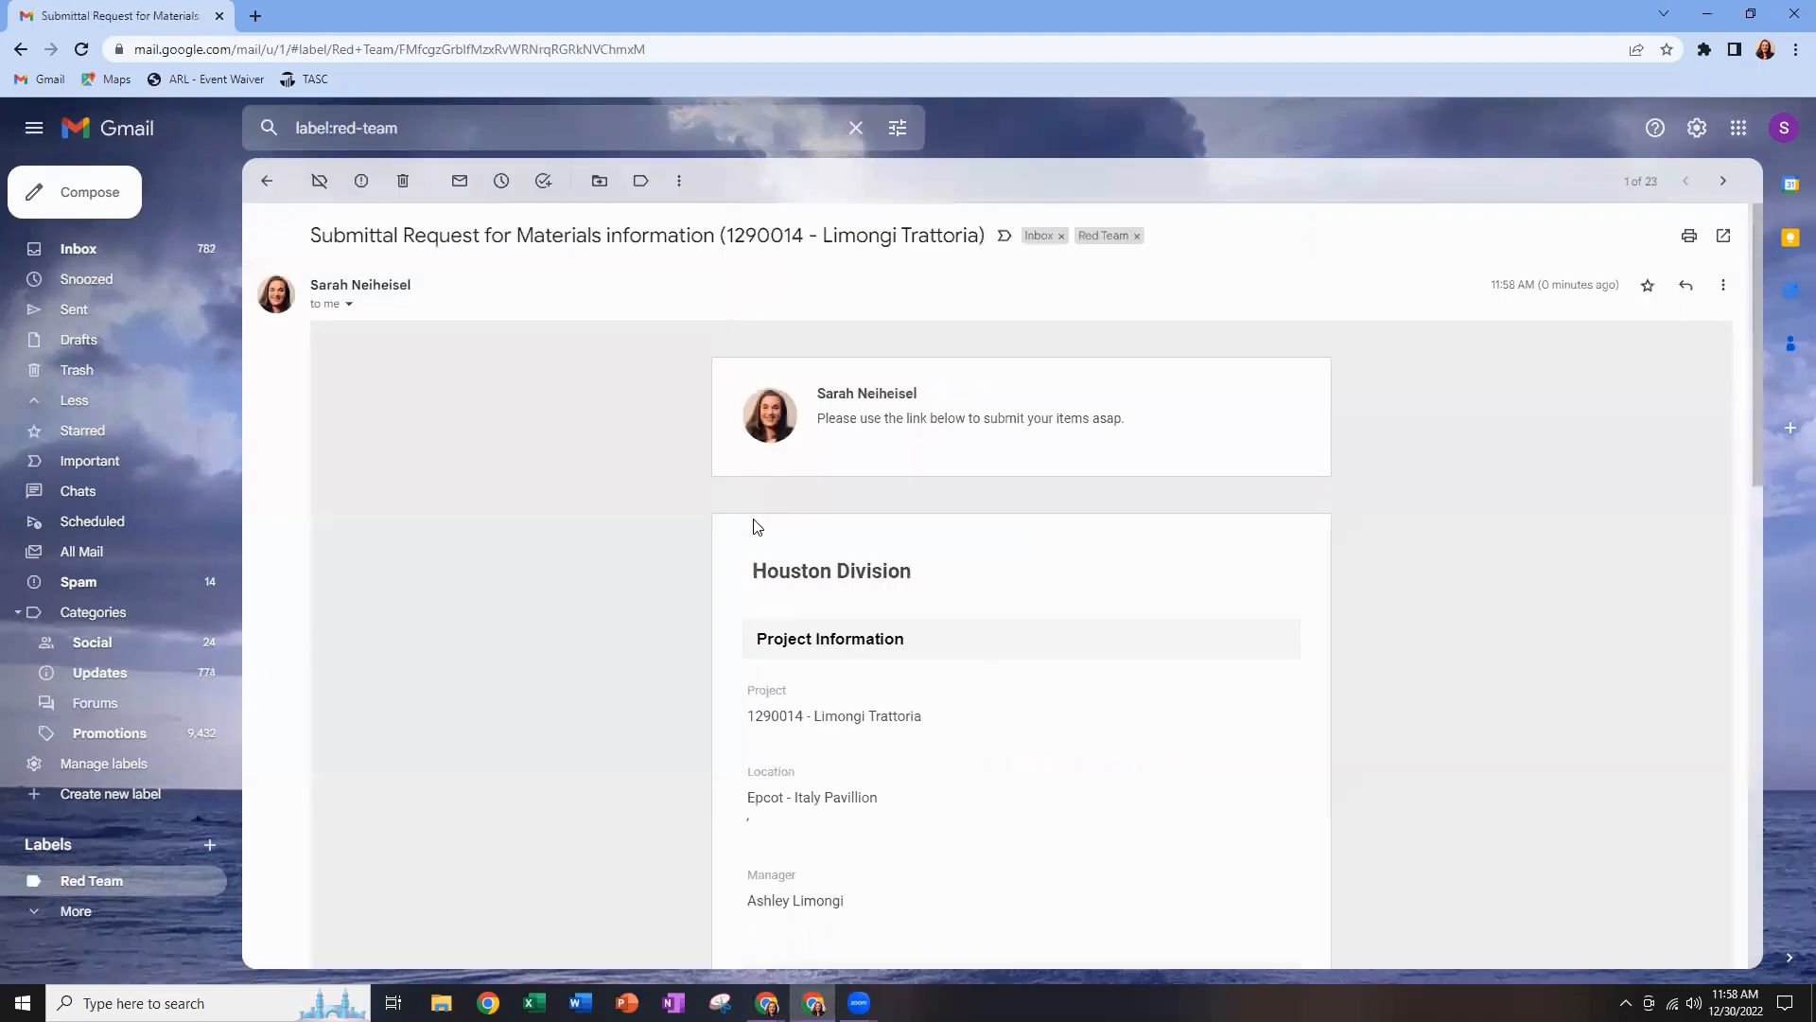
# Read the email's message, project information and submittal request details through to the link for opening the request.
pyautogui.scroll(-3, 757, 520)
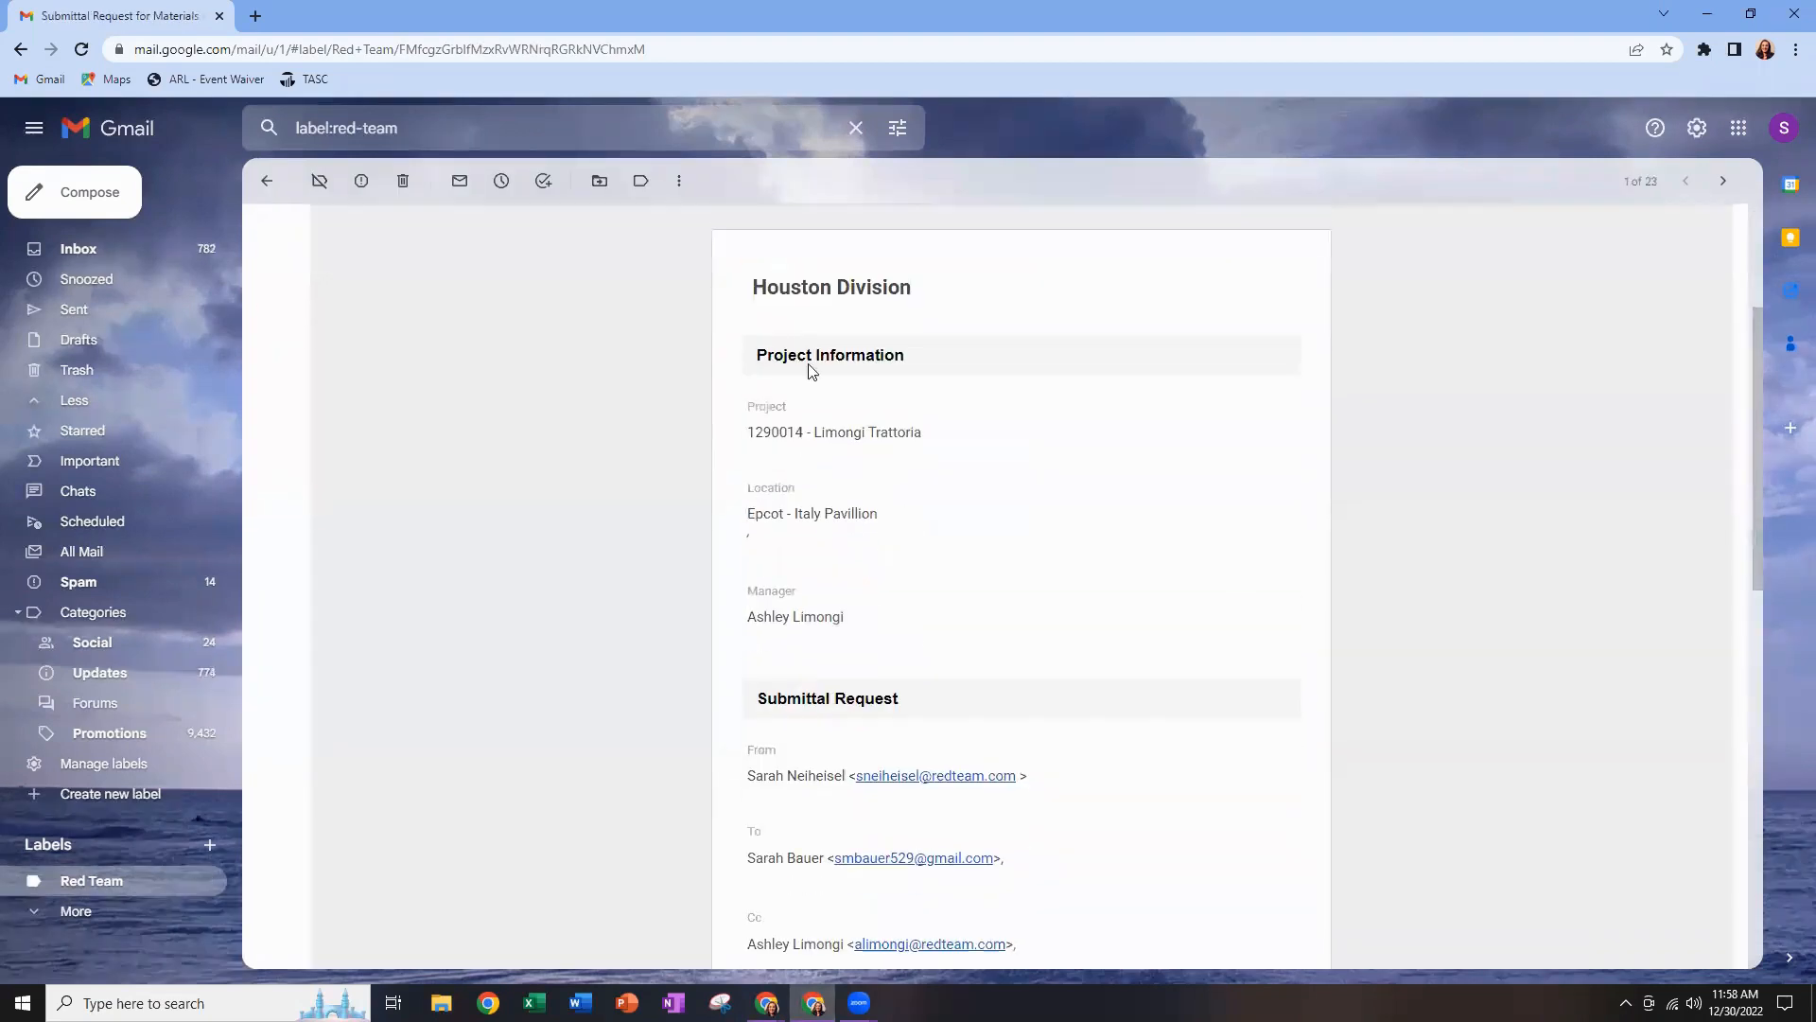
pyautogui.scroll(3, 814, 374)
pyautogui.scroll(-8, 974, 445)
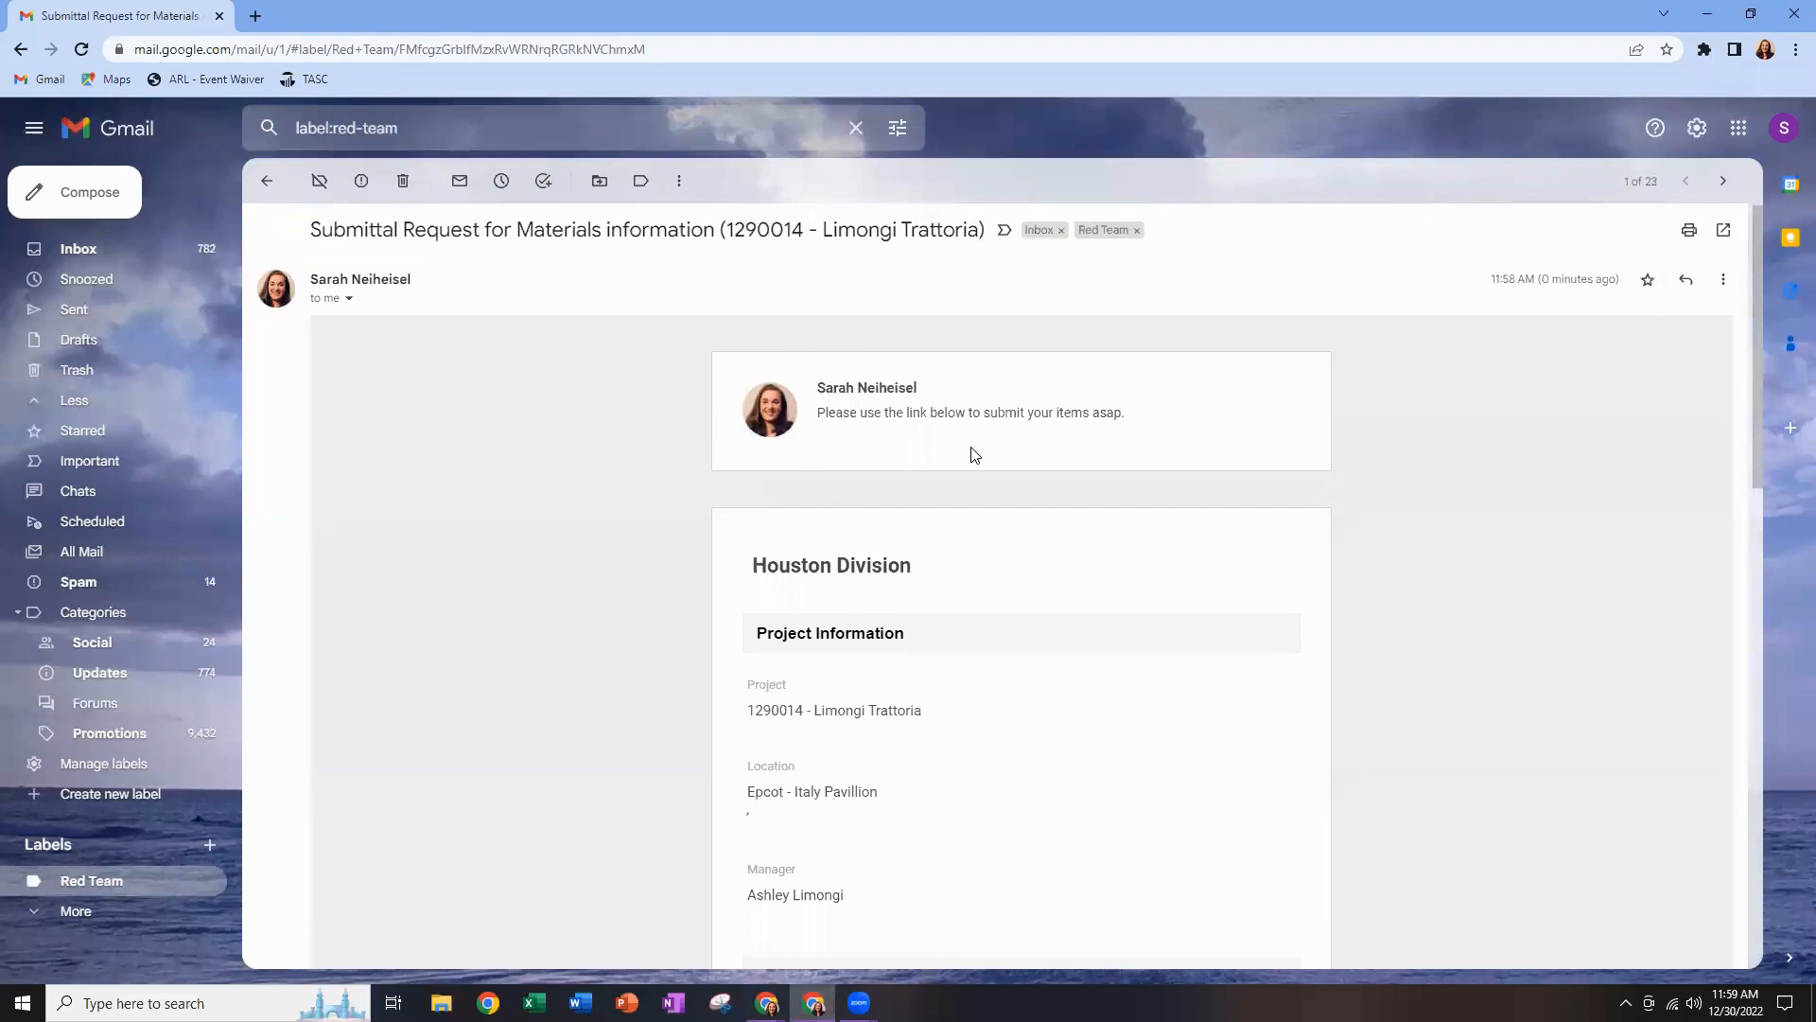
pyautogui.scroll(-2, 975, 533)
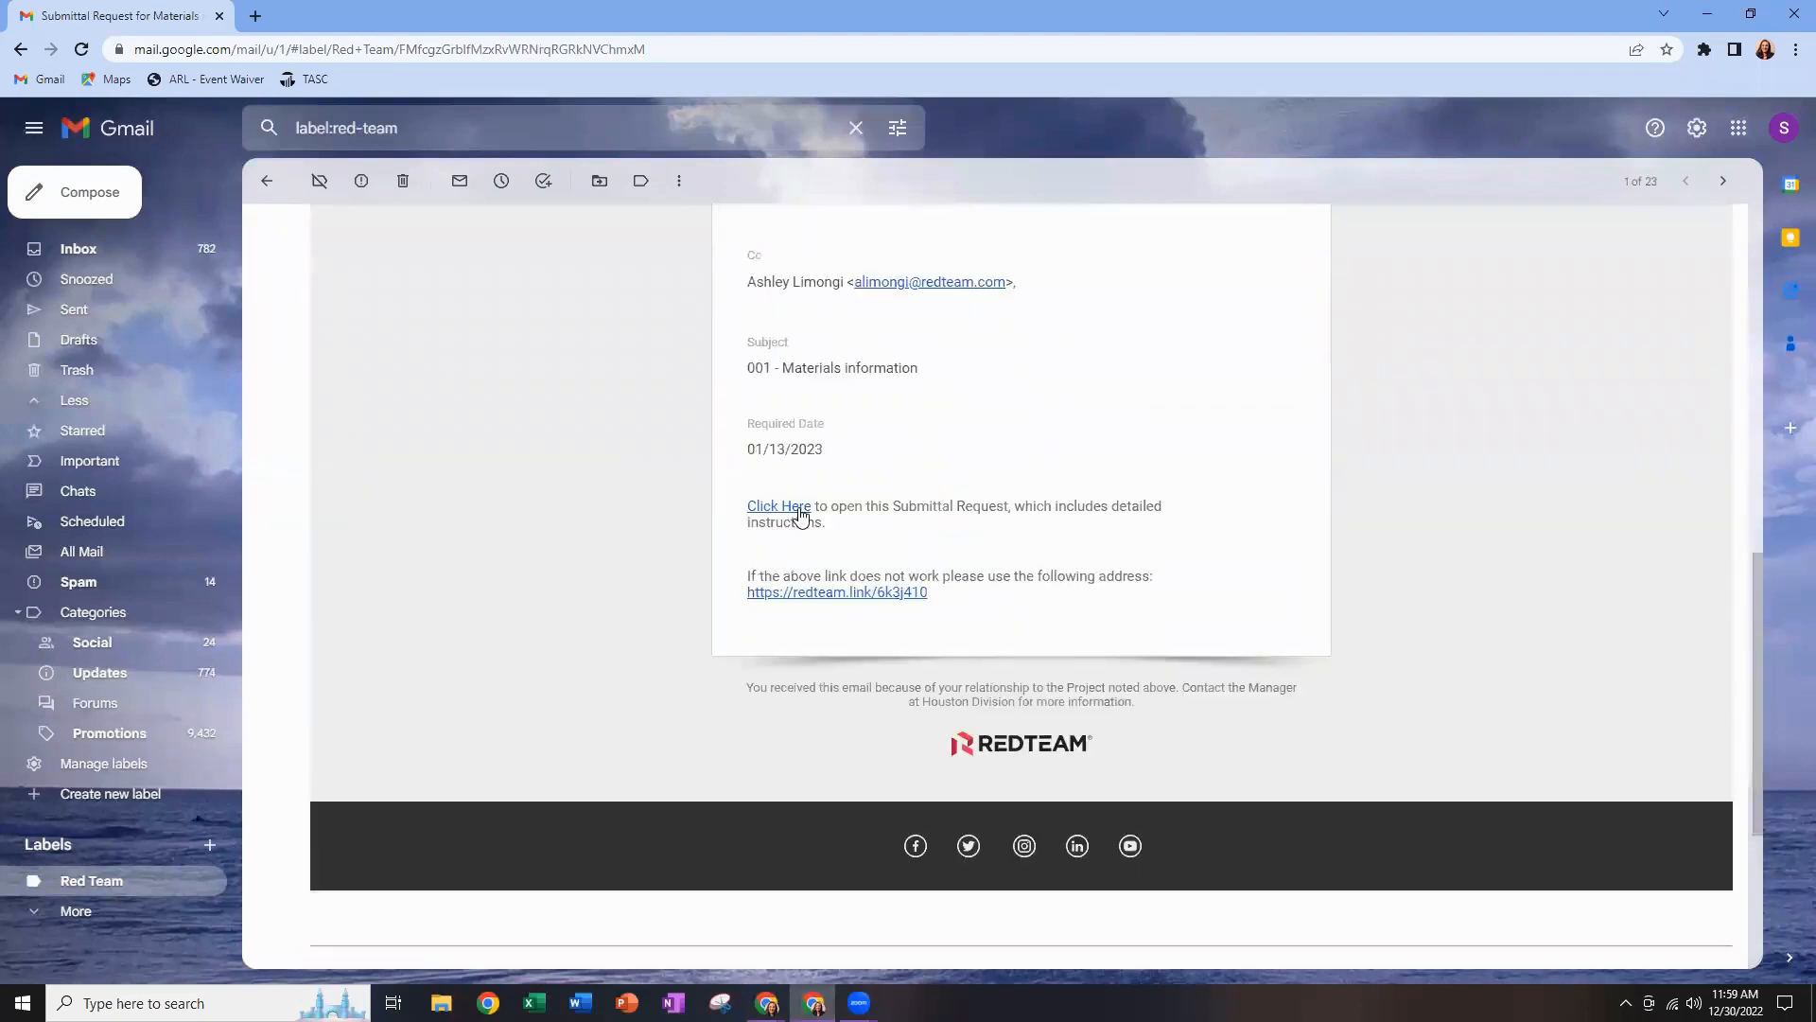
# Open the submittal request from the email and review its general information and requested items.
pyautogui.click(800, 514)
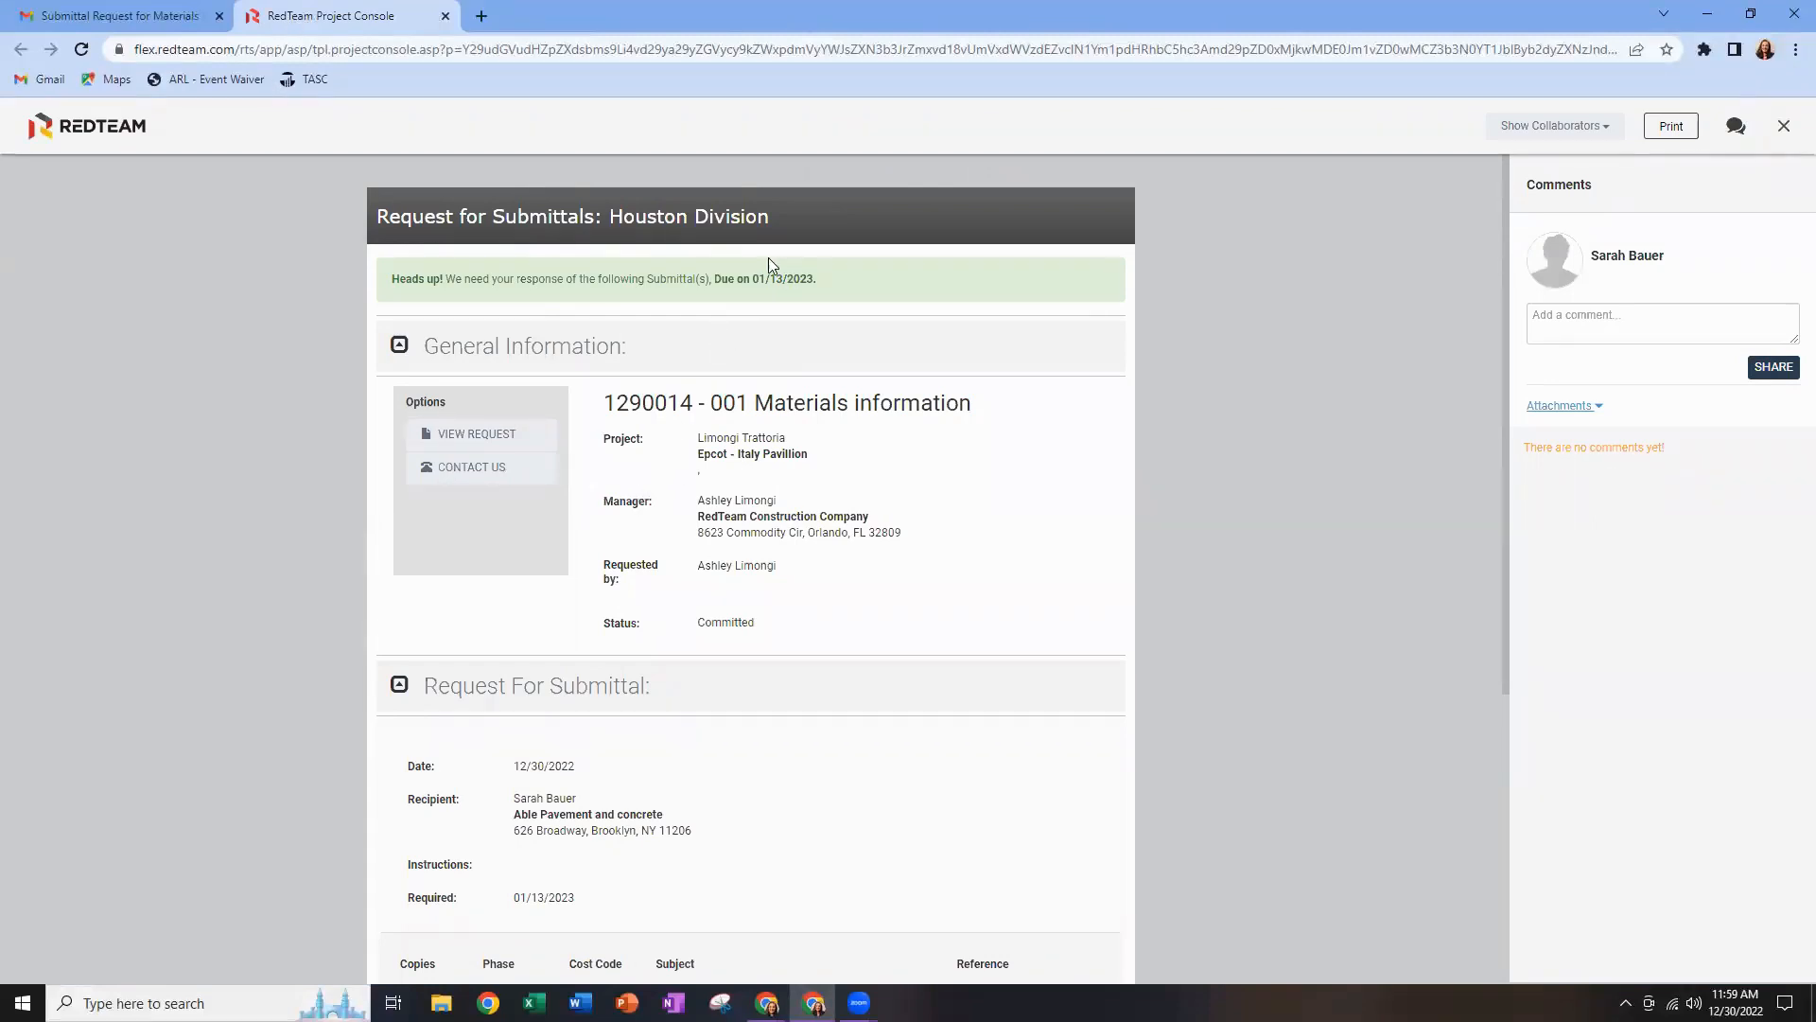
pyautogui.scroll(-1, 937, 572)
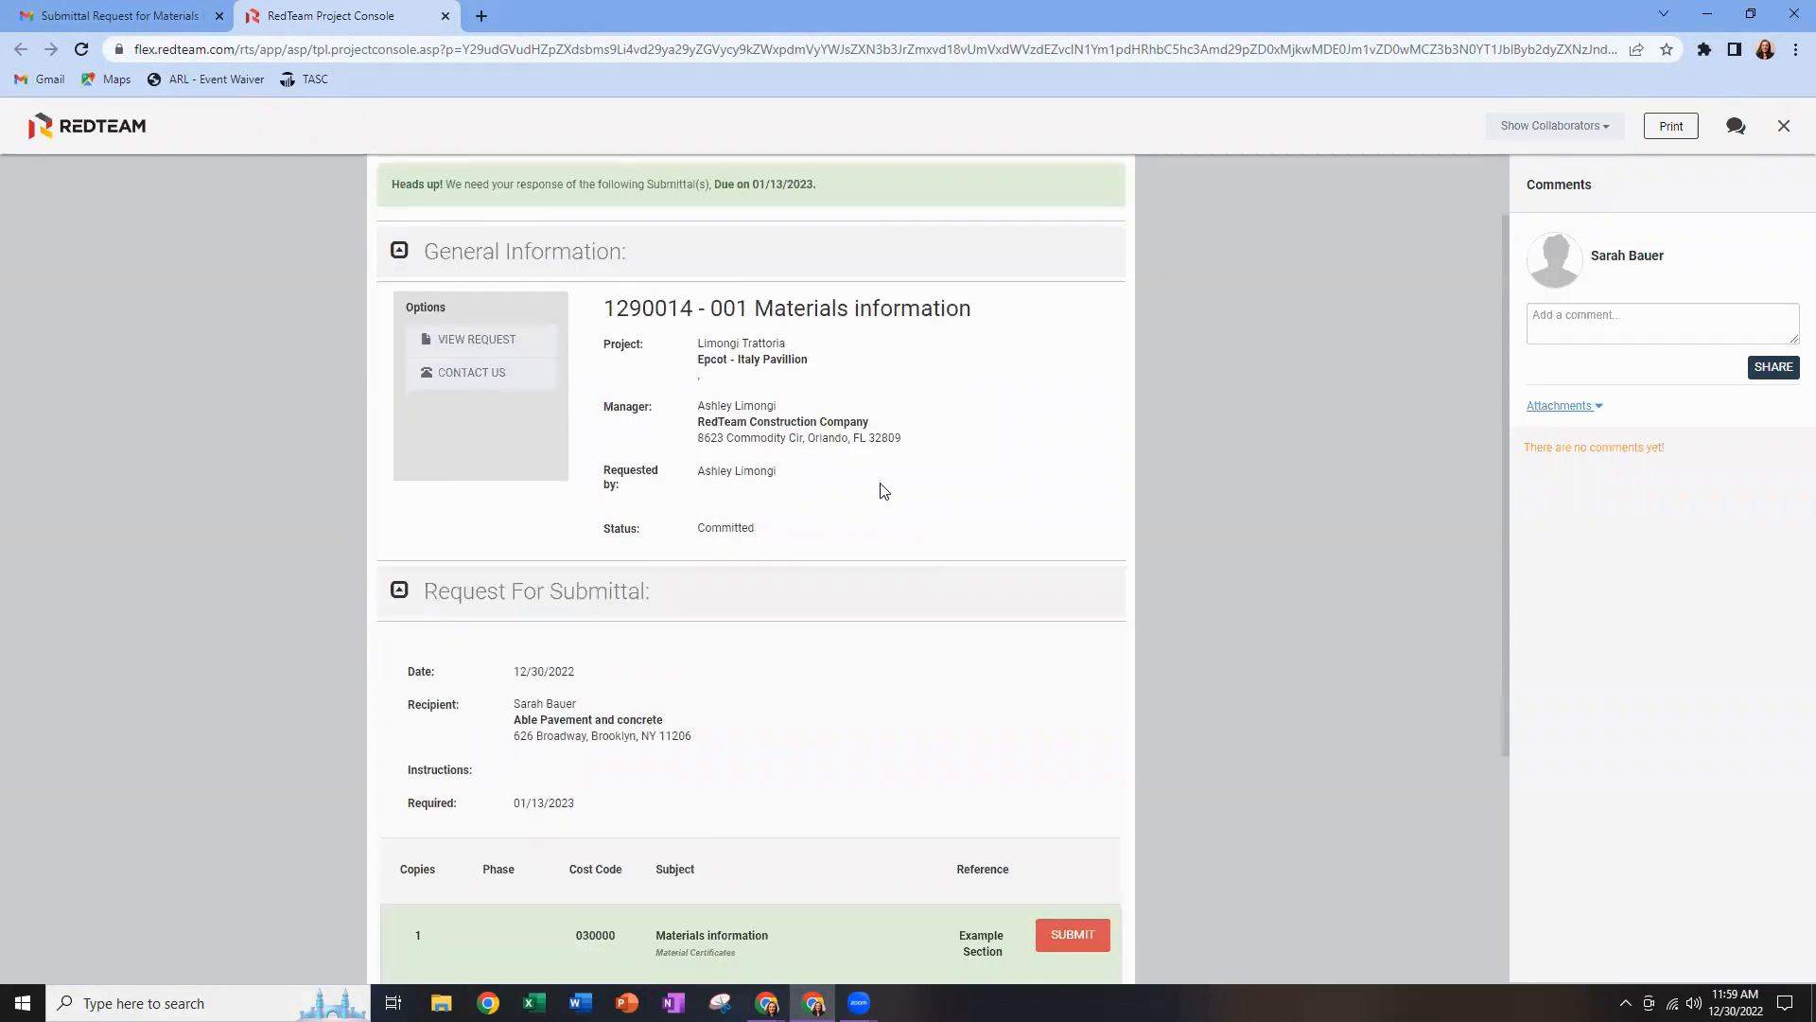
pyautogui.scroll(-4, 771, 556)
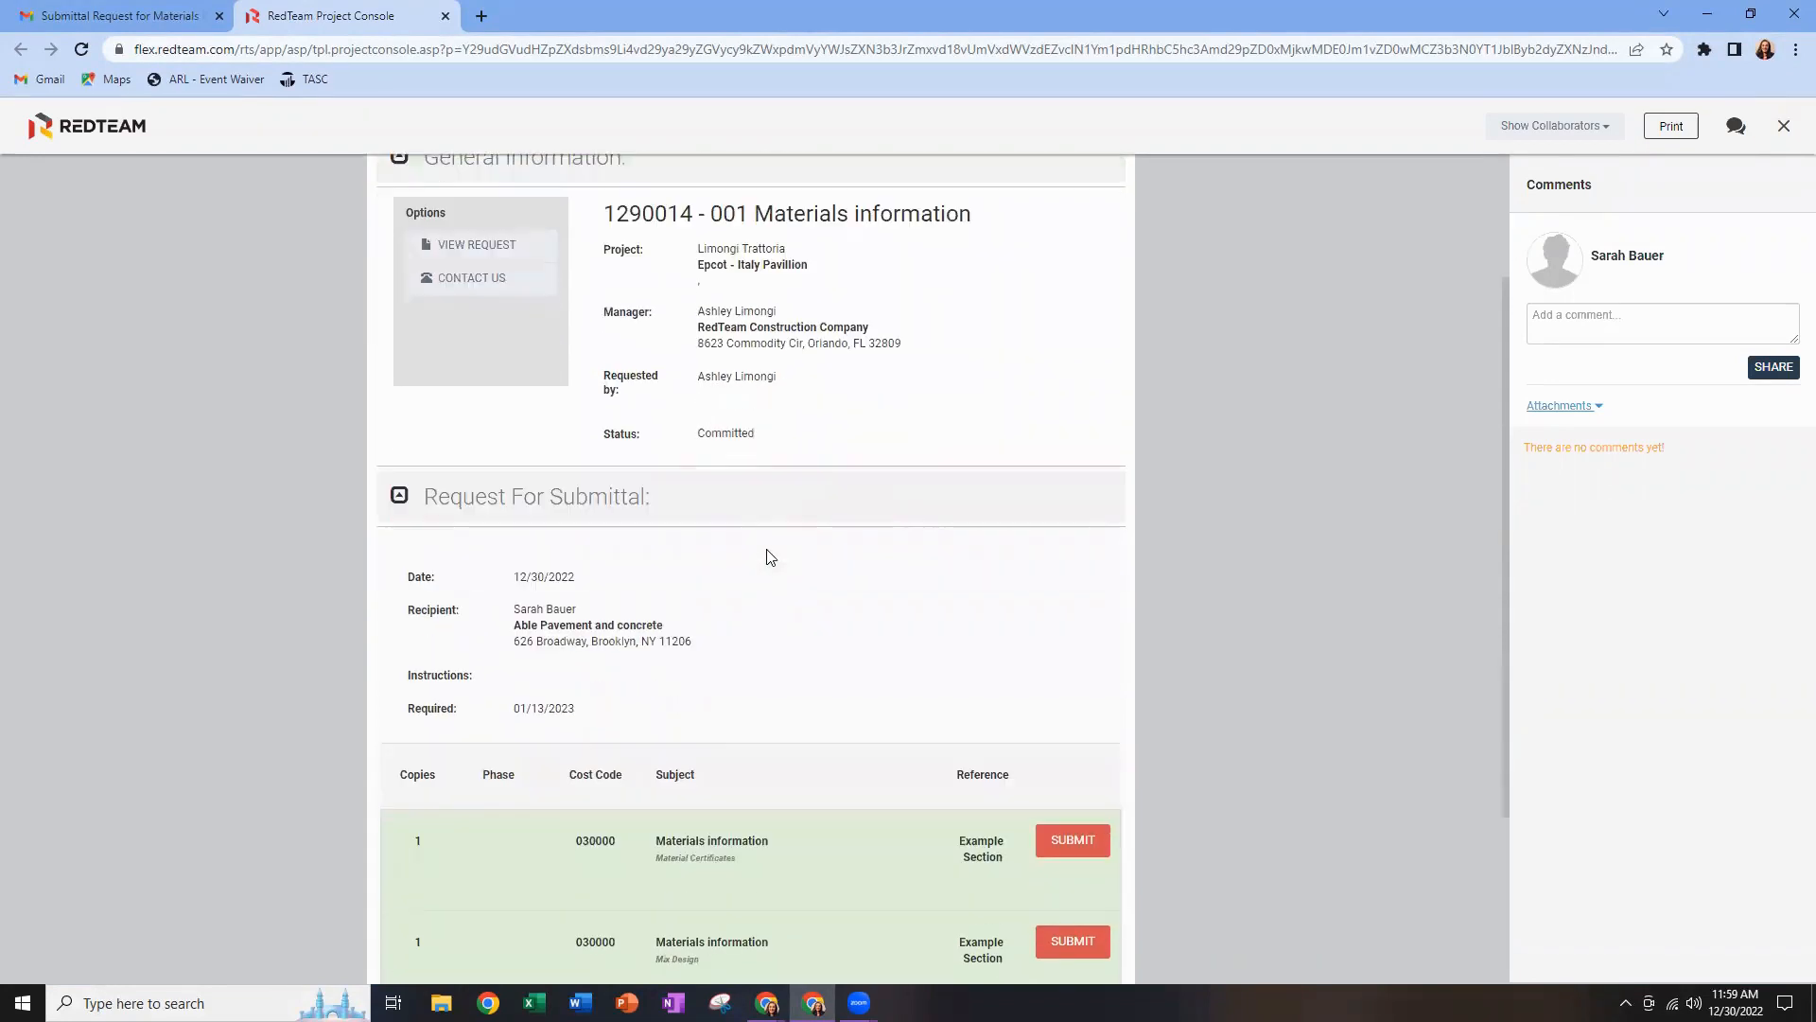
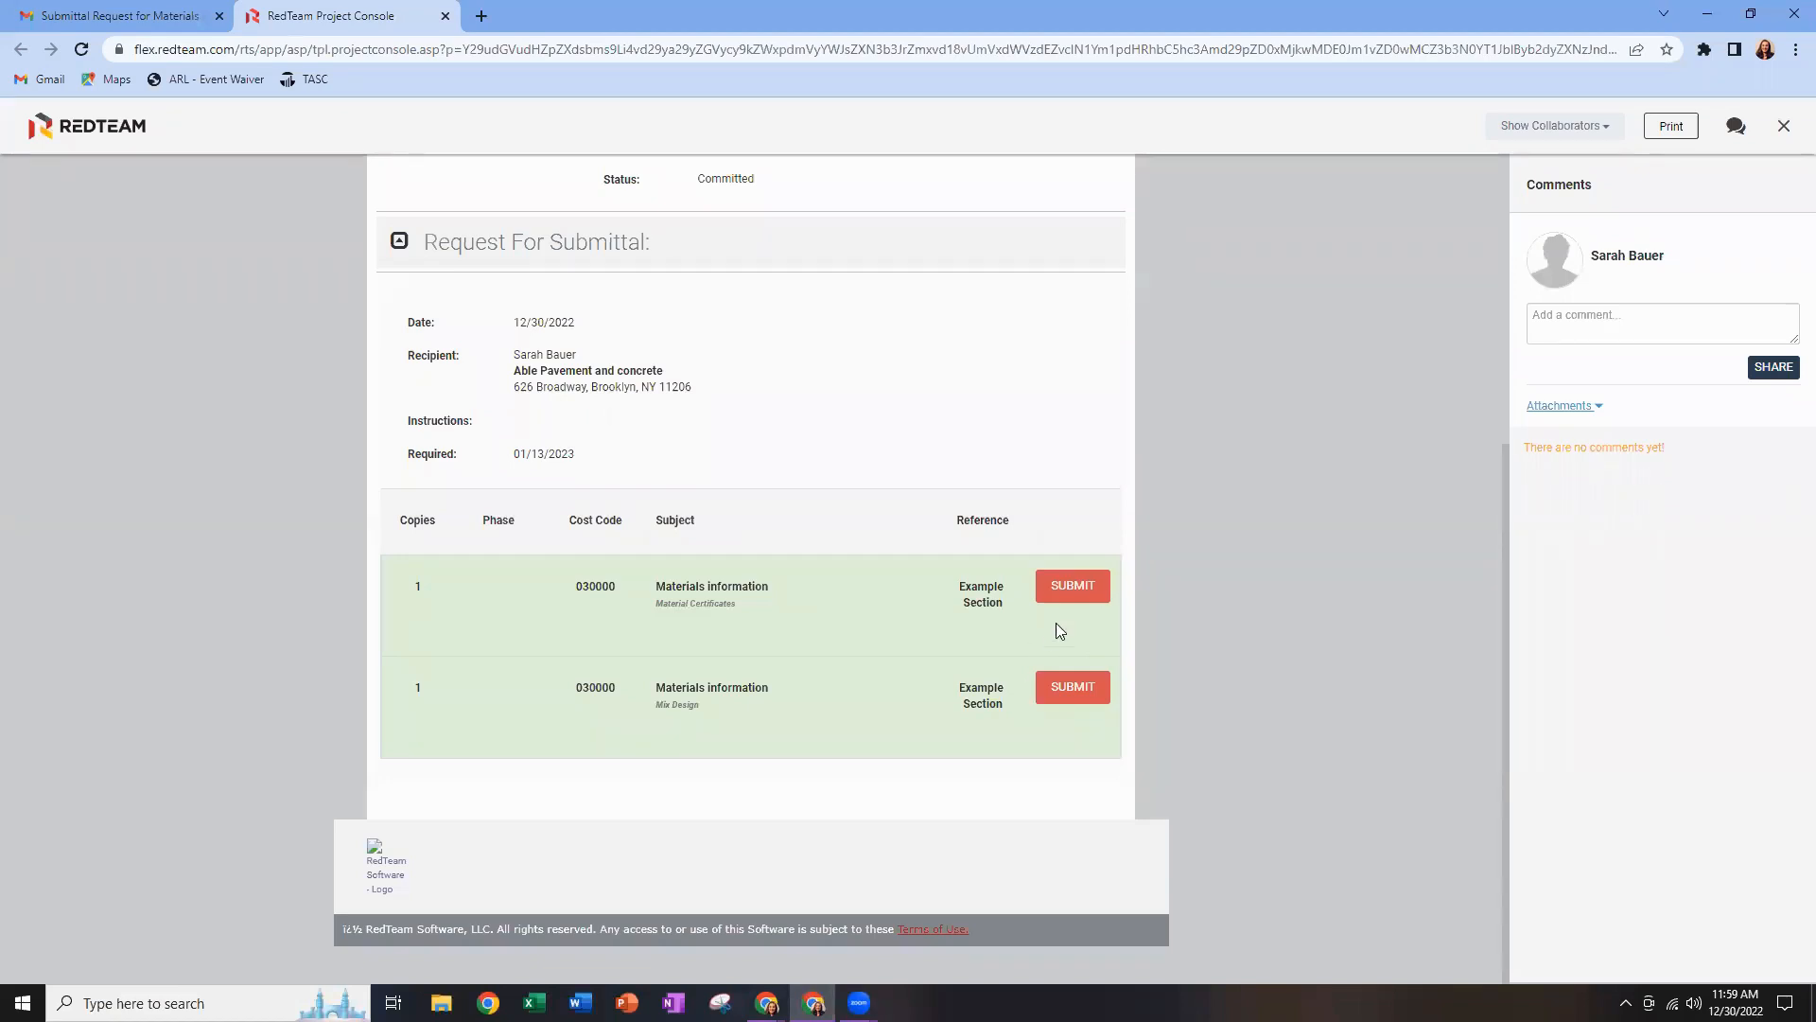
# Respond to the Material Certificates item with an electronic attachment, adding the Sample Basement Plan PDF from the RedTeam Documents folder.
pyautogui.click(1082, 590)
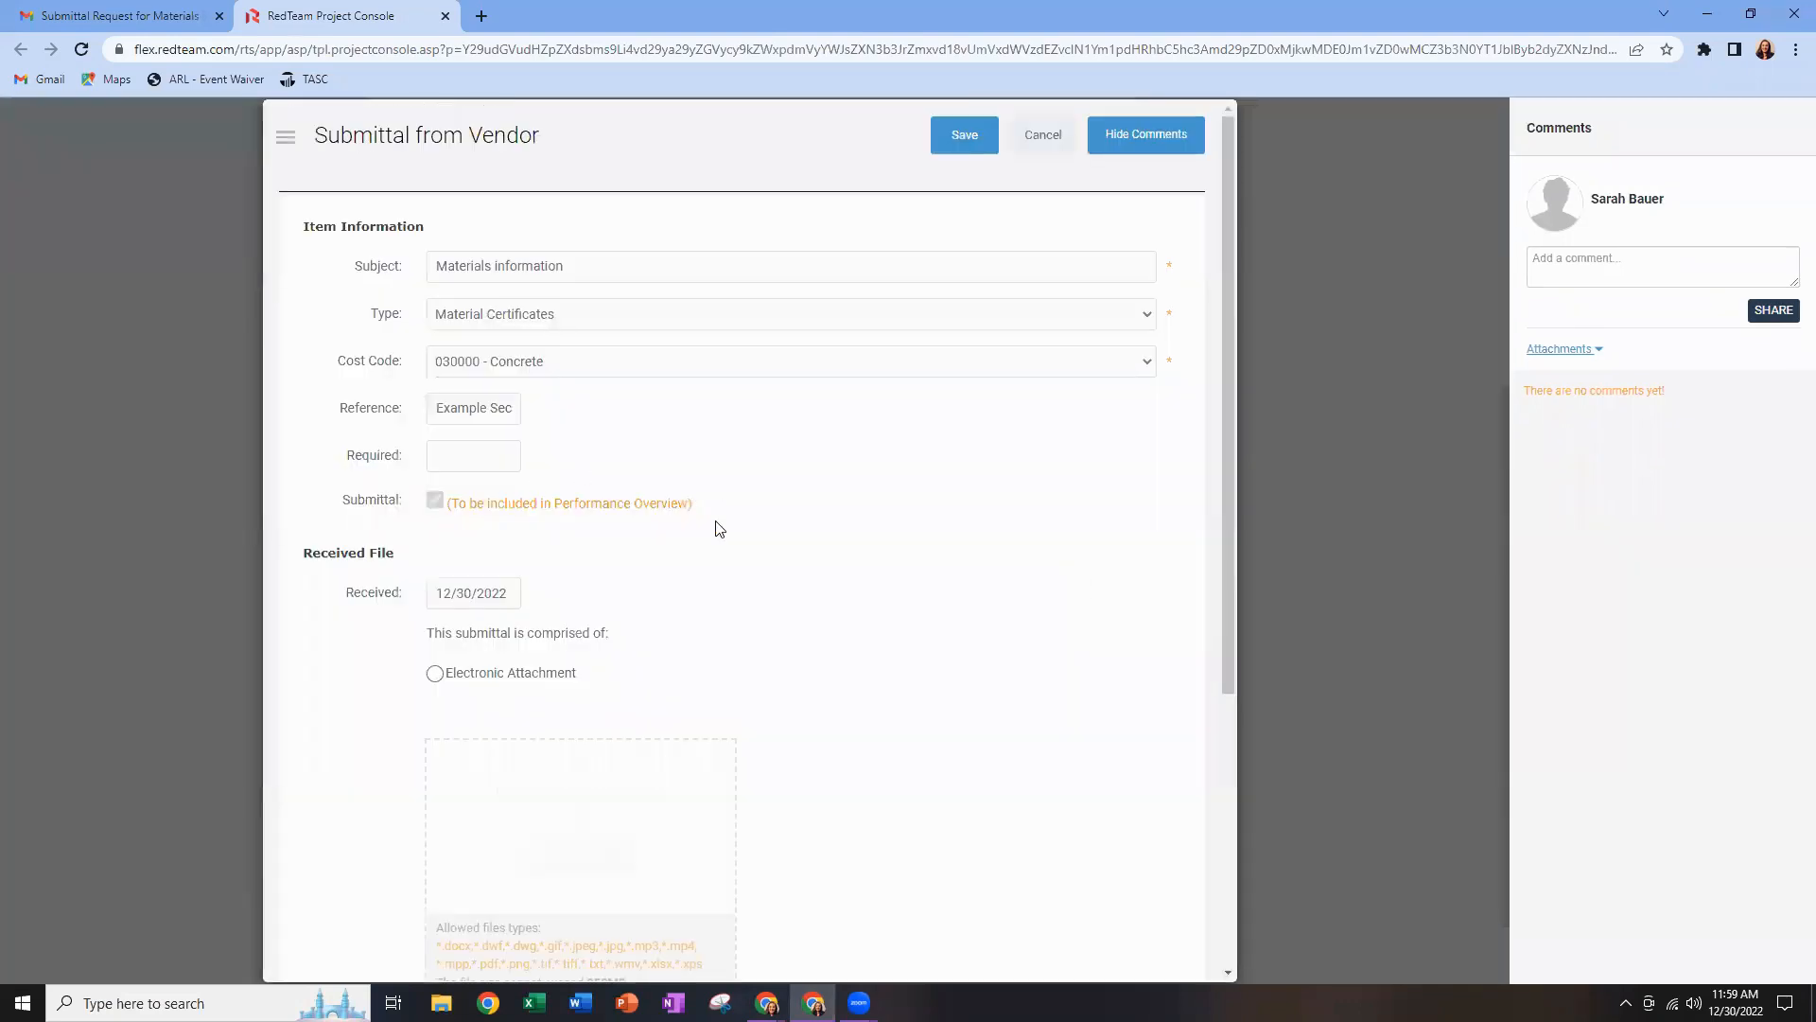
pyautogui.scroll(-1, 719, 528)
pyautogui.scroll(-2, 521, 501)
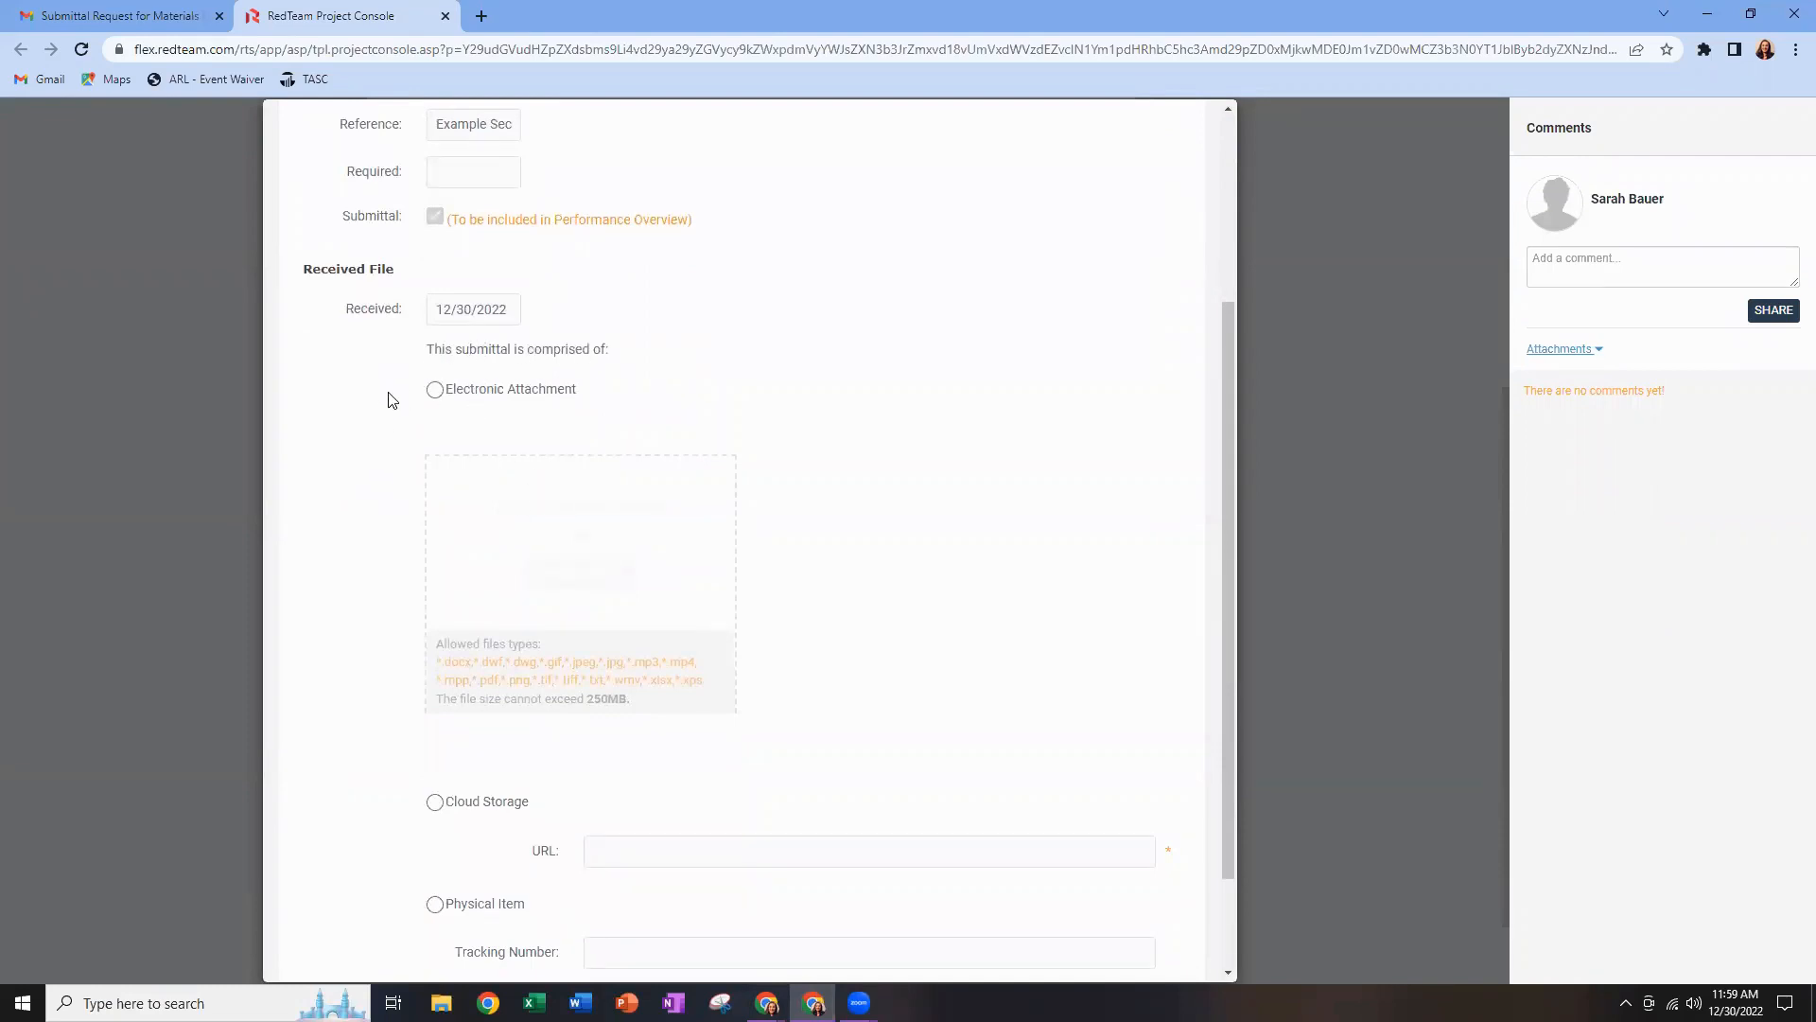
pyautogui.scroll(-1, 390, 398)
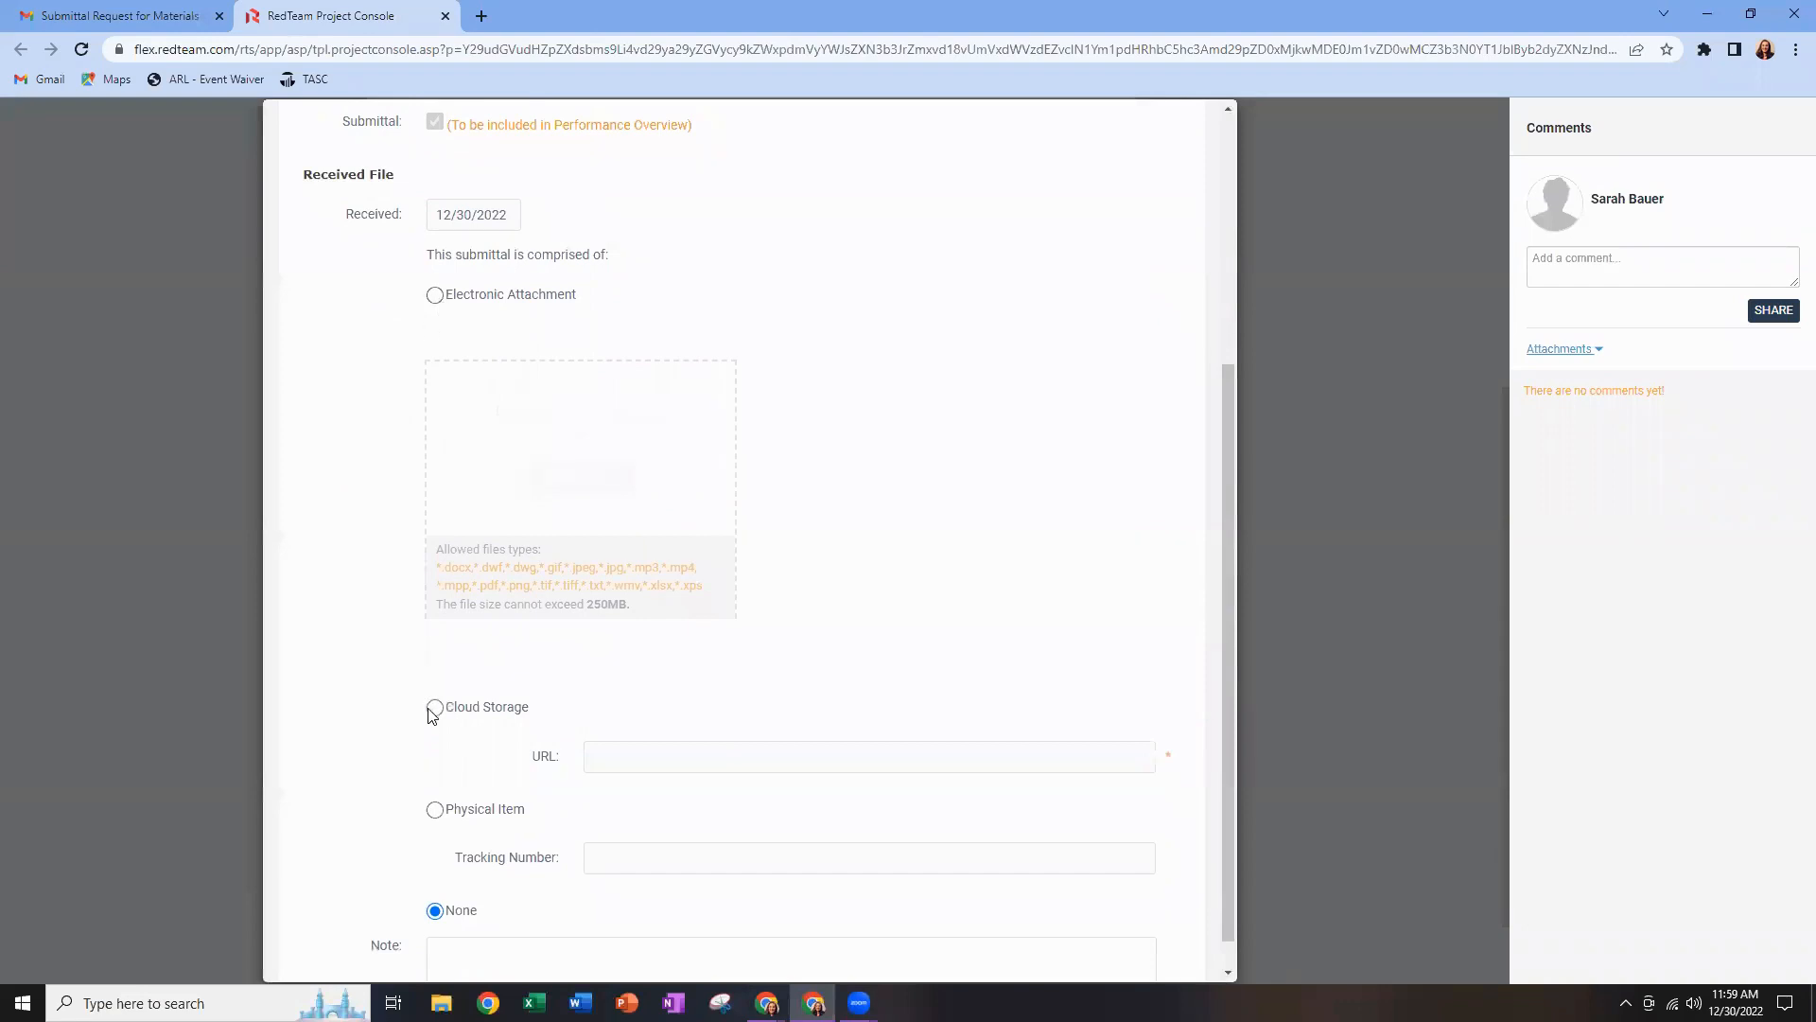
pyautogui.scroll(-1, 406, 879)
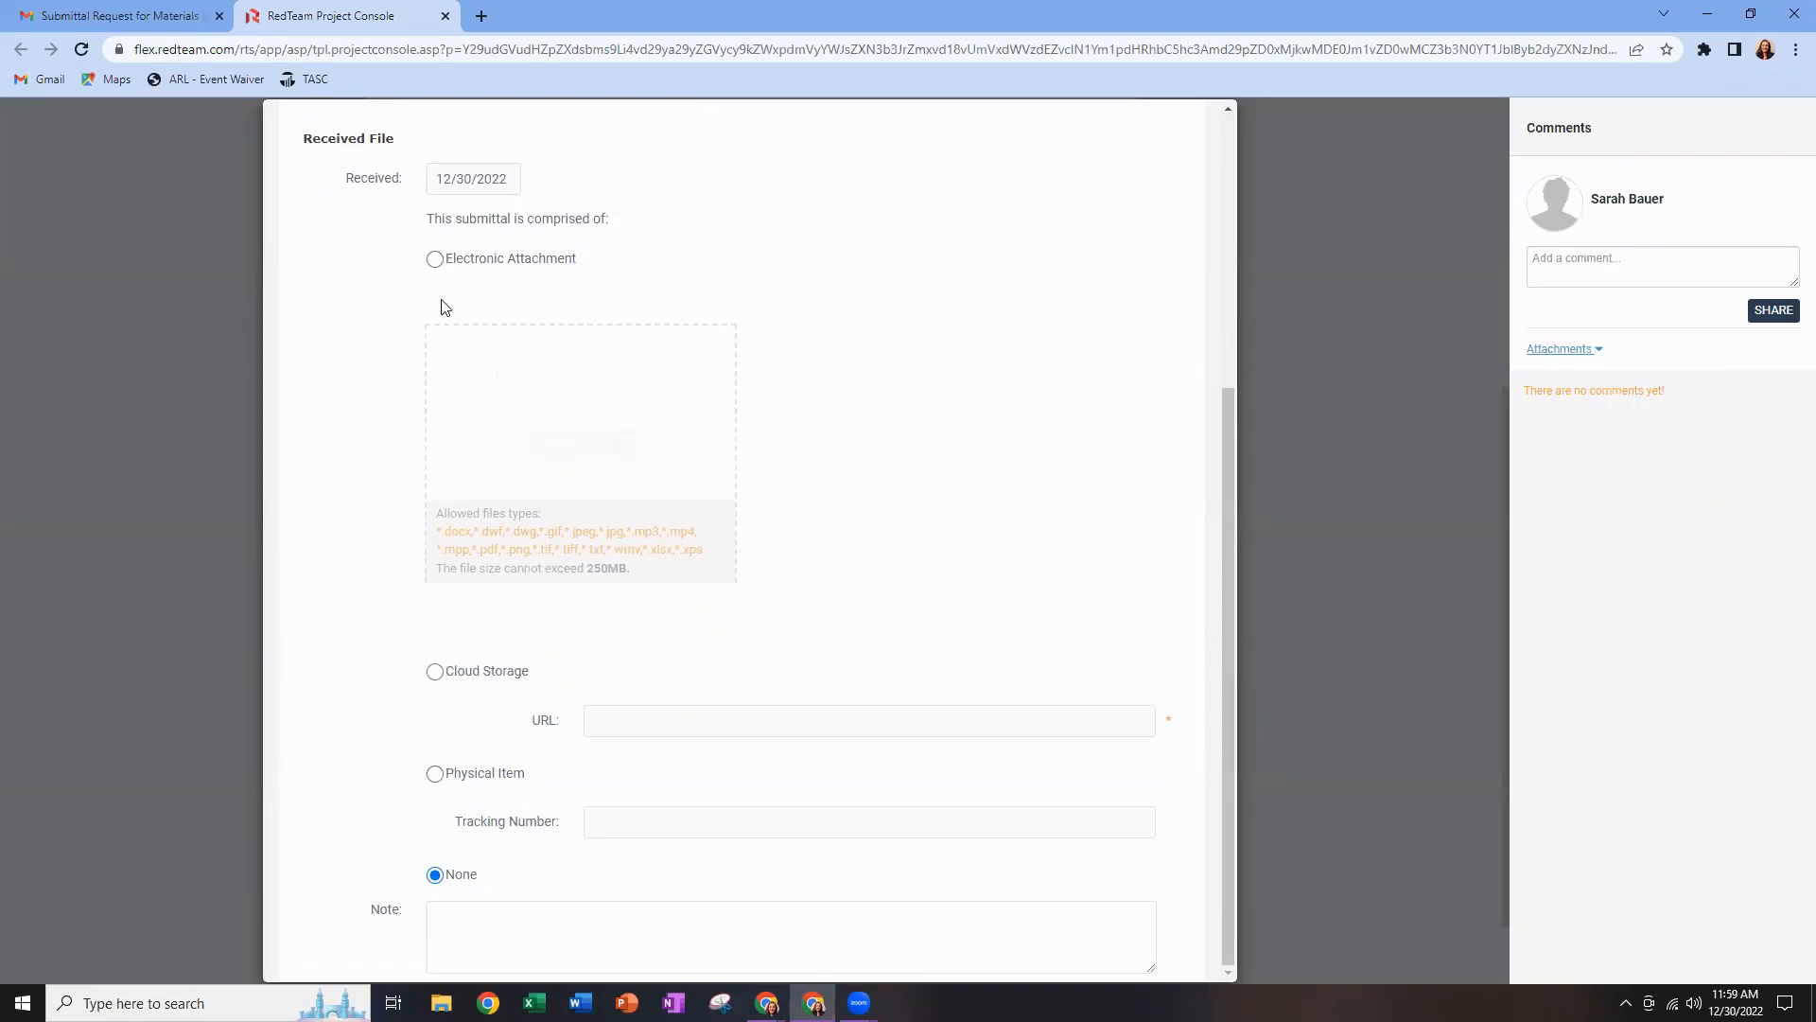
pyautogui.click(434, 258)
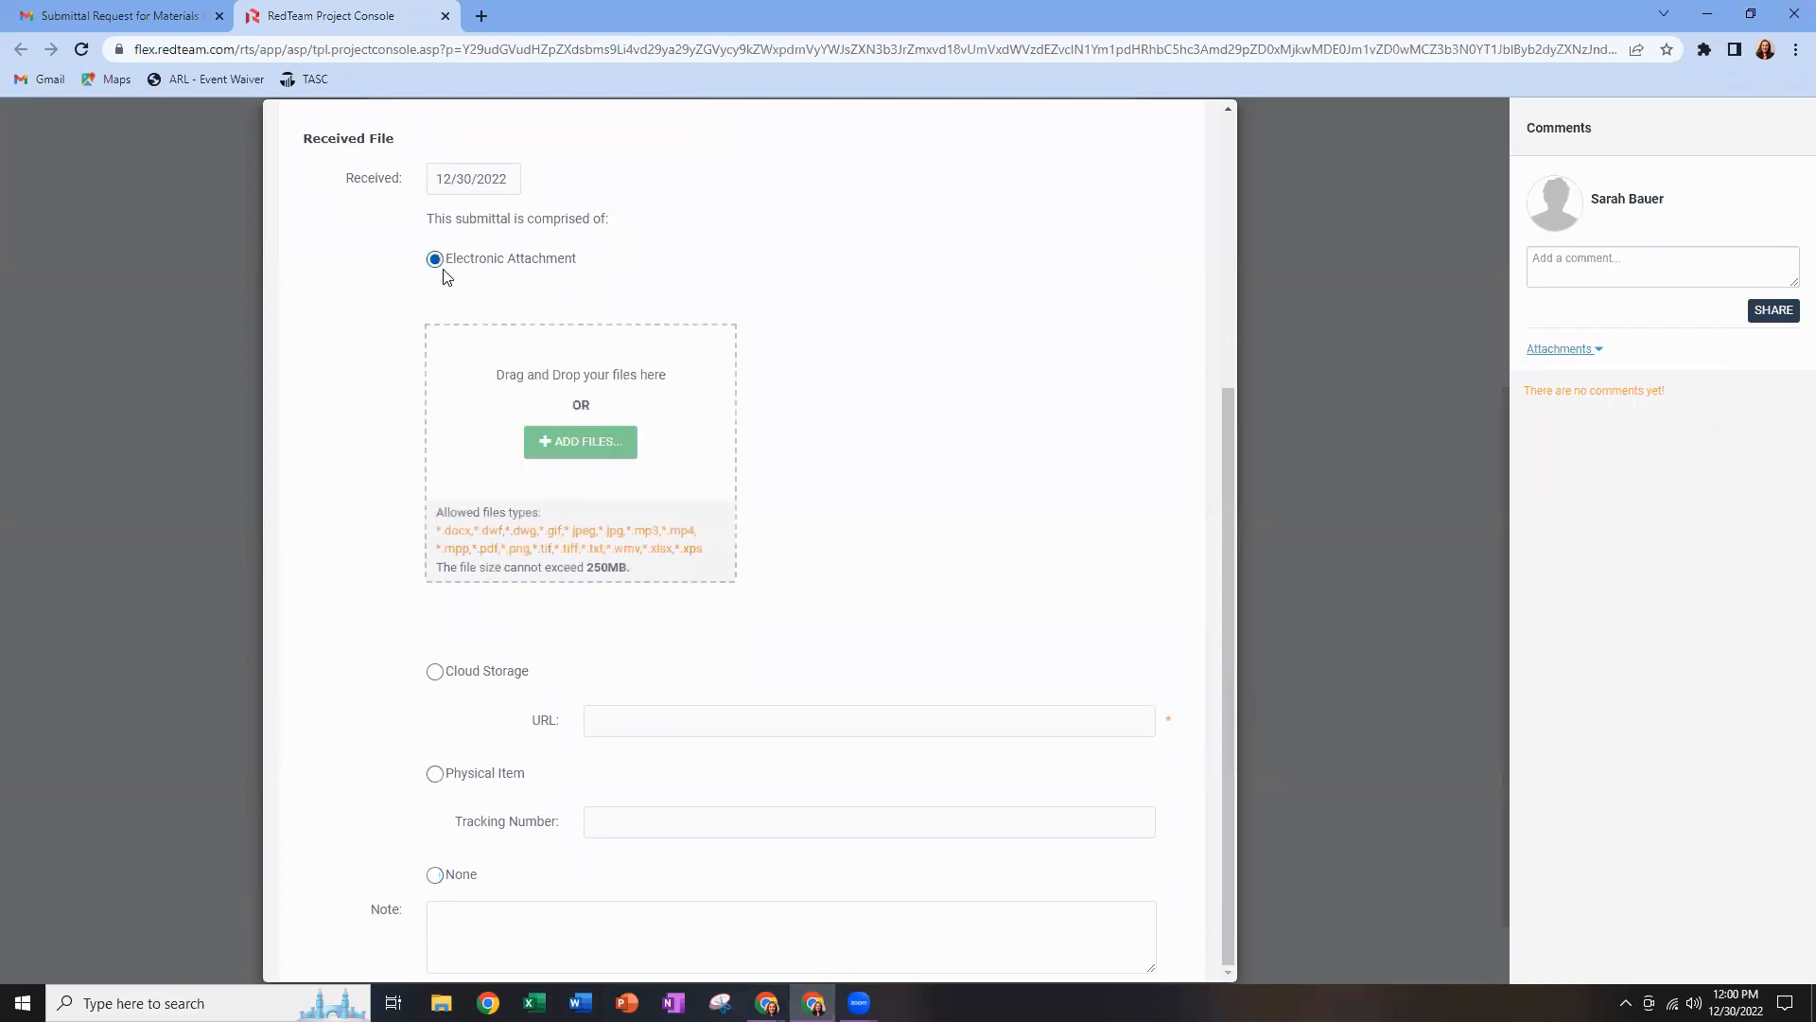
pyautogui.click(594, 449)
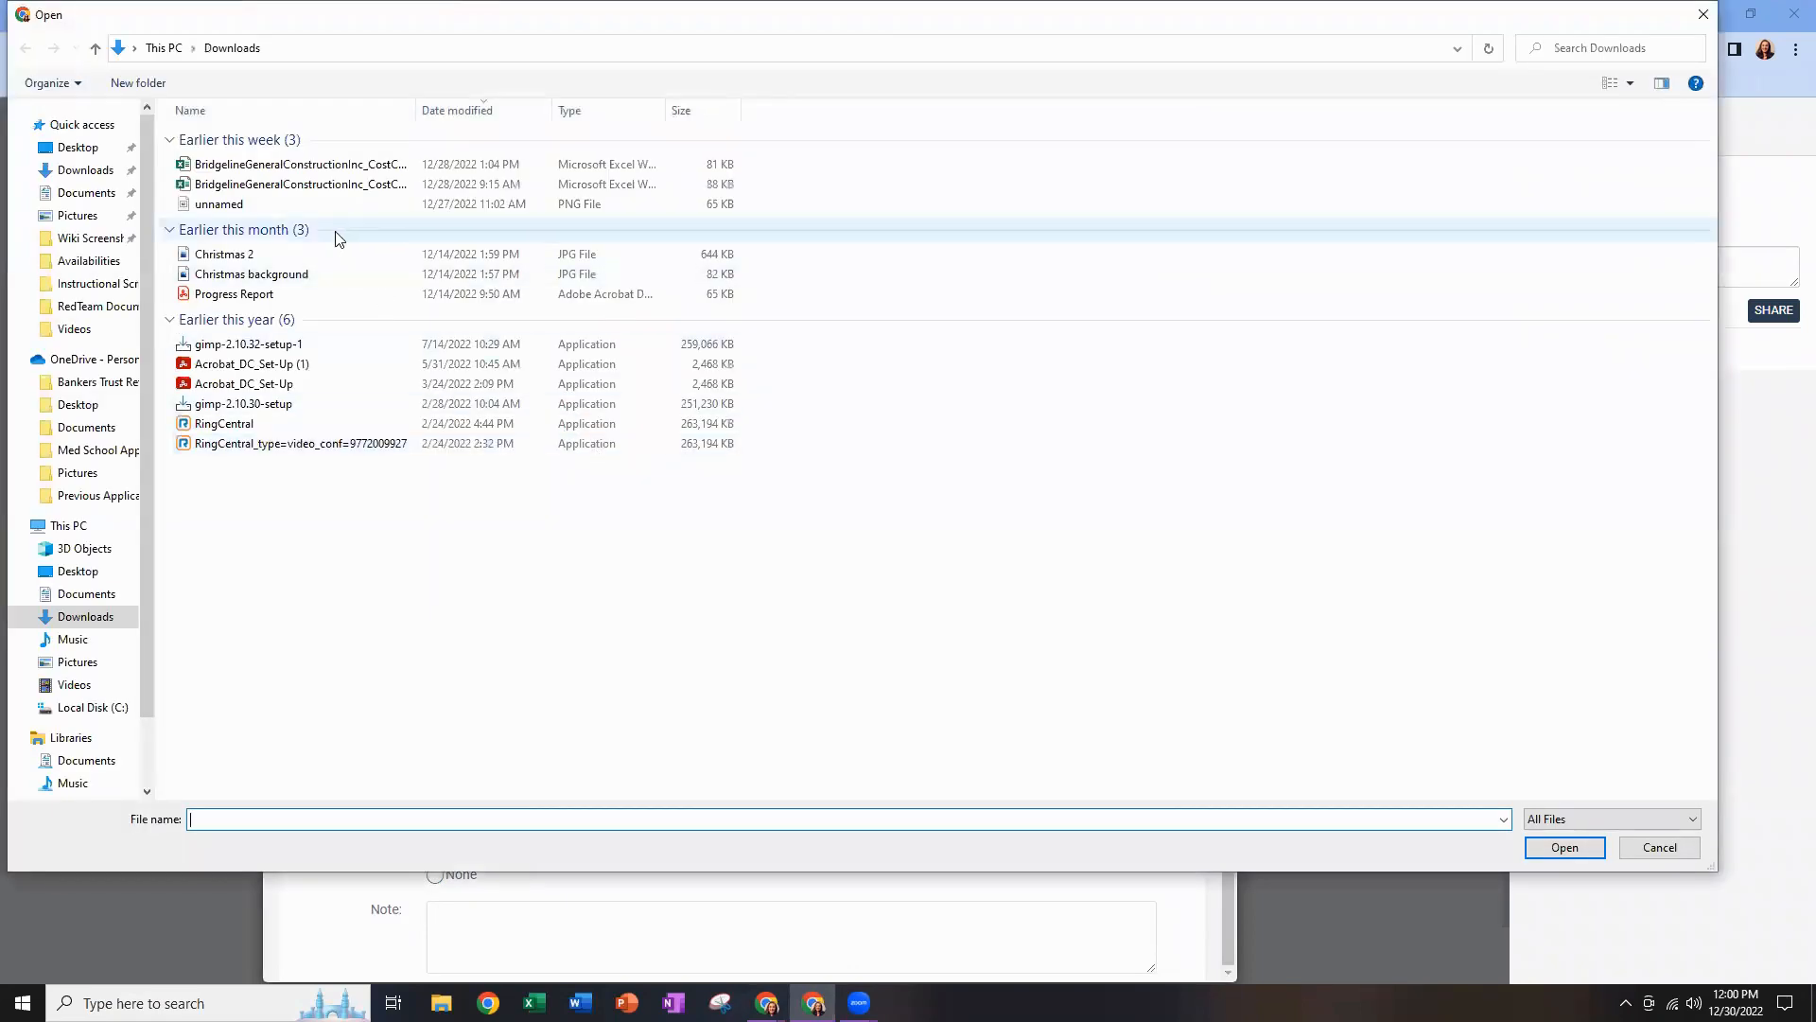
pyautogui.click(94, 307)
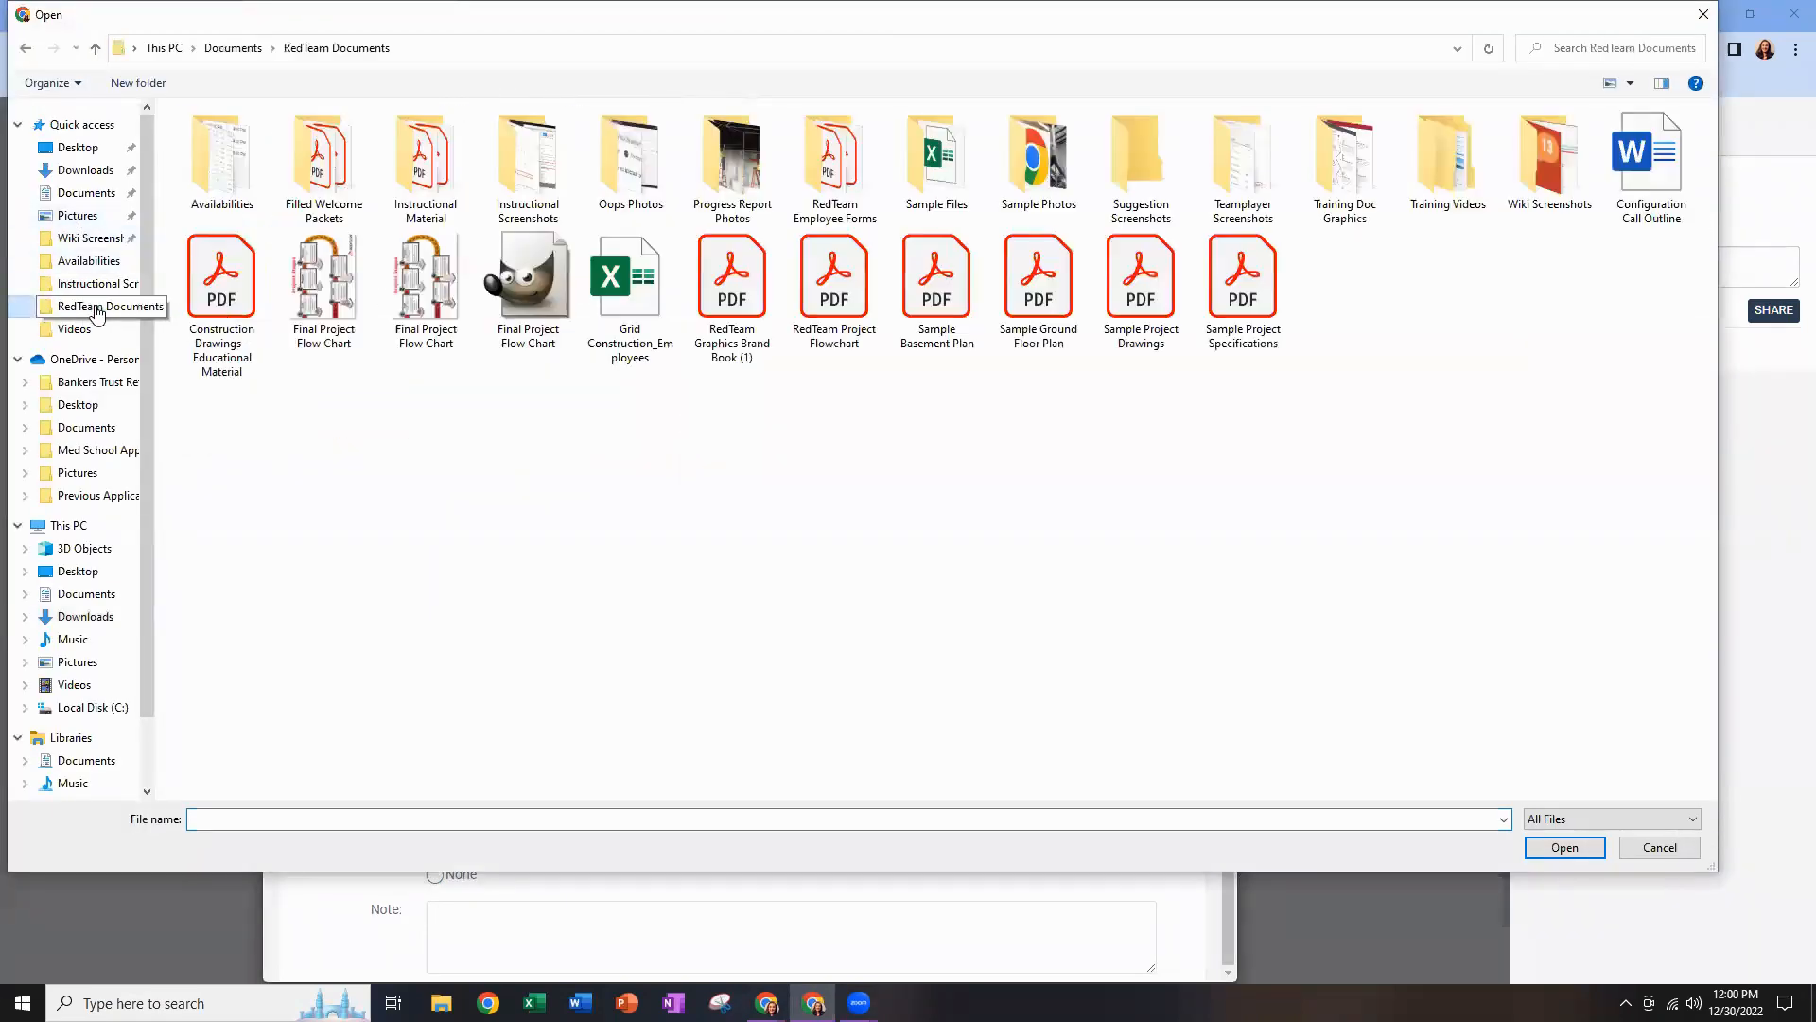
pyautogui.click(953, 314)
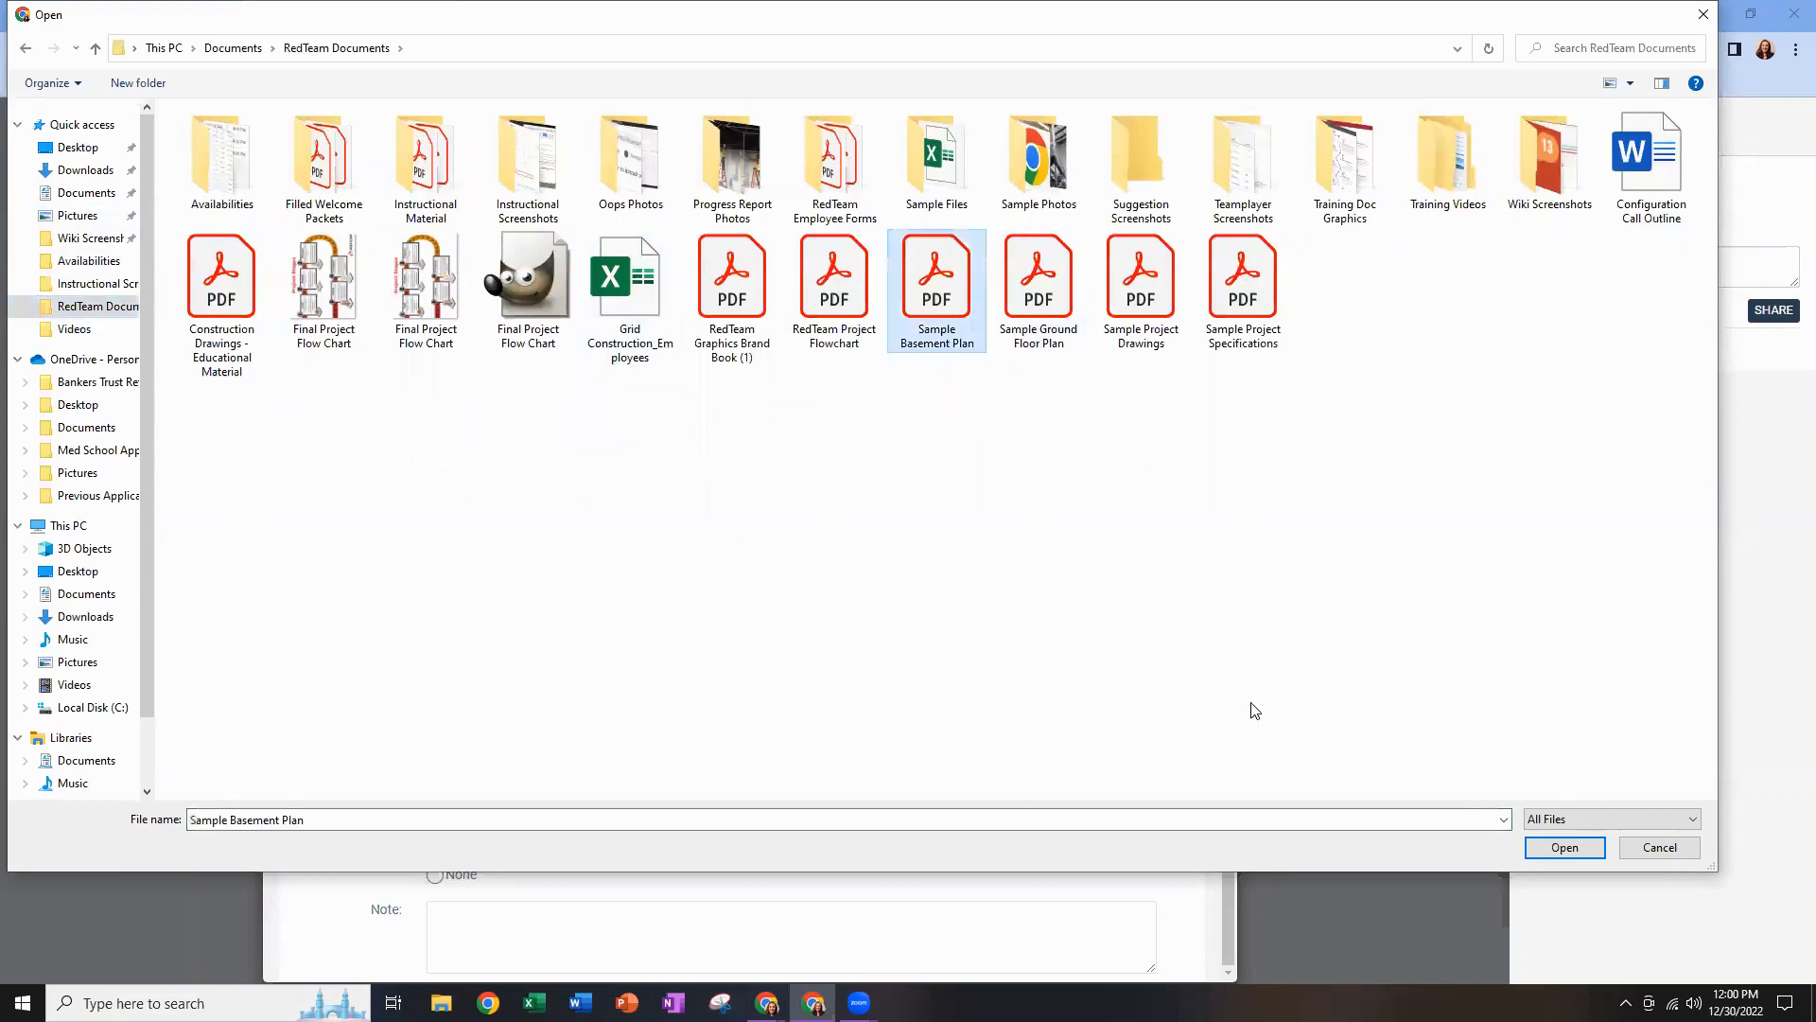
pyautogui.click(1565, 848)
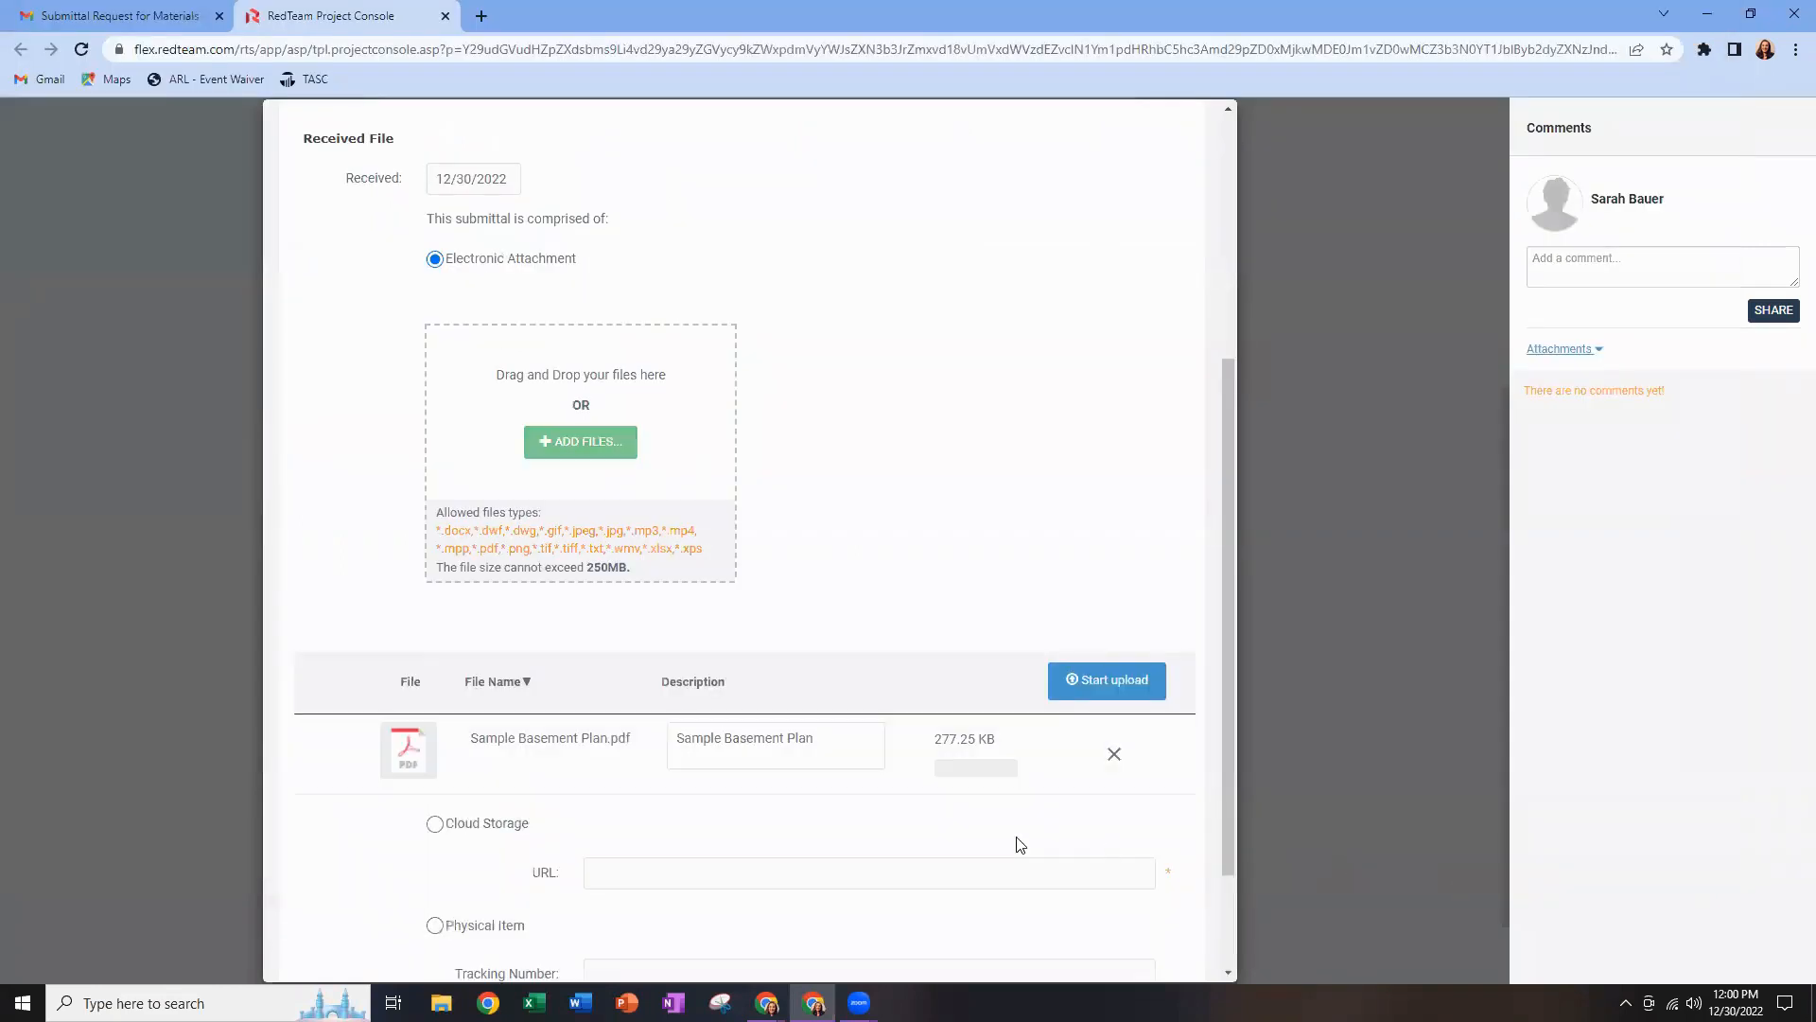
# Upload the attached PDF with the description "Materials Certificate" and save the vendor submittal.
pyautogui.moveTo(834, 748); pyautogui.dragTo(624, 763)
pyautogui.write('Materials')
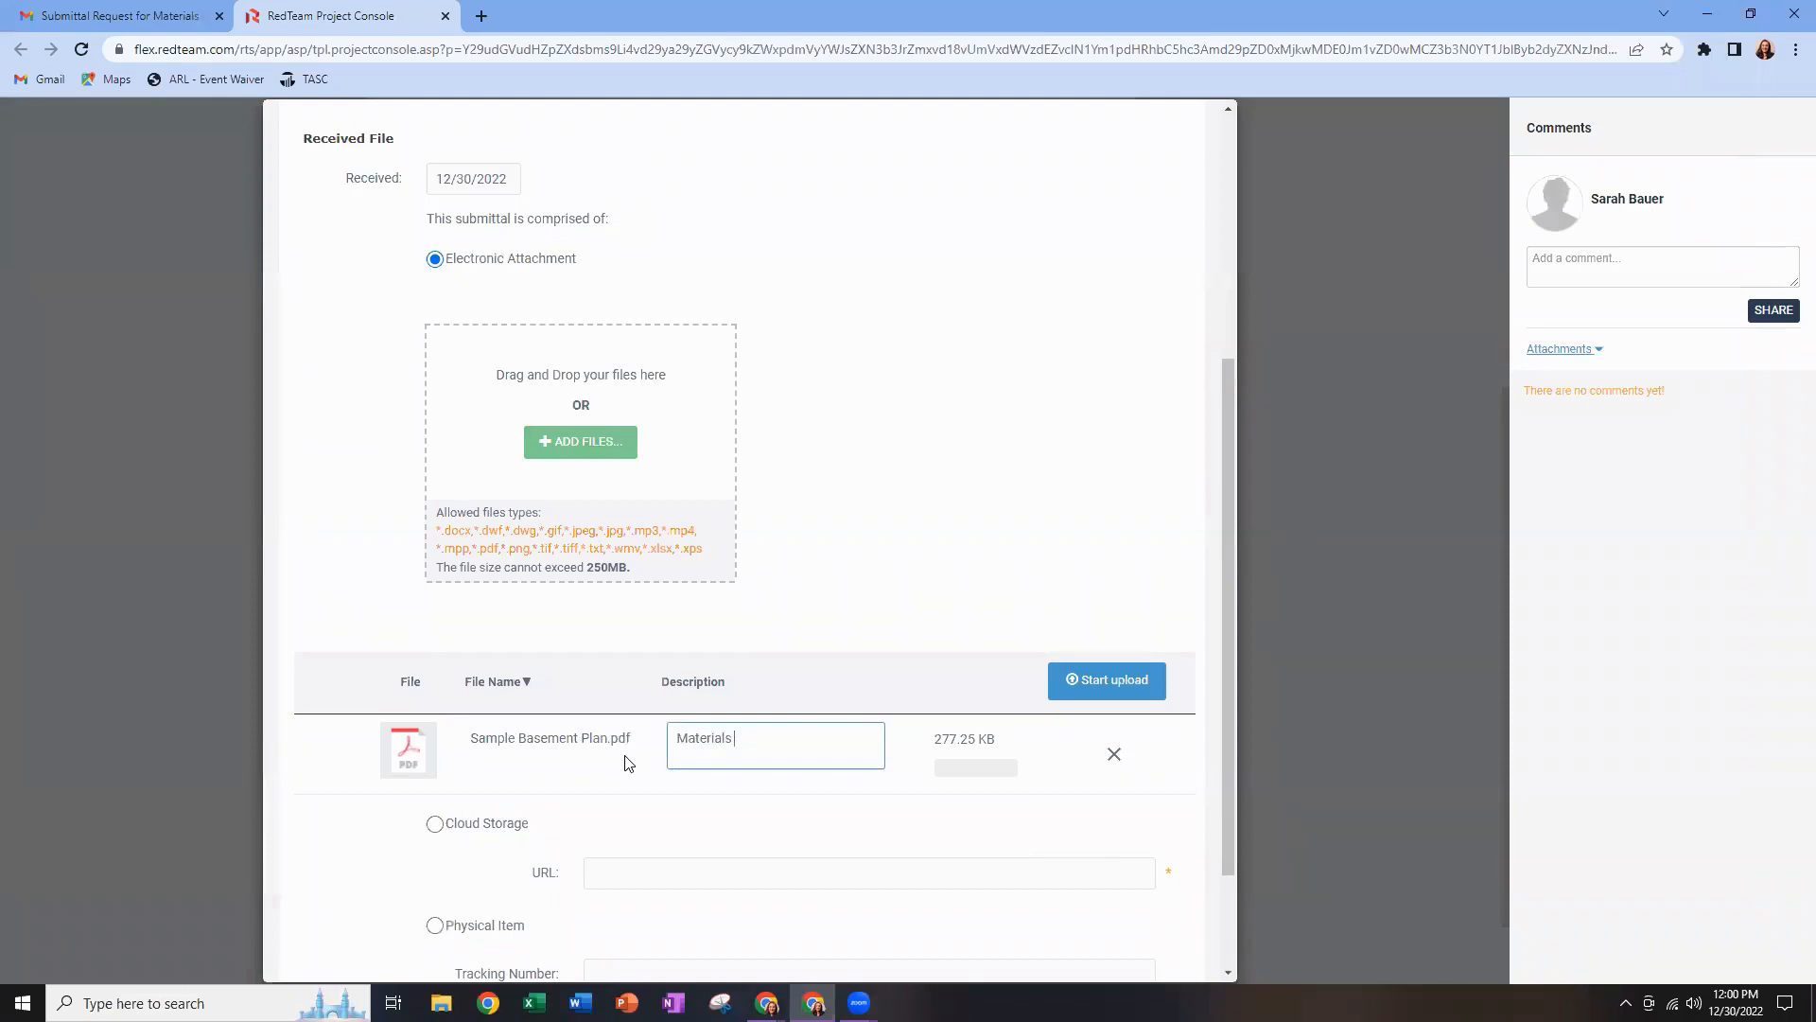
pyautogui.write(' Certificate')
pyautogui.click(1088, 693)
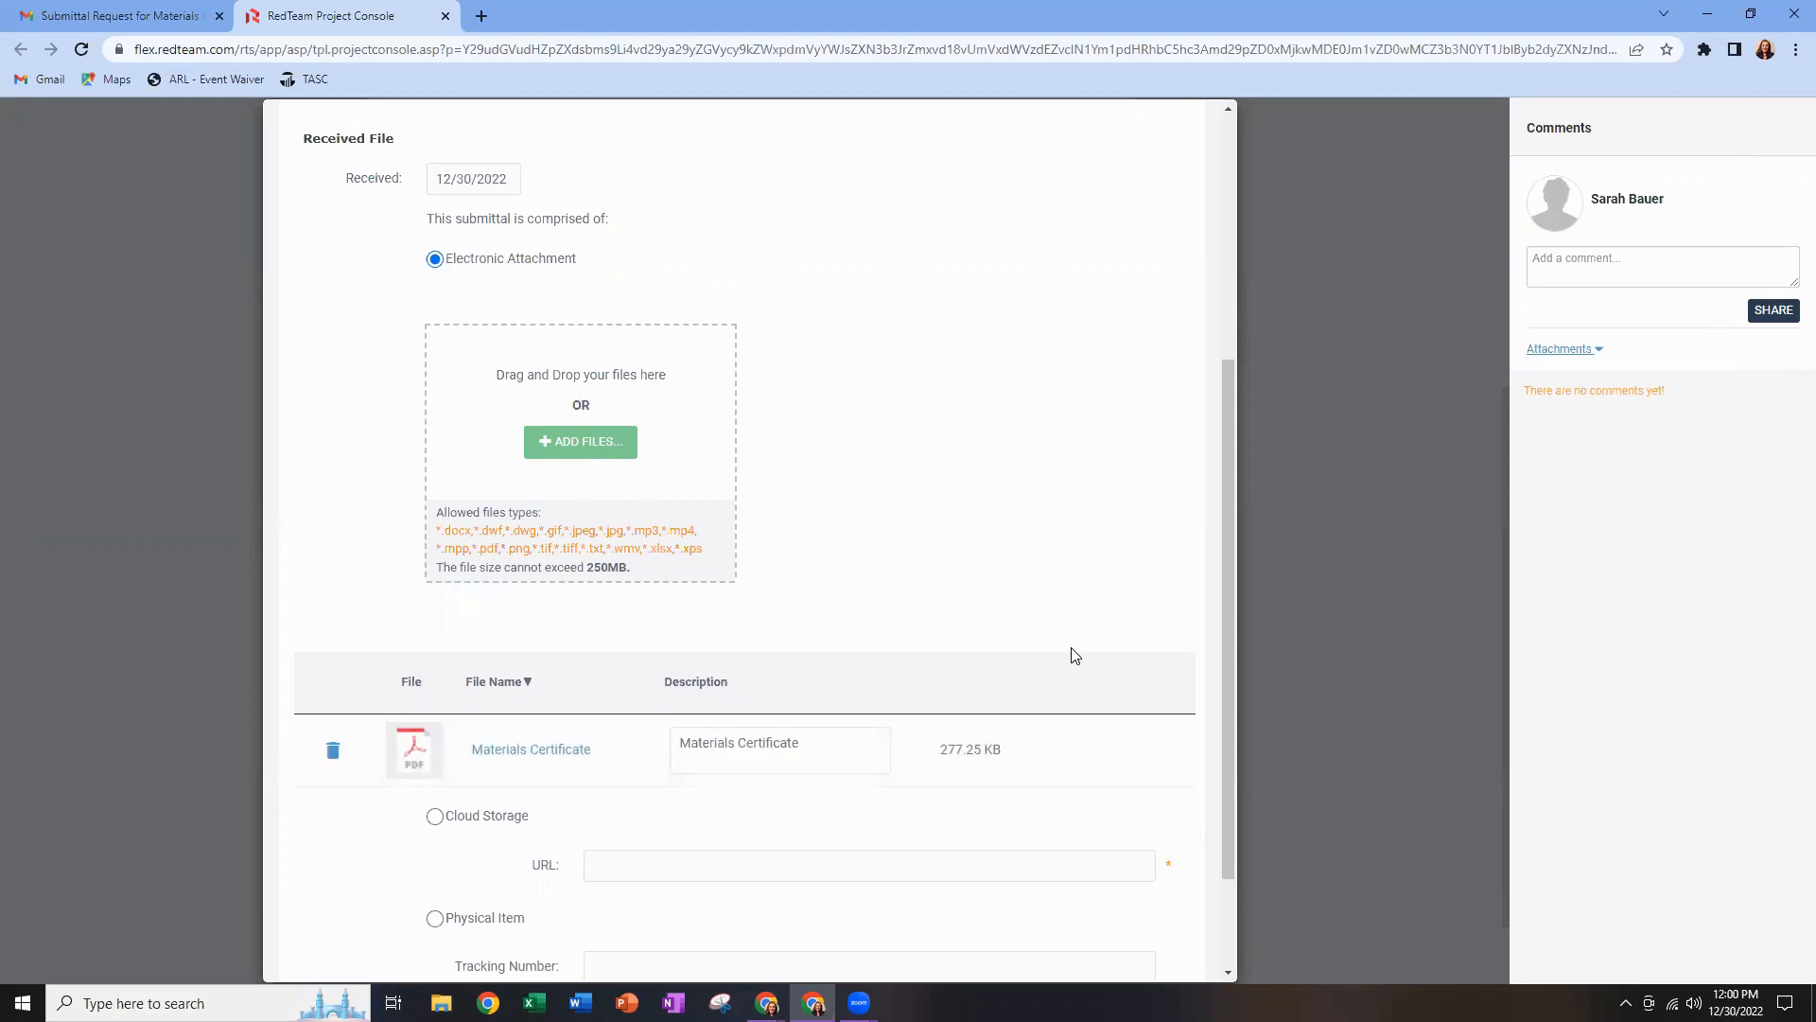
pyautogui.scroll(5, 1076, 655)
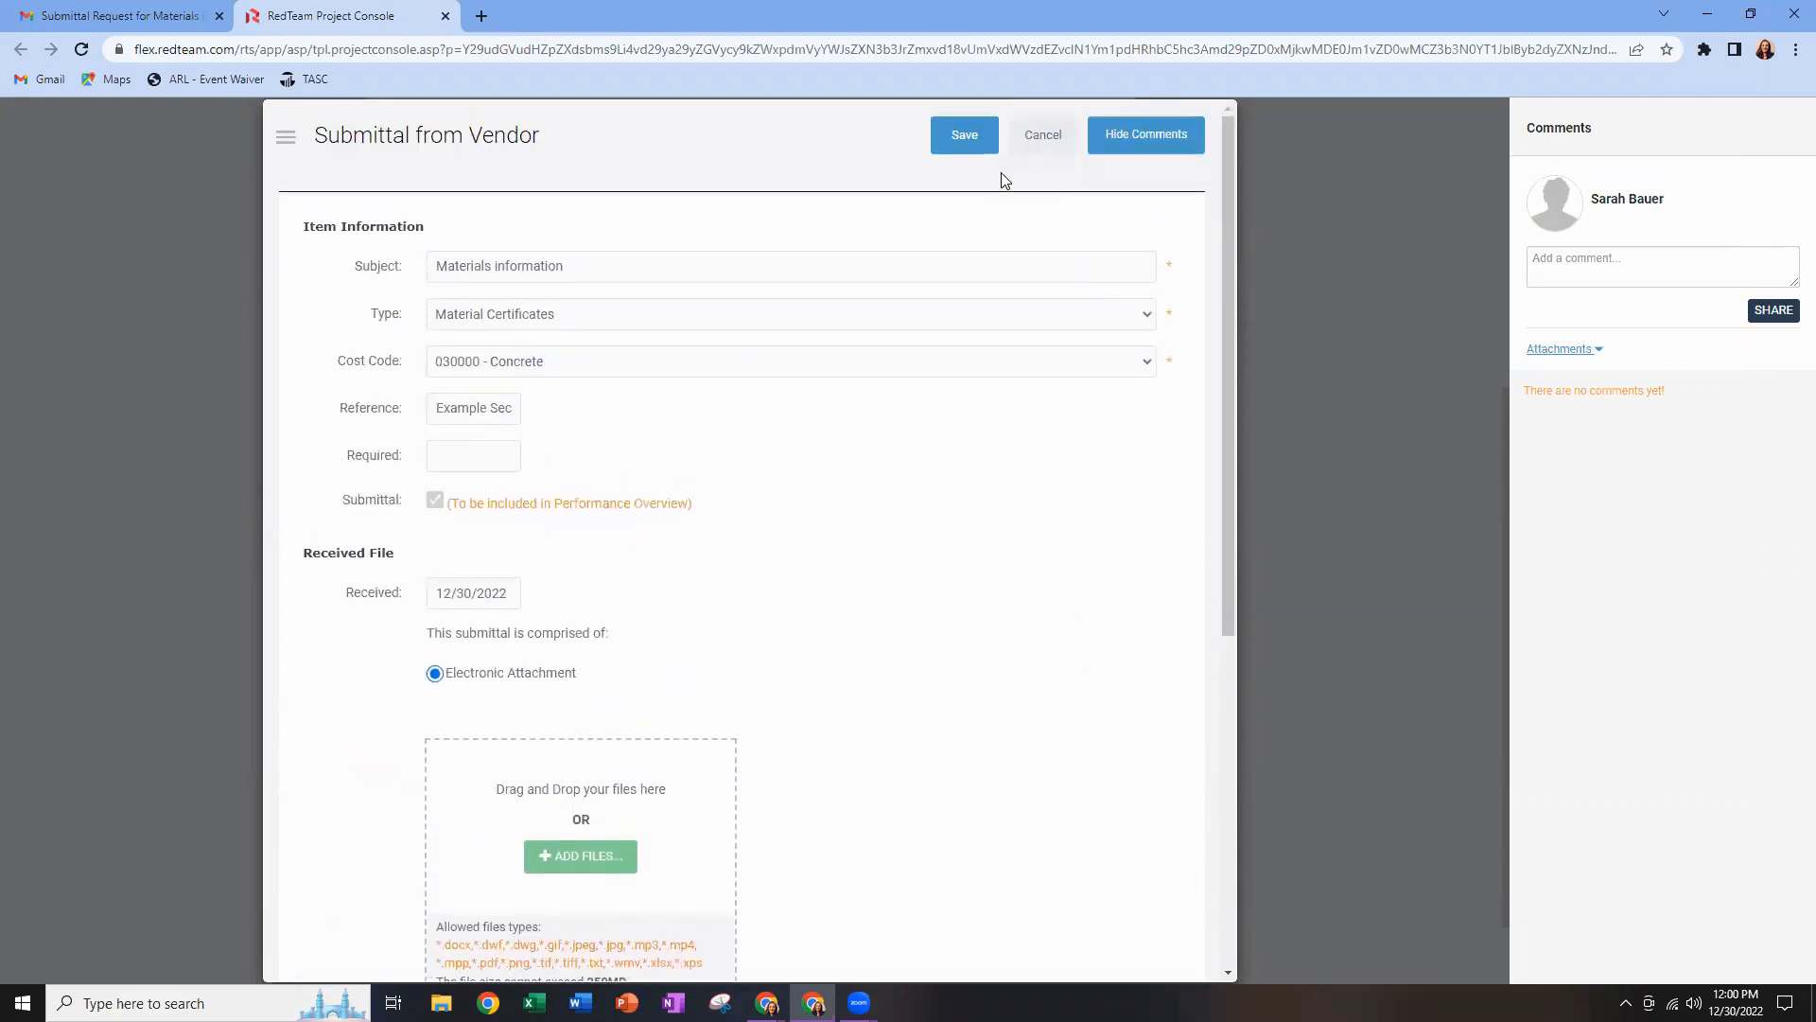
pyautogui.click(974, 151)
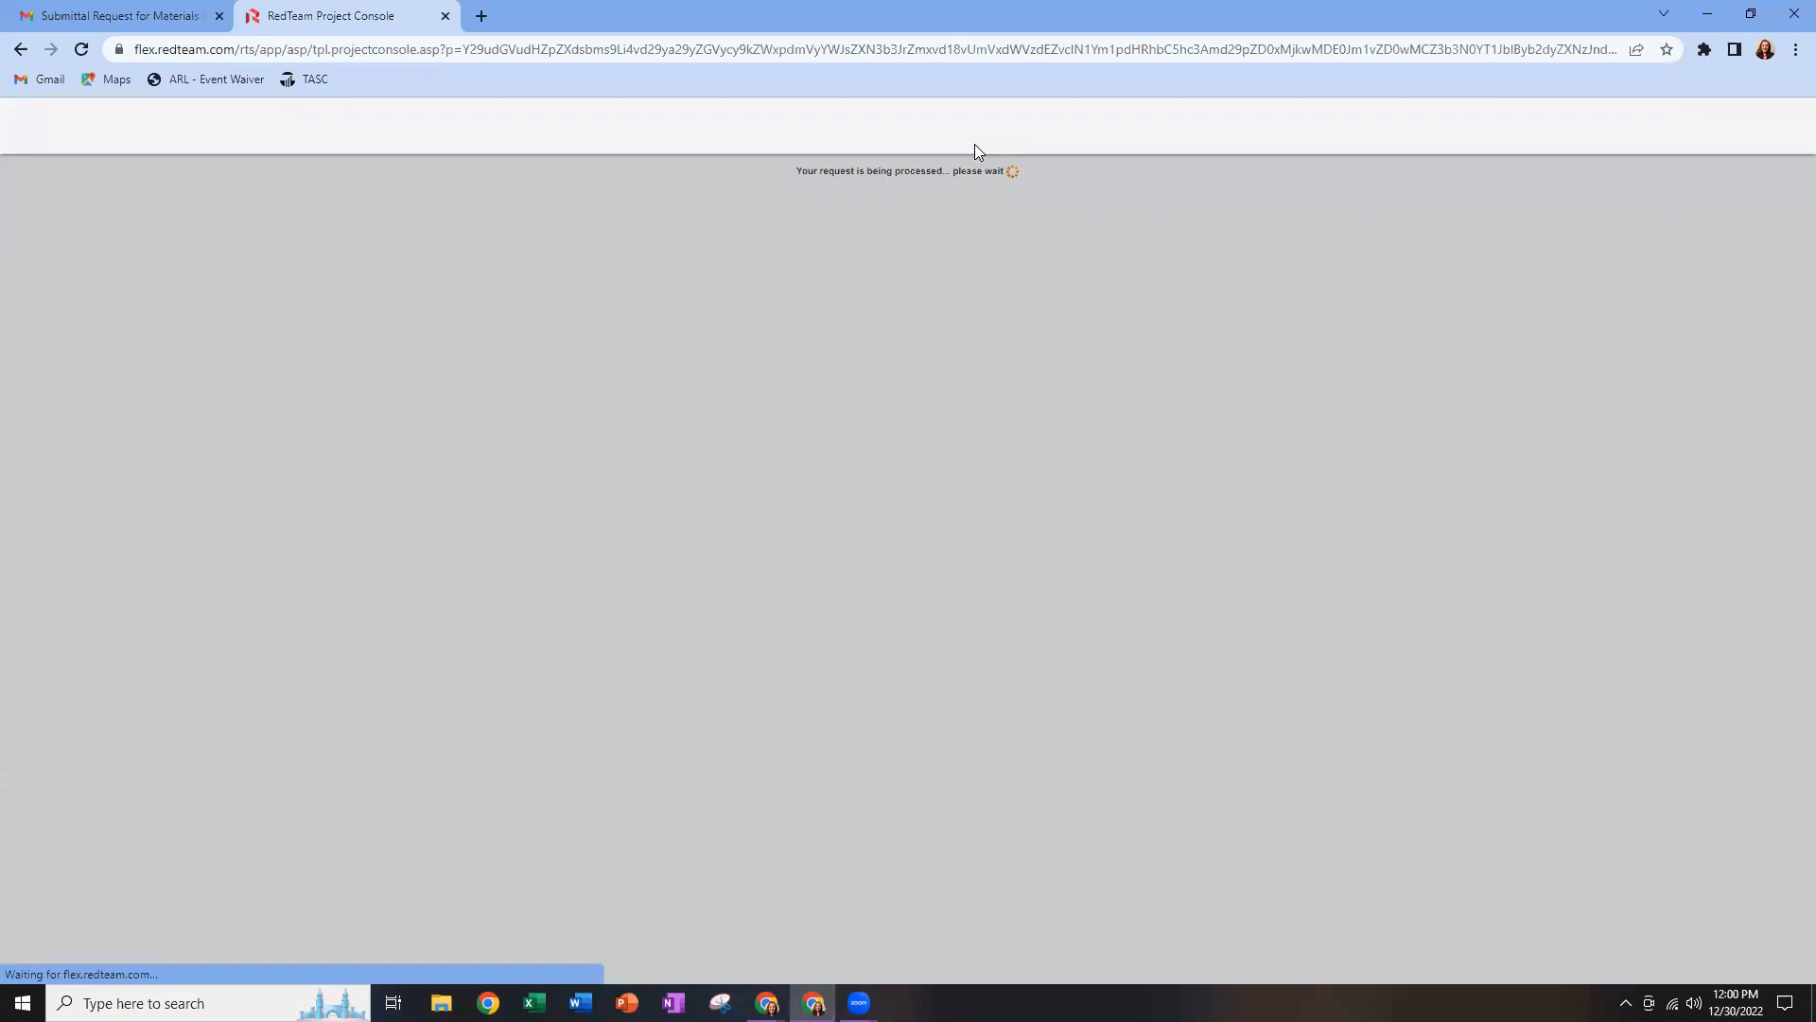
# Submit the Mix Design item as a physical item with a tracking number and save it.
pyautogui.scroll(-3, 1070, 625)
pyautogui.scroll(-2, 1070, 625)
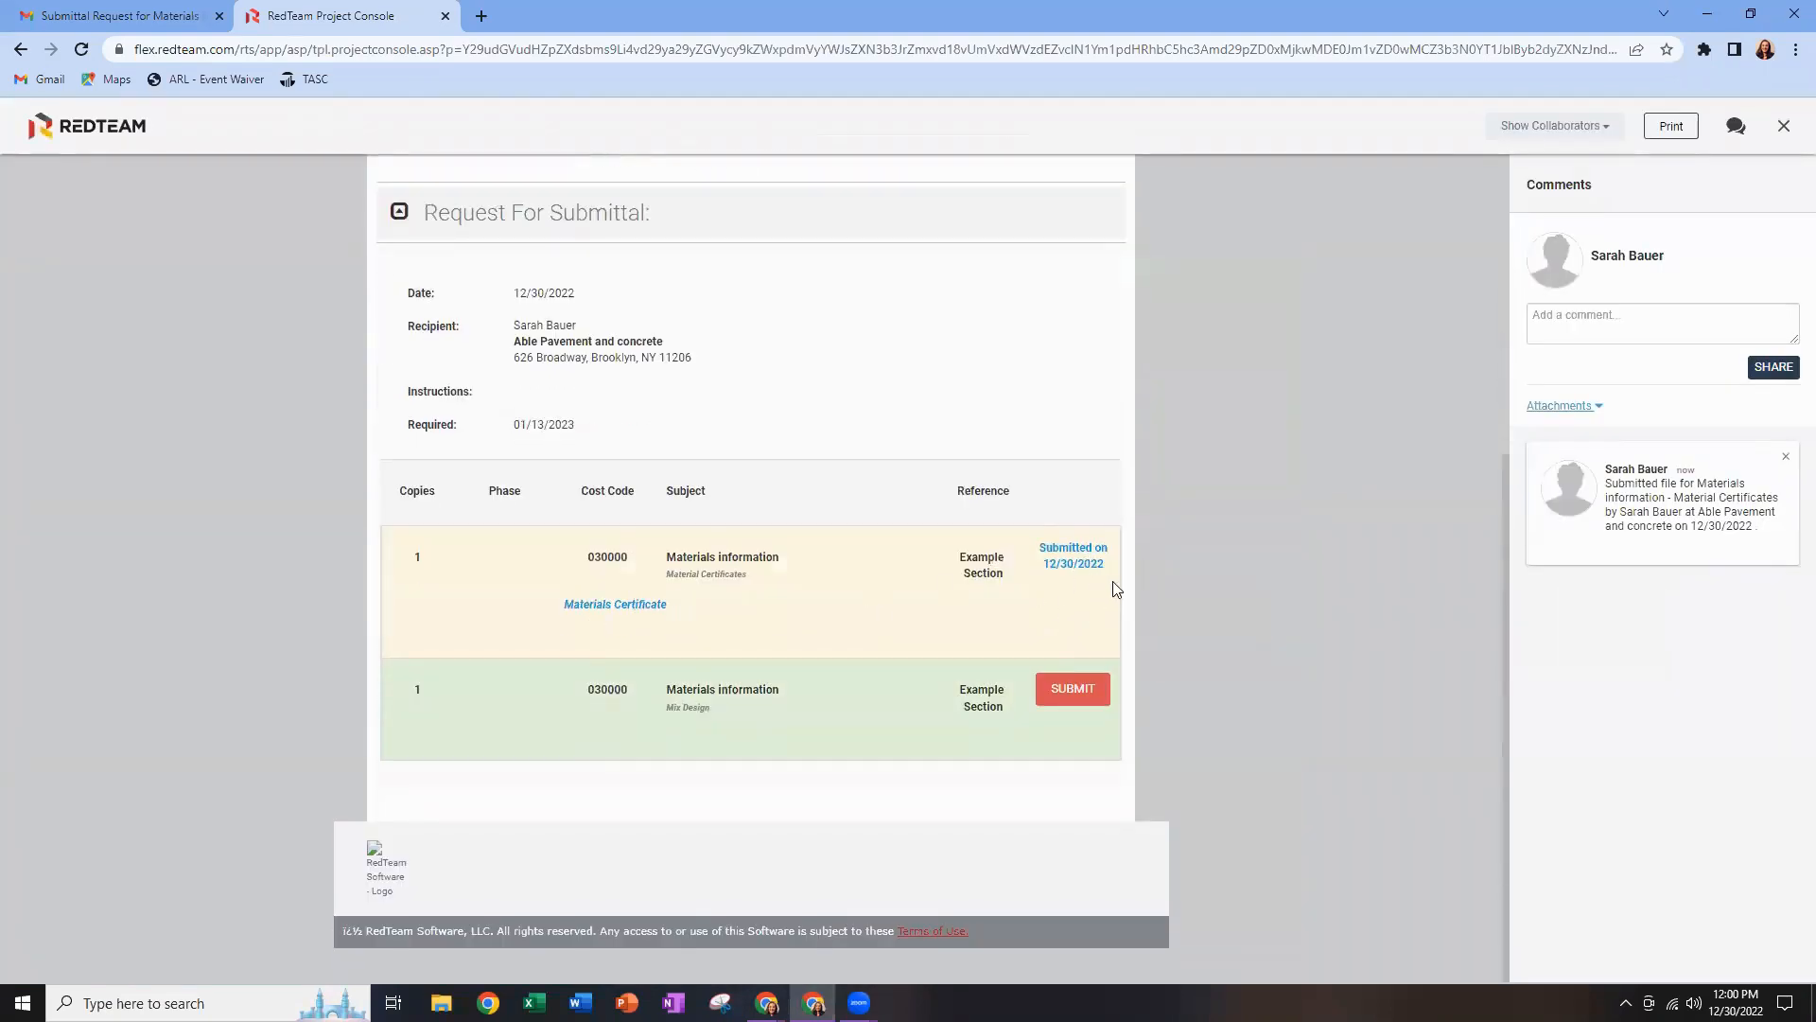
pyautogui.click(1065, 699)
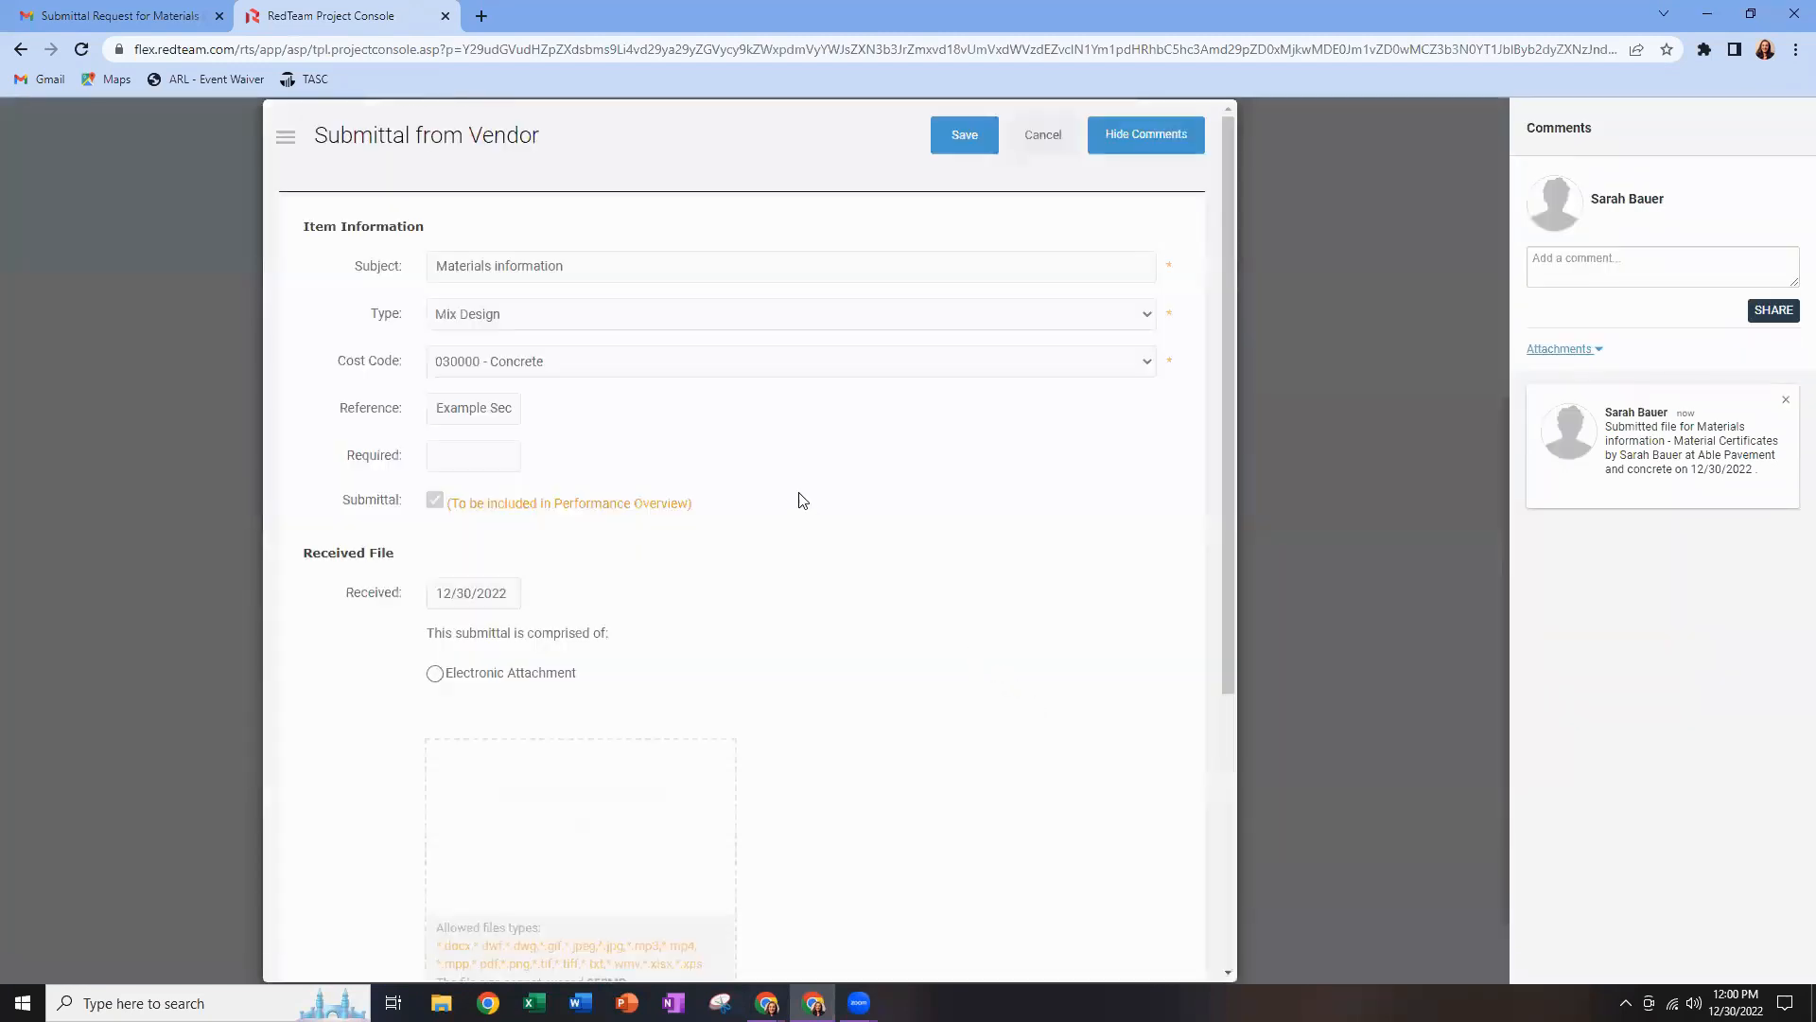
pyautogui.scroll(-4, 761, 559)
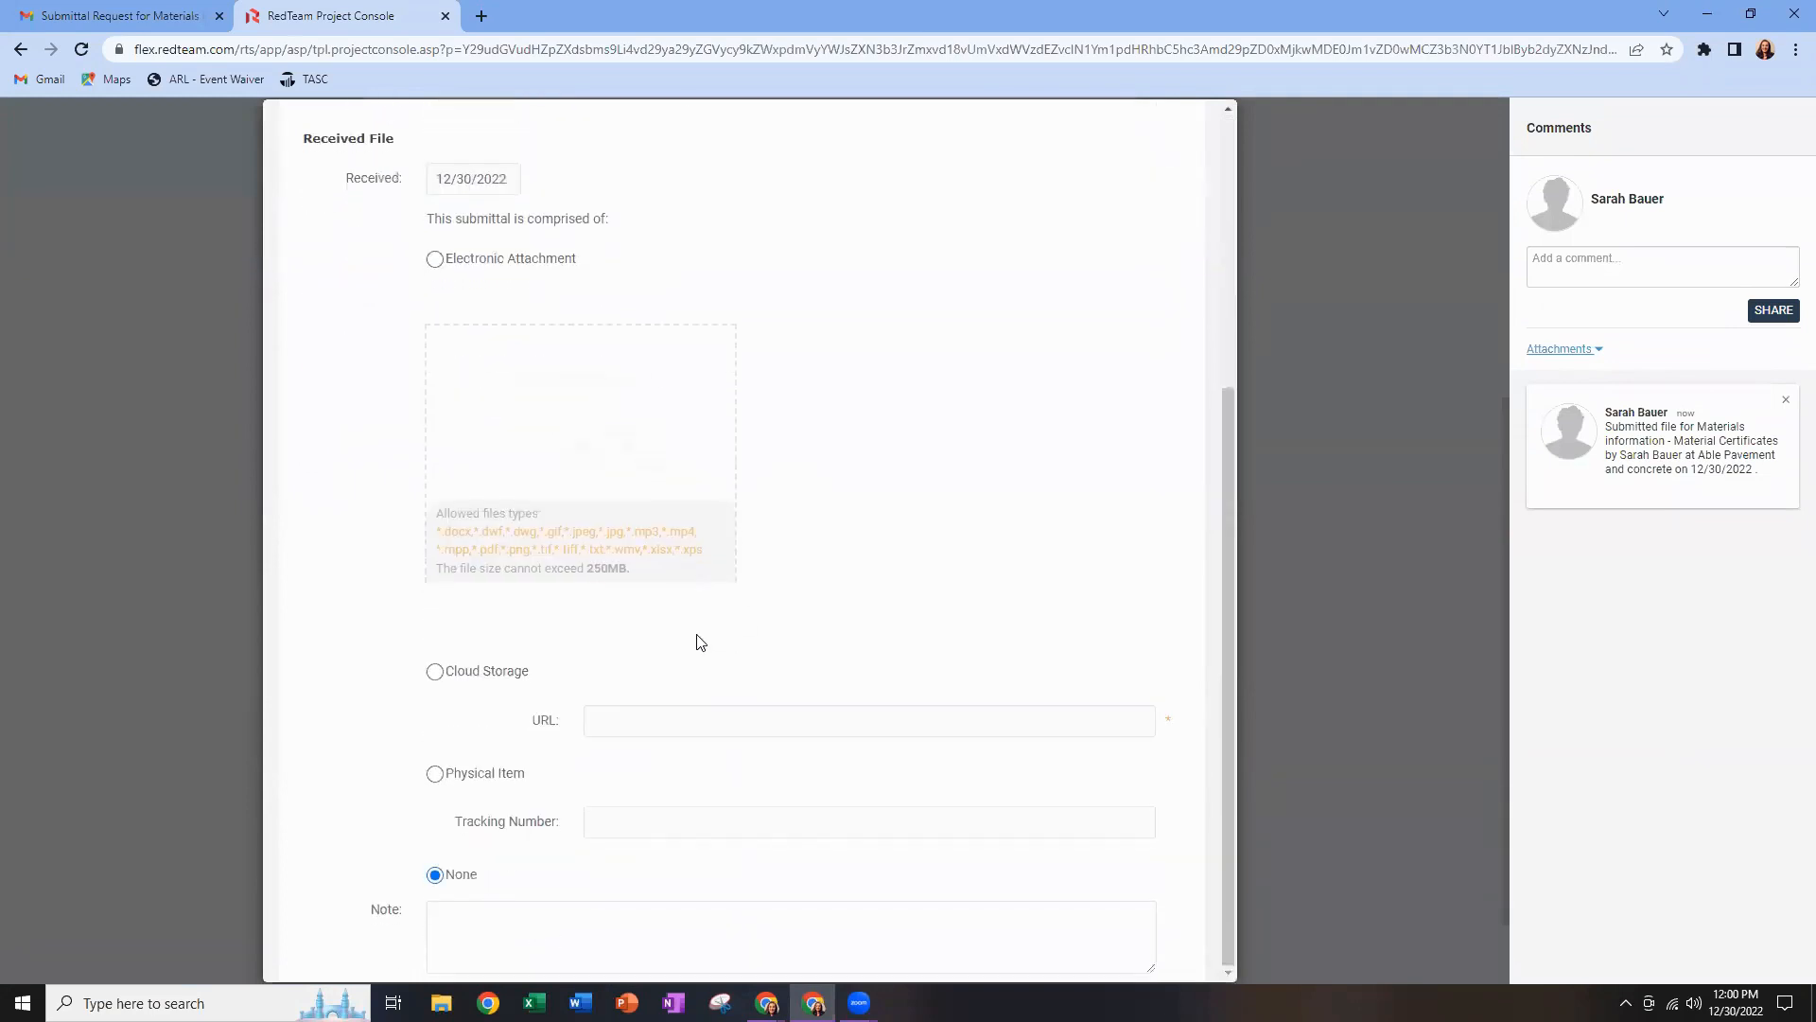
pyautogui.click(435, 774)
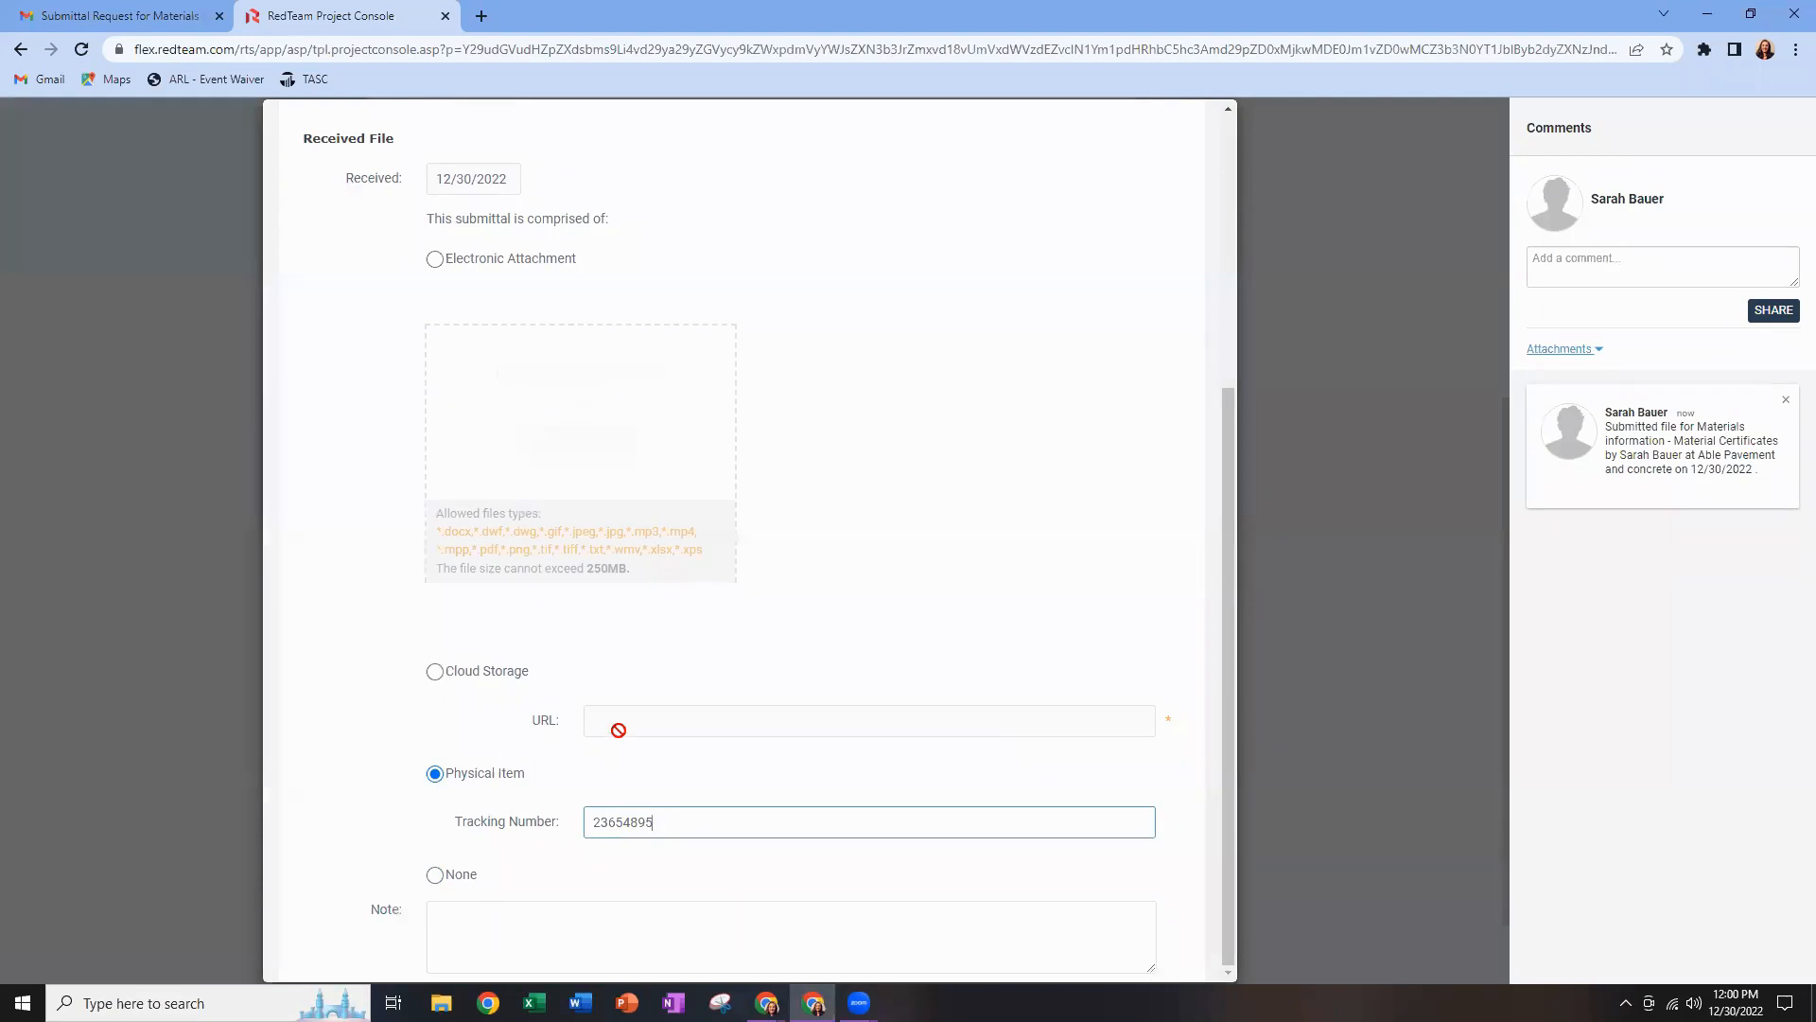
pyautogui.scroll(4, 909, 563)
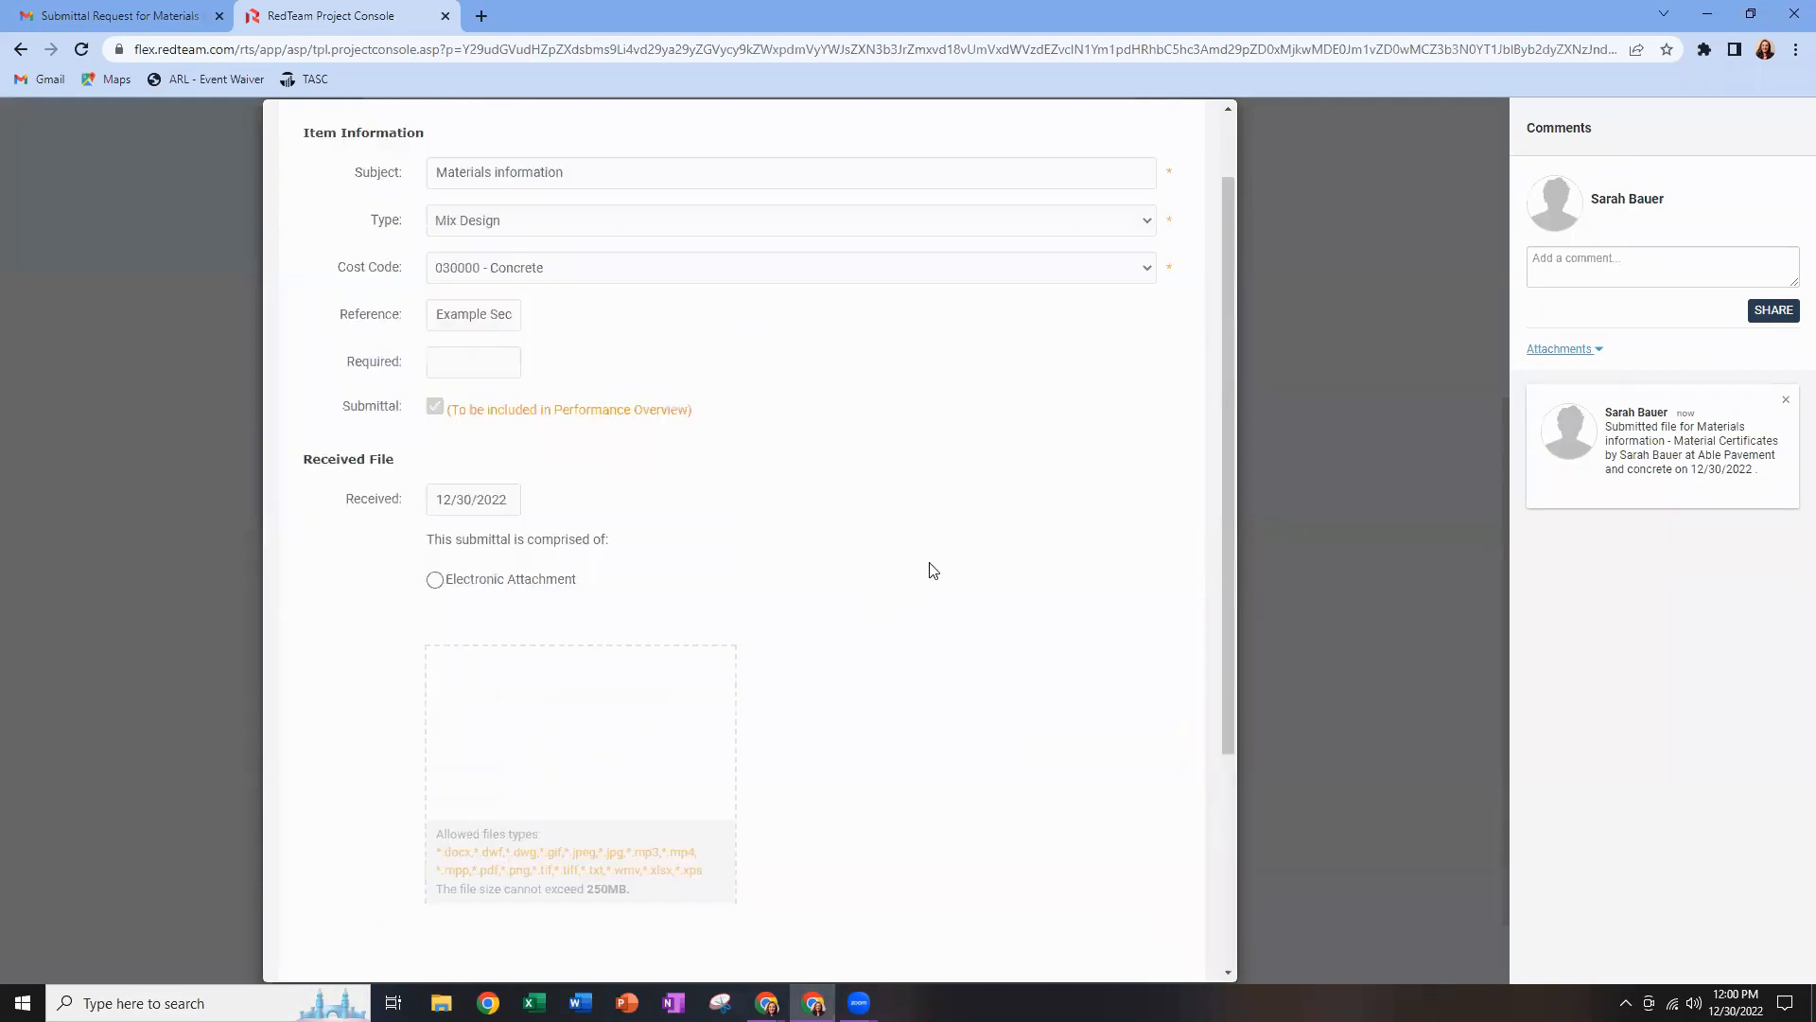
pyautogui.click(965, 135)
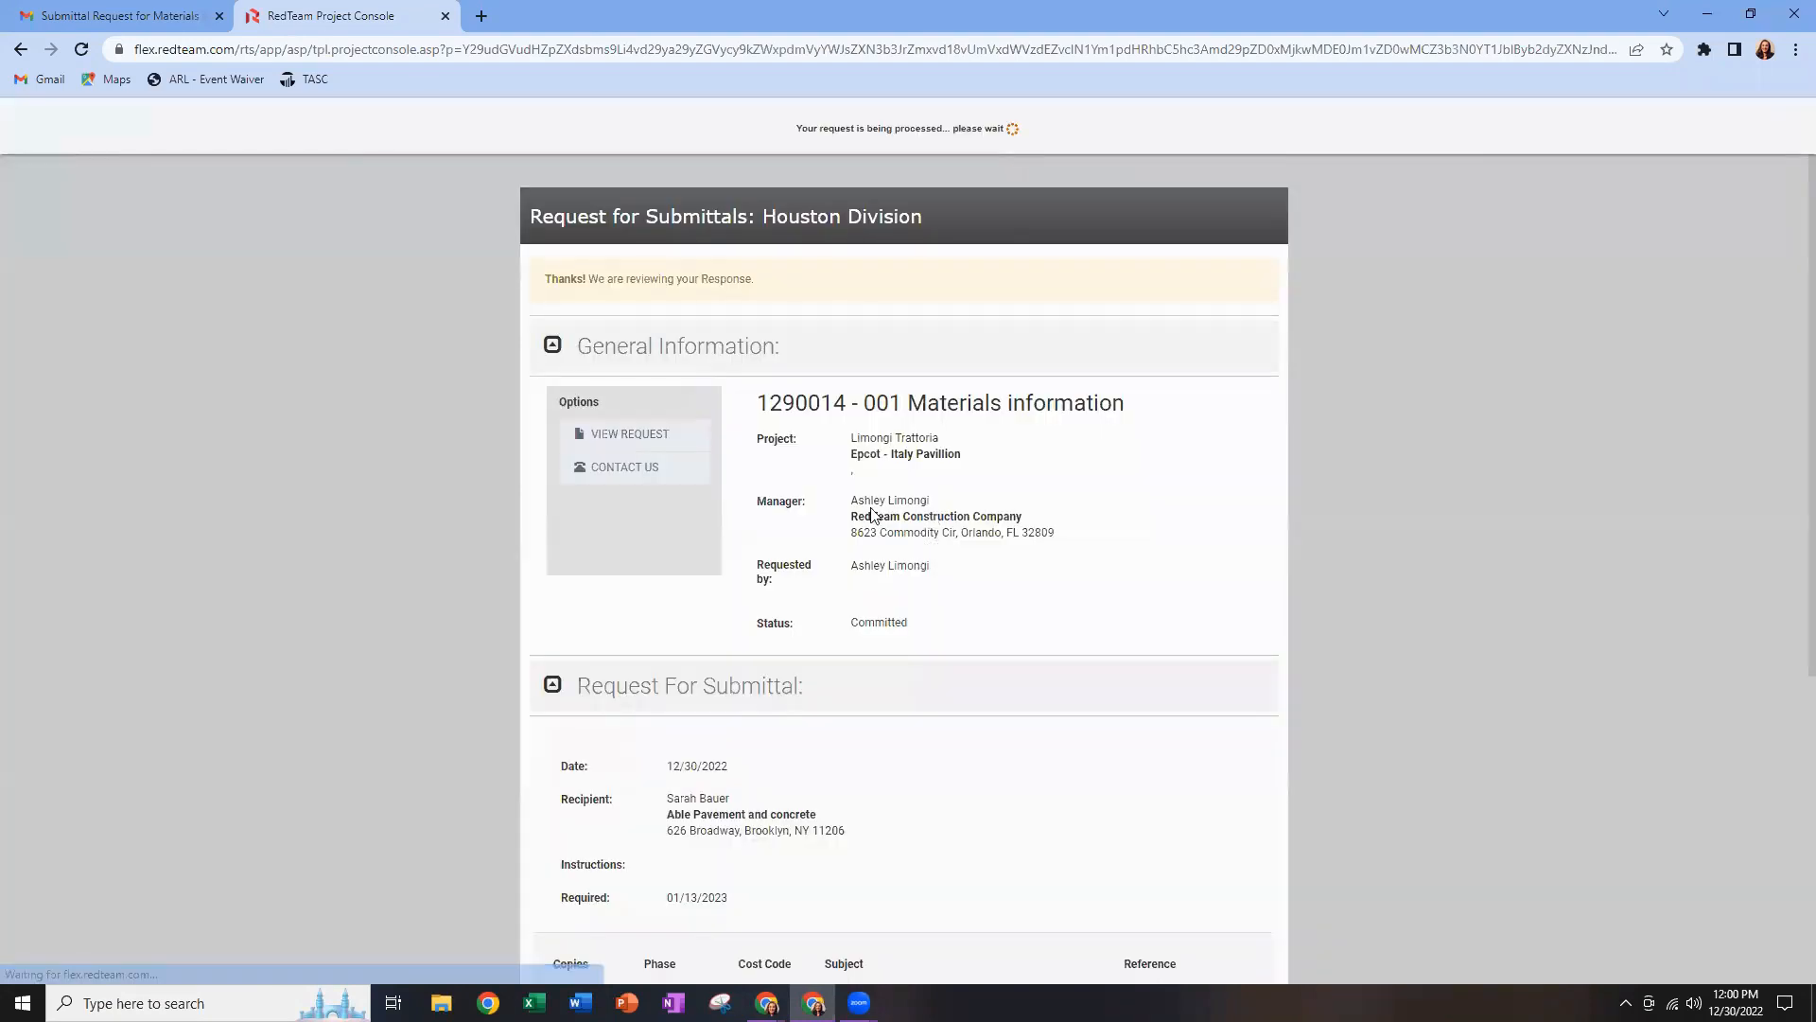
pyautogui.scroll(-4, 740, 815)
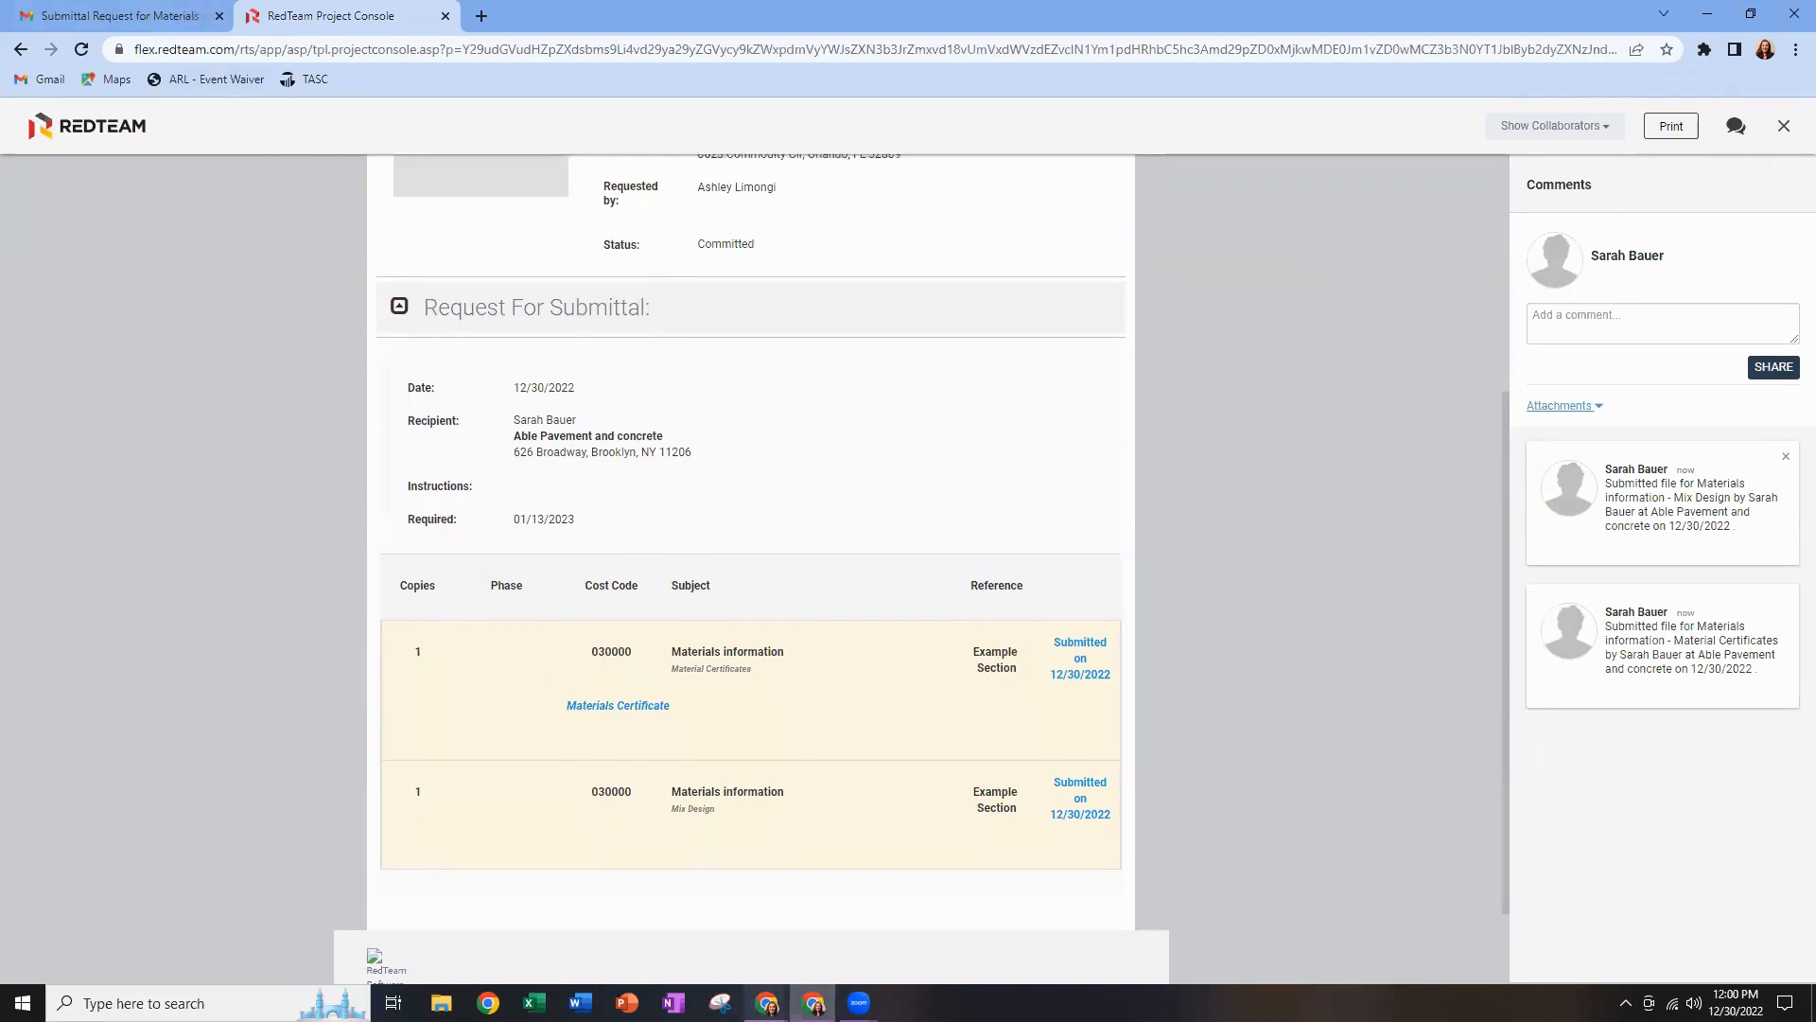
# Switch back to the project in RedTeam Flex, refresh the submittals workflow and check both items' details in the Received stage.
pyautogui.moveTo(814, 1003)
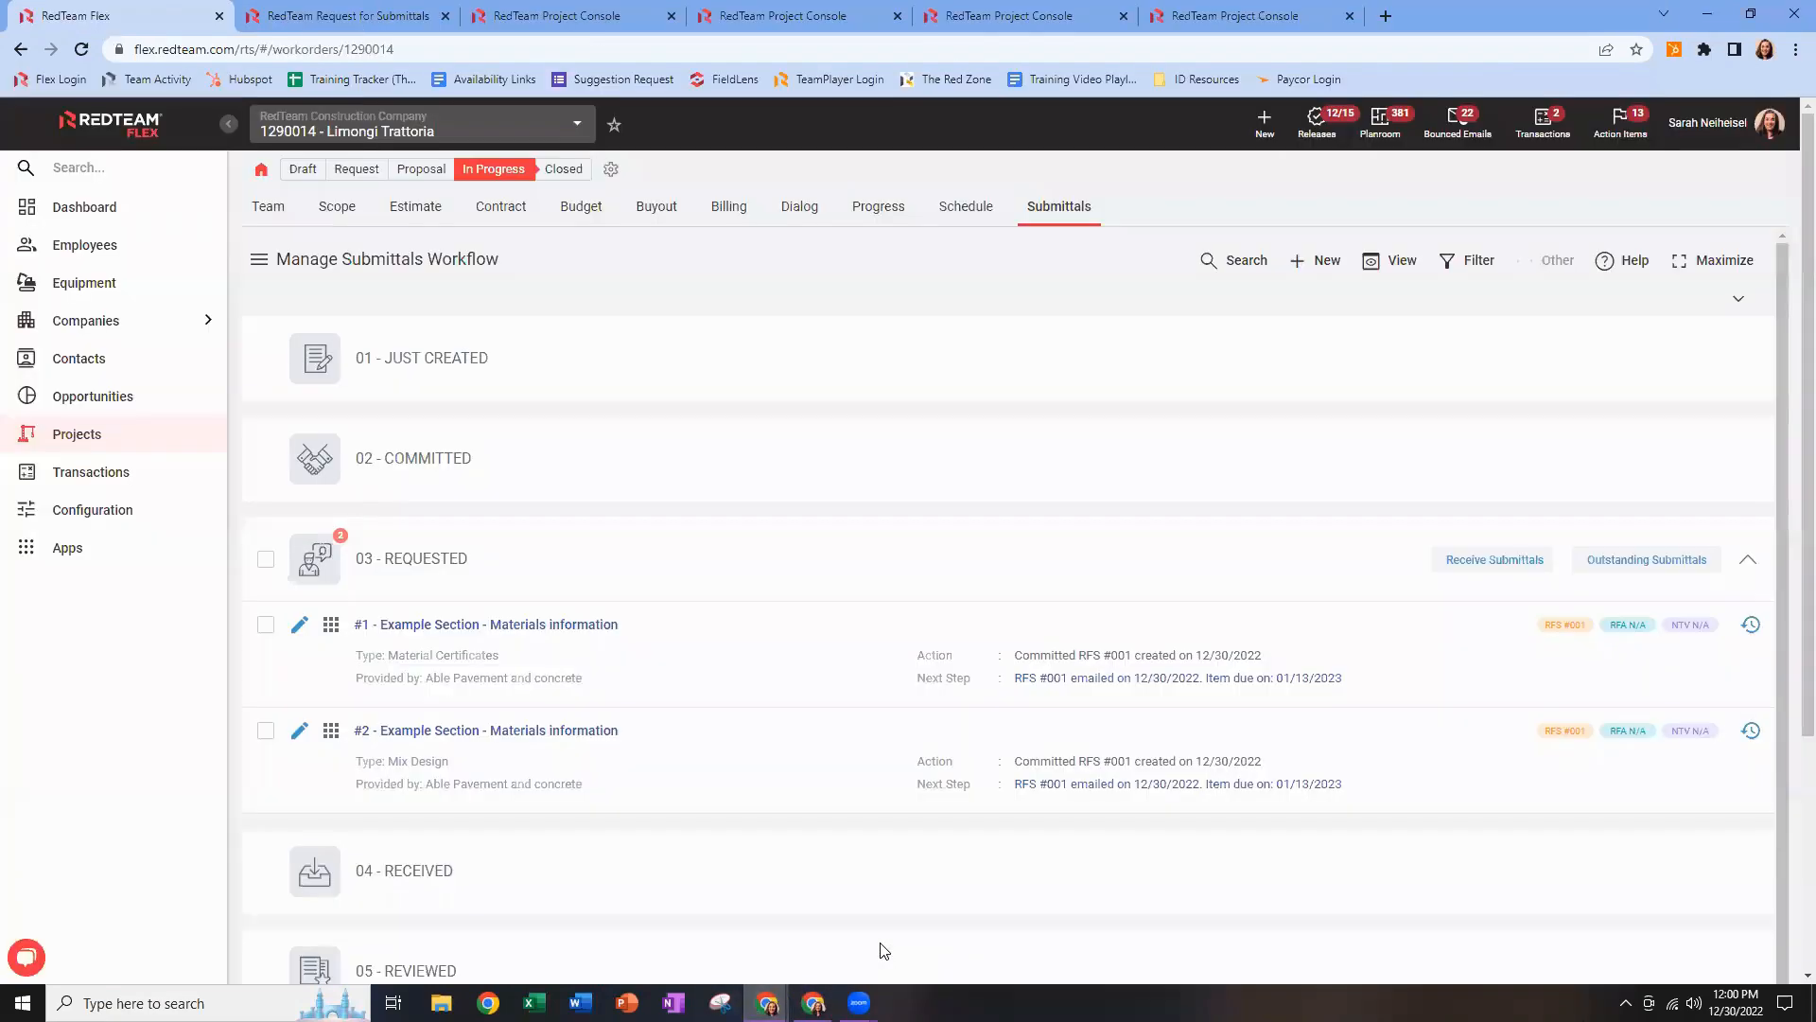
pyautogui.click(877, 953)
pyautogui.click(1080, 218)
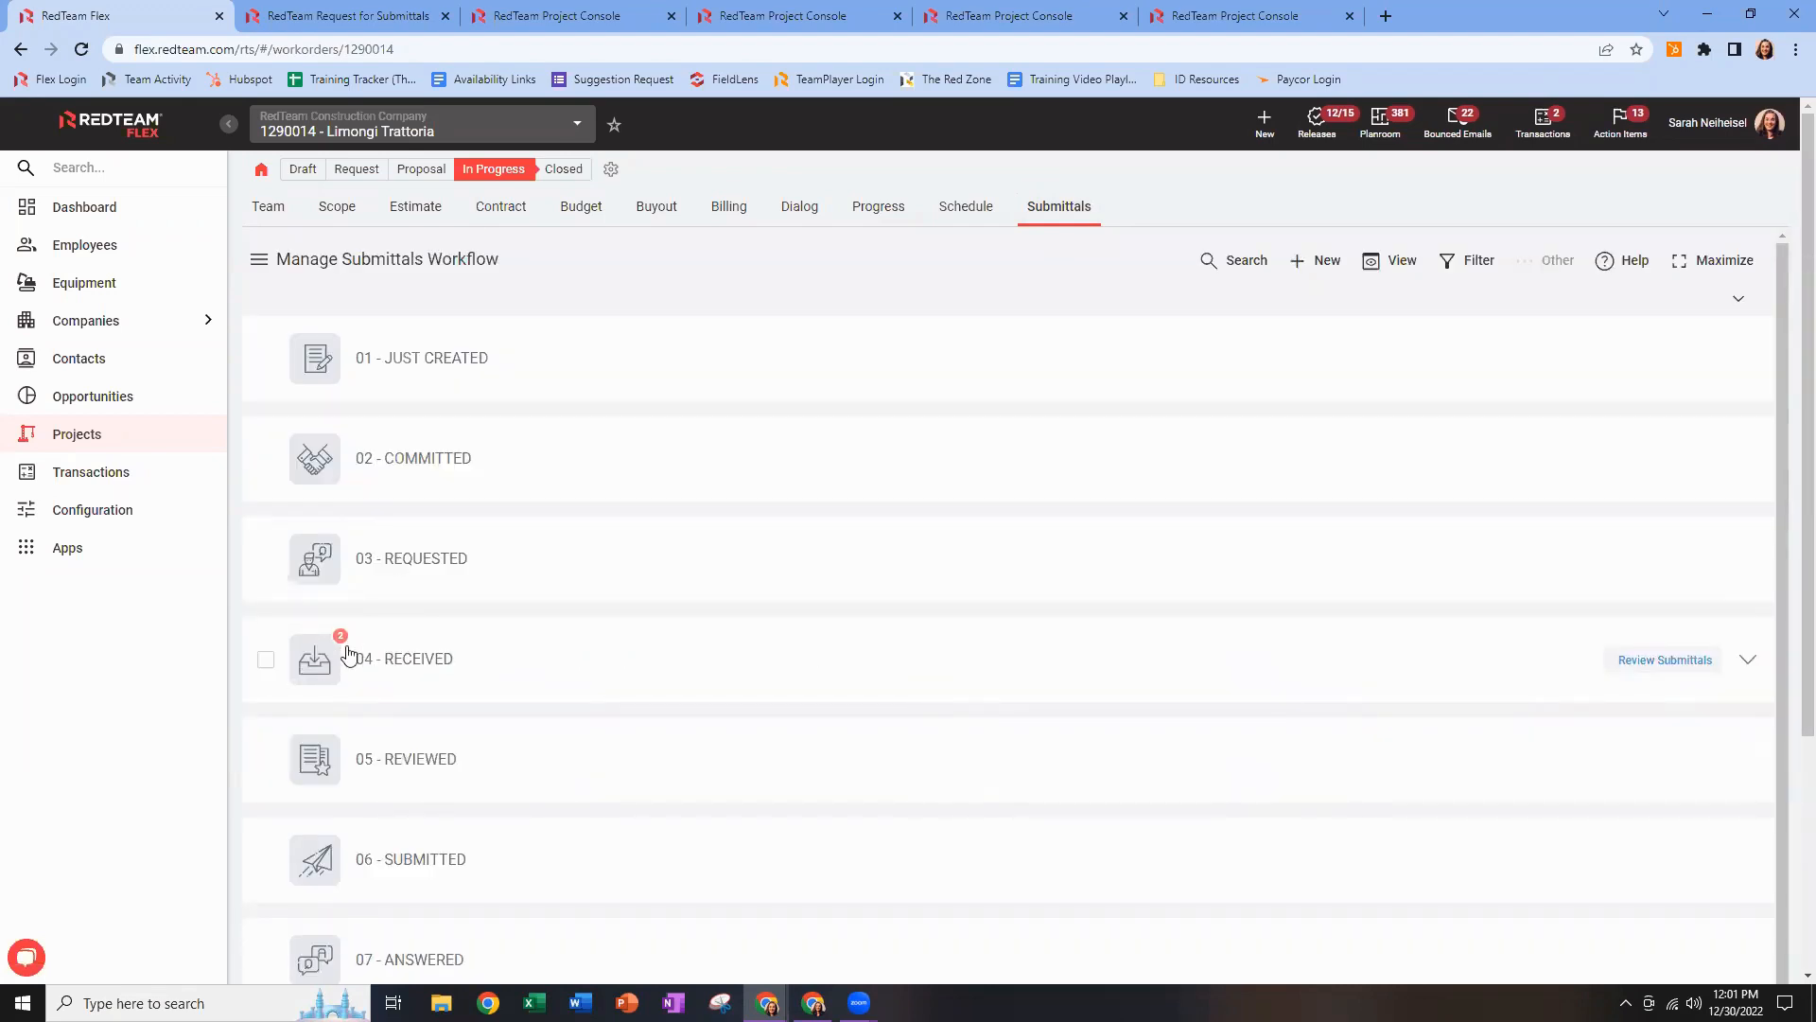
pyautogui.click(1747, 662)
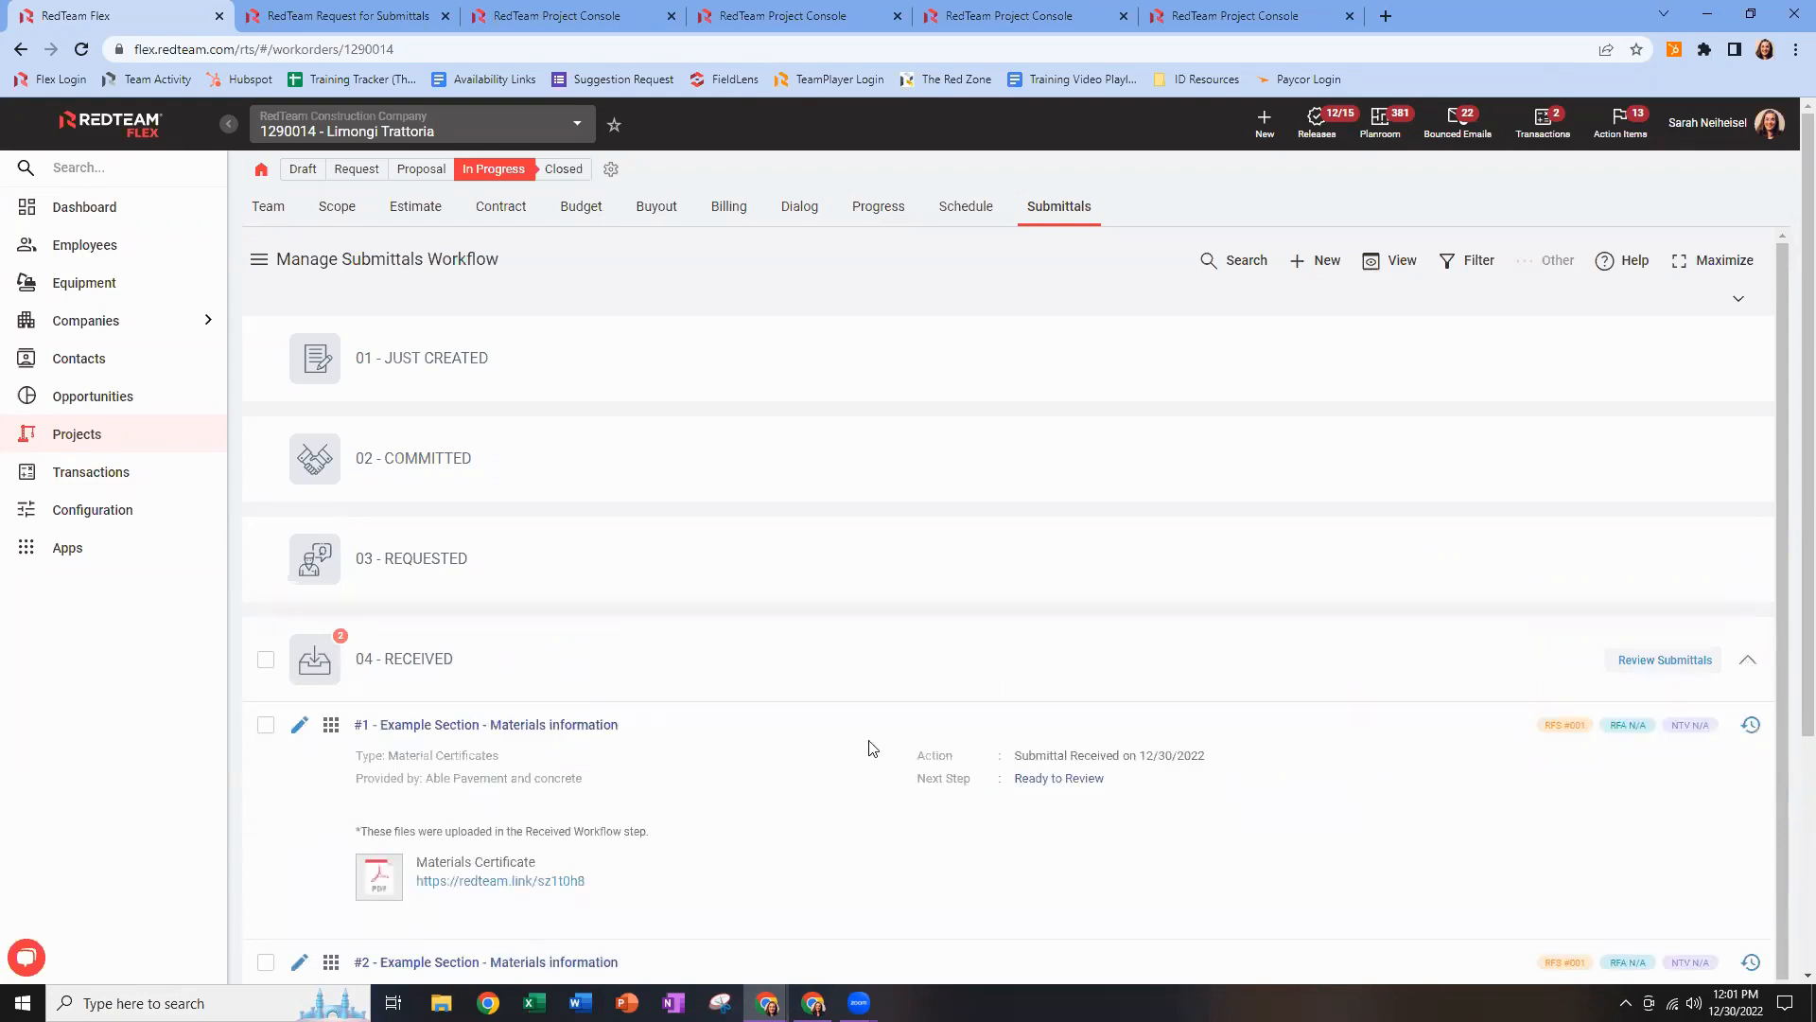
pyautogui.scroll(-2, 864, 746)
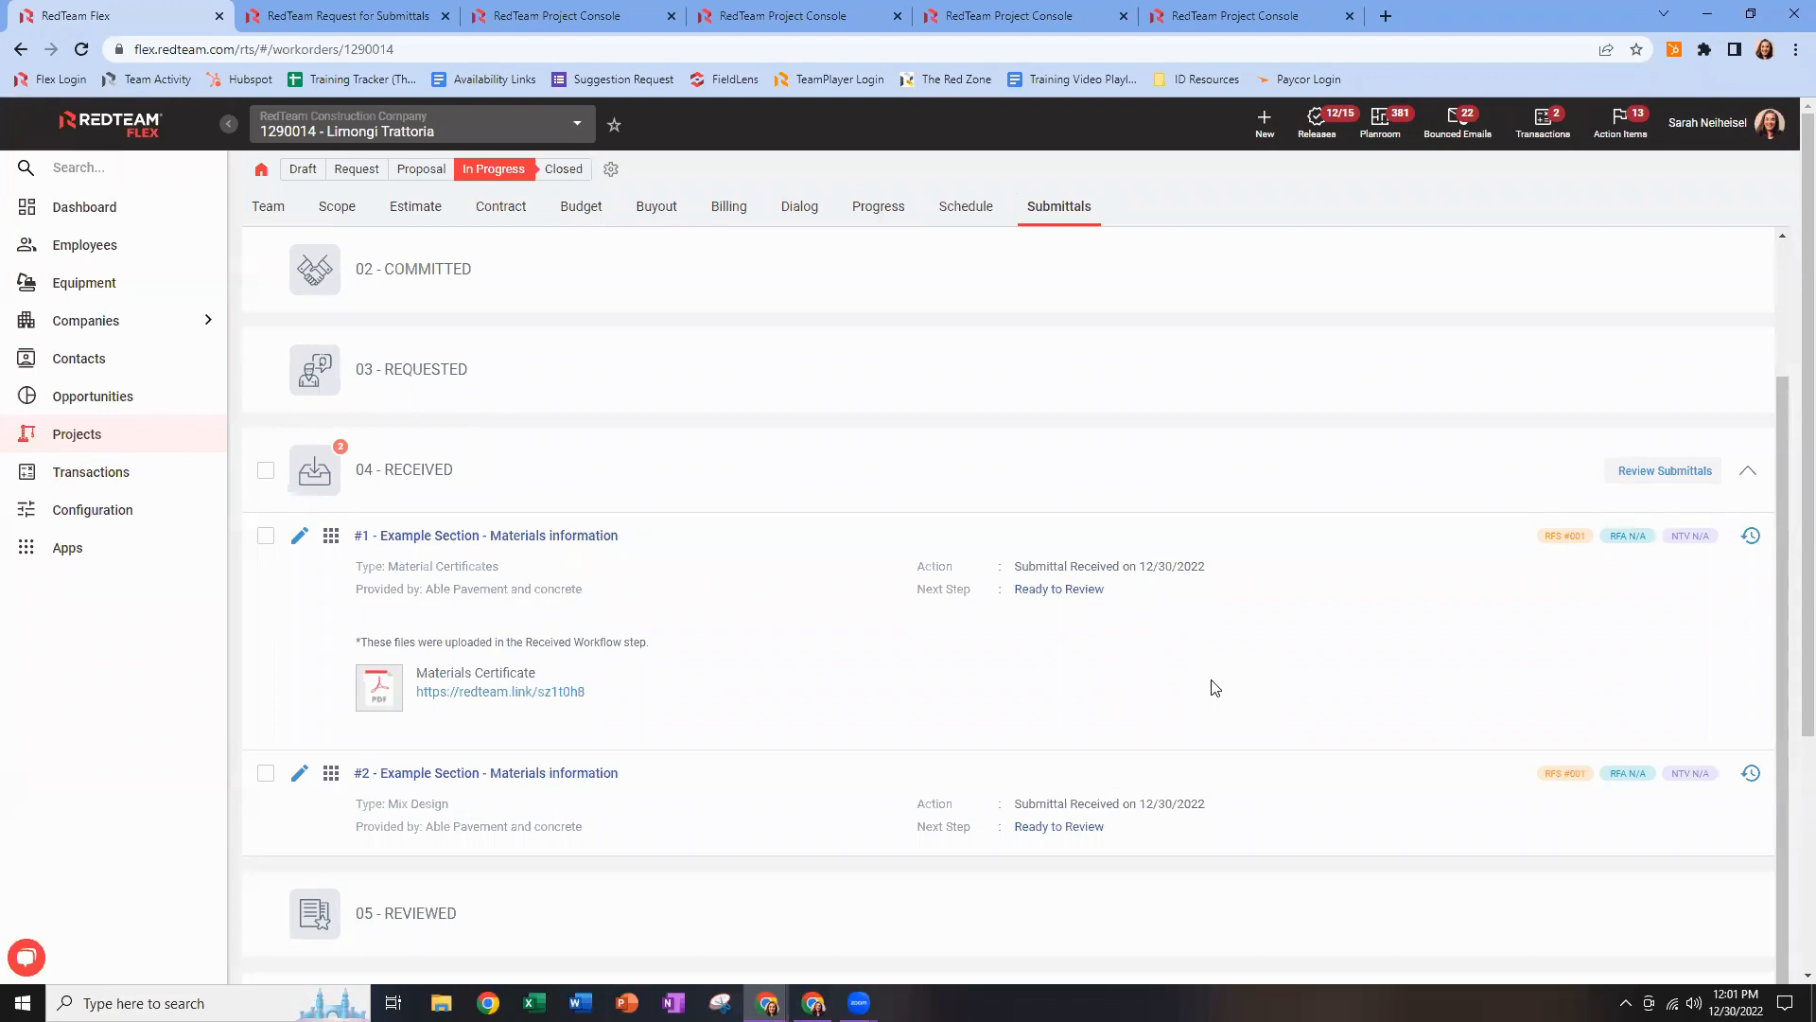
# Start reviewing the received submittals and set the Reviewed On date of item #1 to 12/30/2022.
pyautogui.click(1640, 482)
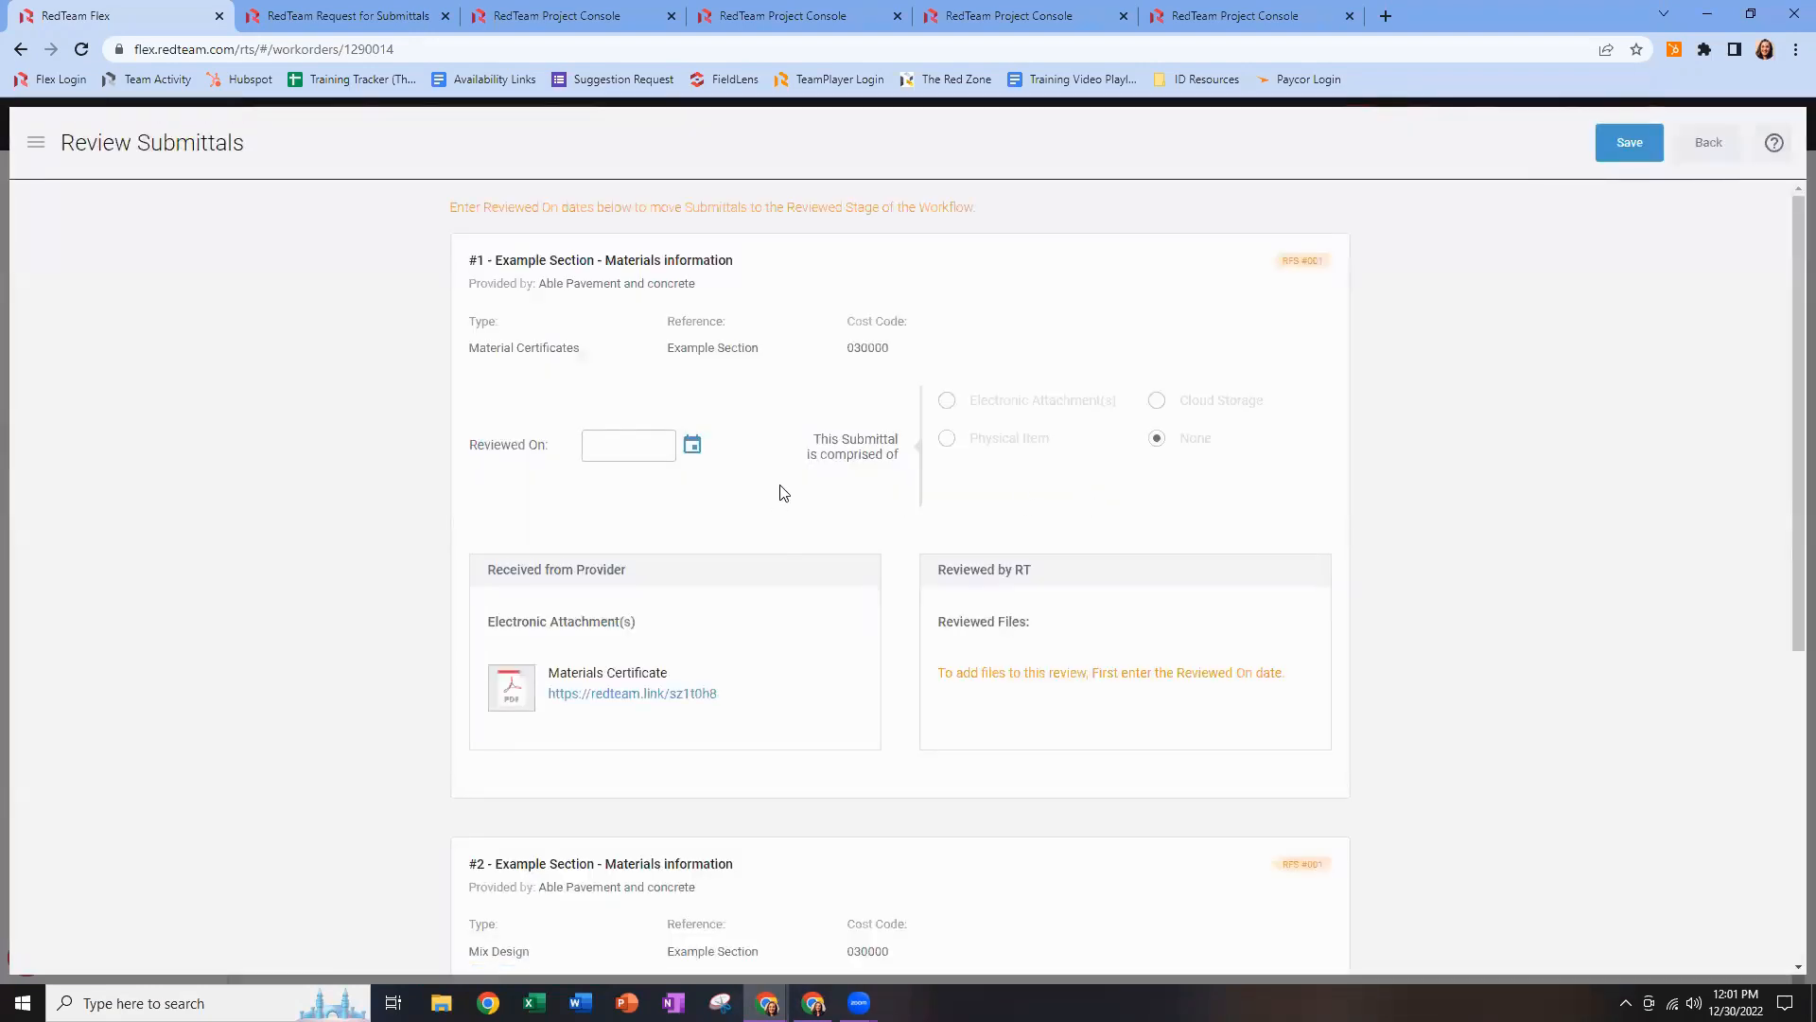
pyautogui.click(692, 445)
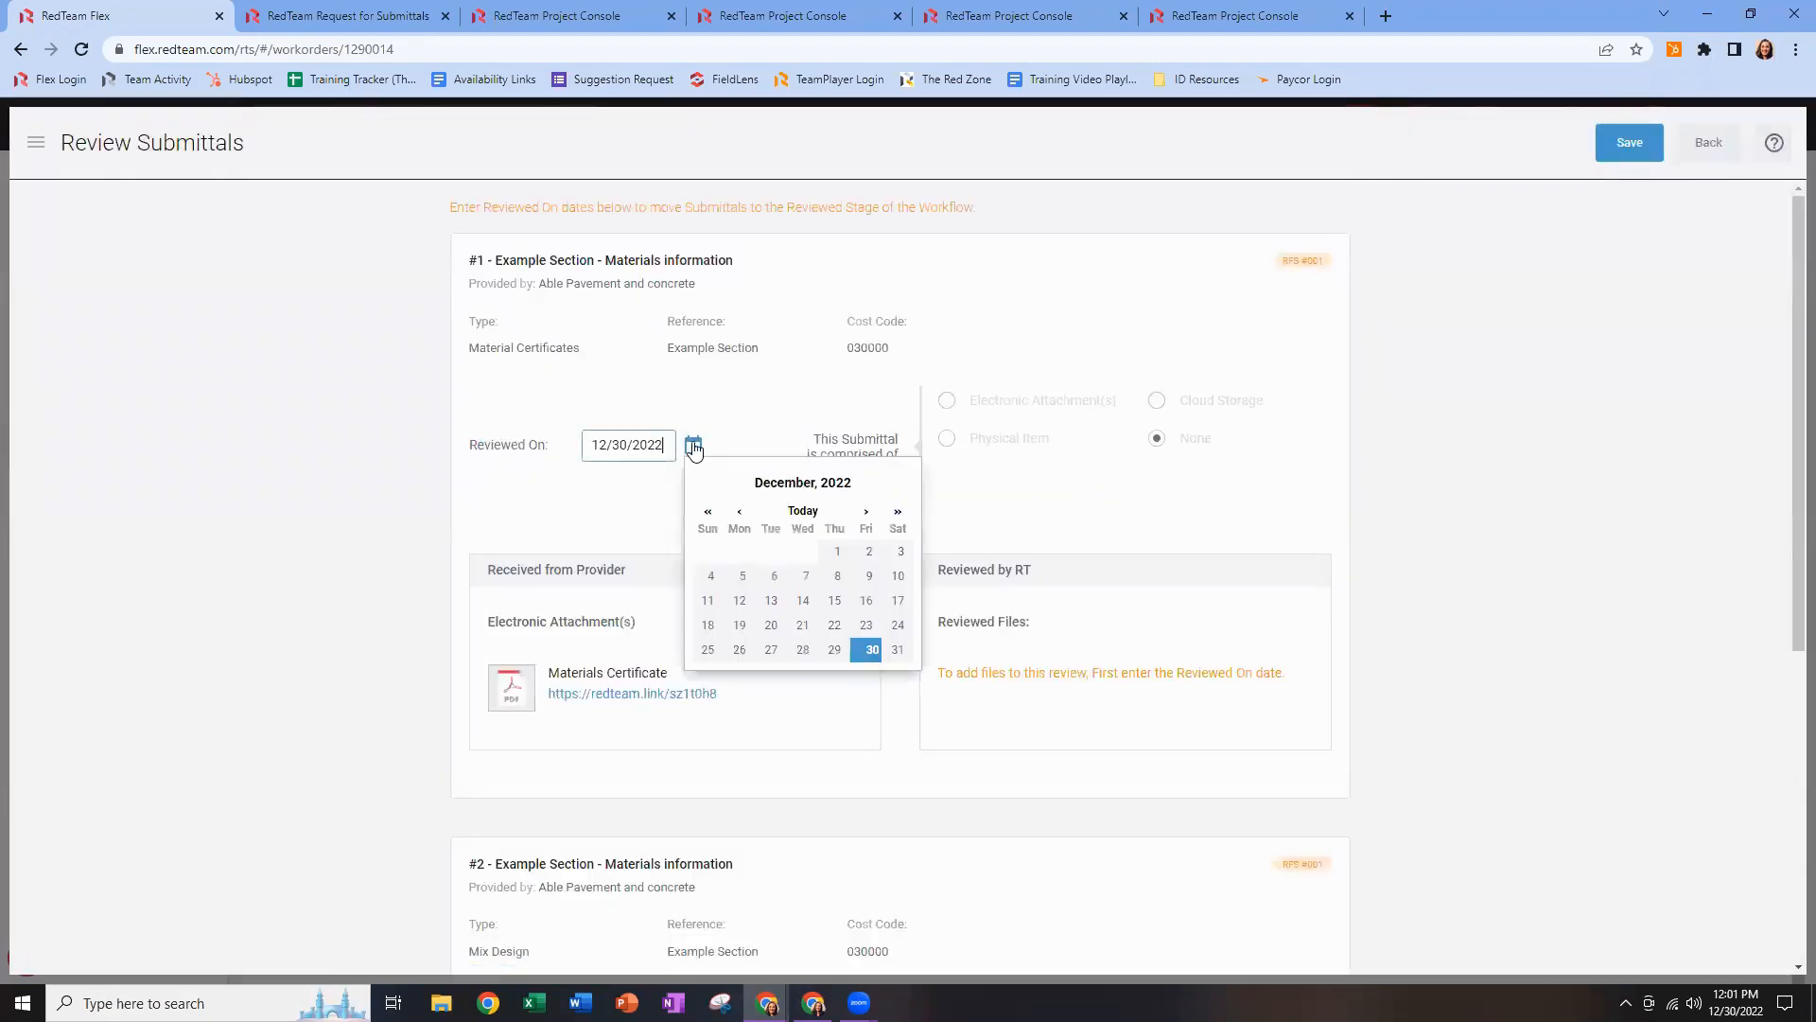
pyautogui.click(869, 652)
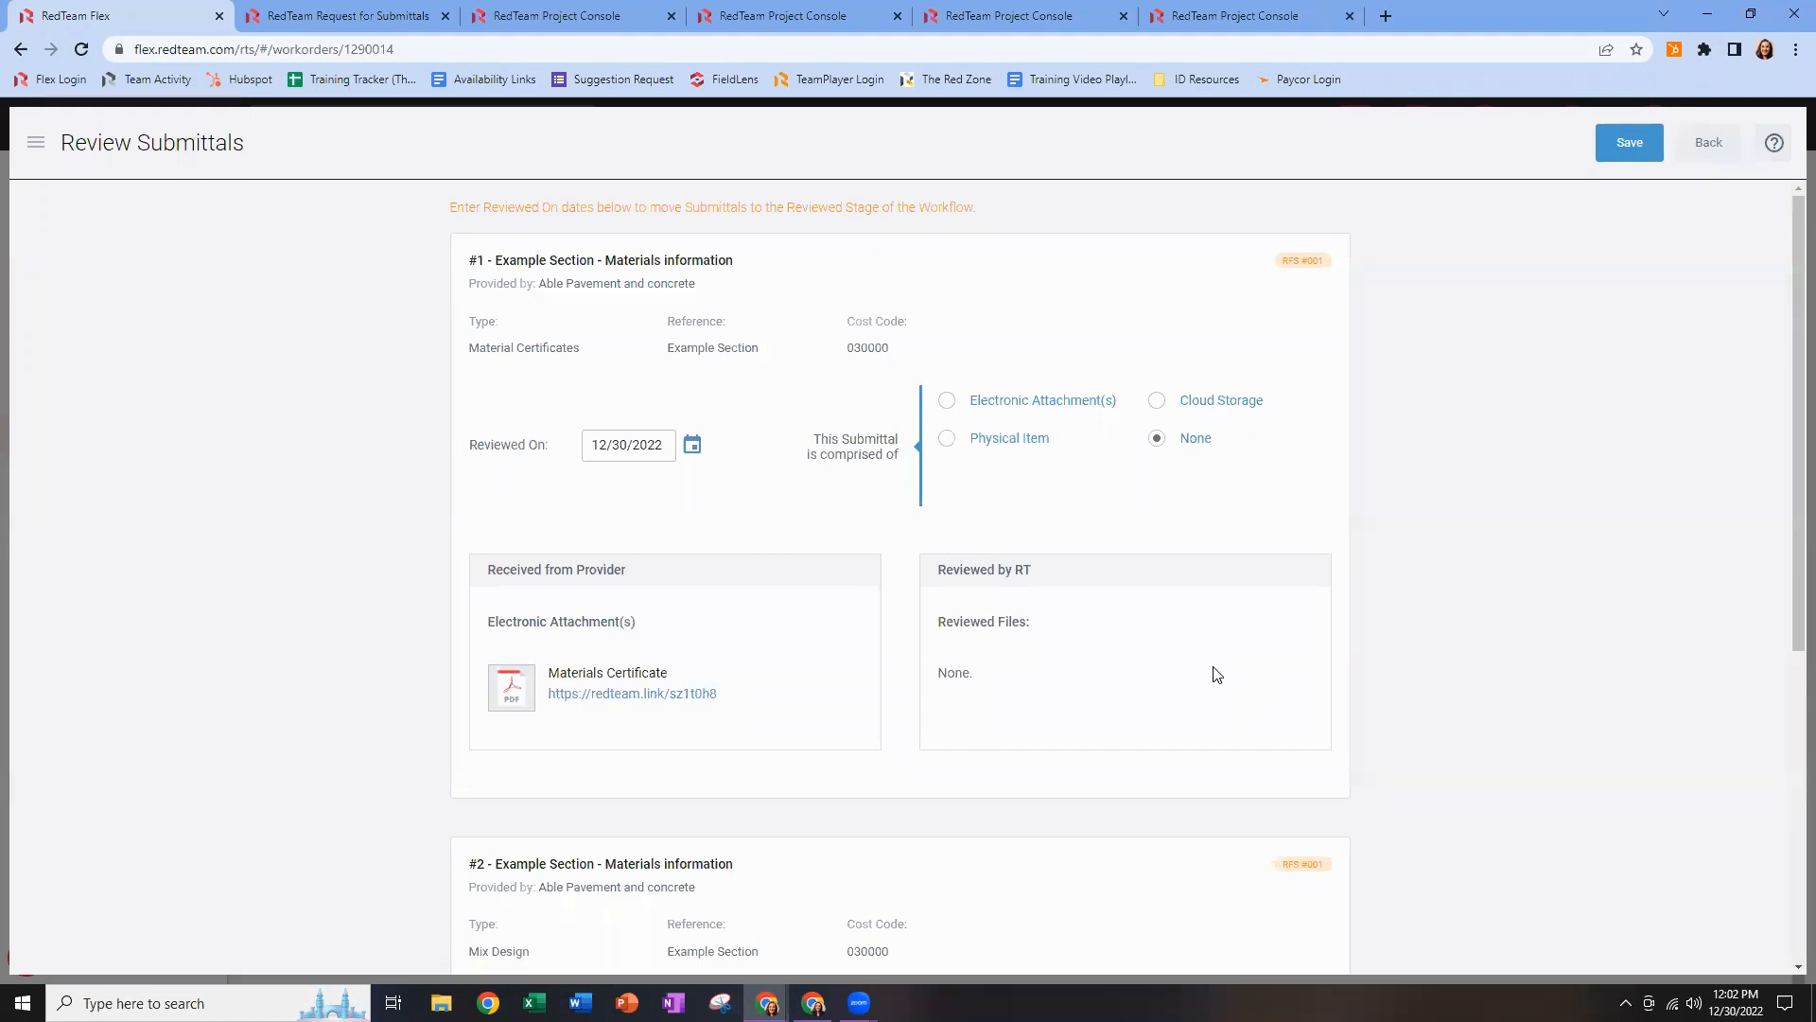
# Open item #1's received Materials Certificate for markup and apply a review stamp with the status Reviewed.
pyautogui.click(697, 700)
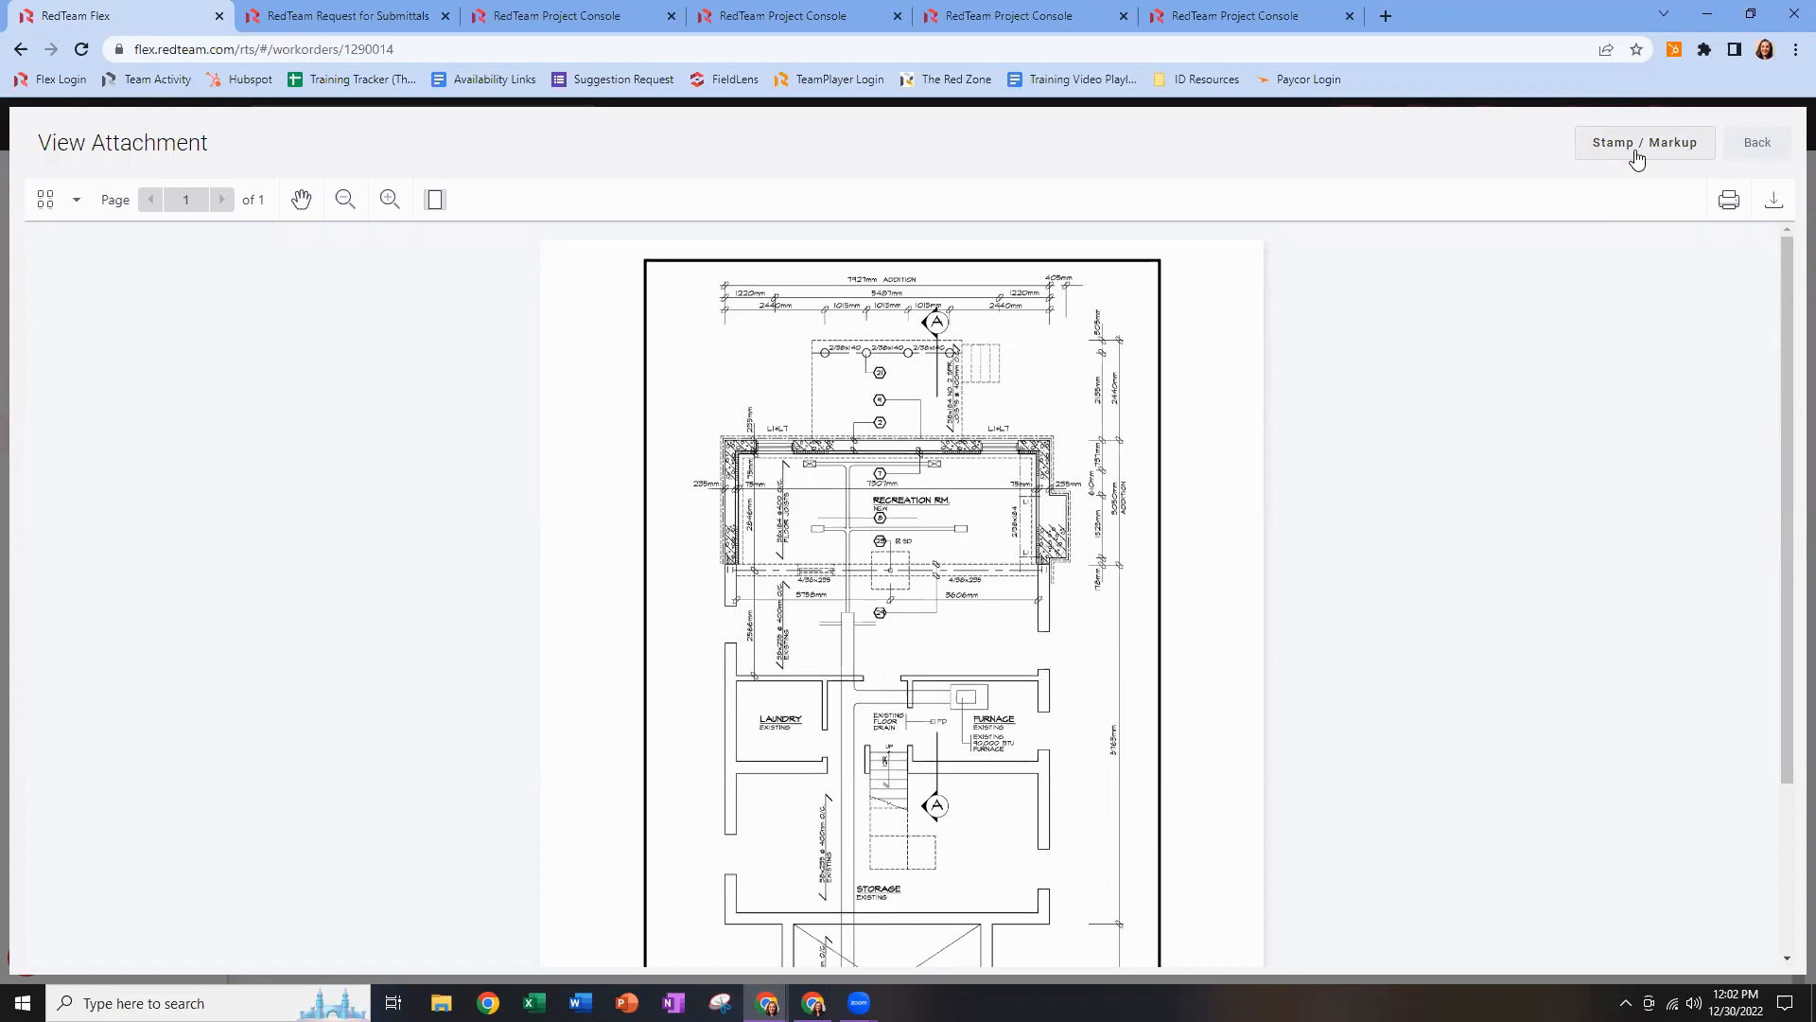
pyautogui.click(1637, 151)
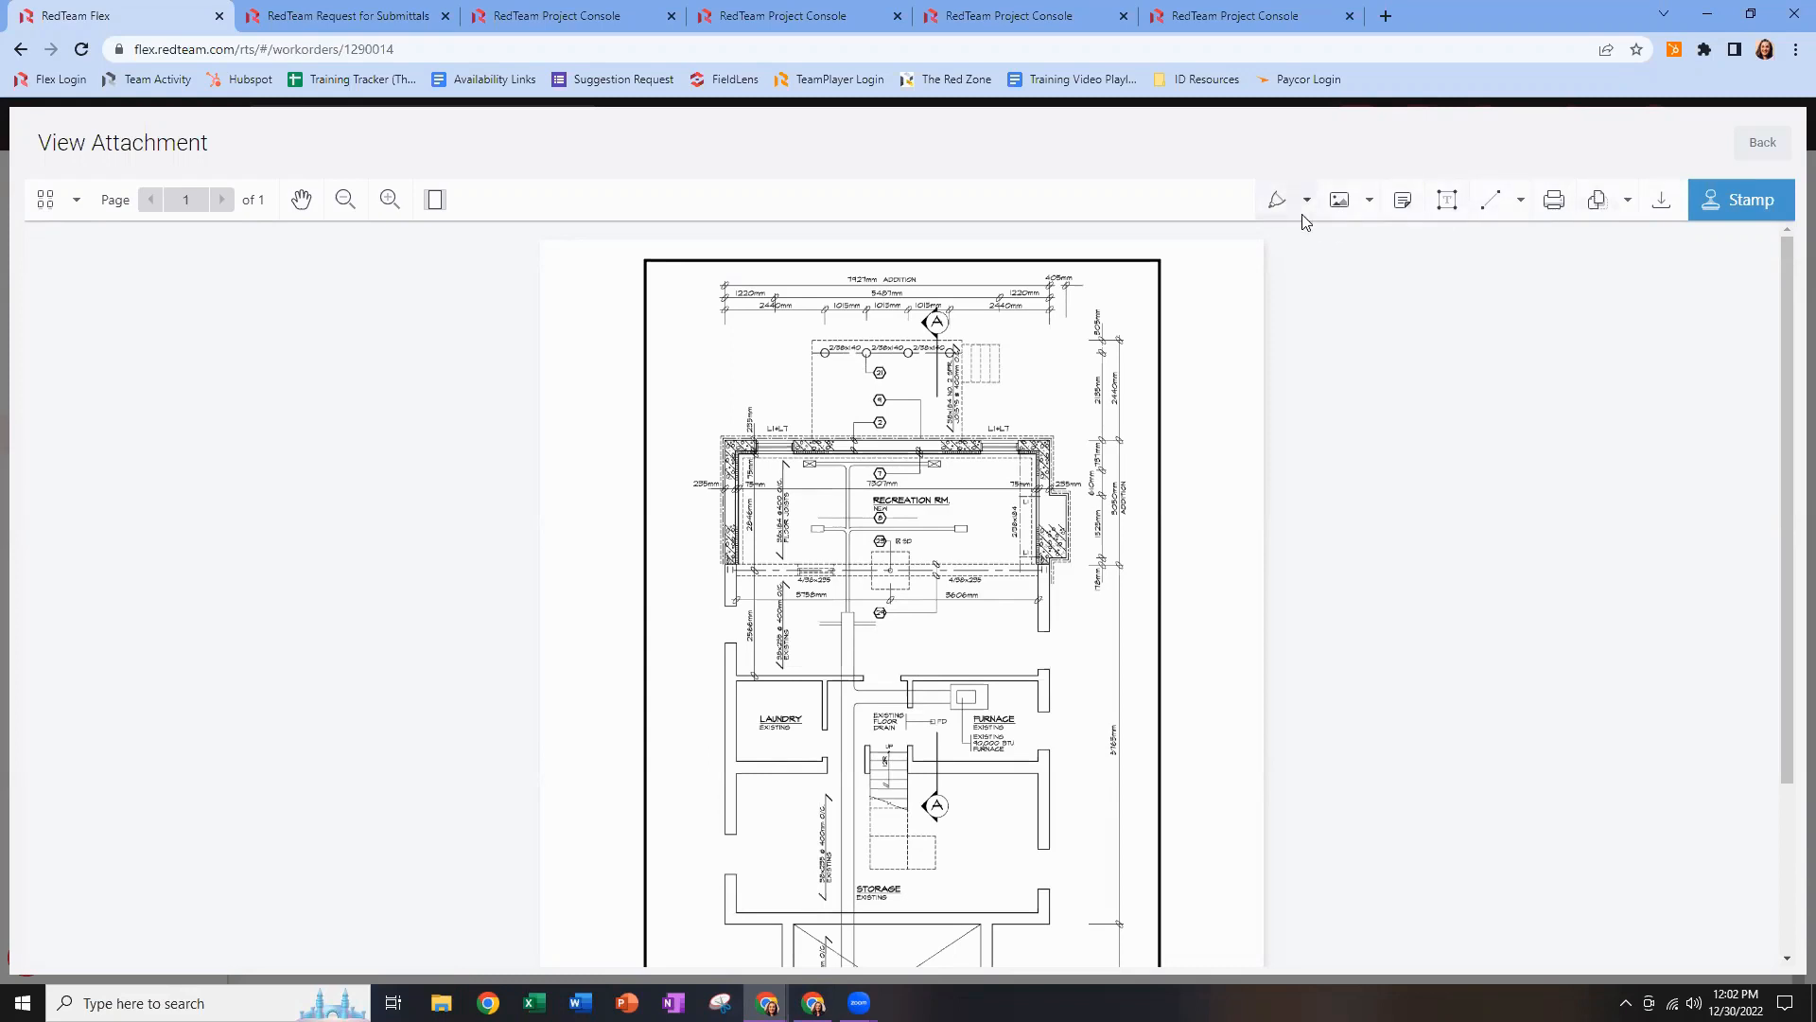
pyautogui.click(1749, 210)
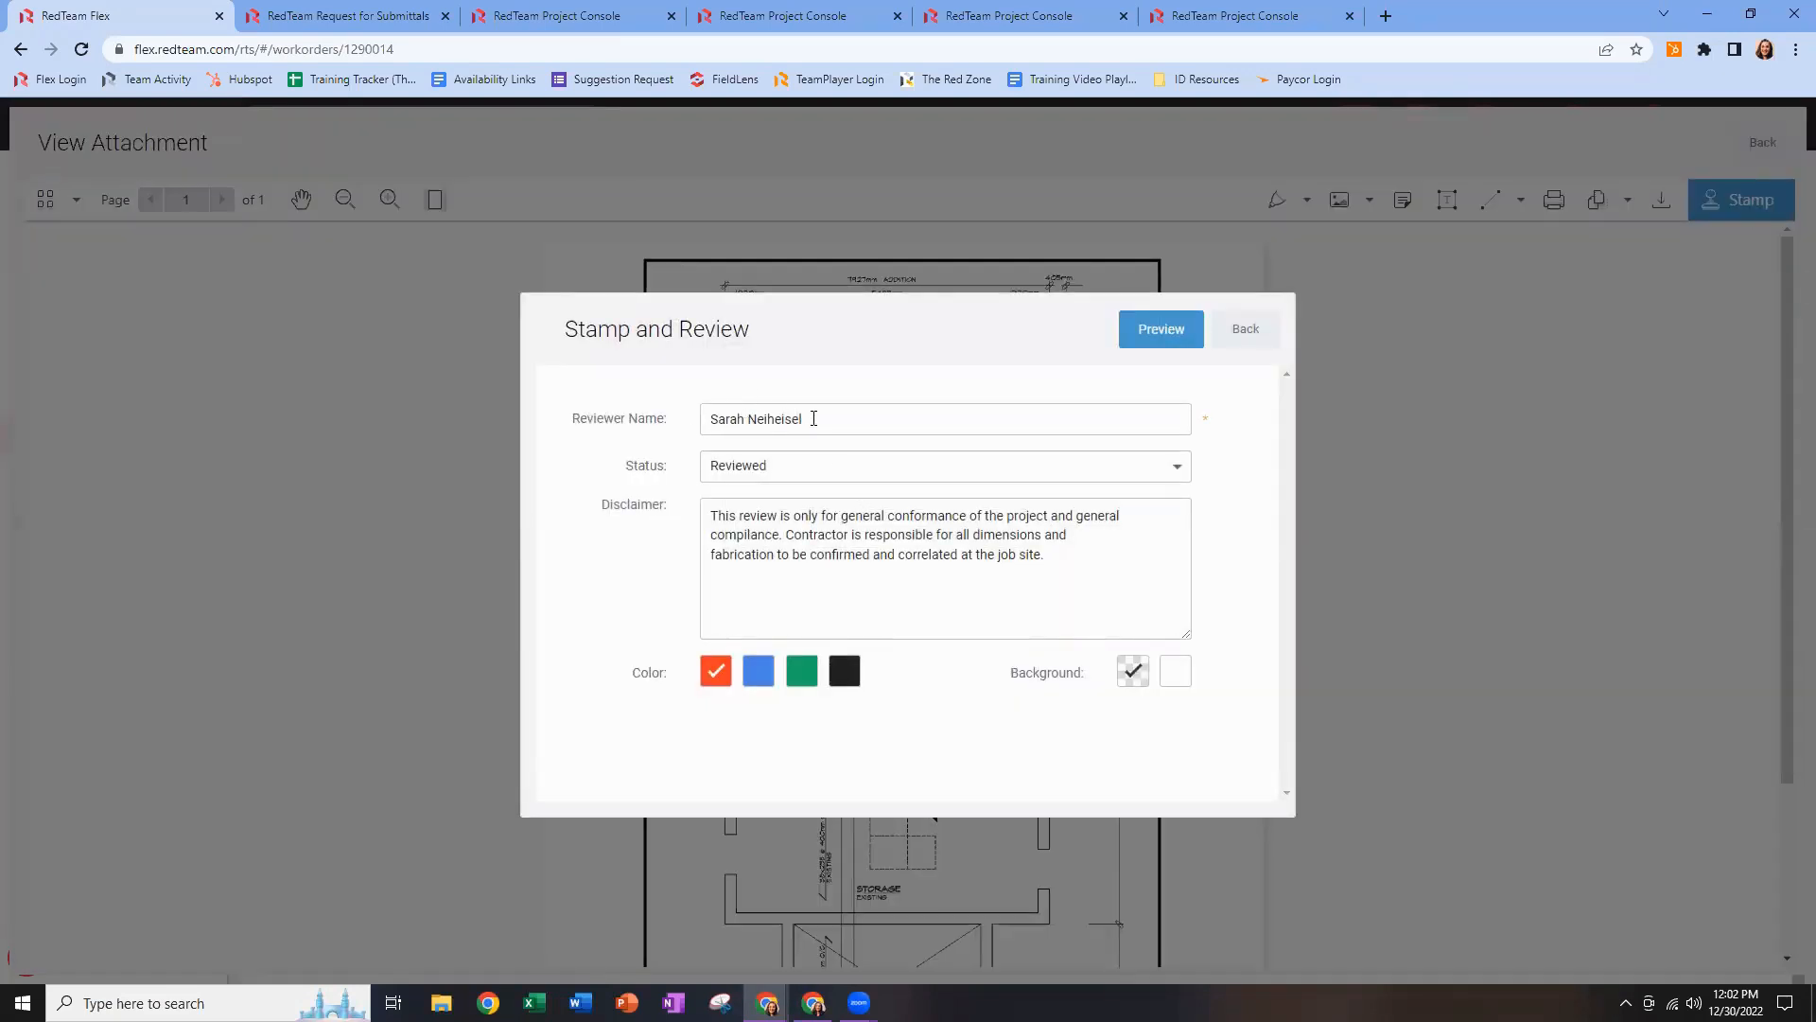
pyautogui.click(804, 476)
pyautogui.click(804, 487)
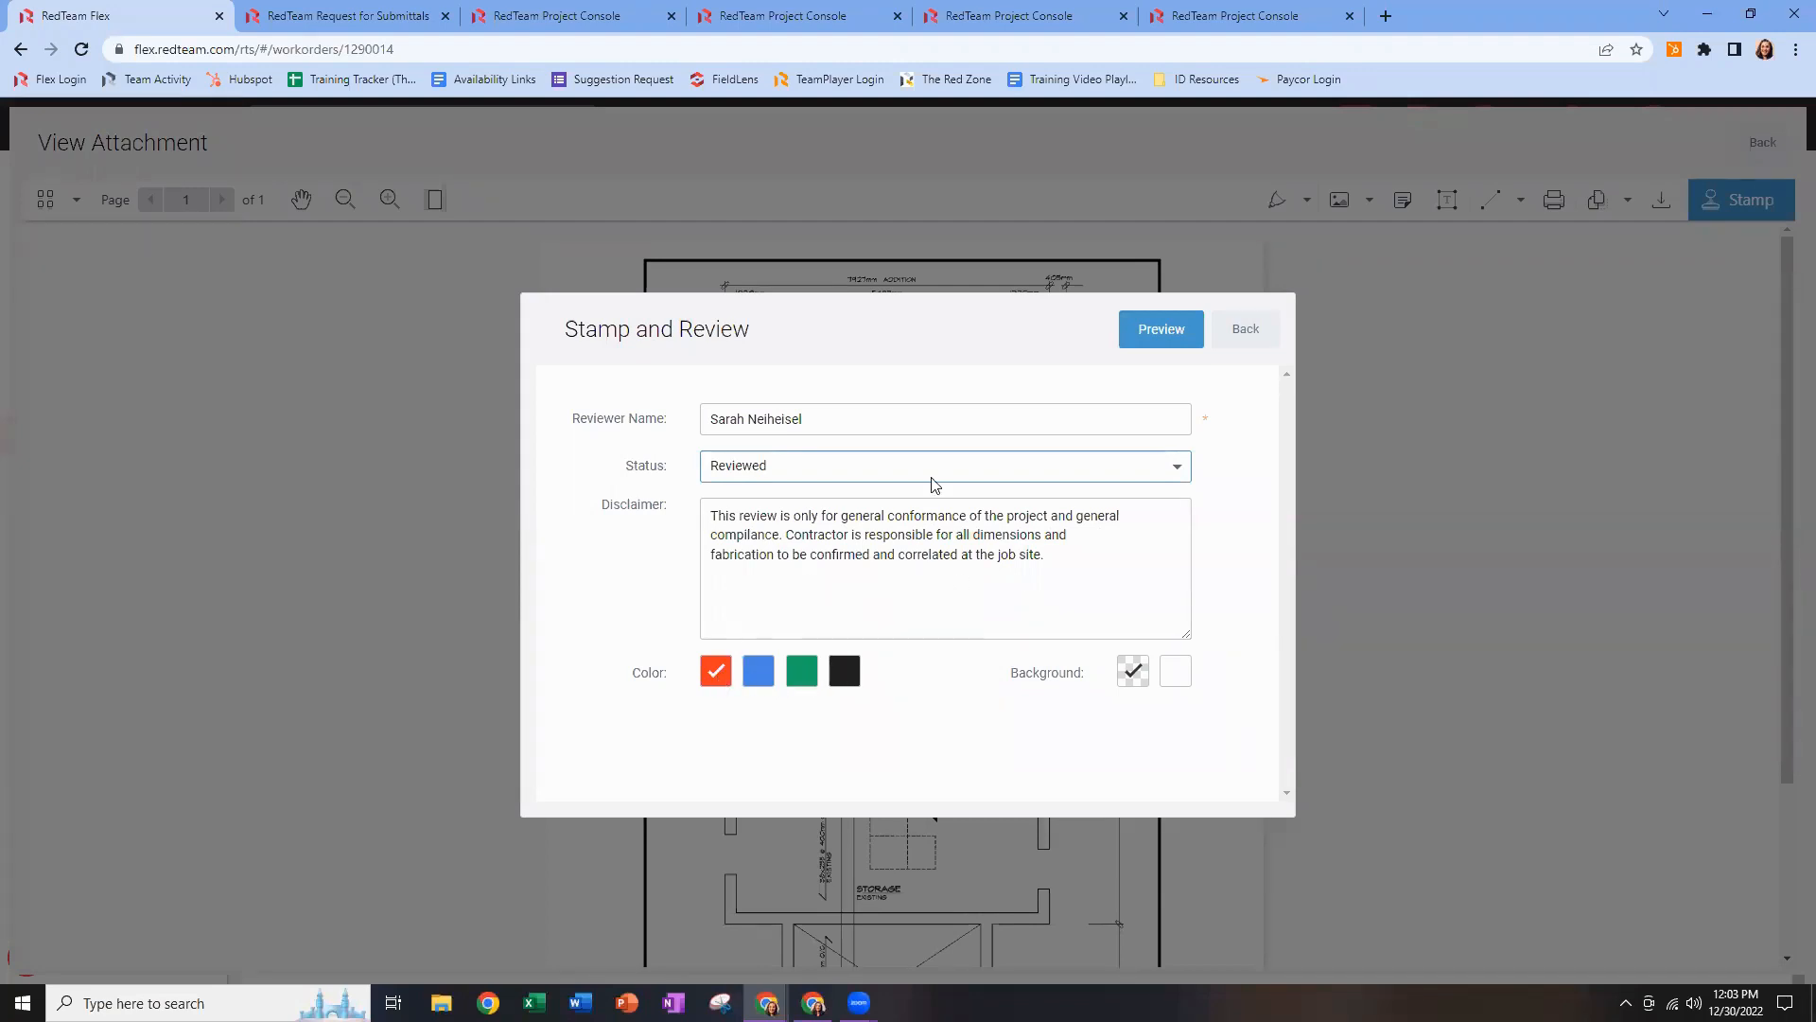
pyautogui.click(1160, 335)
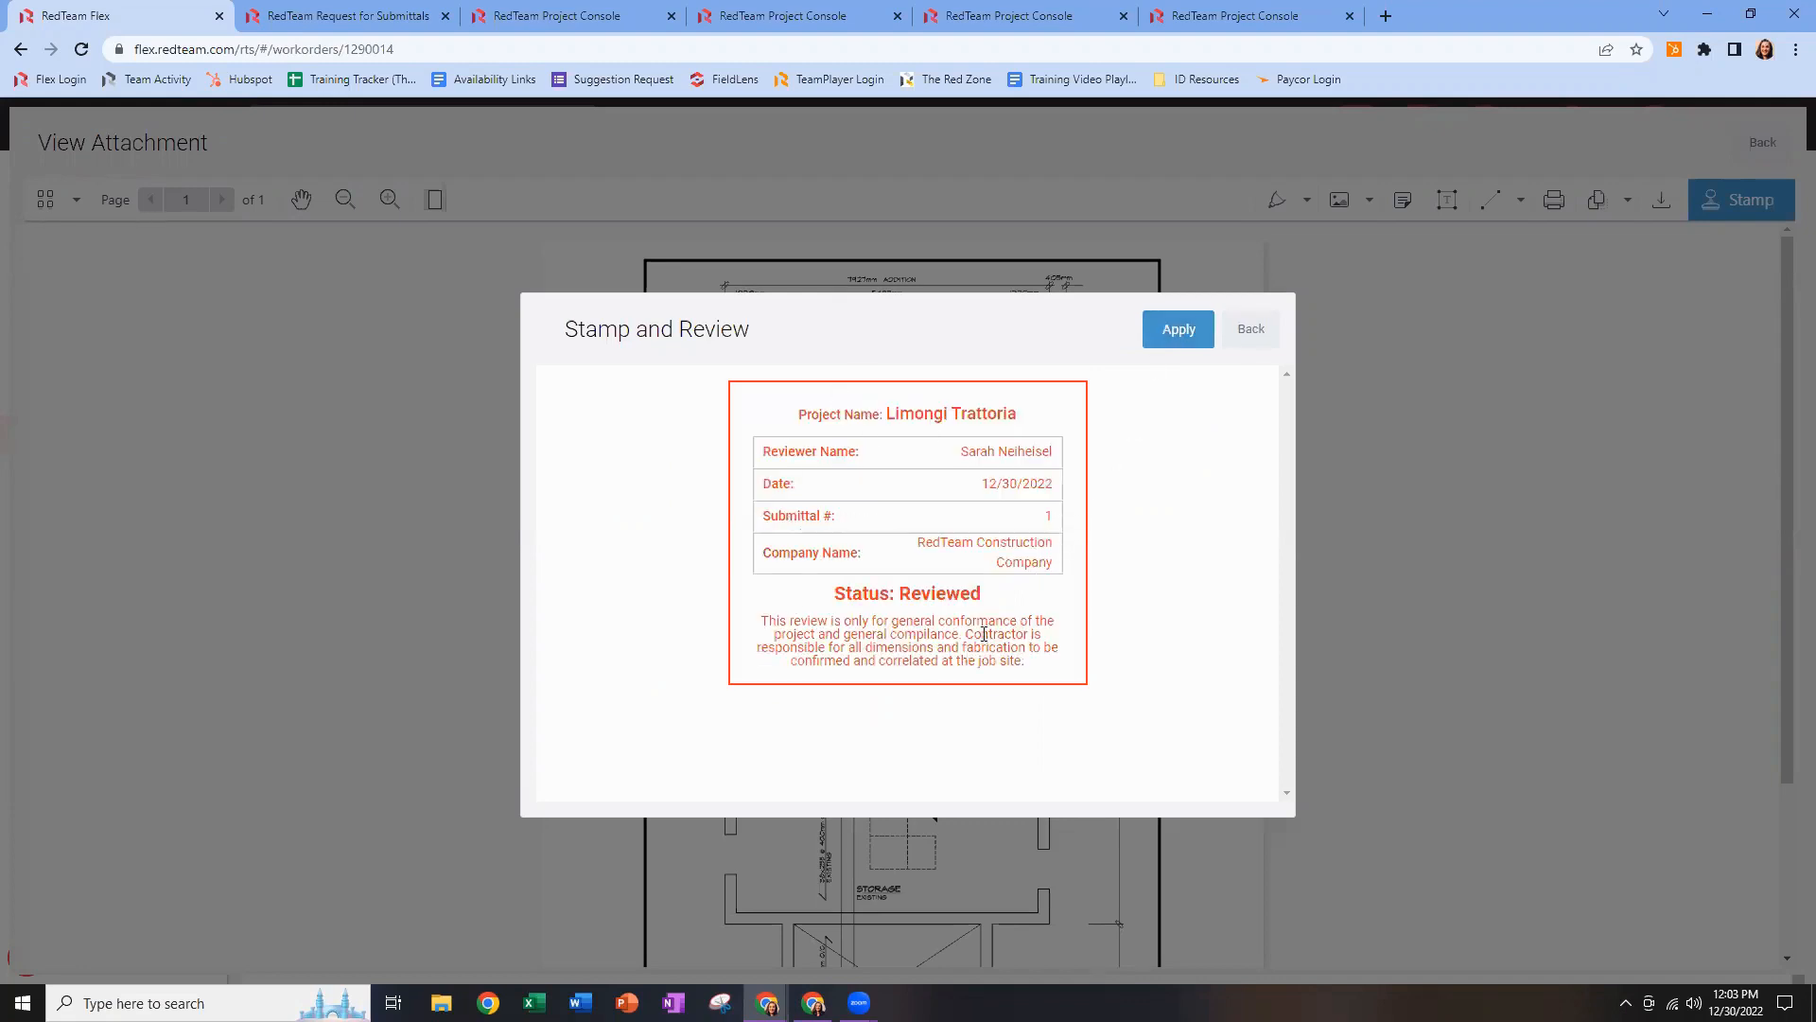
pyautogui.click(1193, 340)
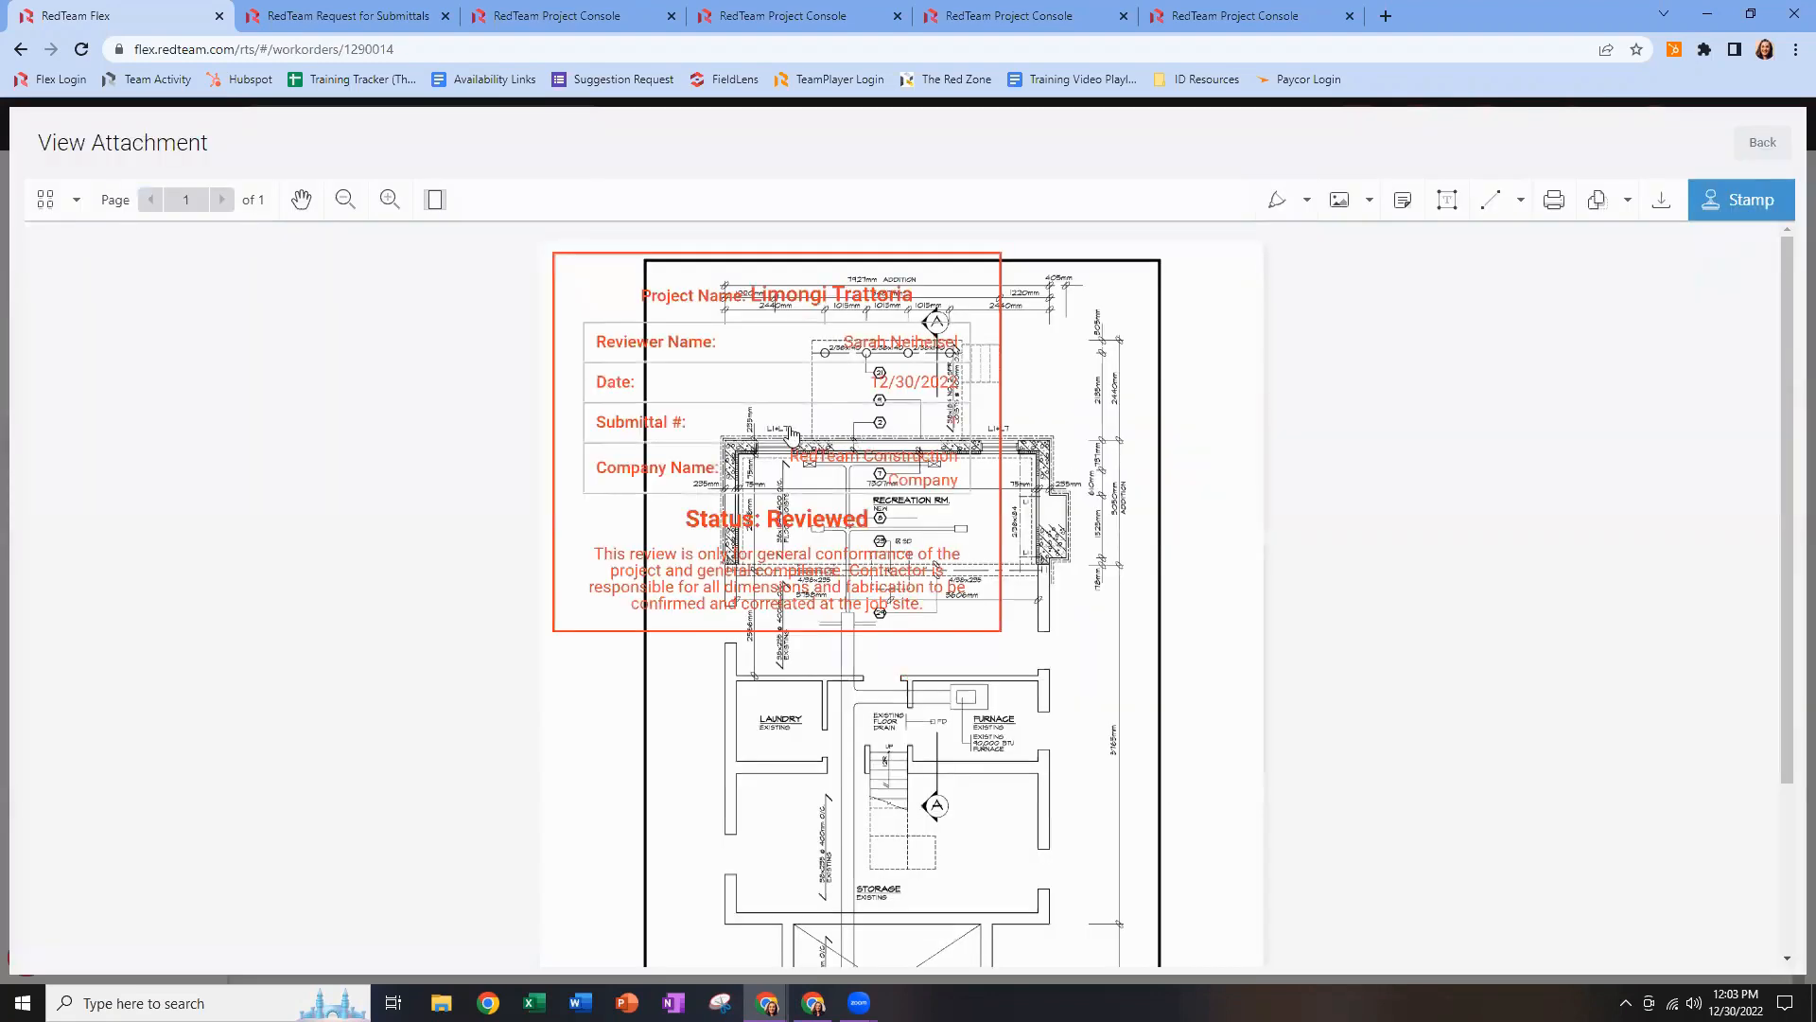
# Shrink the review stamp, place it over the drawing's lower-right corner, and return to the submittal review.
pyautogui.click(839, 490)
pyautogui.moveTo(815, 465); pyautogui.dragTo(1076, 620)
pyautogui.moveTo(803, 795); pyautogui.dragTo(1010, 620)
pyautogui.moveTo(1140, 558)
pyautogui.mouseDown()
pyautogui.moveTo(1109, 639)
pyautogui.moveTo(1117, 832)
pyautogui.mouseUp()
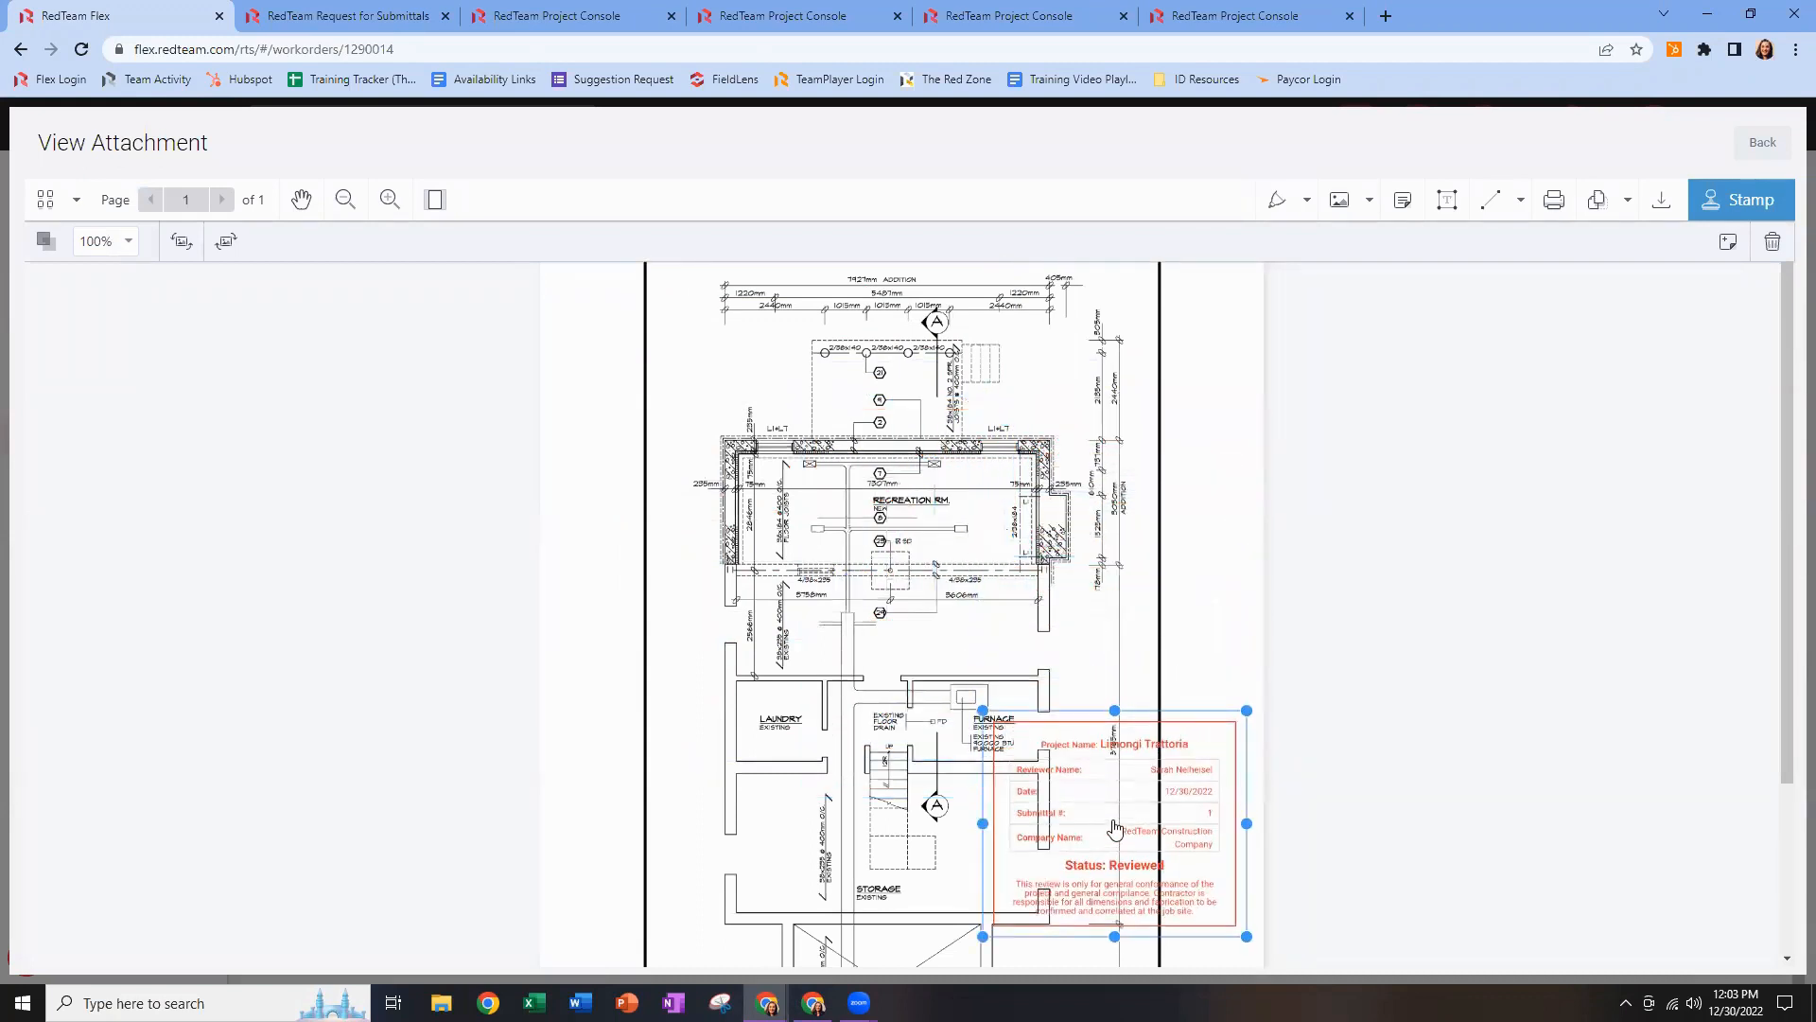
pyautogui.scroll(-3, 1118, 830)
pyautogui.moveTo(1141, 635); pyautogui.dragTo(1132, 828)
pyautogui.moveTo(990, 900); pyautogui.dragTo(1014, 887)
pyautogui.moveTo(1112, 785); pyautogui.dragTo(1097, 798)
pyautogui.click(1213, 608)
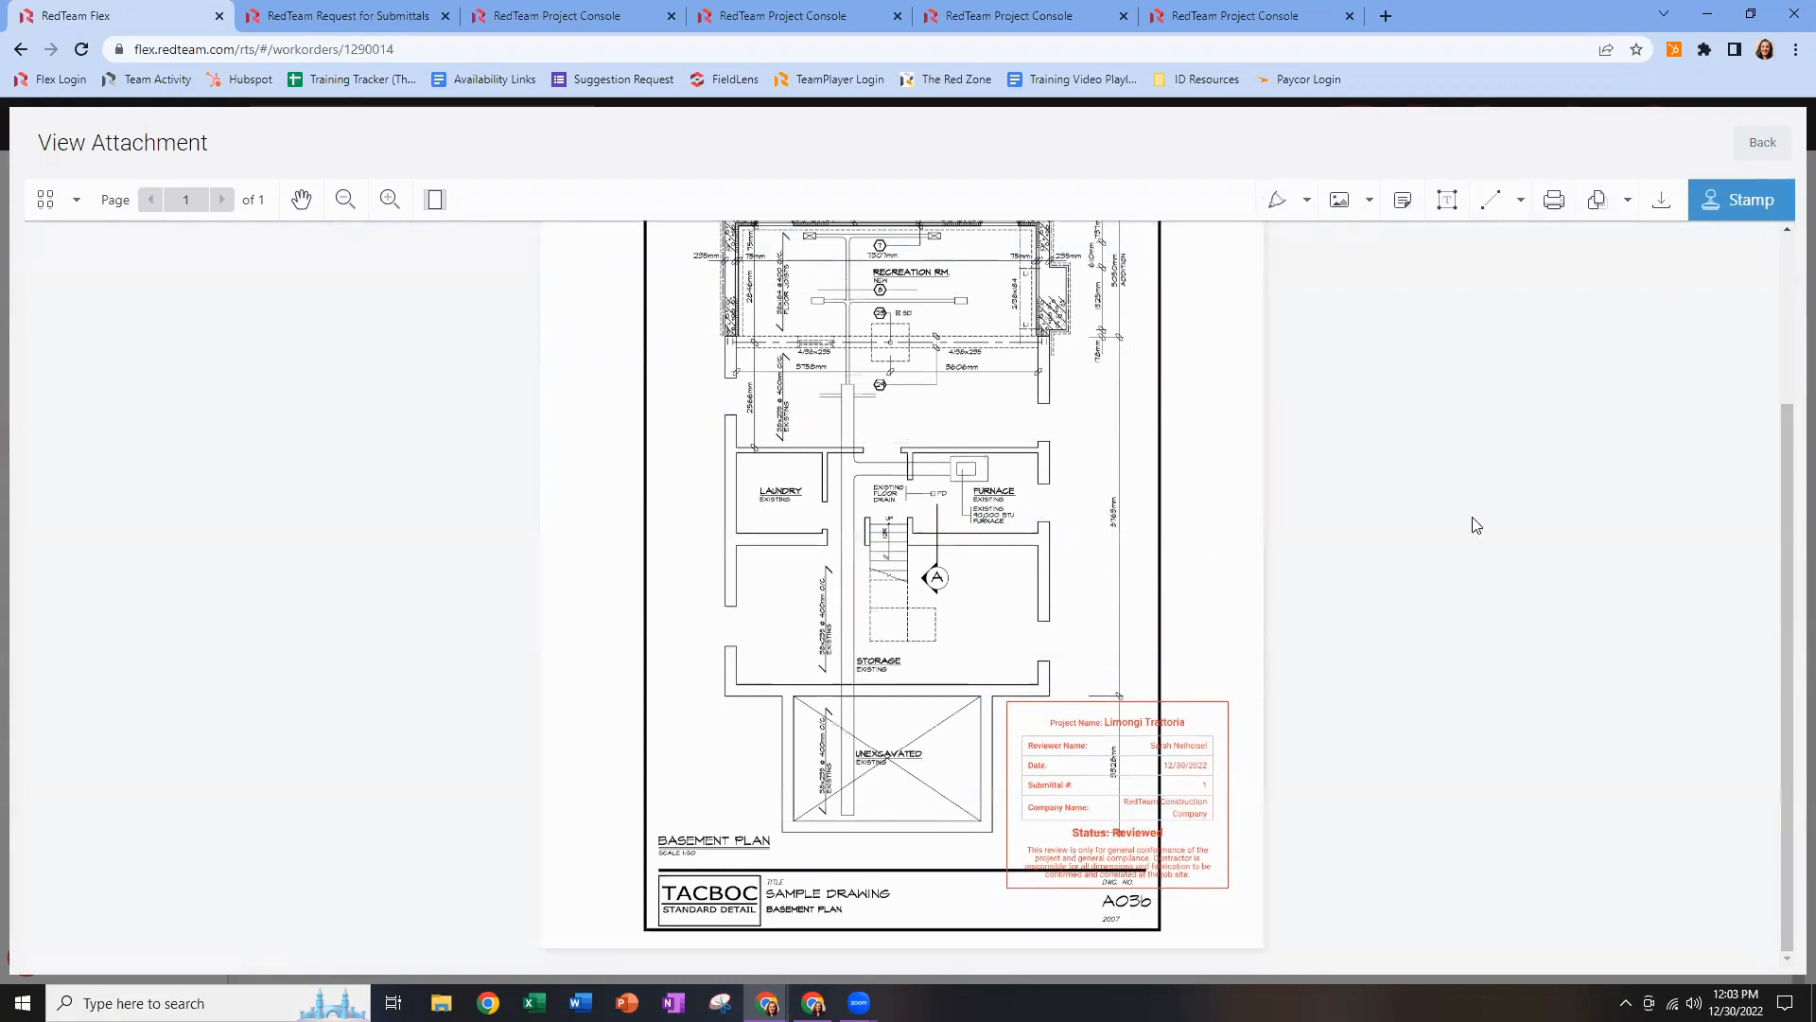
pyautogui.click(1764, 144)
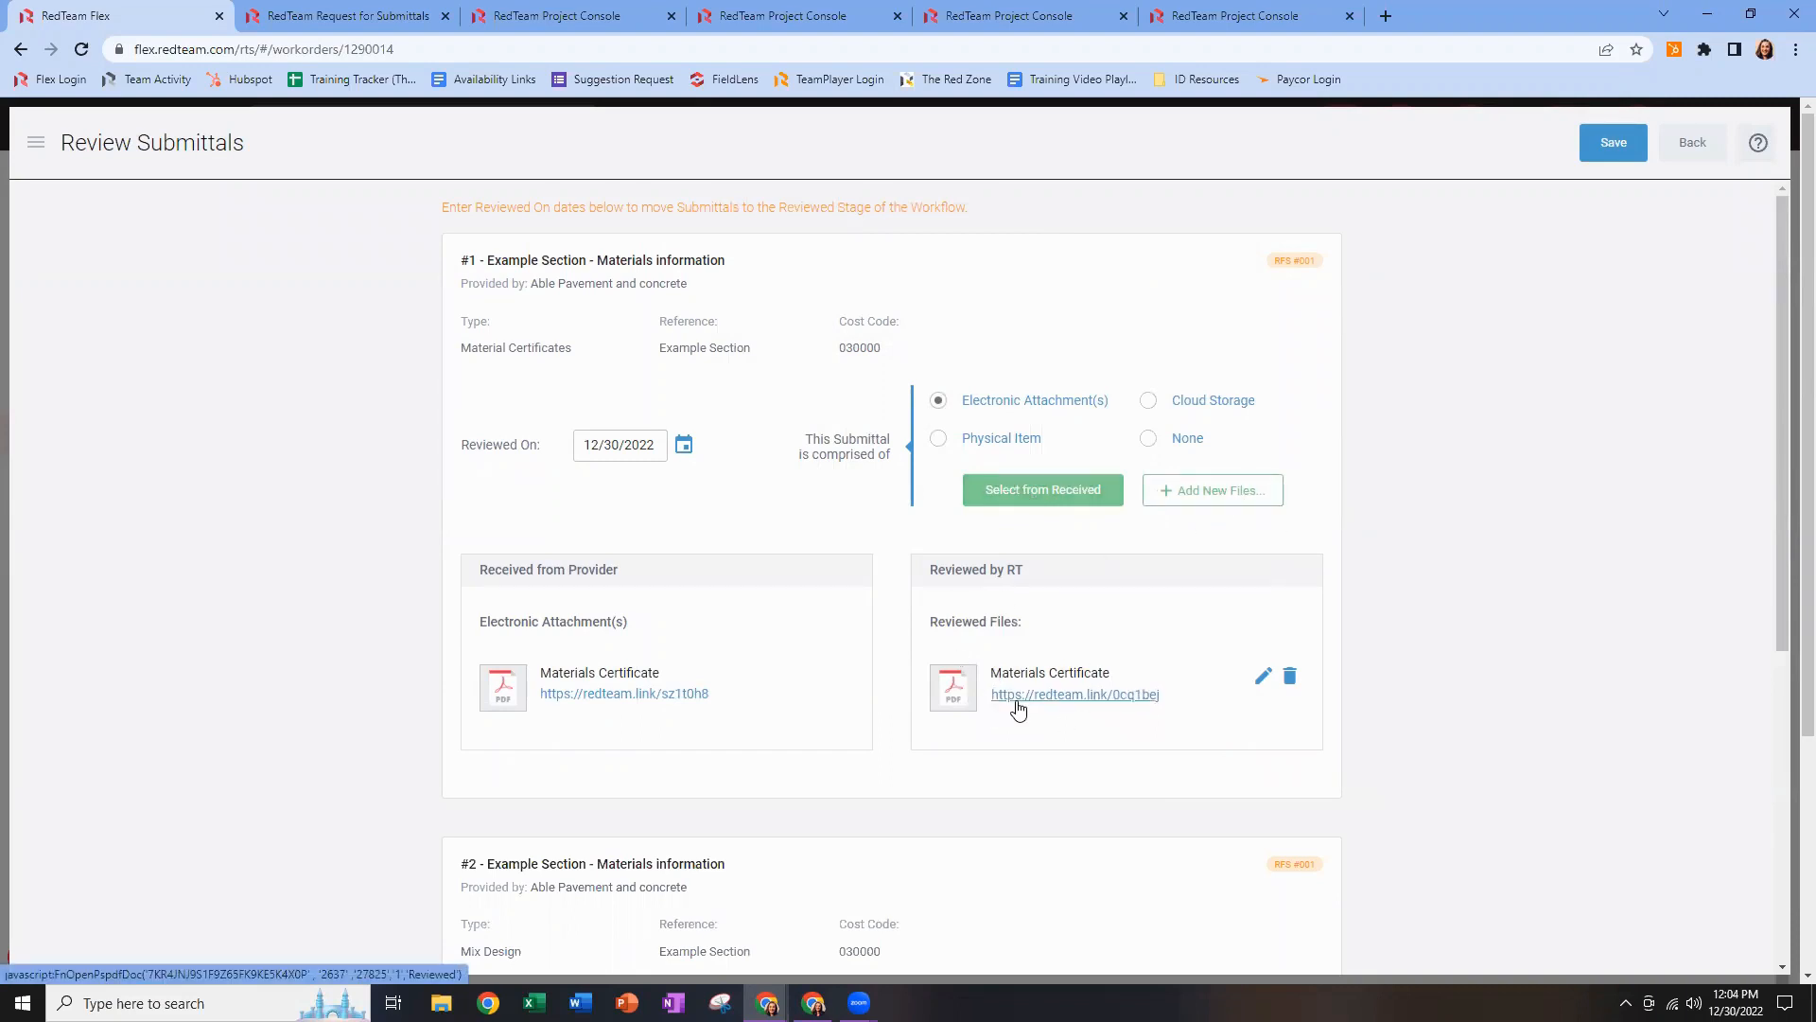
# Mark item #2 as reviewed on 12/30/2022 as a physical item with a tracking number, and save the review.
pyautogui.scroll(-5, 1019, 754)
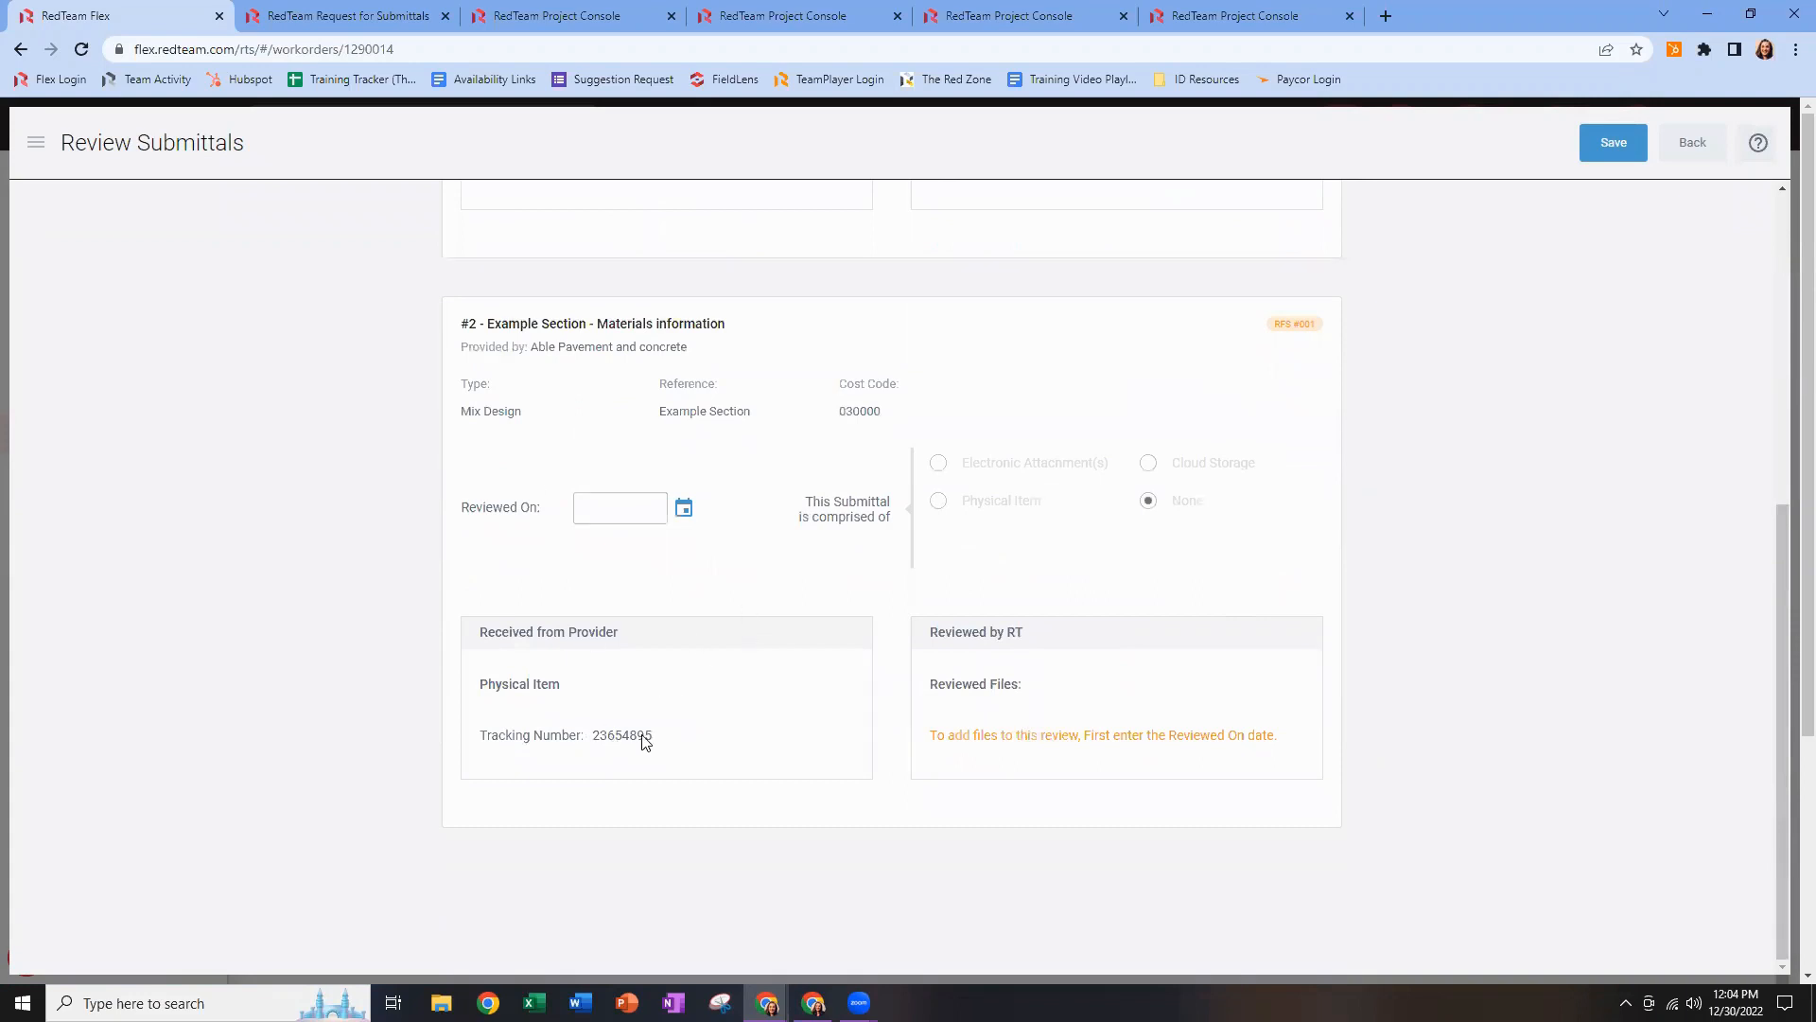
pyautogui.click(684, 509)
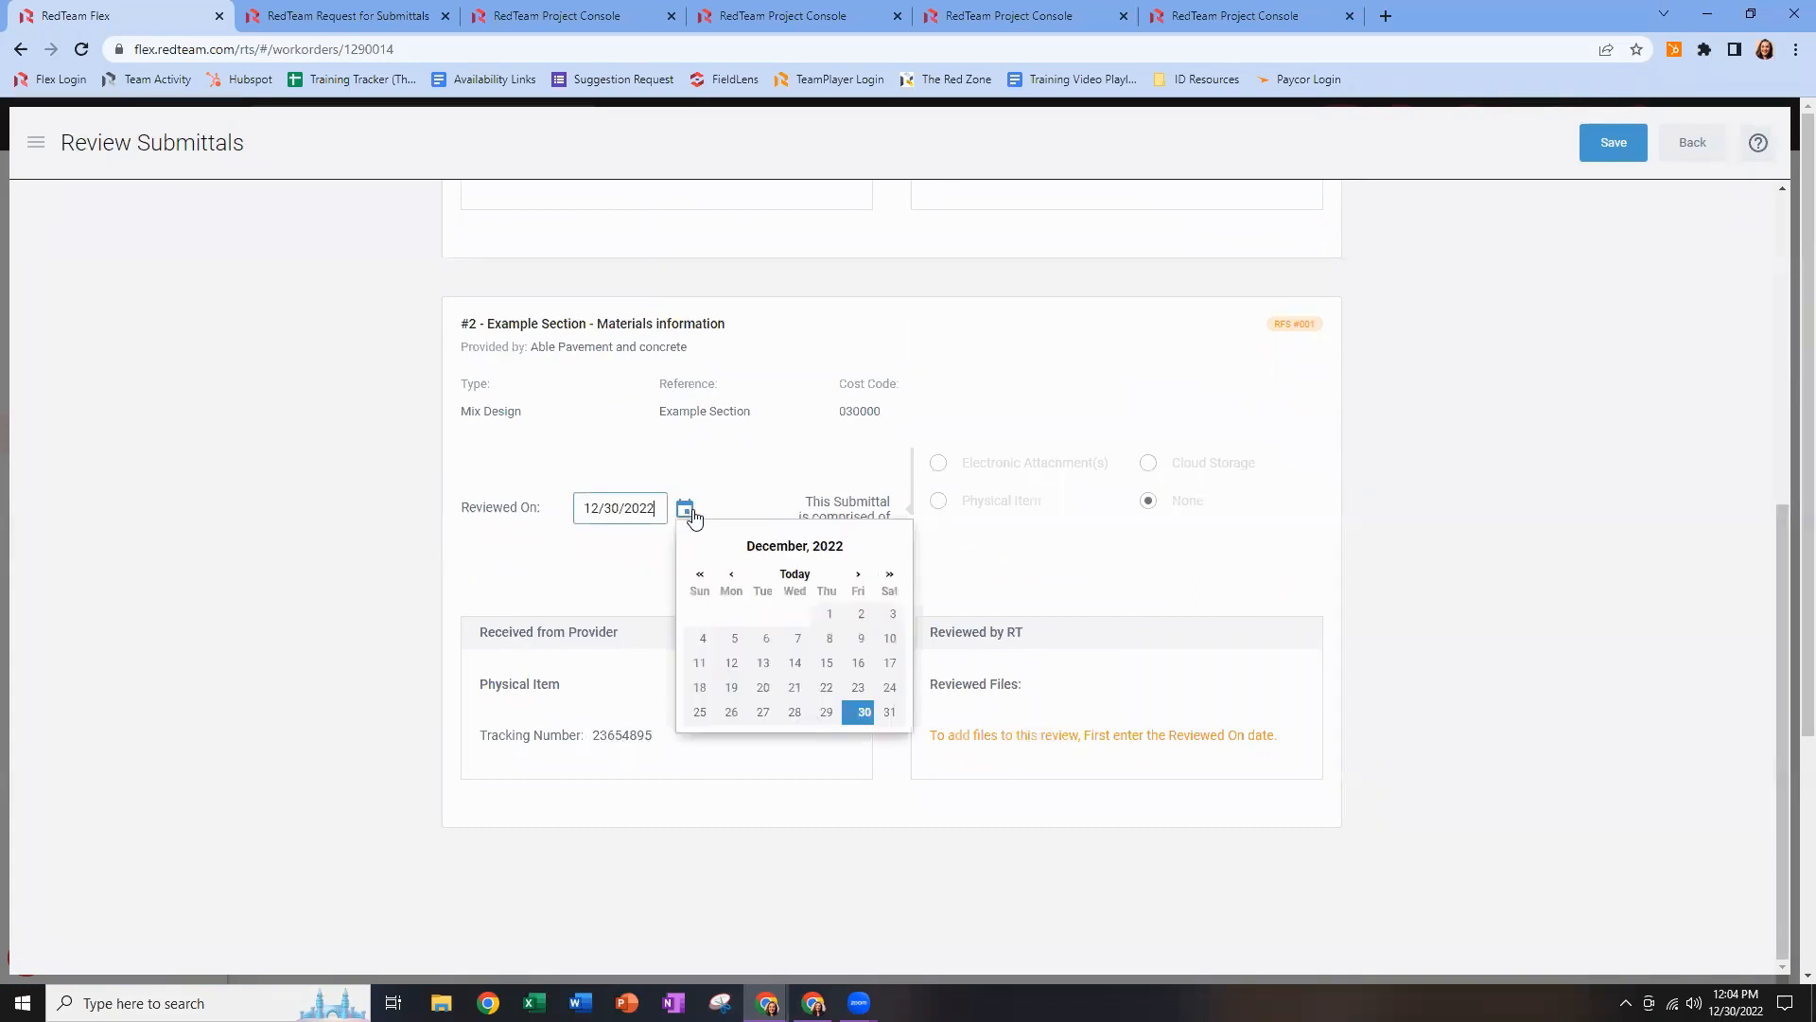
pyautogui.click(858, 718)
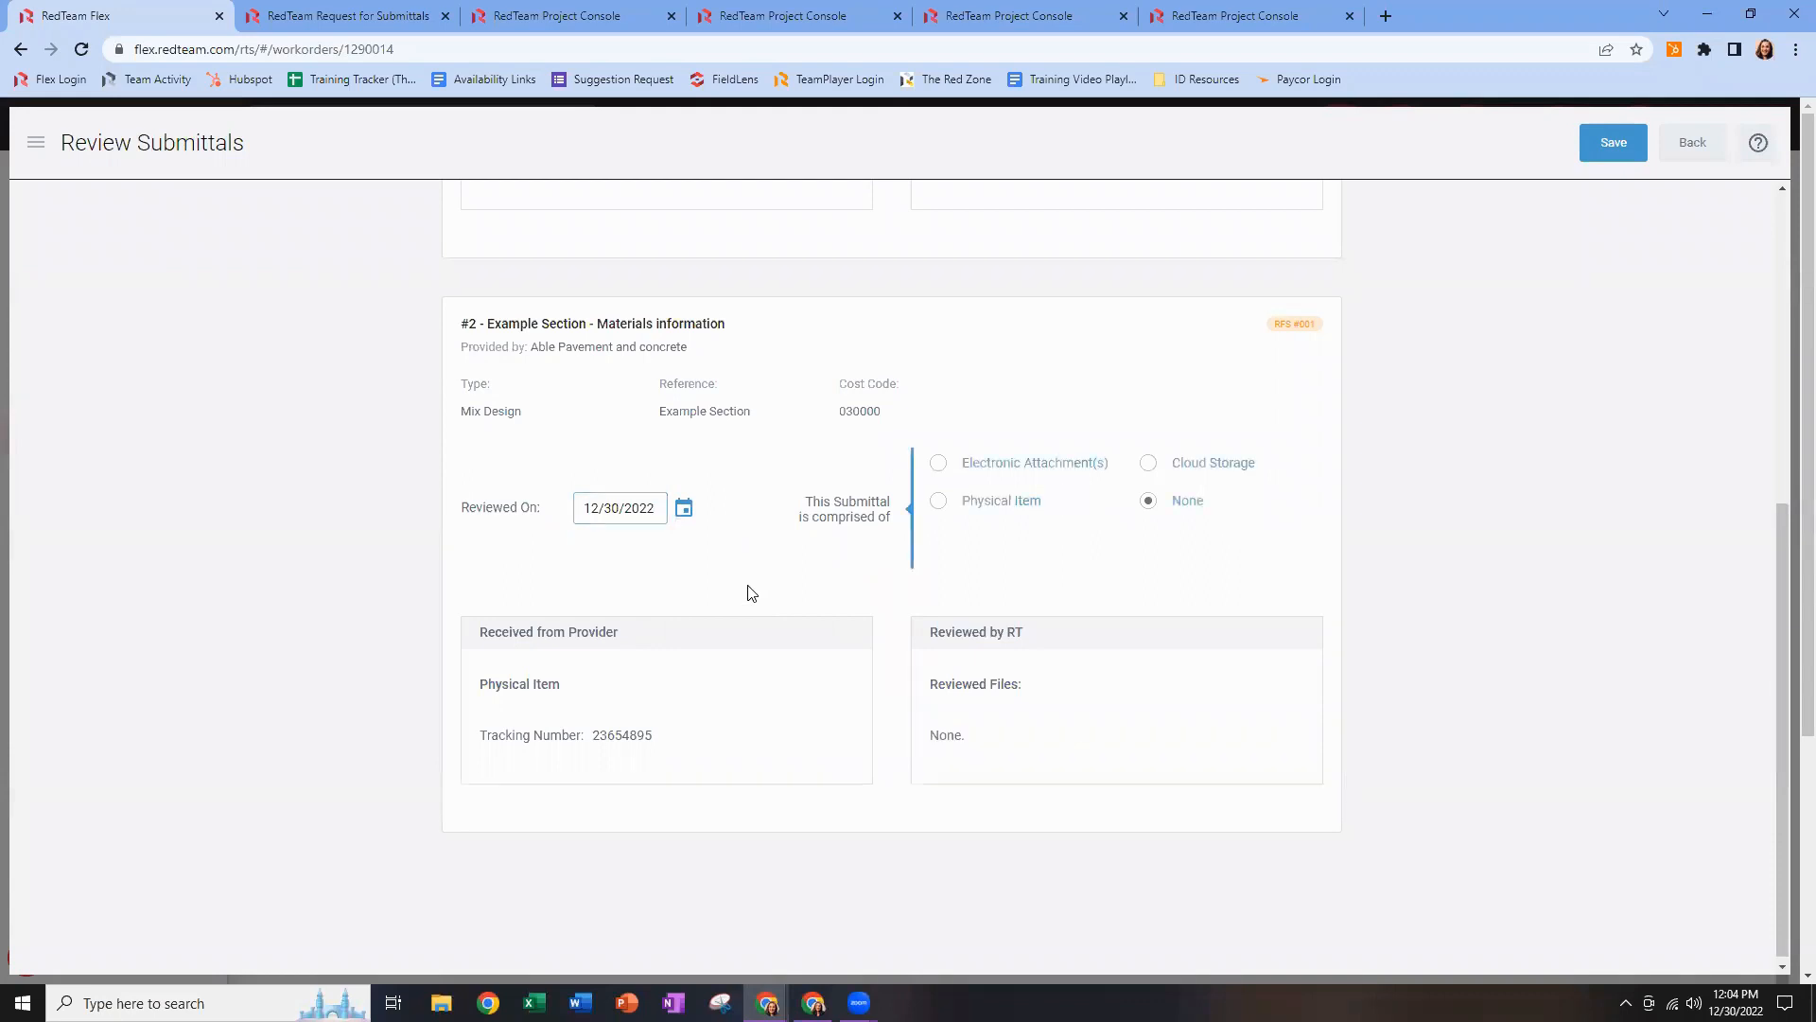
pyautogui.click(939, 500)
pyautogui.write('5421589')
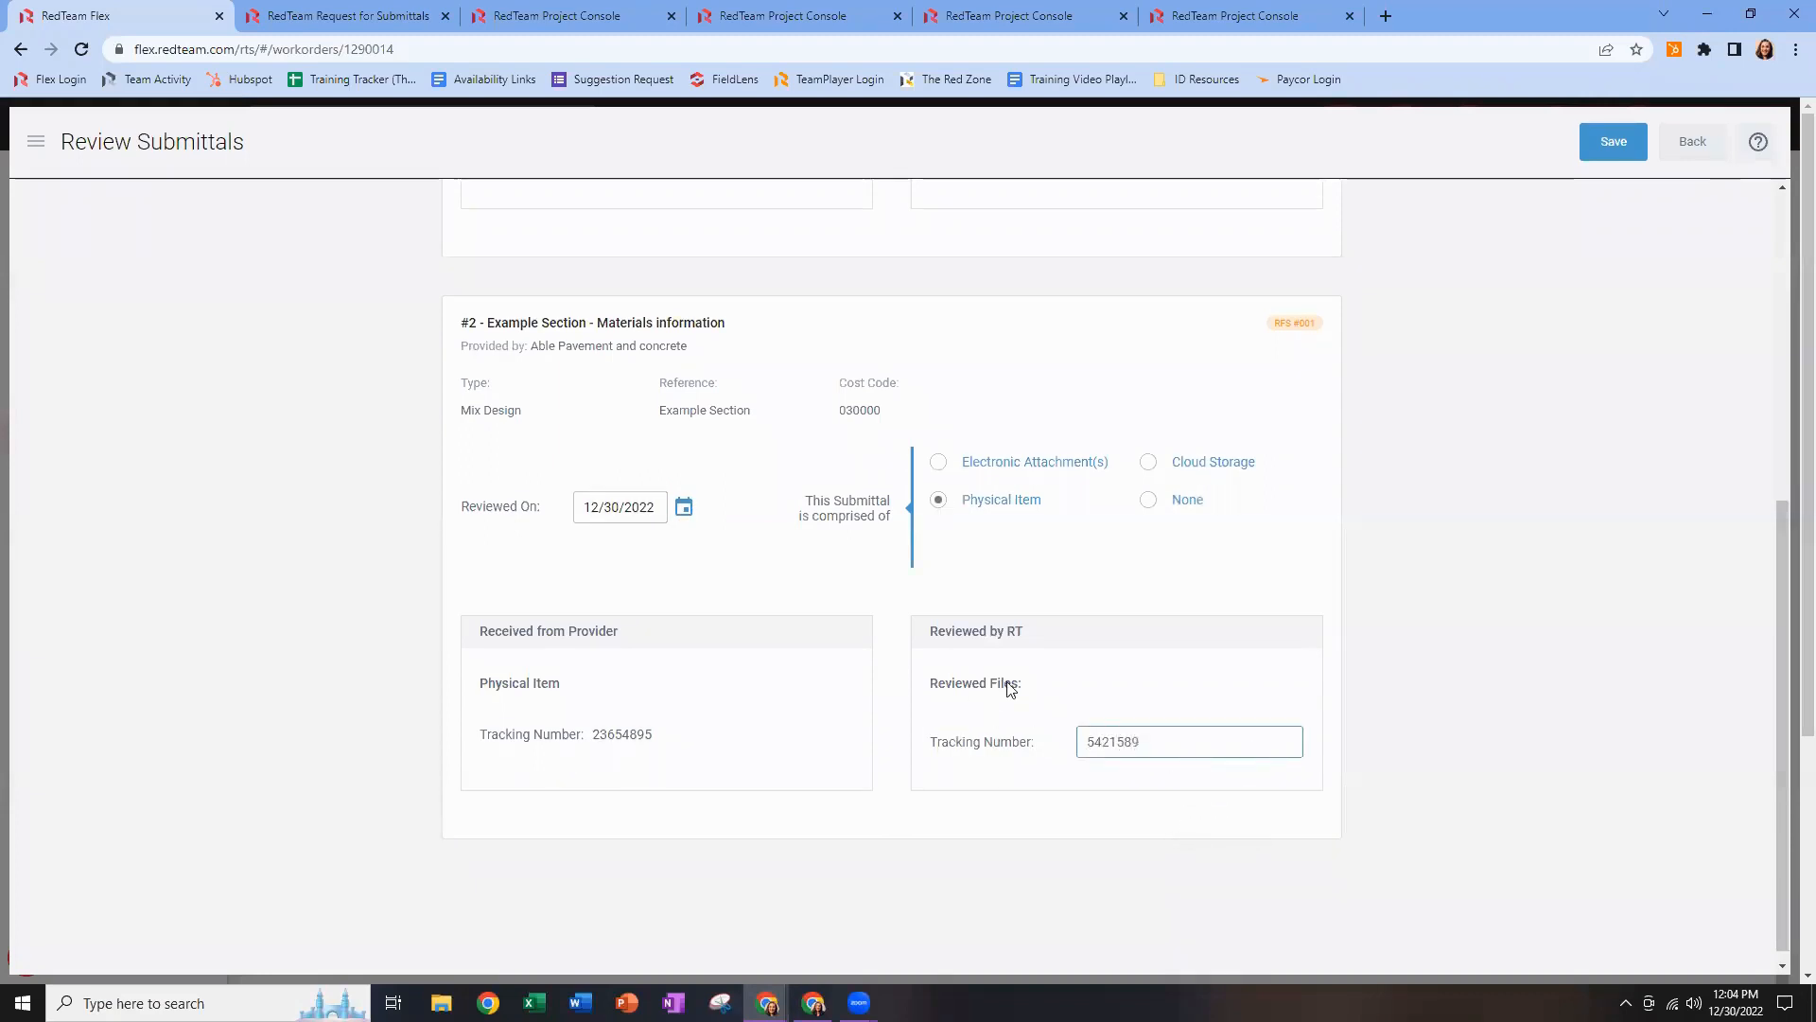
pyautogui.click(1623, 153)
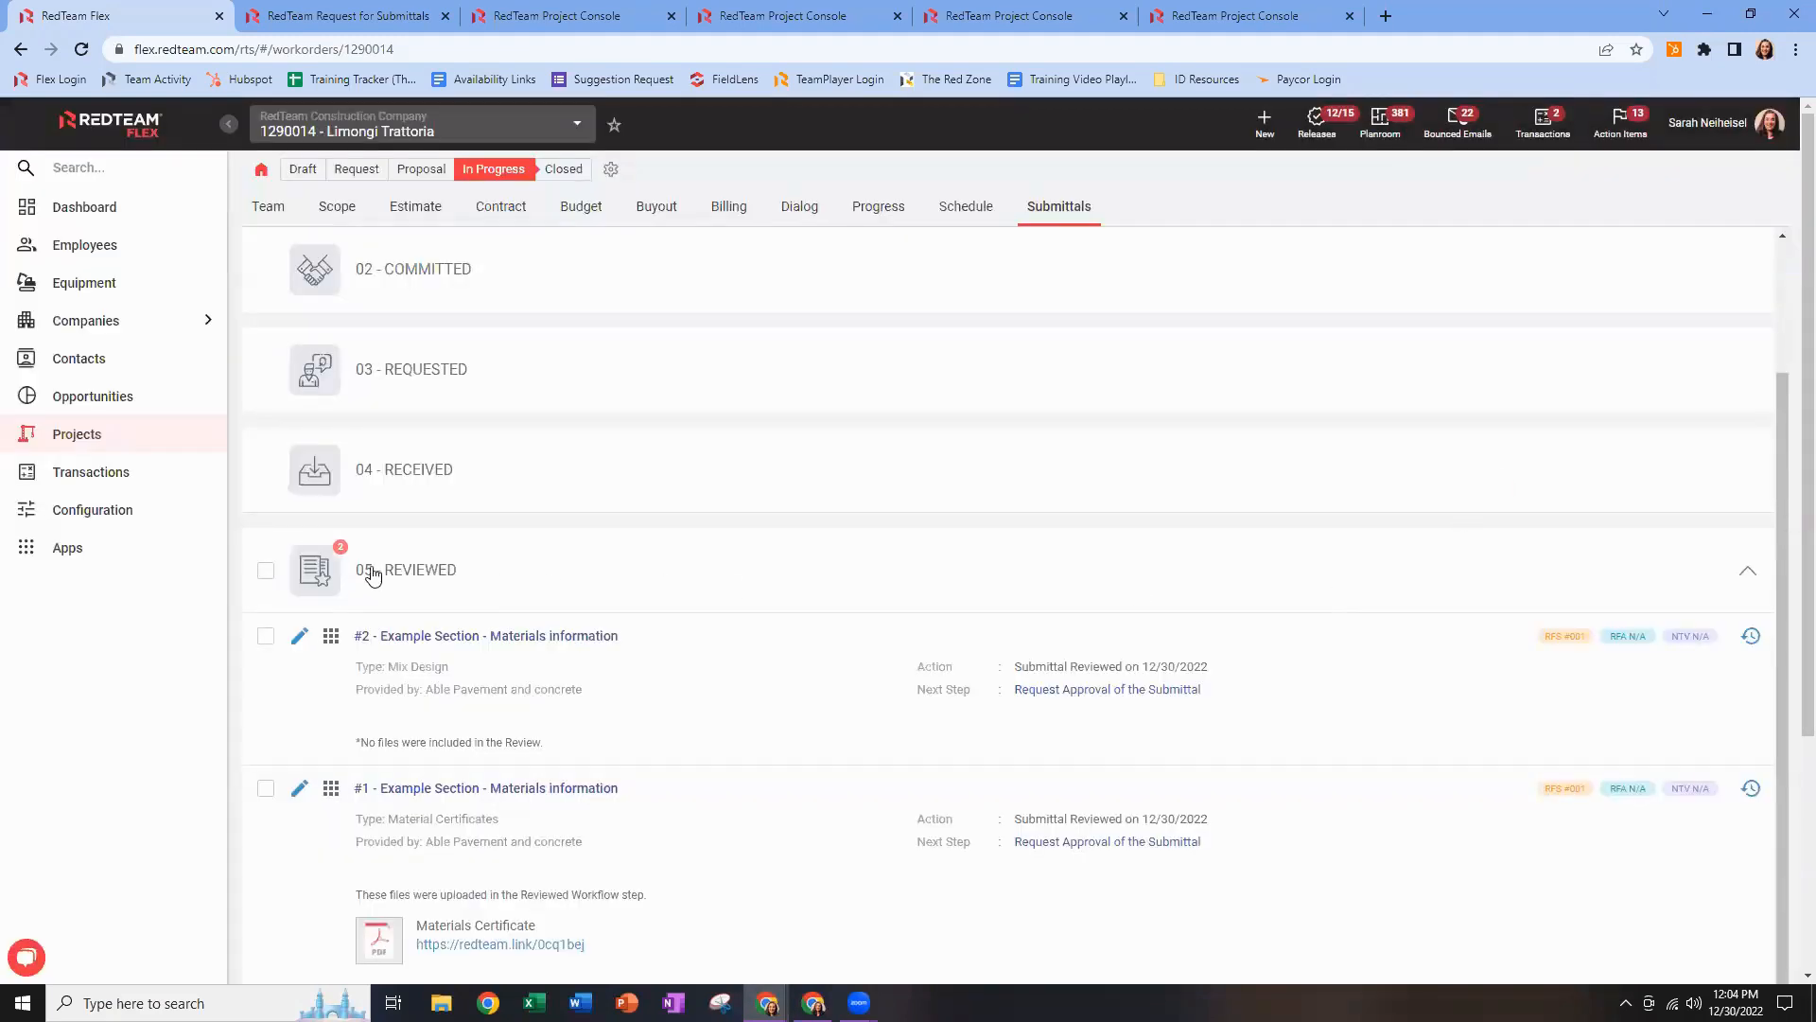
# Select submittals #1 and #2 in the Reviewed stage and start a Request for Approval for them.
pyautogui.scroll(-1, 520, 580)
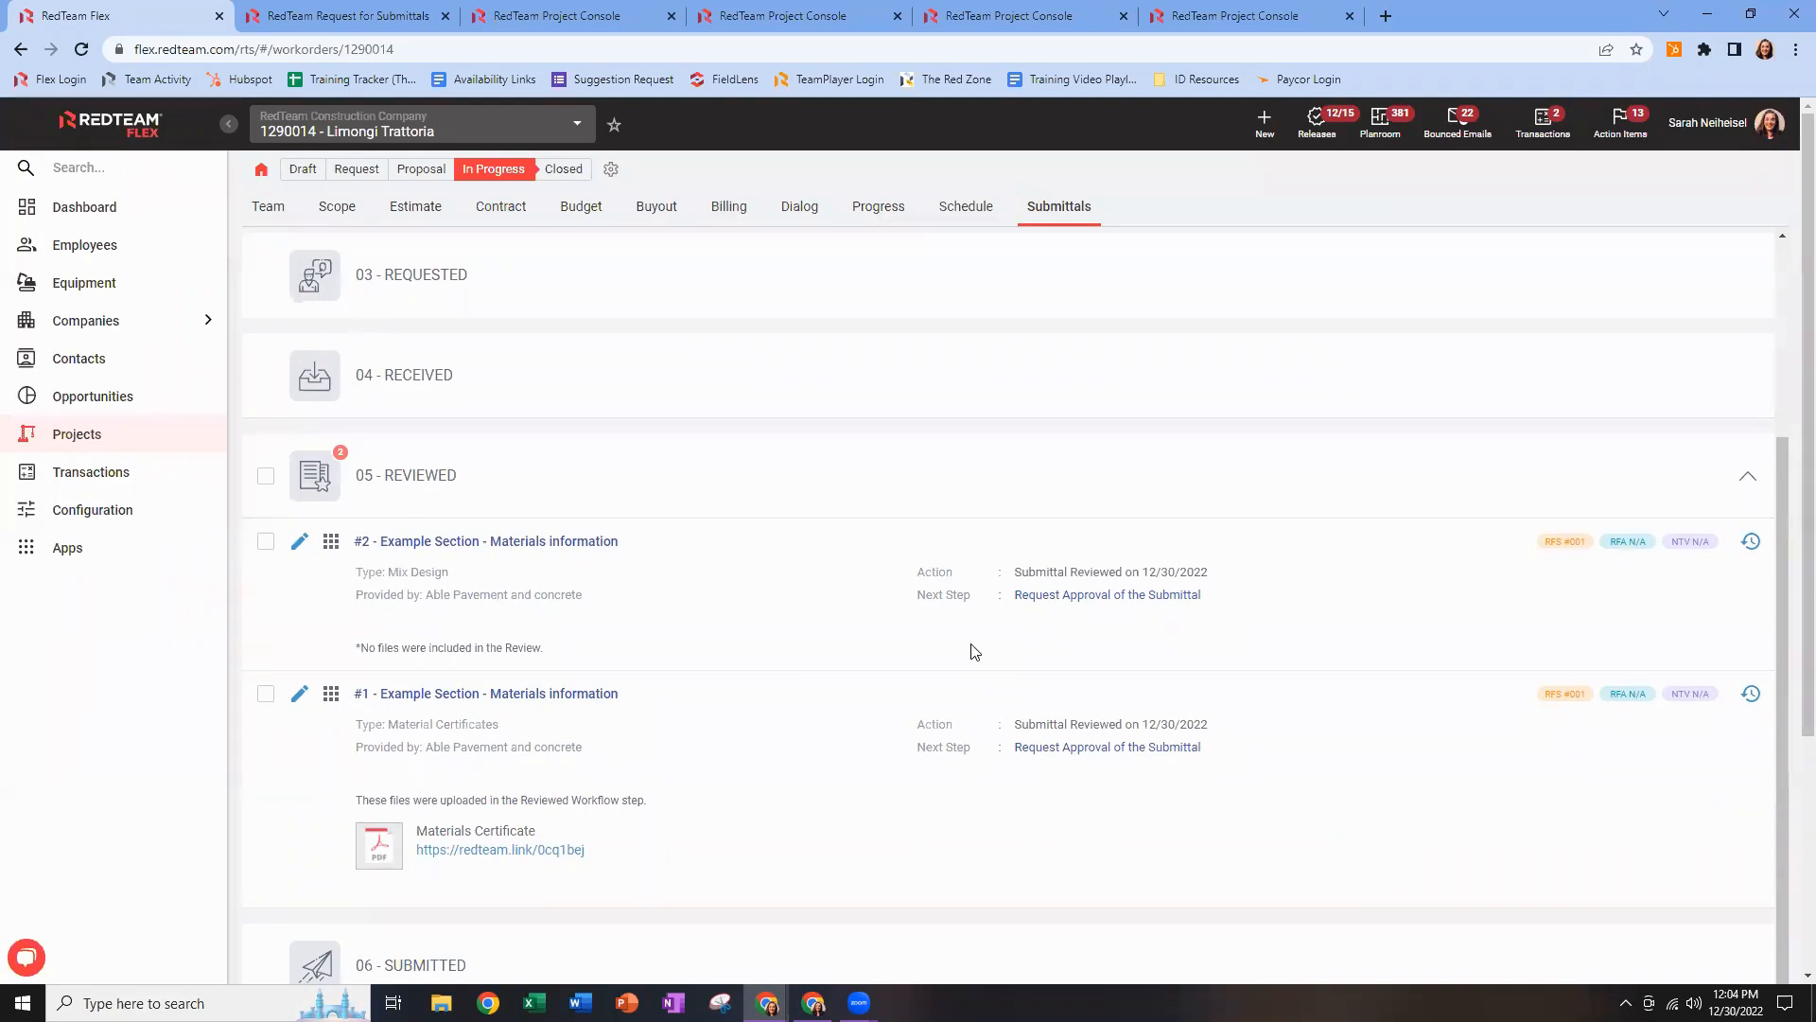
pyautogui.click(266, 695)
pyautogui.click(266, 542)
pyautogui.click(333, 554)
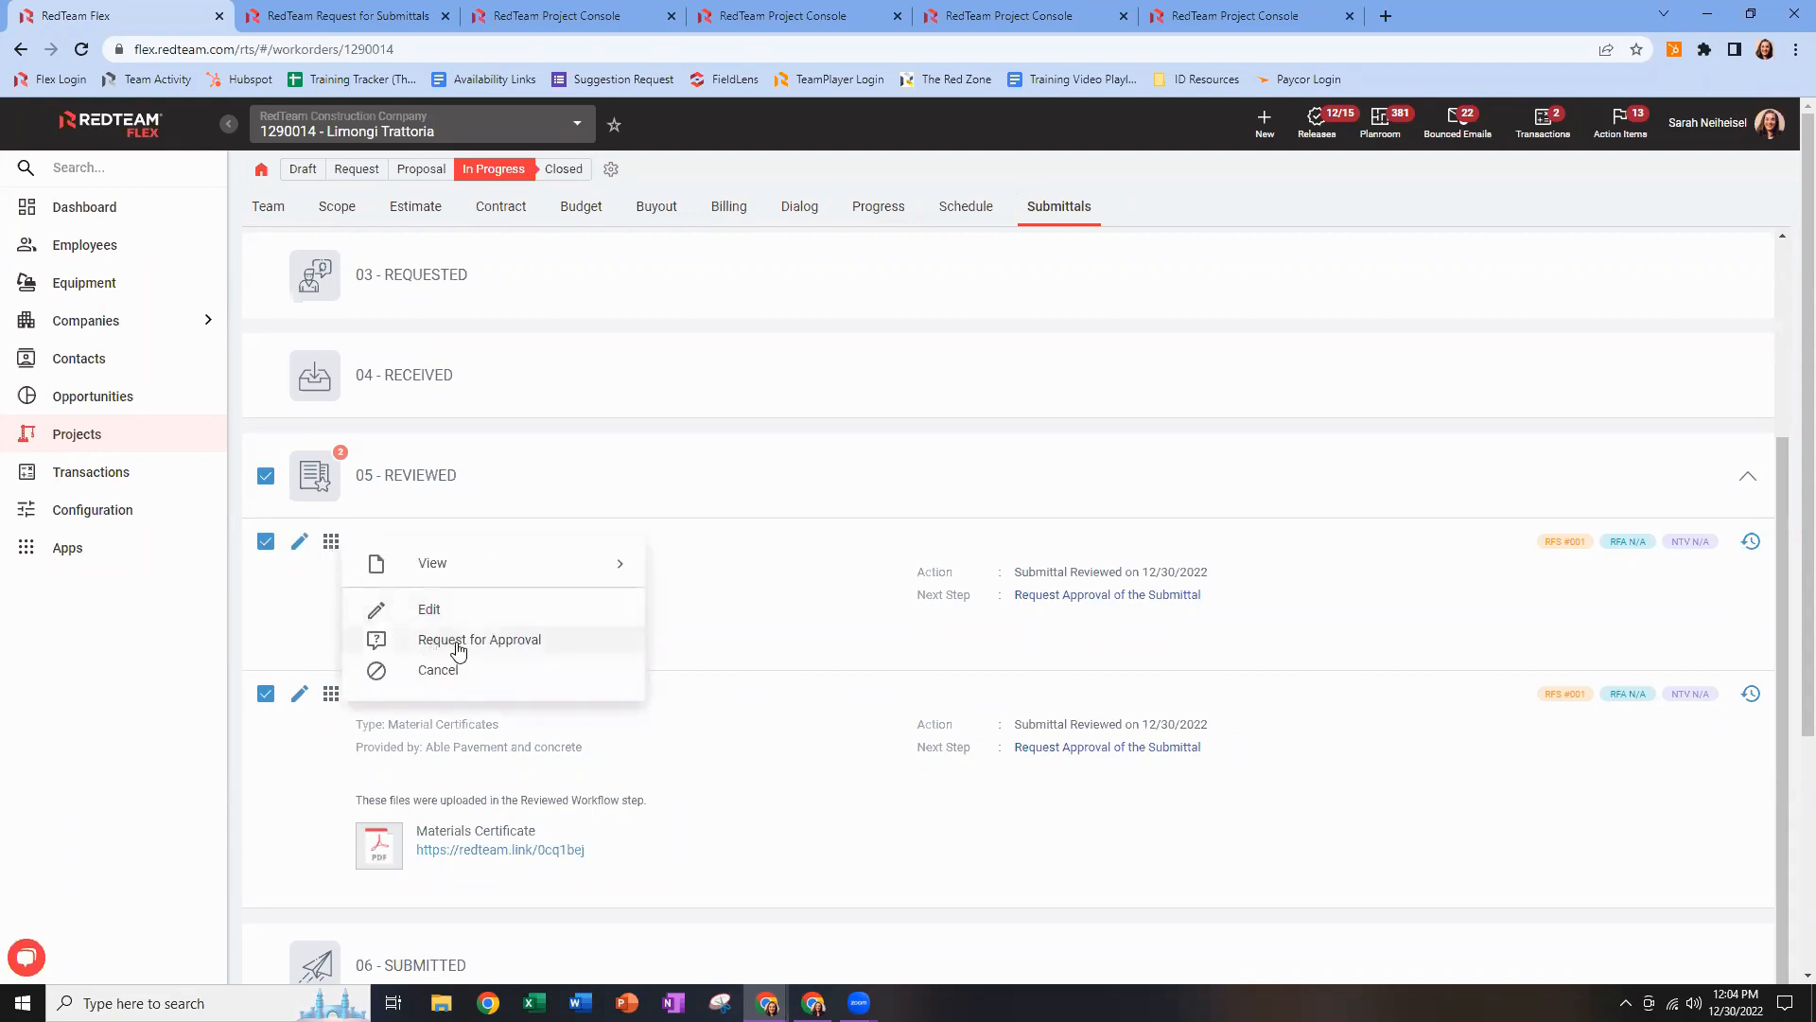
pyautogui.click(585, 656)
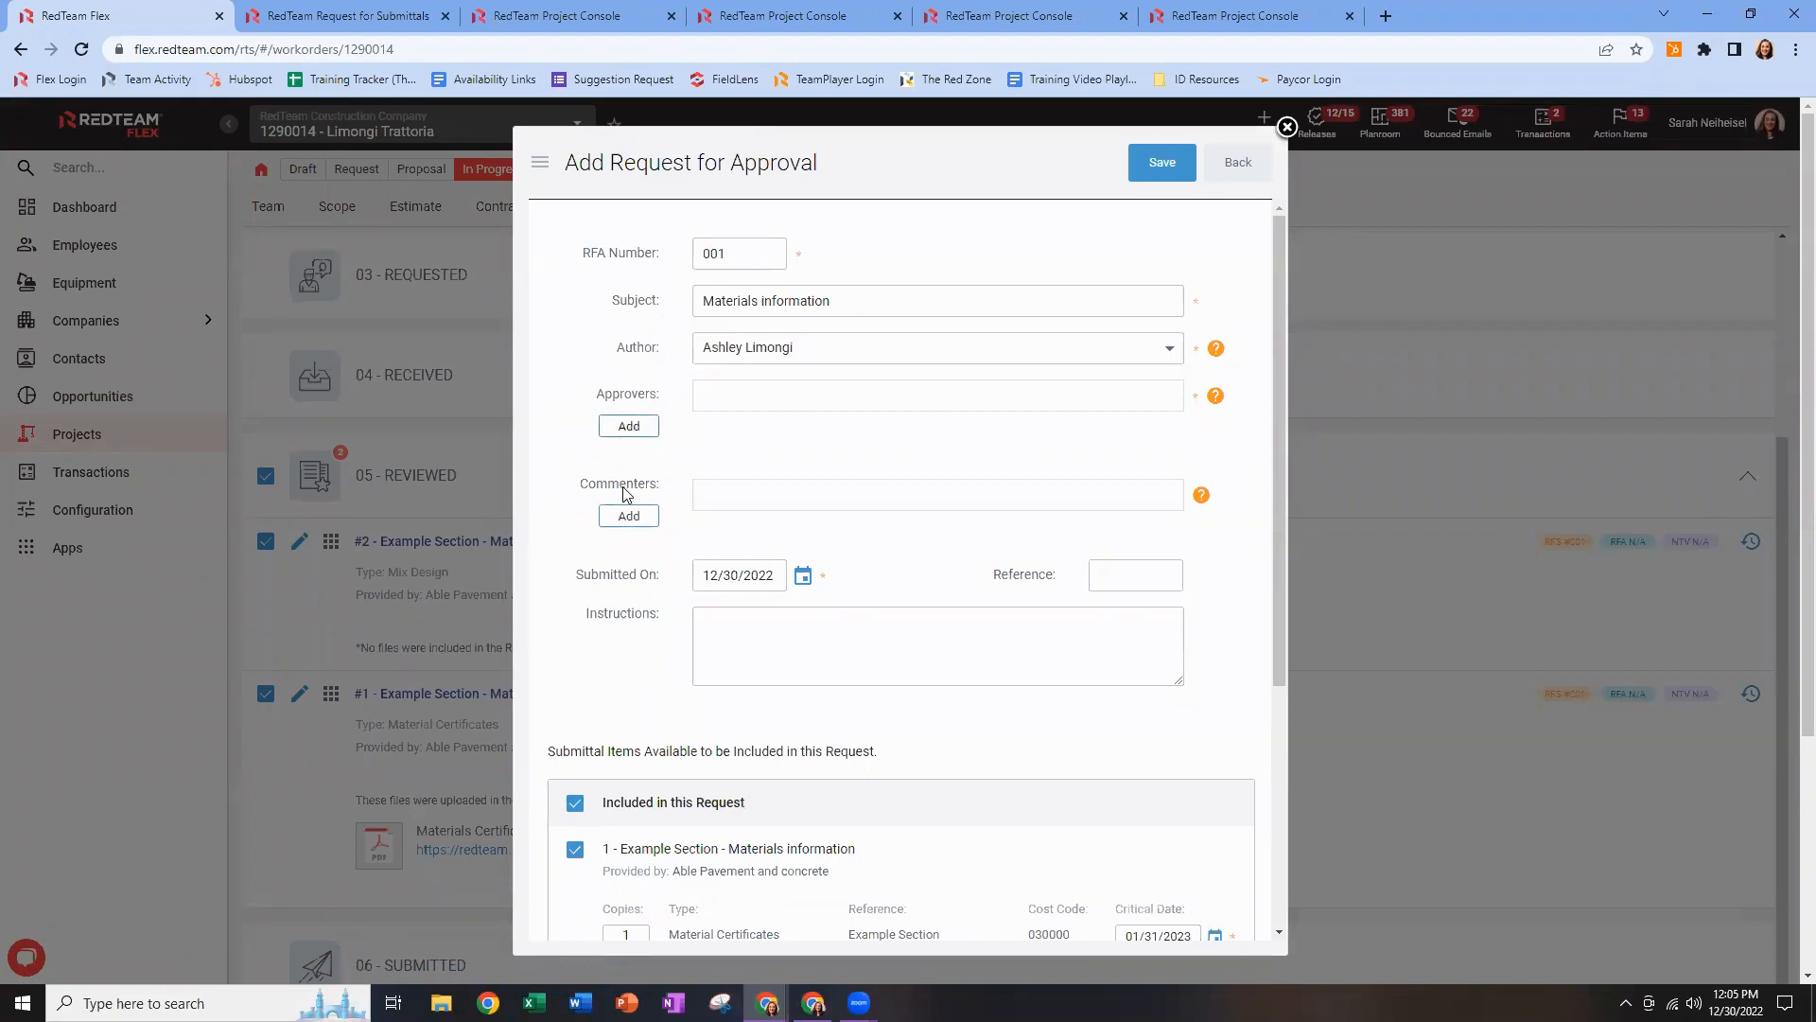
# Add the AblePaveen team member as the approver of the request.
pyautogui.click(630, 428)
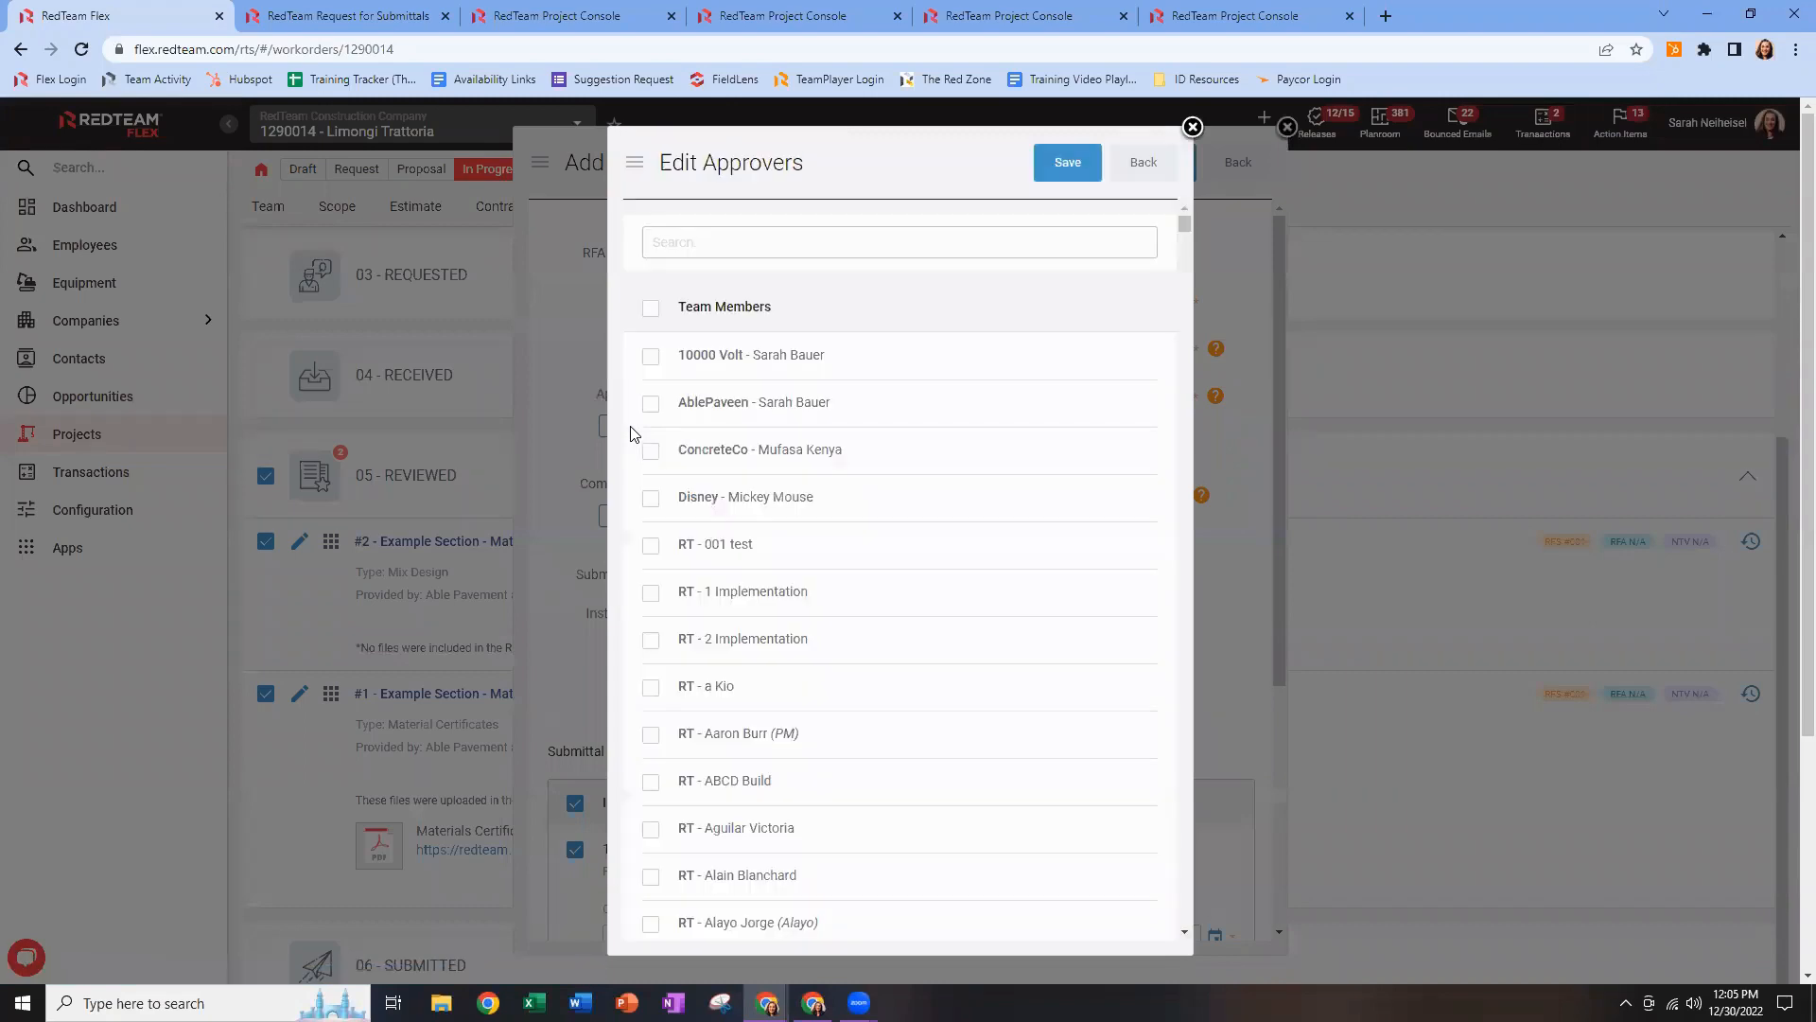
pyautogui.click(652, 408)
pyautogui.click(1068, 171)
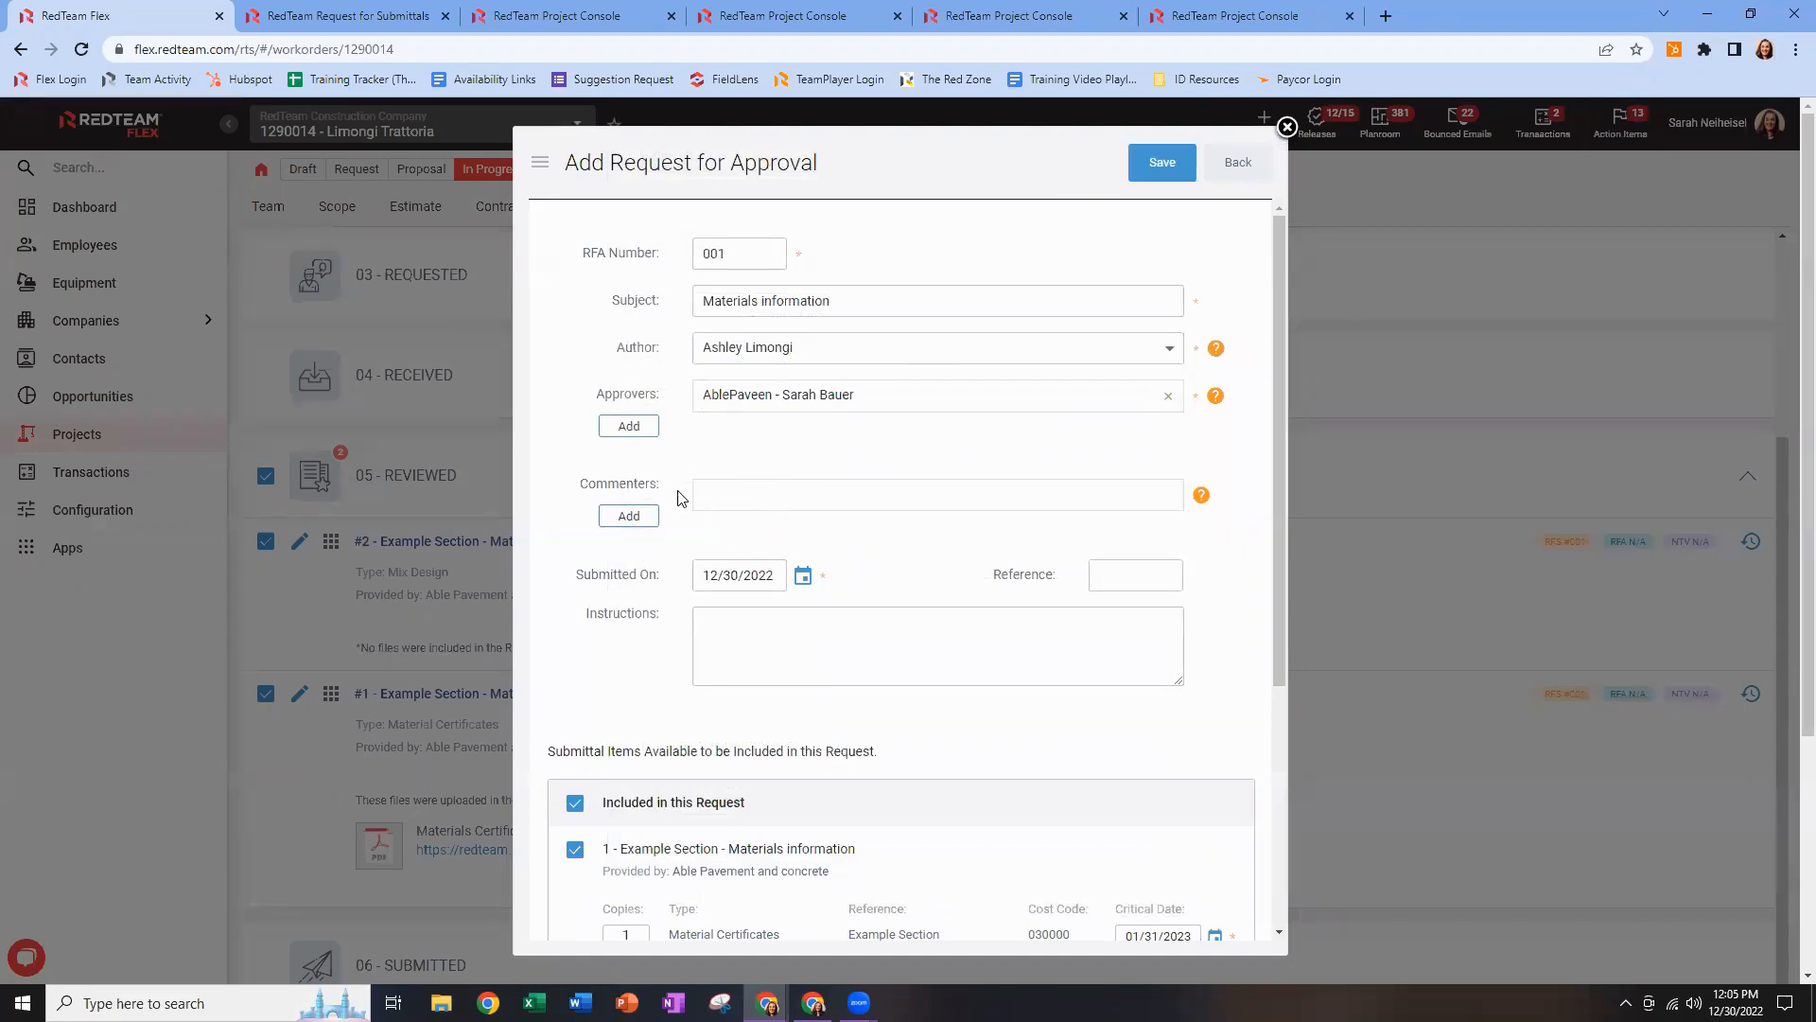
pyautogui.moveTo(776, 402)
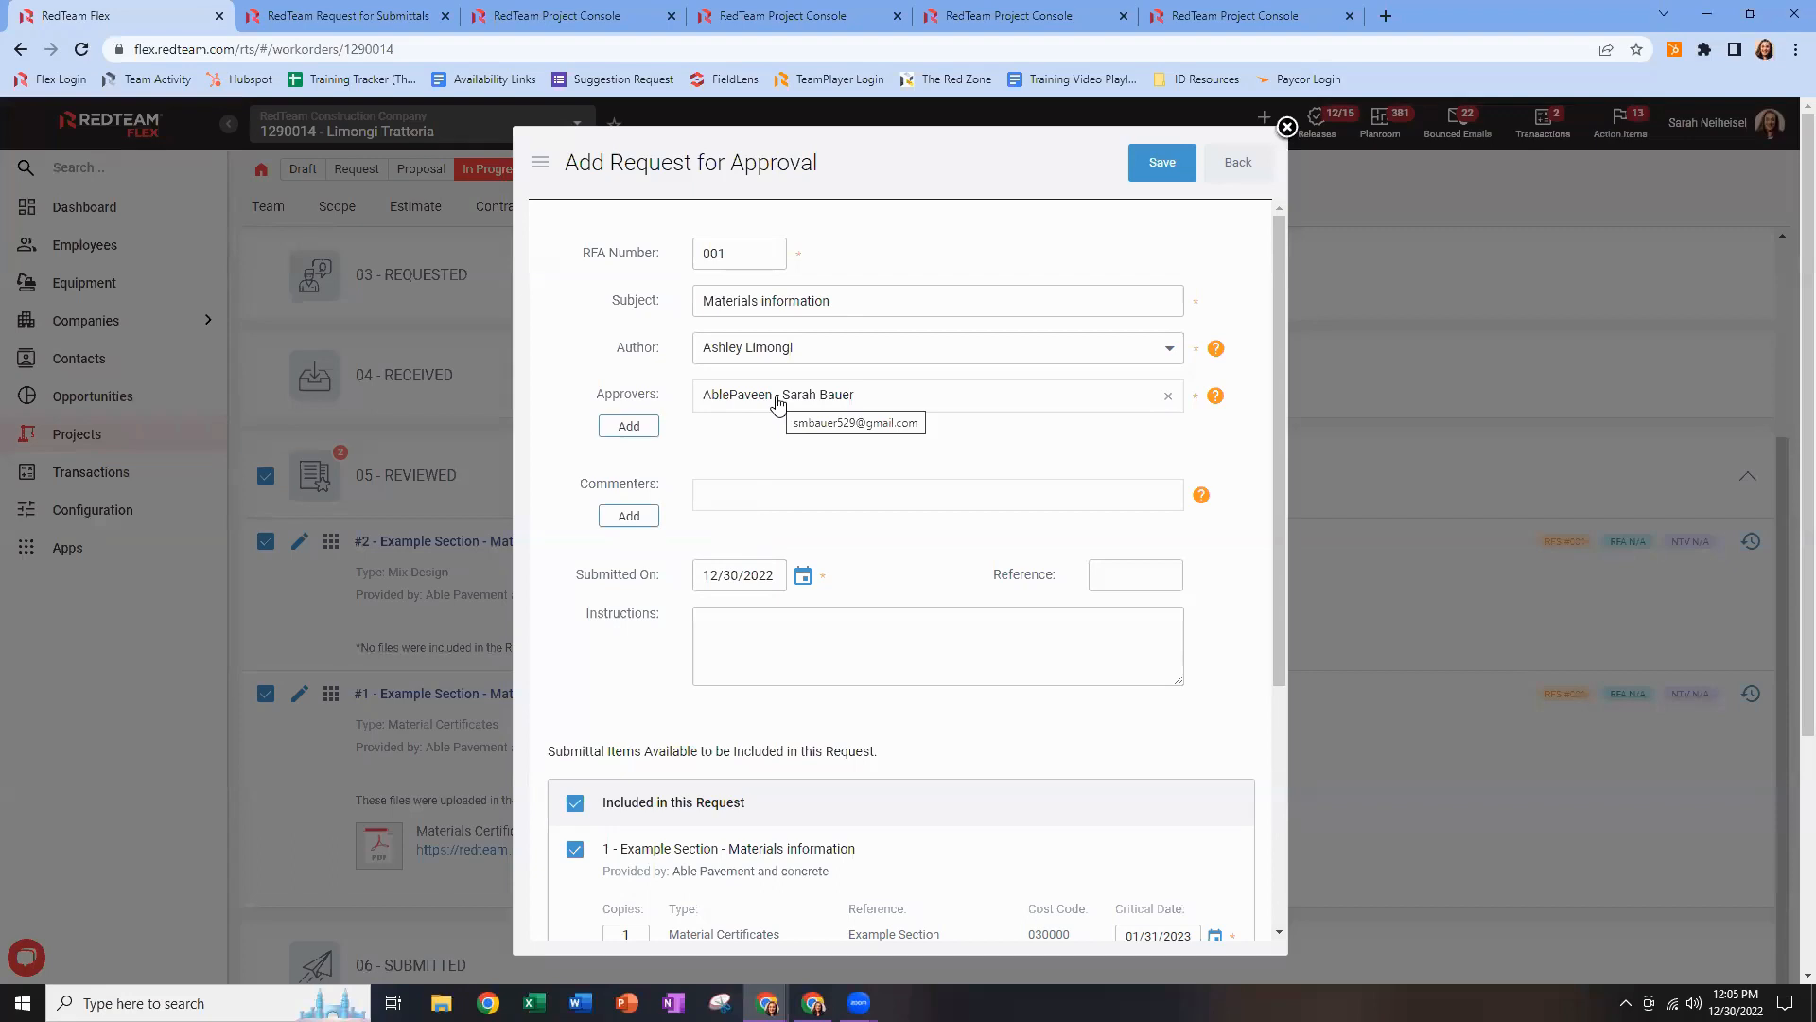
# Add two RT team members, the Product Training Specialist and the request's author, as commenters on the request.
pyautogui.click(640, 517)
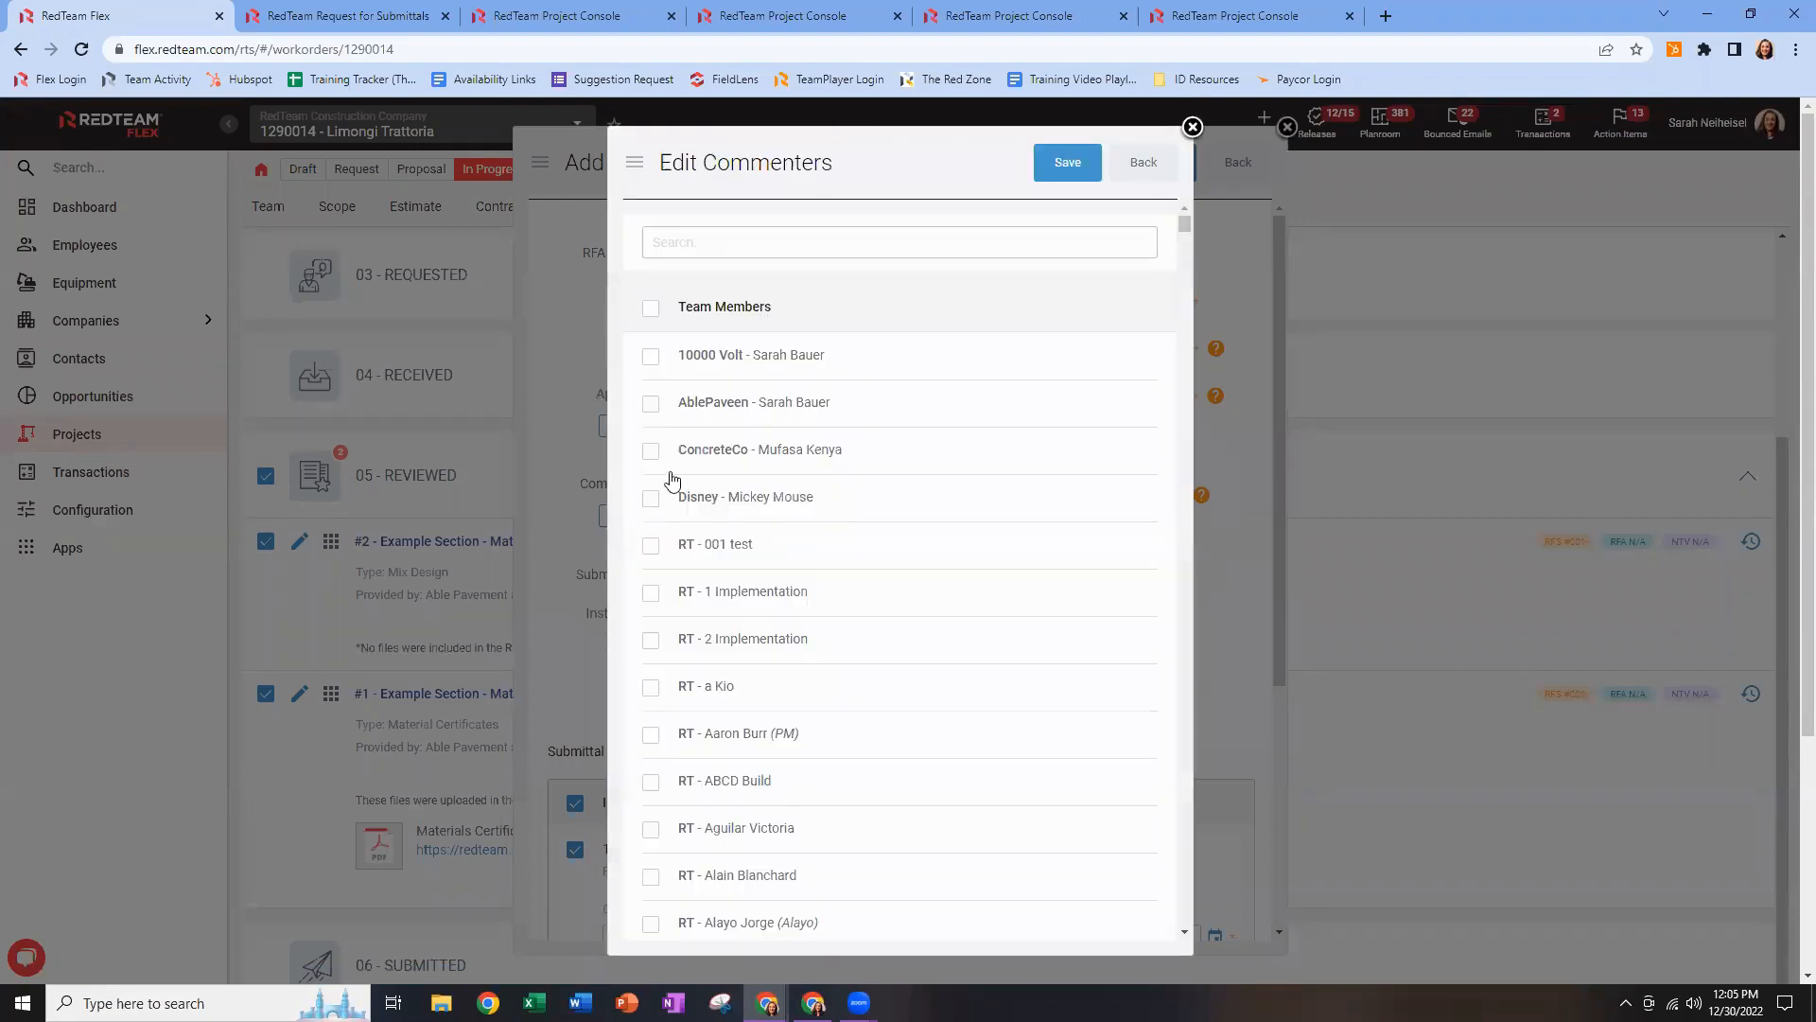
pyautogui.click(794, 242)
pyautogui.write('s')
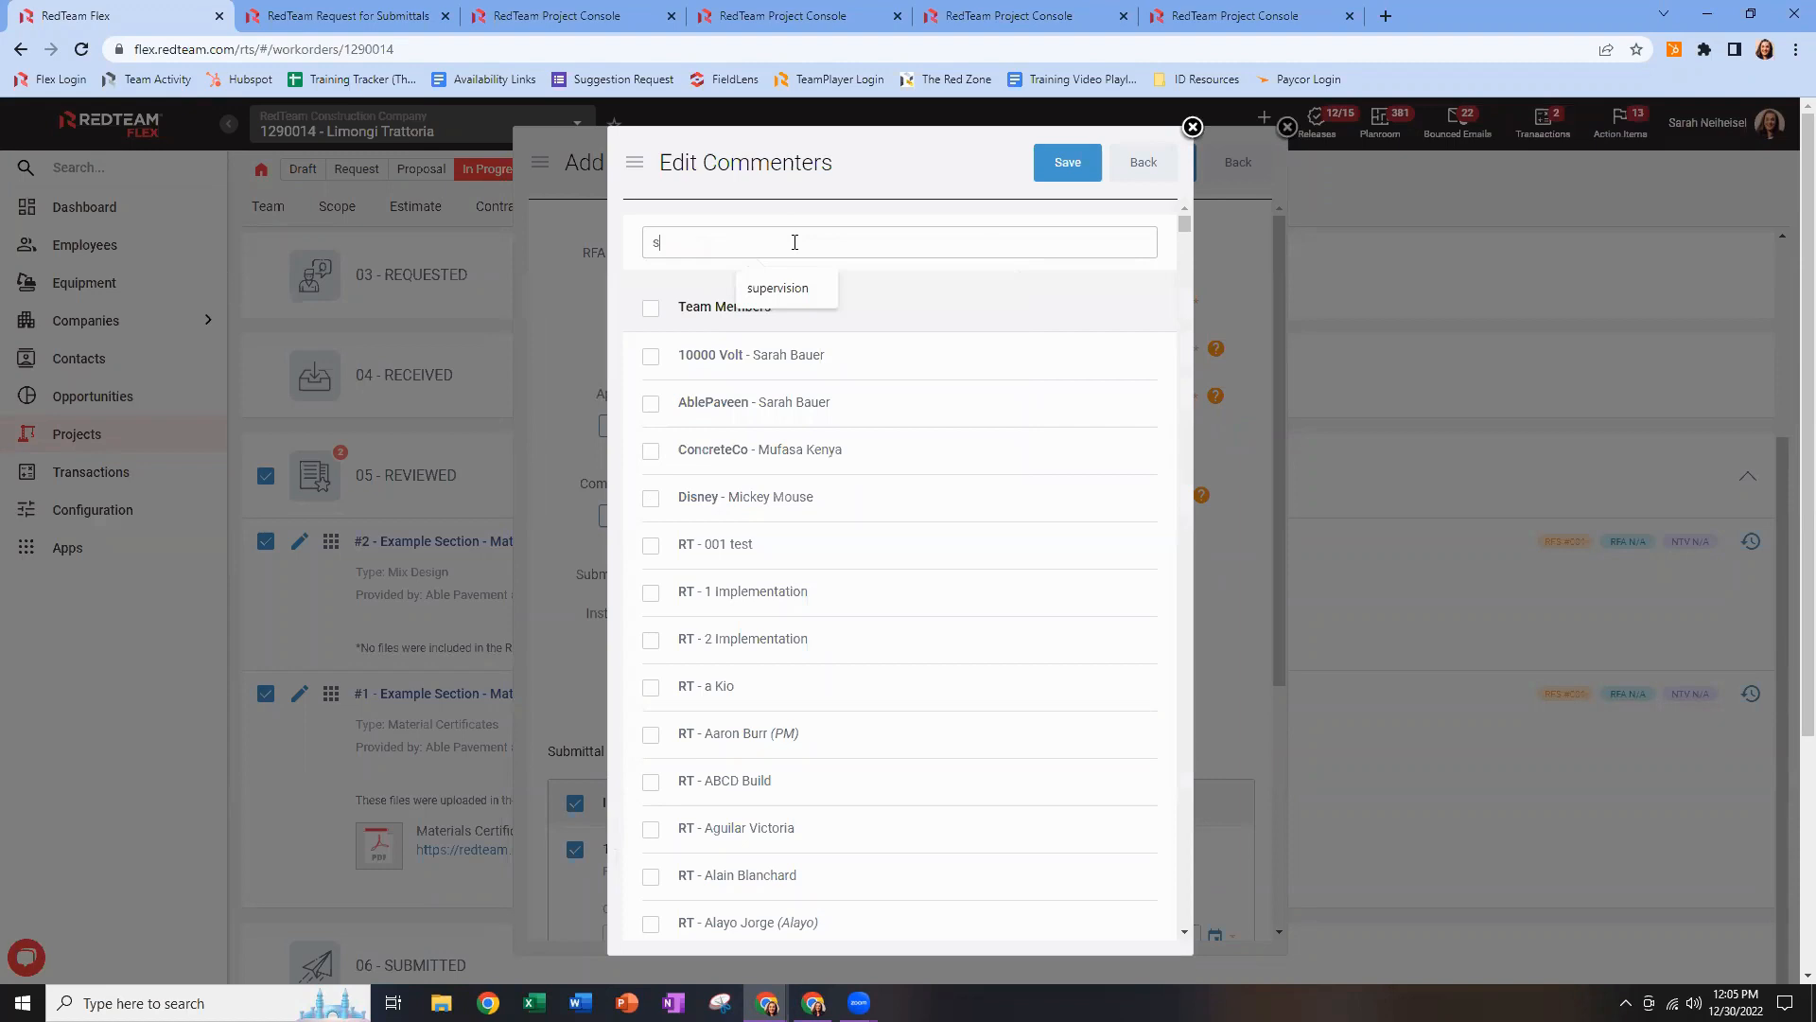
pyautogui.write('arah')
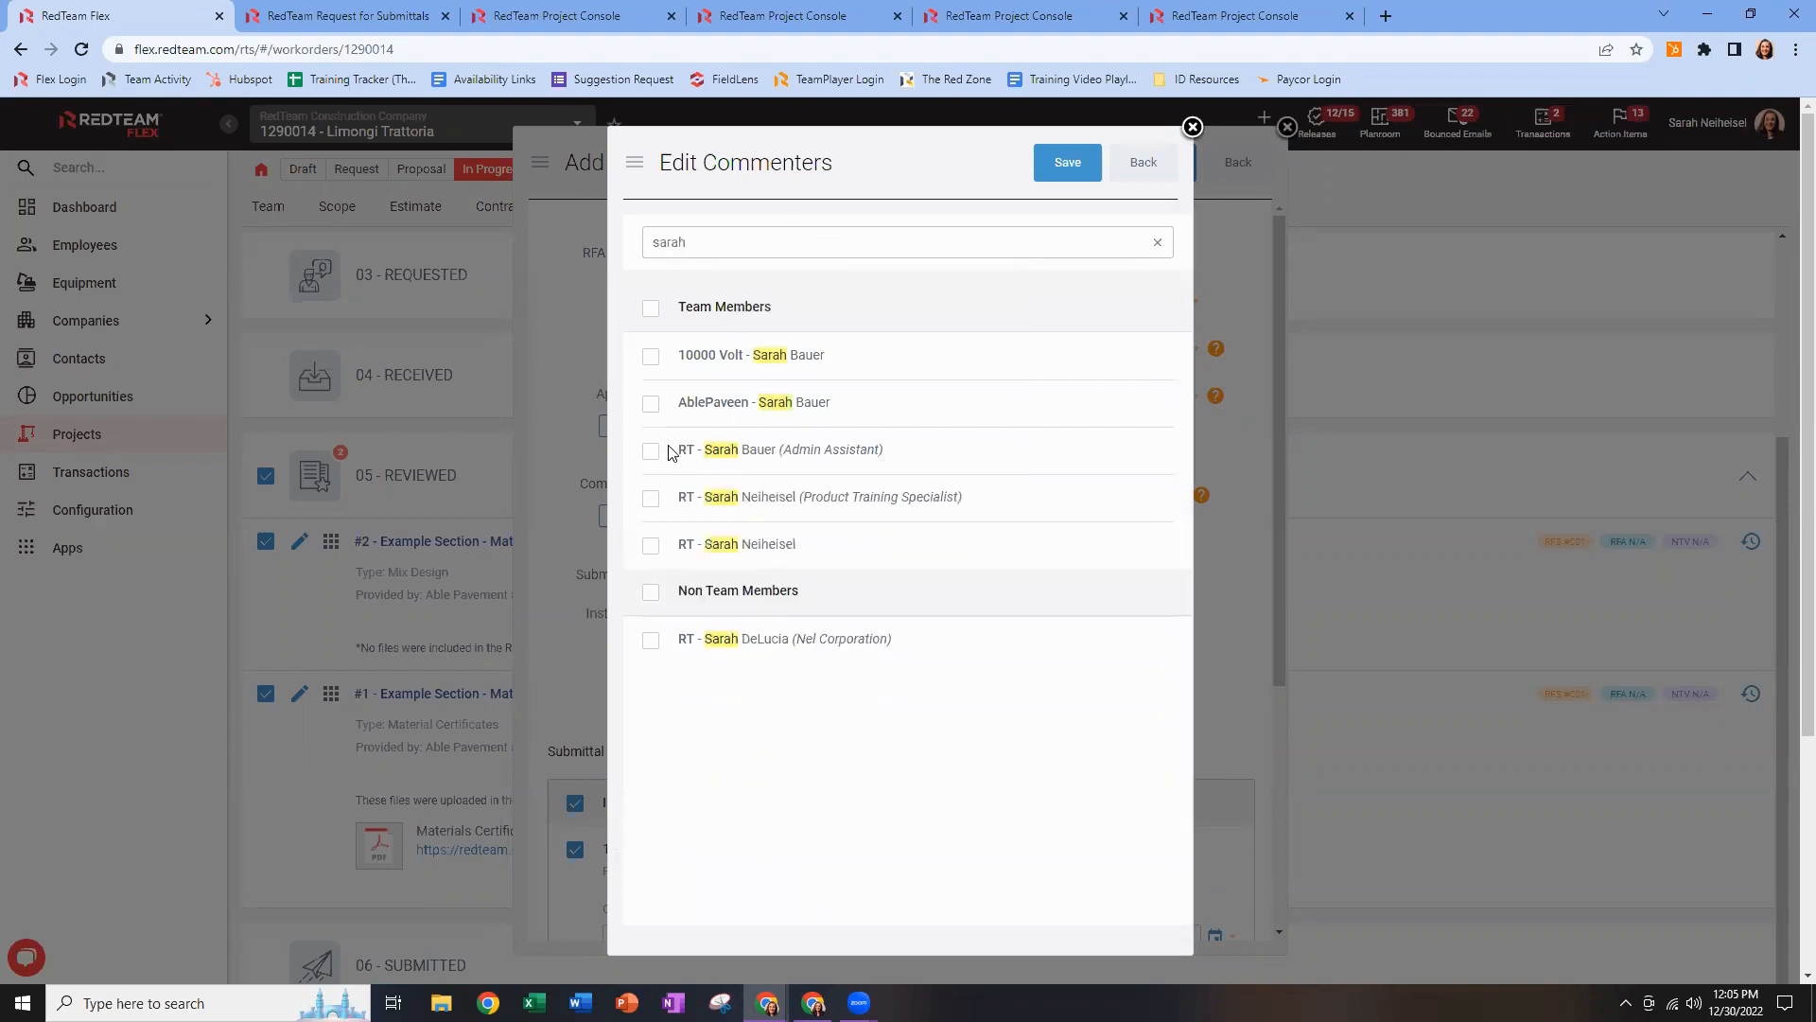
pyautogui.click(650, 497)
pyautogui.doubleClick(693, 243)
pyautogui.write('a')
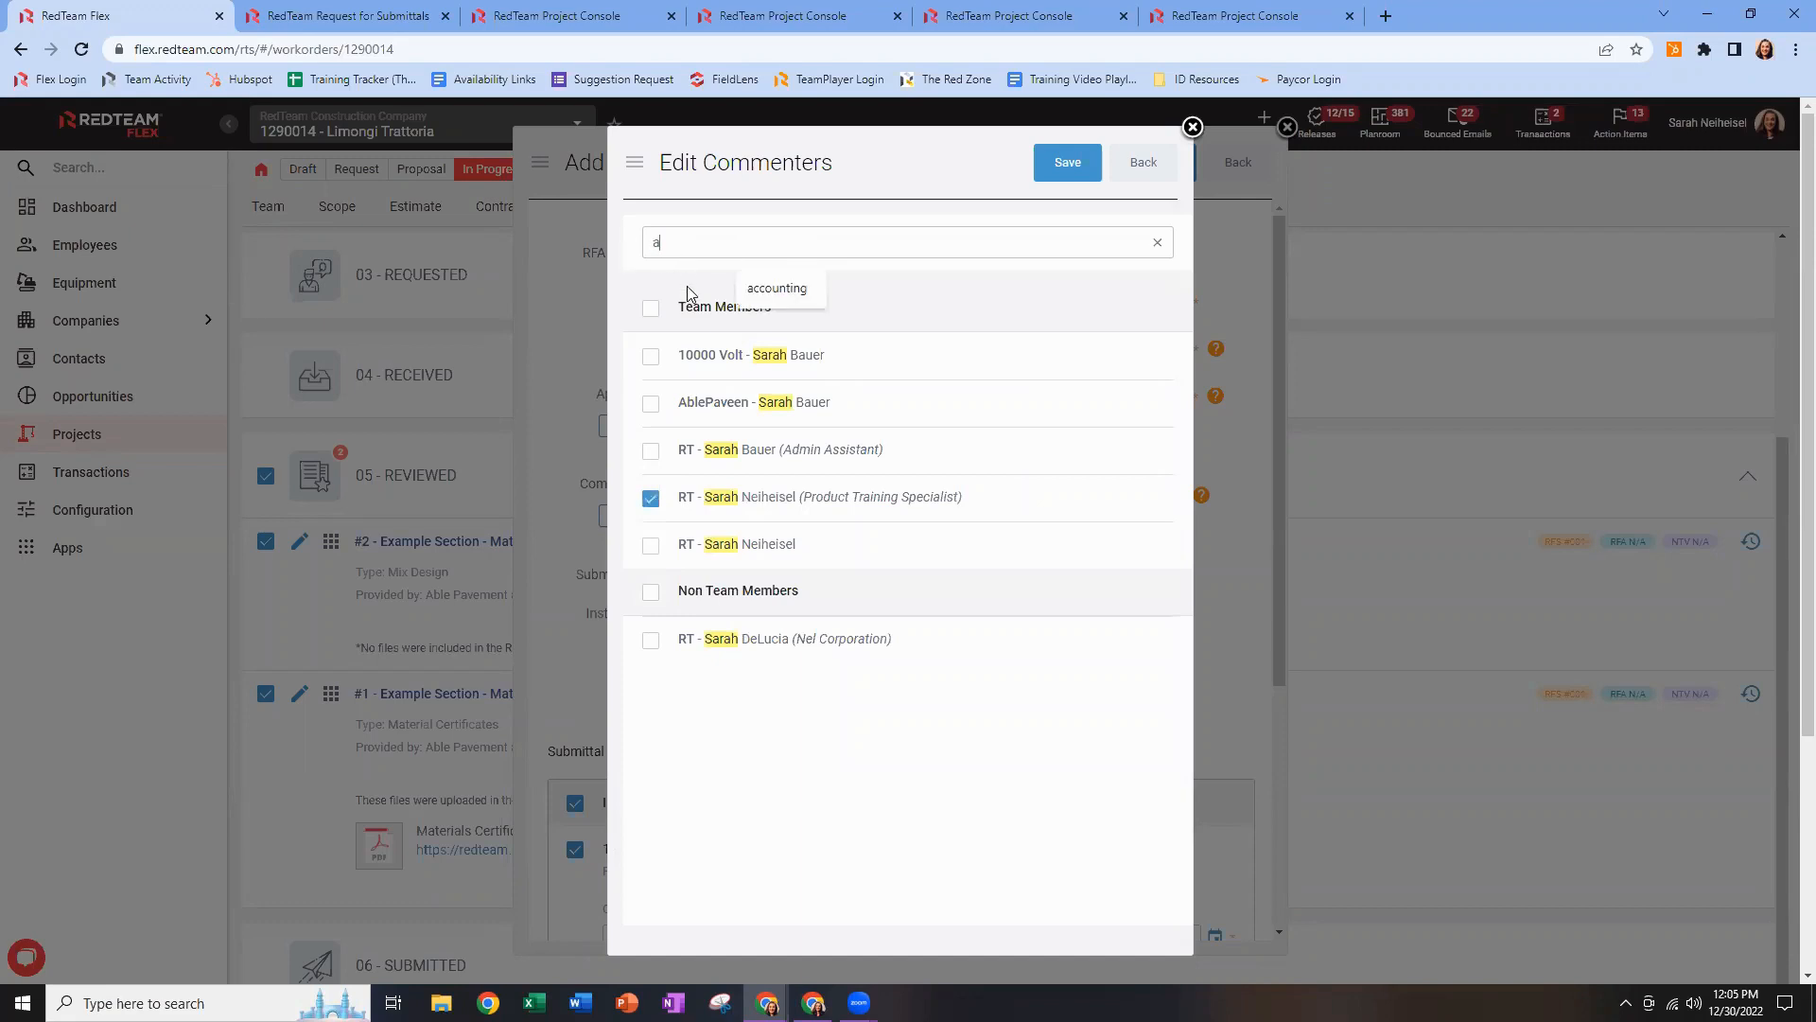
pyautogui.write('shley')
pyautogui.click(868, 376)
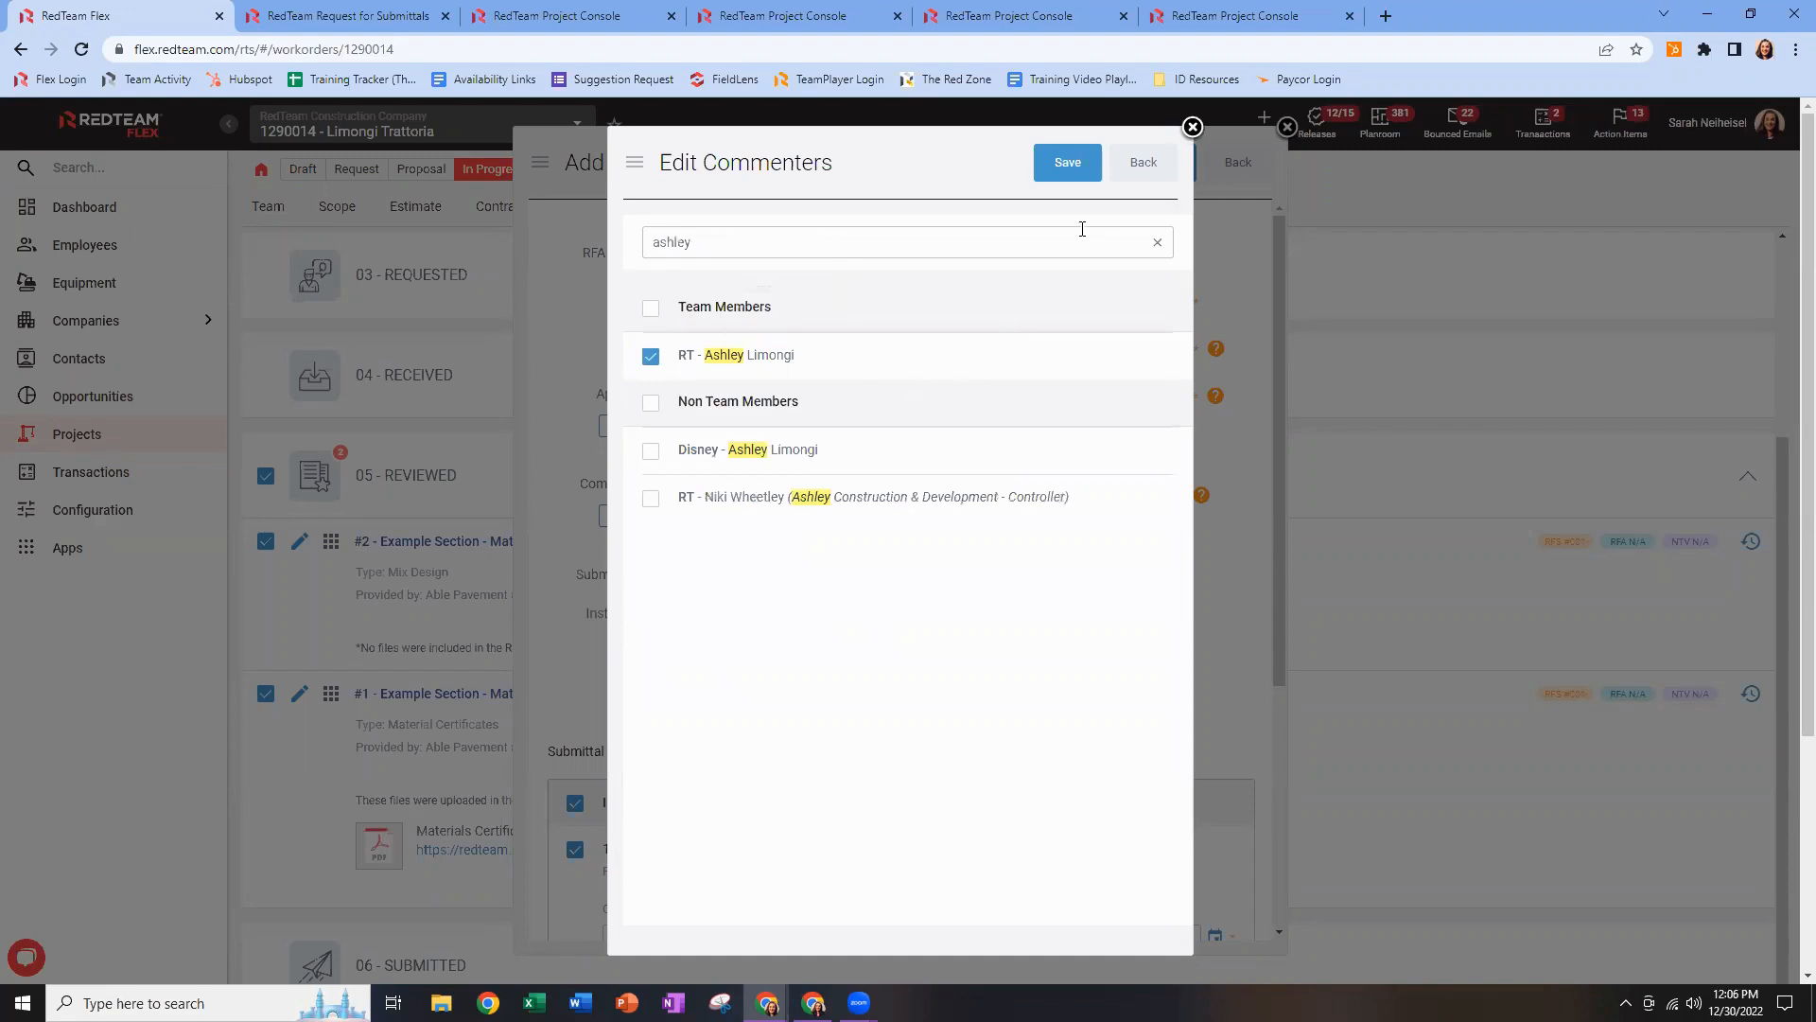
pyautogui.click(1069, 170)
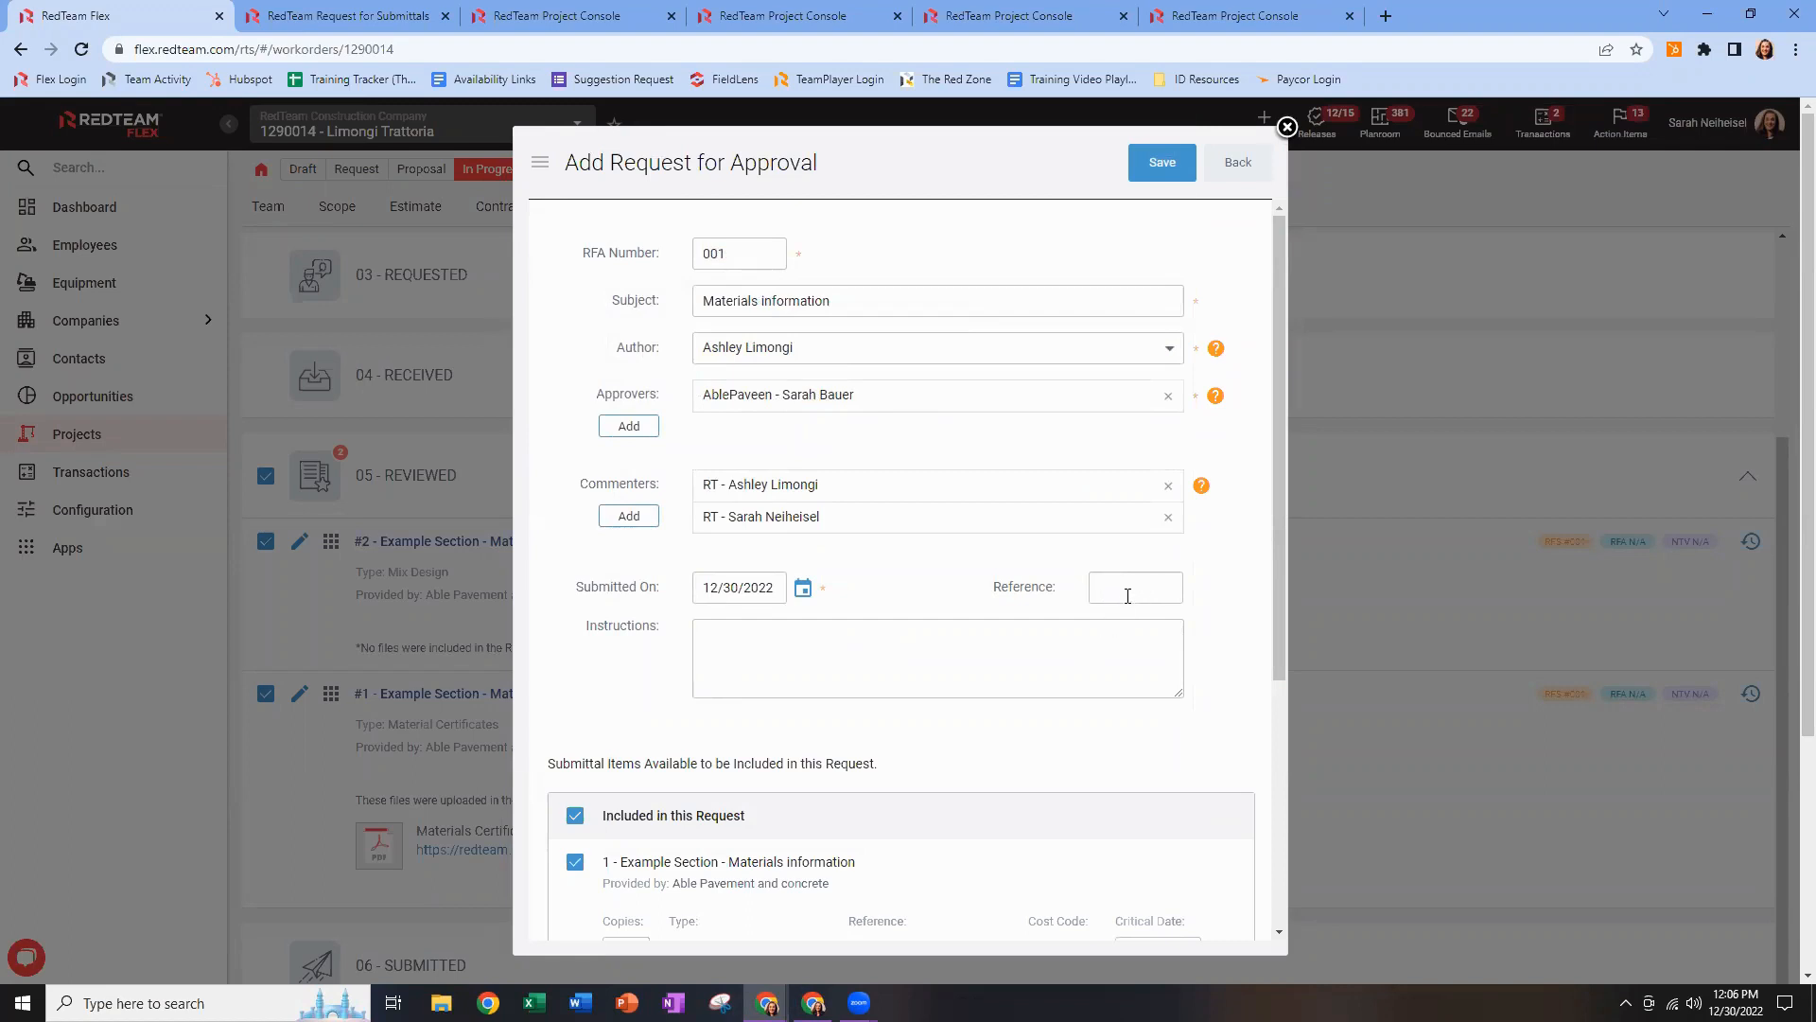
# Check the submittal items included in the request, save the Request for Approval and open it for viewing.
pyautogui.scroll(-4, 1041, 656)
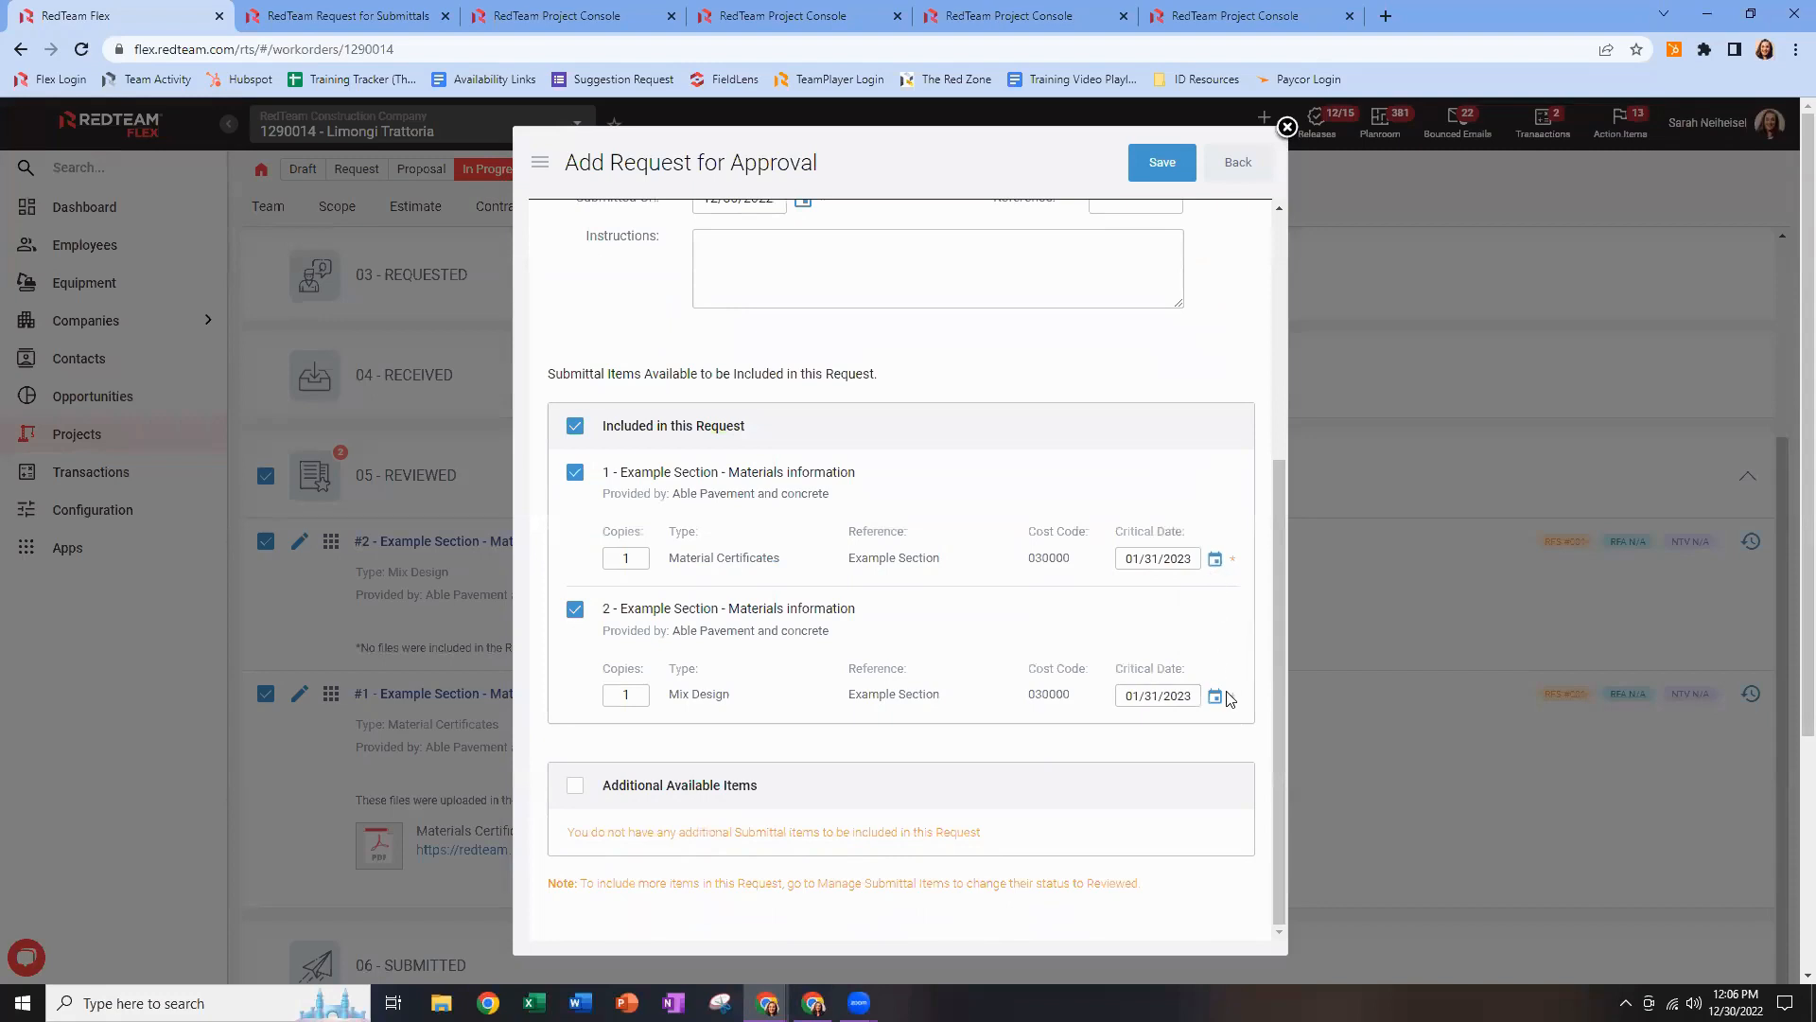
pyautogui.click(1168, 176)
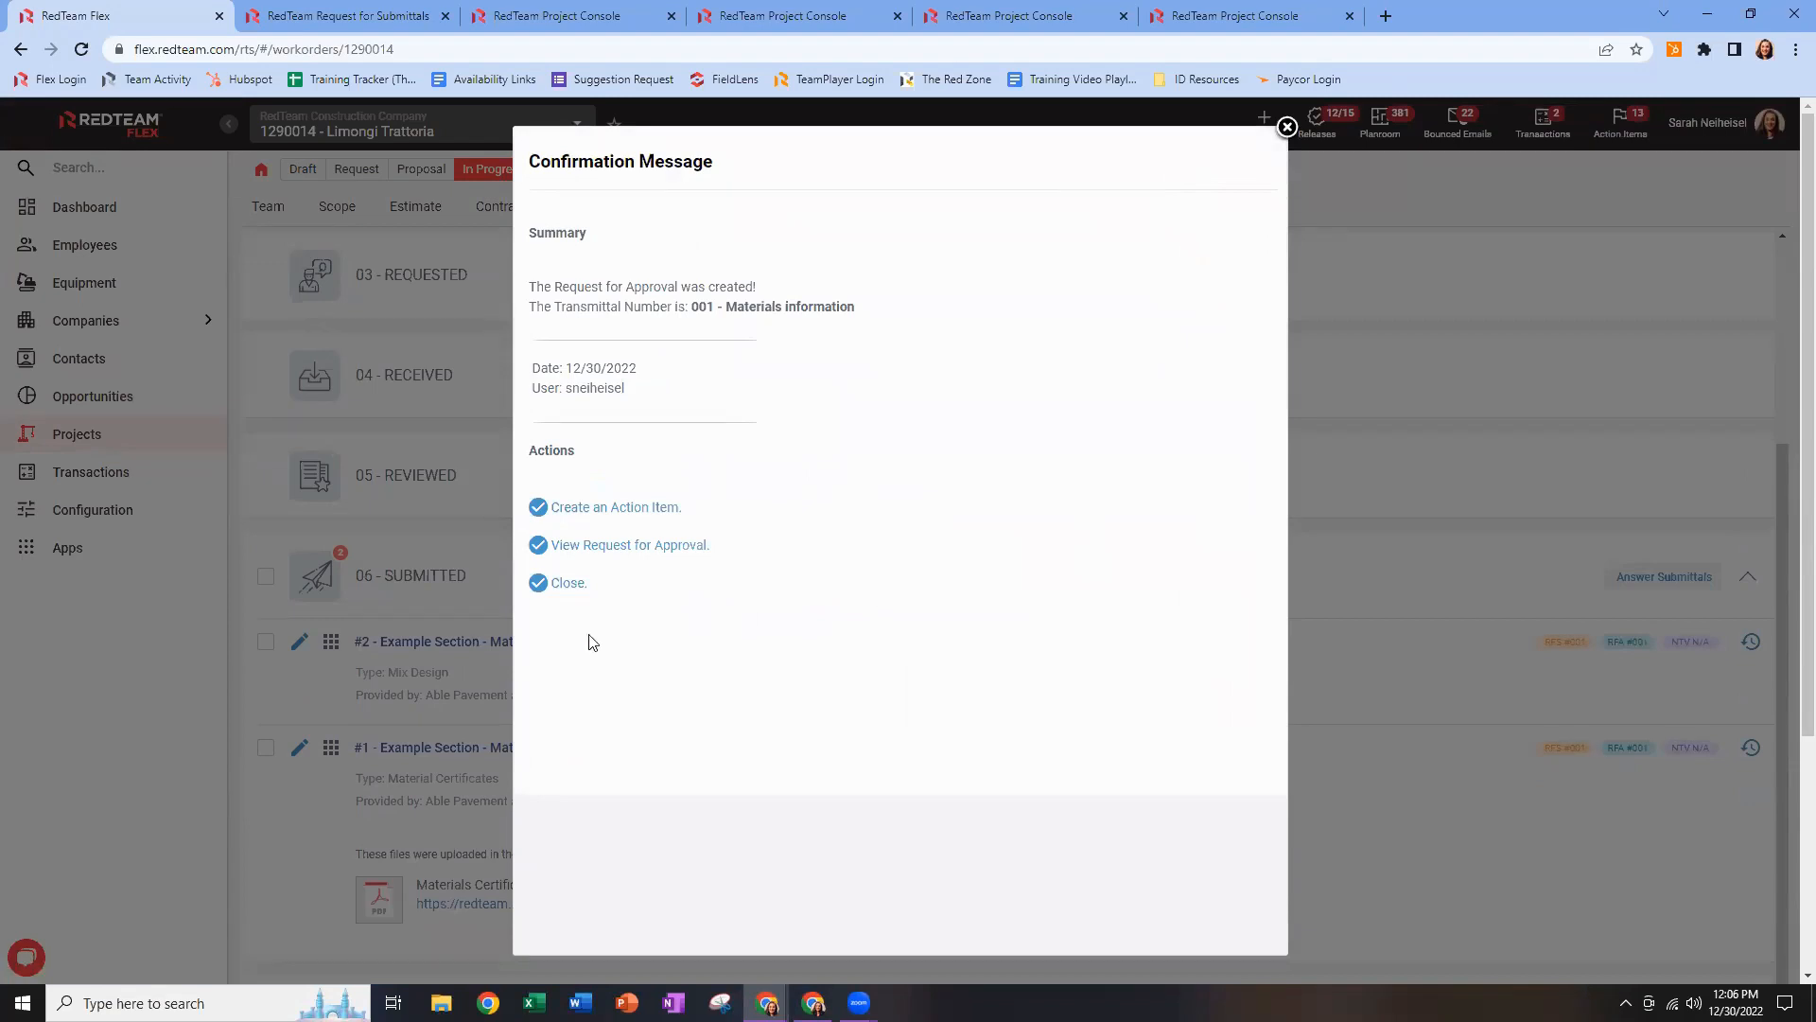
pyautogui.click(660, 553)
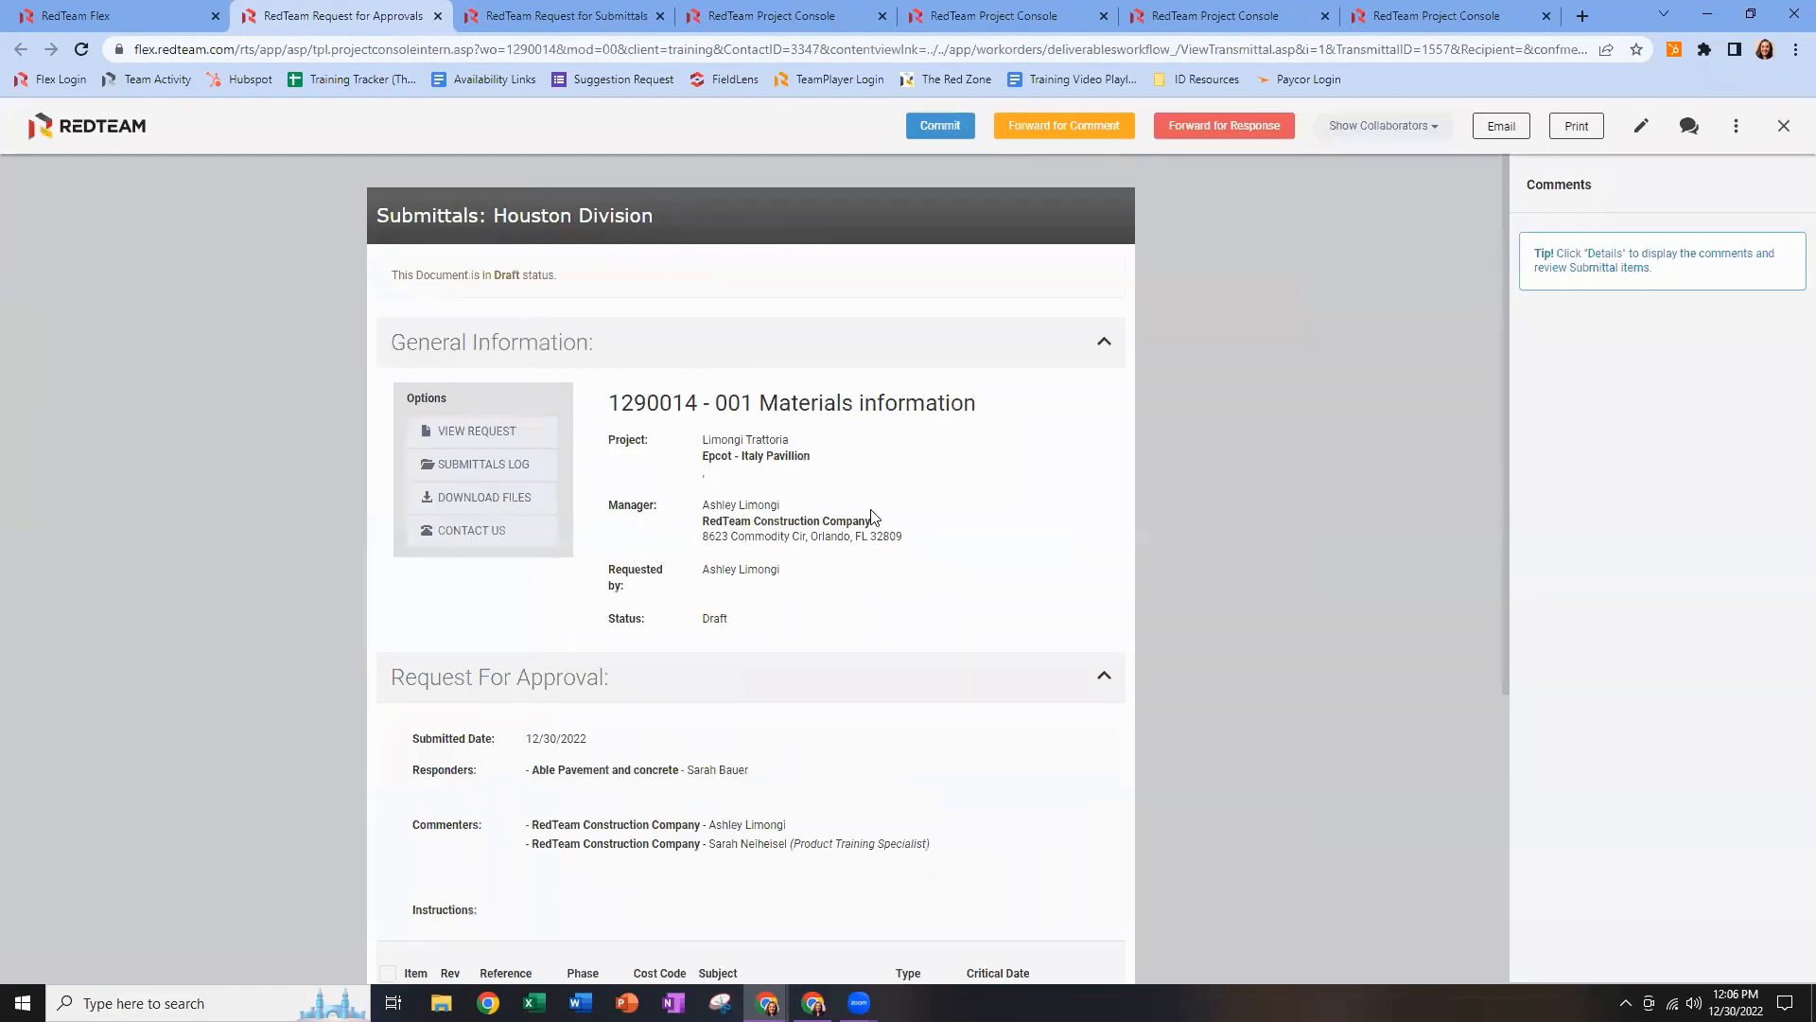
# Check the draft request's responders, commenters and submittal items, and commit the Request for Approval.
pyautogui.scroll(-2, 871, 516)
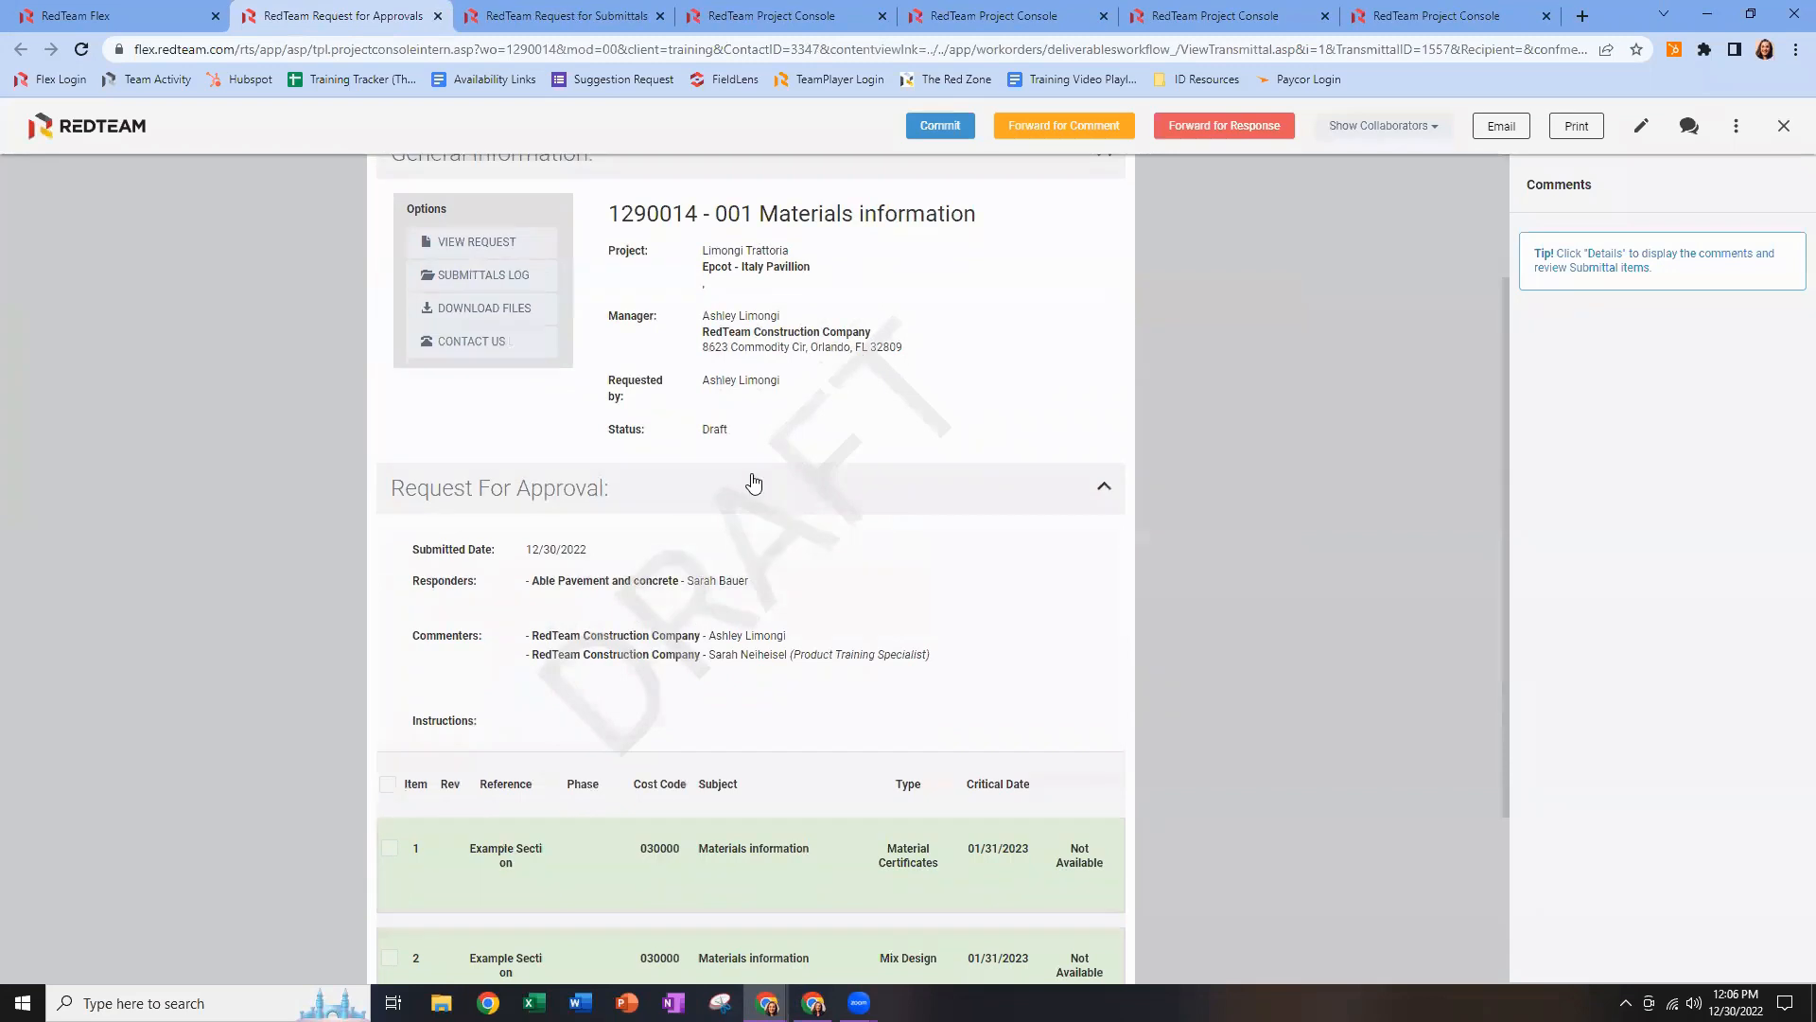
pyautogui.doubleClick(456, 581)
pyautogui.moveTo(414, 642); pyautogui.dragTo(484, 656)
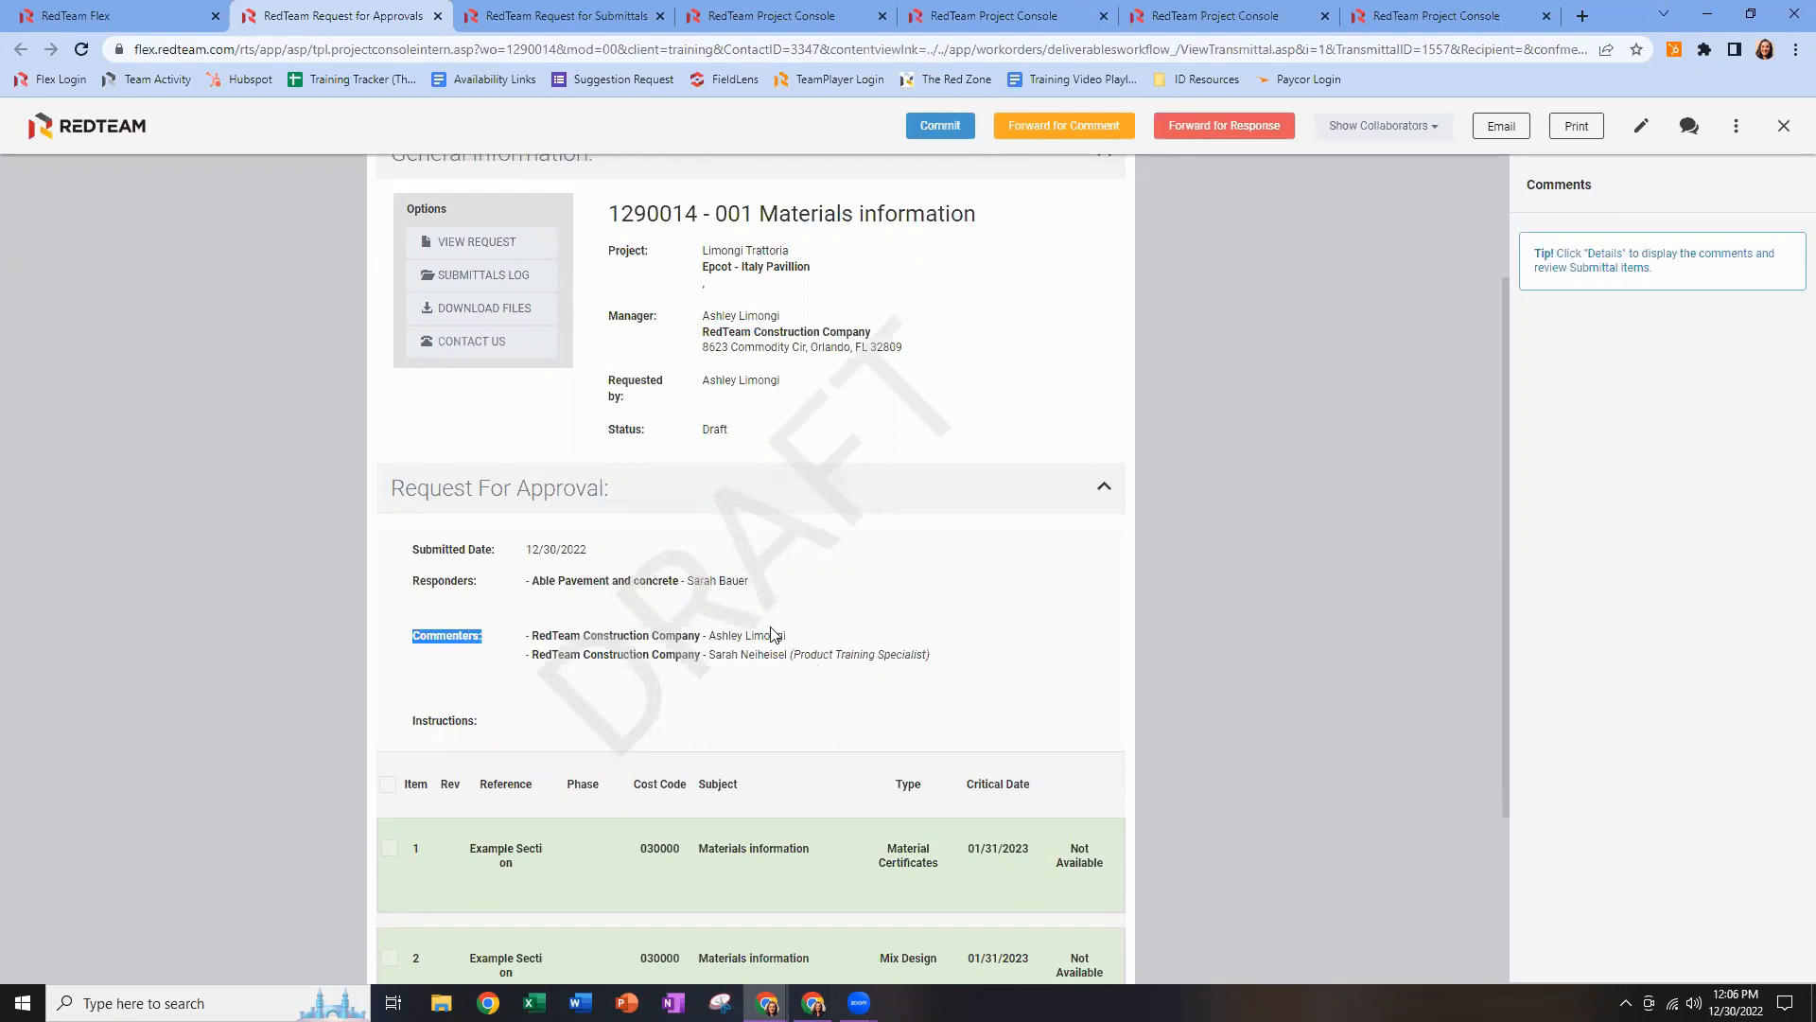
pyautogui.scroll(-1, 962, 691)
pyautogui.scroll(-3, 965, 682)
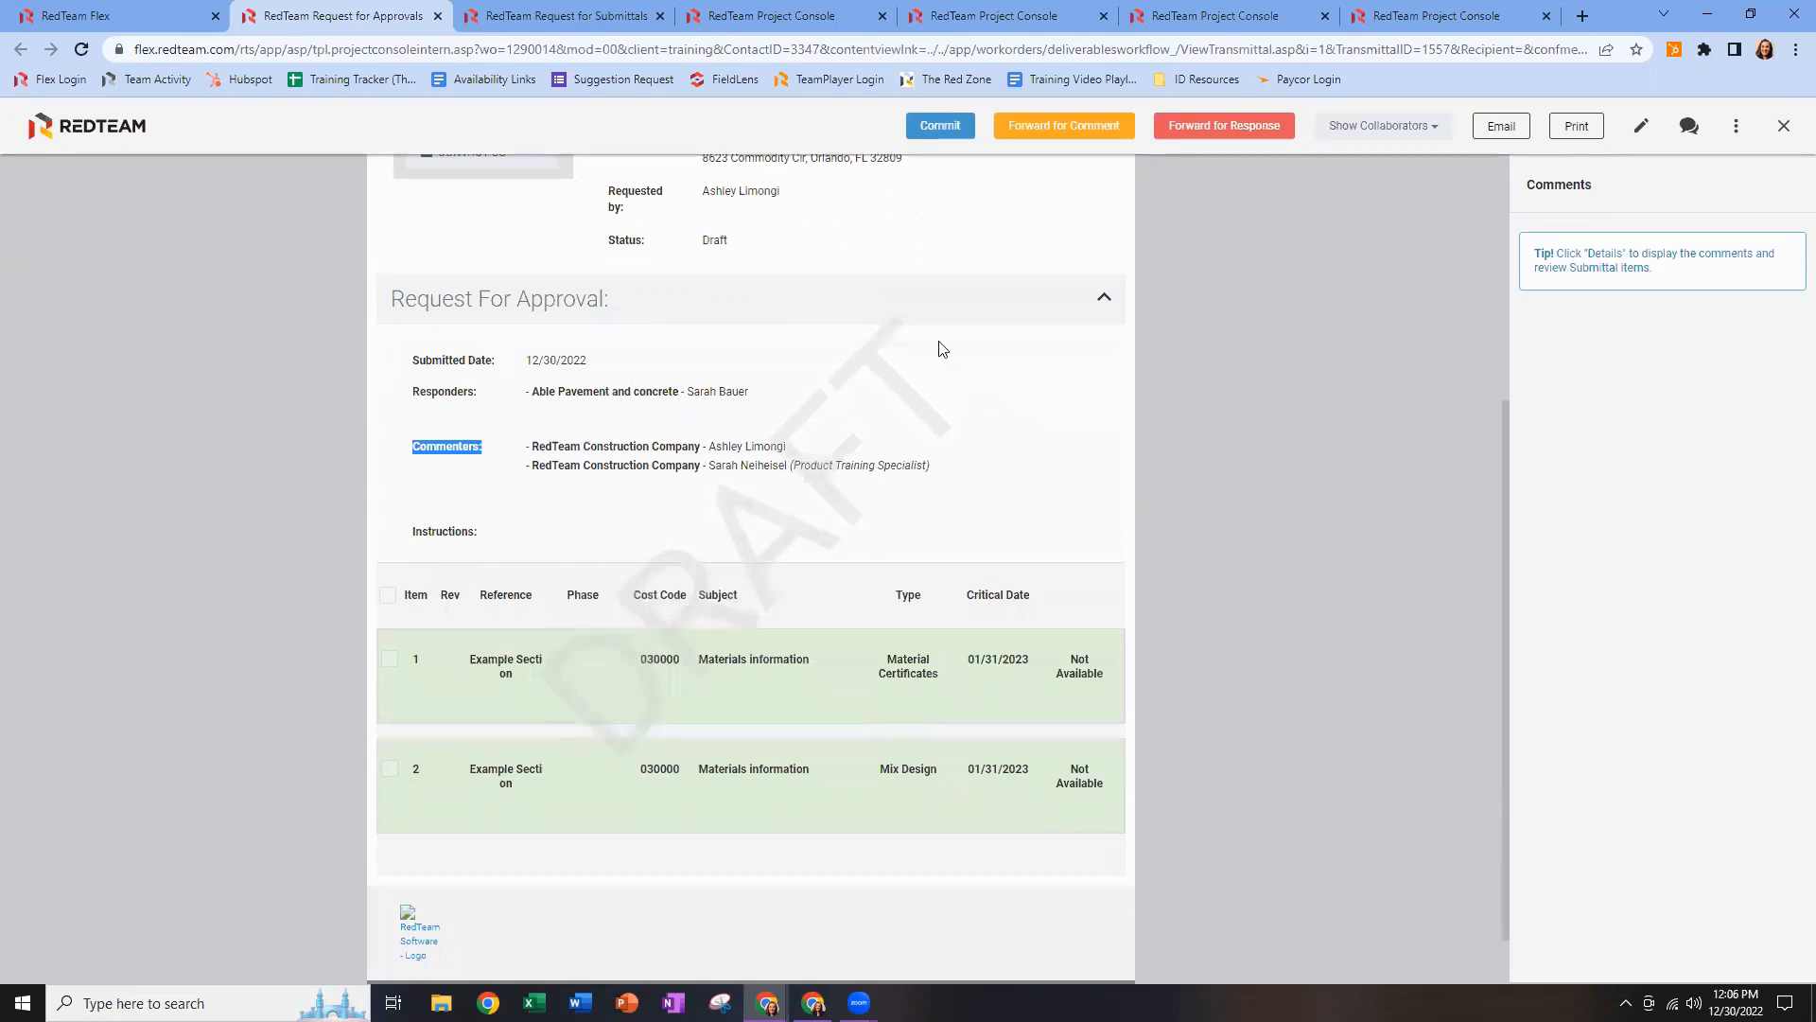
pyautogui.click(938, 134)
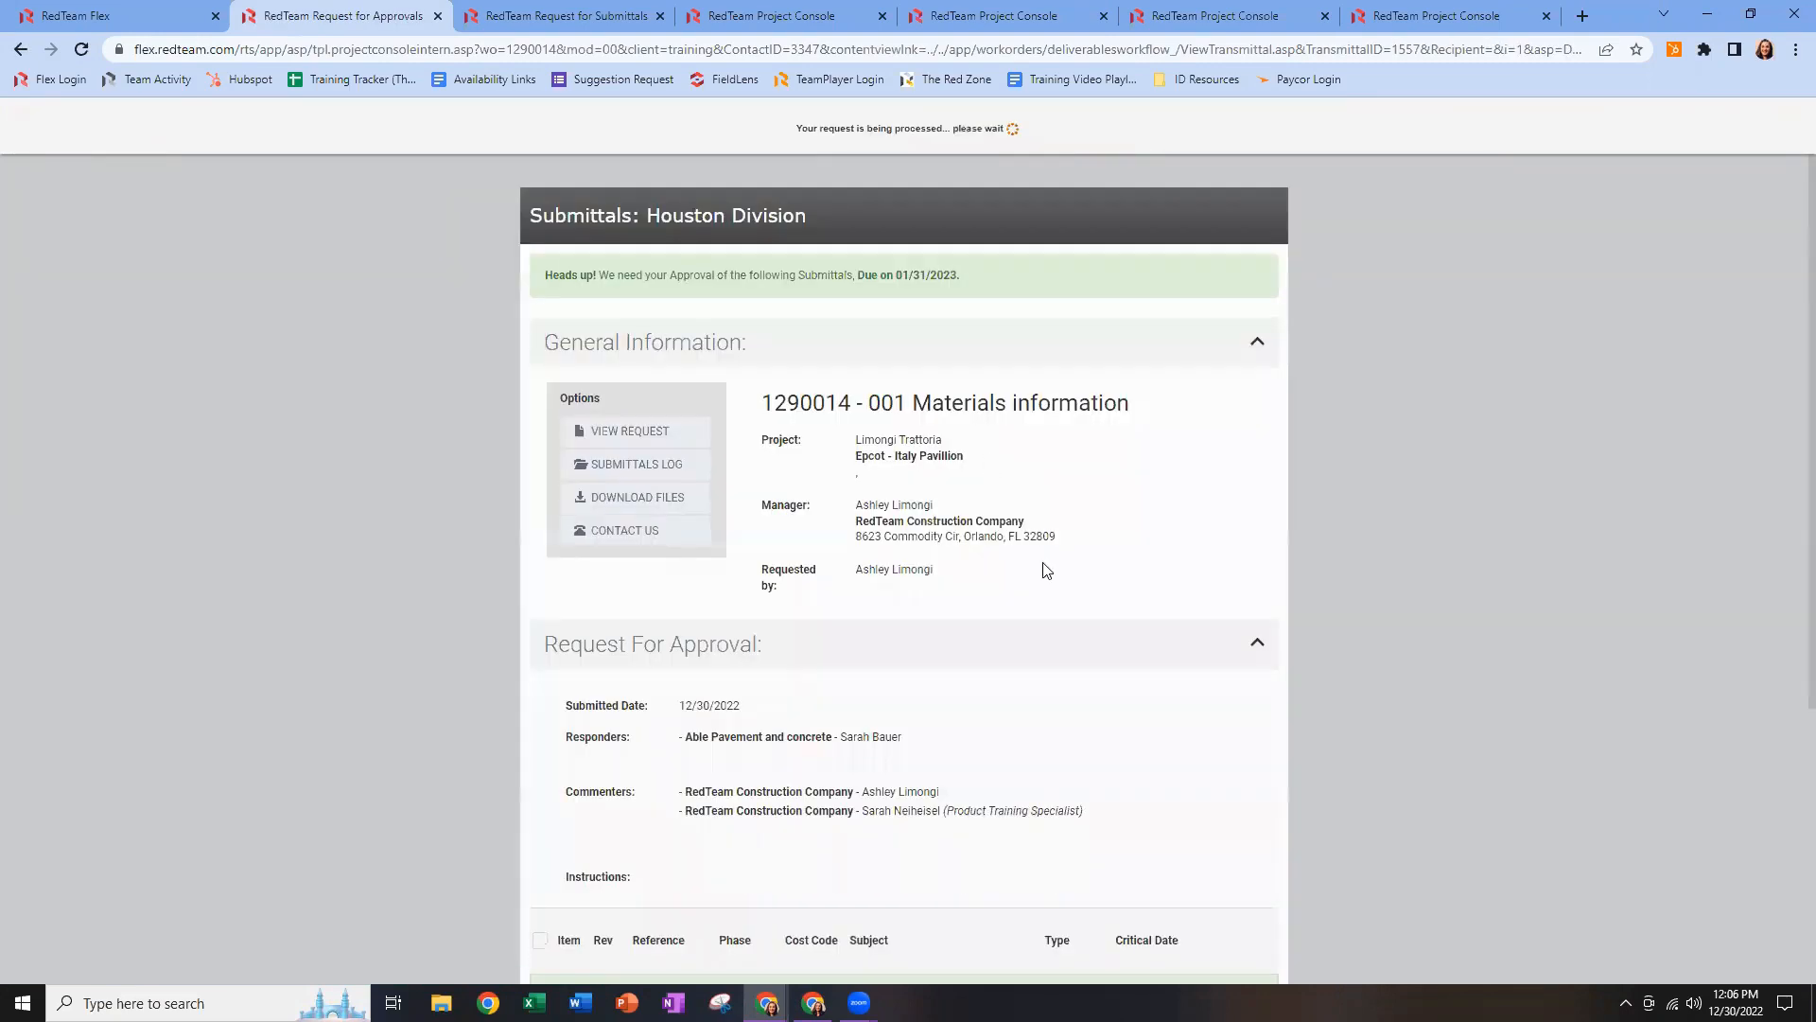
# Open the details of item 1, Material Certificates, in the committed Request for Approval.
pyautogui.scroll(-1, 1100, 625)
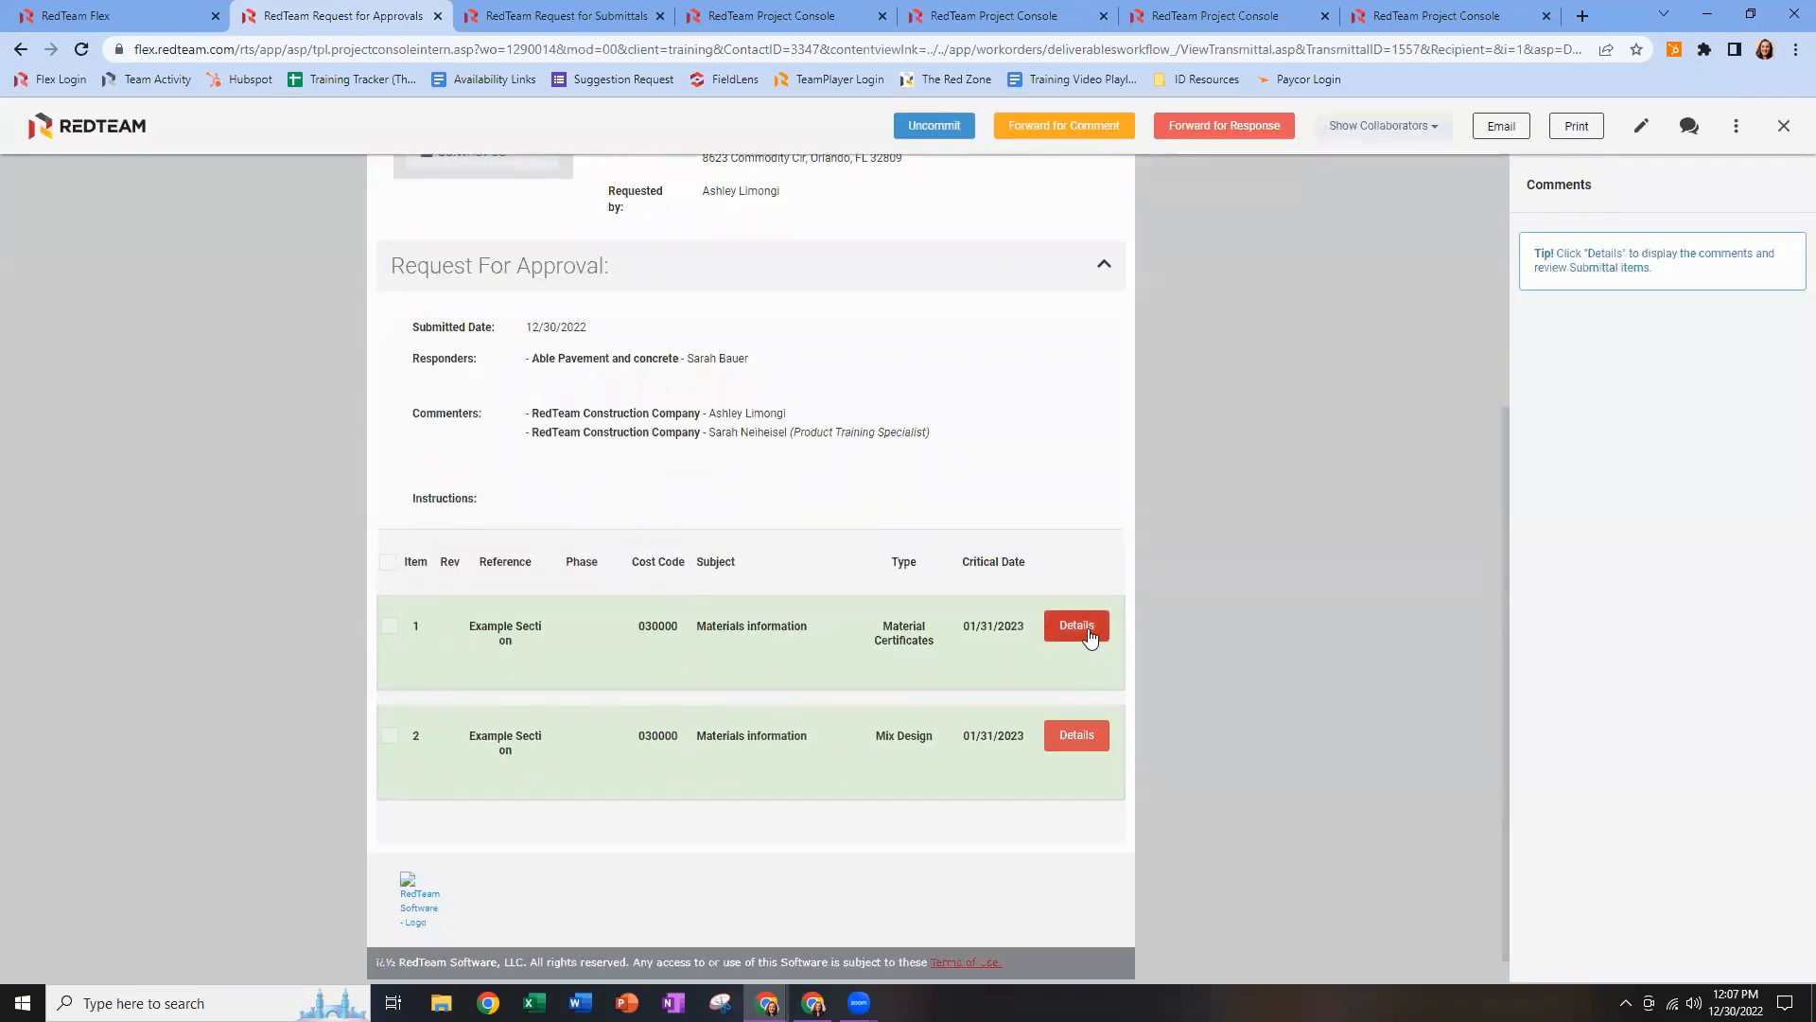
pyautogui.click(1086, 631)
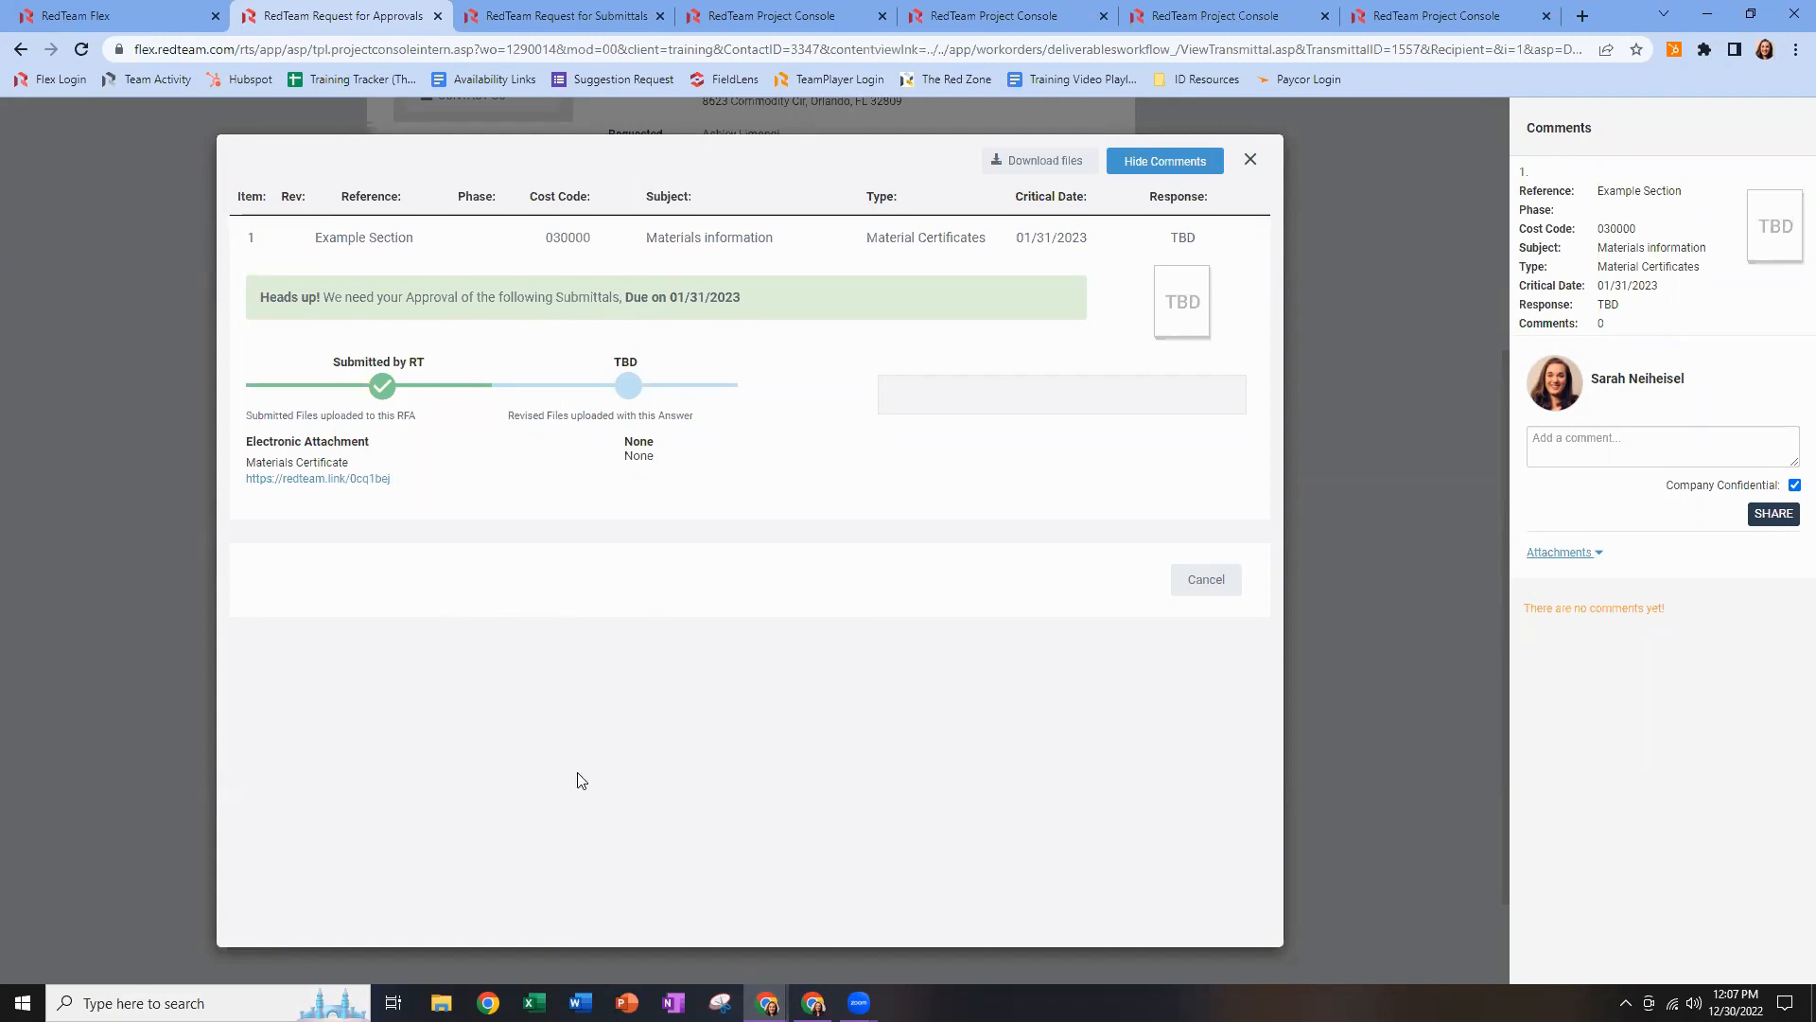
# Close the item details and email the Request for Approval to the responder only, removing both Cc recipients.
pyautogui.click(1249, 162)
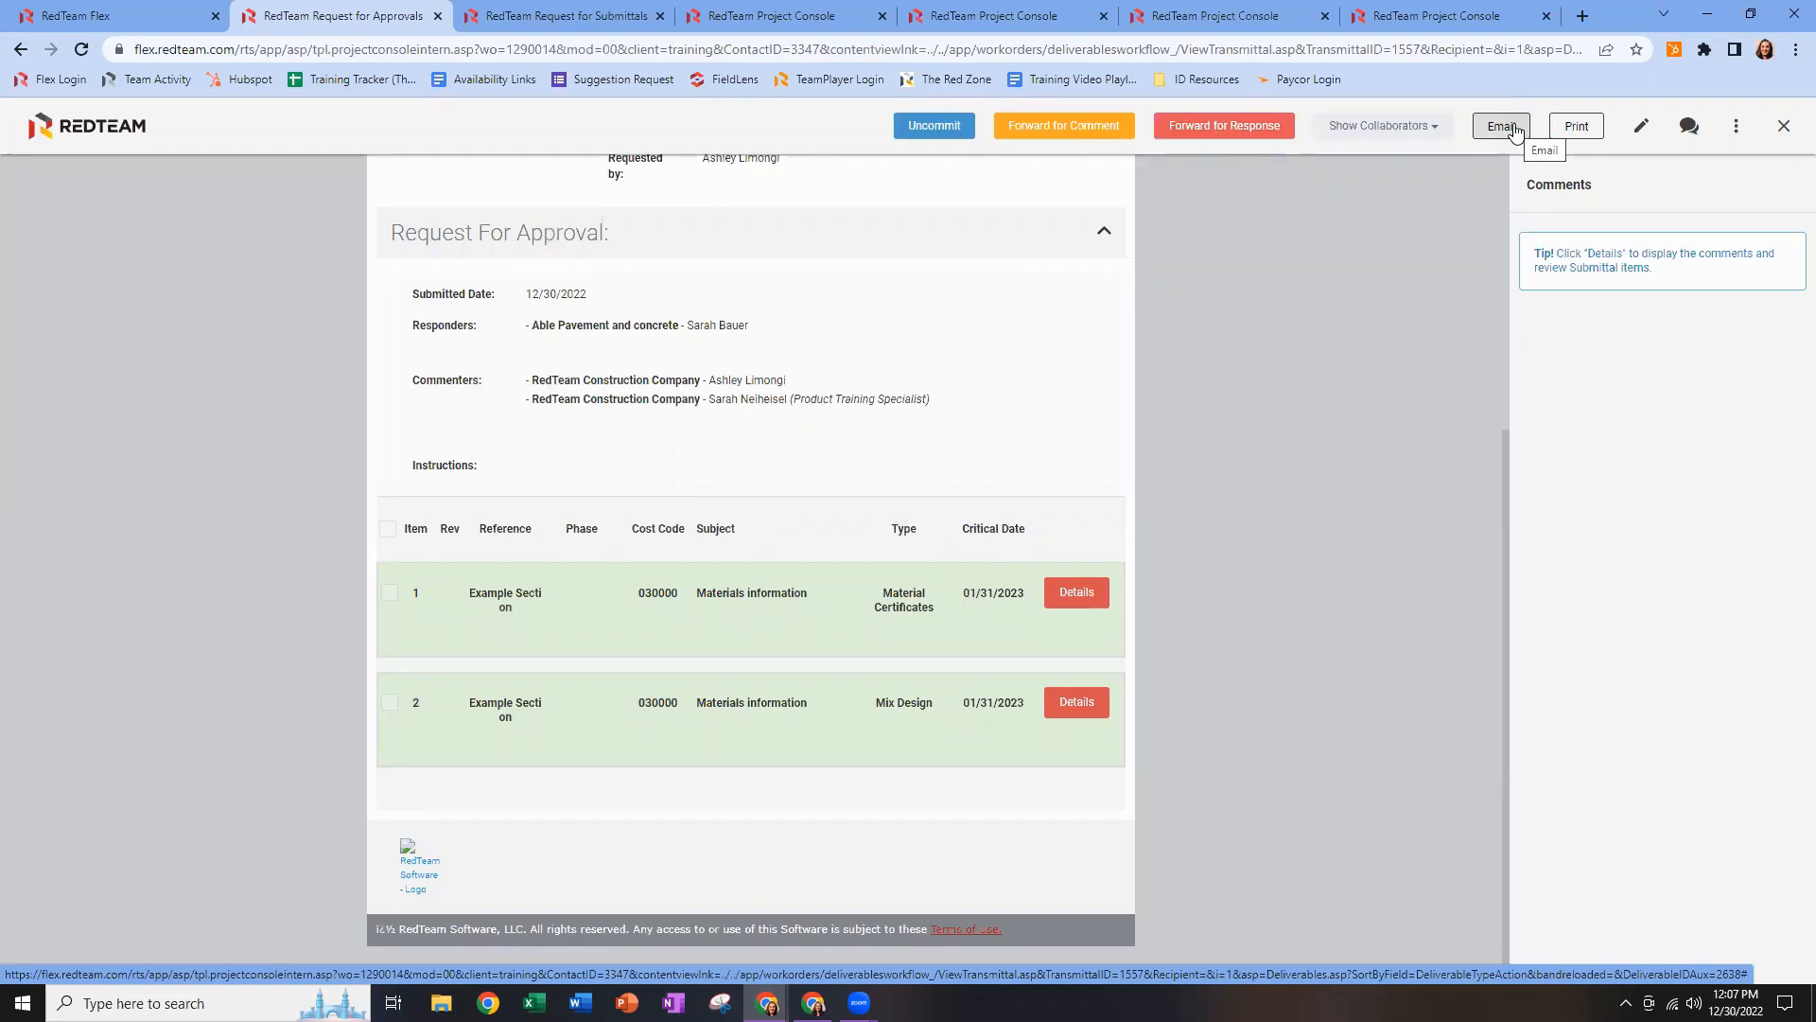
pyautogui.click(1507, 129)
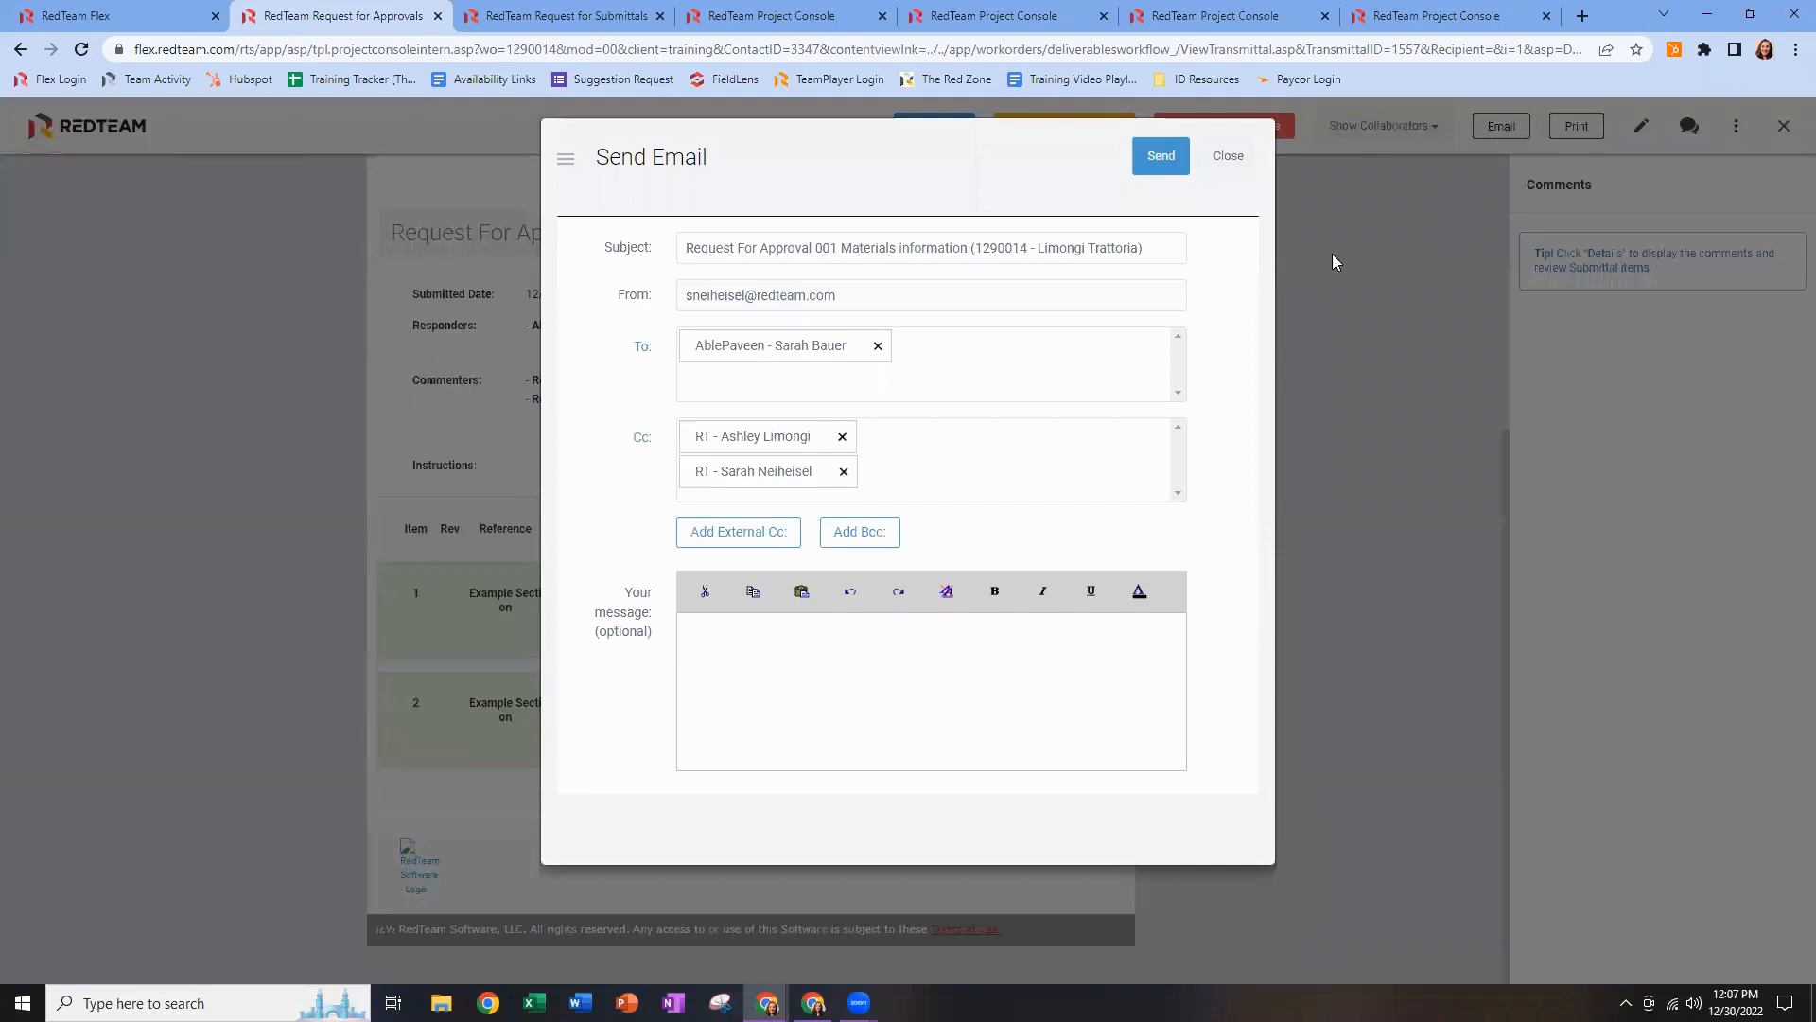
pyautogui.click(842, 436)
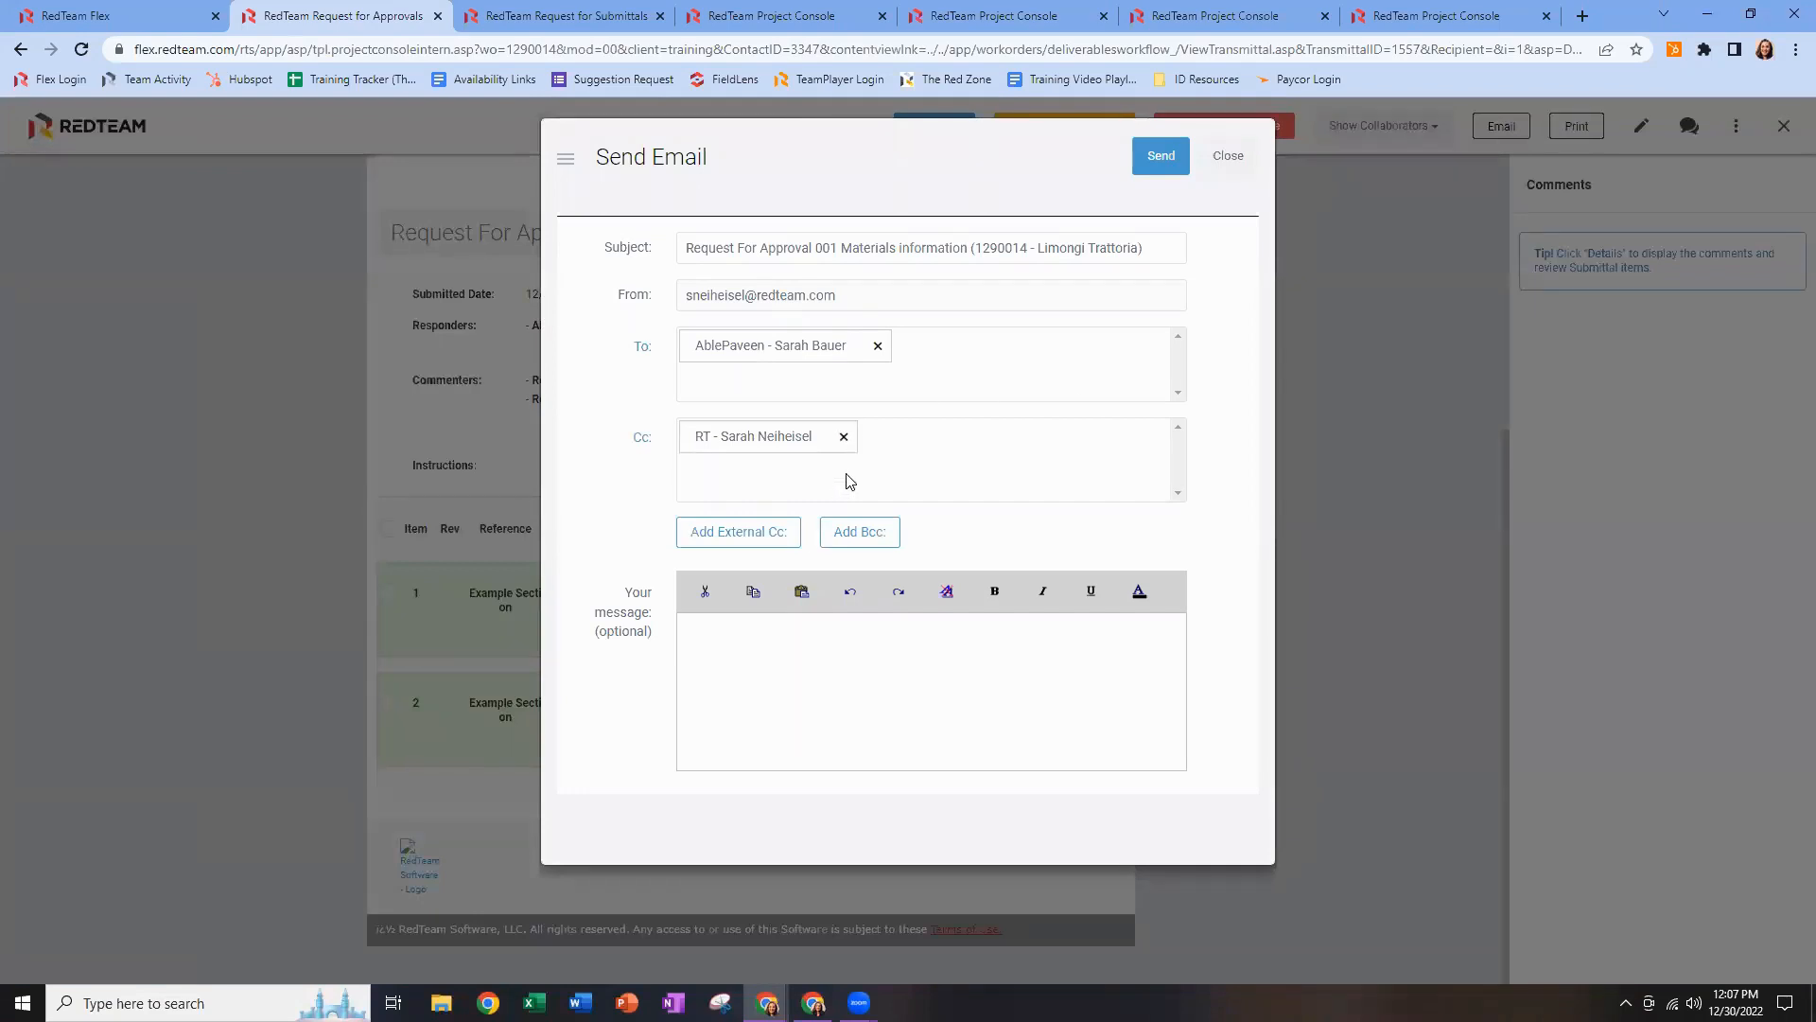
pyautogui.click(844, 438)
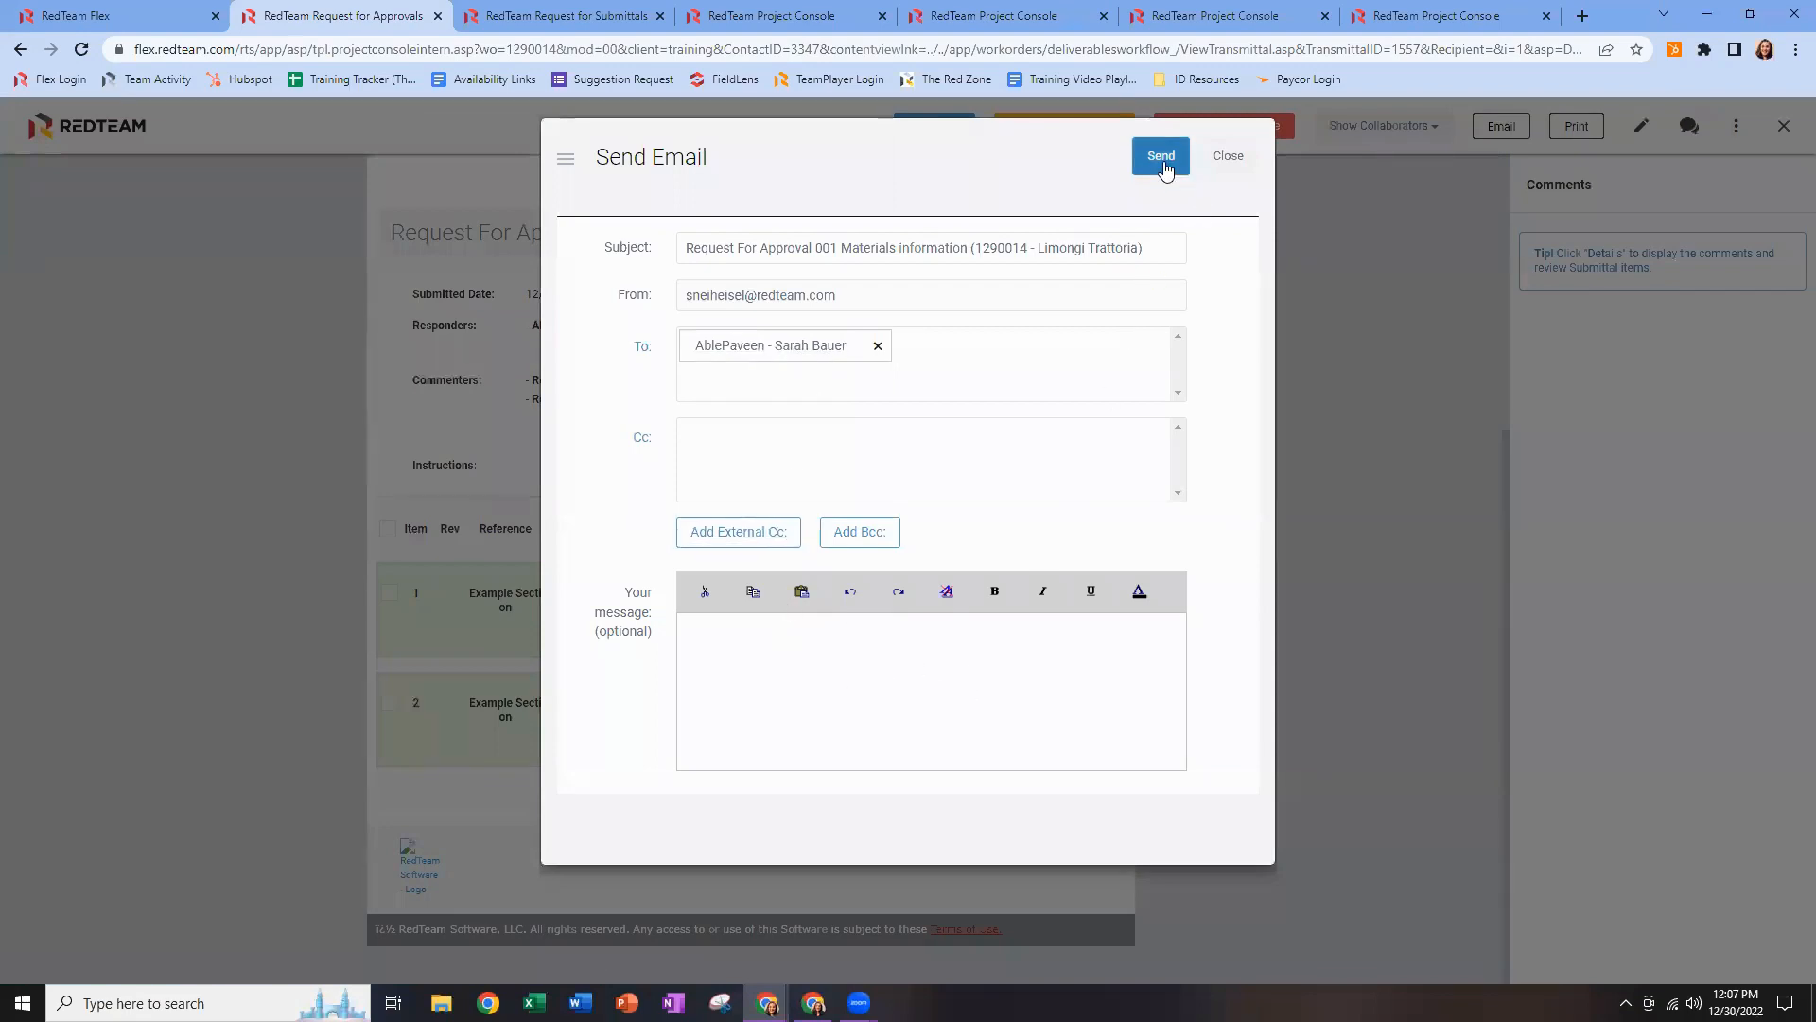
pyautogui.click(1162, 160)
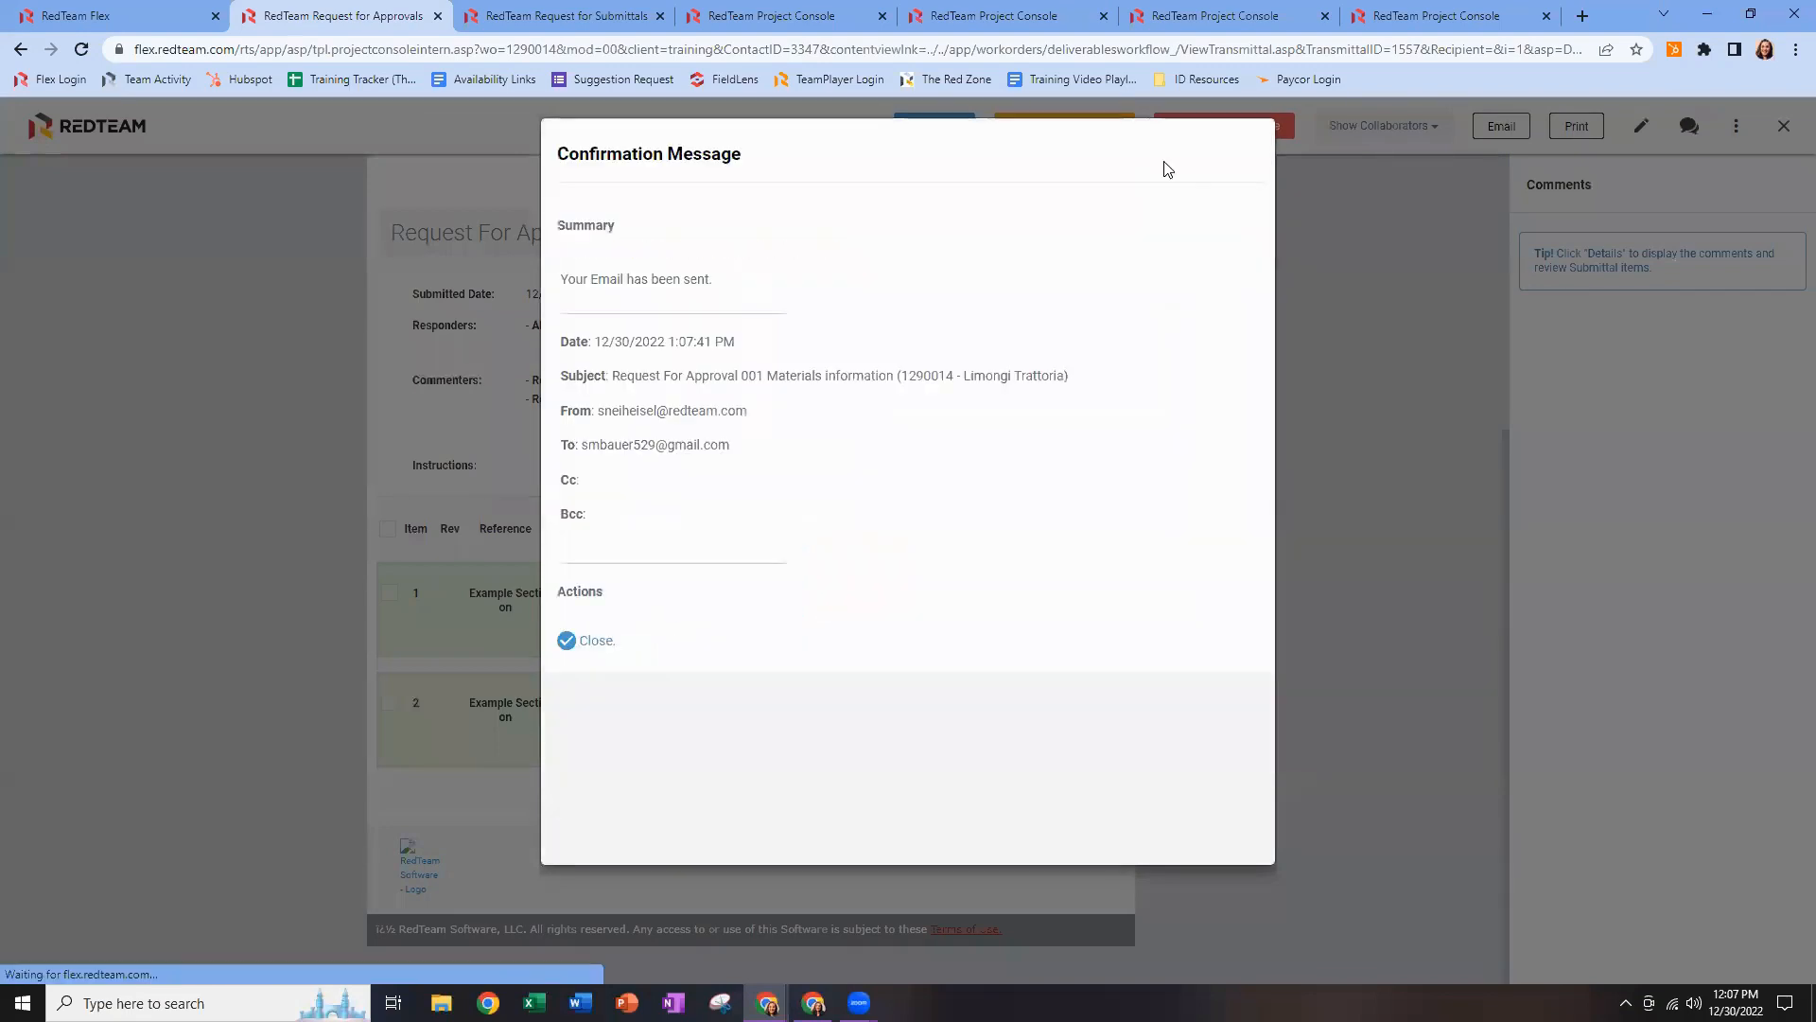
pyautogui.click(615, 643)
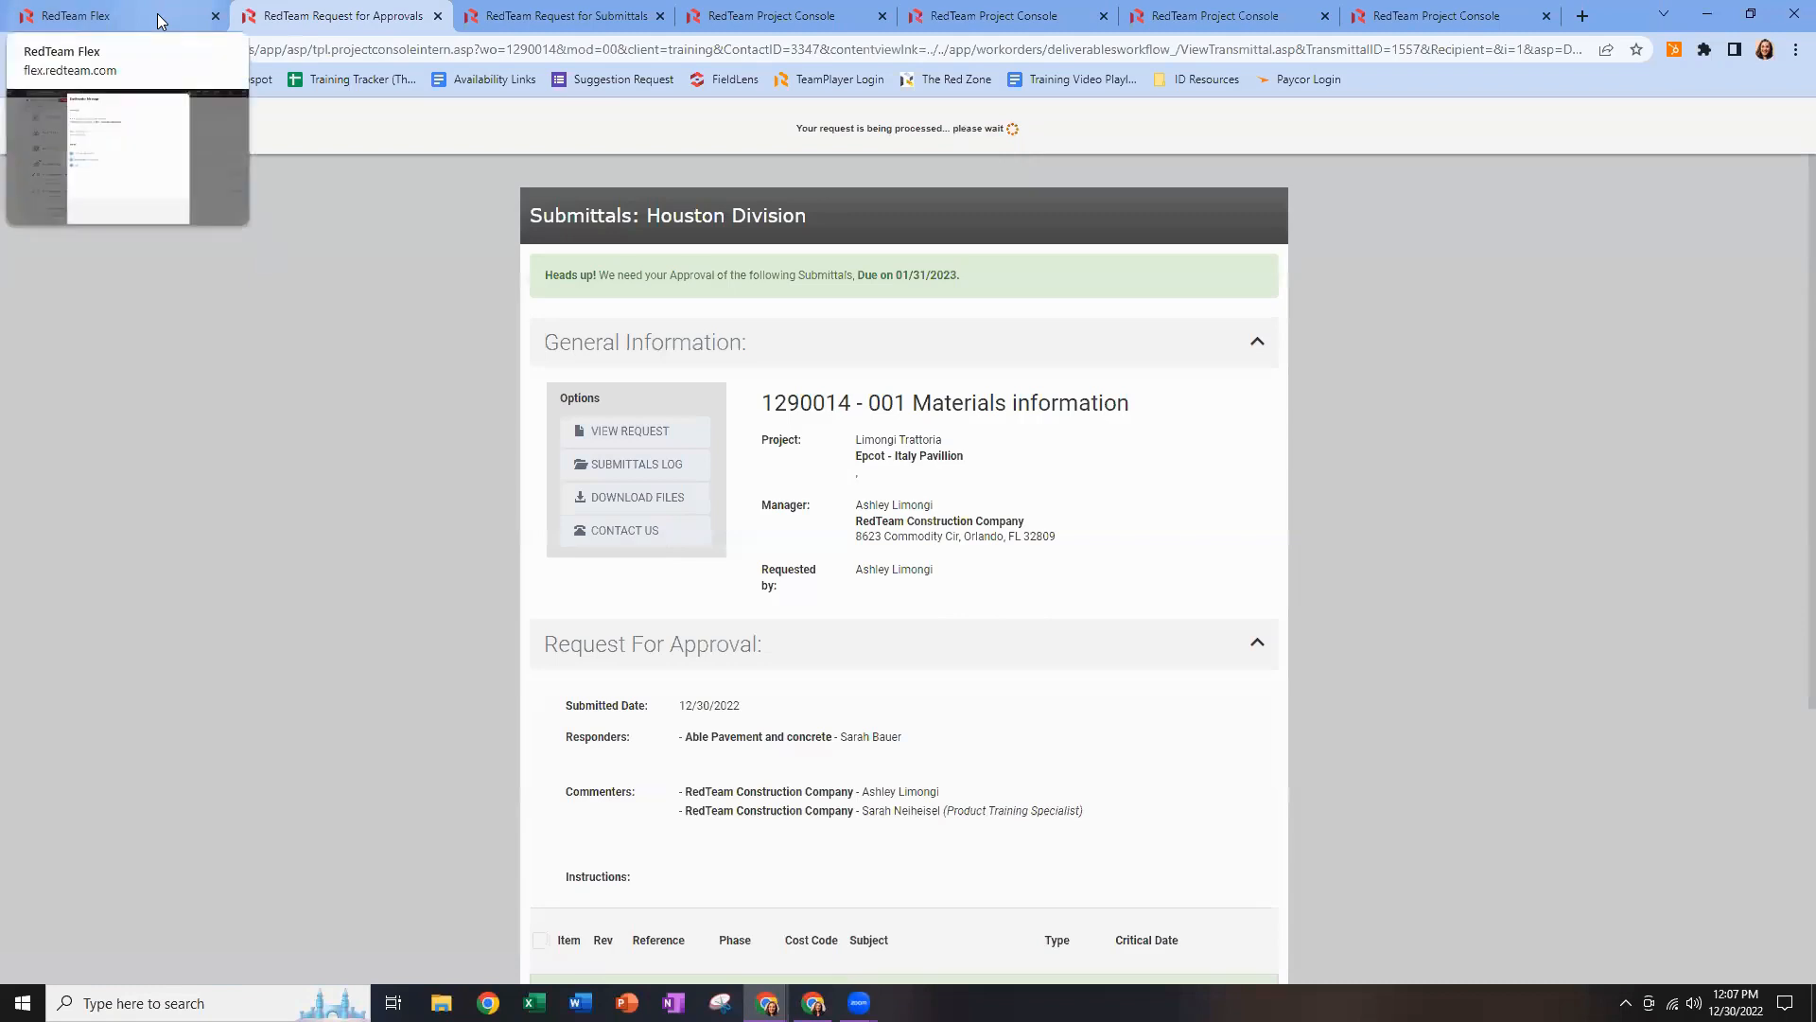
# Refresh the project's submittals workflow and check the action and next step of both items in the 06 - Submitted stage.
pyautogui.click(158, 21)
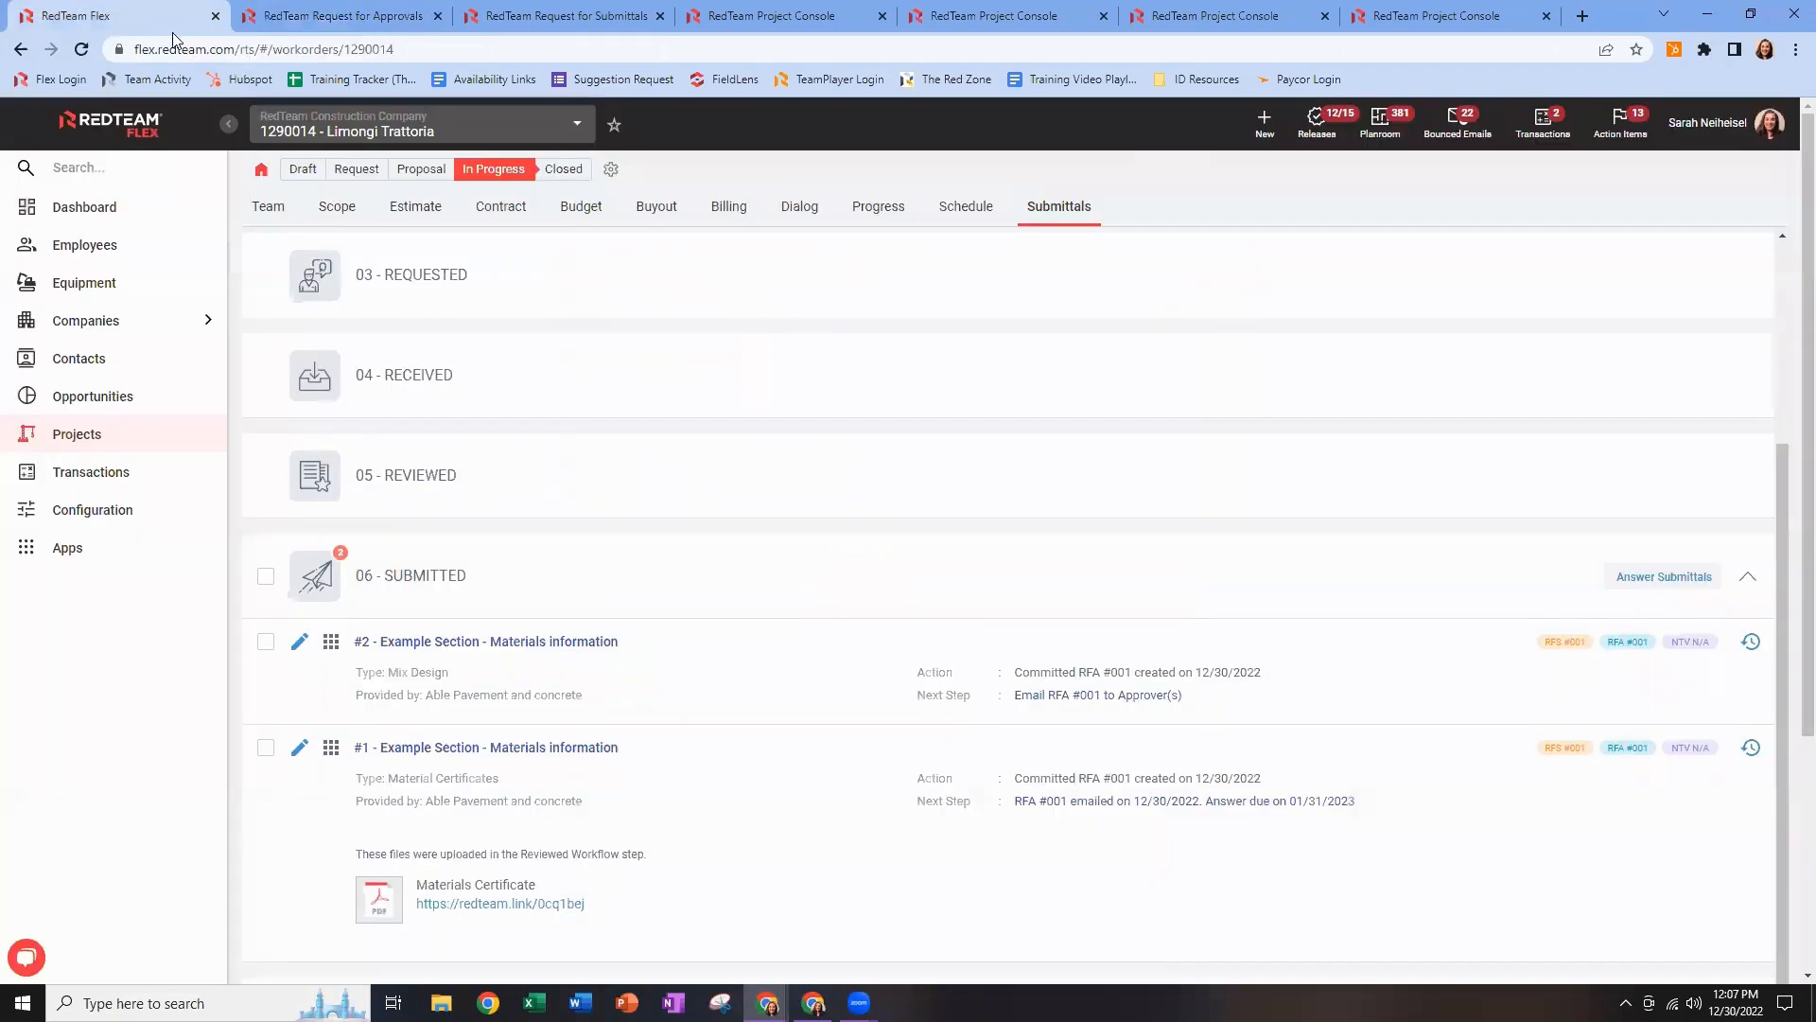
pyautogui.click(1065, 214)
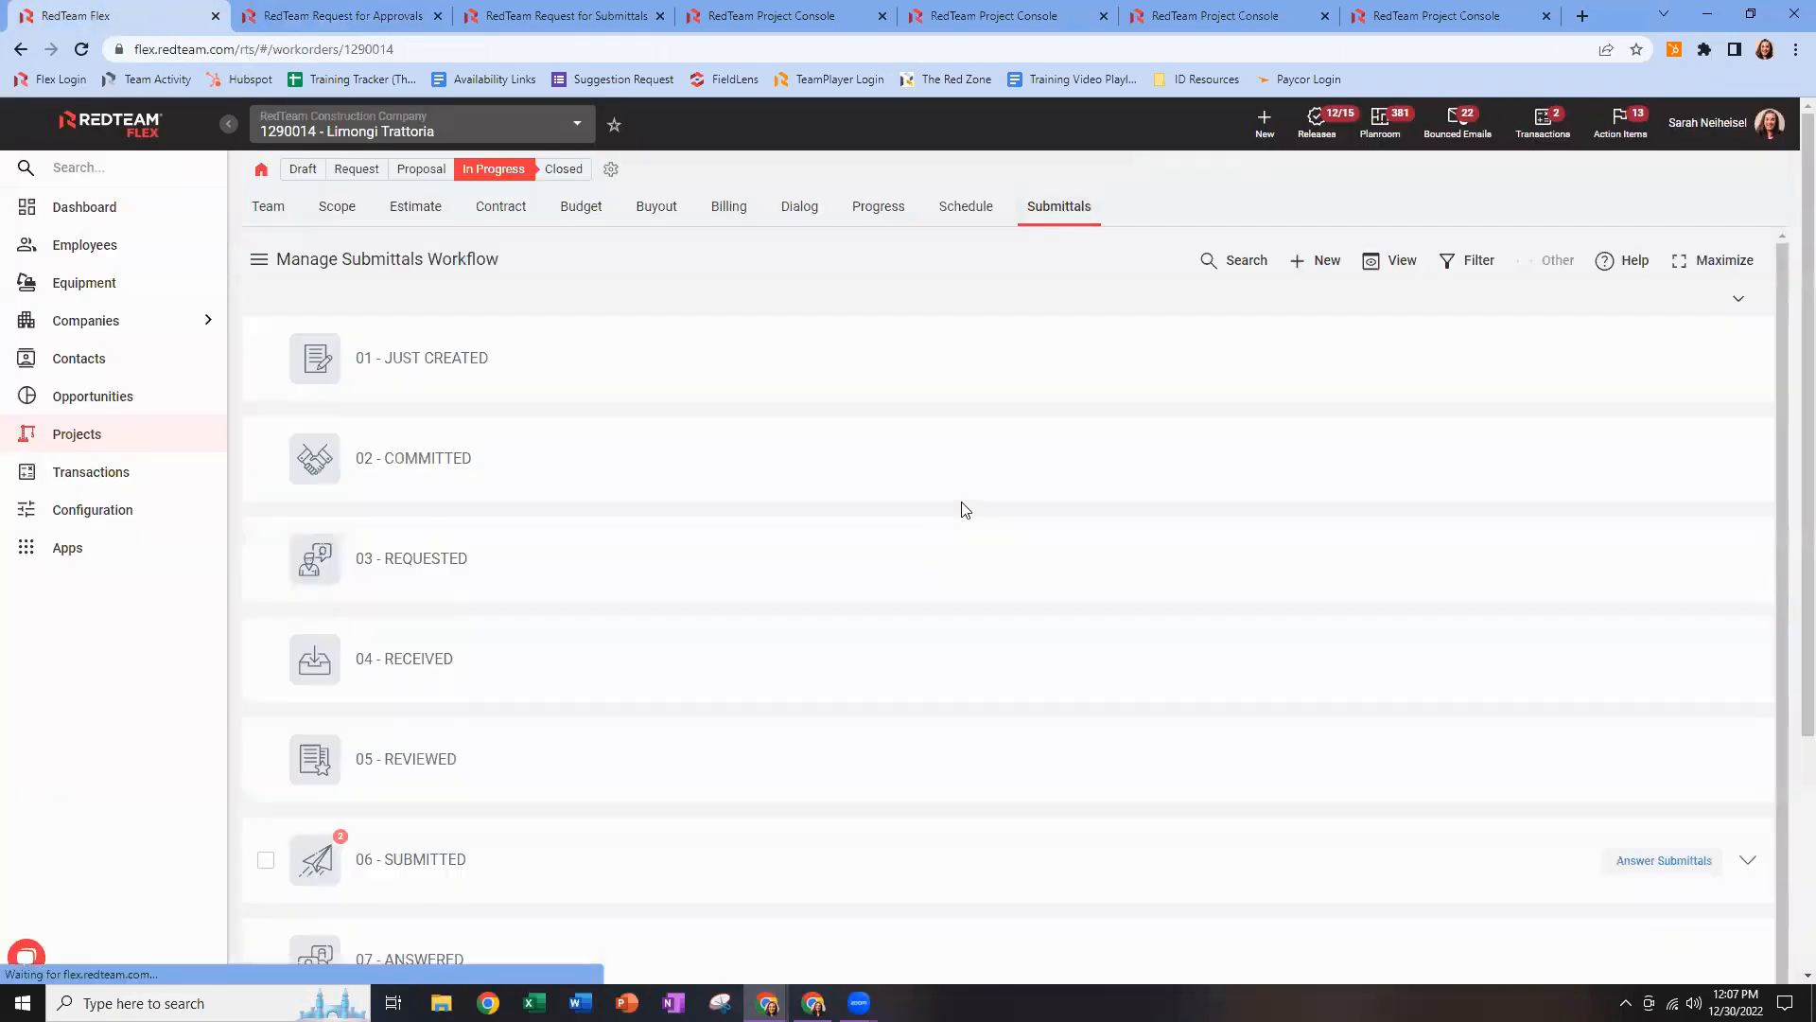
pyautogui.scroll(-1, 1001, 656)
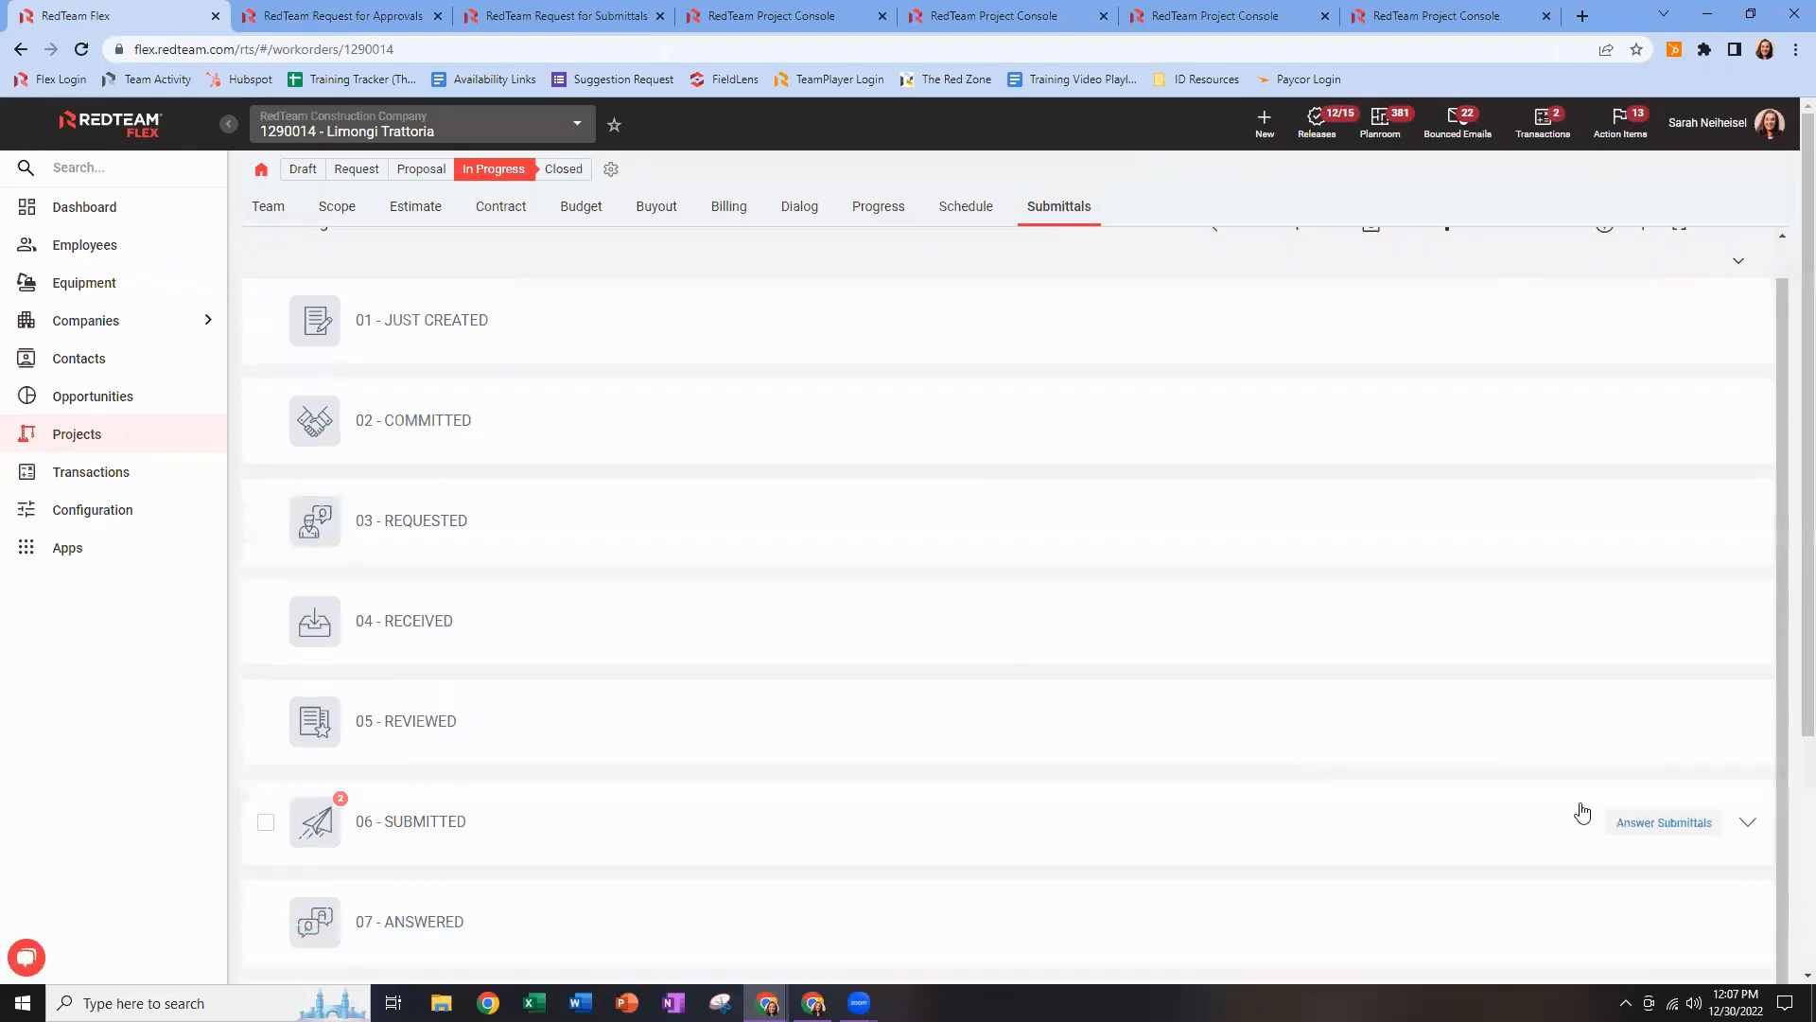
pyautogui.click(1748, 825)
pyautogui.scroll(-2, 1230, 776)
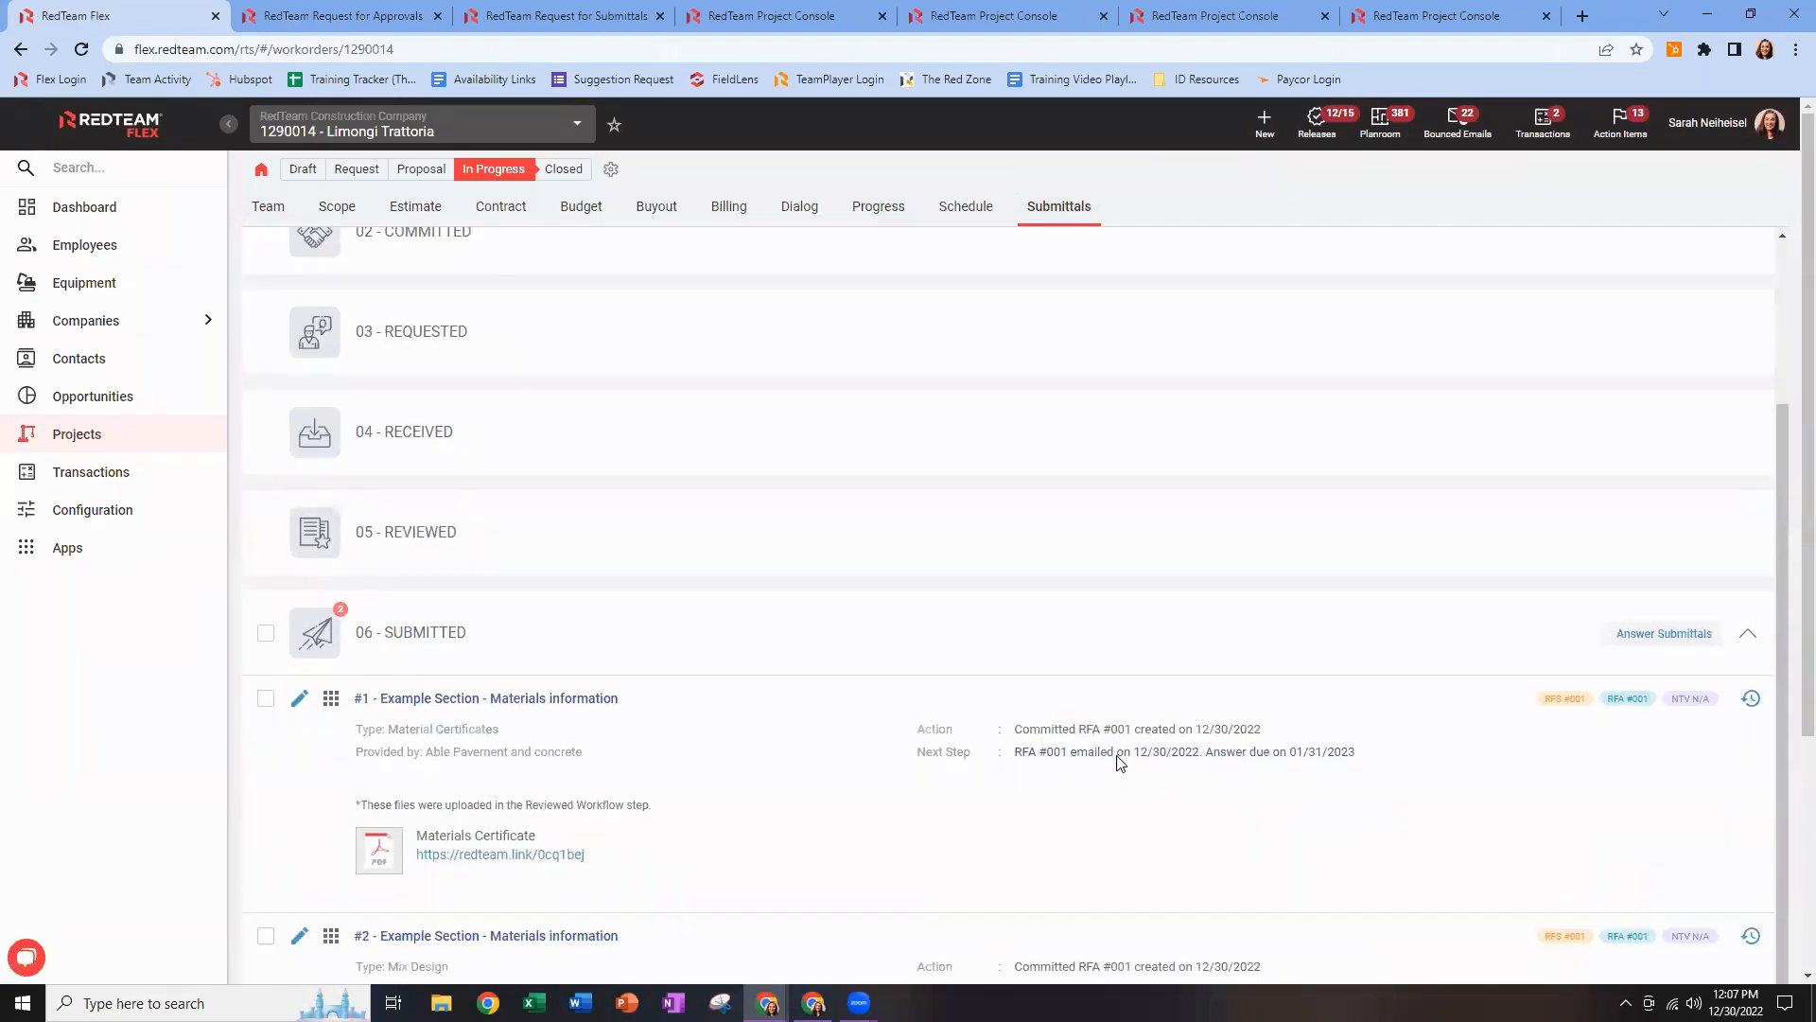
pyautogui.scroll(-2, 1292, 770)
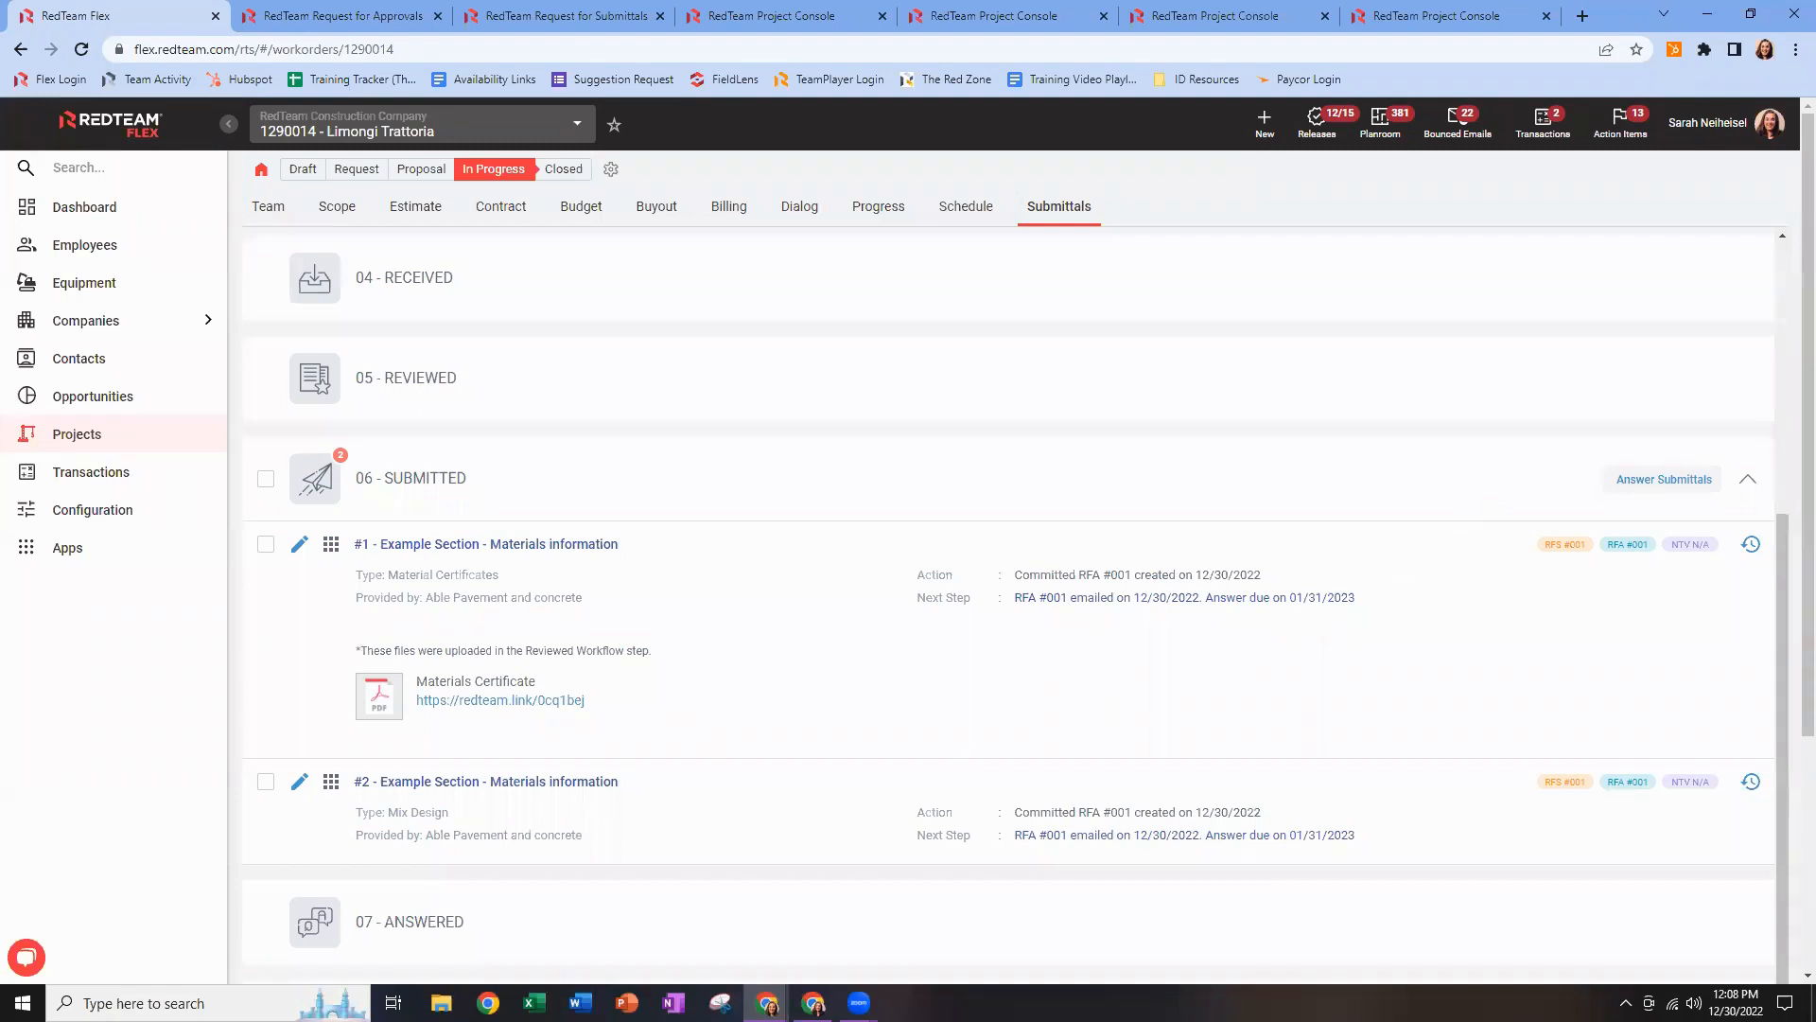
# Switch to the approver's Gmail mailbox, open the Request For Approval 001 Materials information email and follow its link to the request.
pyautogui.click(813, 1003)
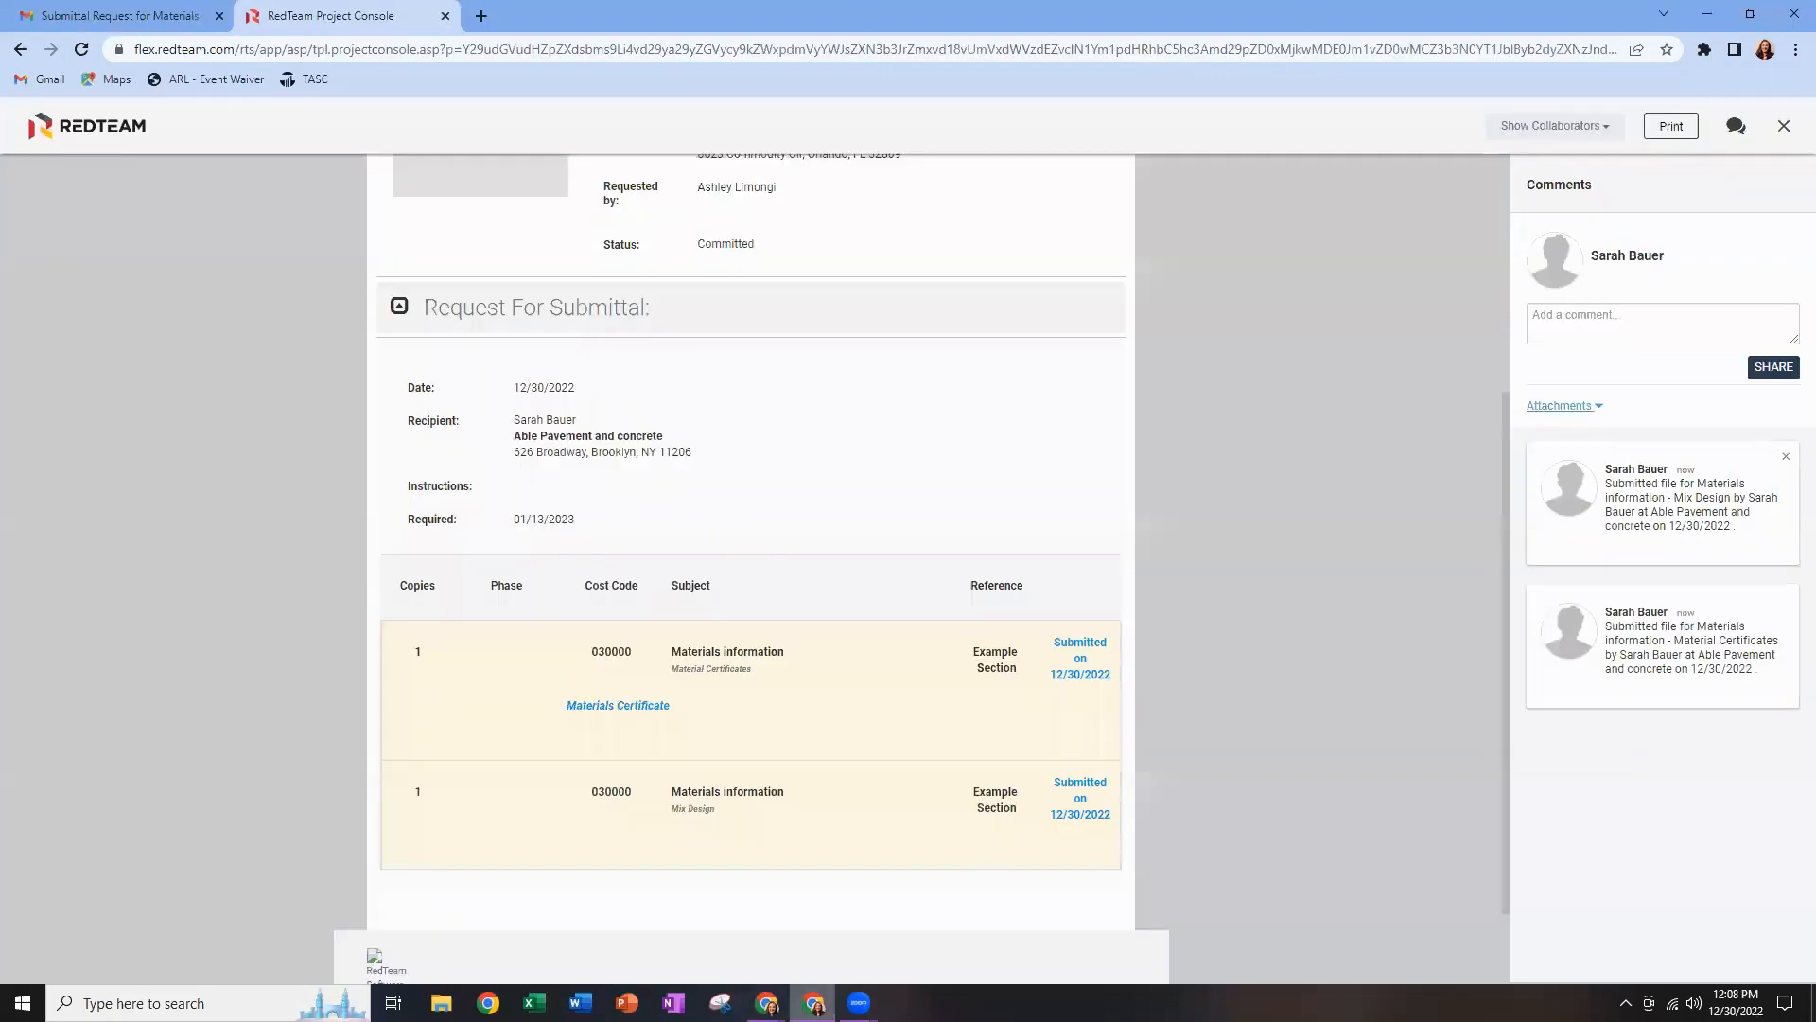
pyautogui.click(180, 17)
pyautogui.click(266, 181)
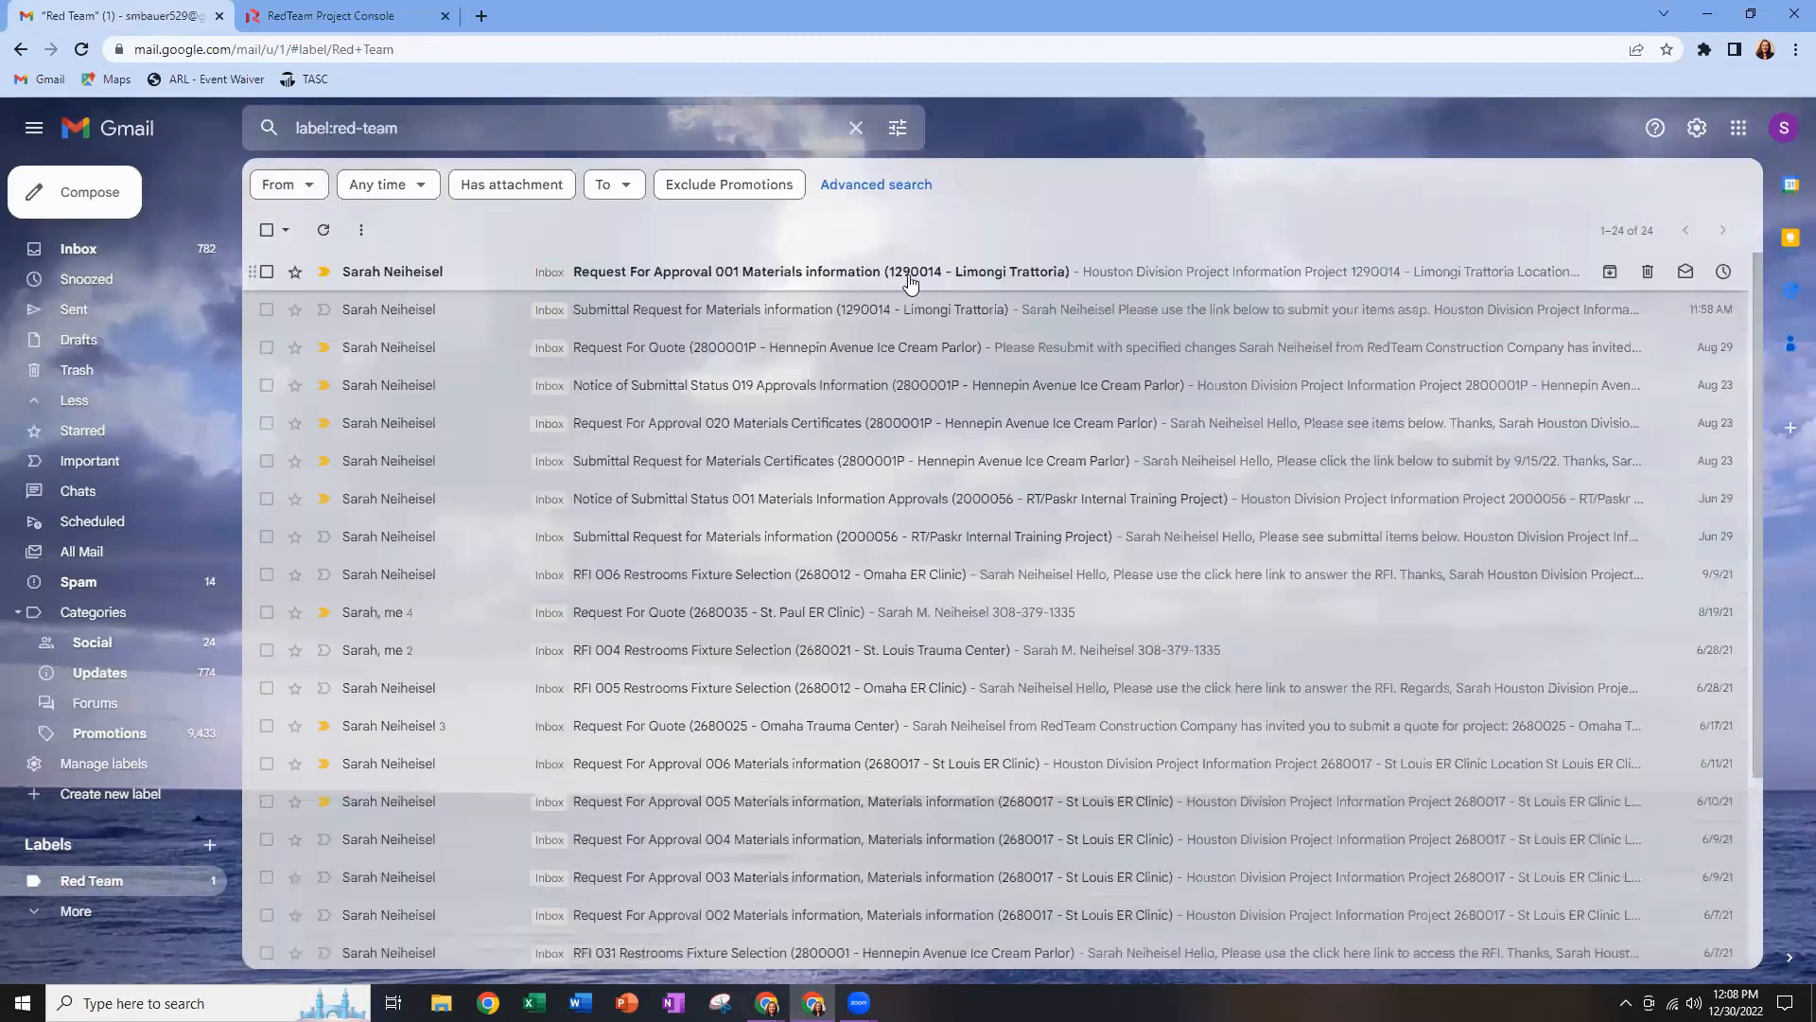
pyautogui.click(814, 276)
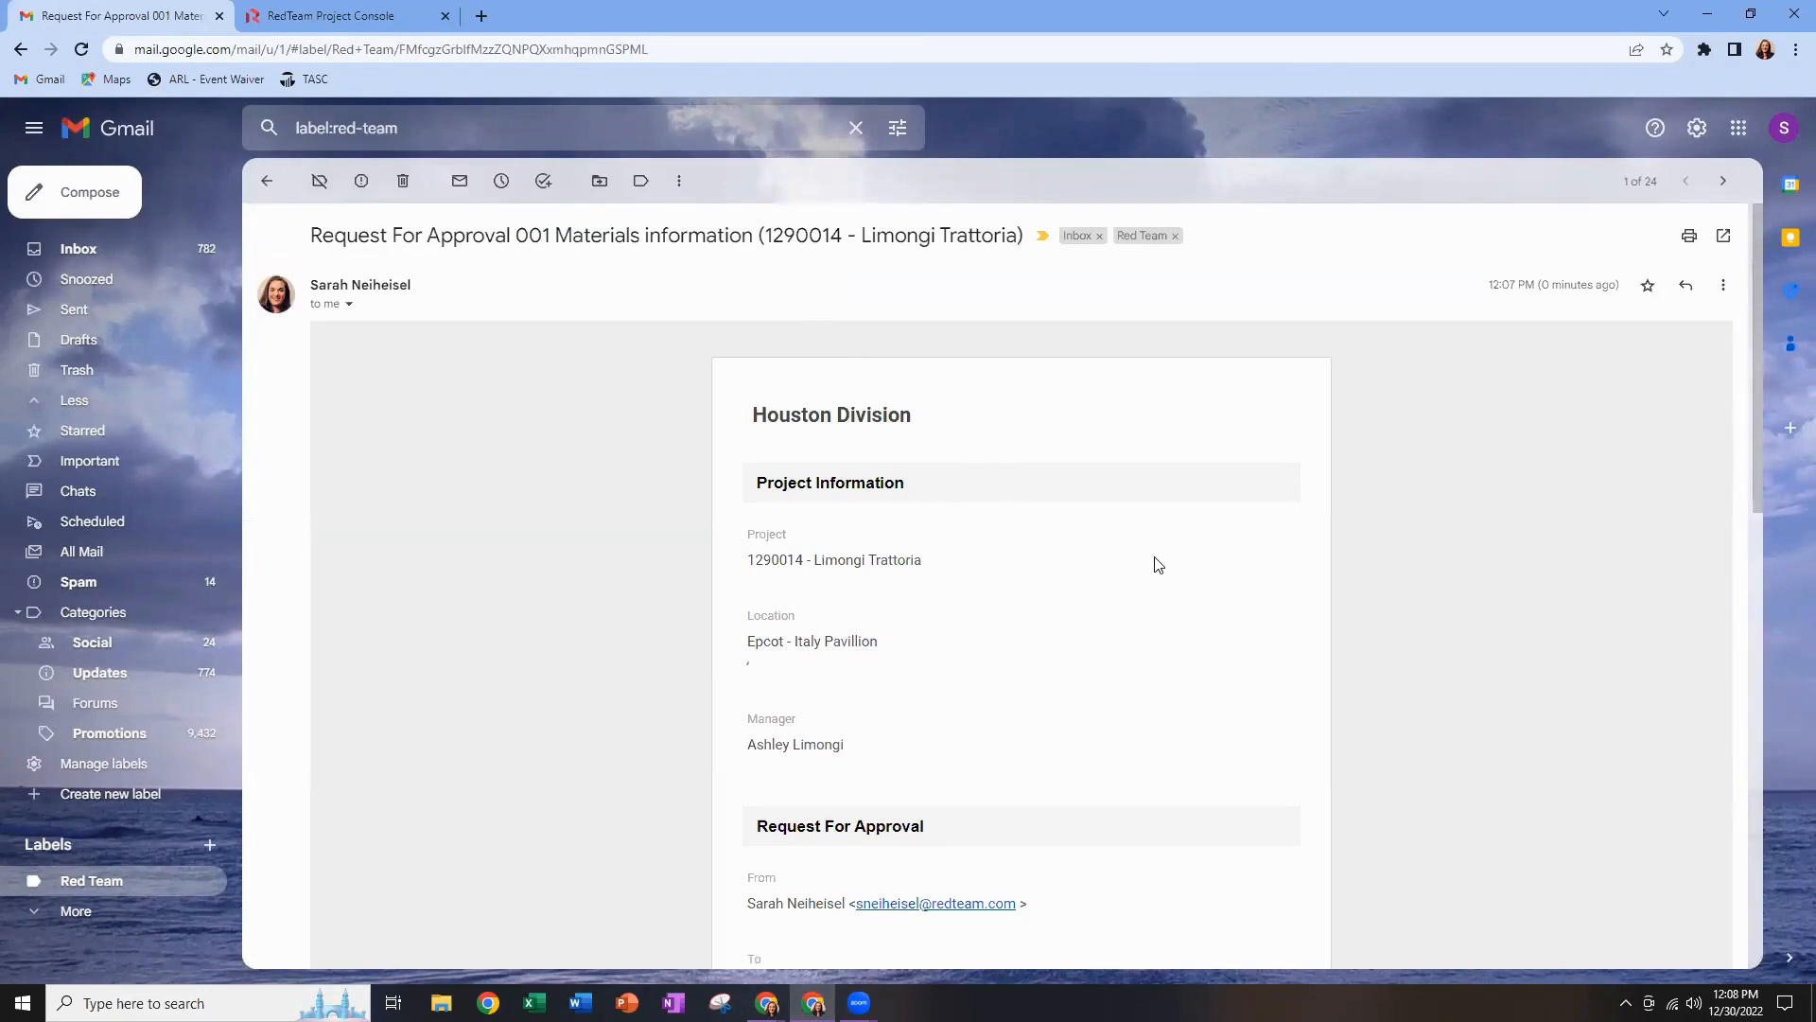
pyautogui.scroll(-3, 1156, 562)
pyautogui.scroll(-4, 1156, 562)
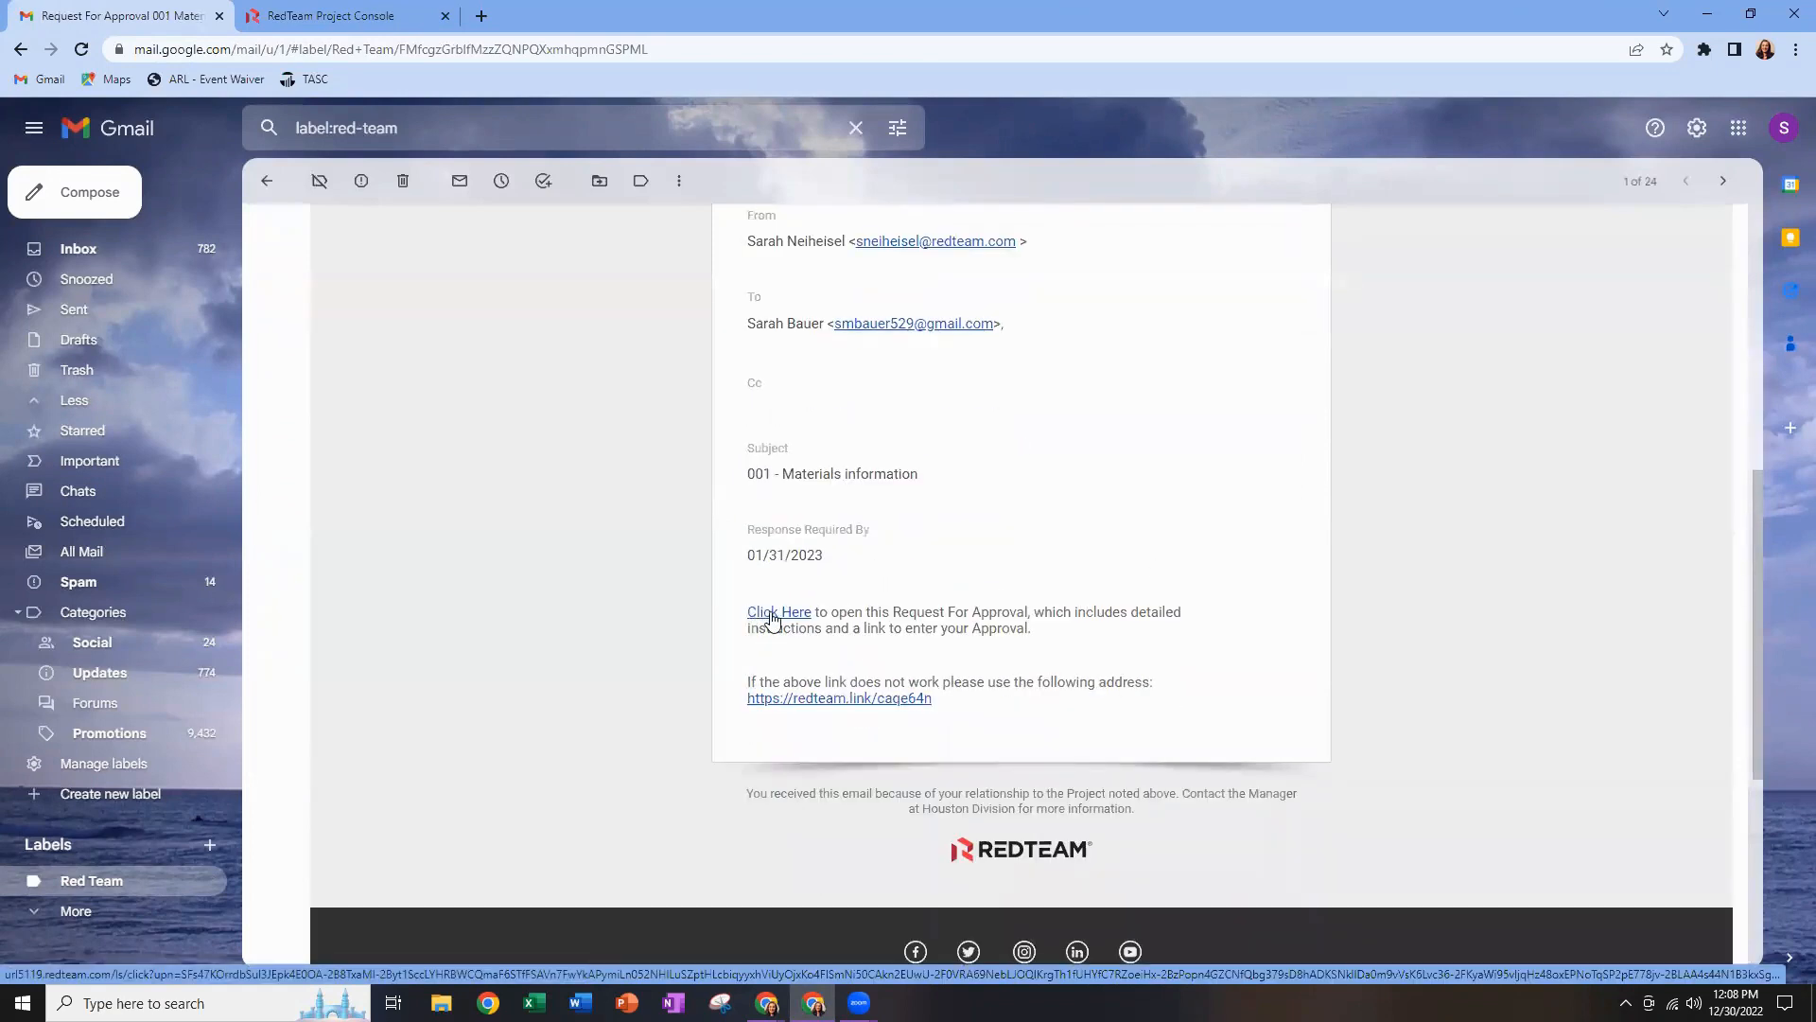
pyautogui.click(772, 615)
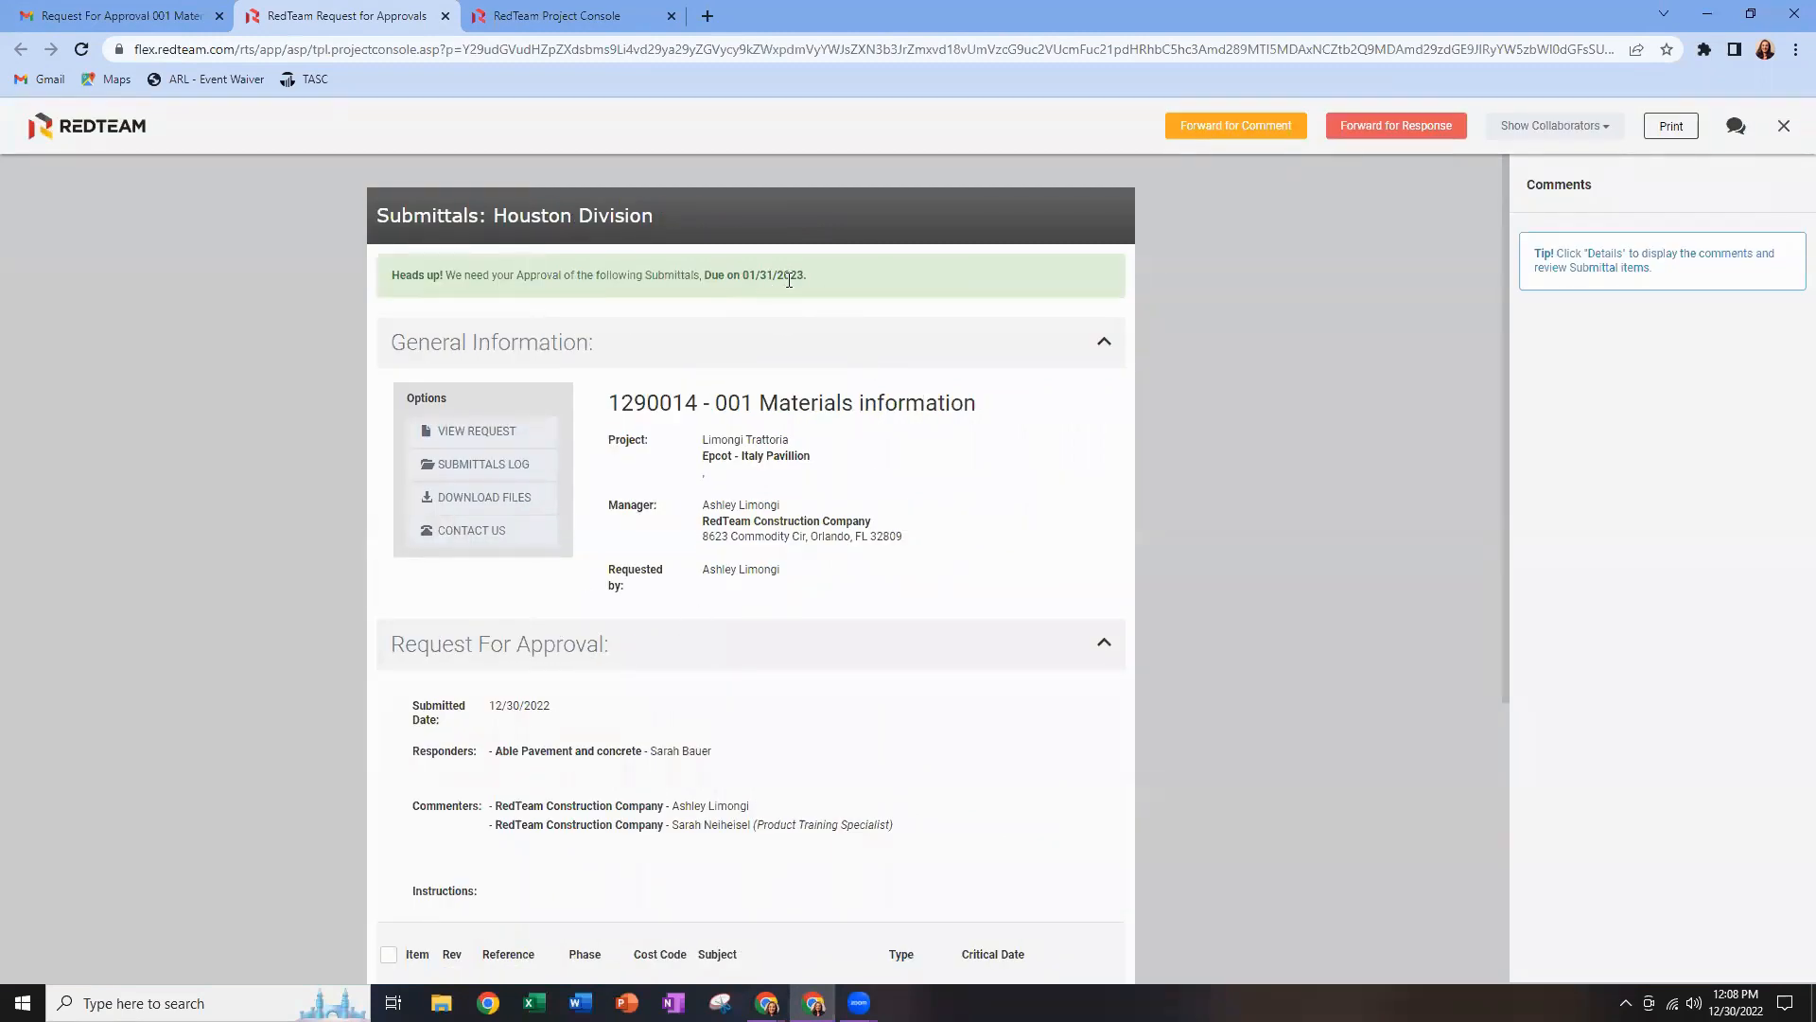
# Open the details of item 1, Material Certificates, as the approver and set the response to Approved As Noted.
pyautogui.scroll(-1, 854, 516)
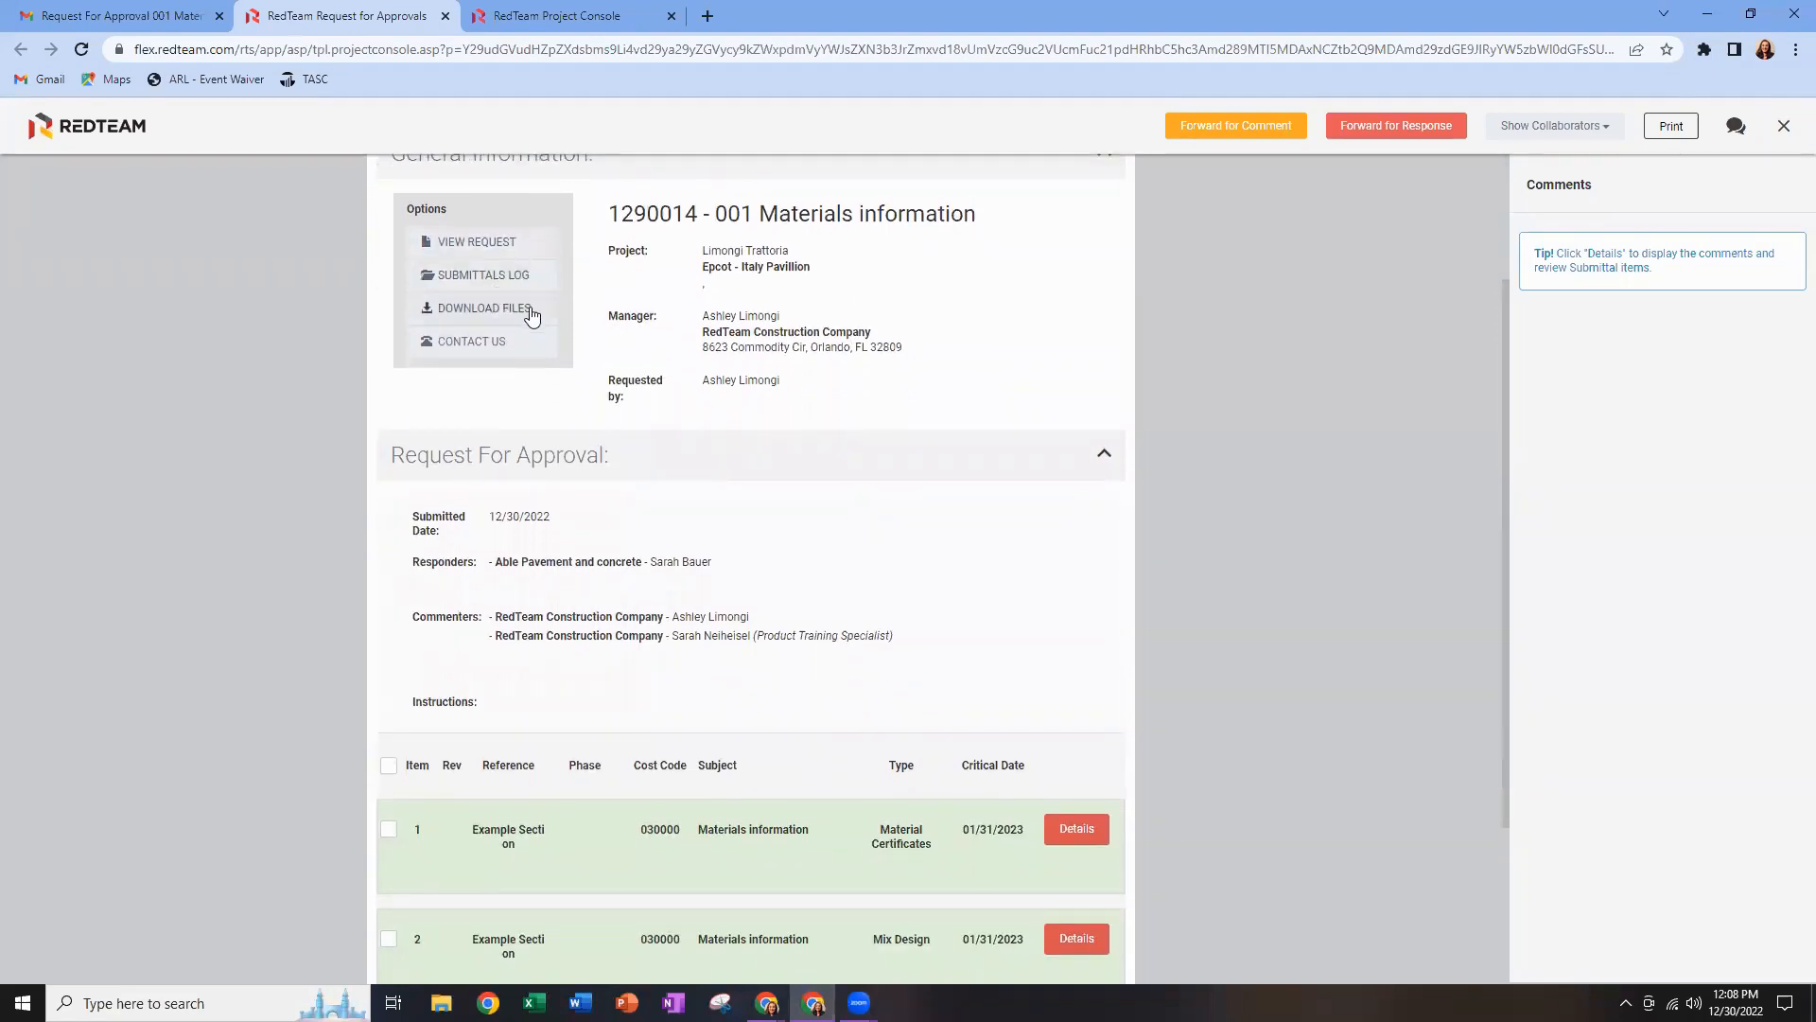
pyautogui.scroll(-3, 876, 572)
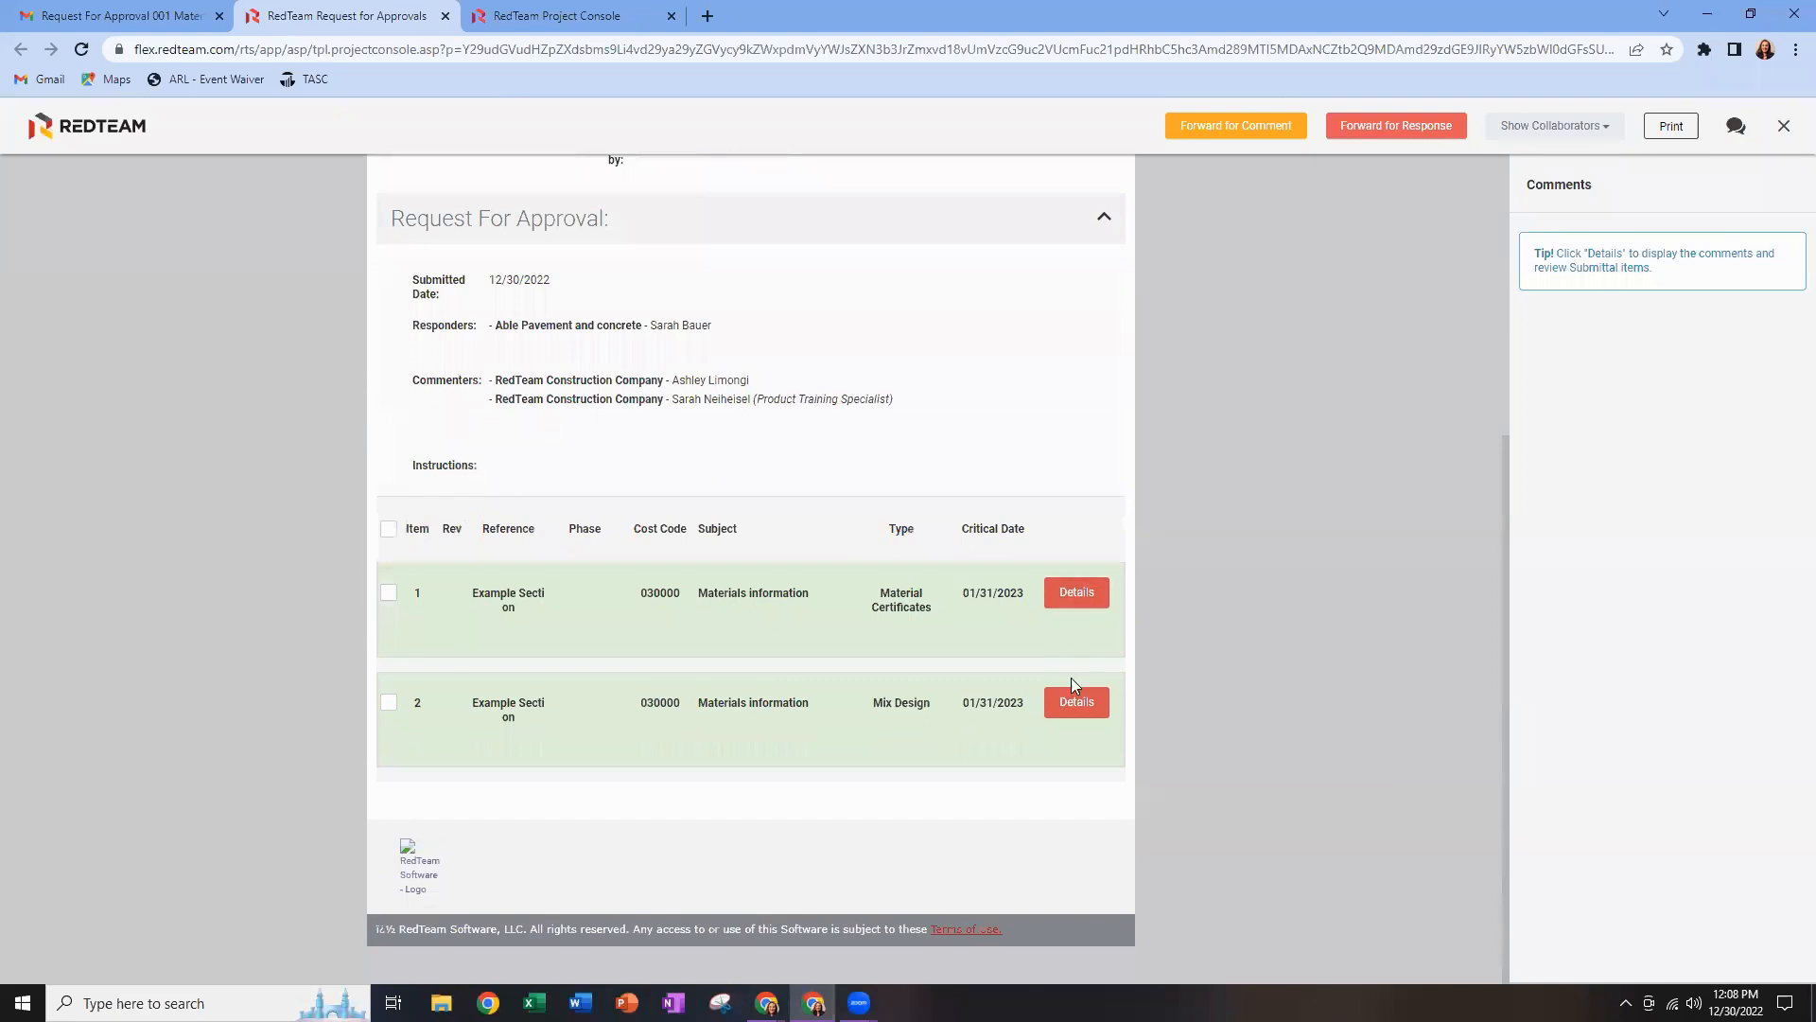
pyautogui.click(1087, 606)
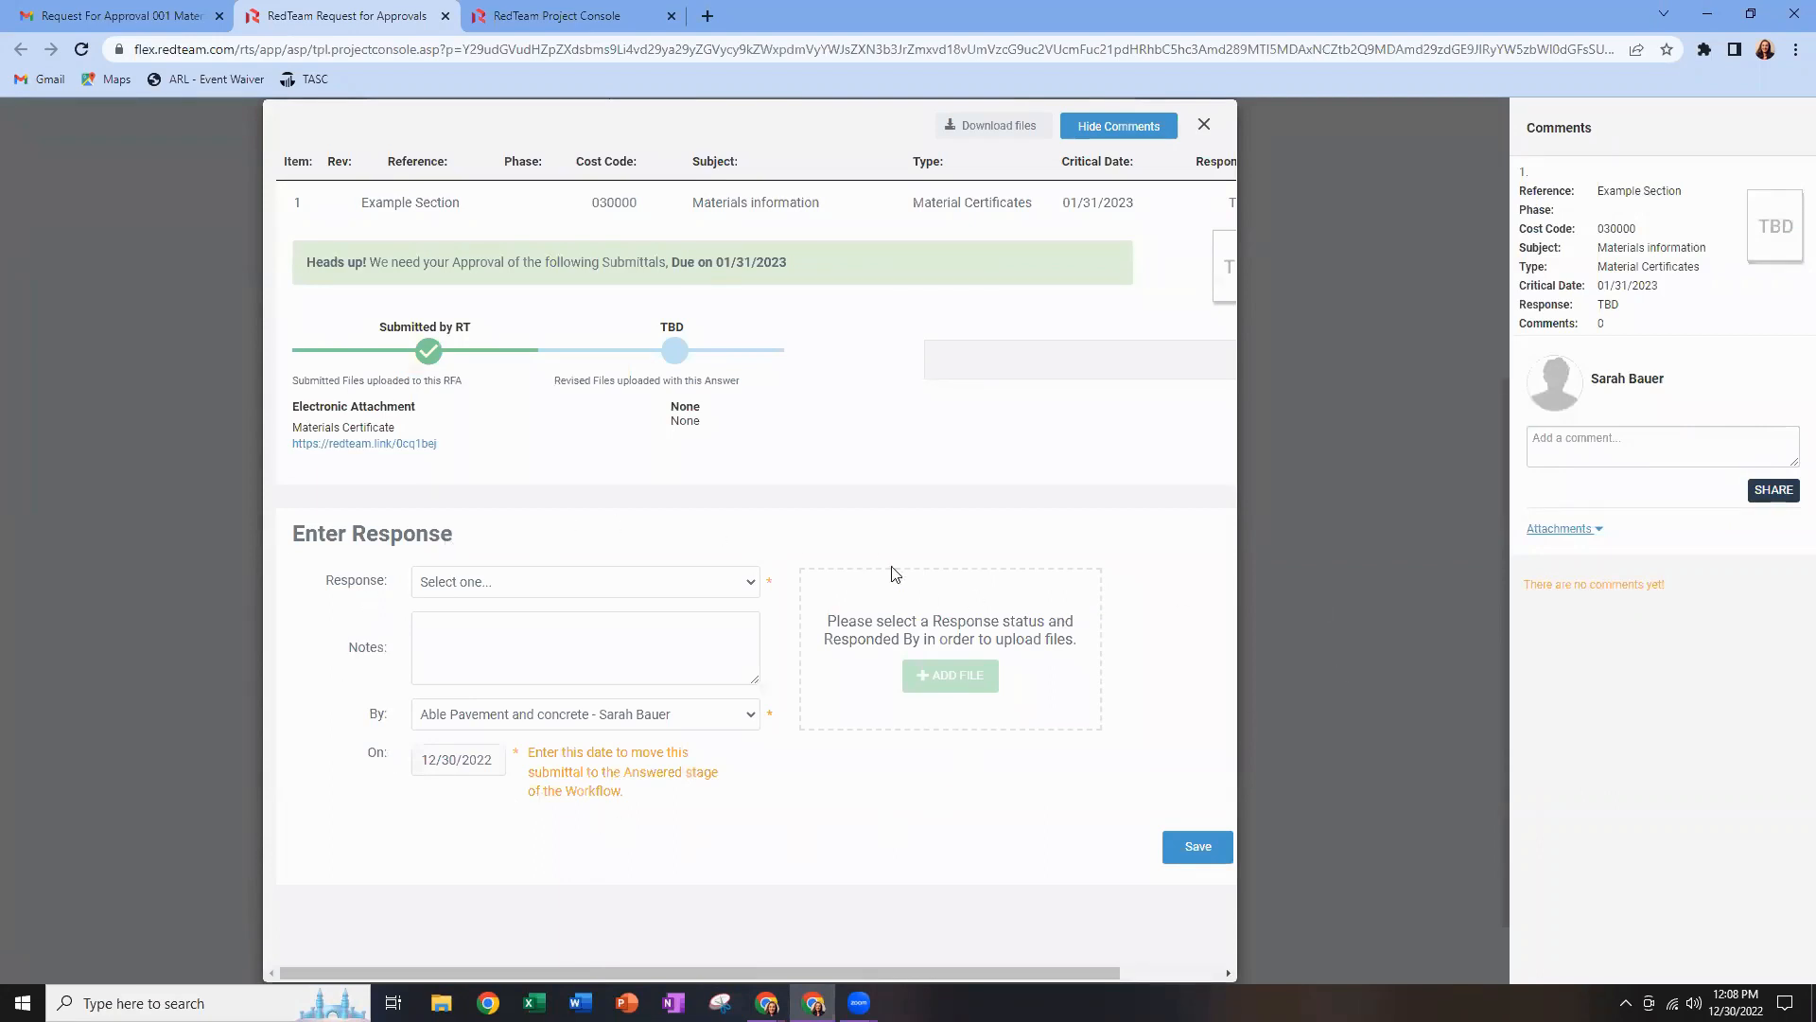
pyautogui.click(753, 585)
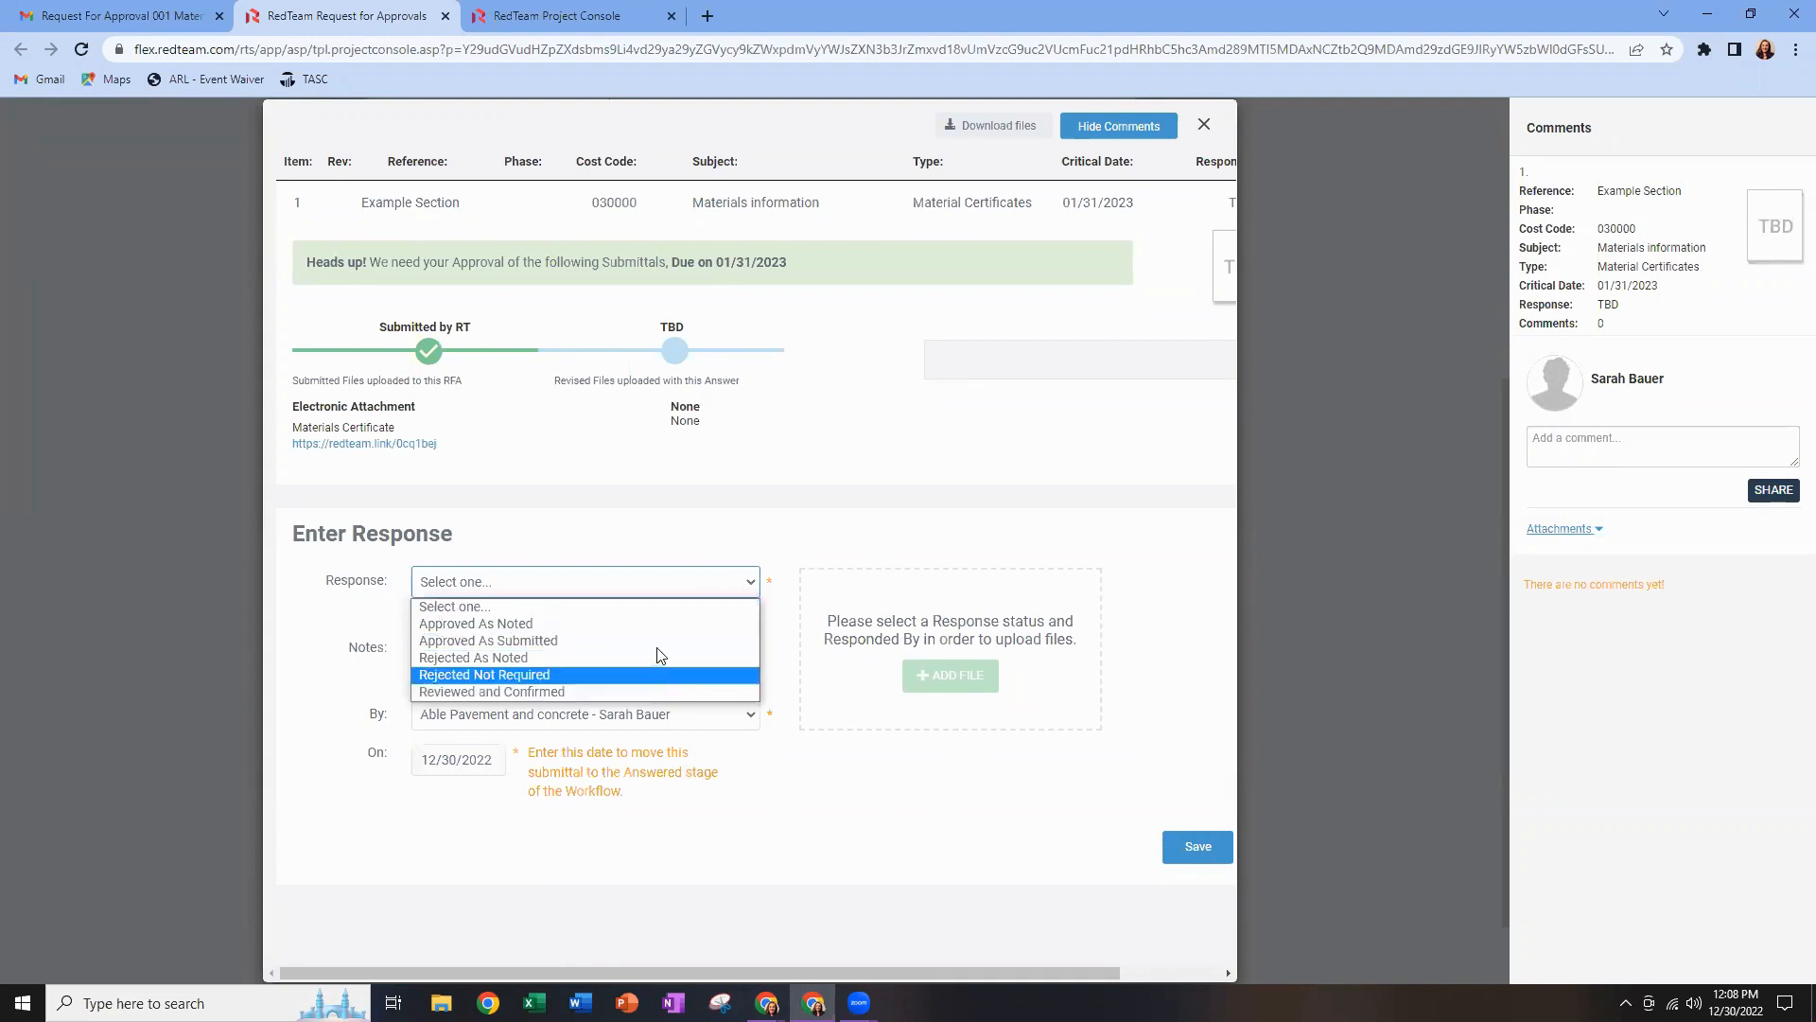
pyautogui.press('Up')
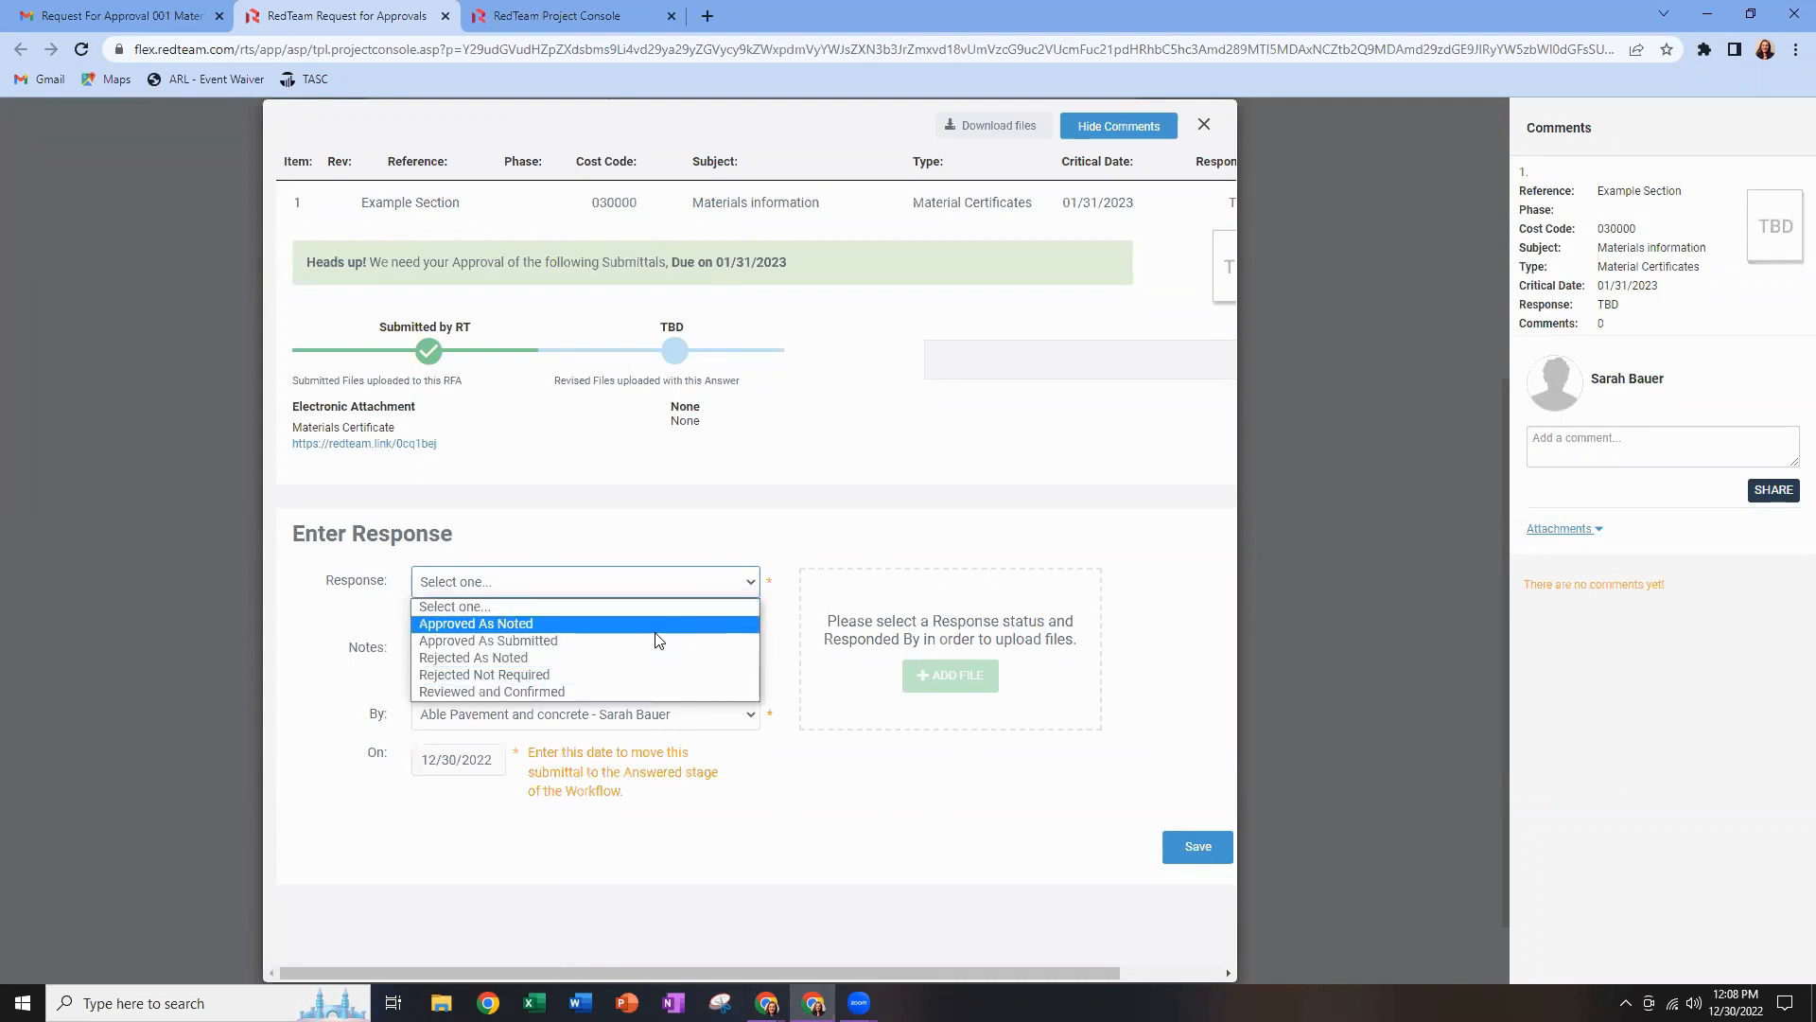
pyautogui.click(599, 630)
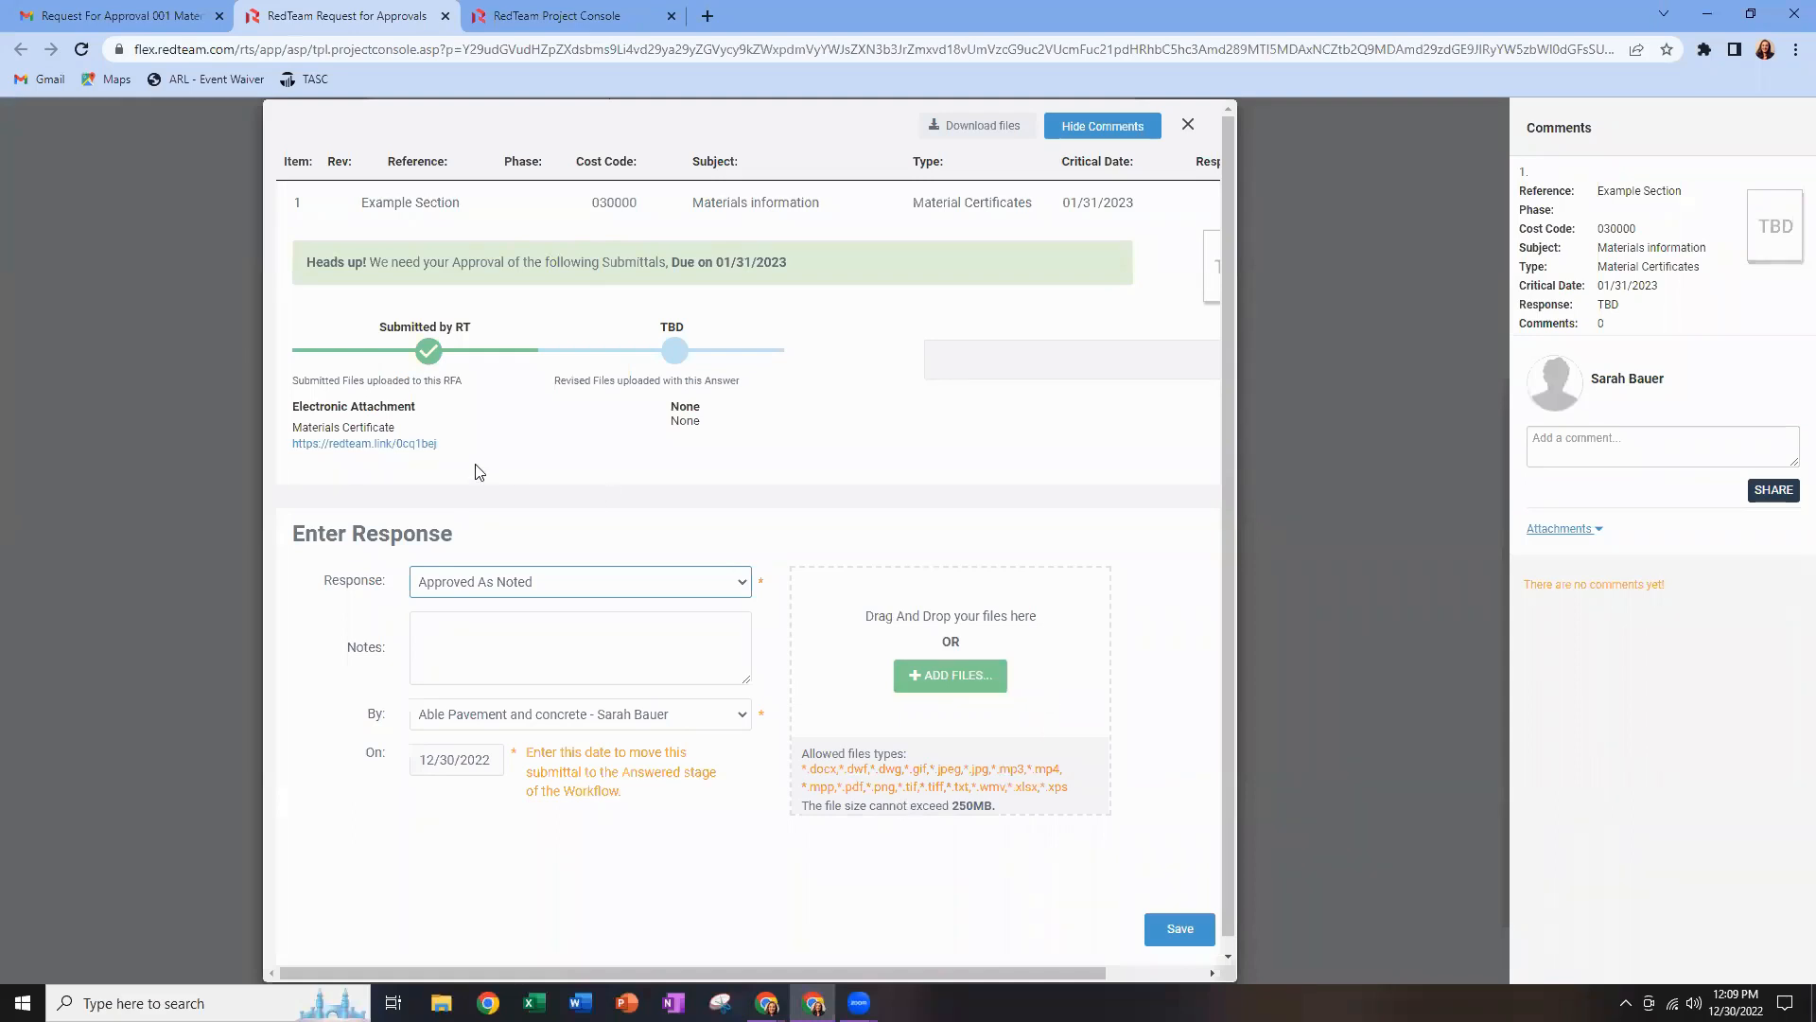
# View the Materials Certificate attachment, add the note "See Notes Here" to item 1's response, and save the response.
pyautogui.click(386, 445)
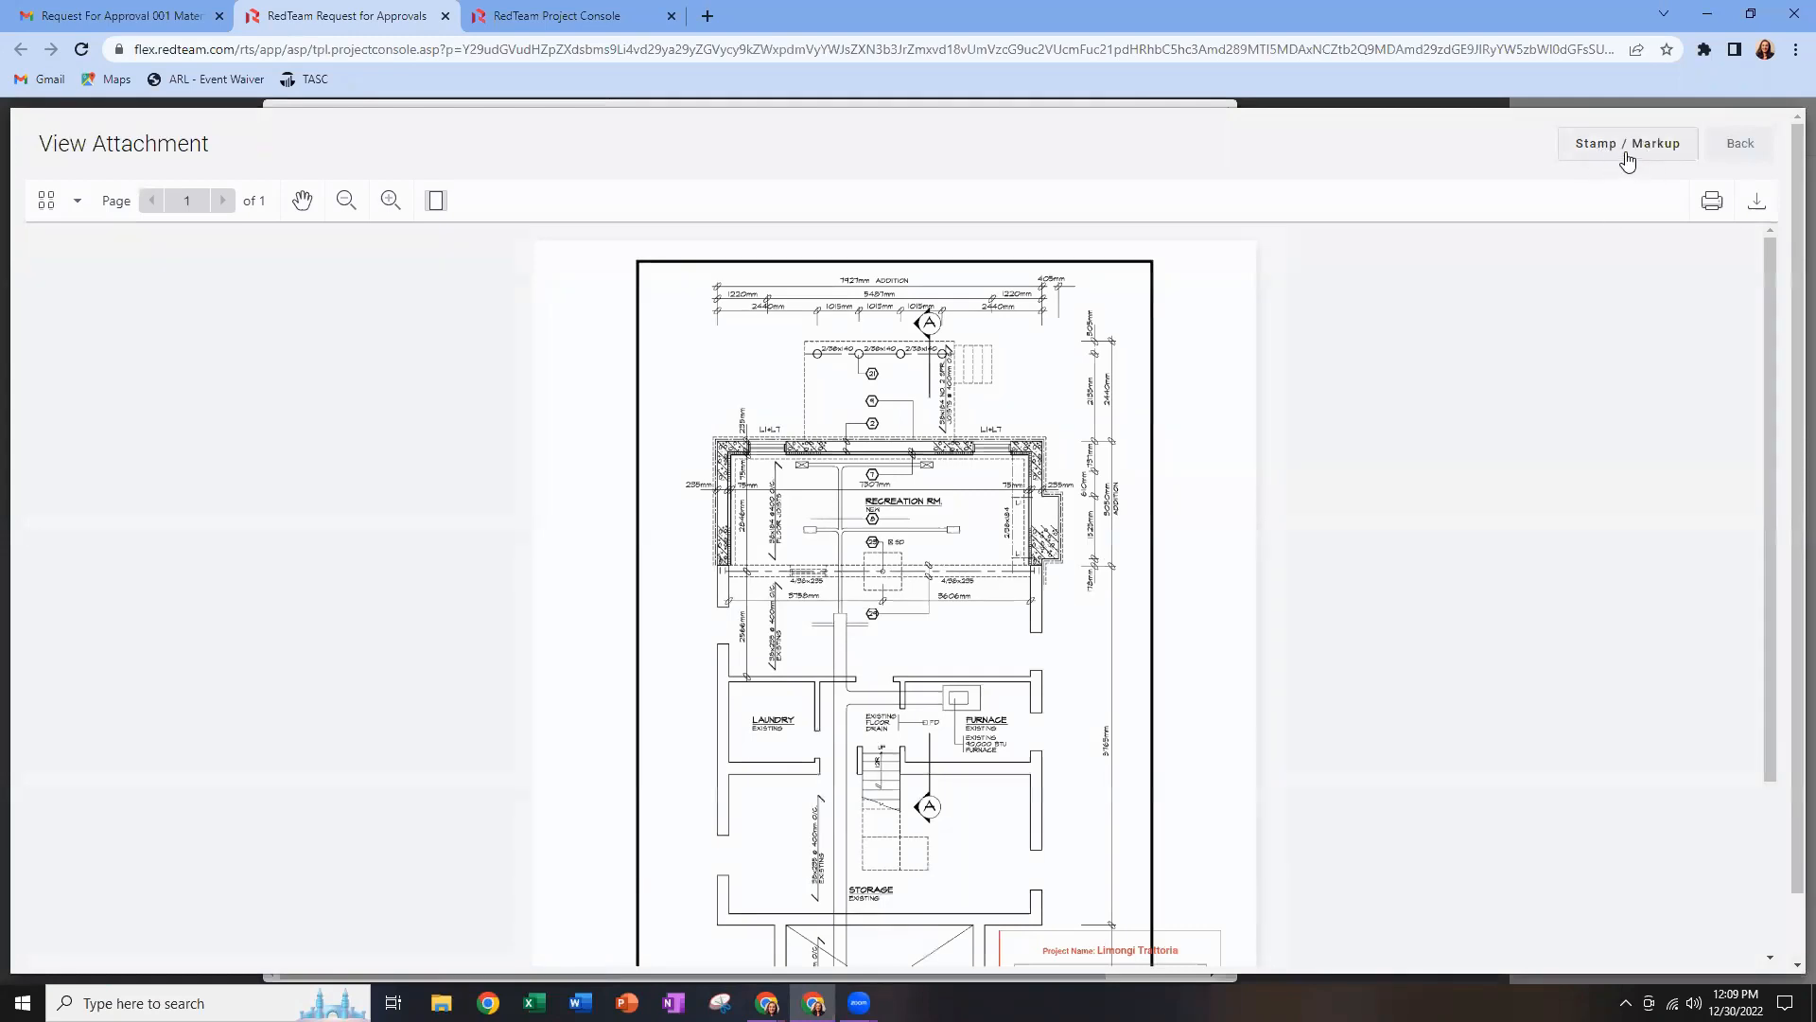
pyautogui.click(1743, 149)
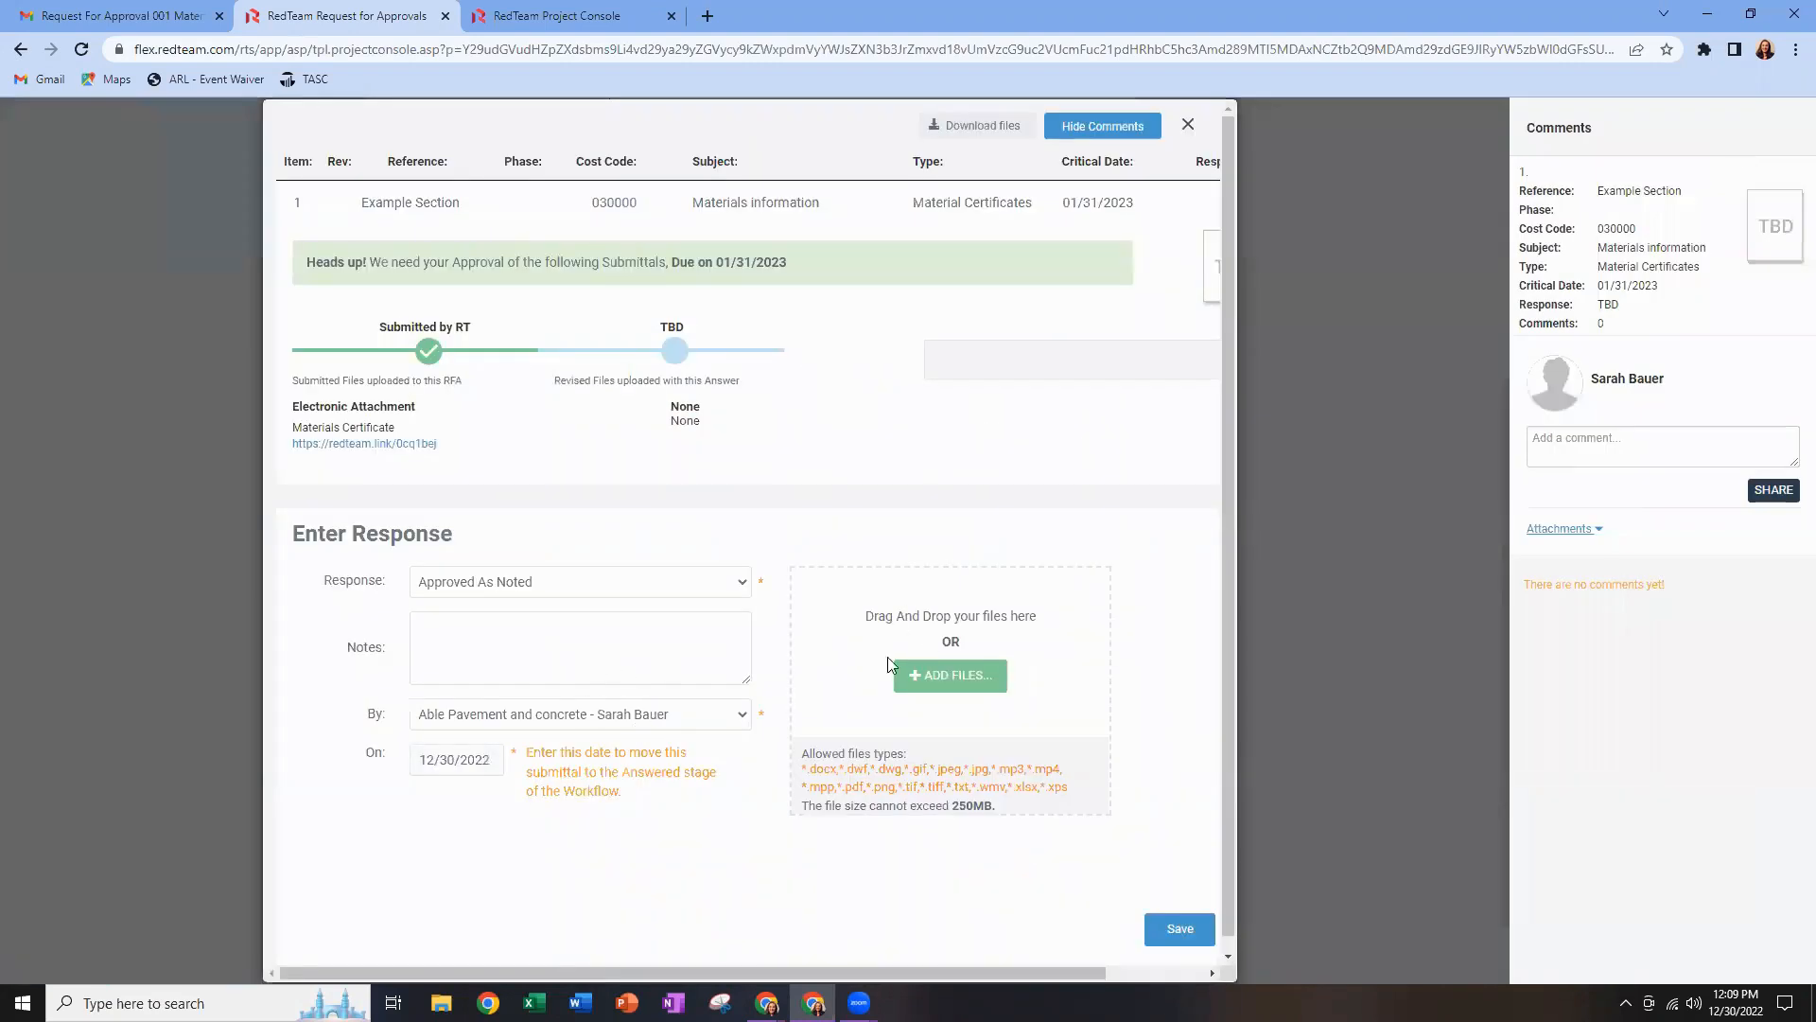
pyautogui.click(711, 652)
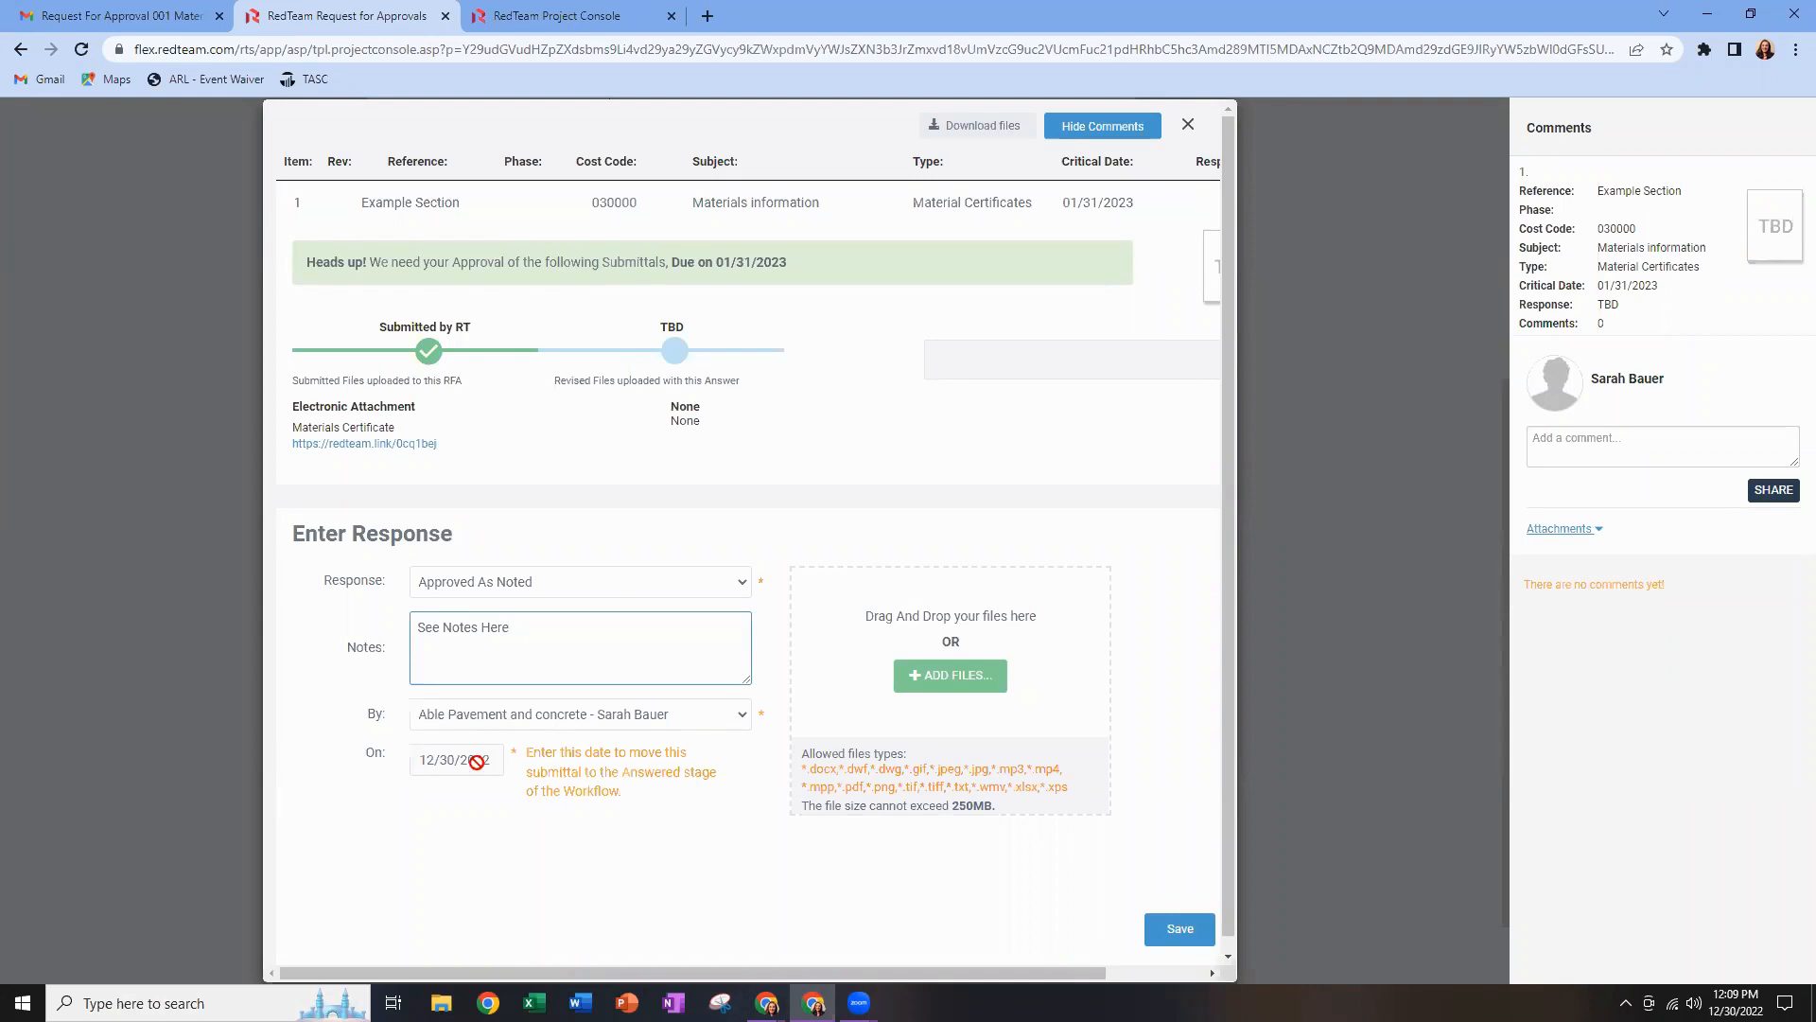
pyautogui.scroll(-1, 833, 888)
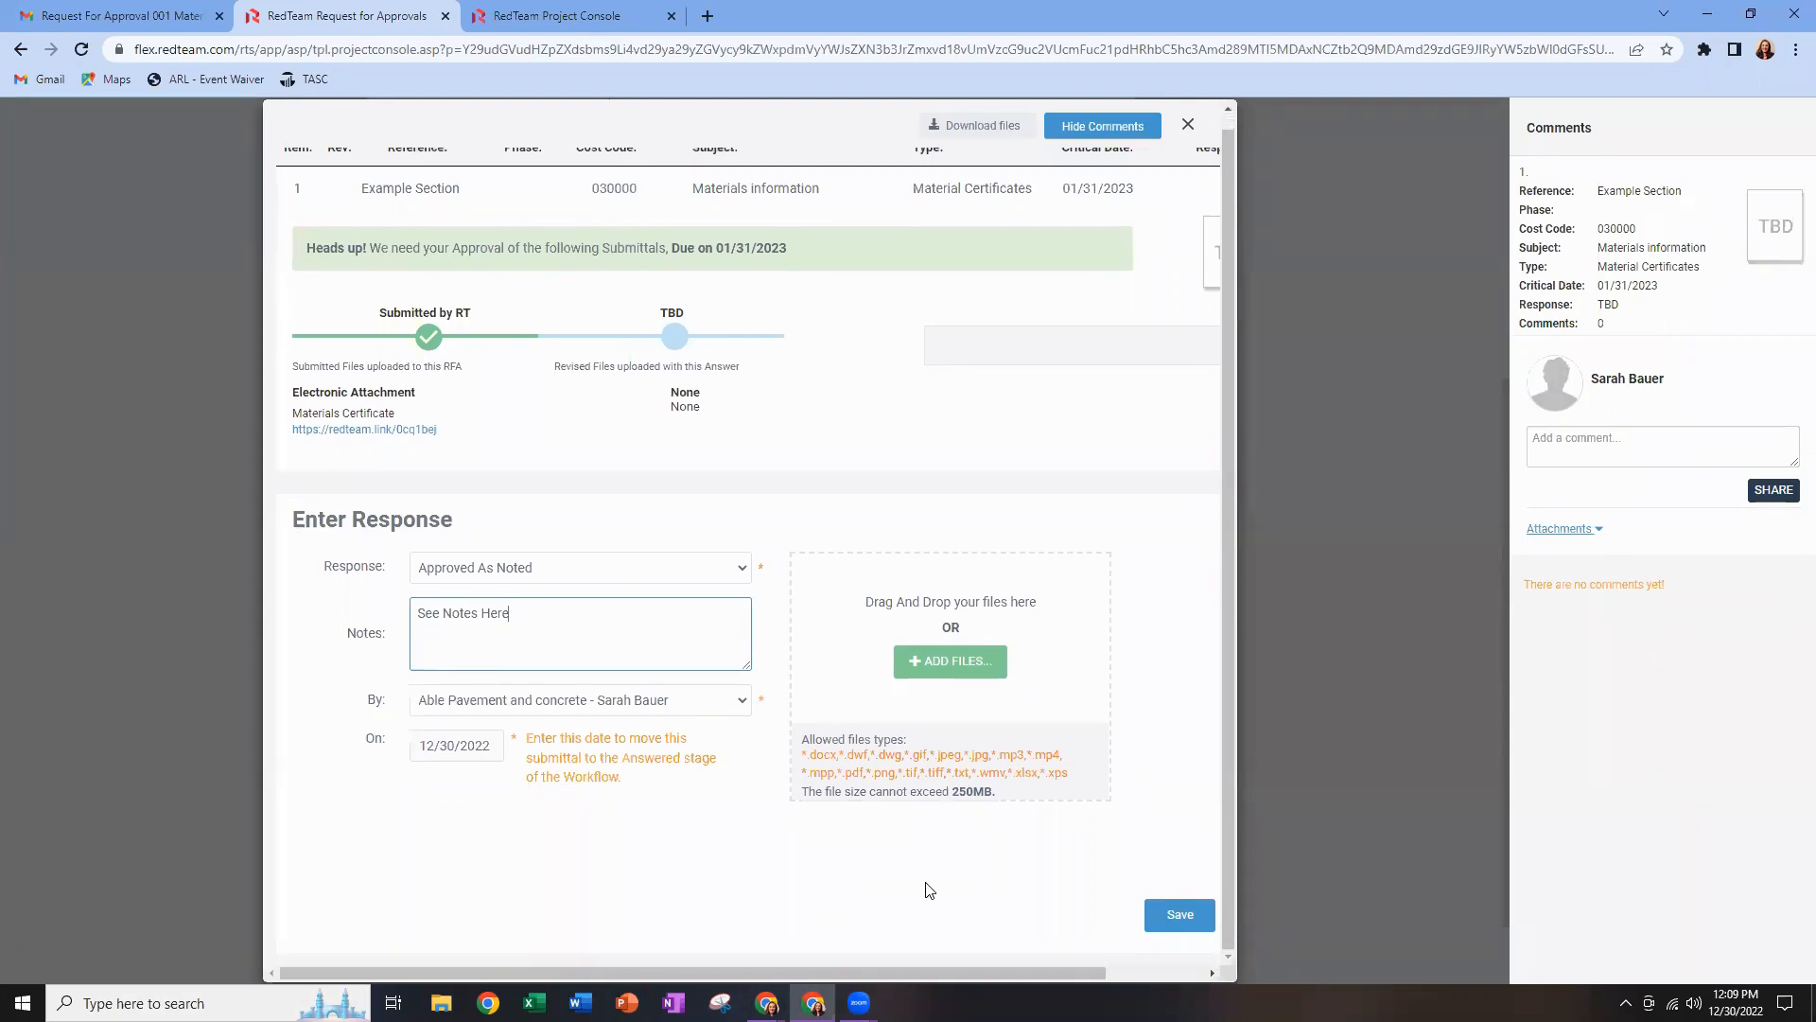
pyautogui.click(1169, 924)
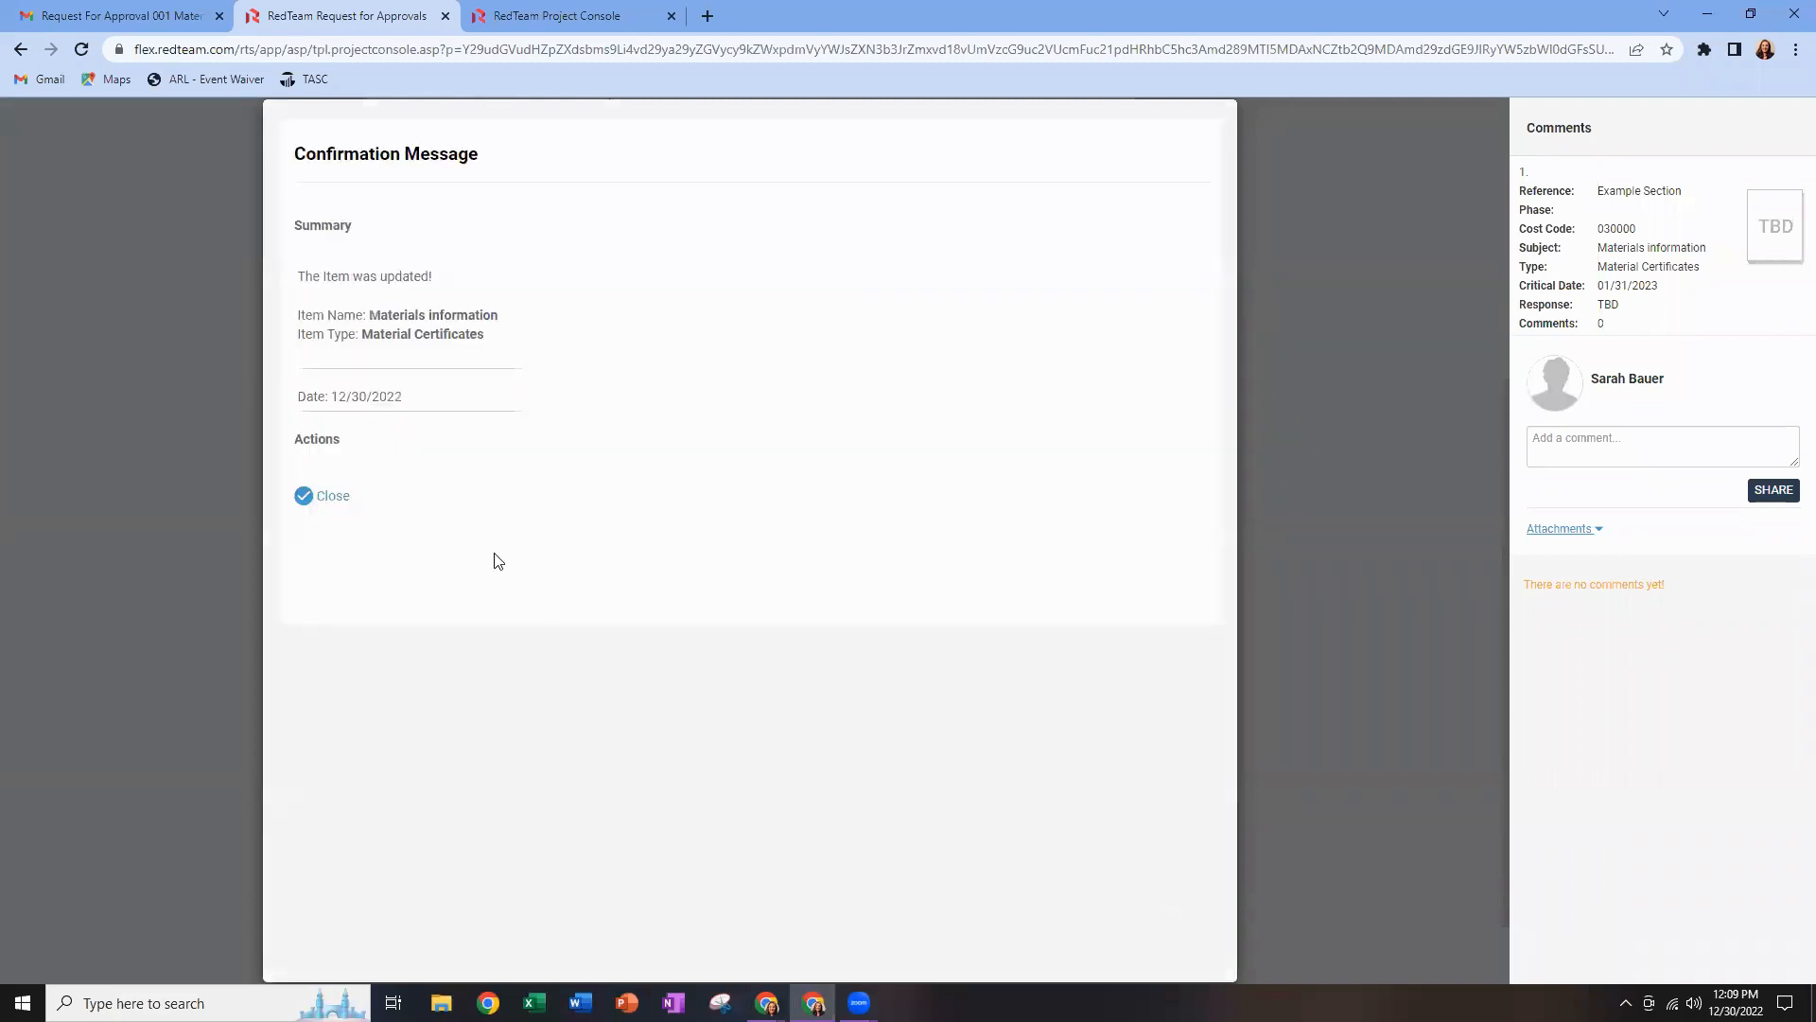
pyautogui.click(331, 495)
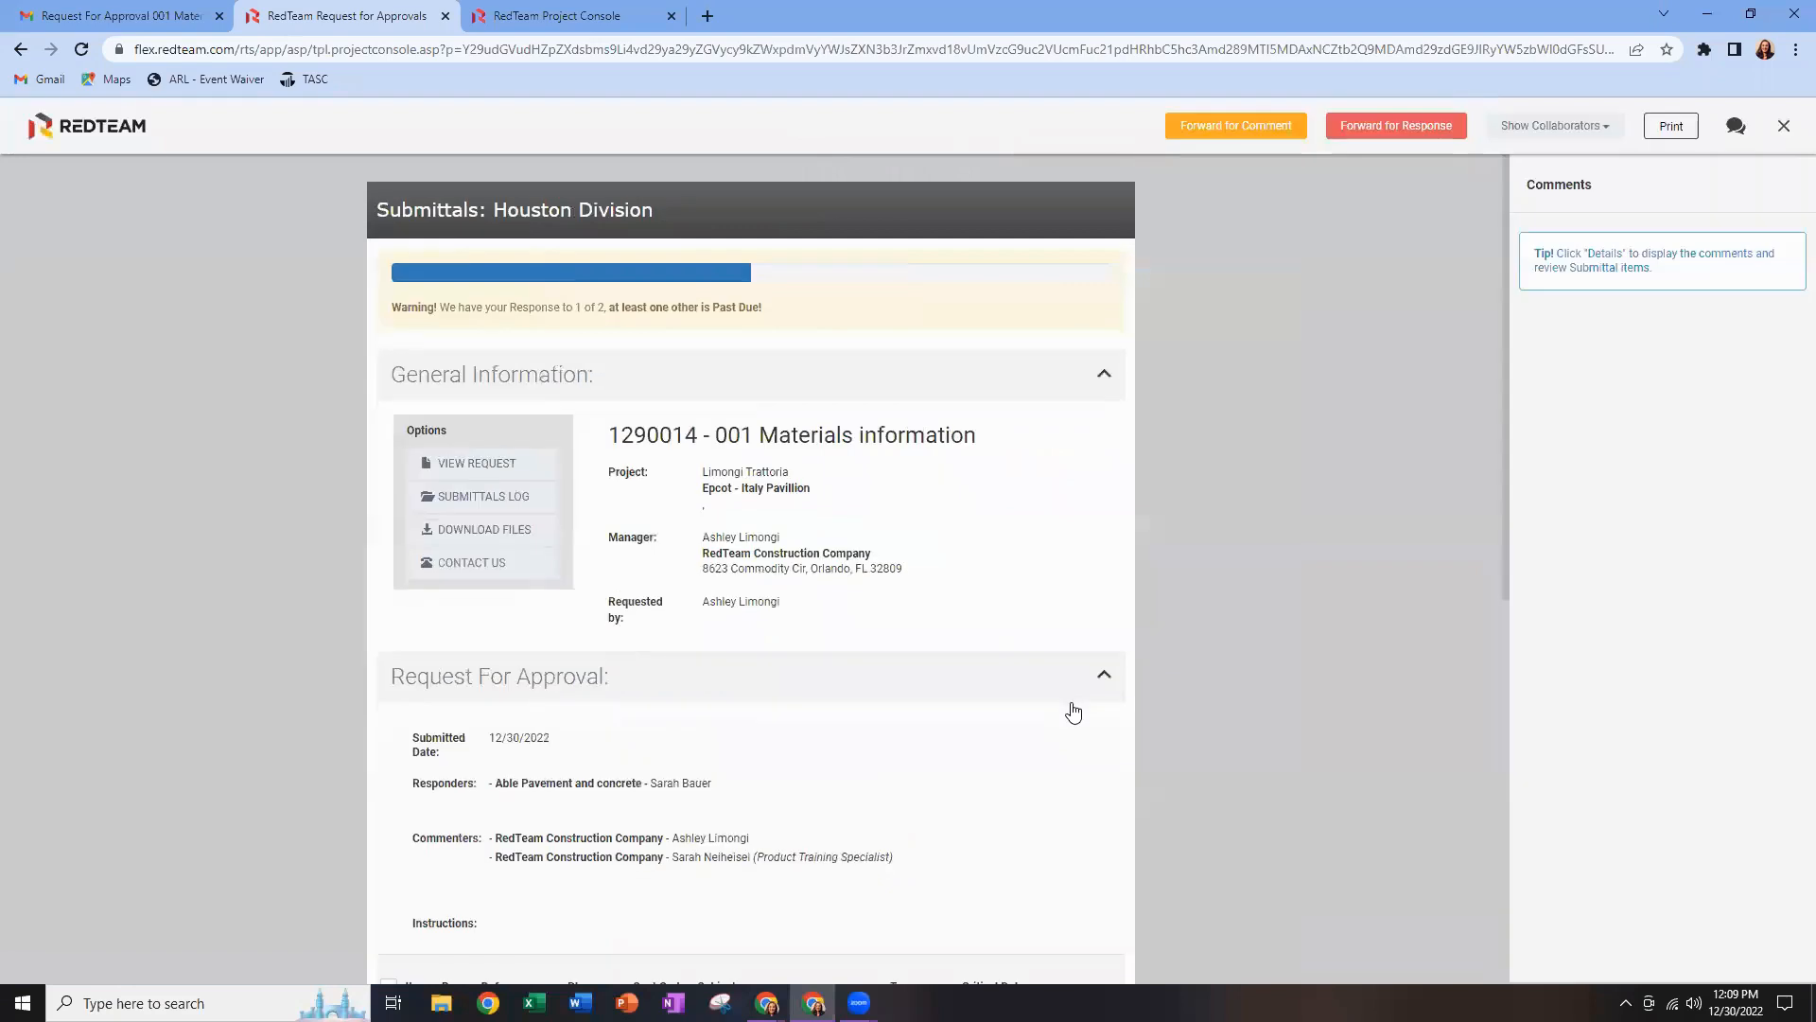
# Respond to item 2, Mix Design, with Rejected As Noted and the note "Please Resubmit", save it and review the recorded responses.
pyautogui.scroll(-7, 1070, 710)
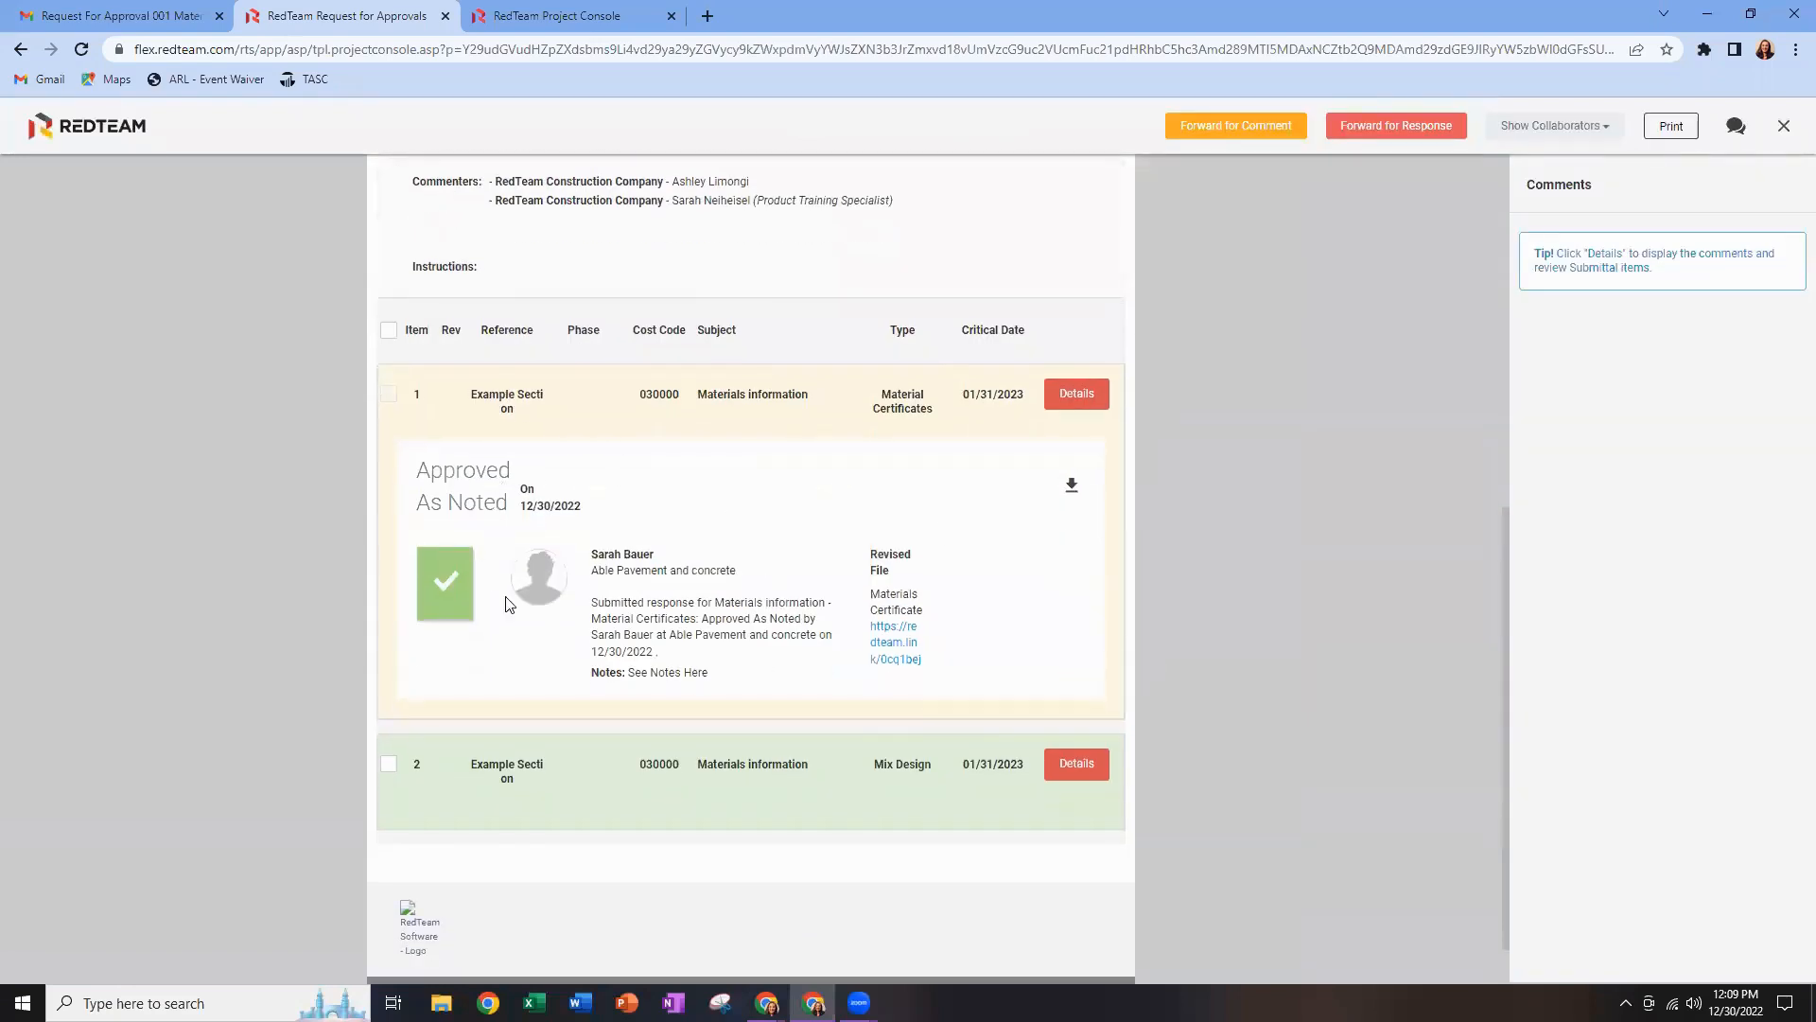
pyautogui.click(1078, 764)
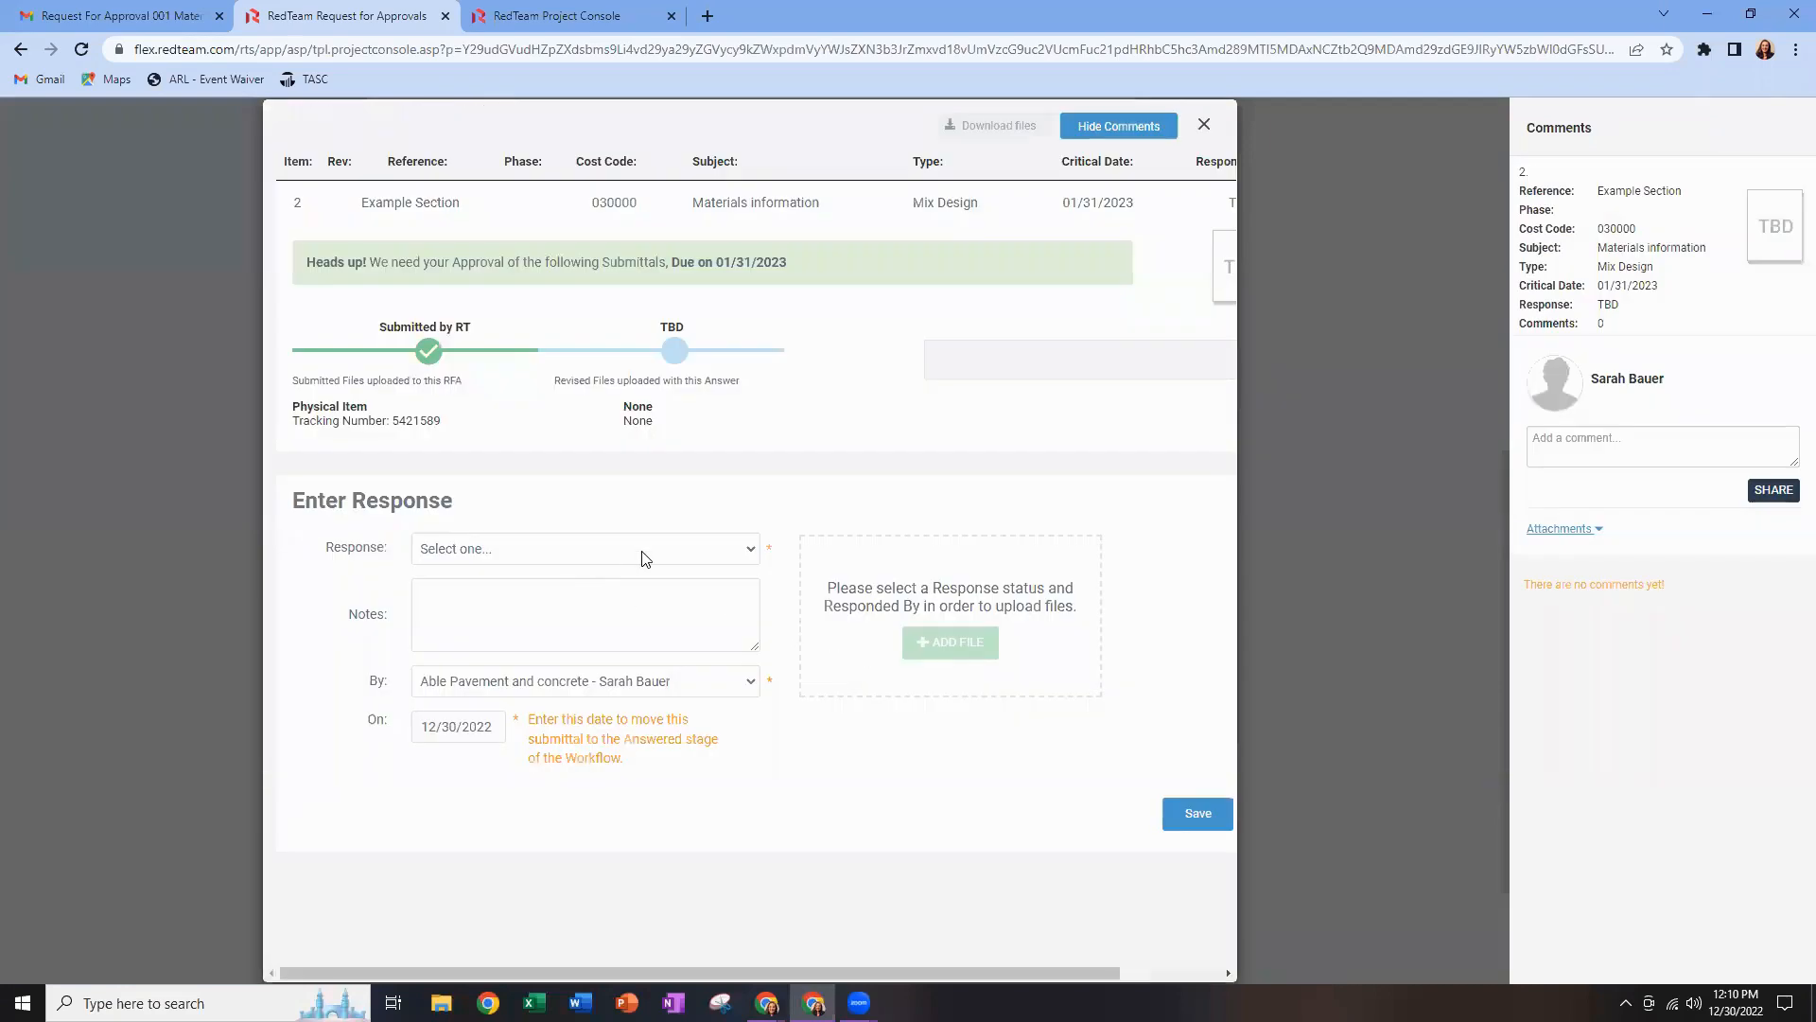
pyautogui.click(642, 550)
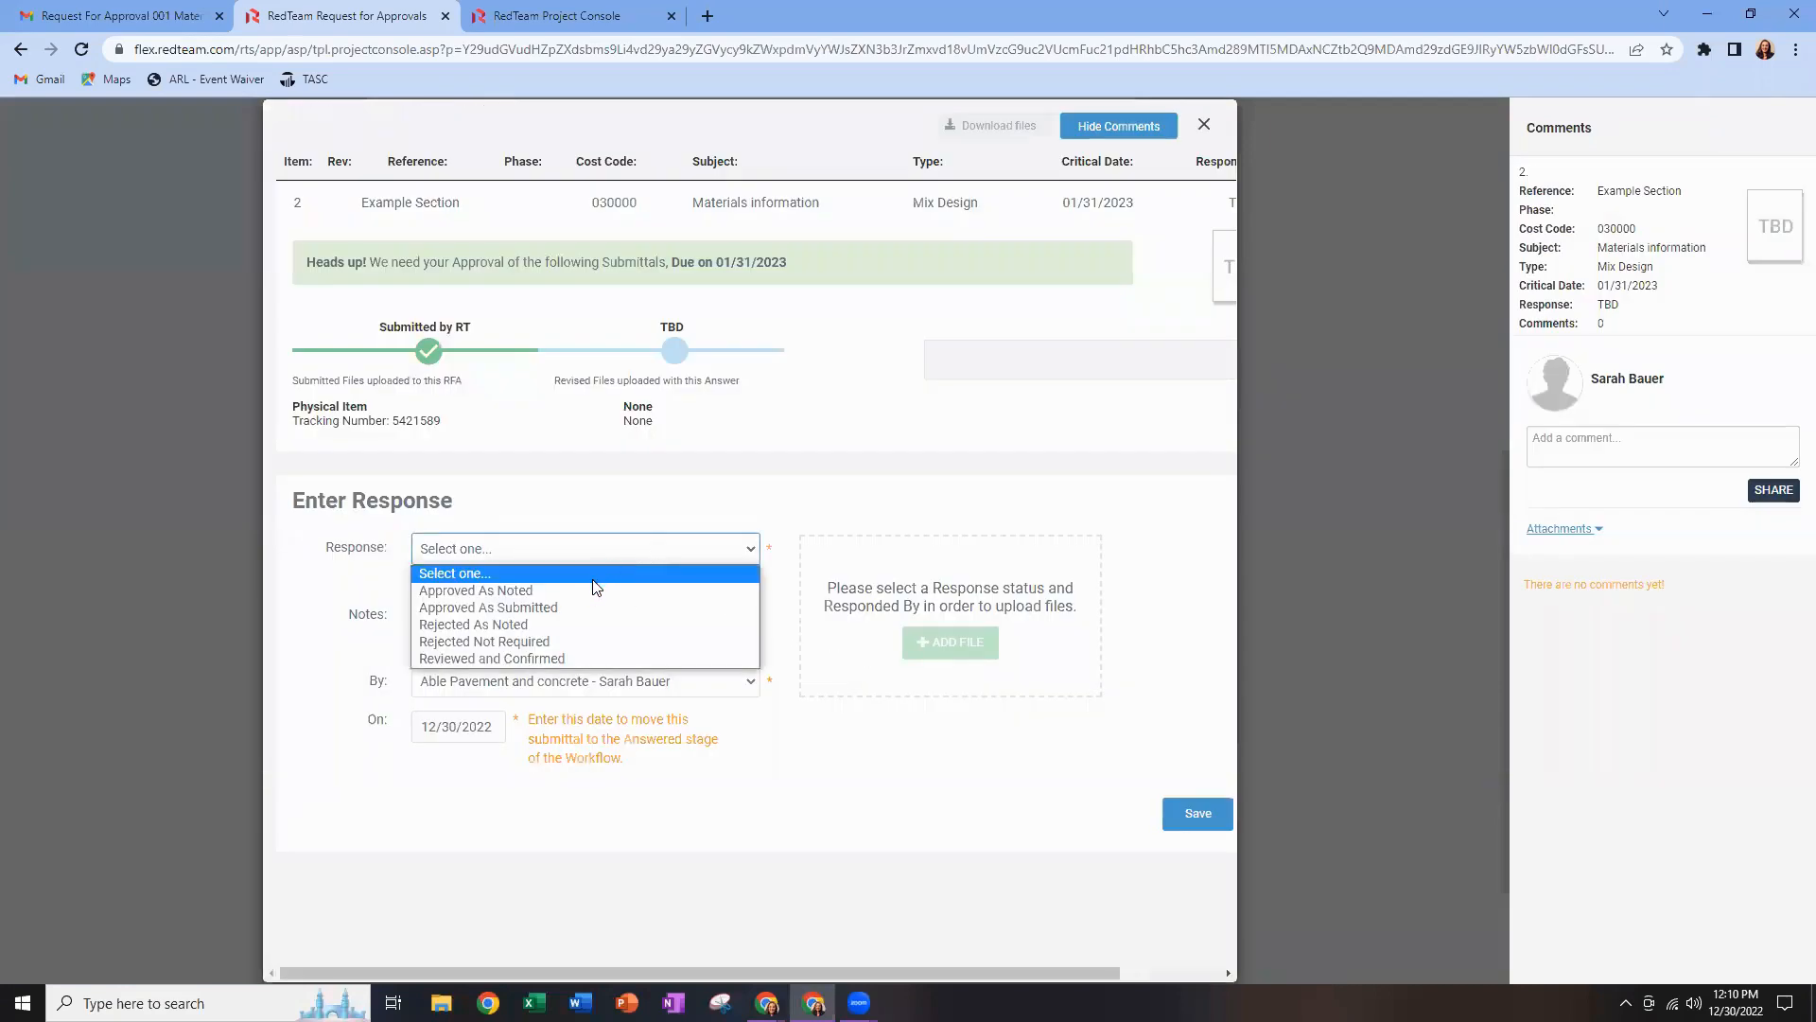
pyautogui.click(574, 623)
pyautogui.click(575, 623)
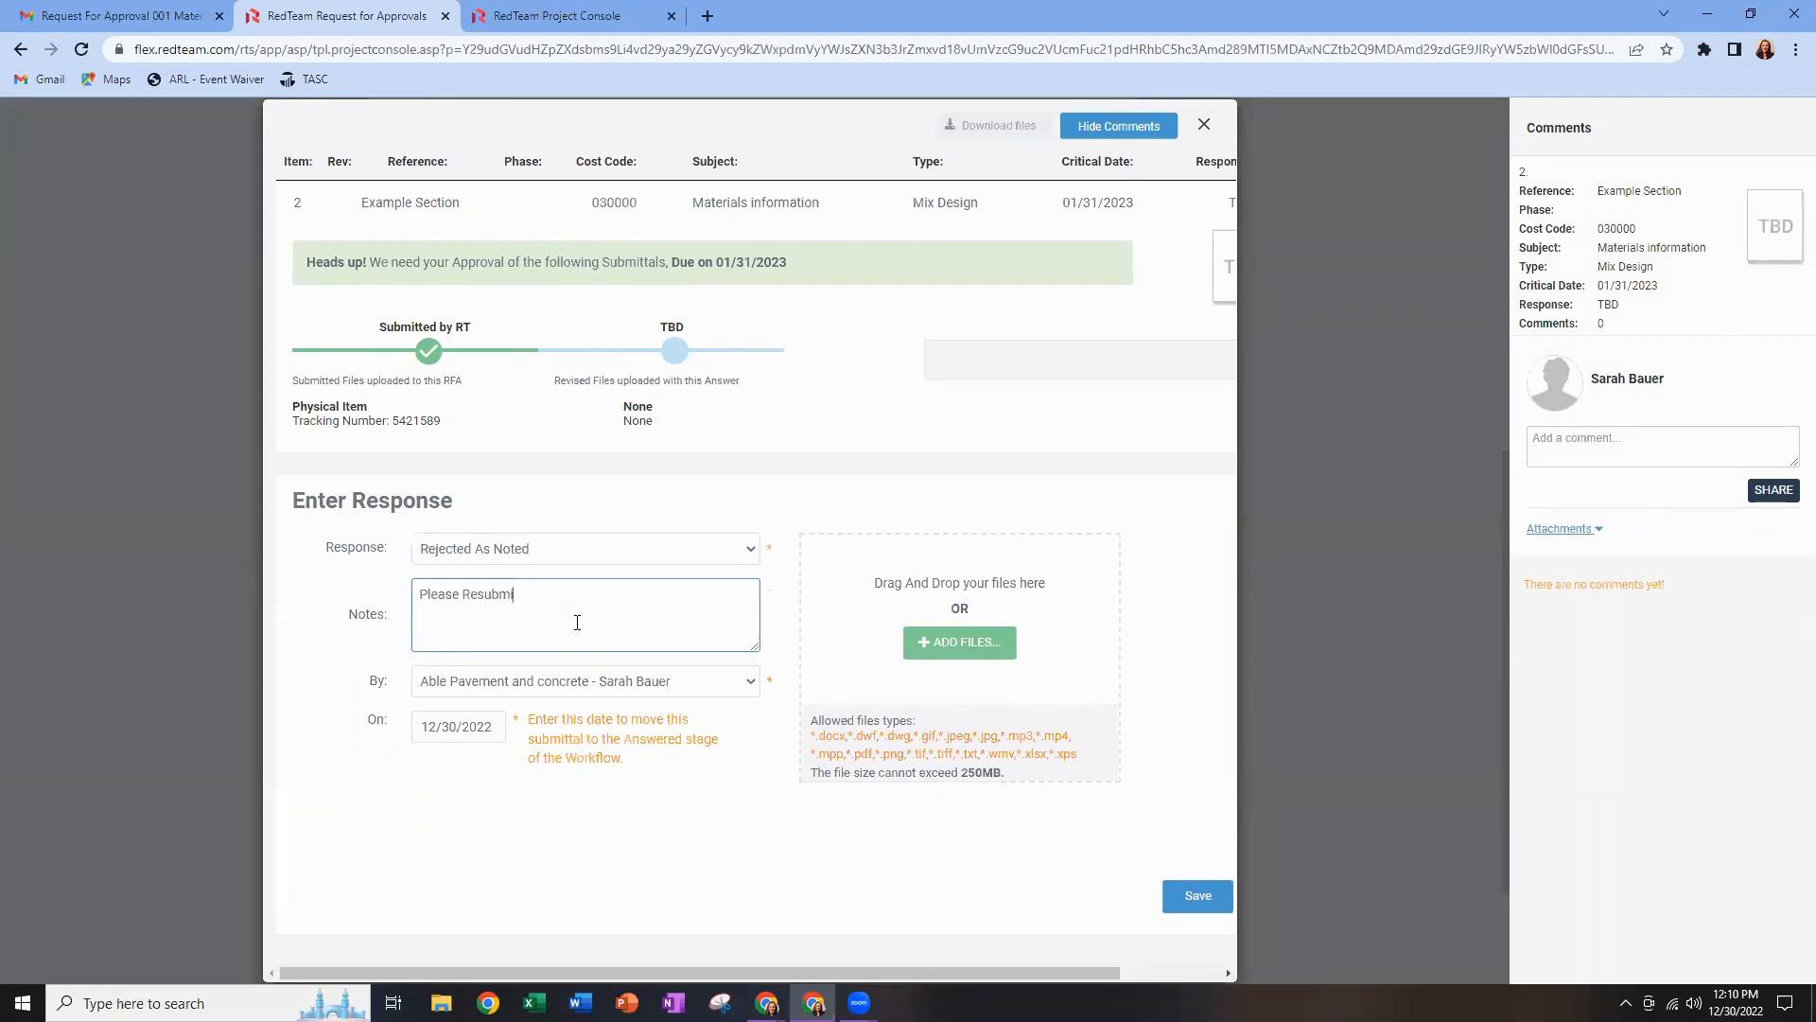
pyautogui.click(1208, 904)
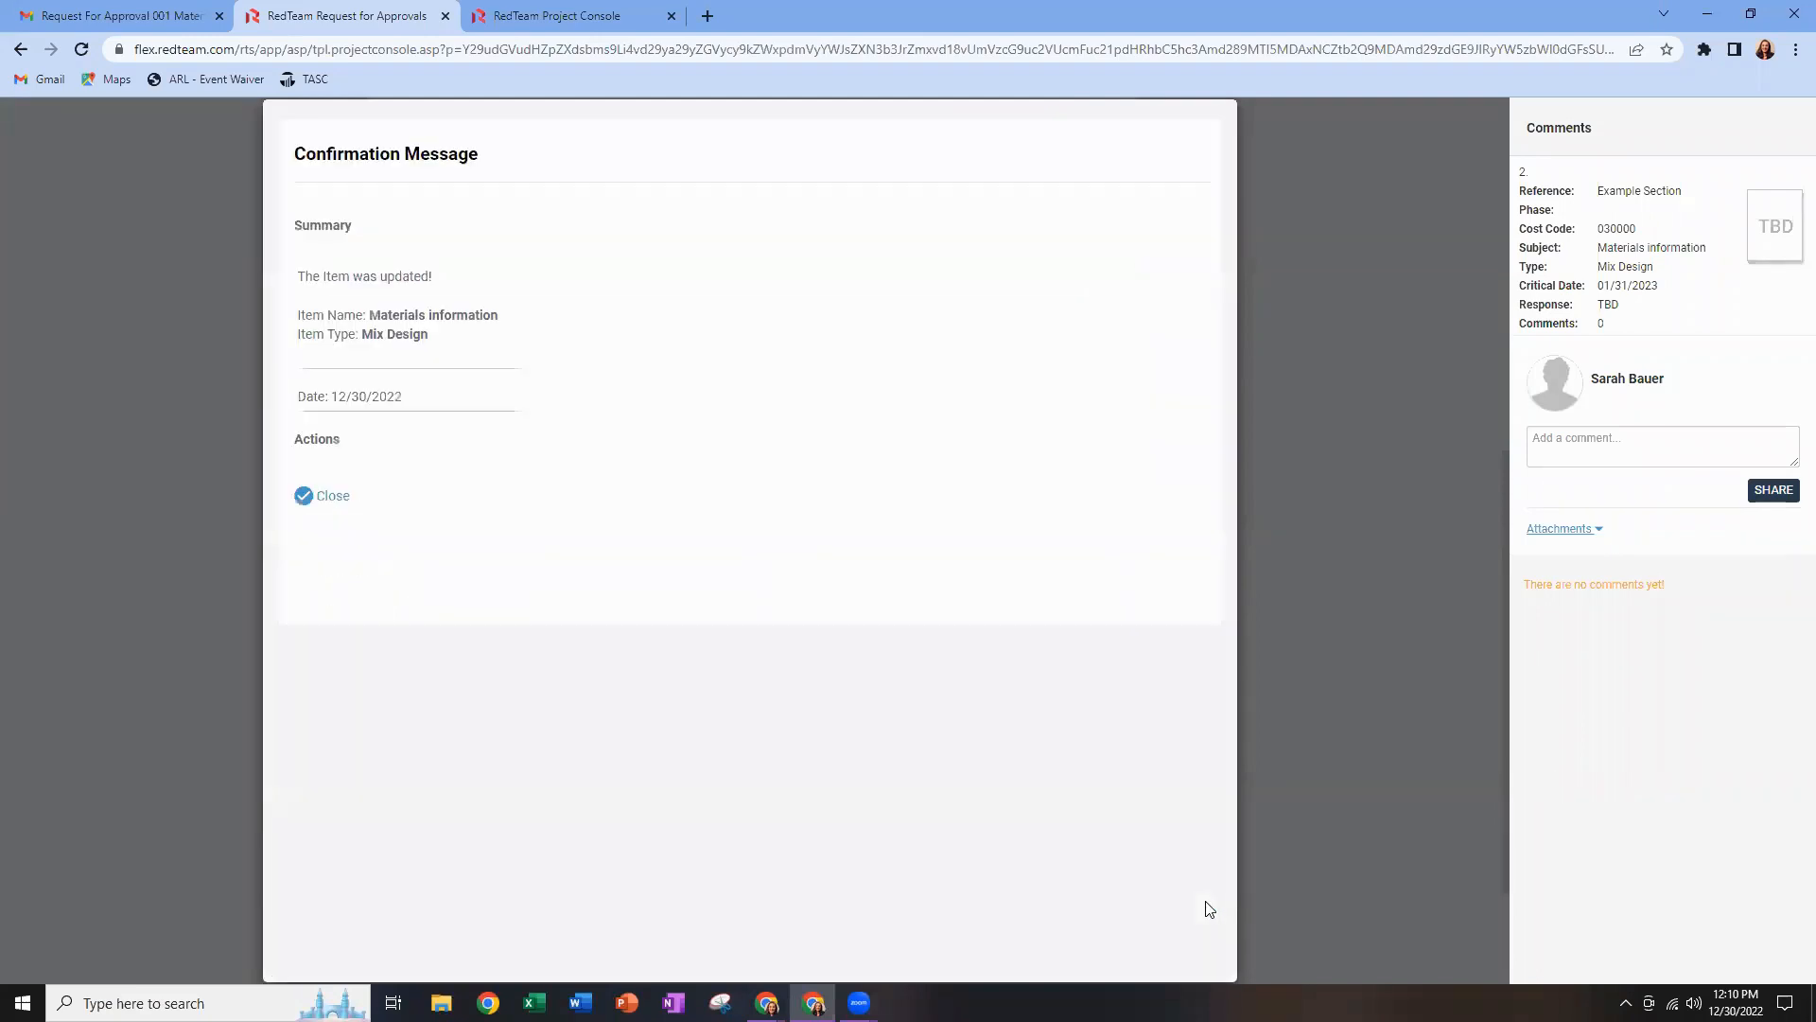
pyautogui.click(339, 495)
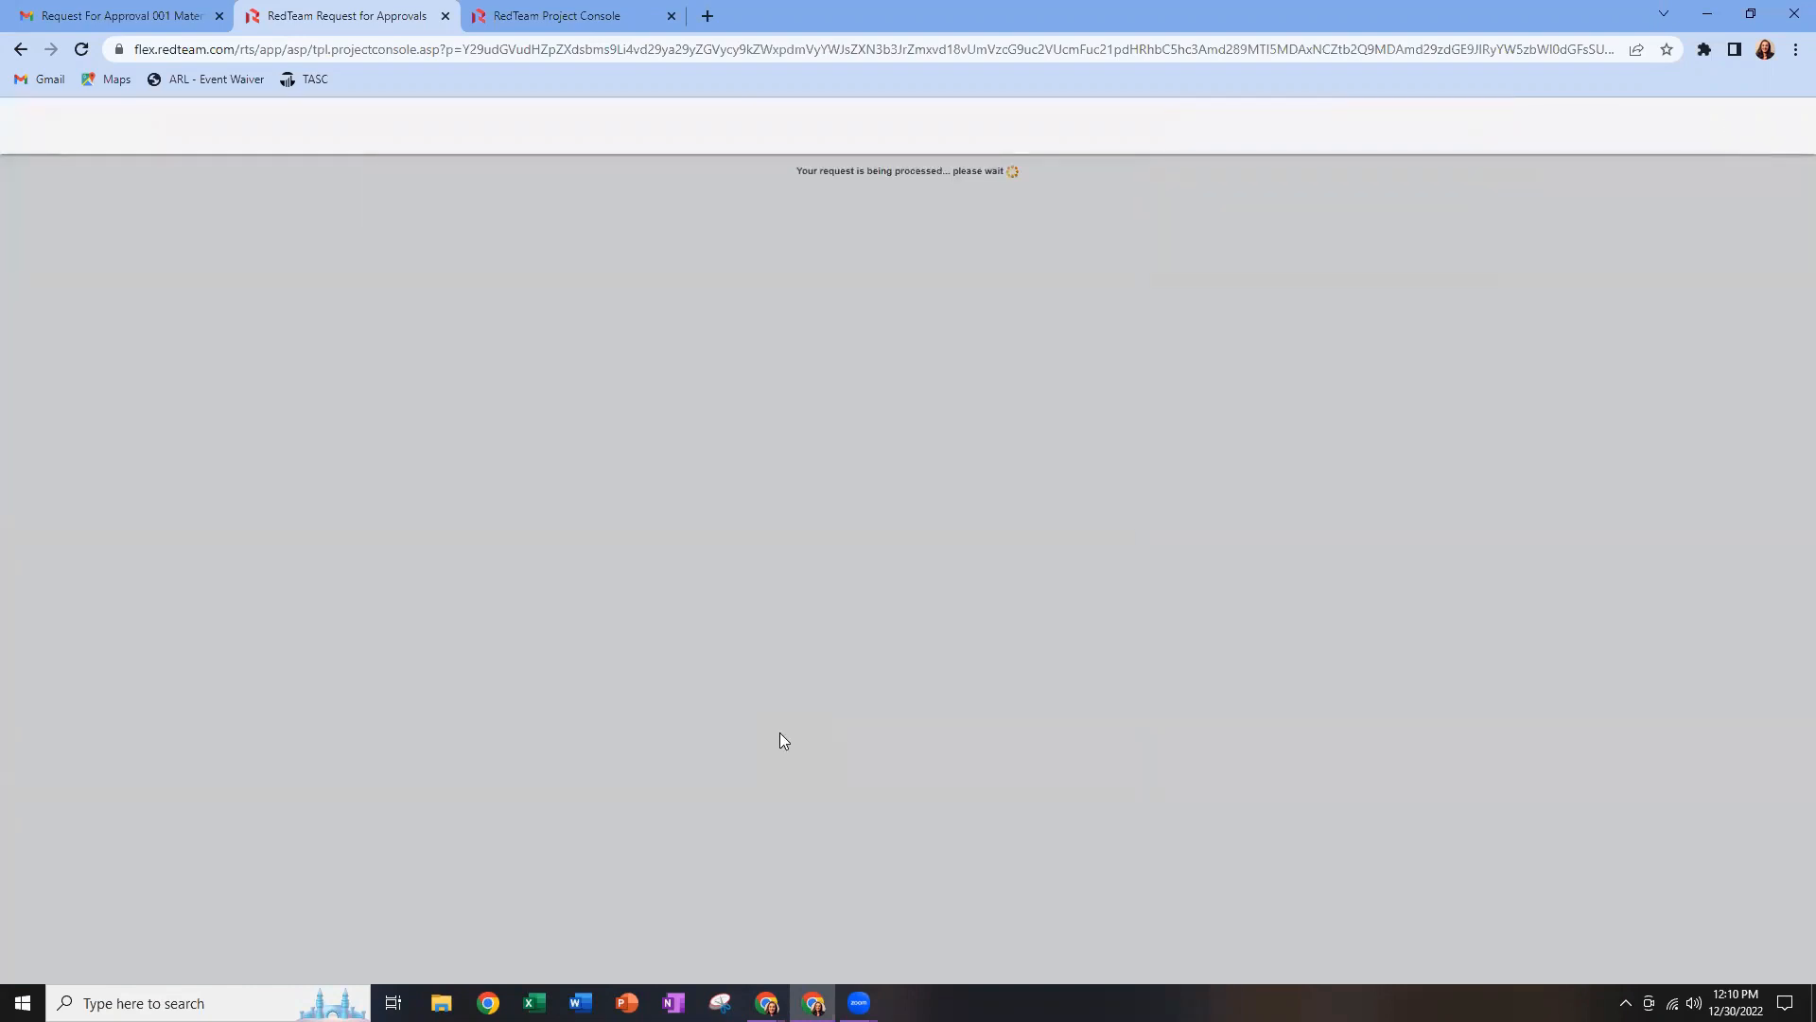
pyautogui.scroll(-8, 833, 662)
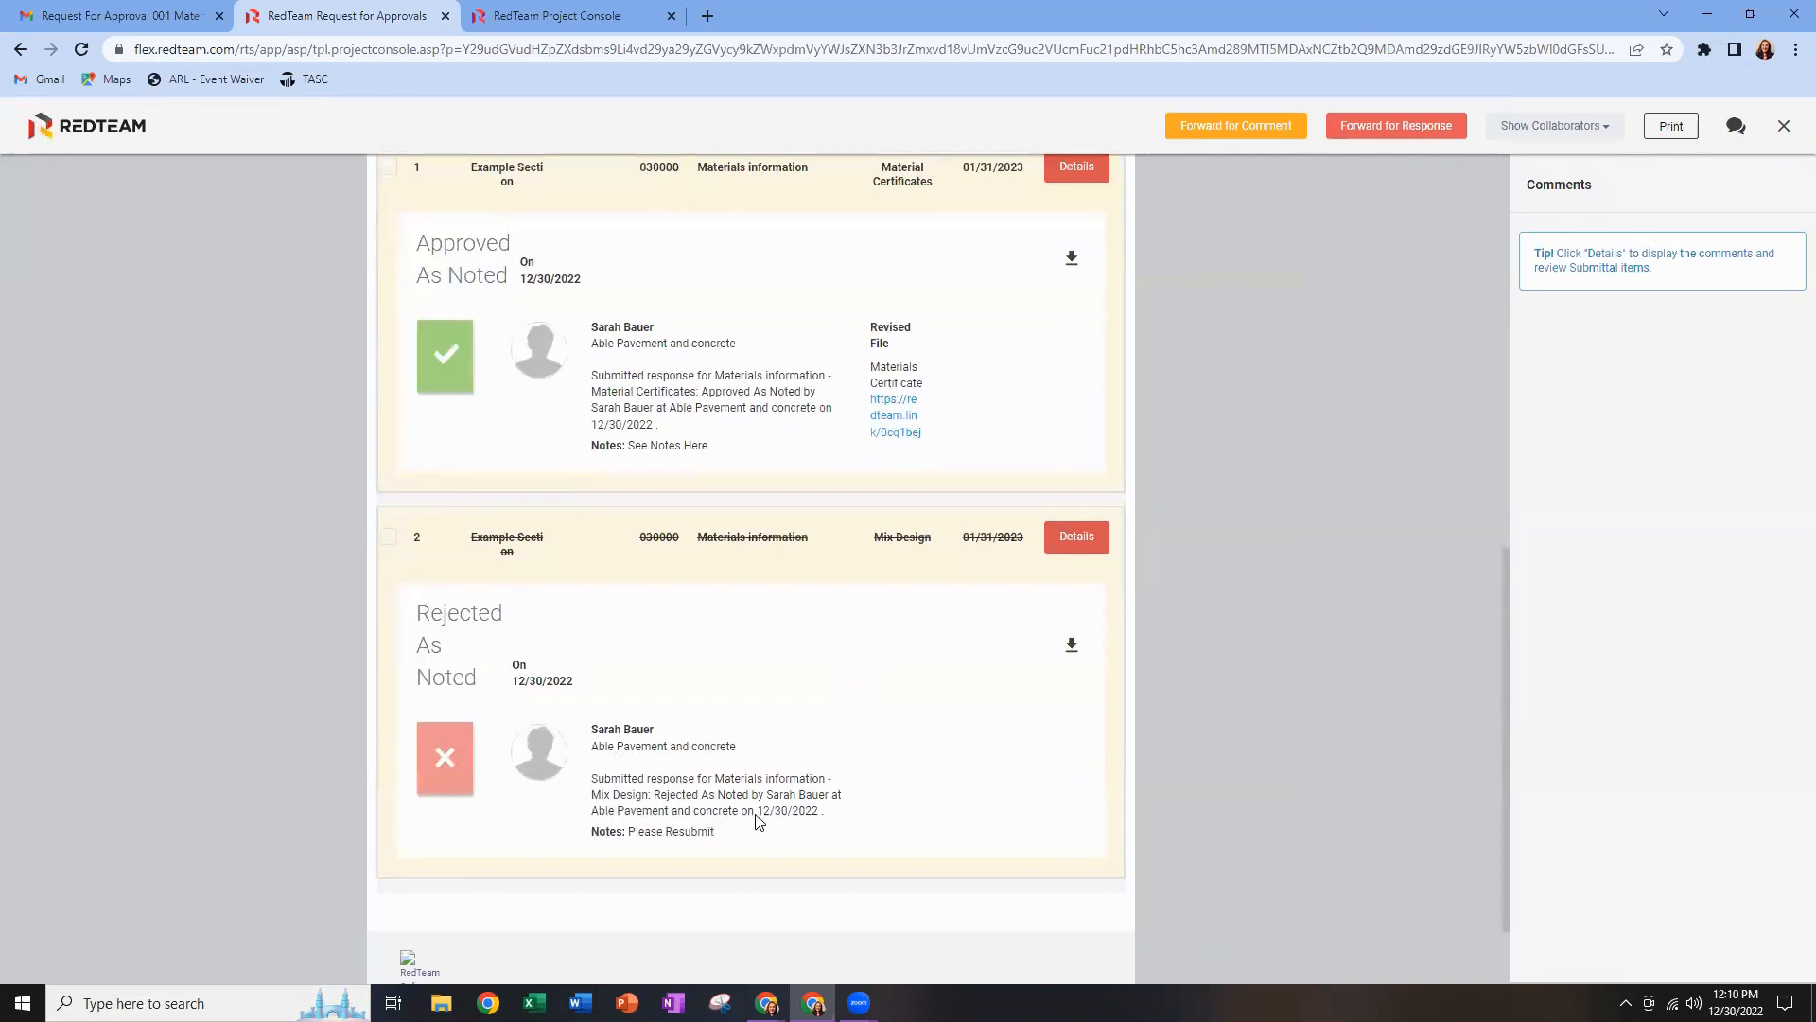
# Switch back to the RedTeam Flex project window, refresh the submittals workflow and examine the items in the 07 - Answered stage.
pyautogui.moveTo(814, 1003)
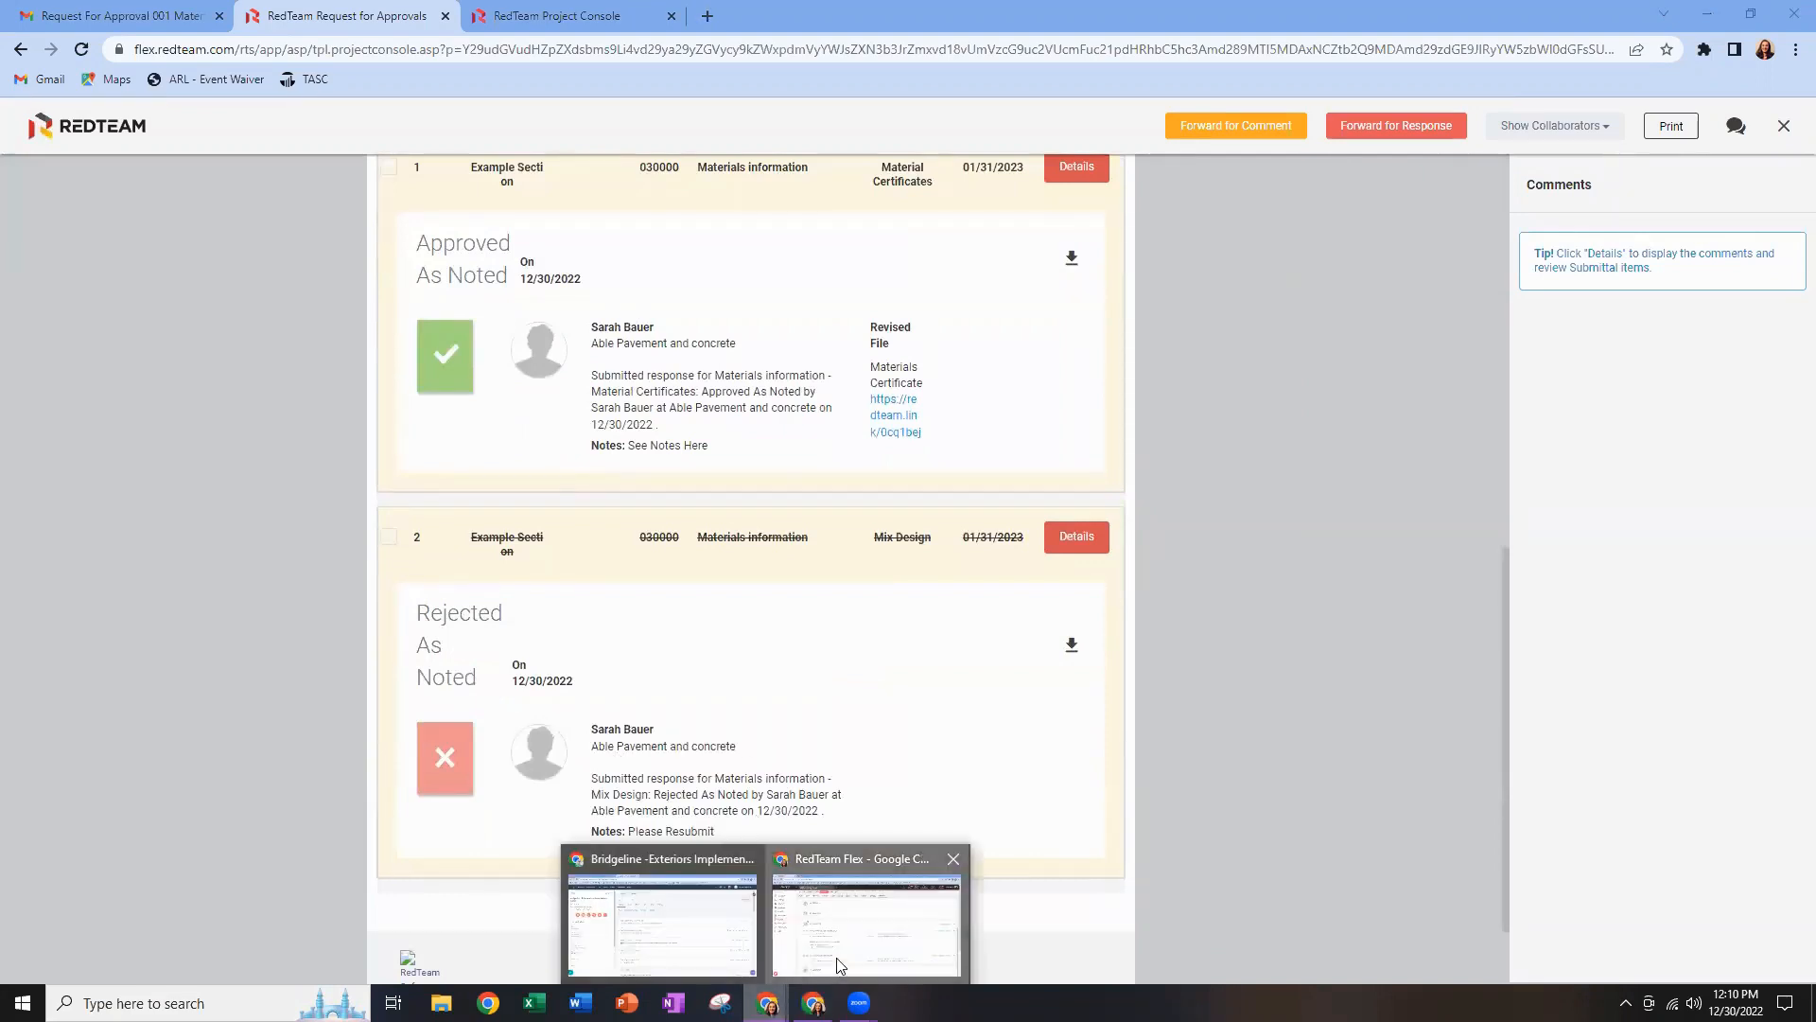
pyautogui.click(863, 910)
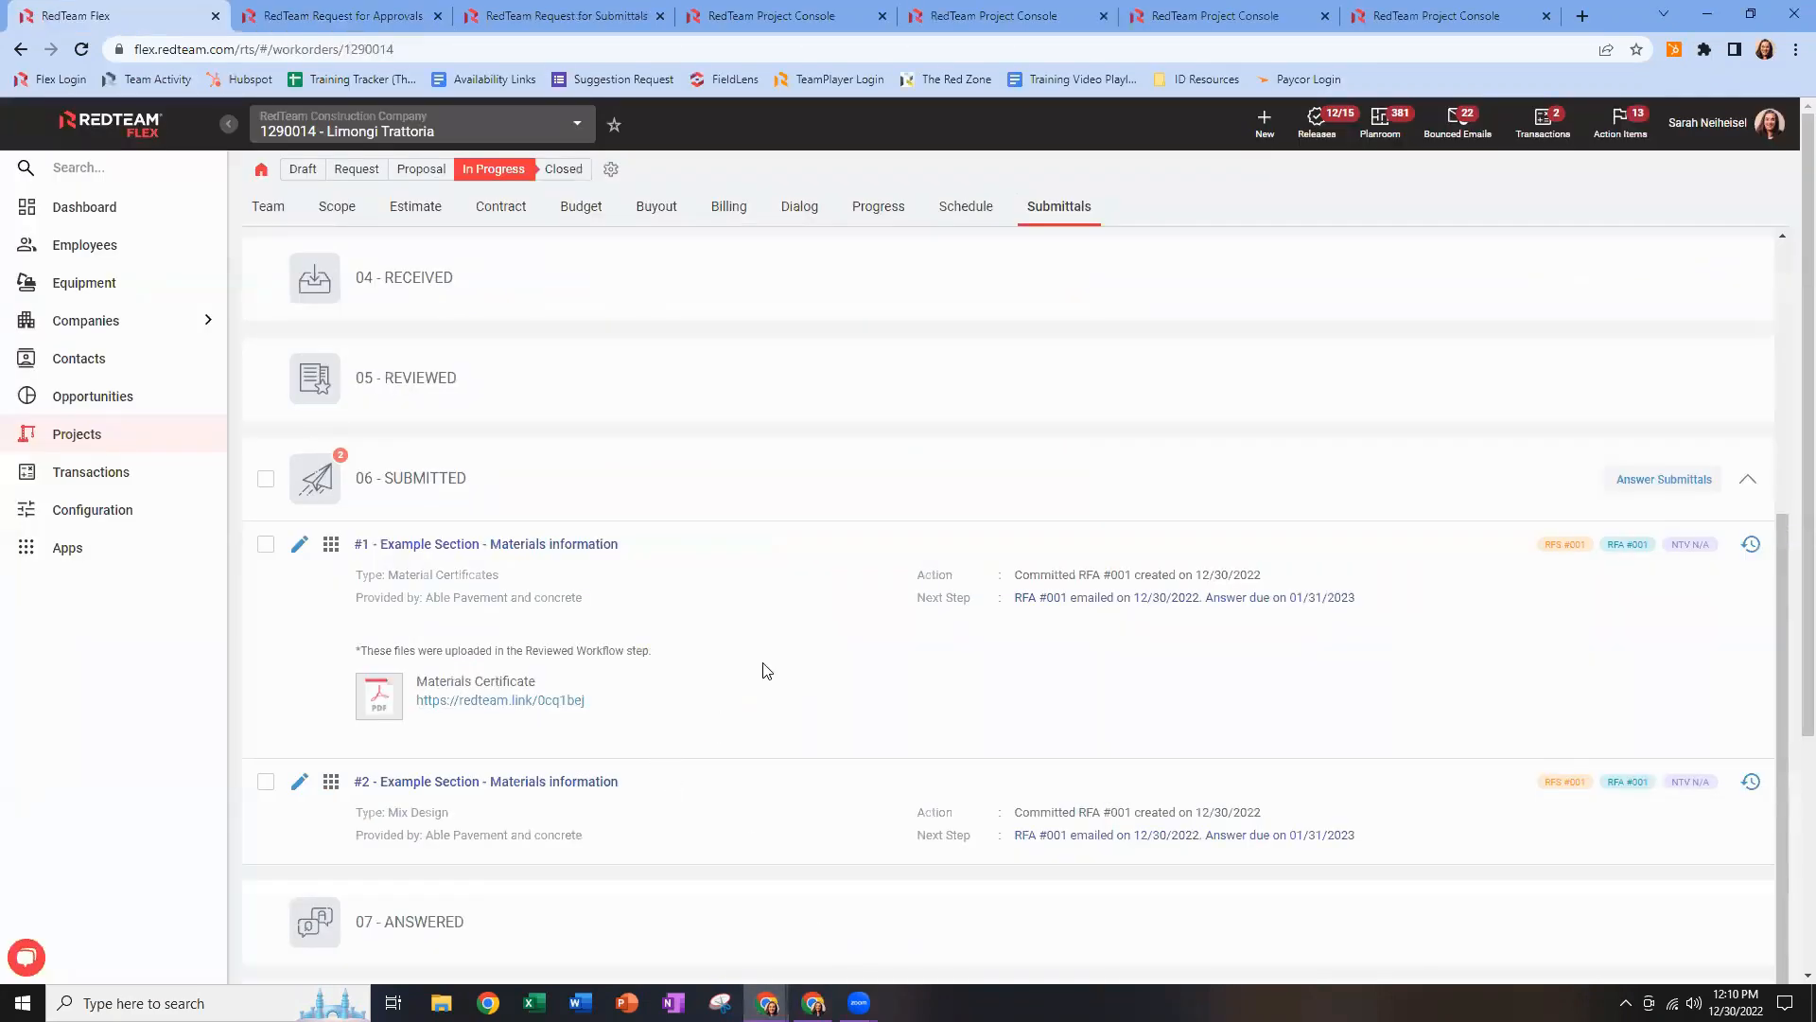
pyautogui.click(1038, 210)
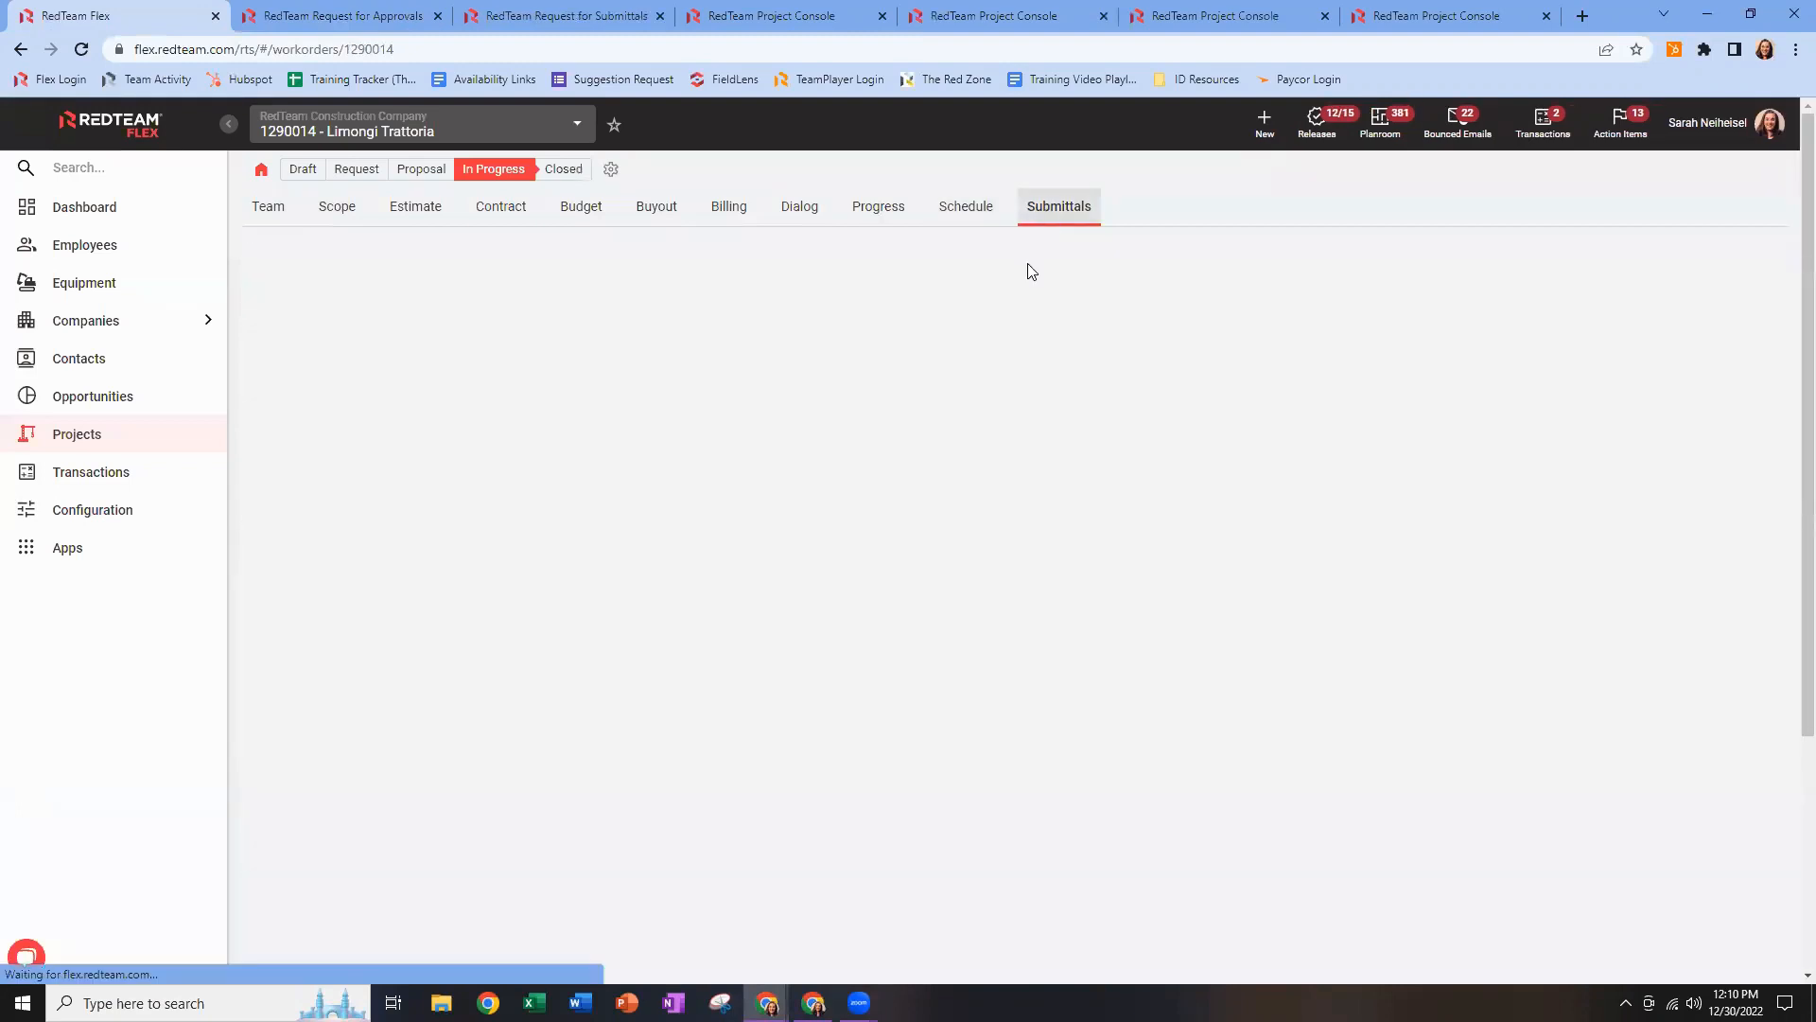
pyautogui.scroll(-3, 559, 762)
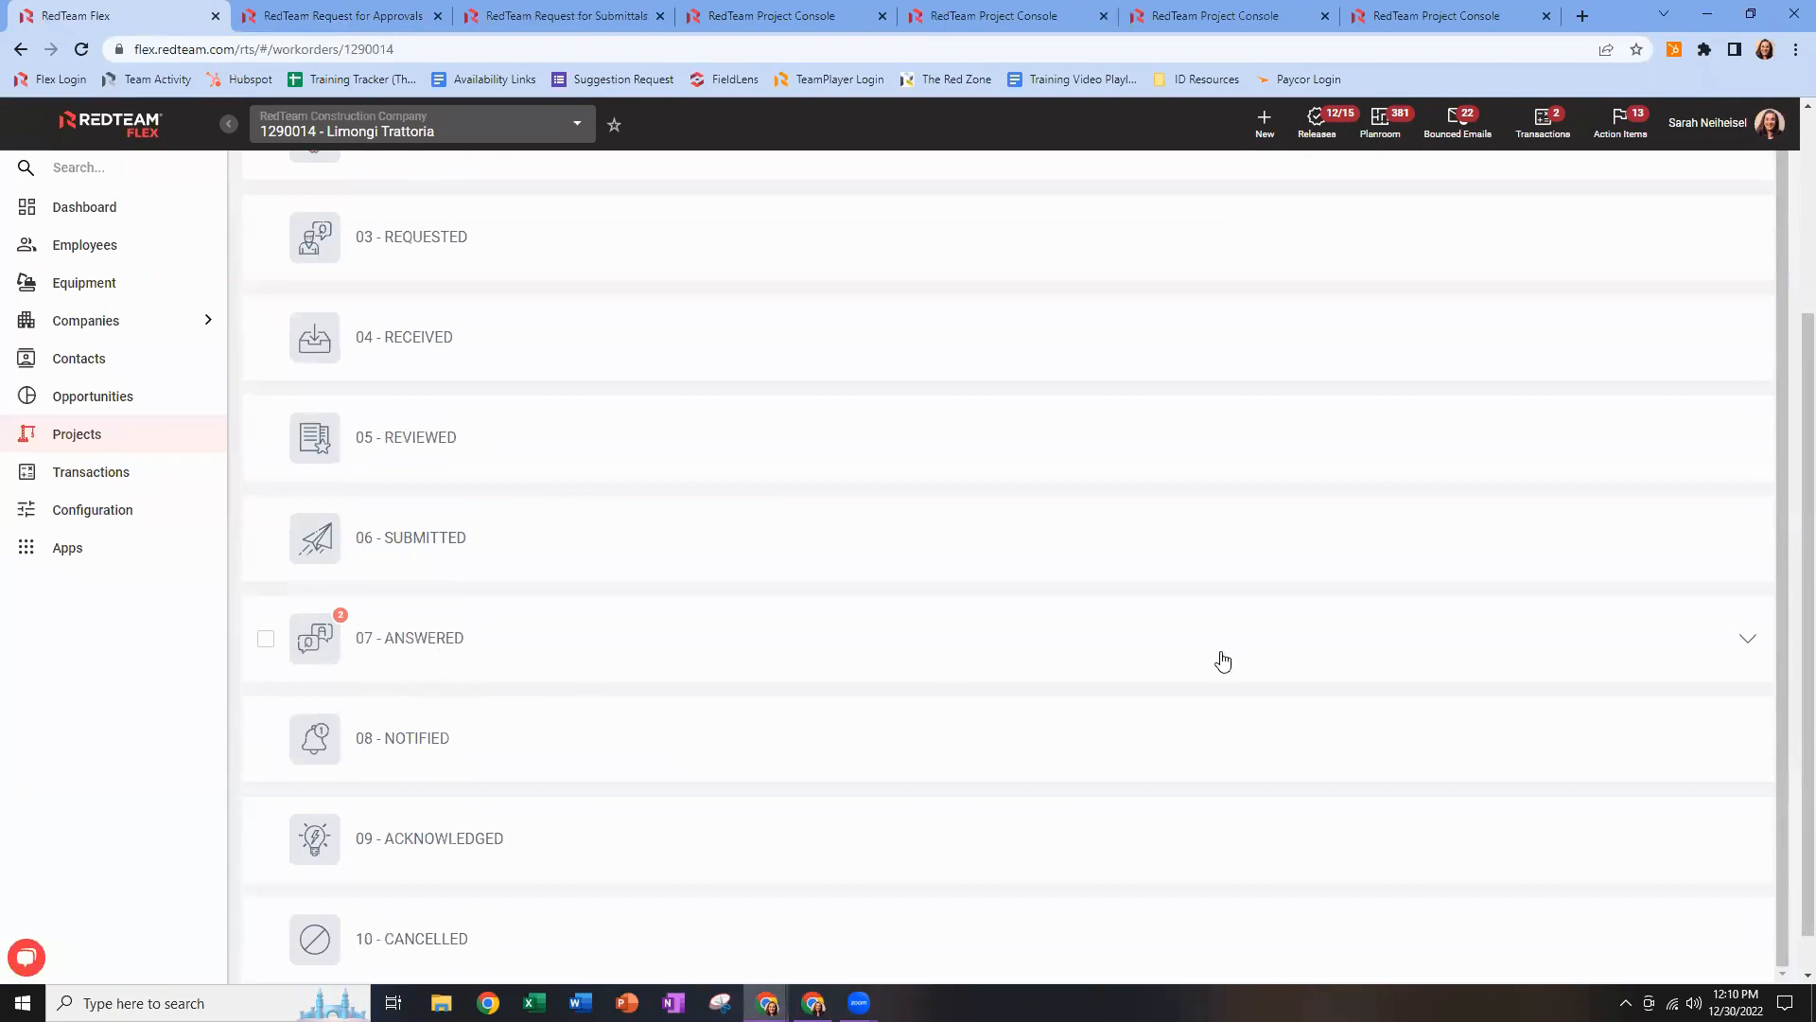
pyautogui.click(1748, 641)
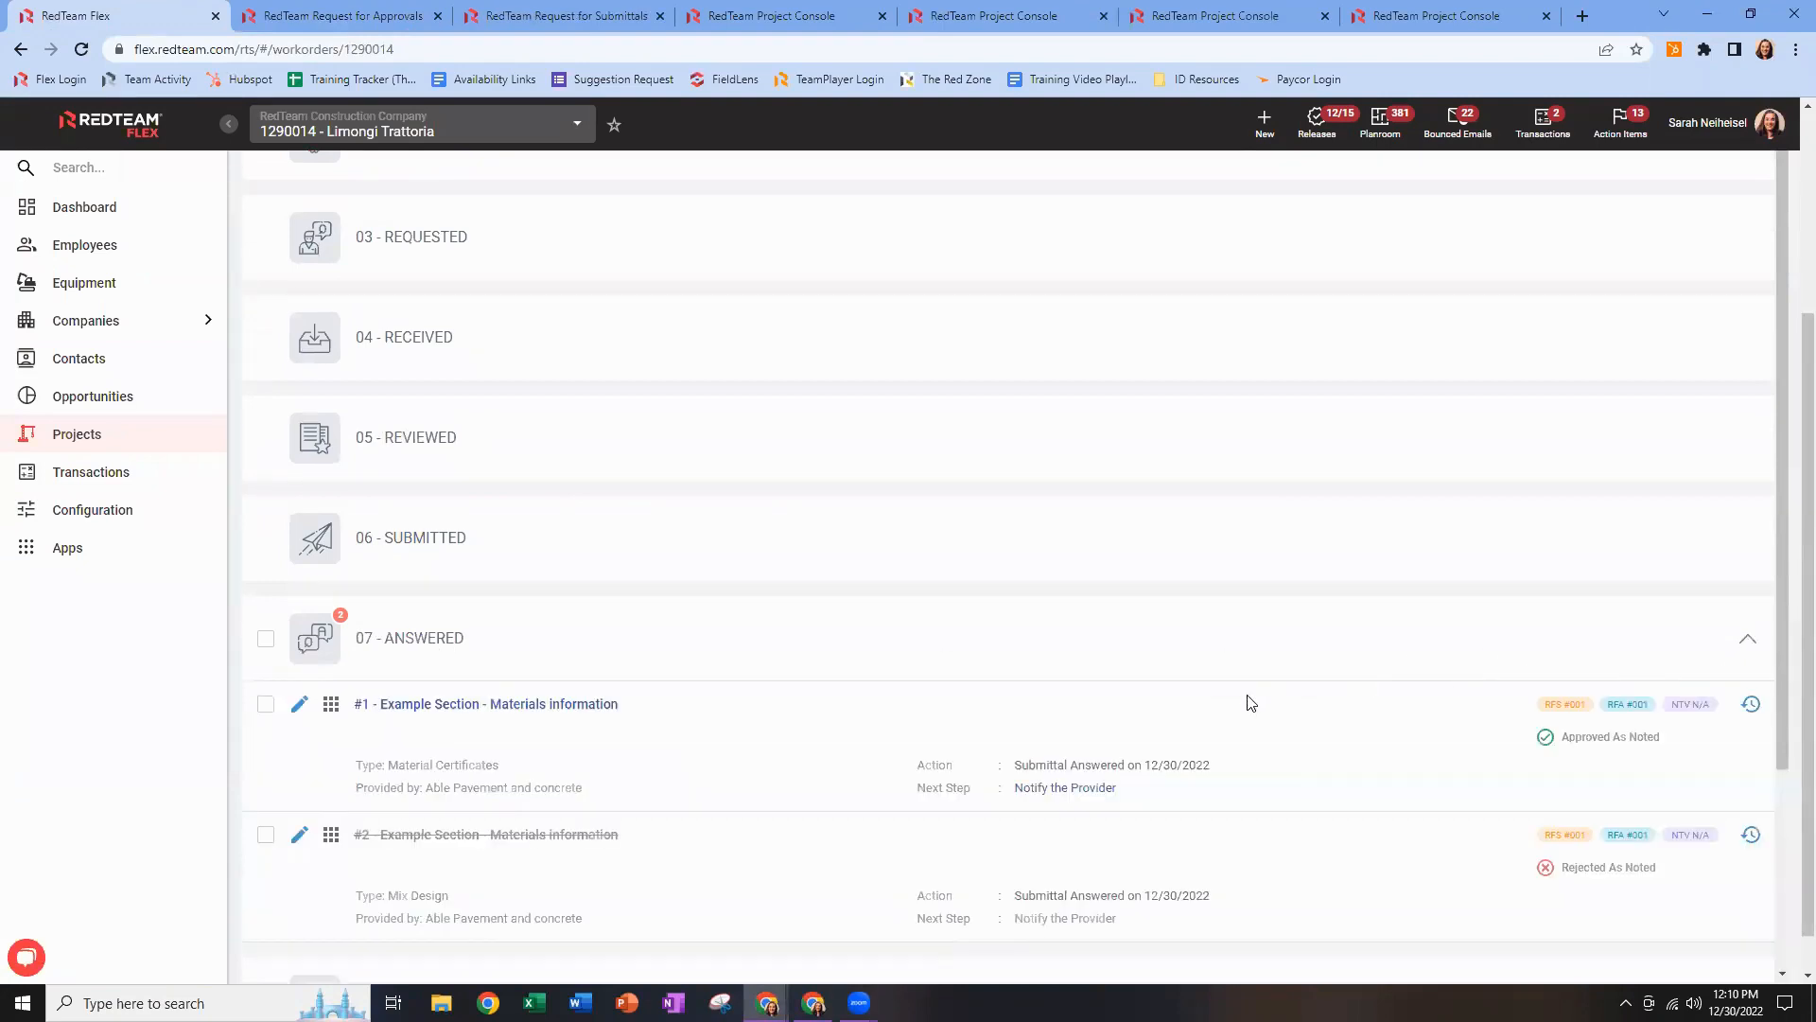
pyautogui.scroll(-2, 1245, 701)
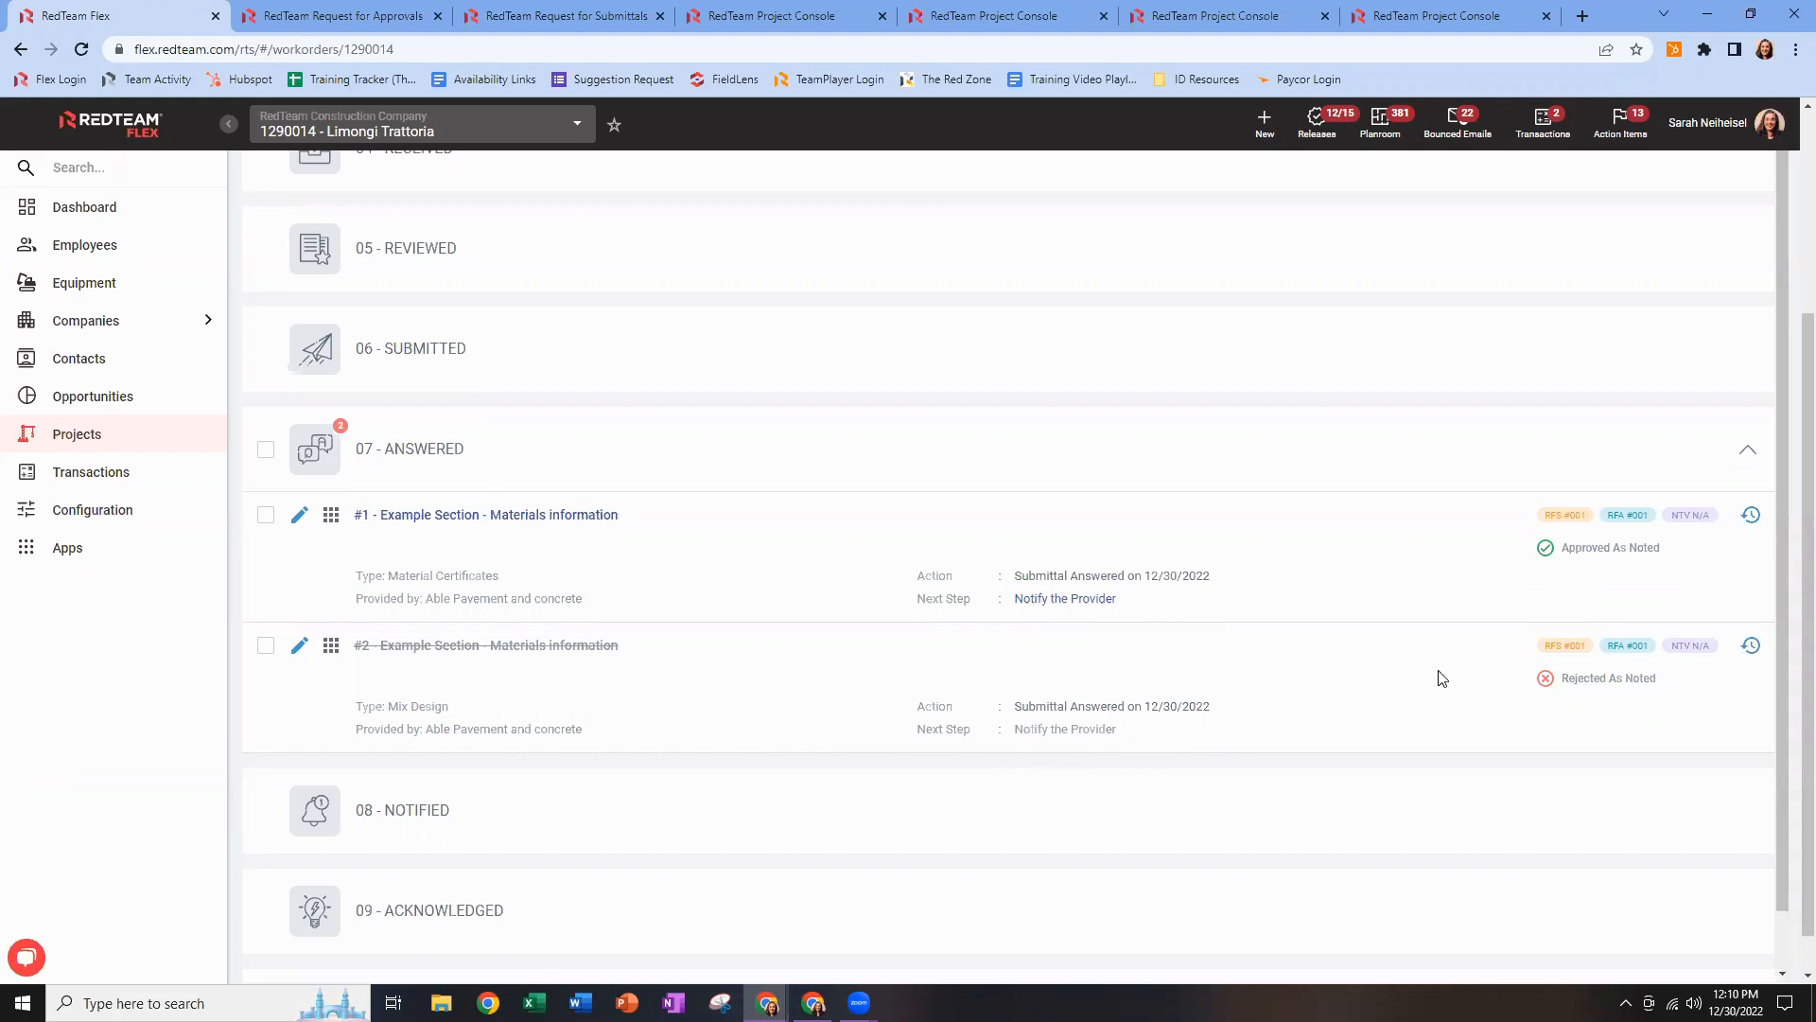
# Examine the Mix Design revision in the 01 - Just Created stage and the action available for it, and collapse the stage again.
pyautogui.scroll(3, 1225, 624)
pyautogui.scroll(2, 991, 553)
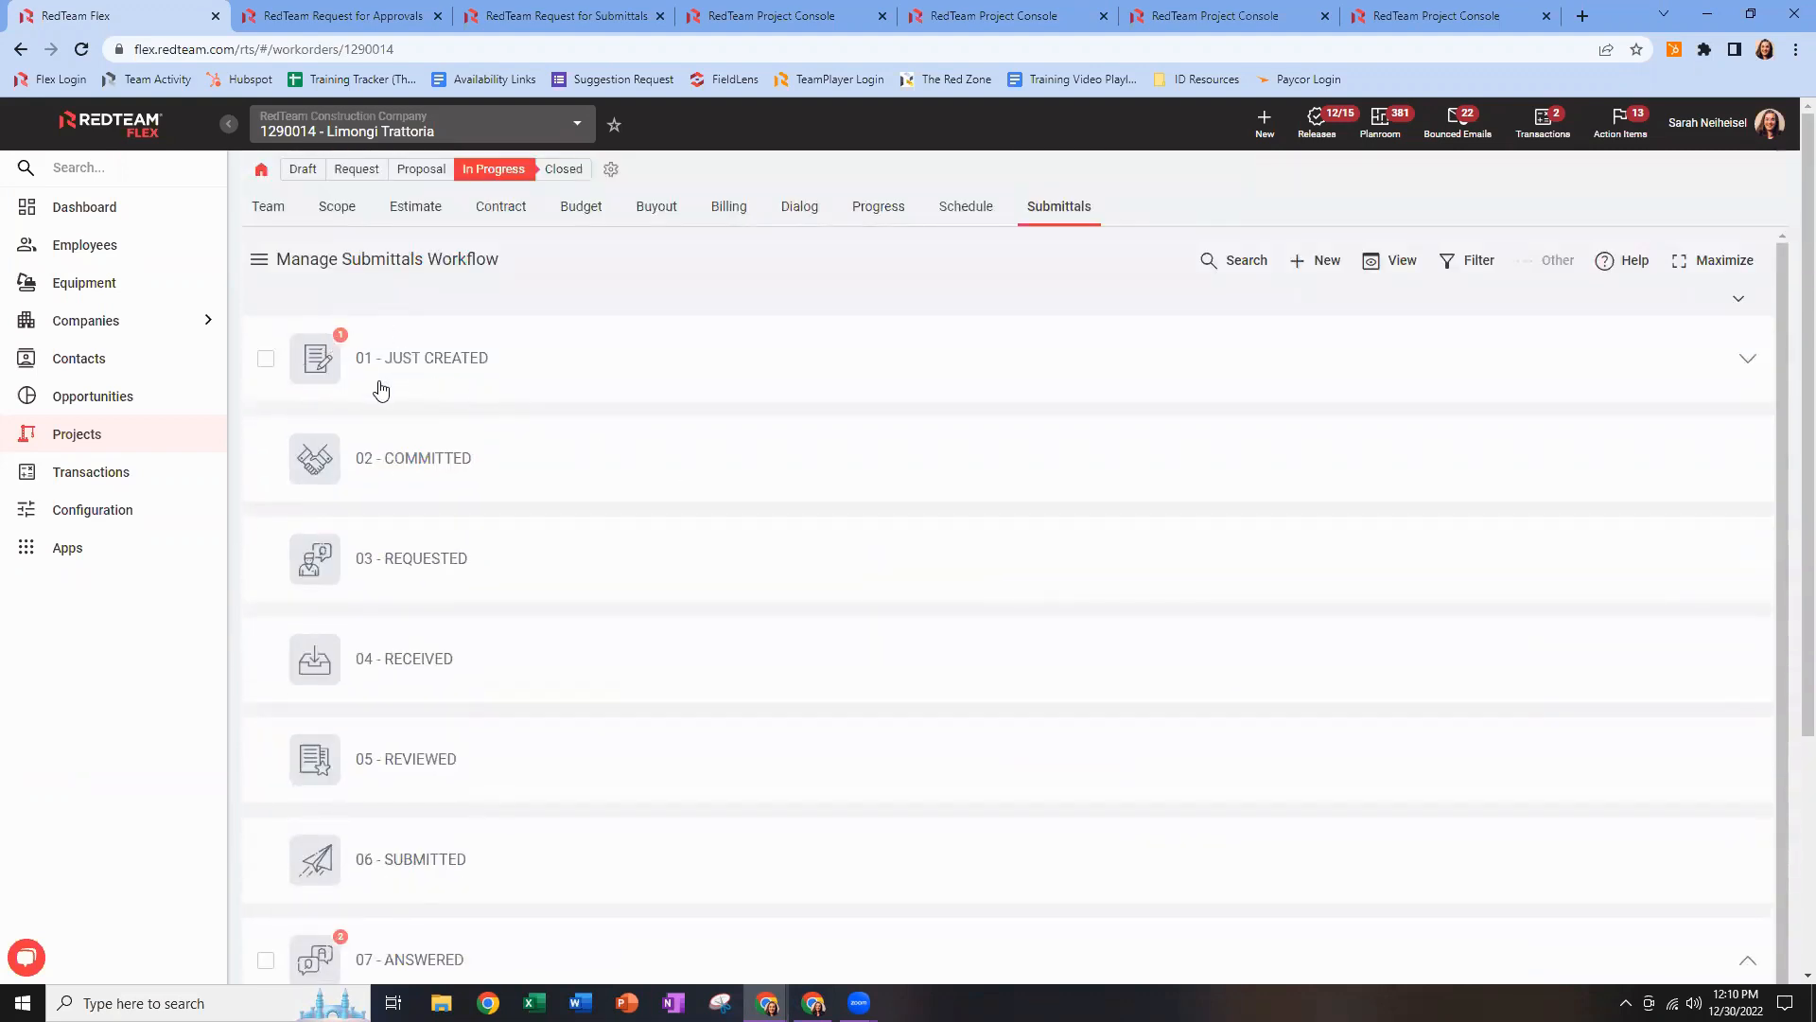
pyautogui.click(1747, 360)
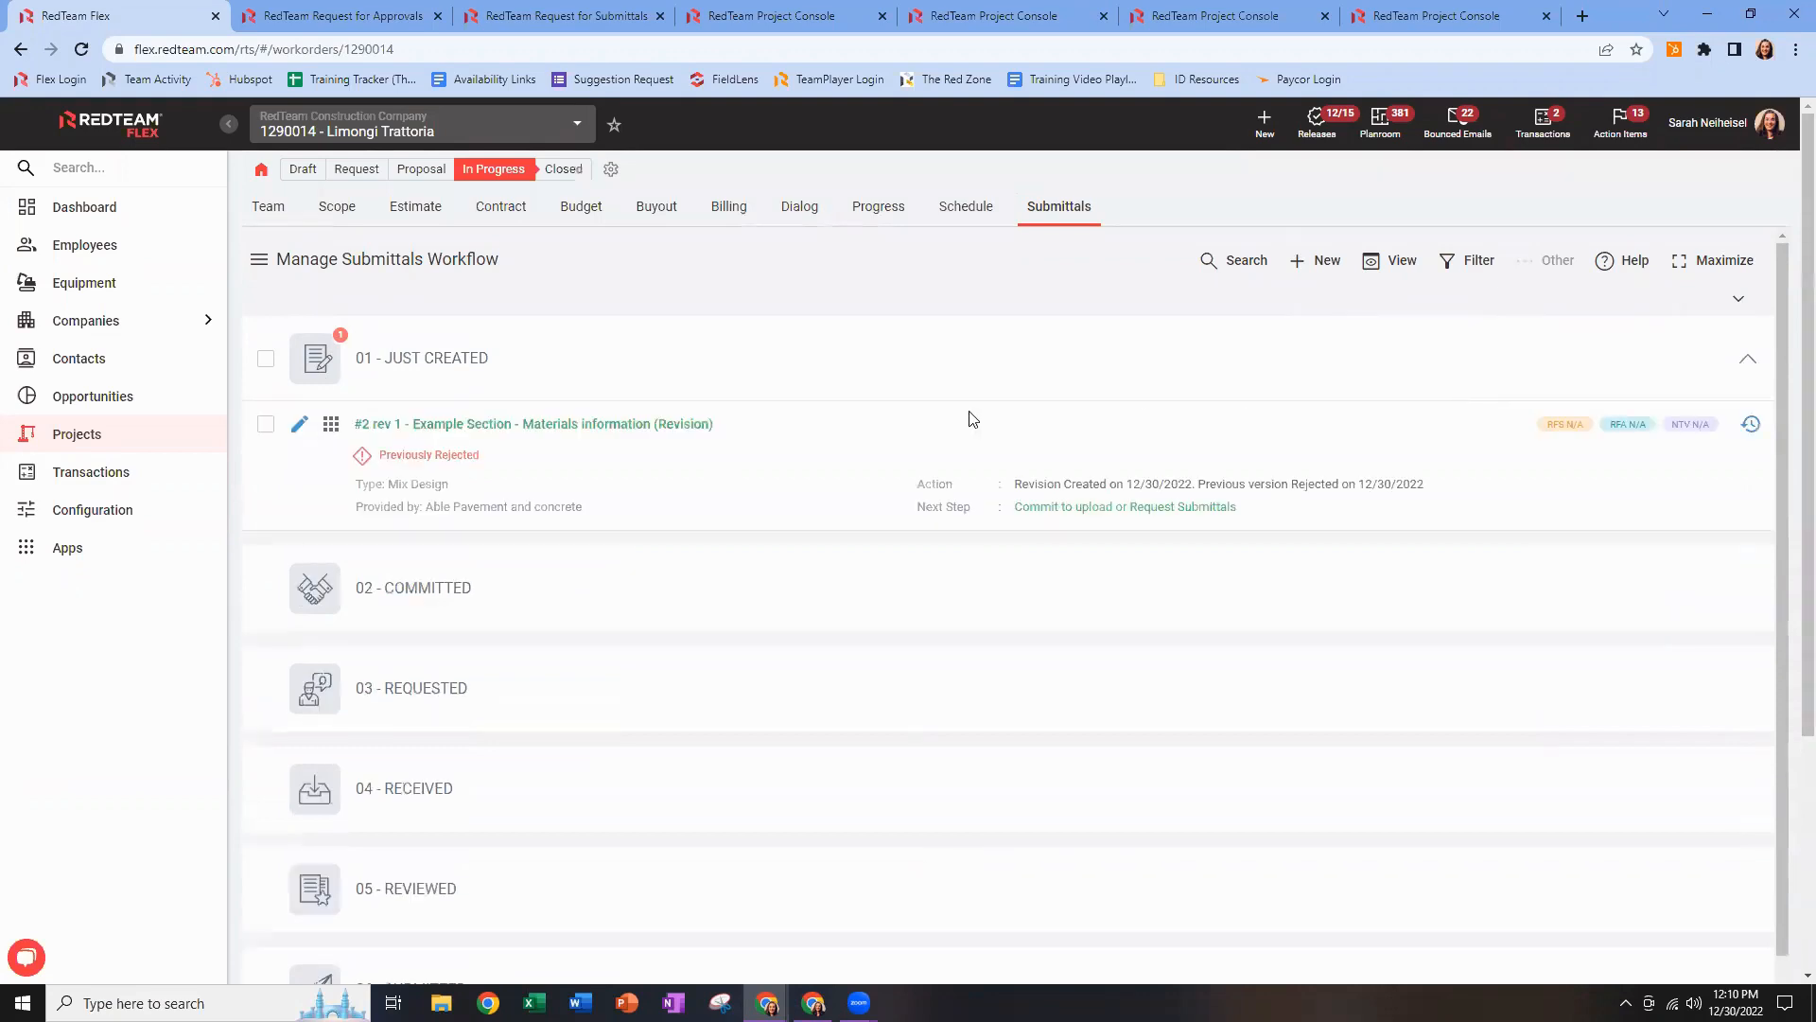
pyautogui.doubleClick(363, 426)
pyautogui.click(636, 499)
pyautogui.click(267, 426)
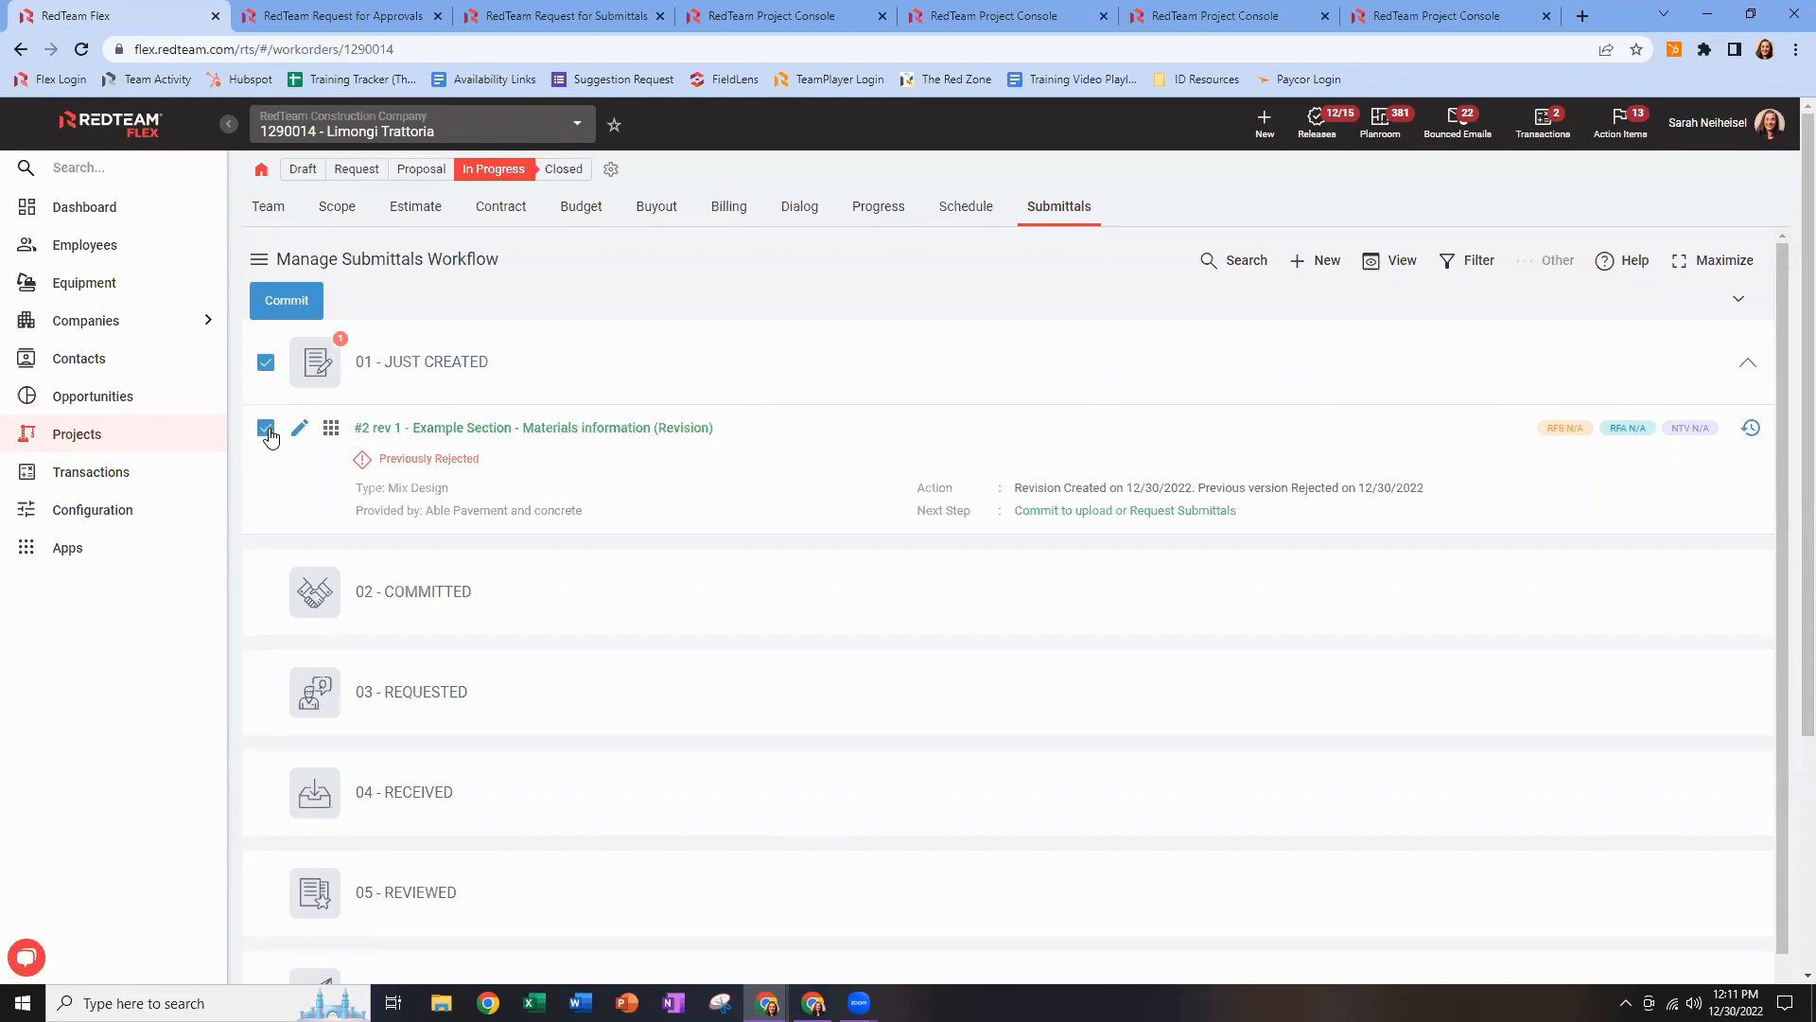
pyautogui.click(266, 428)
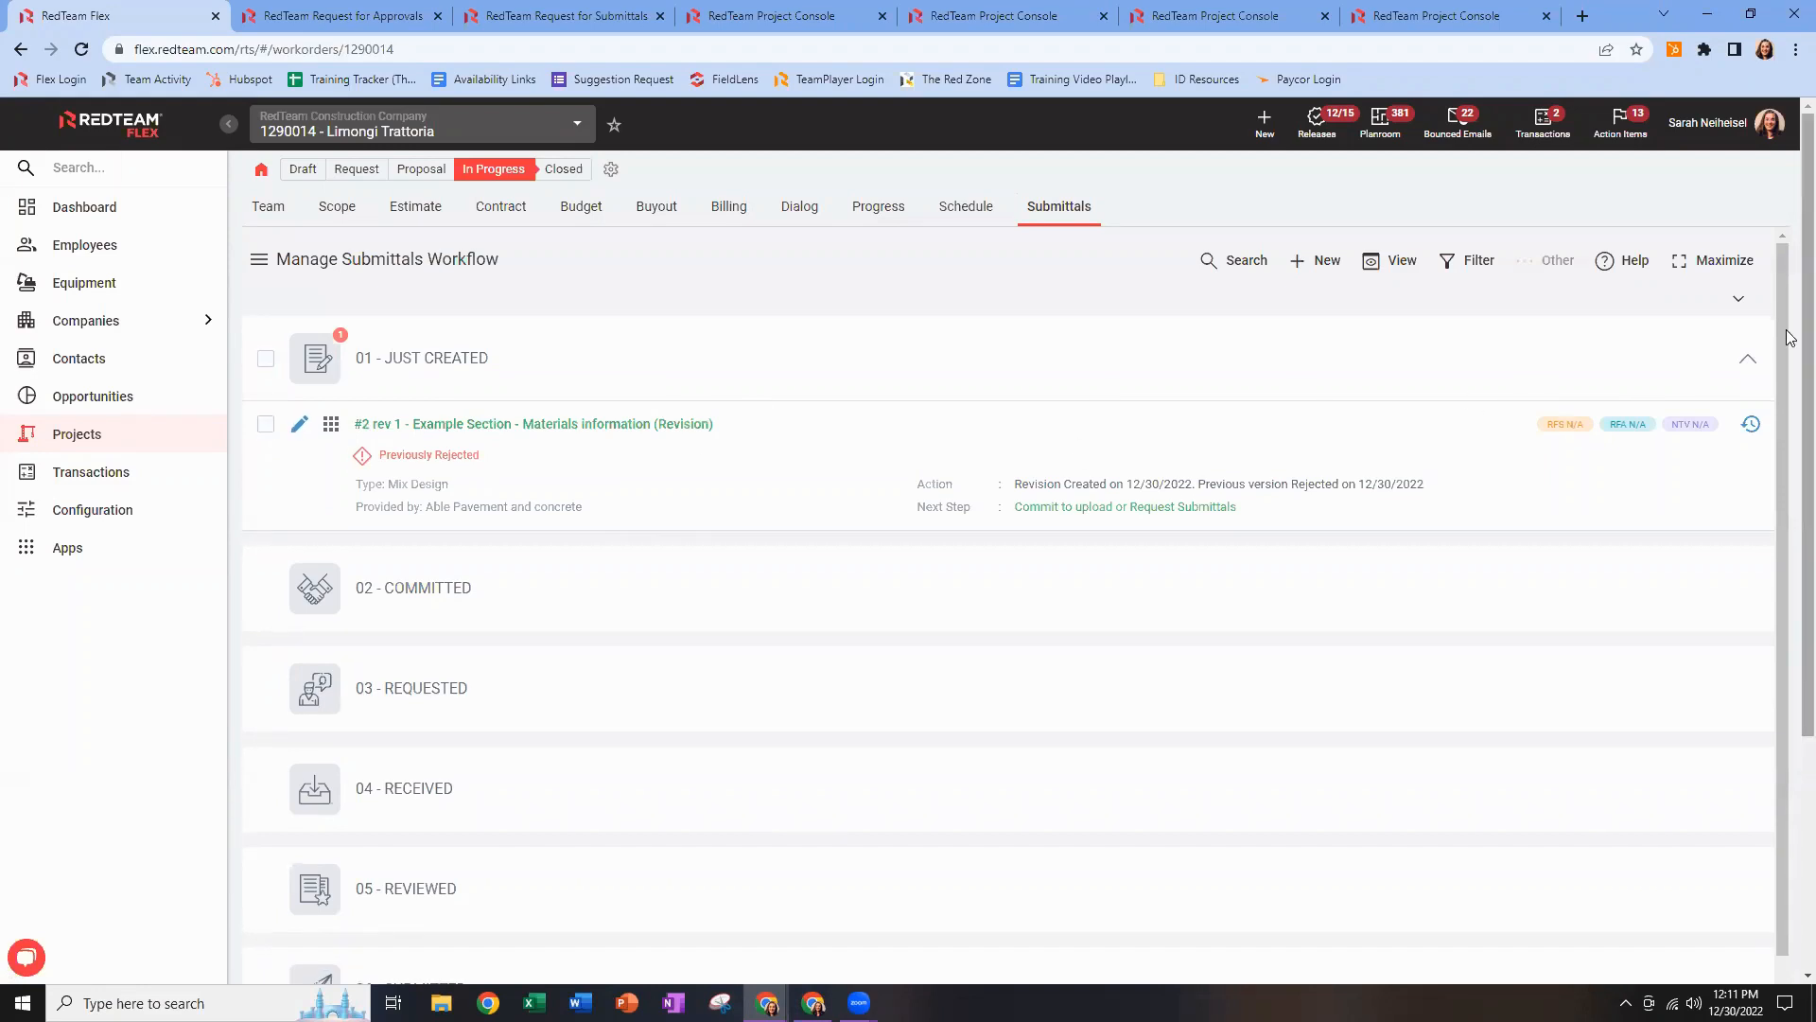
pyautogui.click(1748, 366)
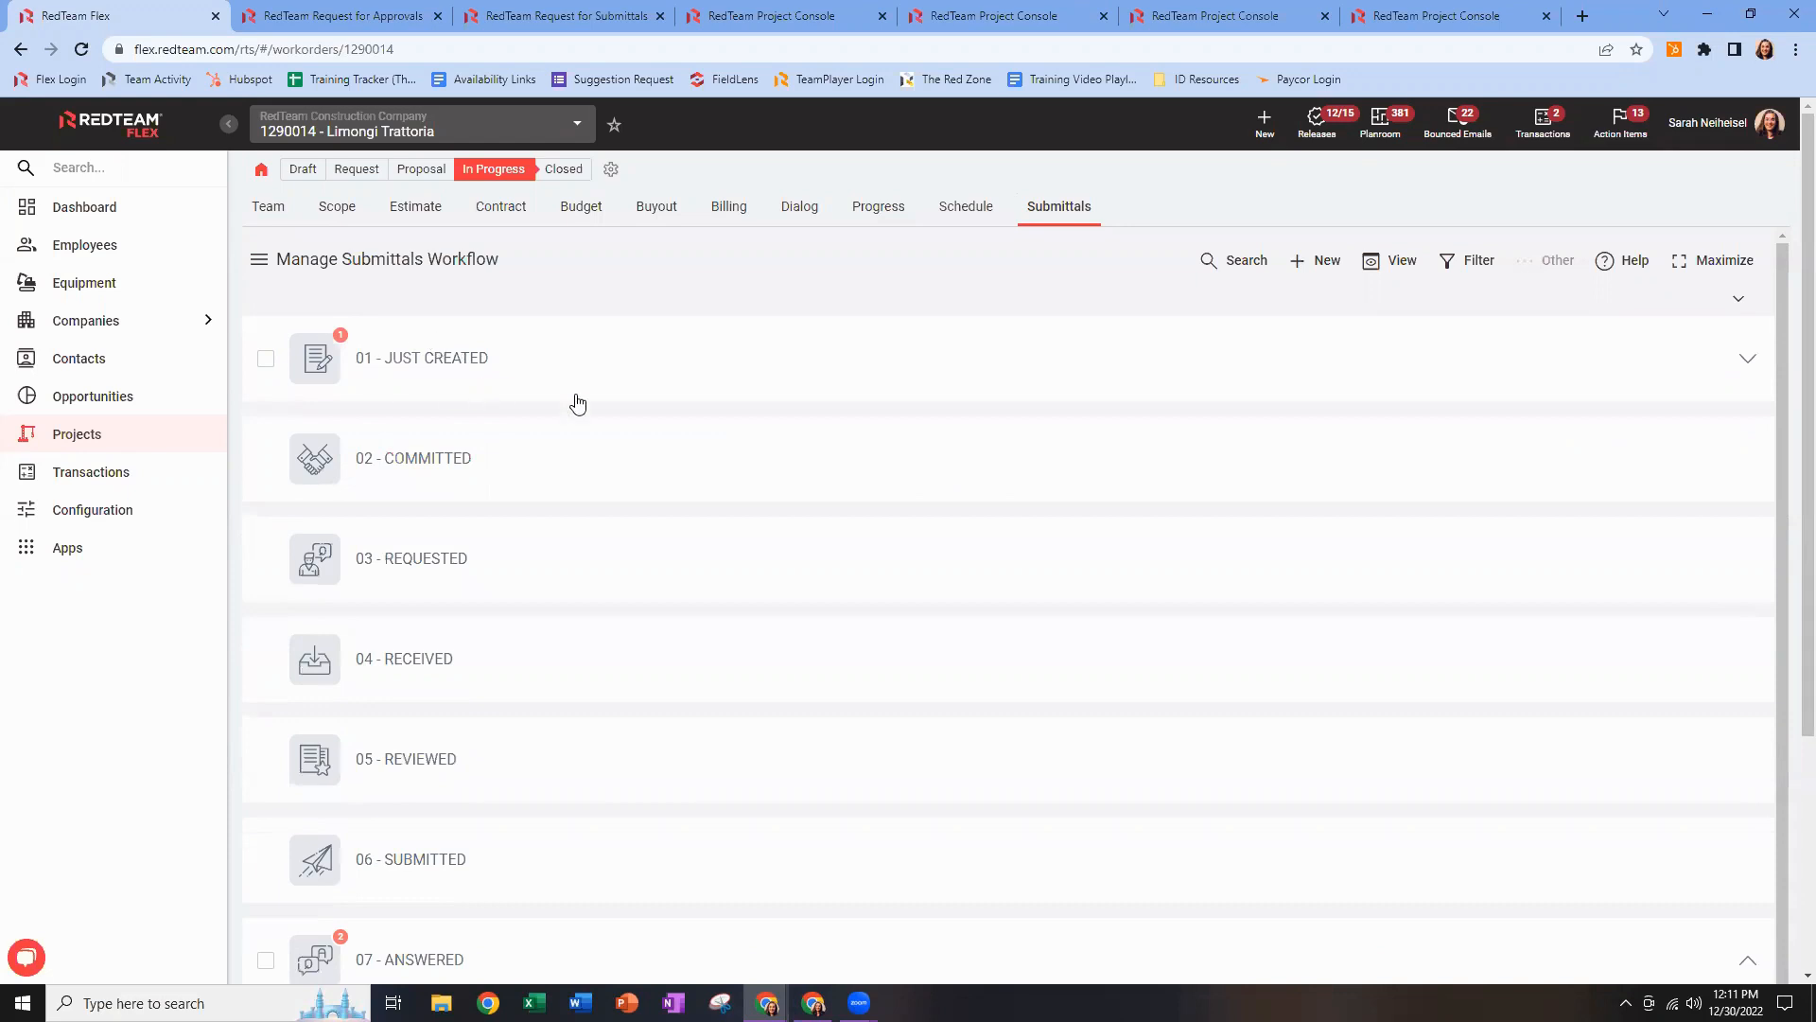
# Create a Notification to Vendor for both answered Materials information items with the subject "Materials Information Approvals" and save it.
pyautogui.scroll(-3, 667, 454)
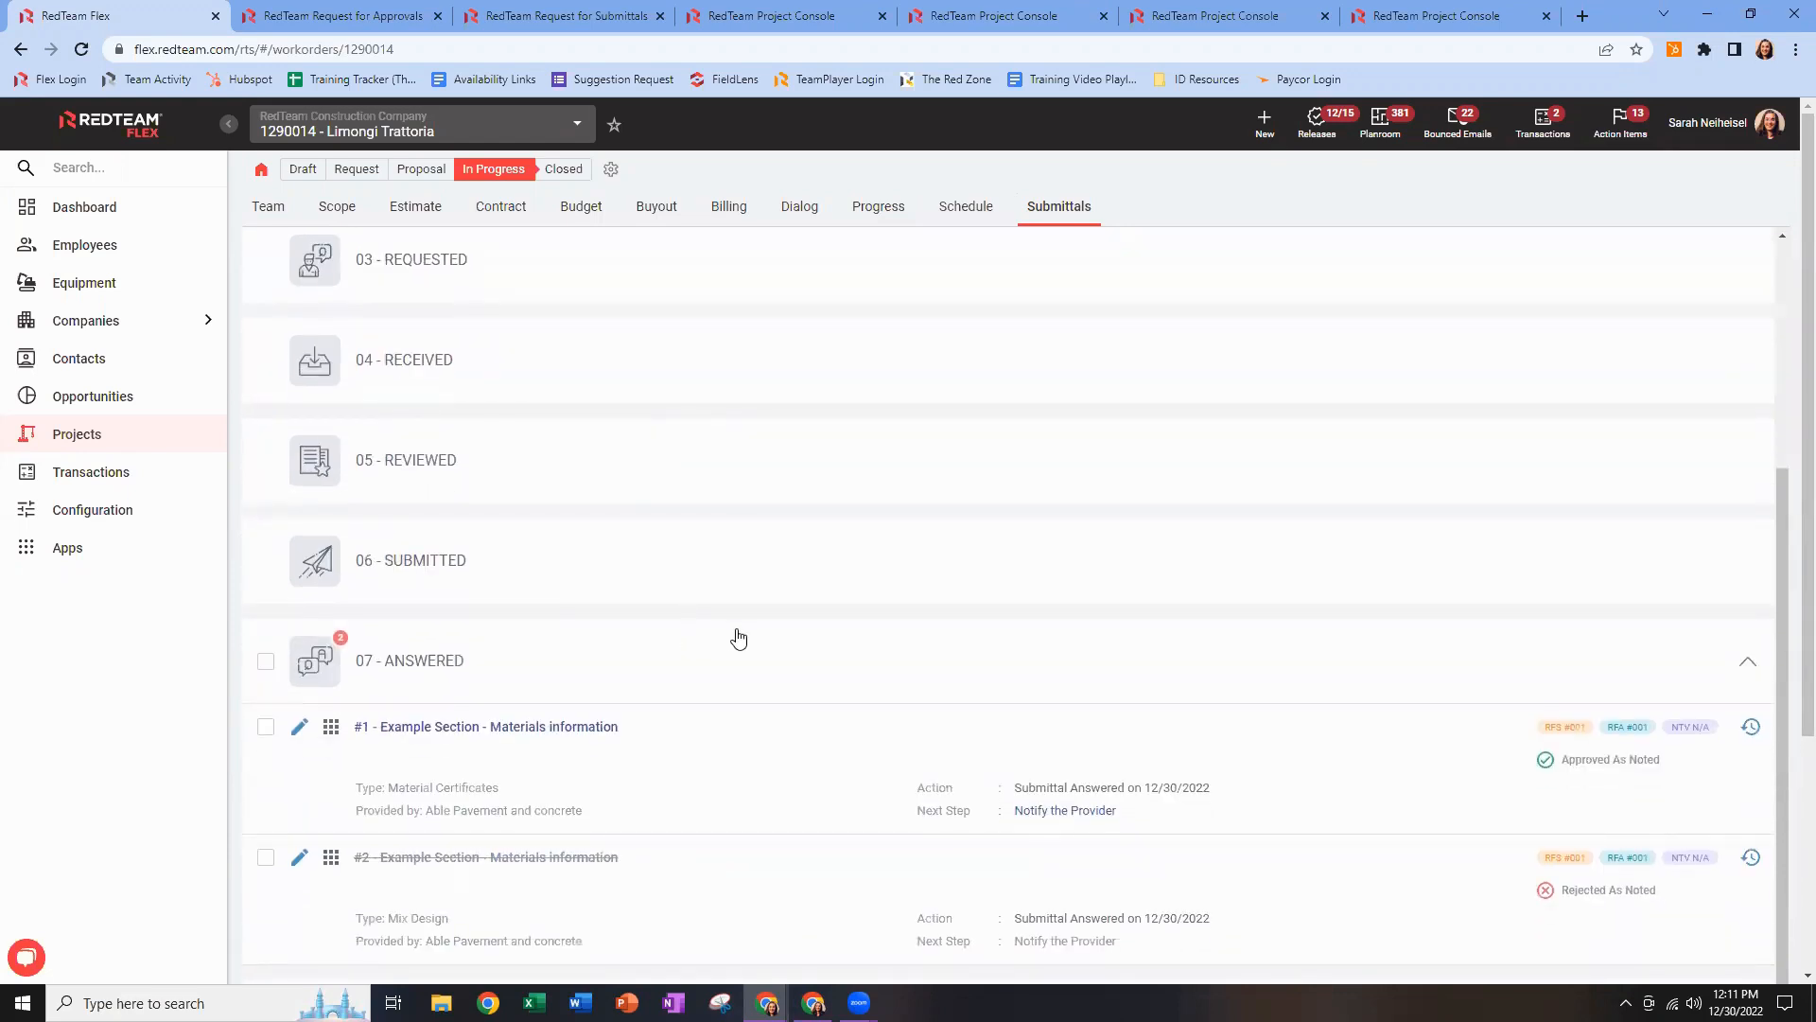
pyautogui.scroll(-3, 743, 634)
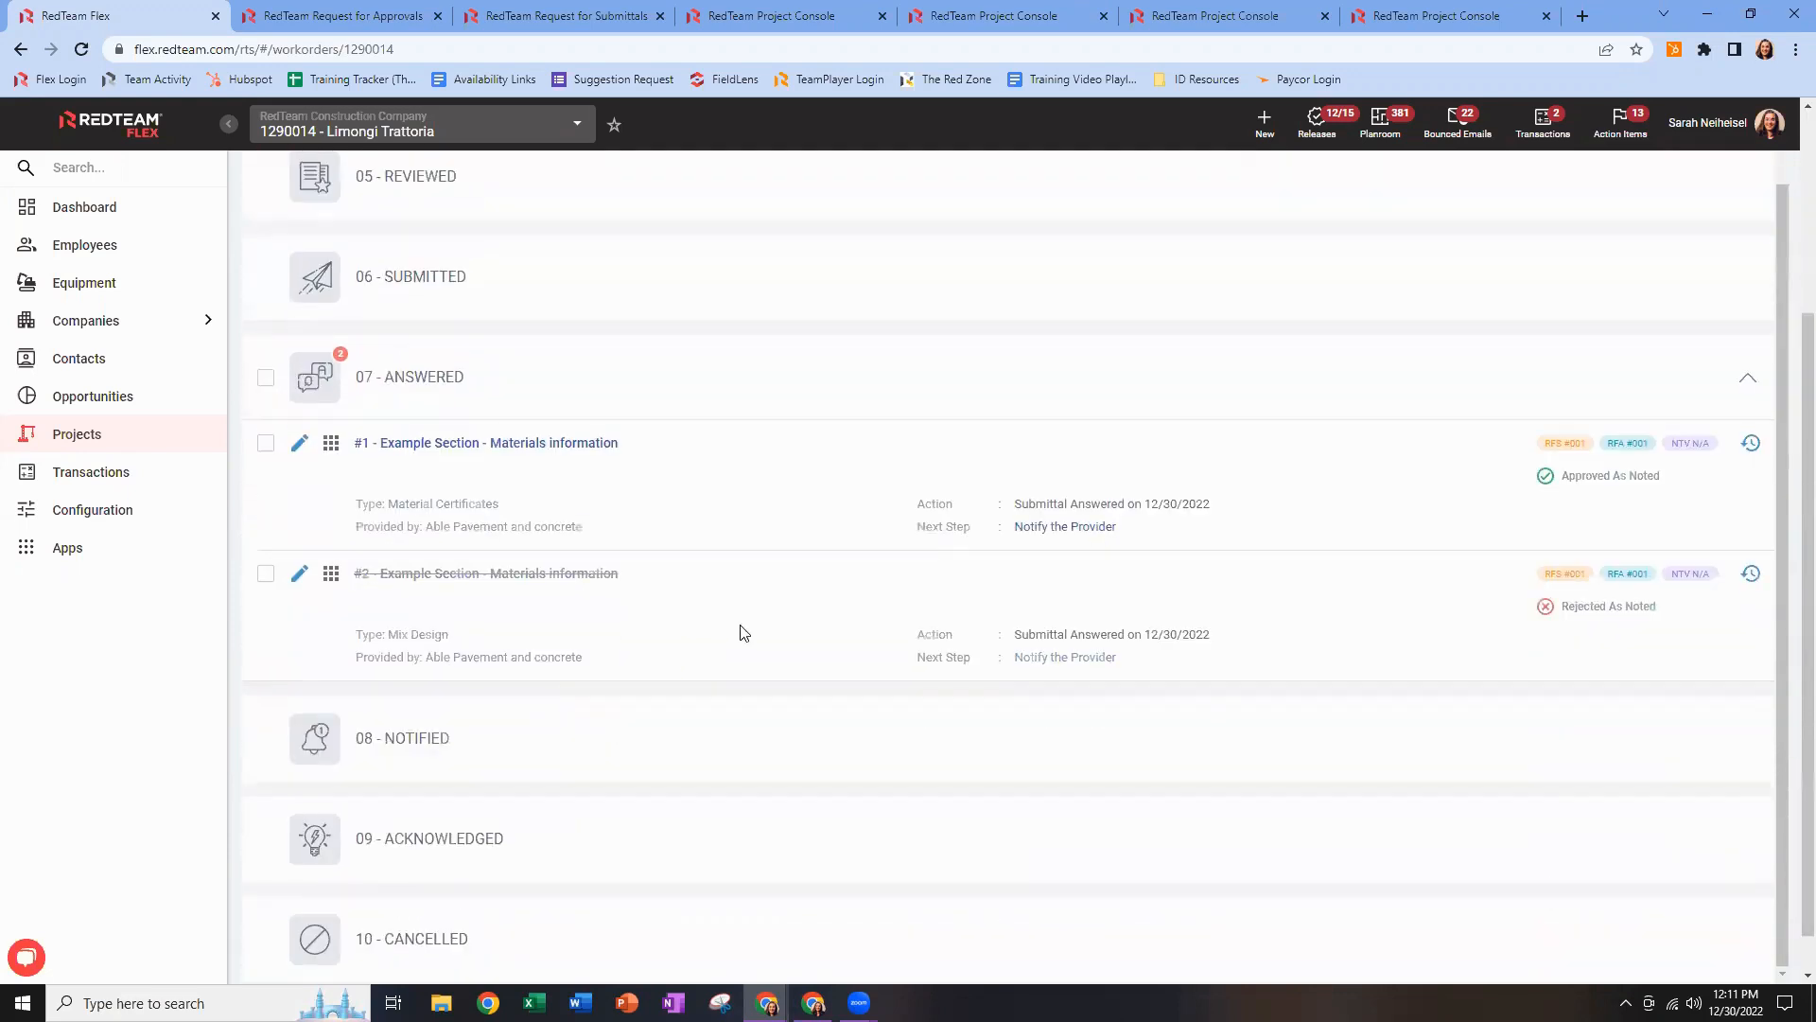
pyautogui.click(265, 445)
pyautogui.click(266, 574)
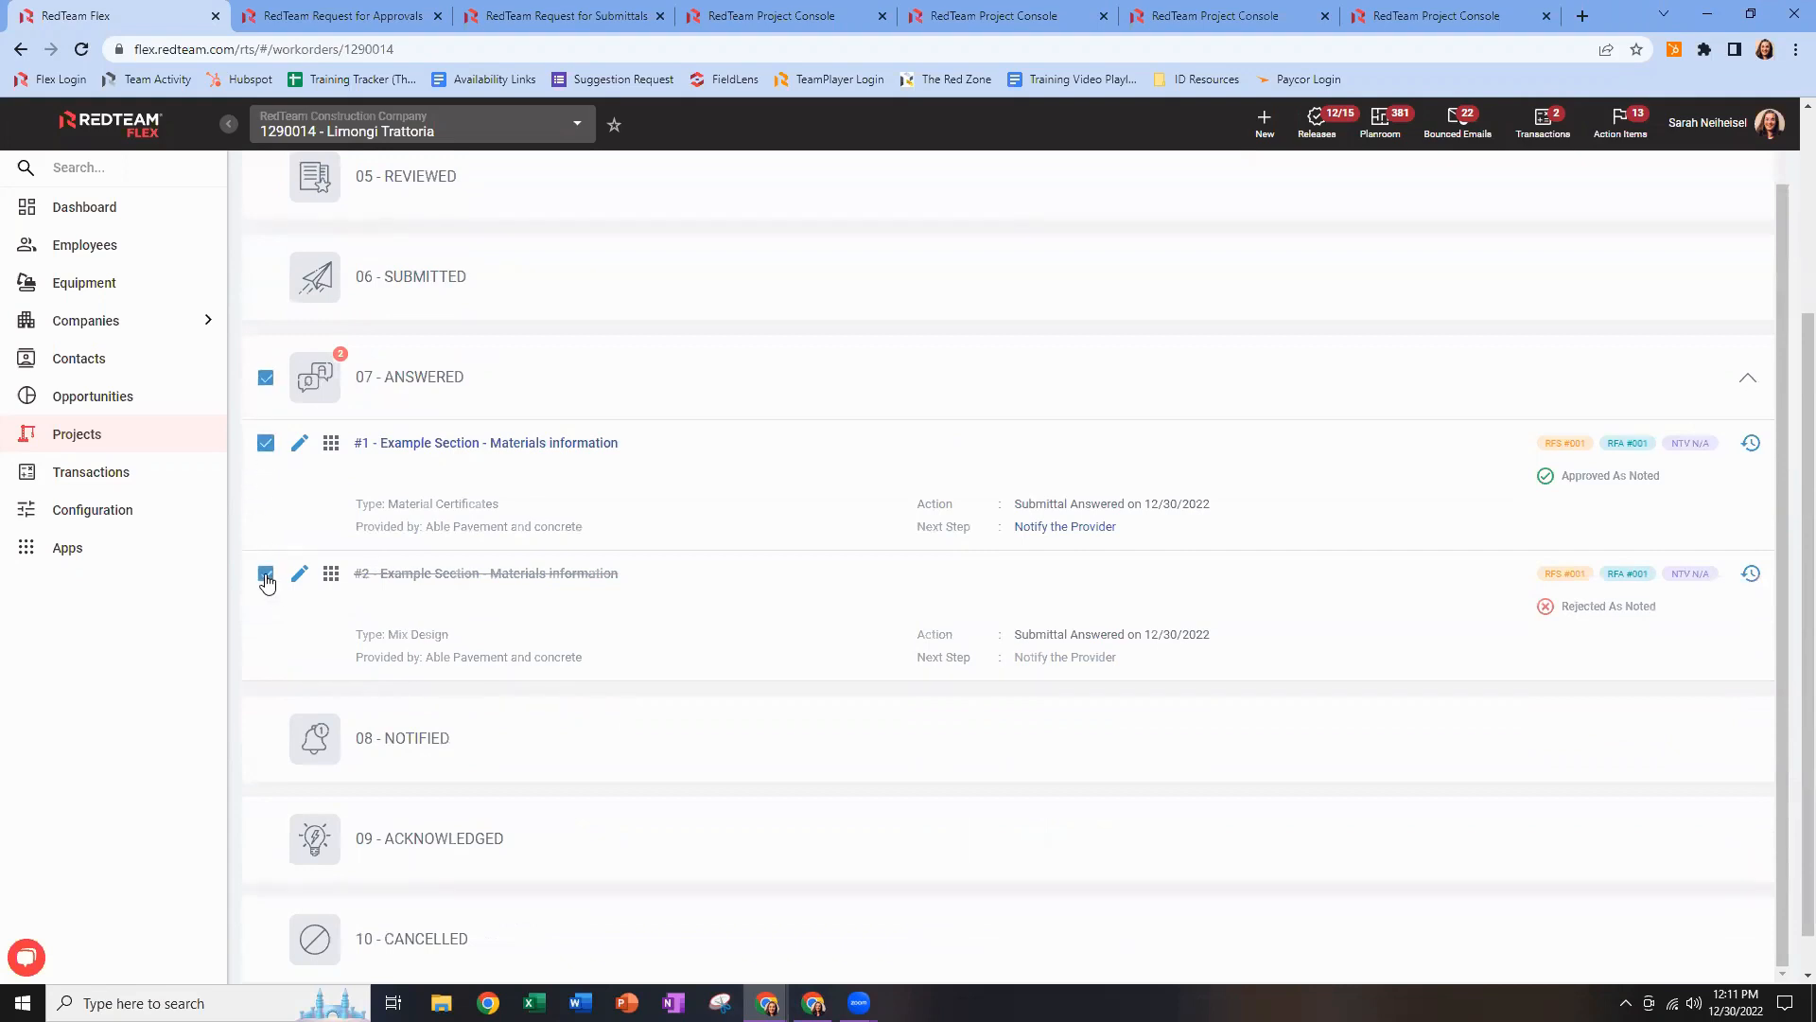
pyautogui.click(331, 444)
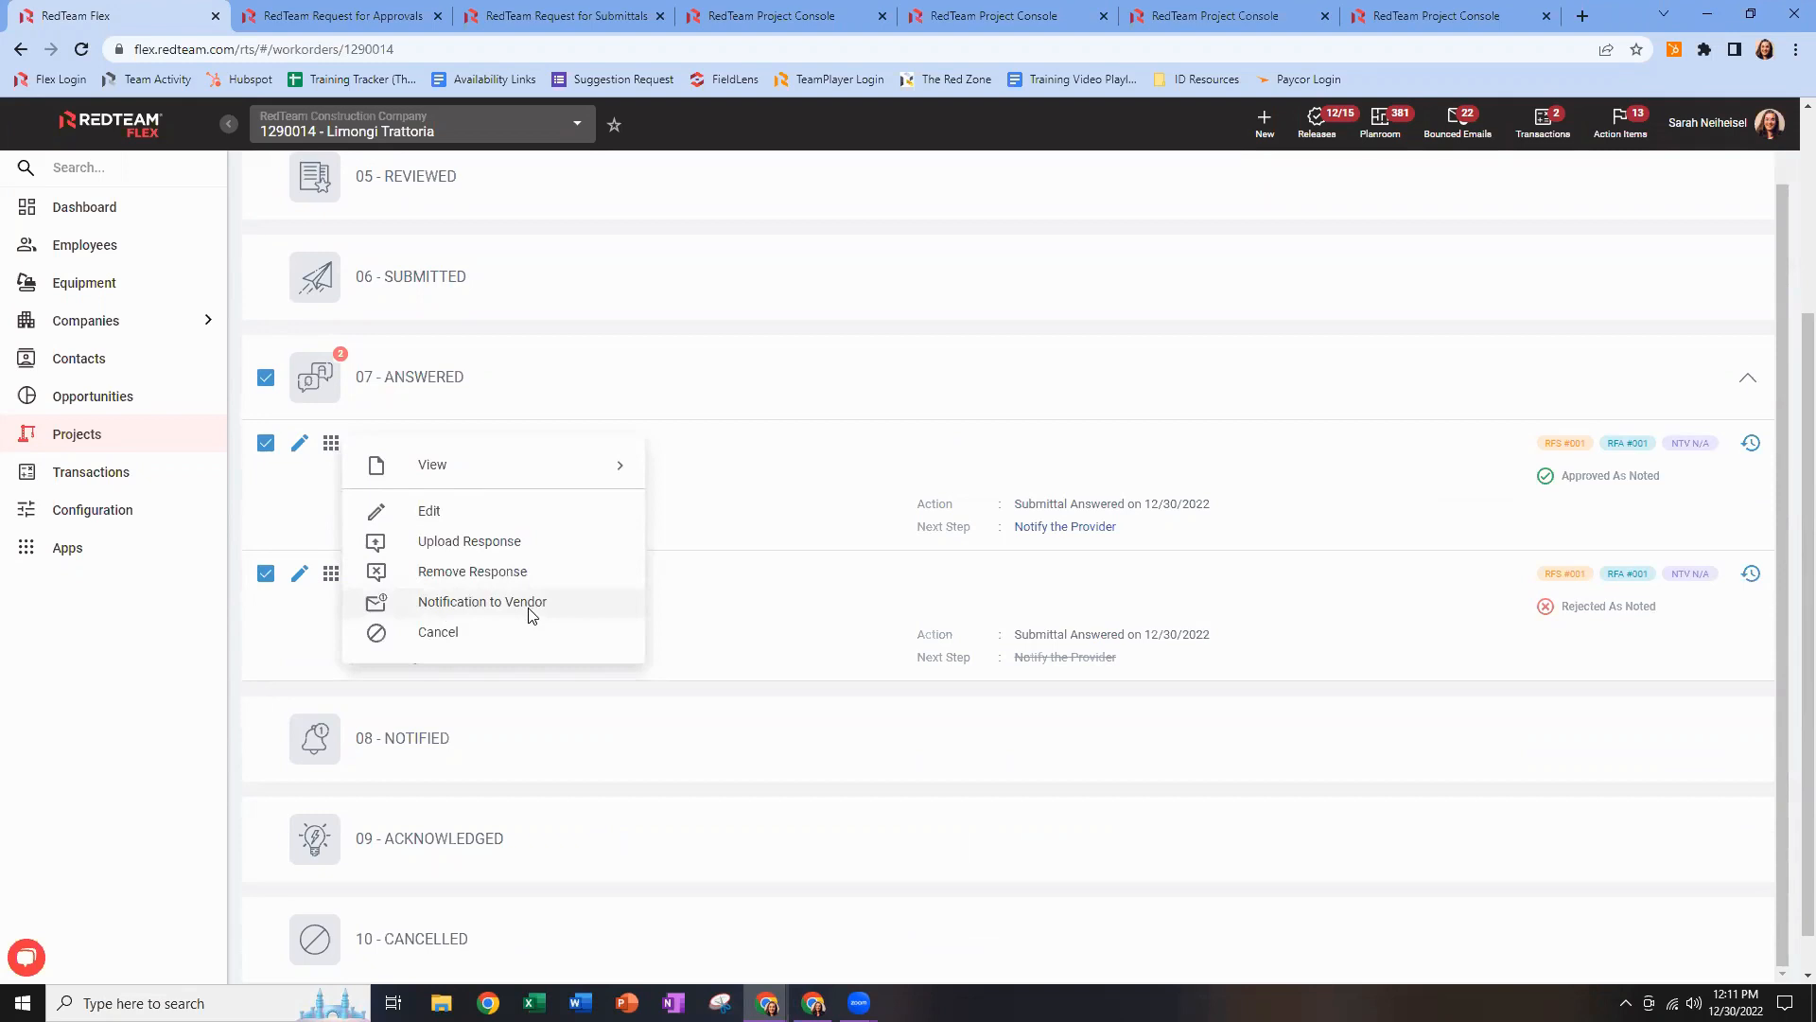
pyautogui.click(528, 611)
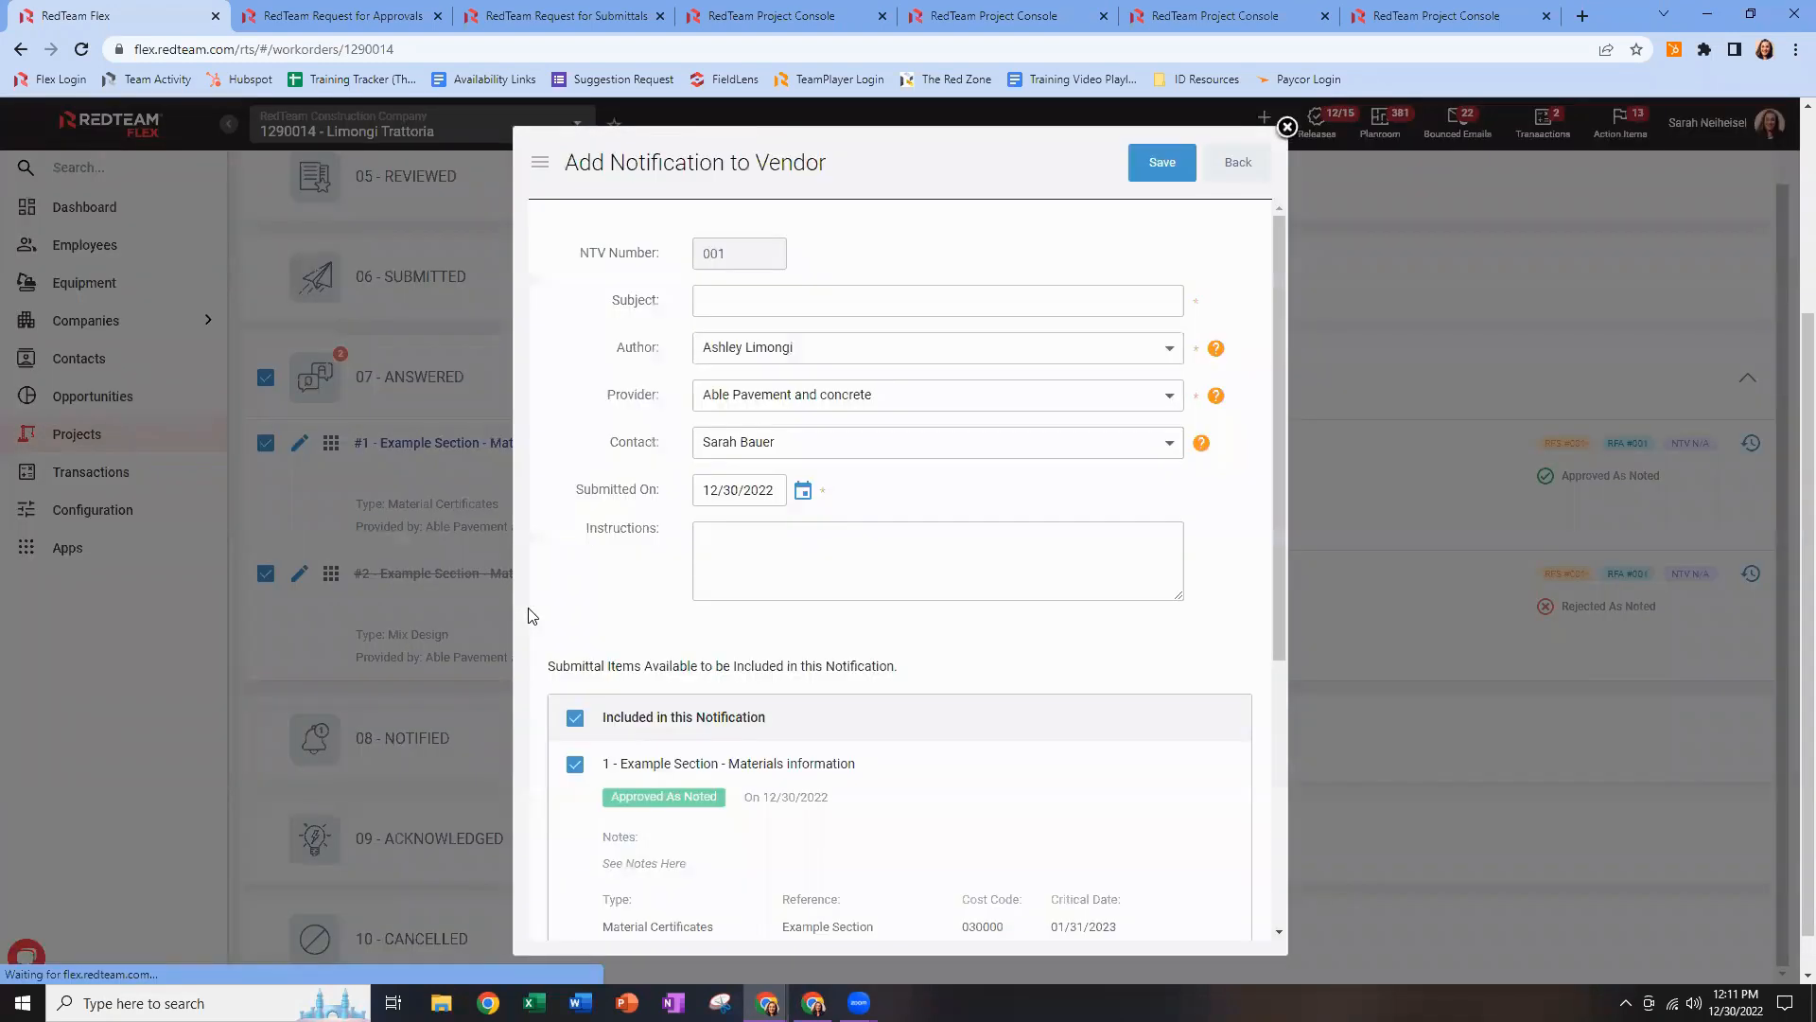
pyautogui.click(729, 298)
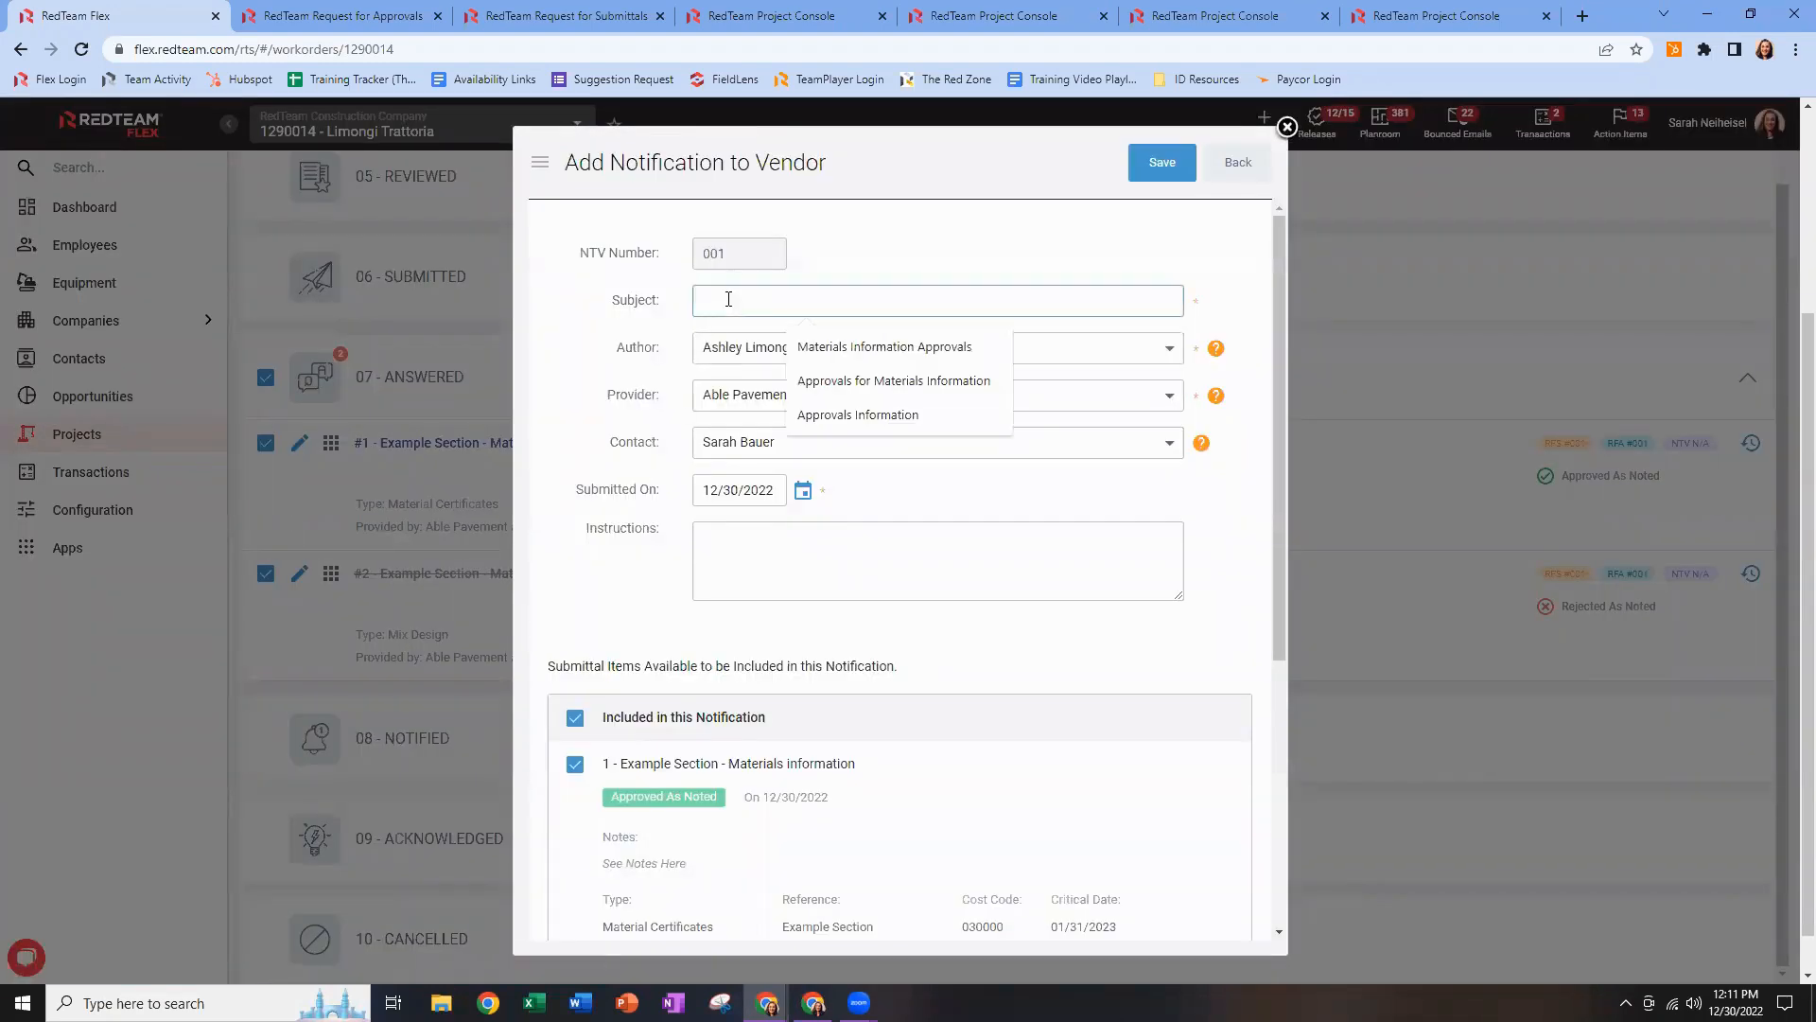
pyautogui.click(841, 348)
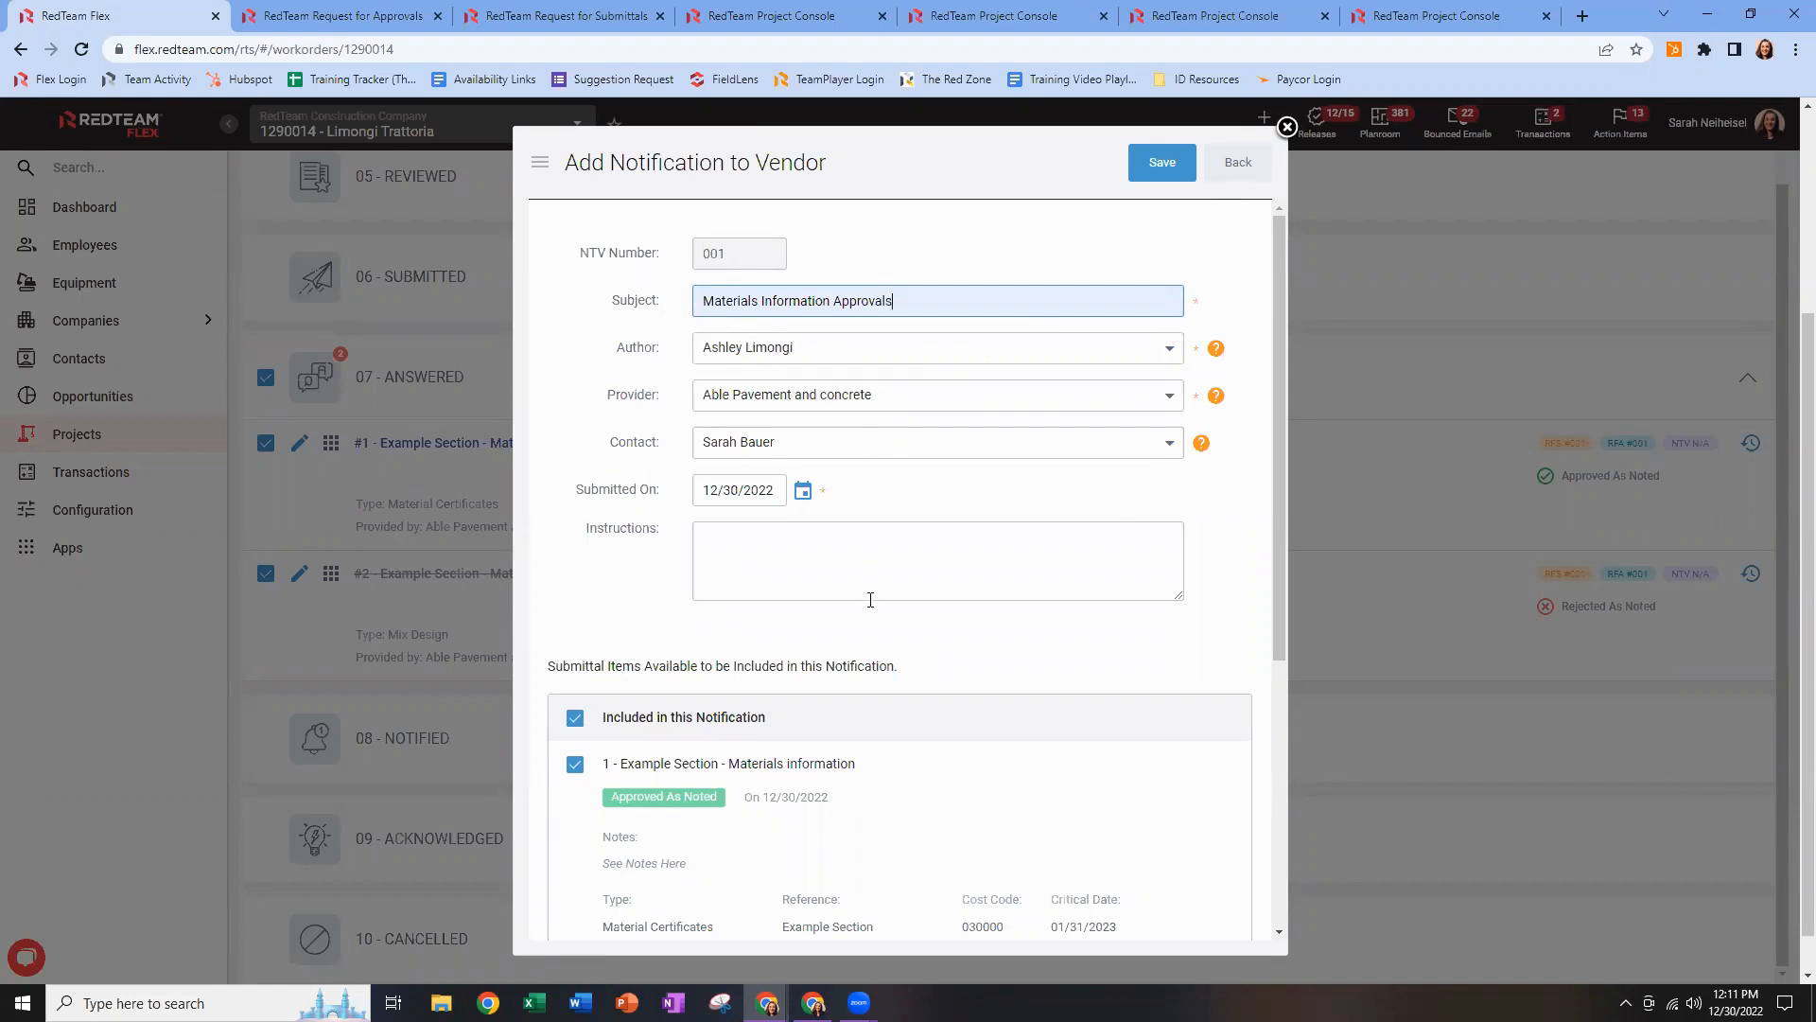
pyautogui.scroll(-4, 866, 611)
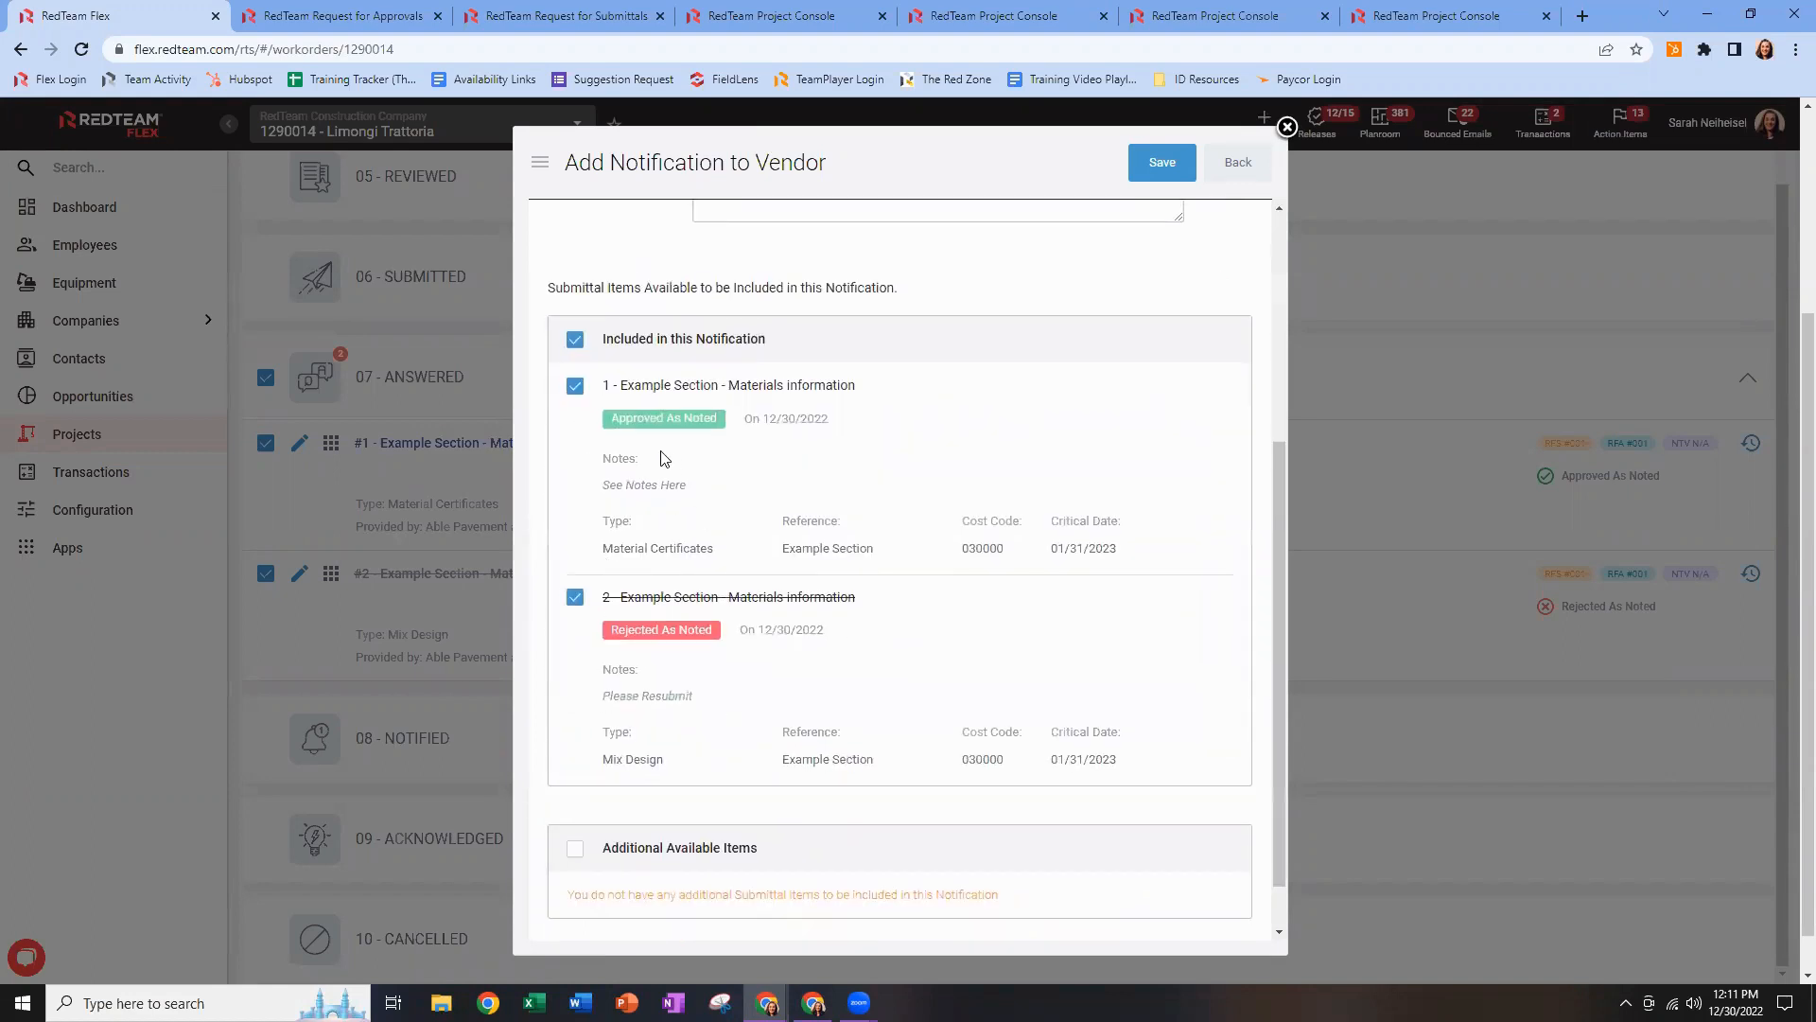
pyautogui.click(1163, 163)
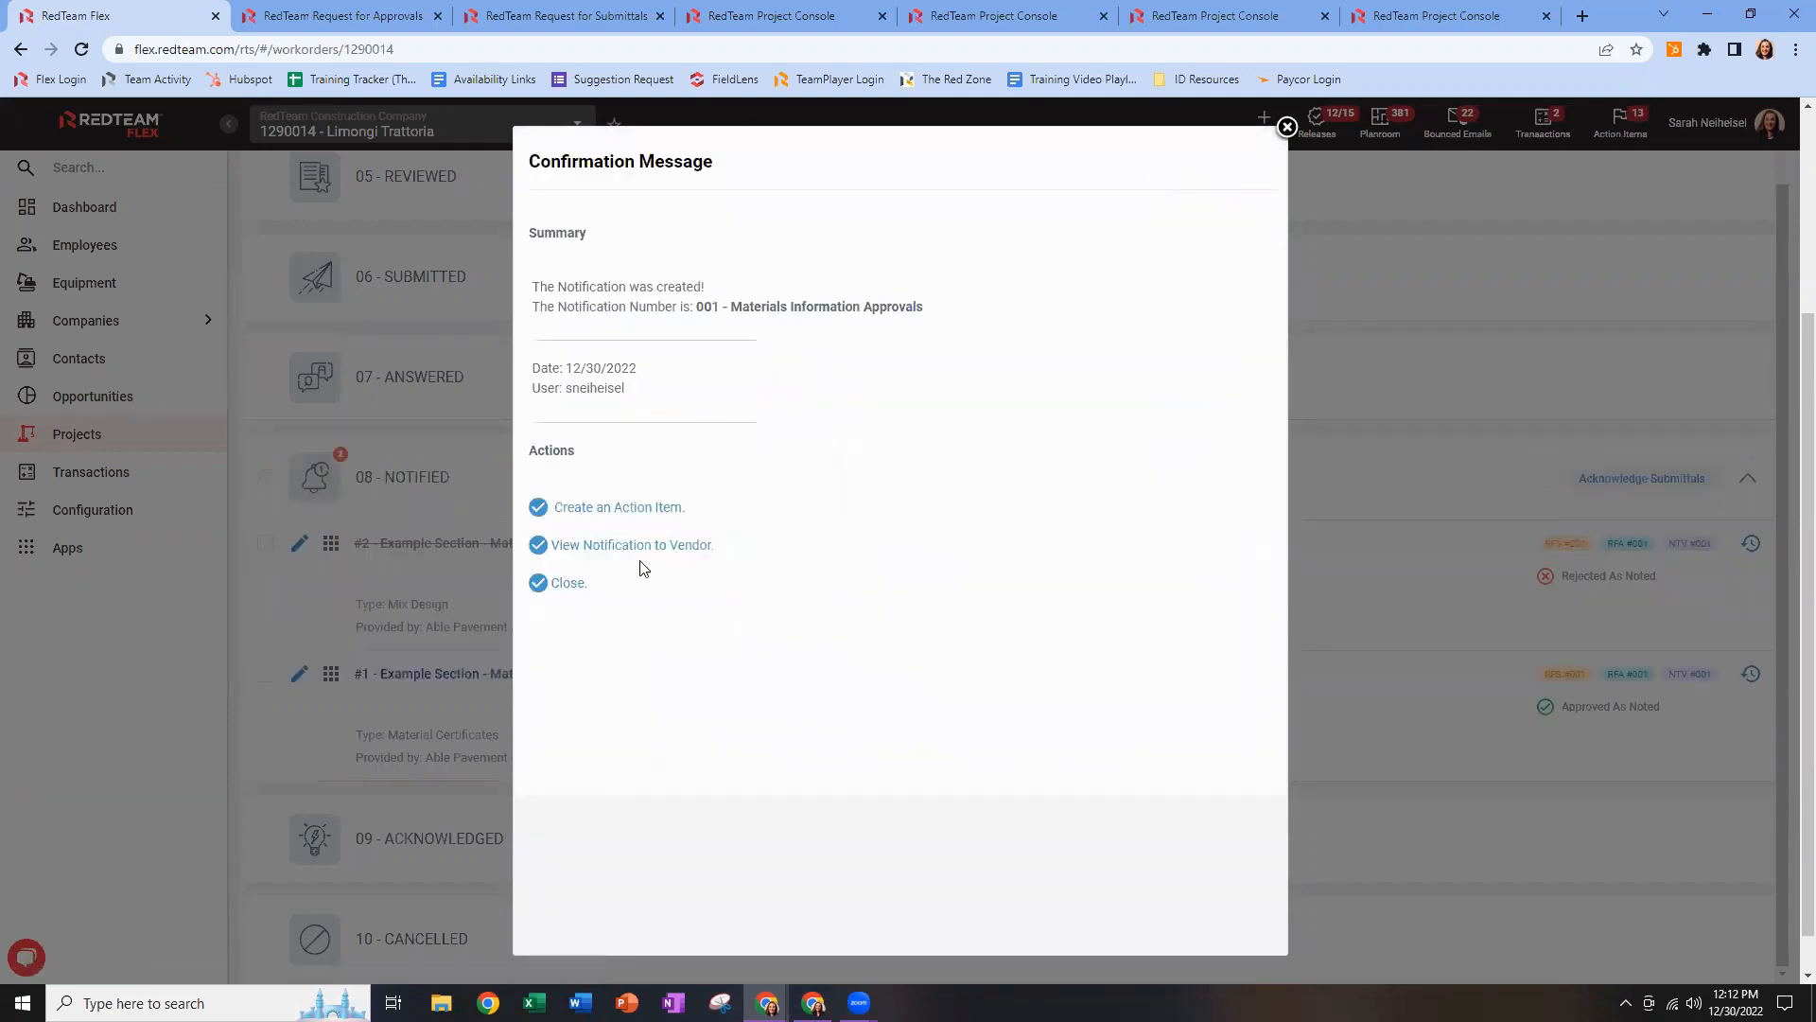
# Open the new Notification to Vendor document, review the responses to both items and commit the notification.
pyautogui.click(641, 557)
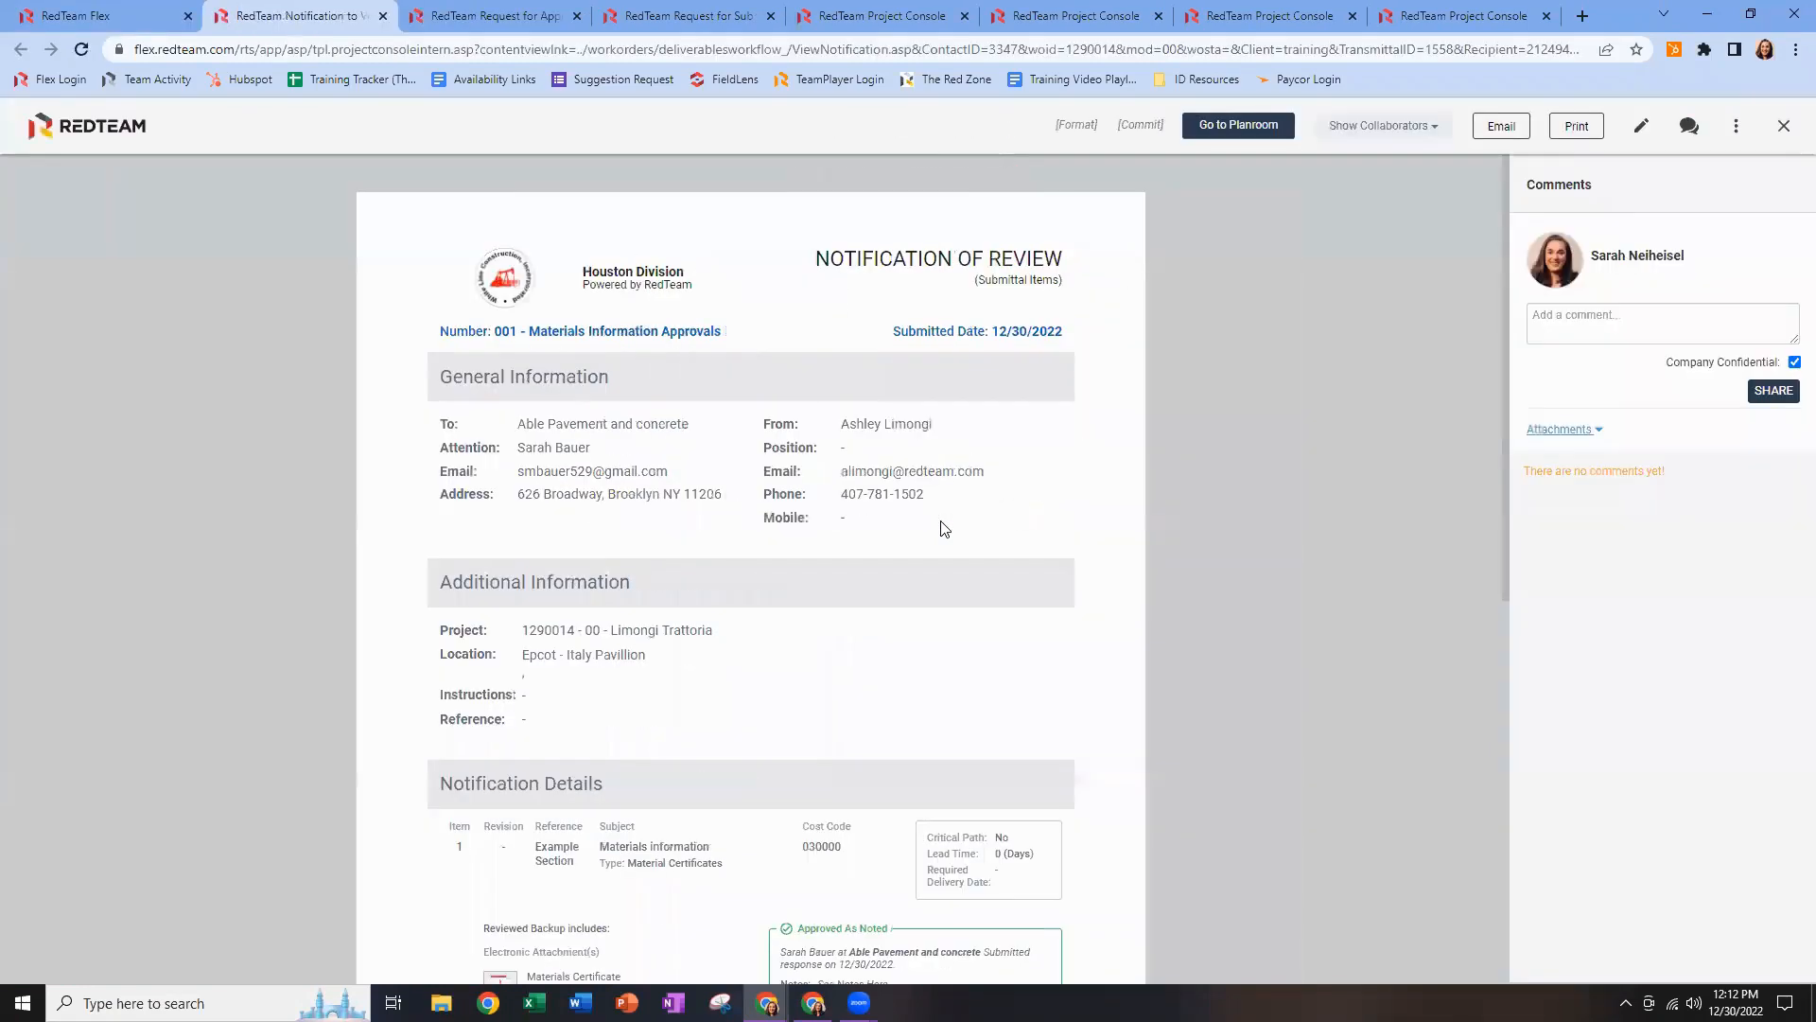
pyautogui.scroll(-5, 981, 556)
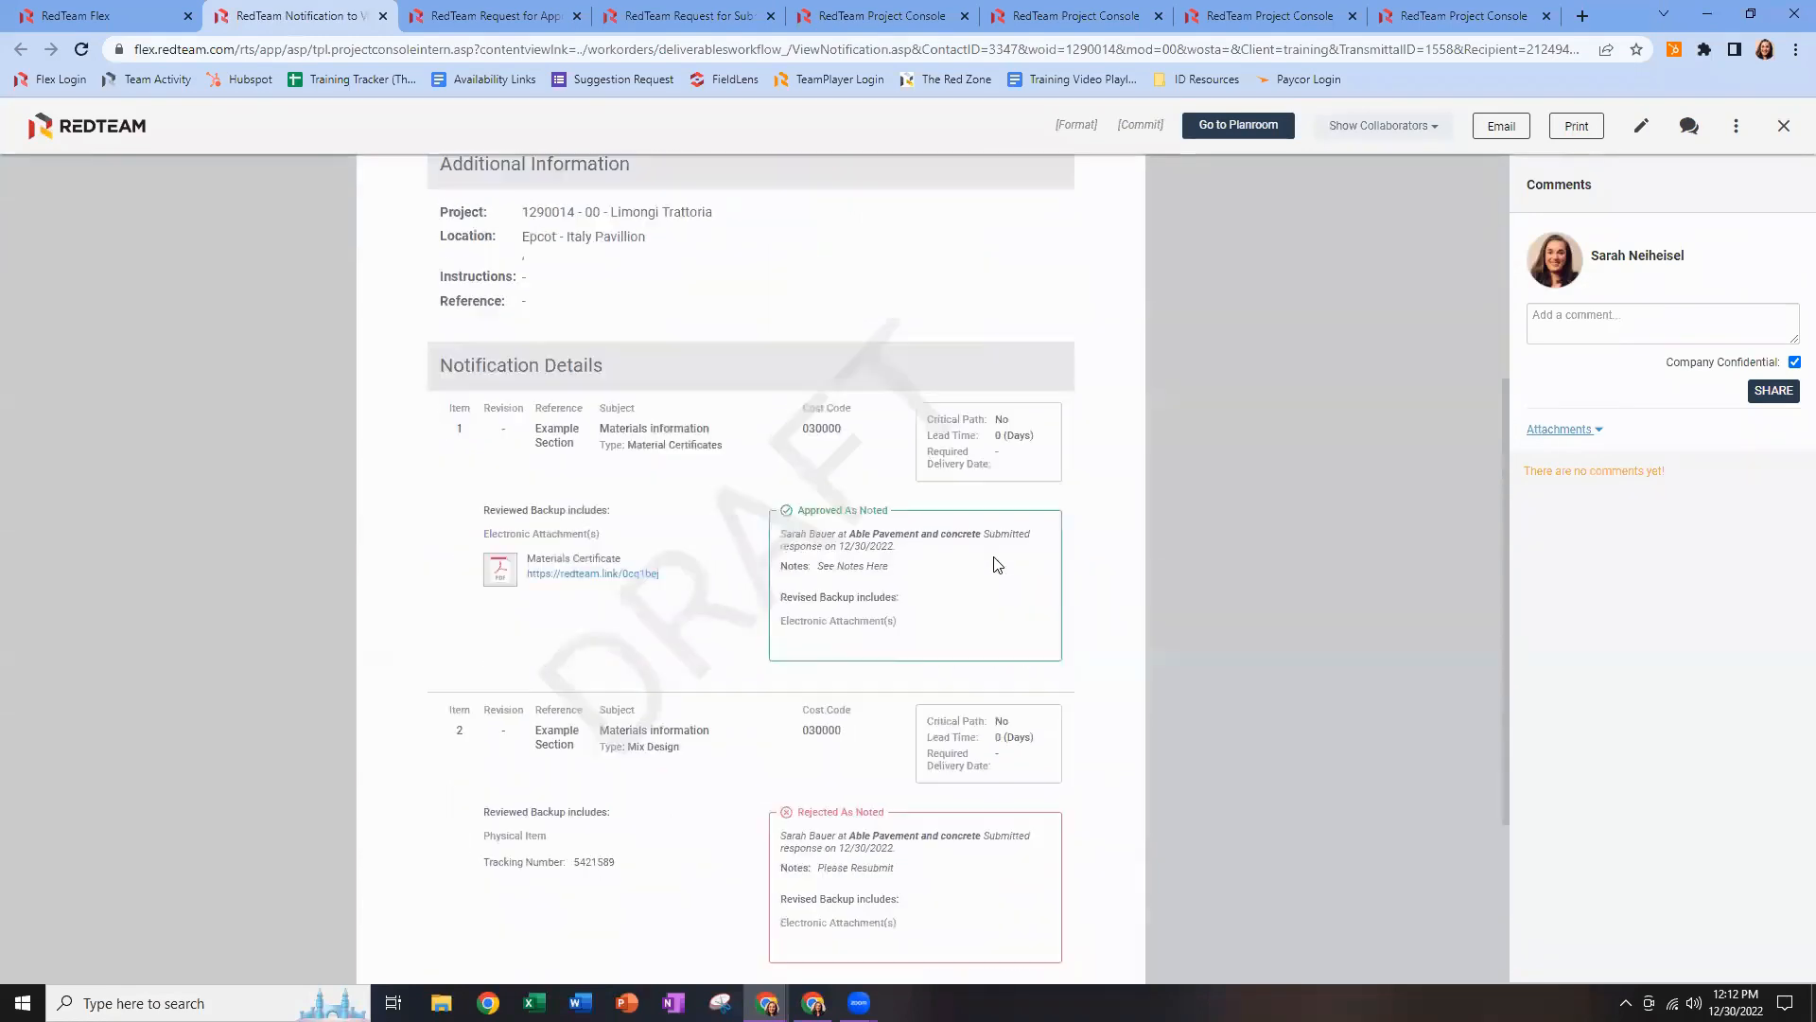
pyautogui.scroll(4, 1095, 466)
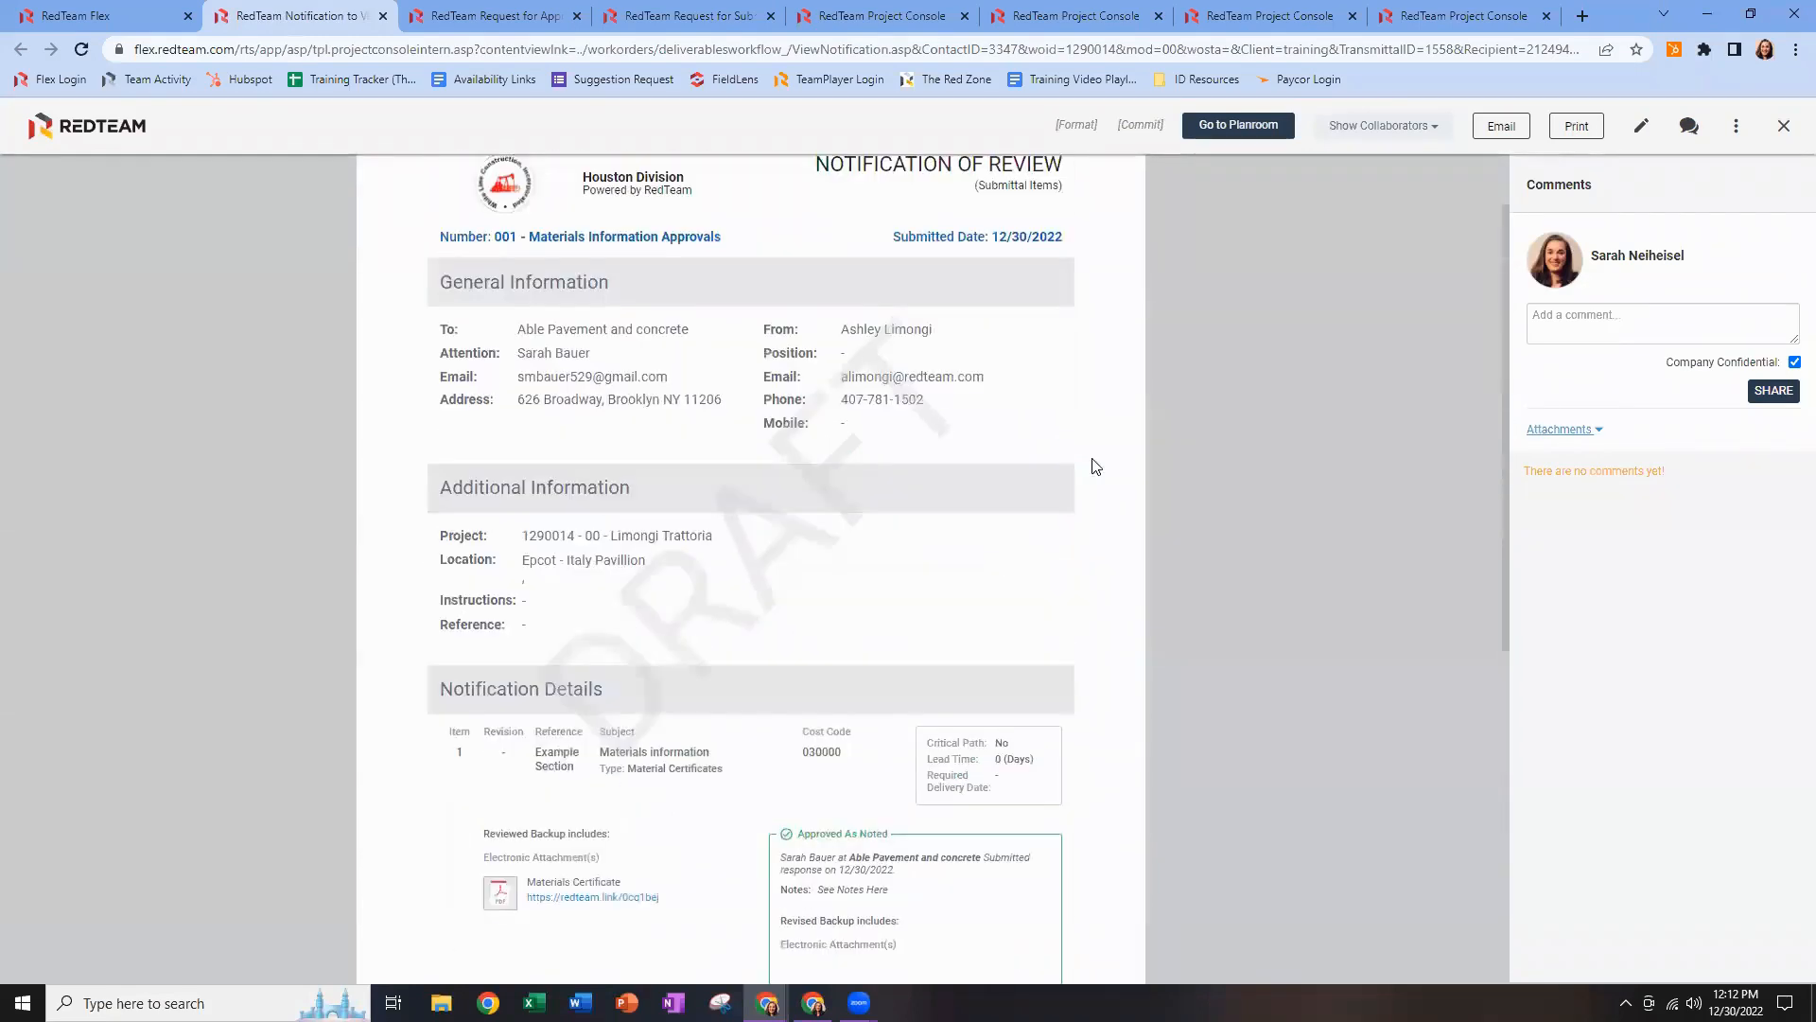
pyautogui.click(1140, 133)
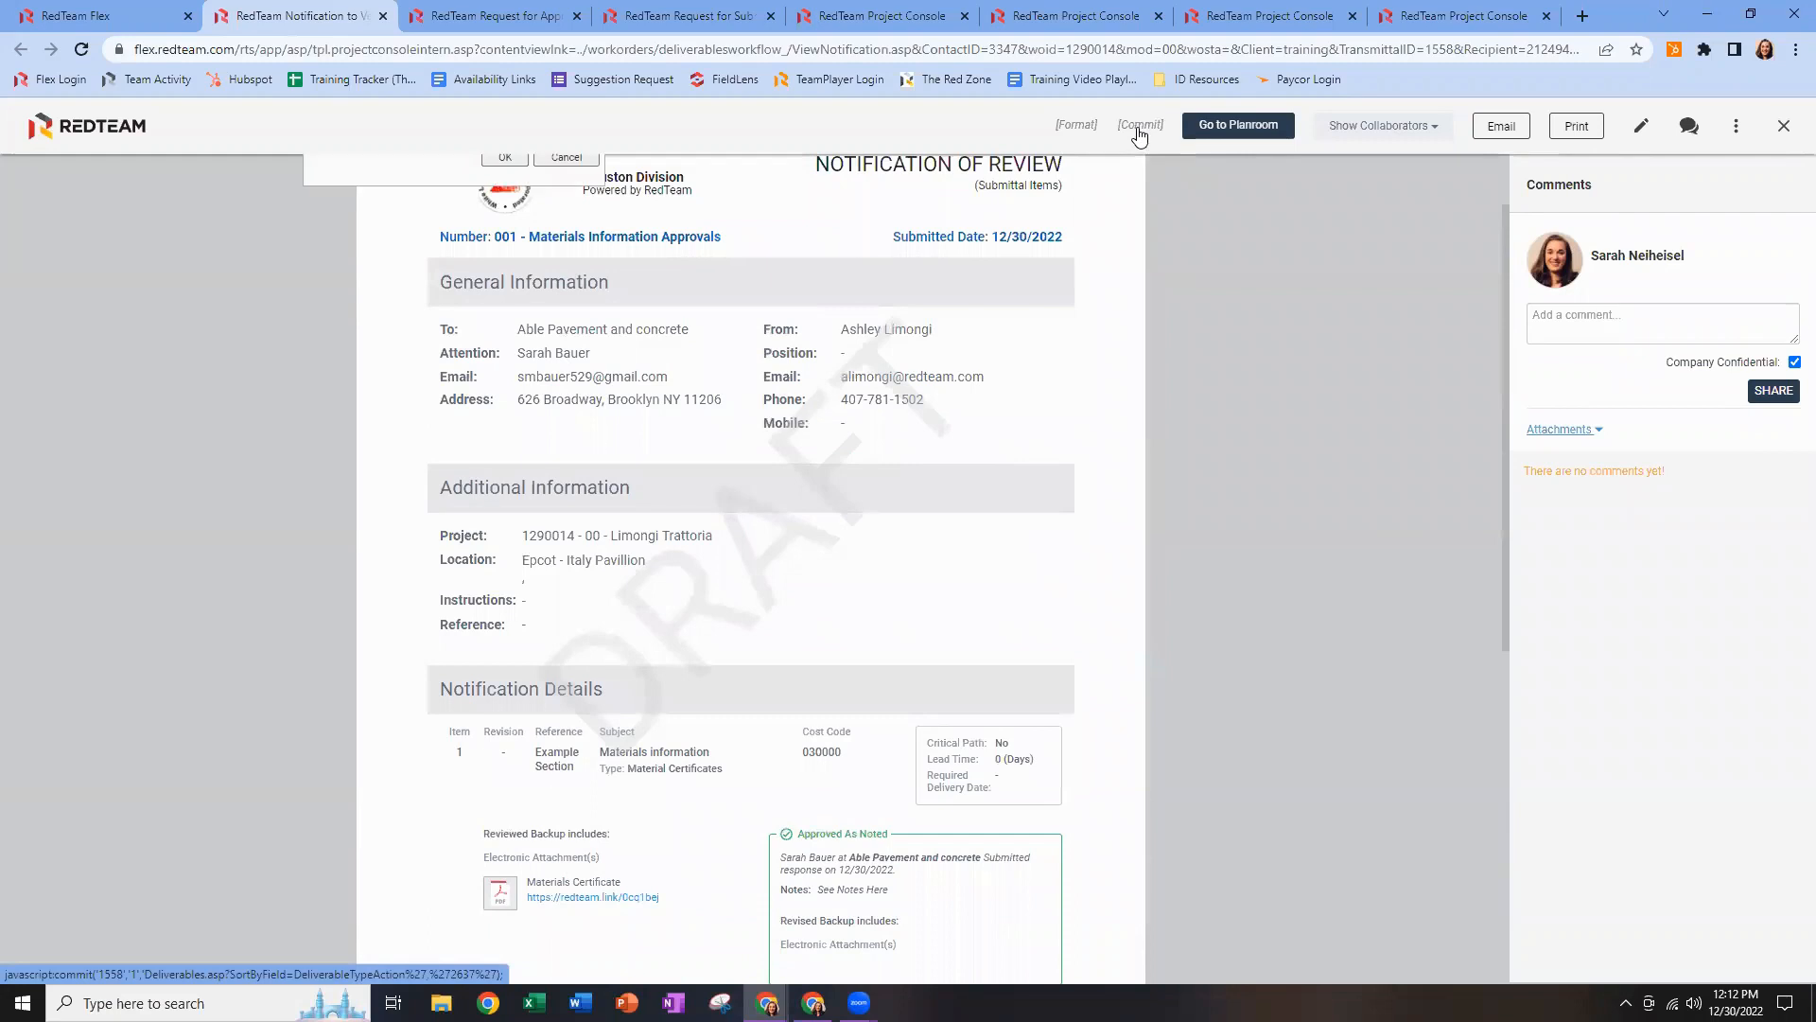
pyautogui.click(504, 158)
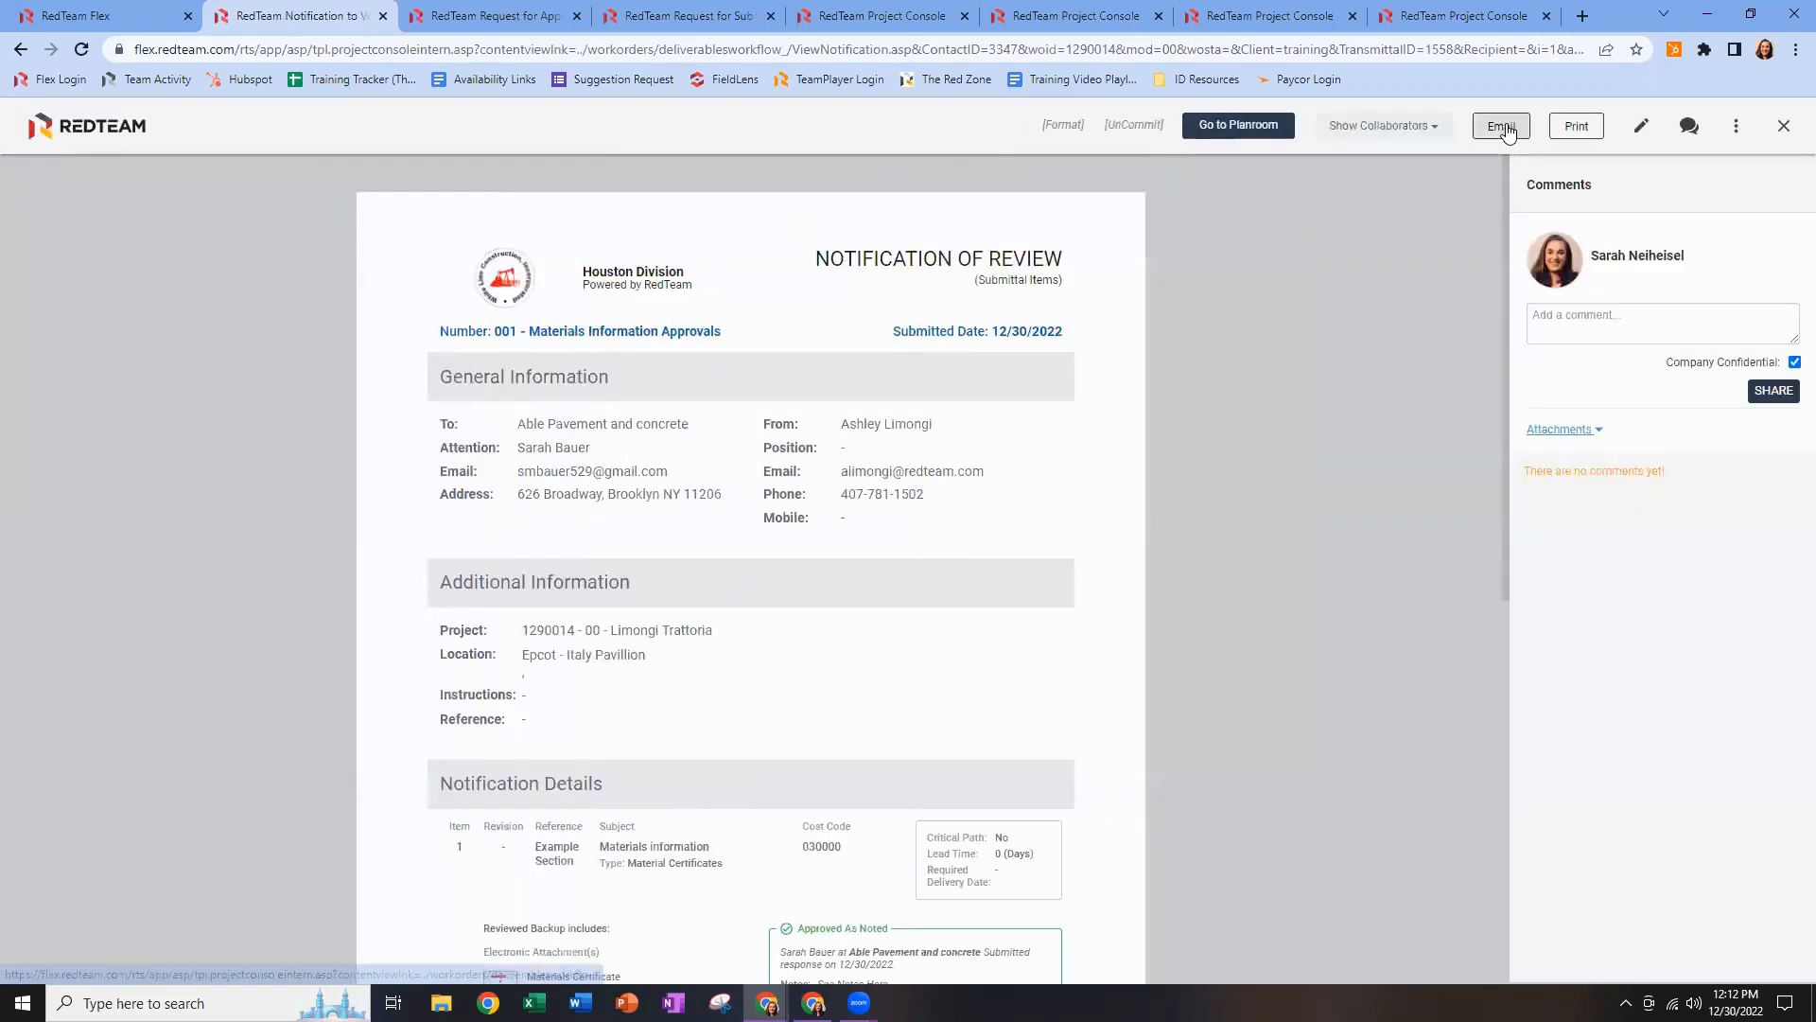
# Email the committed notification to the vendor's contact with the Cc recipient removed, and close the confirmation.
pyautogui.click(1502, 127)
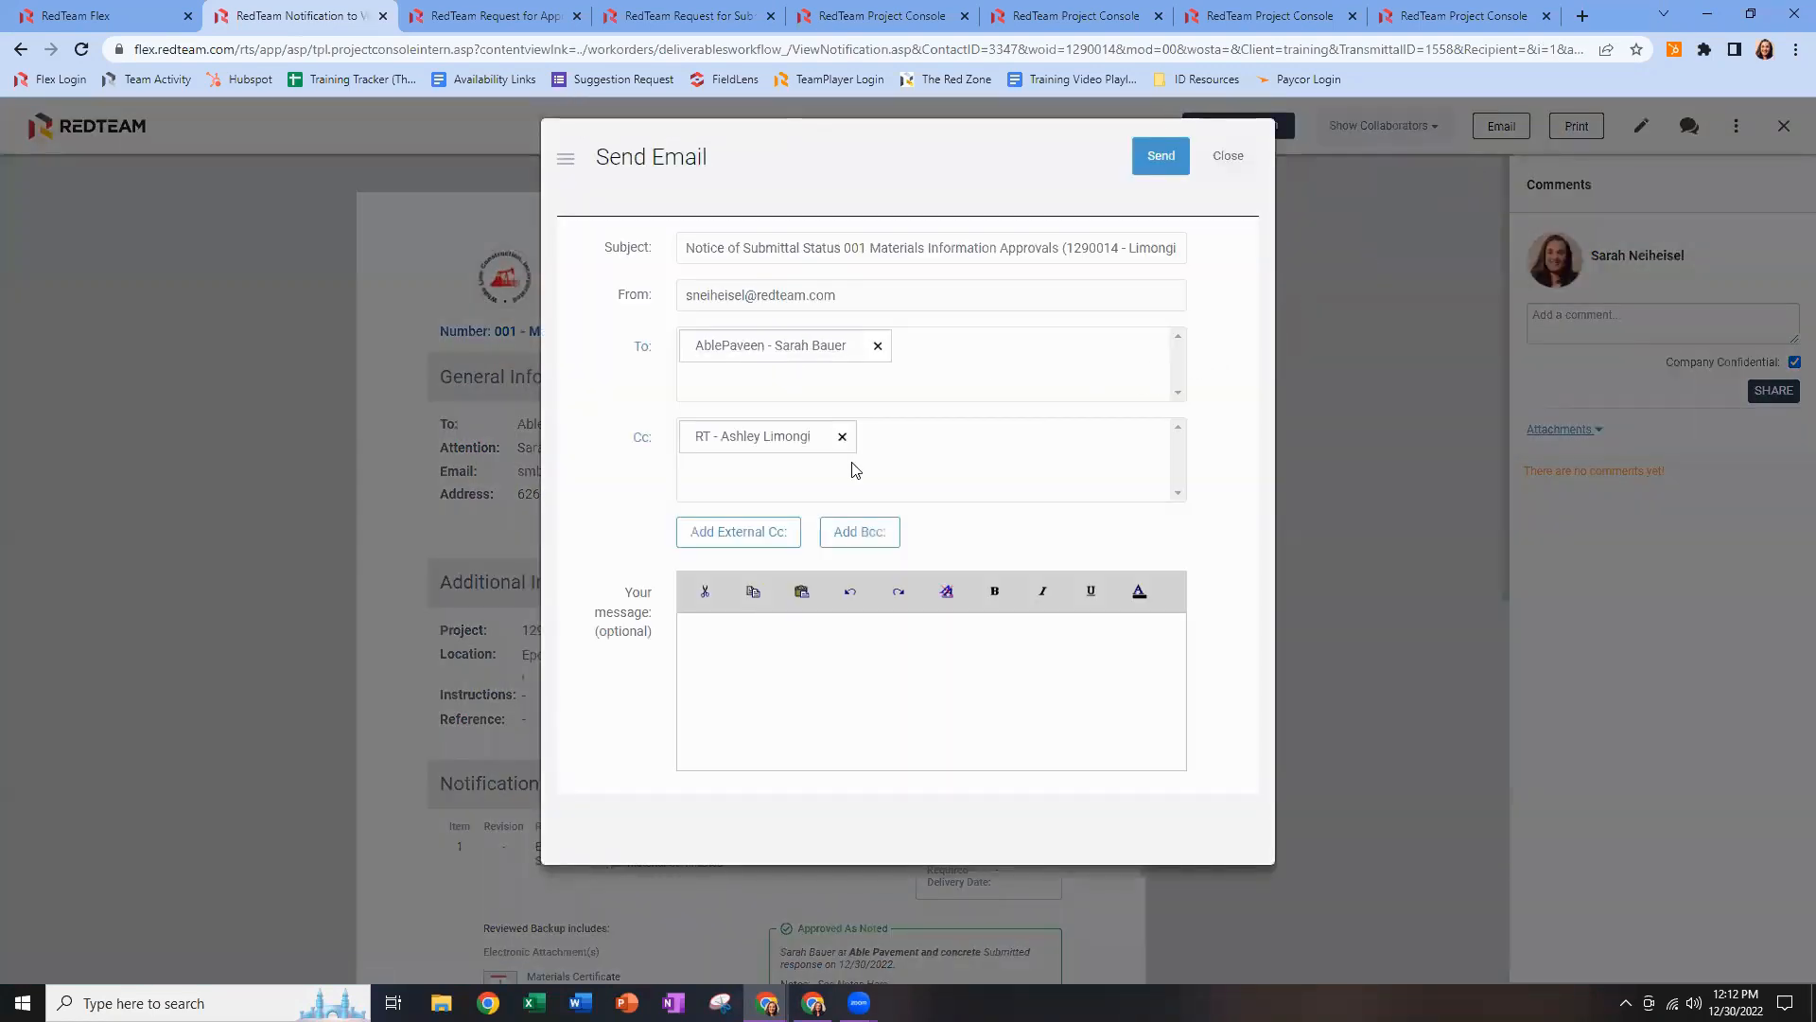
pyautogui.click(841, 437)
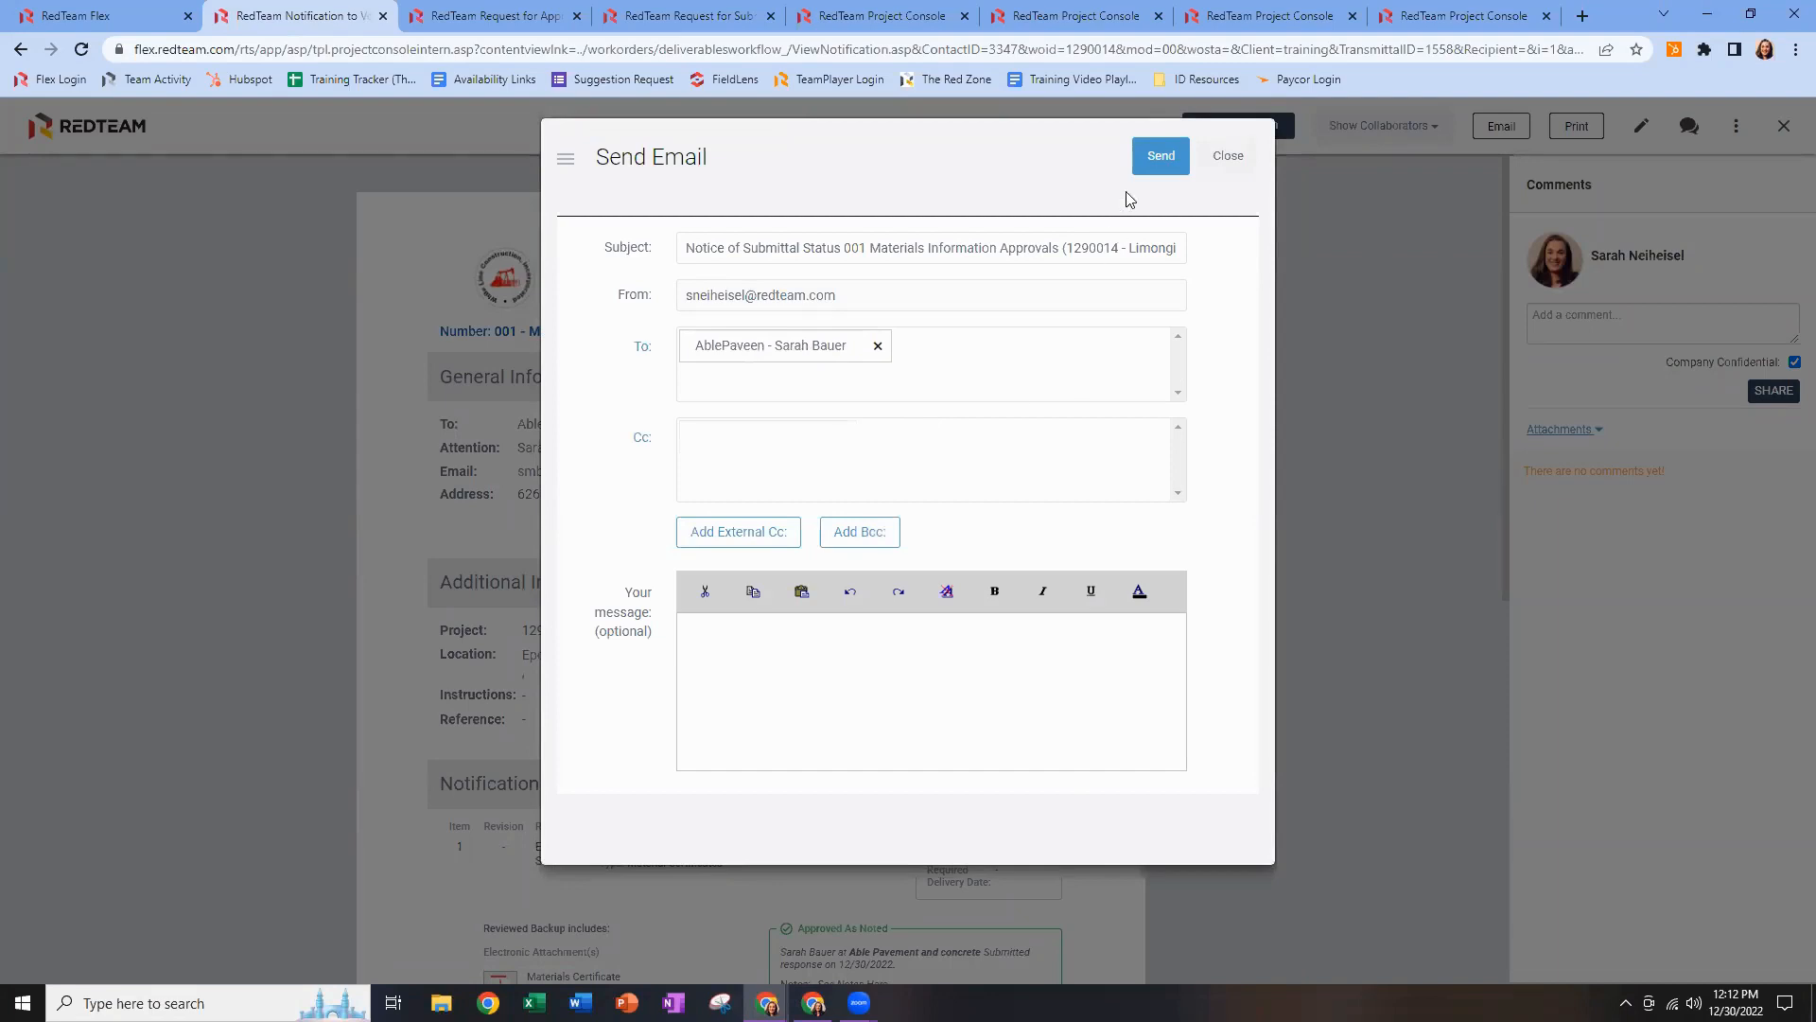
pyautogui.click(1160, 161)
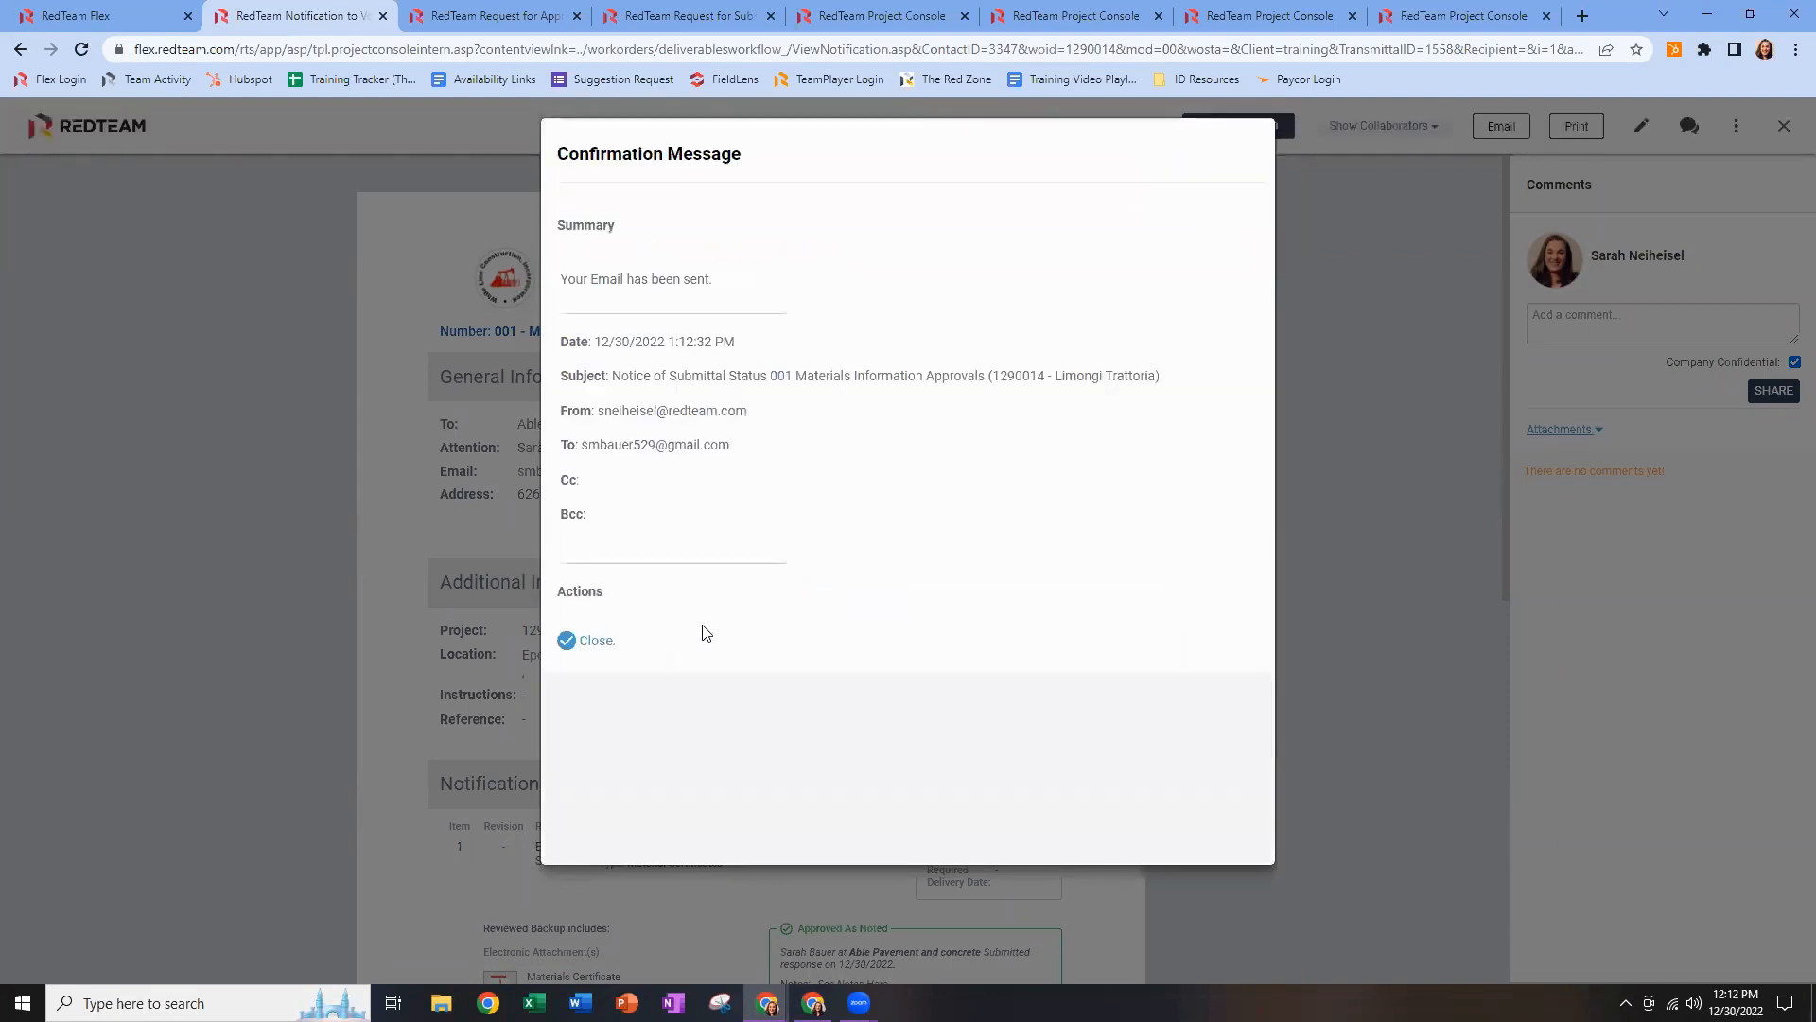
pyautogui.click(598, 643)
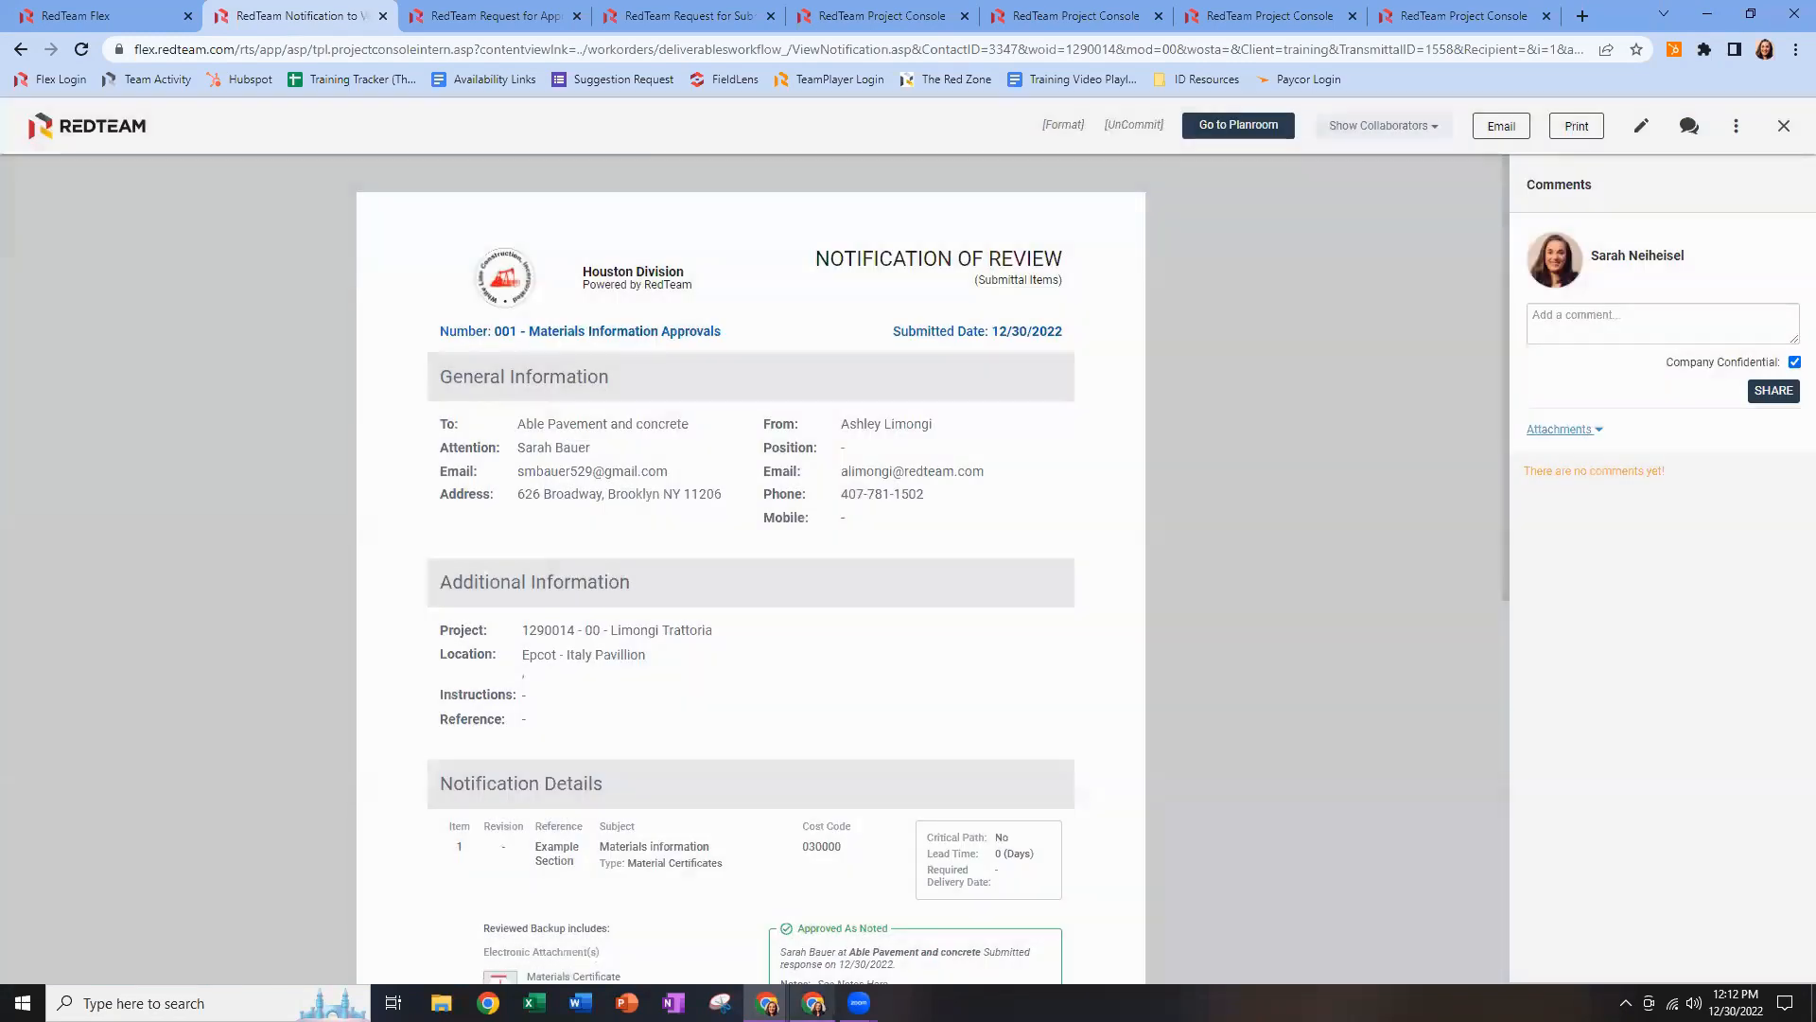
# Switch to the vendor's Gmail inbox, refresh the Red Team mail, and open the notification document from the new Notice of Submittal Status 001 email.
pyautogui.click(815, 1004)
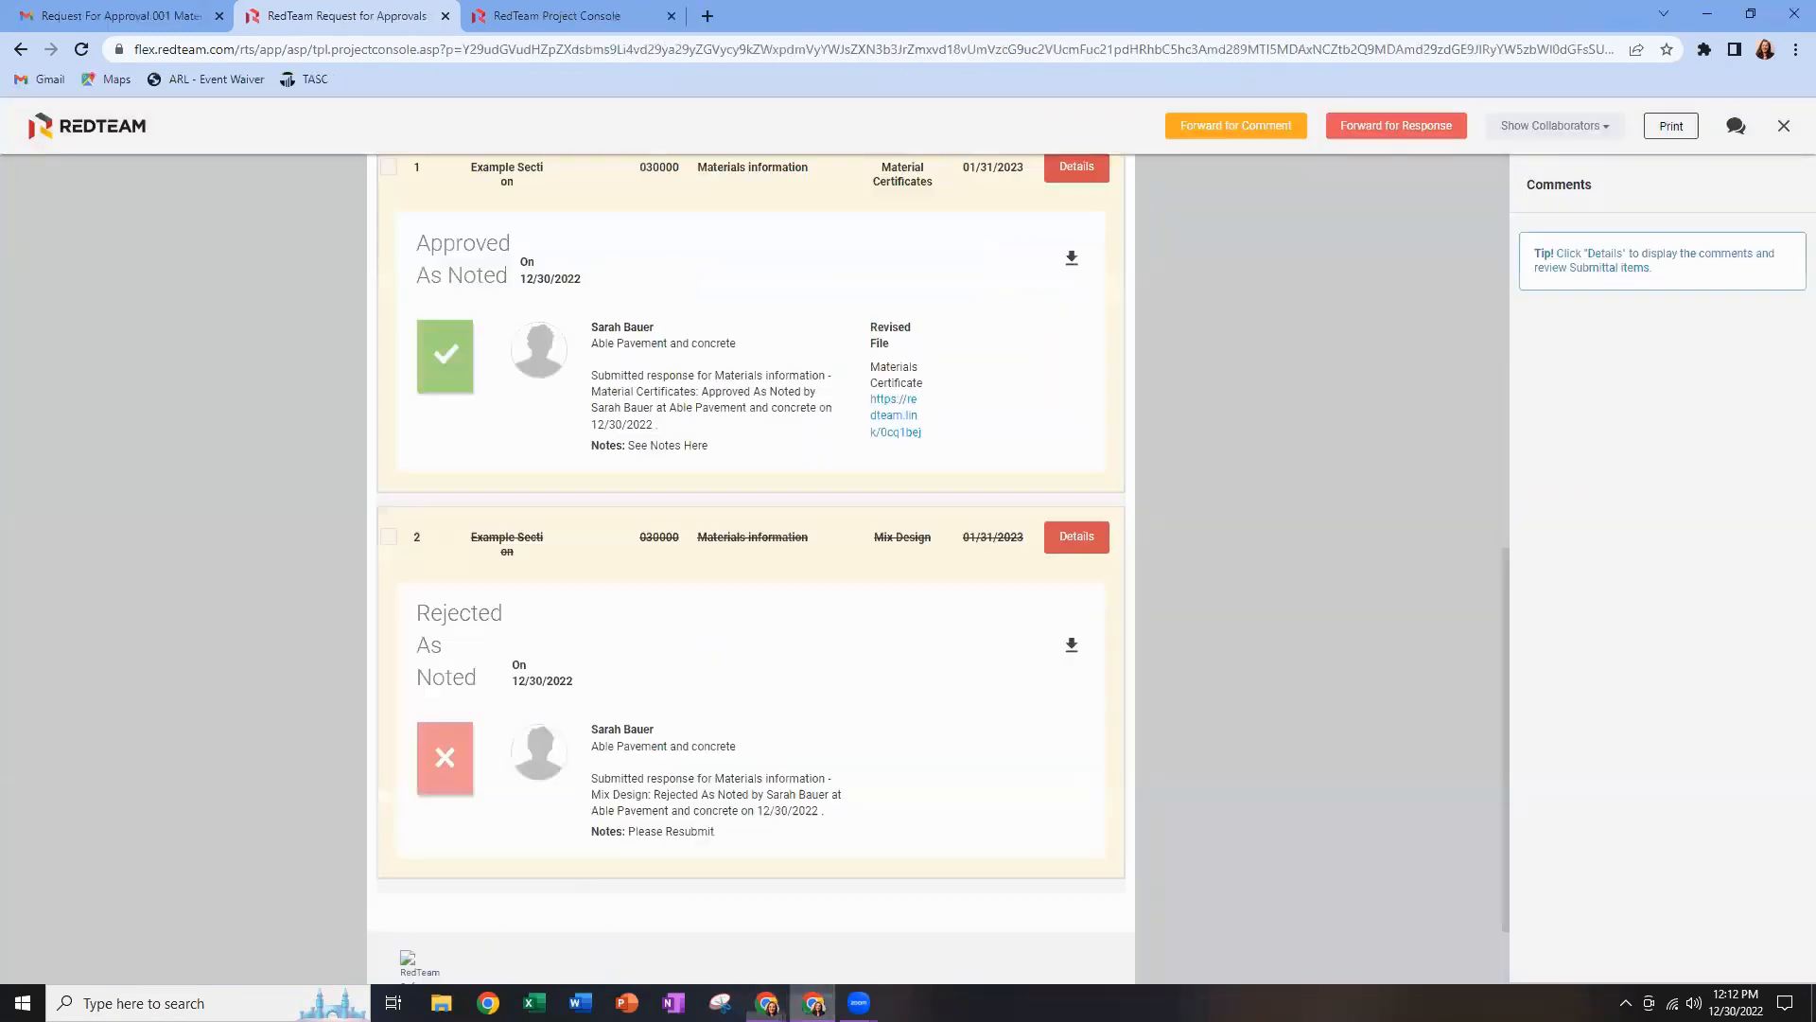
pyautogui.click(152, 22)
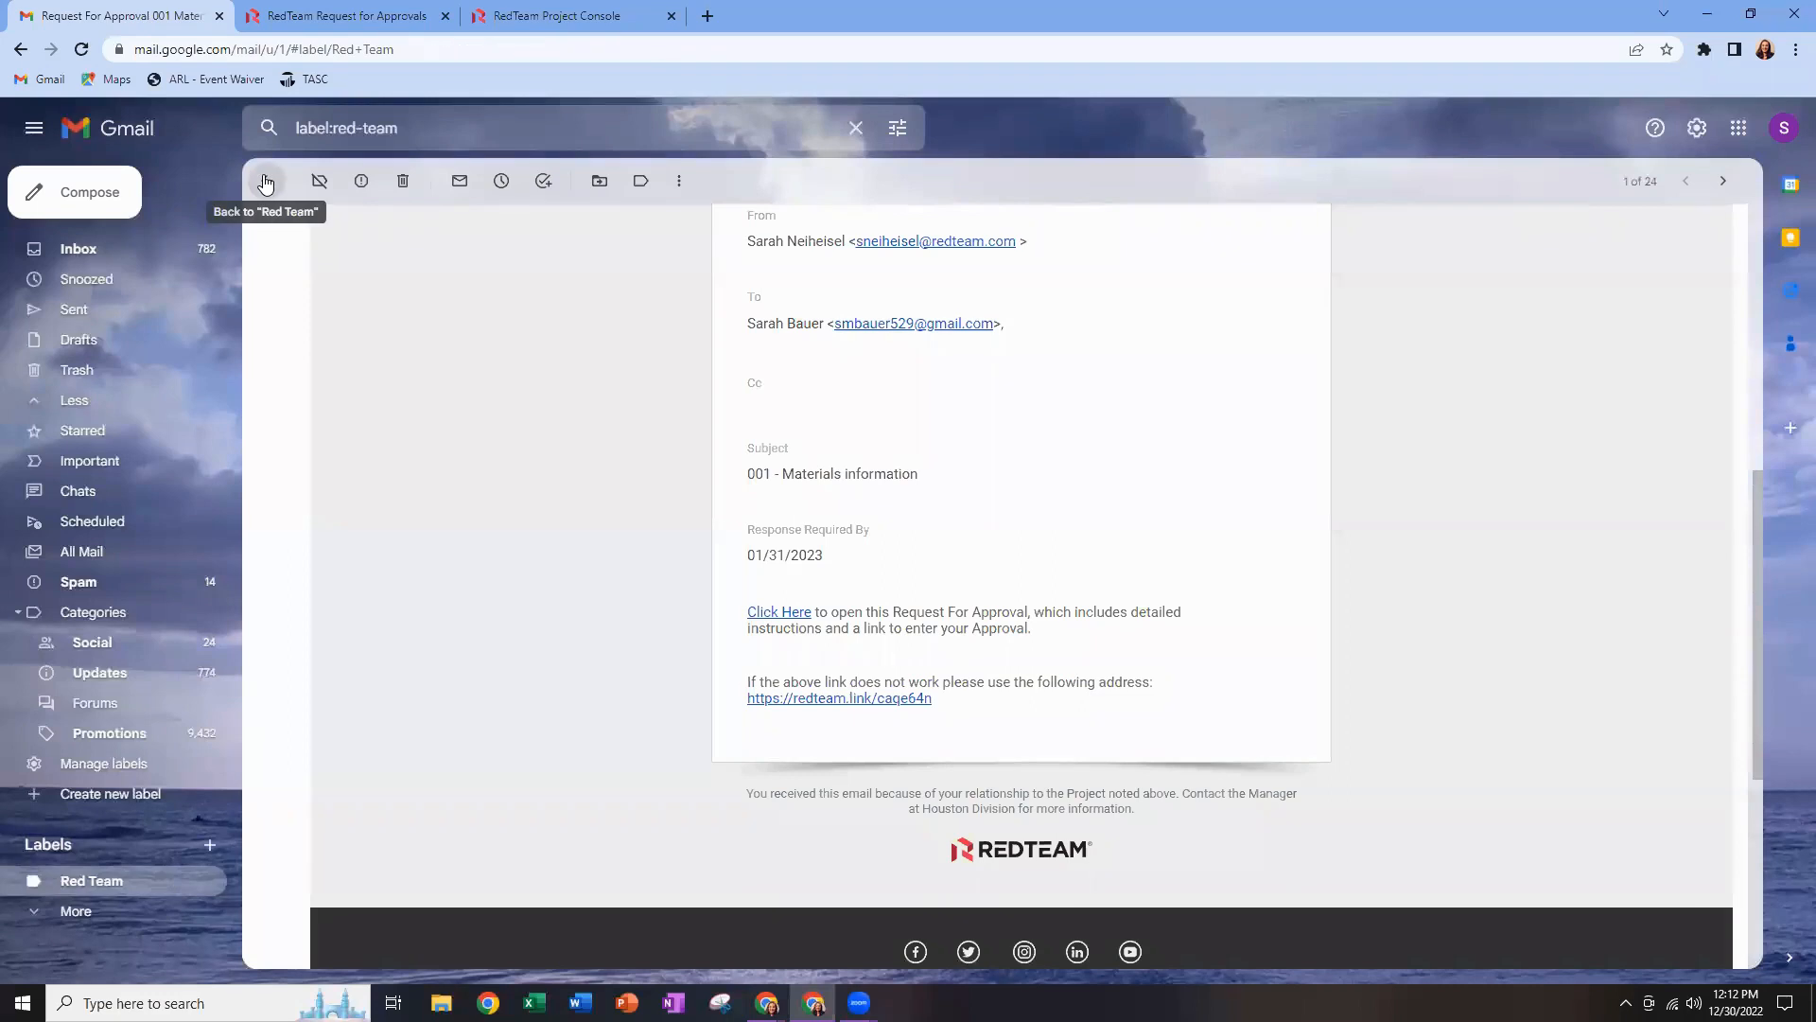
pyautogui.click(266, 182)
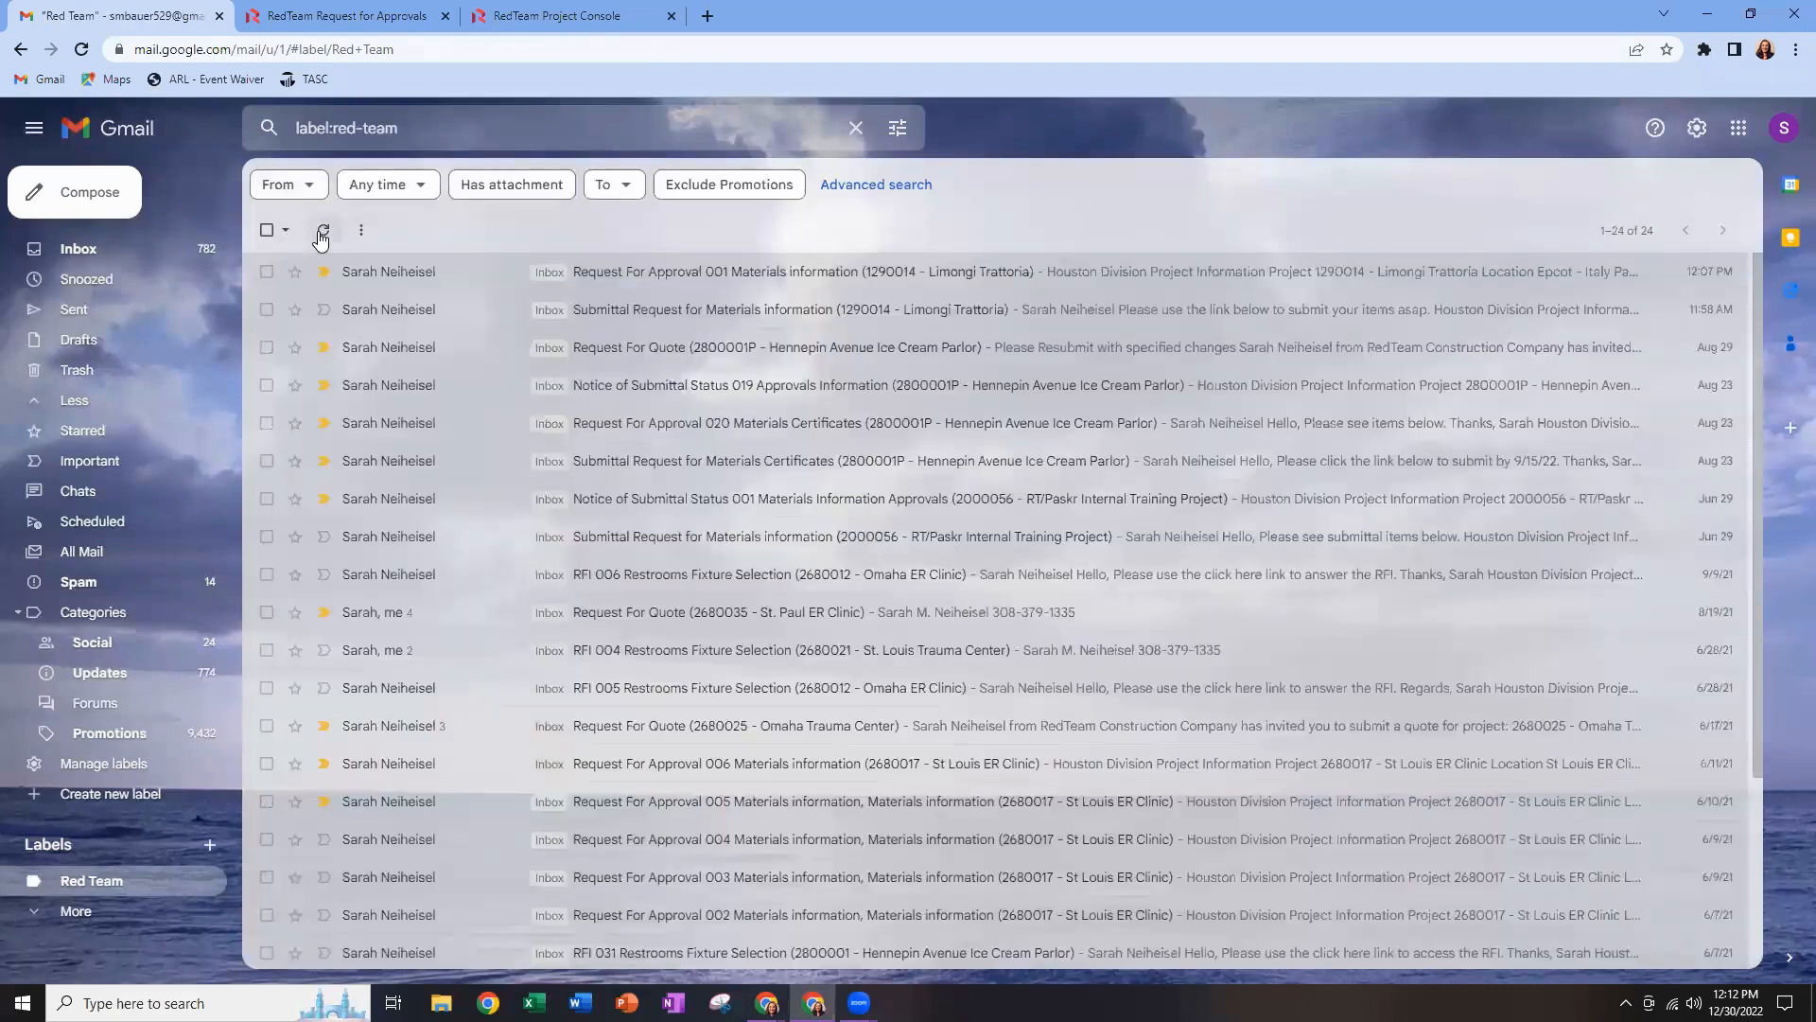
pyautogui.click(321, 234)
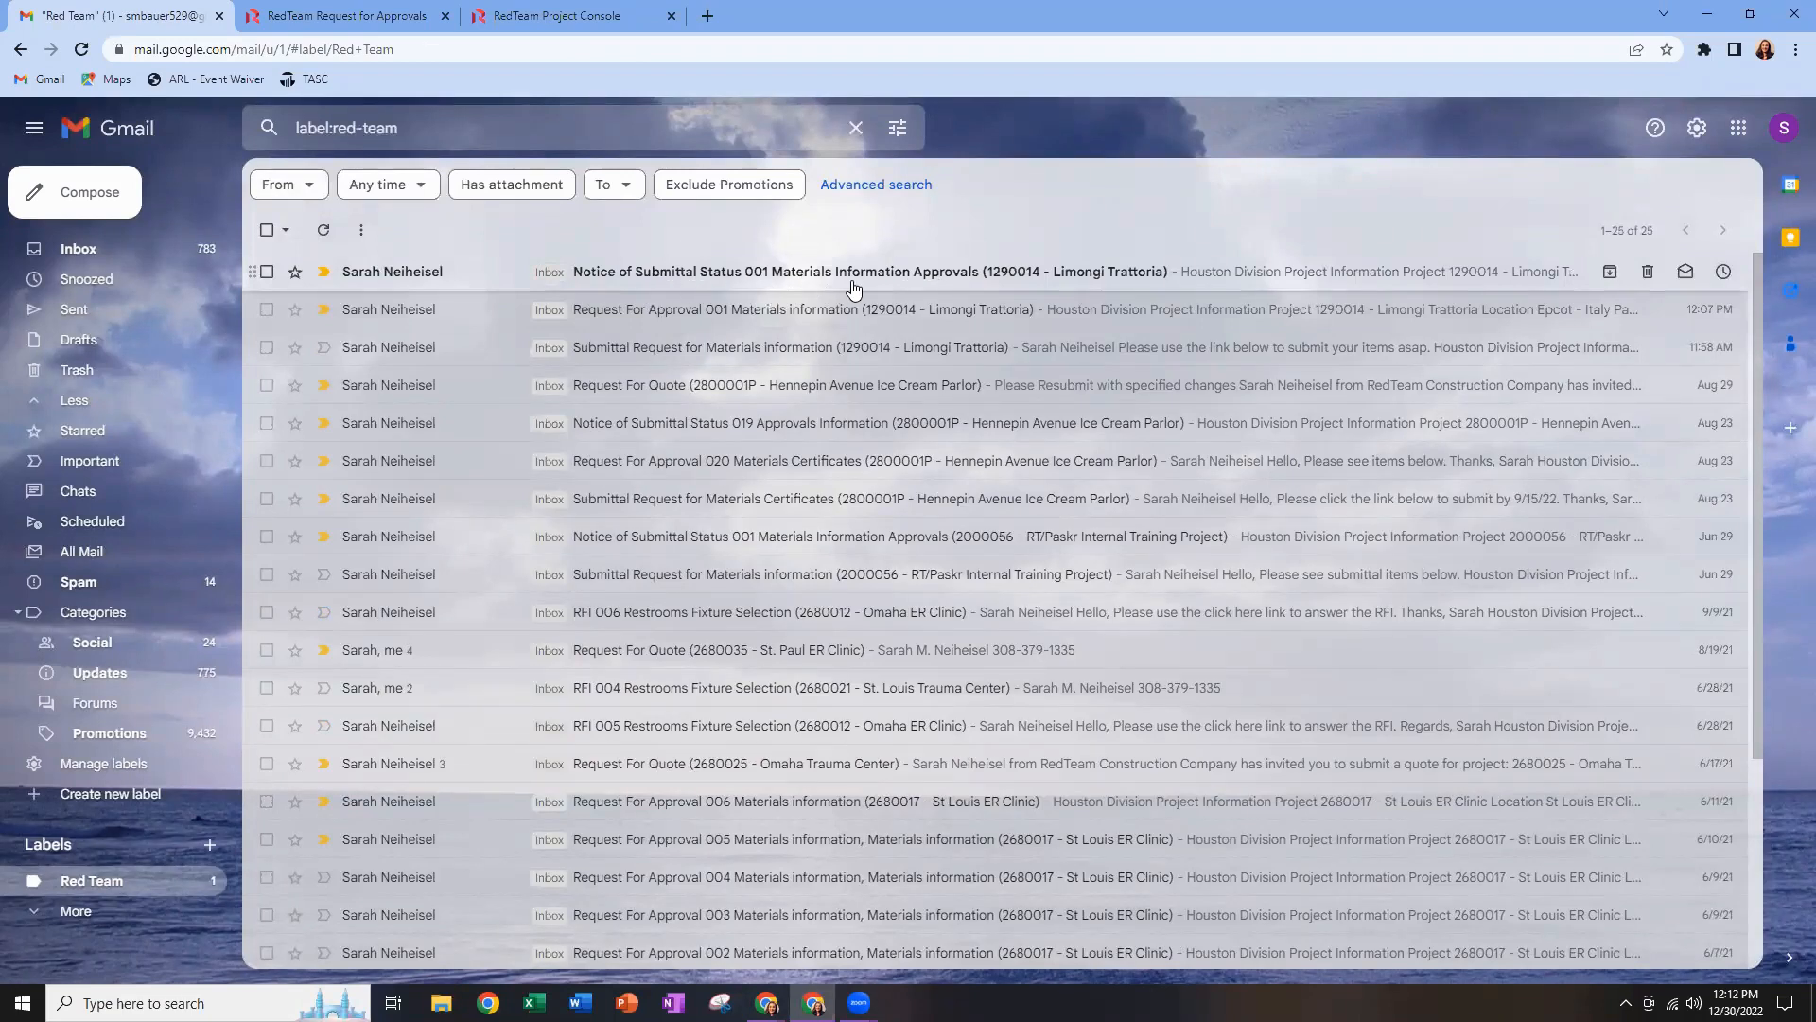
pyautogui.click(681, 275)
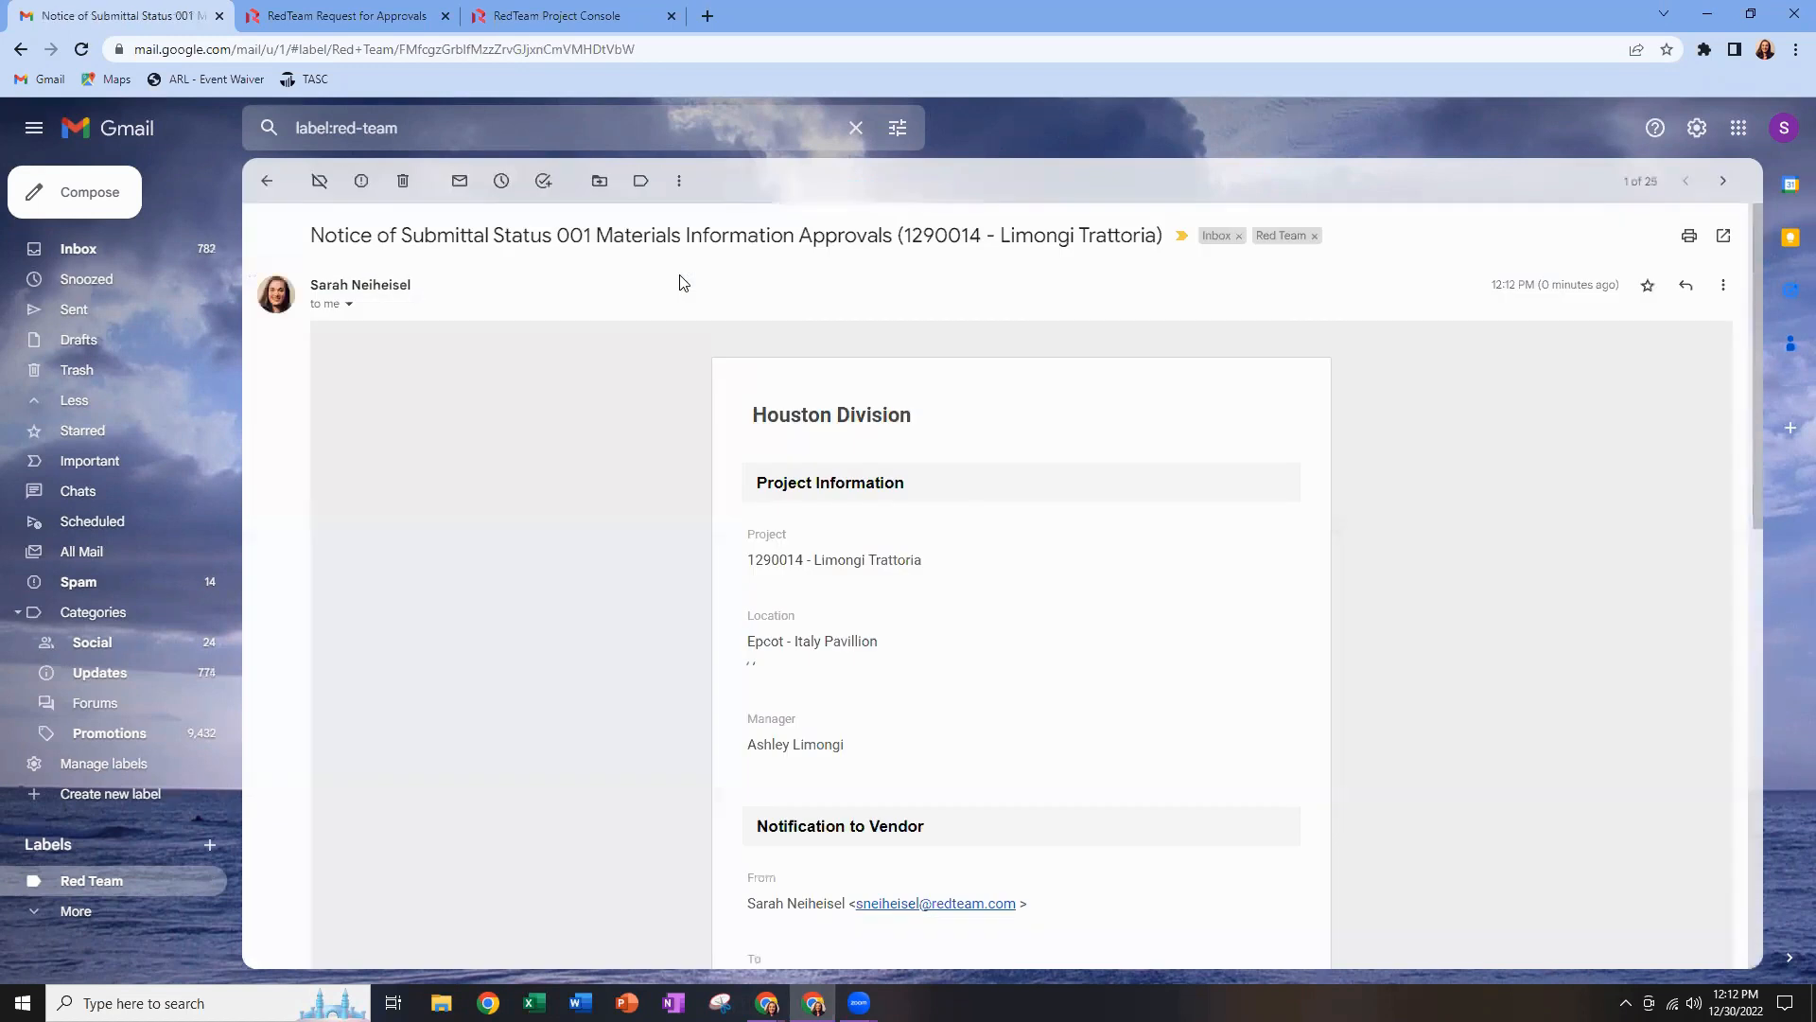
pyautogui.scroll(-7, 617, 560)
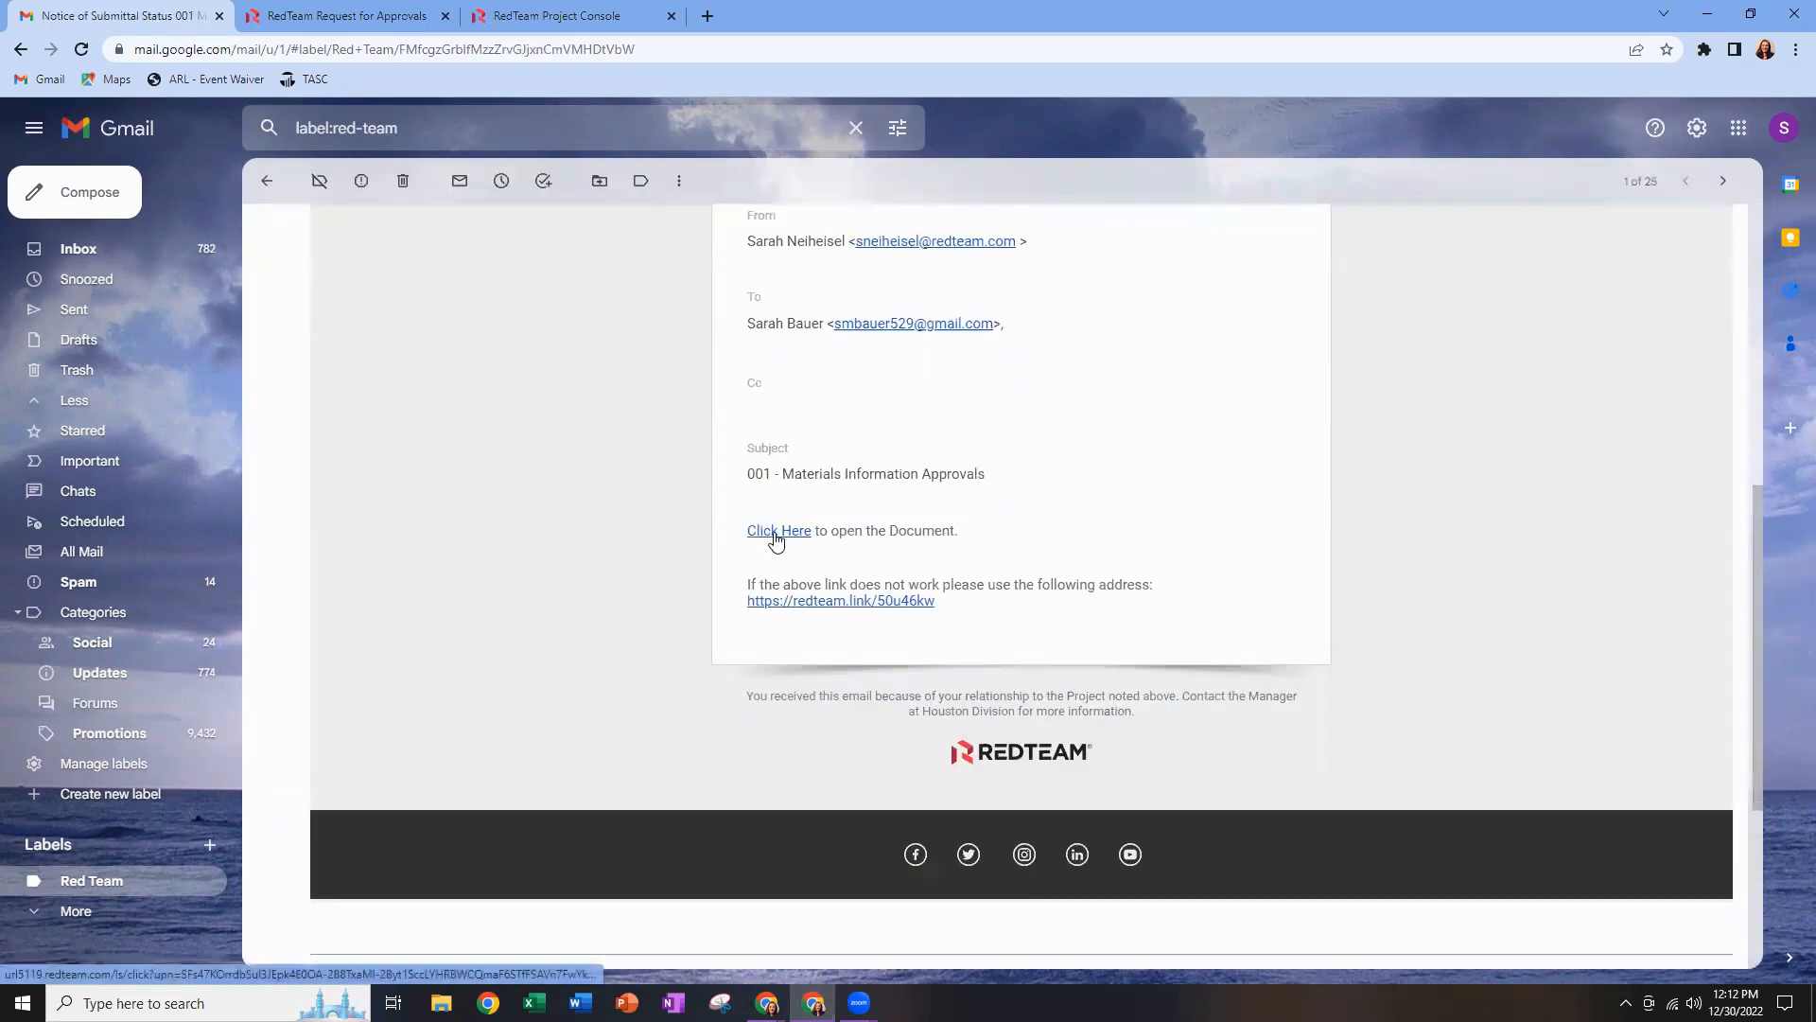
pyautogui.click(776, 536)
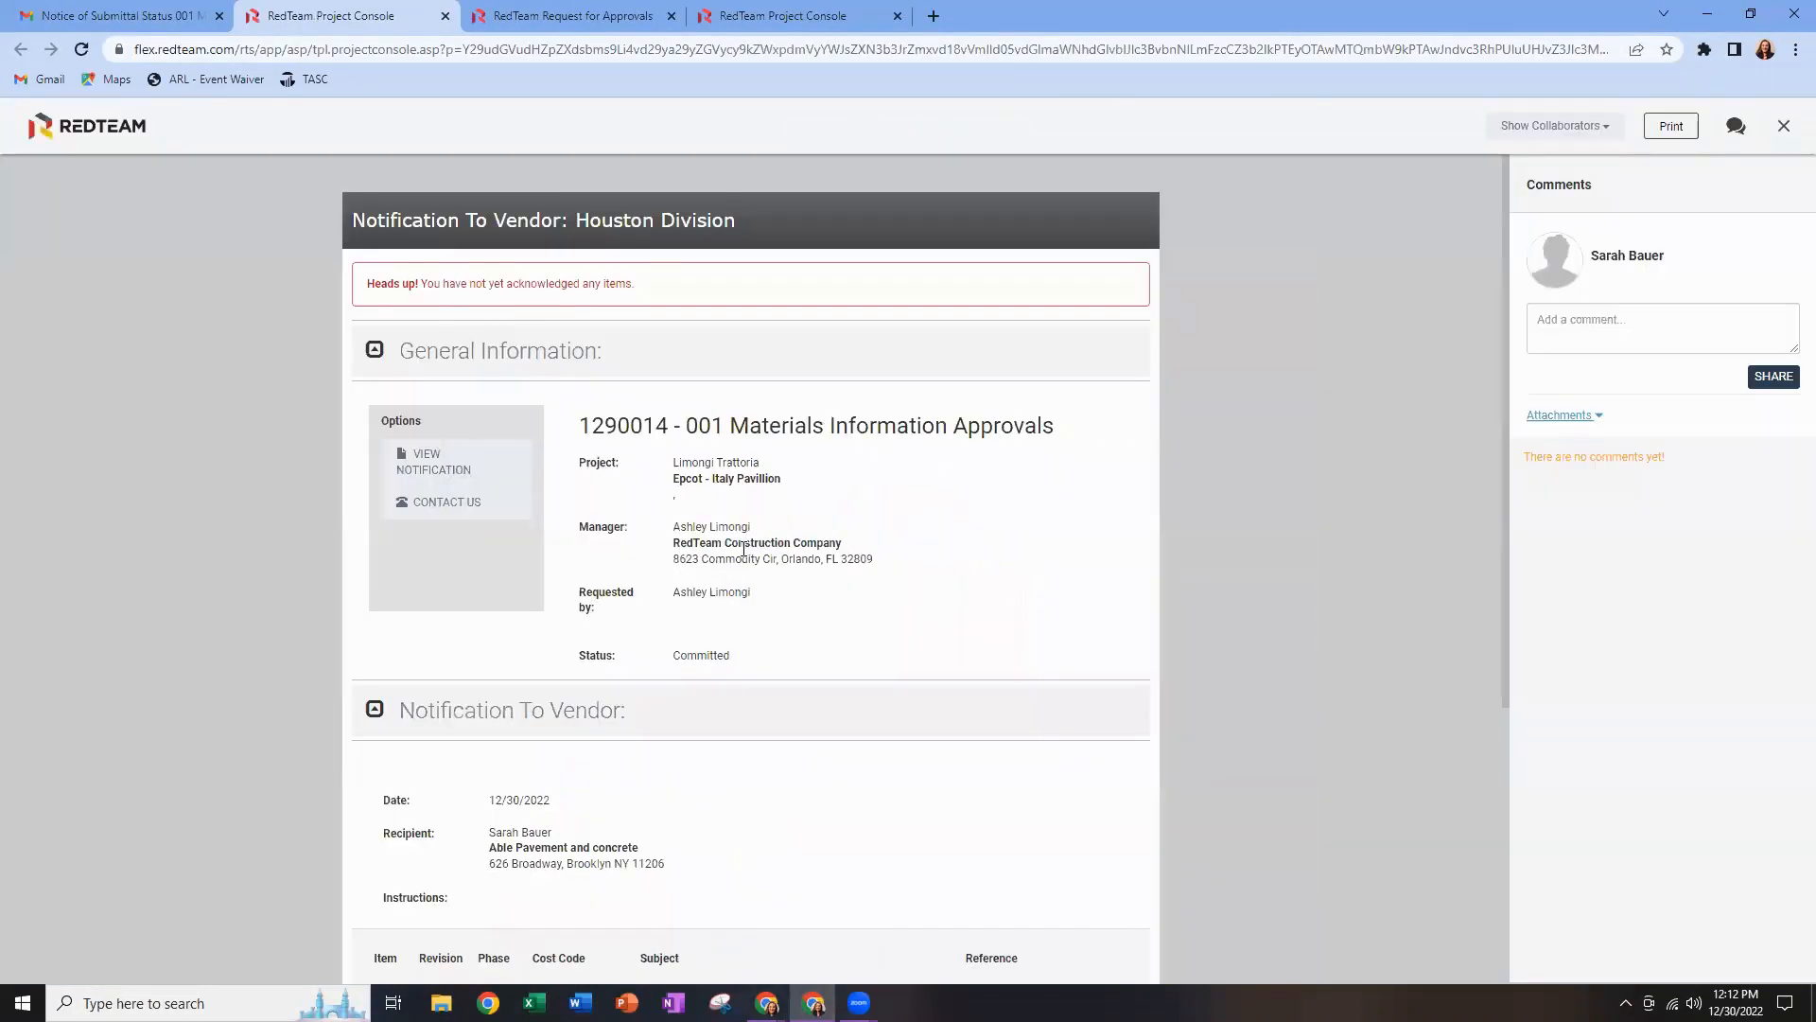
# Acknowledge item 1, Material Certificates, with the response Not Accepted and the note "Explain", and save it.
pyautogui.scroll(-4, 941, 596)
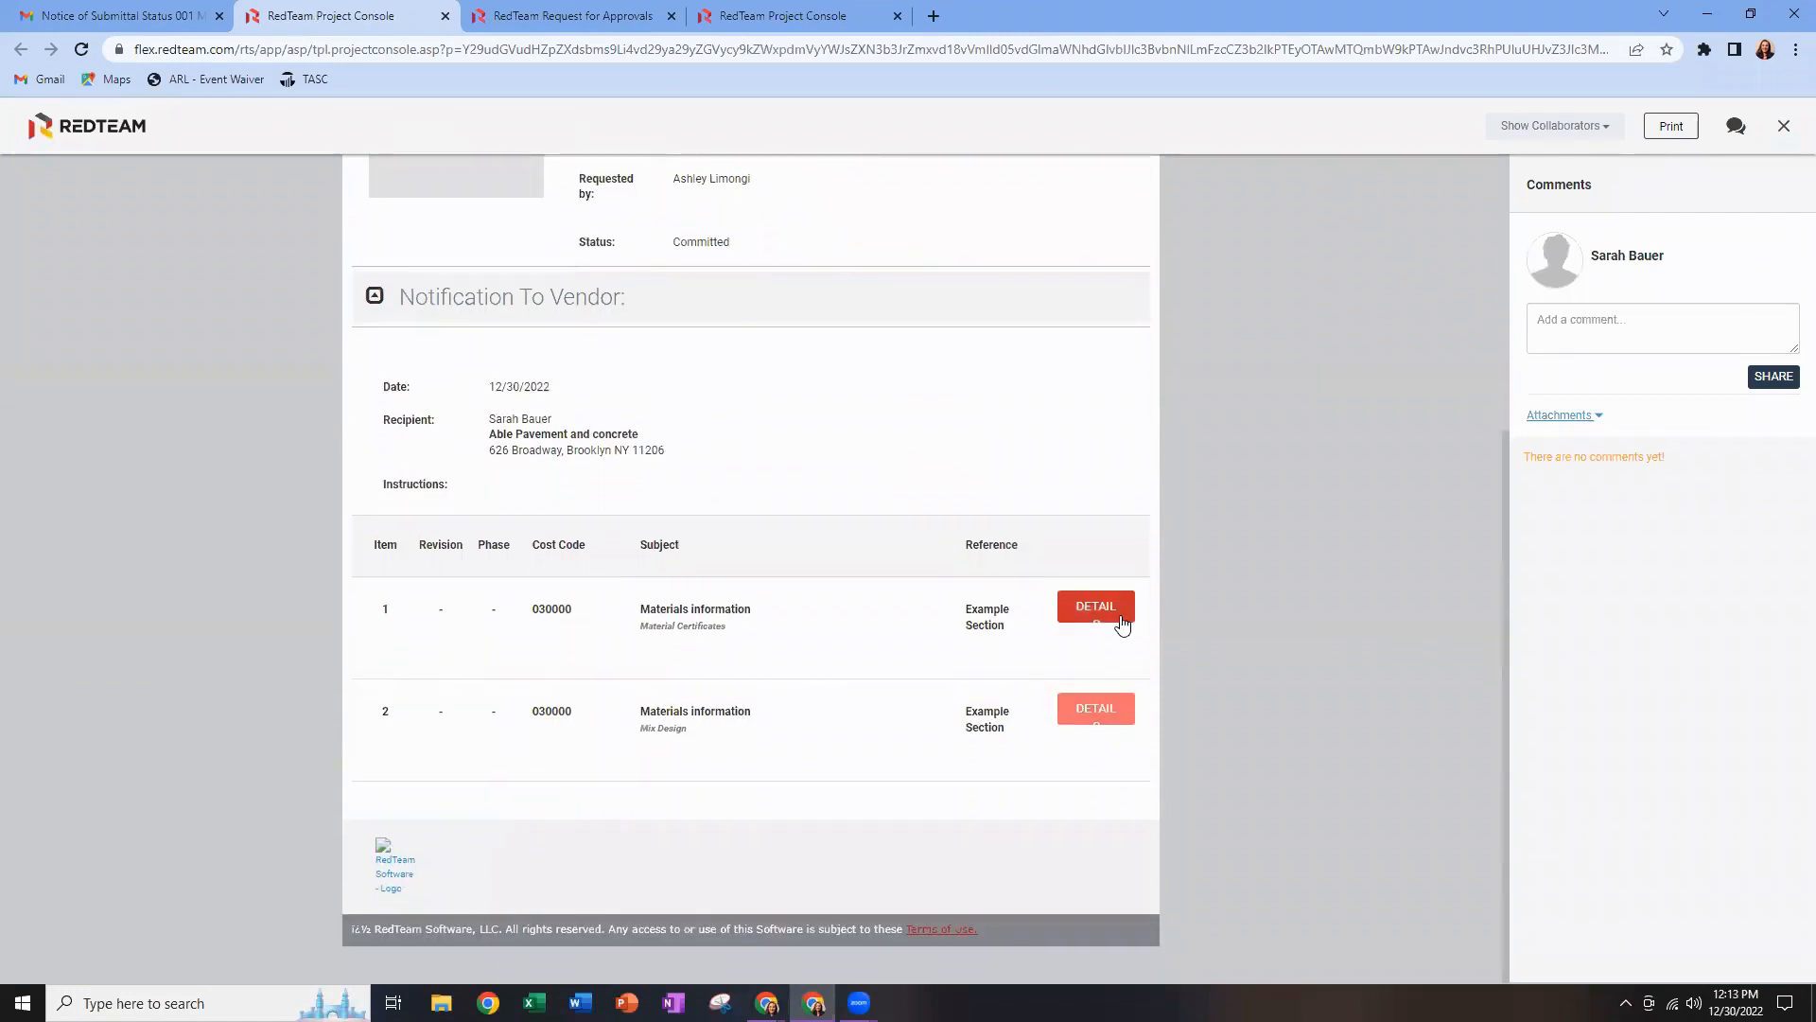
pyautogui.click(1120, 617)
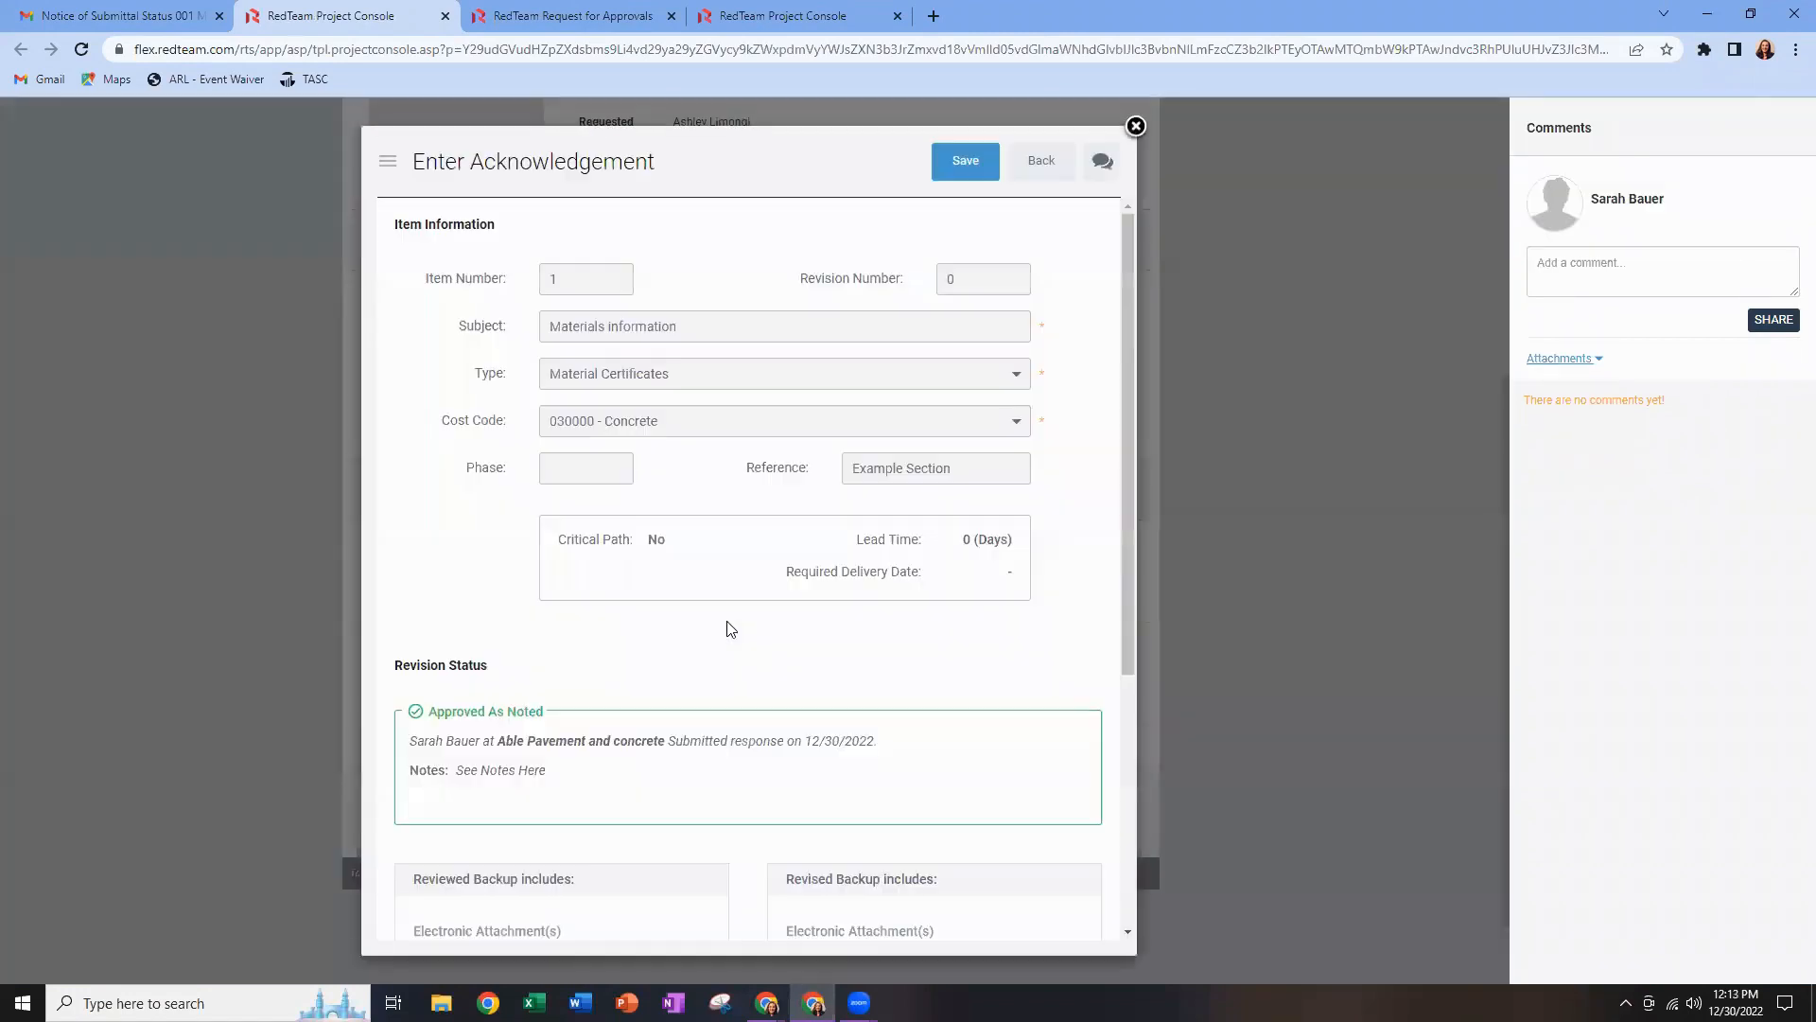
pyautogui.scroll(-3, 733, 641)
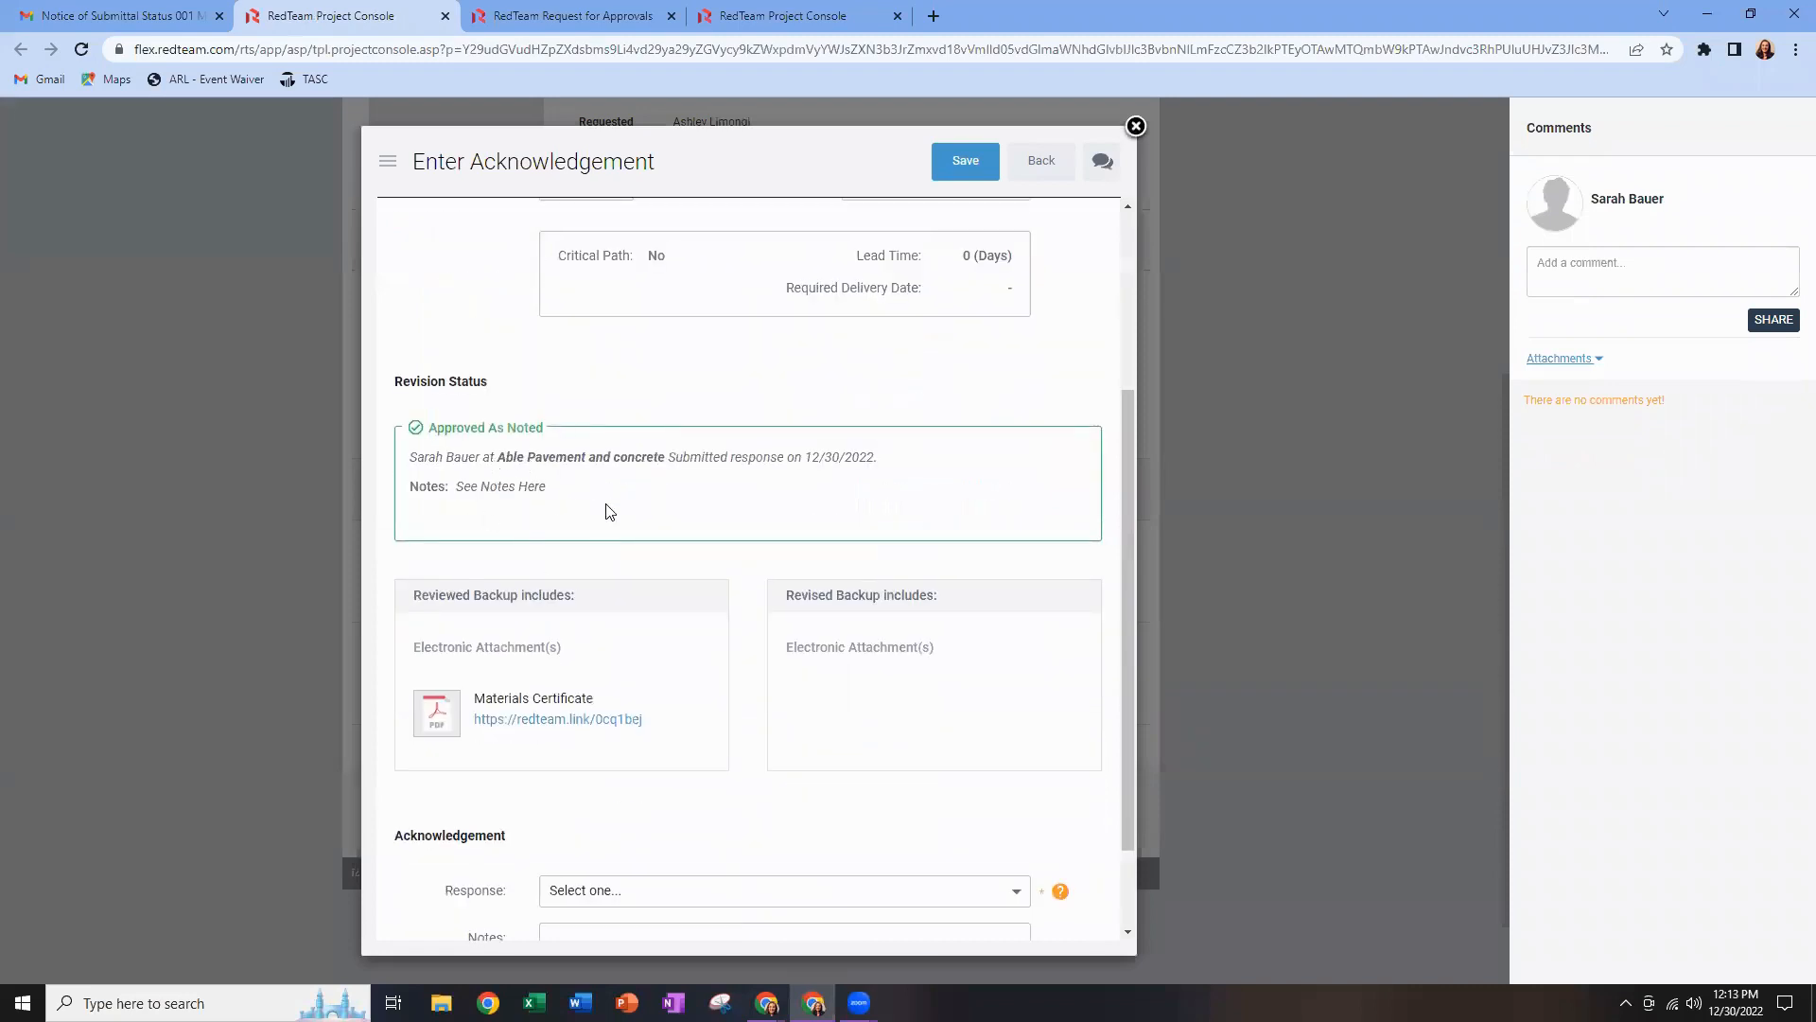
pyautogui.scroll(-2, 652, 721)
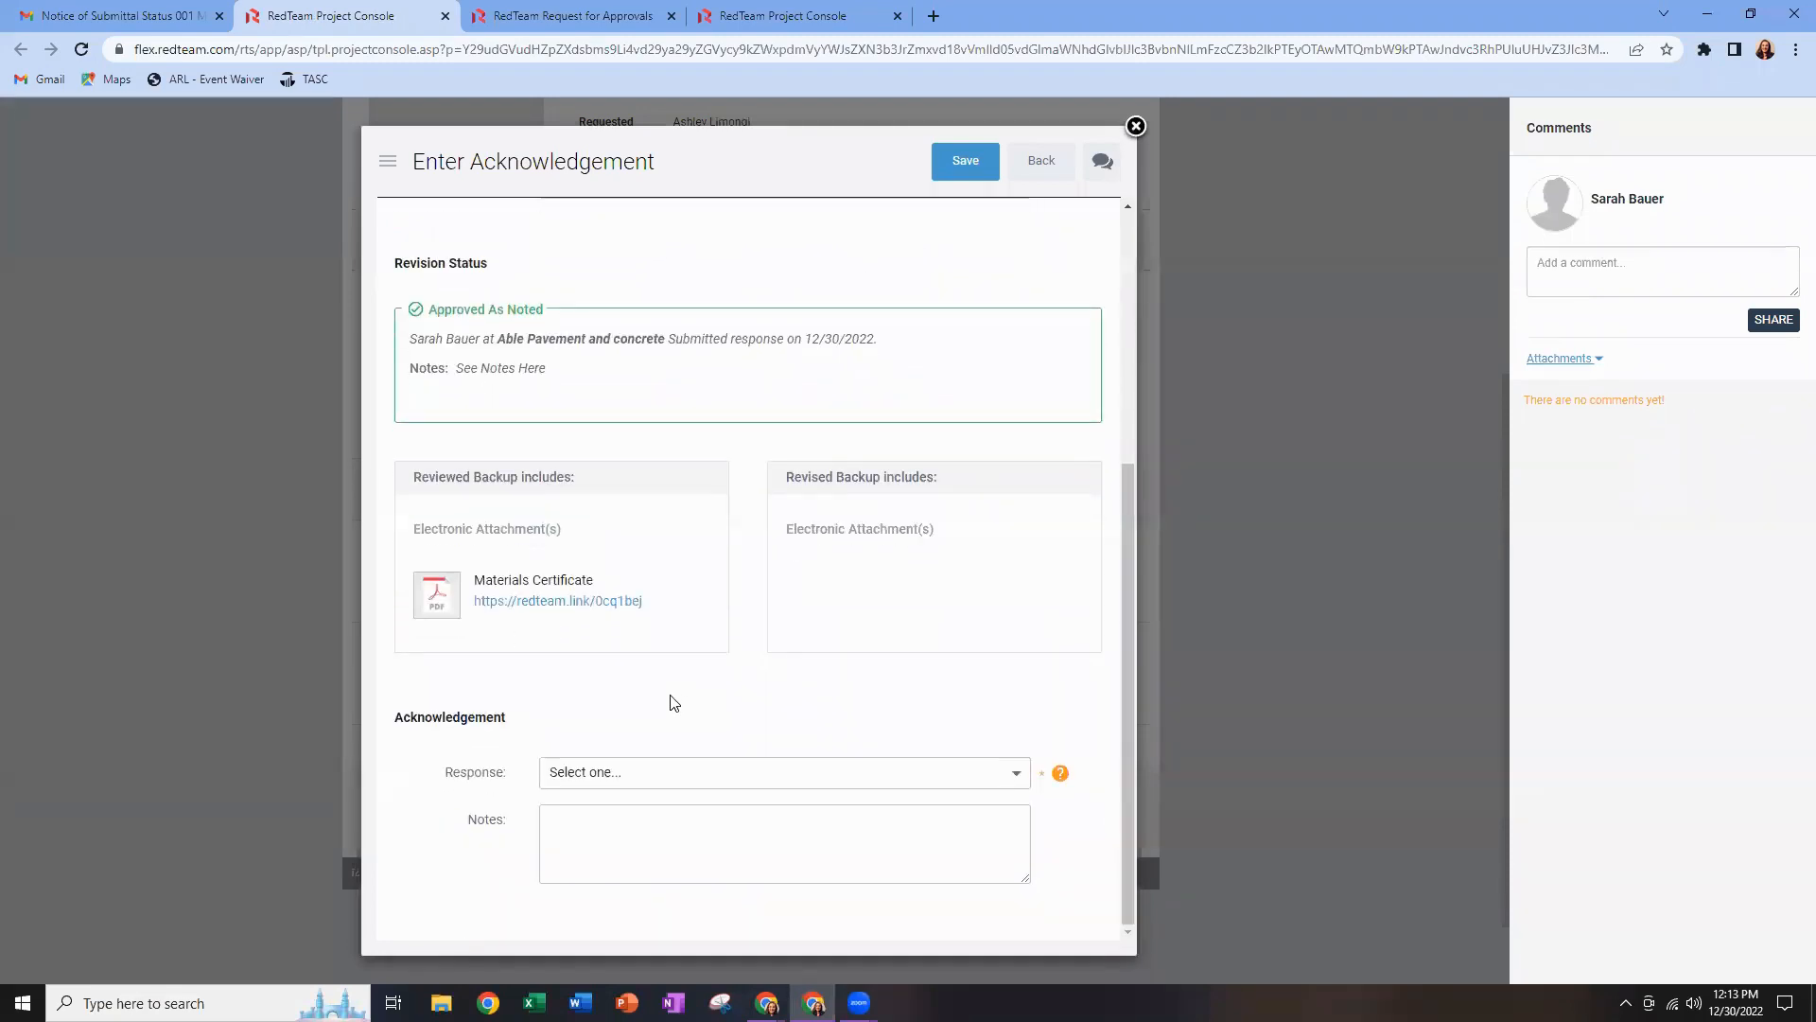
pyautogui.click(702, 777)
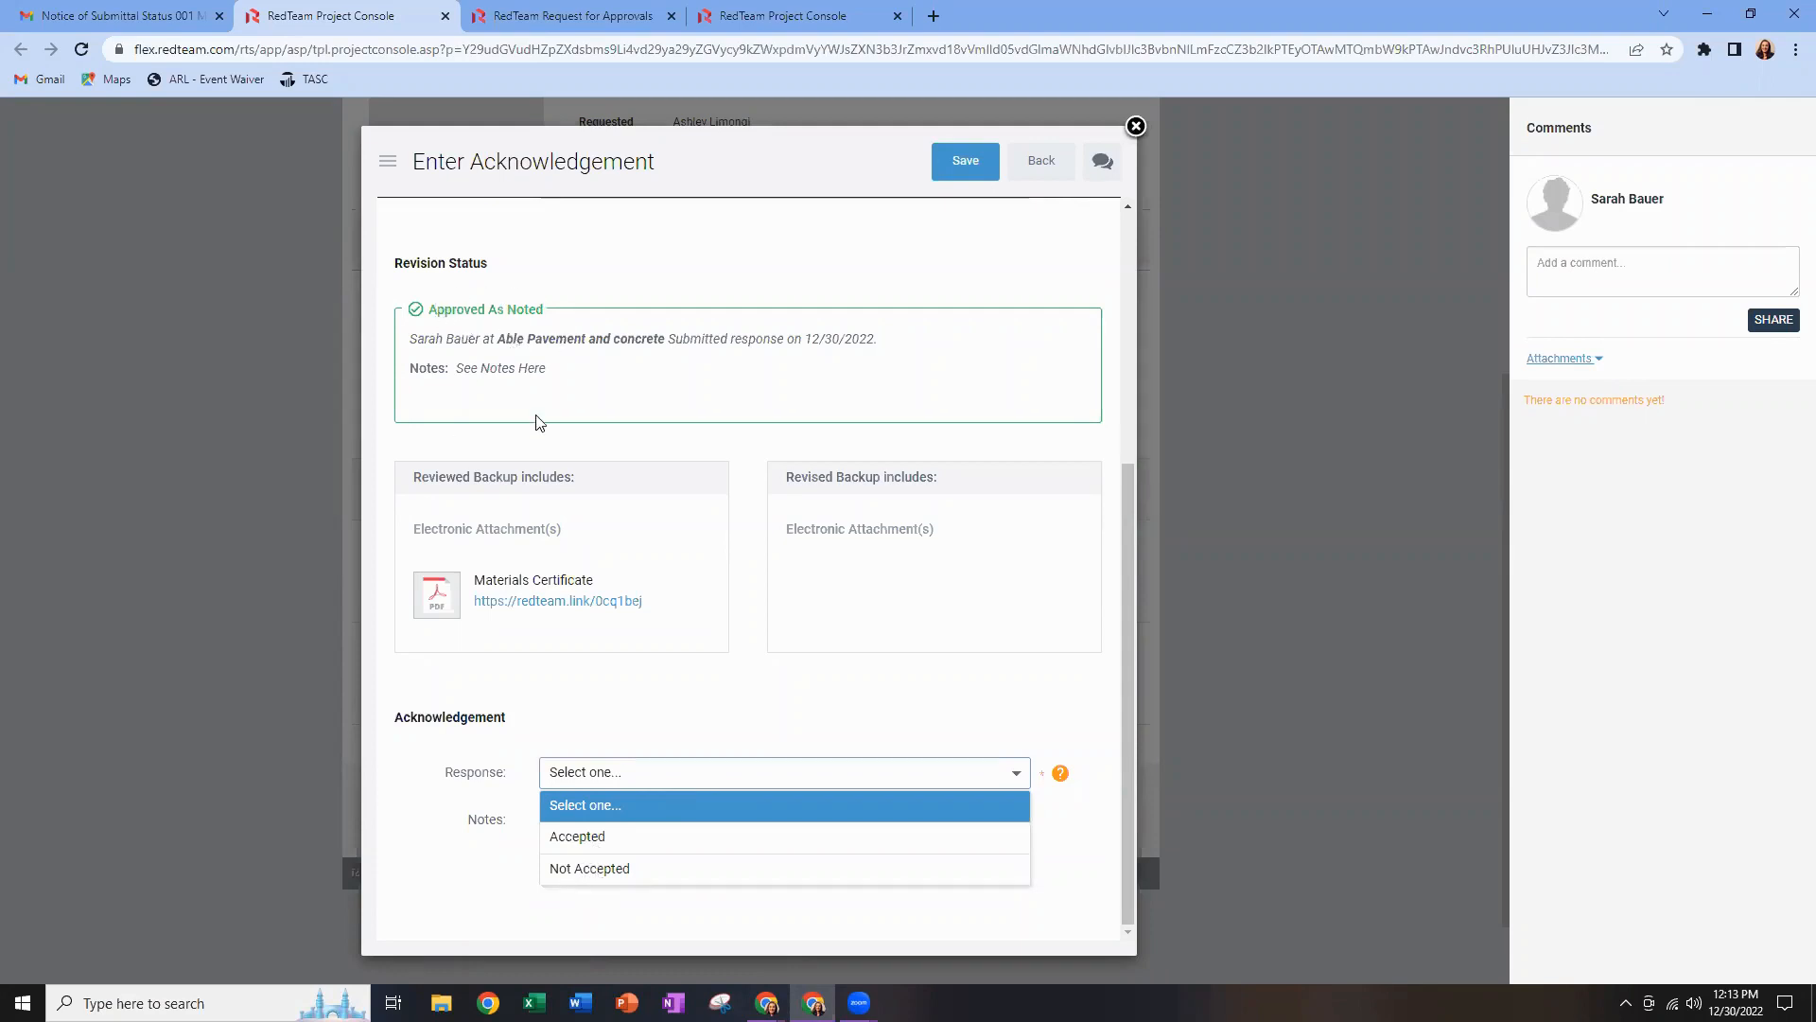
pyautogui.click(596, 869)
pyautogui.click(596, 848)
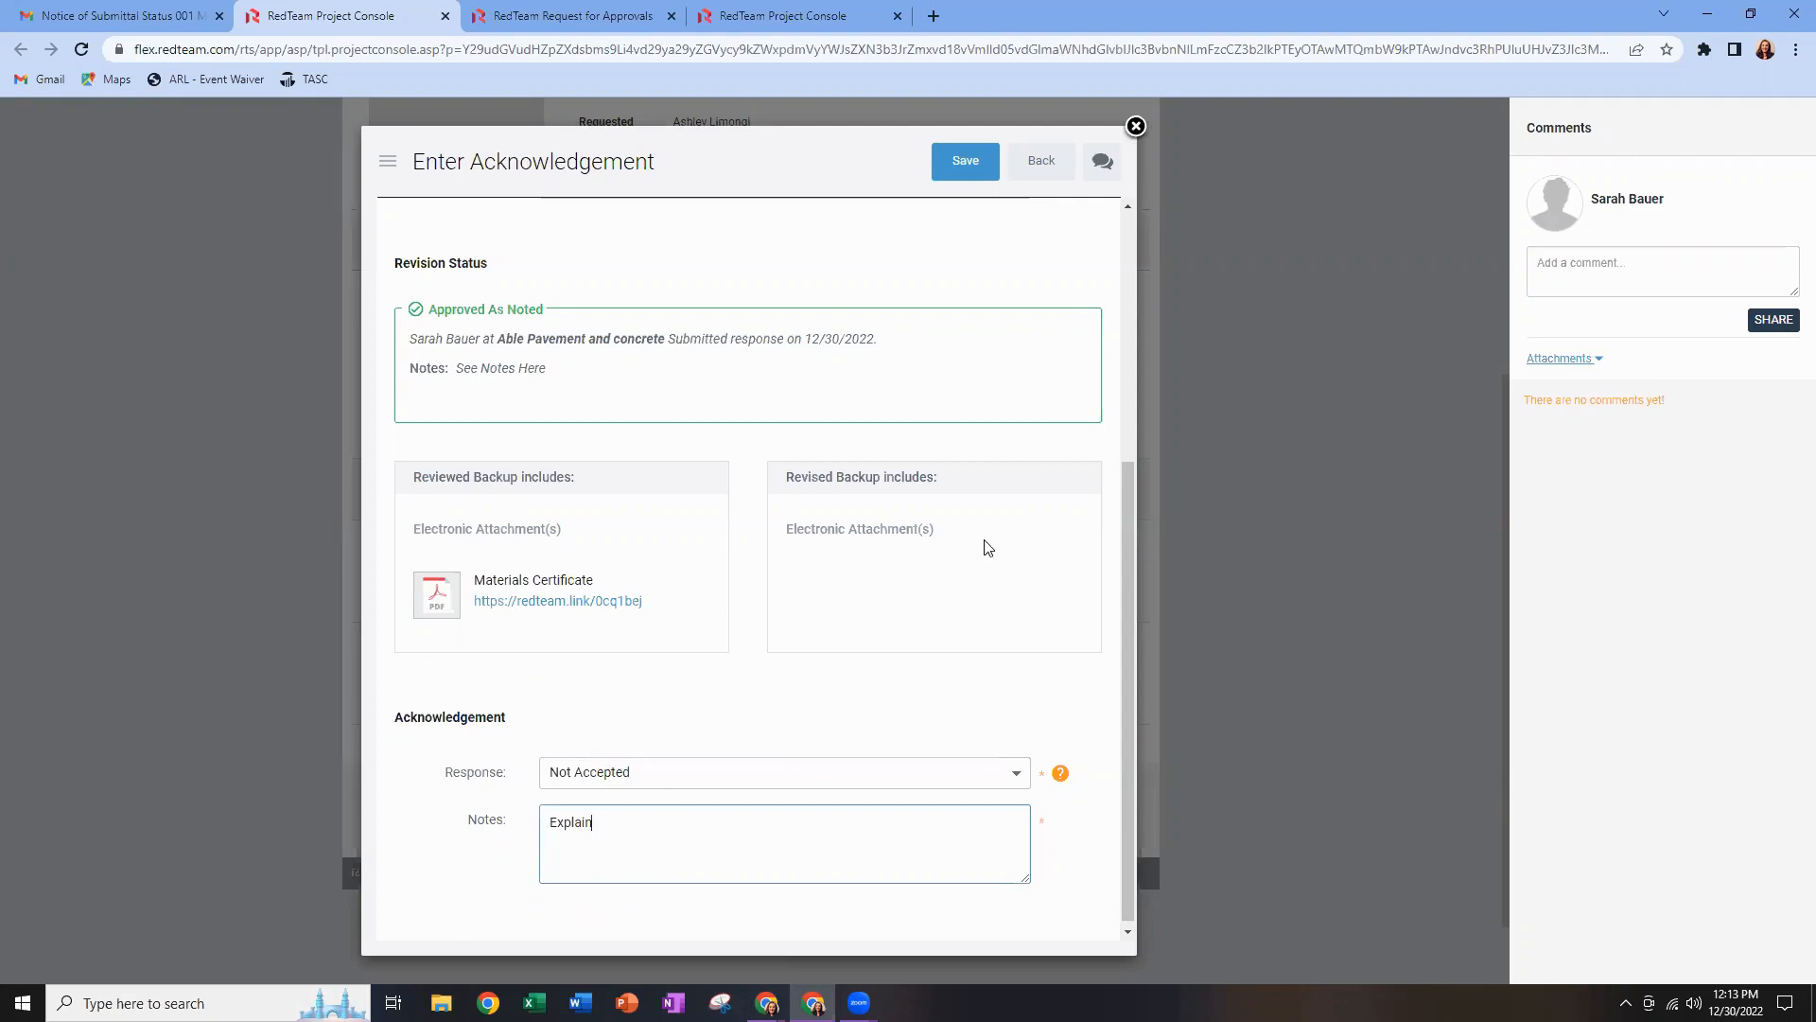
pyautogui.click(980, 173)
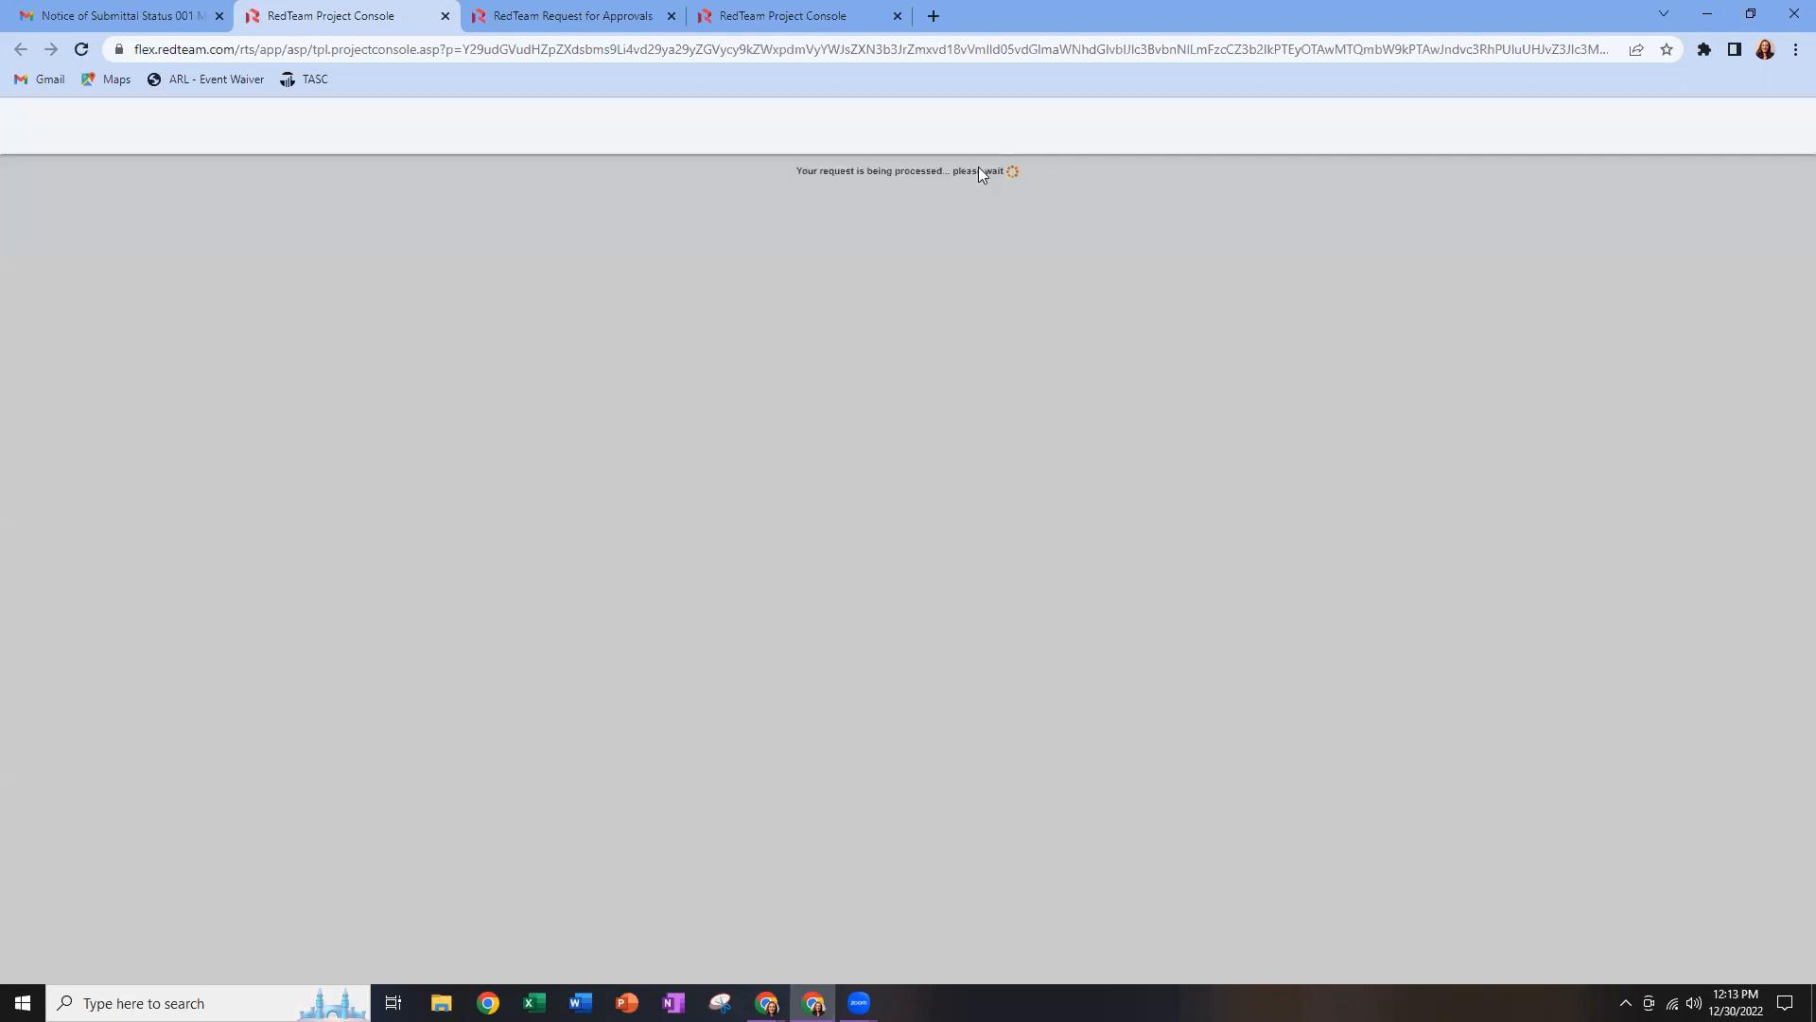
# Acknowledge item 2, Mix Design, with the response Accepted and the note "Will resubmit ASAP", and save it.
pyautogui.scroll(-4, 1067, 679)
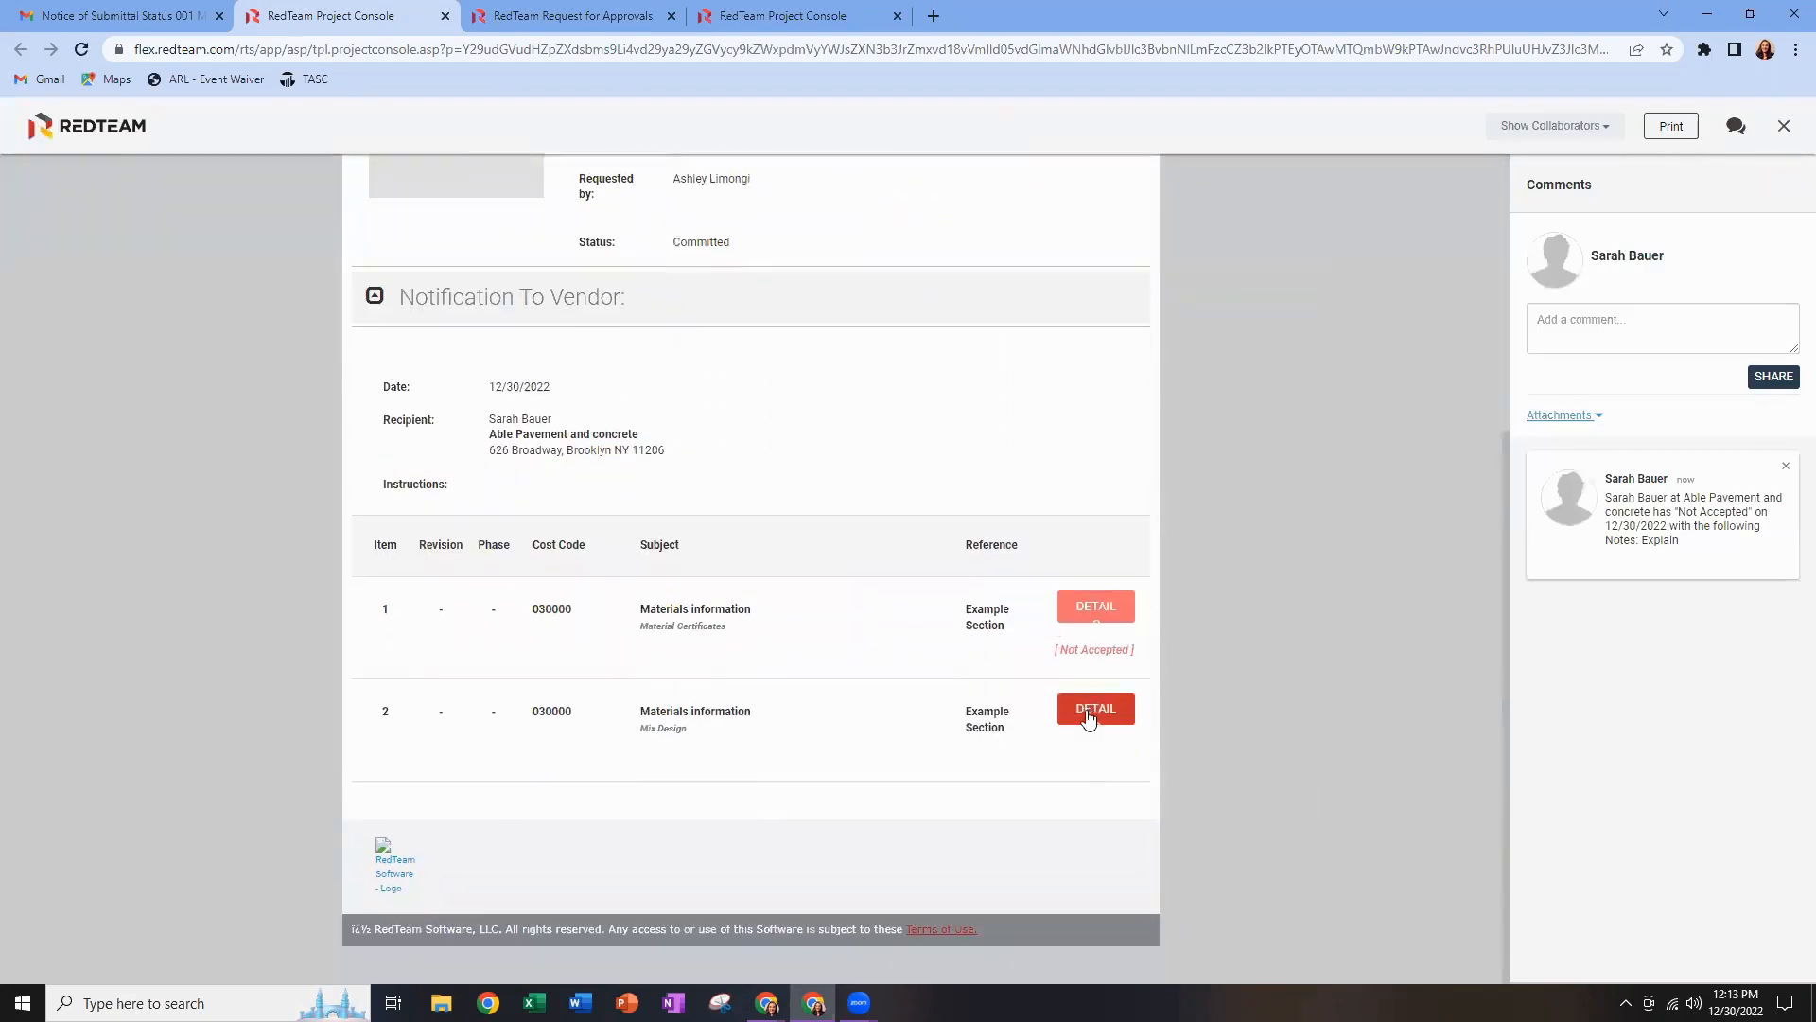
pyautogui.click(1087, 716)
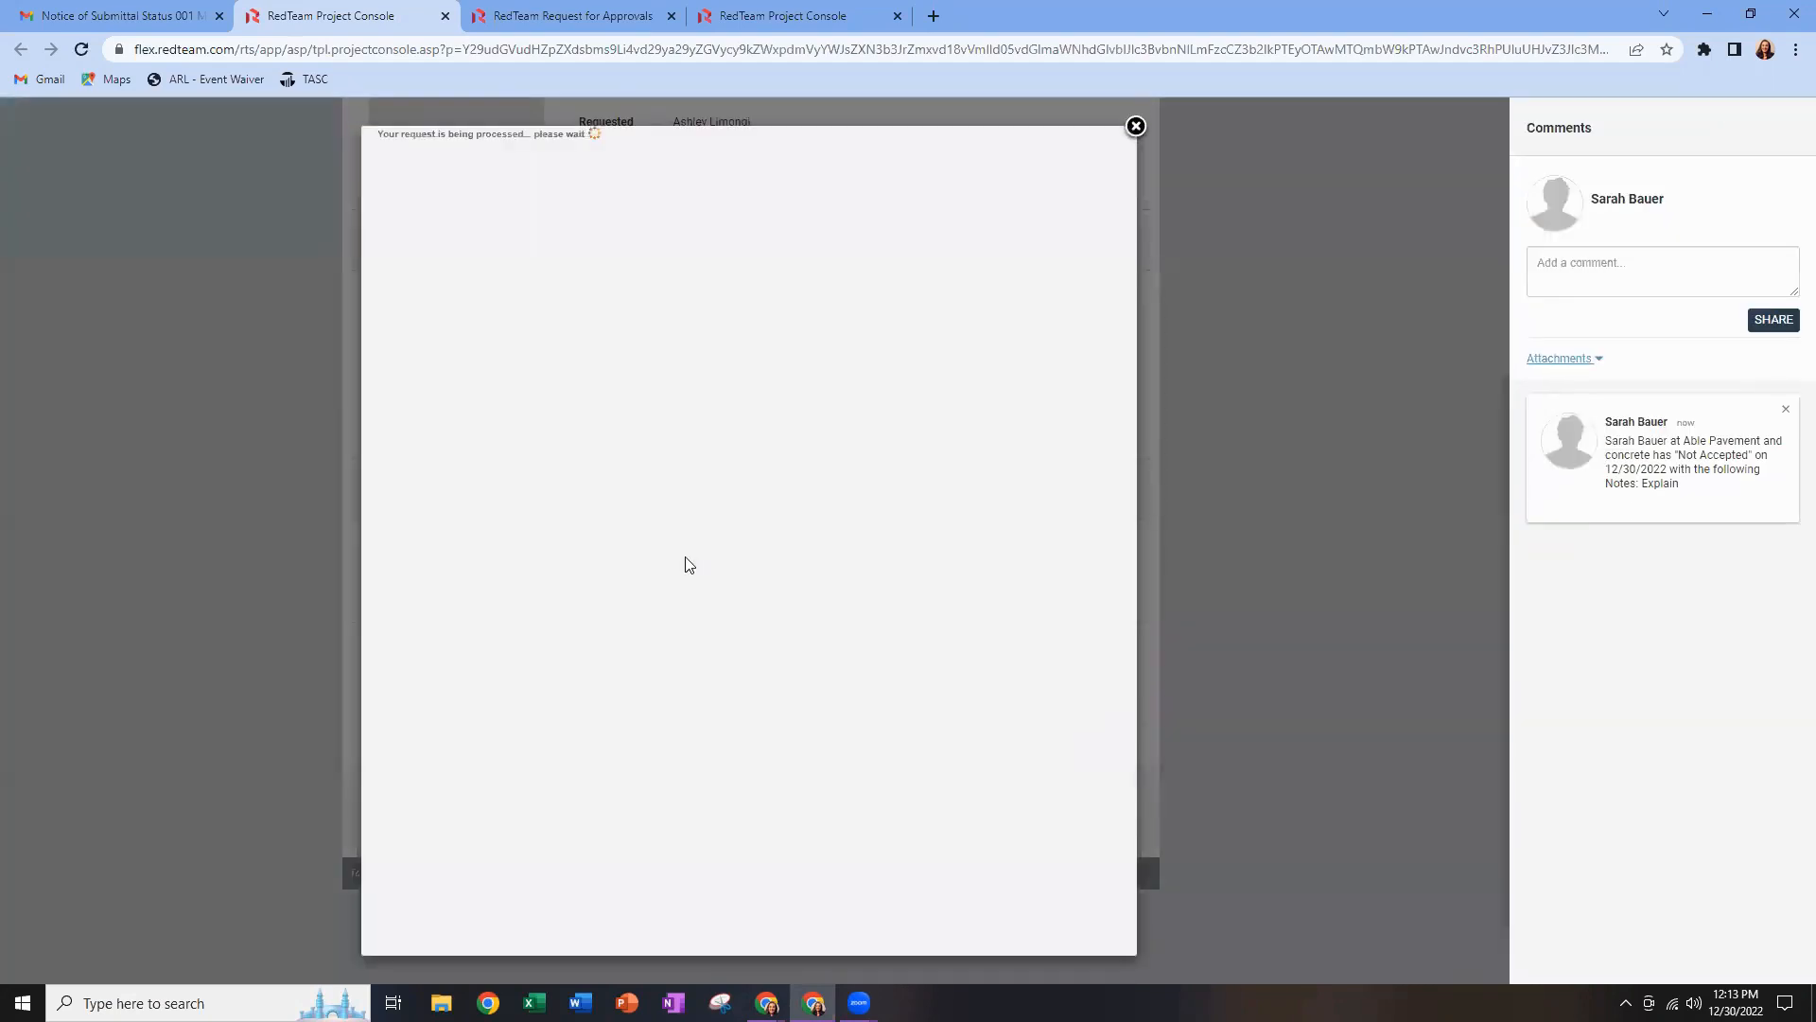
pyautogui.scroll(-3, 725, 628)
pyautogui.scroll(-1, 596, 513)
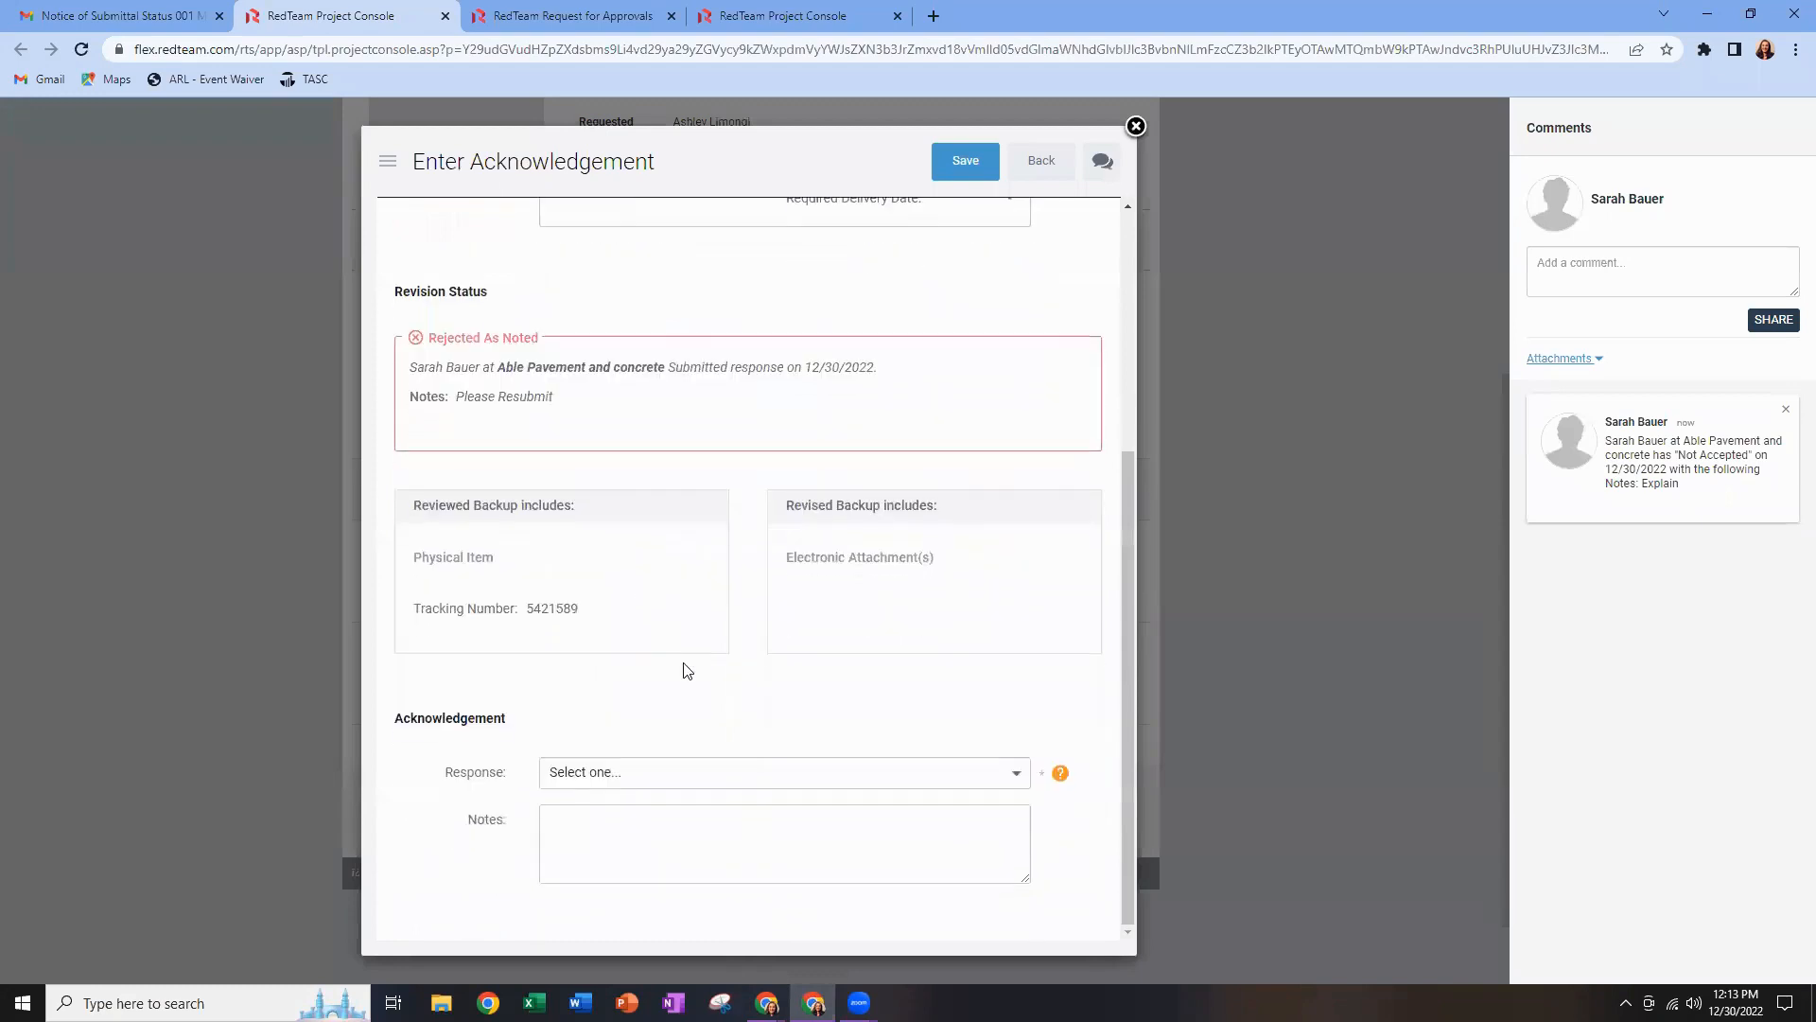
pyautogui.click(863, 773)
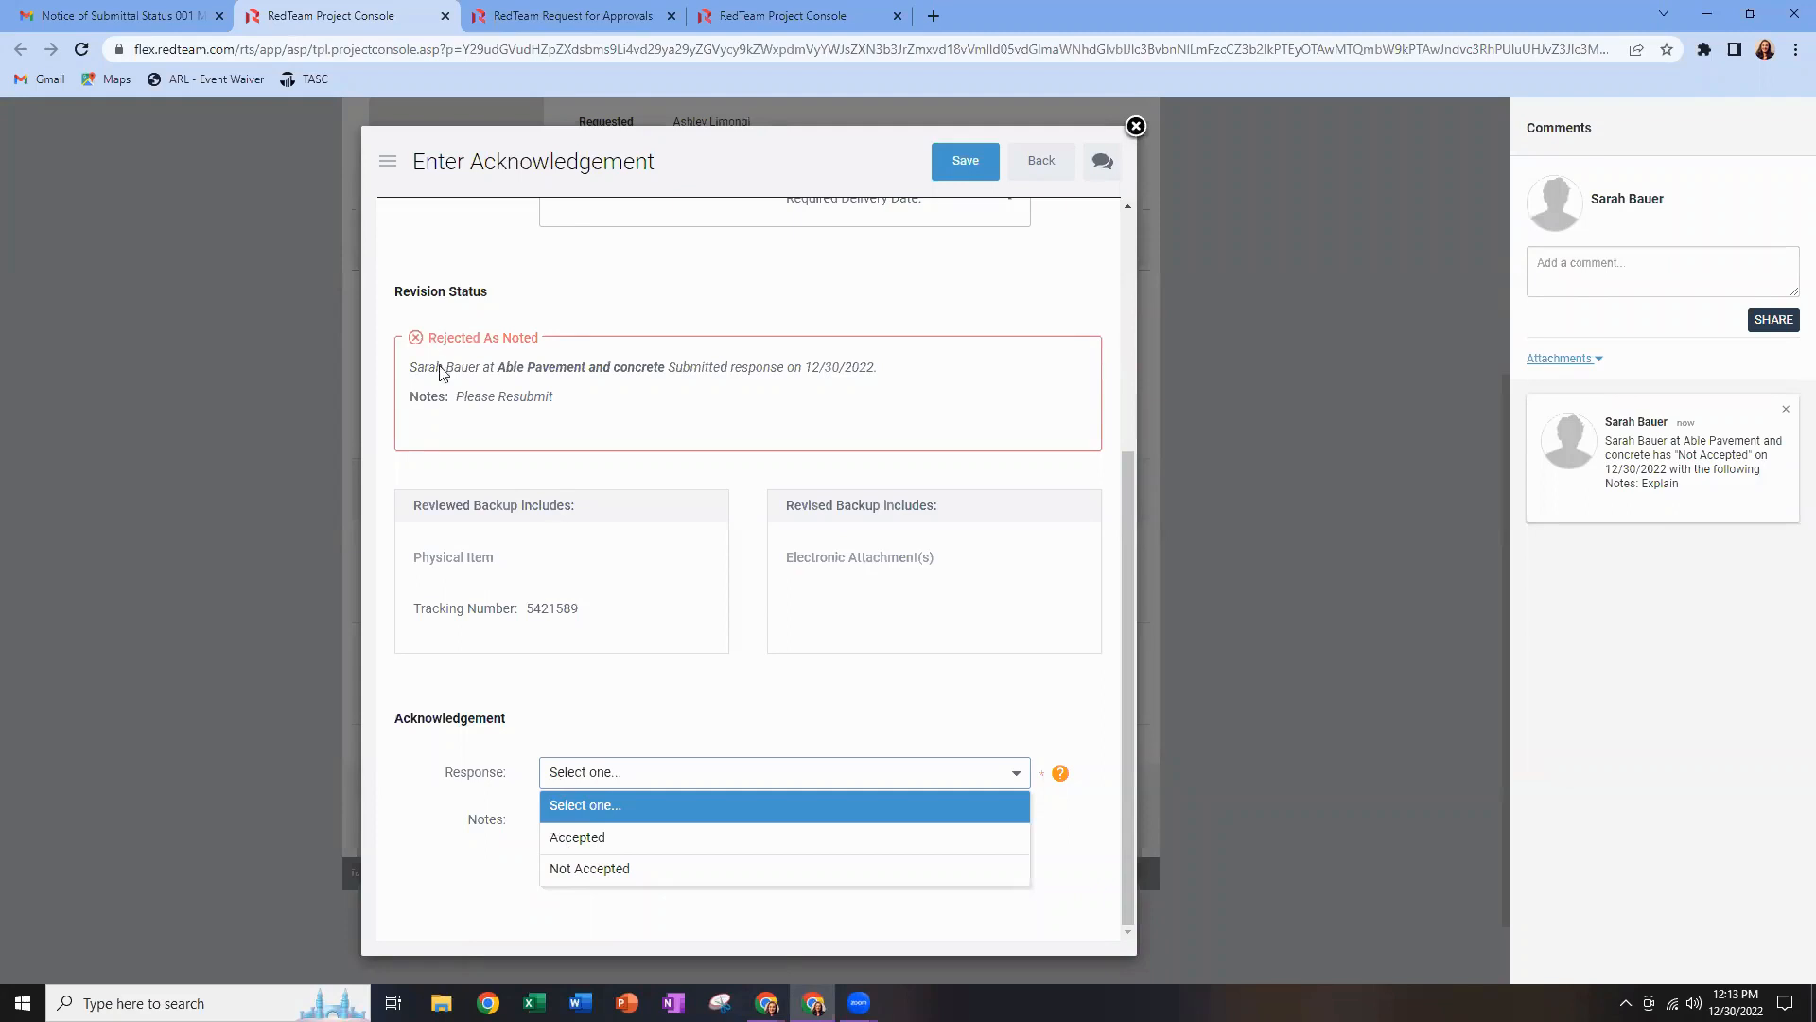
pyautogui.click(564, 836)
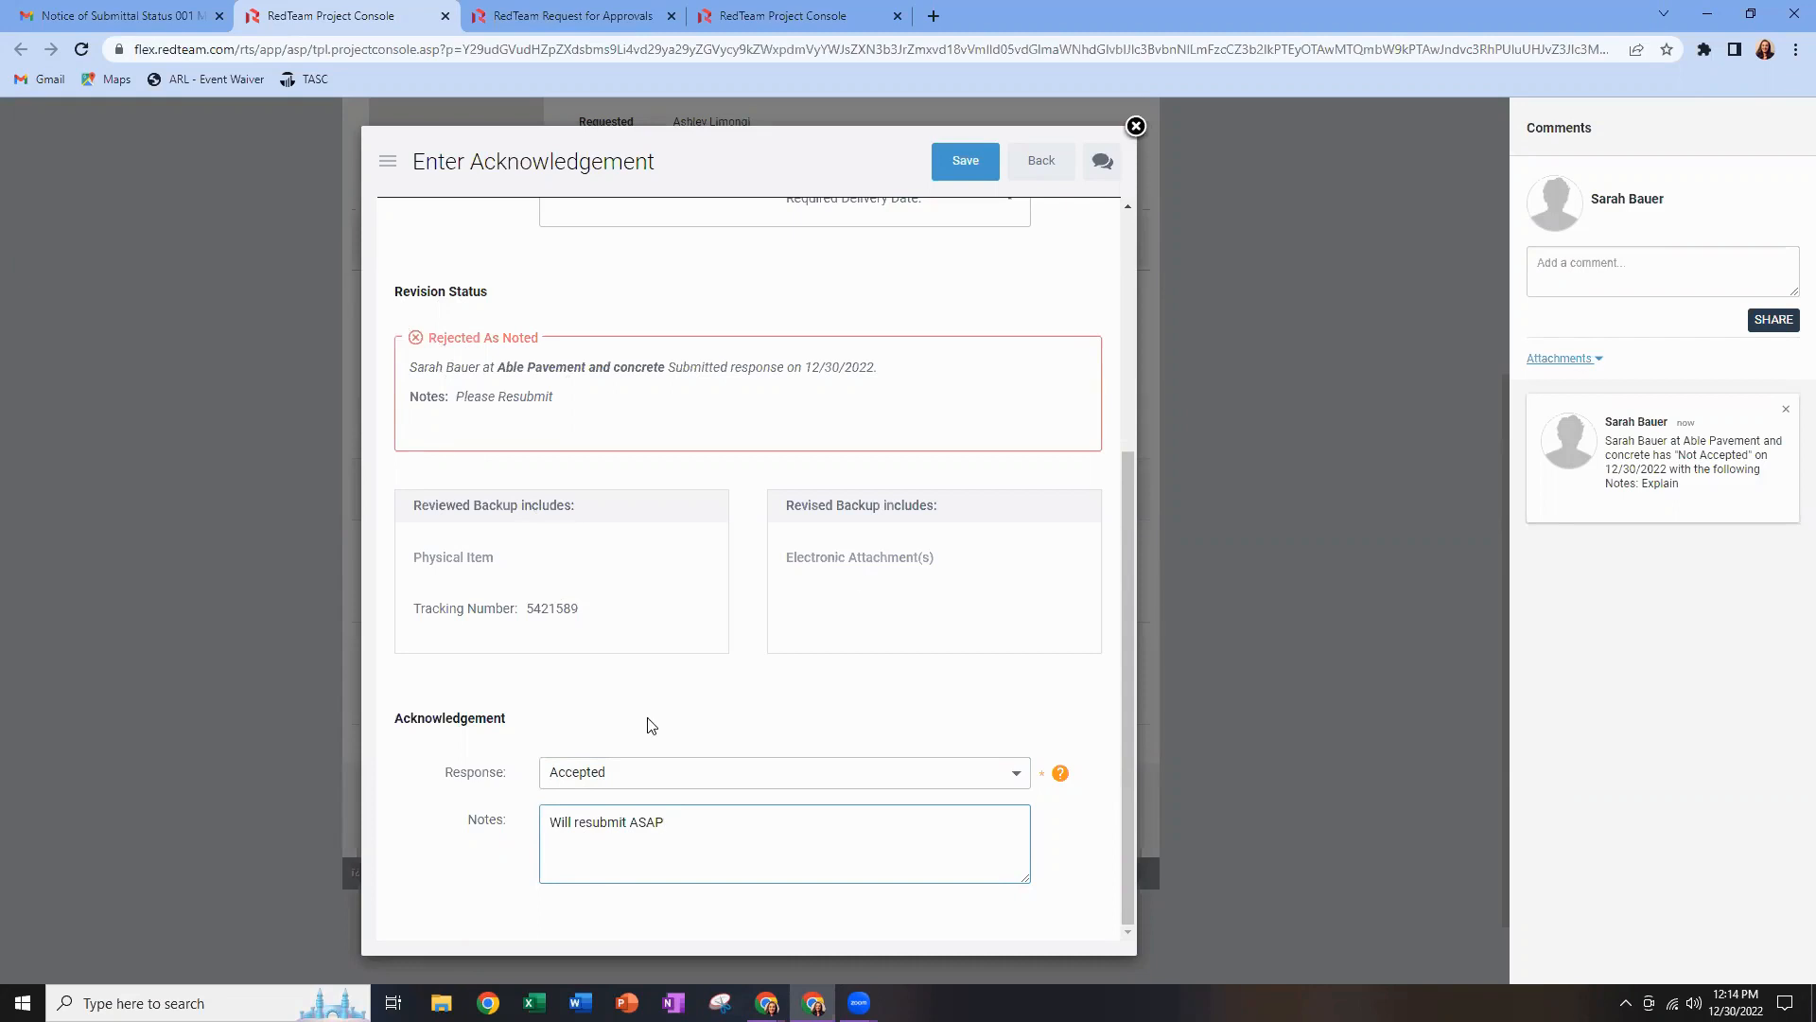
pyautogui.click(979, 167)
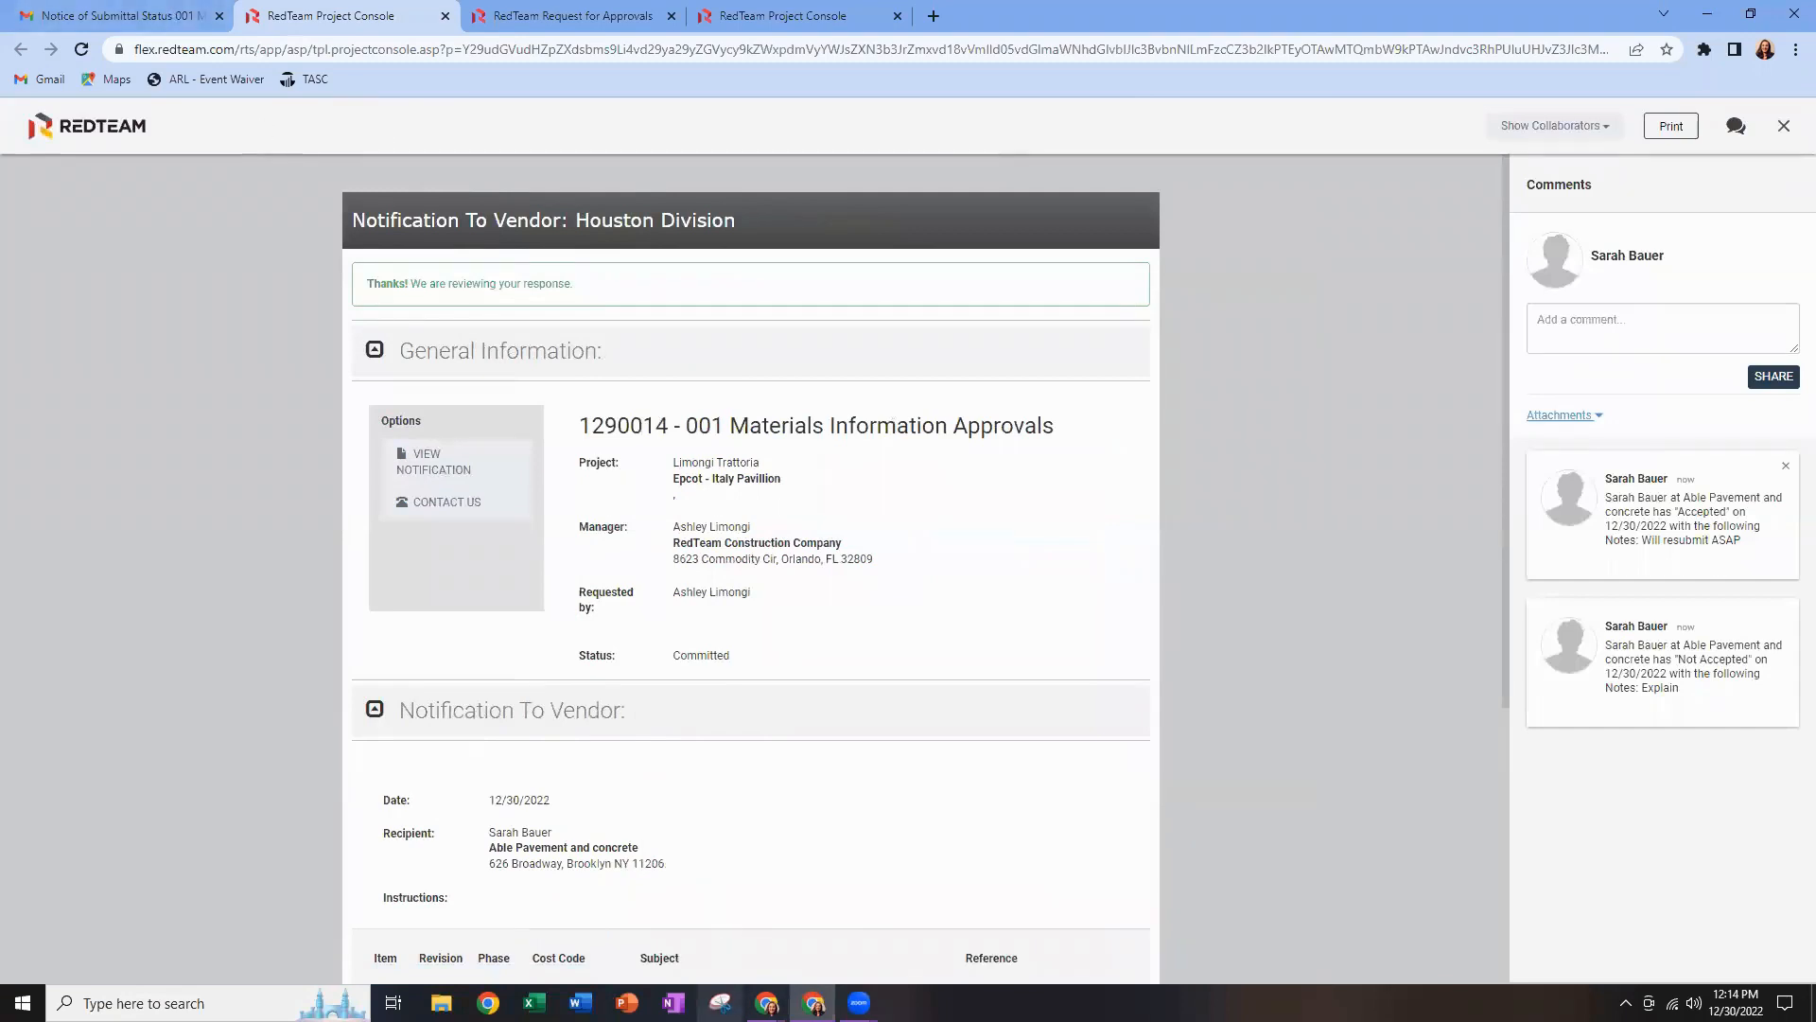
# Switch back to the project's submittals workflow in RedTeam Flex and examine the items in the 09 - Acknowledged stage.
pyautogui.moveTo(767, 1003)
pyautogui.click(875, 898)
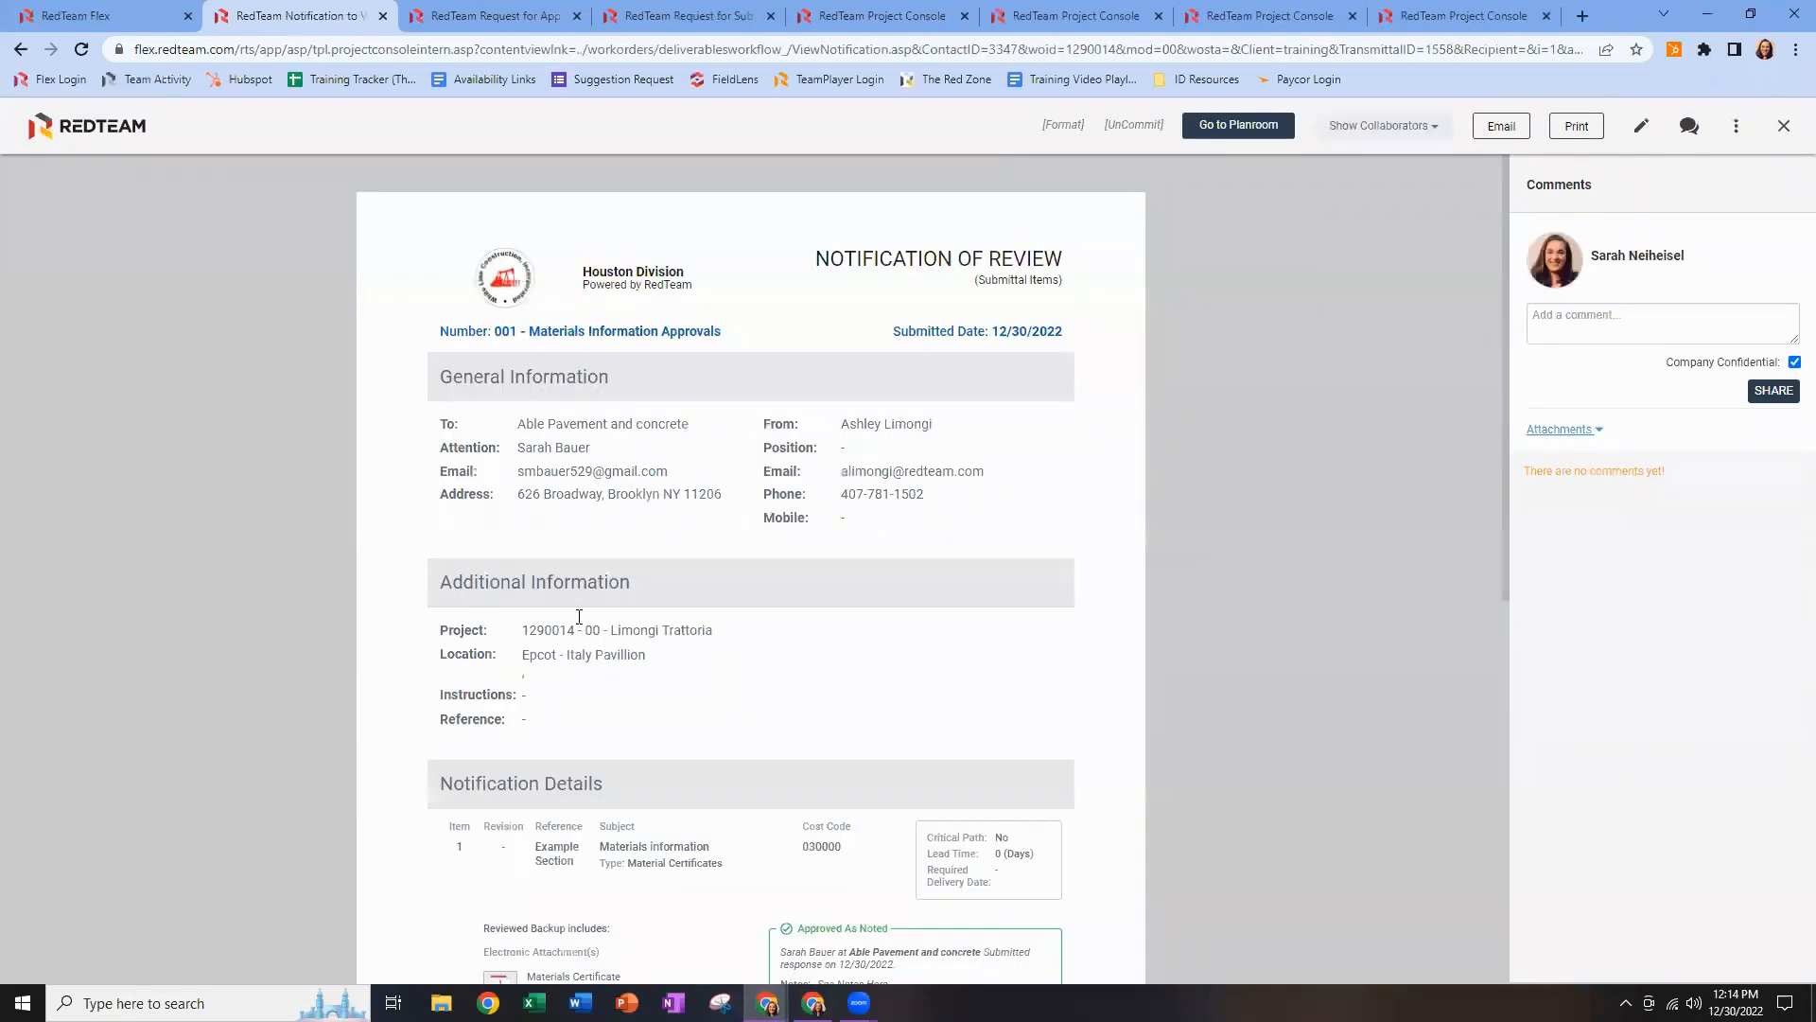
pyautogui.click(157, 21)
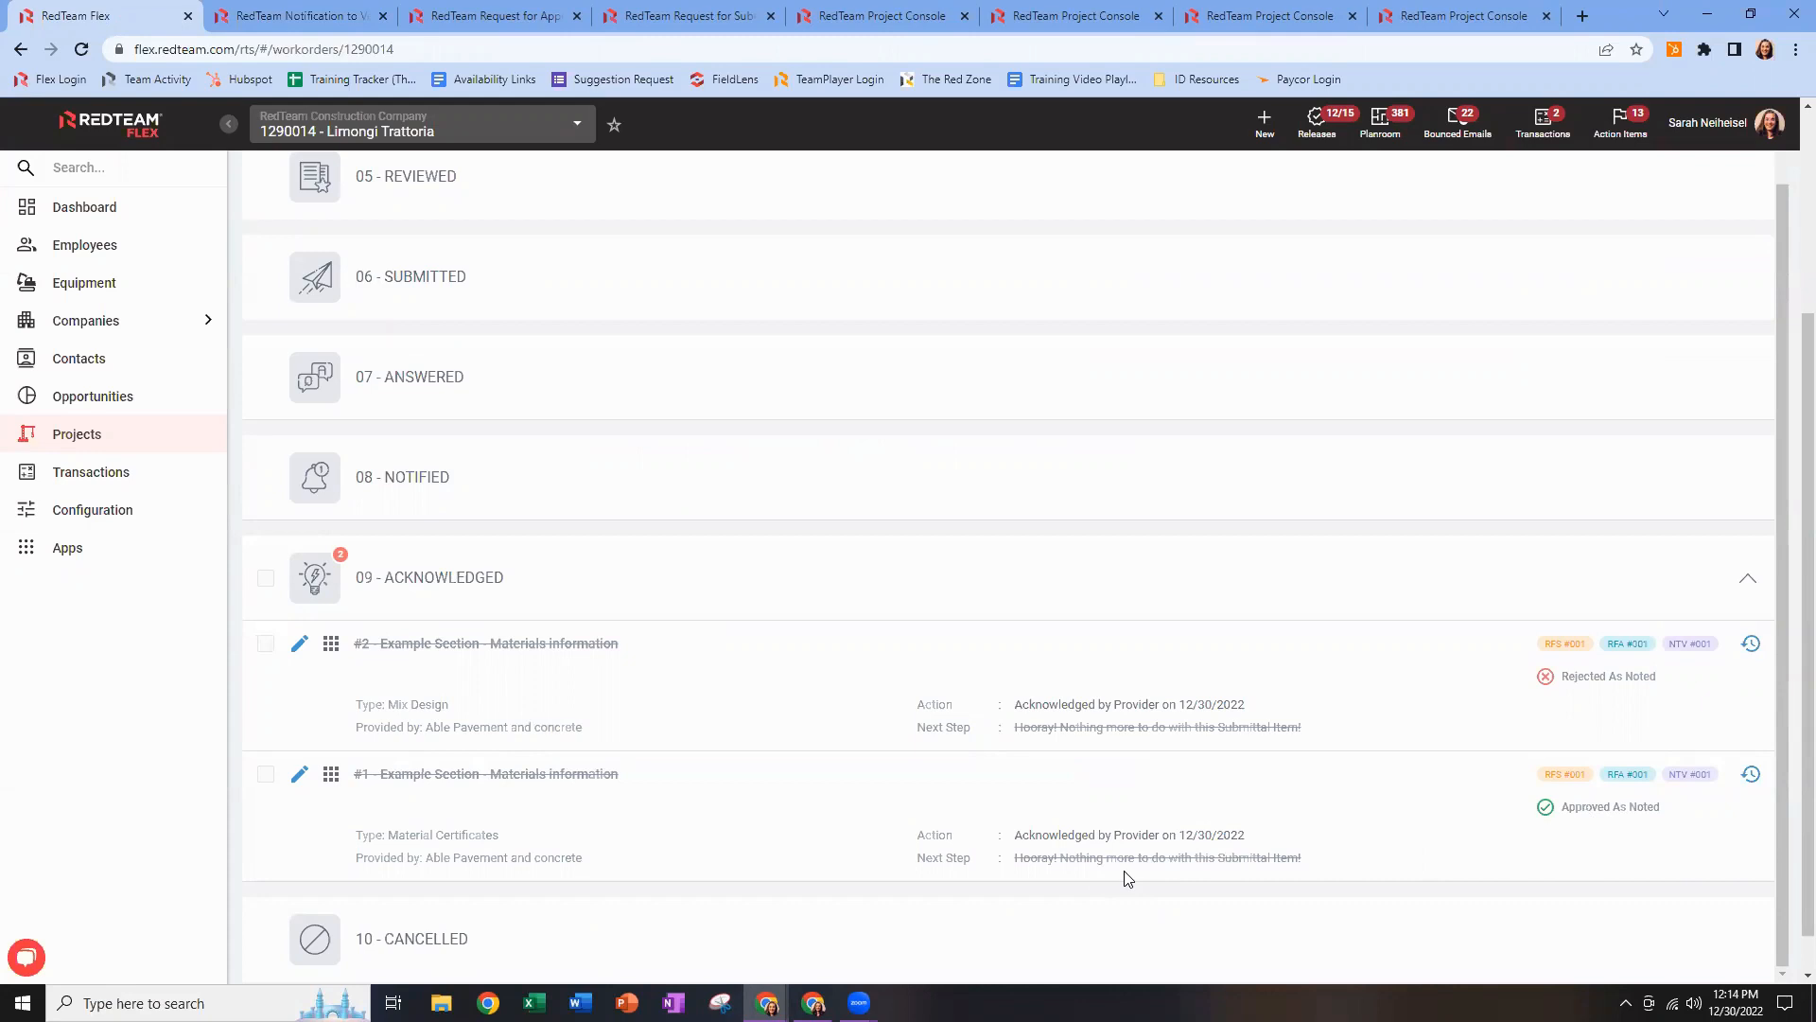
pyautogui.scroll(3, 1123, 867)
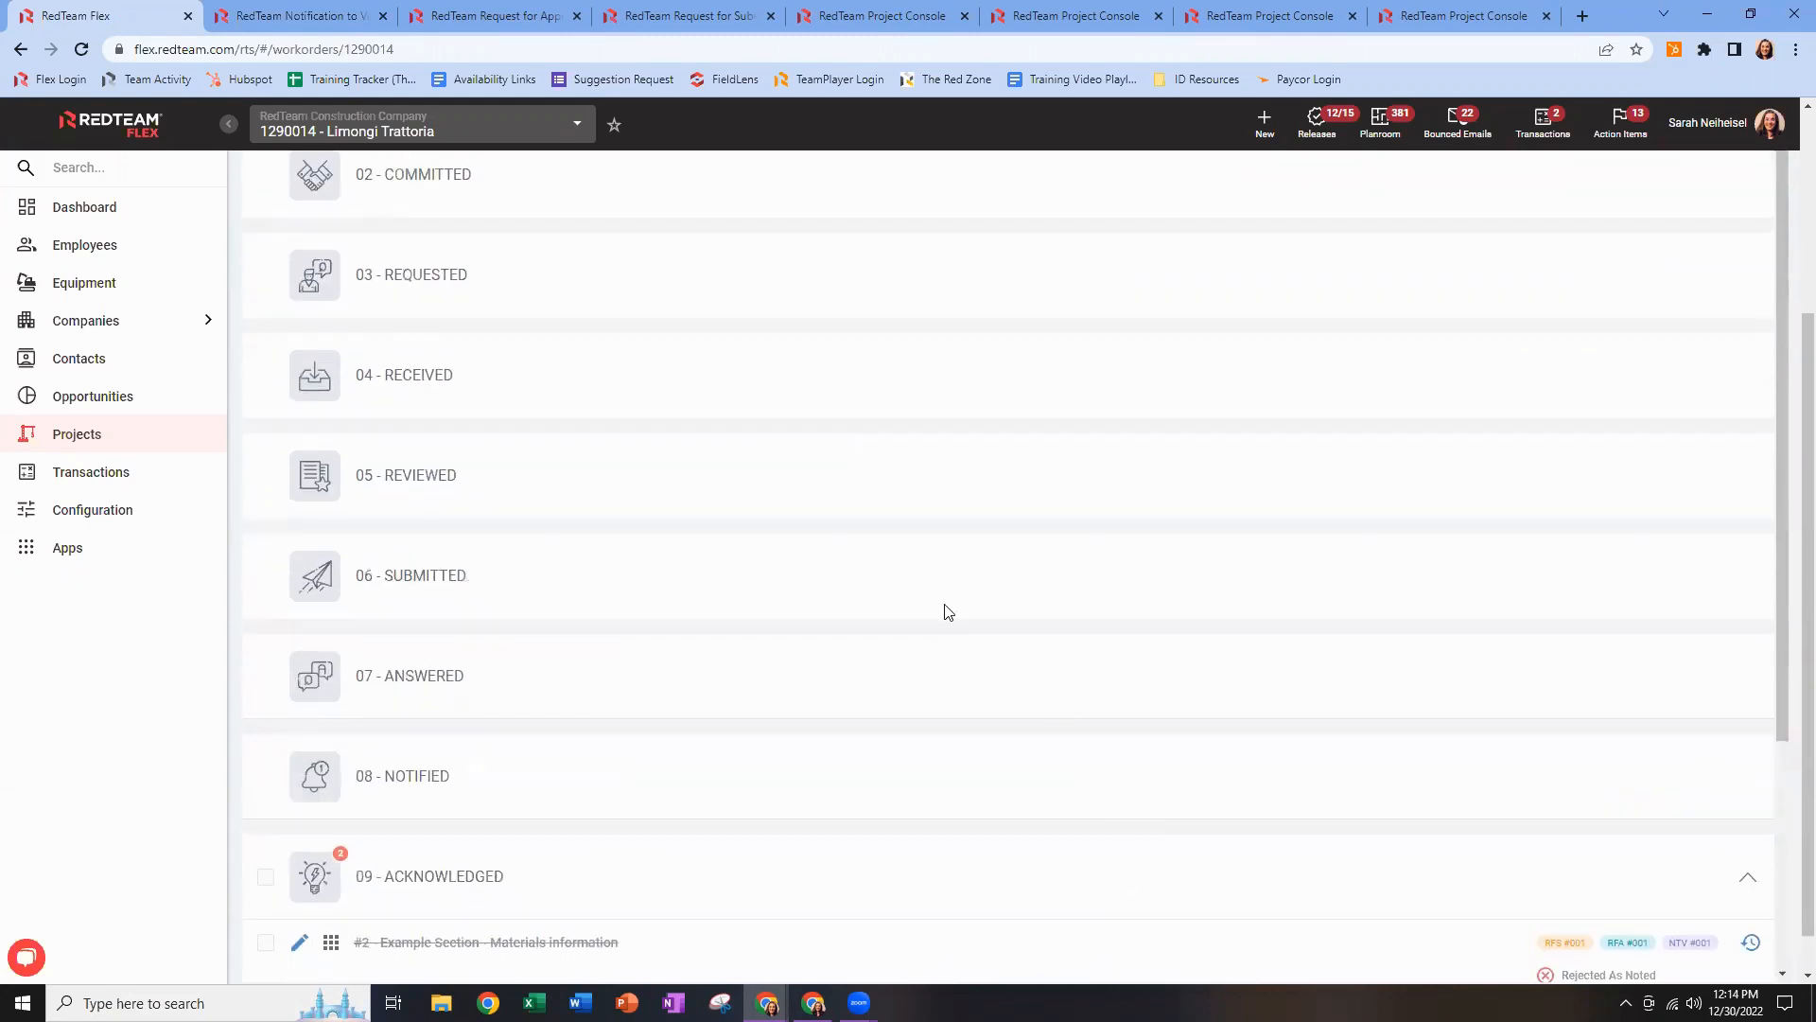
pyautogui.scroll(3, 945, 612)
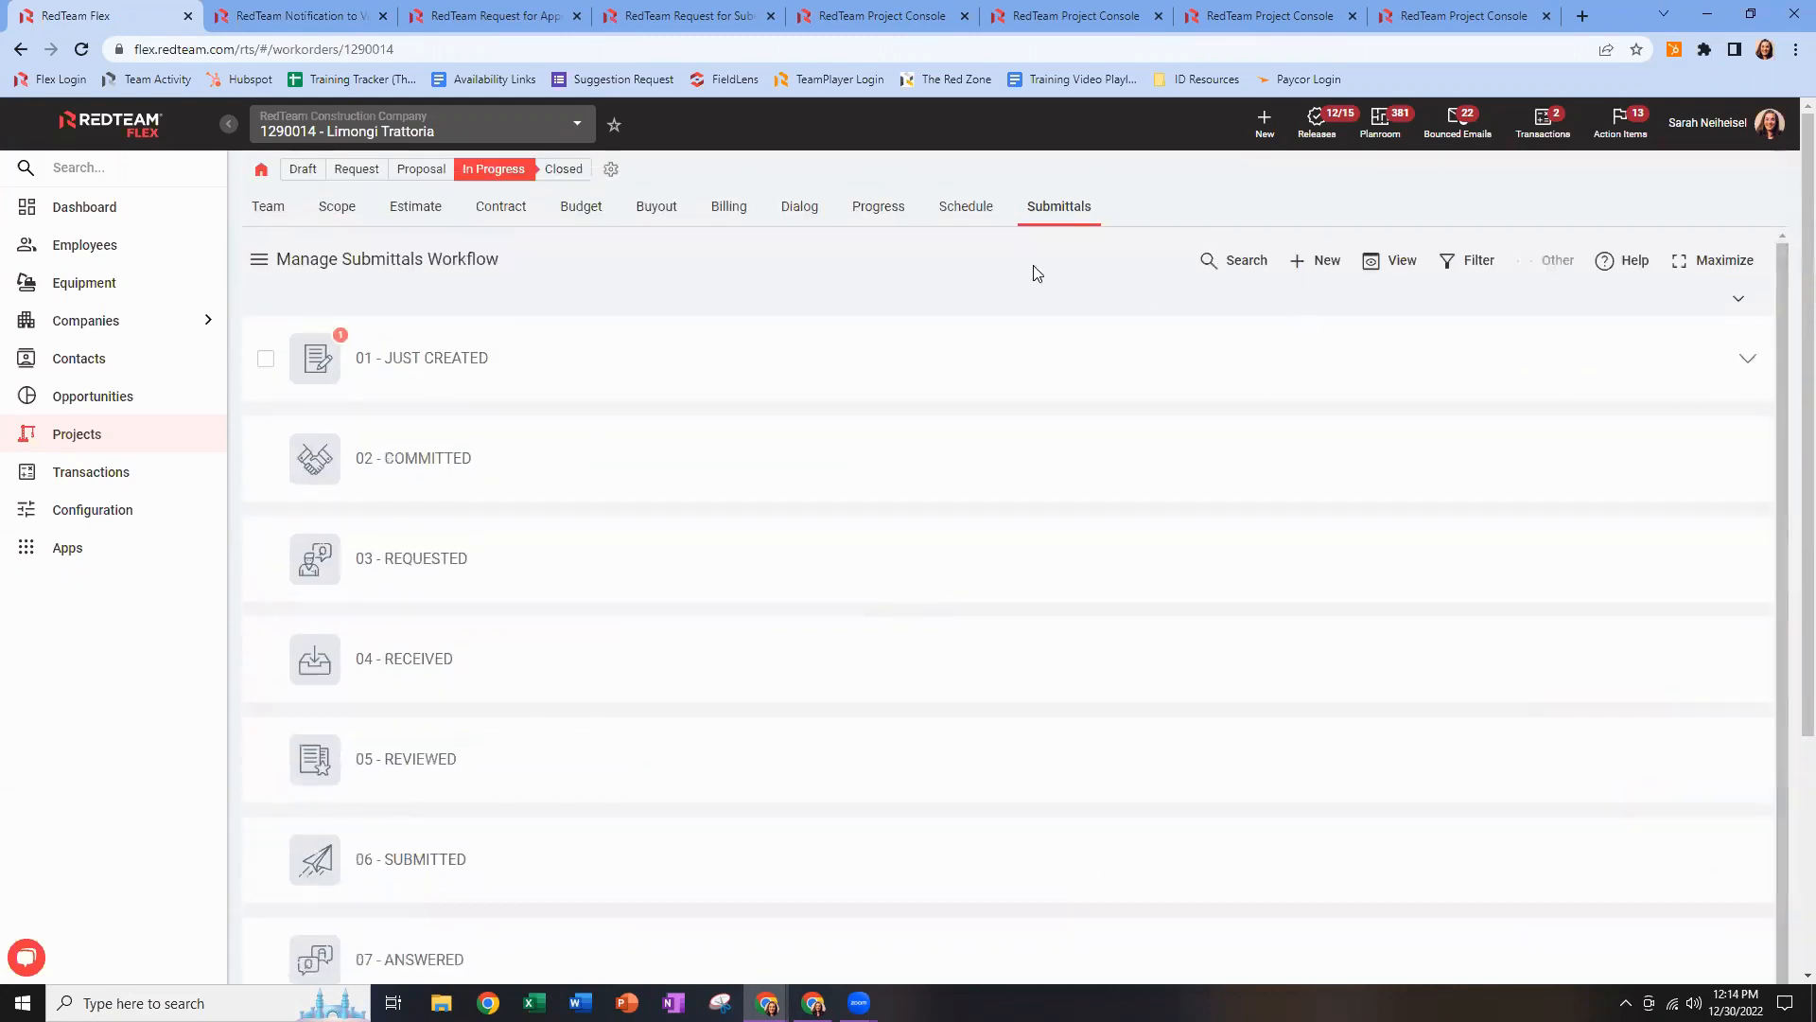
# Reload the submittals workflow, examine the item revisions in the 01 - Just Created stage, collapse it, and look over the remaining stages.
pyautogui.click(1051, 209)
pyautogui.click(1746, 360)
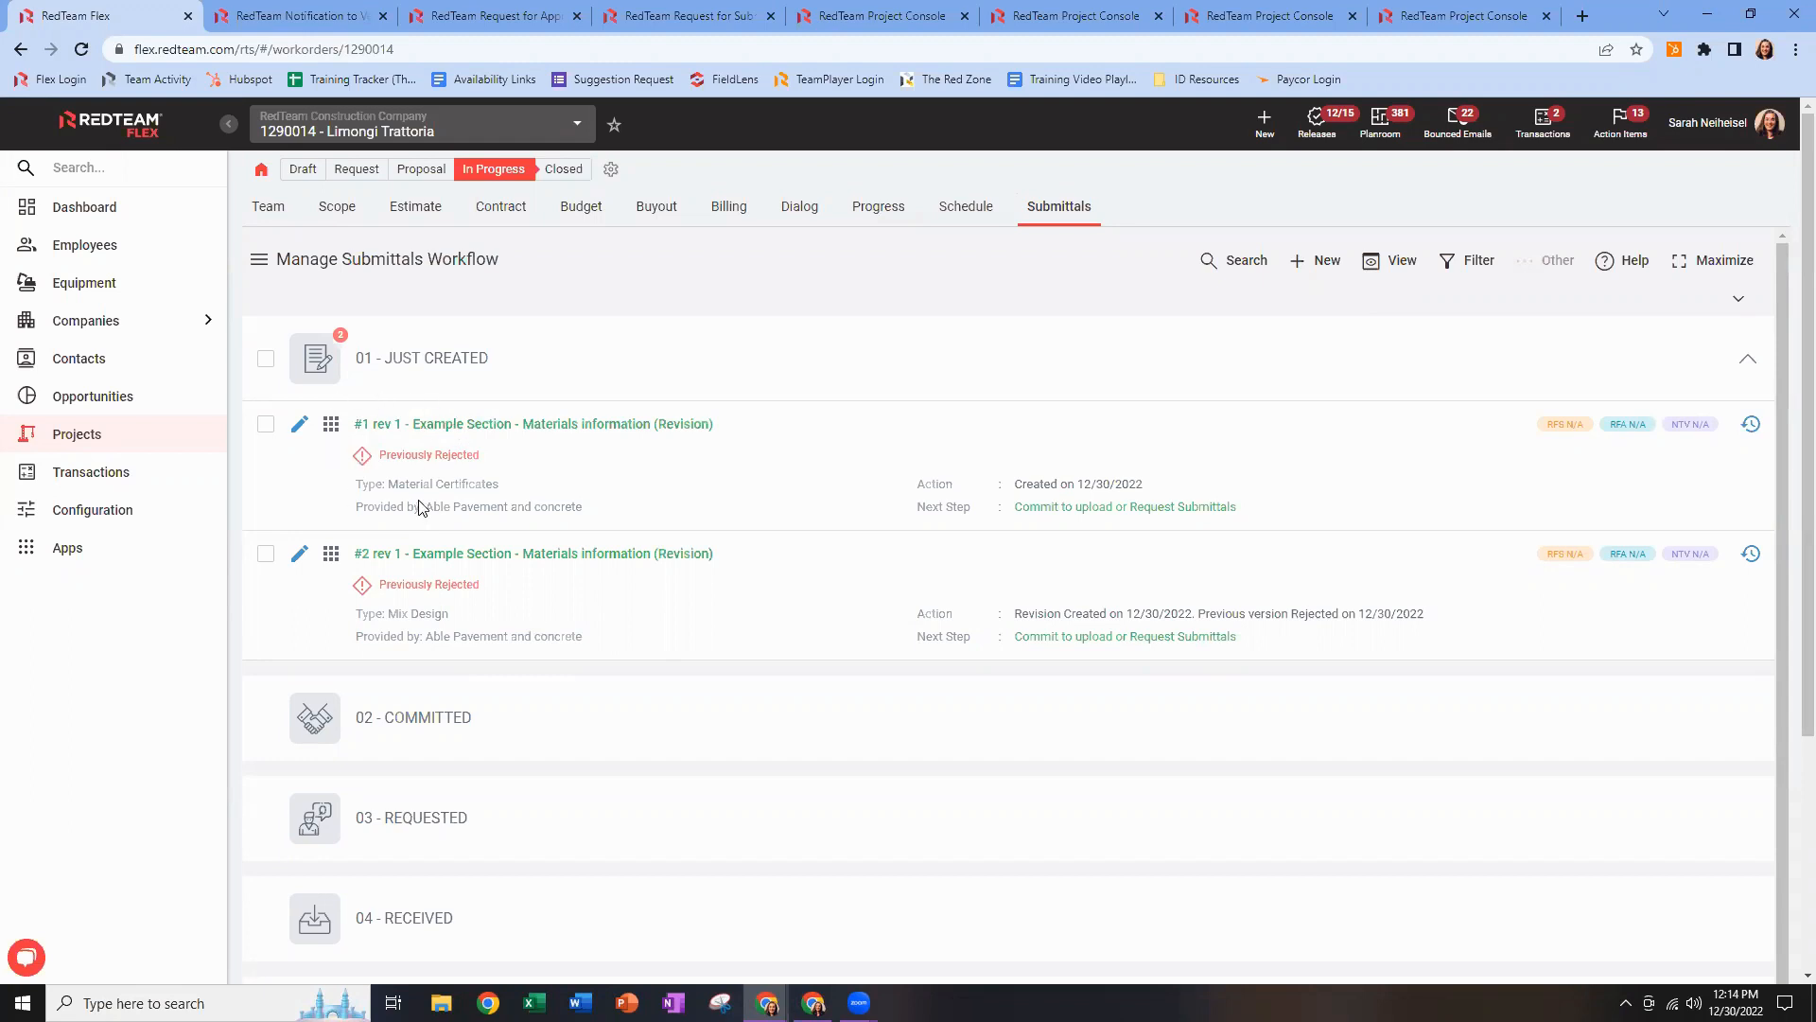
pyautogui.click(1746, 360)
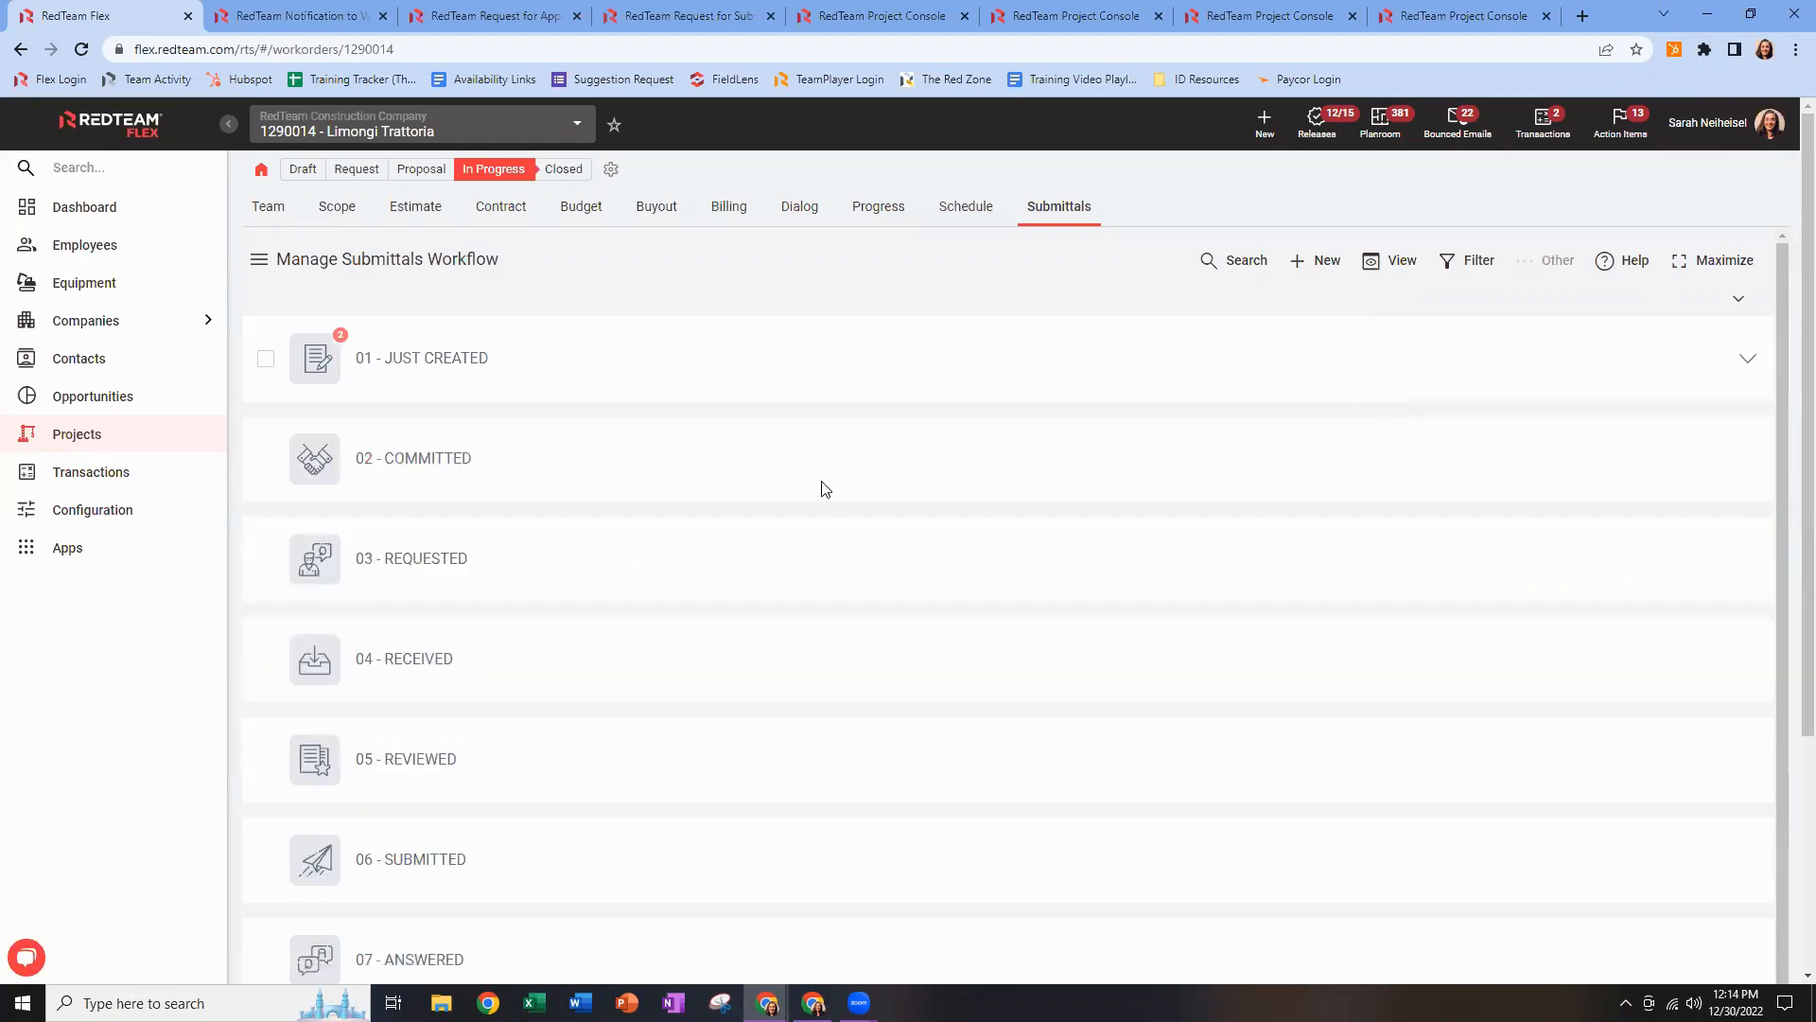
pyautogui.scroll(-1, 587, 659)
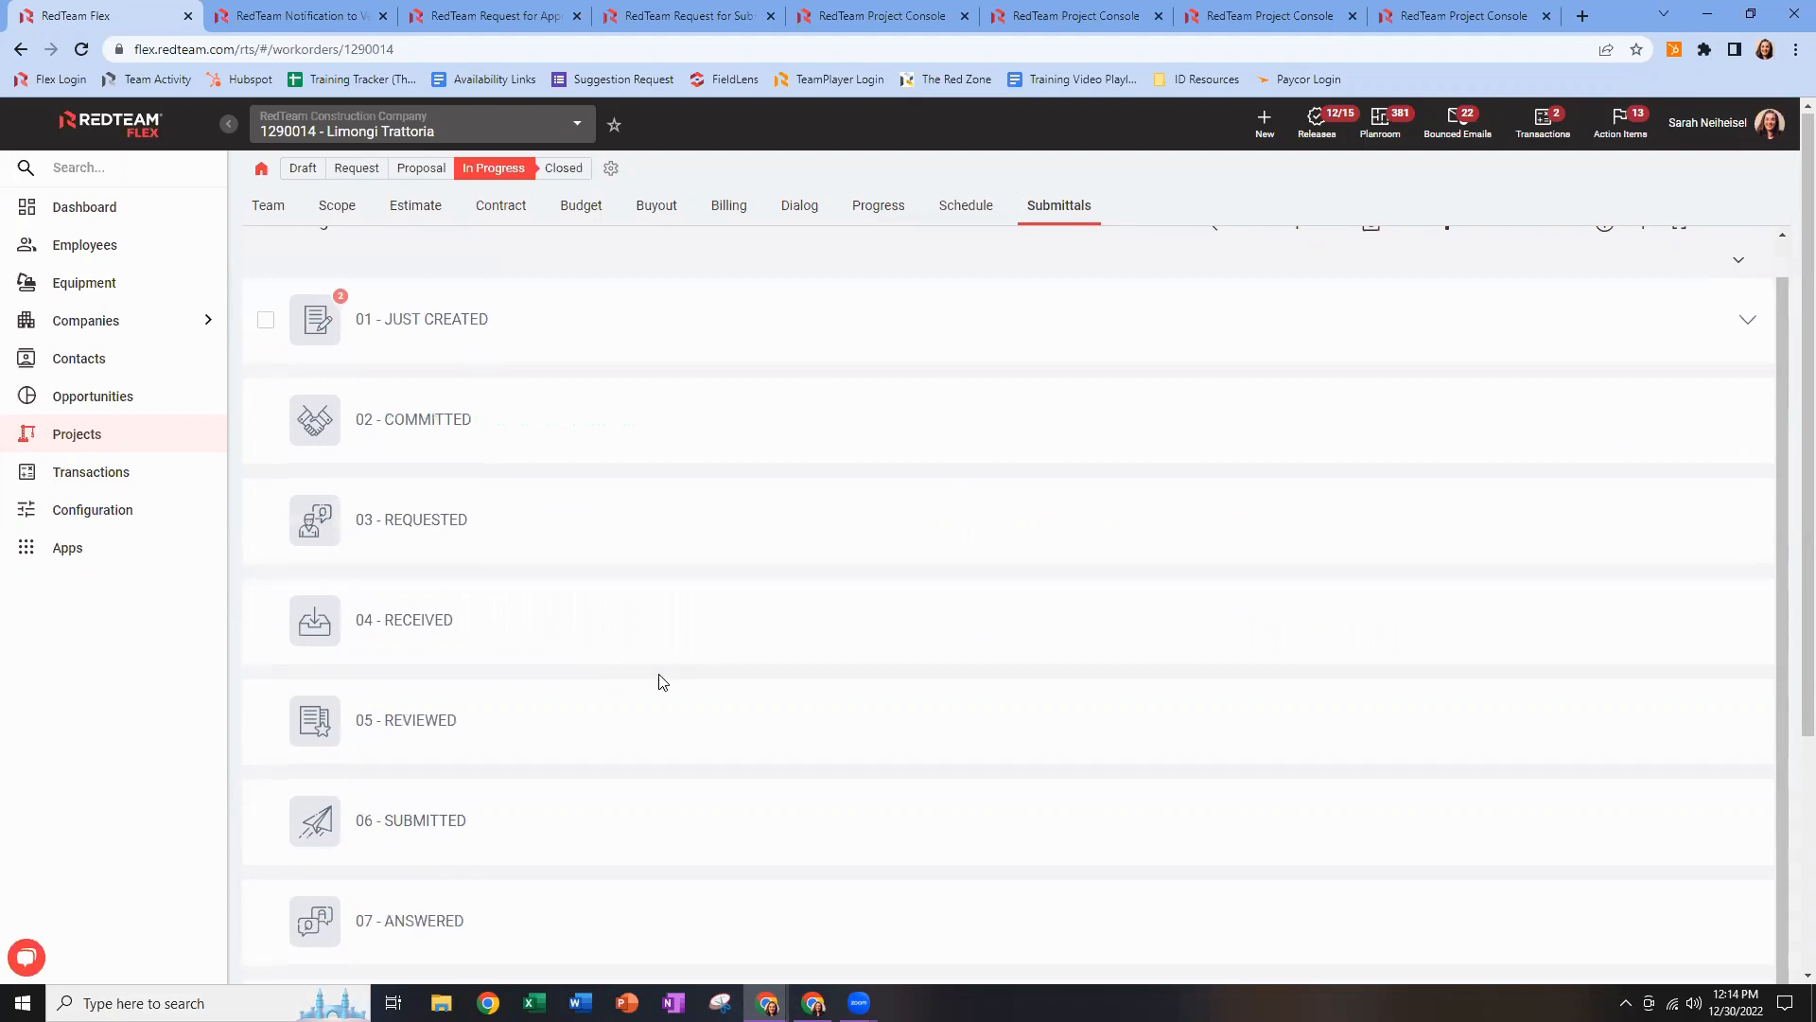
pyautogui.scroll(-4, 662, 682)
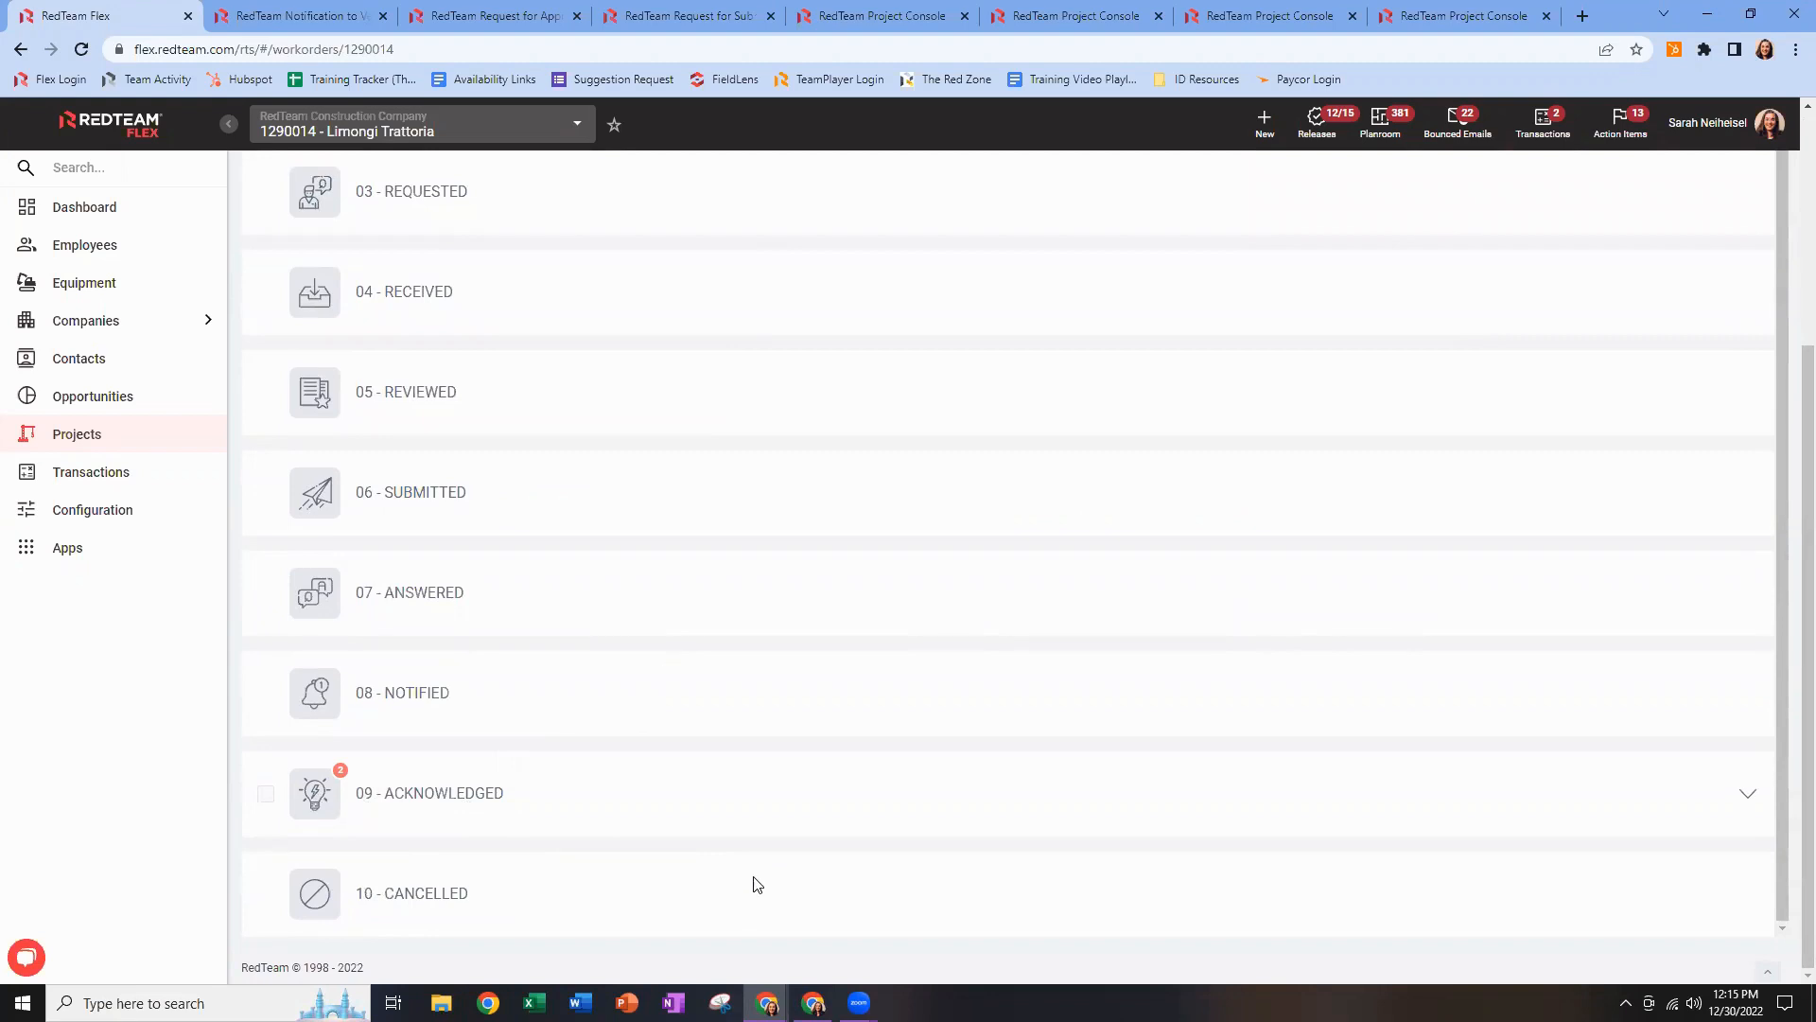
pyautogui.scroll(1, 786, 738)
pyautogui.scroll(3, 798, 586)
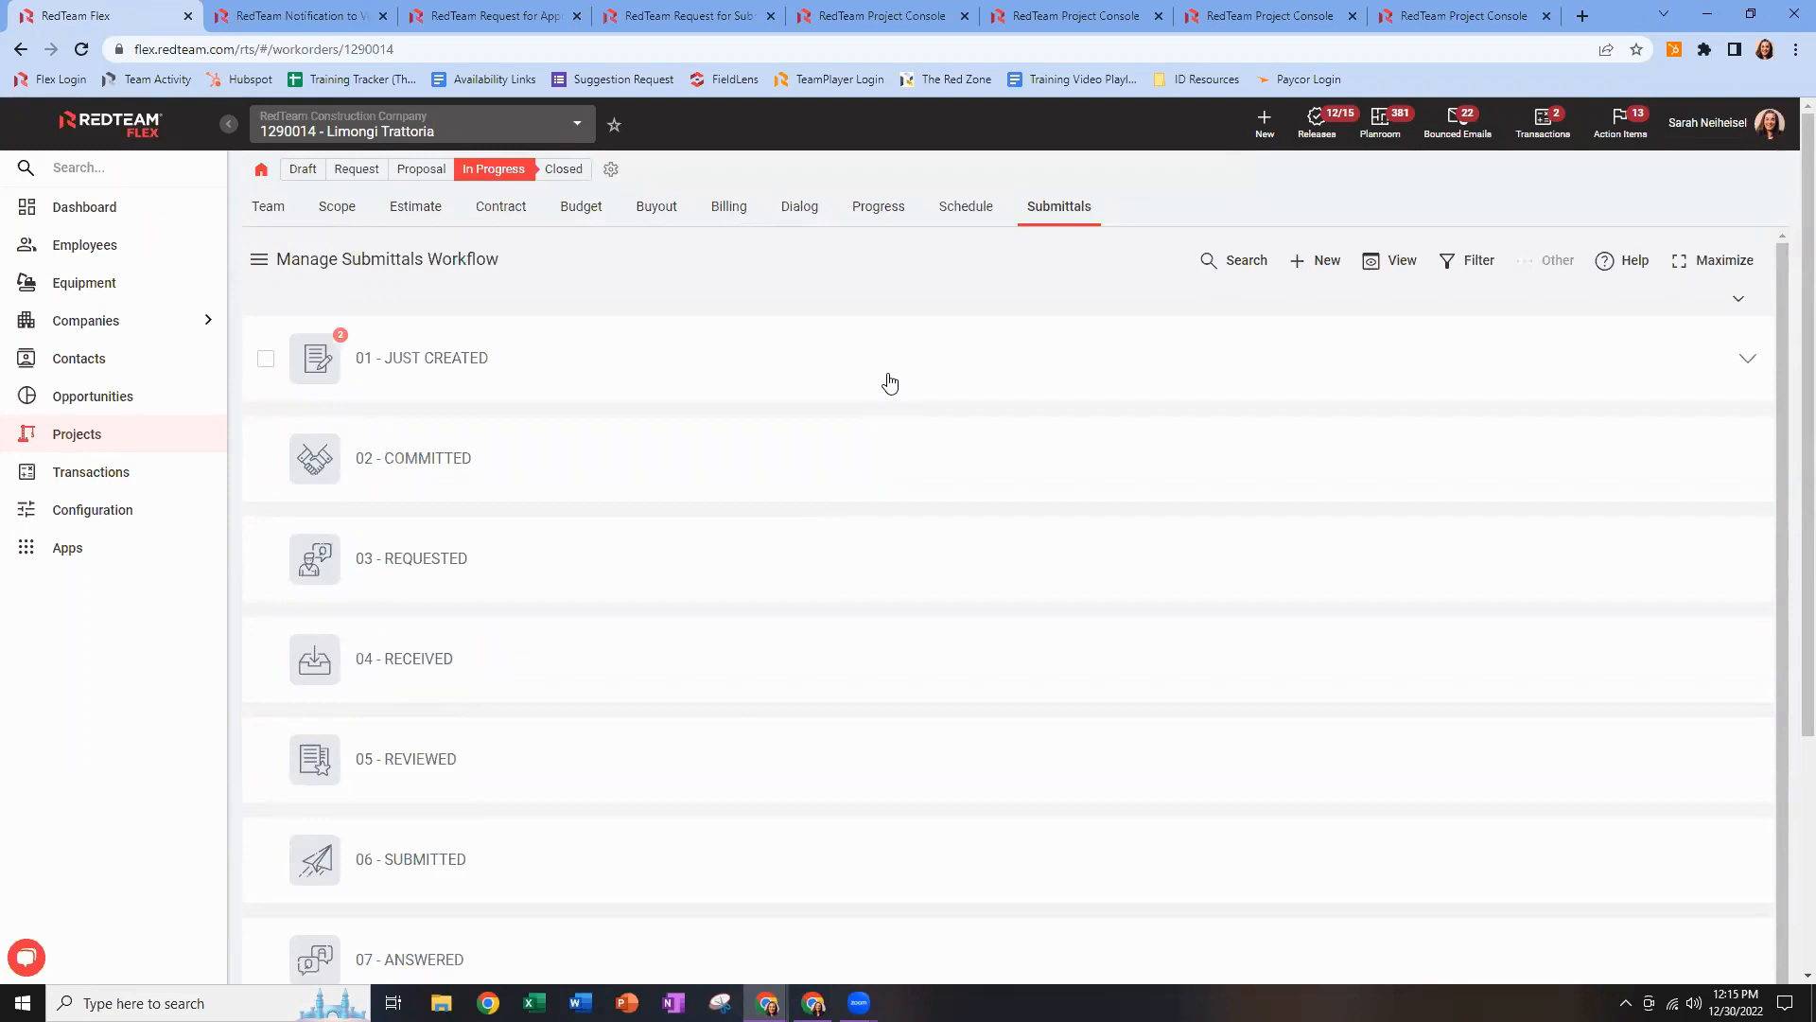
# Open the Submittals Log, review the sections that can be shown in it, and close the section list without changes.
pyautogui.click(1371, 272)
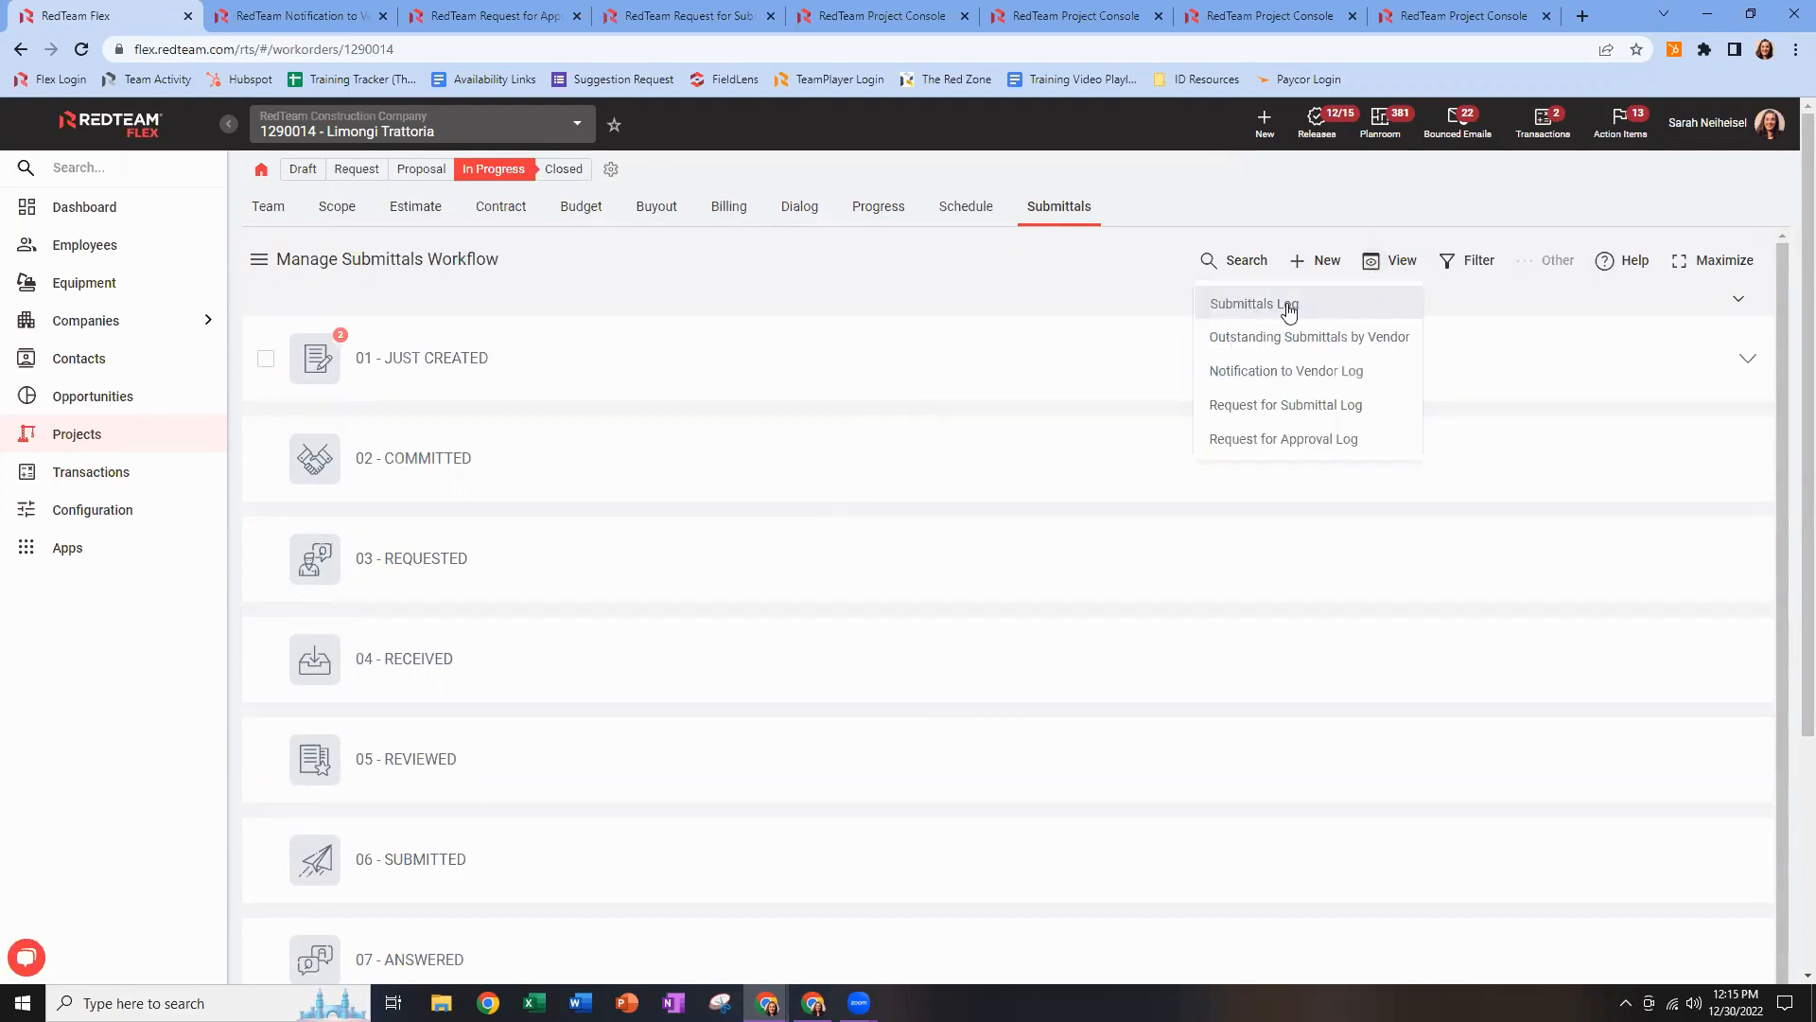
pyautogui.click(1362, 317)
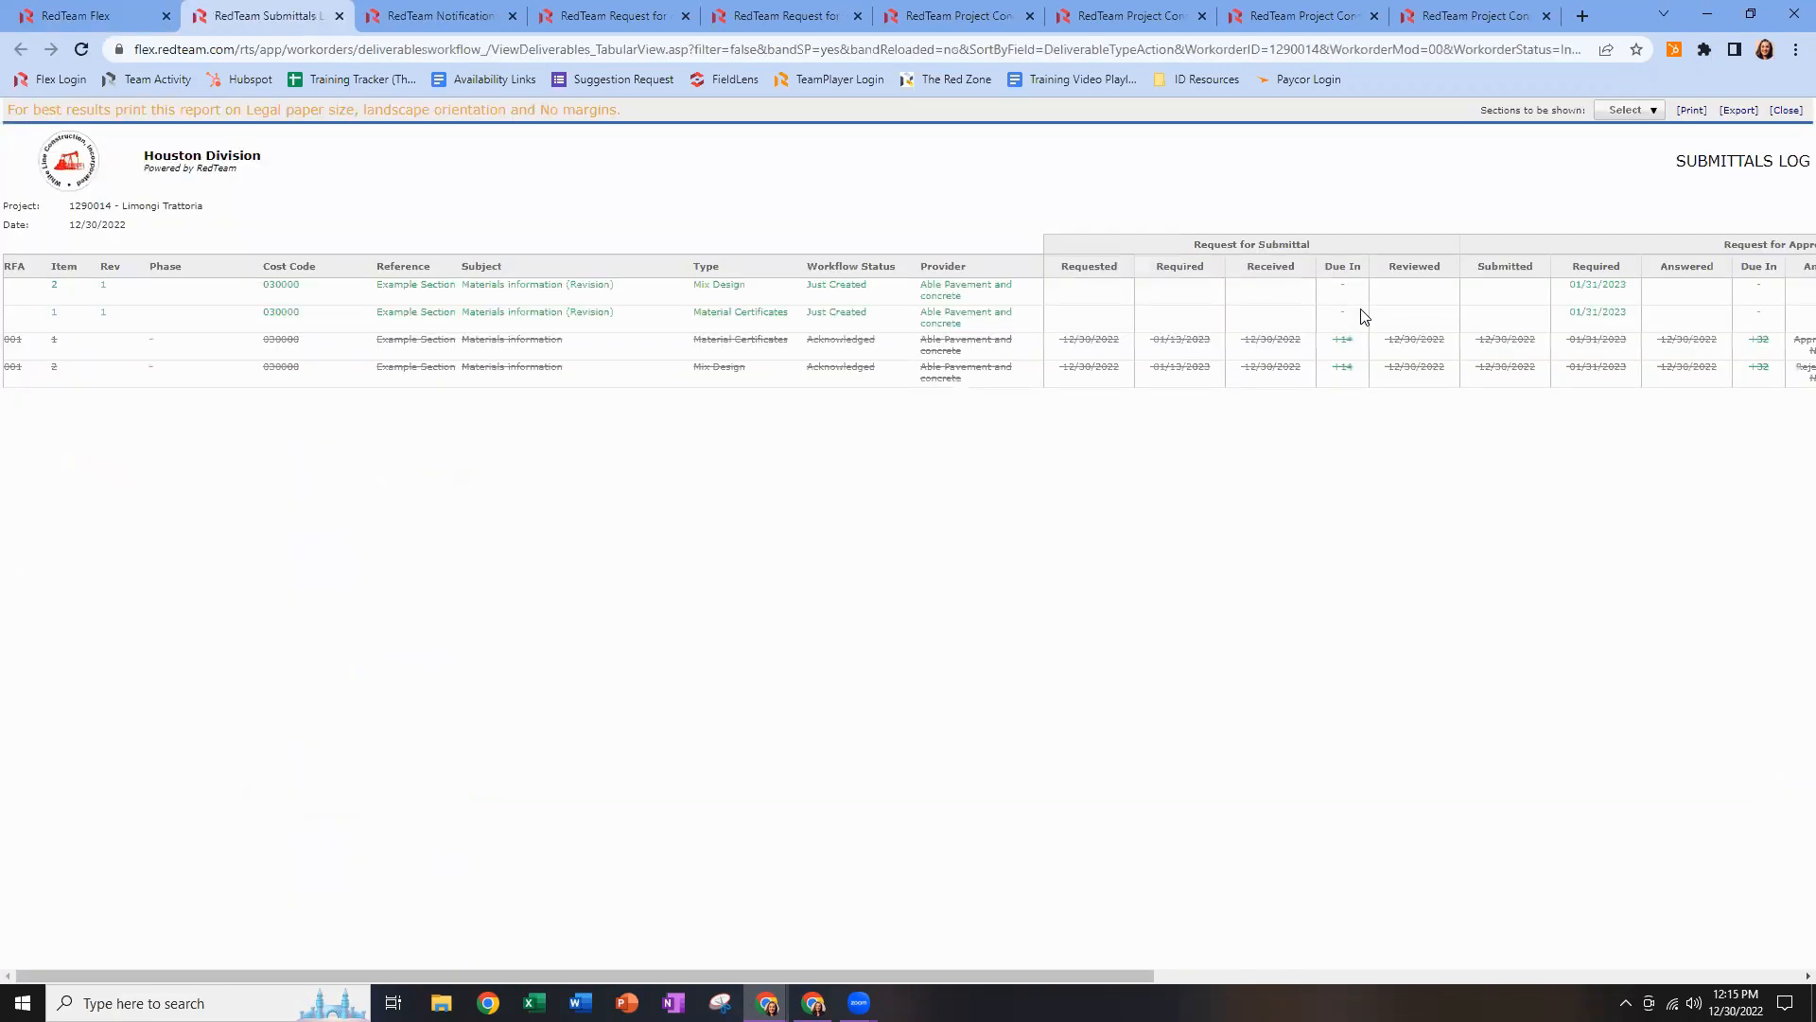
pyautogui.click(1635, 110)
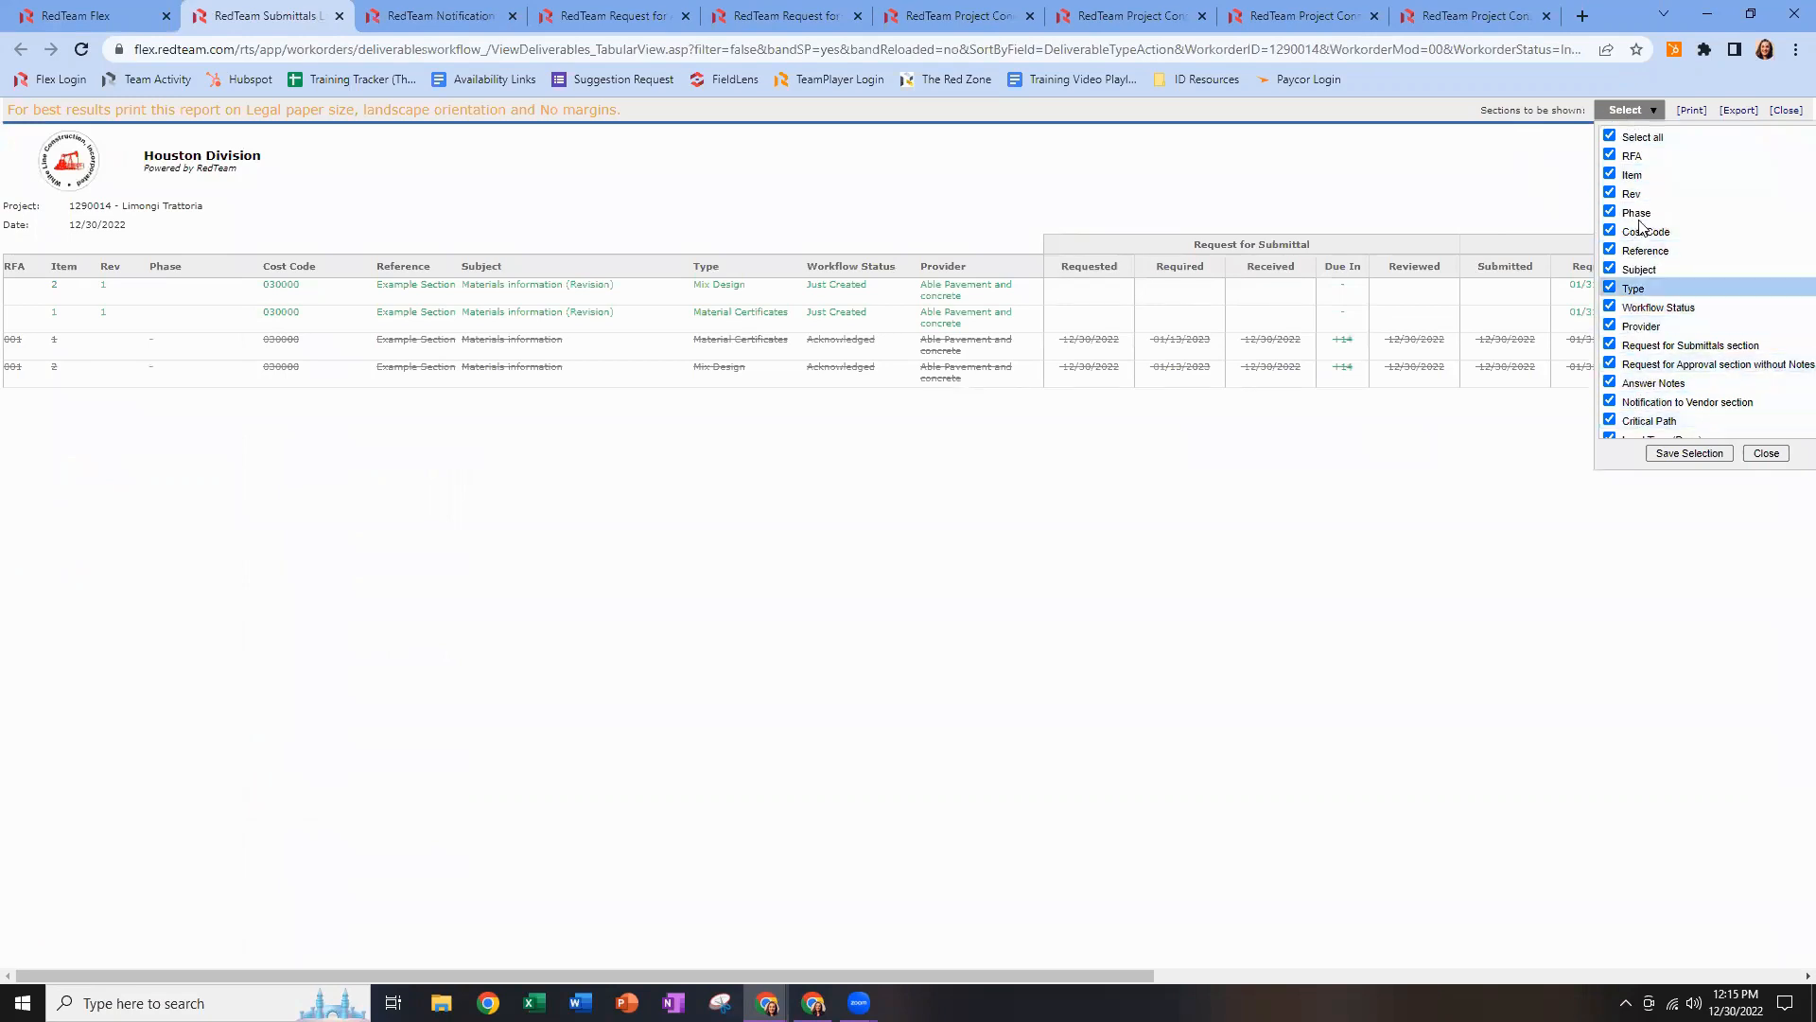
pyautogui.scroll(-1, 1662, 417)
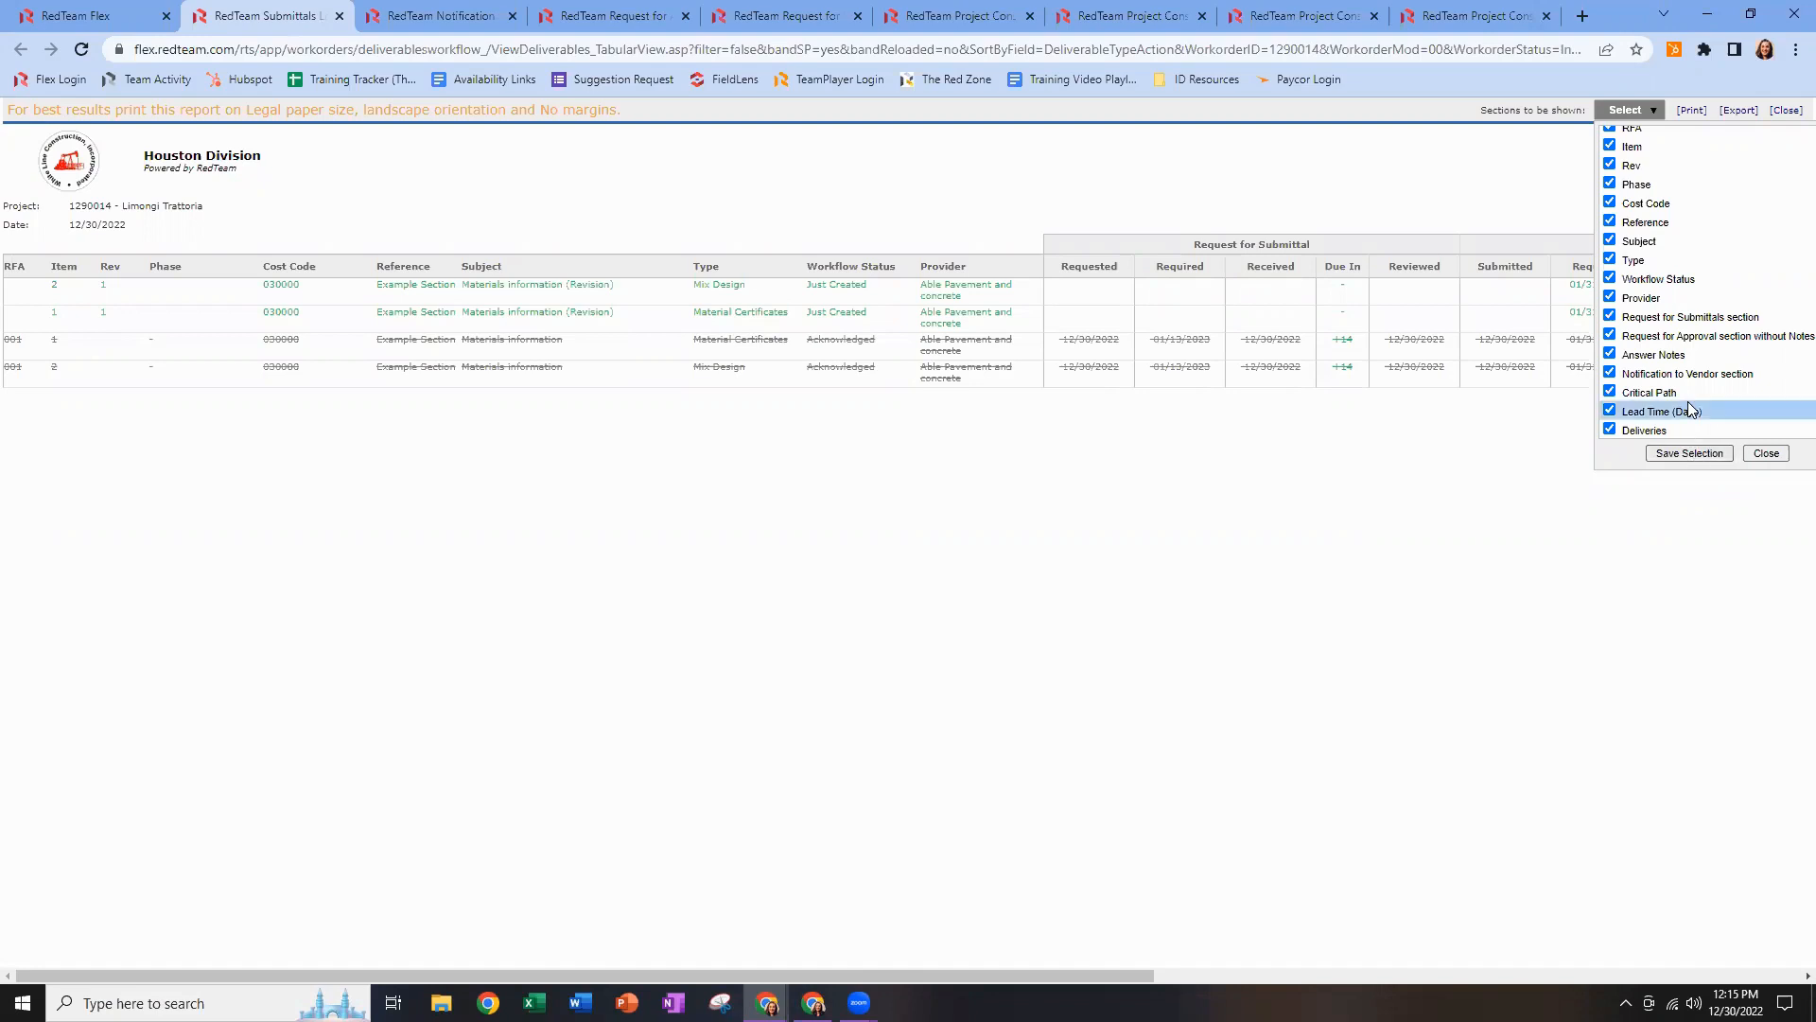
pyautogui.scroll(1, 1690, 409)
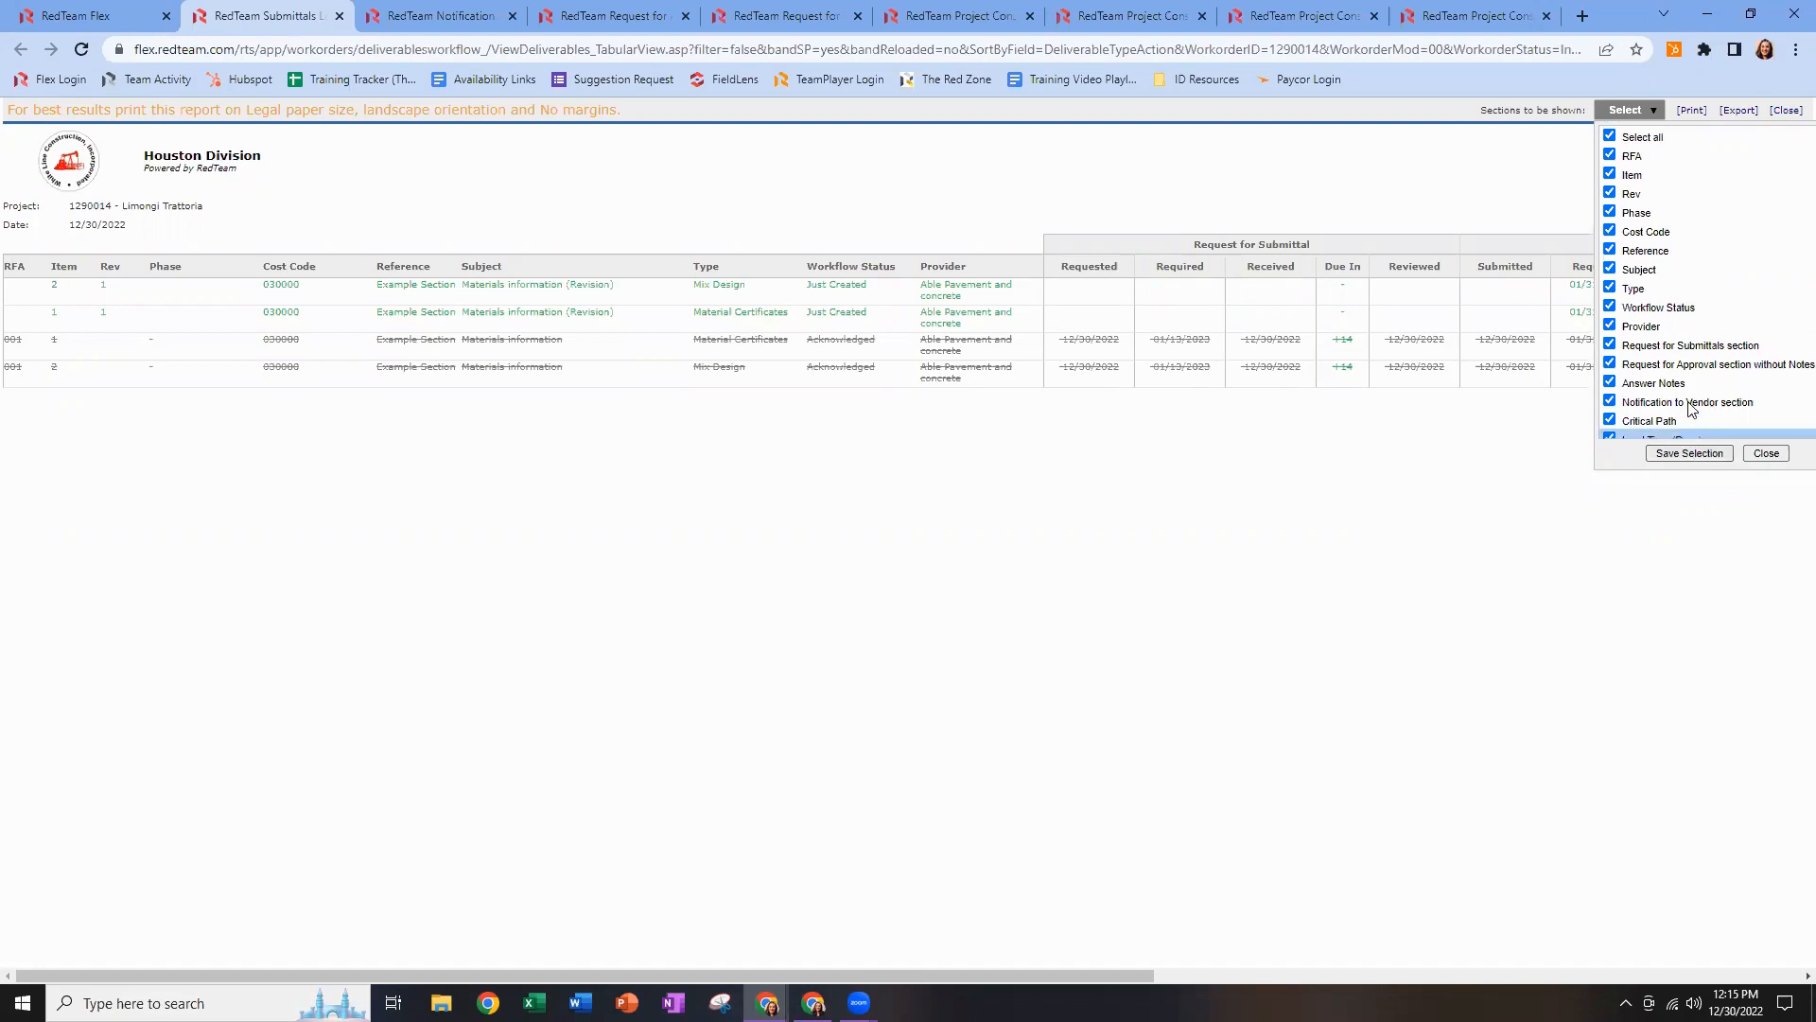
pyautogui.click(1766, 453)
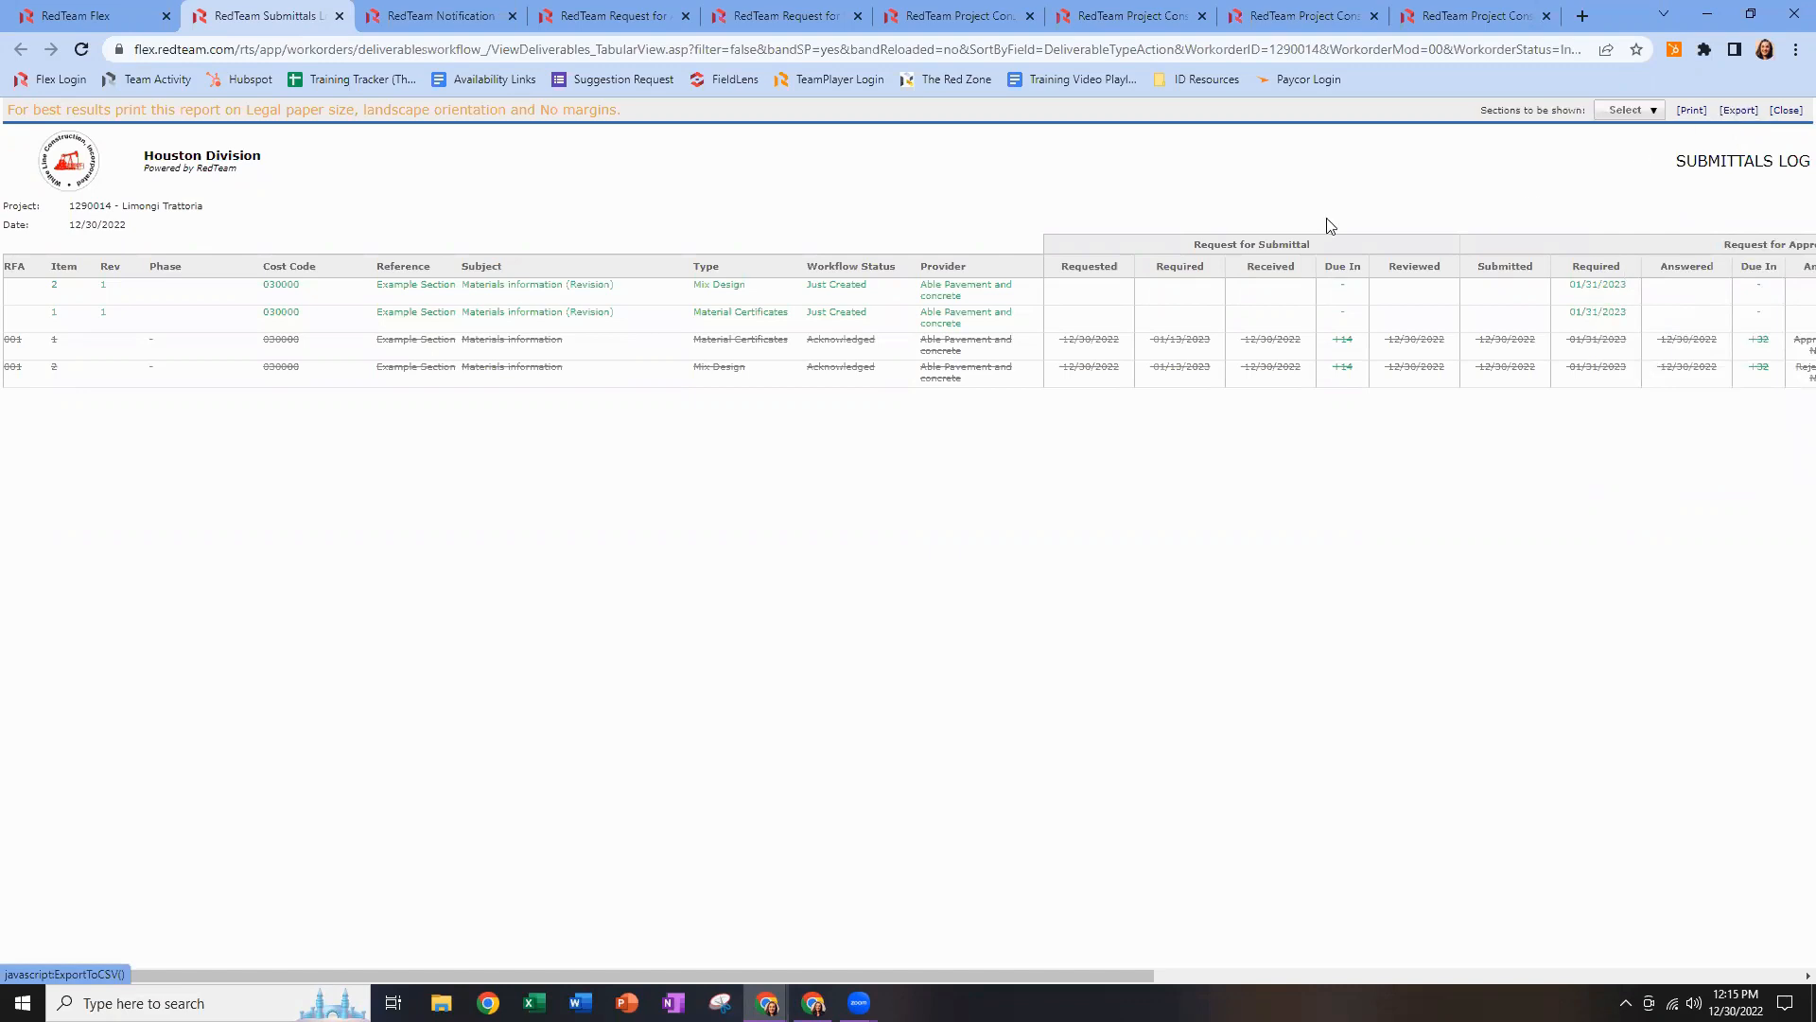
# Return to the project's submittals workflow and review which submittal logs are available to view, without opening one.
pyautogui.click(108, 23)
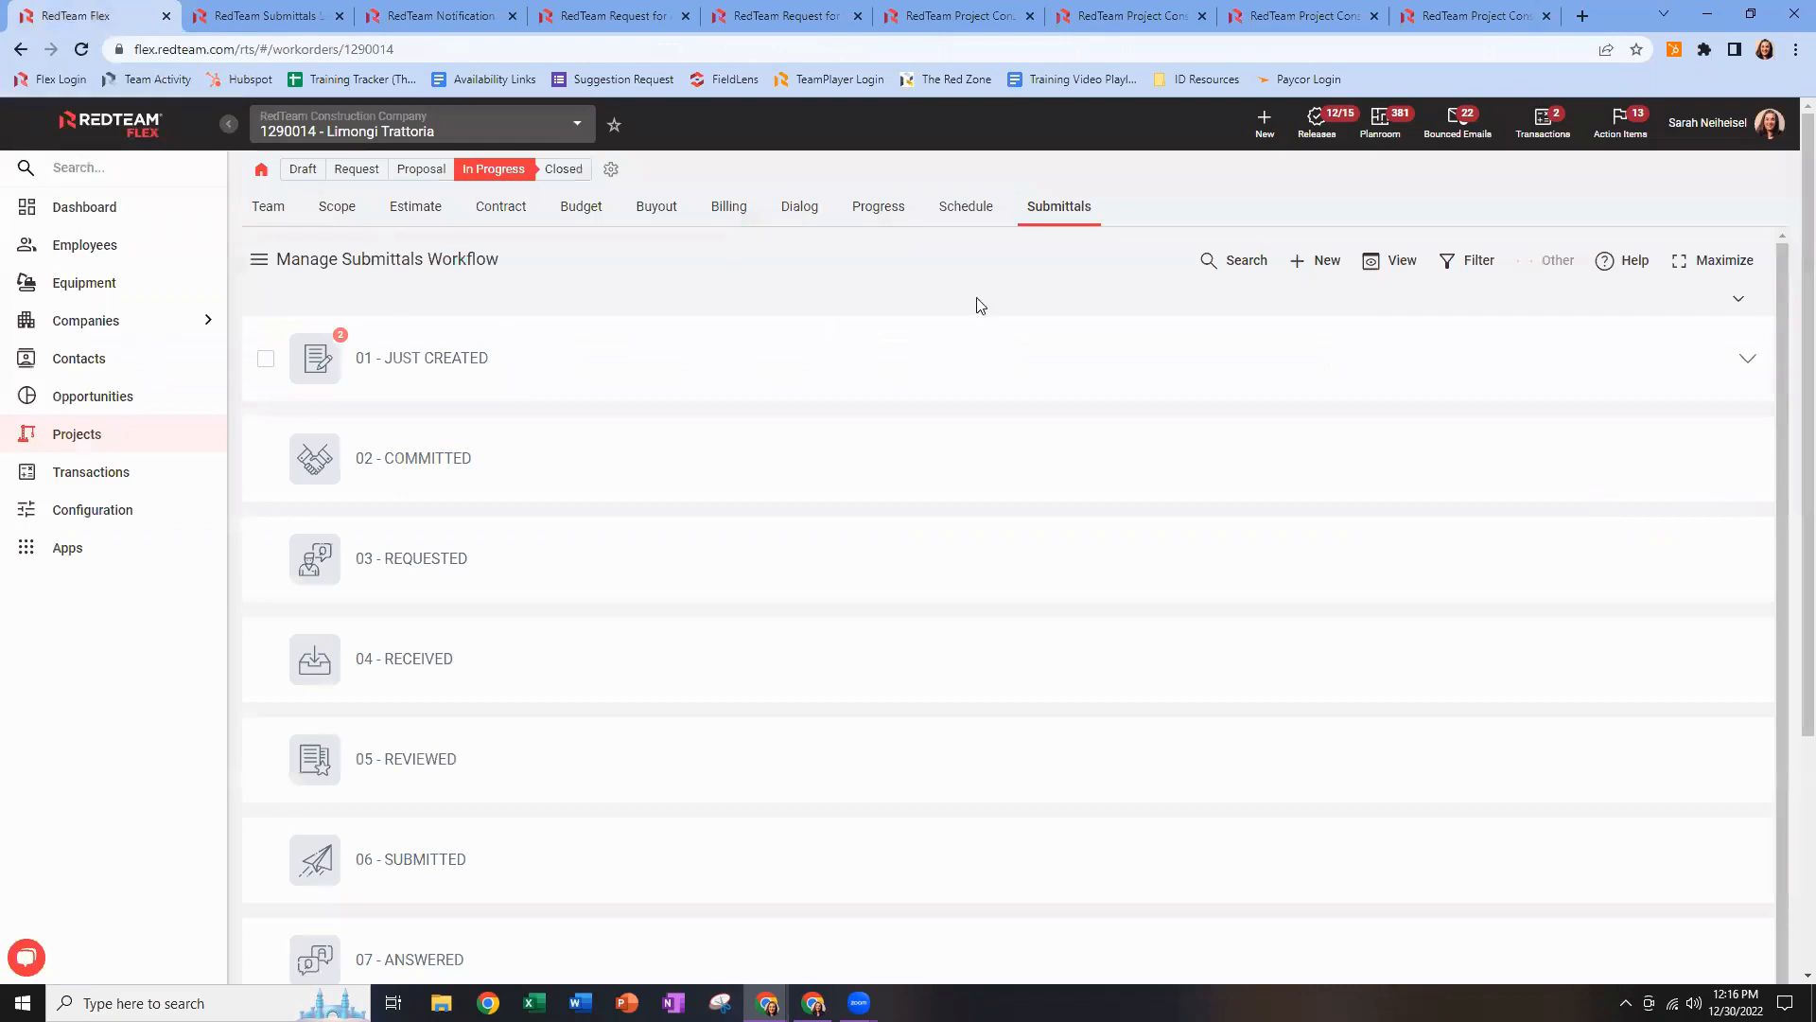
pyautogui.click(1372, 270)
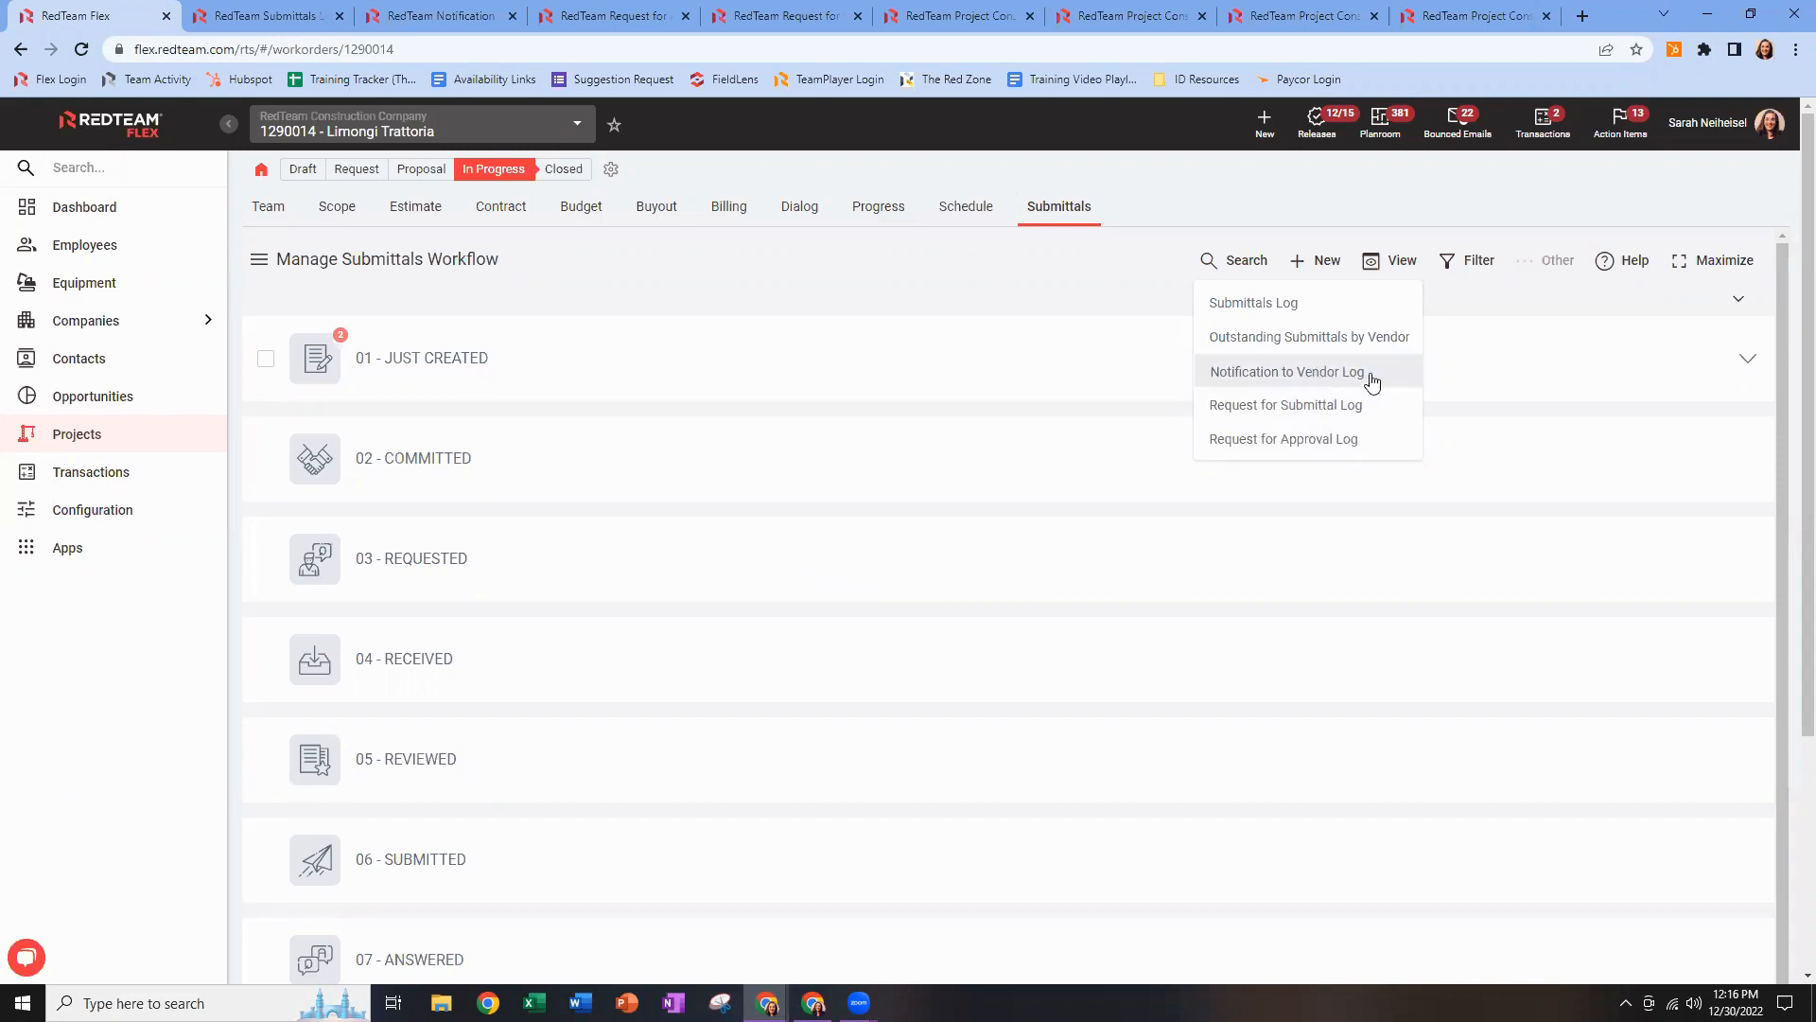
pyautogui.click(886, 298)
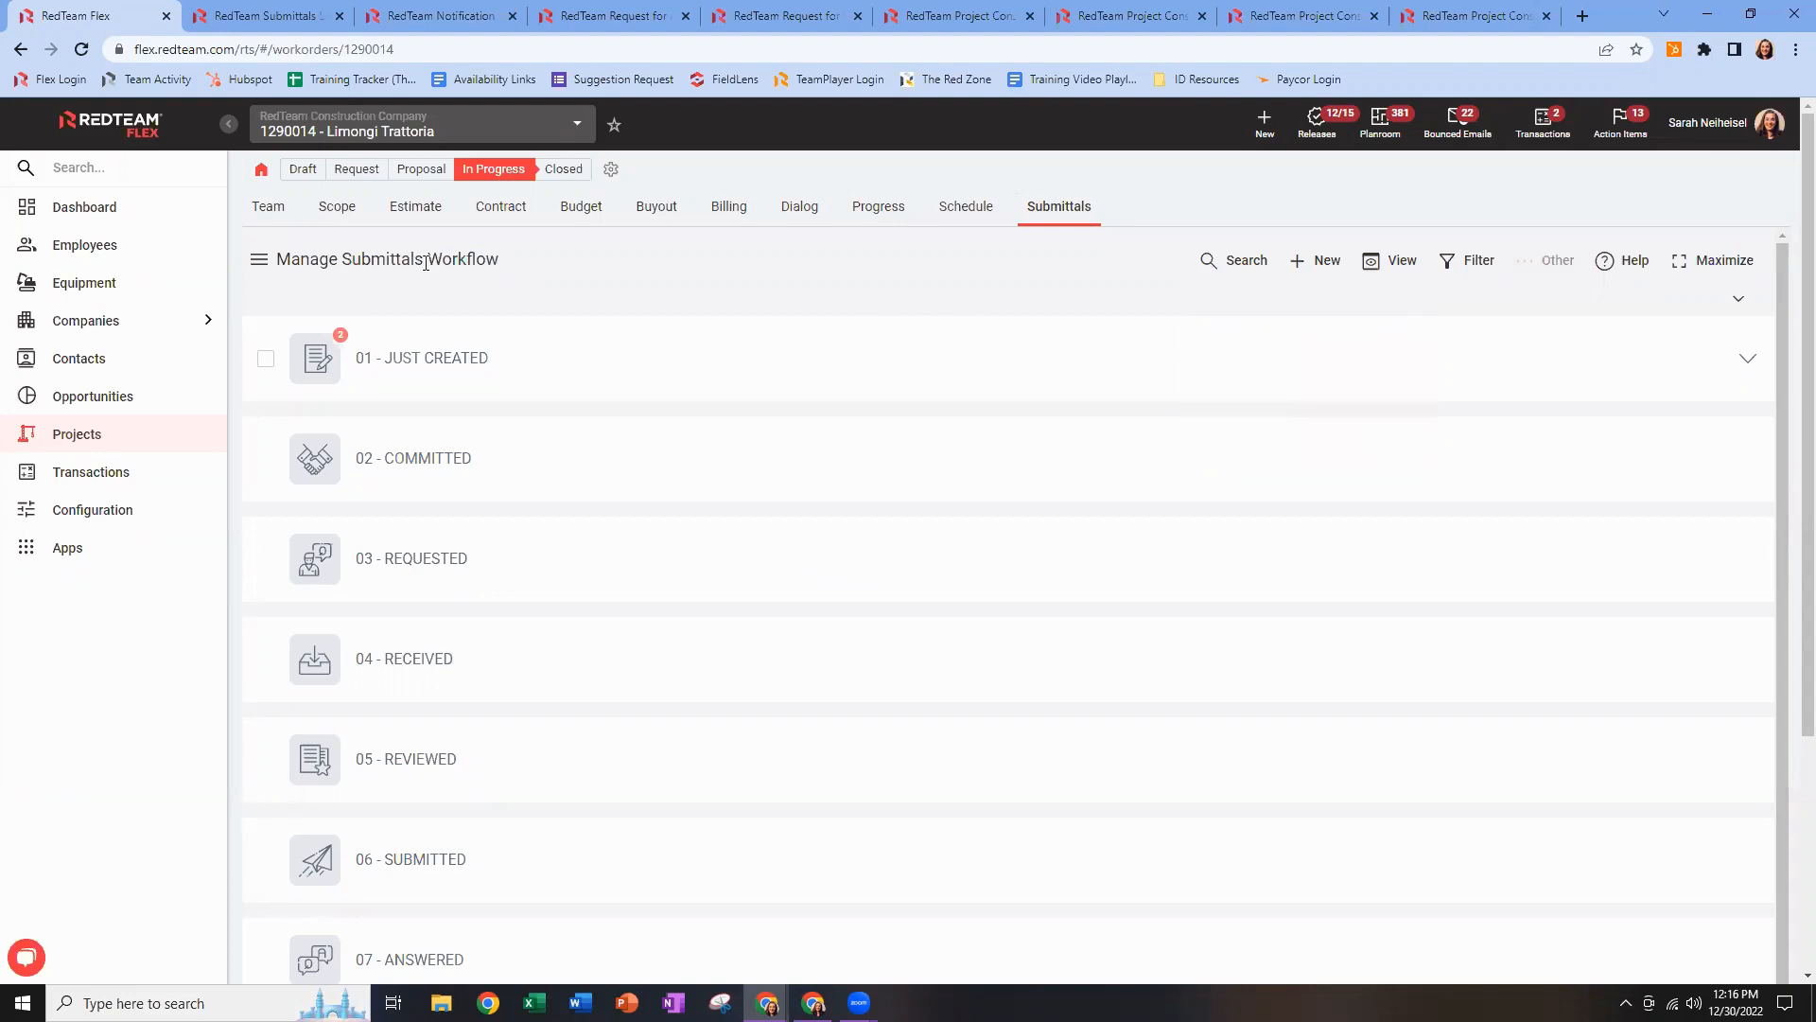
# Switch from the submittals workflow to the Submittal Items list and examine the original items and their revisions.
pyautogui.click(260, 269)
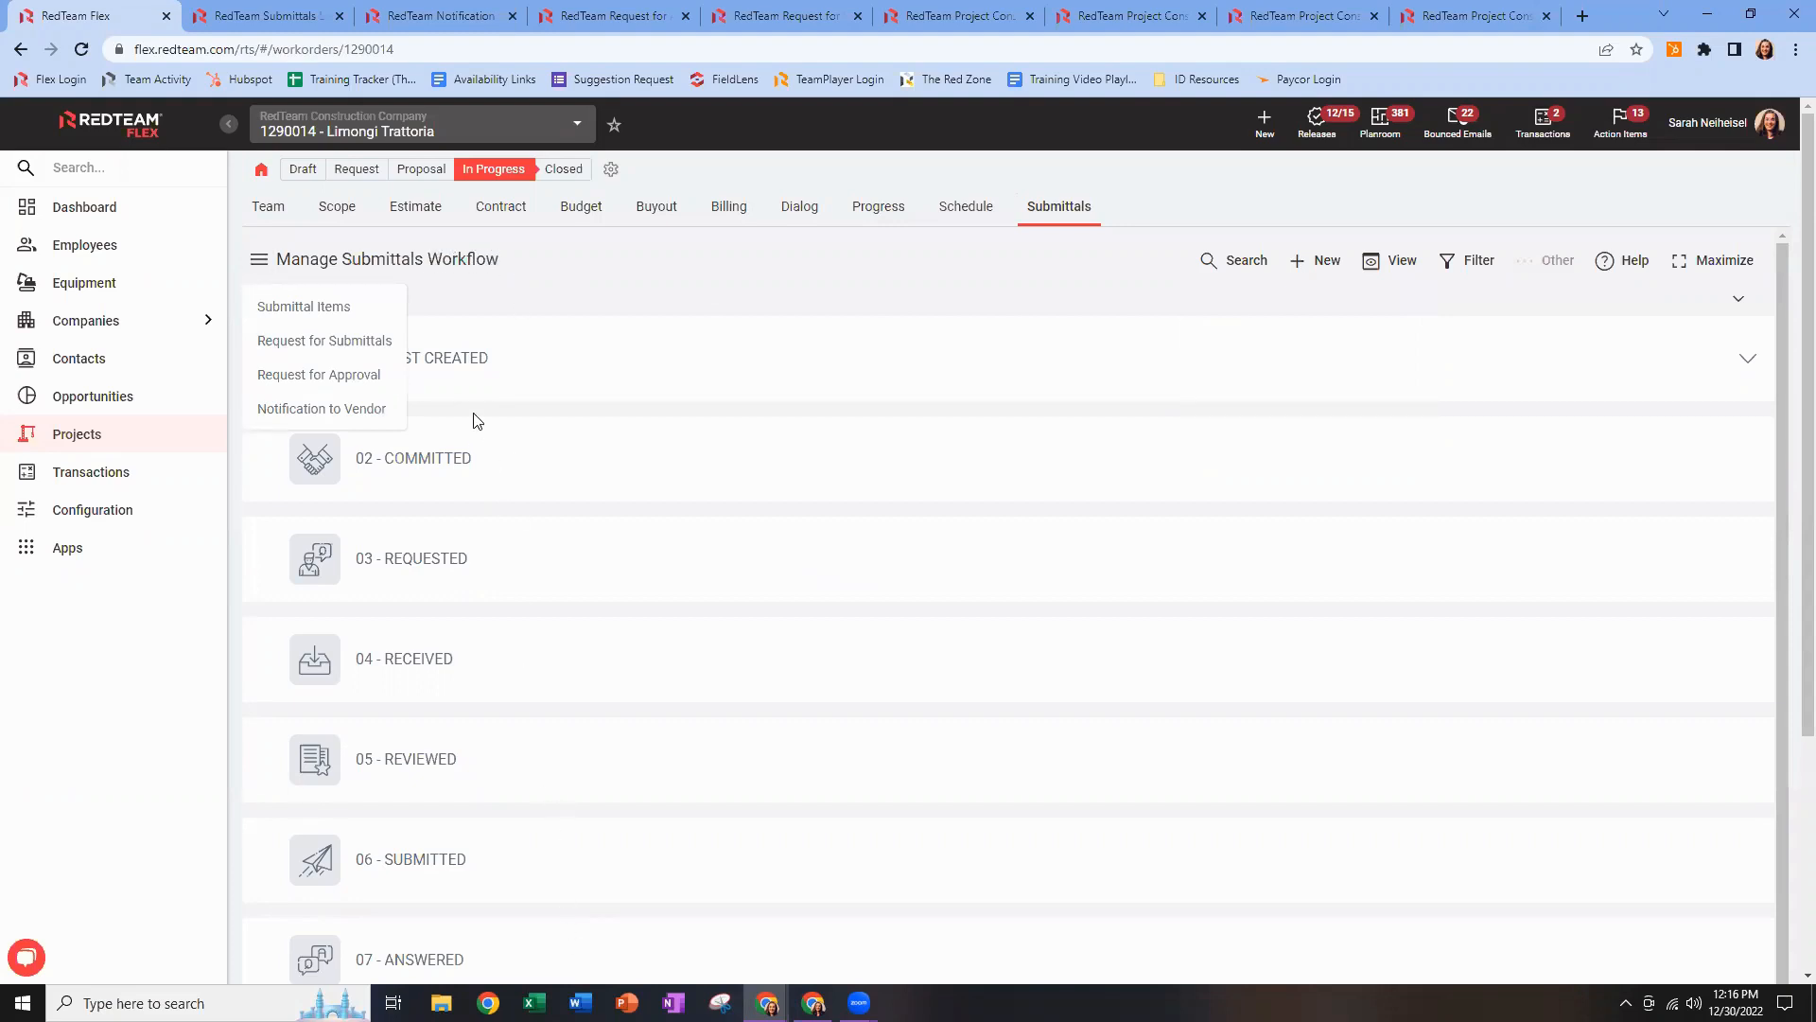
pyautogui.click(350, 322)
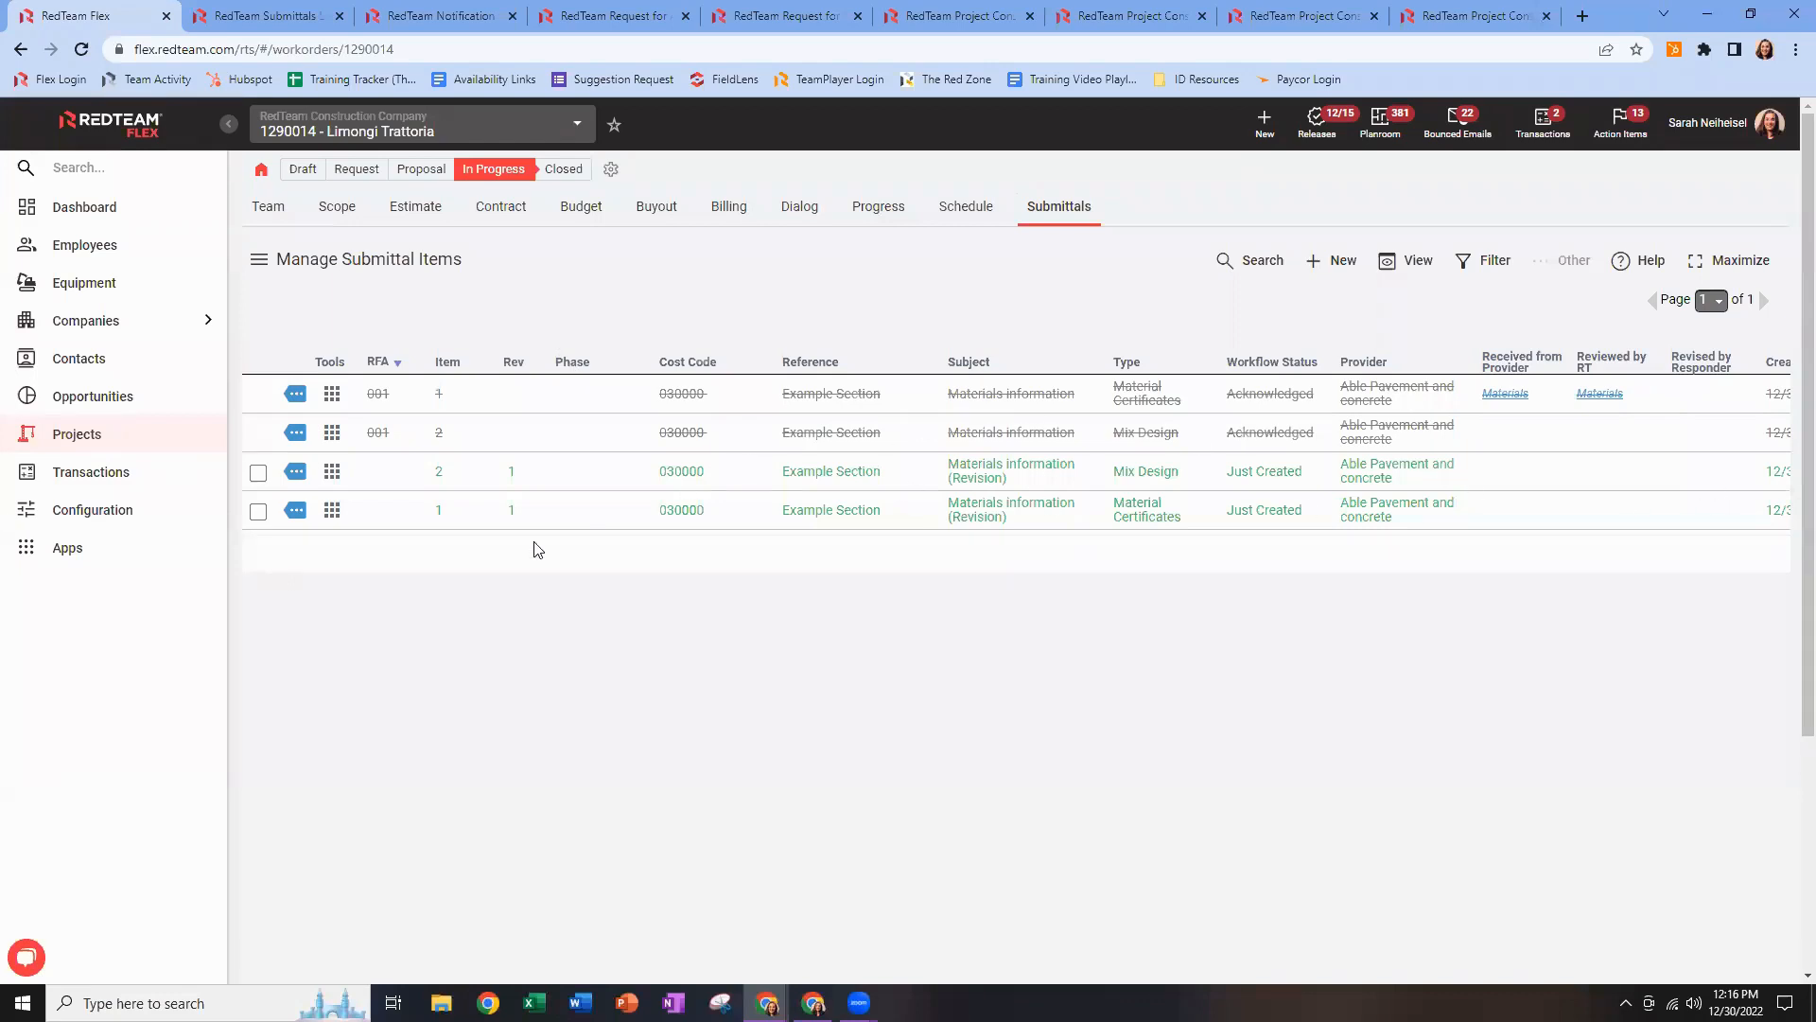
# Switch to the Notification to Vendor list and preview the transmission log of the Materials Information Approvals notification.
pyautogui.click(271, 268)
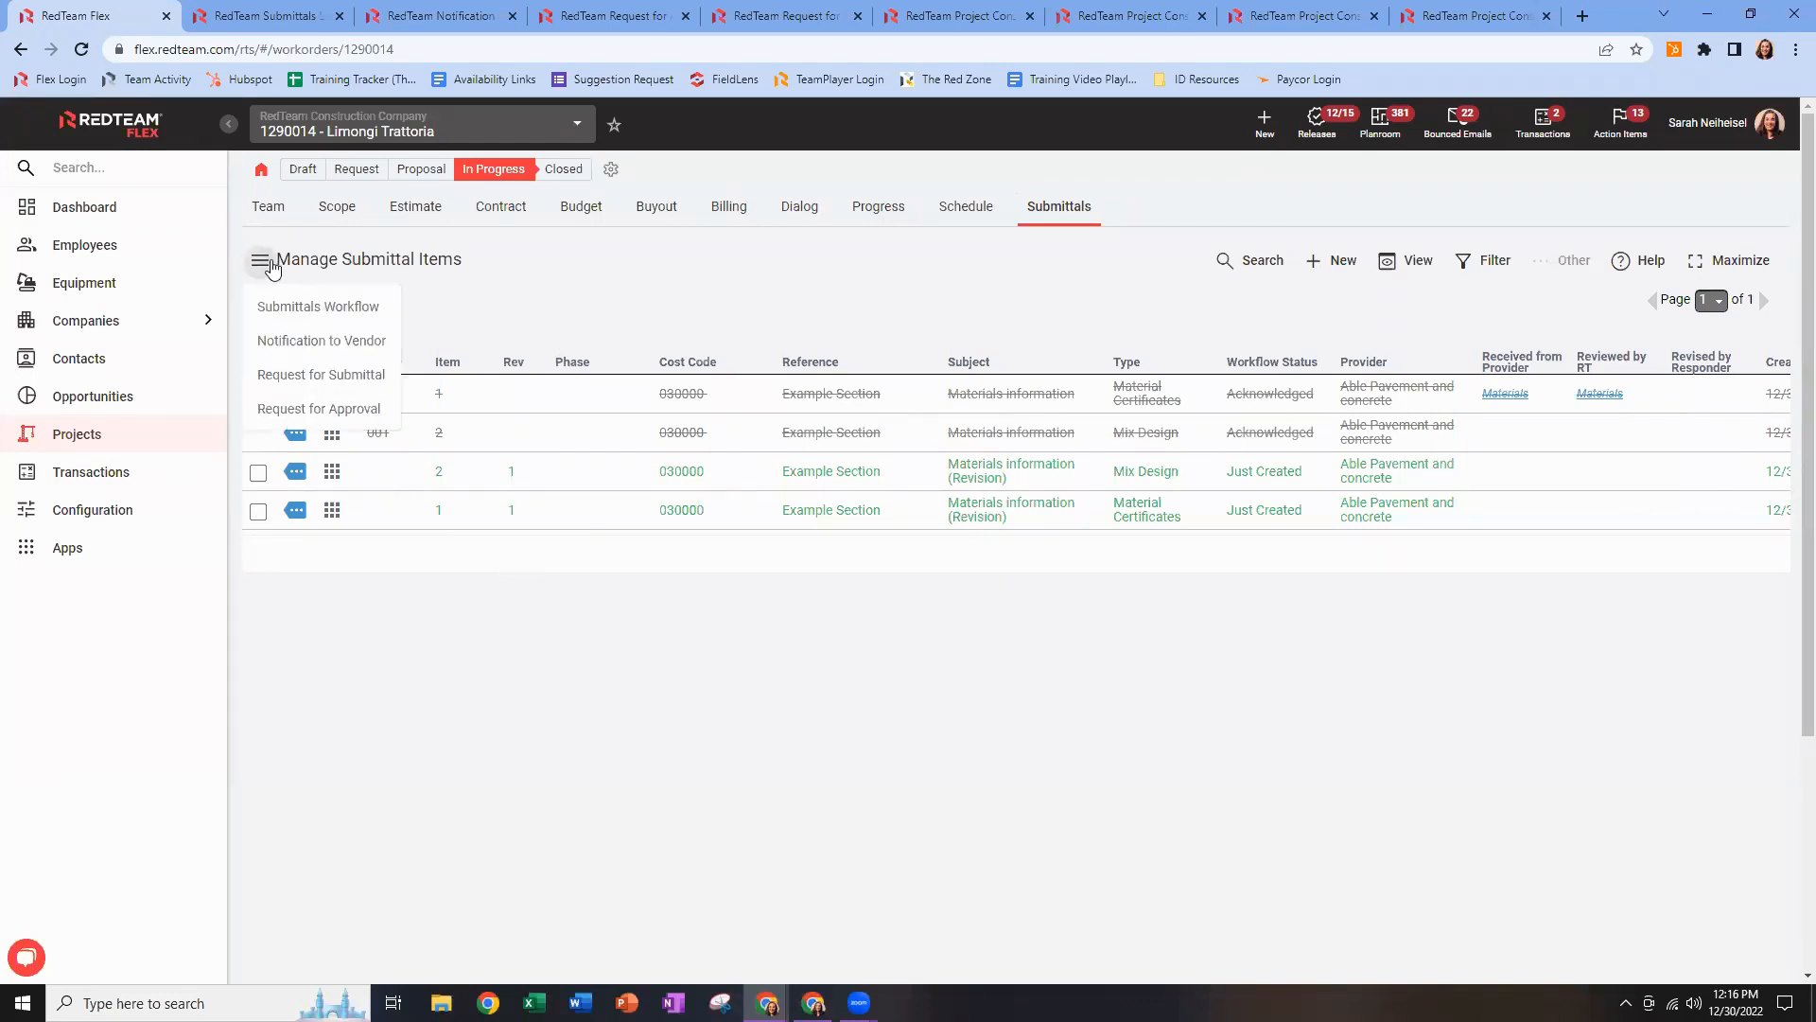
pyautogui.click(280, 343)
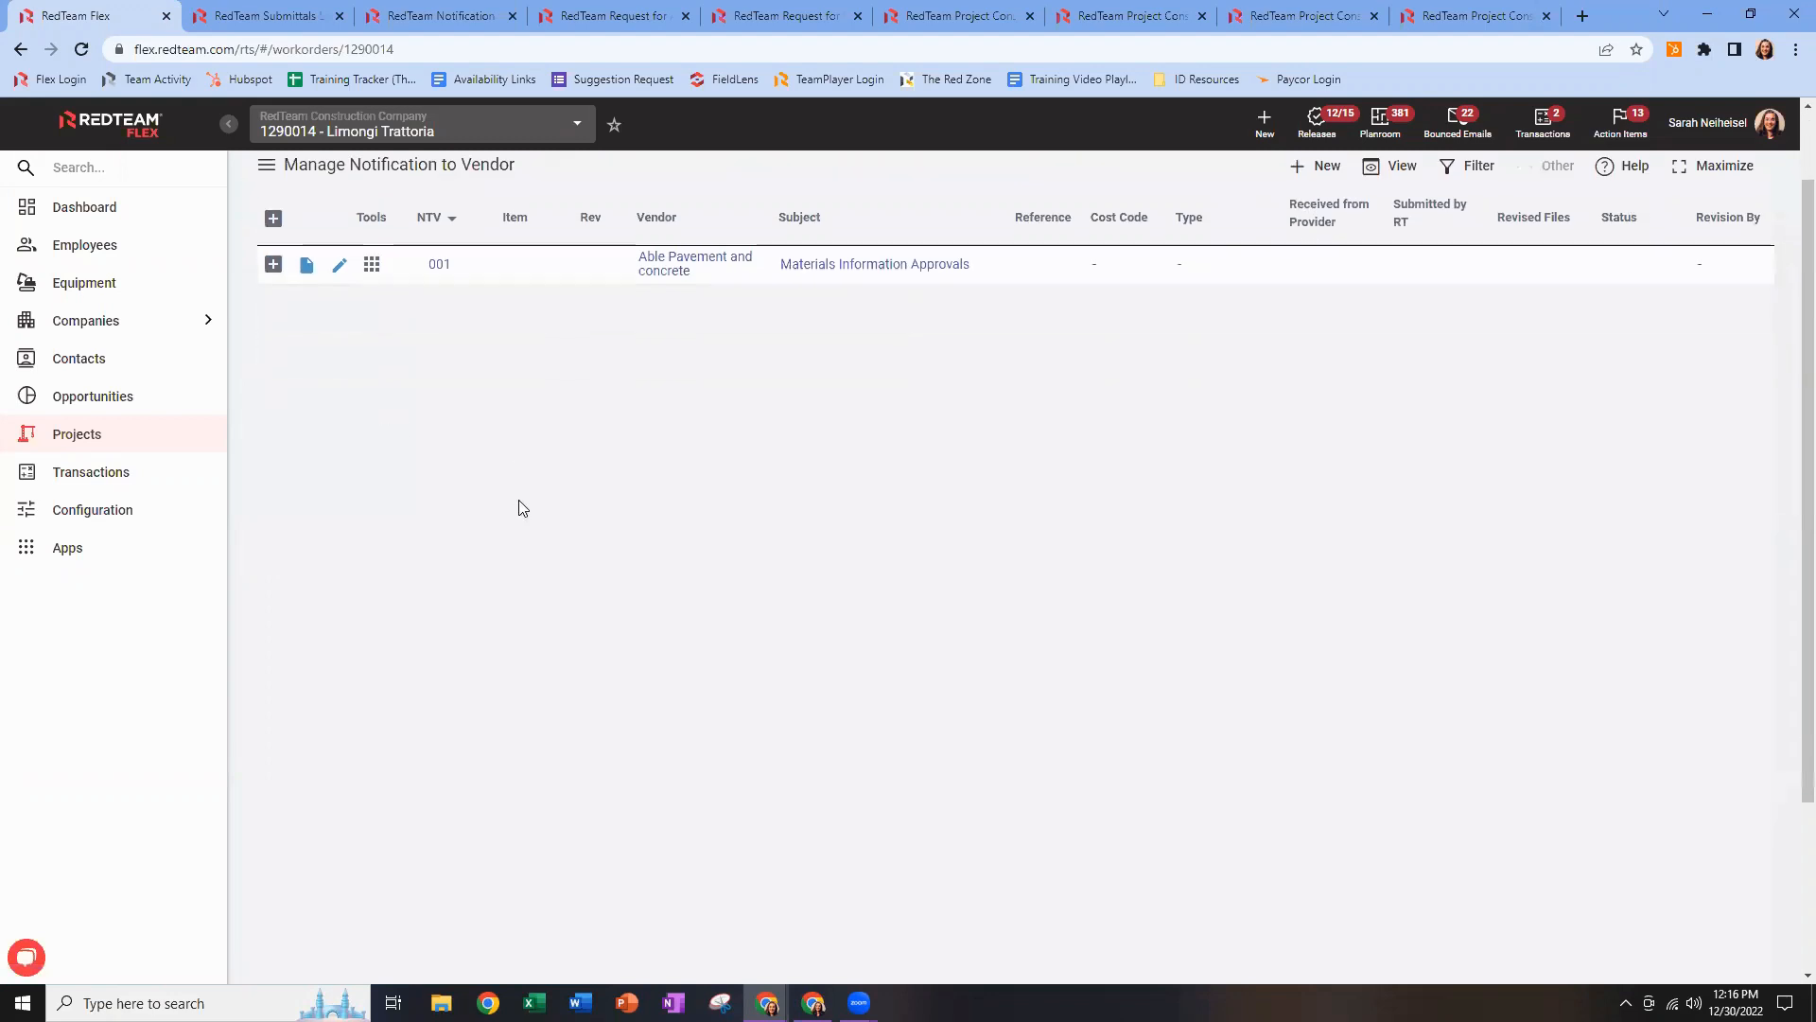
pyautogui.scroll(-3, 814, 840)
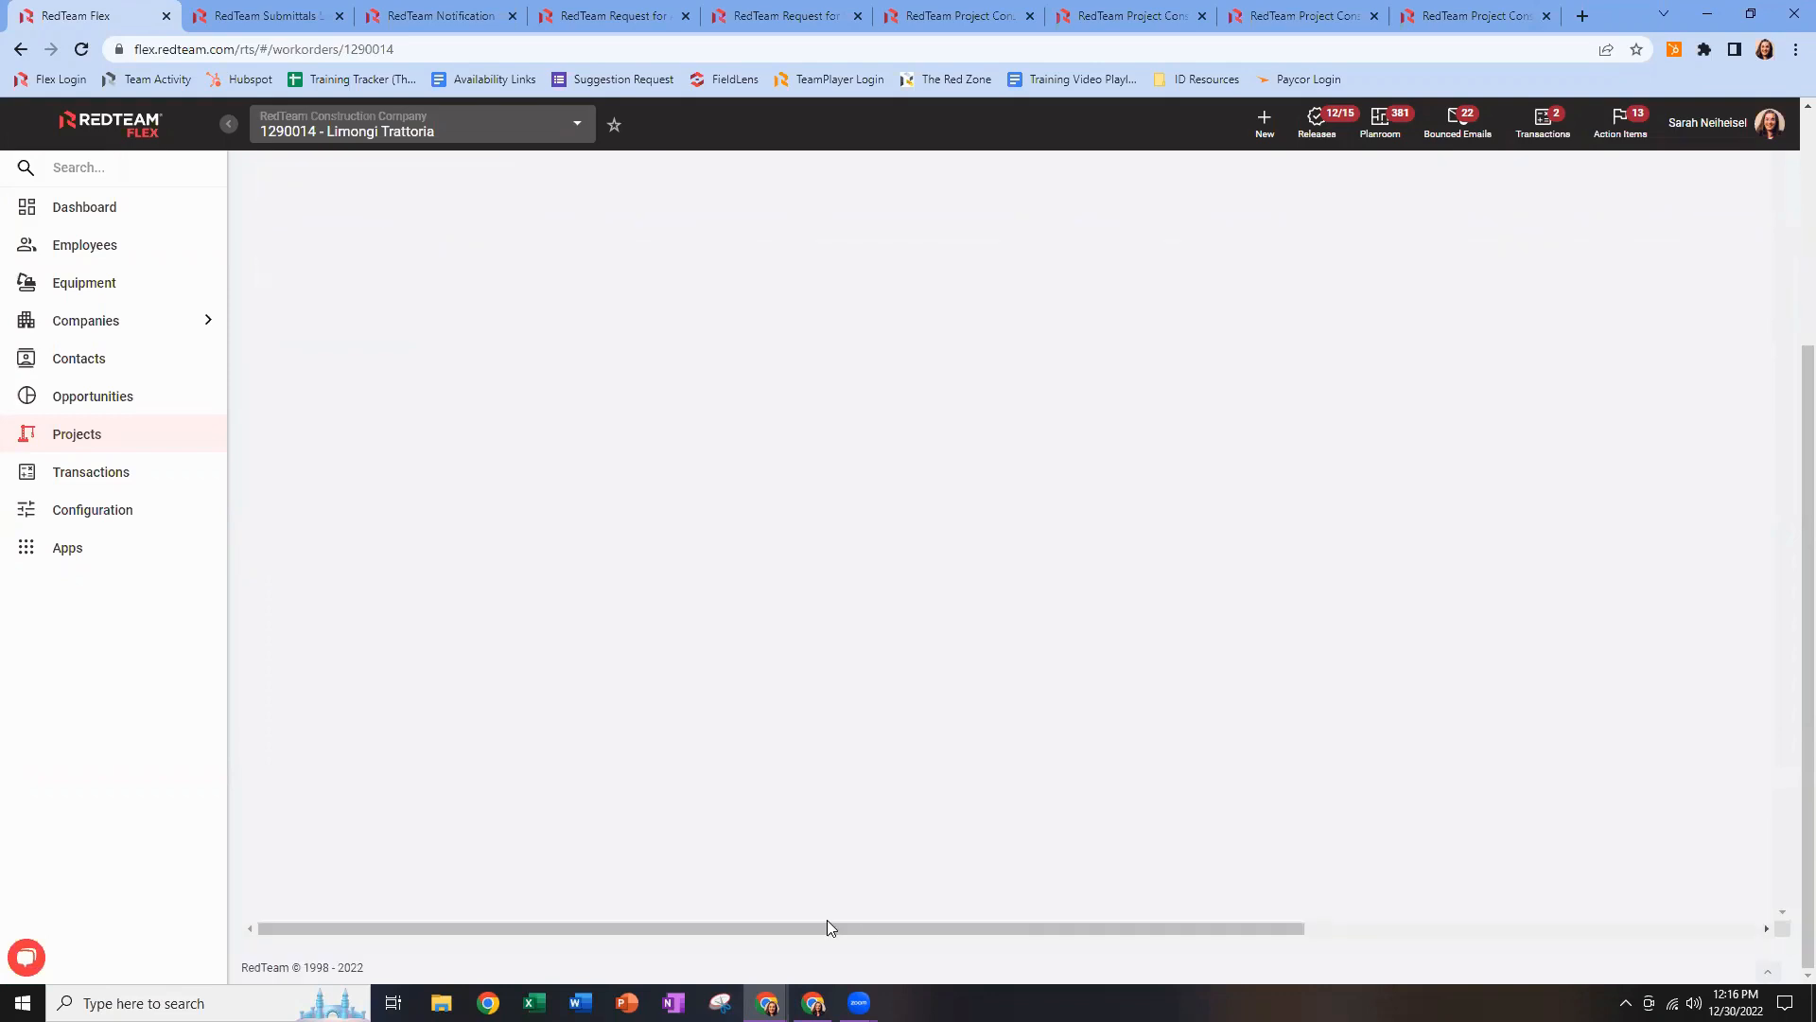
pyautogui.moveTo(1271, 935); pyautogui.dragTo(1731, 935)
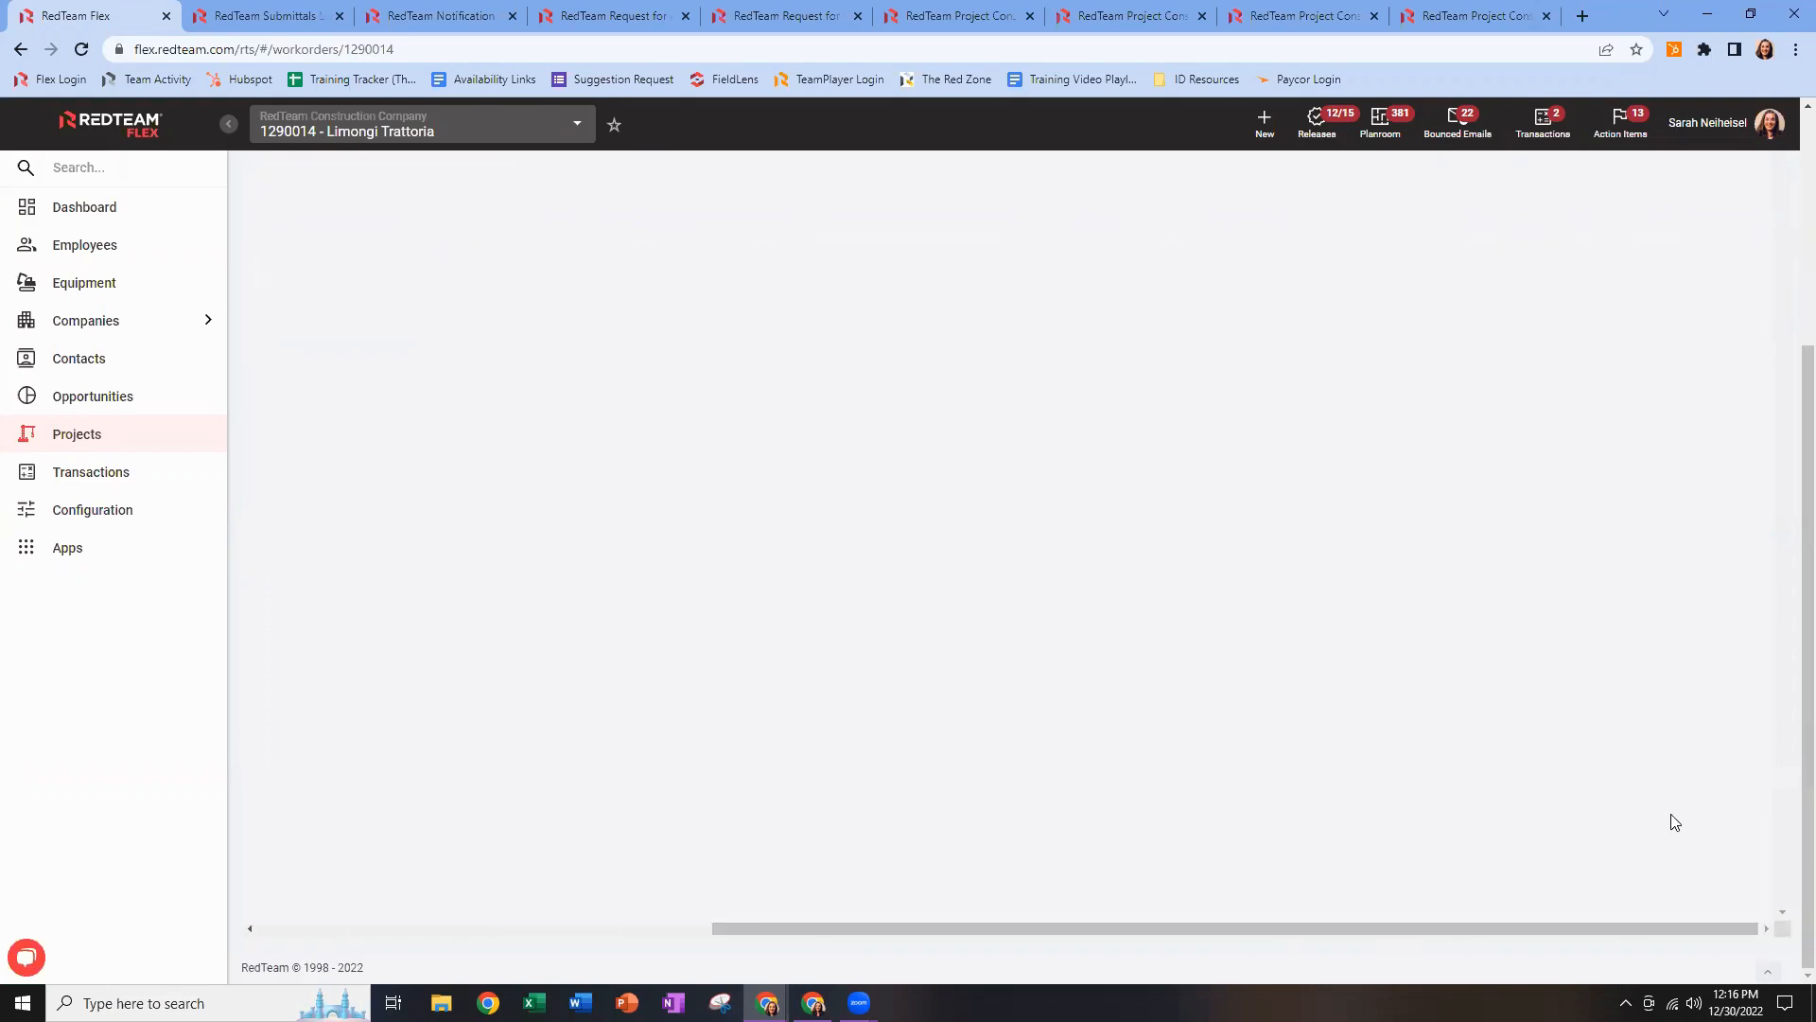
pyautogui.scroll(5, 1674, 814)
pyautogui.moveTo(1599, 357)
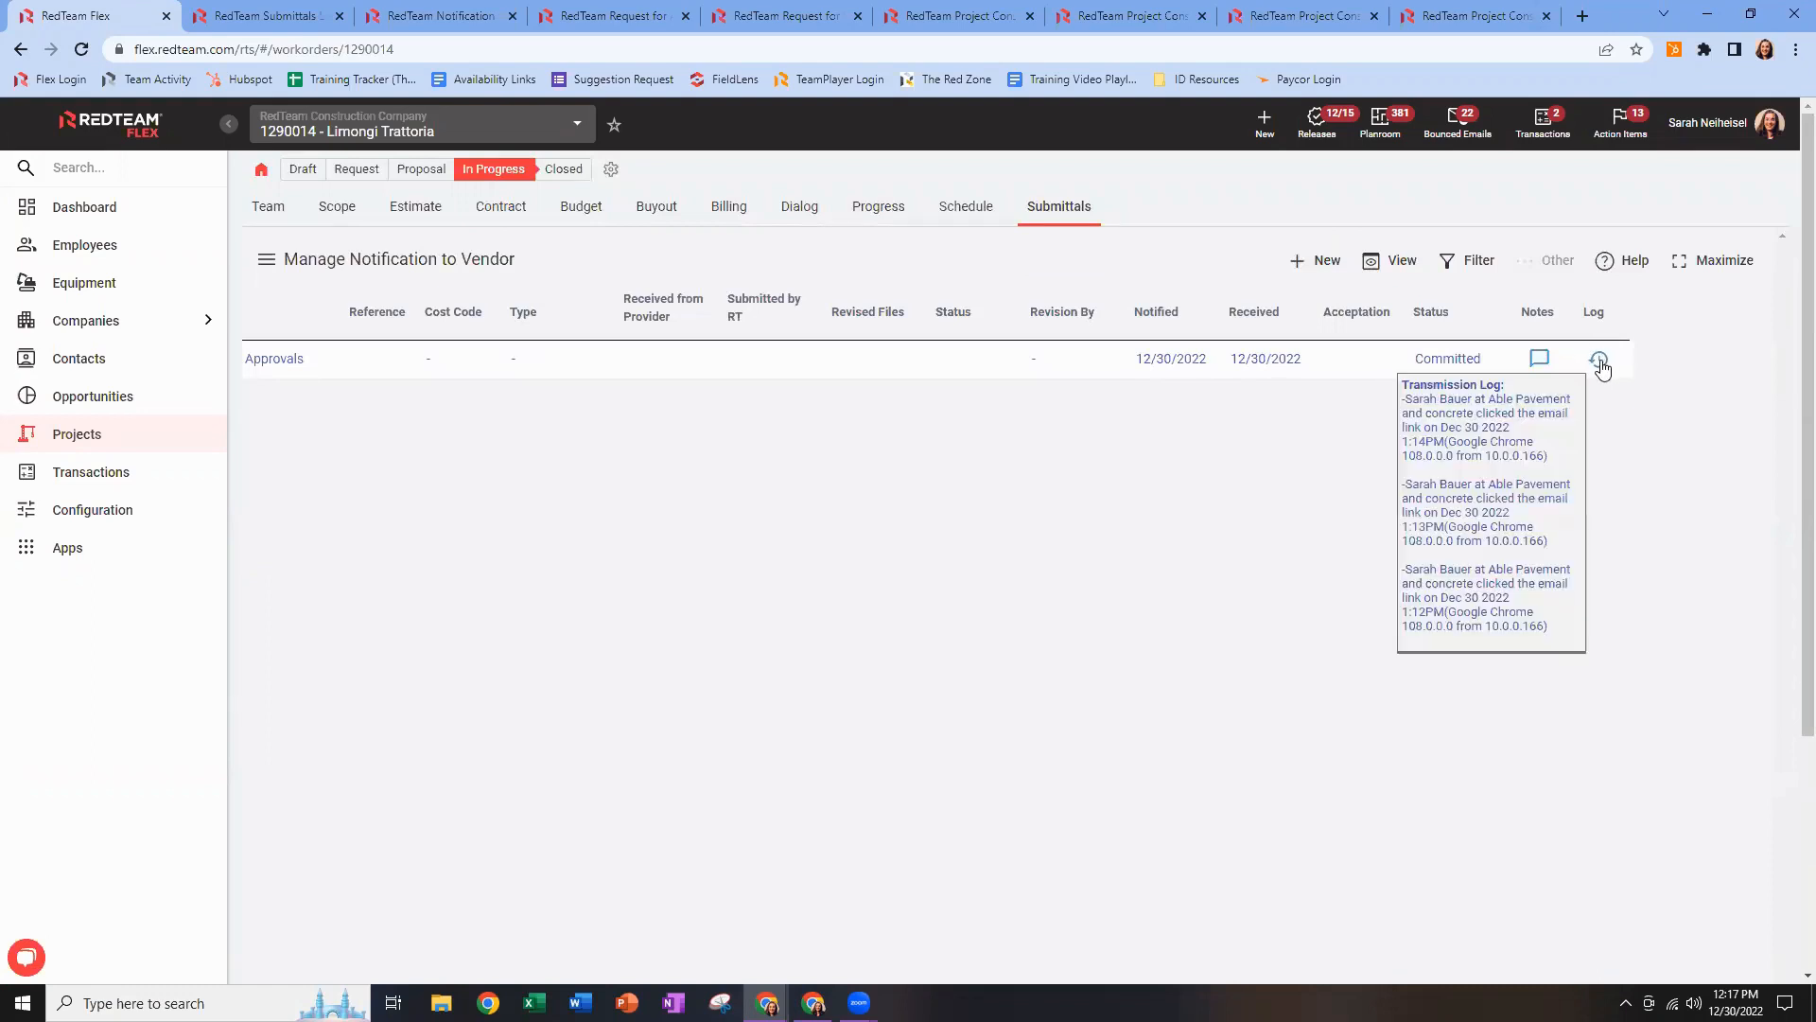
# Open the full transmission metadata of the Materials Information Approvals notification, close it, and return to the list's first columns.
pyautogui.click(1598, 360)
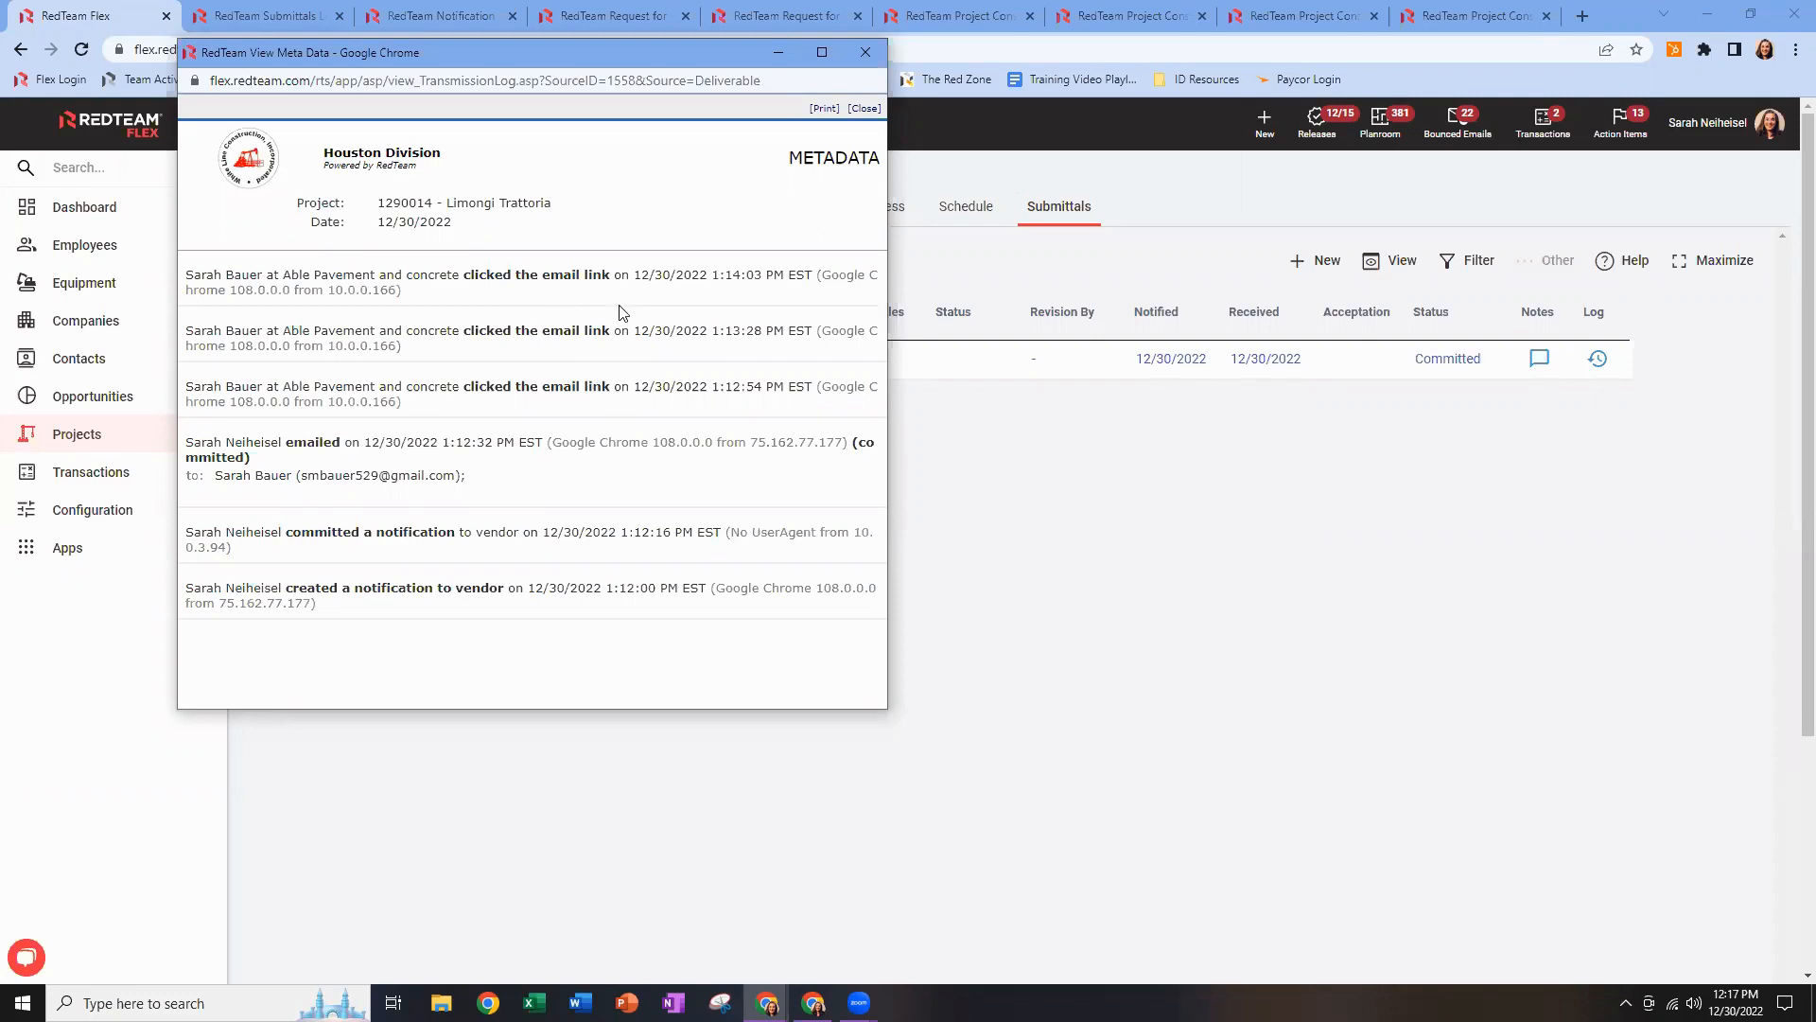
pyautogui.click(872, 111)
pyautogui.scroll(-4, 1359, 696)
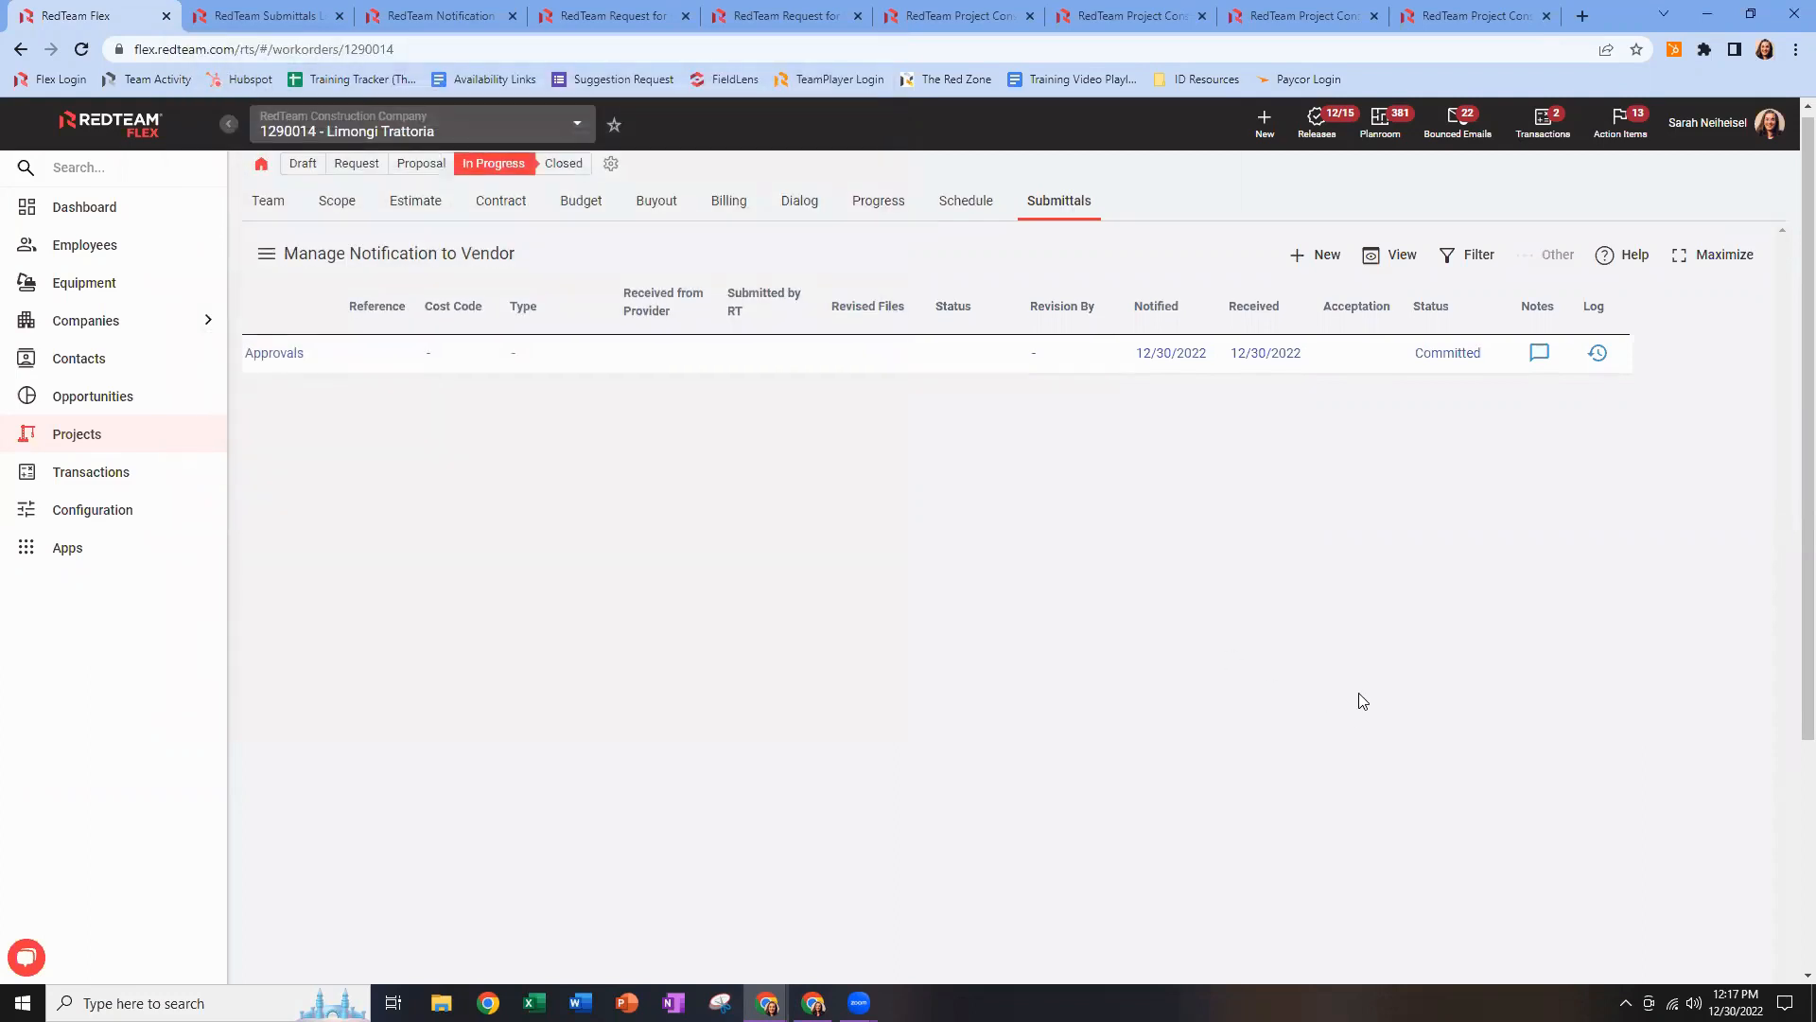
pyautogui.moveTo(1553, 928); pyautogui.dragTo(880, 900)
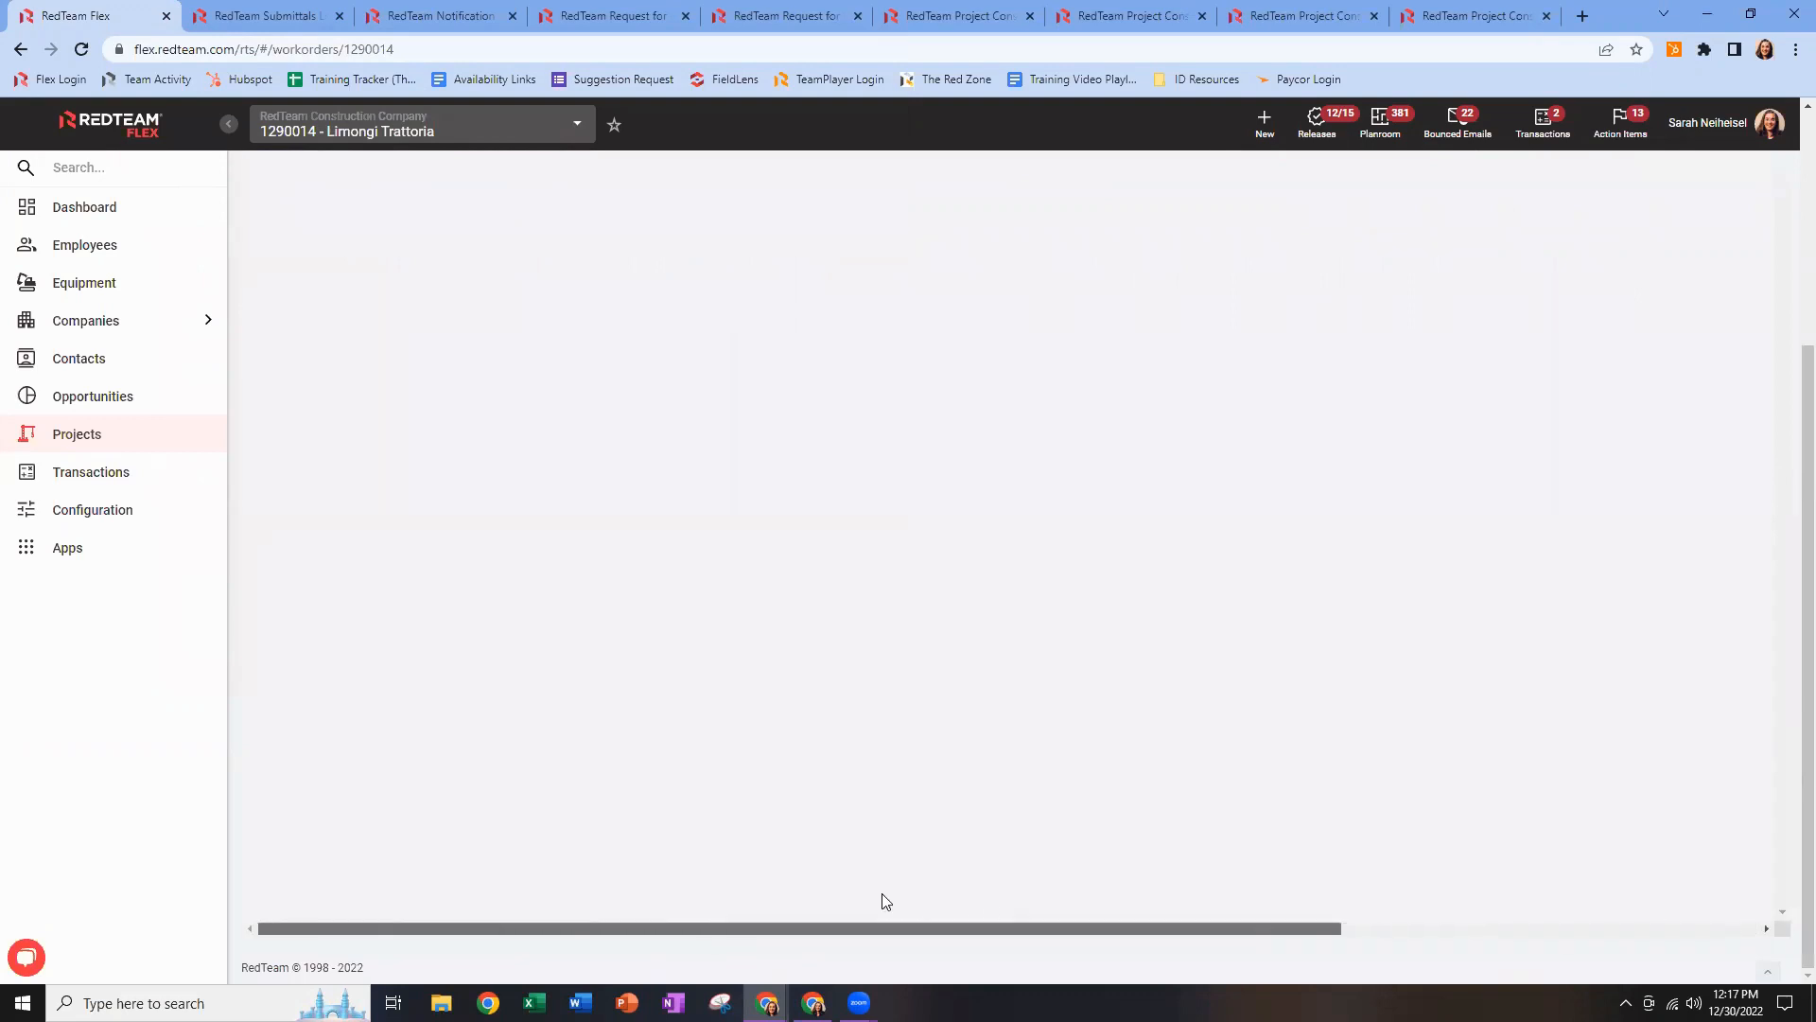
pyautogui.scroll(4, 810, 813)
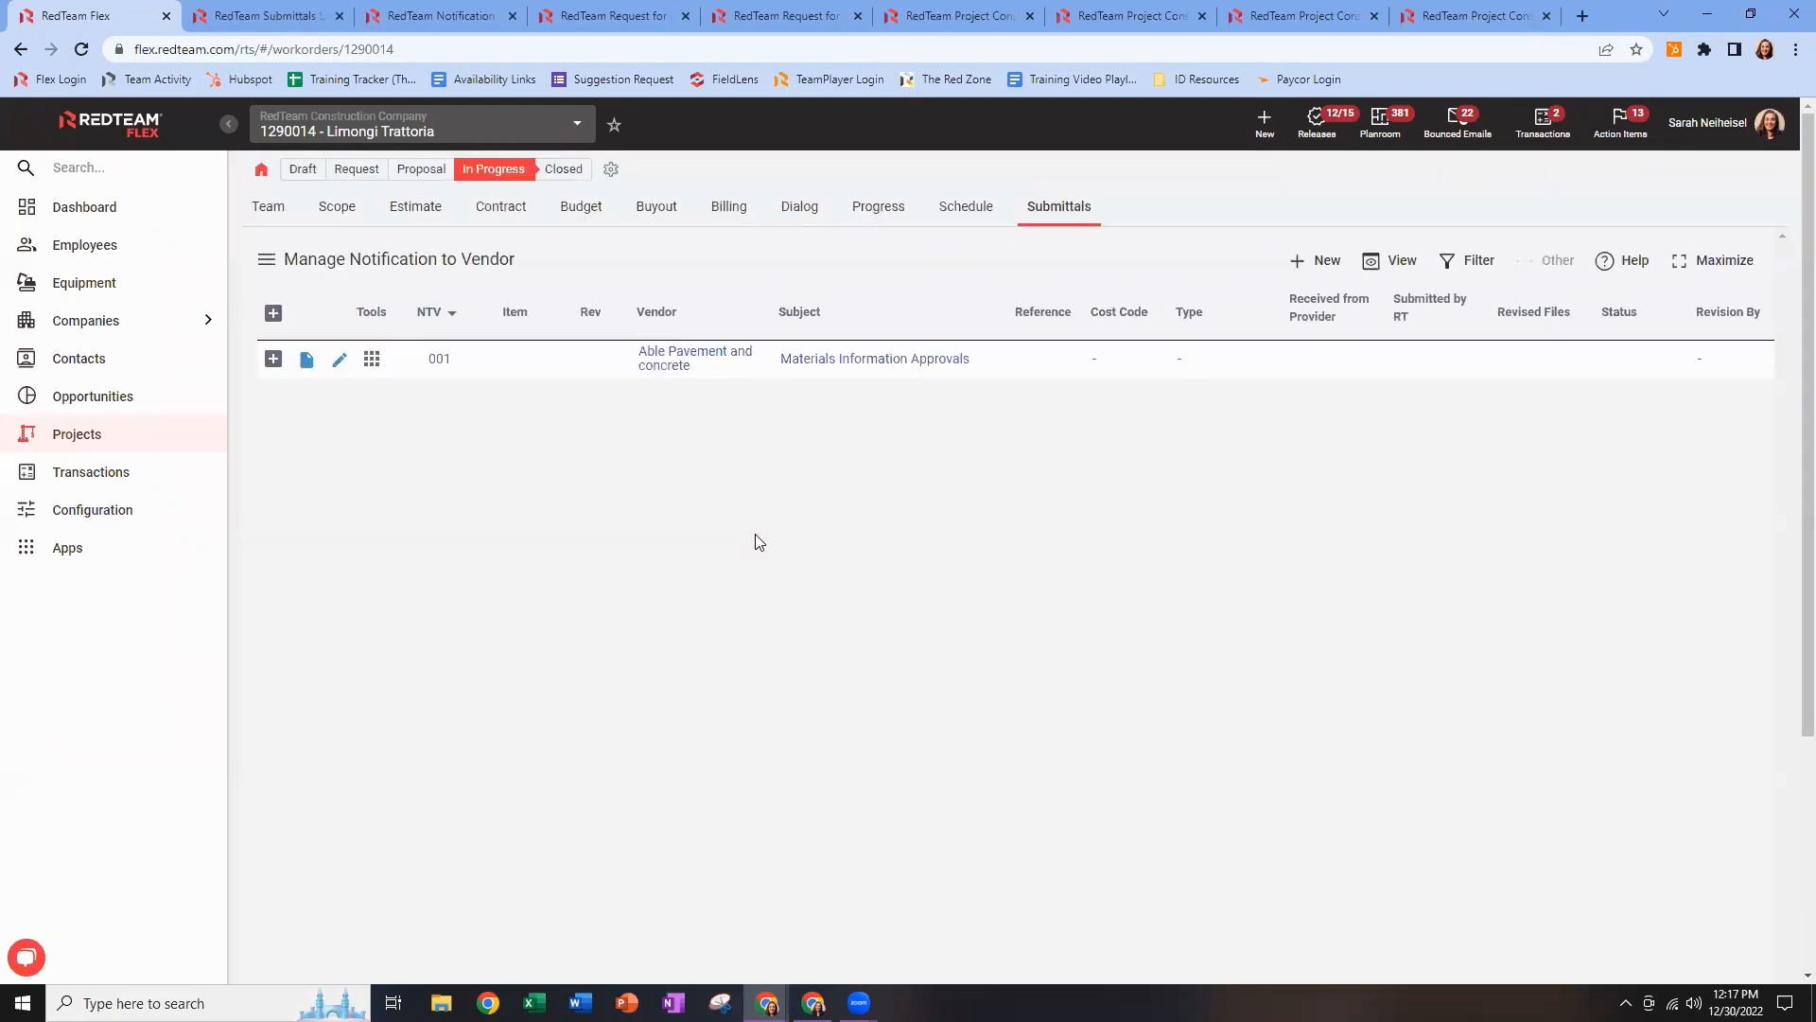